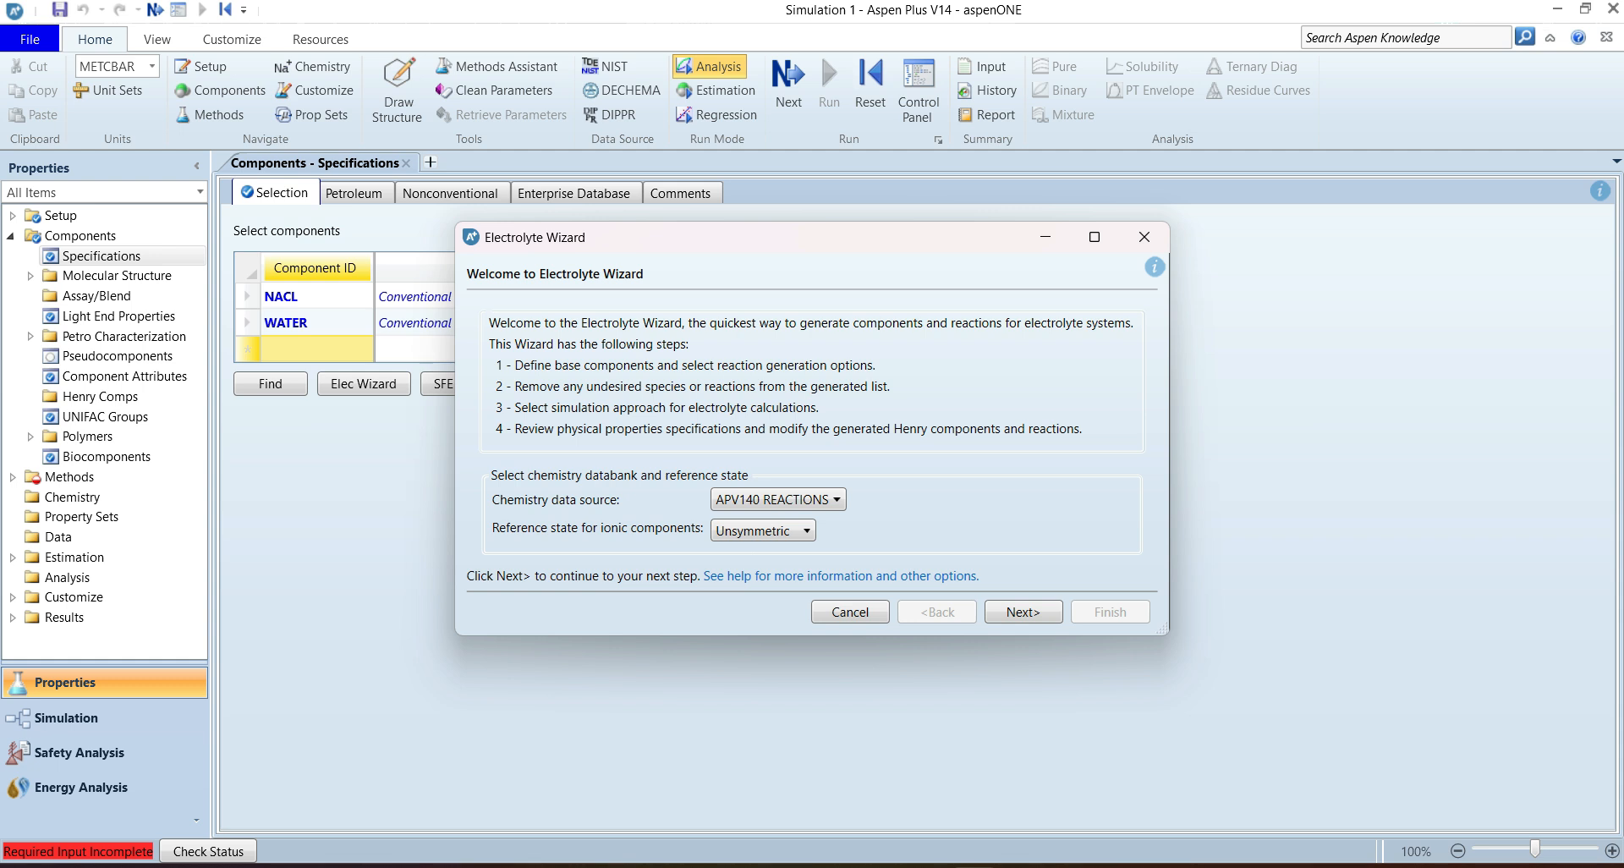
Step: Add NACL to the electrolyte base components and include the water dissociation reaction
{"action": "key", "text": "Return"}
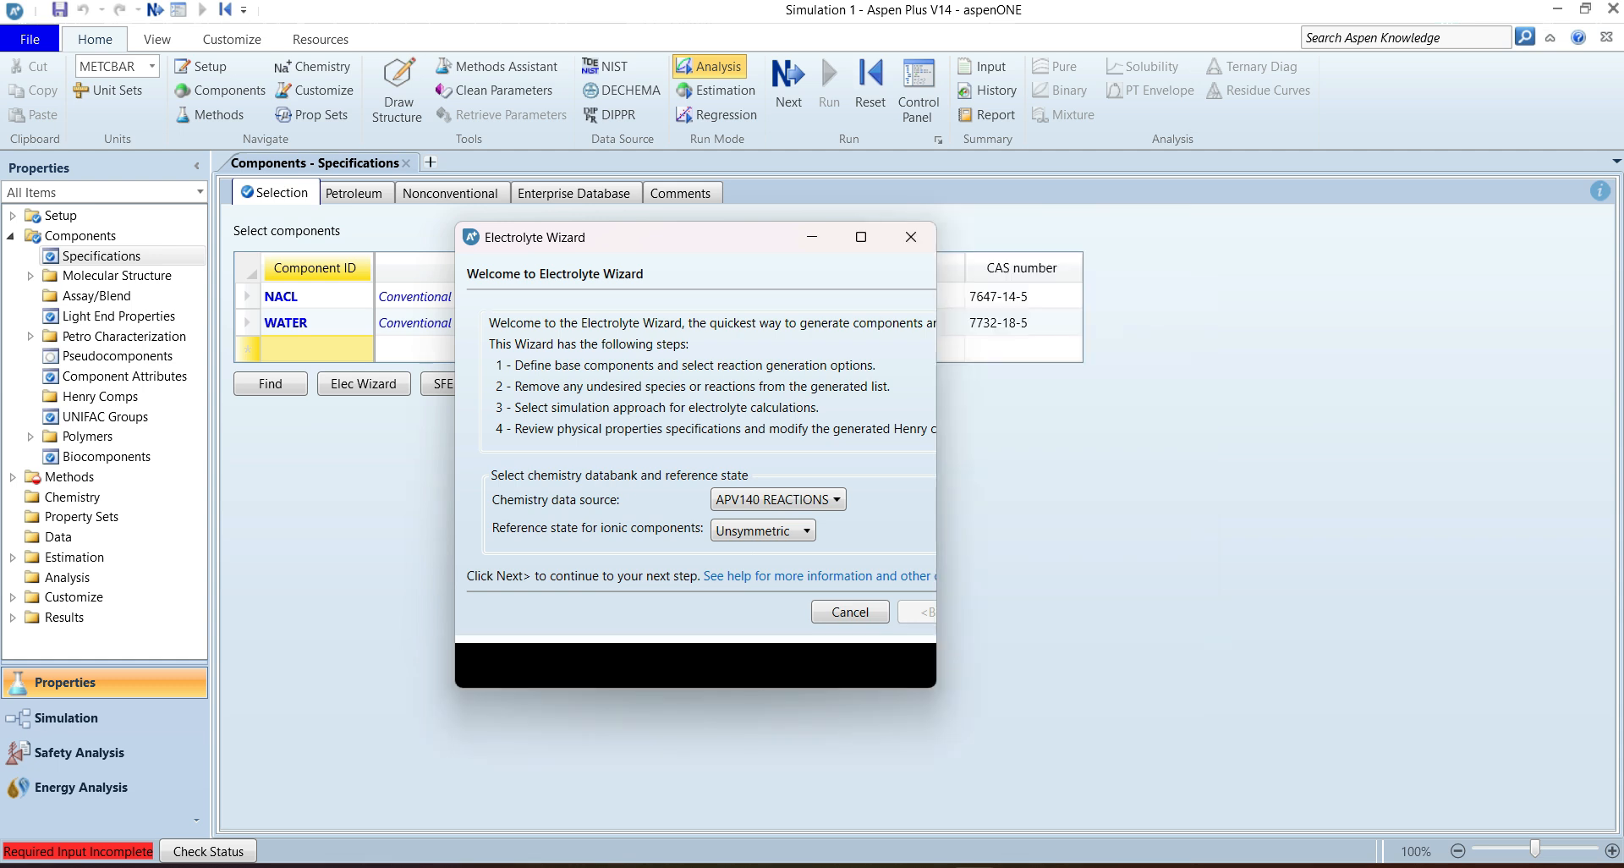
{"action": "left_click", "coordinate": [567, 367]}
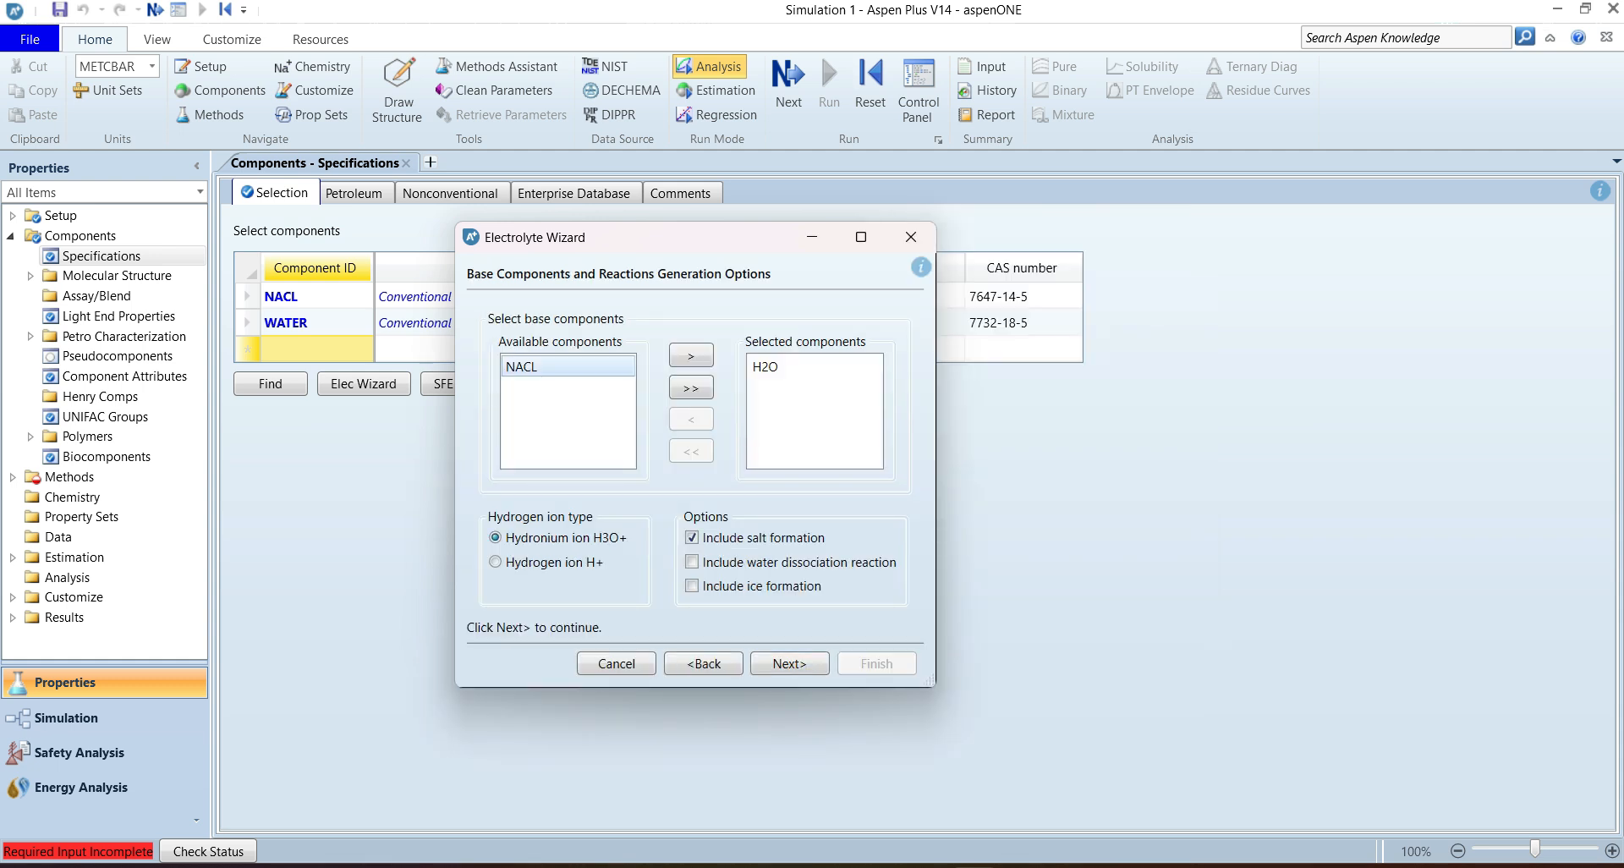
{"action": "left_click", "coordinate": [692, 355]}
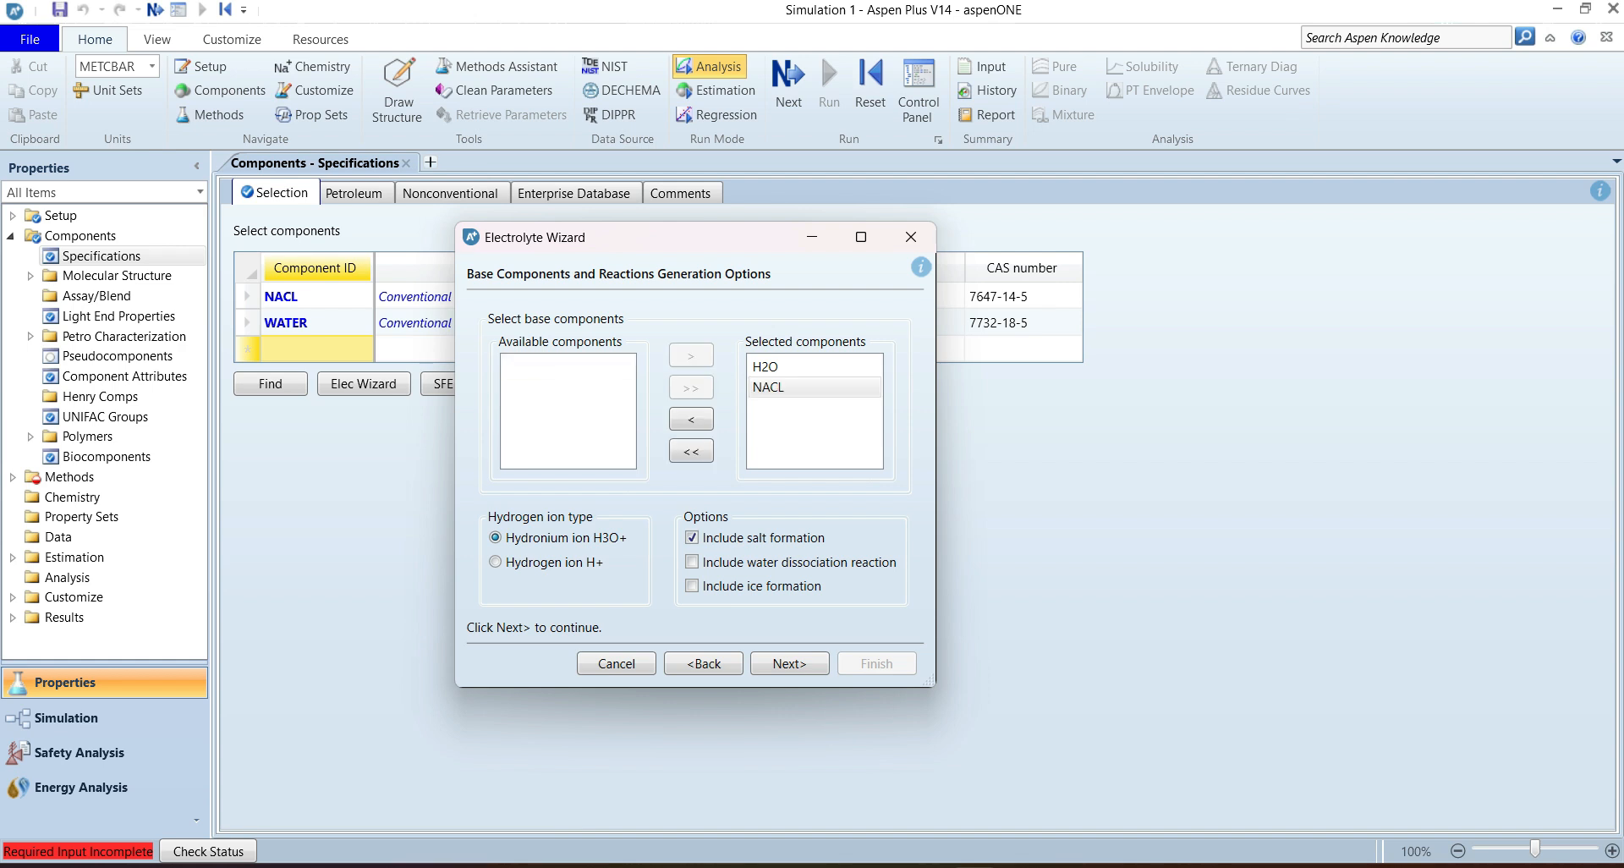
{"action": "left_click", "coordinate": [691, 562]}
{"action": "key", "text": "Return"}
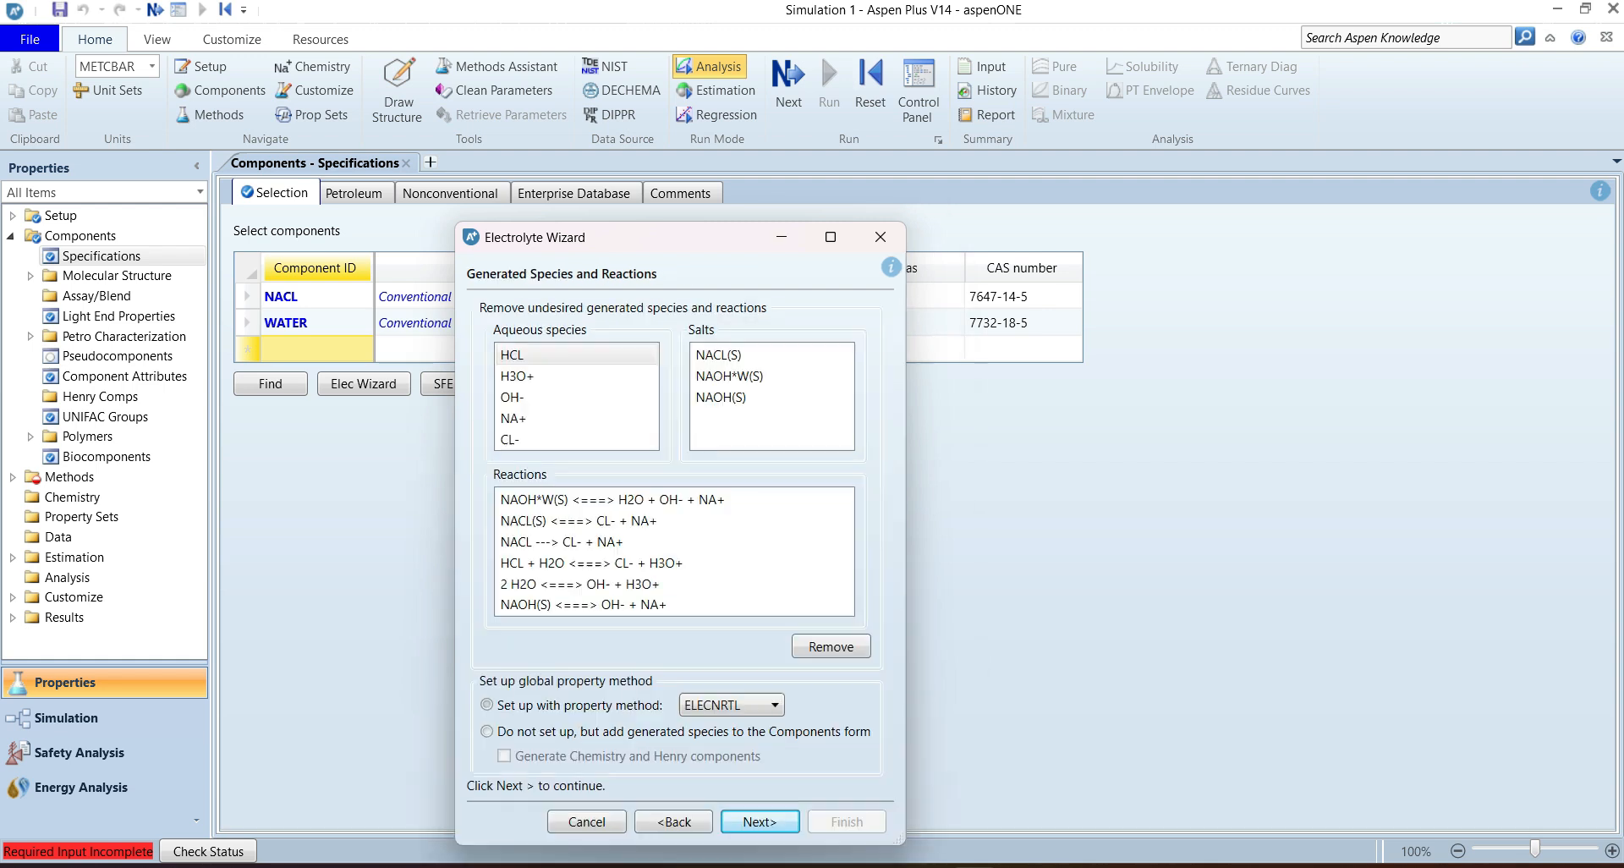
Step: Remove the salts NAOH*W(S) and NAOH(S) from the generated species and continue with the ELECNRTL property method
{"action": "left_click_drag", "start_coordinate": [699, 251], "coordinate": [674, 127]}
{"action": "left_click", "coordinate": [719, 252]}
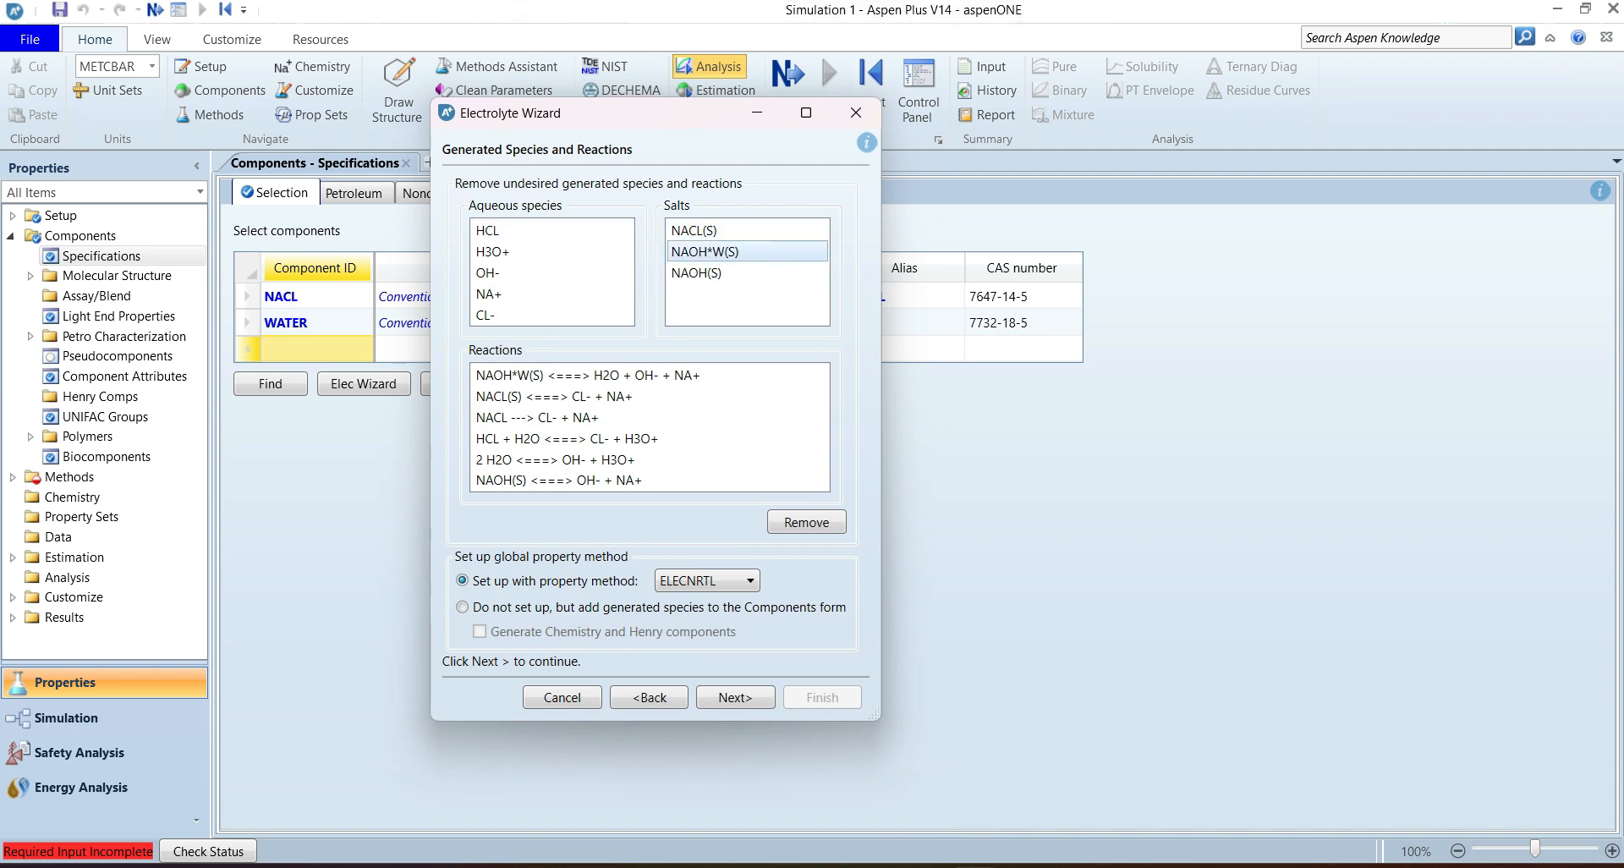
{"action": "left_click", "coordinate": [806, 522]}
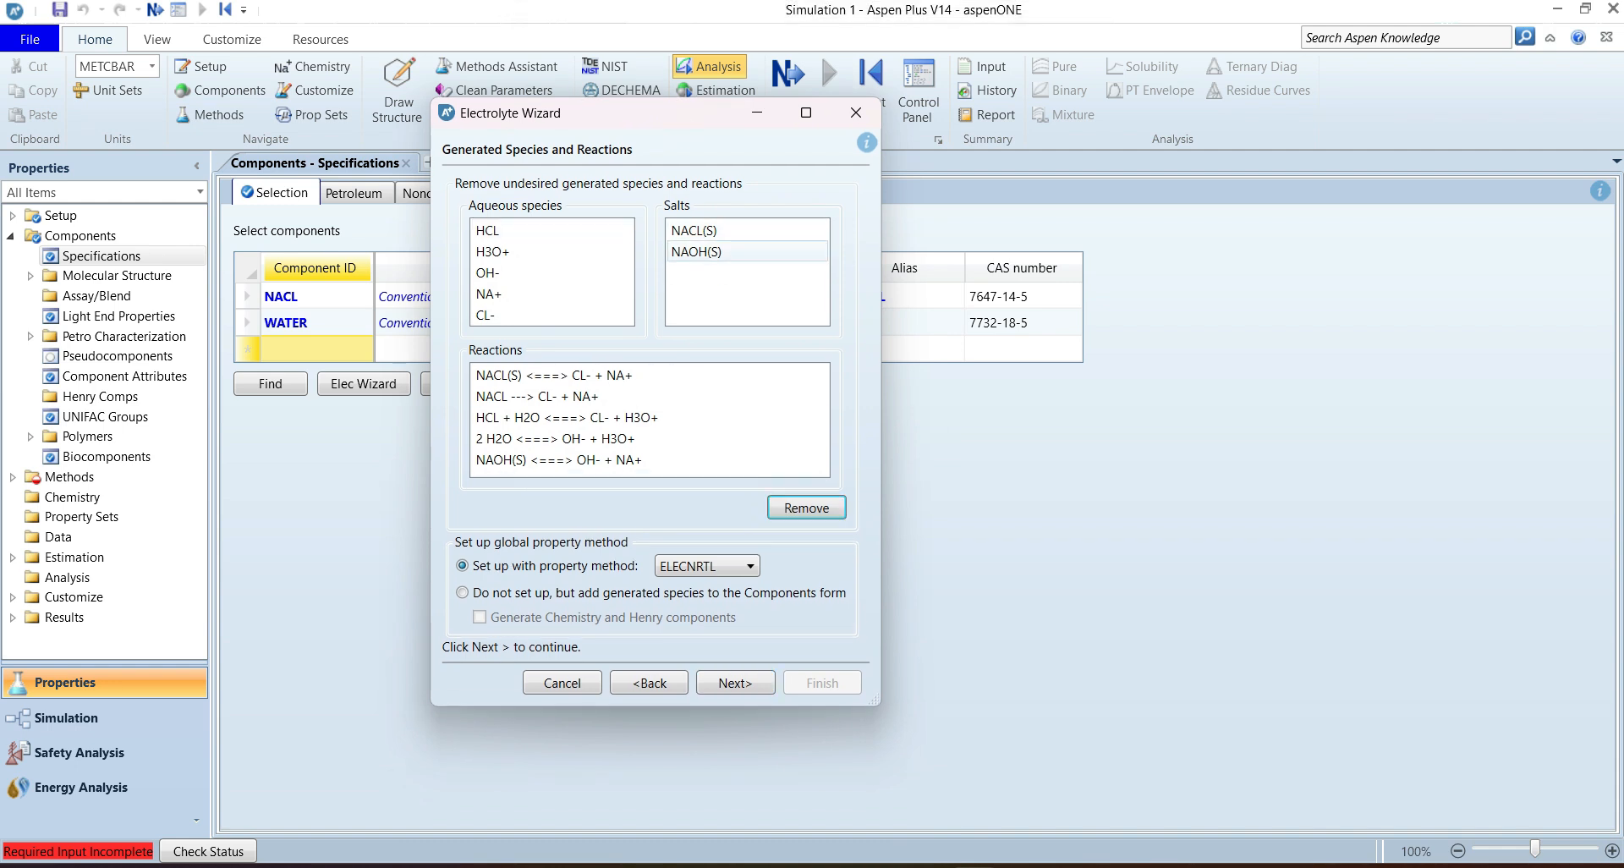
{"action": "left_click", "coordinate": [806, 507]}
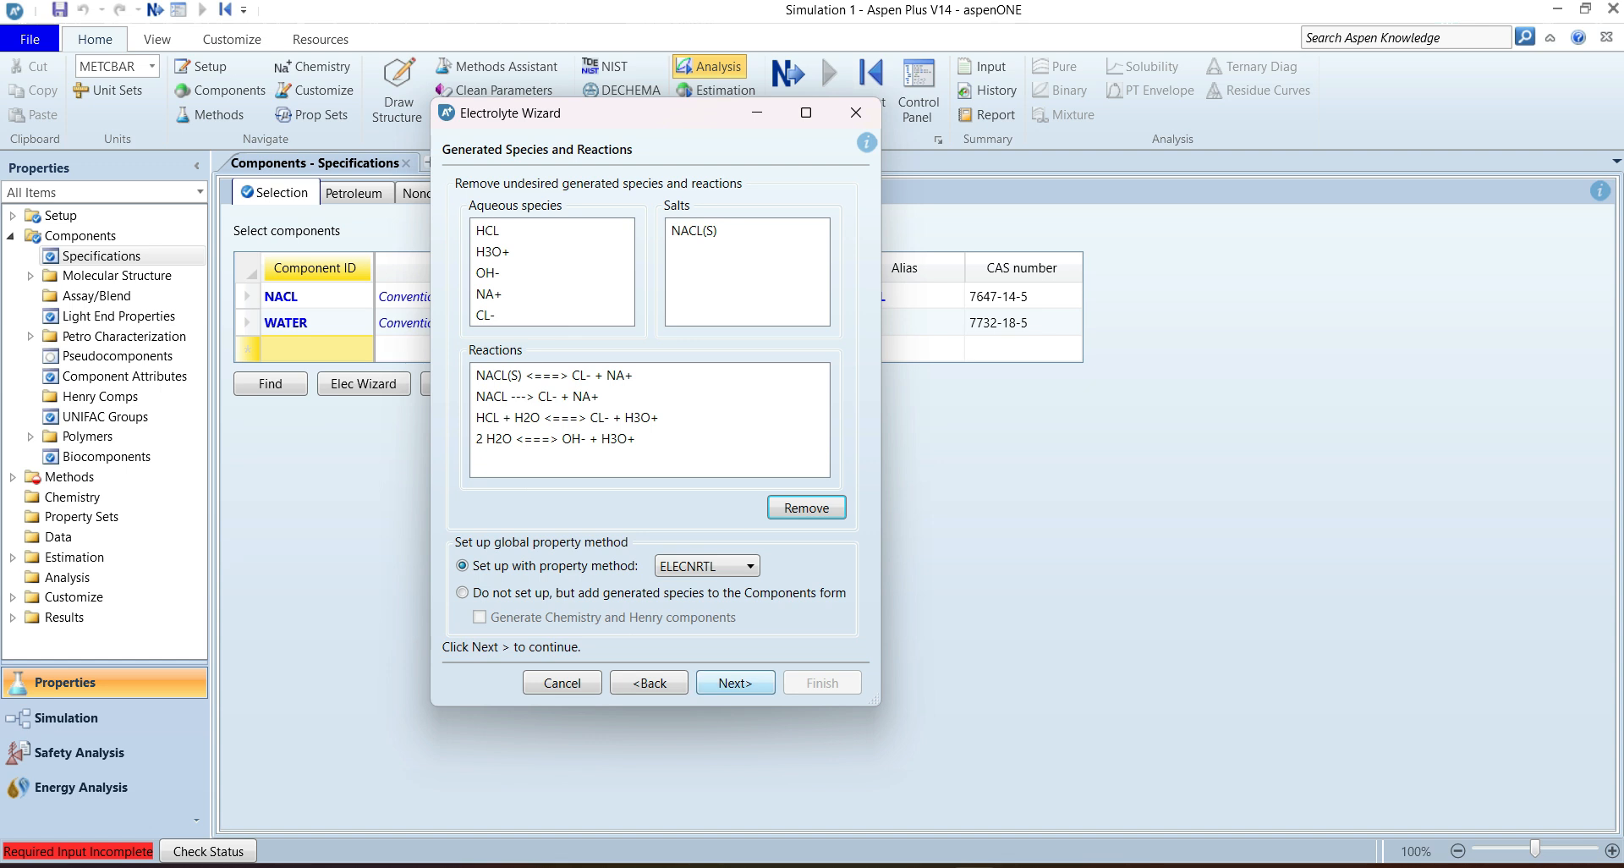
{"action": "left_click", "coordinate": [736, 683]}
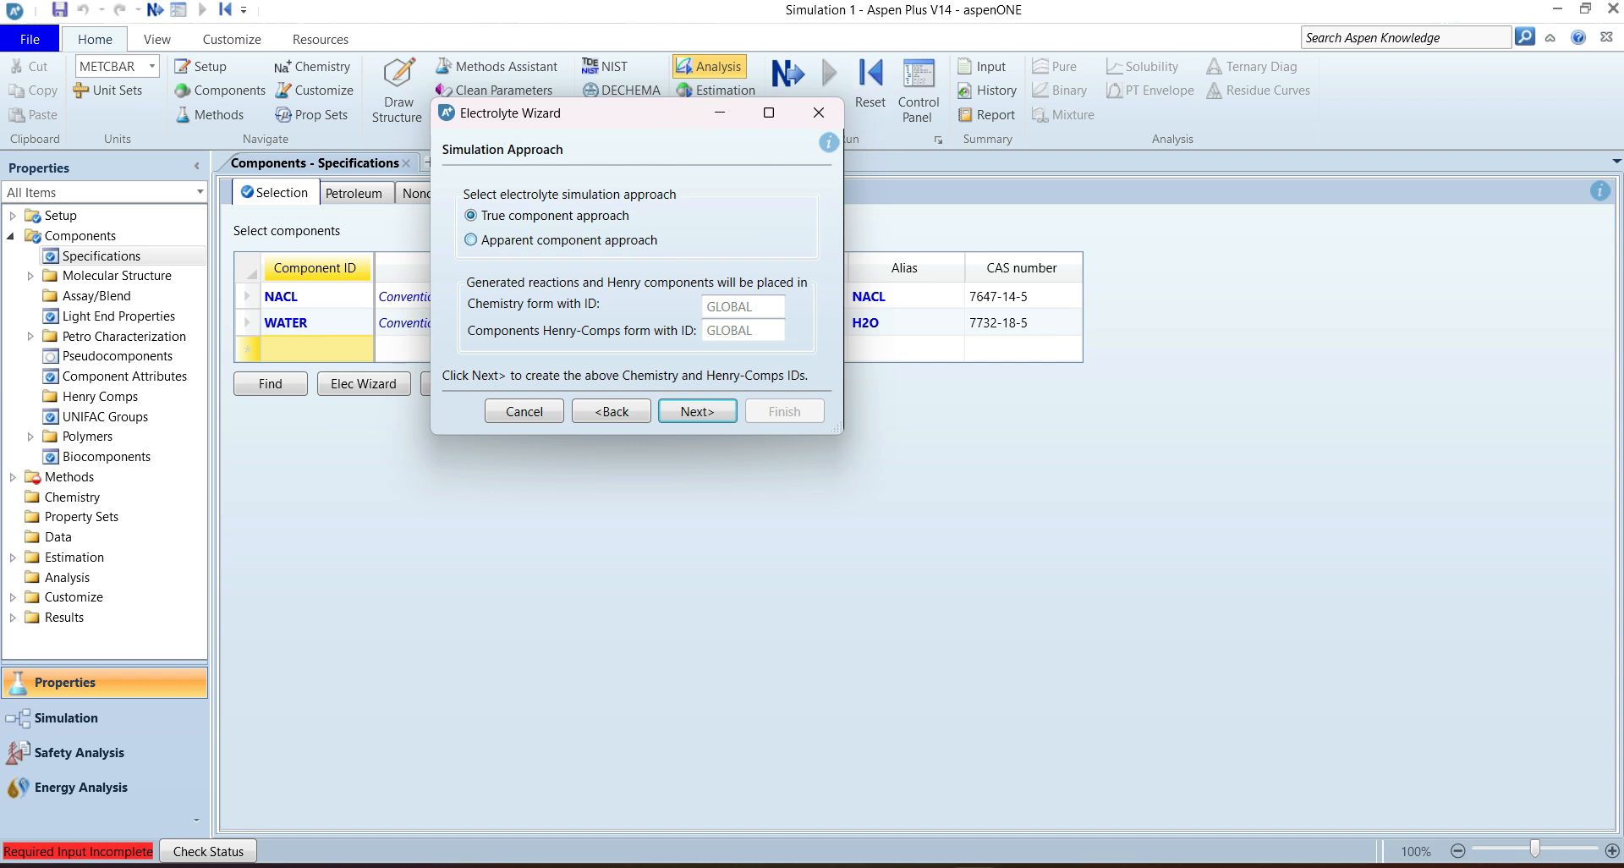
Step: Choose the apparent component approach and finish the Electrolyte Wizard
{"action": "left_click", "coordinate": [471, 240]}
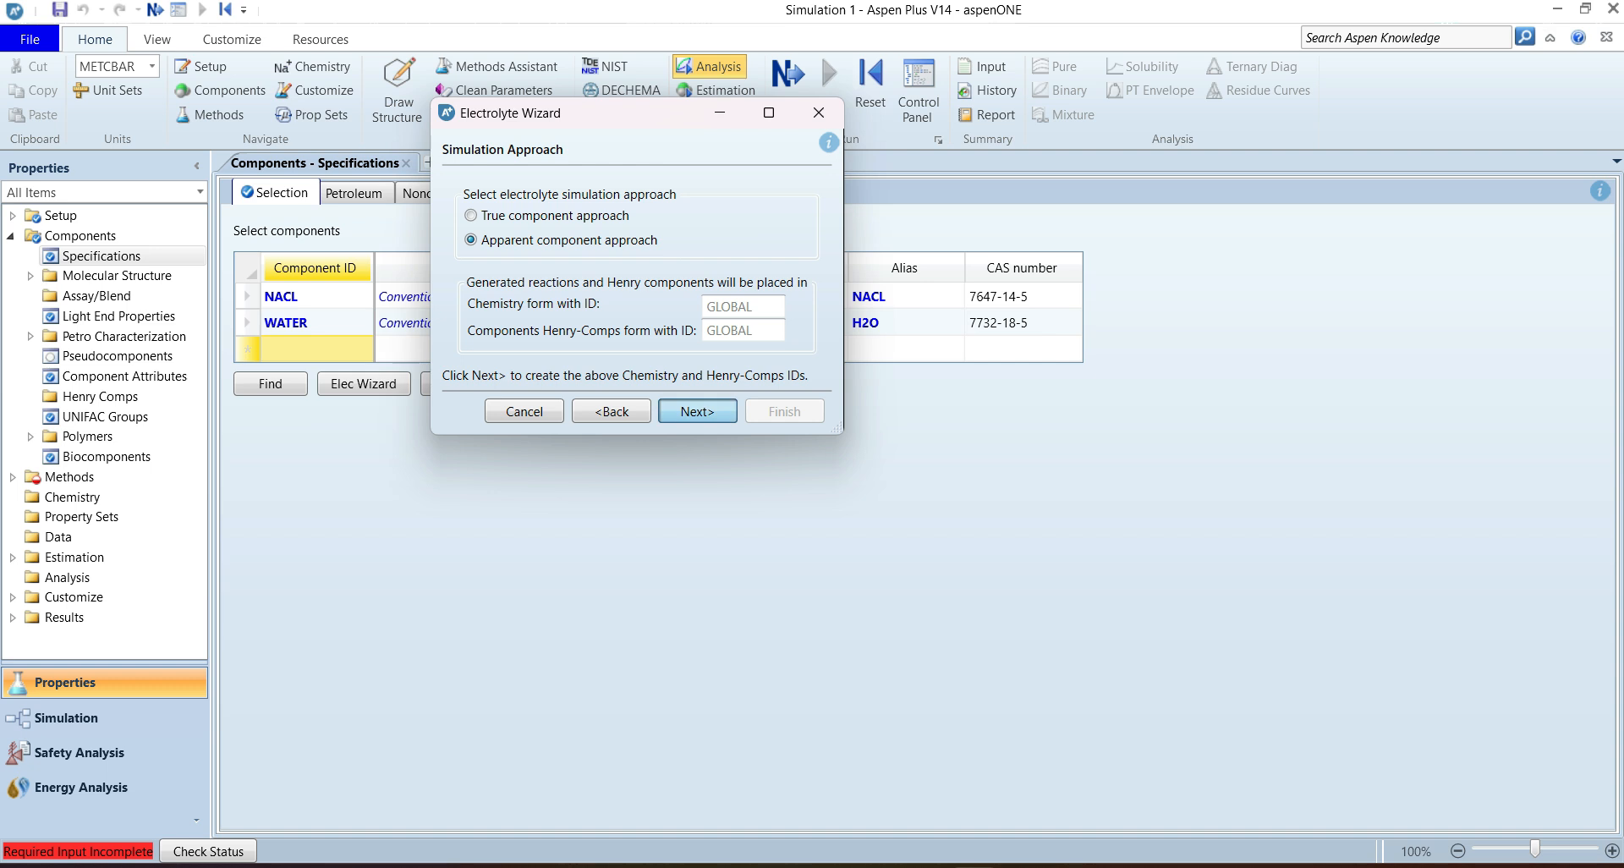
{"action": "left_click", "coordinate": [697, 412]}
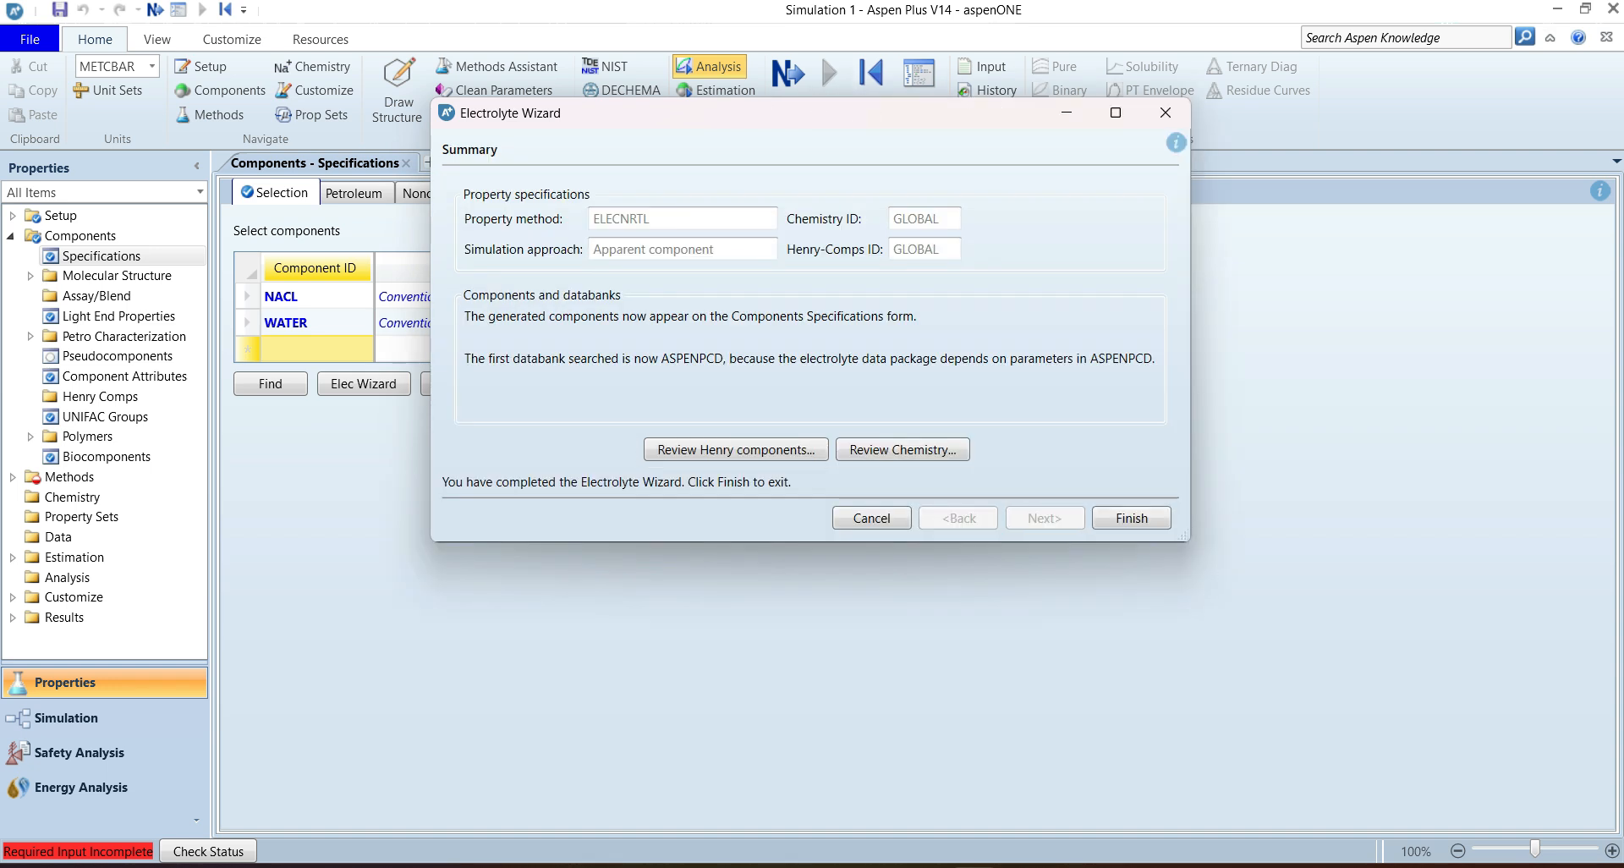
{"action": "left_click", "coordinate": [1131, 518]}
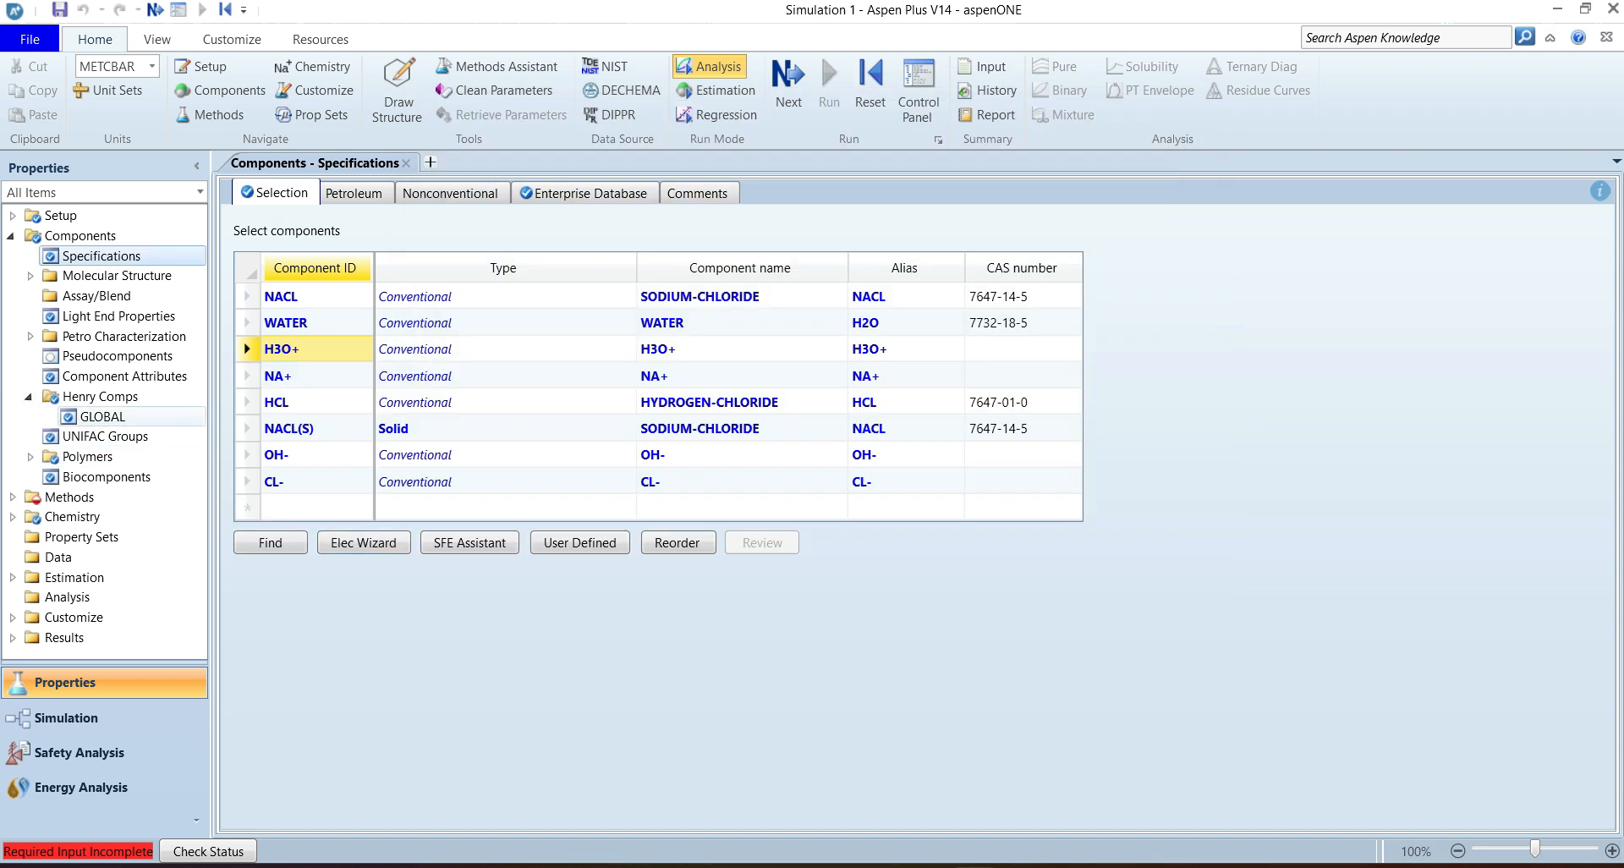
Step: Review the GLOBAL Henry components and the required binary and electrolyte pair parameters, and run the properties calculation
{"action": "left_click", "coordinate": [102, 417]}
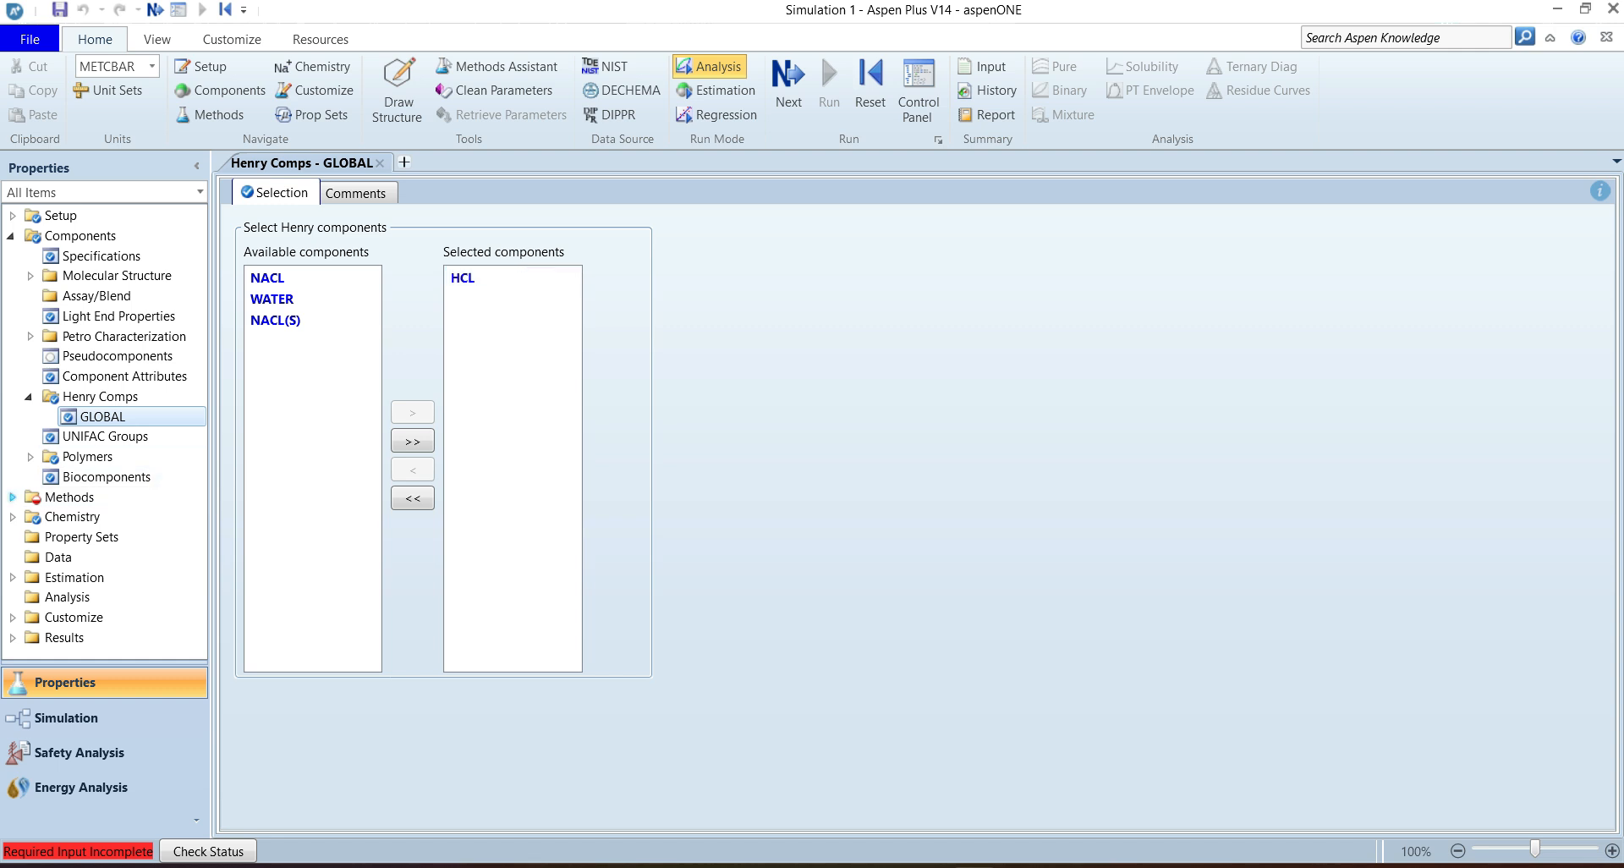
{"action": "left_click", "coordinate": [12, 496]}
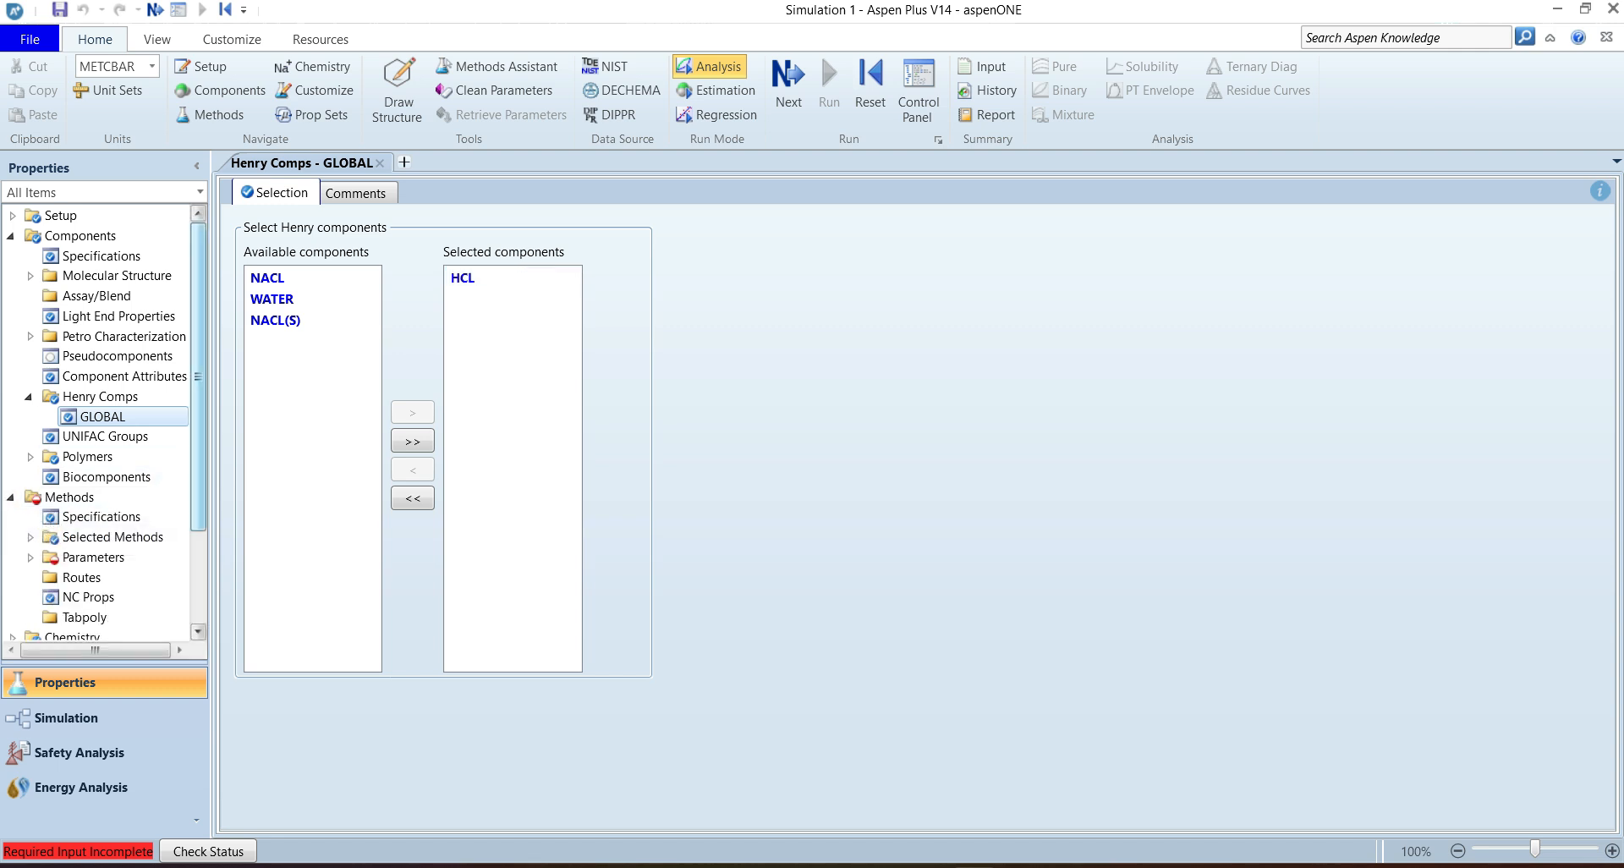
{"action": "scroll", "coordinate": [98, 423], "scroll_direction": "down", "scroll_amount": 2}
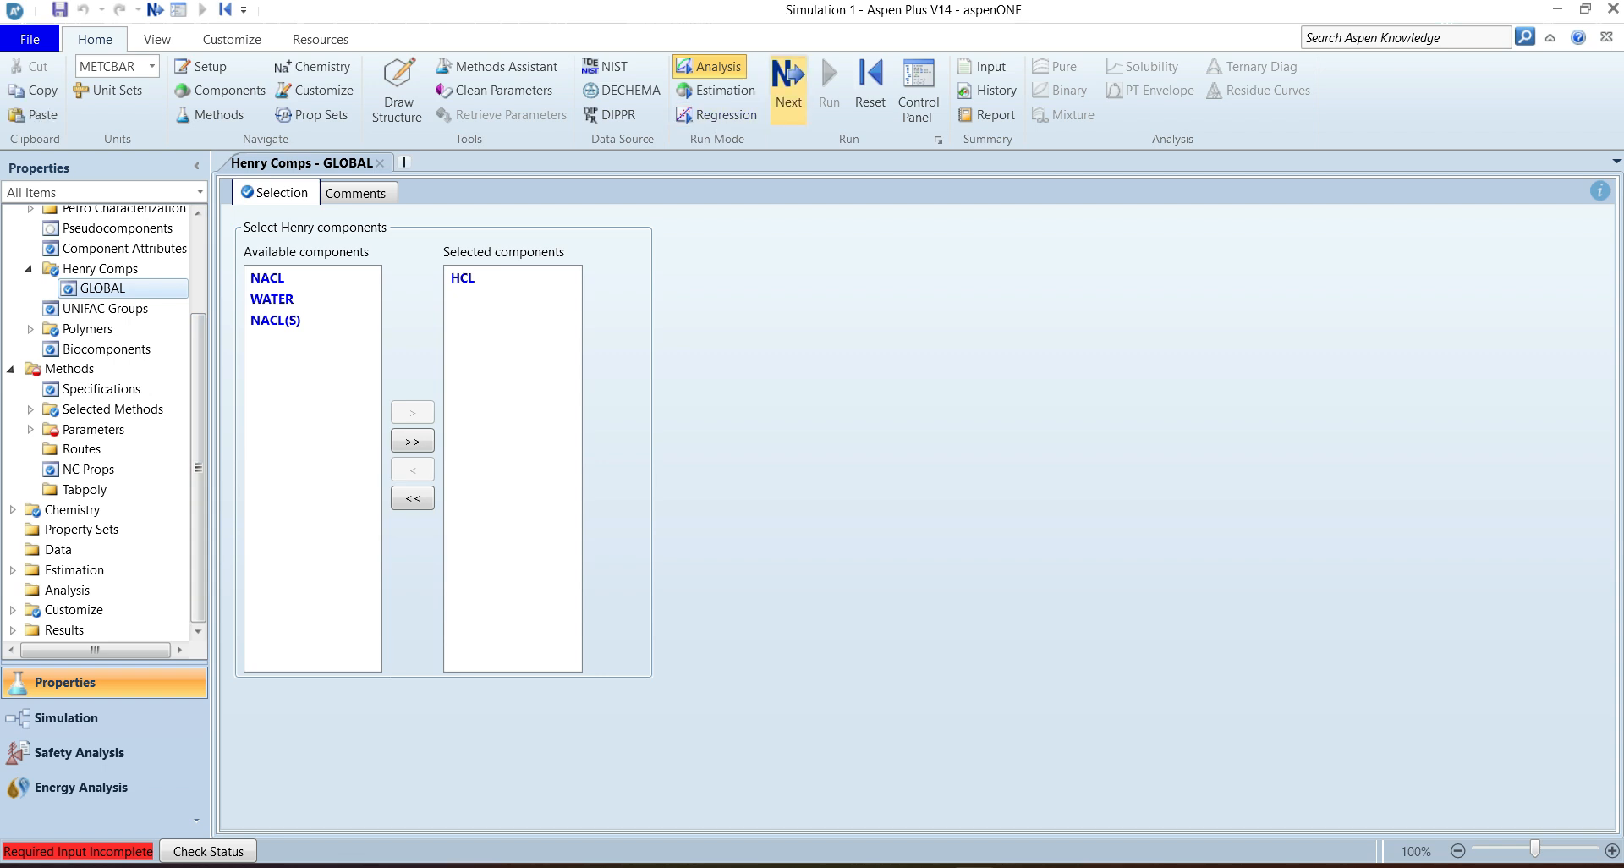
{"action": "left_click", "coordinate": [788, 89]}
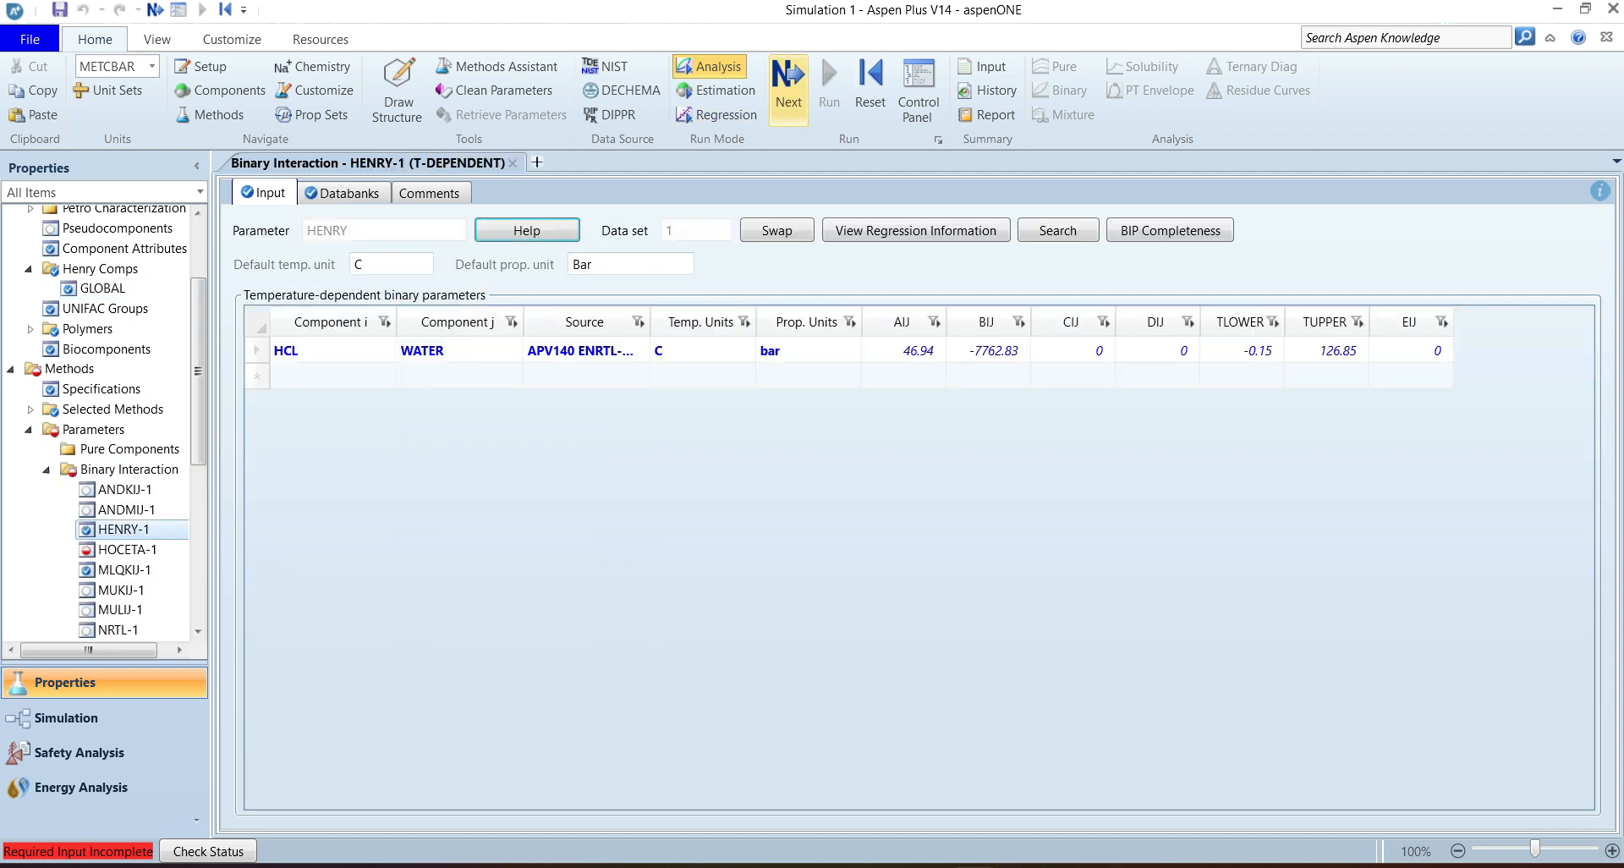
{"action": "left_click", "coordinate": [789, 89]}
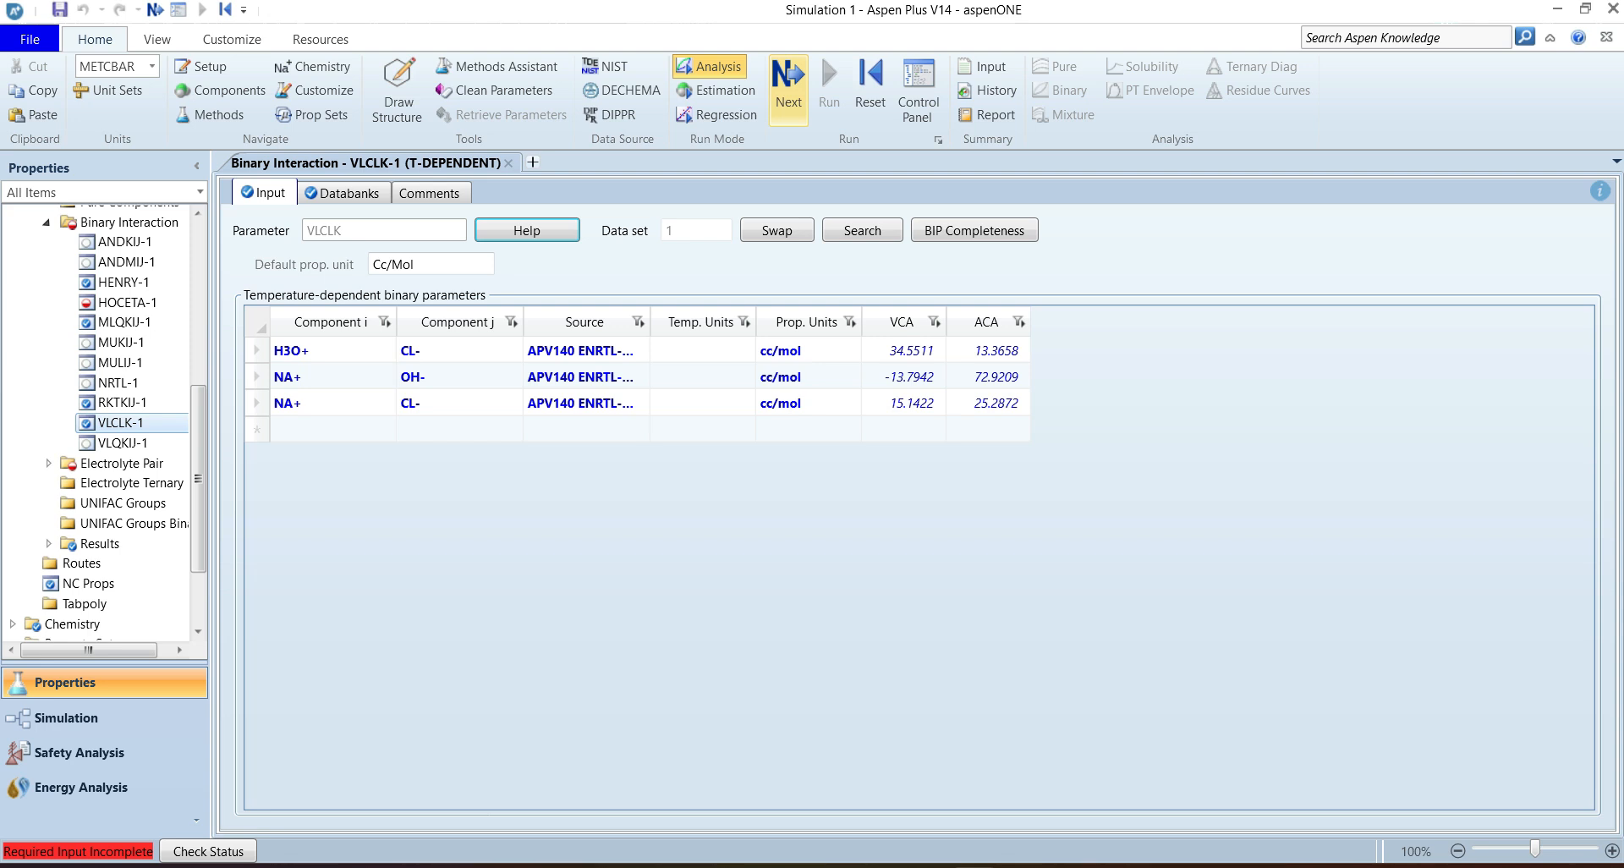
{"action": "left_click", "coordinate": [788, 89]}
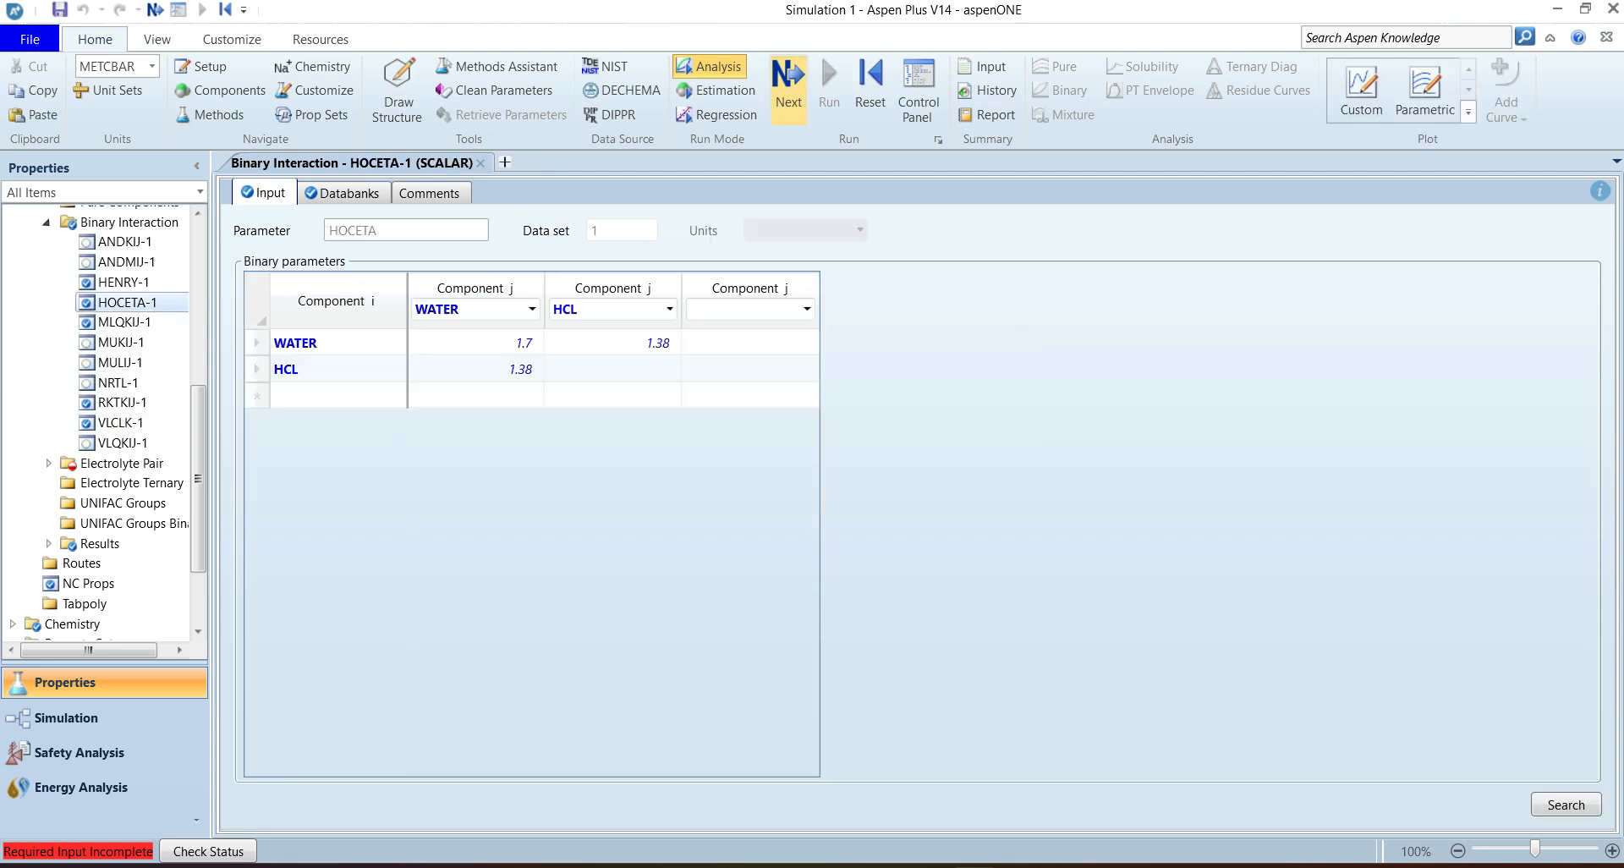
{"action": "left_click", "coordinate": [789, 89]}
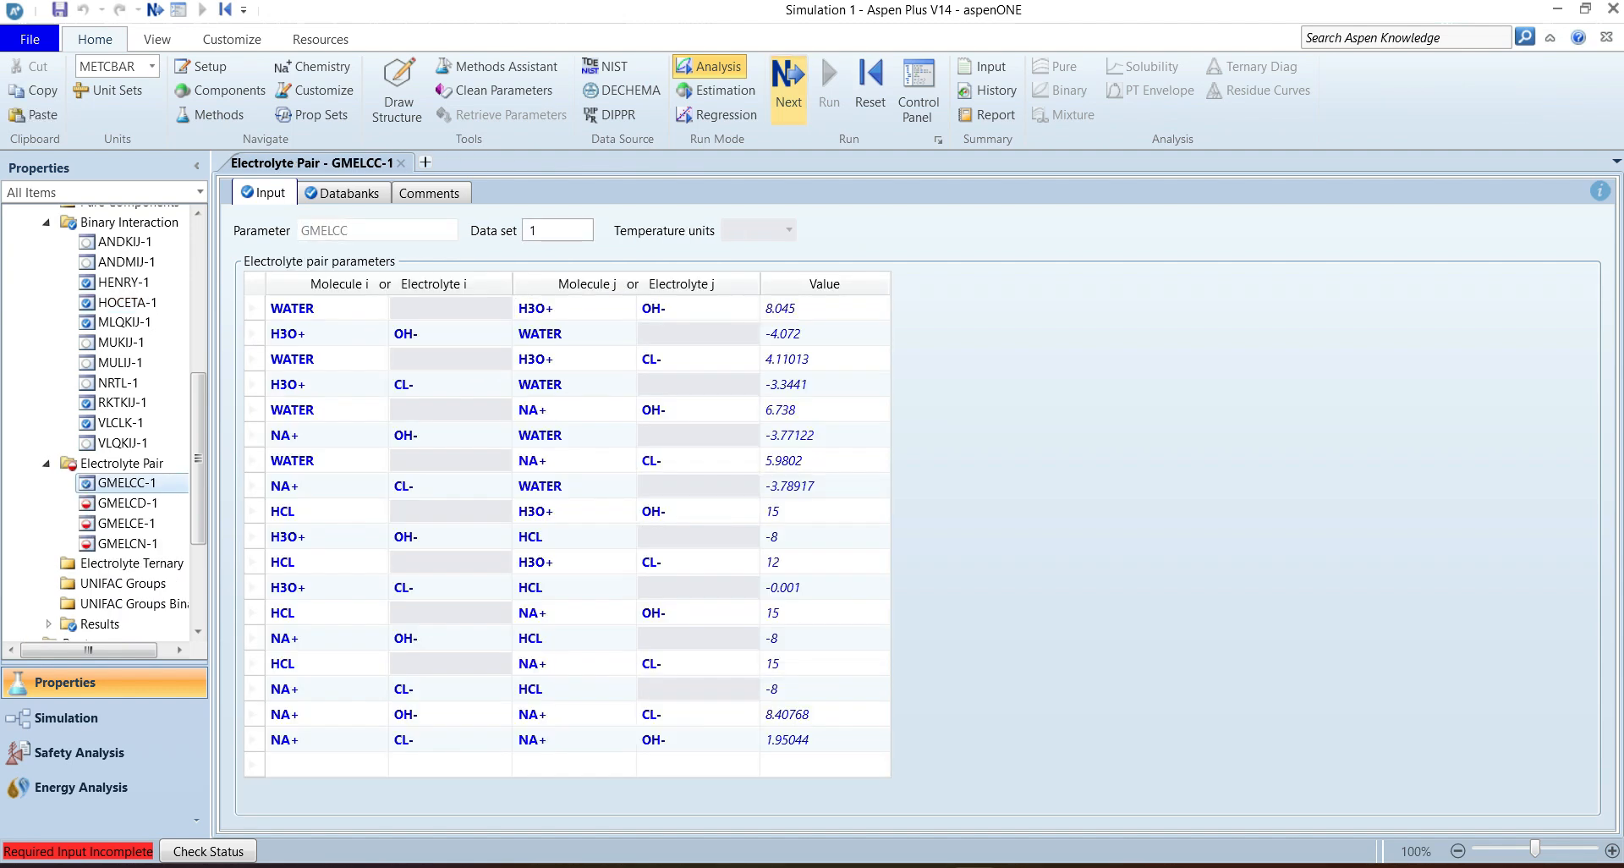
{"action": "left_click", "coordinate": [788, 89]}
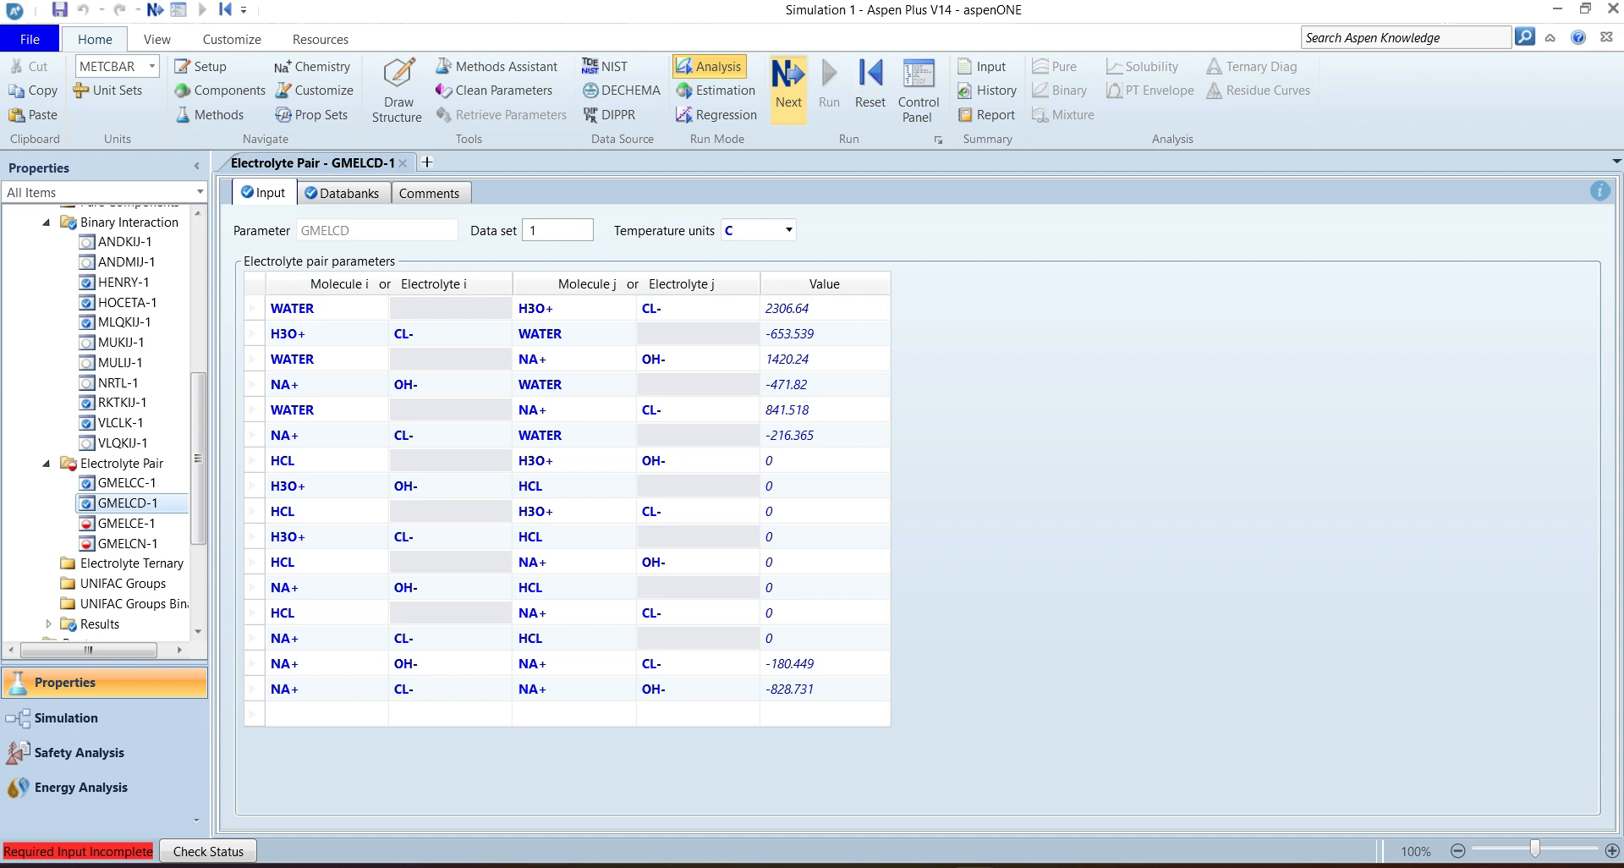
{"action": "left_click", "coordinate": [789, 89]}
{"action": "left_click", "coordinate": [788, 89]}
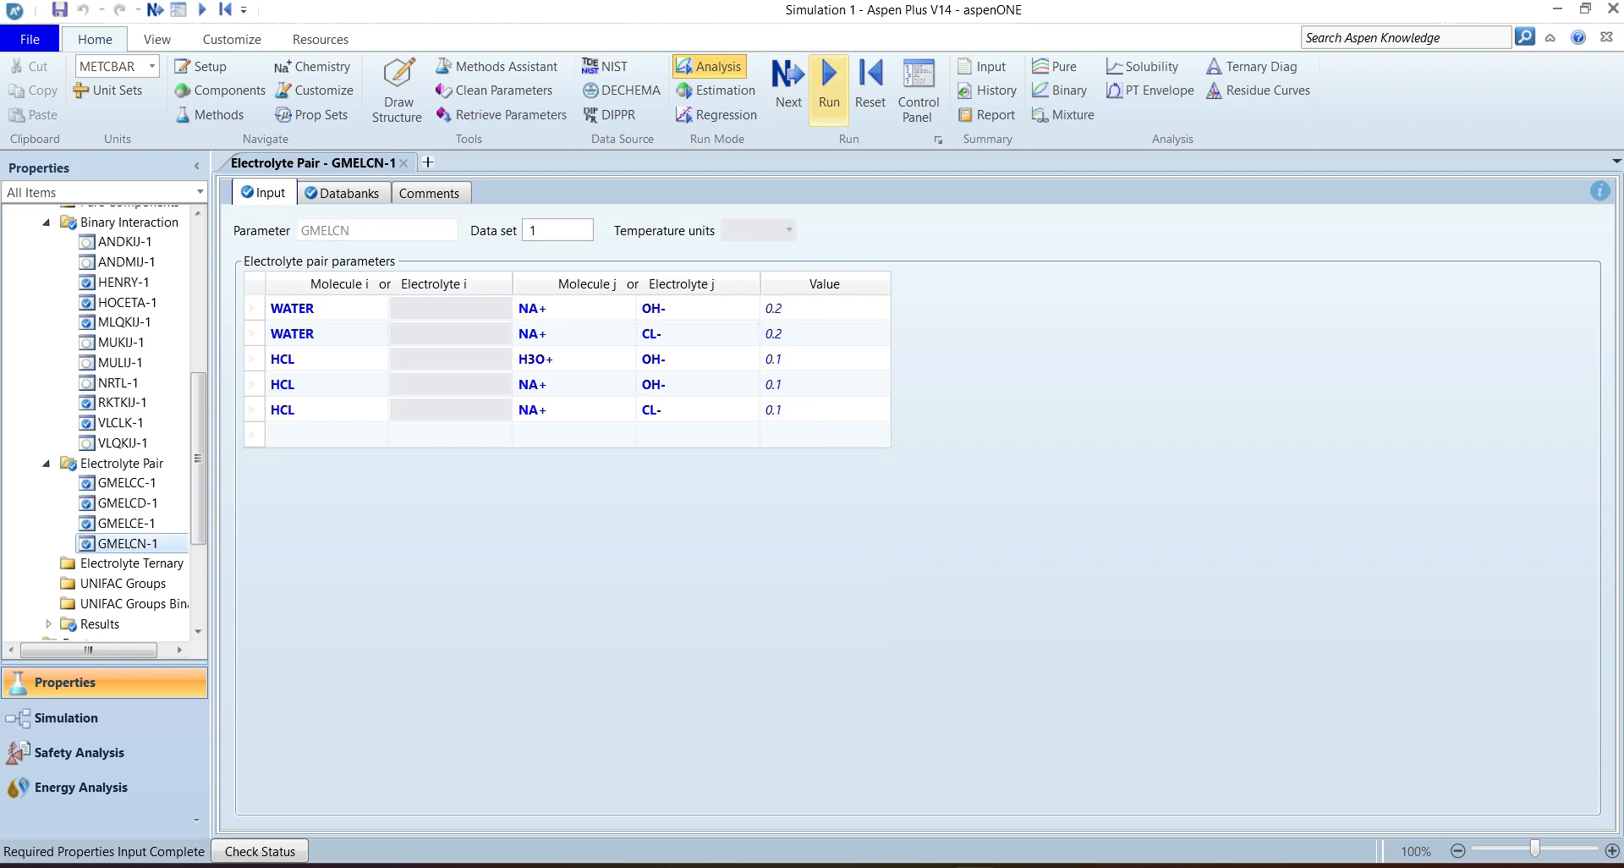
{"action": "left_click", "coordinate": [829, 85]}
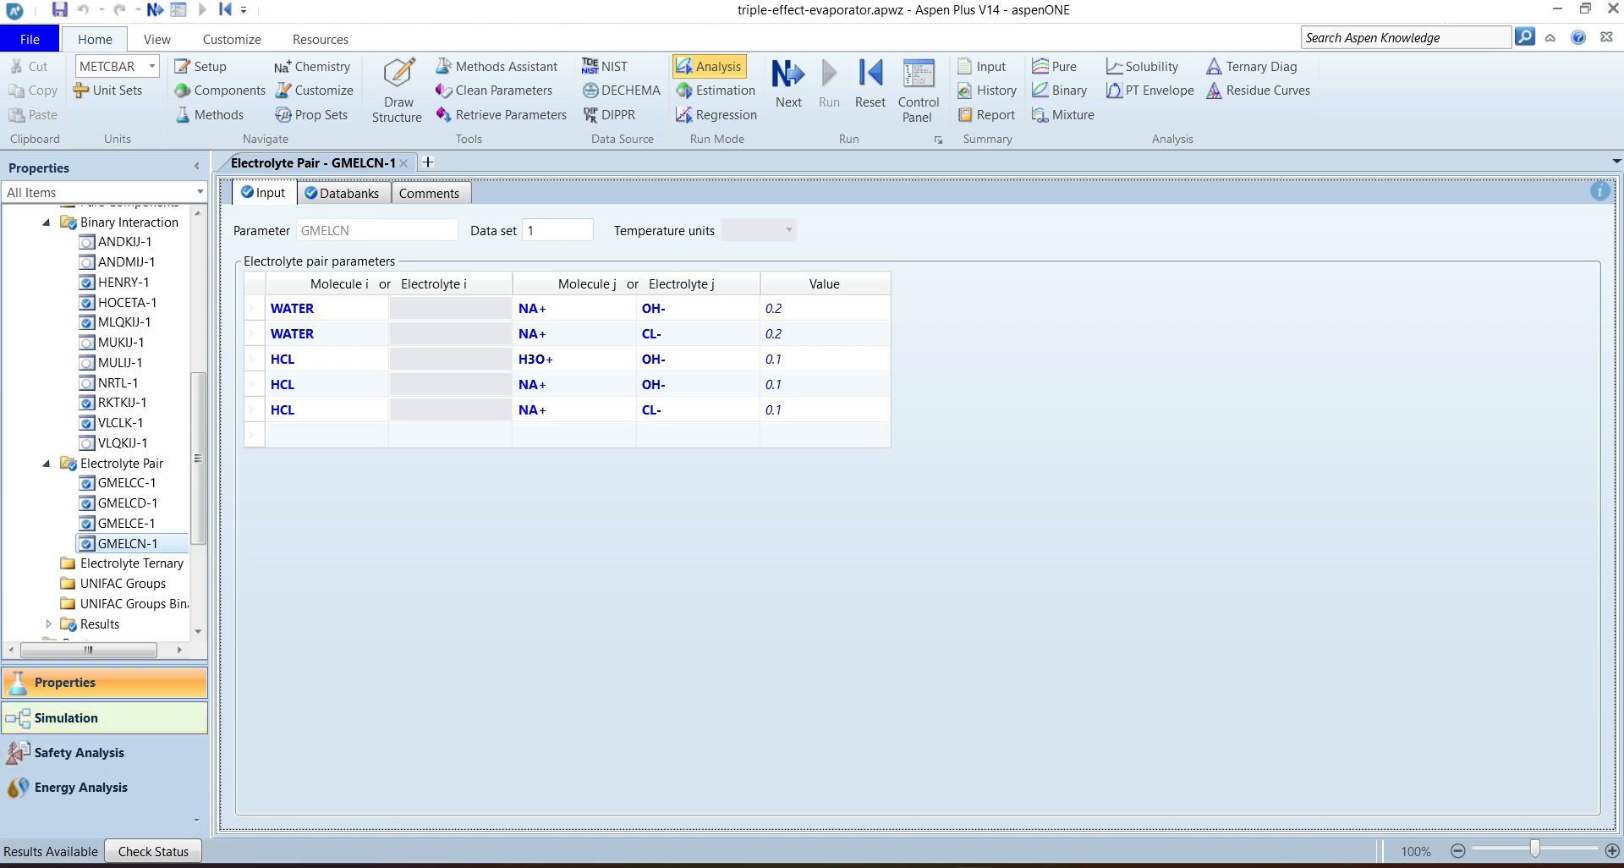
Step: Switch to the simulation environment and place a Flash2 block named EFFECT1 on the flowsheet
{"action": "left_click", "coordinate": [66, 718]}
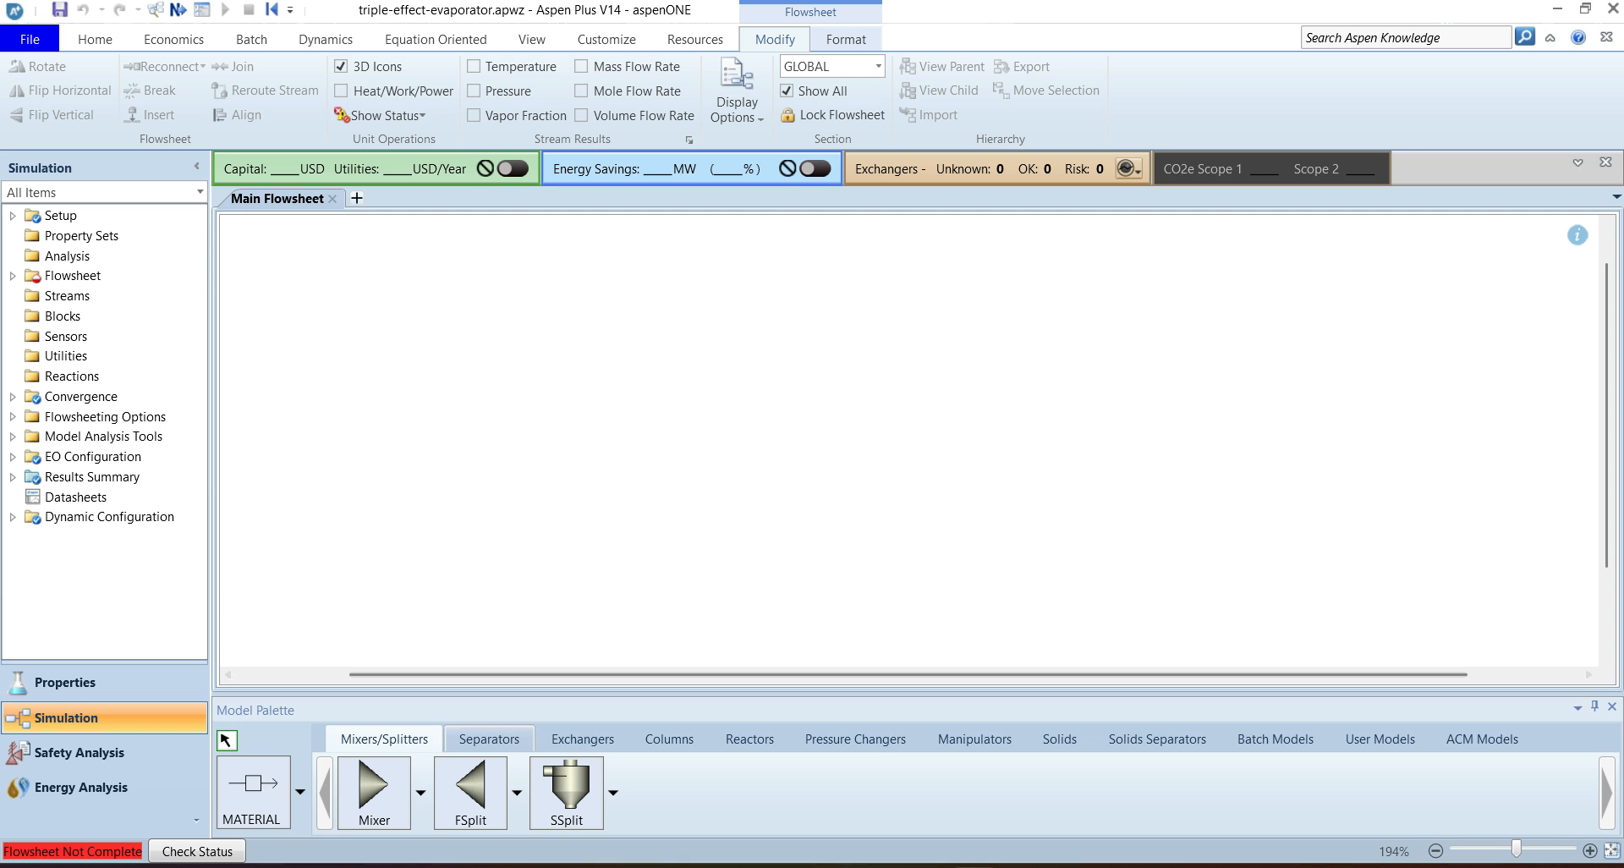
{"action": "left_click", "coordinate": [489, 738]}
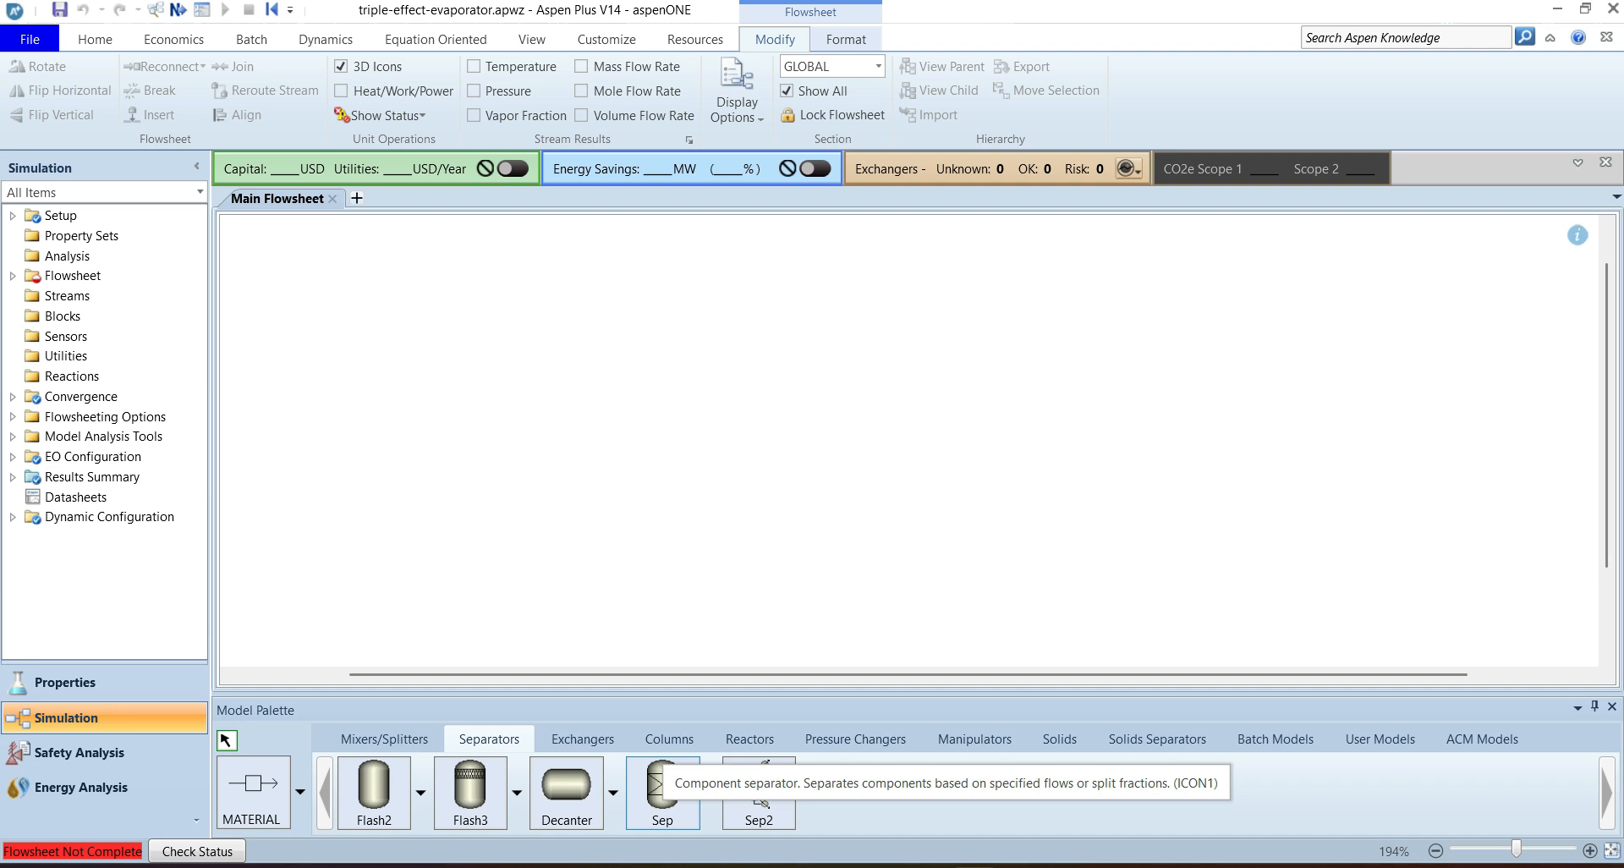
{"action": "left_click", "coordinate": [374, 793]}
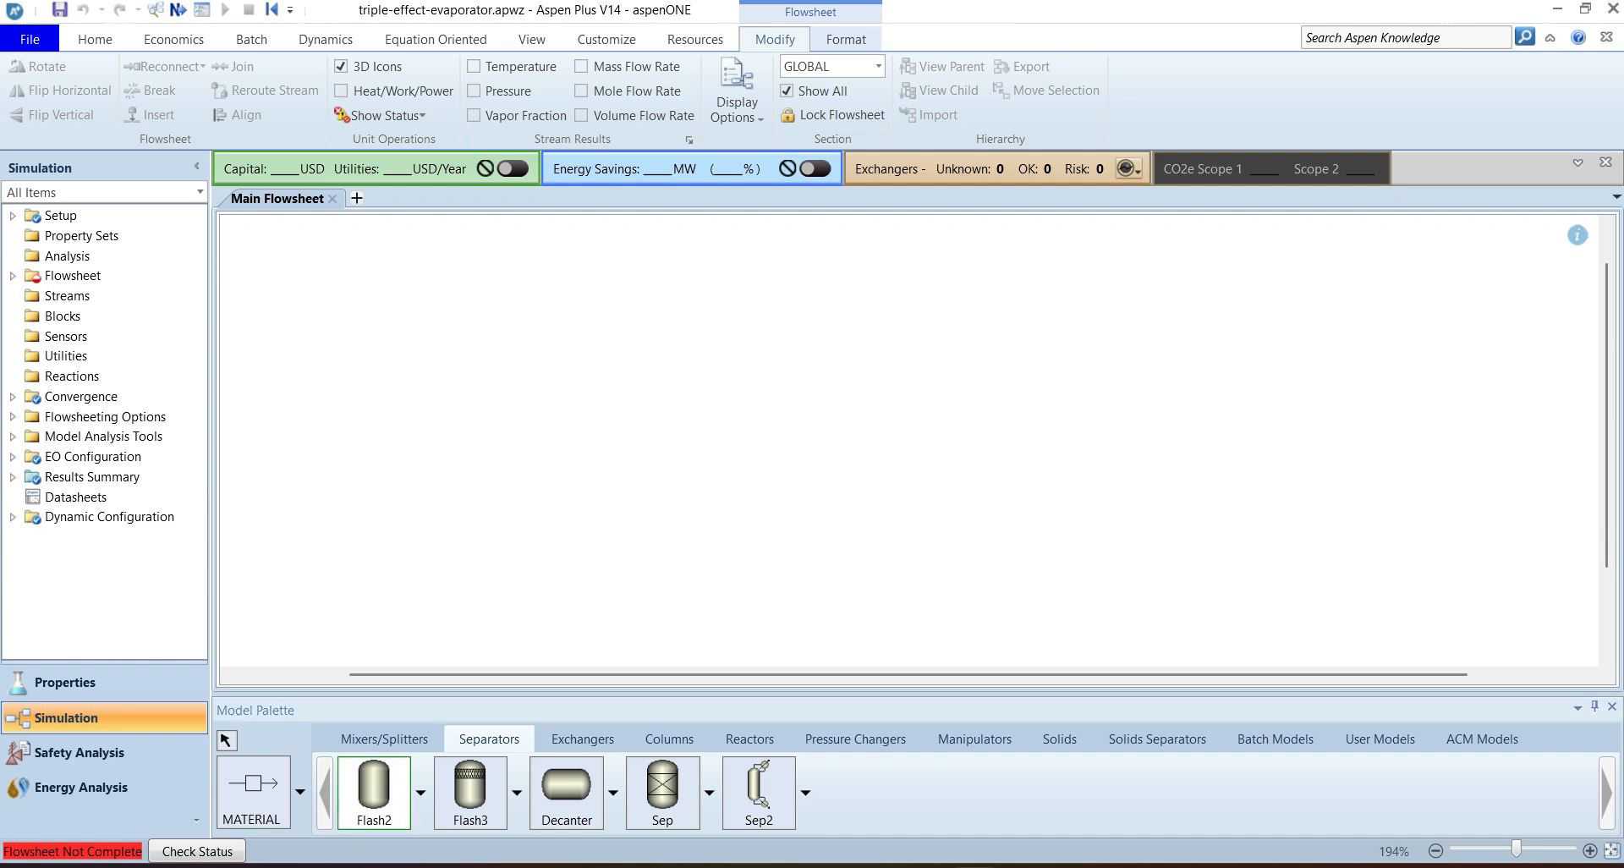
{"action": "left_click", "coordinate": [609, 423]}
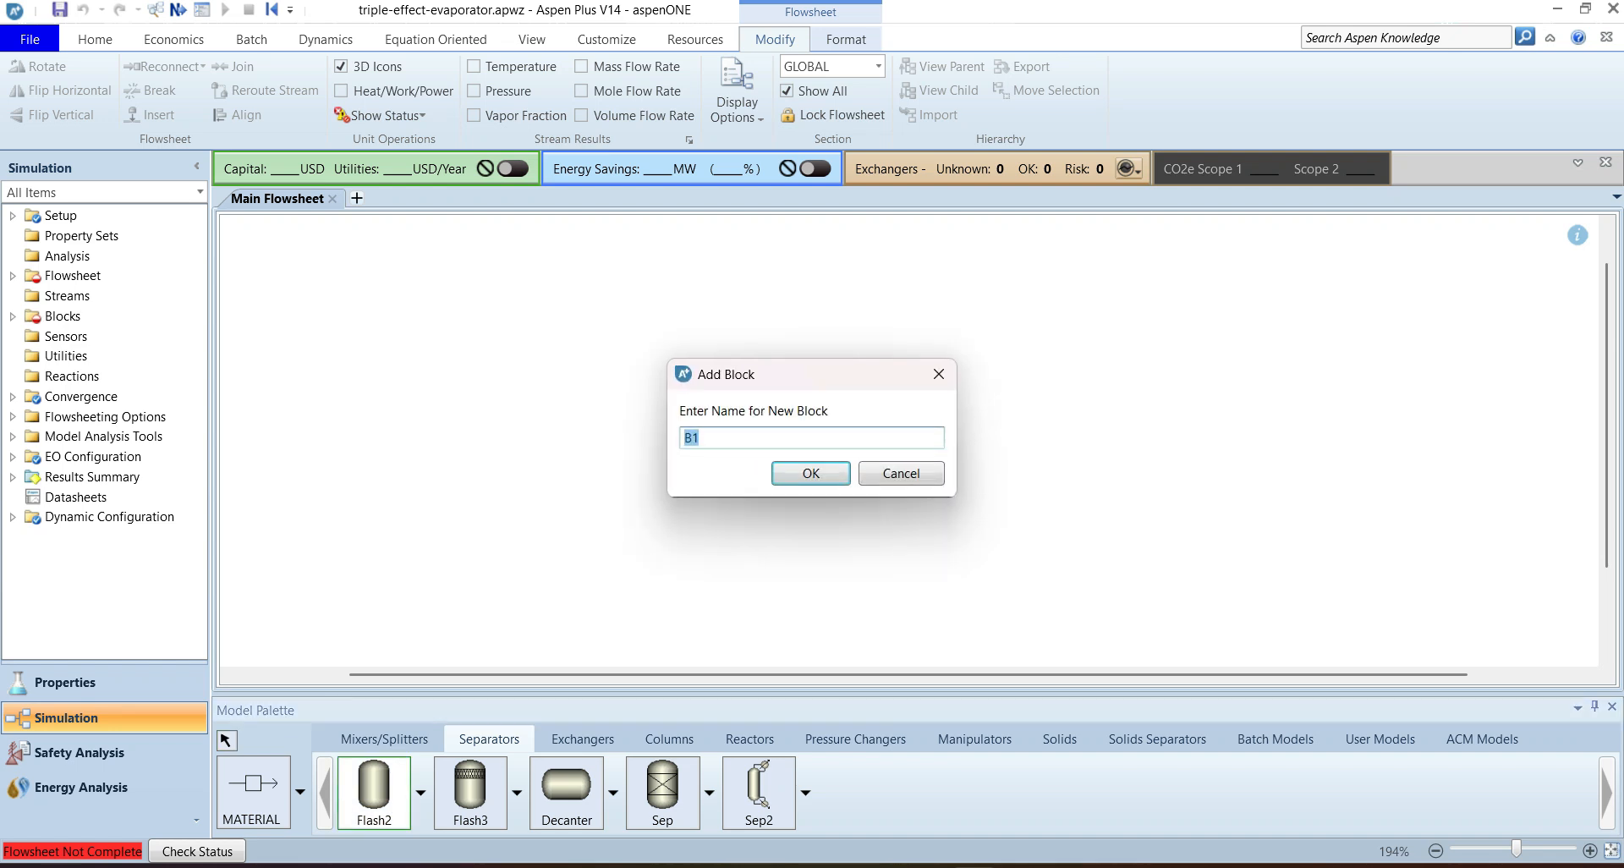
{"action": "type", "text": "EFFECT1"}
{"action": "key", "text": "Return"}
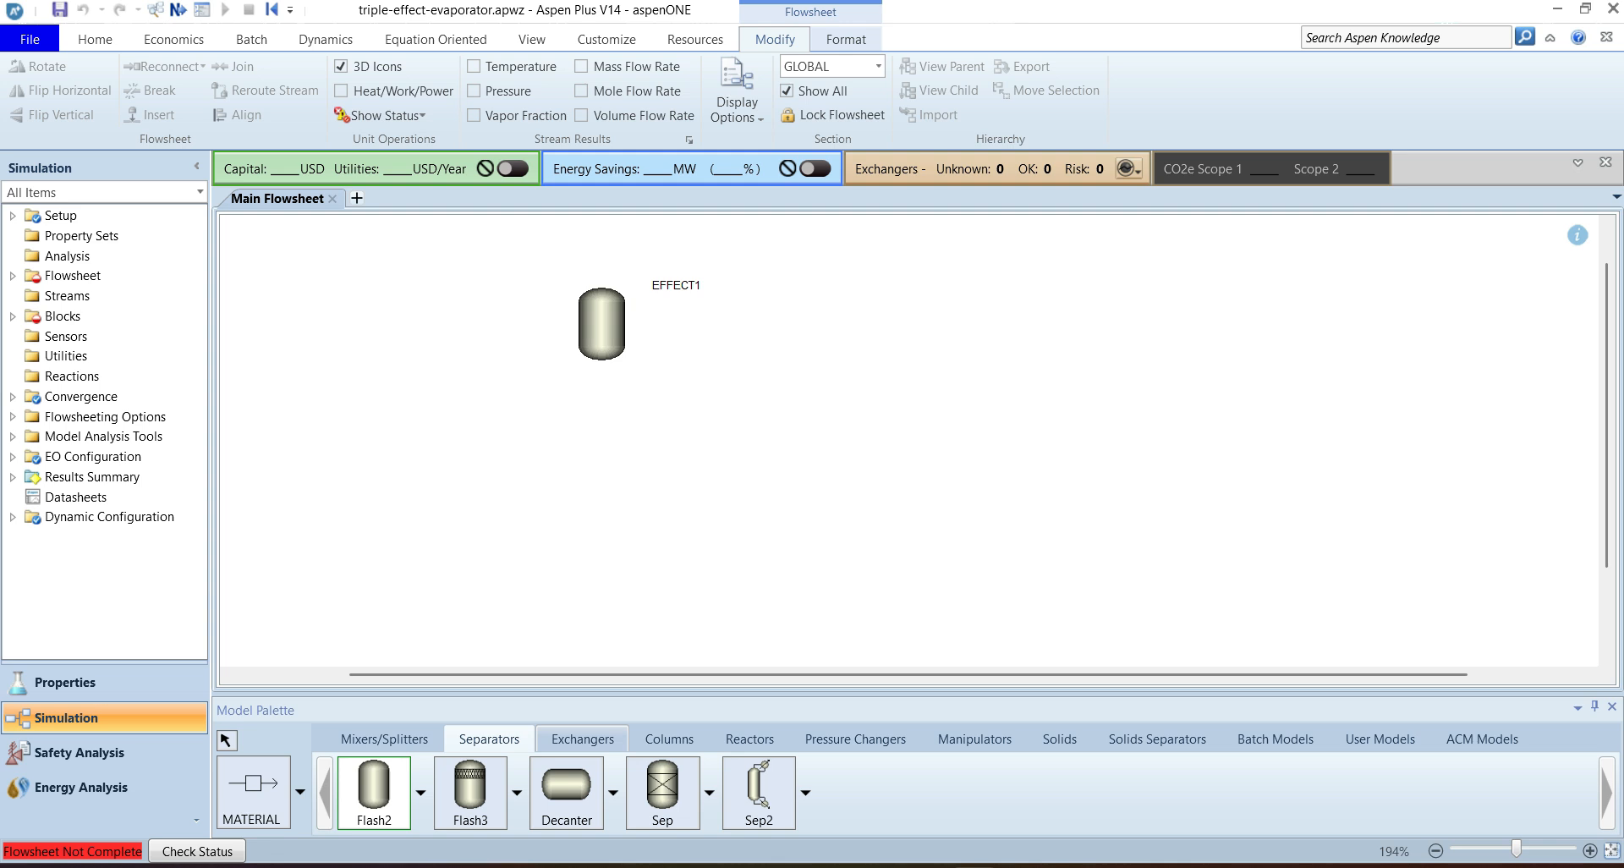
Step: Place a Heater block named COOLER1 below EFFECT1
{"action": "left_click", "coordinate": [583, 739]}
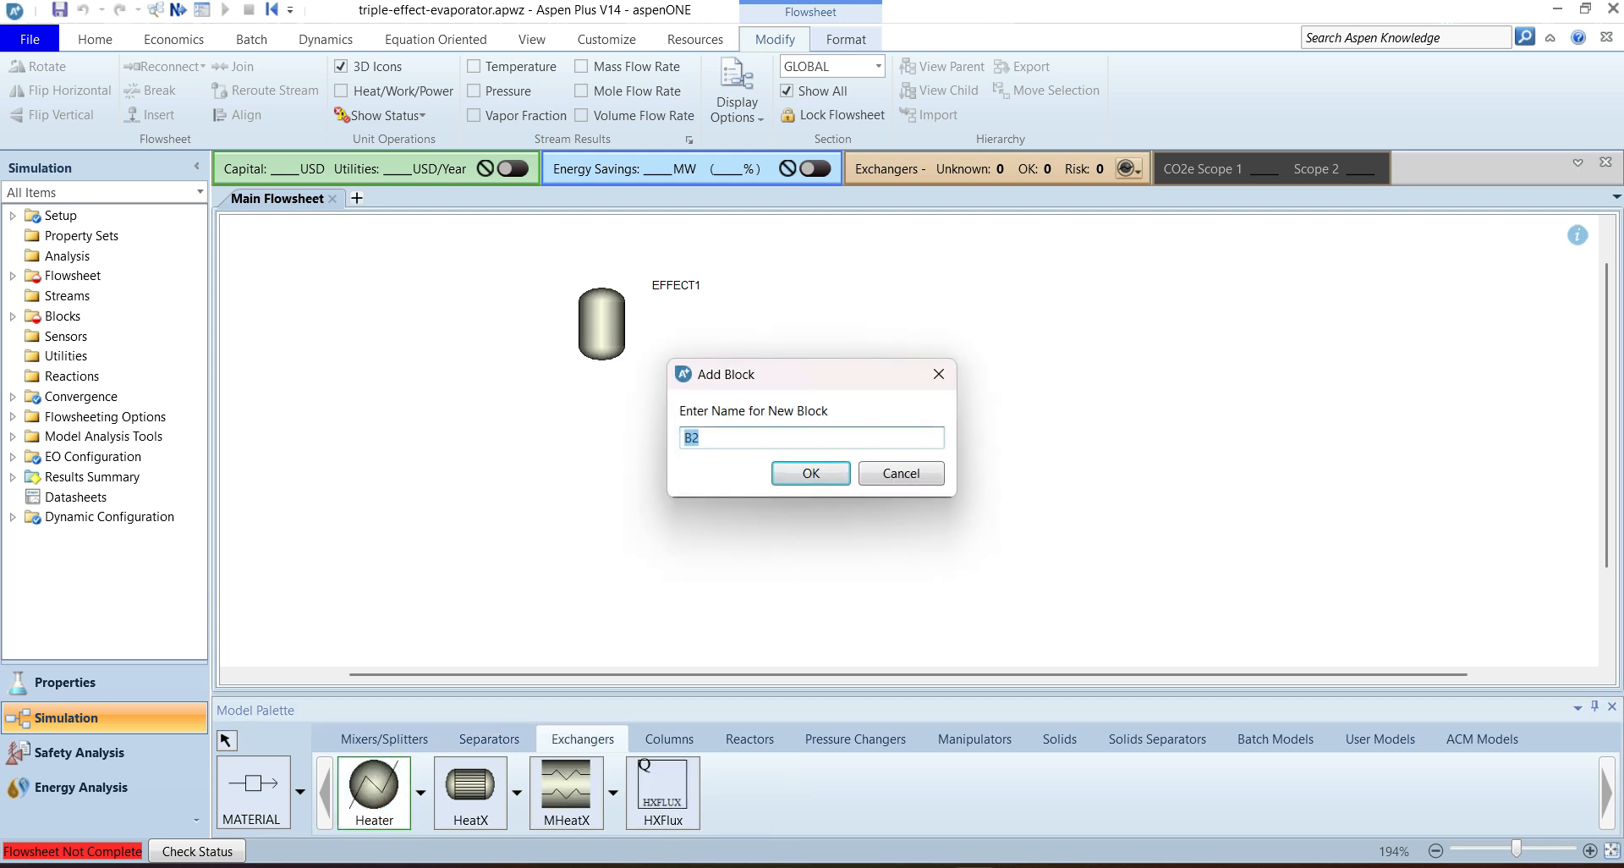
{"action": "type", "text": "COOLER1"}
{"action": "key", "text": "Return"}
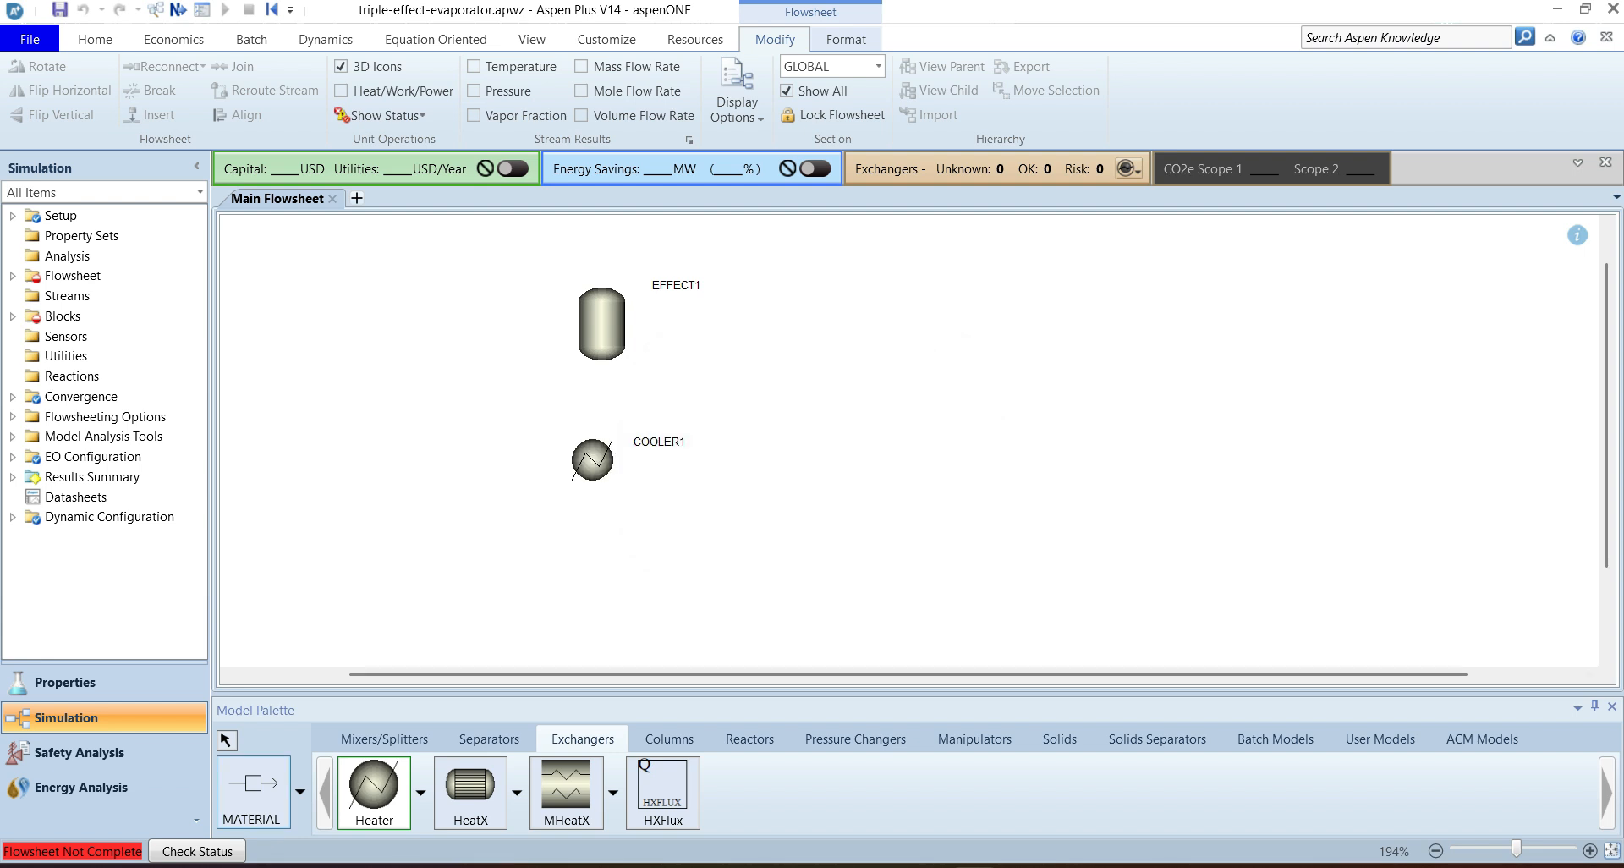
Step: Connect a material feed stream named BRINE to the inlet of EFFECT1
{"action": "left_click", "coordinate": [252, 787]}
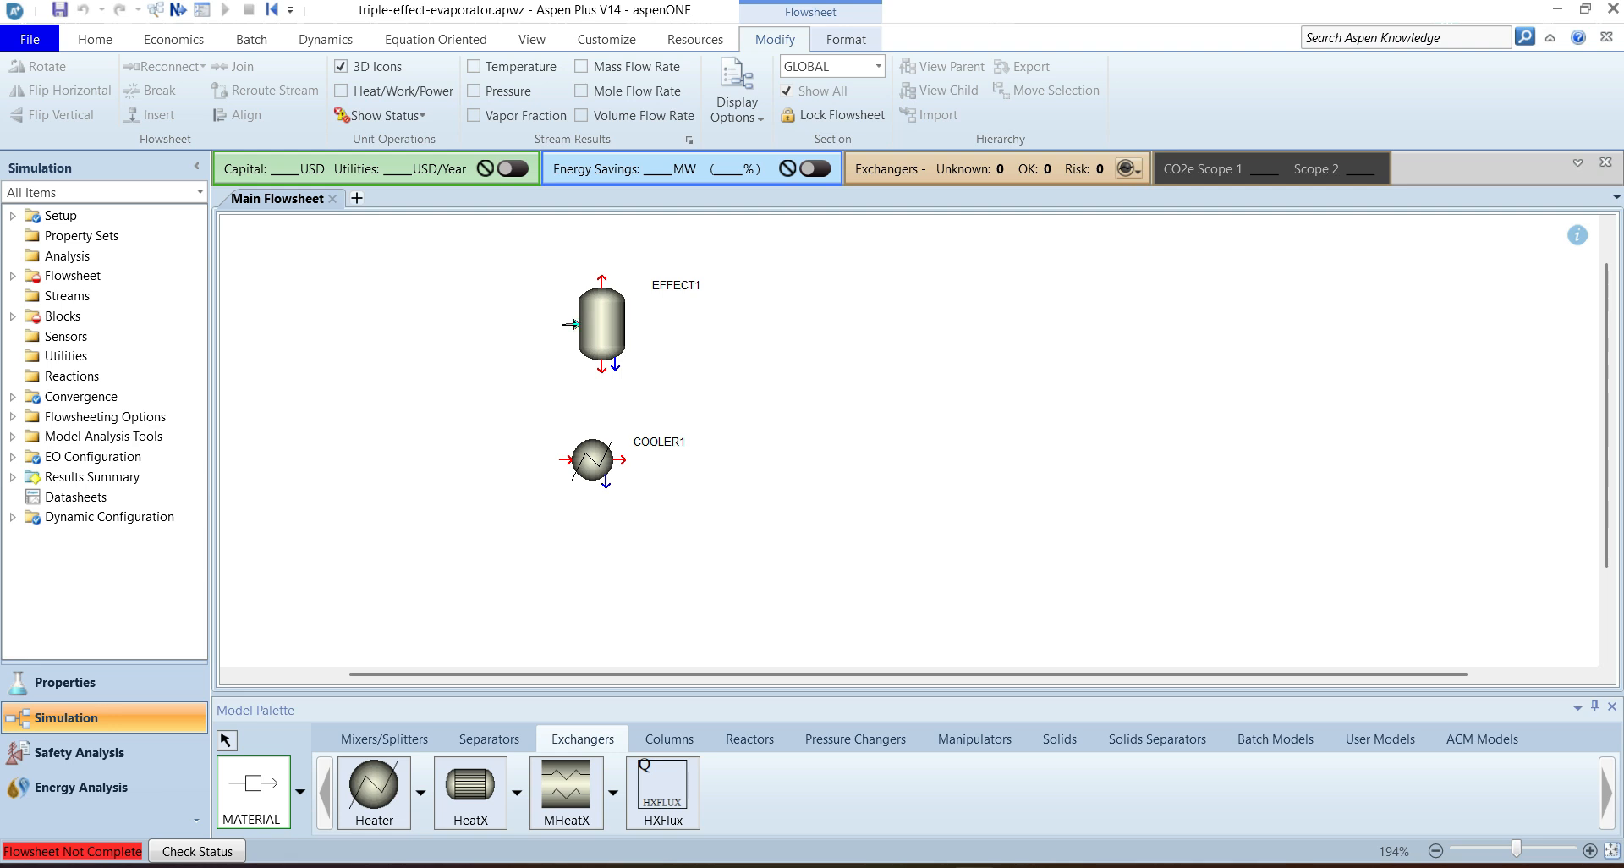
{"action": "left_click", "coordinate": [573, 325]}
{"action": "left_click", "coordinate": [333, 326]}
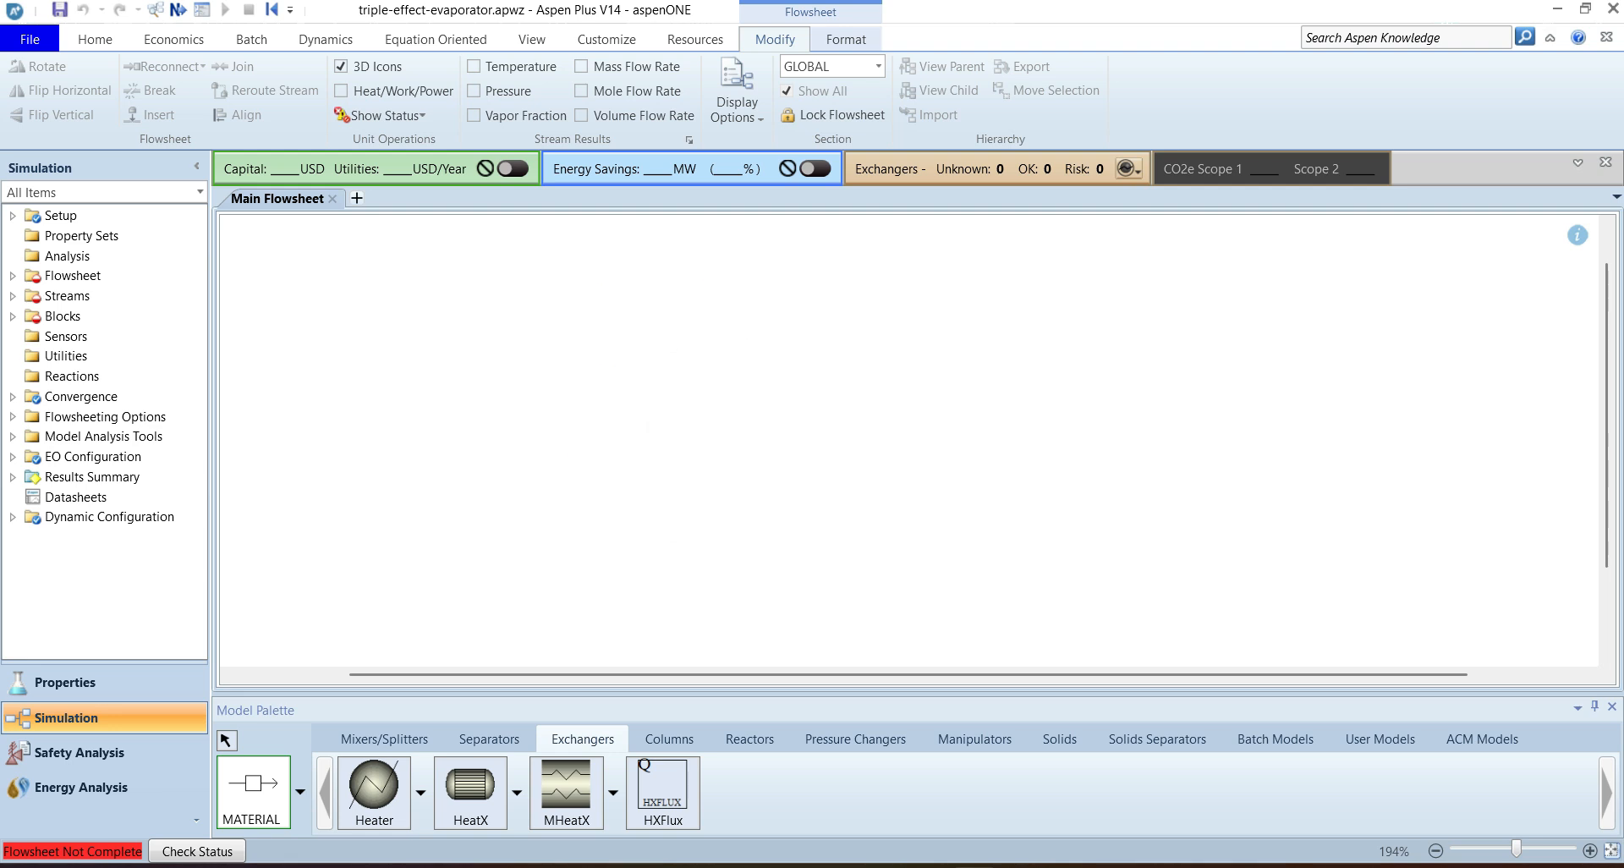
{"action": "type", "text": "BRINE"}
{"action": "key", "text": "Return"}
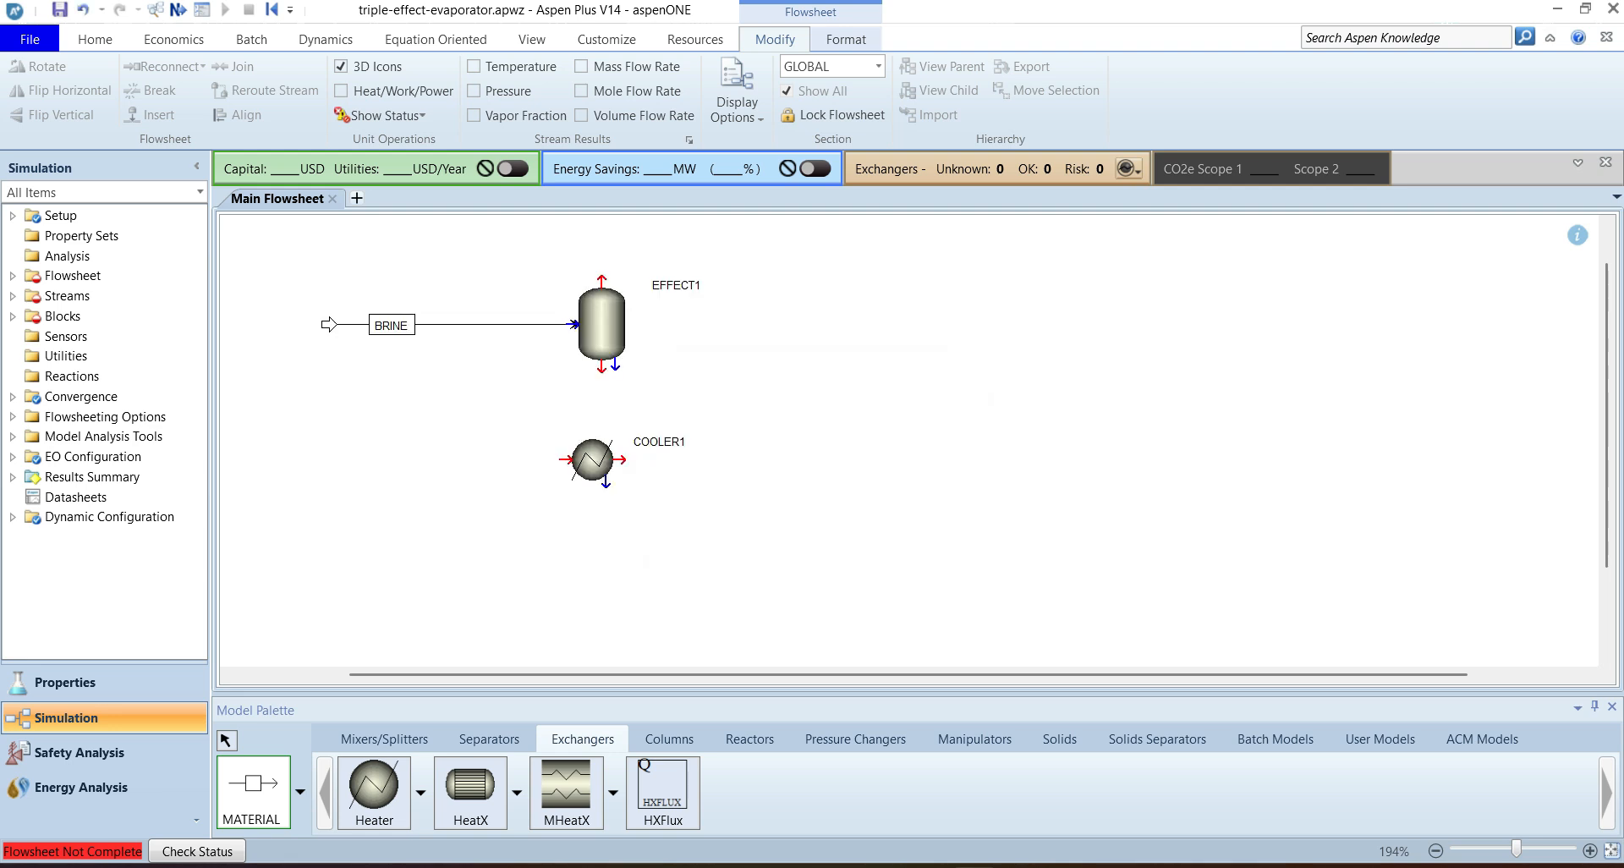
Step: Connect a material feed stream named STEAM to the inlet of COOLER1
{"action": "left_click", "coordinate": [564, 460]}
{"action": "left_click", "coordinate": [339, 460]}
{"action": "type", "text": "STEAM"}
{"action": "key", "text": "Return"}
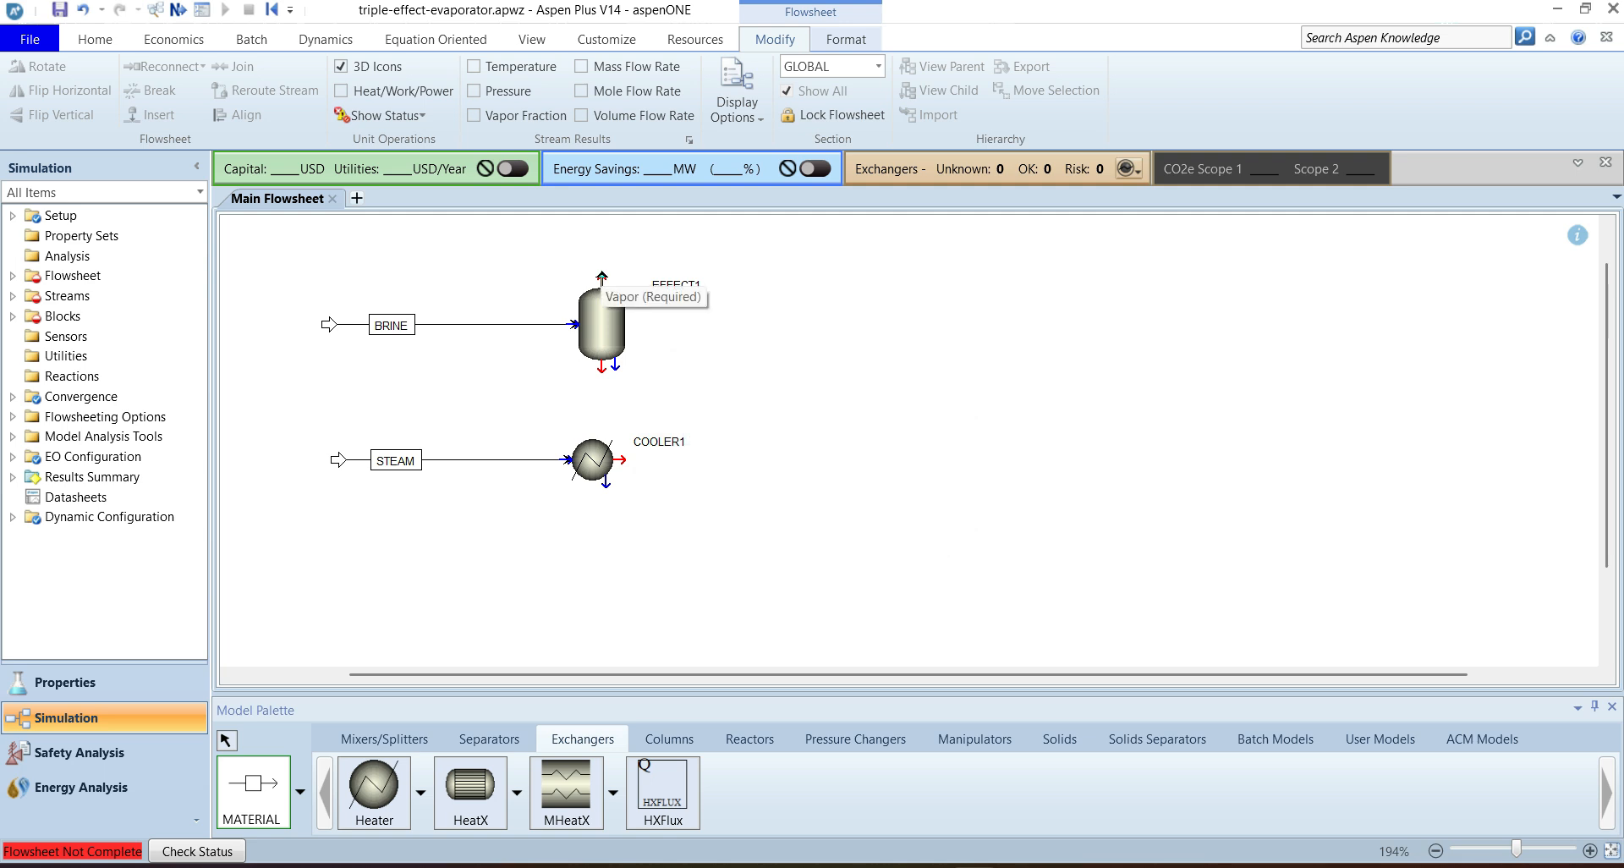
Step: Draw a material product stream named VAP1 from the vapor outlet of EFFECT1
{"action": "left_click", "coordinate": [601, 282]}
{"action": "left_click", "coordinate": [783, 241]}
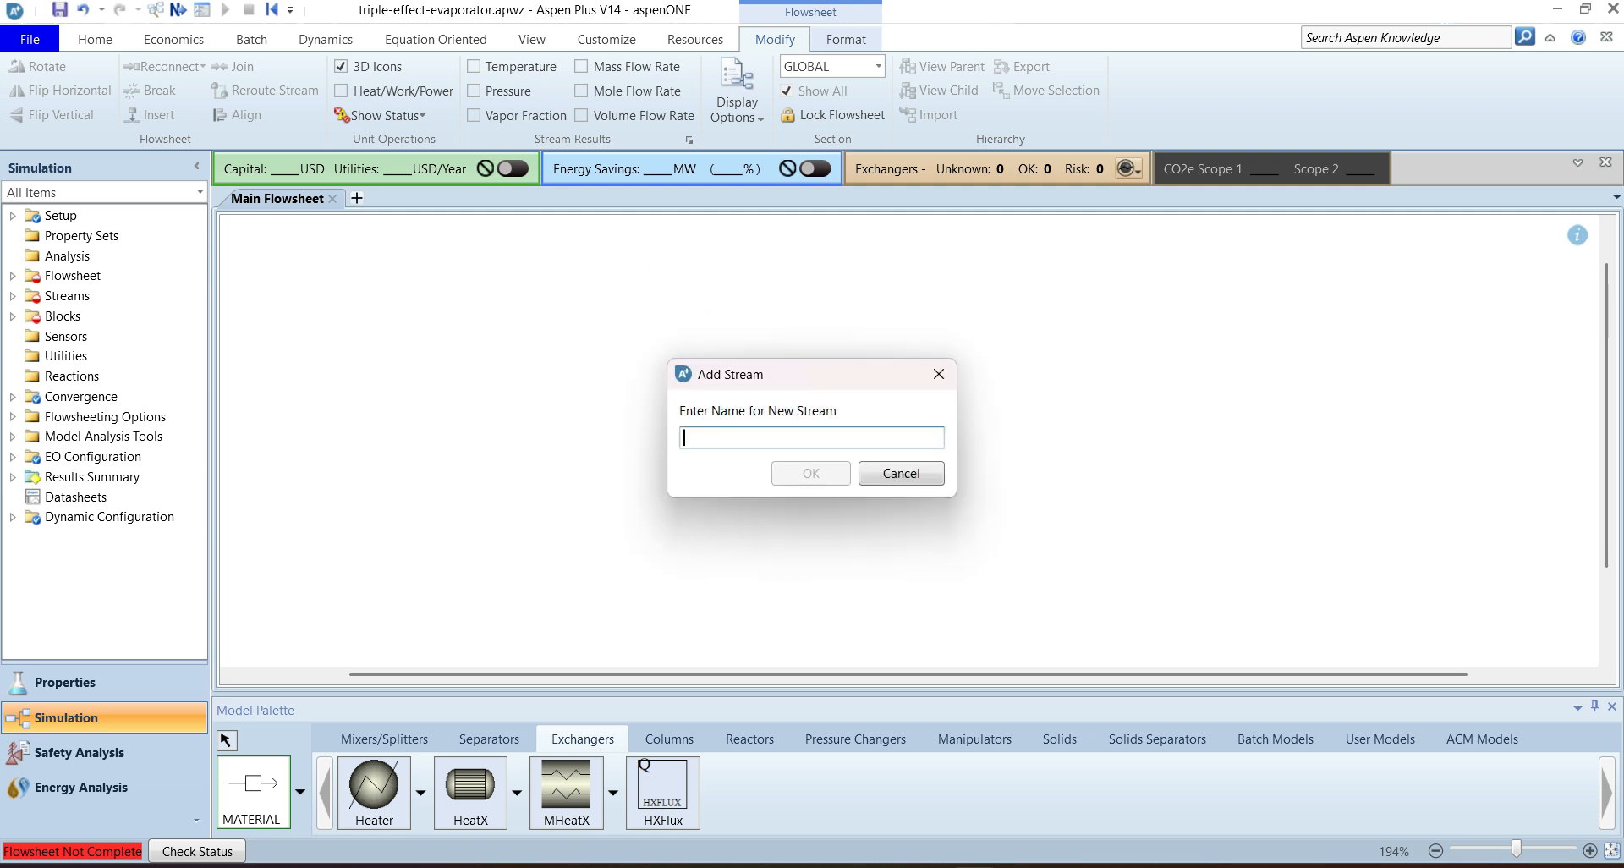
{"action": "type", "text": "VAP1"}
{"action": "key", "text": "Return"}
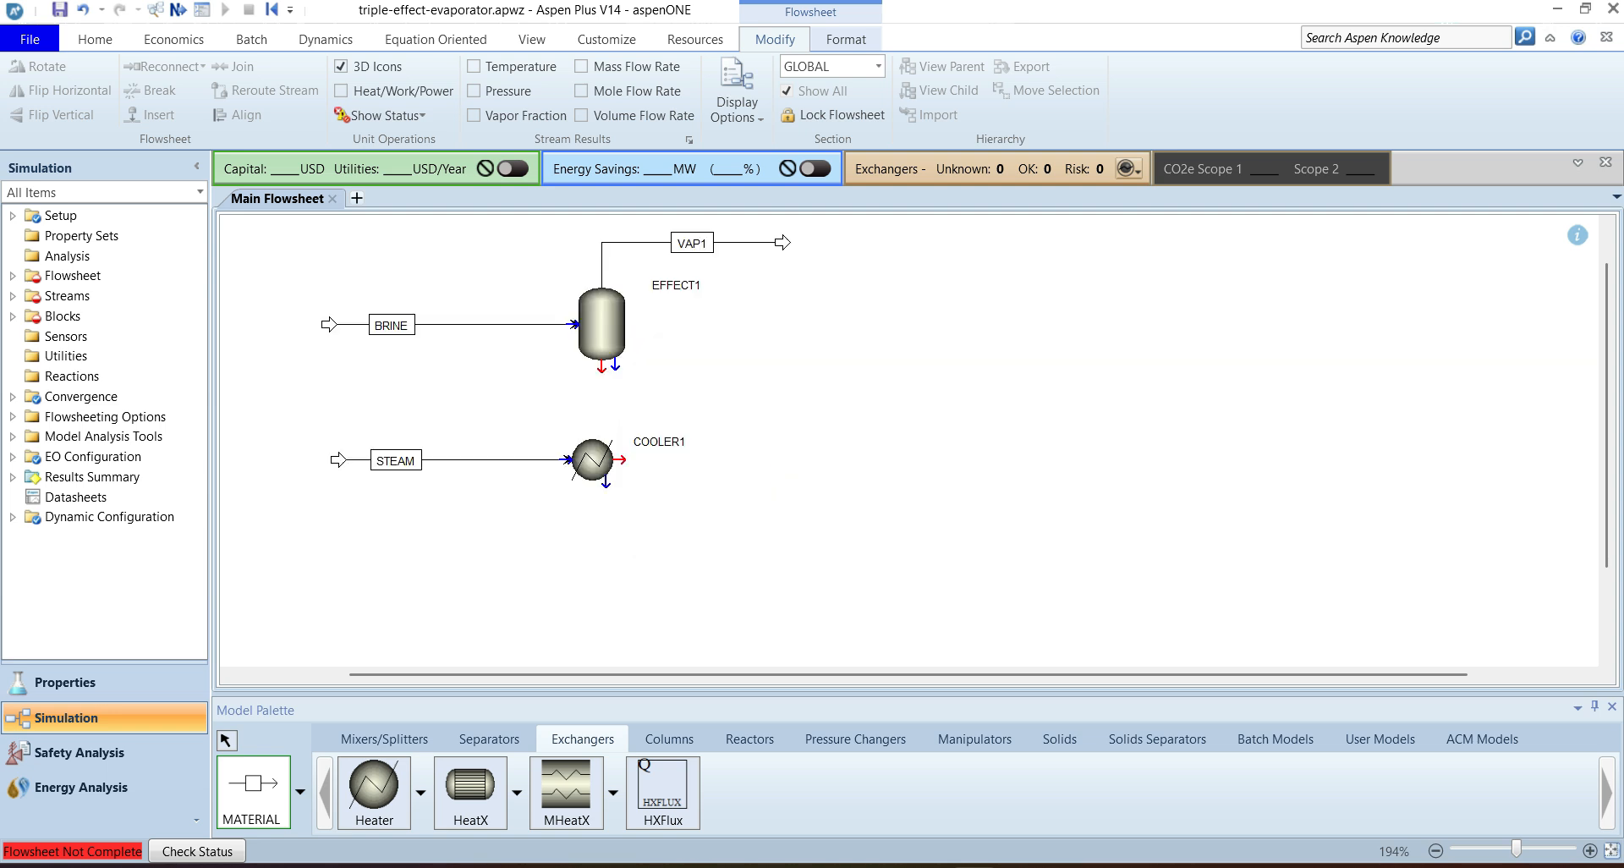
Step: Draw a material product stream named LIQ1 from the liquid outlet of EFFECT1
{"action": "left_click", "coordinate": [602, 367]}
{"action": "left_click", "coordinate": [782, 379]}
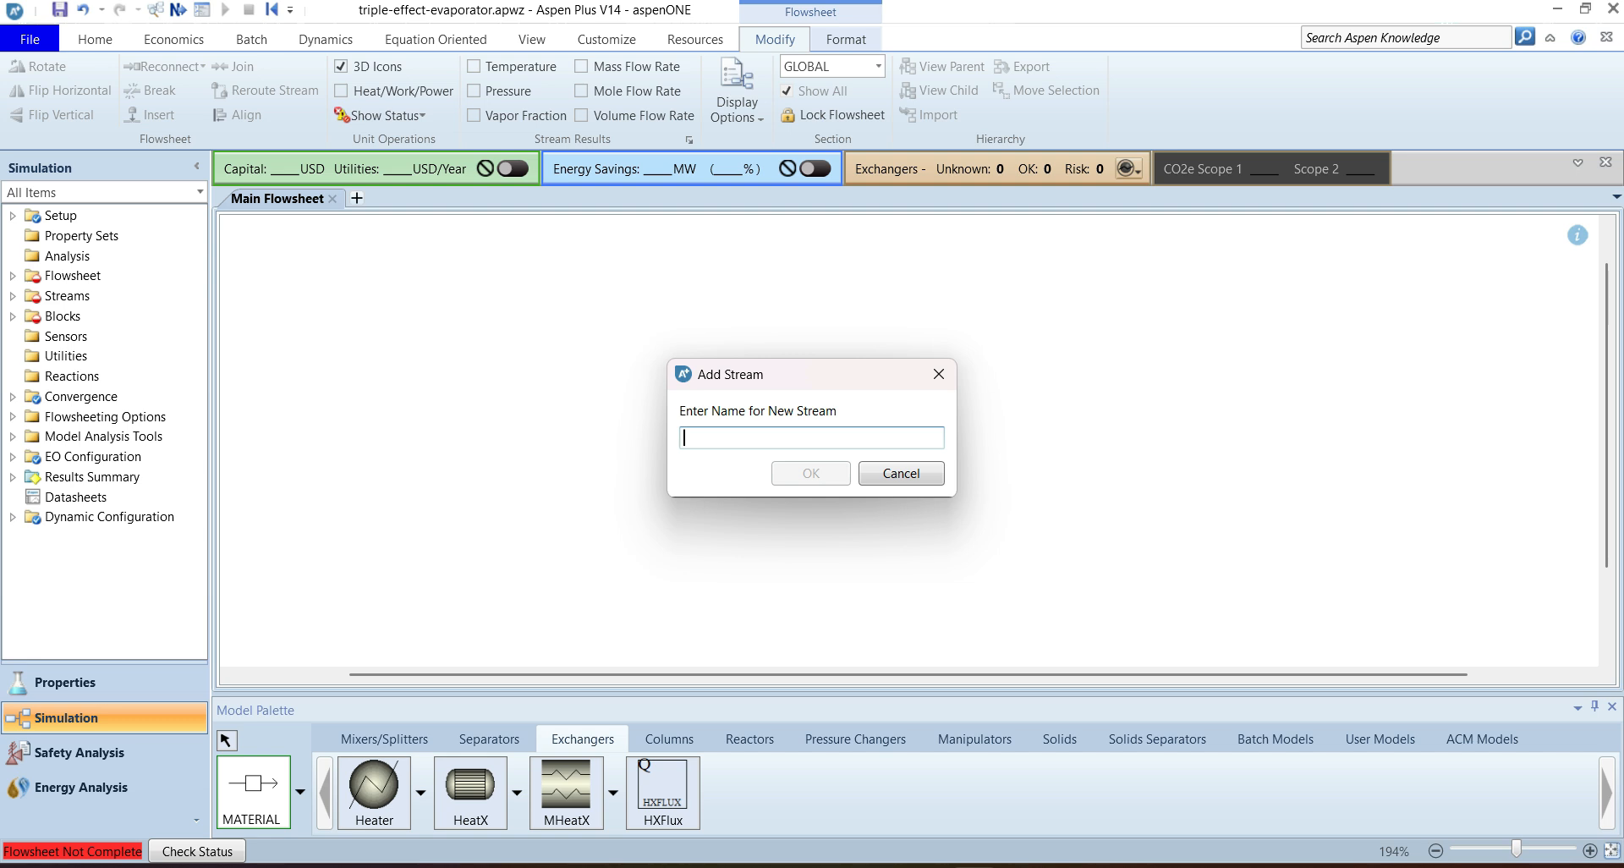
{"action": "type", "text": "STEAM"}
{"action": "key", "text": "Return"}
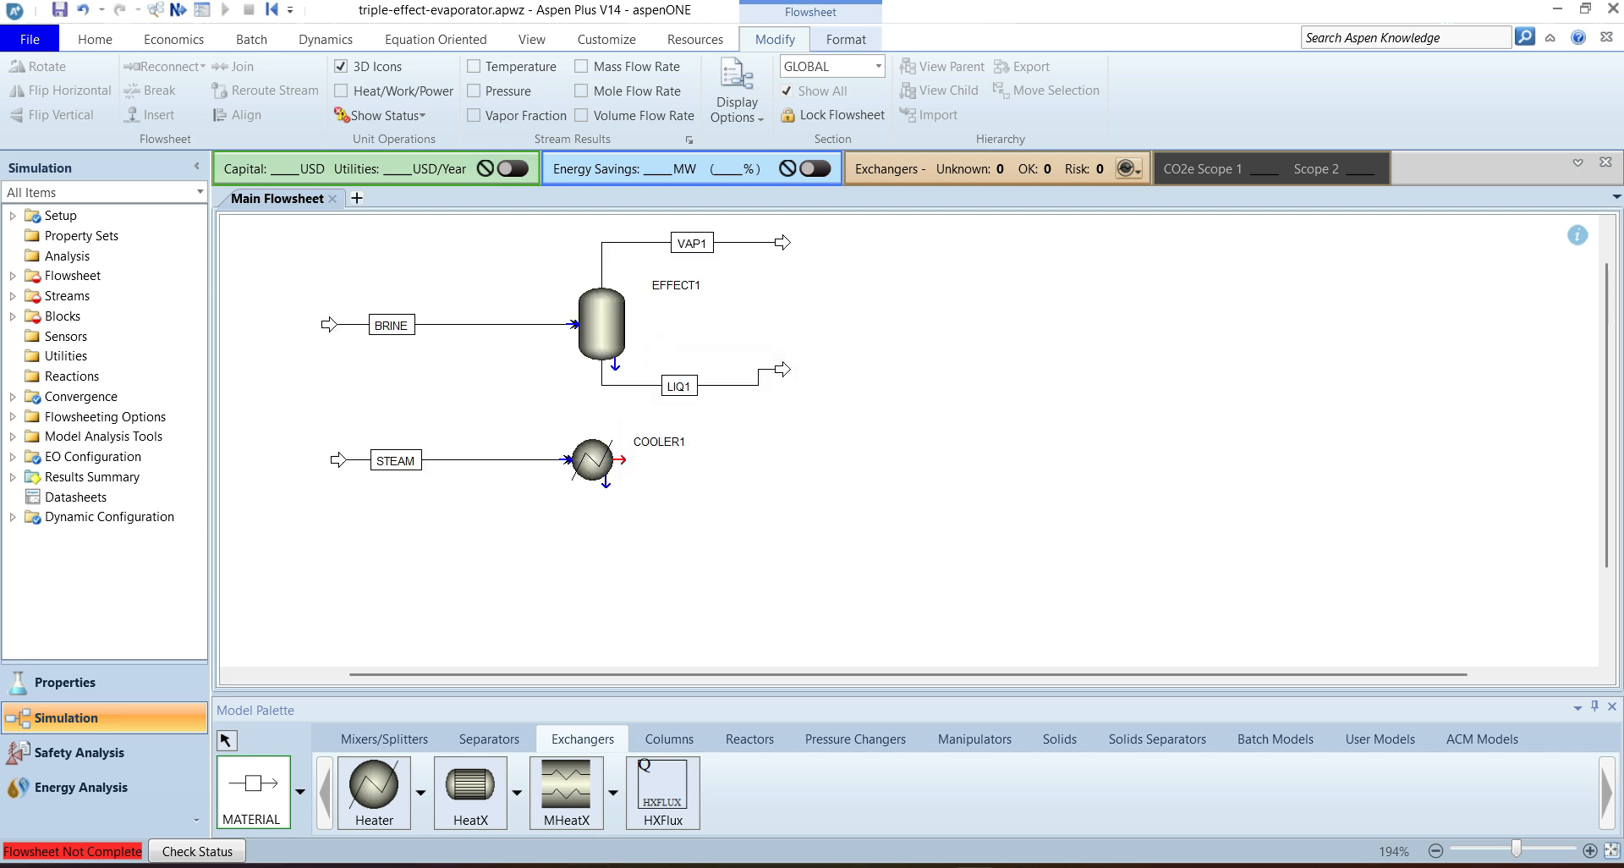
Step: Draw a material product stream named COND1 from the outlet of COOLER1
{"action": "left_click", "coordinate": [626, 459]}
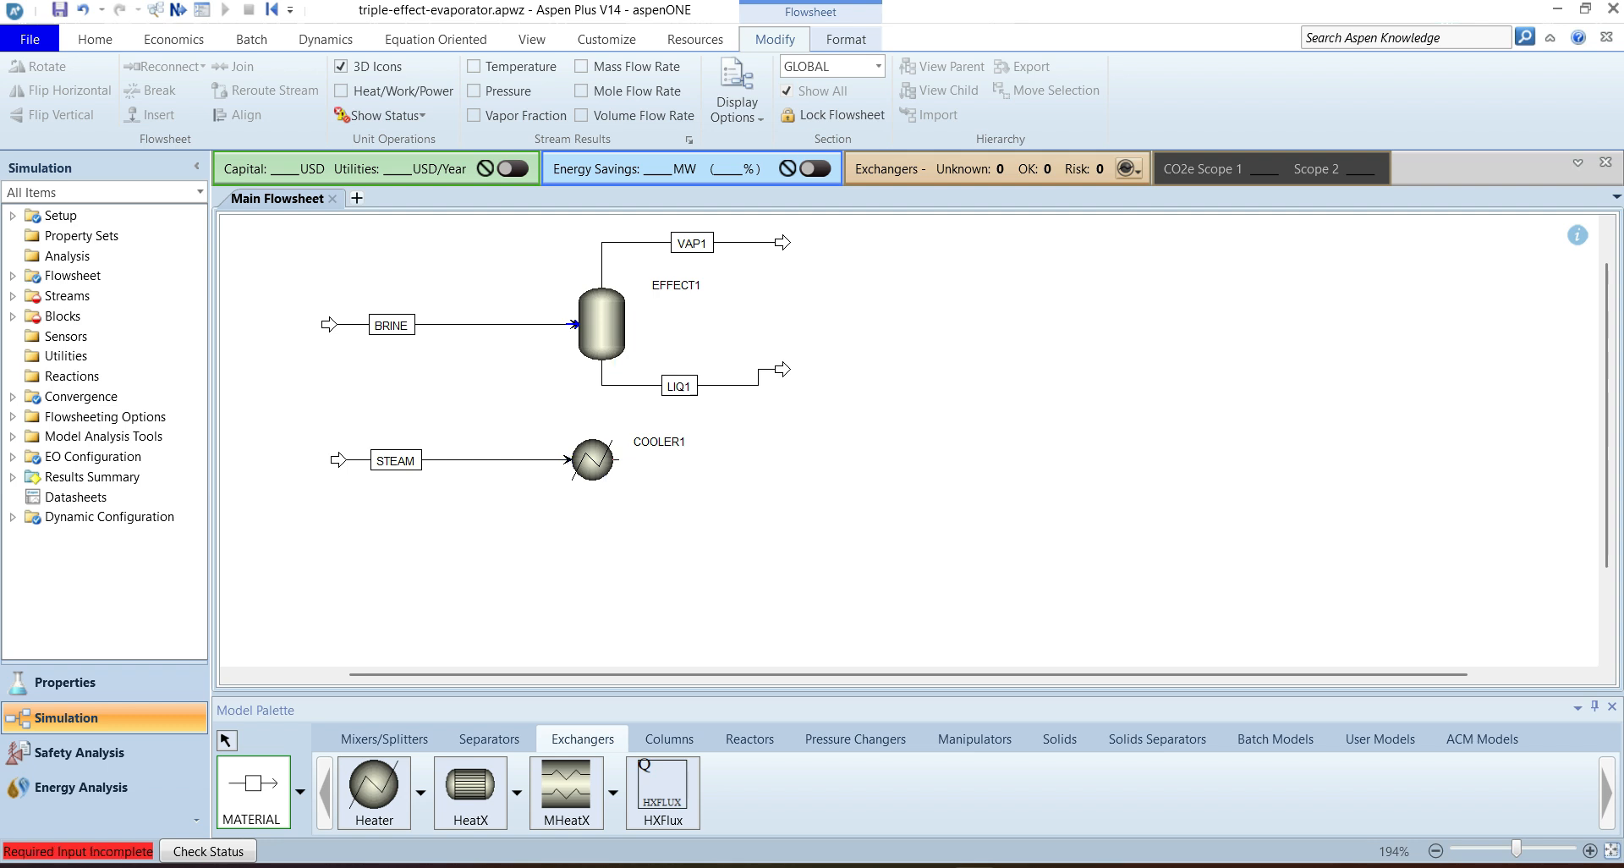
{"action": "left_click", "coordinate": [783, 457]}
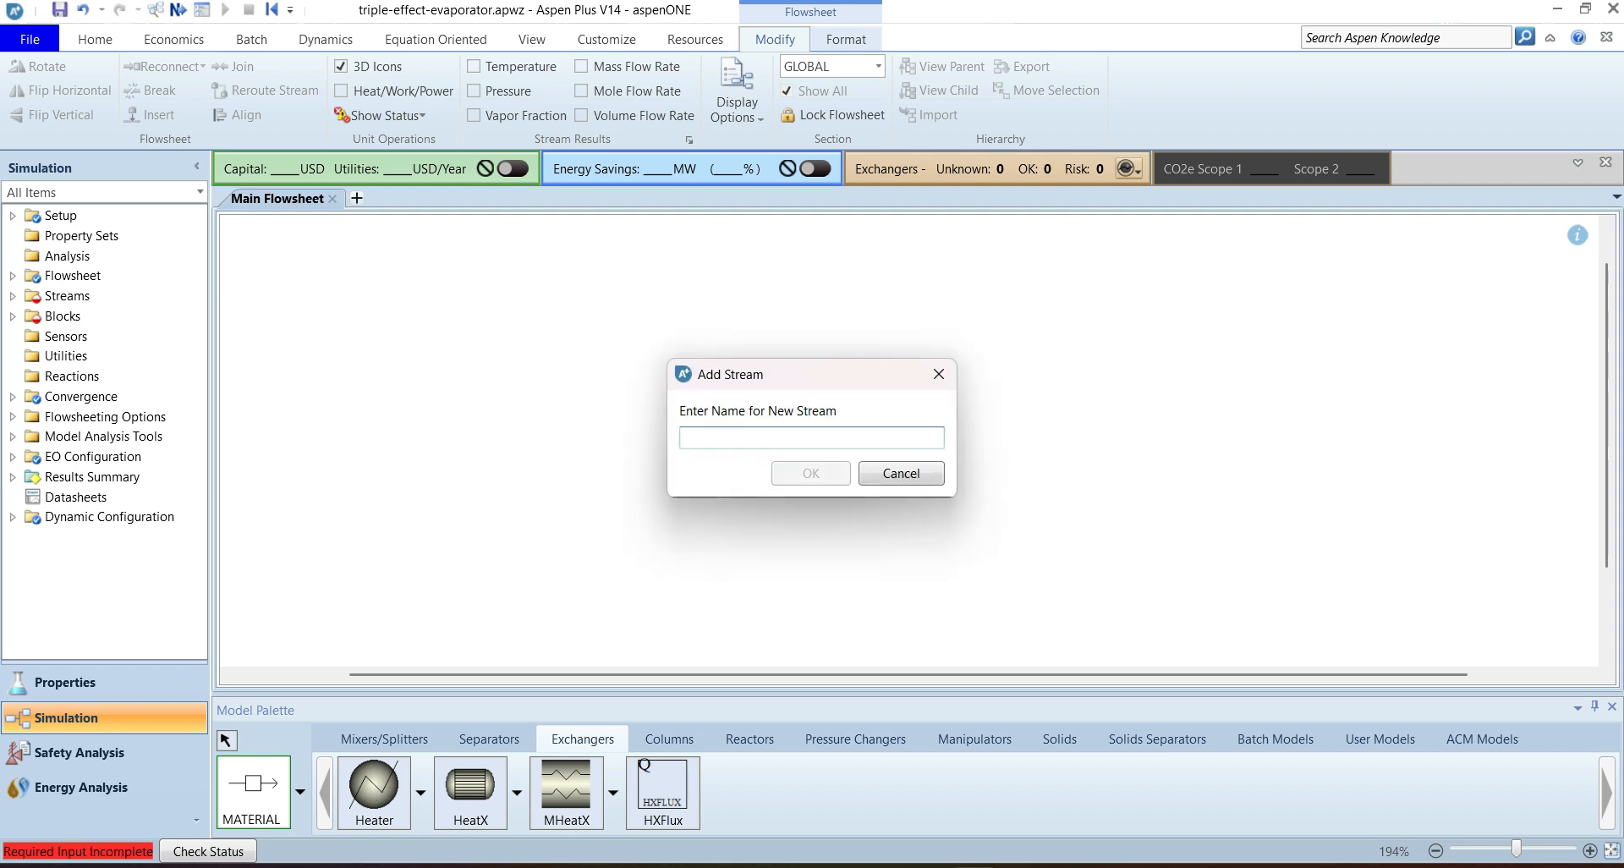
{"action": "type", "text": "COND1"}
{"action": "key", "text": "Return"}
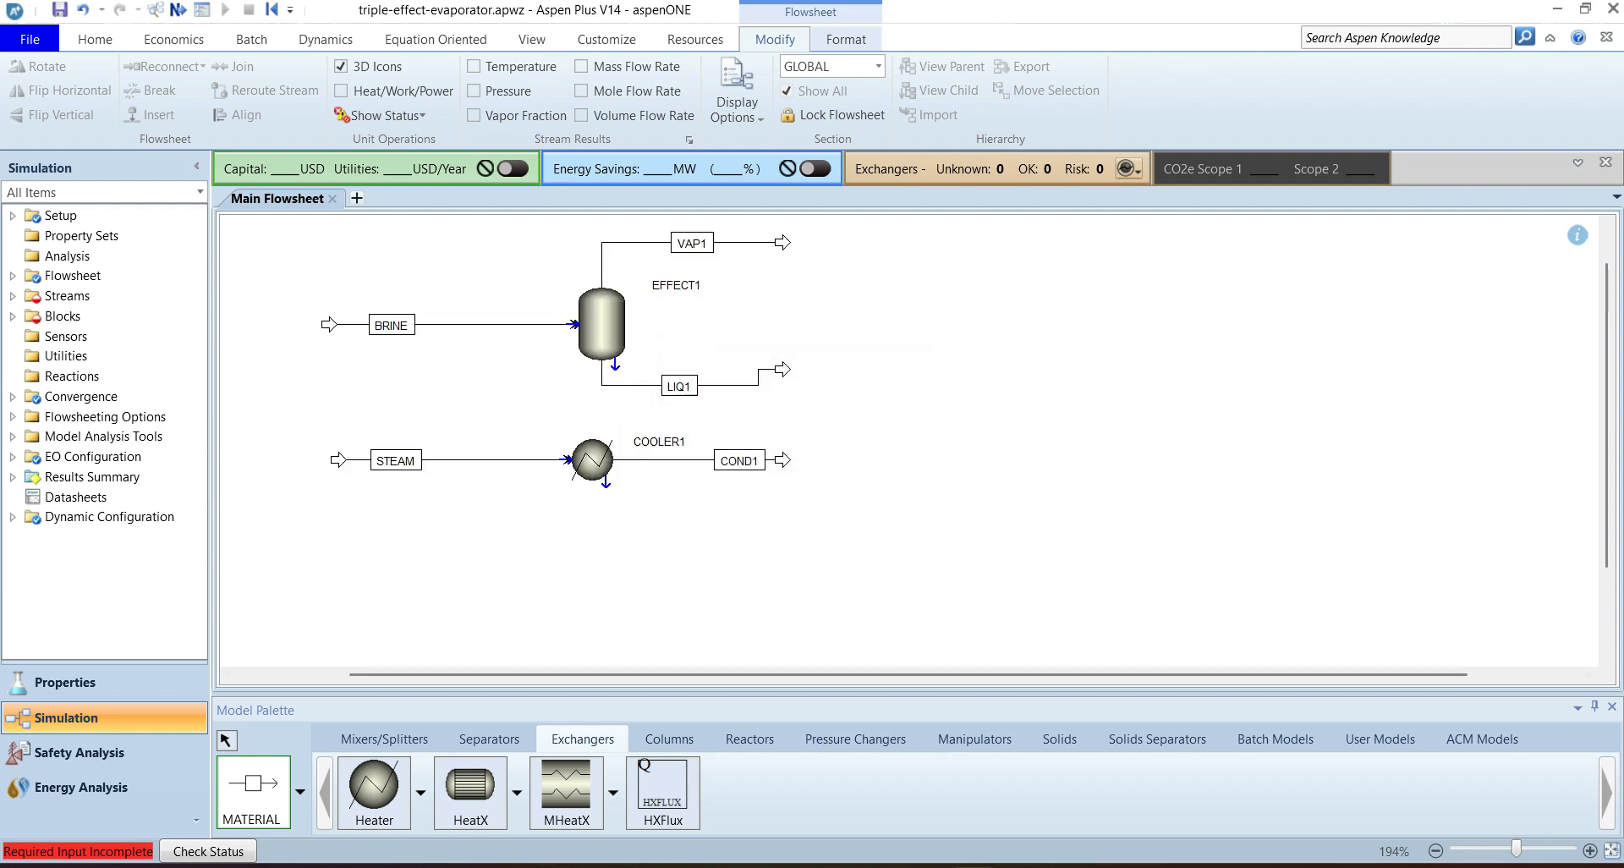
Step: Connect a heat stream named Q1 from the heat outlet of COOLER1 to the heat inlet of EFFECT1
{"action": "left_click", "coordinate": [300, 791]}
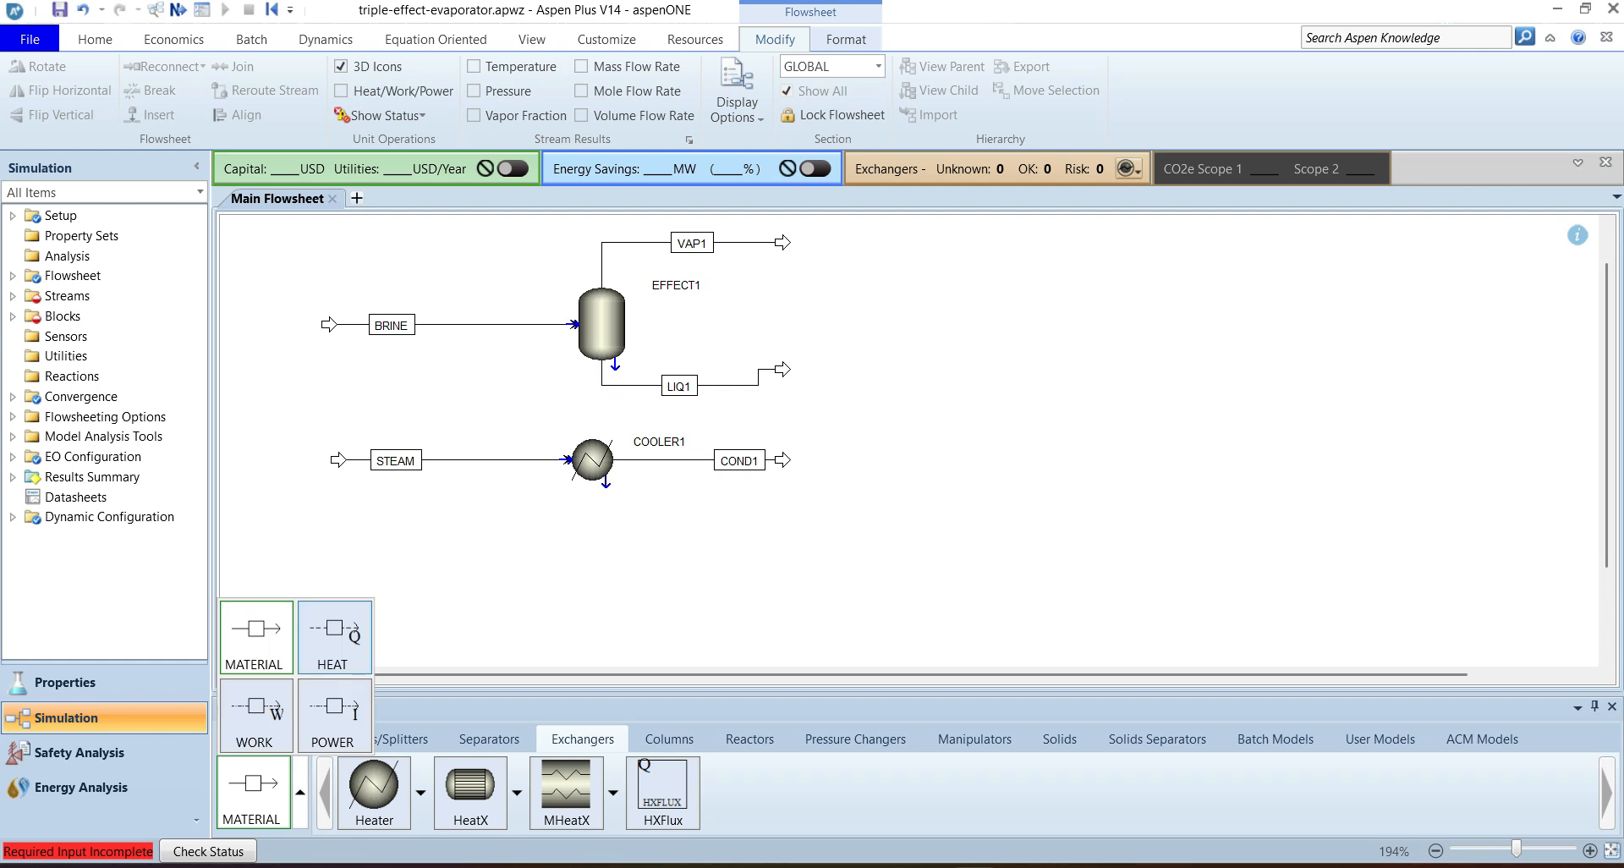
{"action": "left_click", "coordinate": [334, 635]}
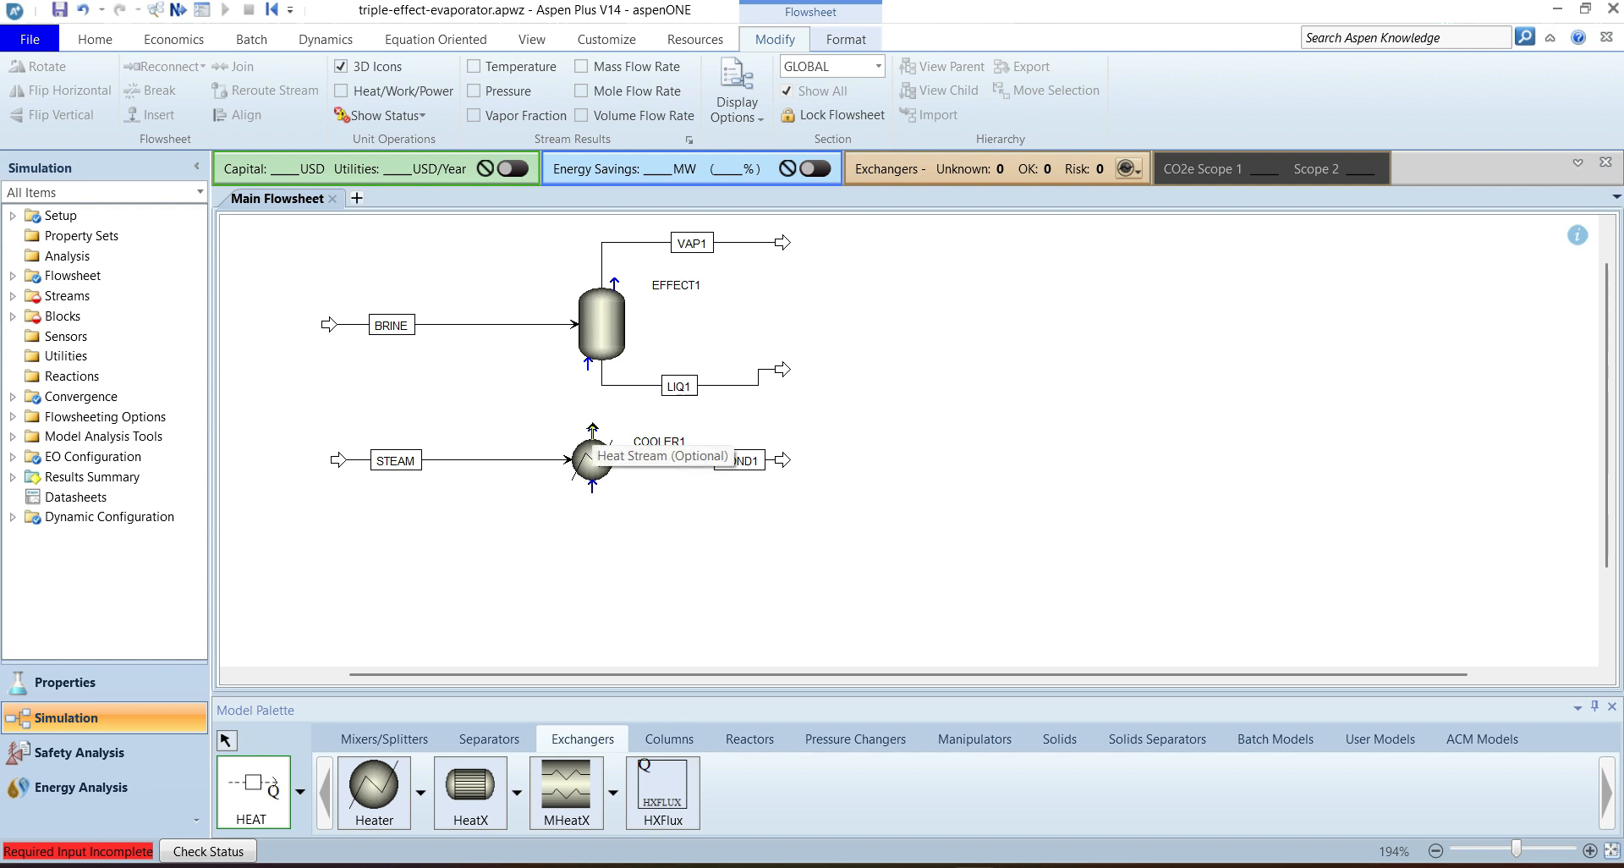
{"action": "left_click", "coordinate": [593, 428]}
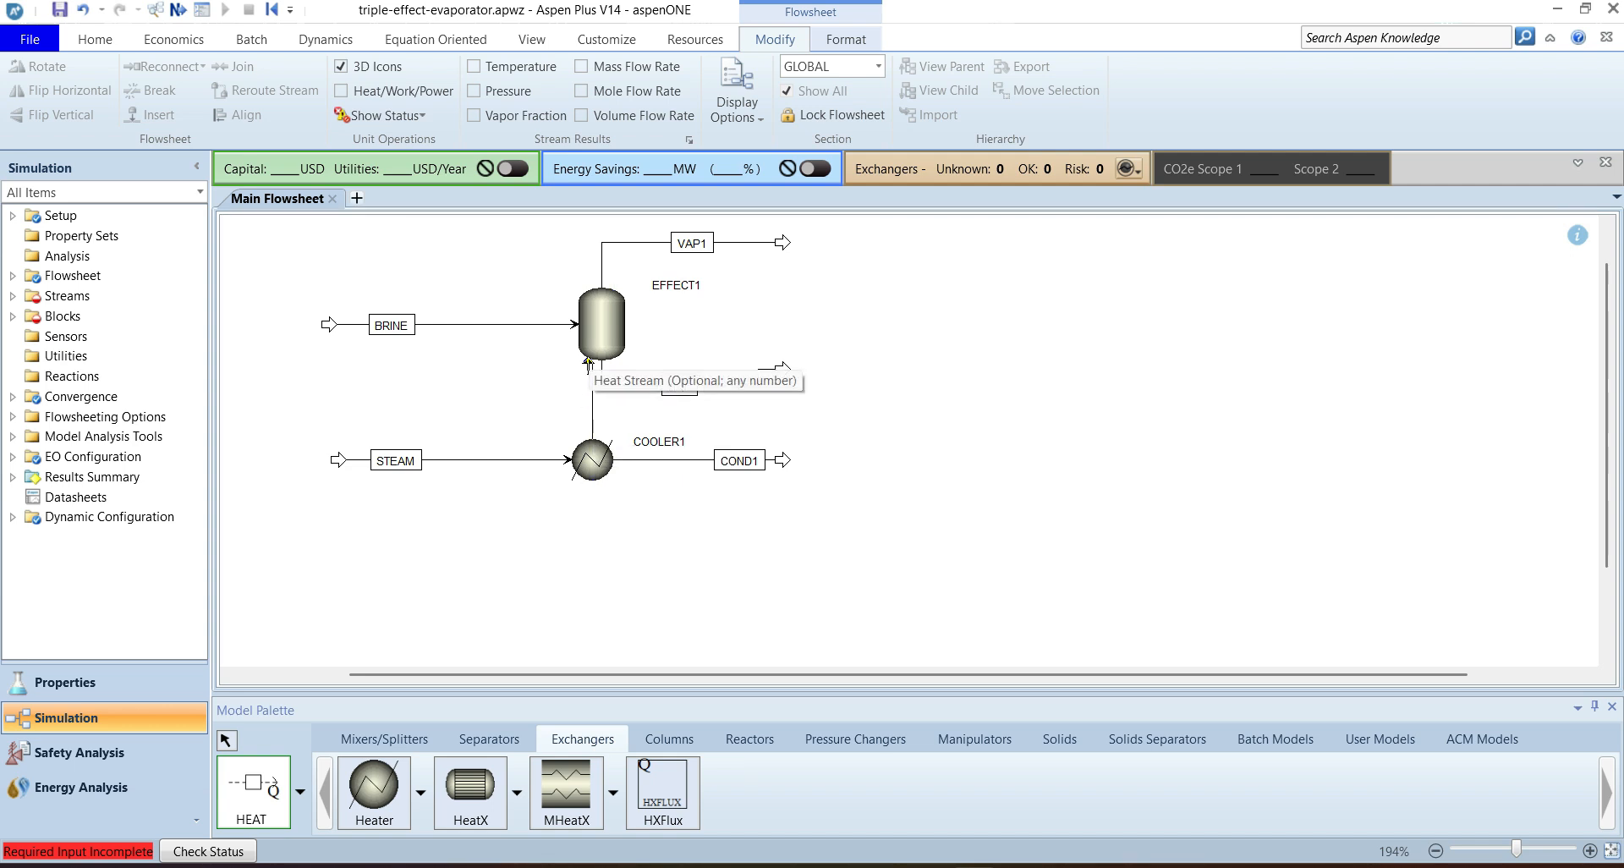
{"action": "left_click", "coordinate": [588, 361]}
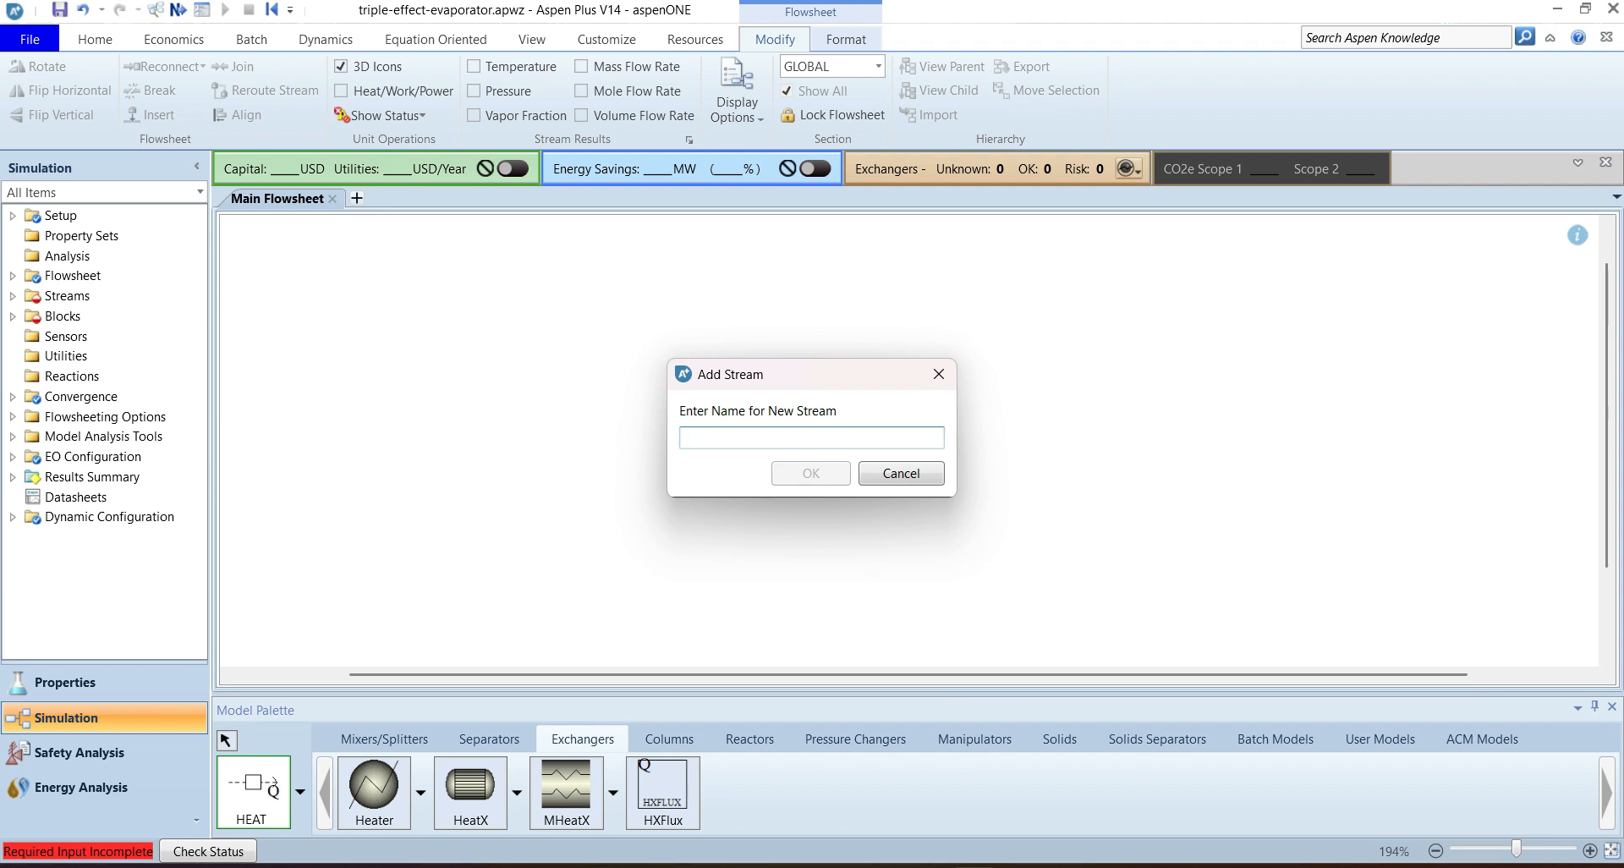
{"action": "type", "text": "Q1"}
{"action": "key", "text": "Return"}
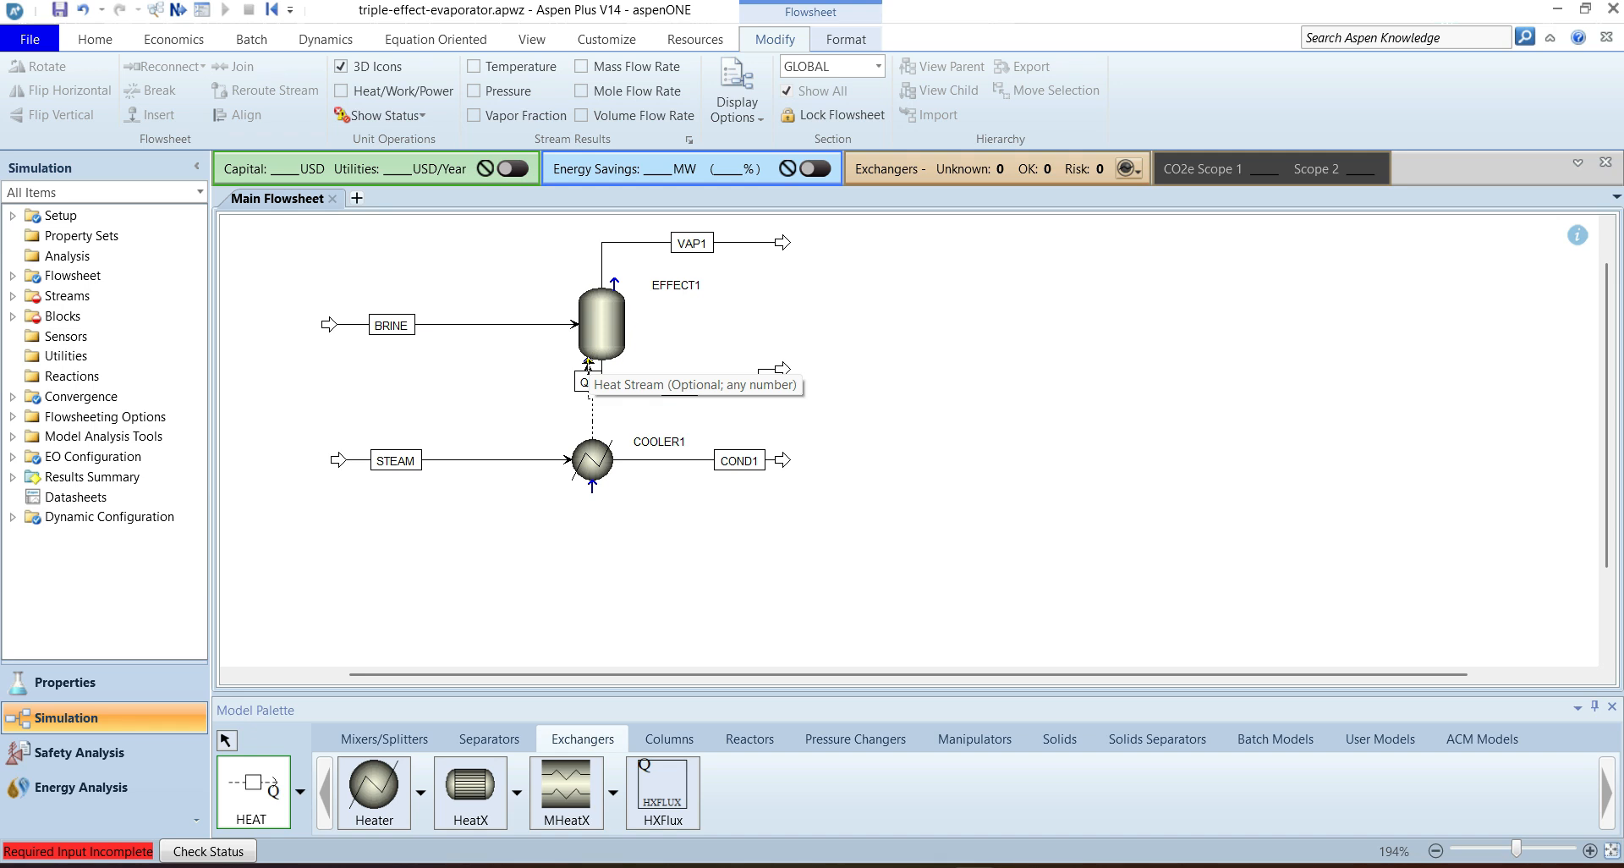
{"action": "key", "text": "Escape"}
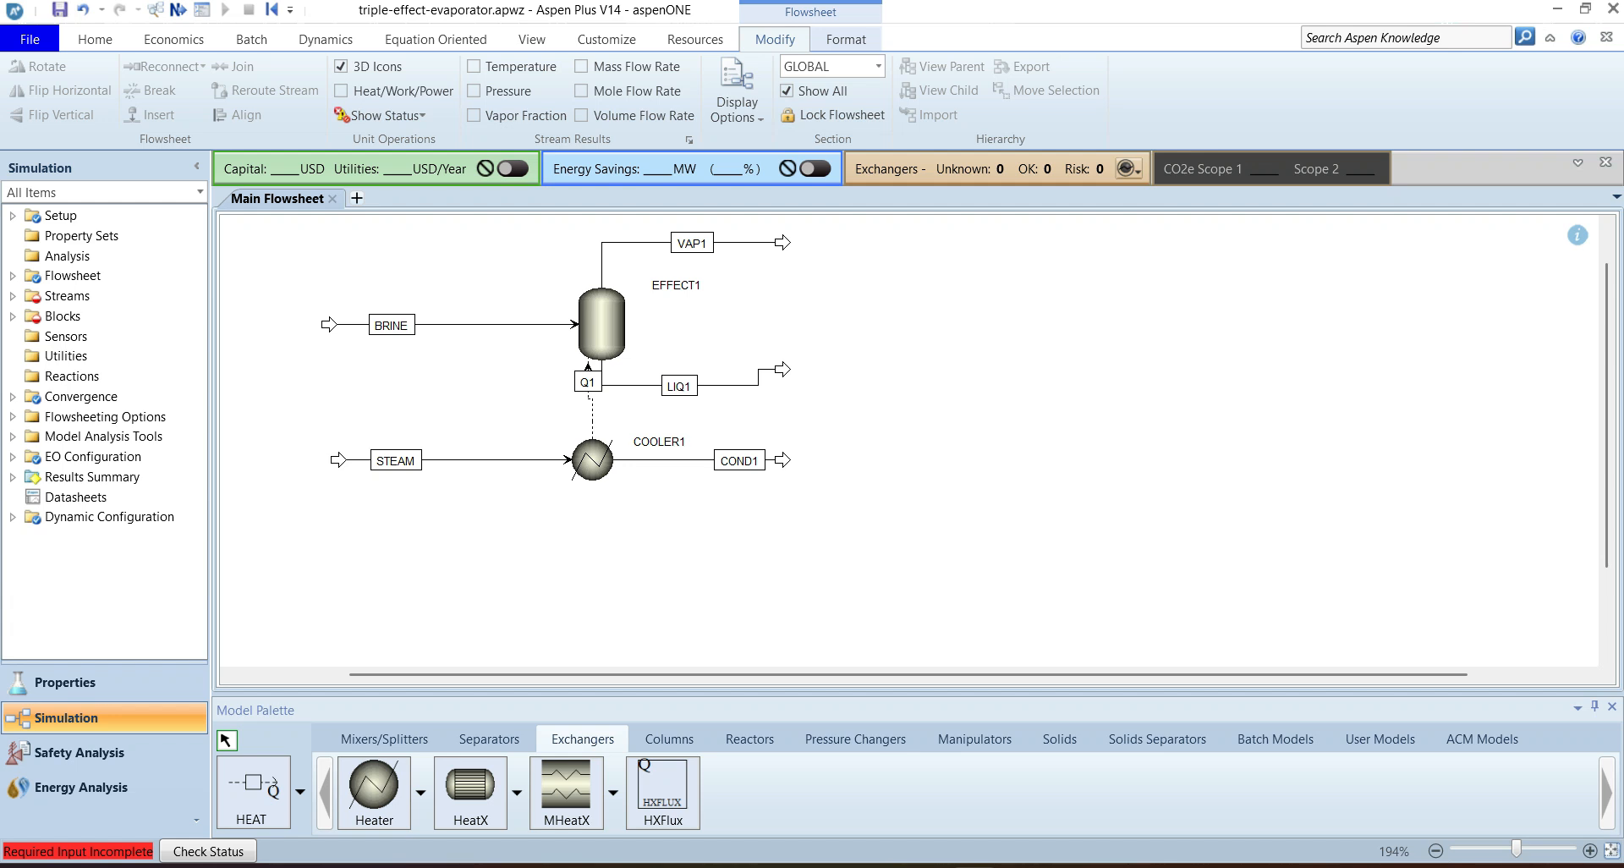
Step: Set the BRINE feed stream's temperature to 25 C and its pressure to 1 bar
{"action": "left_click", "coordinate": [460, 320]}
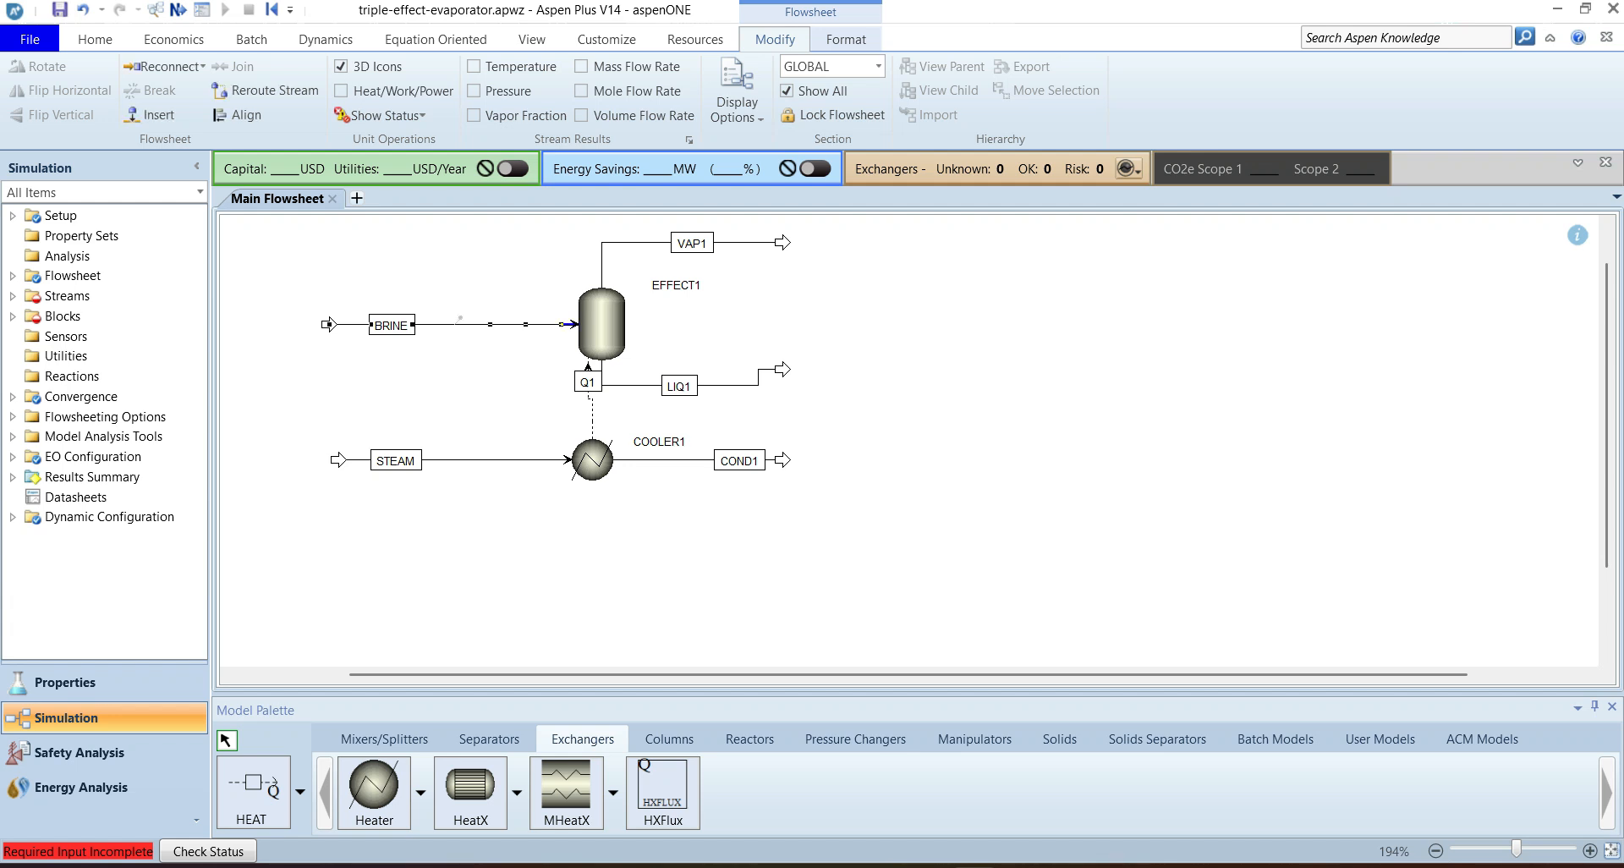
{"action": "double_click", "coordinate": [460, 320]}
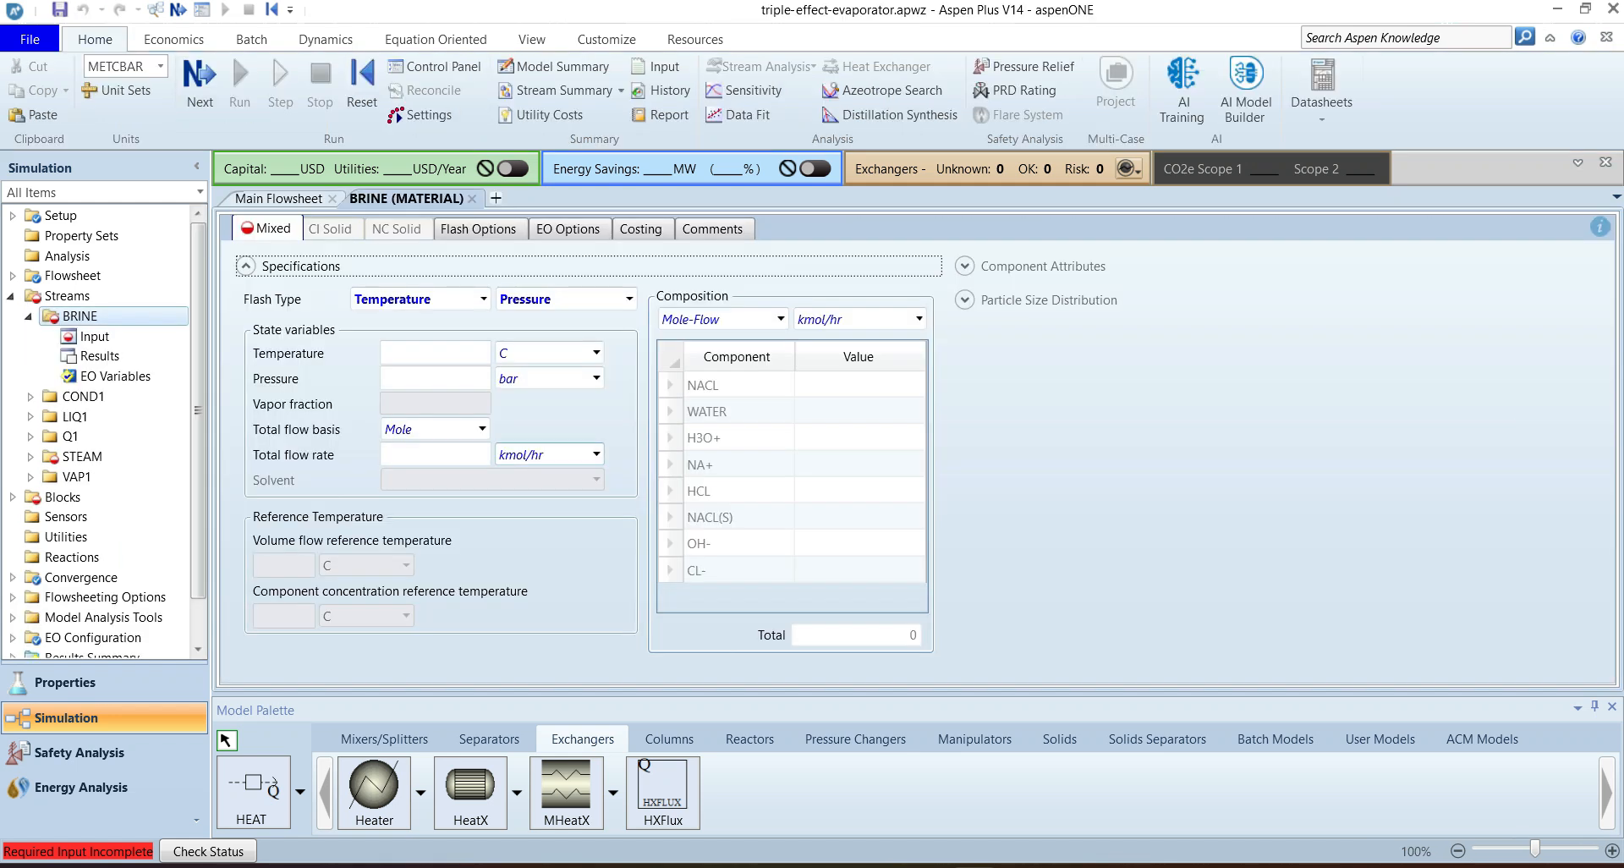
{"action": "left_click", "coordinate": [435, 353]}
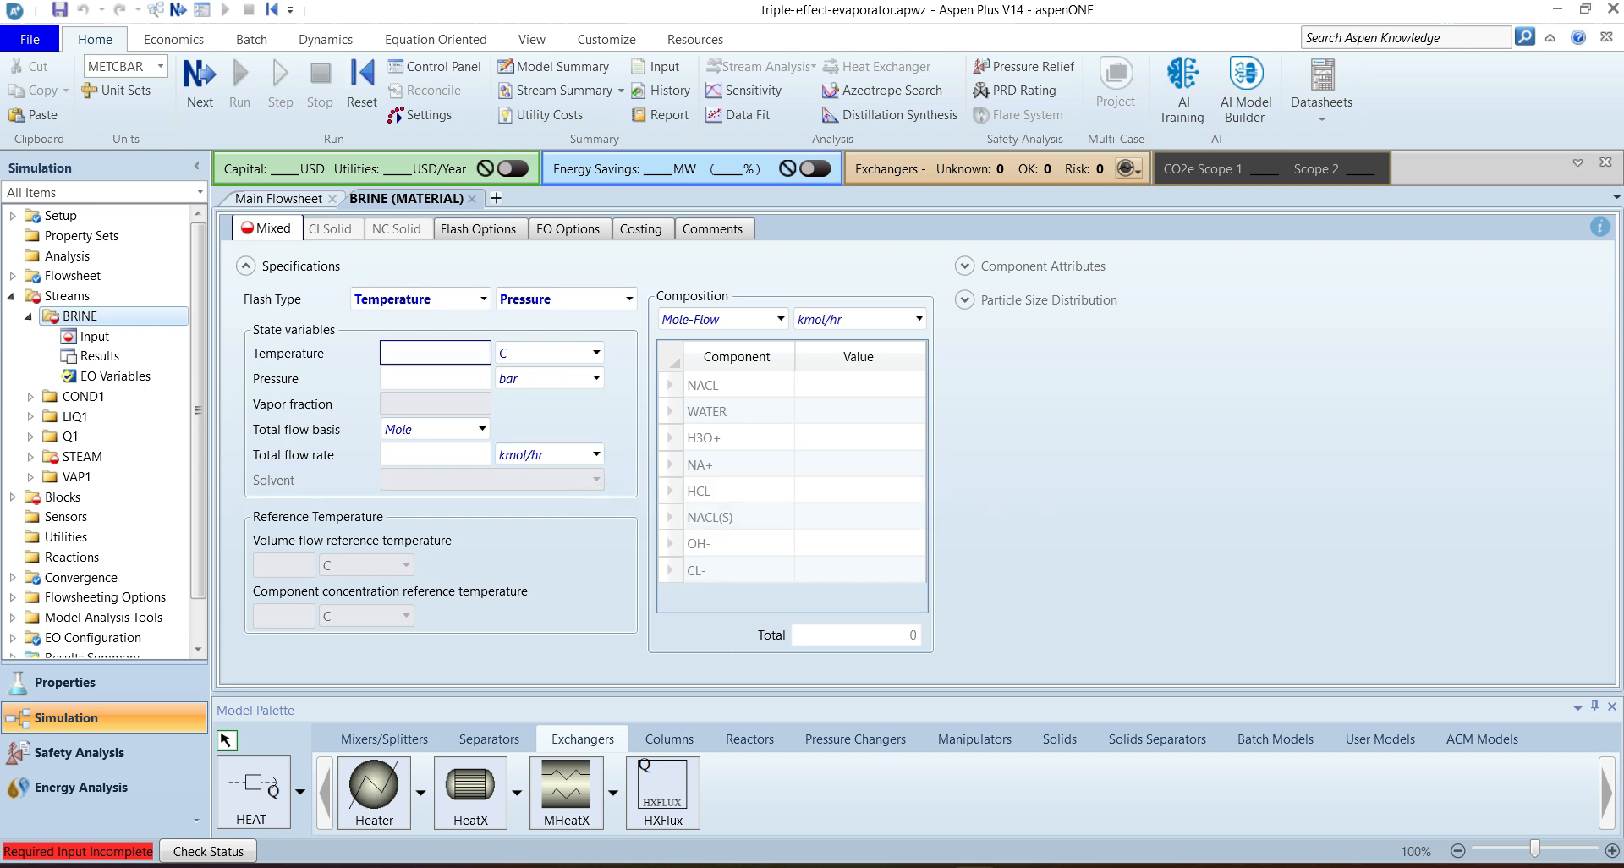
{"action": "type", "text": "25"}
{"action": "key", "text": "Return"}
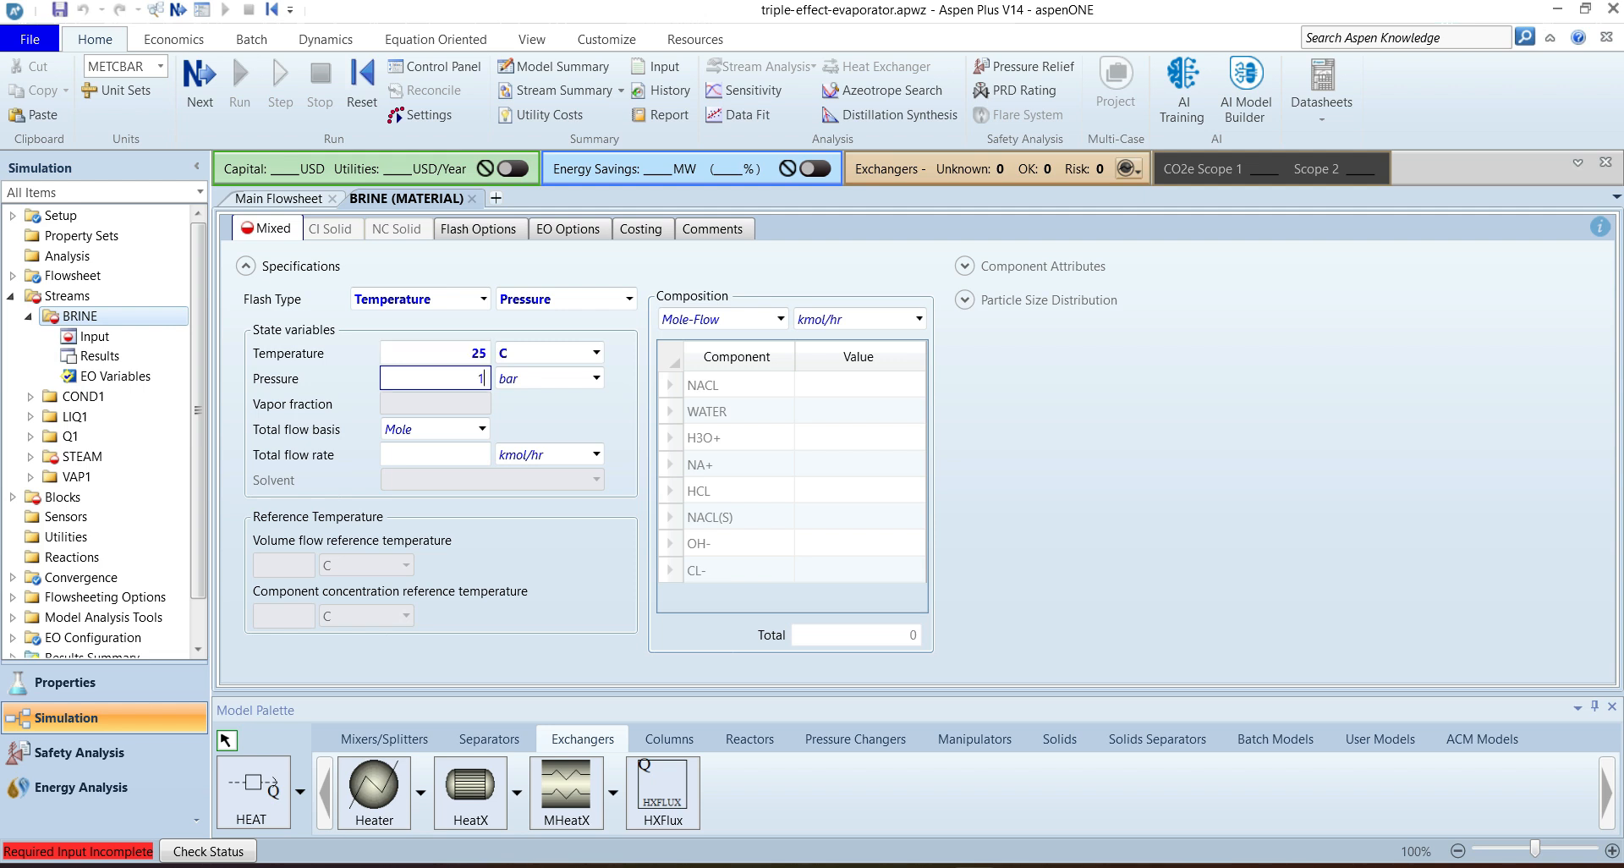
Step: Switch the BRINE total flow basis to Mass and set the flow rate to 1000 kg/hr
{"action": "left_click", "coordinate": [482, 429]}
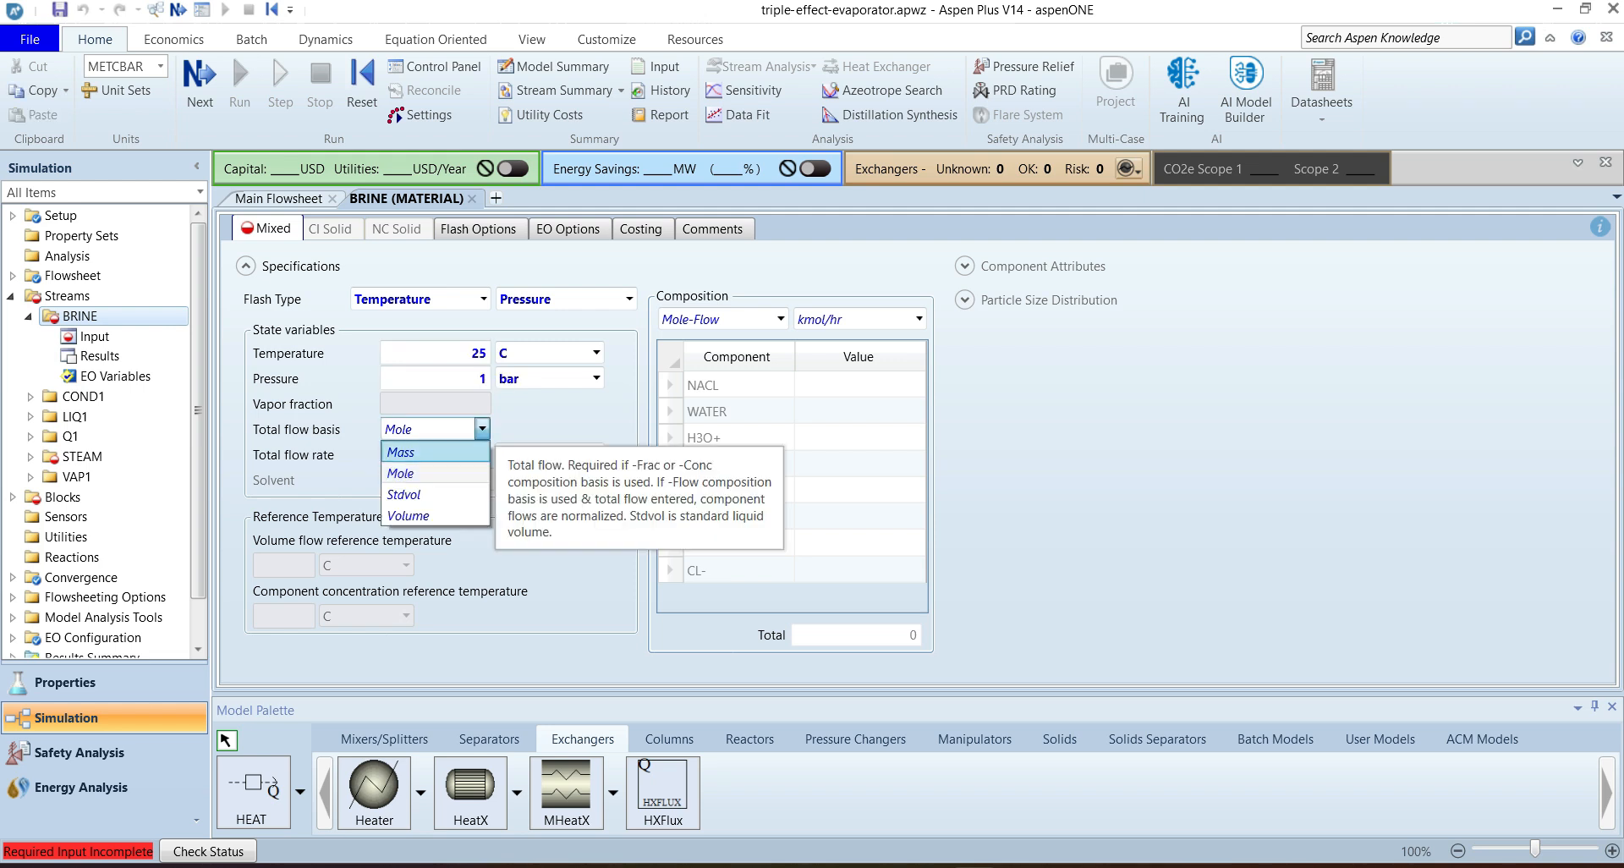
{"action": "left_click", "coordinate": [438, 451]}
{"action": "left_click", "coordinate": [435, 454]}
{"action": "type", "text": "1000"}
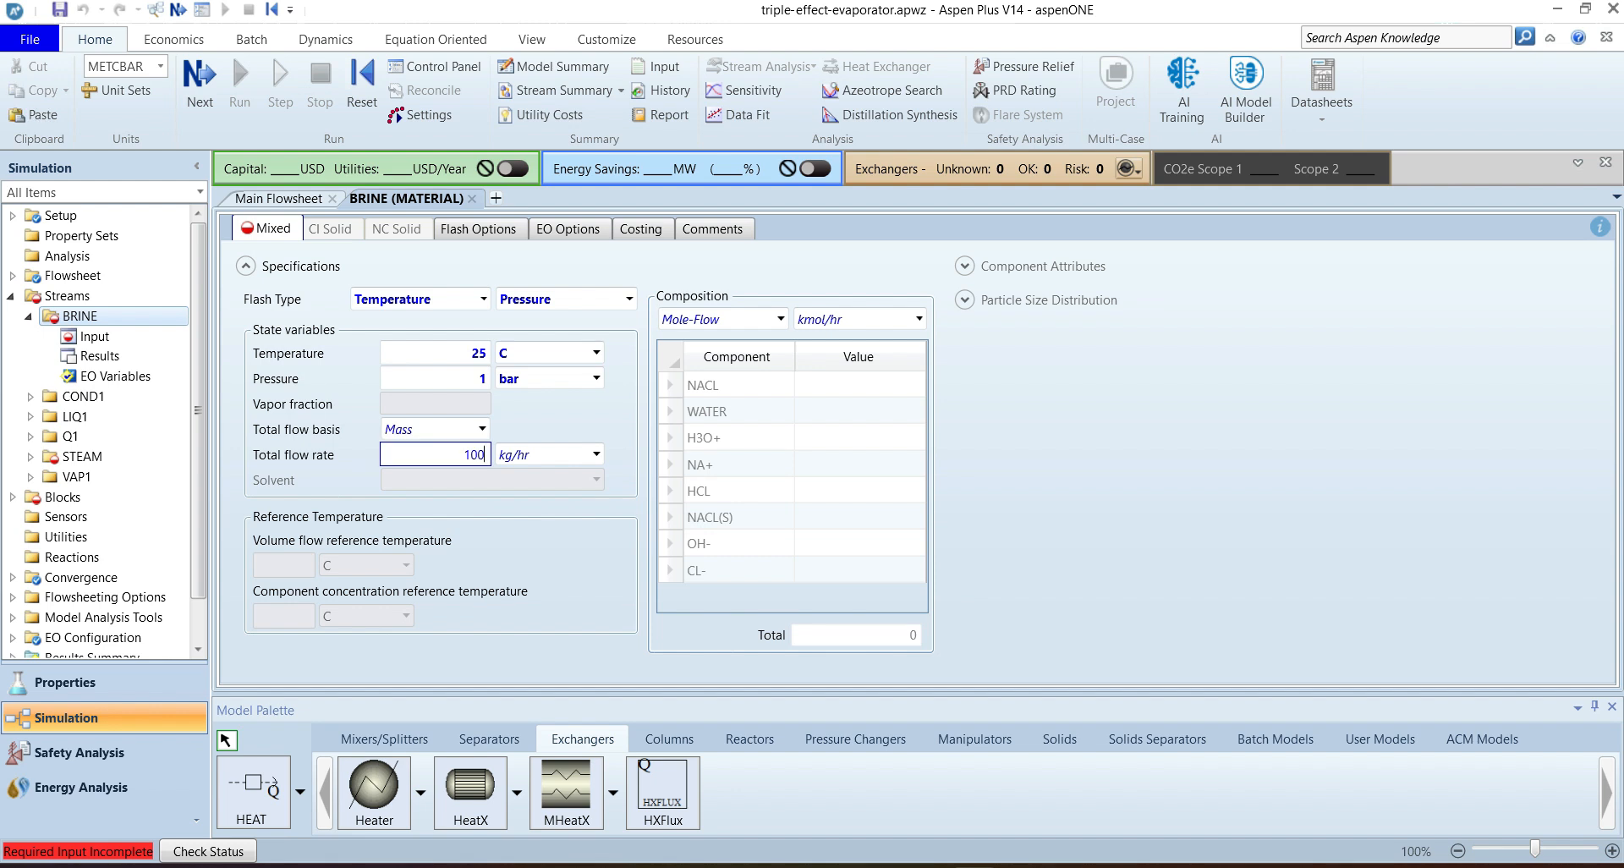
{"action": "key", "text": "Return"}
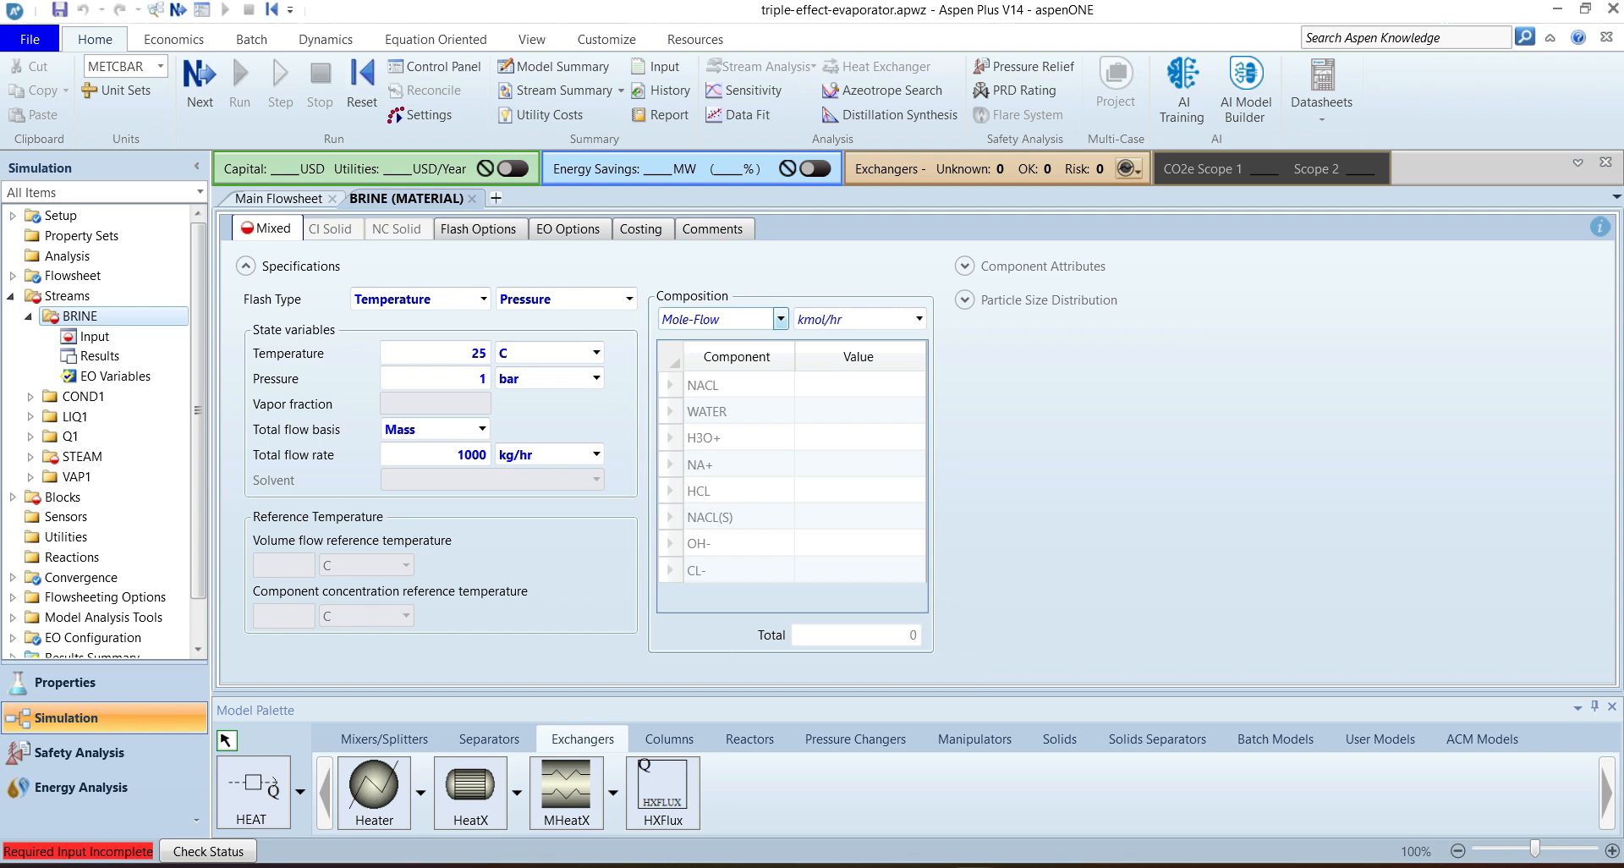
Step: Specify the BRINE composition as mass fractions of 0.035 NACL and 0.965 WATER, and close the stream form
{"action": "left_click", "coordinate": [781, 319]}
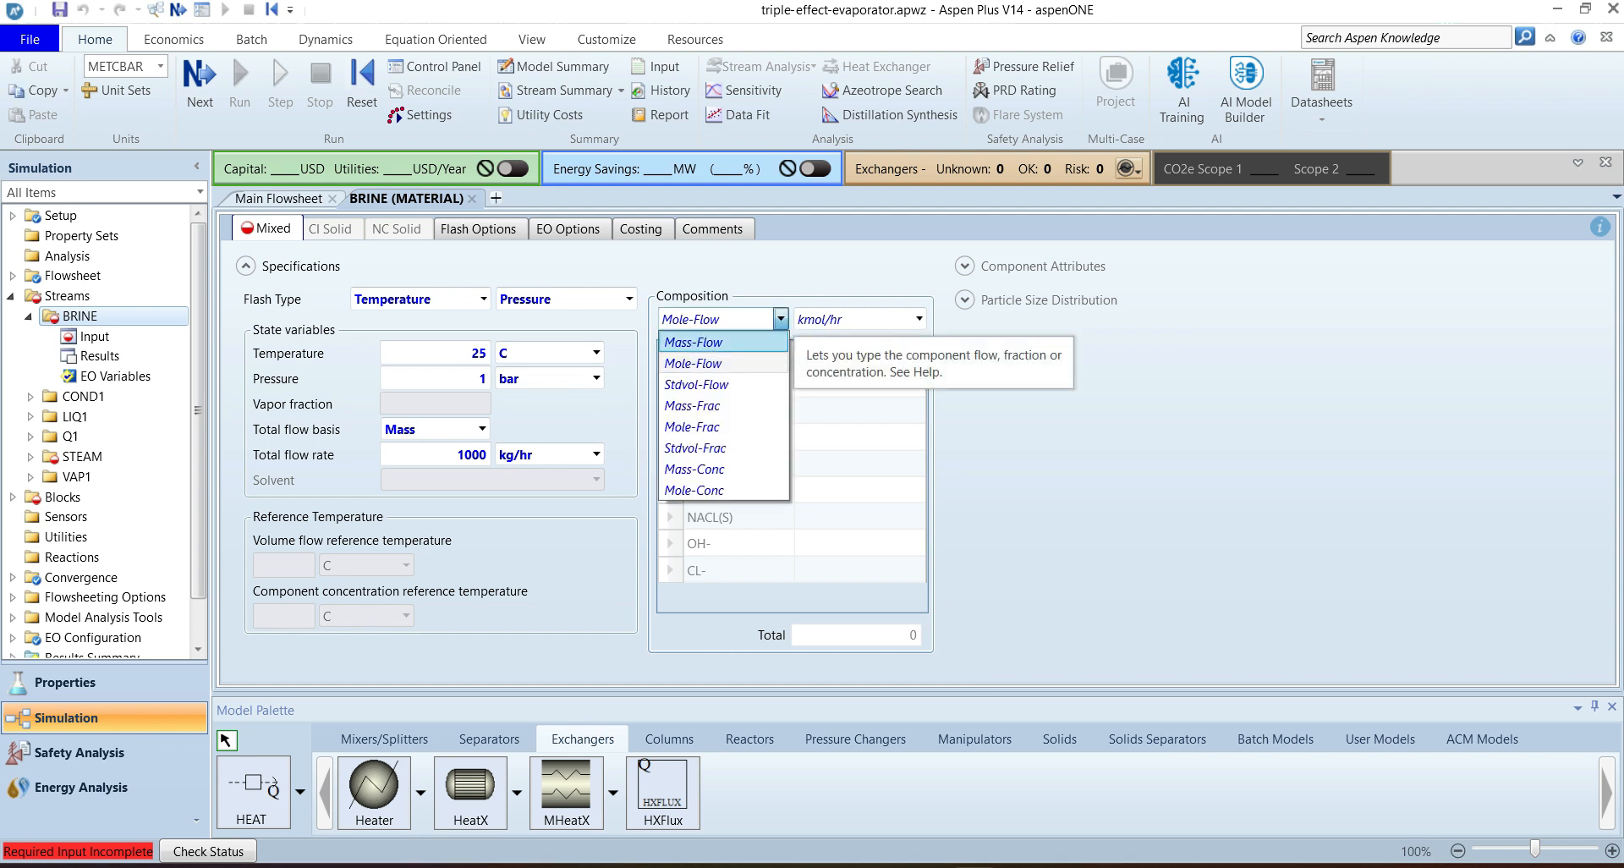
{"action": "left_click", "coordinate": [693, 406]}
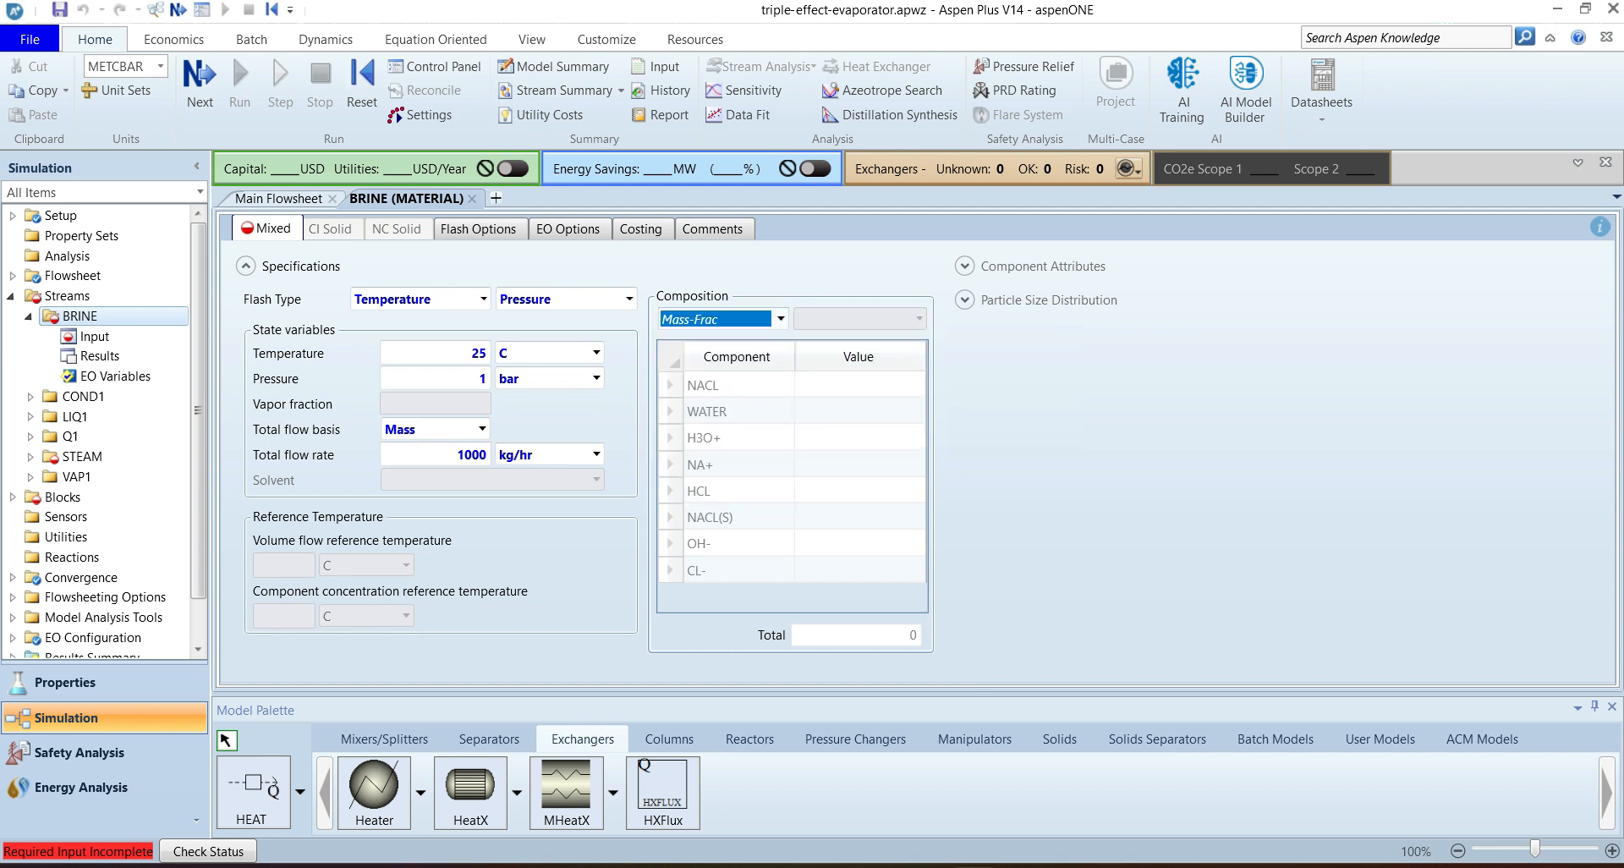
{"action": "left_click", "coordinate": [859, 385]}
{"action": "type", "text": "0.03"}
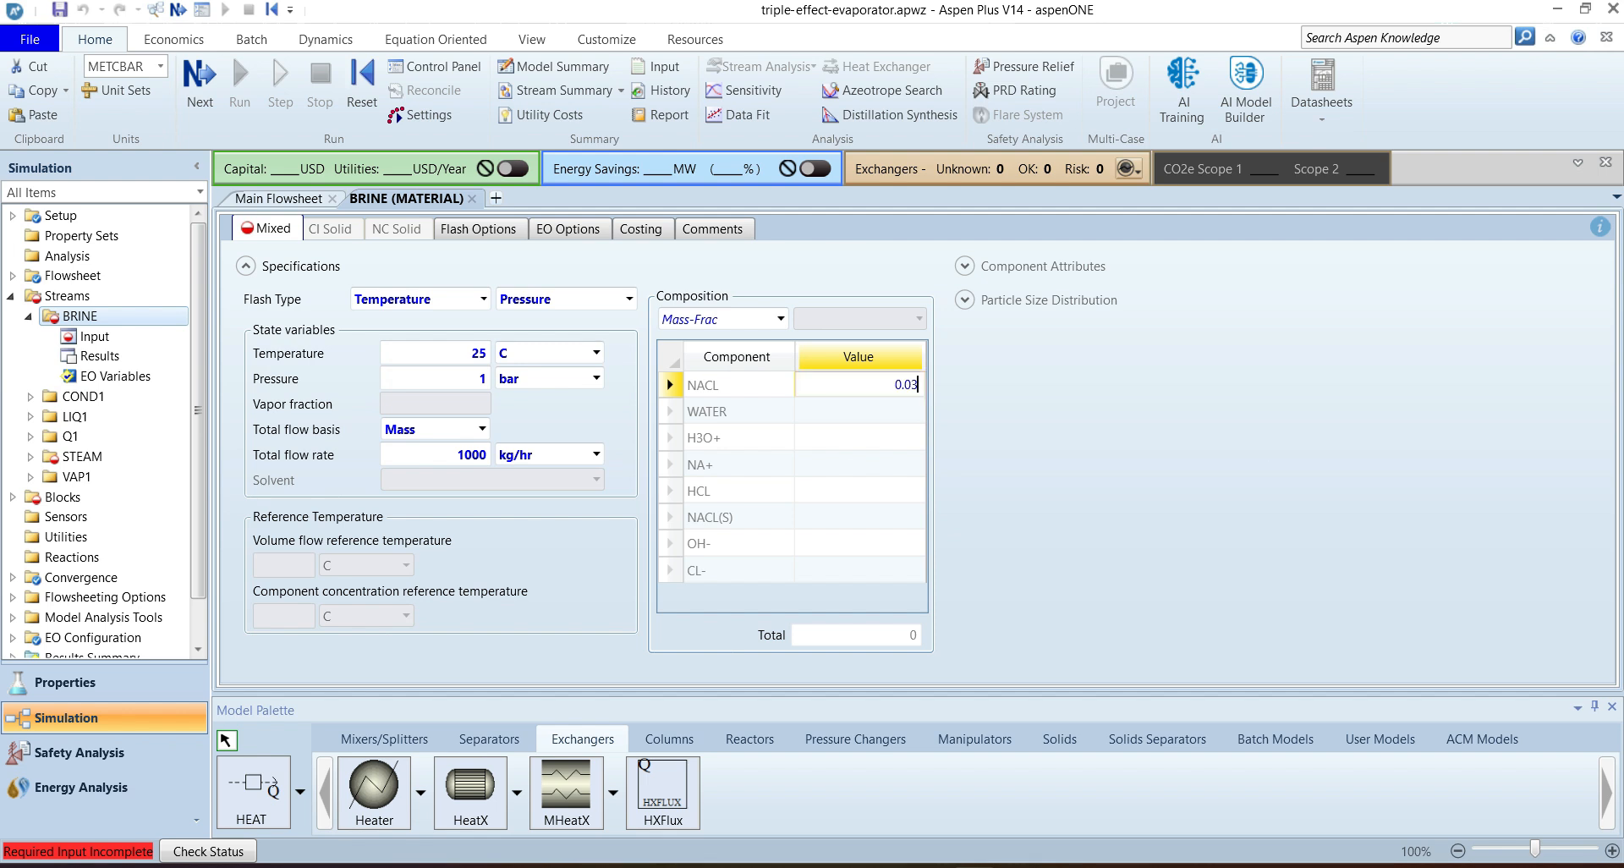
{"action": "type", "text": "5"}
{"action": "key", "text": "Return"}
{"action": "type", "text": "0.965"}
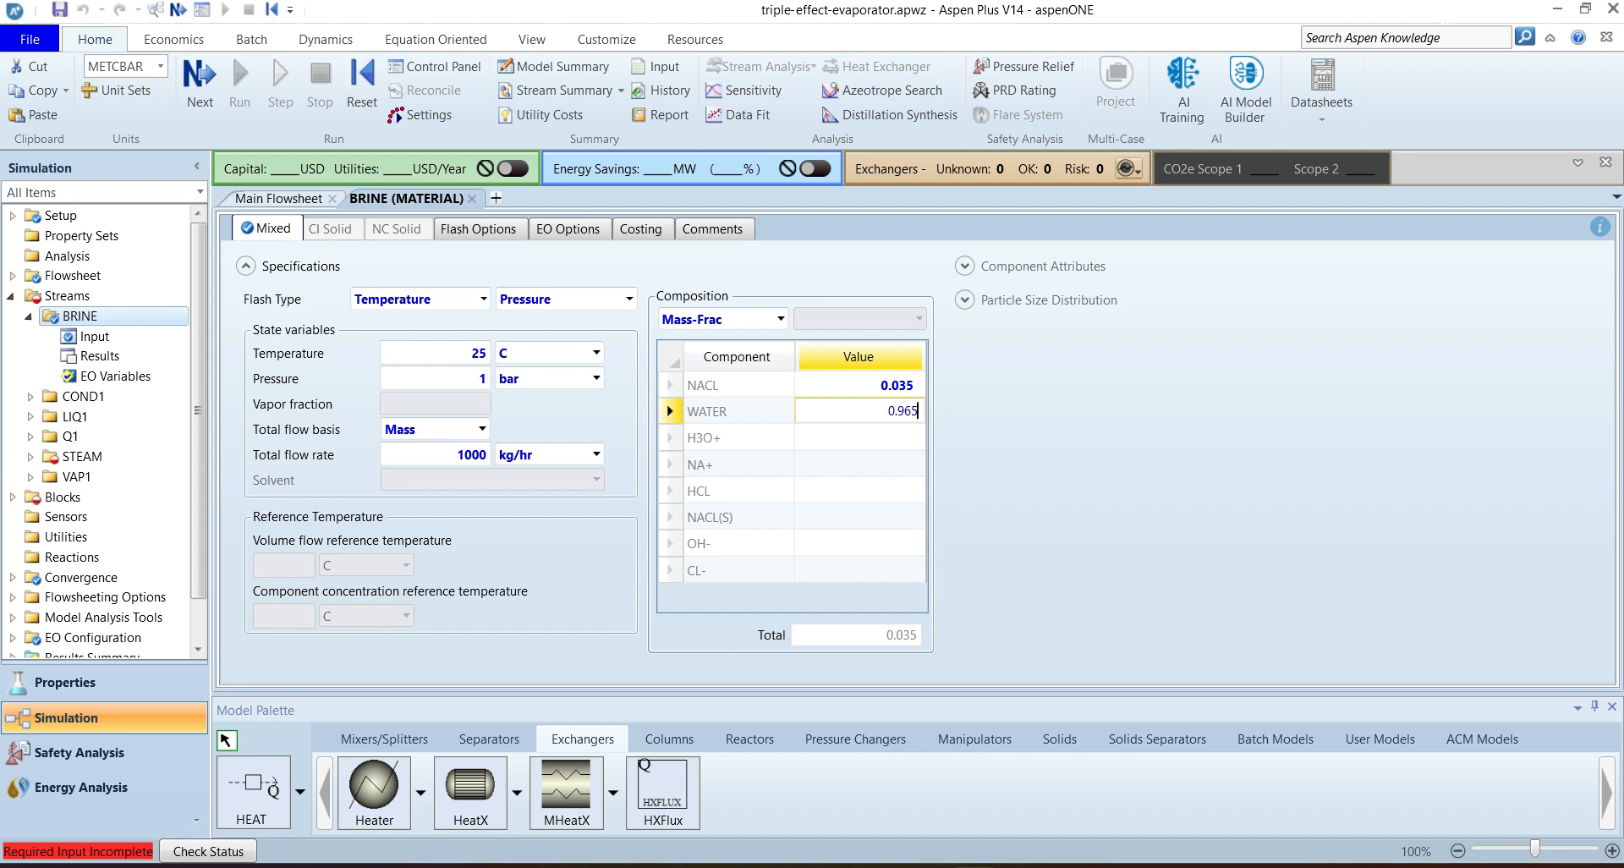
{"action": "key", "text": "Return"}
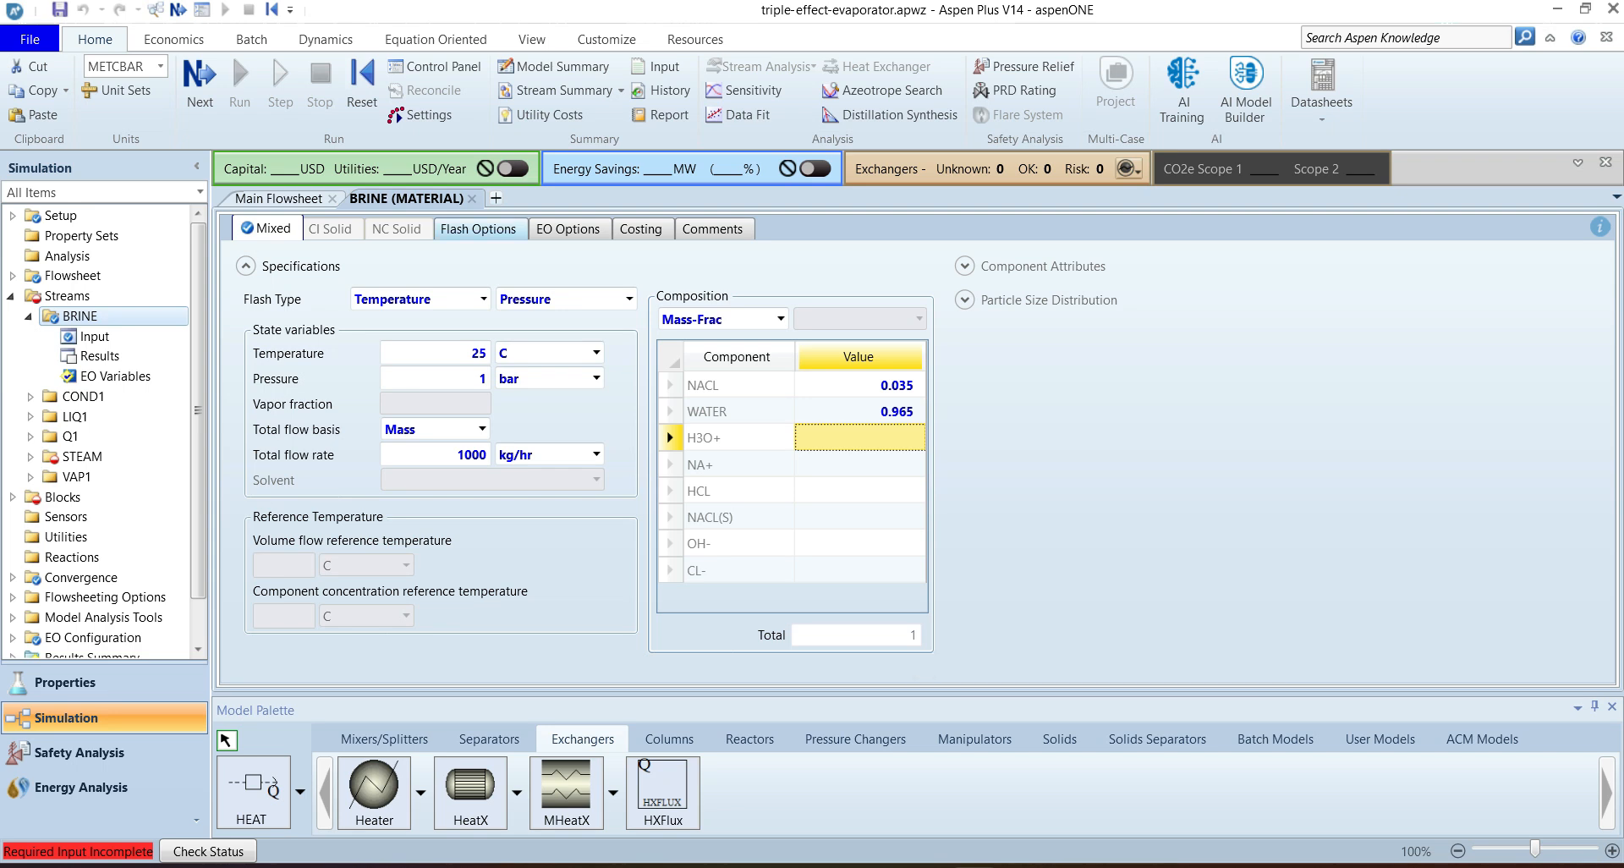
{"action": "left_click", "coordinate": [471, 198]}
Step: Specify the STEAM feed by temperature and vapor fraction, with 200 C and a vapor fraction of 1
{"action": "left_click", "coordinate": [396, 460]}
{"action": "double_click", "coordinate": [396, 460]}
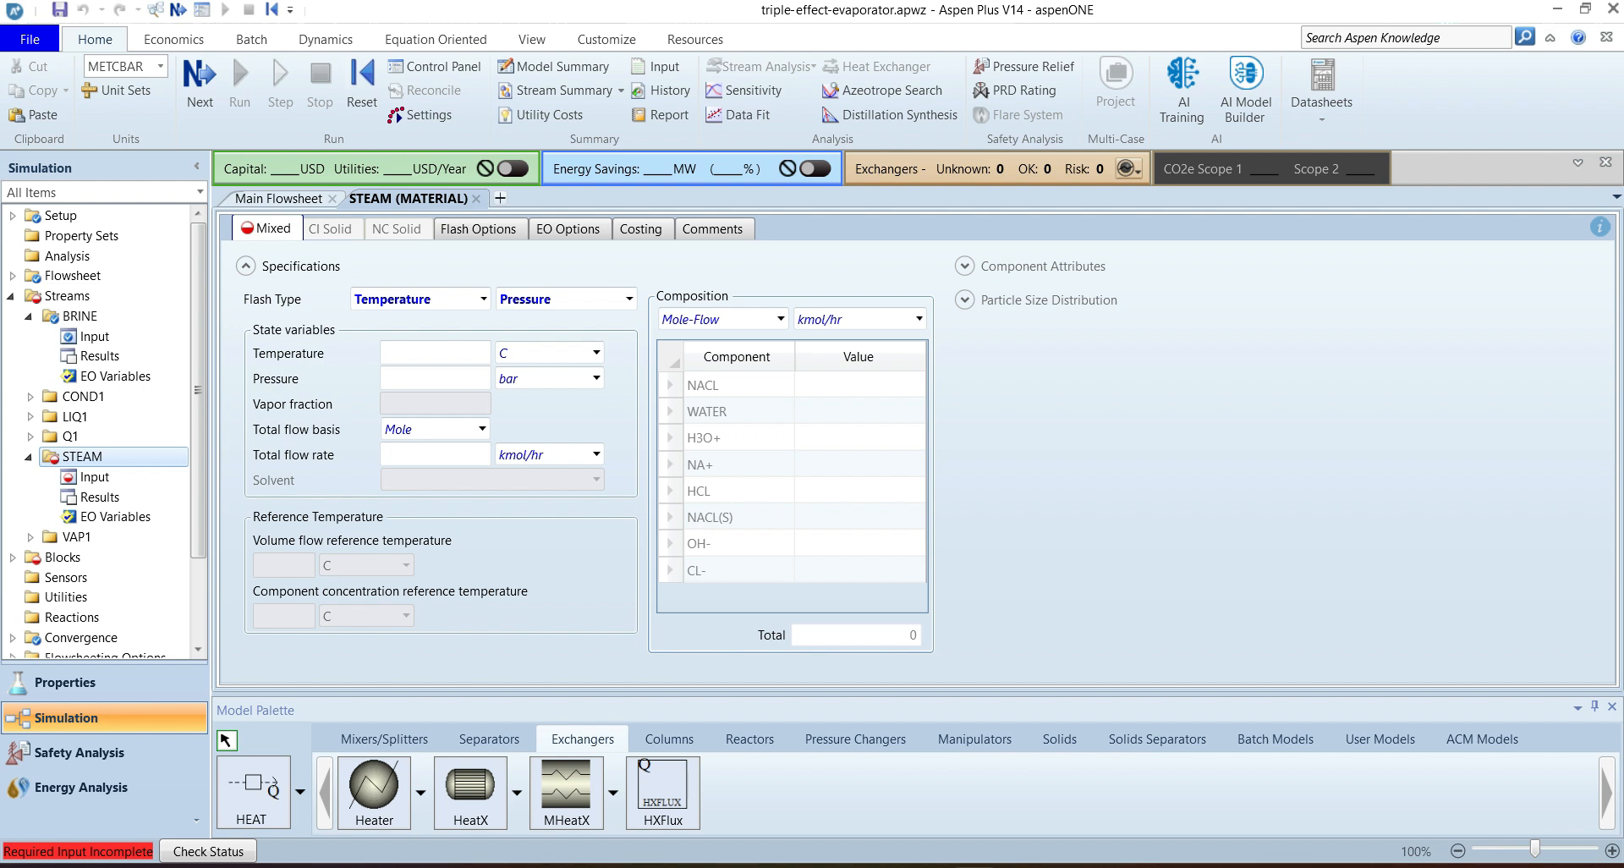
{"action": "left_click", "coordinate": [435, 352]}
{"action": "type", "text": "200"}
{"action": "key", "text": "Return"}
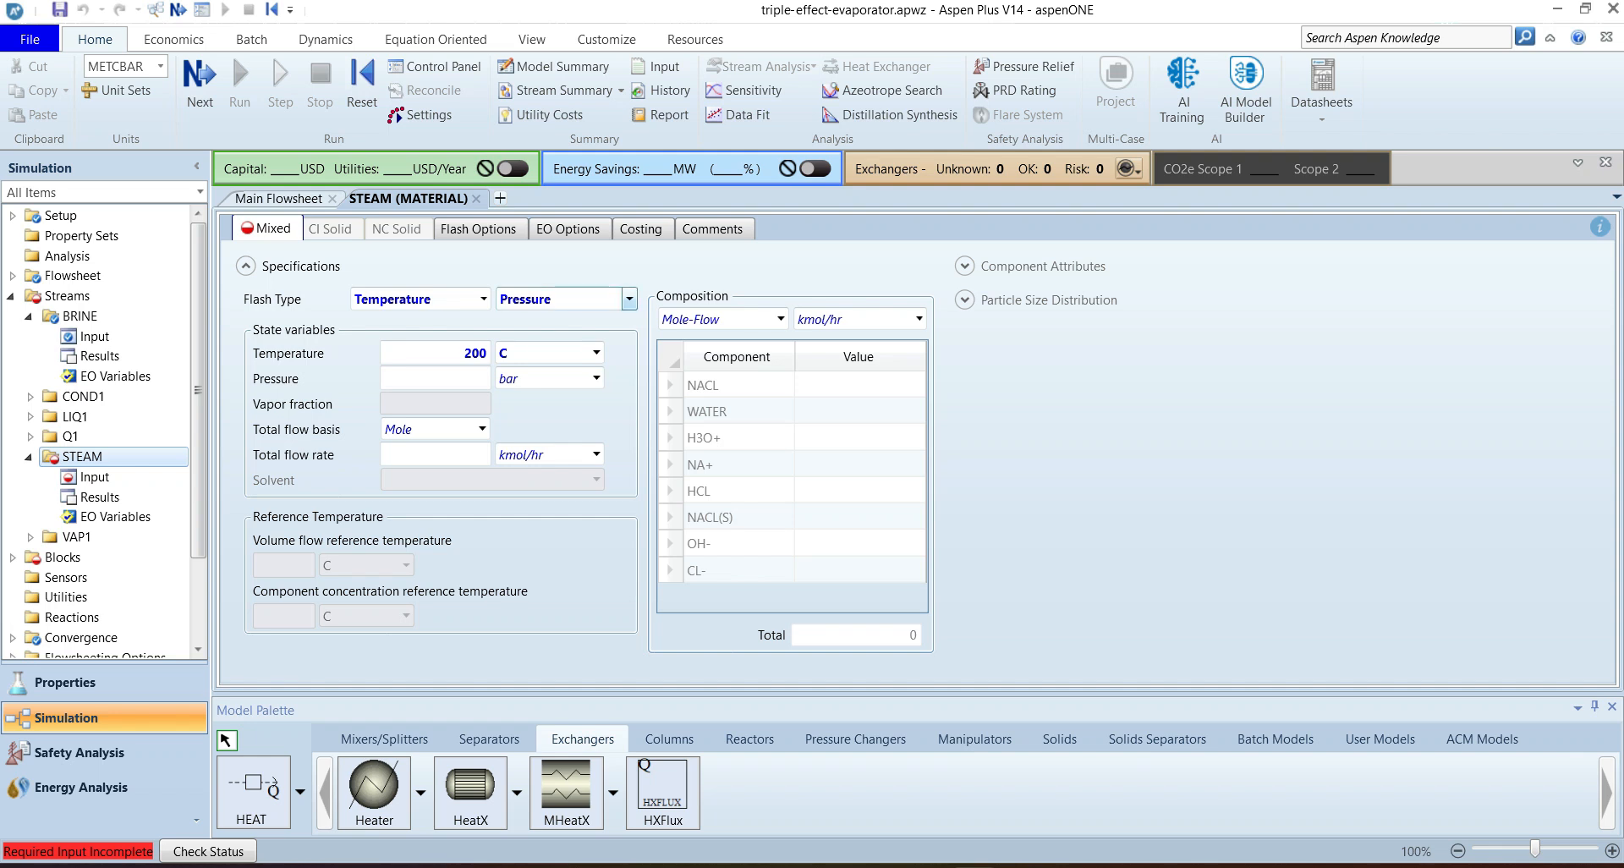
{"action": "left_click", "coordinate": [630, 300]}
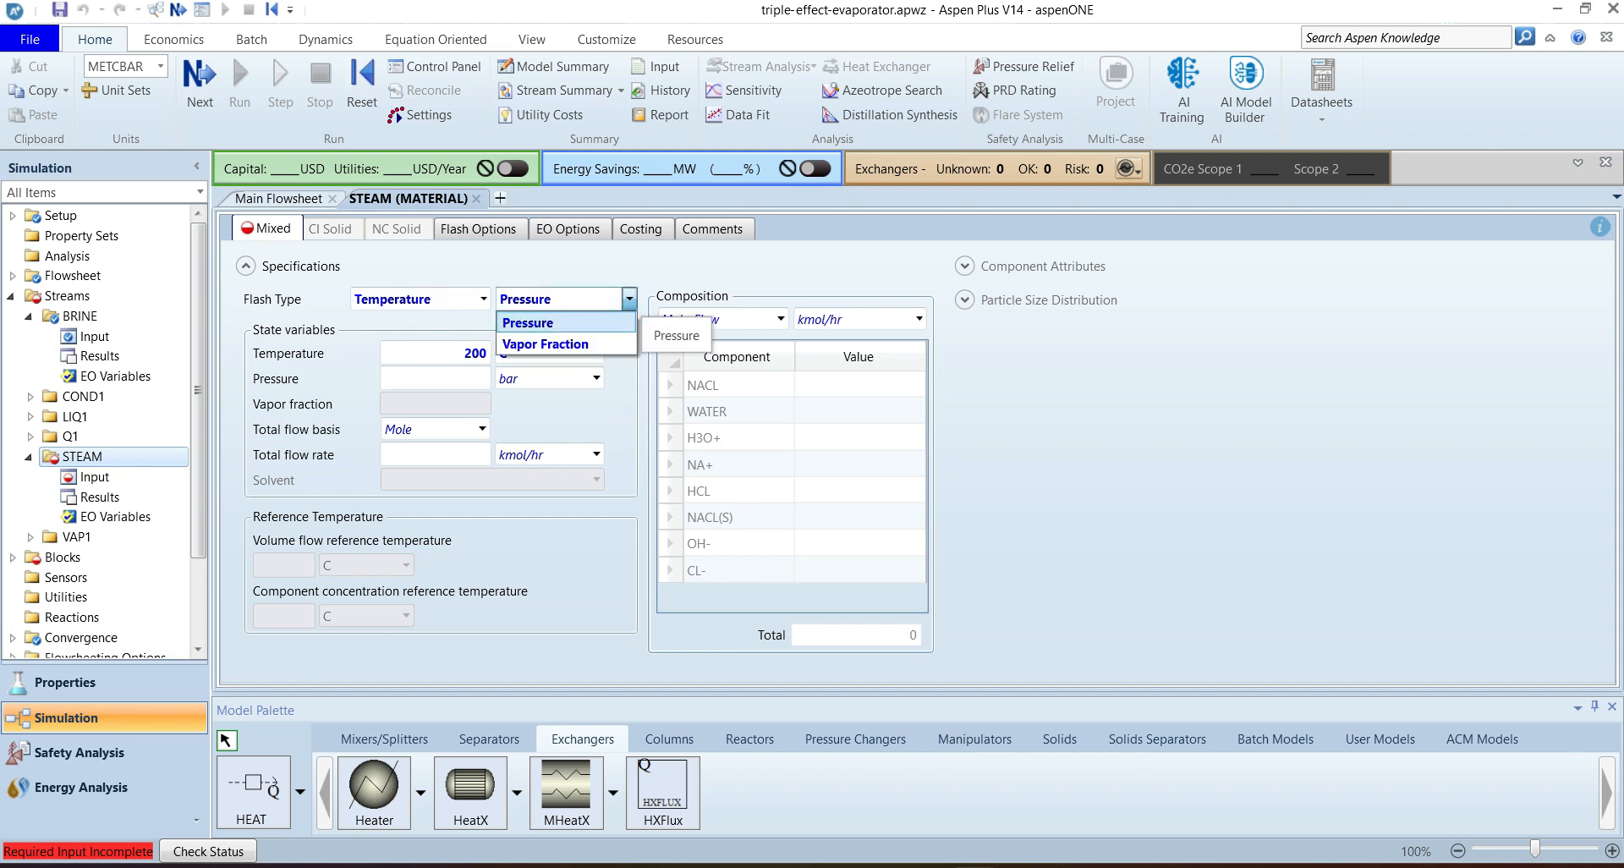
{"action": "left_click", "coordinate": [592, 344]}
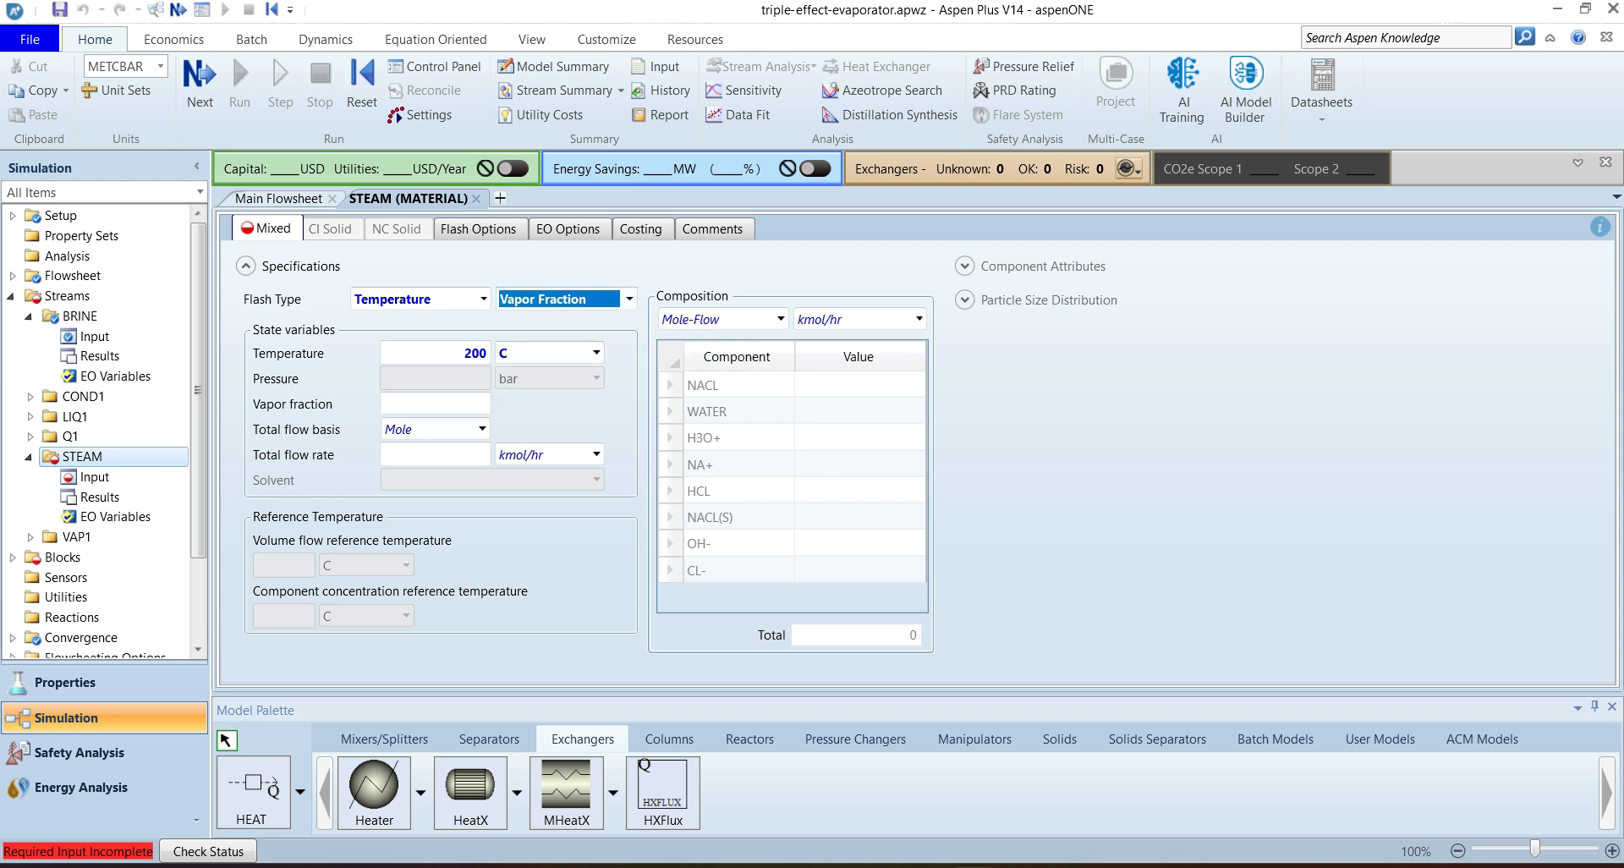
{"action": "left_click", "coordinate": [435, 405]}
{"action": "type", "text": "1"}
{"action": "key", "text": "Return"}
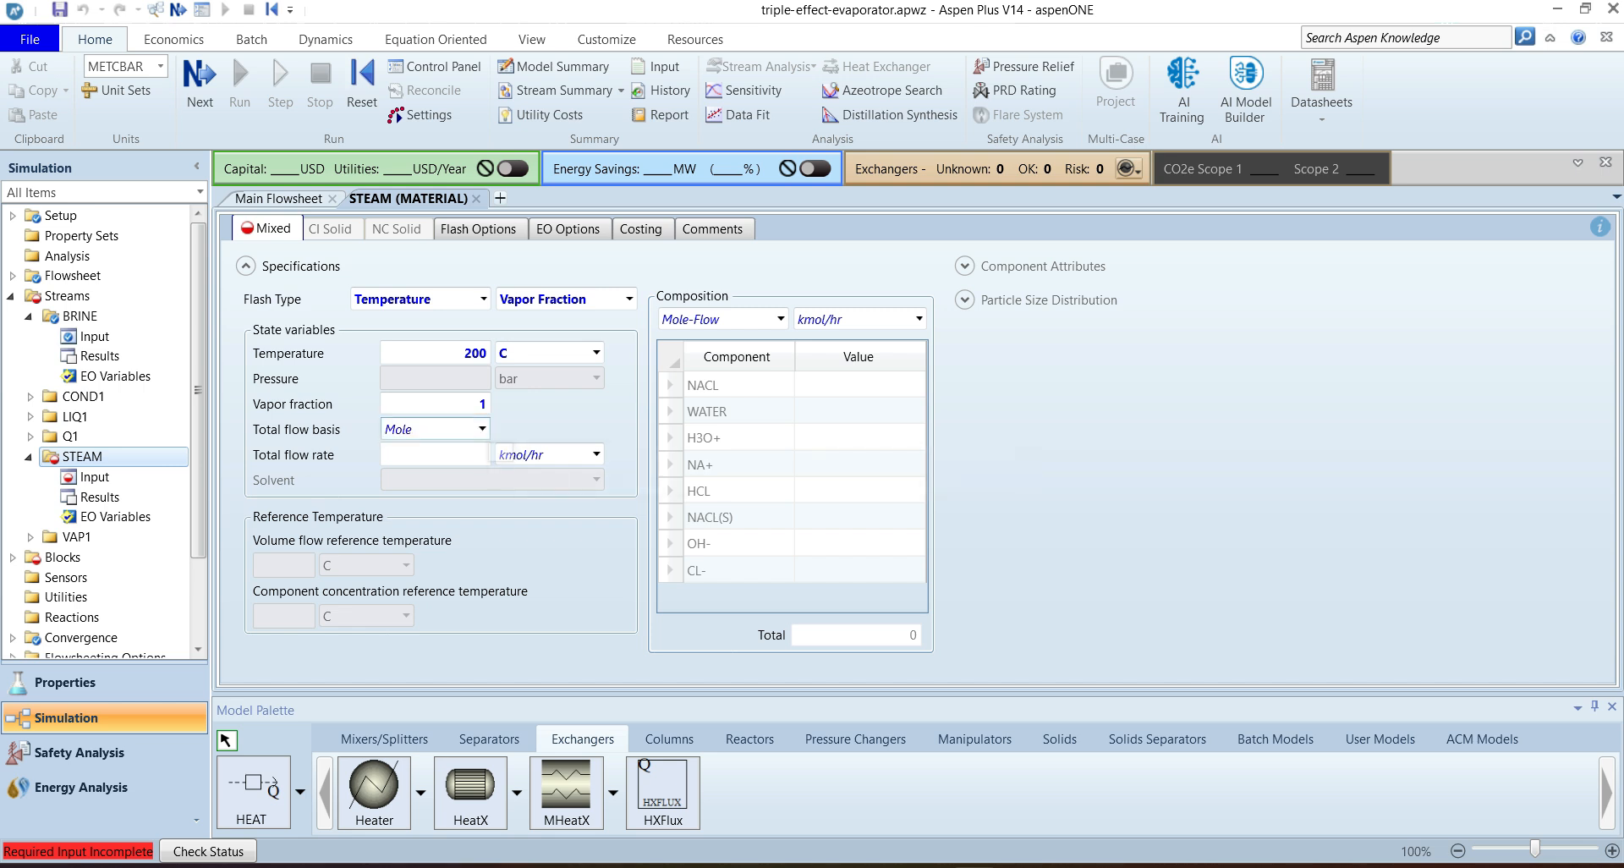
Step: Switch the STEAM total flow basis to Mass and set the flow rate to 500 kg/hr
{"action": "left_click", "coordinate": [481, 429]}
{"action": "left_click", "coordinate": [430, 453]}
{"action": "left_click", "coordinate": [433, 455]}
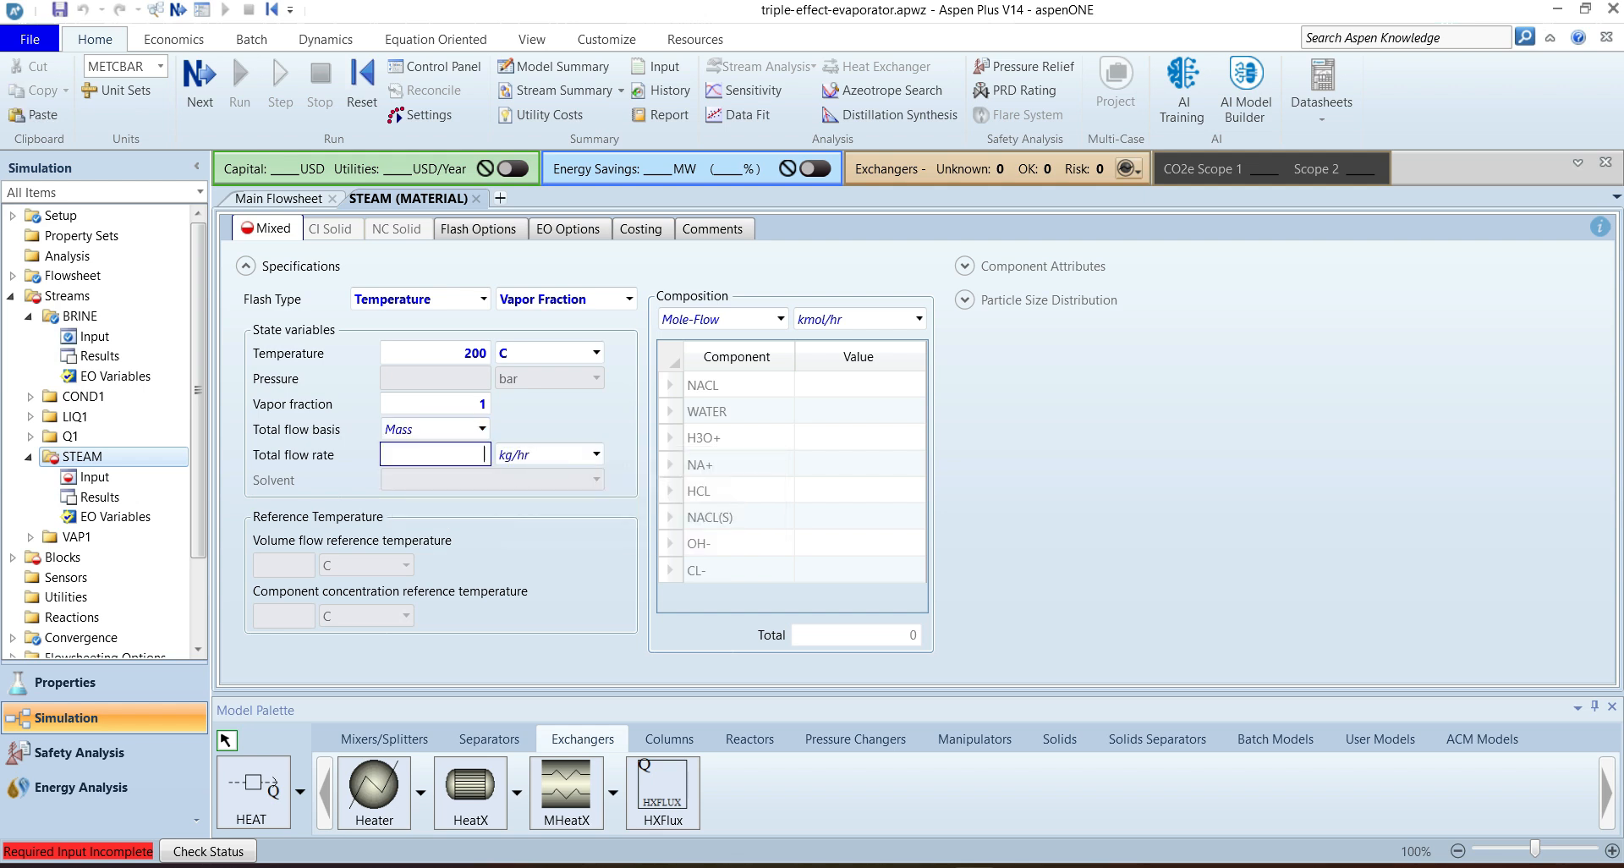
{"action": "type", "text": "500"}
{"action": "key", "text": "Return"}
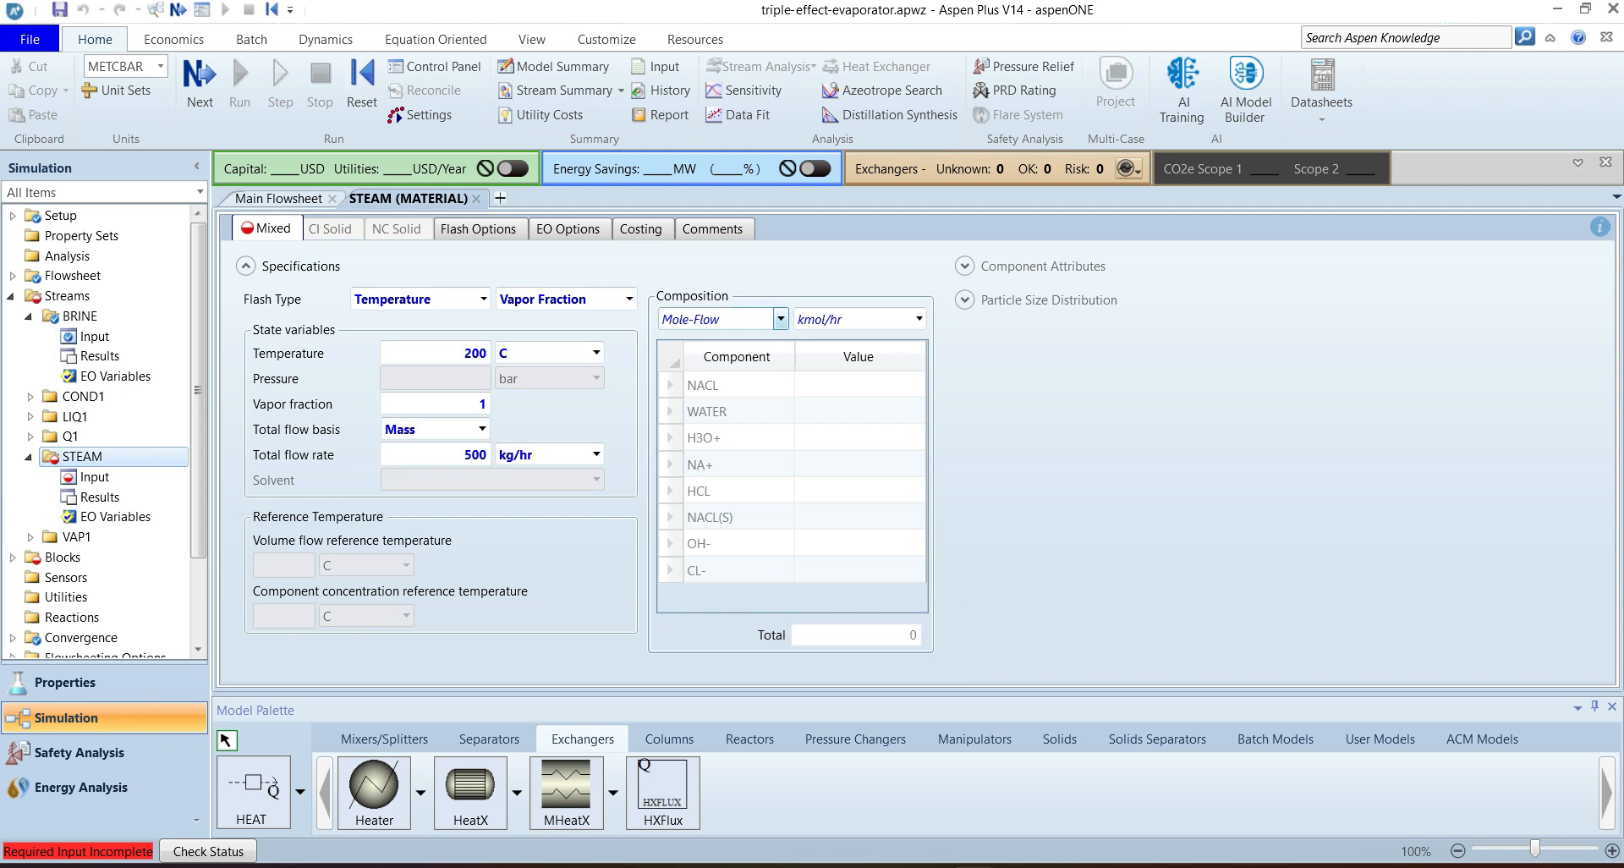
Step: Specify the STEAM composition as a WATER mass fraction of 1 and close the stream form
{"action": "left_click", "coordinate": [780, 319]}
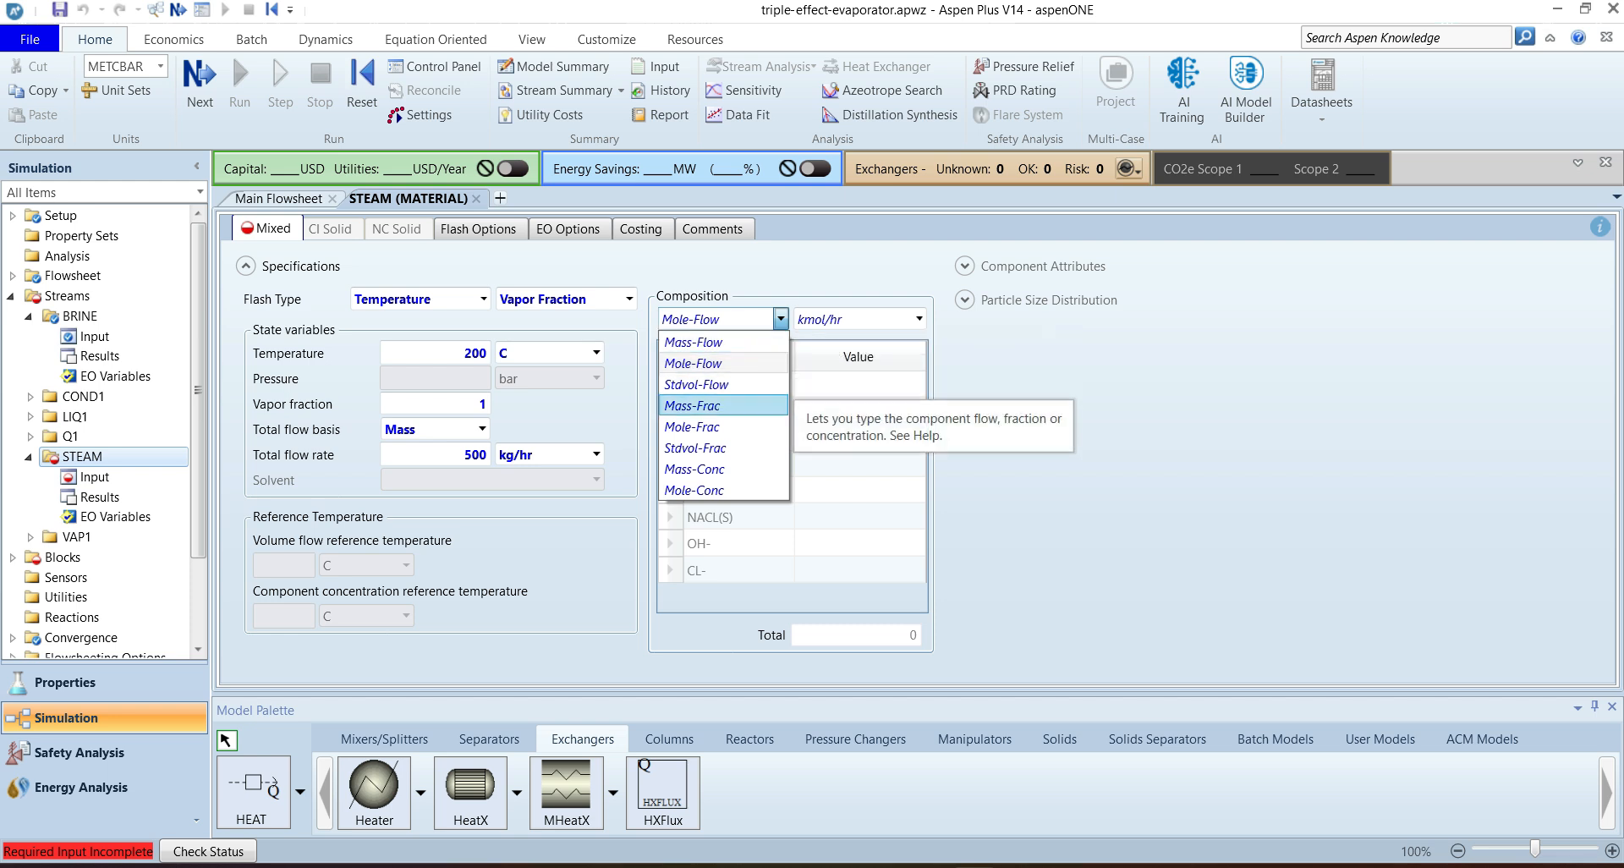
{"action": "left_click", "coordinate": [723, 405]}
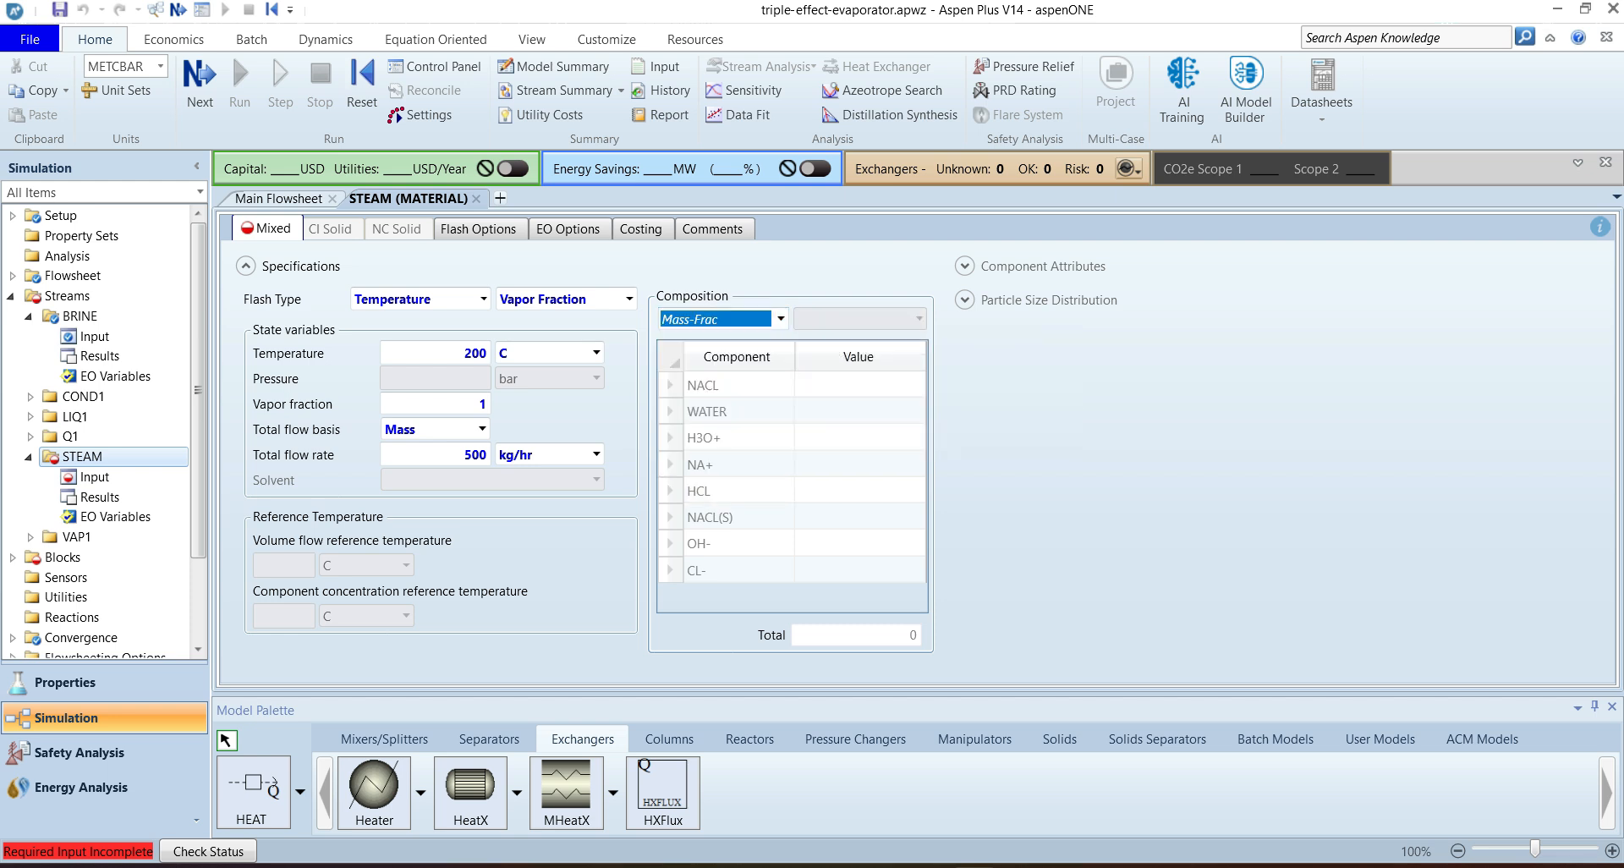
{"action": "left_click", "coordinate": [859, 411]}
{"action": "type", "text": "1"}
{"action": "key", "text": "Return"}
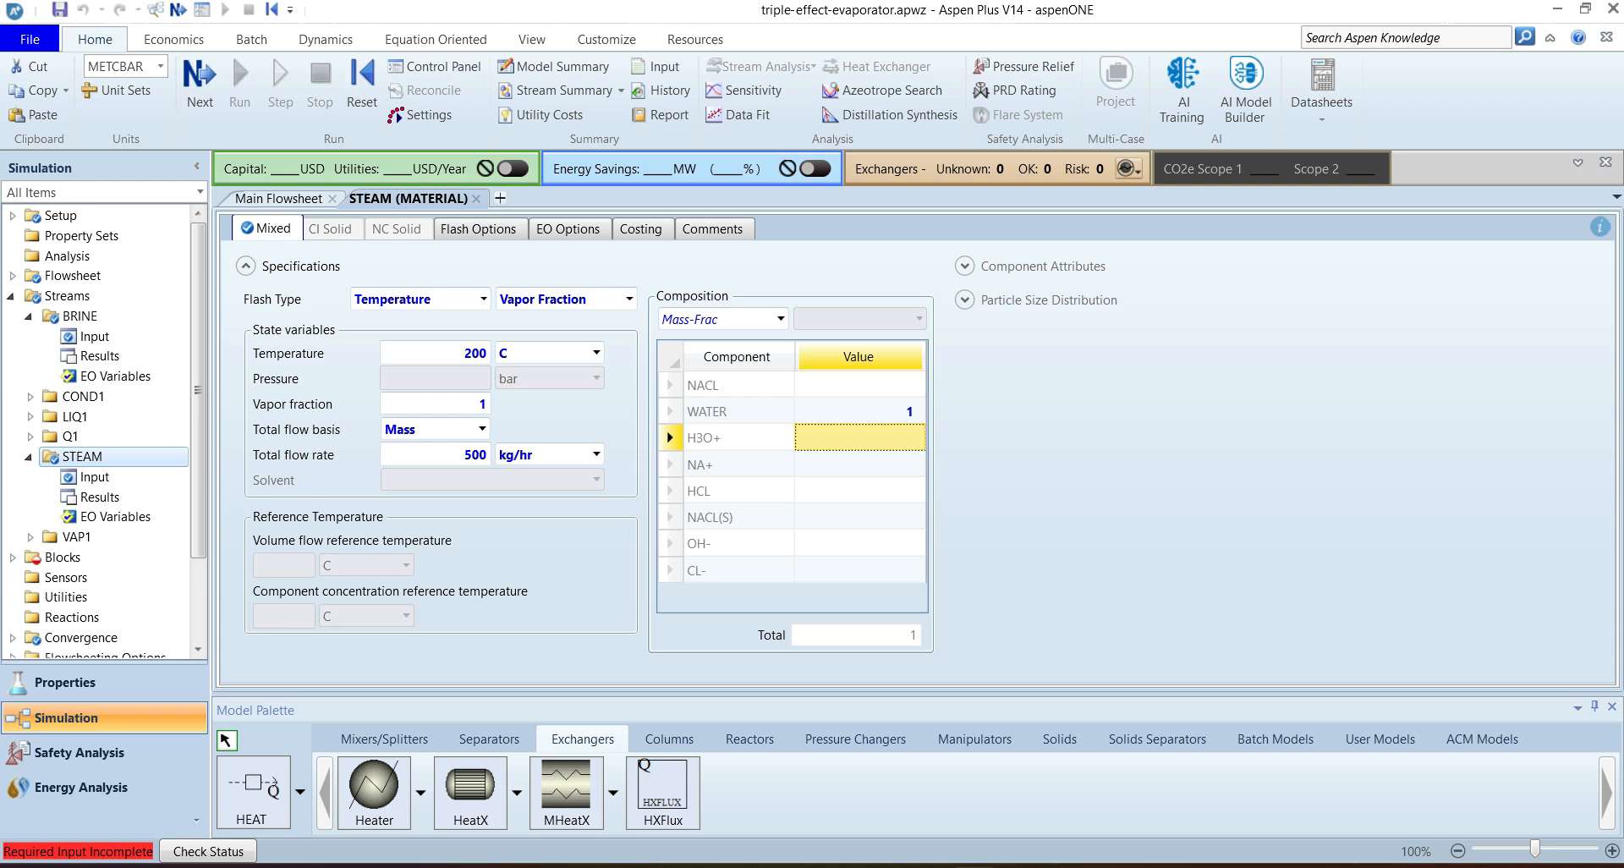
{"action": "left_click", "coordinate": [476, 198]}
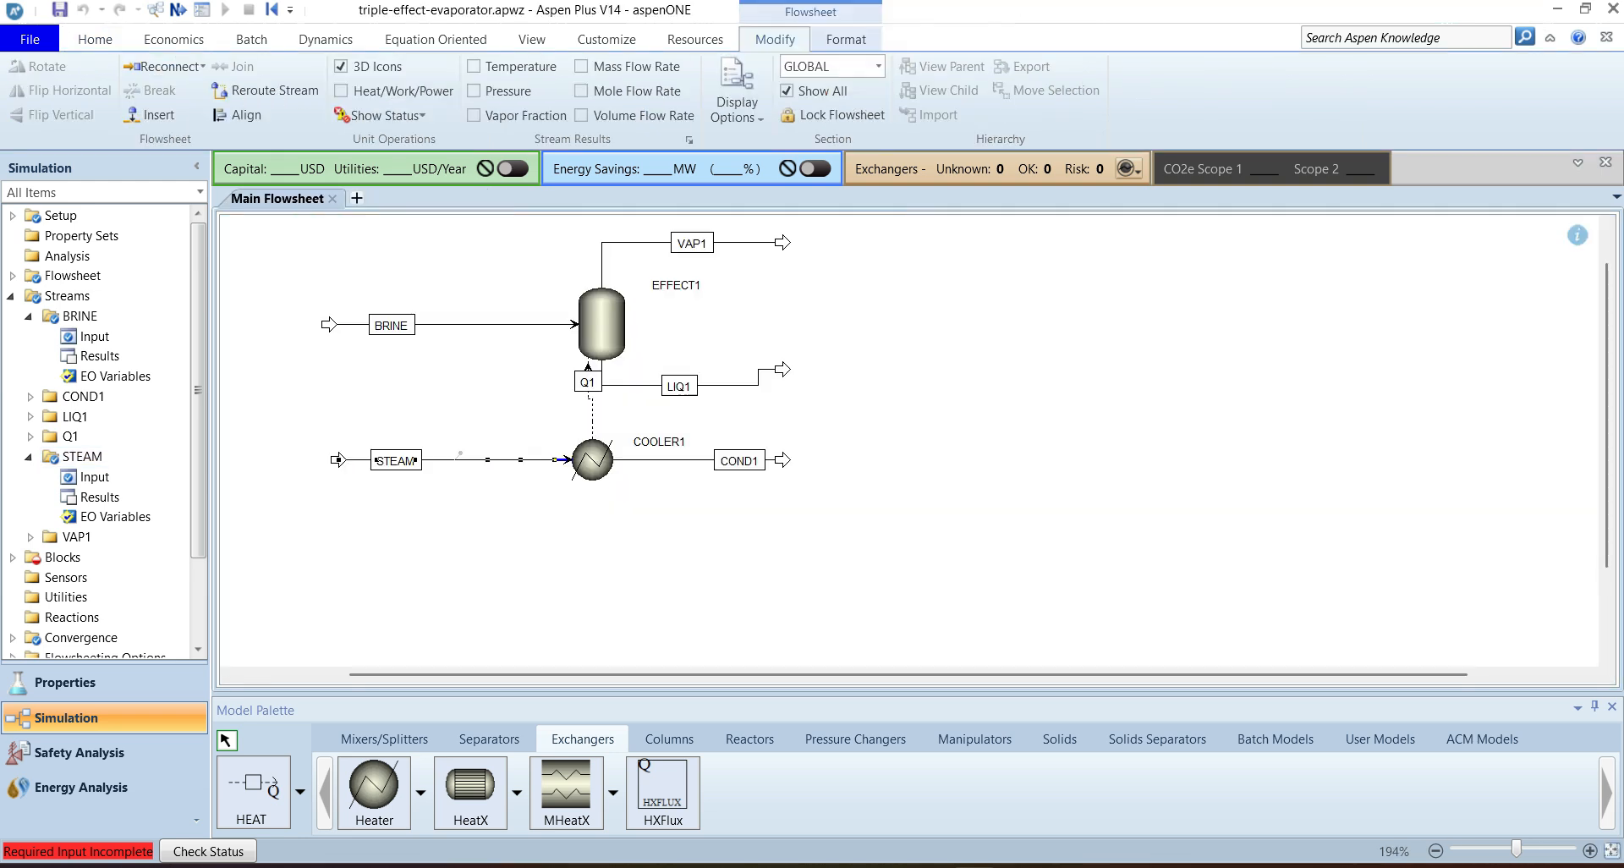
Step: Open the COOLER1 block specifications and set its pressure to 0 bar
{"action": "left_click", "coordinate": [593, 460]}
{"action": "double_click", "coordinate": [593, 461]}
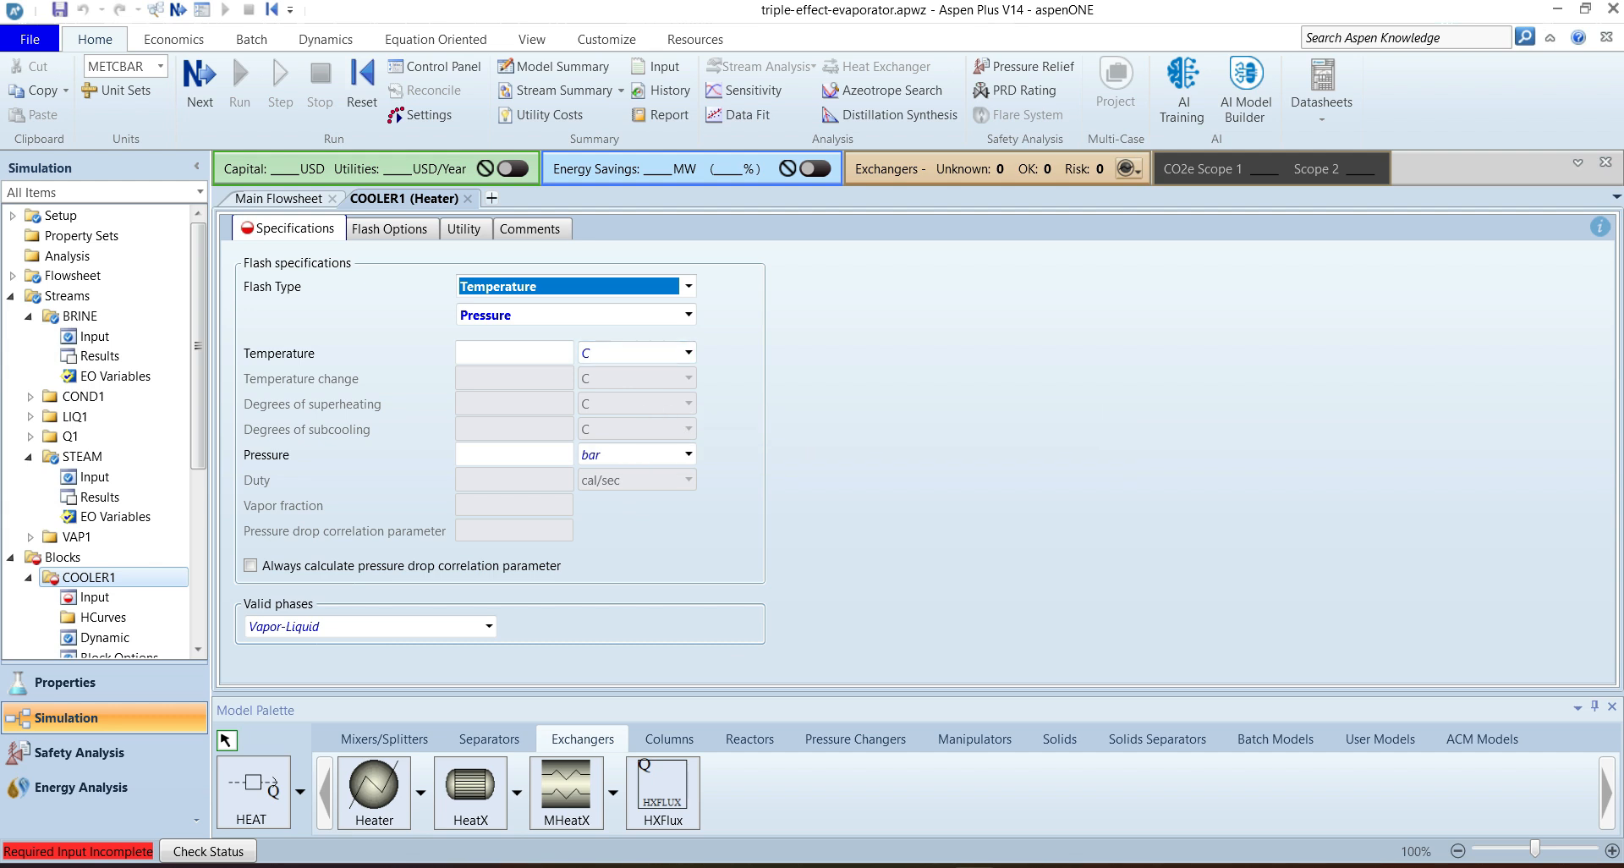
{"action": "left_click", "coordinate": [514, 455]}
{"action": "type", "text": "0"}
{"action": "key", "text": "Return"}
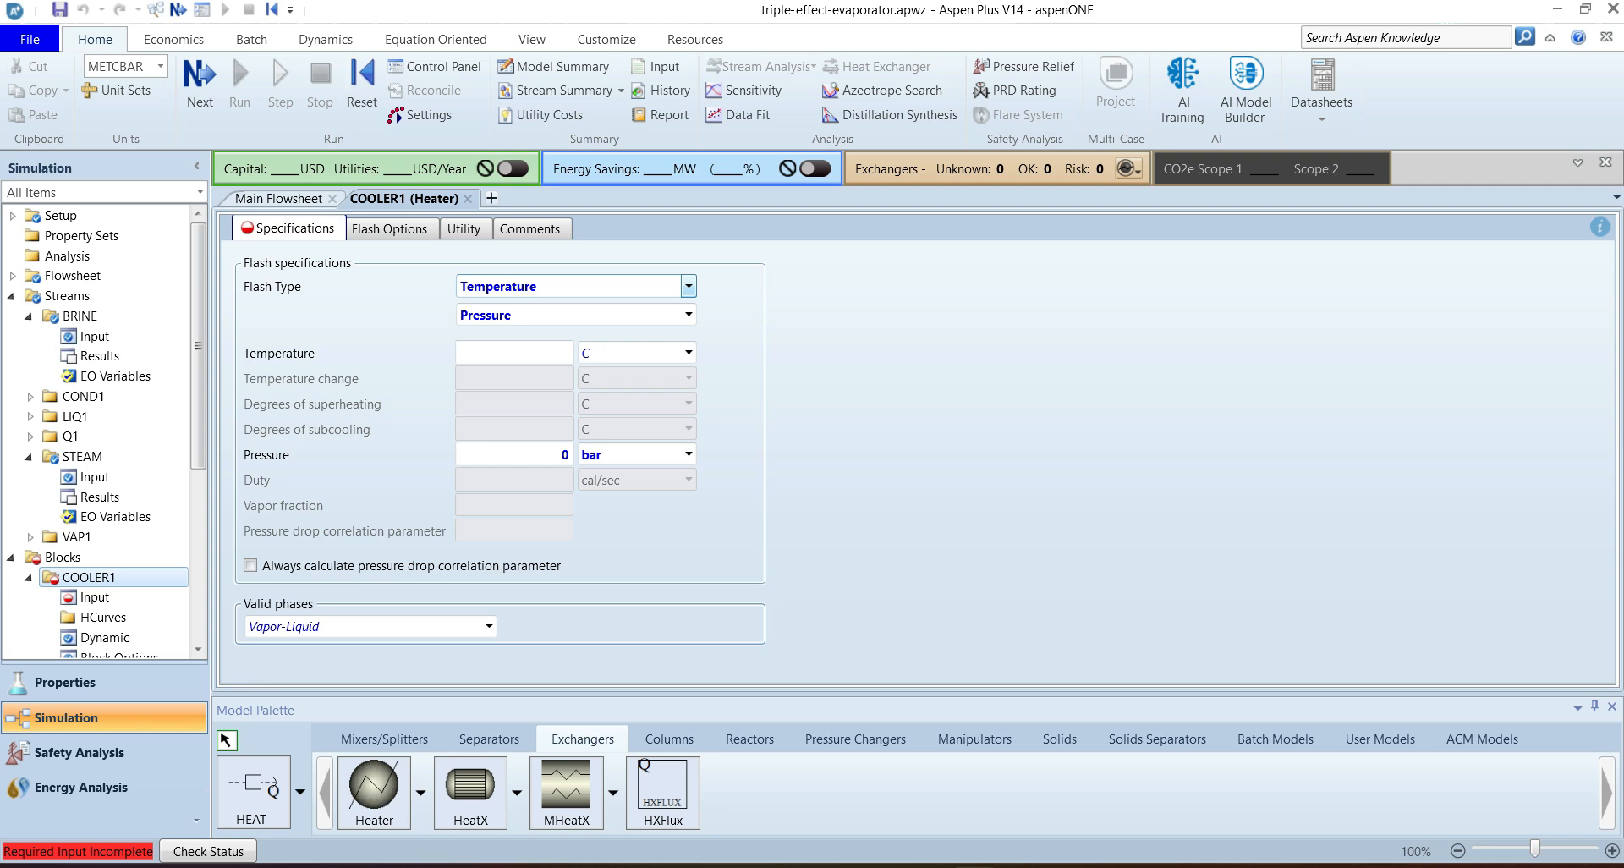
Step: Switch COOLER1's flash type from temperature to vapor fraction, set the vapor fraction to 0, and close the block form
{"action": "left_click", "coordinate": [689, 287]}
{"action": "key", "text": "Down"}
{"action": "key", "text": "Down"}
{"action": "key", "text": "Down"}
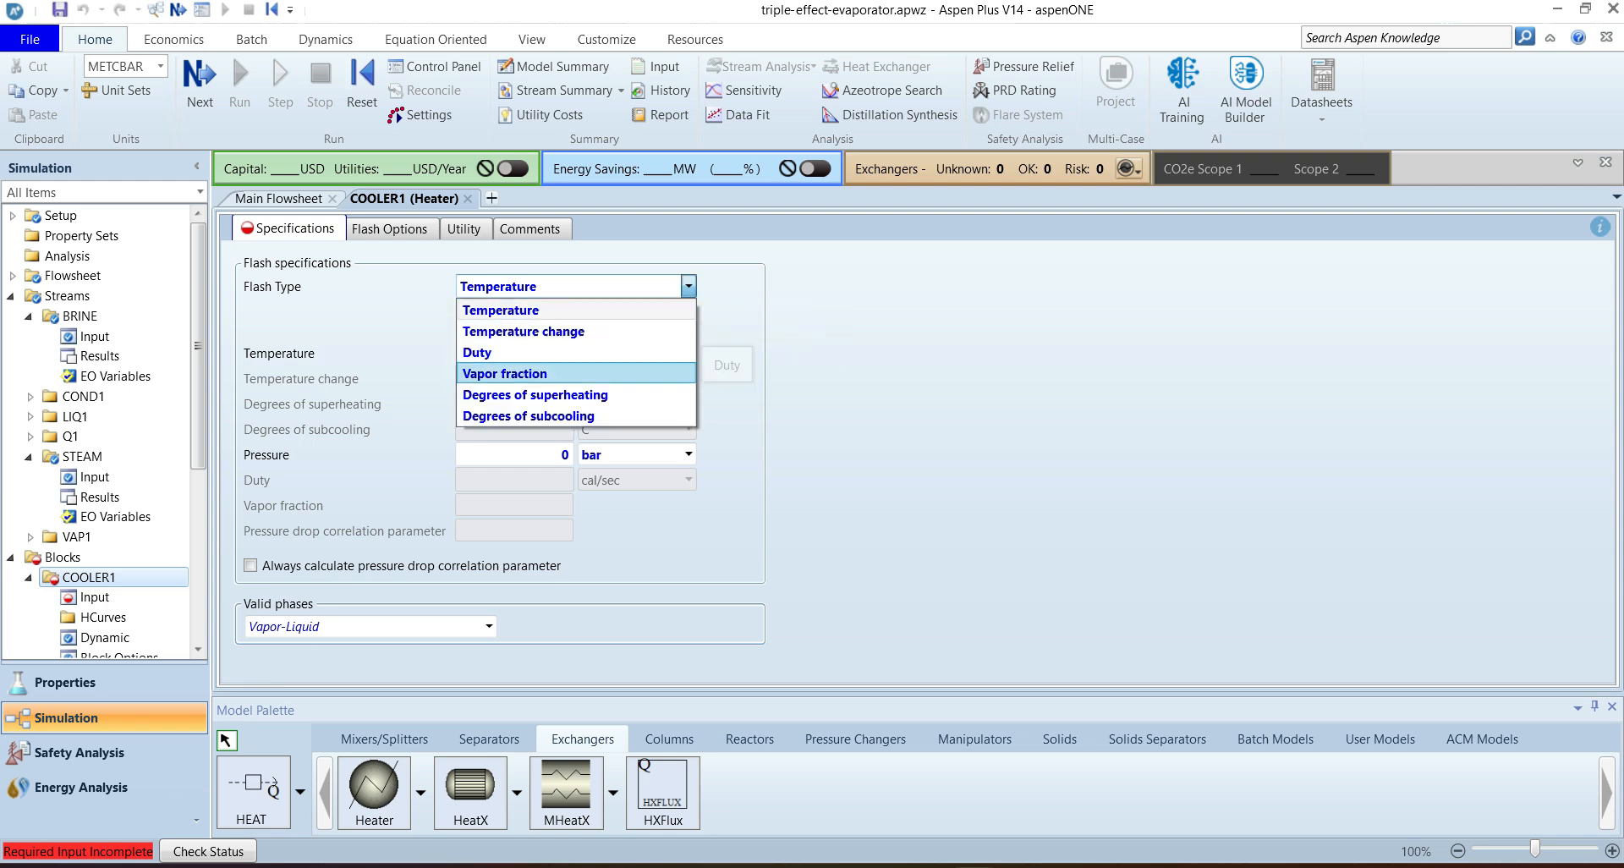
{"action": "key", "text": "Return"}
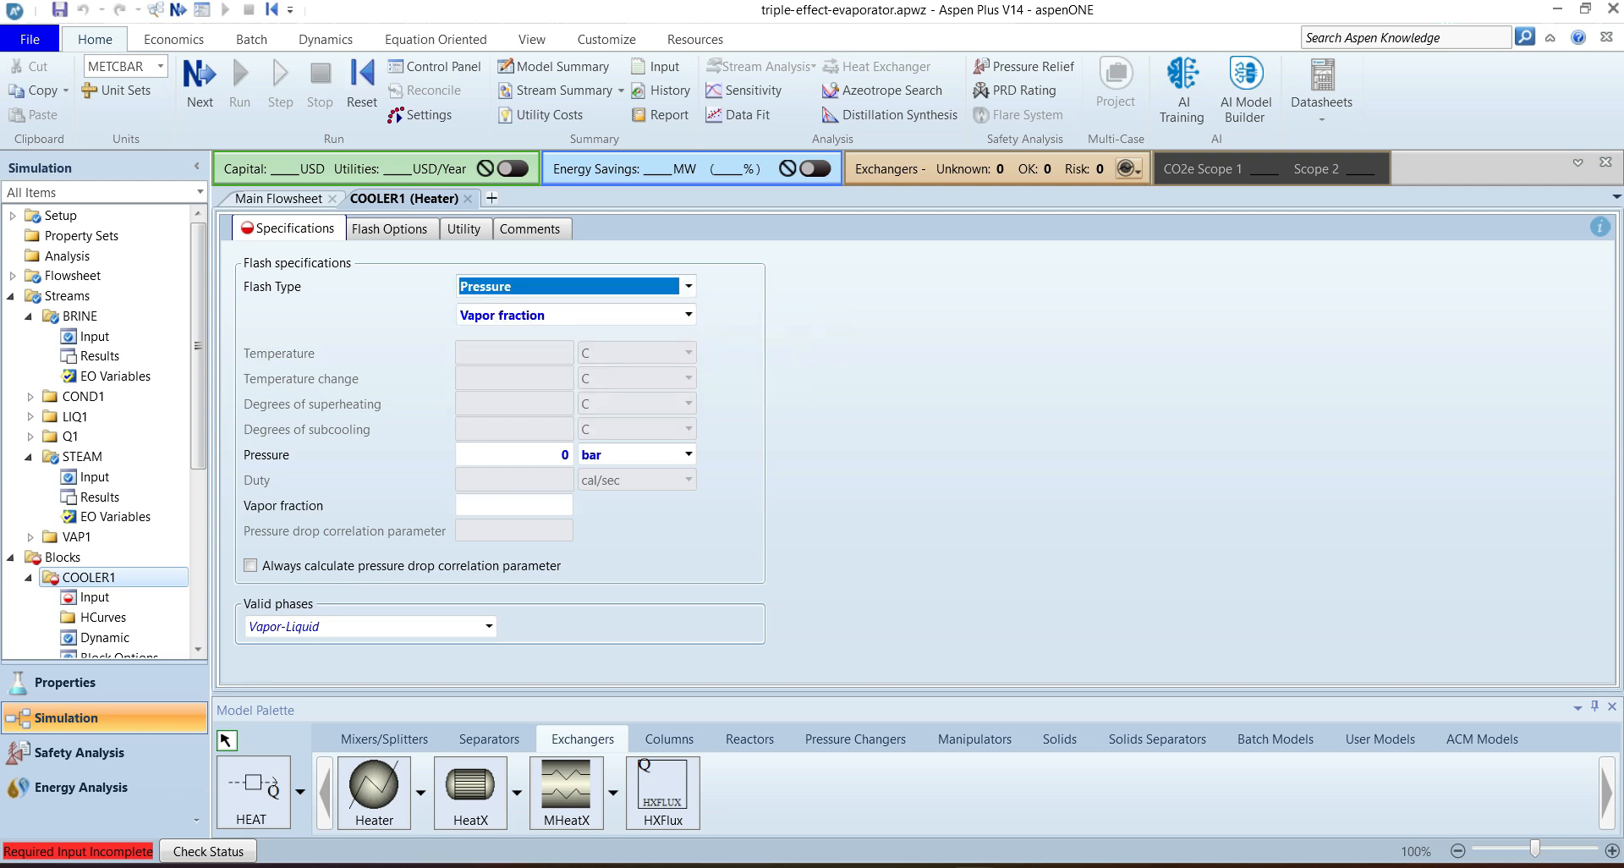
{"action": "left_click", "coordinate": [514, 505]}
{"action": "type", "text": "0"}
{"action": "key", "text": "Return"}
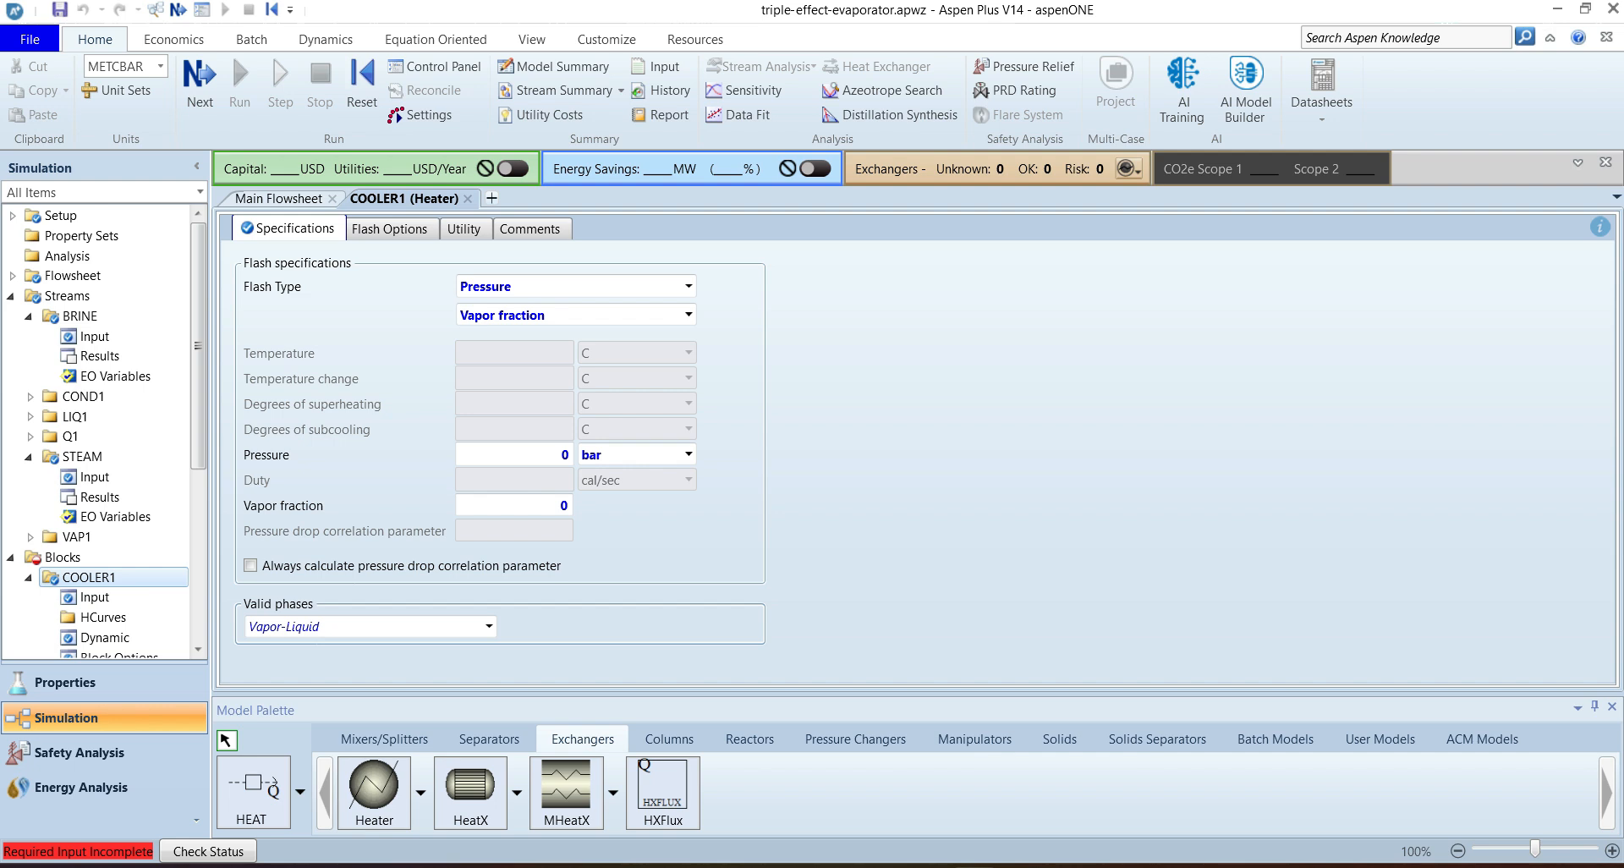
{"action": "left_click", "coordinate": [467, 198]}
Step: Set the EFFECT1 flash pressure to 0 bar, close the block form, and run the simulation
{"action": "left_click", "coordinate": [601, 324]}
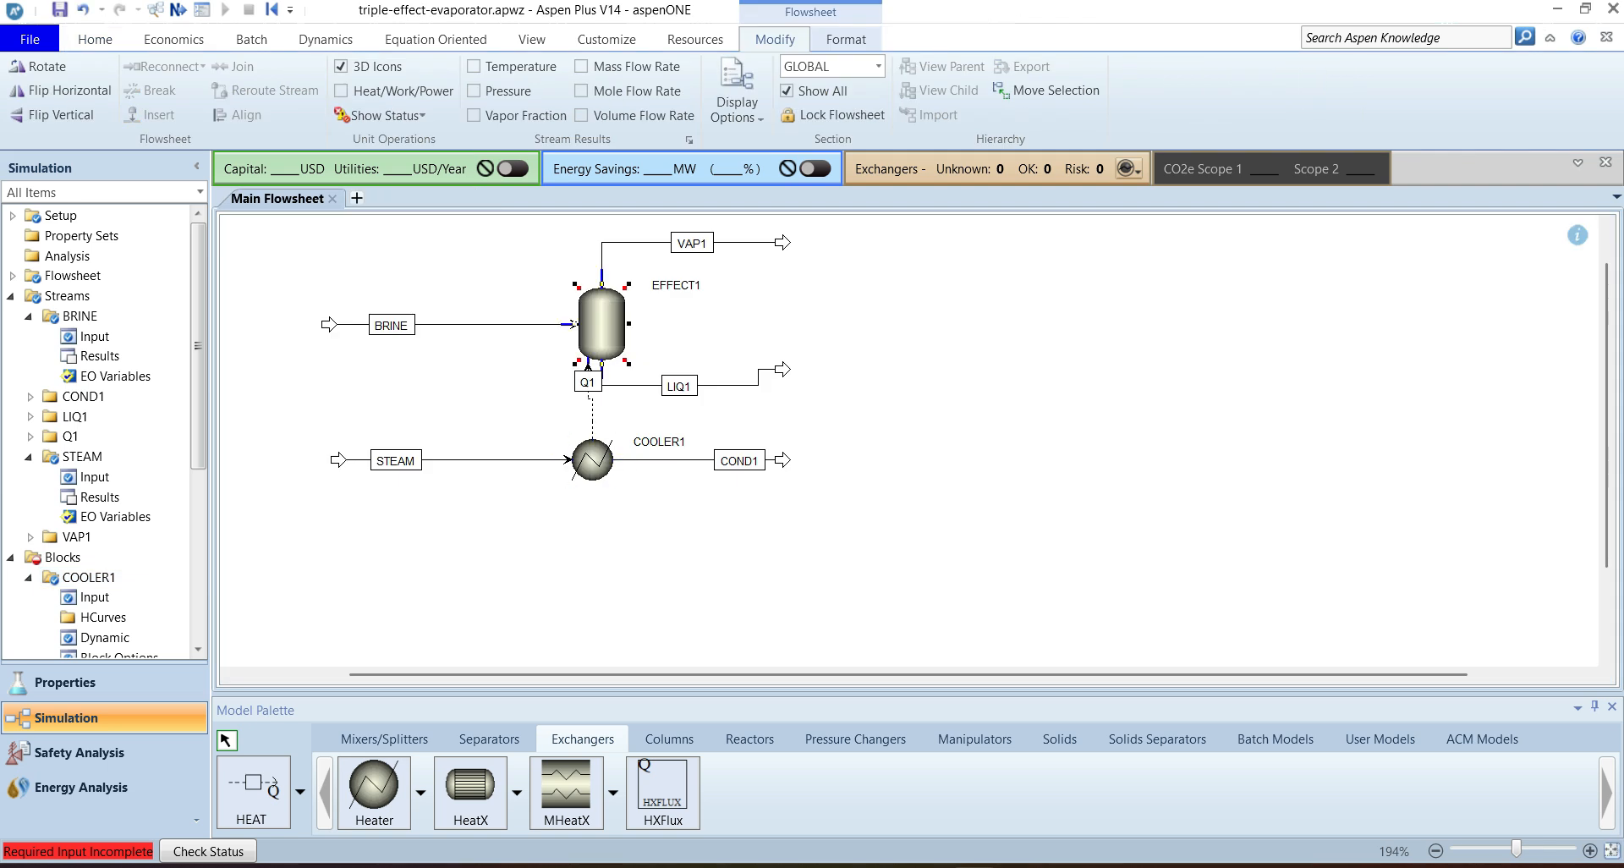
{"action": "double_click", "coordinate": [602, 324]}
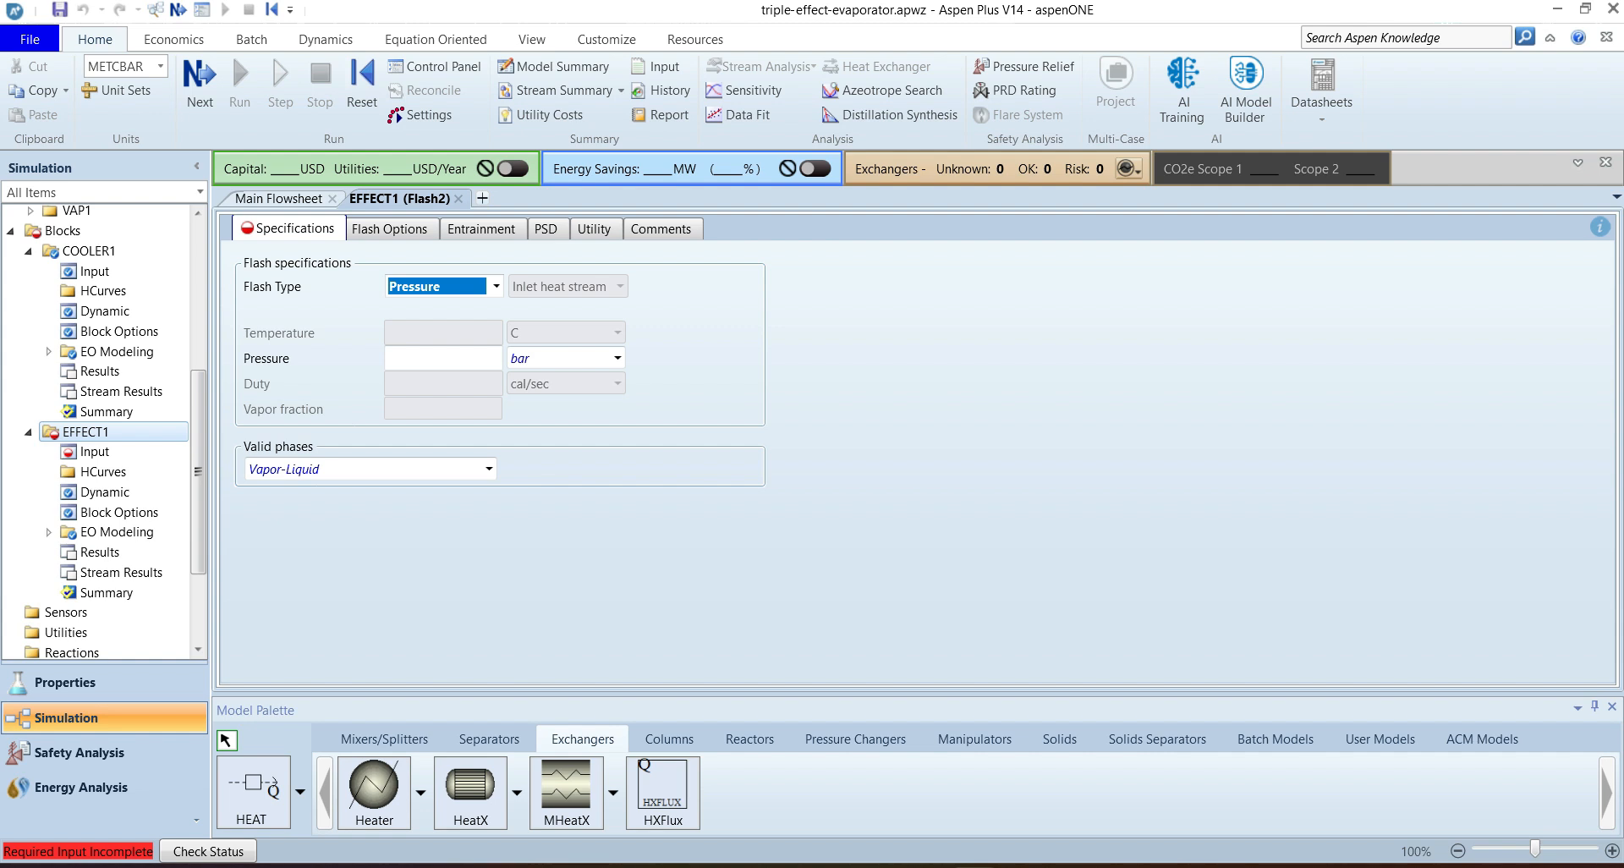
{"action": "left_click", "coordinate": [443, 358]}
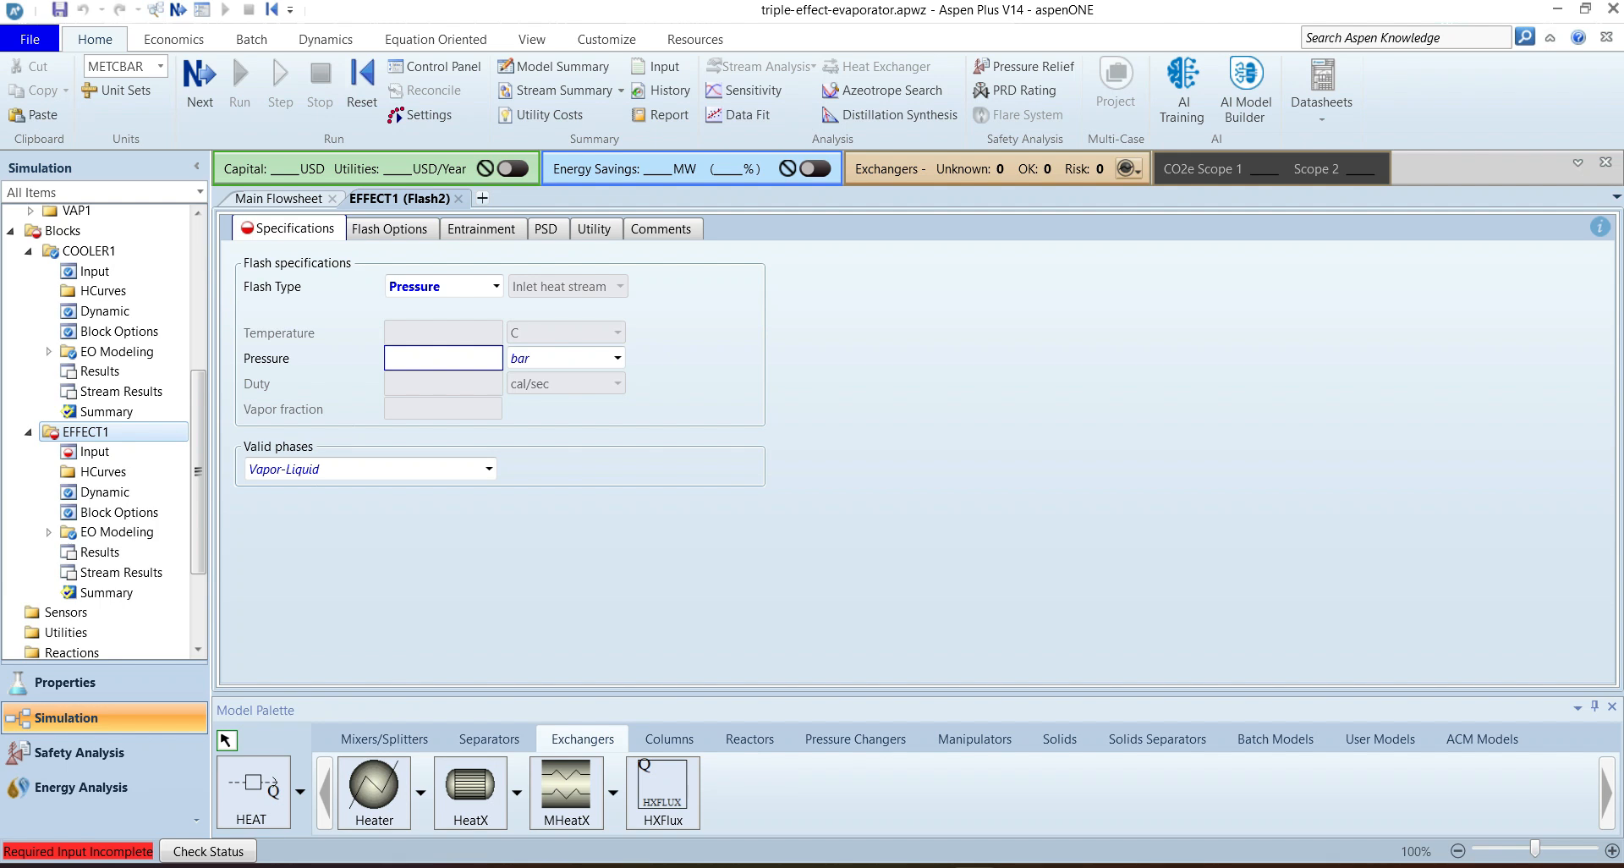
{"action": "type", "text": "0"}
{"action": "key", "text": "Return"}
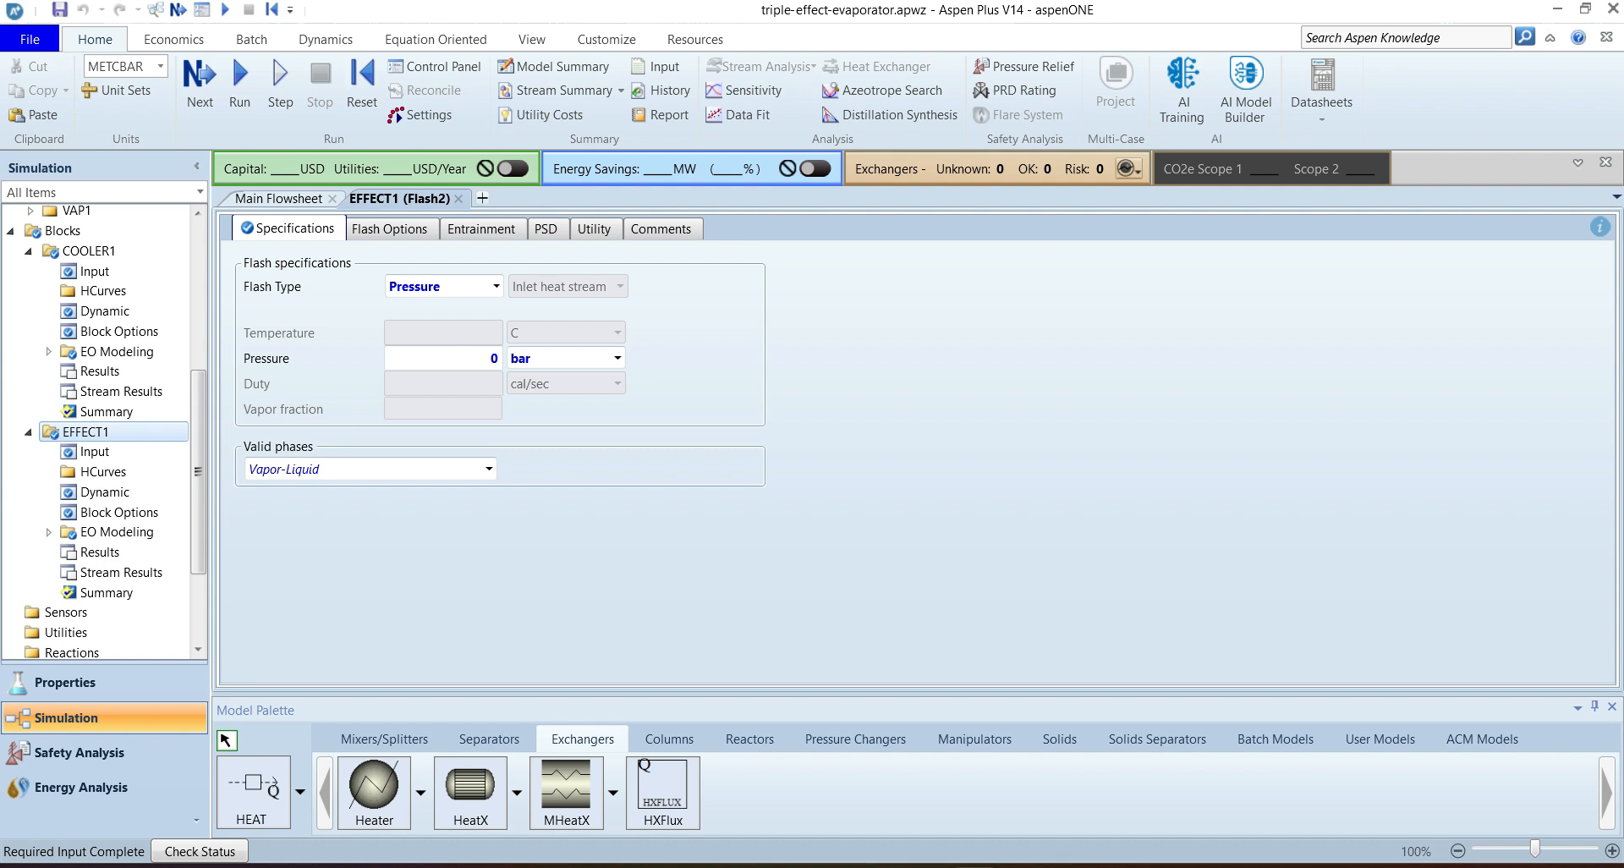
{"action": "left_click", "coordinate": [459, 198]}
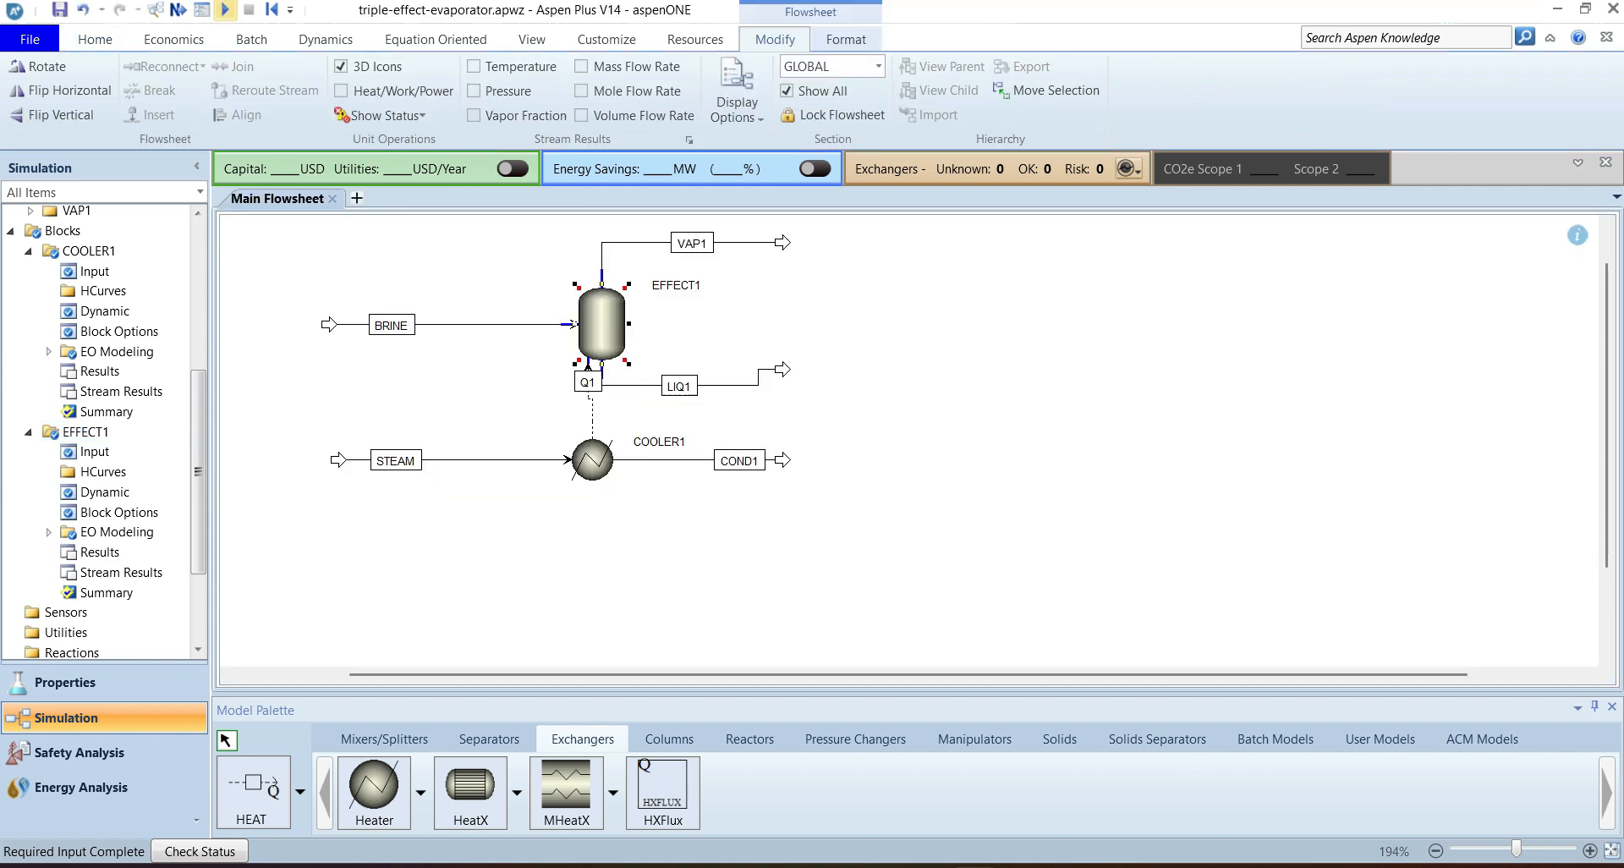
{"action": "left_click", "coordinate": [225, 9]}
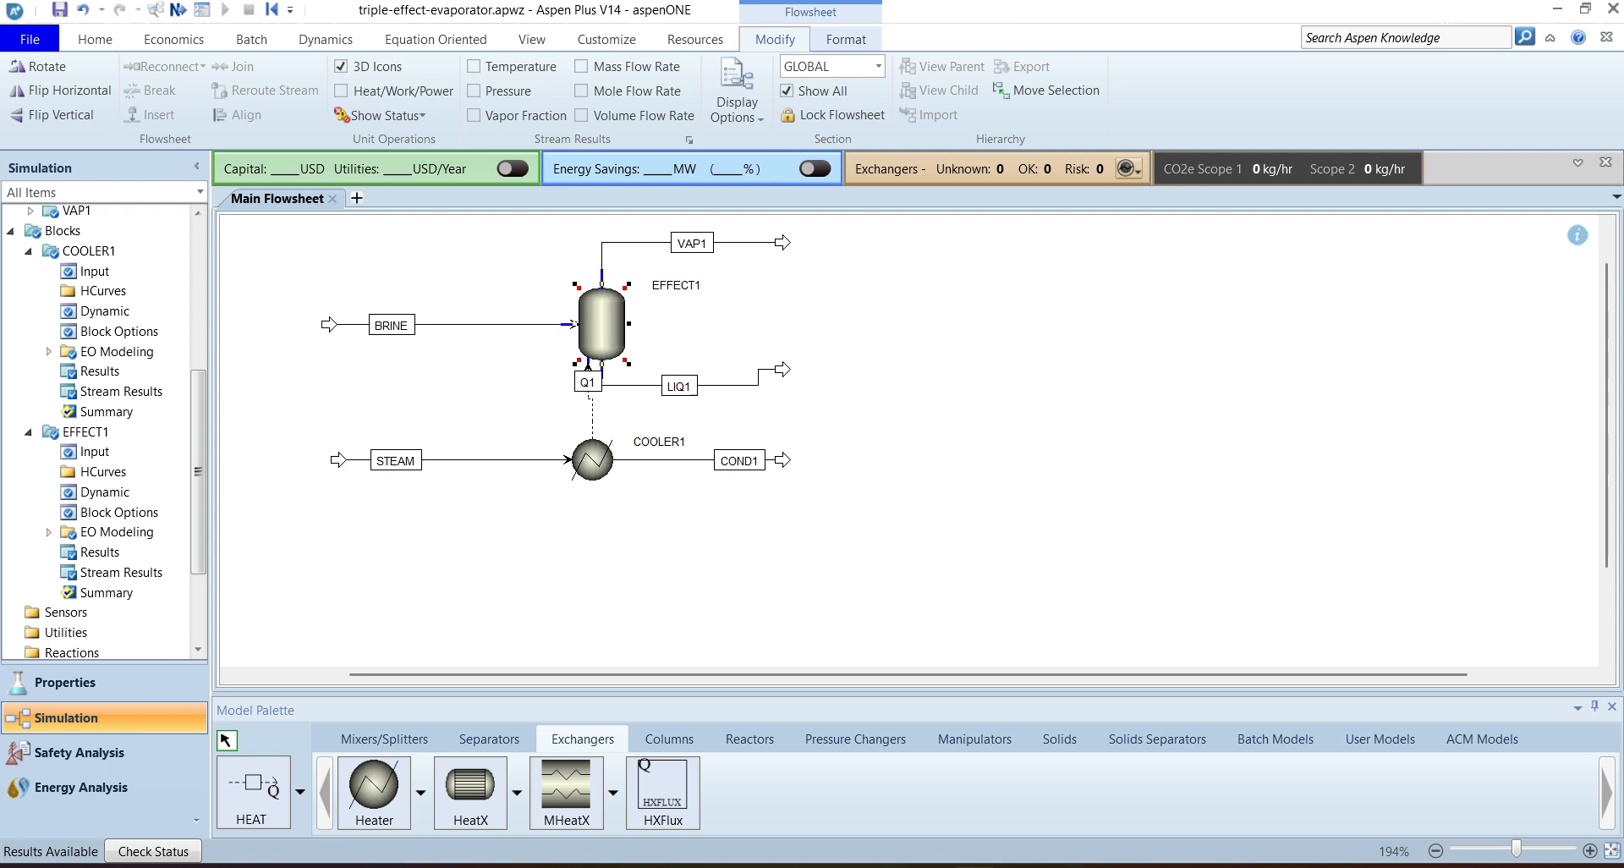
Step: Review EFFECT1's stream results, examining the LIQ1 temperature and the component mass flows of LIQ1 and VAP1, and close them
{"action": "right_click", "coordinate": [596, 318]}
{"action": "left_click", "coordinate": [647, 365]}
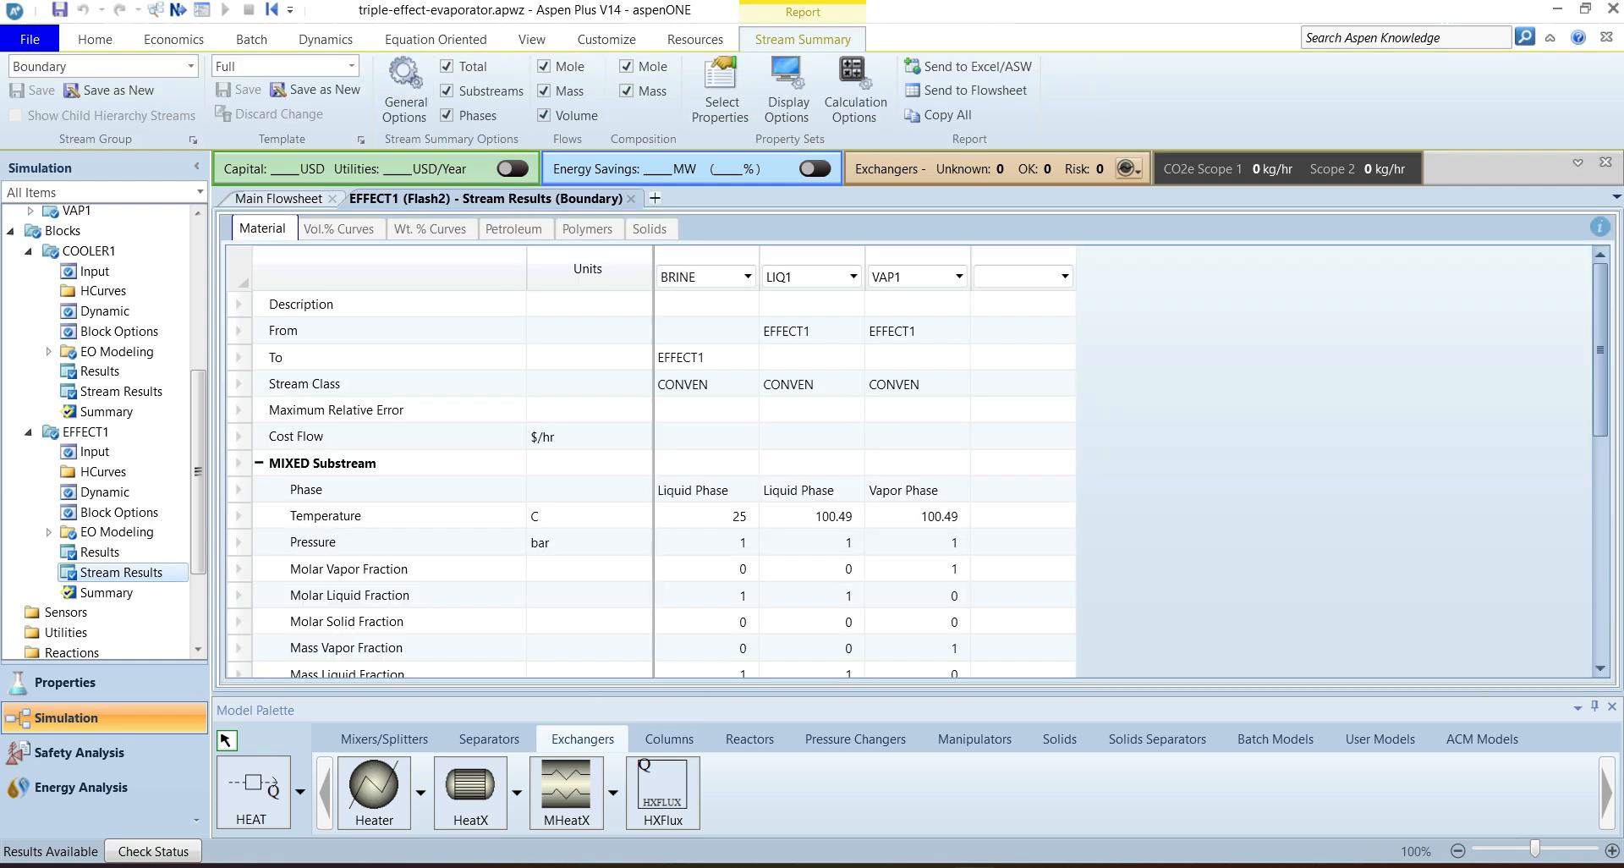
{"action": "left_click", "coordinate": [812, 516]}
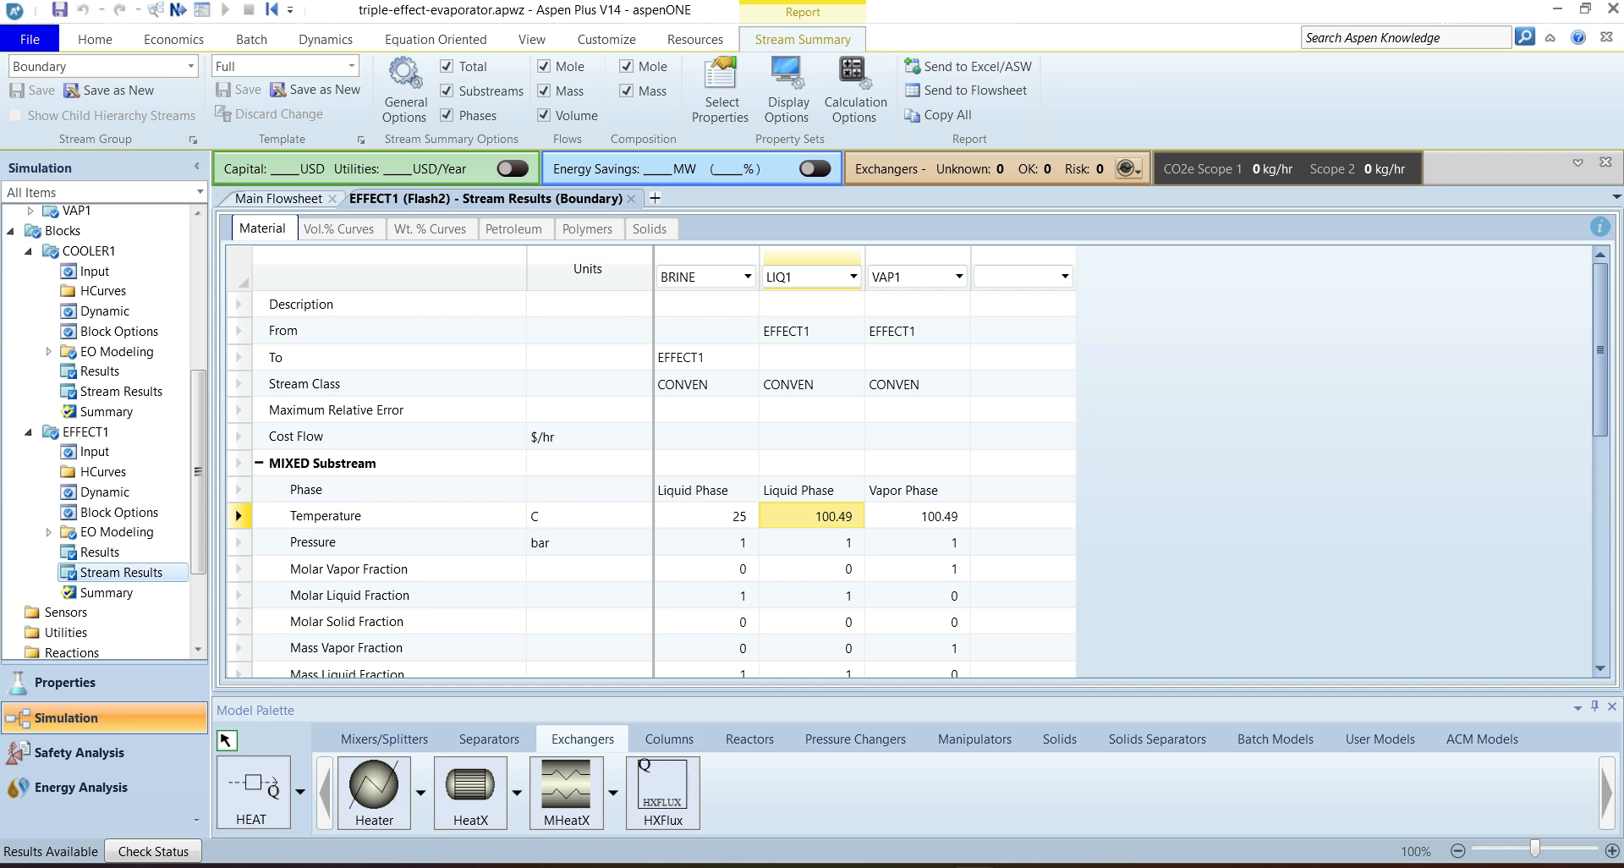
{"action": "scroll", "coordinate": [905, 461], "scroll_direction": "down", "scroll_amount": 6}
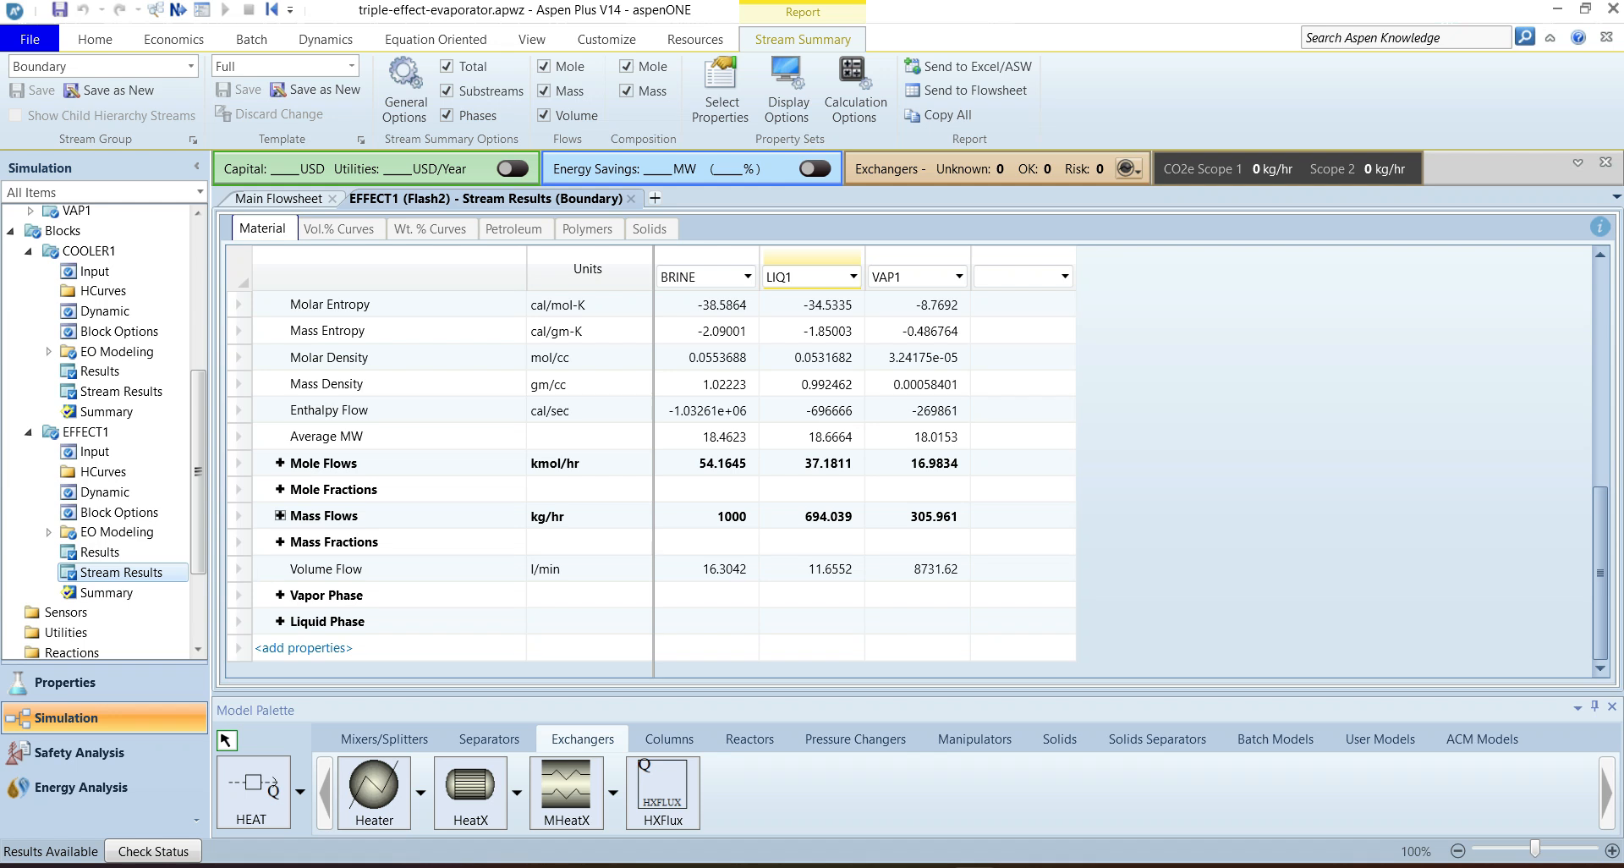
{"action": "left_click", "coordinate": [280, 515]}
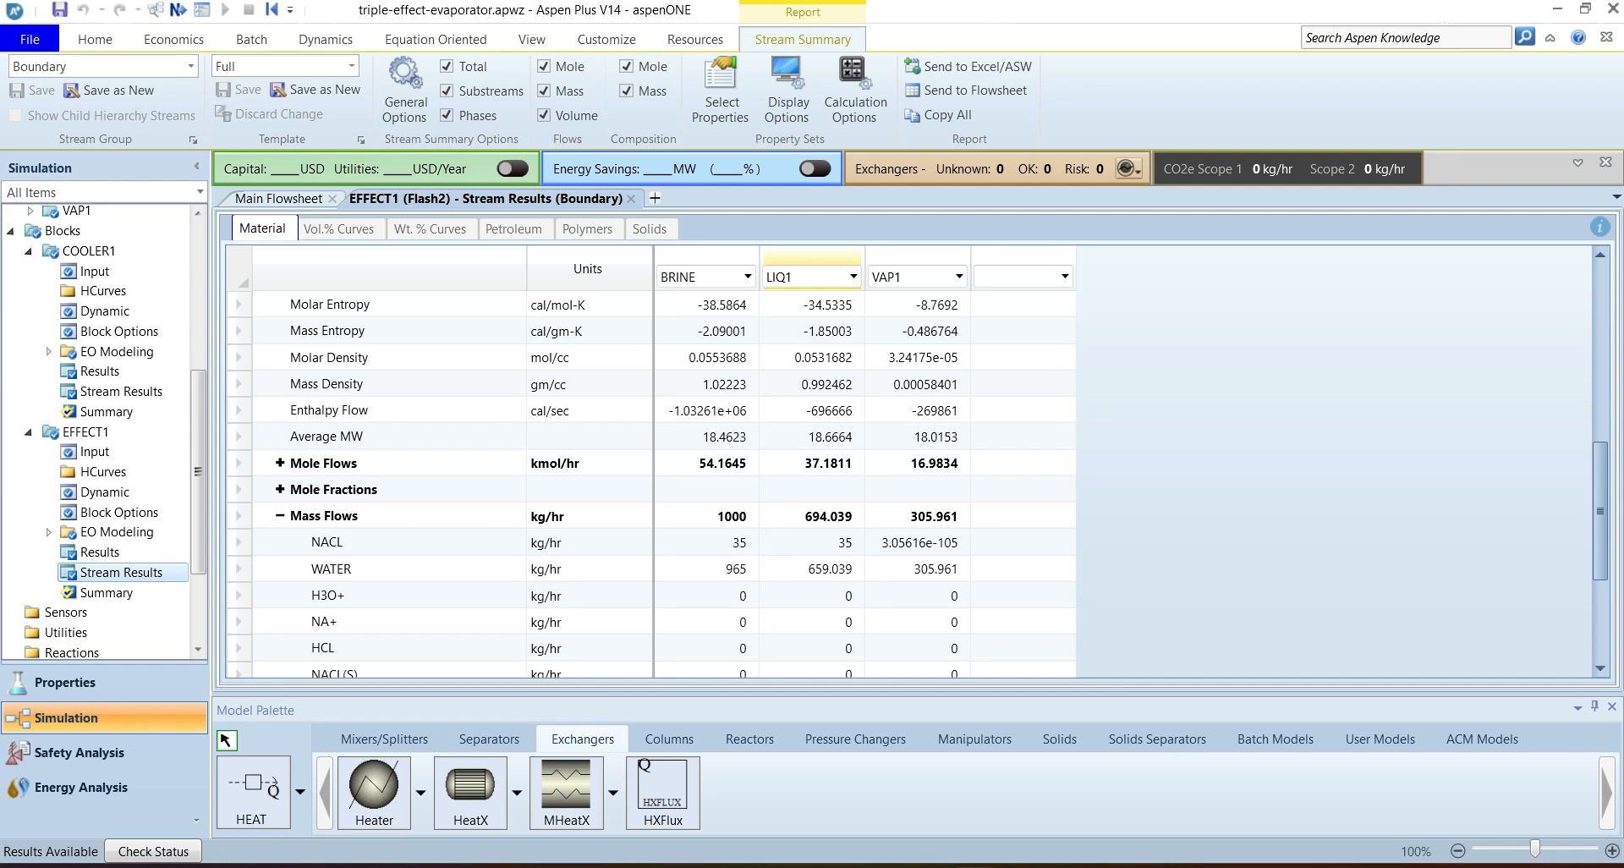
{"action": "left_click", "coordinate": [918, 516]}
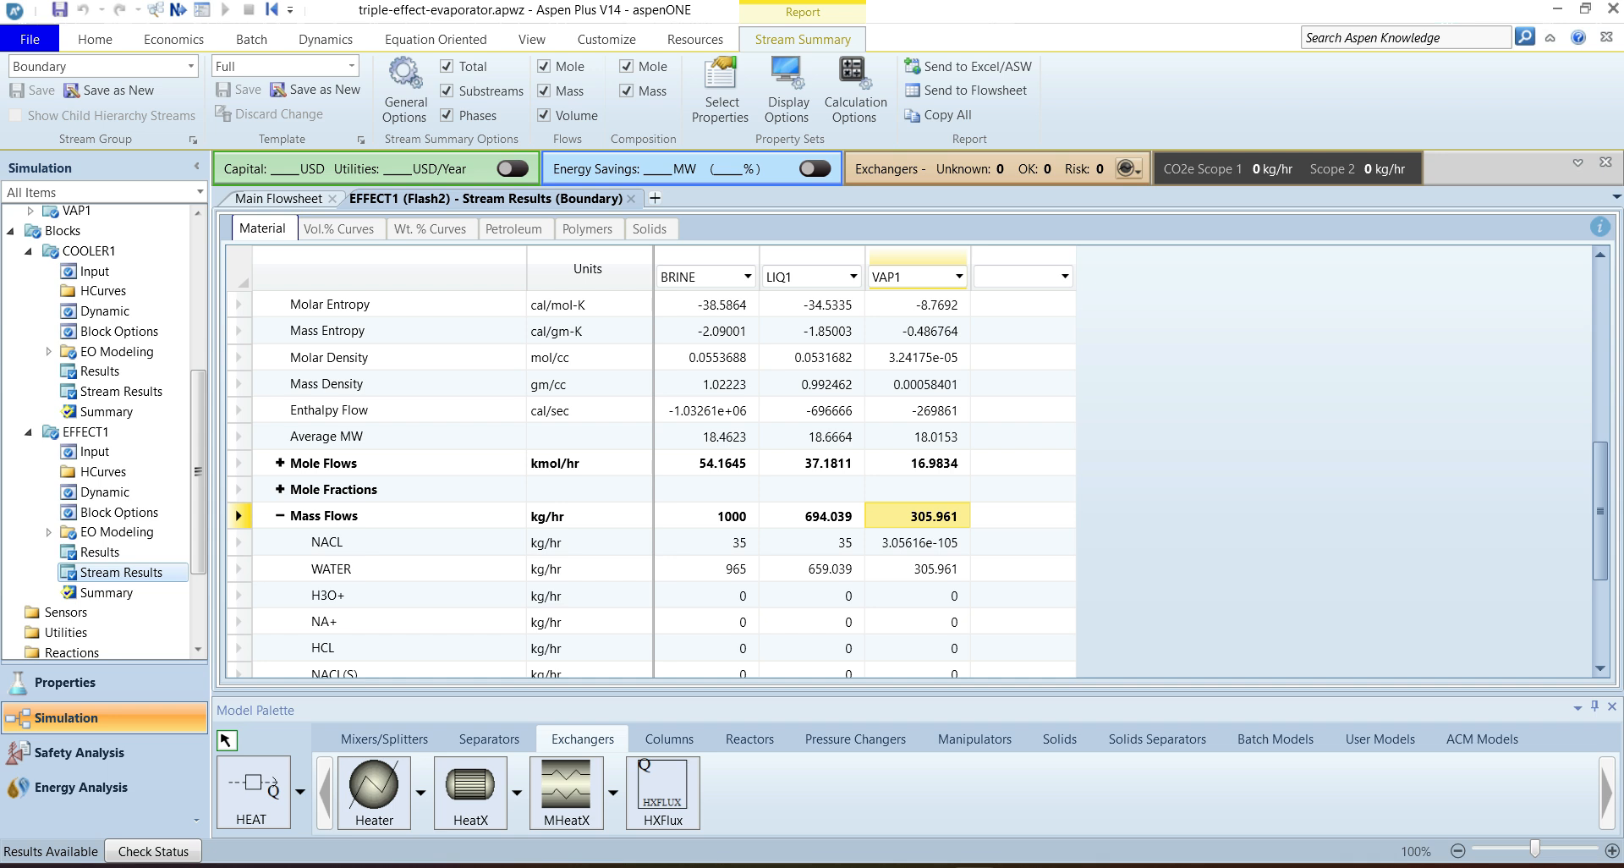
{"action": "scroll", "coordinate": [918, 486], "scroll_direction": "up", "scroll_amount": 4}
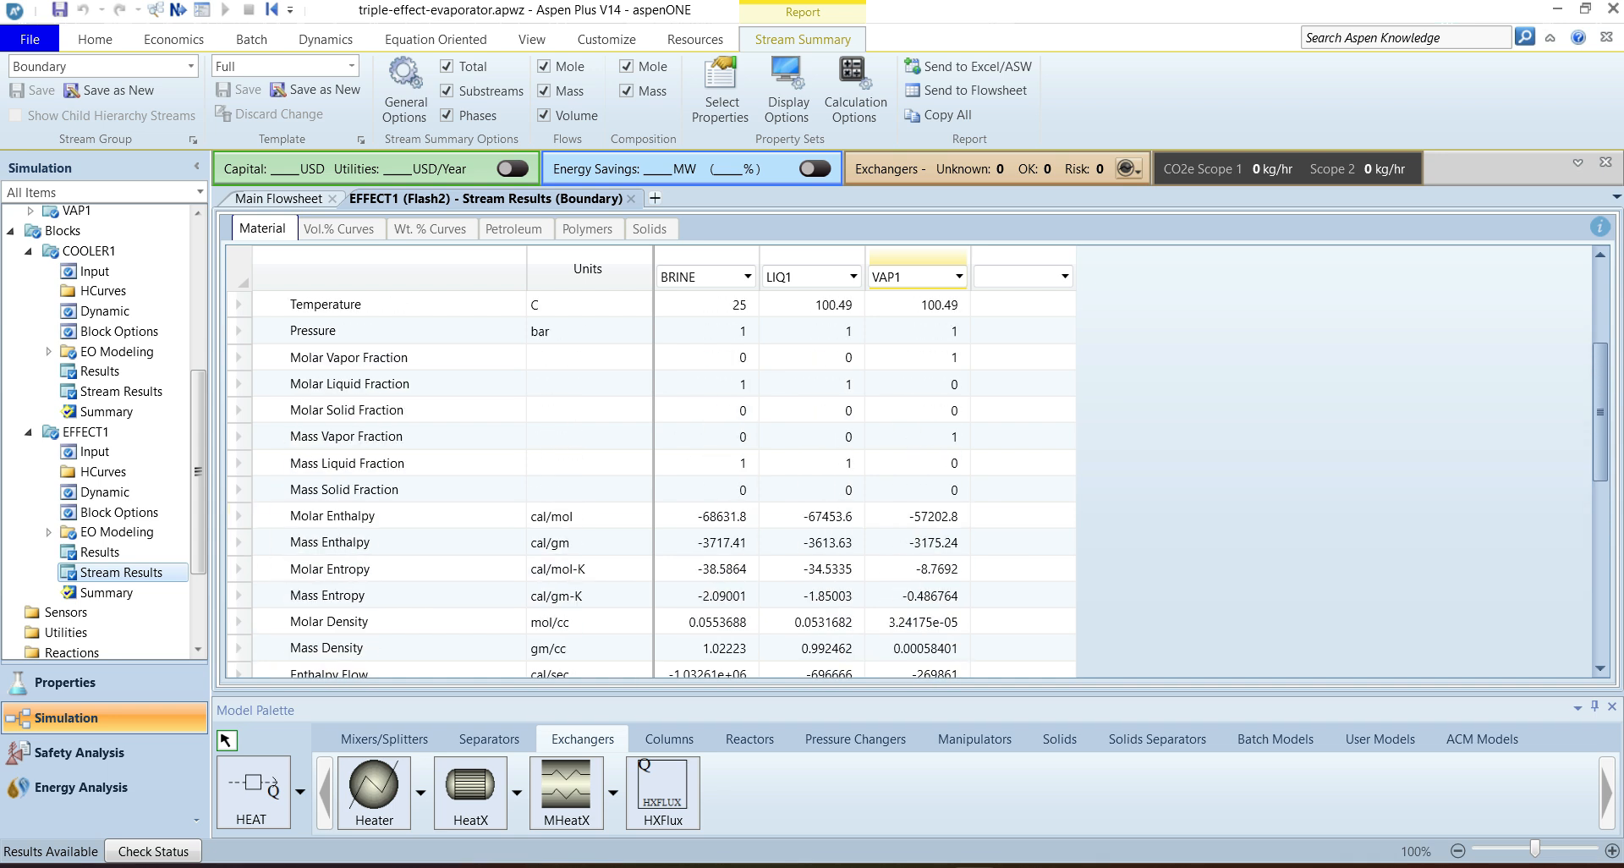
{"action": "left_click", "coordinate": [630, 199]}
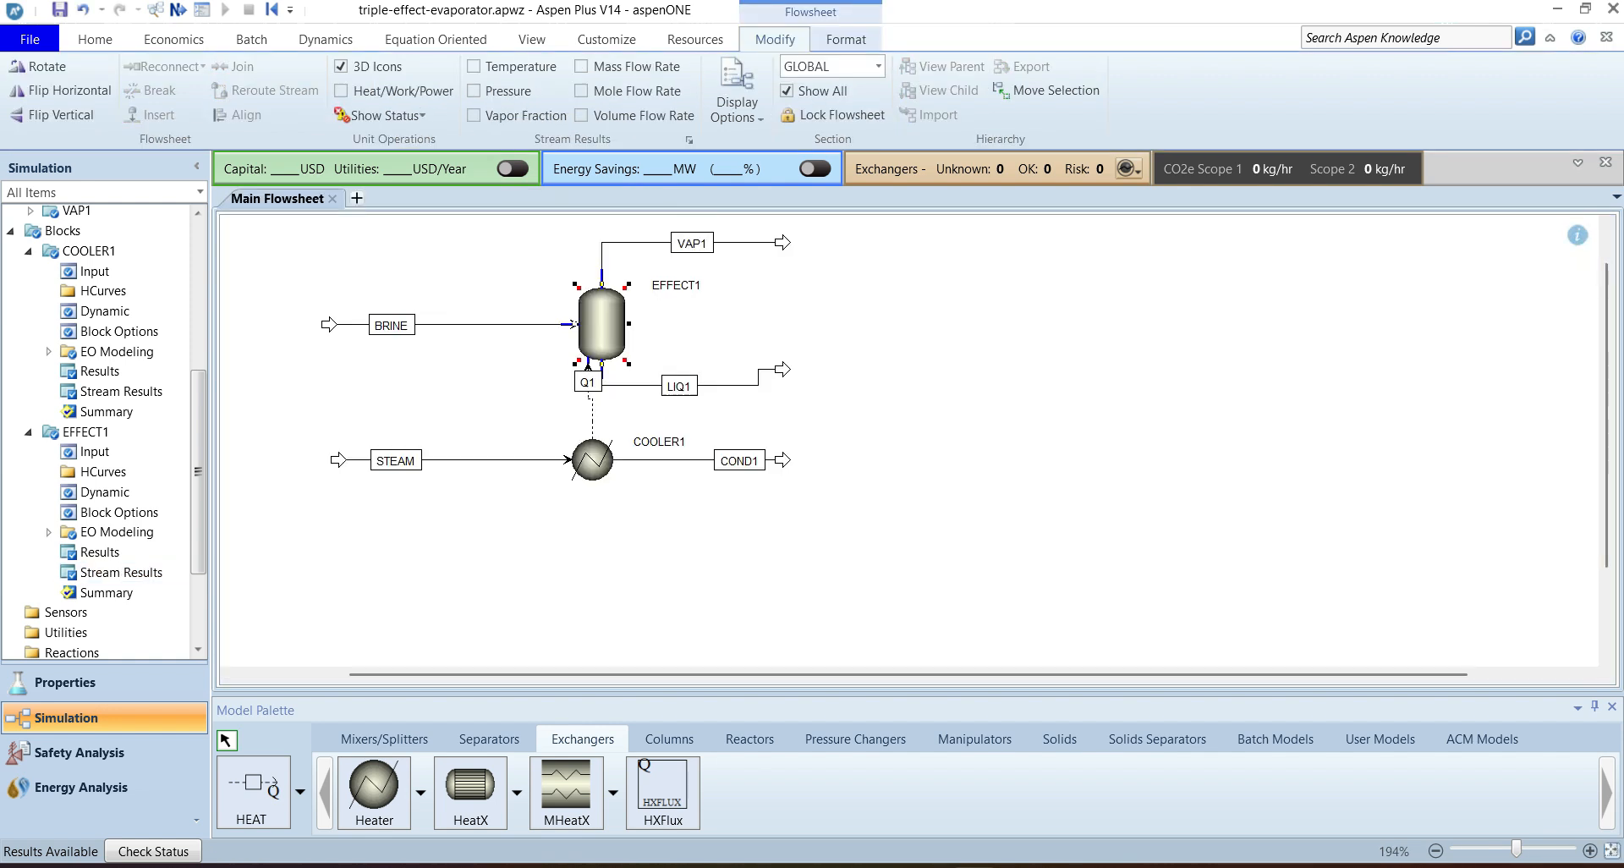
Step: Check COOLER1's results with the heat duty displayed in kW, and close the results form
{"action": "right_click", "coordinate": [593, 462]}
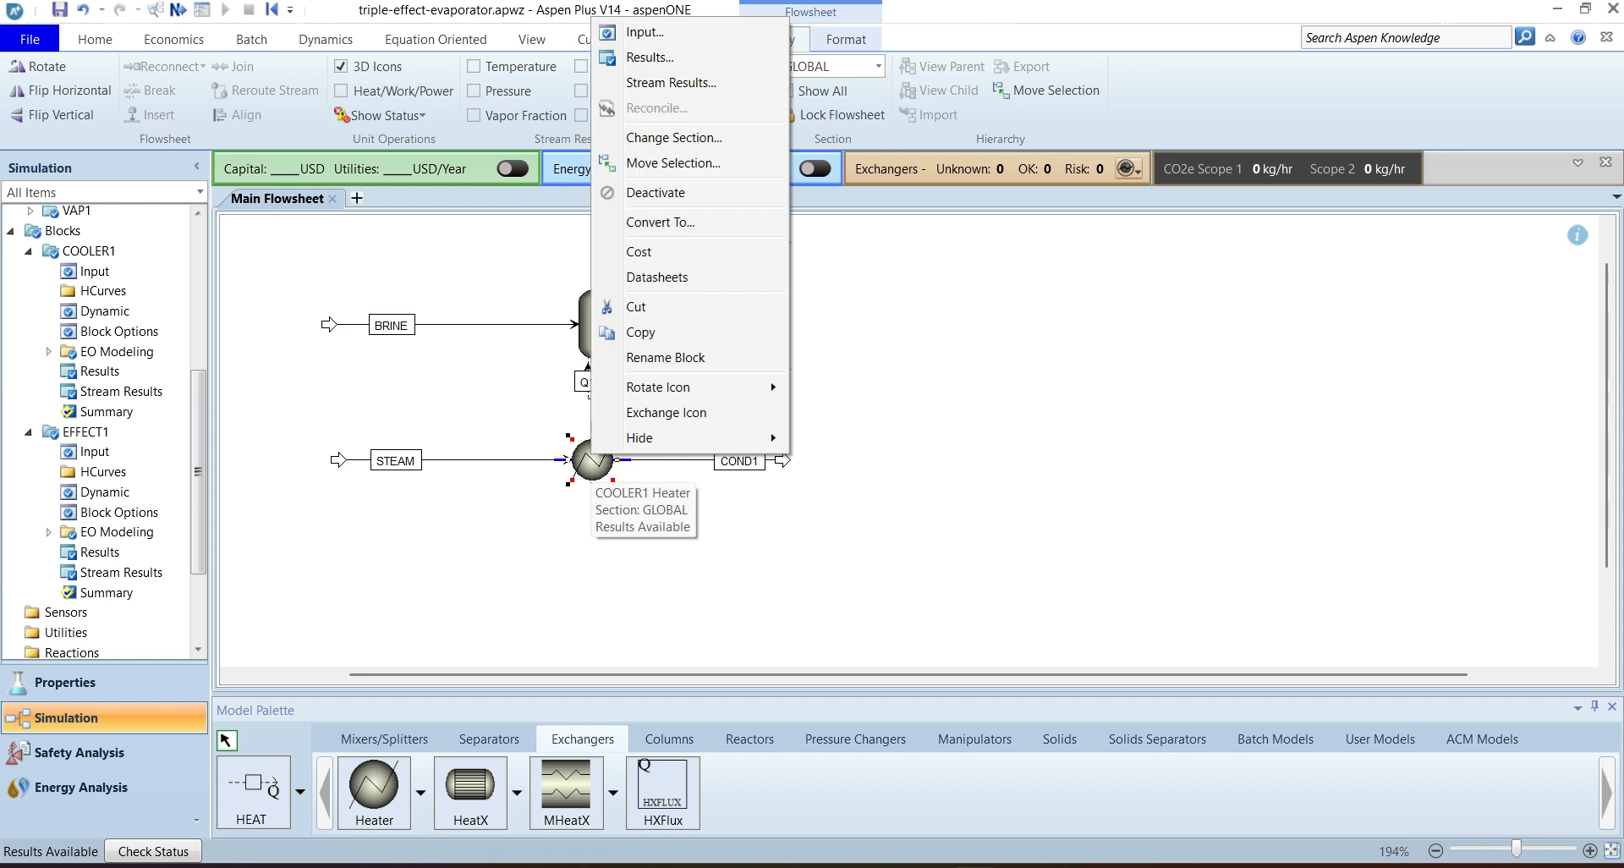
{"action": "key", "text": "Escape"}
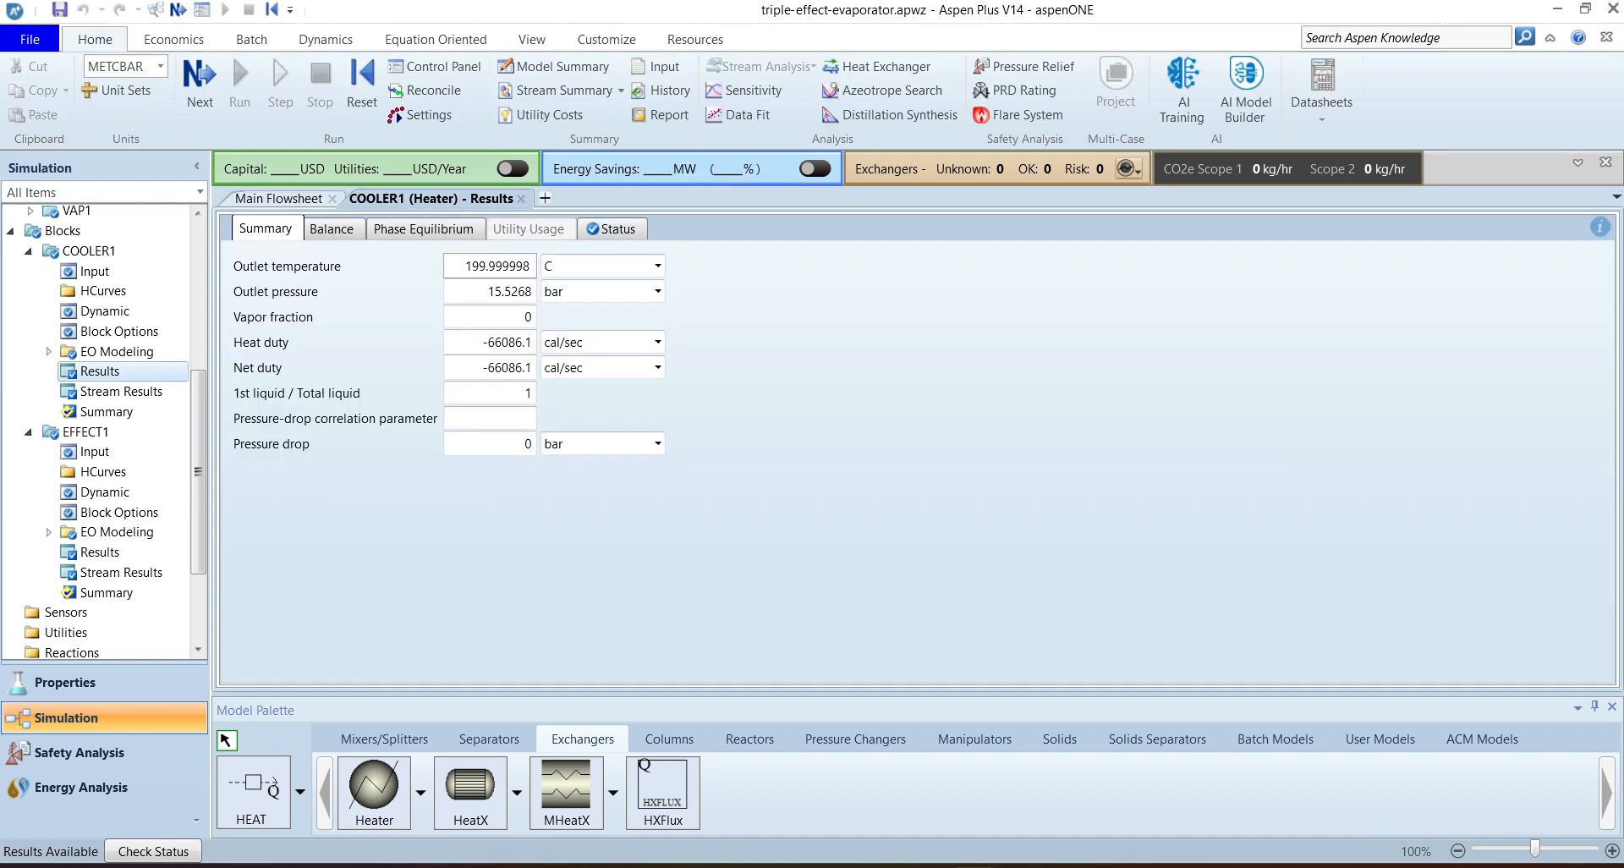
{"action": "left_click", "coordinate": [595, 342]}
{"action": "type", "text": "kW"}
{"action": "key", "text": "Return"}
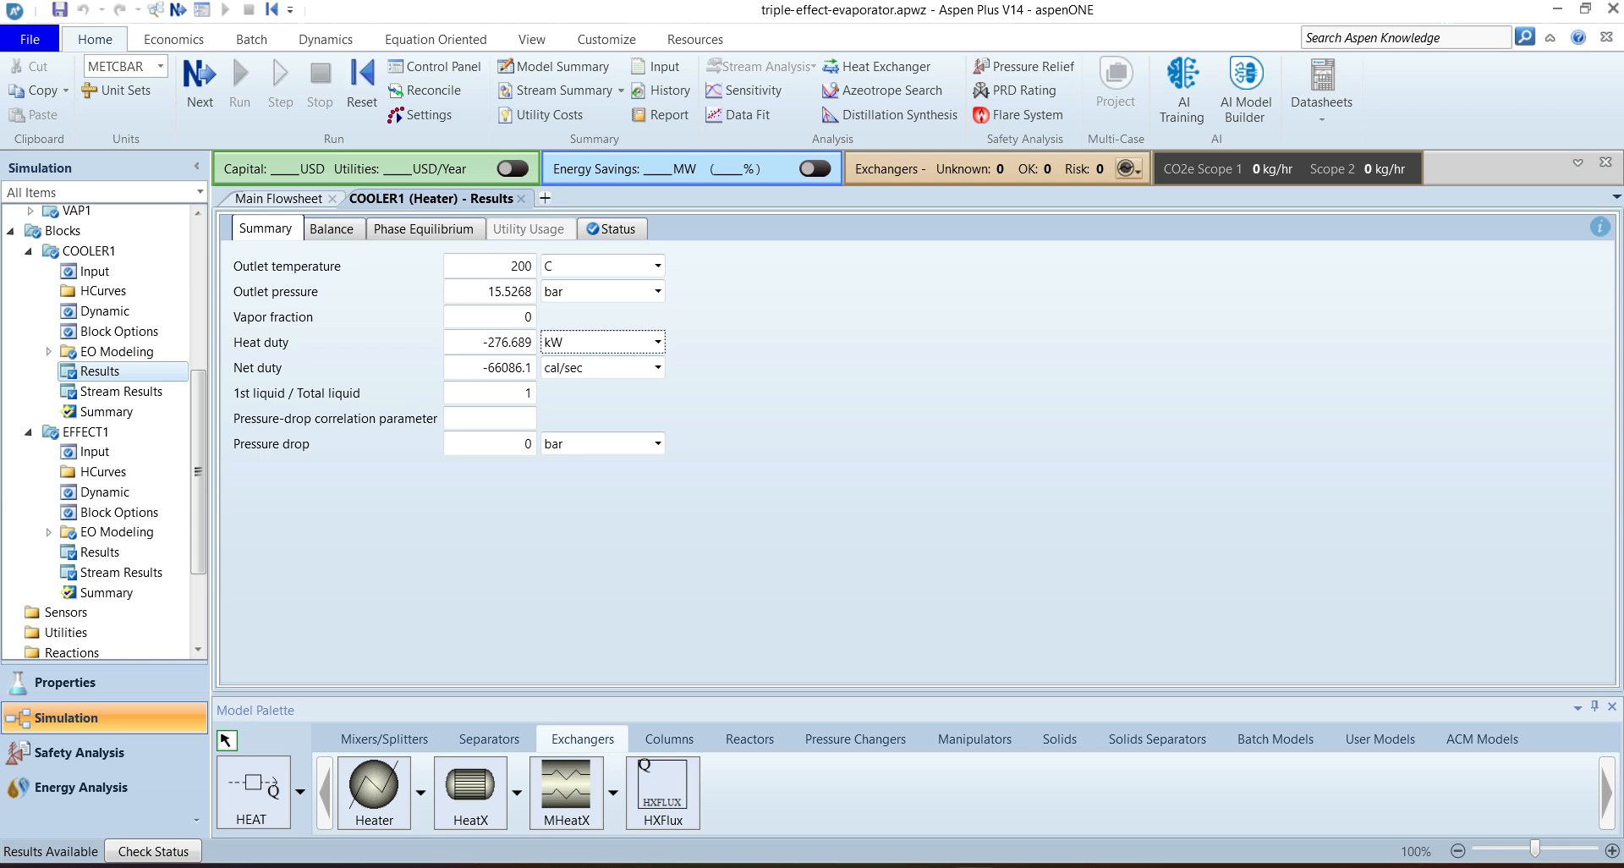
{"action": "left_click", "coordinate": [521, 198]}
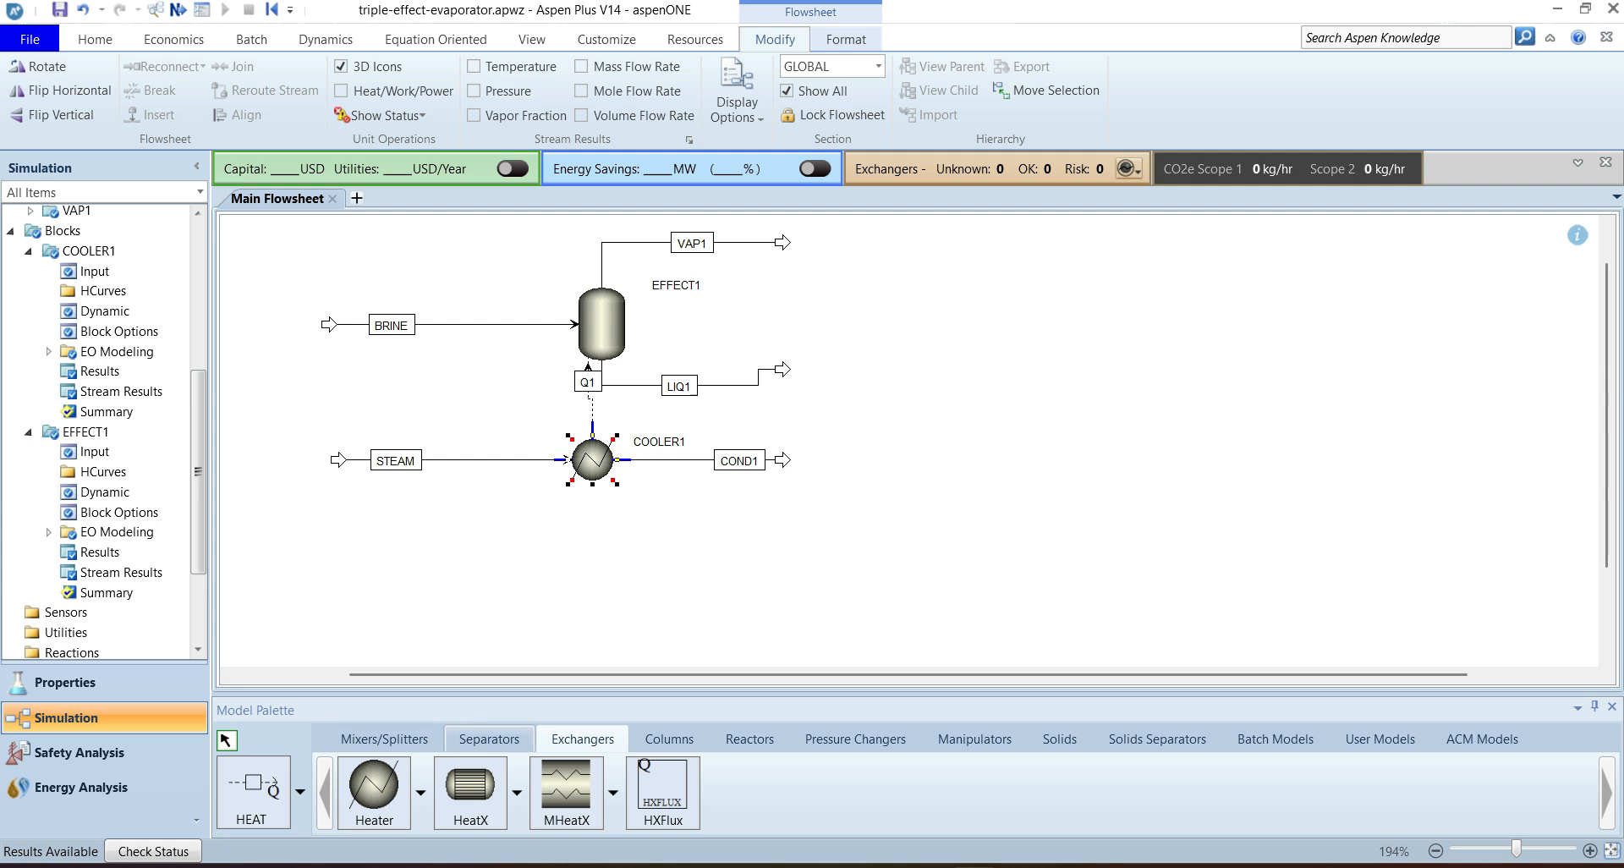
Step: Add a Flash2 separator named EFFECT2 beyond the outlets of EFFECT1
{"action": "left_click", "coordinate": [489, 739]}
{"action": "left_click", "coordinate": [374, 791]}
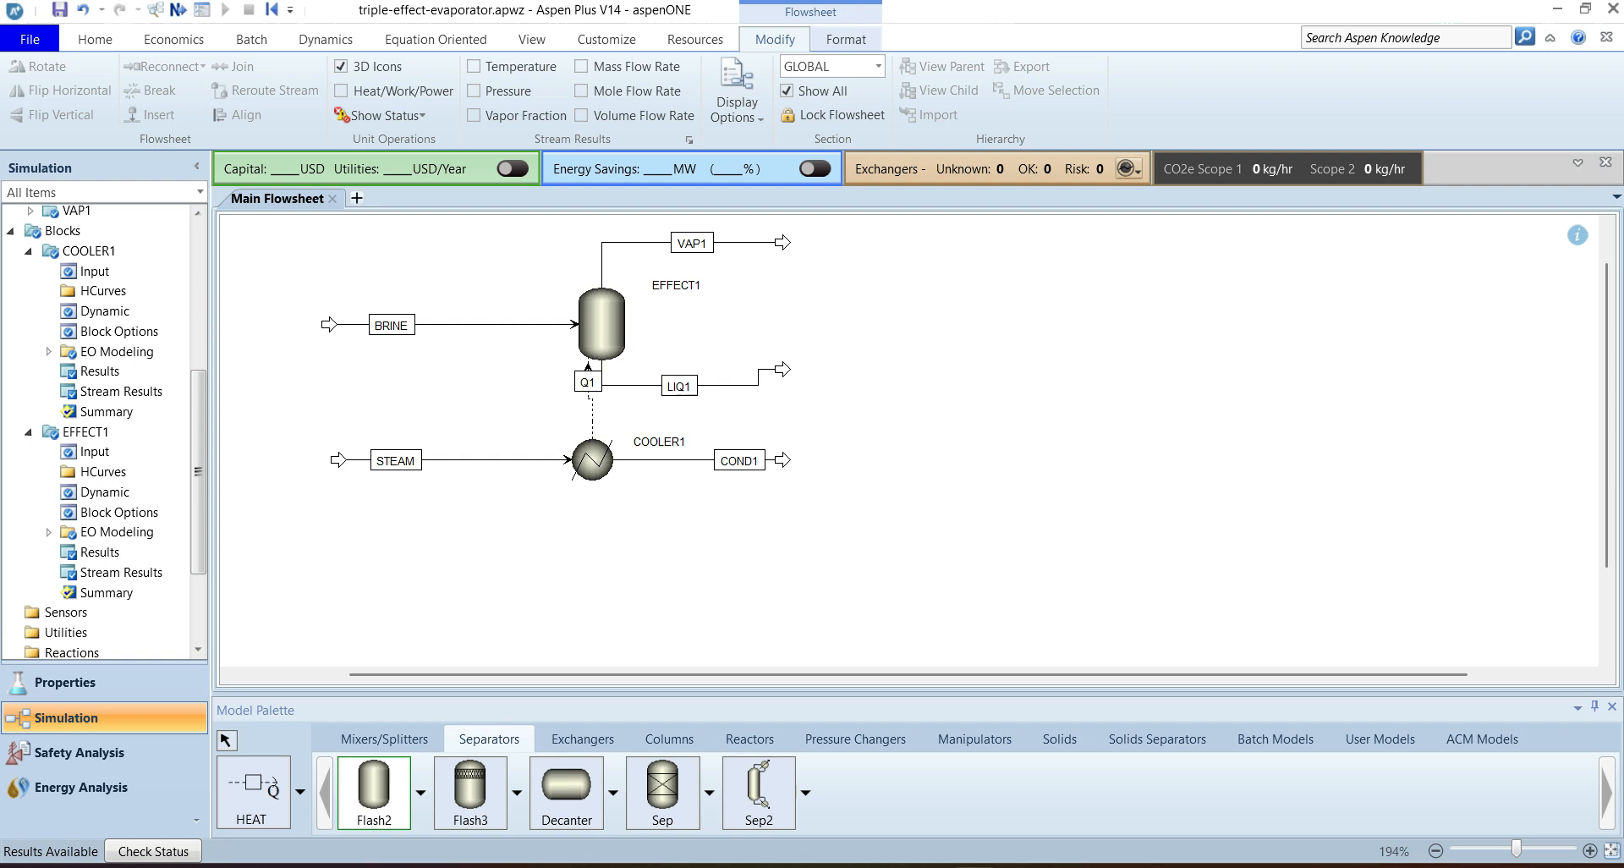
{"action": "left_click", "coordinate": [956, 325]}
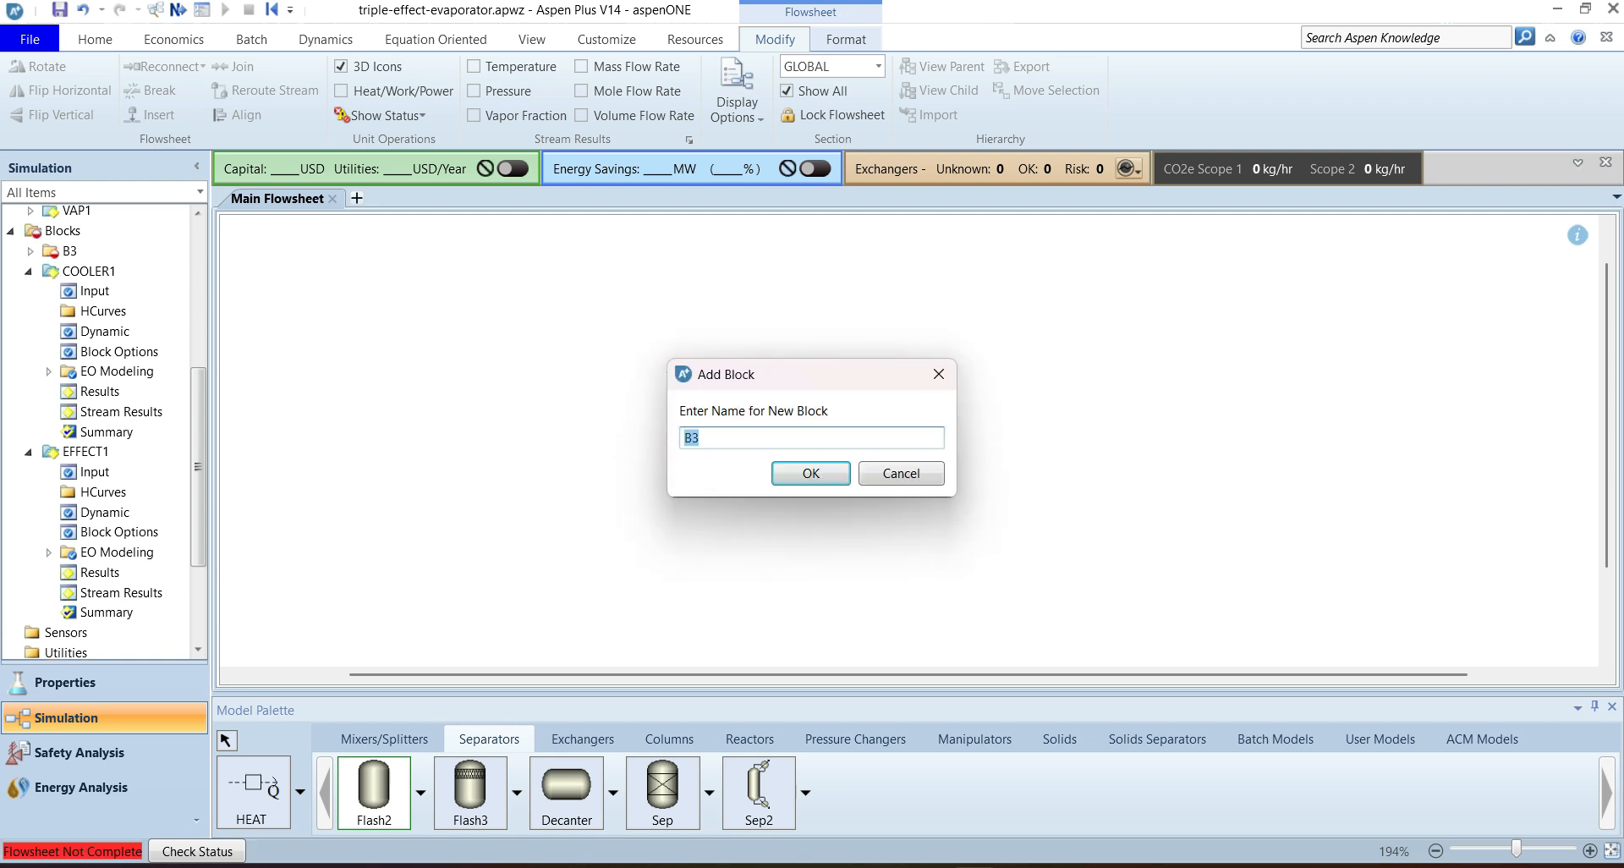
{"action": "type", "text": "EFFECT2"}
{"action": "key", "text": "Return"}
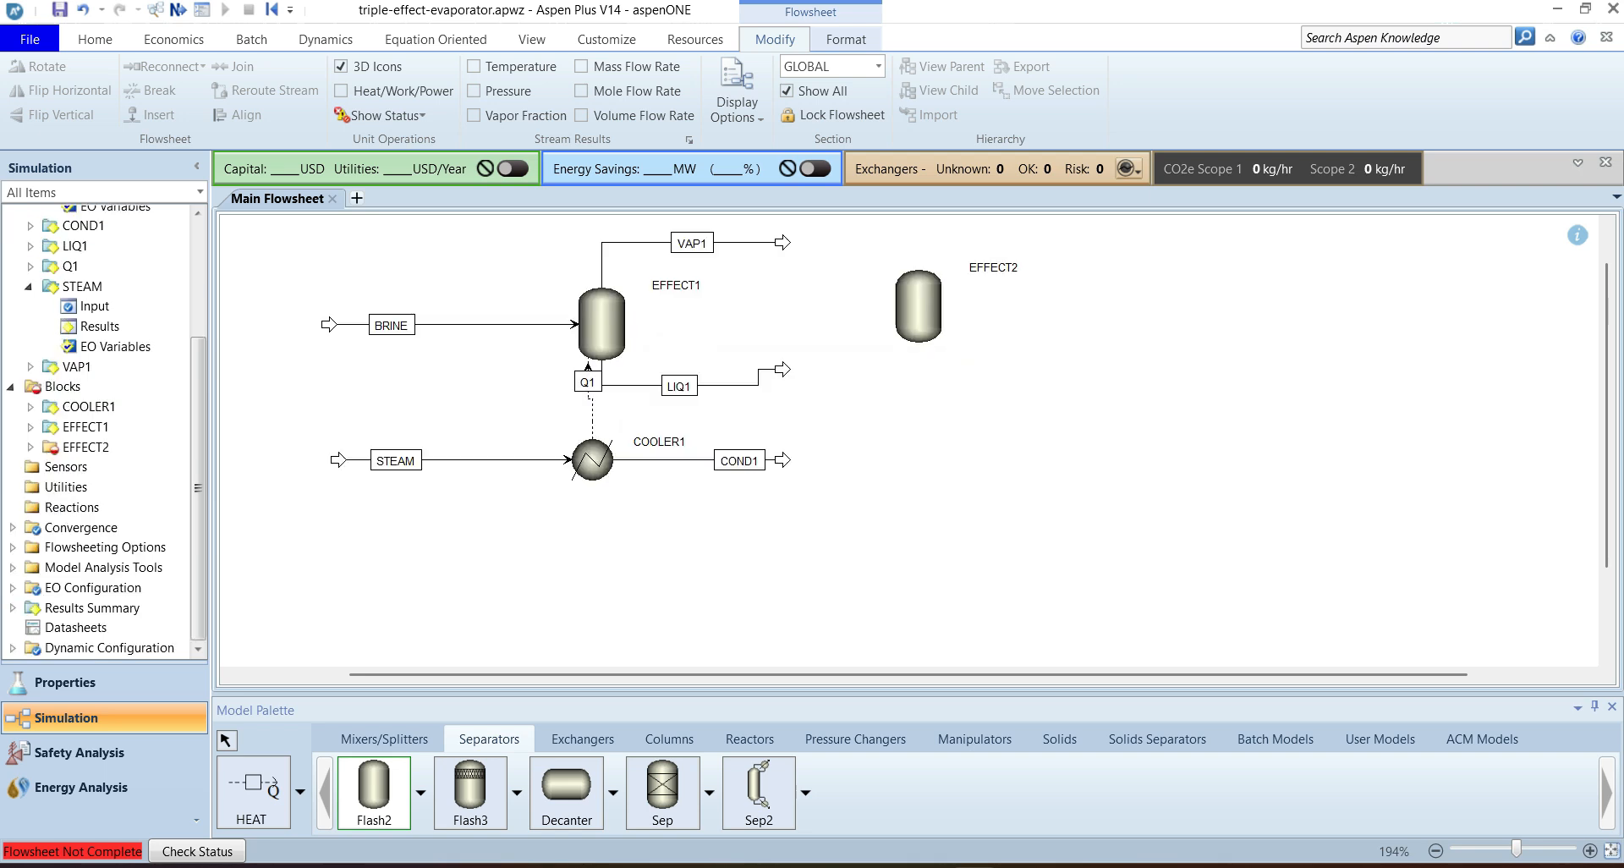
Step: Add a Heater block named COOLER2 below EFFECT2 and leave block insertion
{"action": "left_click", "coordinate": [582, 739]}
{"action": "left_click", "coordinate": [374, 787]}
{"action": "left_click", "coordinate": [916, 459]}
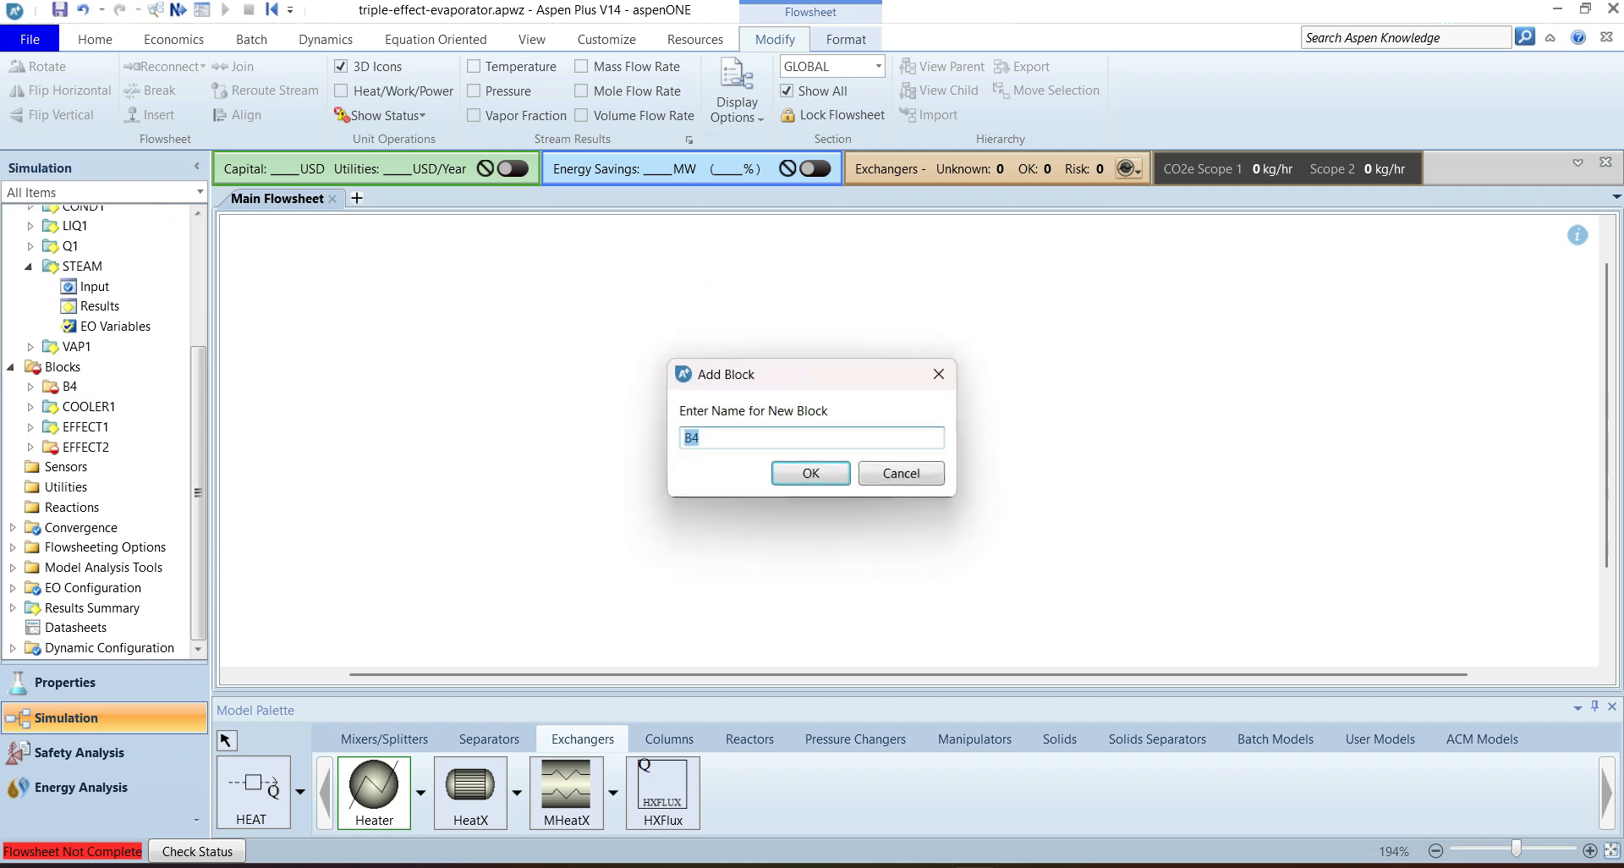
{"action": "type", "text": "COOLER2"}
{"action": "key", "text": "Return"}
{"action": "key", "text": "Escape"}
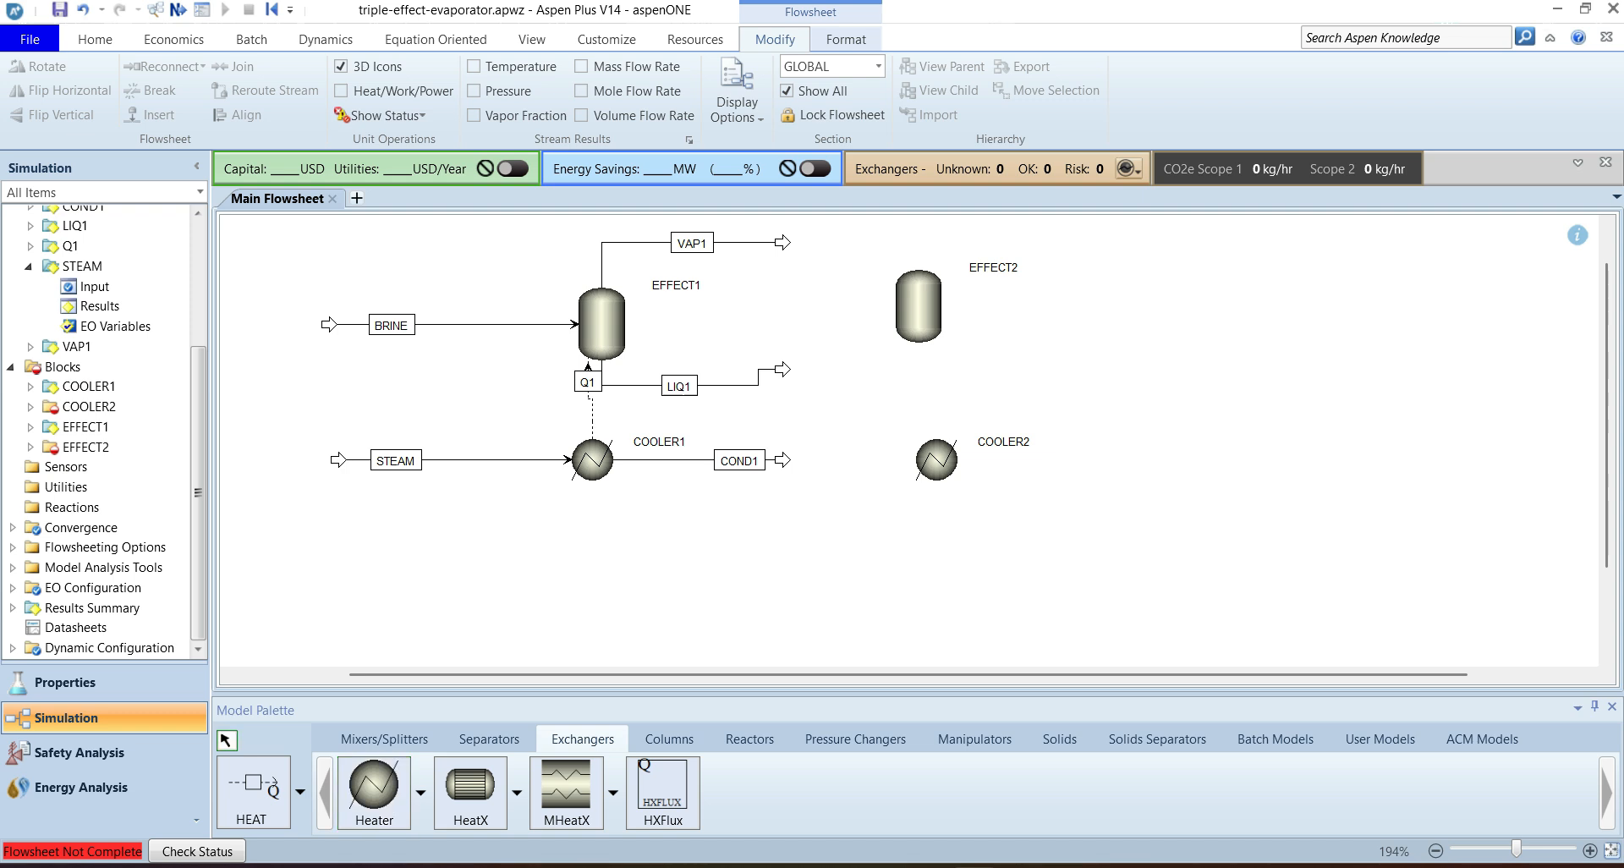
Step: Connect VAP1 to the COOLER2 inlet, routed clear of EFFECT2, and connect LIQ1 to the EFFECT2 feed inlet
{"action": "left_click_drag", "start_coordinate": [782, 242], "coordinate": [911, 459]}
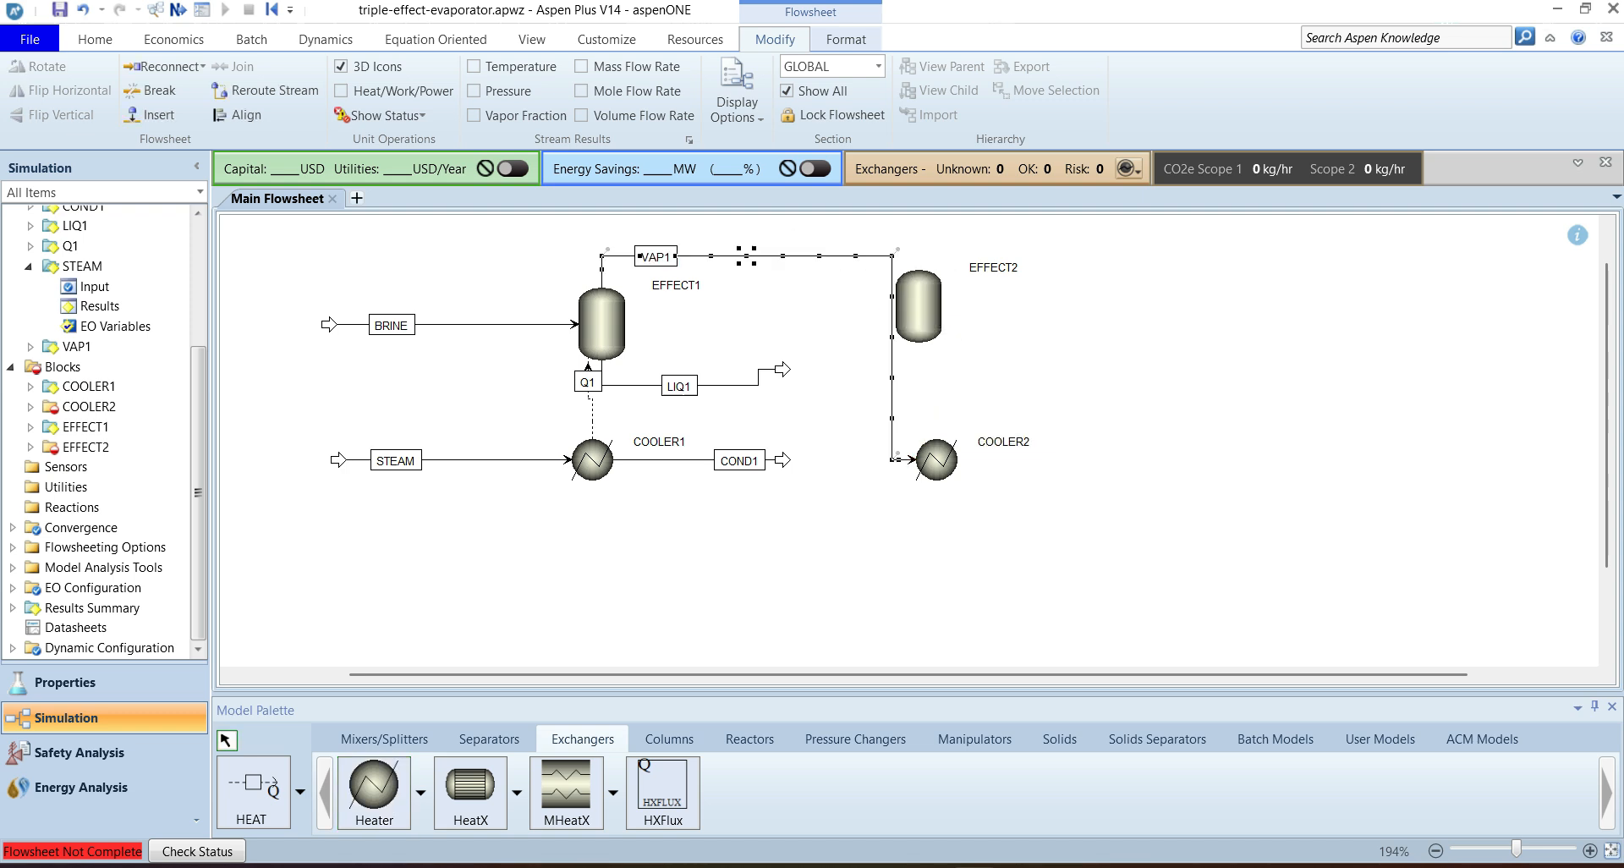
{"action": "left_click_drag", "start_coordinate": [892, 396], "coordinate": [846, 396]}
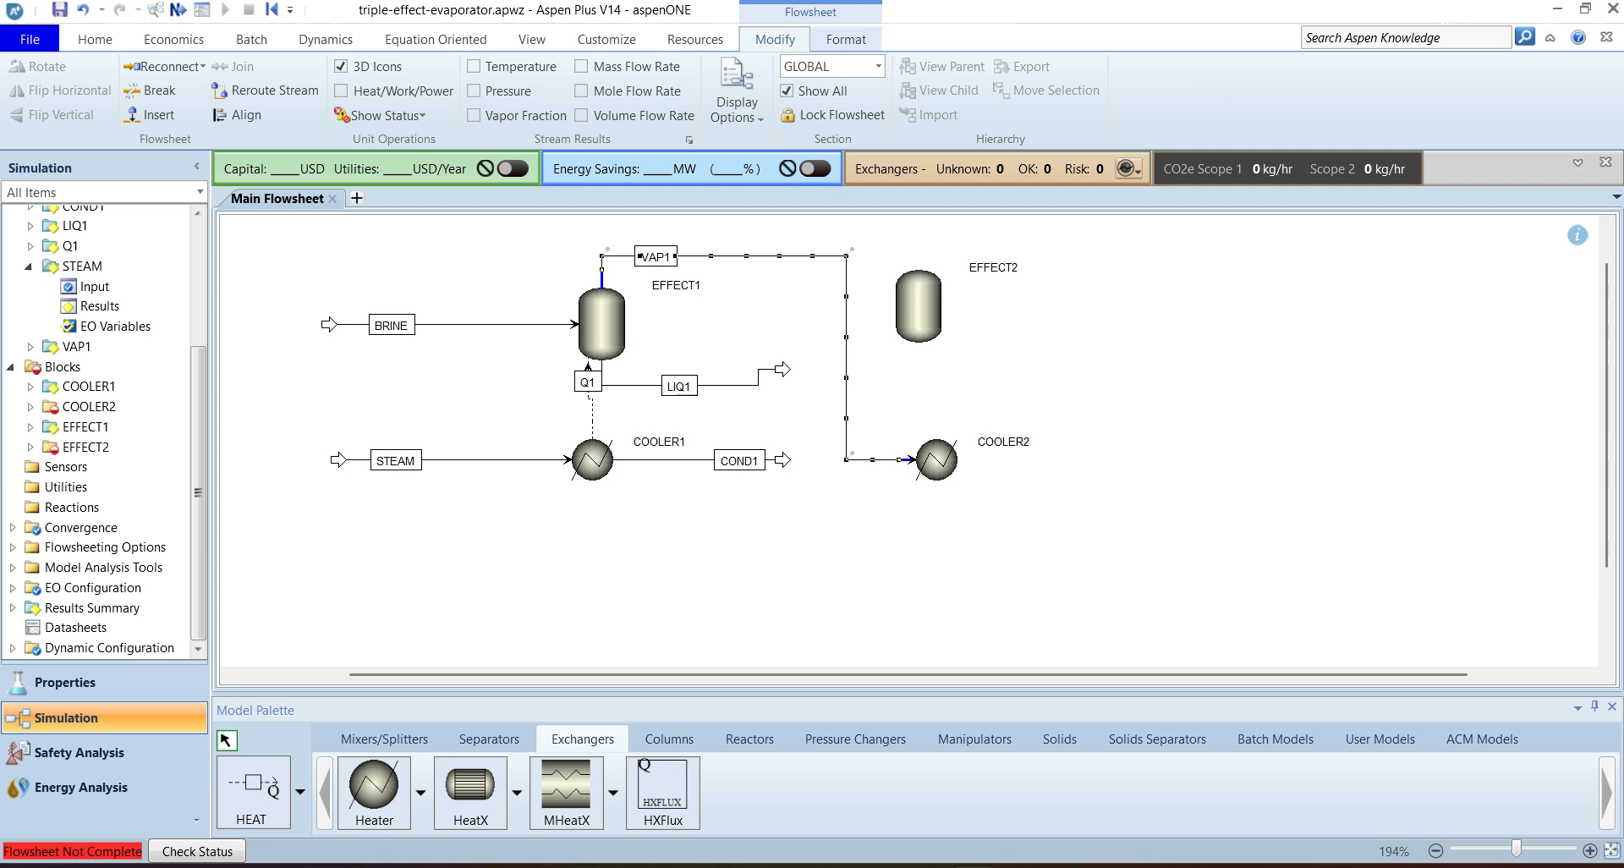
{"action": "double_click", "coordinate": [782, 369]}
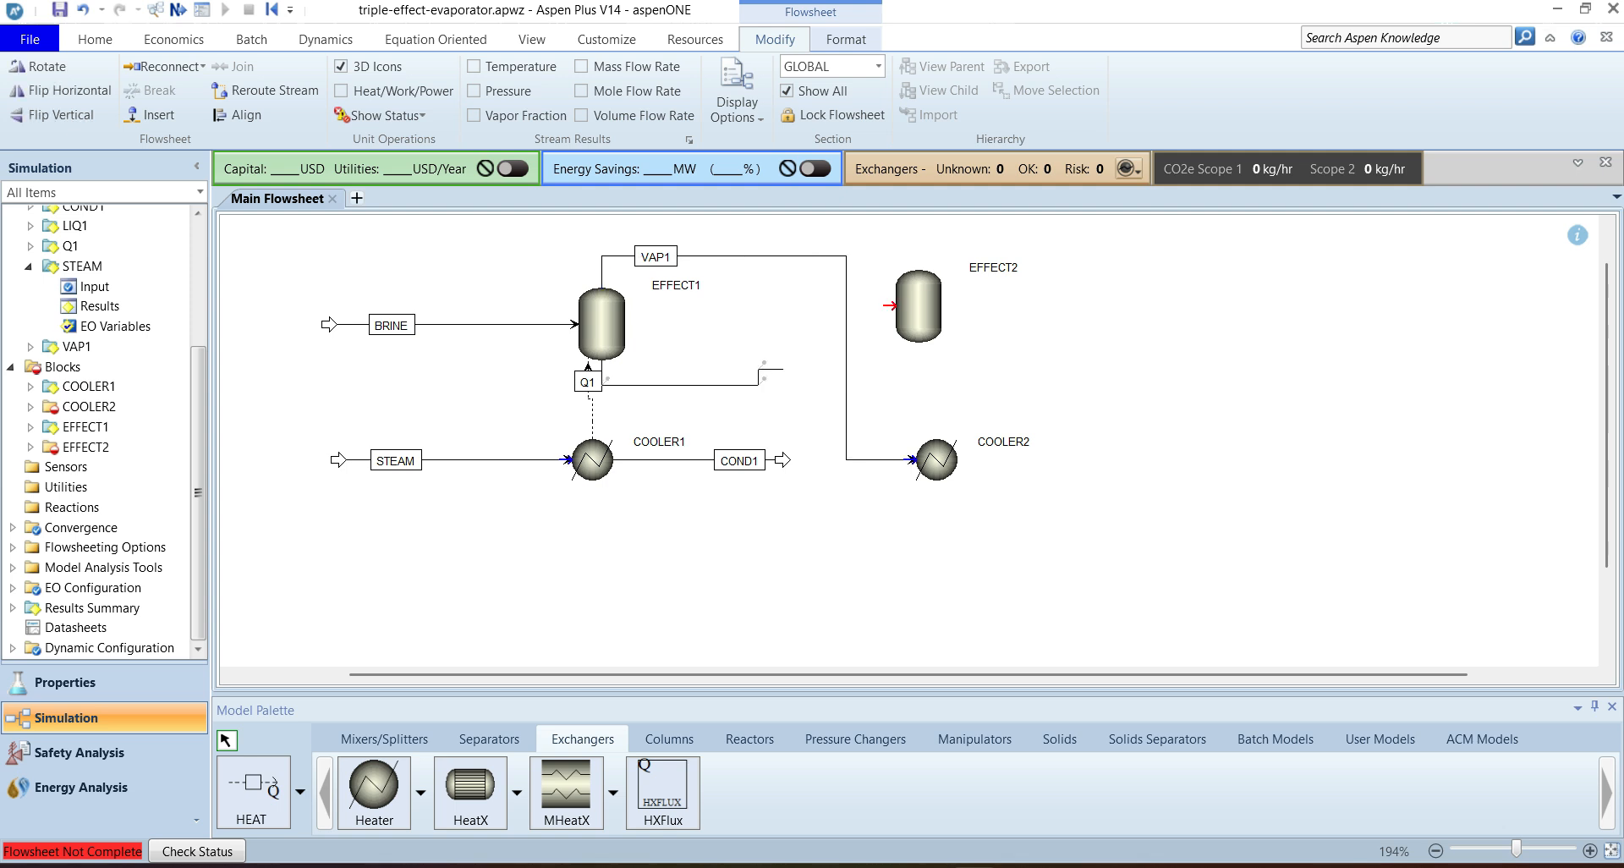
{"action": "left_click", "coordinate": [889, 305]}
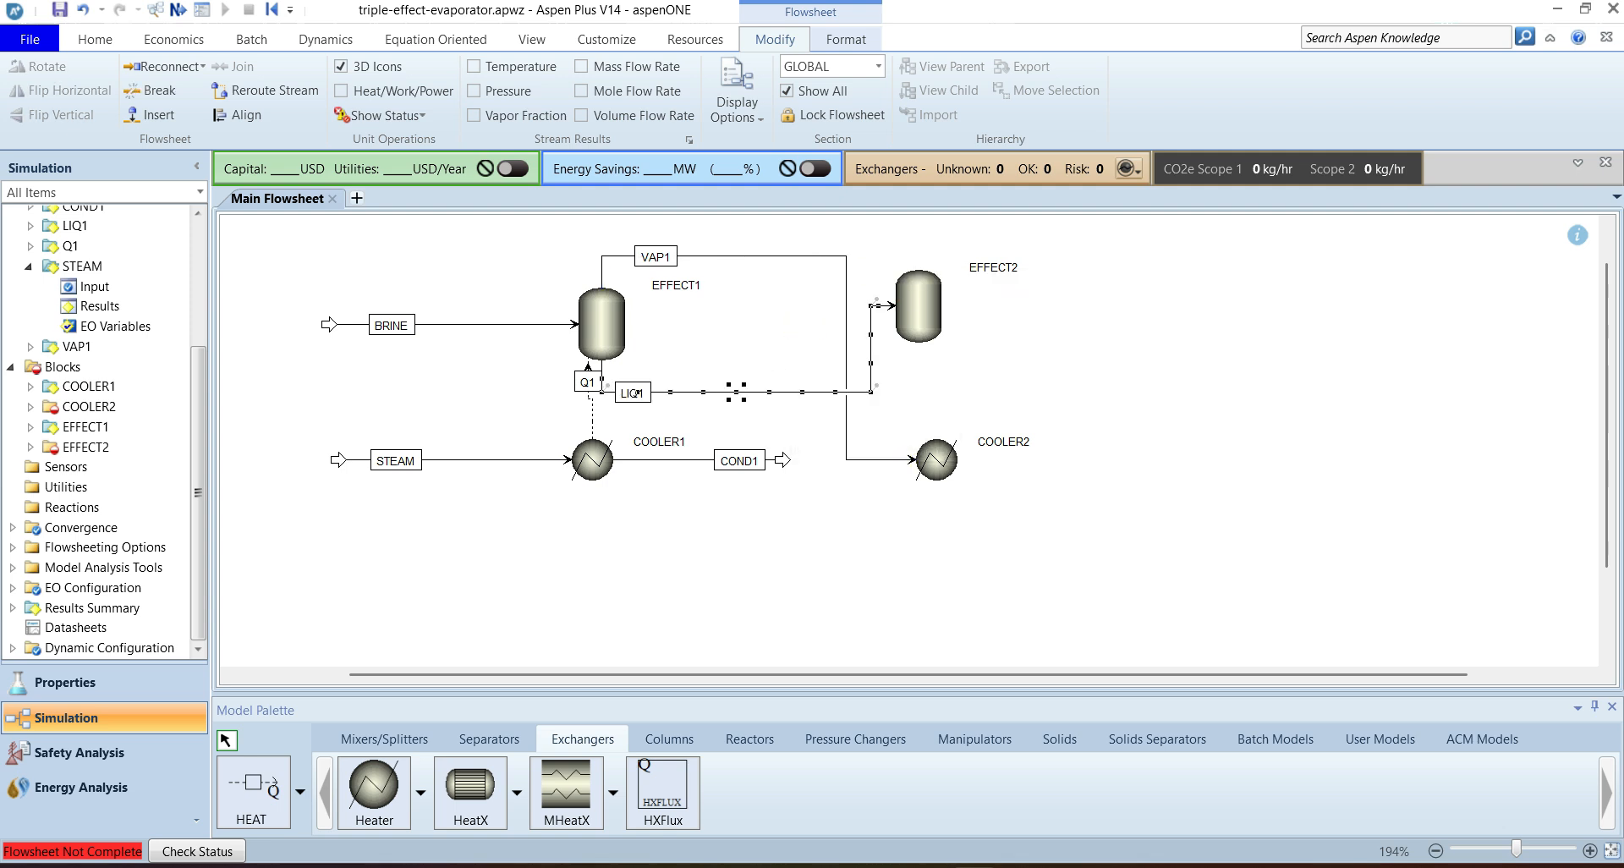
{"action": "left_click", "coordinate": [756, 336]}
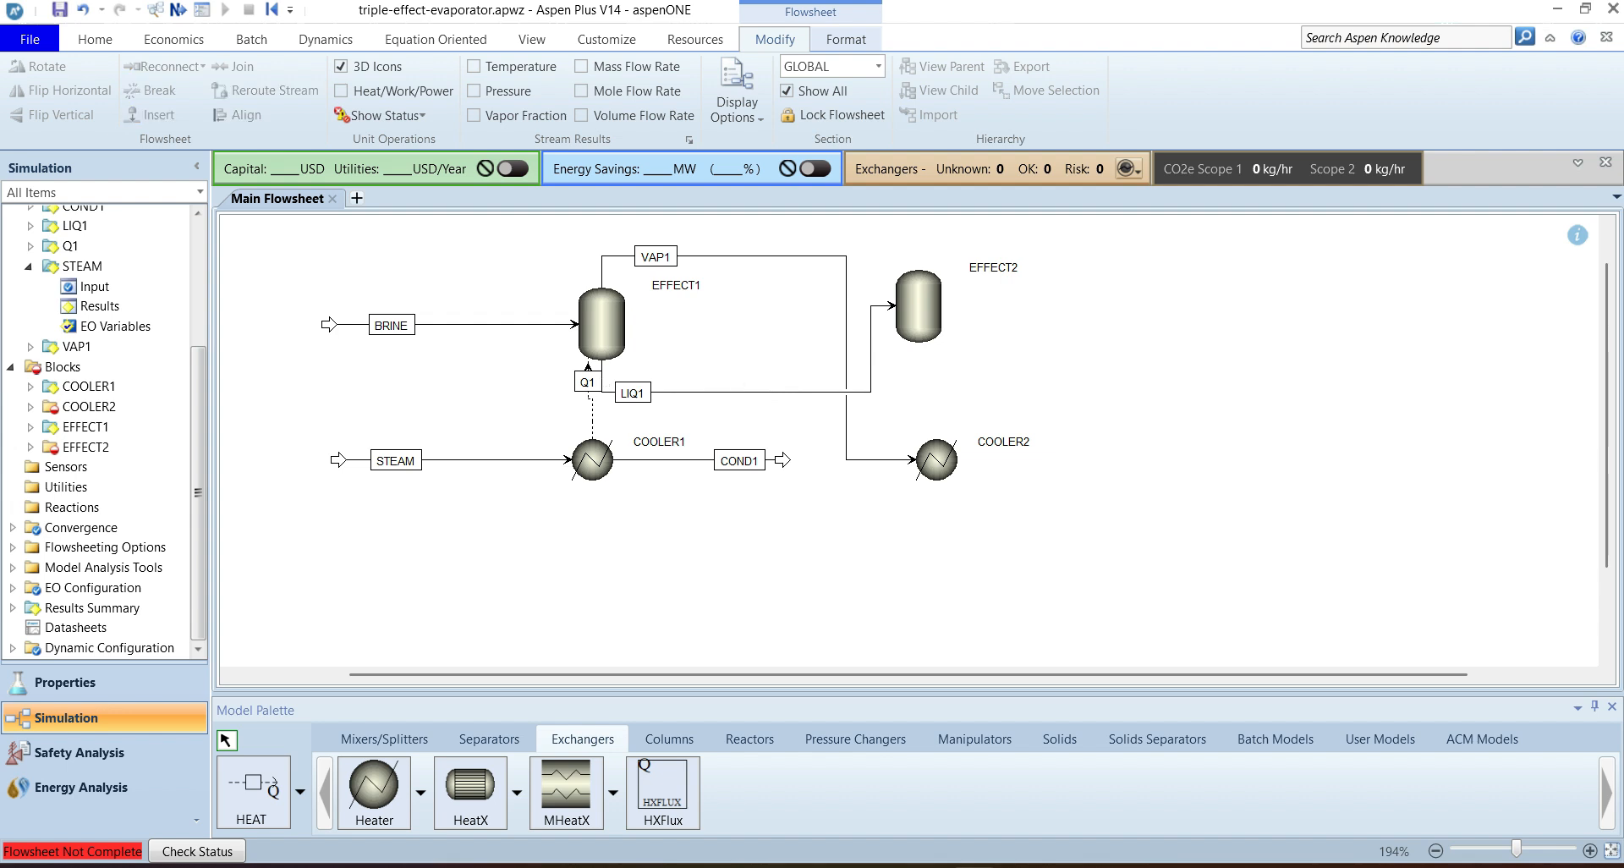
Step: Draw material product streams VAP2 from the vapor outlet and LIQ2 from the liquid outlet of EFFECT2
{"action": "left_click", "coordinate": [301, 791]}
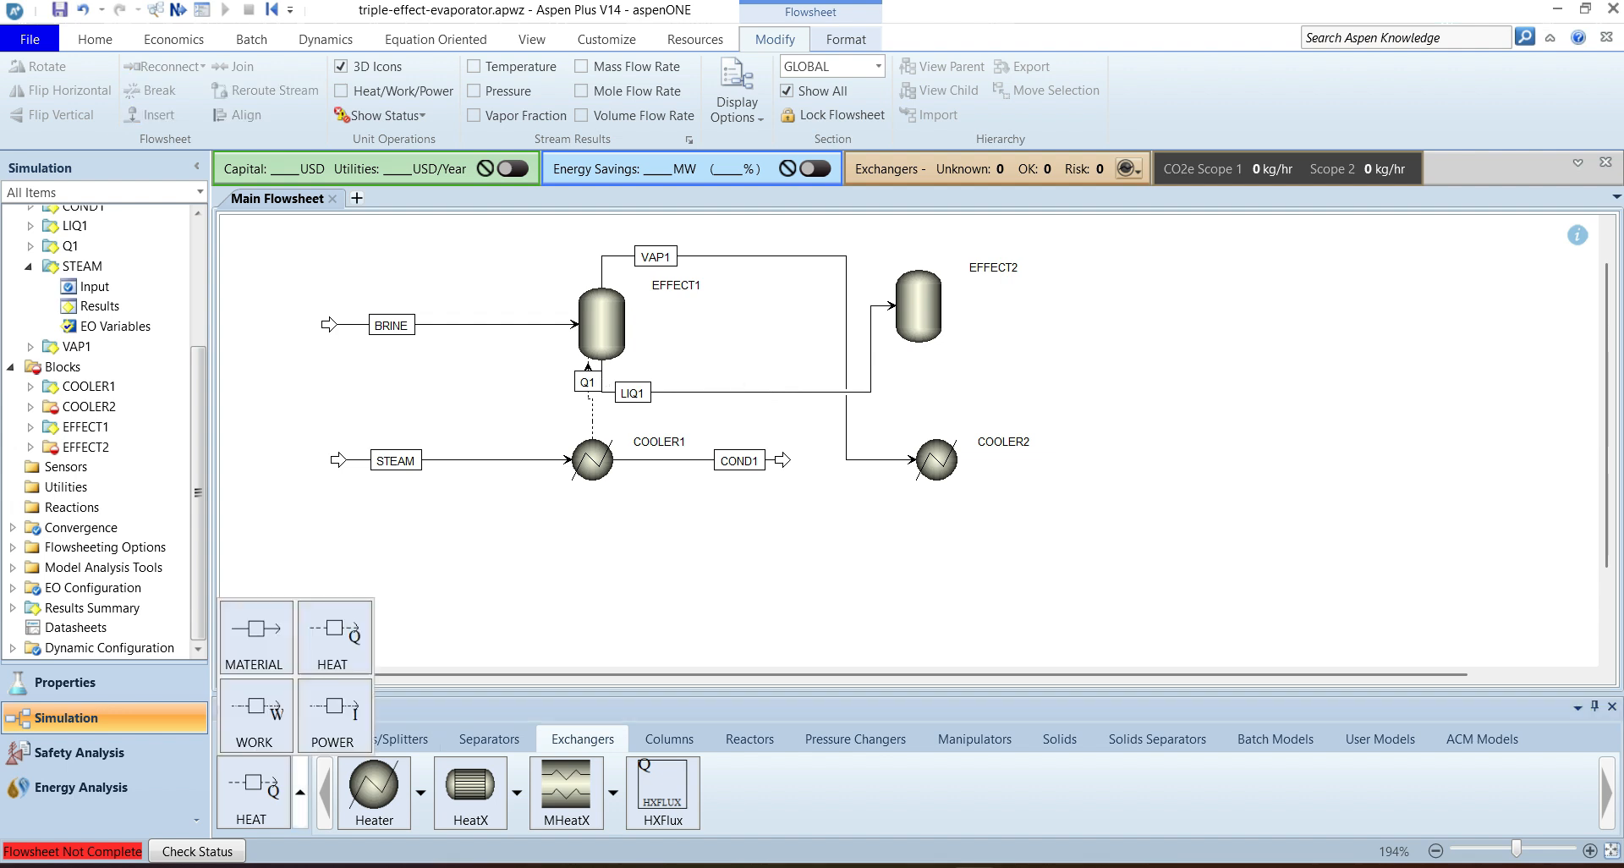
{"action": "left_click", "coordinate": [254, 647]}
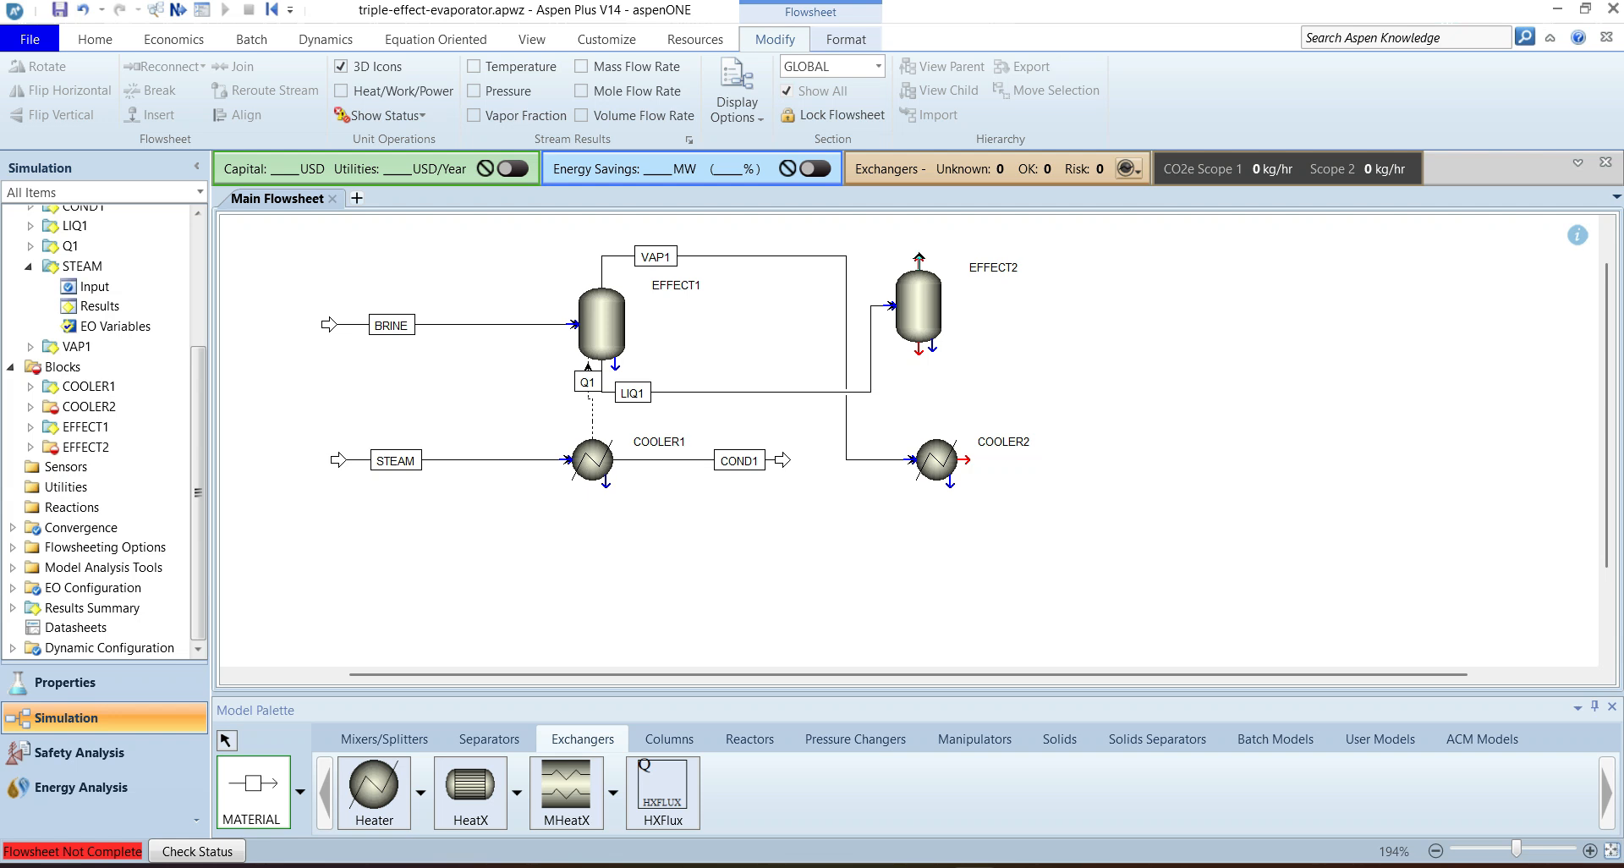
{"action": "left_click", "coordinate": [918, 261]}
{"action": "left_click", "coordinate": [1082, 253]}
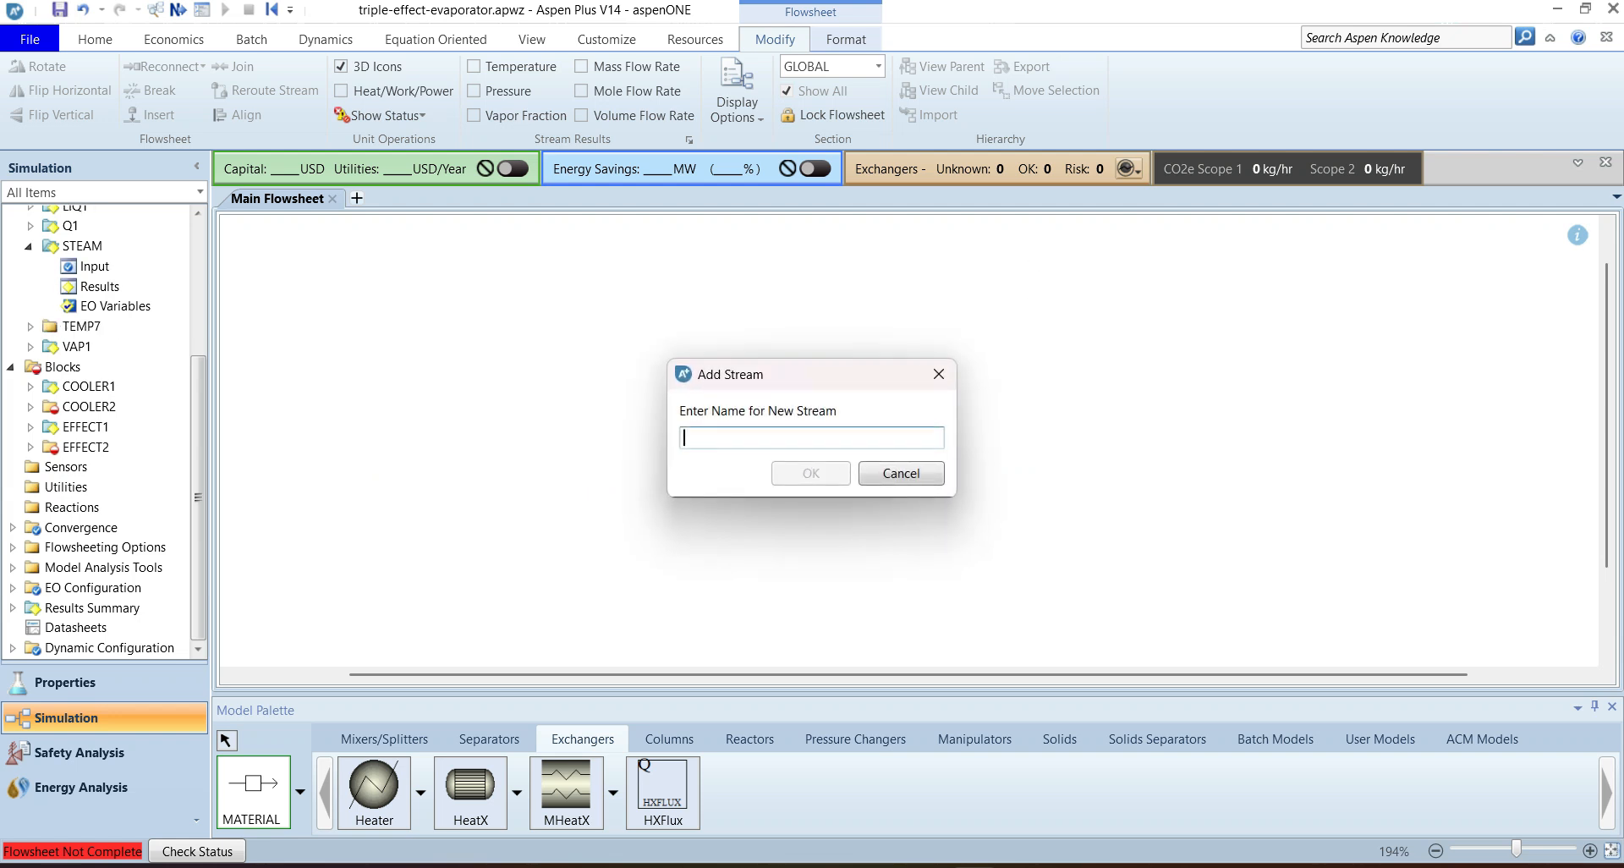
{"action": "type", "text": "VAP2"}
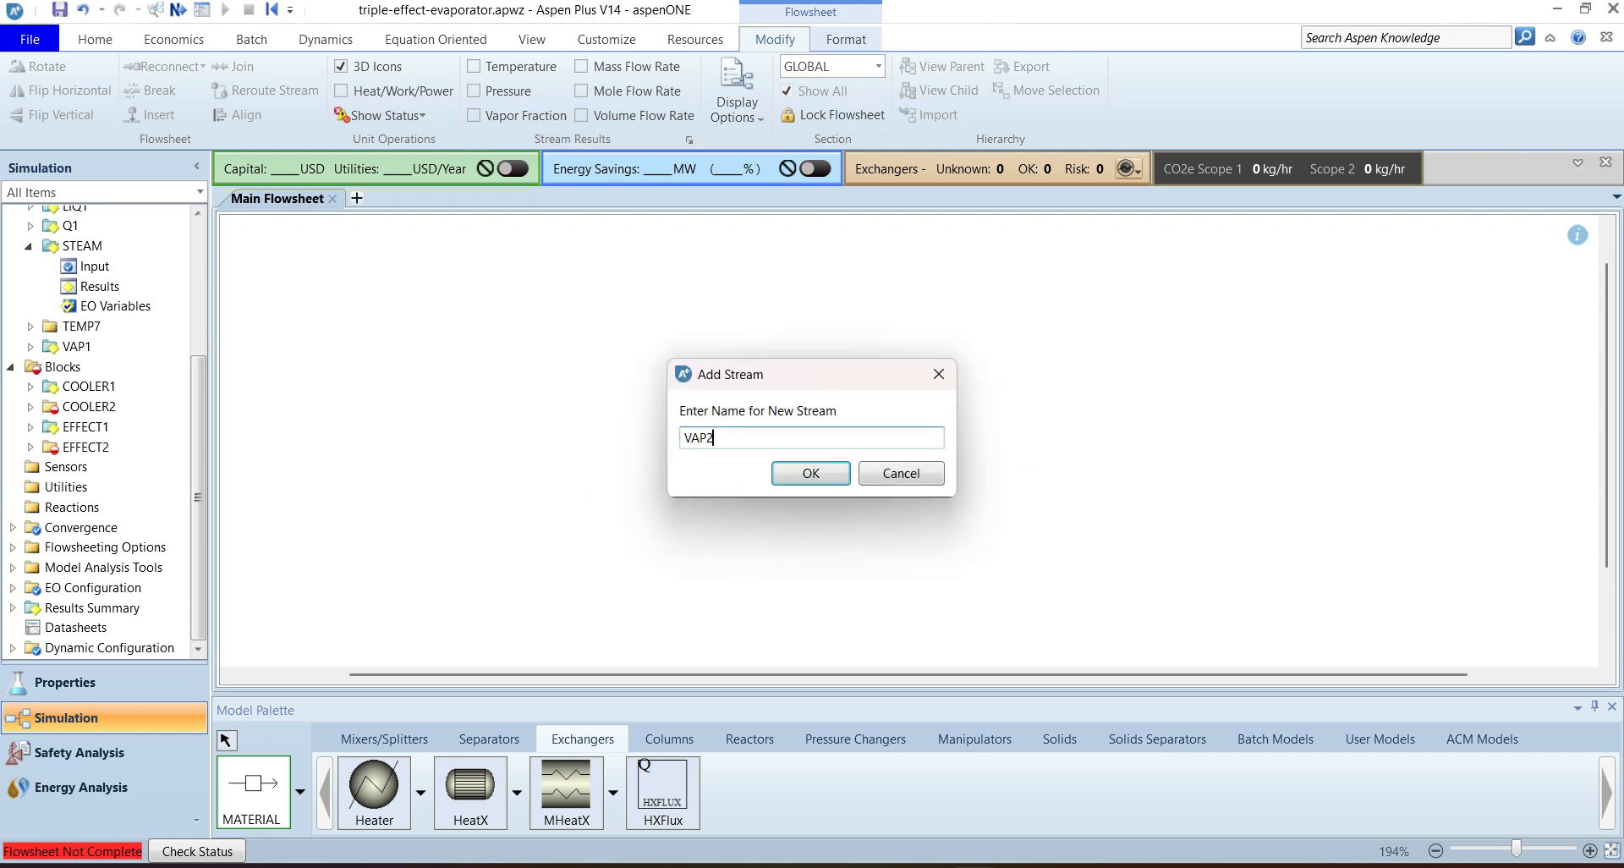
{"action": "key", "text": "Return"}
{"action": "left_click", "coordinate": [919, 350]}
{"action": "left_click", "coordinate": [1084, 369]}
{"action": "type", "text": "LIQ2"}
{"action": "key", "text": "Return"}
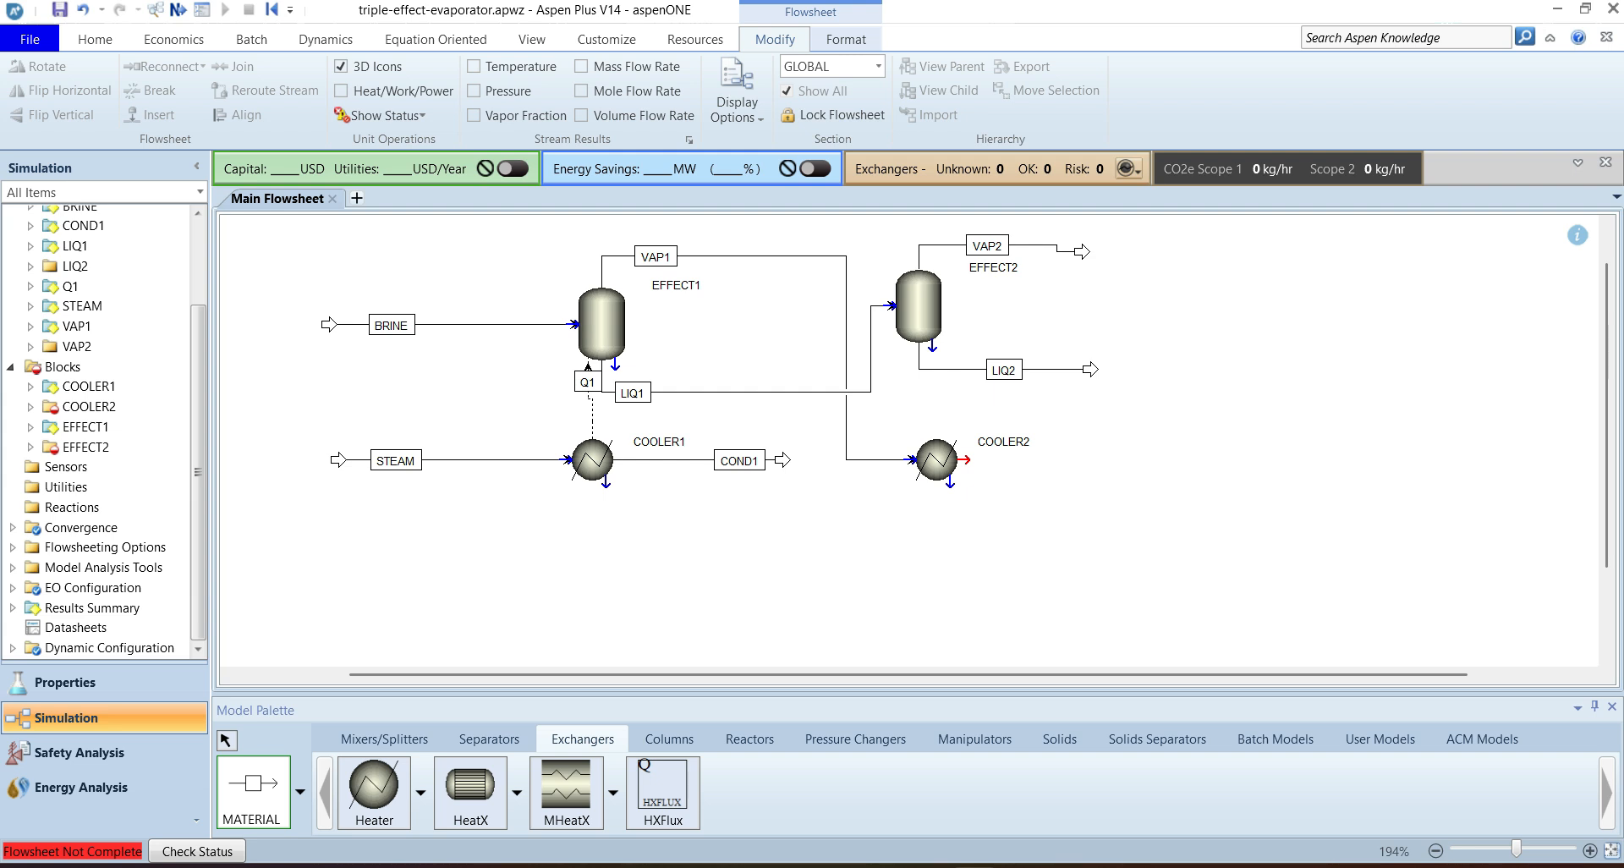
Step: Draw a material product stream named COND2 from the COOLER2 outlet and leave stream insertion
{"action": "left_click", "coordinate": [964, 459]}
{"action": "left_click", "coordinate": [1063, 463]}
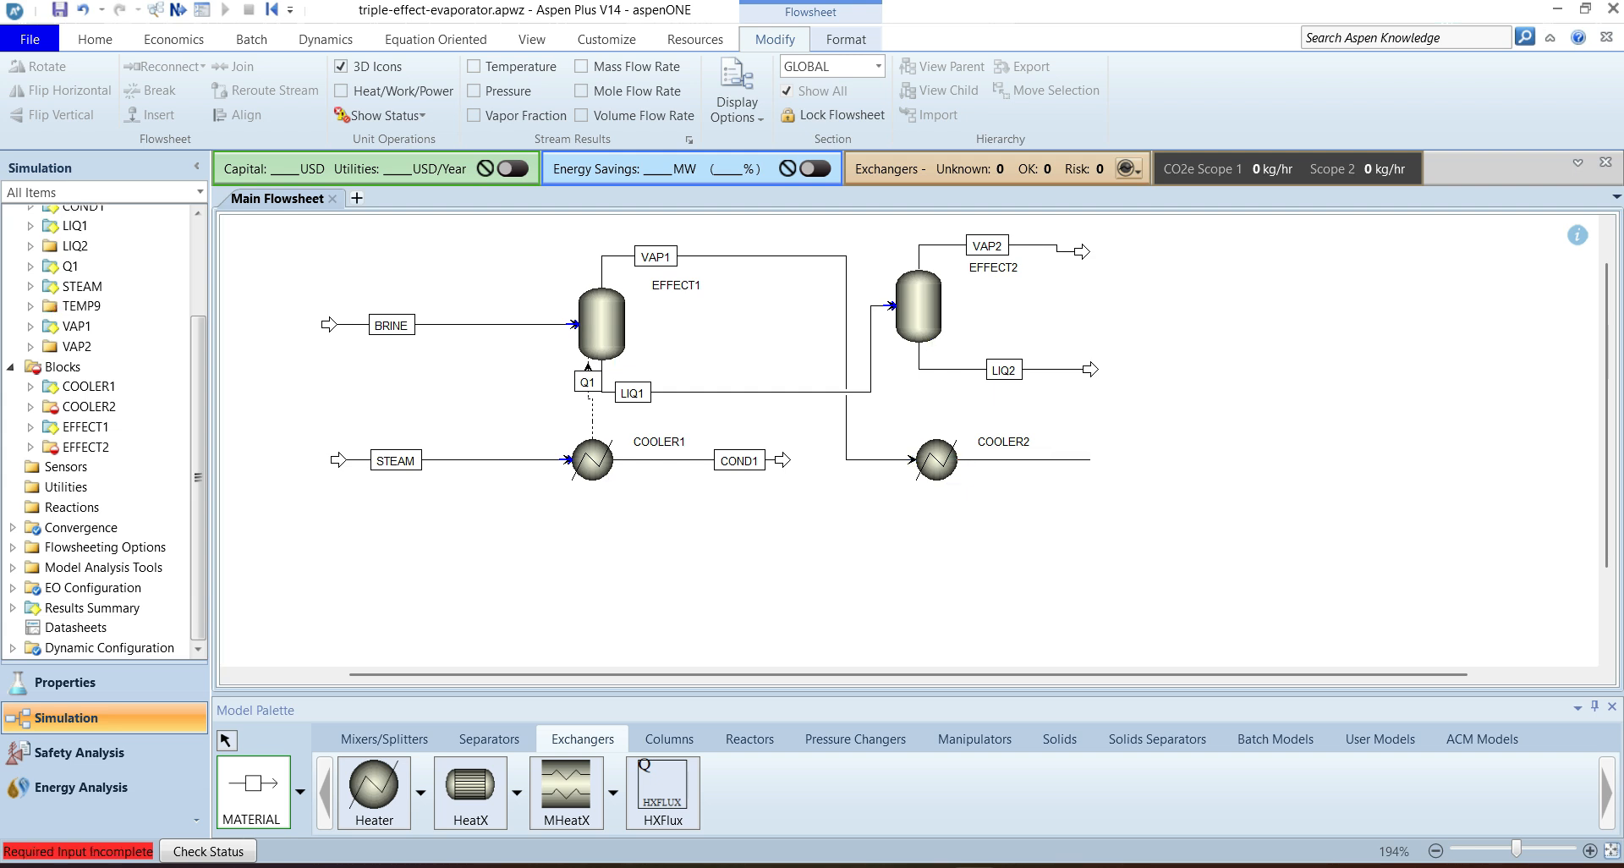
{"action": "type", "text": "C"}
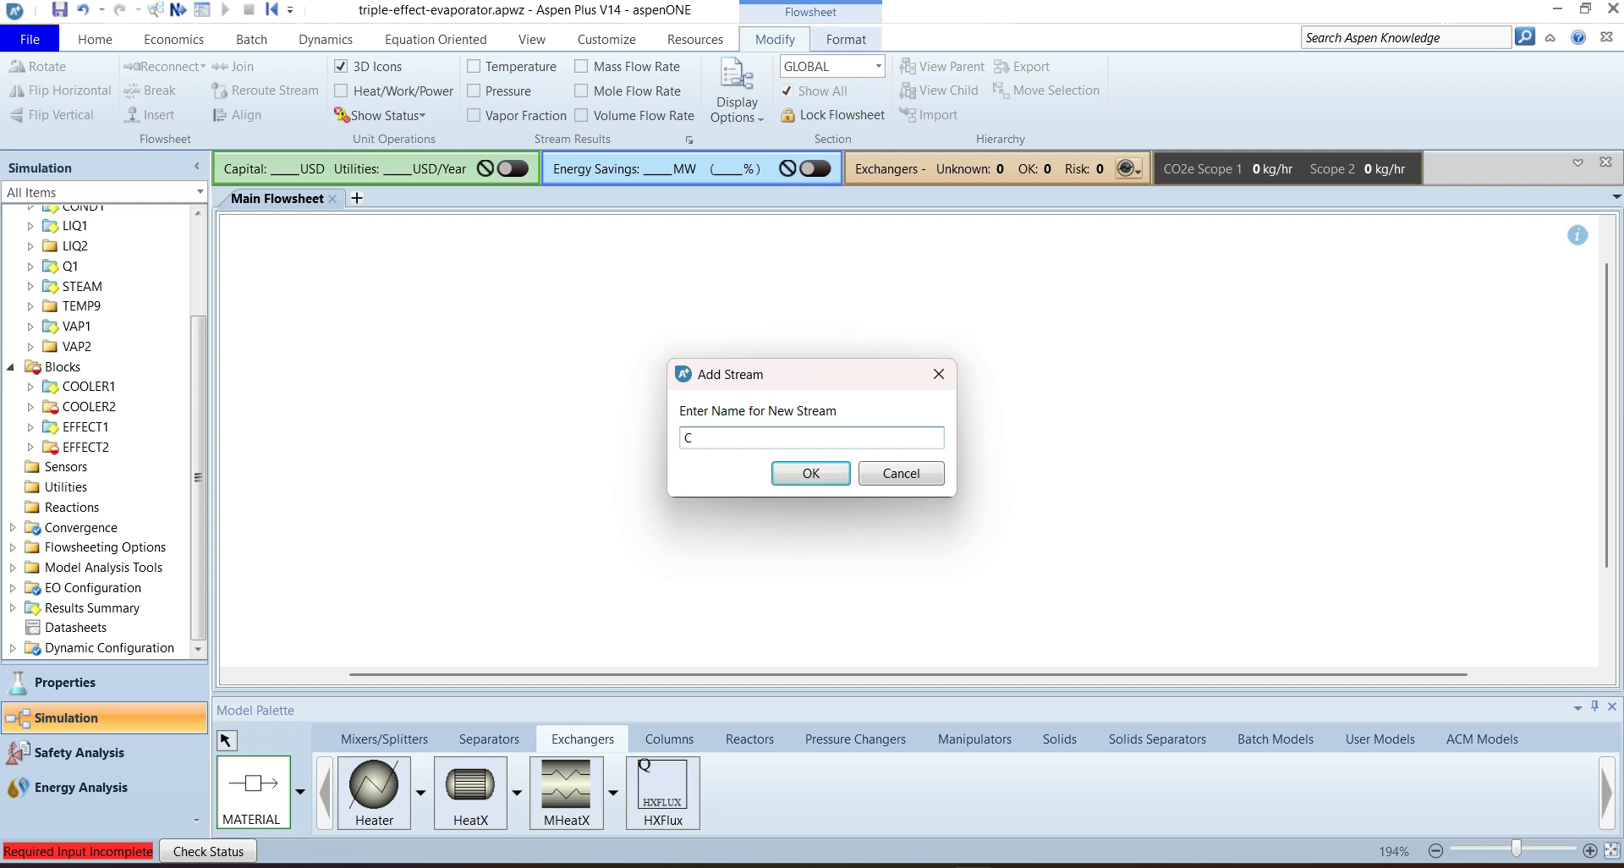
{"action": "type", "text": "OND2"}
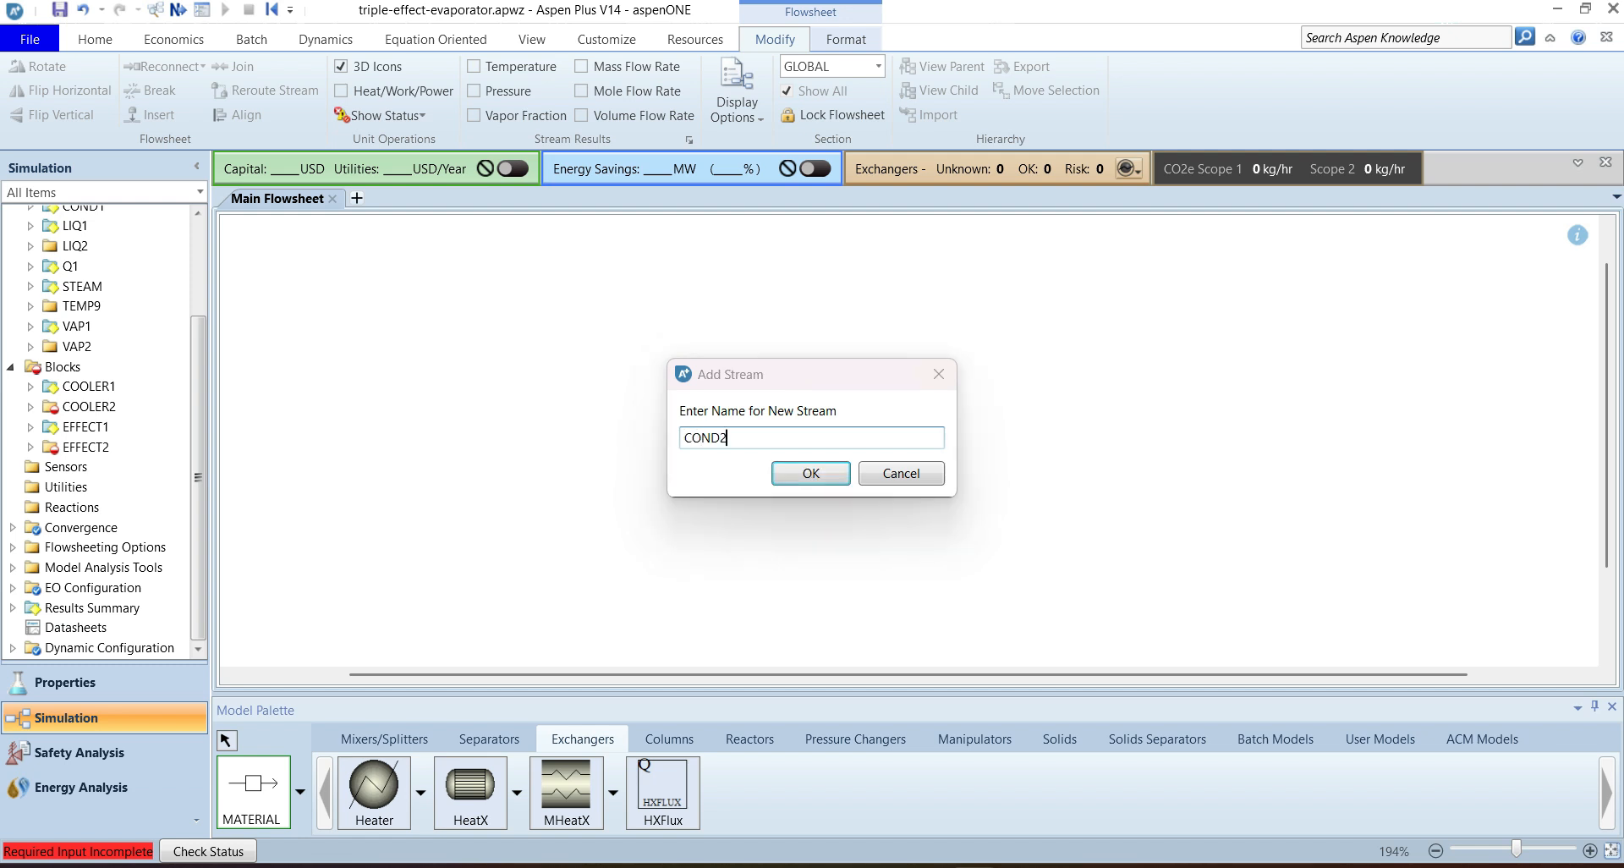
{"action": "key", "text": "Return"}
{"action": "key", "text": "Escape"}
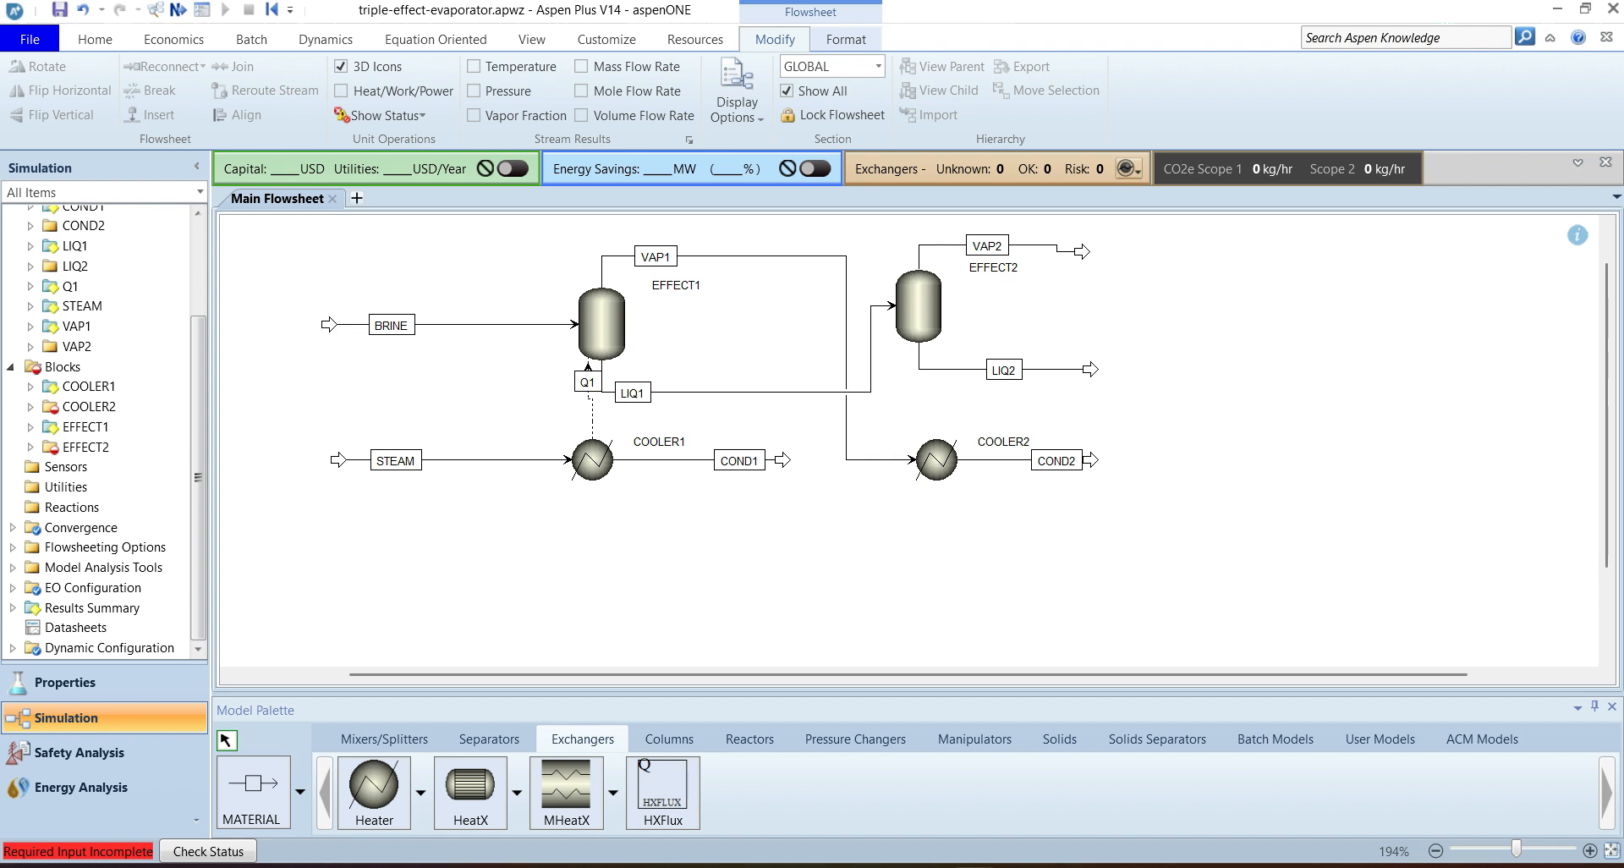
Step: Connect a heat stream named Q2 from the COOLER2 heat outlet to the heat inlet of EFFECT2
{"action": "left_click", "coordinate": [300, 791]}
{"action": "left_click", "coordinate": [335, 639]}
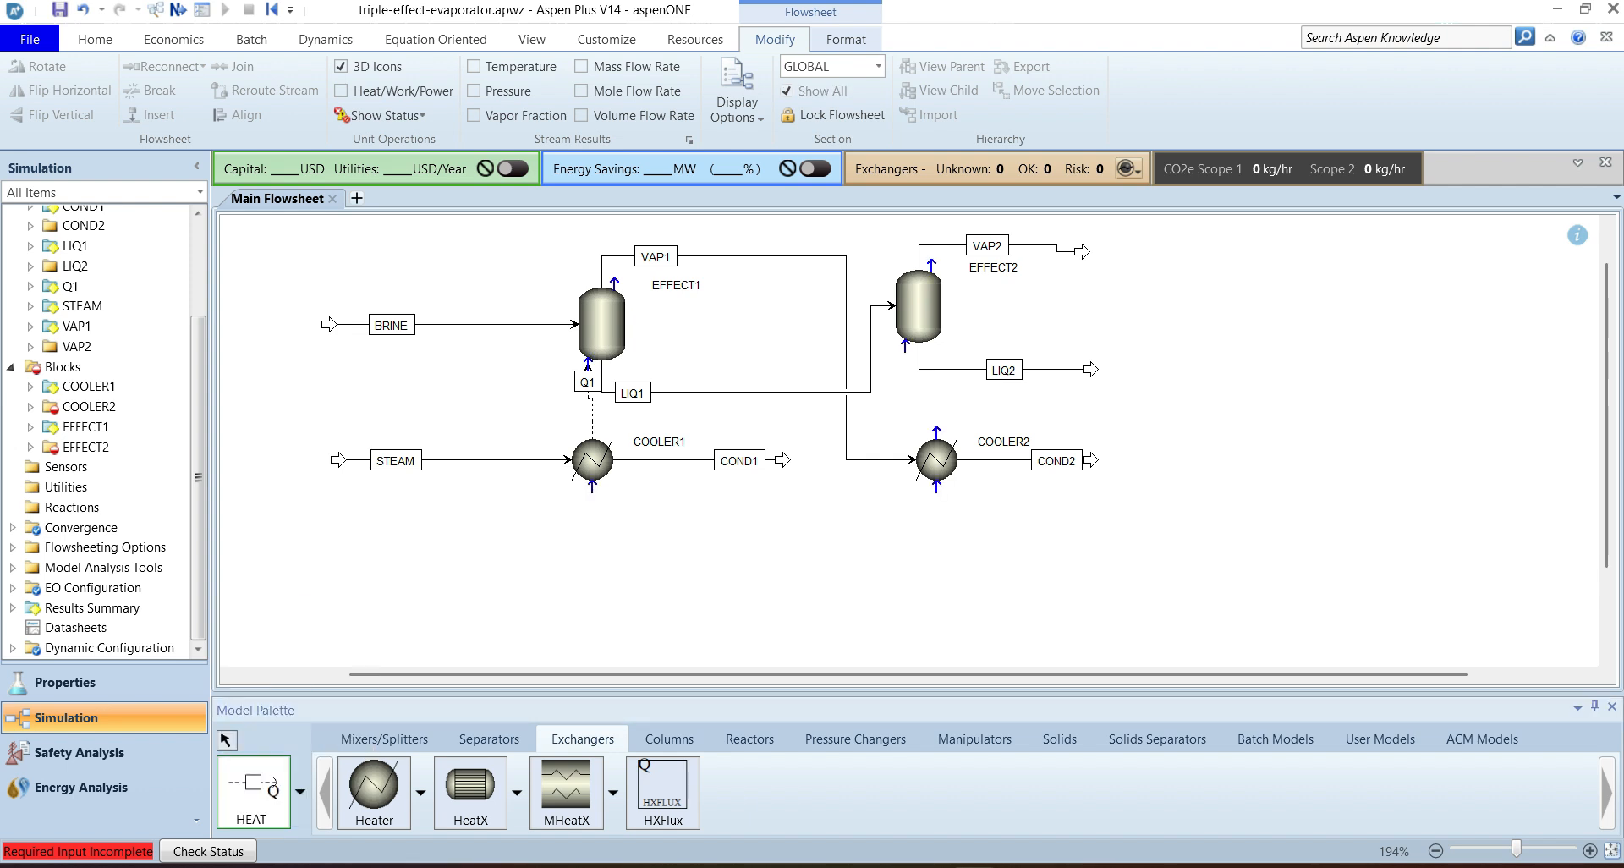
{"action": "left_click", "coordinate": [936, 431]}
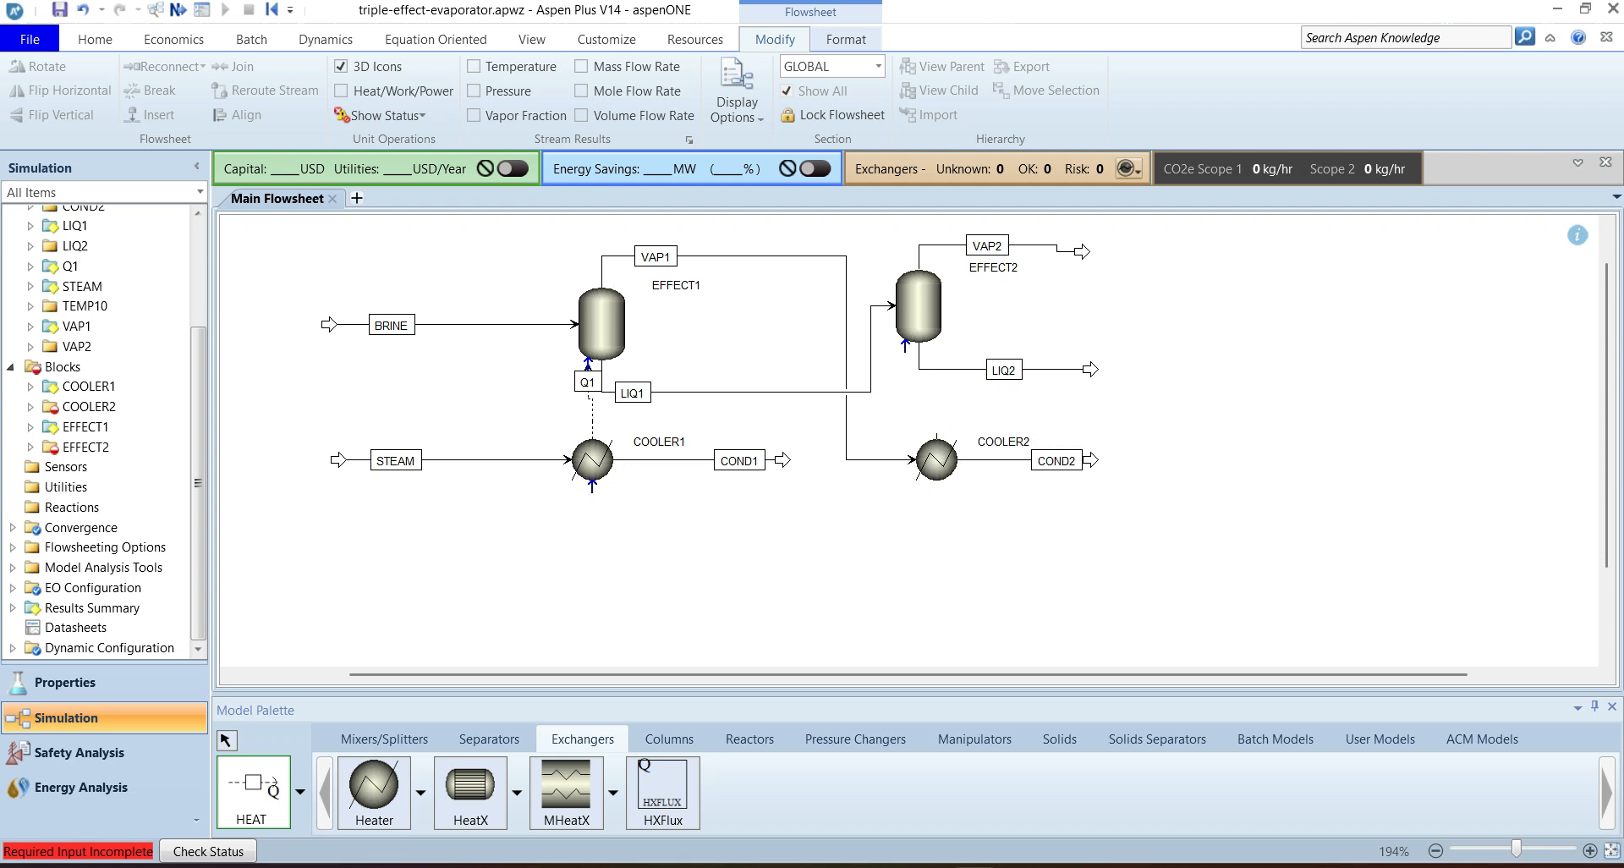
{"action": "left_click", "coordinate": [906, 344]}
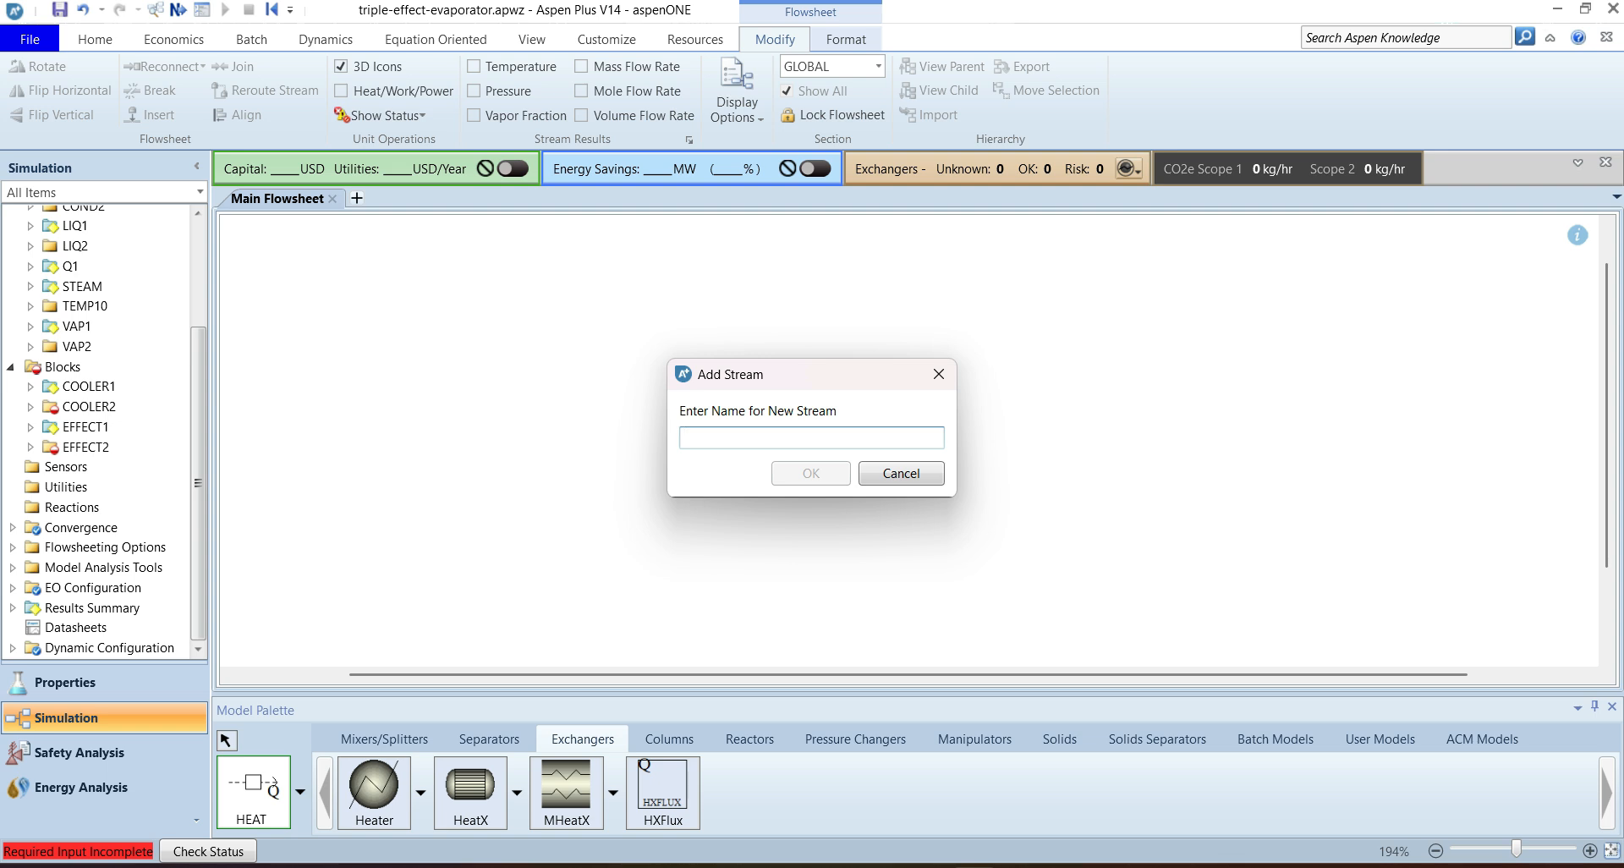
{"action": "type", "text": "Q2"}
{"action": "key", "text": "Return"}
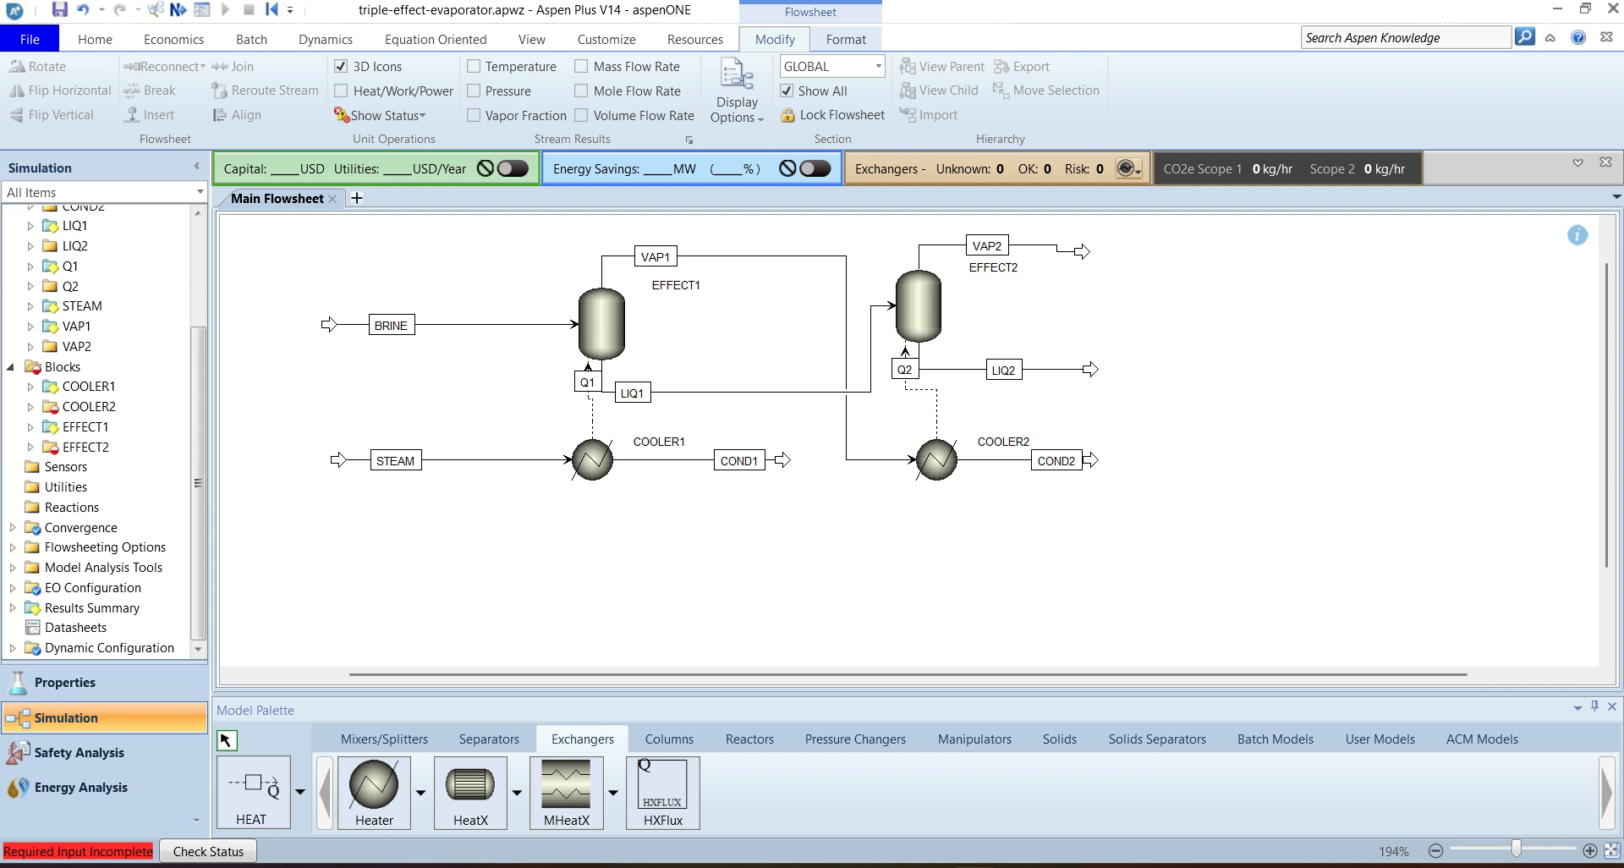
Step: Align EFFECT2, COOLER2 and their streams as a group so that Q2 runs straight between the two blocks
{"action": "left_click_drag", "start_coordinate": [863, 224], "coordinate": [1119, 550]}
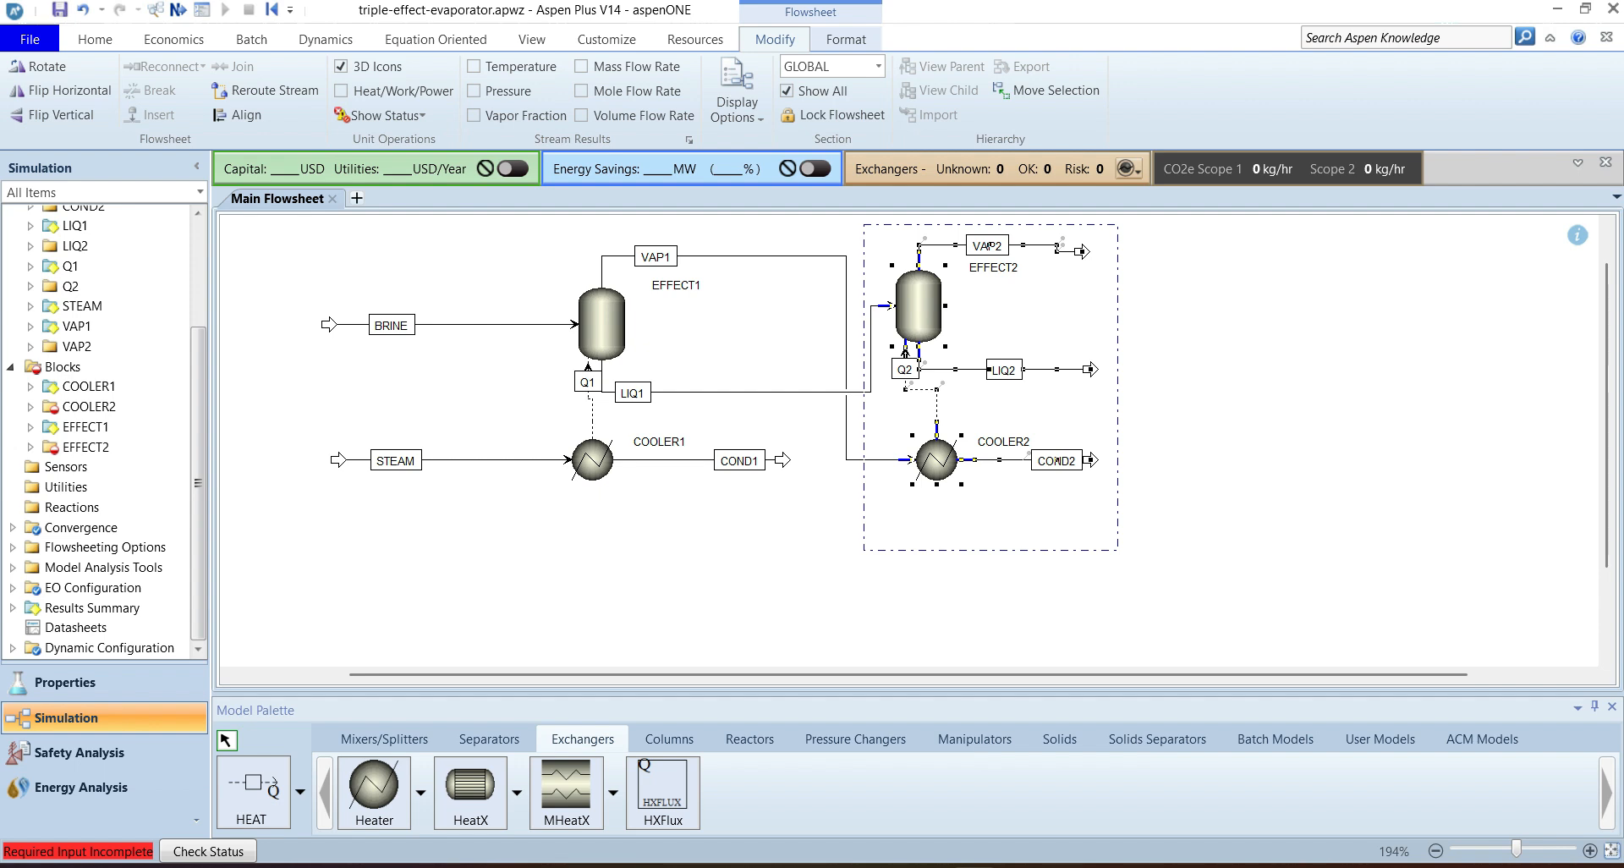
{"action": "left_click_drag", "start_coordinate": [989, 245], "coordinate": [1018, 245]}
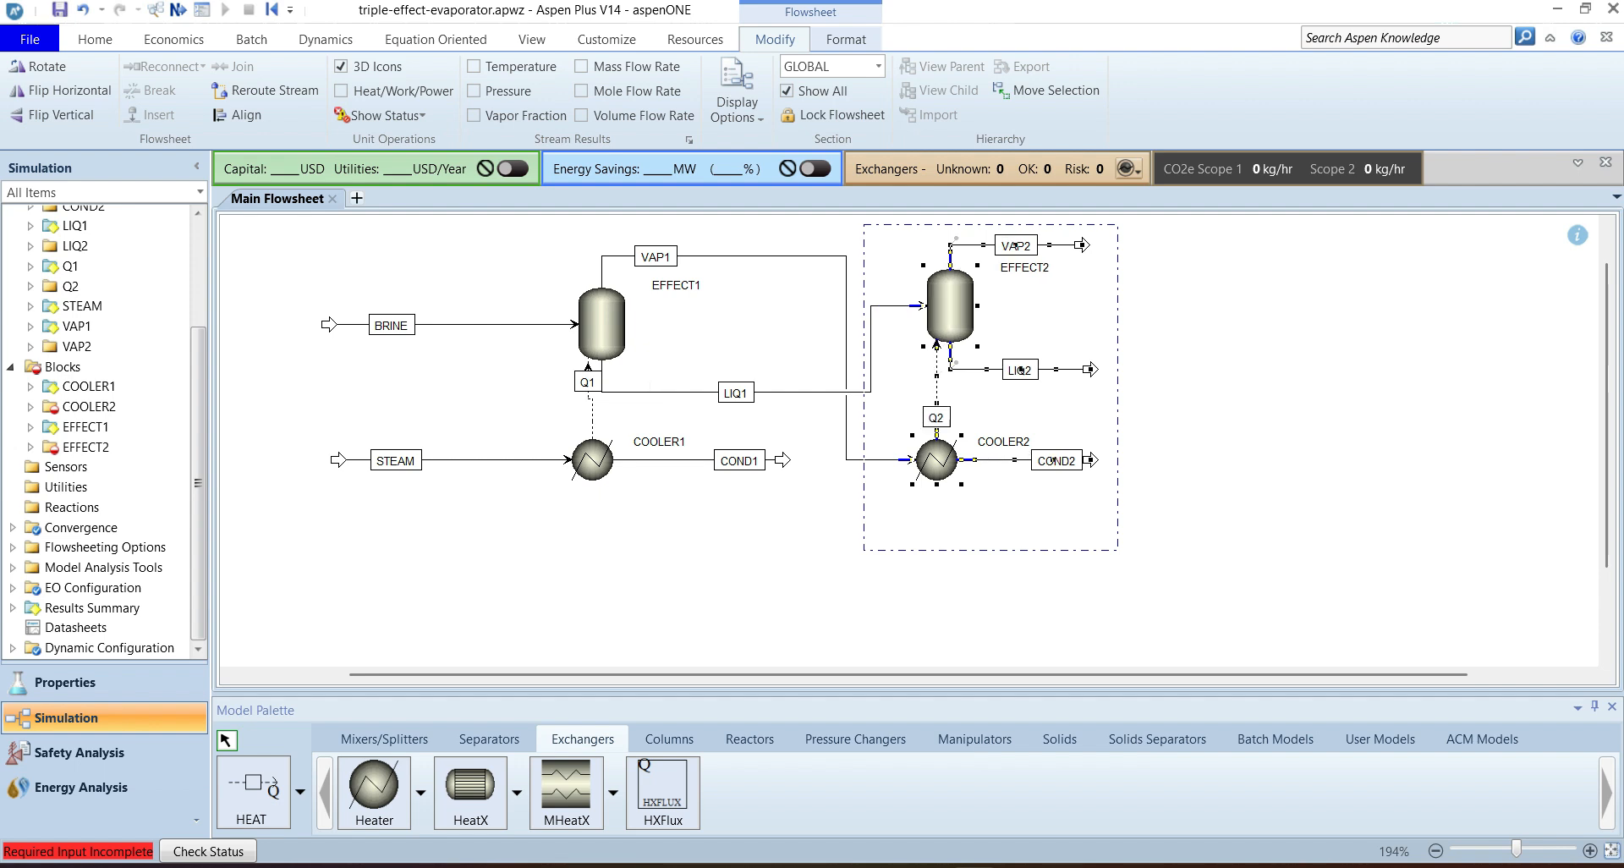
{"action": "key", "text": "Escape"}
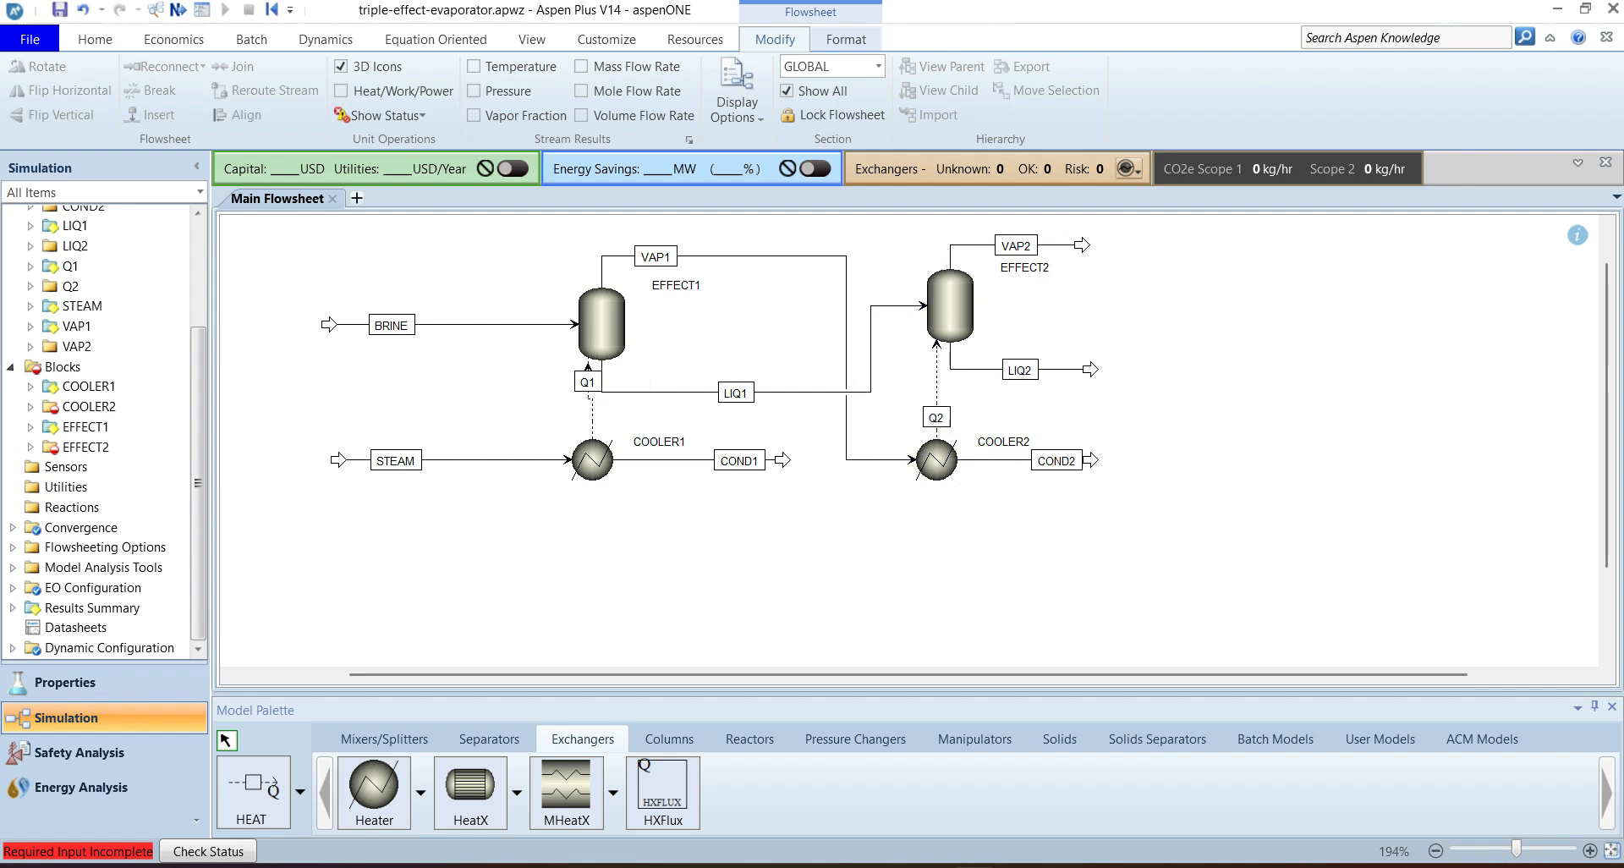
Step: Specify COOLER2 by pressure and vapor fraction, with 0 bar pressure and a vapor fraction of 0, and close its form
{"action": "double_click", "coordinate": [936, 459]}
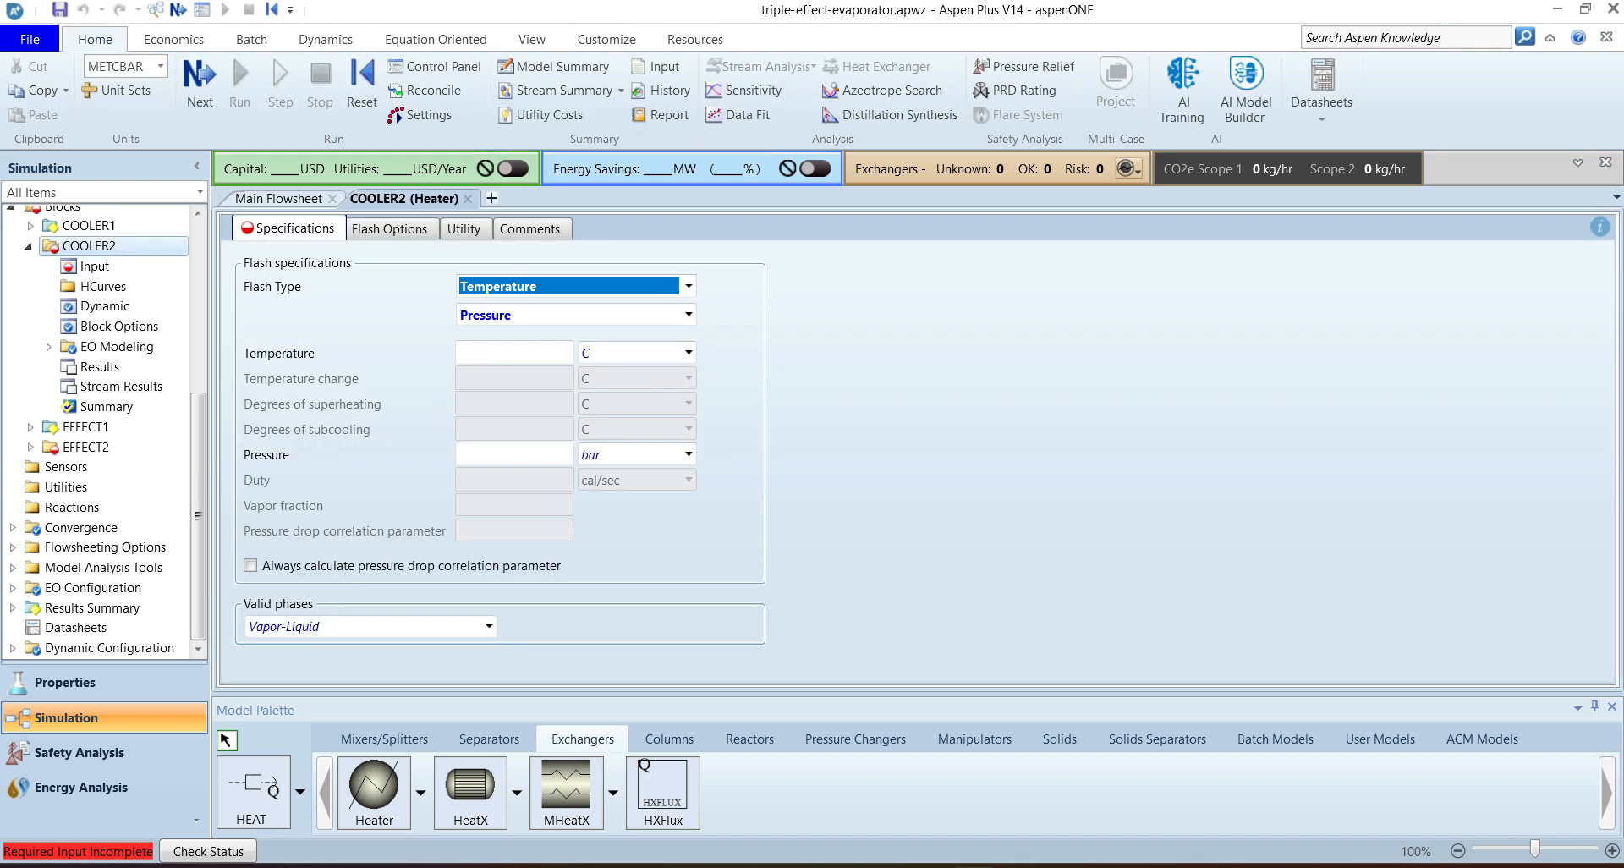
{"action": "left_click", "coordinate": [515, 455]}
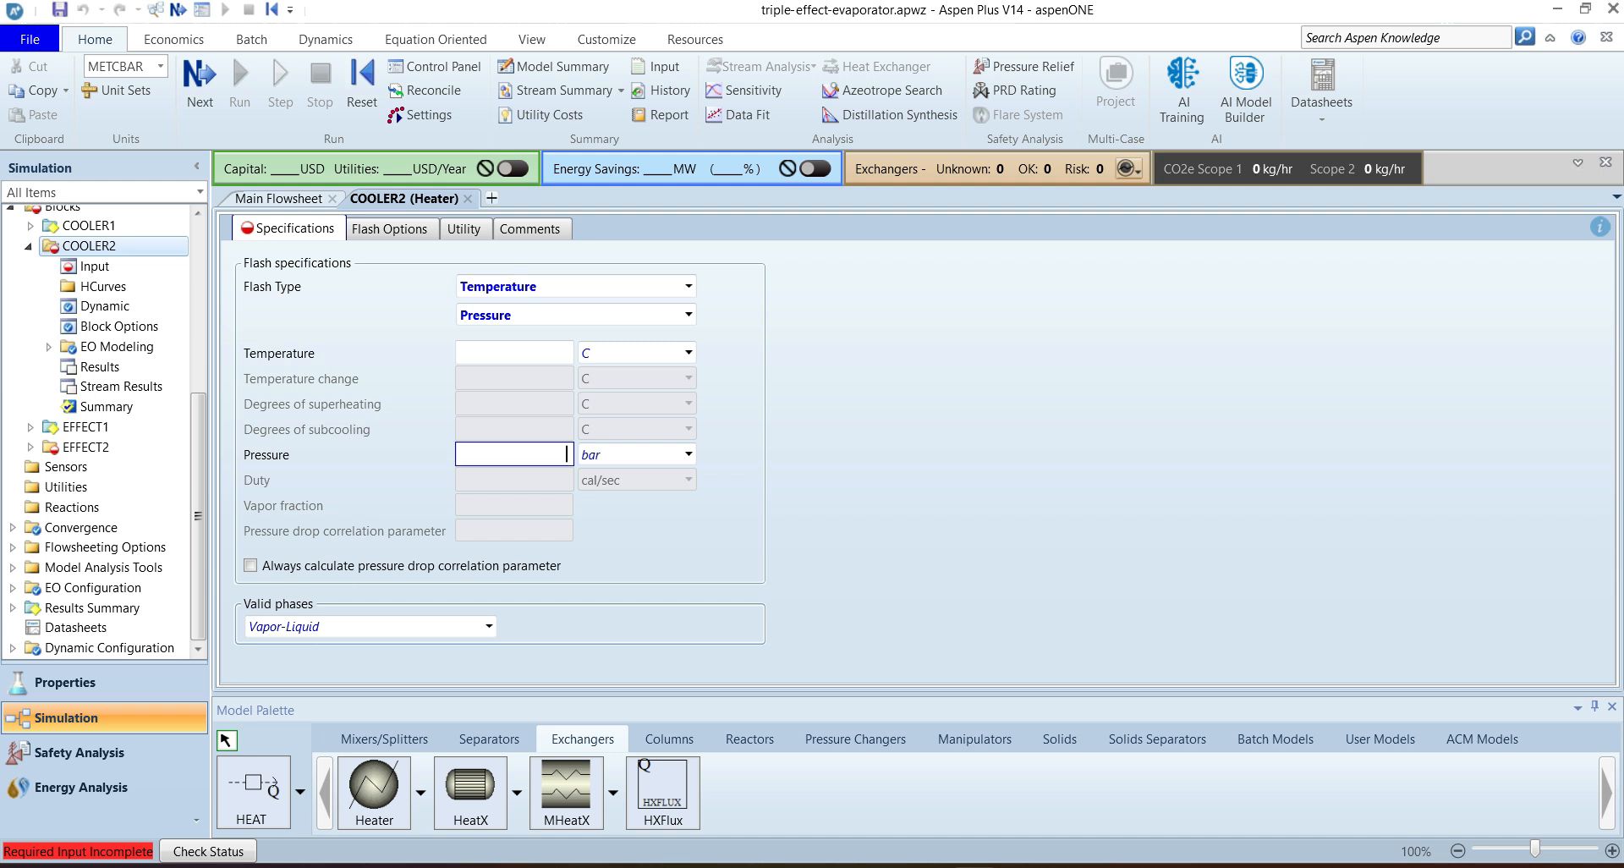
{"action": "type", "text": "0"}
{"action": "key", "text": "Return"}
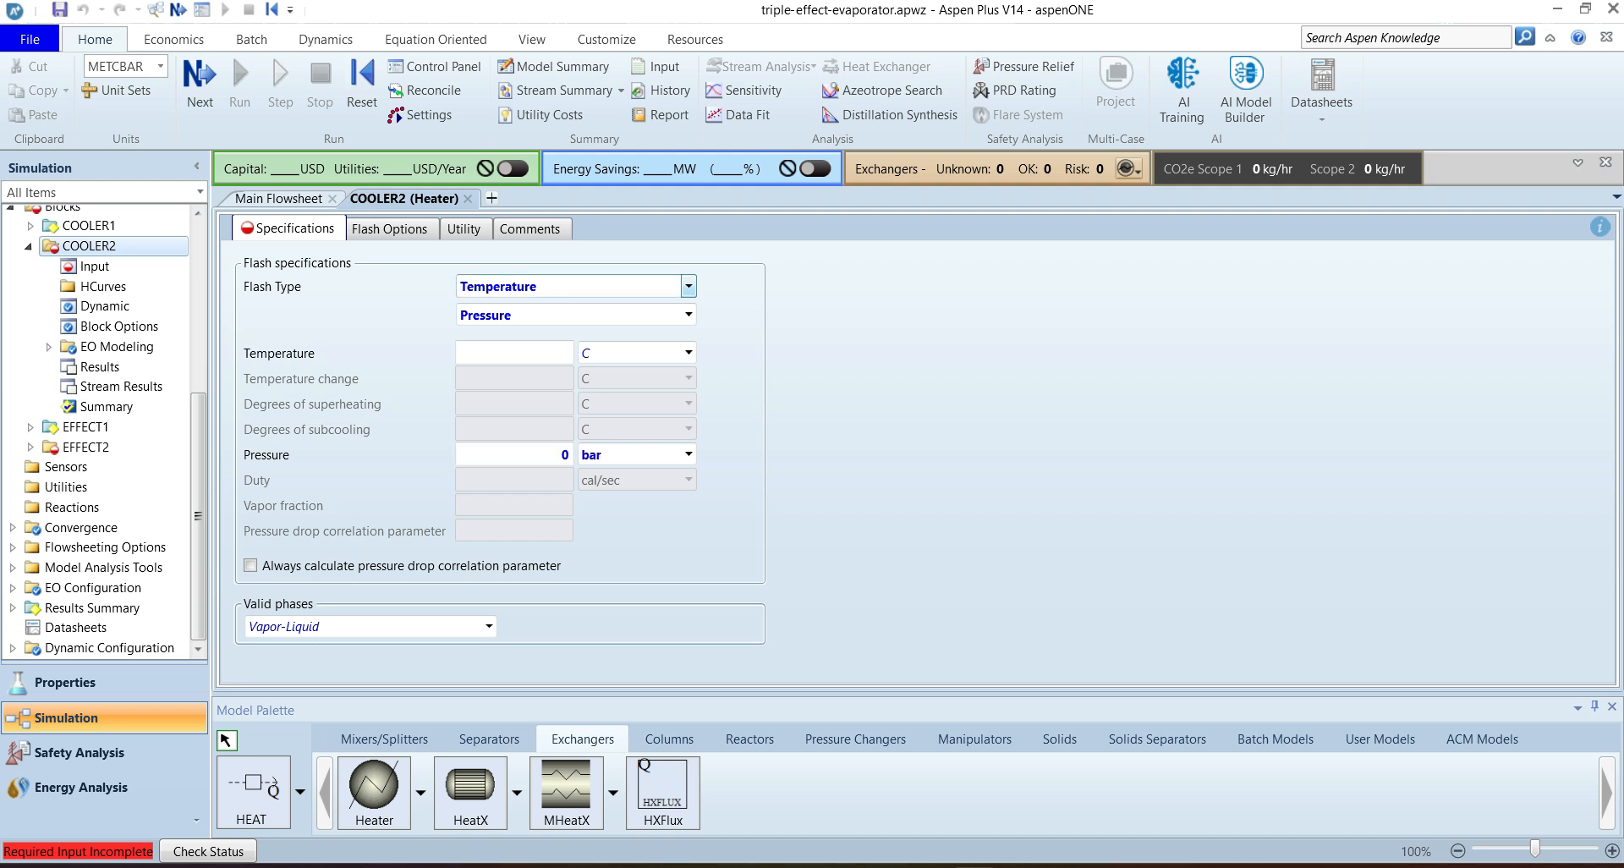
{"action": "left_click", "coordinate": [688, 286]}
{"action": "left_click", "coordinate": [643, 374]}
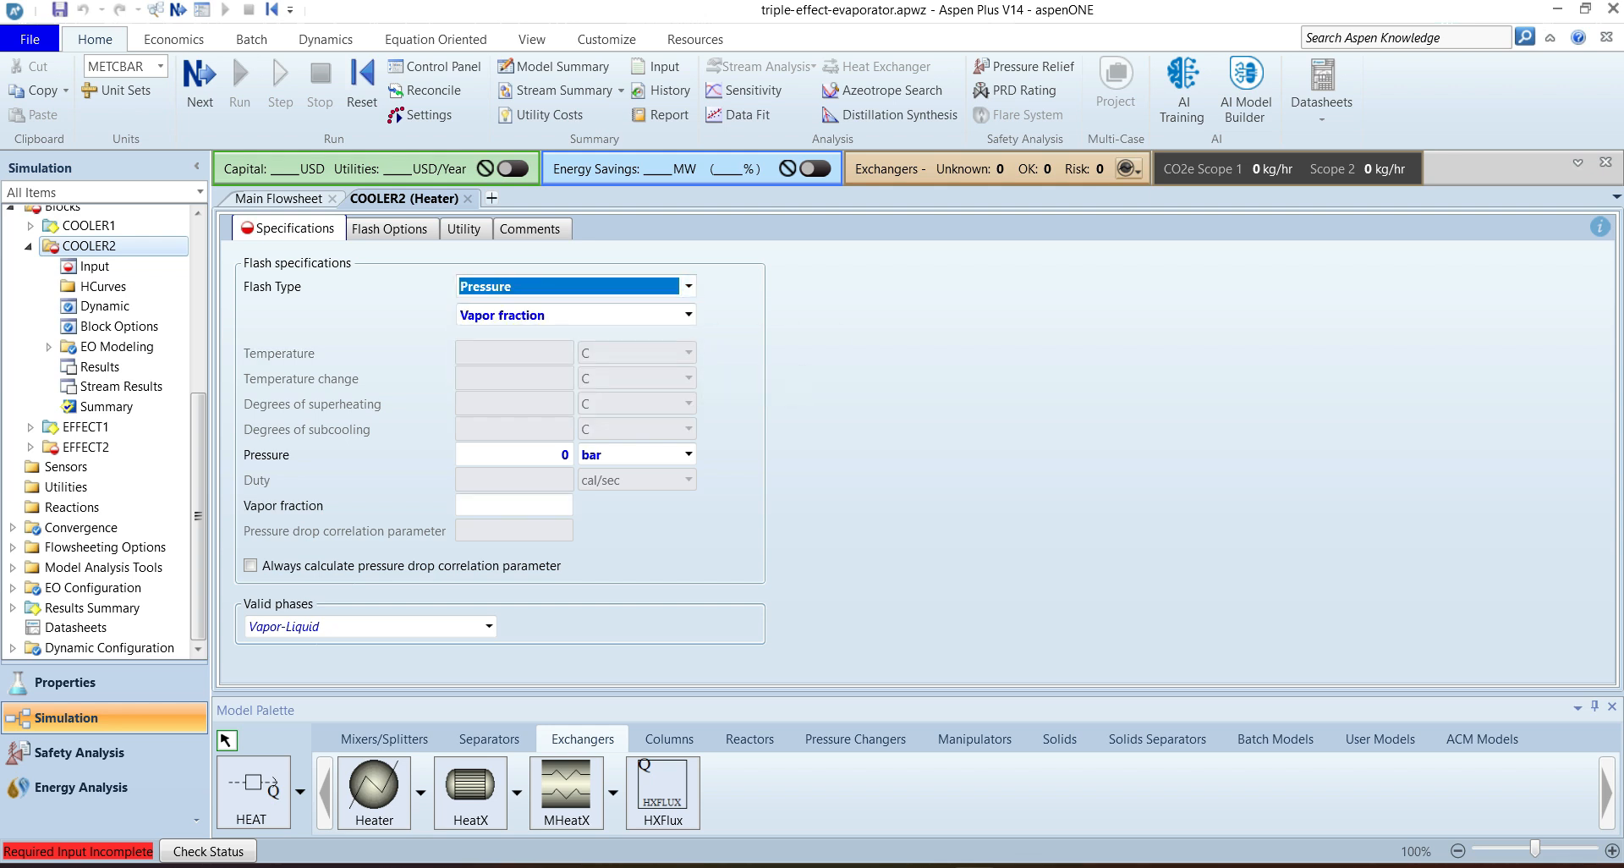
{"action": "left_click", "coordinate": [514, 505]}
{"action": "type", "text": "0"}
{"action": "key", "text": "Return"}
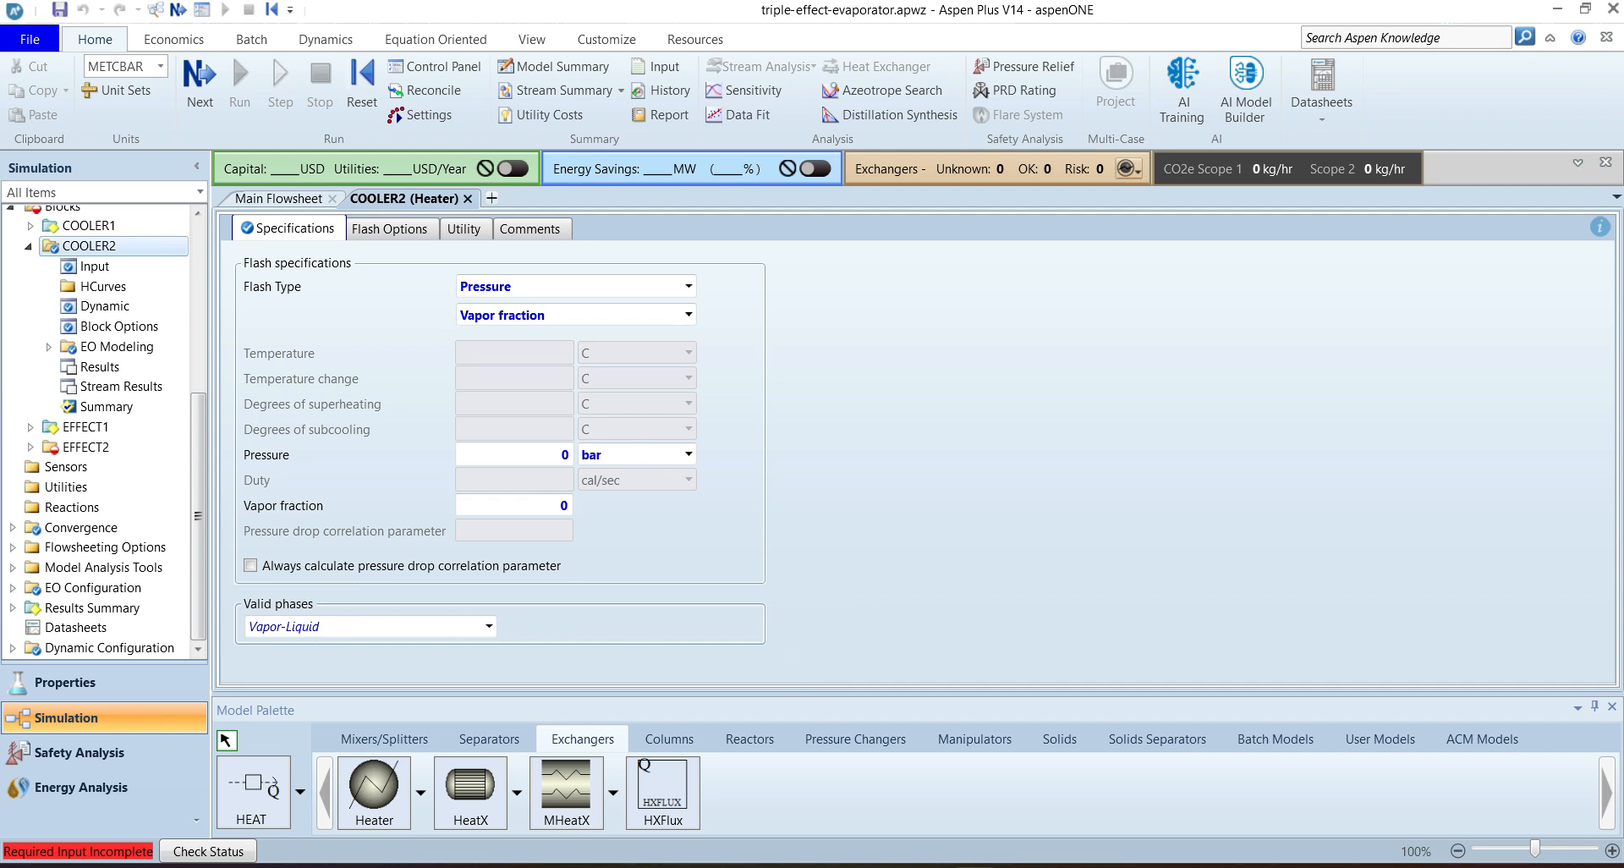
{"action": "left_click", "coordinate": [467, 198]}
Step: Set the EFFECT2 pressure to 0 bar, run the simulation and close the block form
{"action": "double_click", "coordinate": [950, 306]}
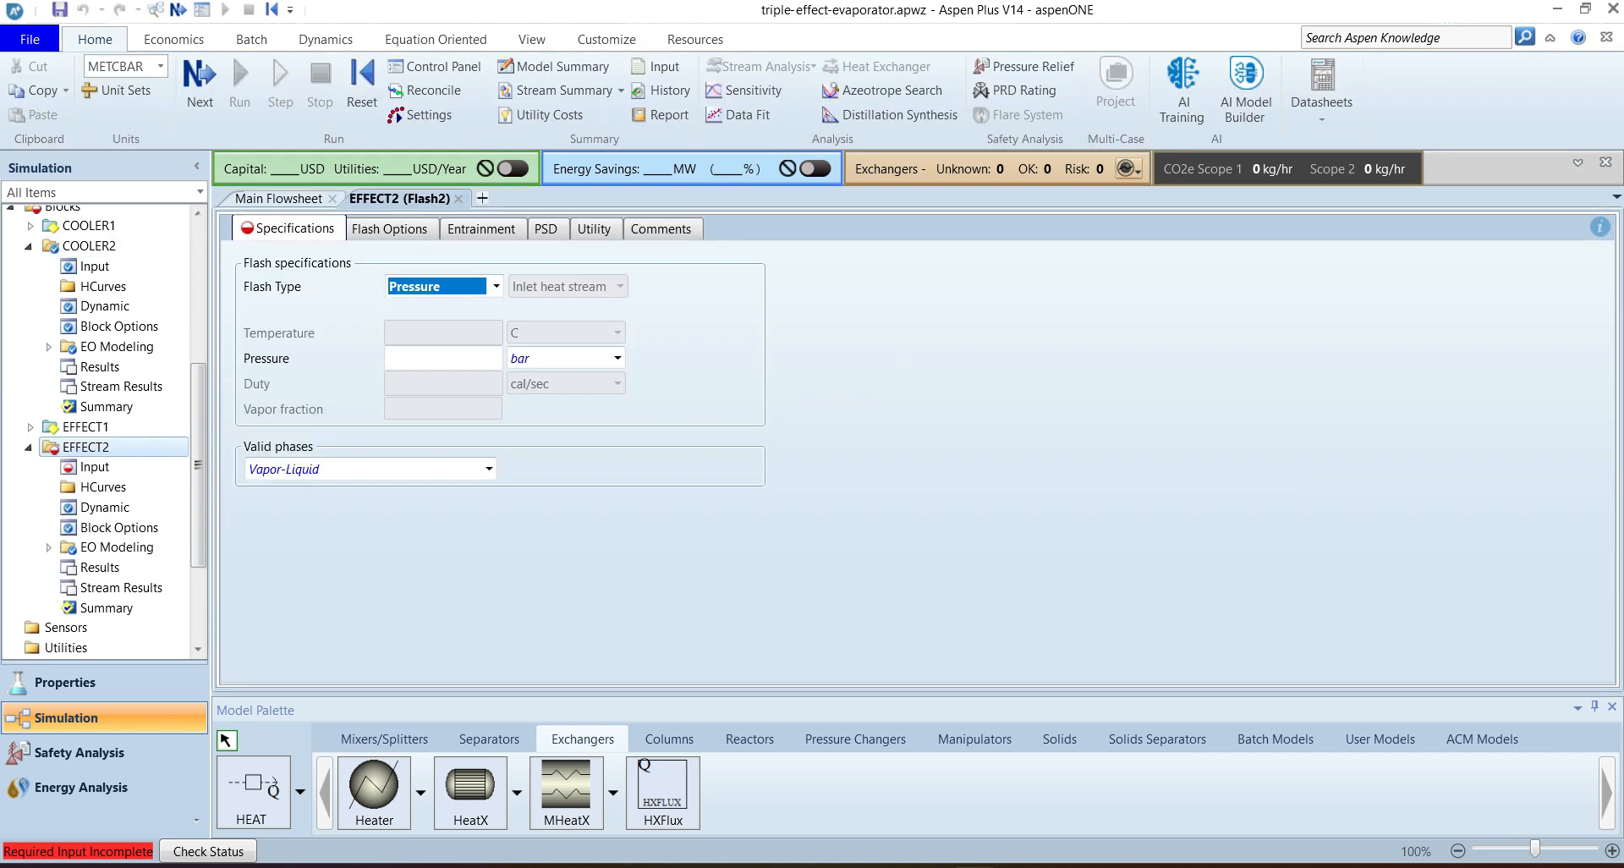
{"action": "left_click", "coordinate": [444, 358]}
{"action": "type", "text": "0"}
{"action": "key", "text": "Return"}
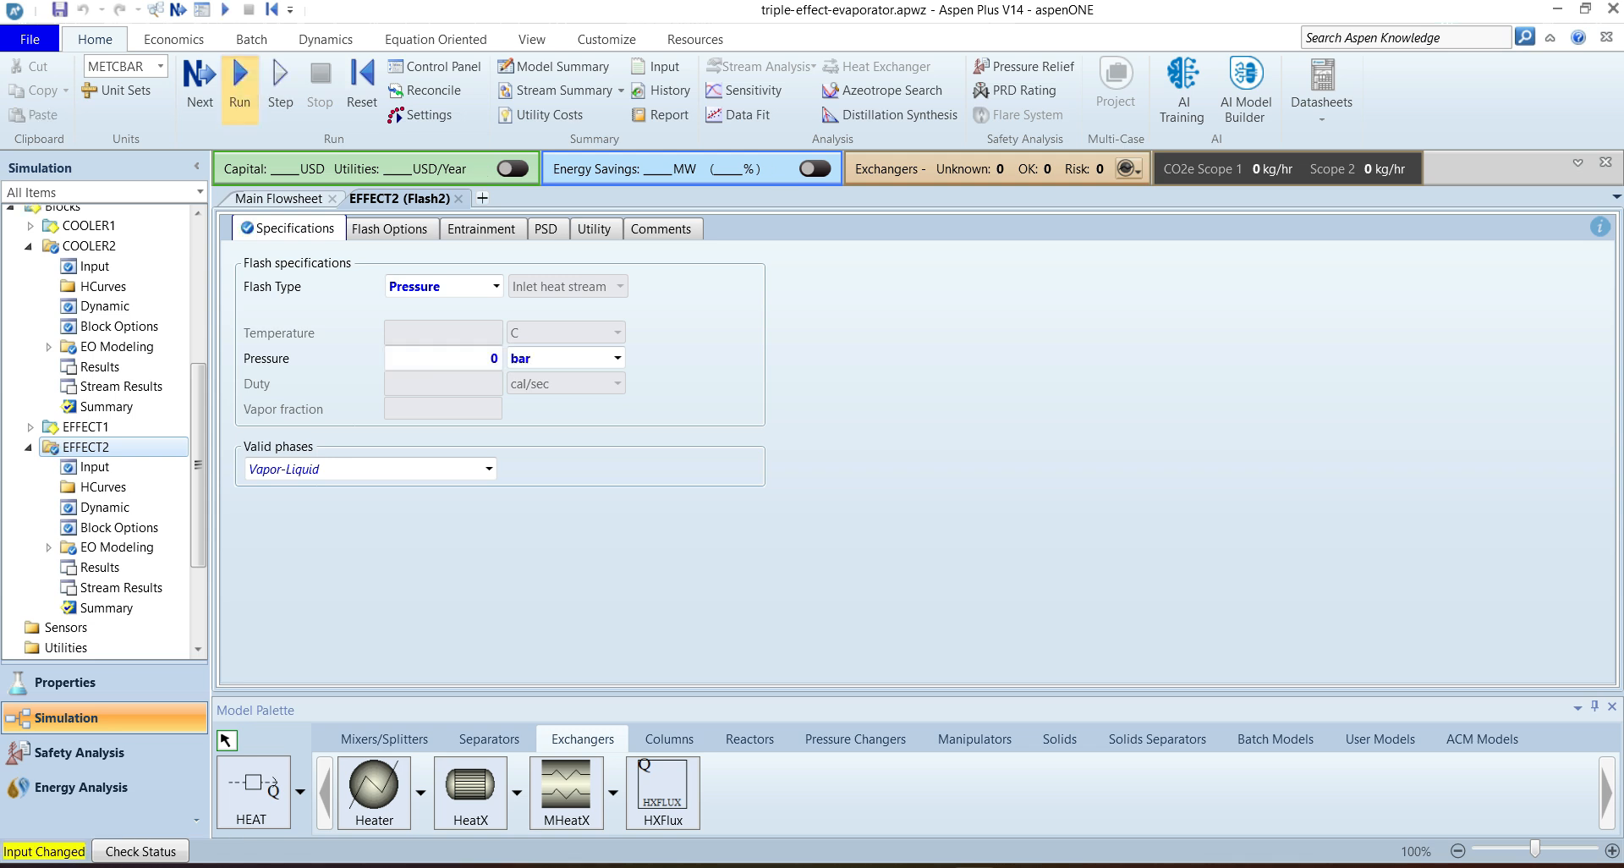
{"action": "left_click", "coordinate": [240, 78]}
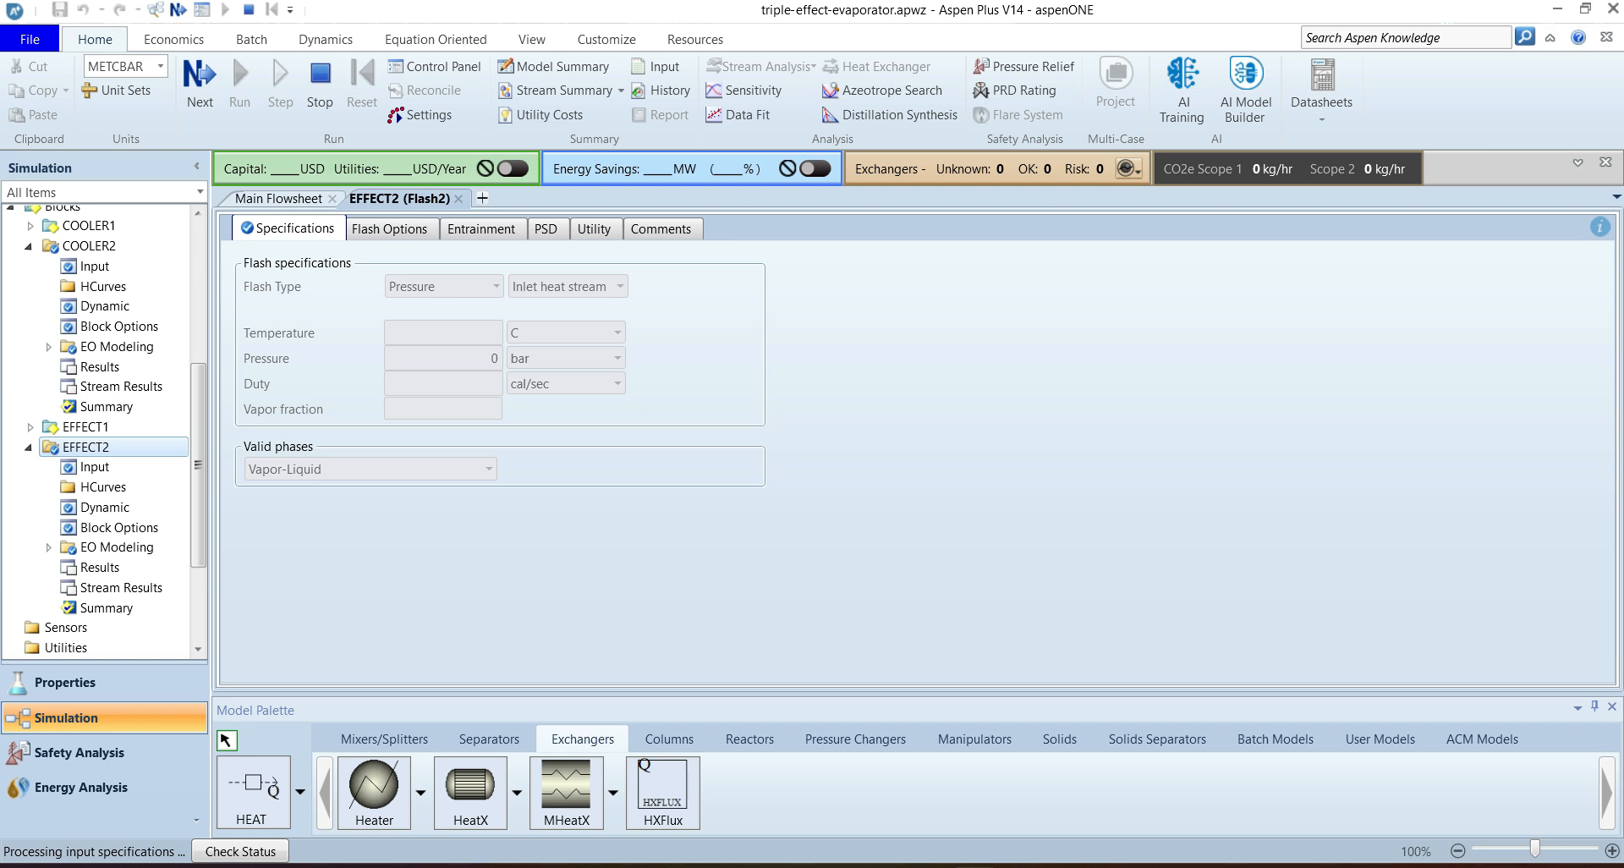
{"action": "left_click", "coordinate": [458, 199]}
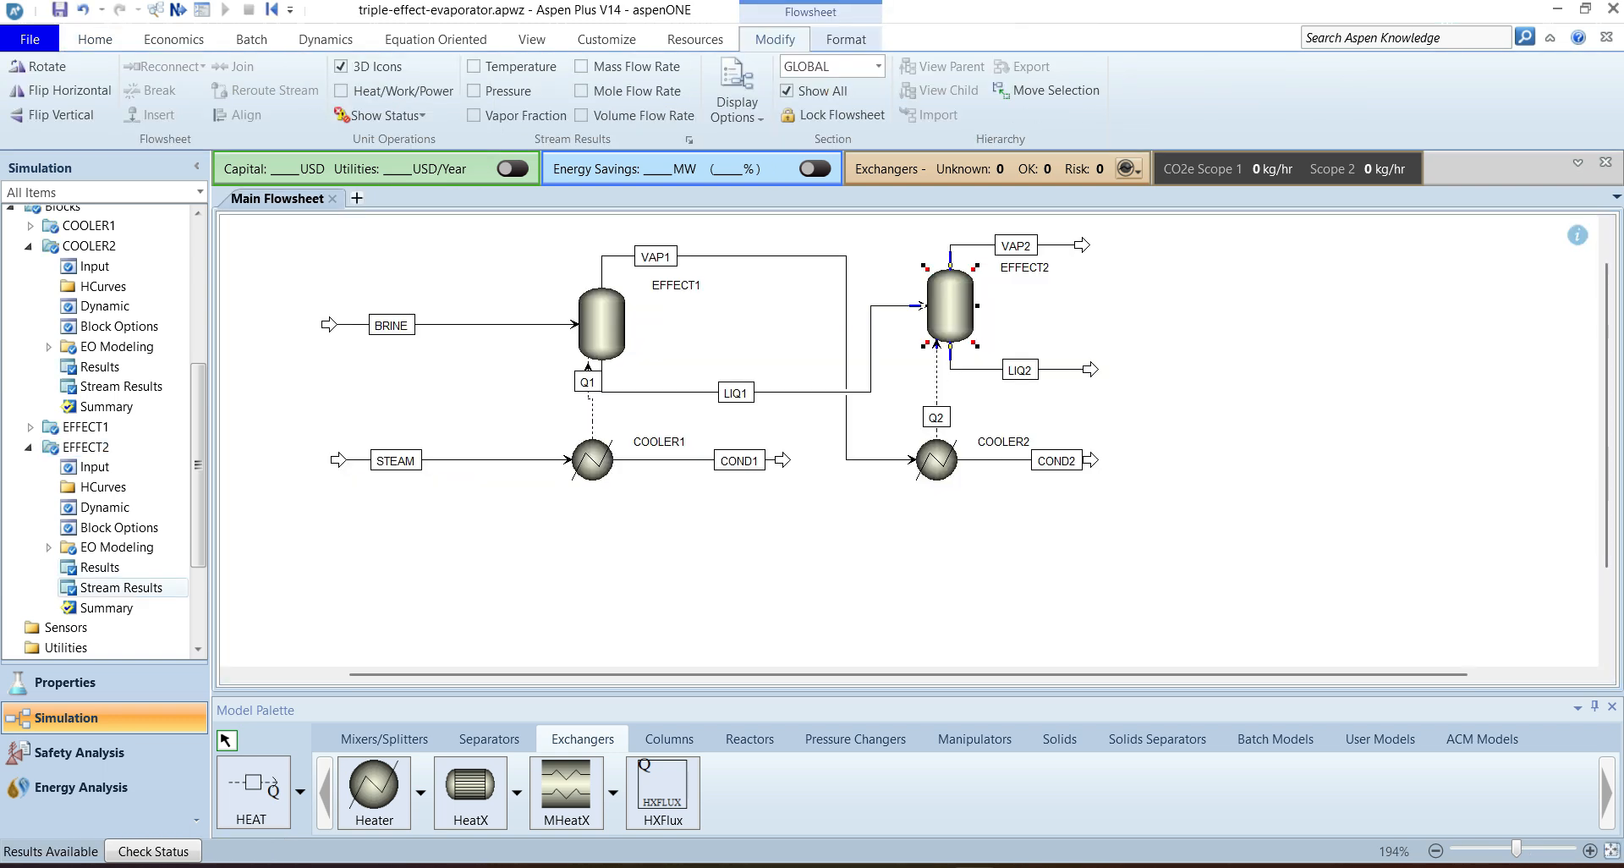
Step: Review EFFECT2's stream results, including the mass flows and the NaCl mass fraction in LIQ2, and return to the flowsheet
{"action": "double_click", "coordinate": [121, 587]}
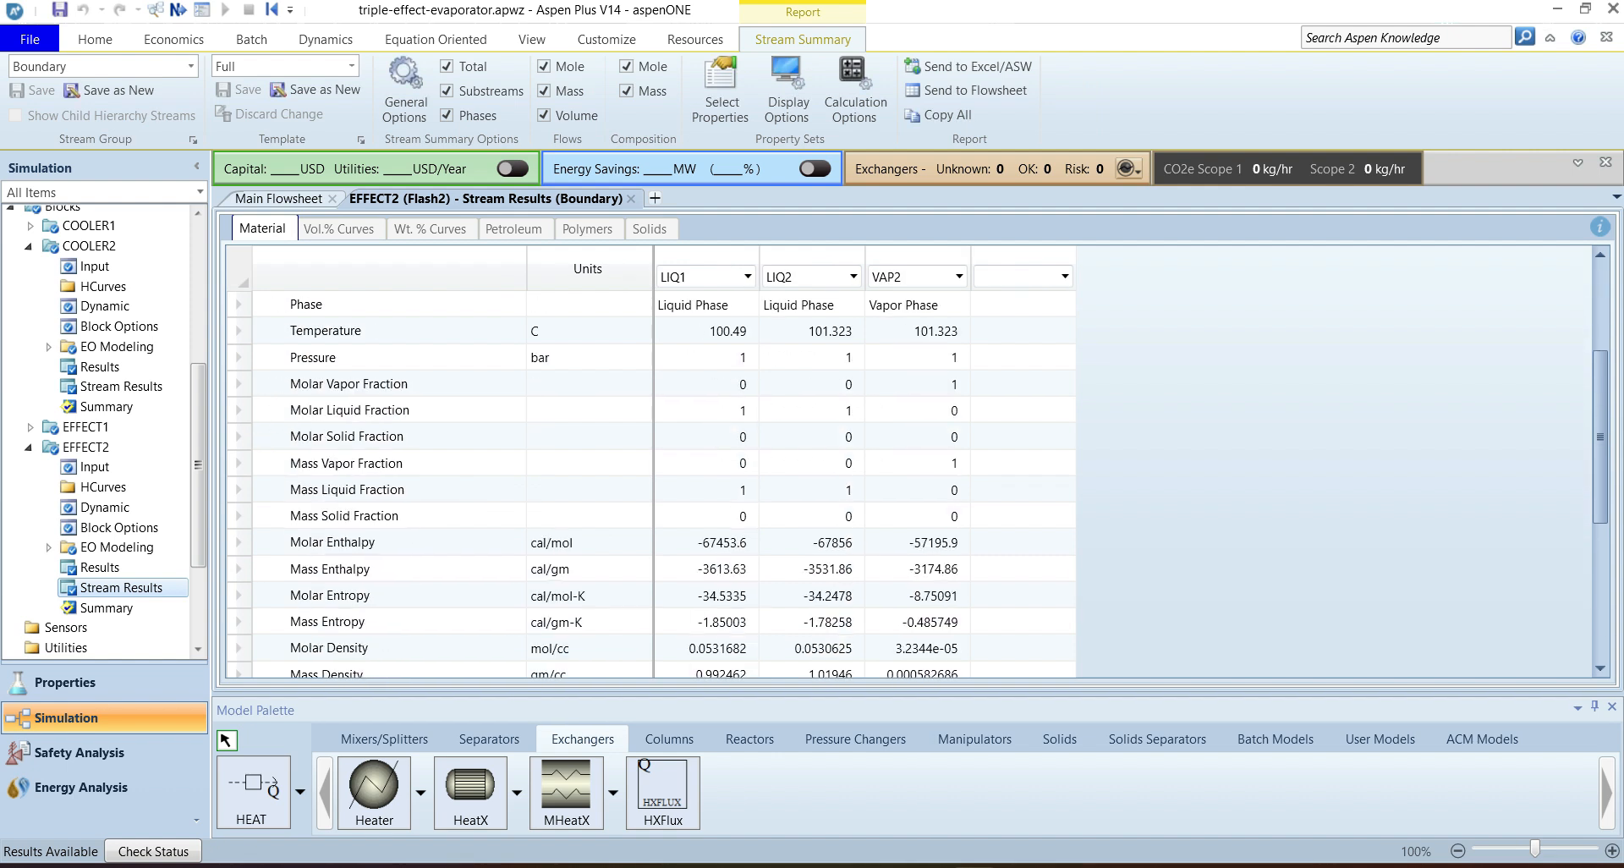
{"action": "scroll", "coordinate": [914, 461], "scroll_direction": "down", "scroll_amount": 4}
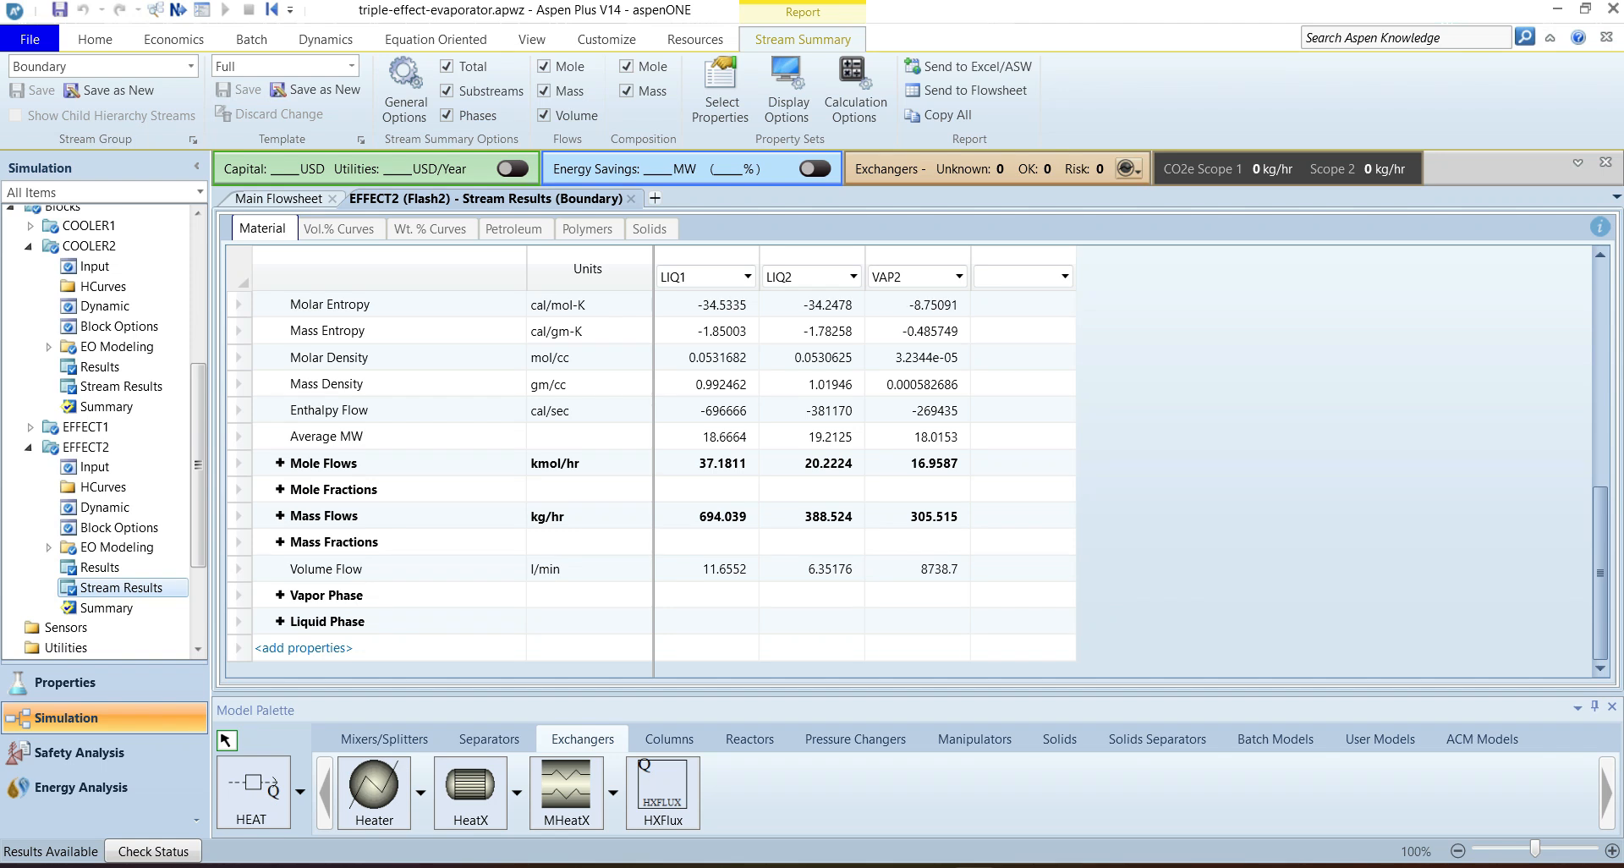
{"action": "left_click", "coordinate": [280, 542]}
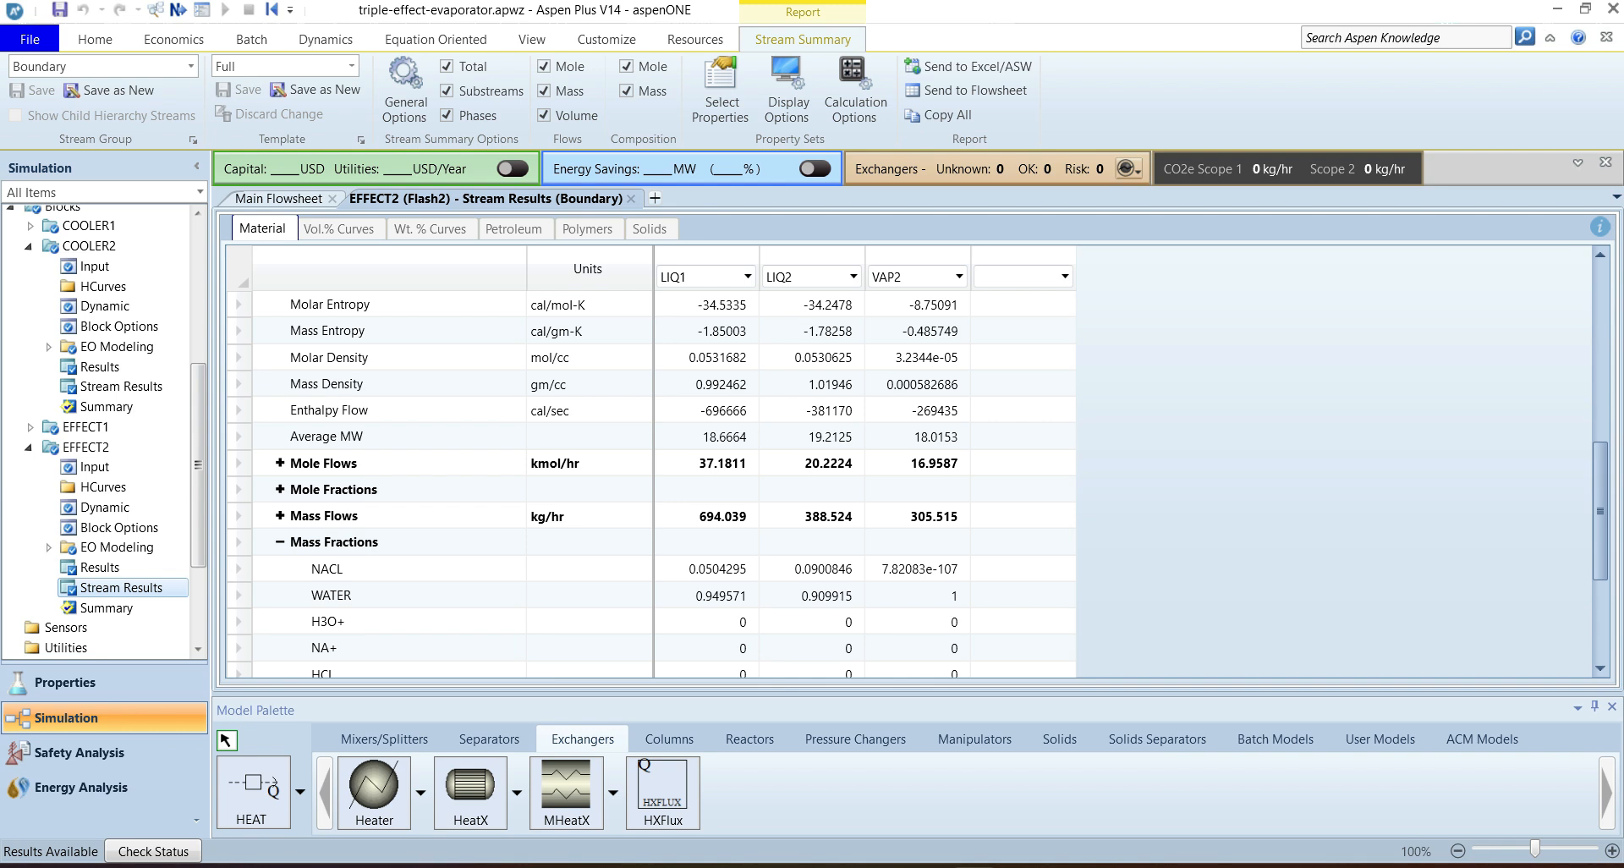
{"action": "left_click", "coordinate": [812, 569]}
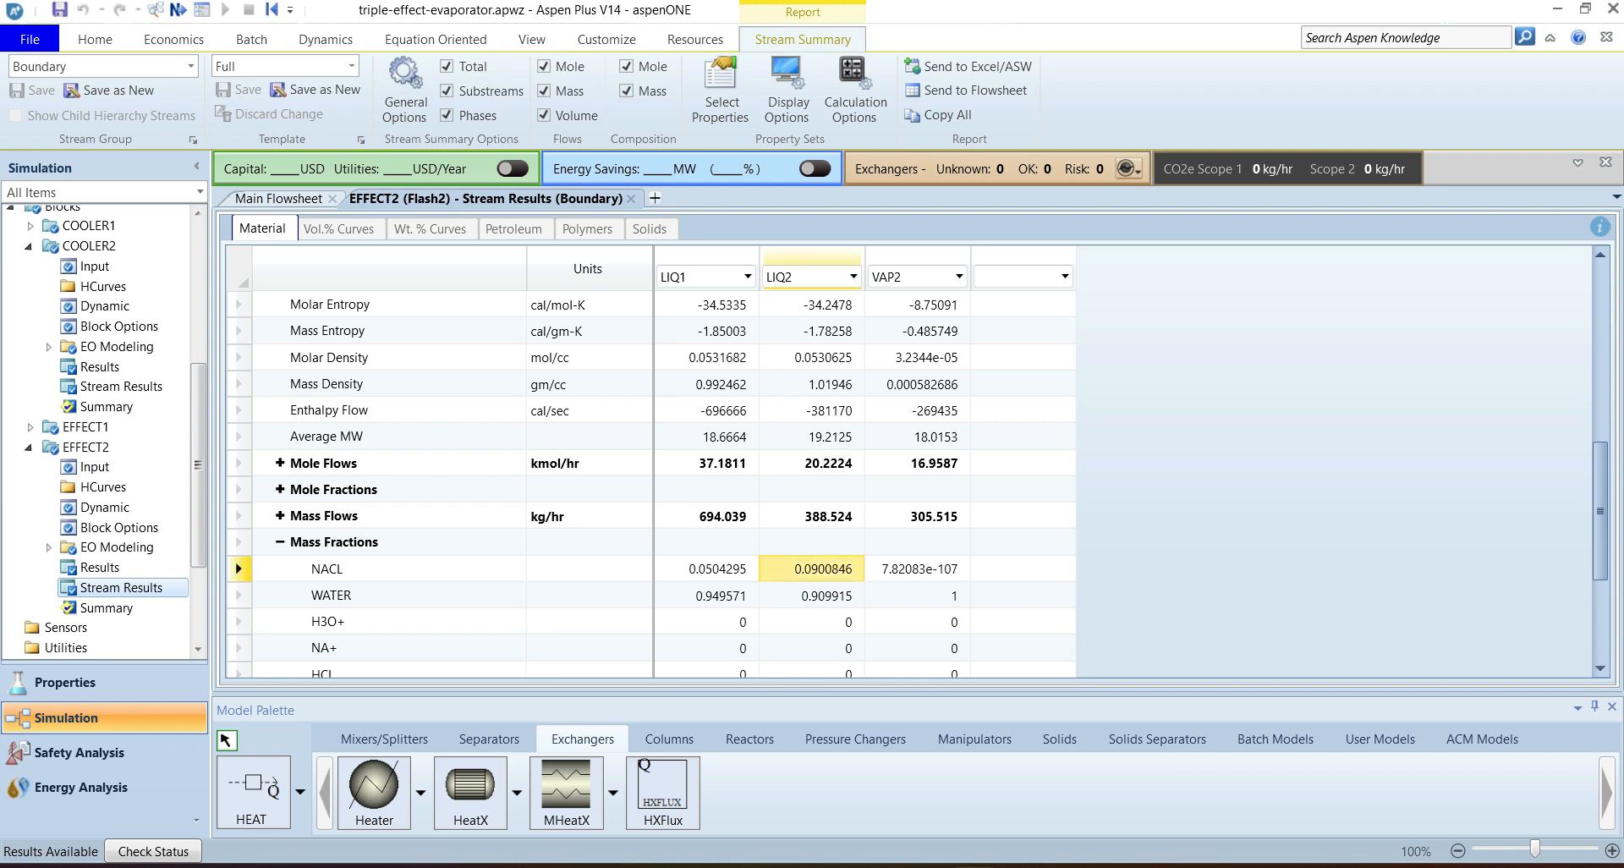
{"action": "left_click", "coordinate": [631, 199]}
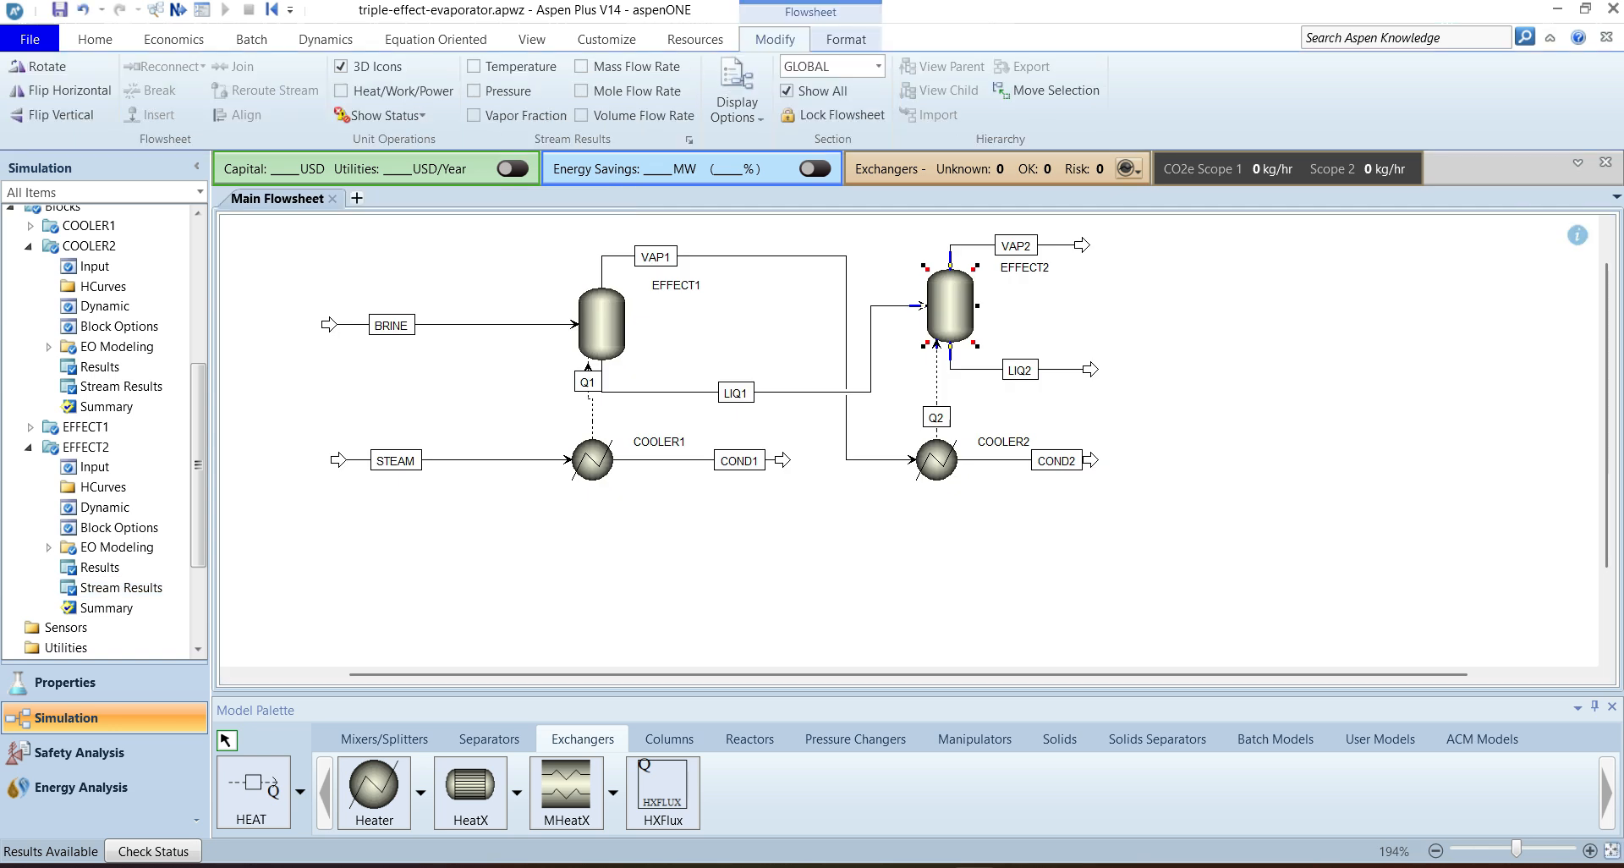
{"action": "key", "text": "Escape"}
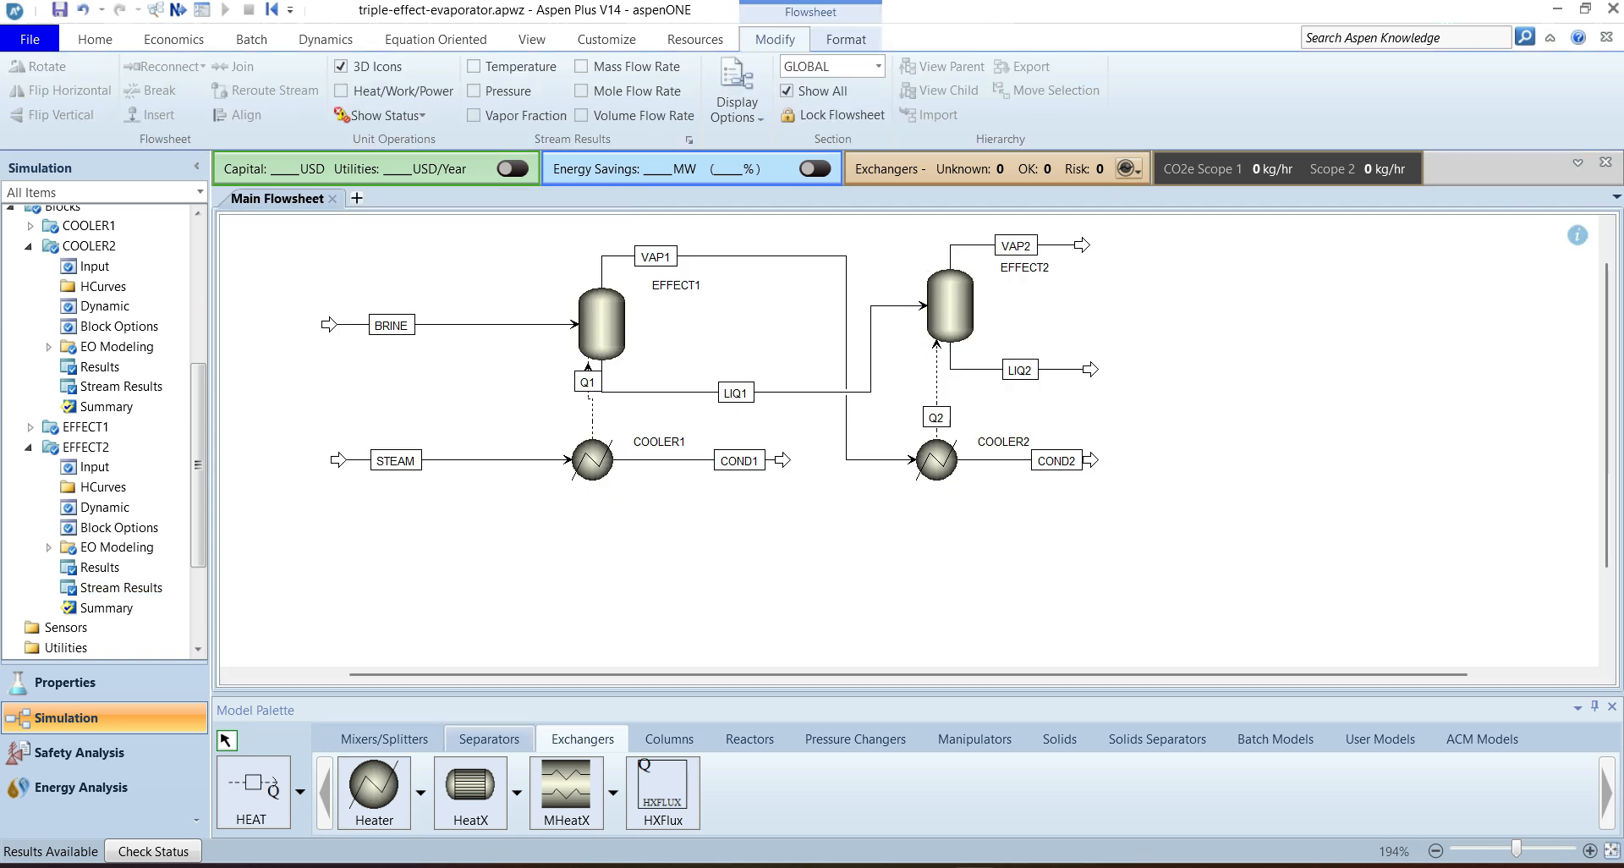
Step: Add a Flash2 separator named EFFECT3 beyond the outlets of EFFECT2
{"action": "left_click", "coordinate": [489, 738]}
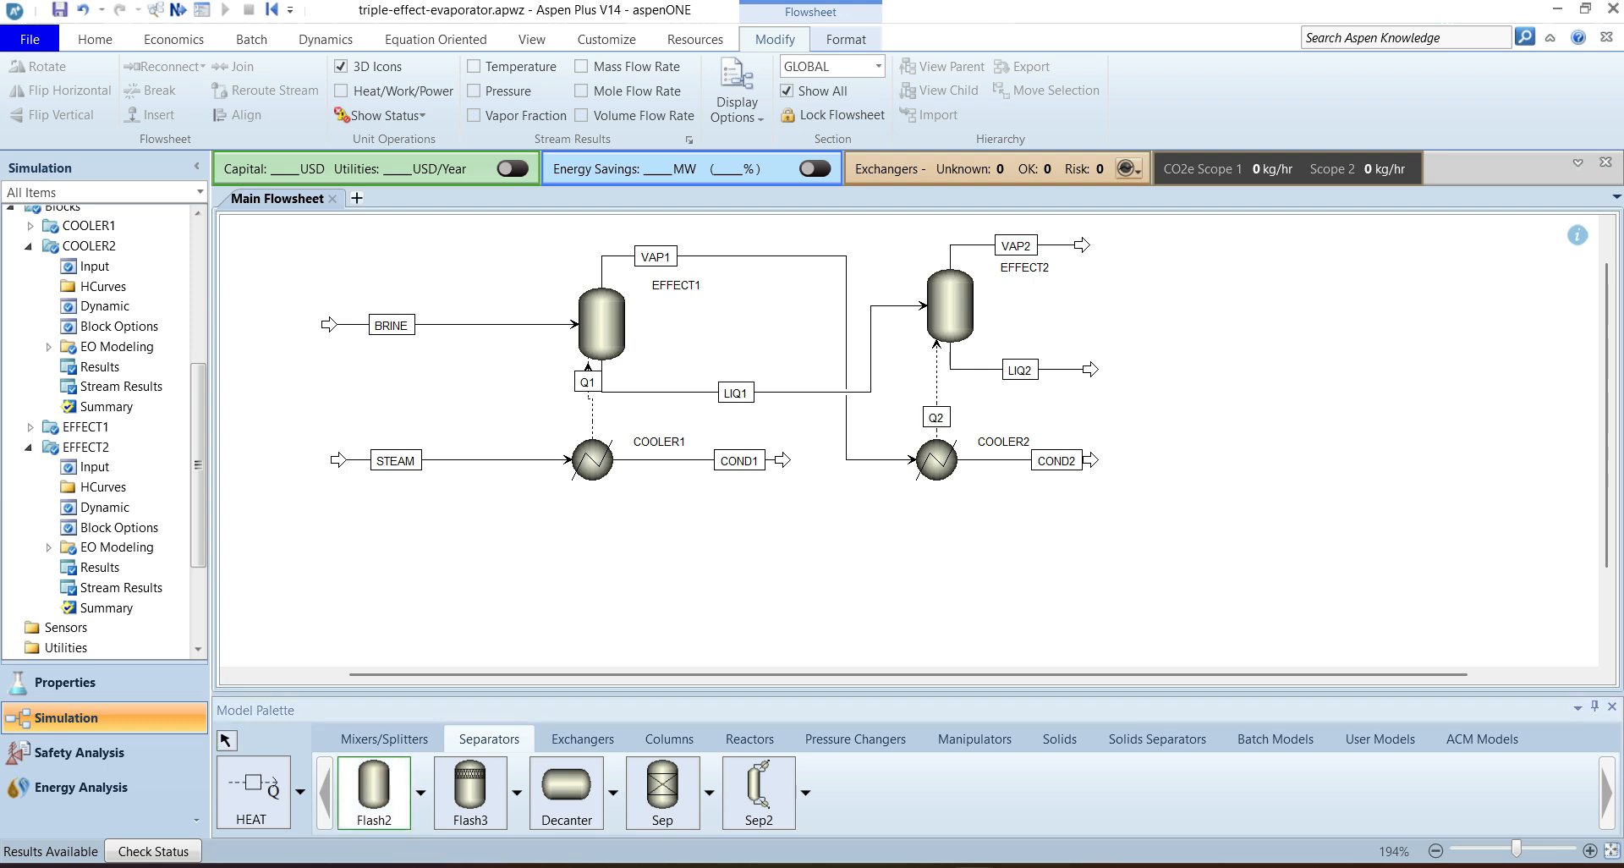
{"action": "type", "text": "EF"}
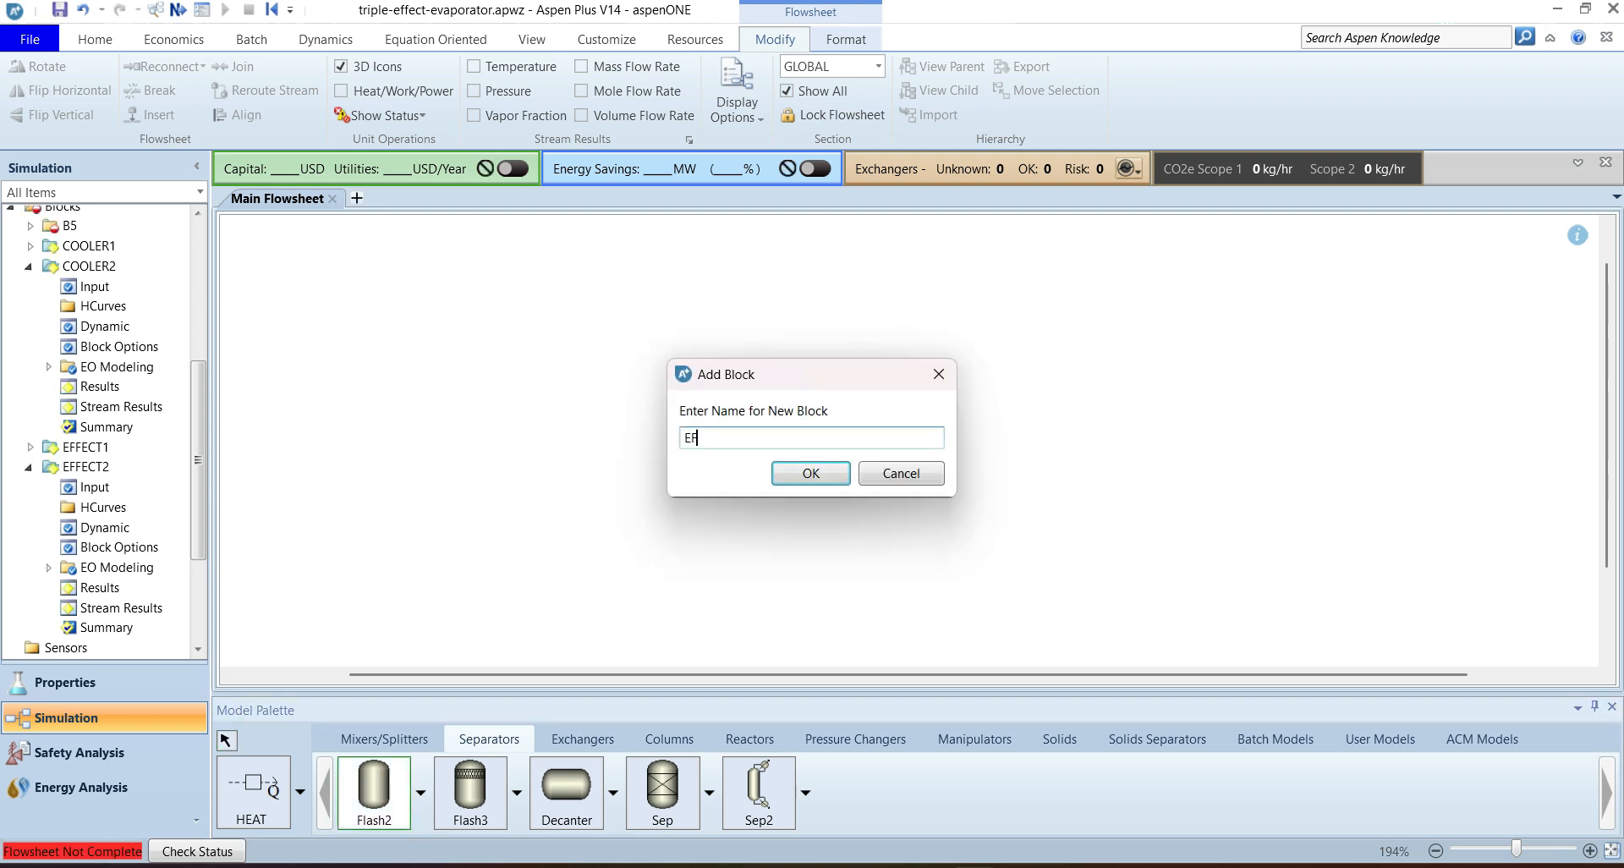
{"action": "type", "text": "FECT3"}
{"action": "key", "text": "Return"}
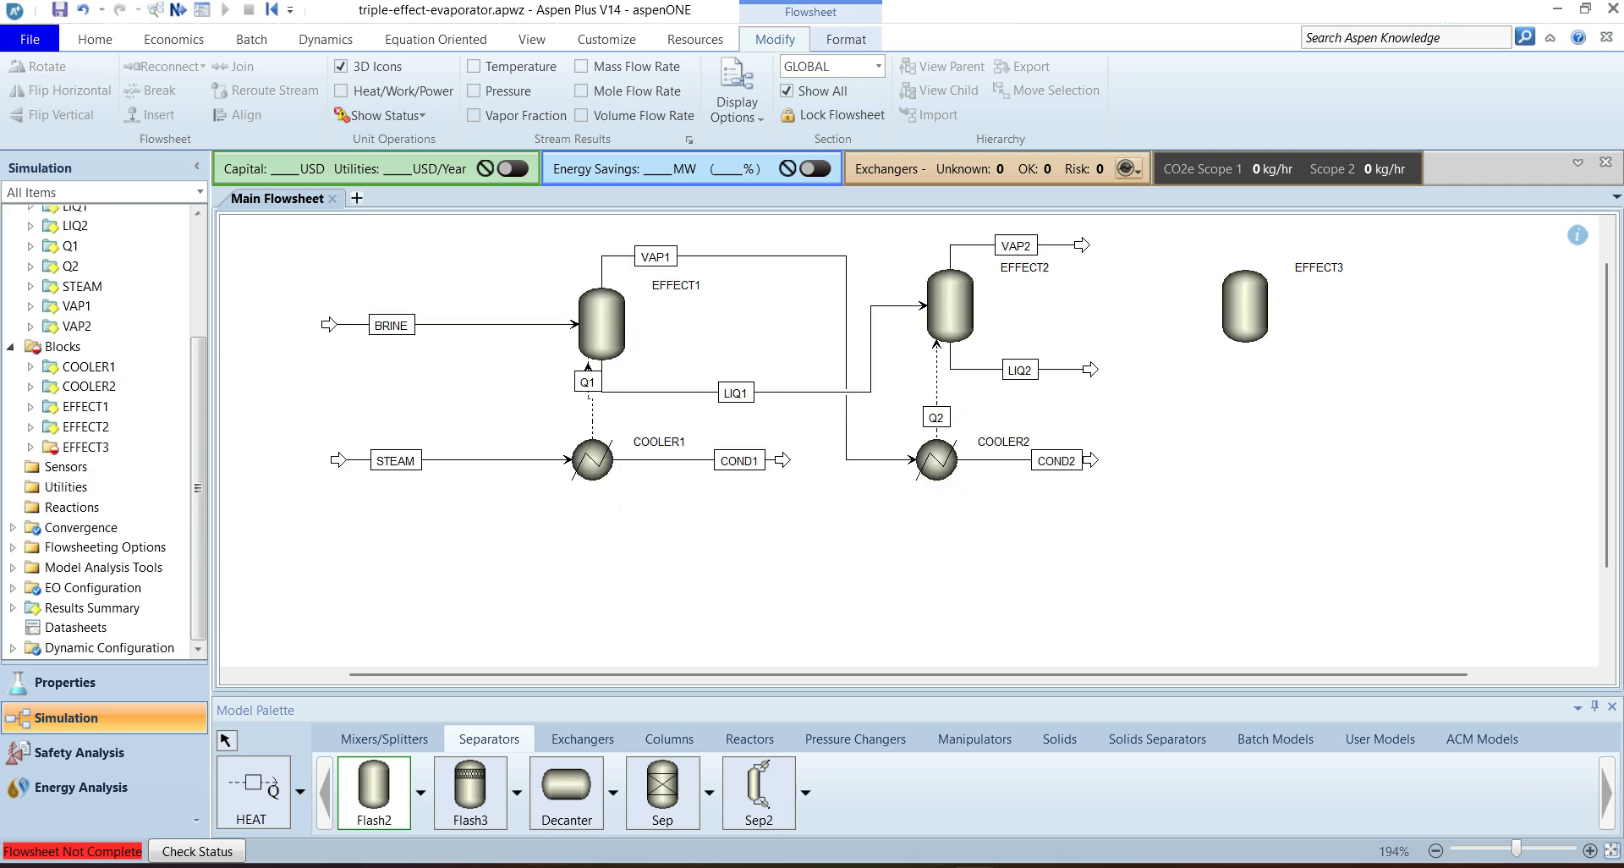
Step: Add a Heater block named COOLER3 below EFFECT3
{"action": "left_click", "coordinate": [582, 738]}
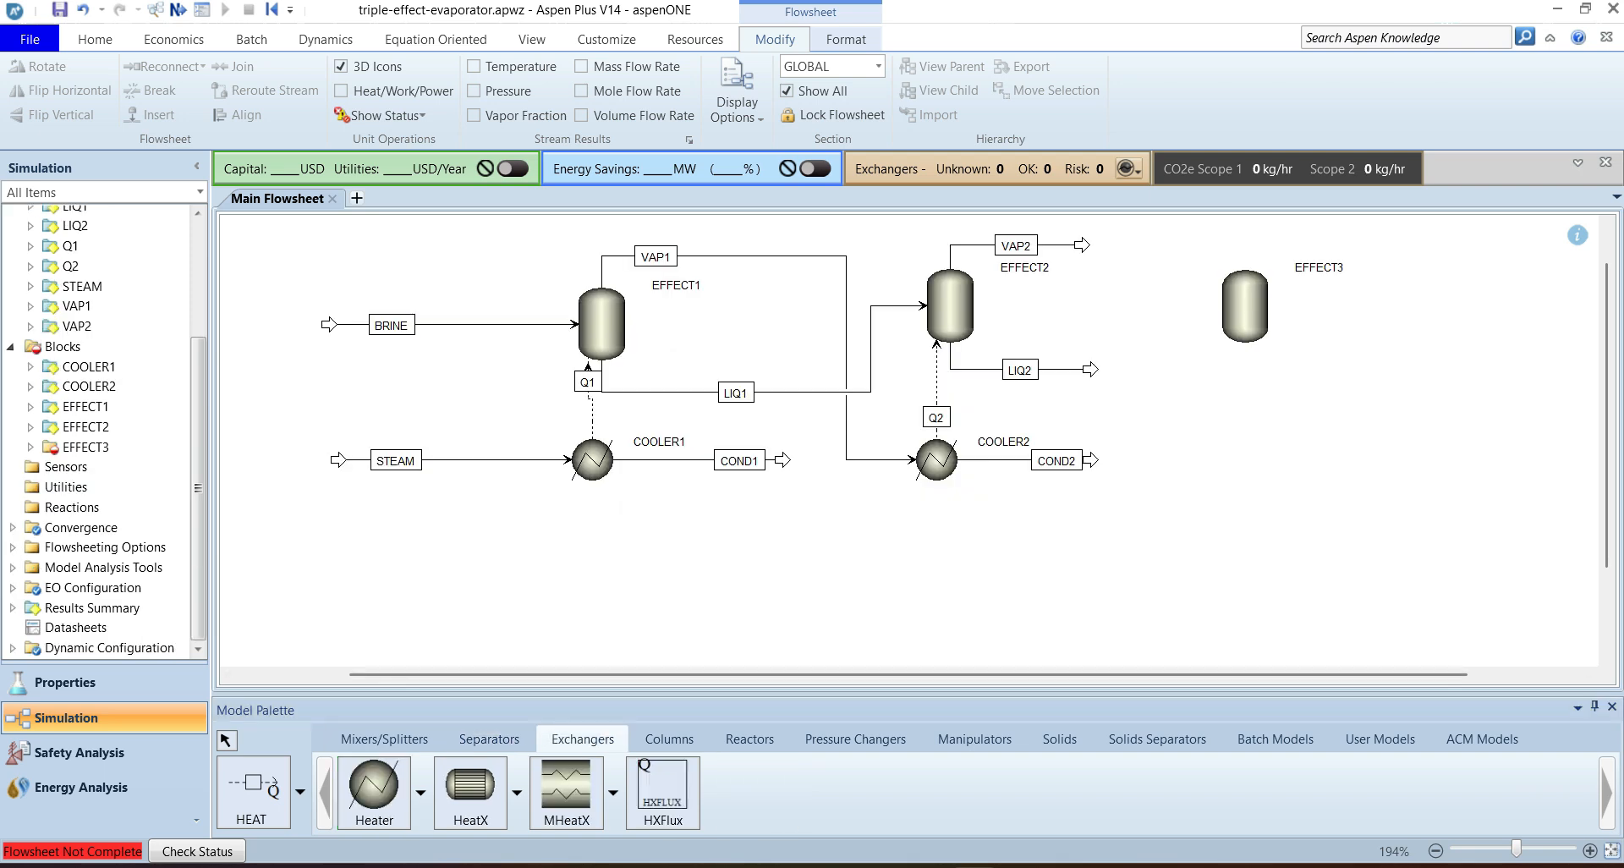
{"action": "left_click", "coordinate": [1232, 459]}
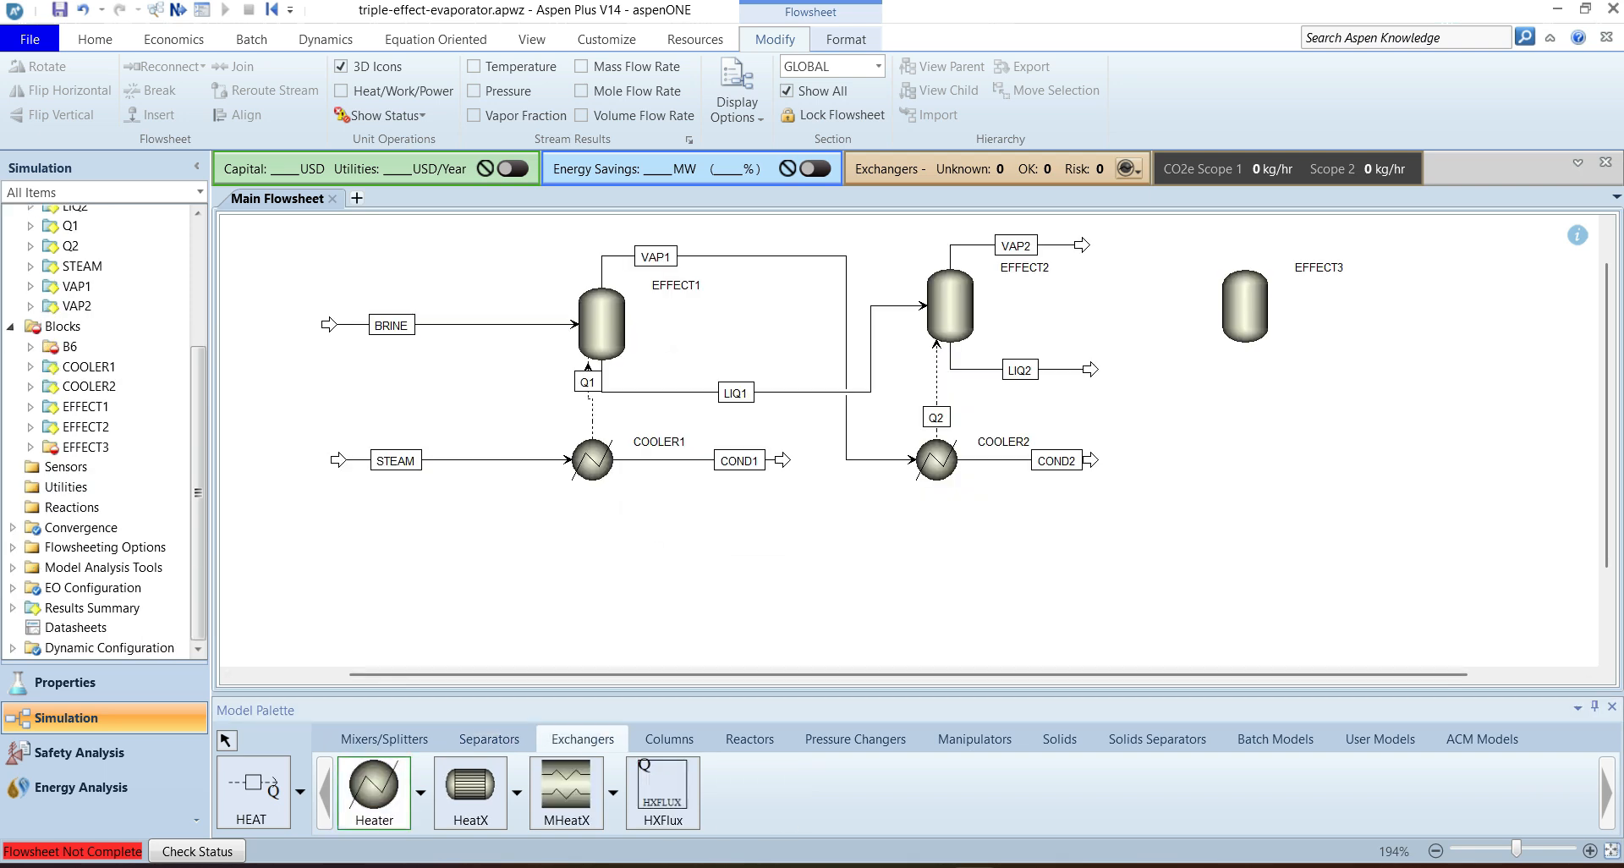
{"action": "type", "text": "COOLER3"}
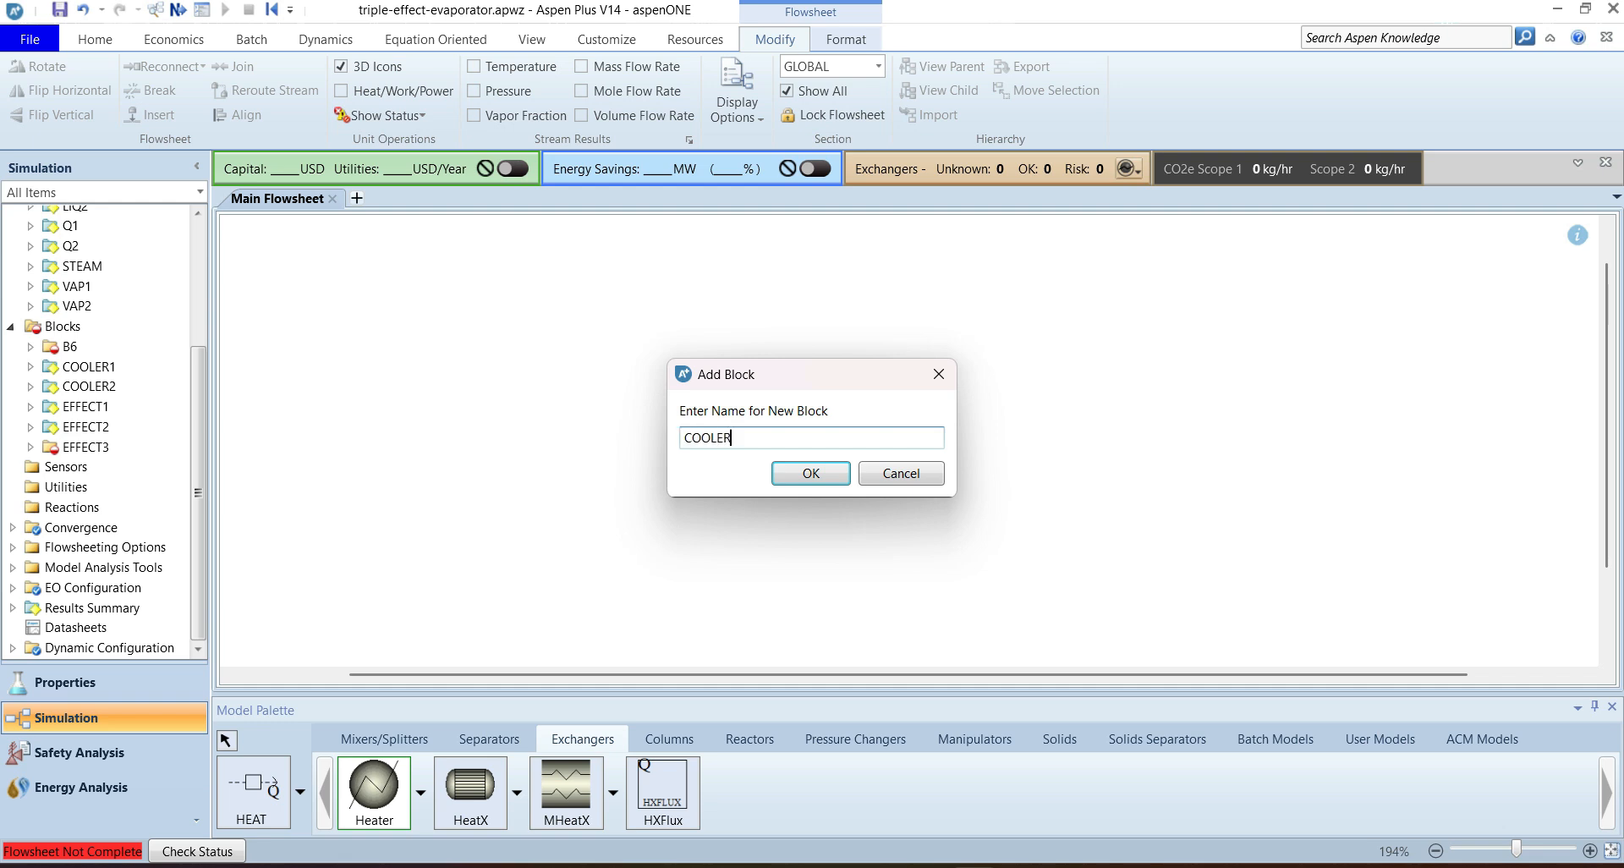
{"action": "key", "text": "Return"}
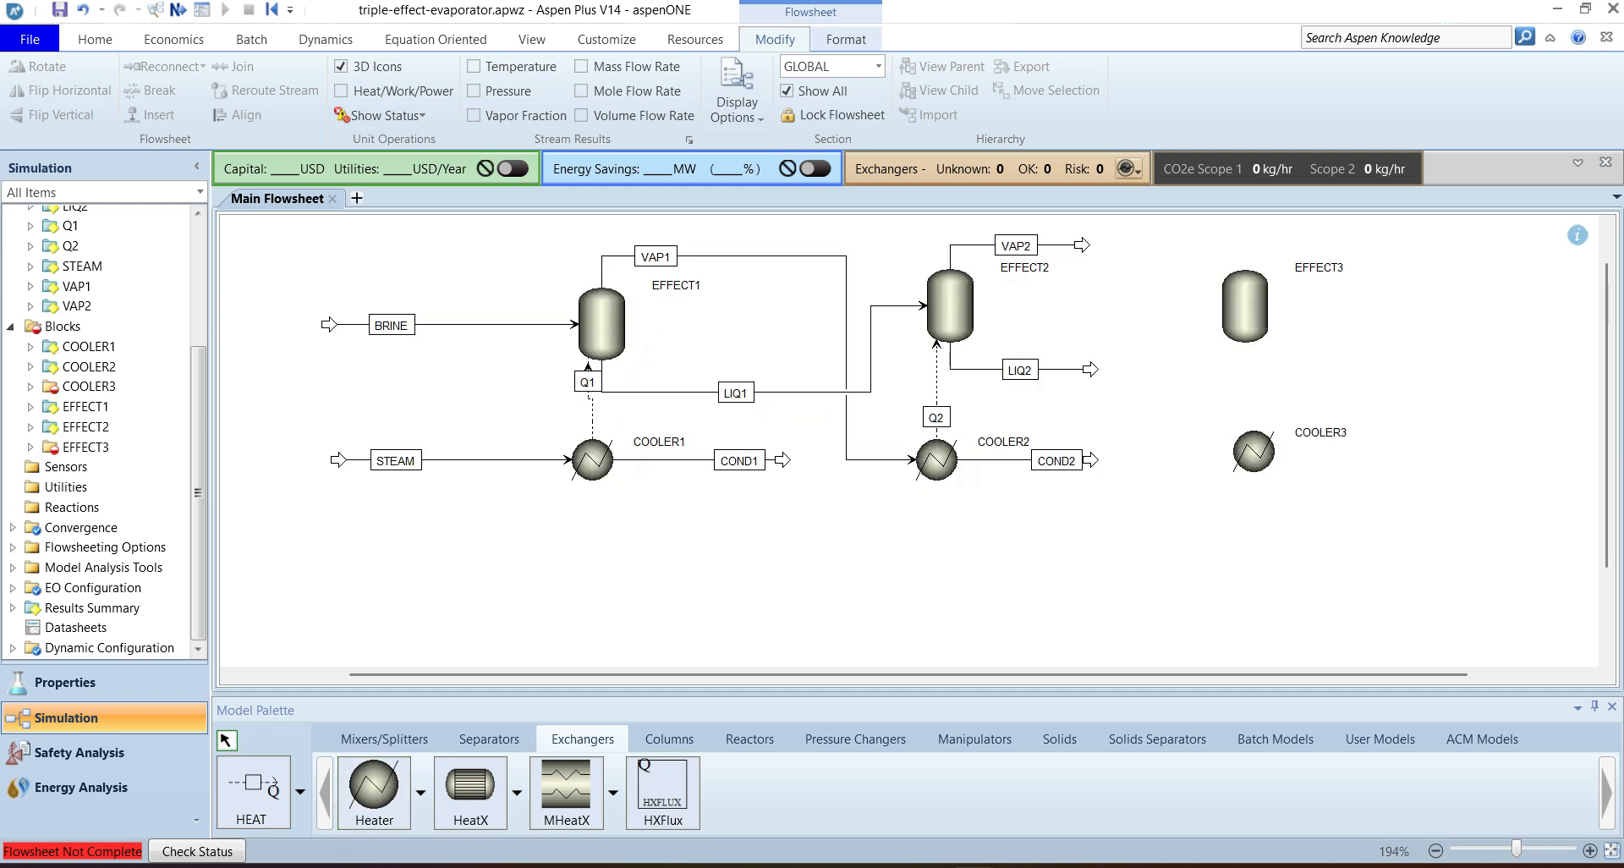
Step: Reconnect stream VAP2 to the inlet of COOLER3 and stream LIQ2 to the feed inlet of EFFECT3
{"action": "left_click_drag", "start_coordinate": [1082, 245], "coordinate": [1225, 452]}
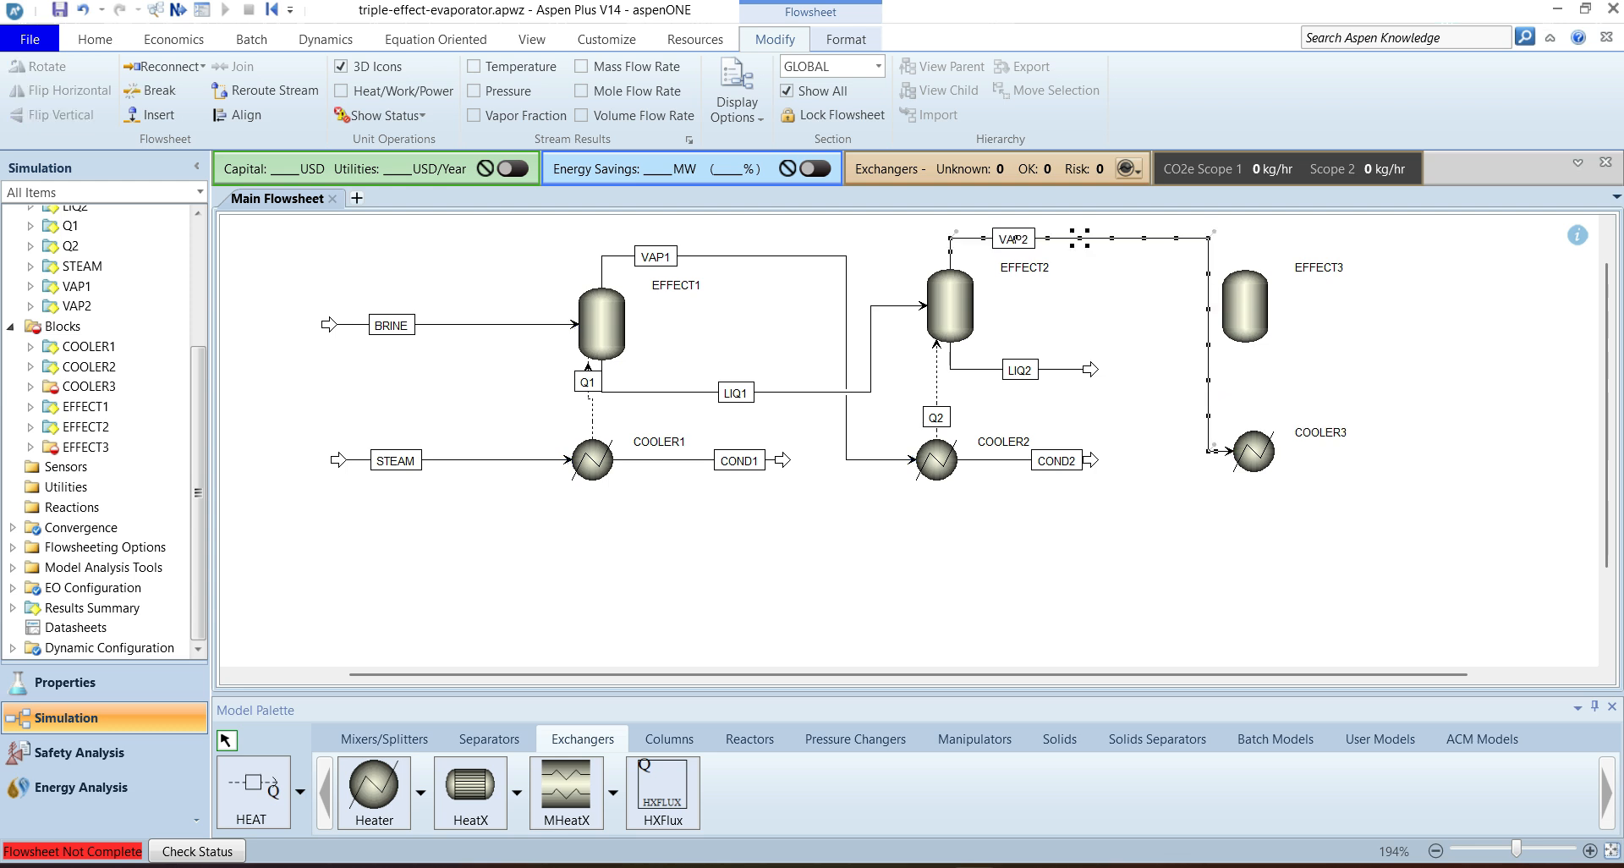
{"action": "left_click_drag", "start_coordinate": [1209, 362], "coordinate": [1219, 305]}
{"action": "key", "text": "Escape"}
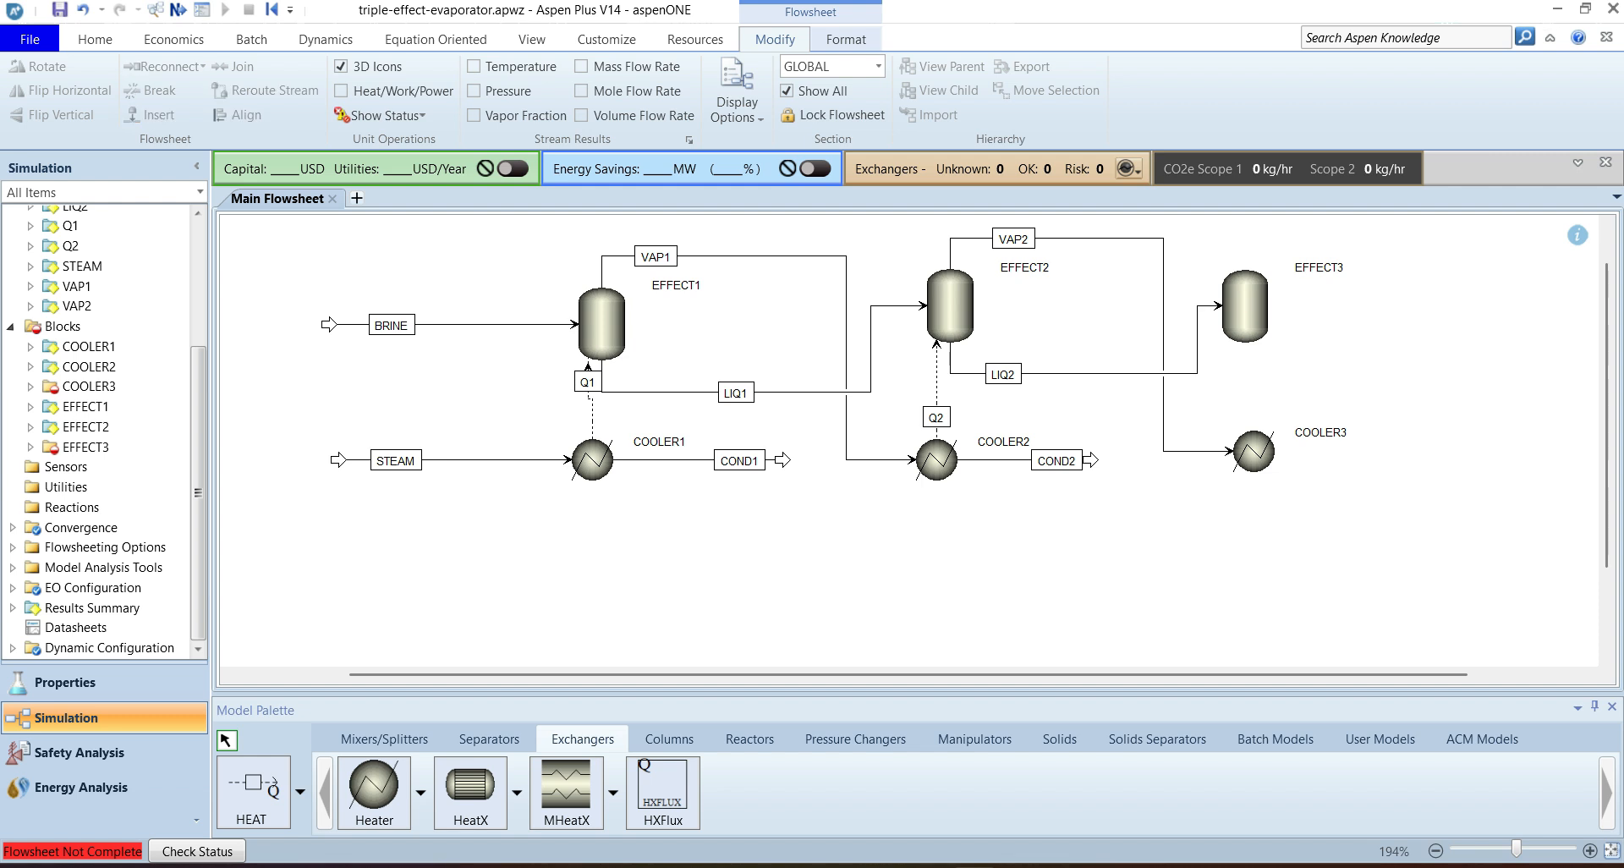
Step: Add a material outlet stream named COND3 to COOLER3
{"action": "left_click", "coordinate": [300, 791]}
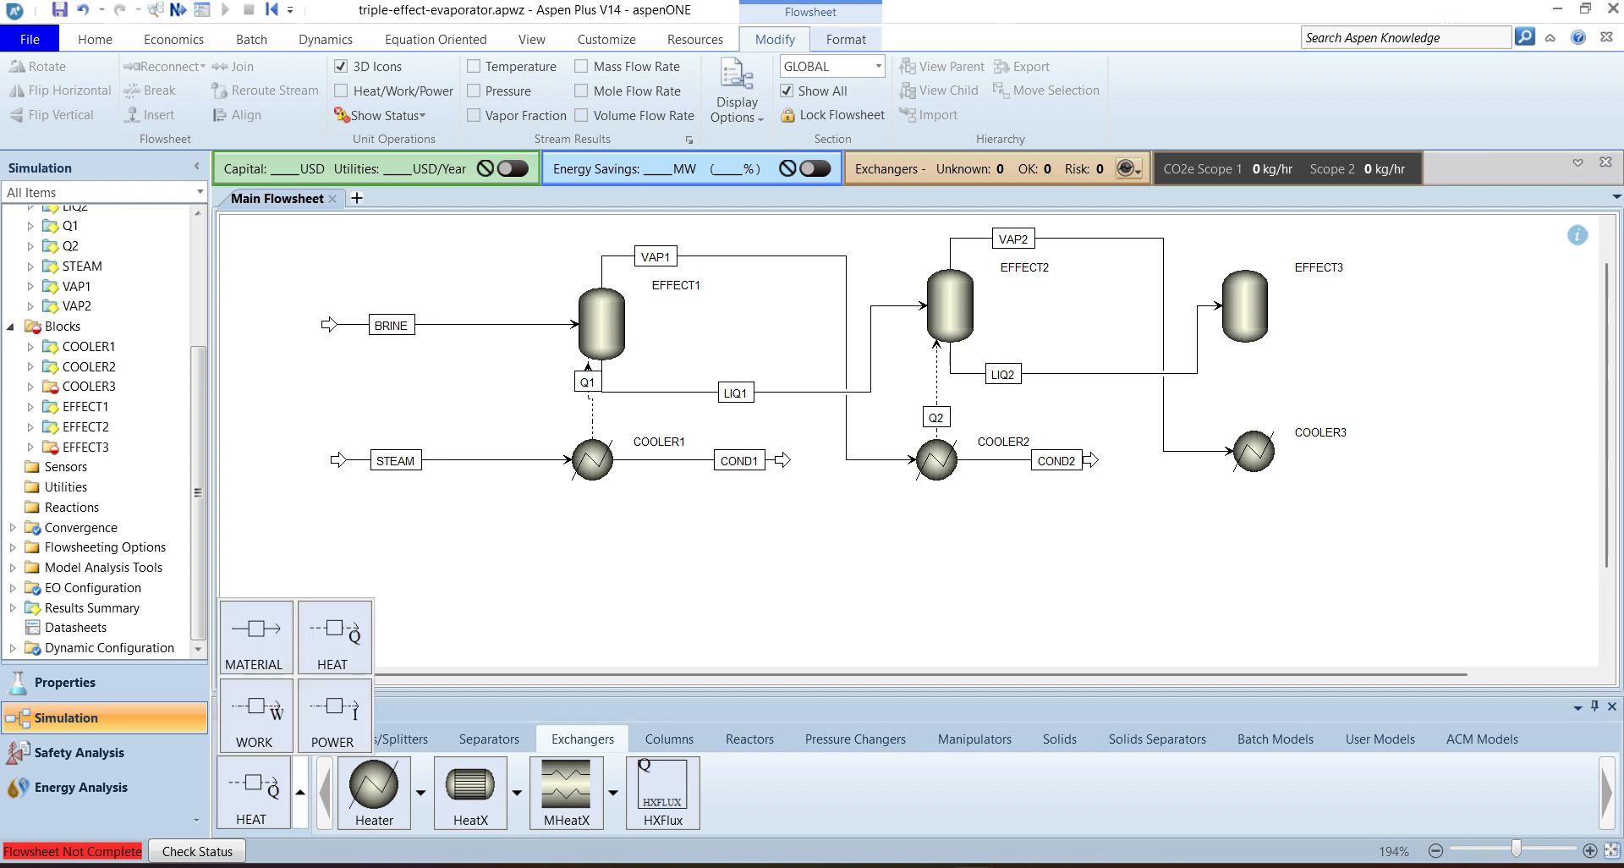
{"action": "left_click", "coordinate": [252, 730]}
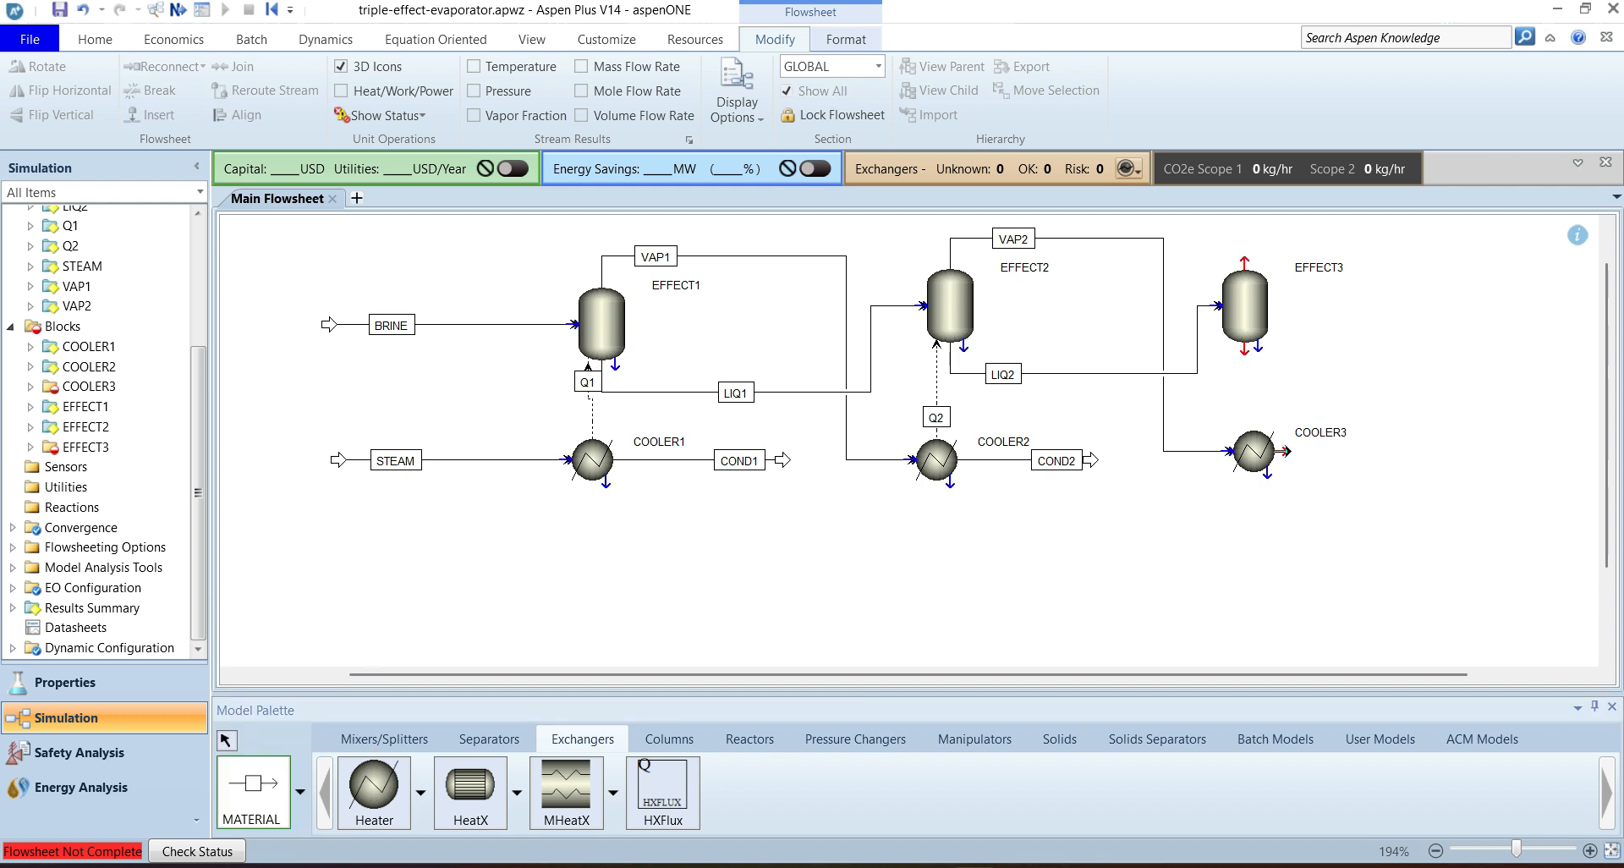
{"action": "left_click", "coordinate": [1283, 451]}
{"action": "left_click", "coordinate": [1427, 443]}
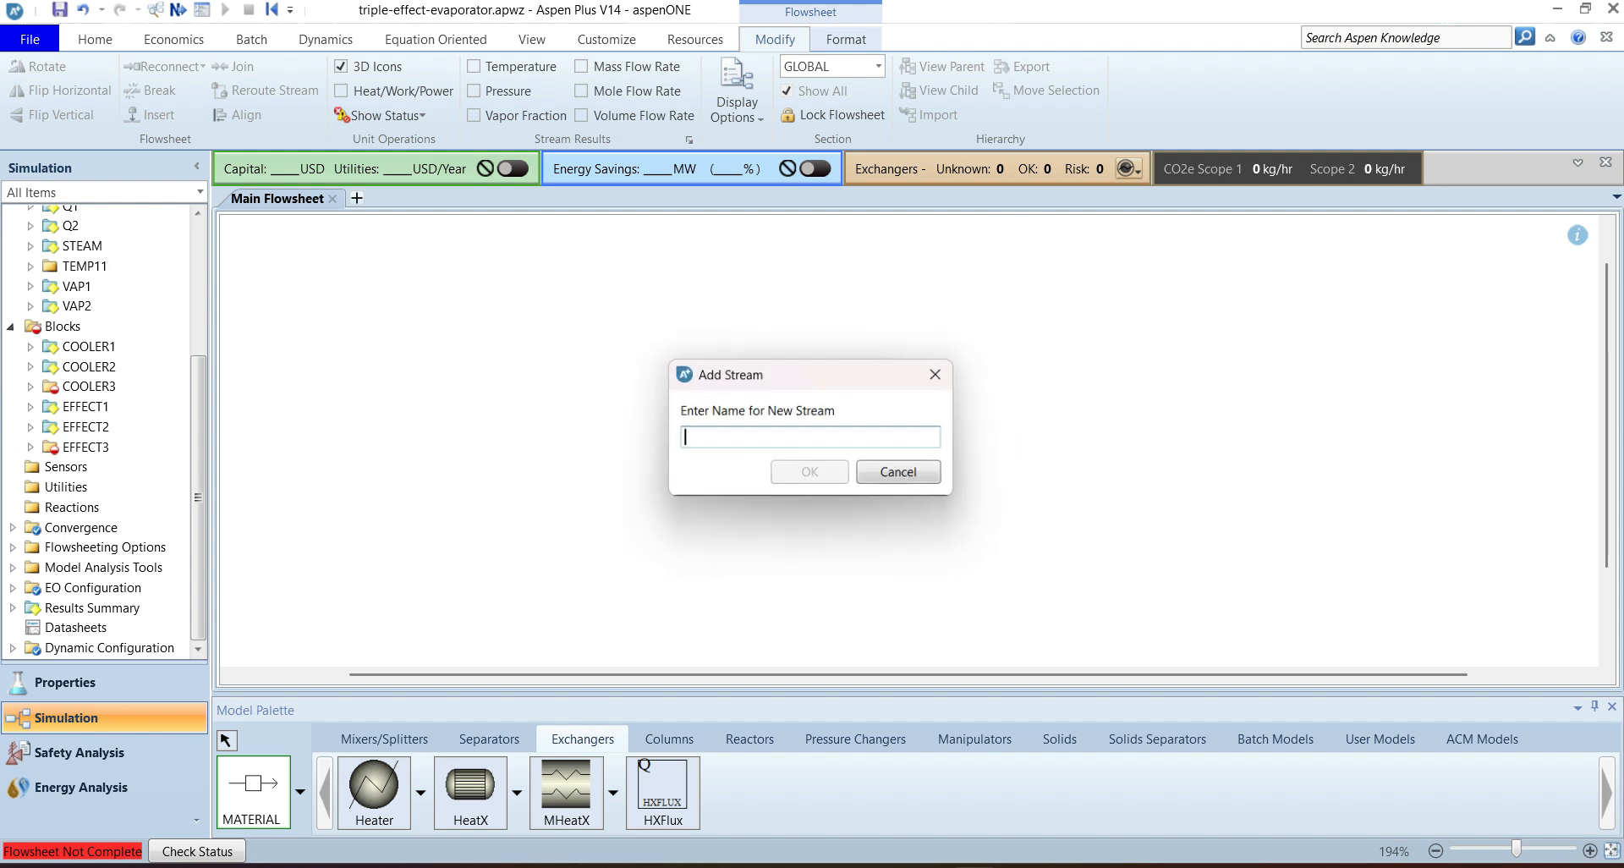
{"action": "type", "text": "COND3"}
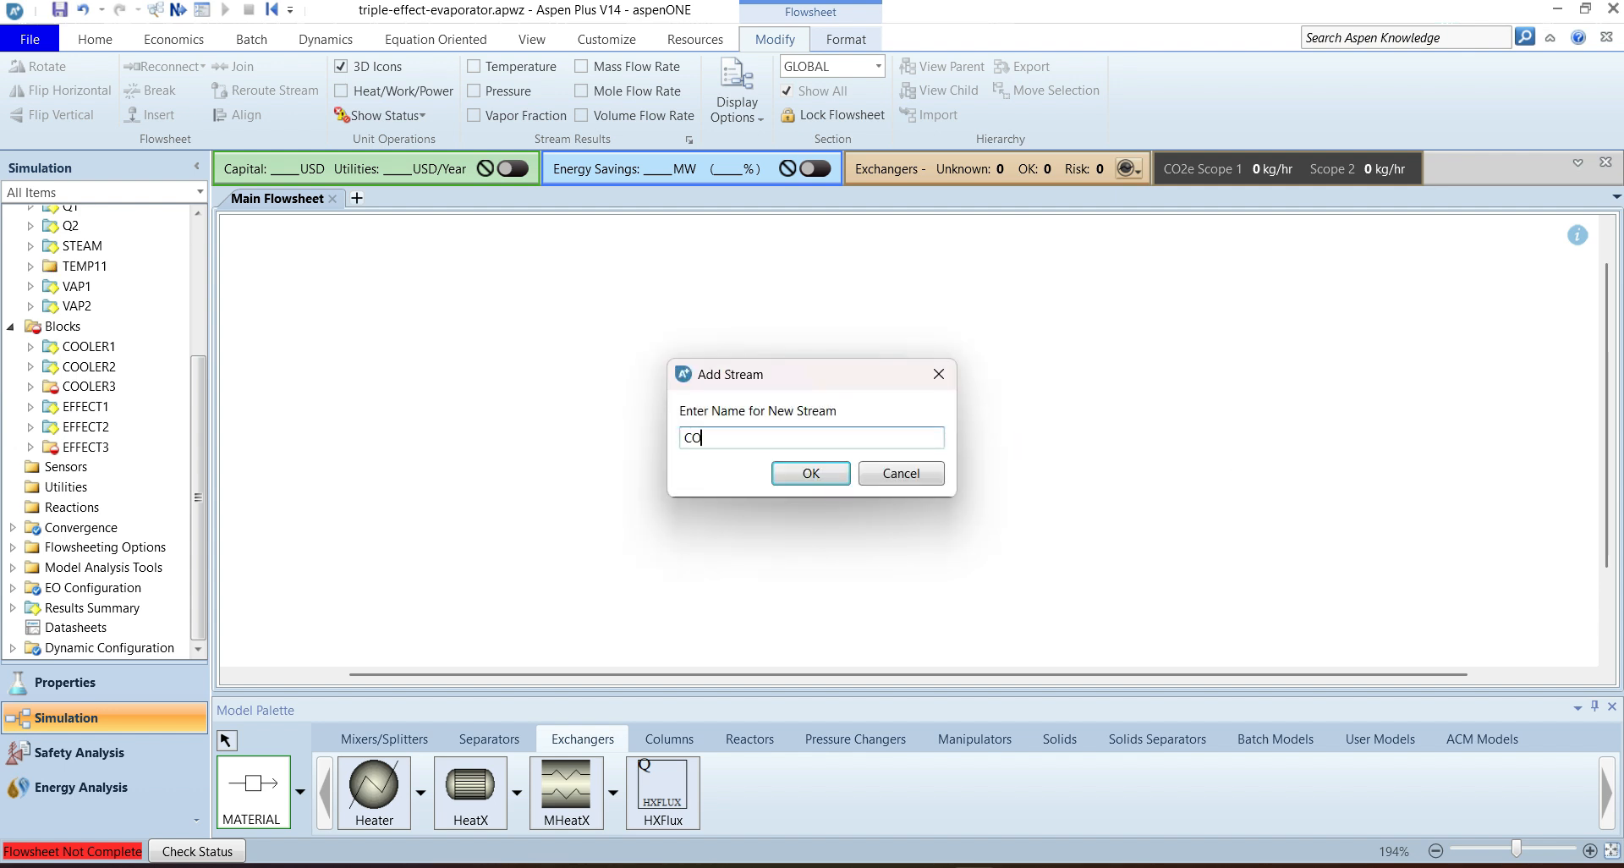
{"action": "key", "text": "Return"}
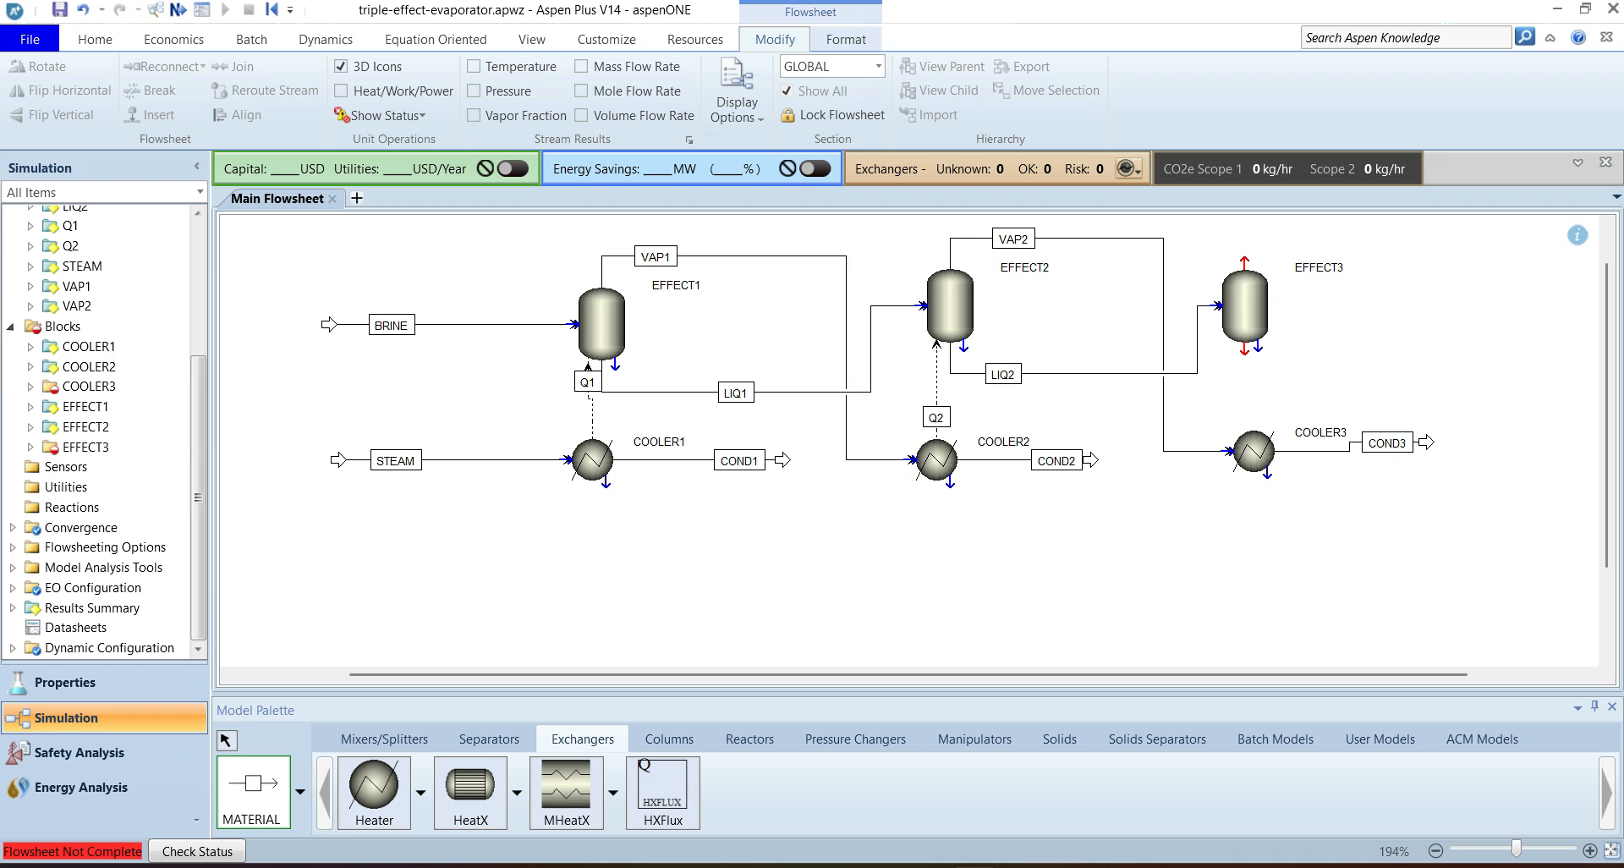
Step: Add the EFFECT3 outlet material streams, VAP3 for the vapor and LIQ3 for the liquid
{"action": "left_click", "coordinate": [1244, 262]}
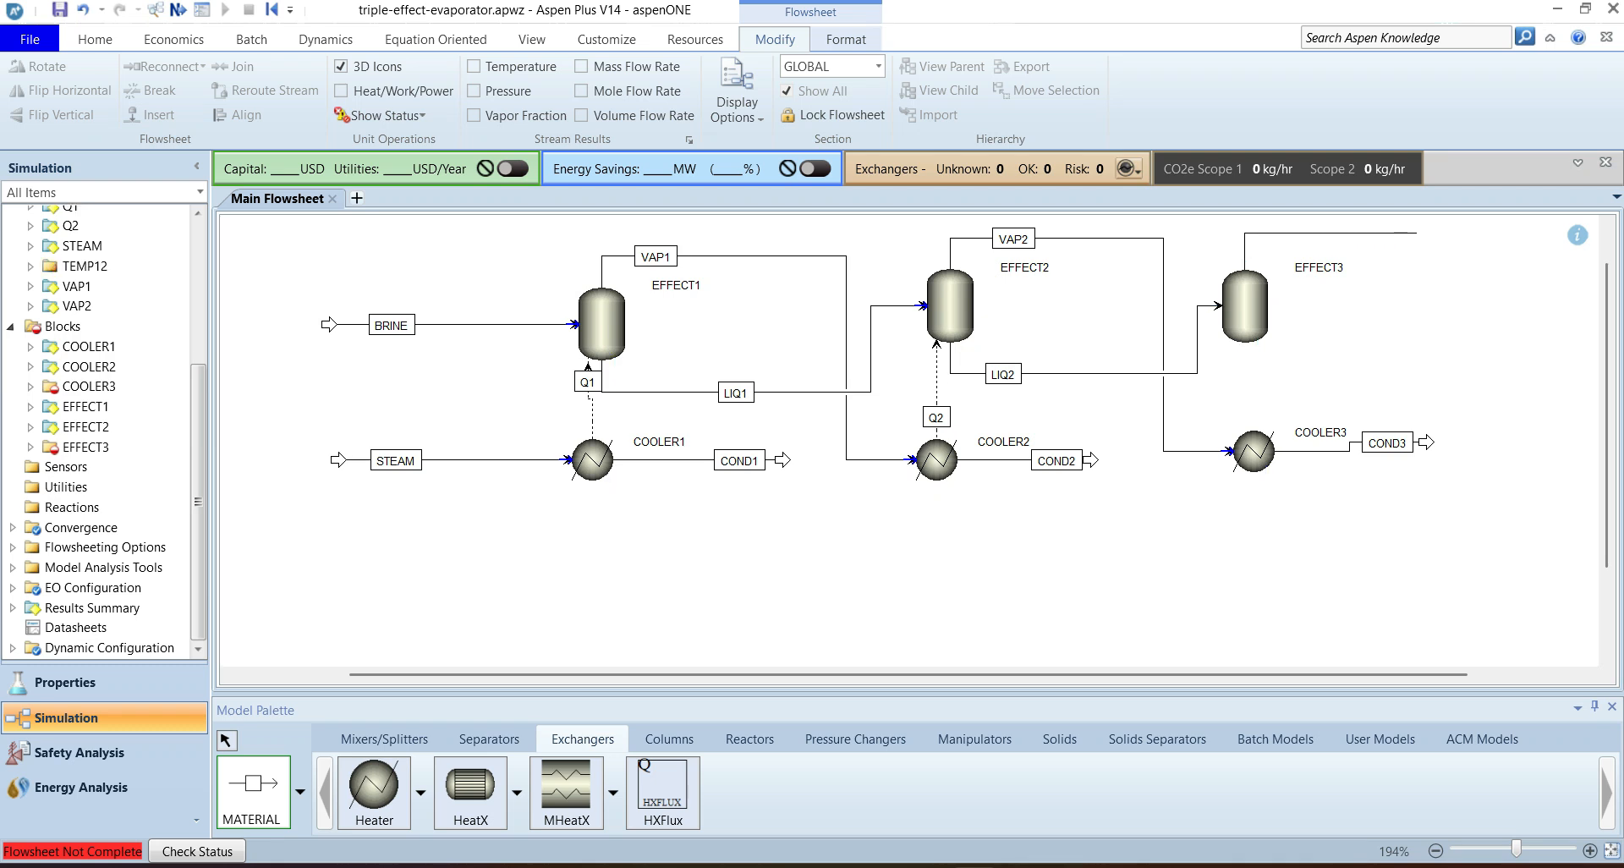
{"action": "left_click", "coordinate": [1419, 238]}
{"action": "type", "text": "VAP3"}
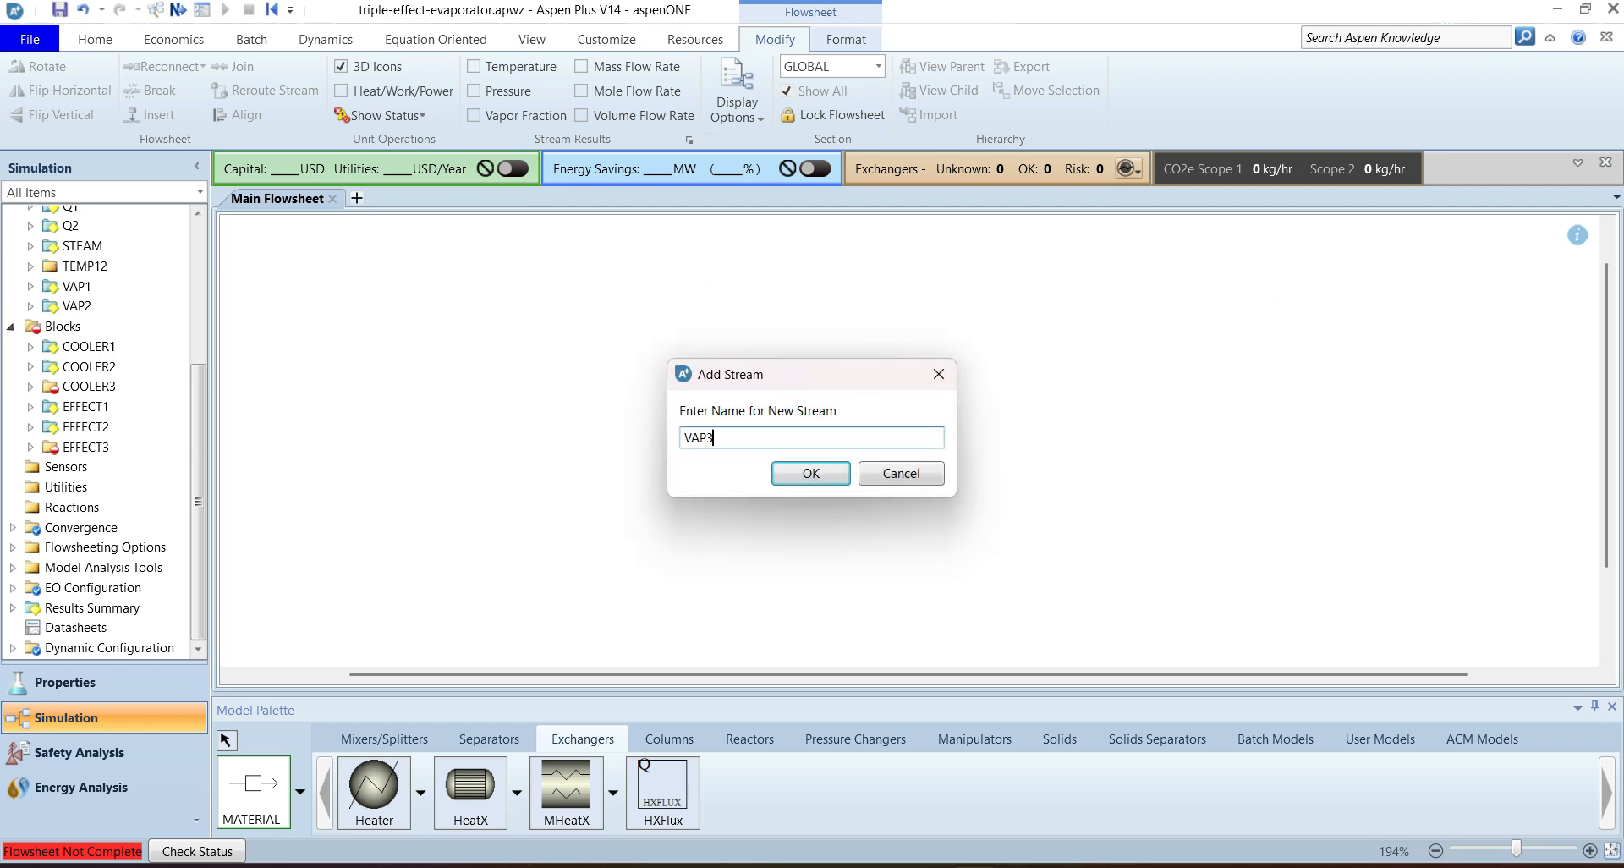
{"action": "key", "text": "Return"}
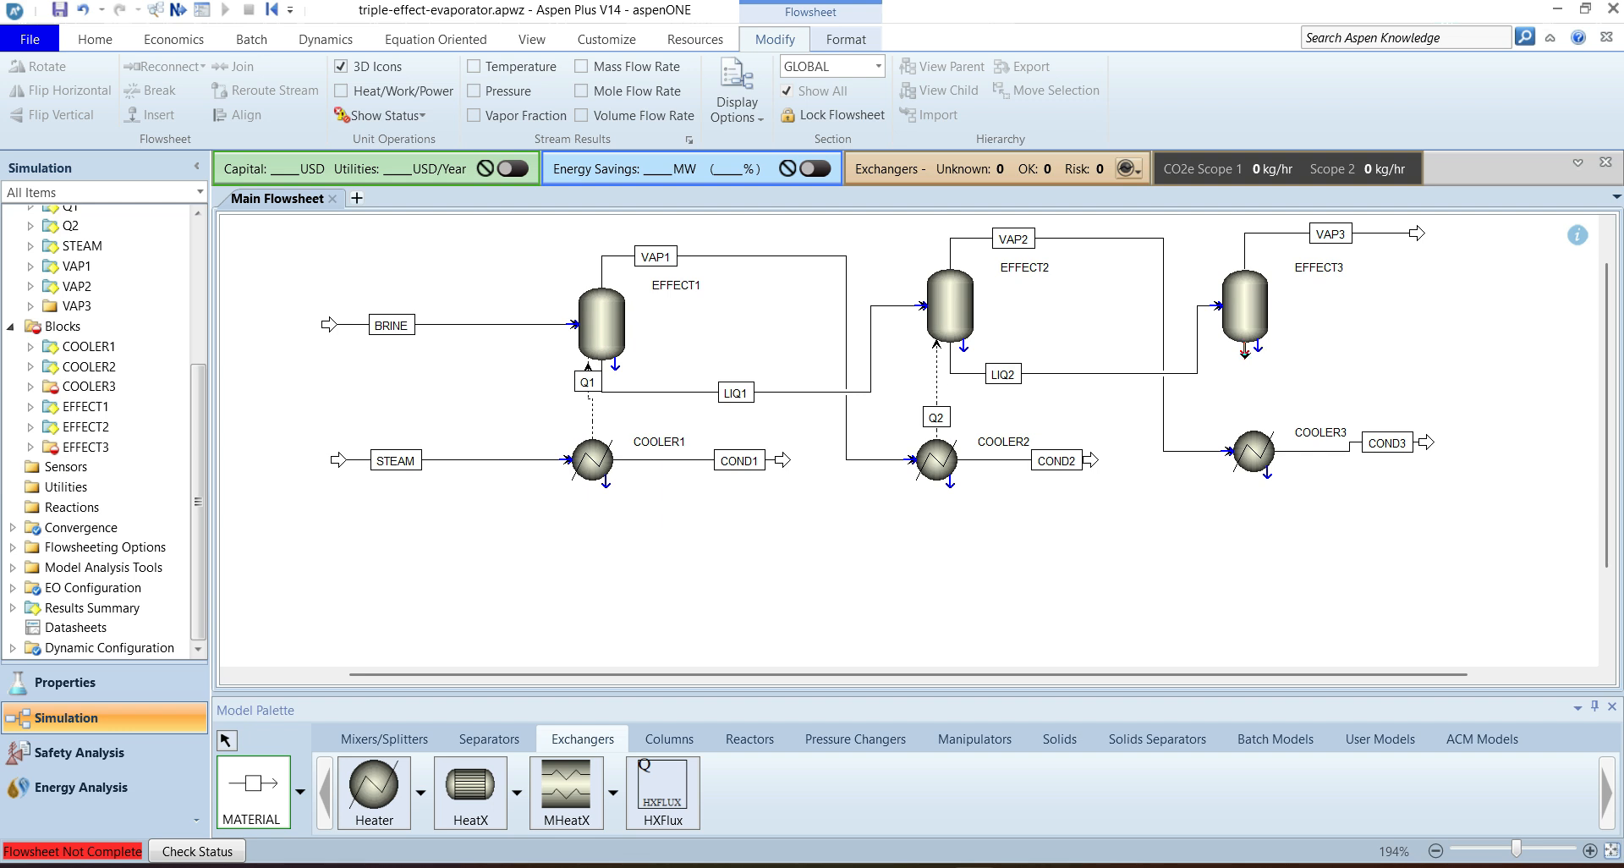
{"action": "left_click", "coordinate": [1245, 354]}
{"action": "left_click", "coordinate": [1434, 355]}
{"action": "type", "text": "LIQ3"}
{"action": "key", "text": "Return"}
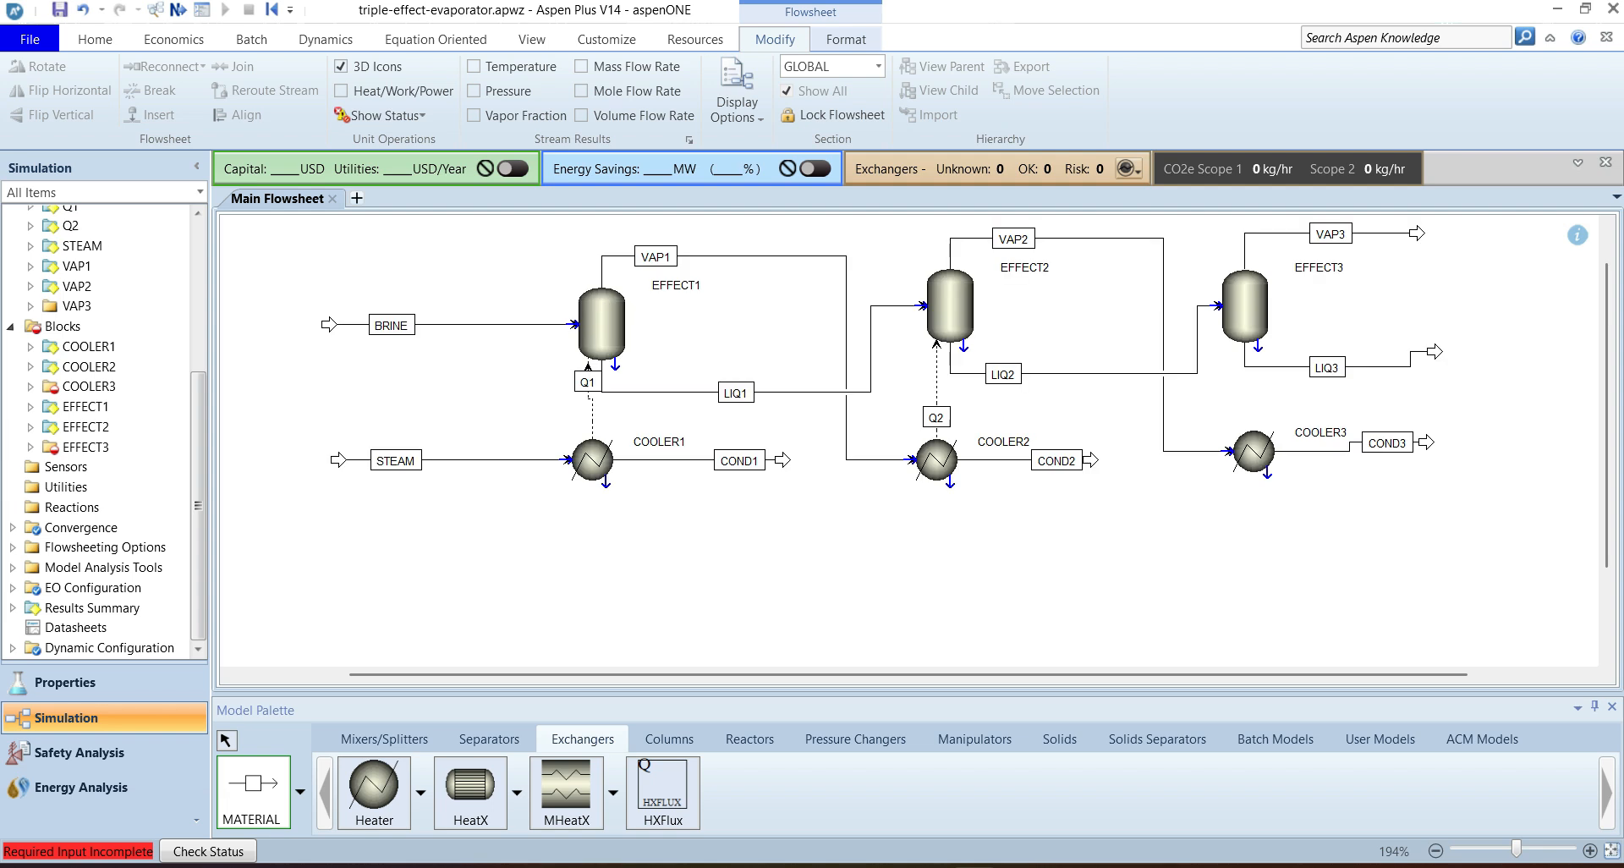
{"action": "key", "text": "Escape"}
Step: Specify COOLER3 by pressure and vapor fraction, with 0 bar pressure and a vapor fraction of 0, and close its form
{"action": "double_click", "coordinate": [1253, 452]}
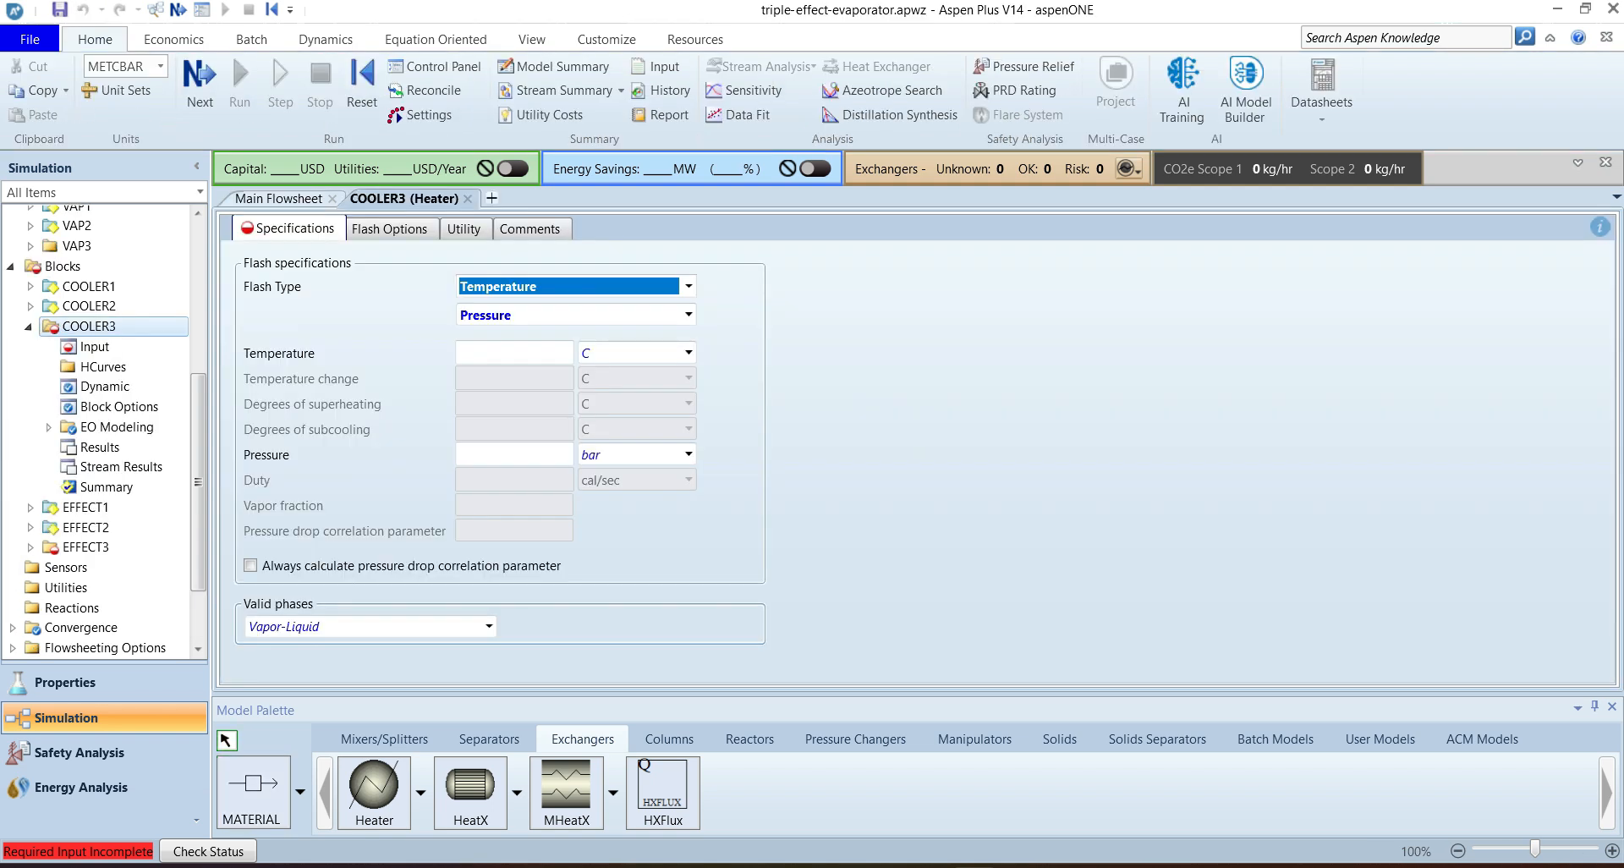
{"action": "left_click", "coordinate": [516, 455]}
{"action": "type", "text": "0"}
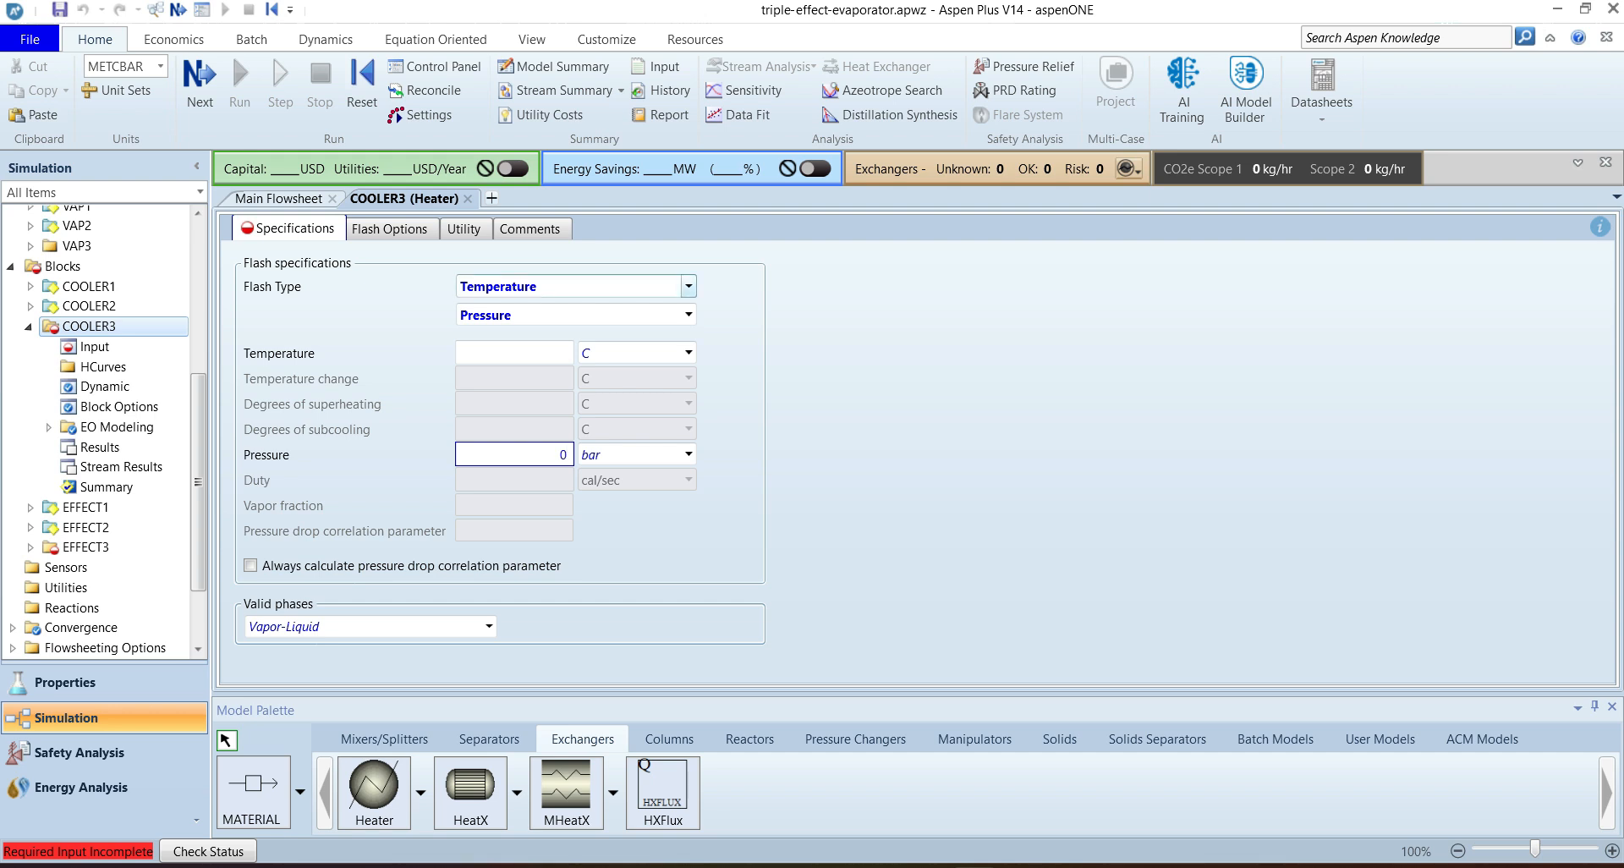
{"action": "left_click", "coordinate": [689, 286]}
{"action": "left_click", "coordinate": [575, 373]}
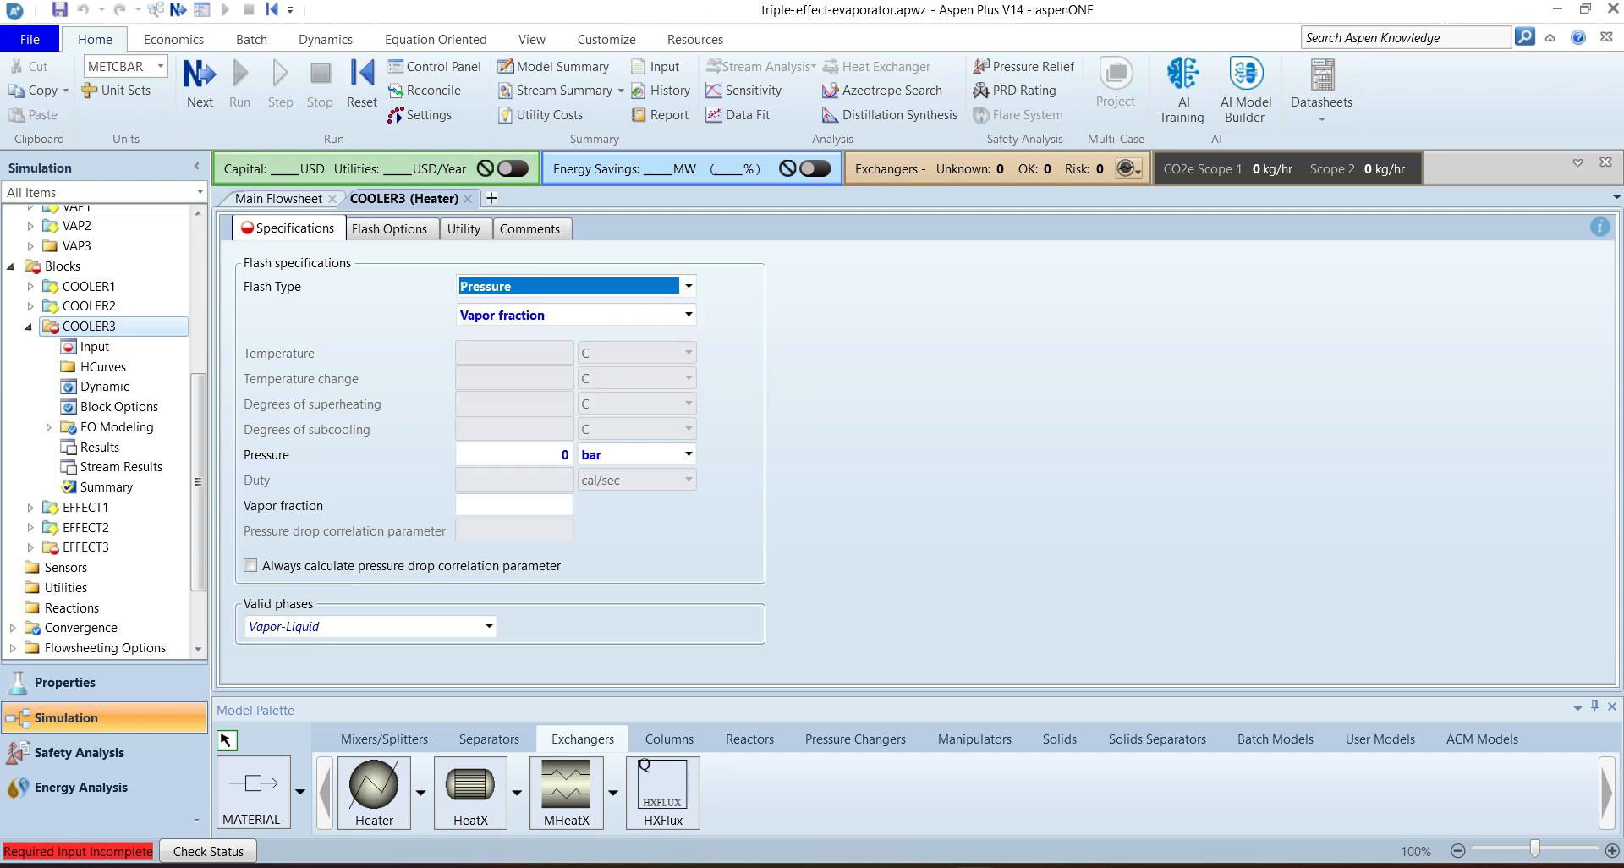
{"action": "left_click", "coordinate": [515, 505]}
{"action": "type", "text": "0"}
{"action": "key", "text": "Return"}
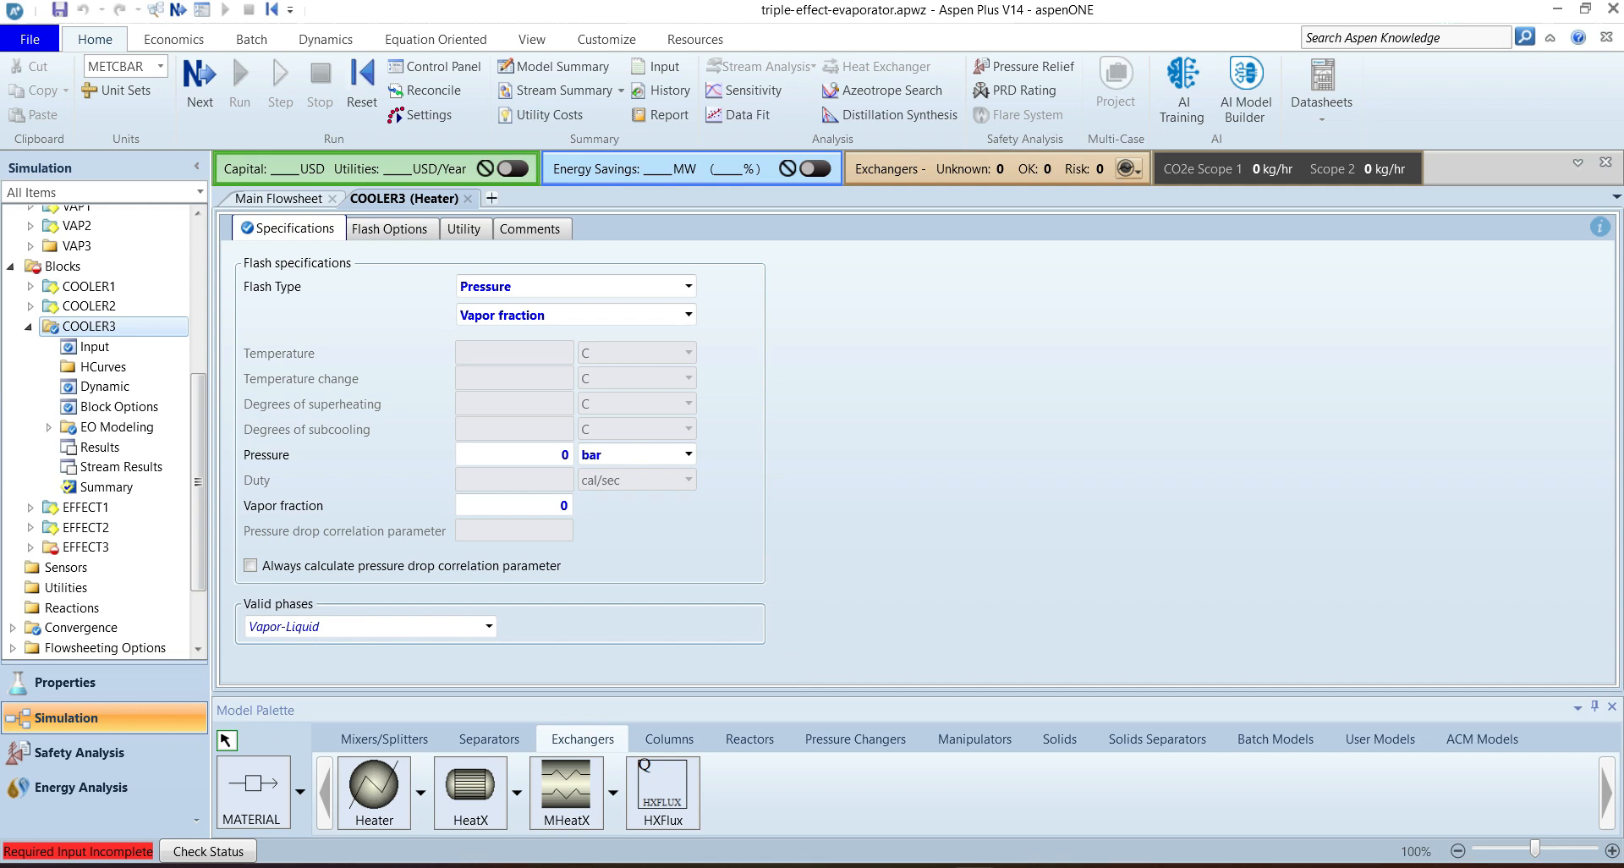
{"action": "left_click", "coordinate": [468, 199]}
Step: Connect a heat stream named Q3 from COOLER3 to the heat inlet of EFFECT3
{"action": "double_click", "coordinate": [1245, 306]}
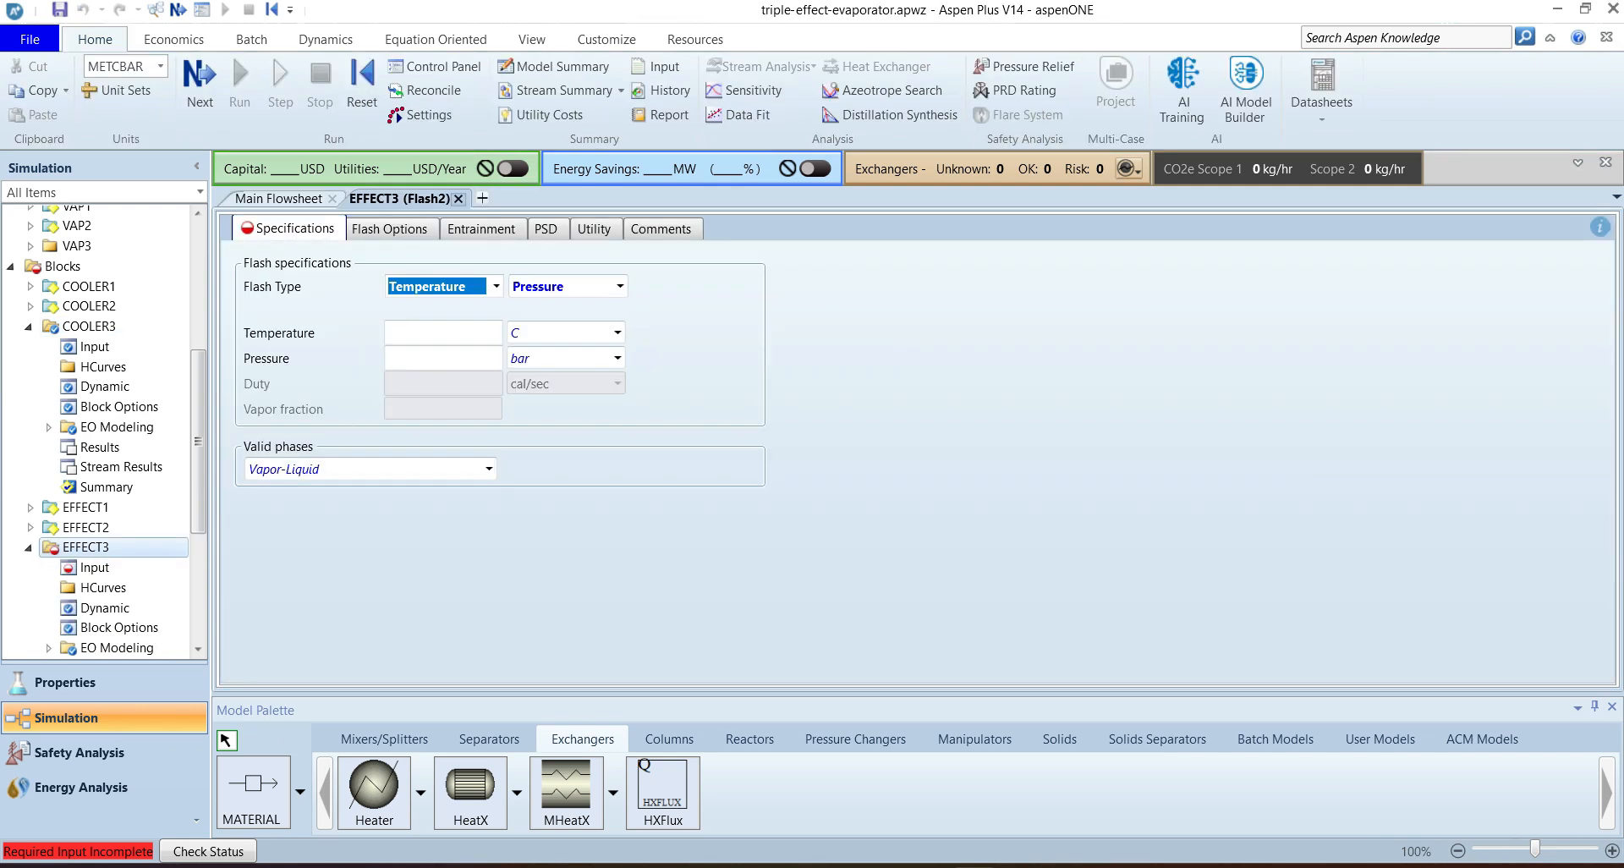
{"action": "left_click", "coordinate": [459, 198]}
{"action": "left_click", "coordinate": [299, 791]}
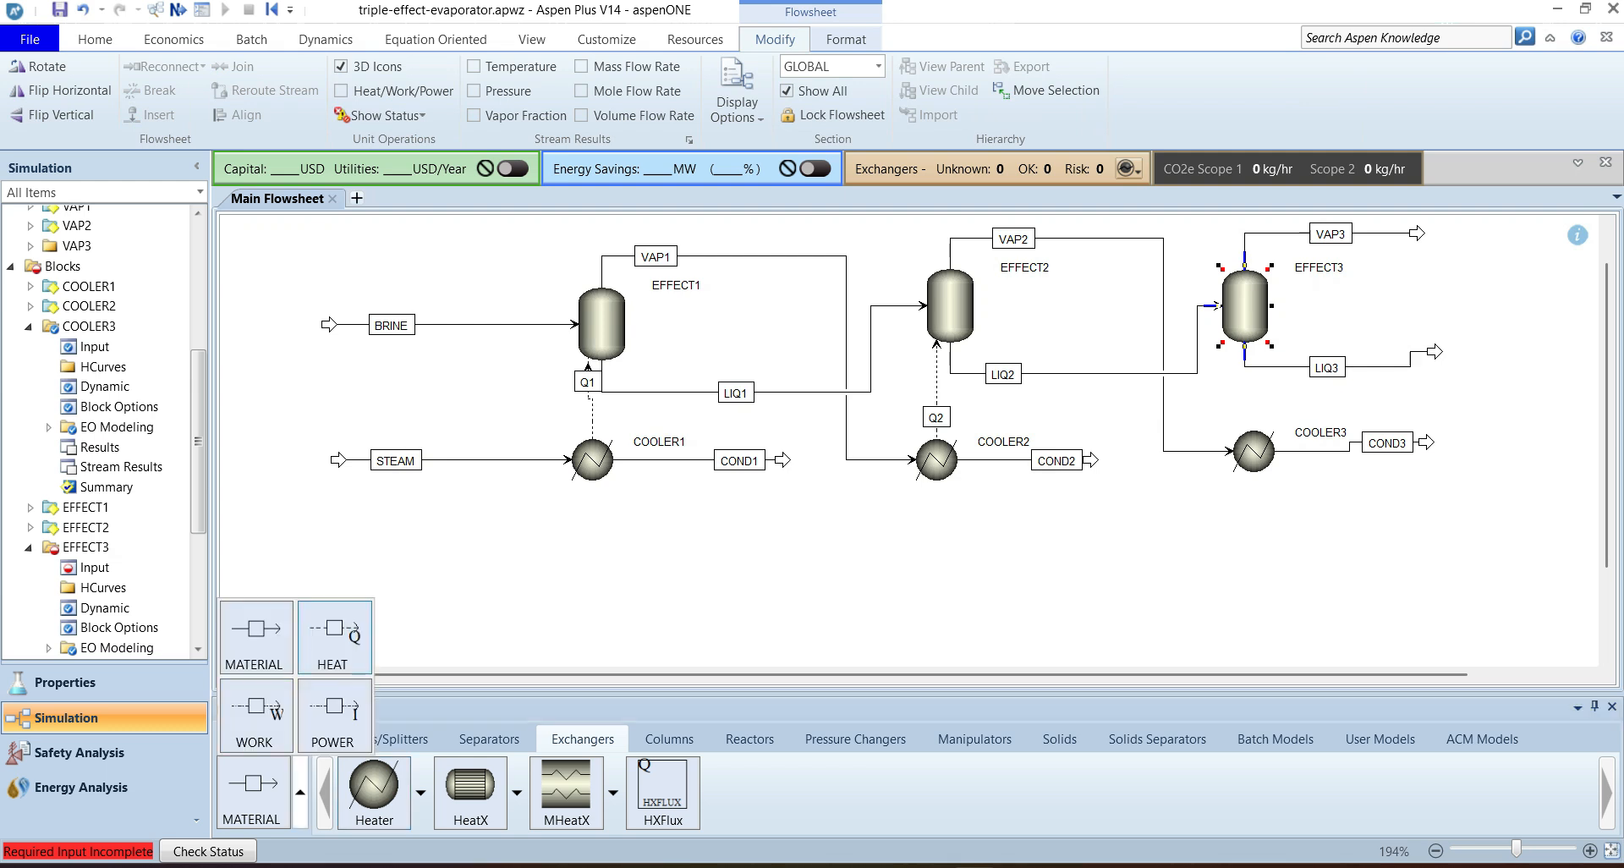
{"action": "left_click", "coordinate": [336, 719]}
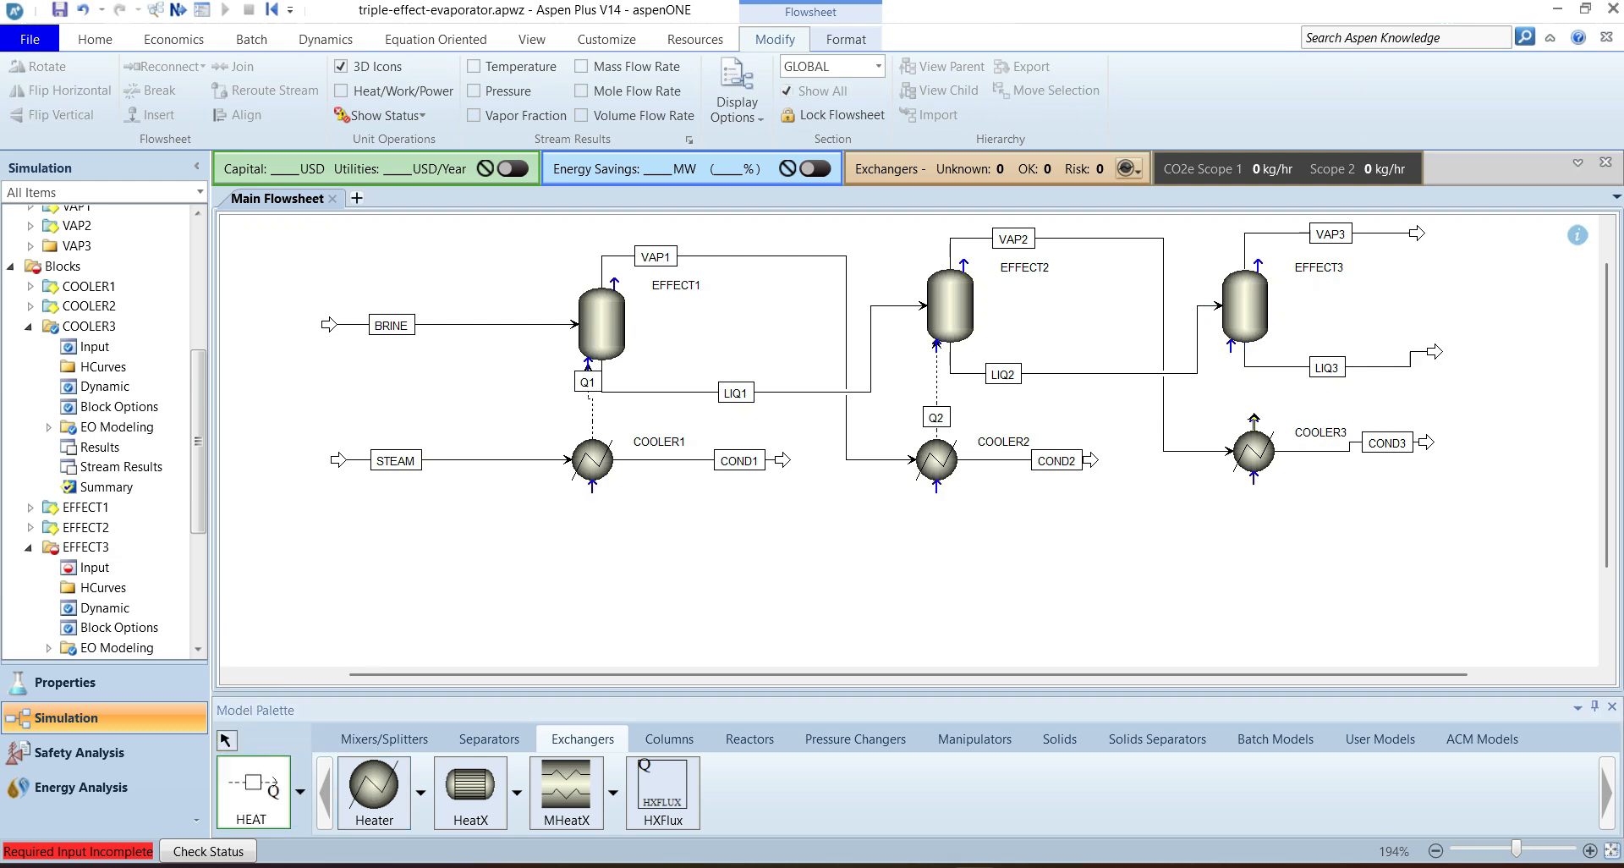
{"action": "left_click", "coordinate": [1254, 421]}
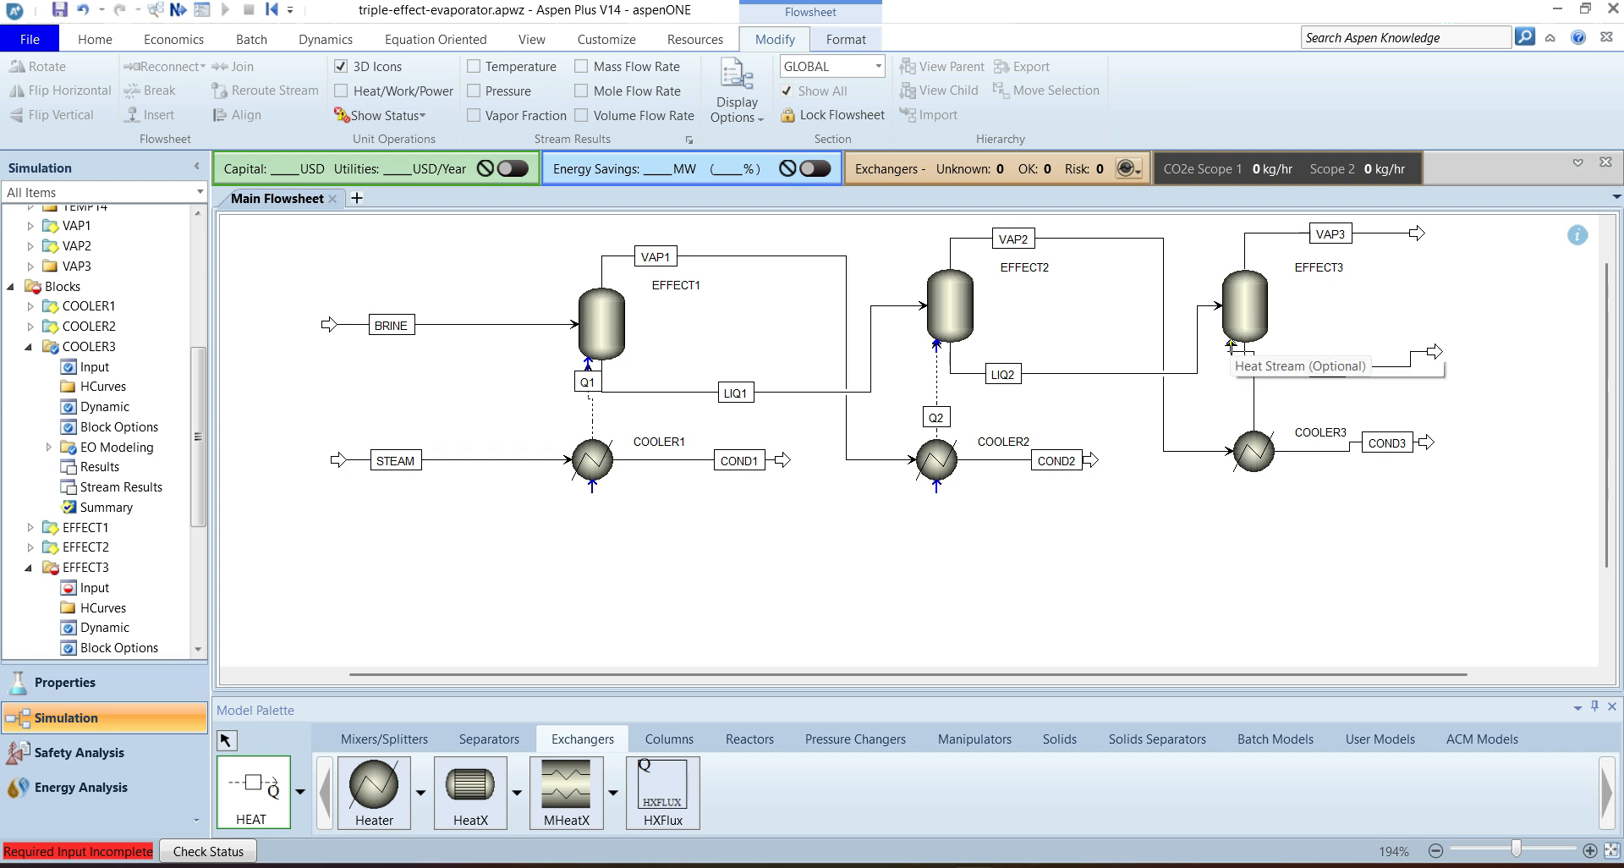
{"action": "left_click", "coordinate": [1231, 347]}
{"action": "key", "text": "Return"}
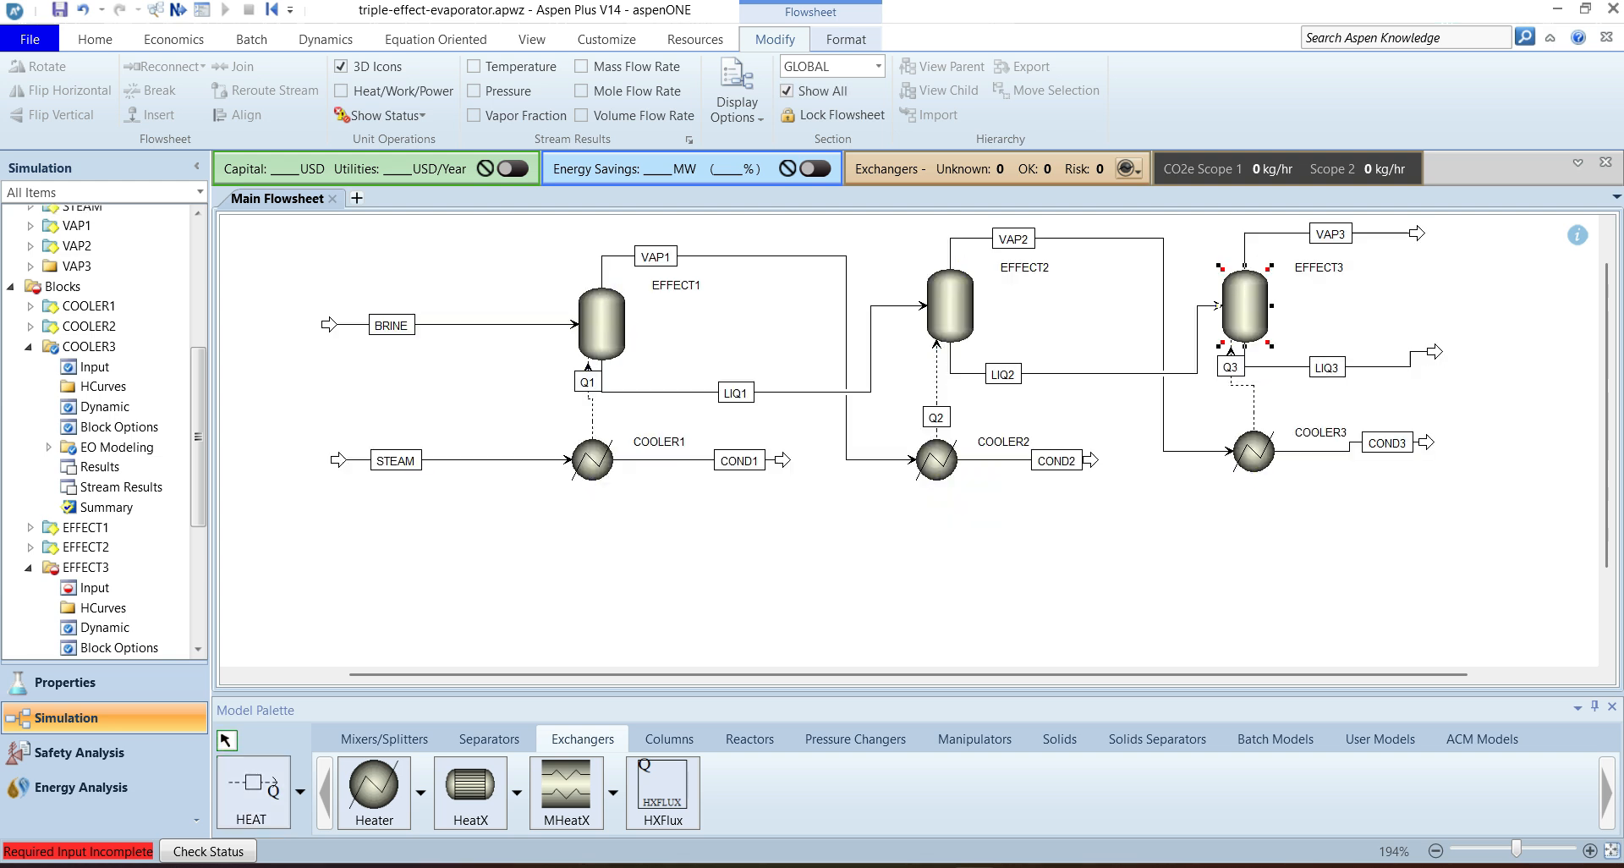
Step: Set the EFFECT3 pressure to 0 bar, close its form and run the simulation
{"action": "double_click", "coordinate": [1245, 306]}
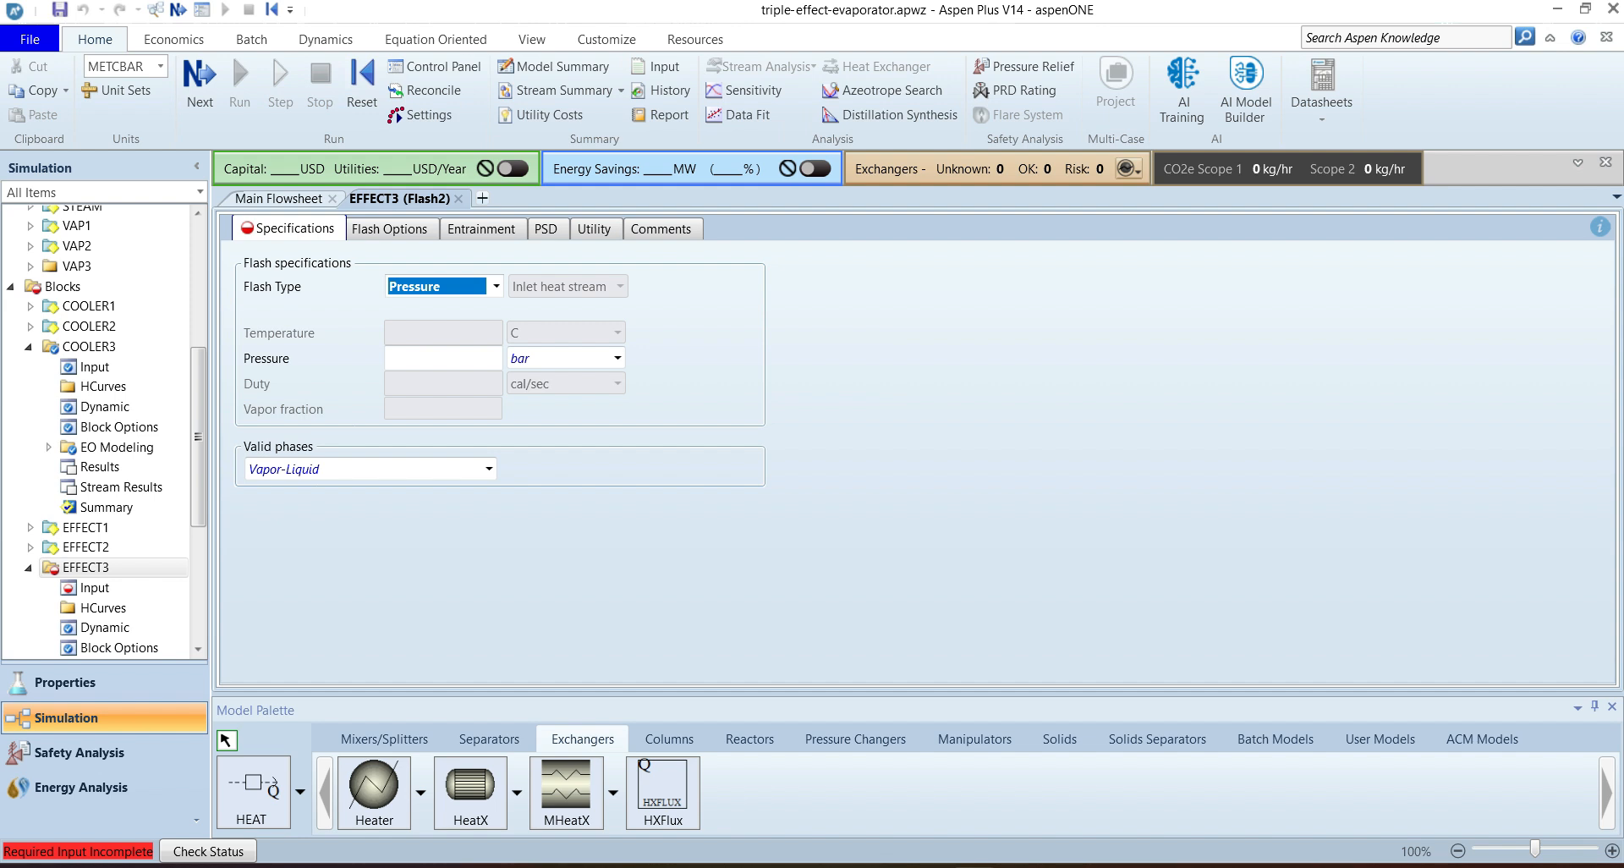
{"action": "key", "text": "Tab"}
{"action": "type", "text": "0"}
{"action": "key", "text": "Return"}
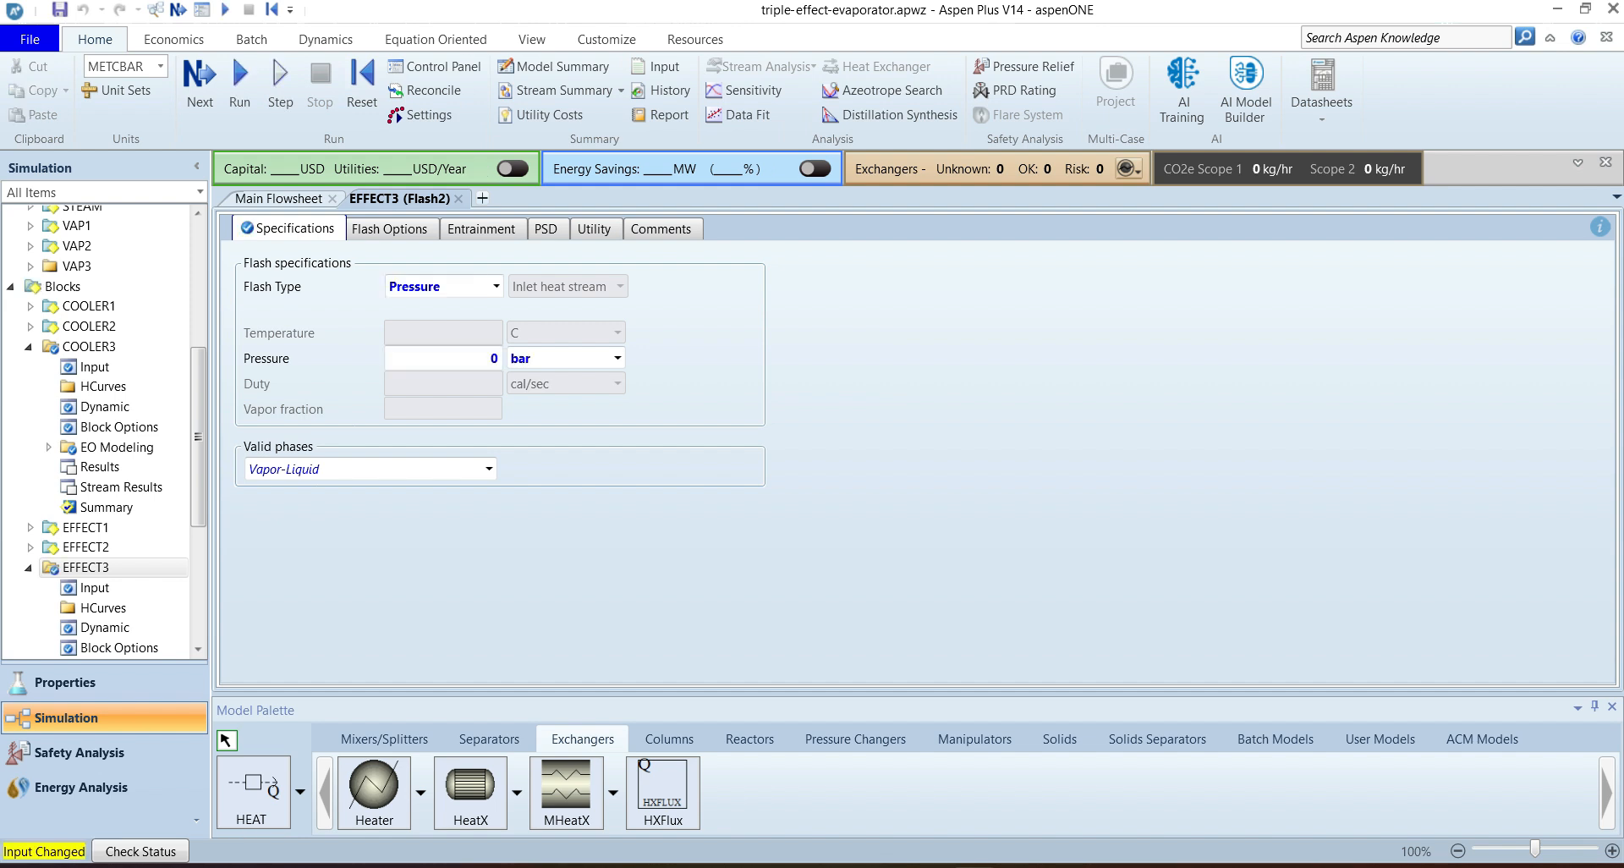
{"action": "left_click", "coordinate": [459, 198]}
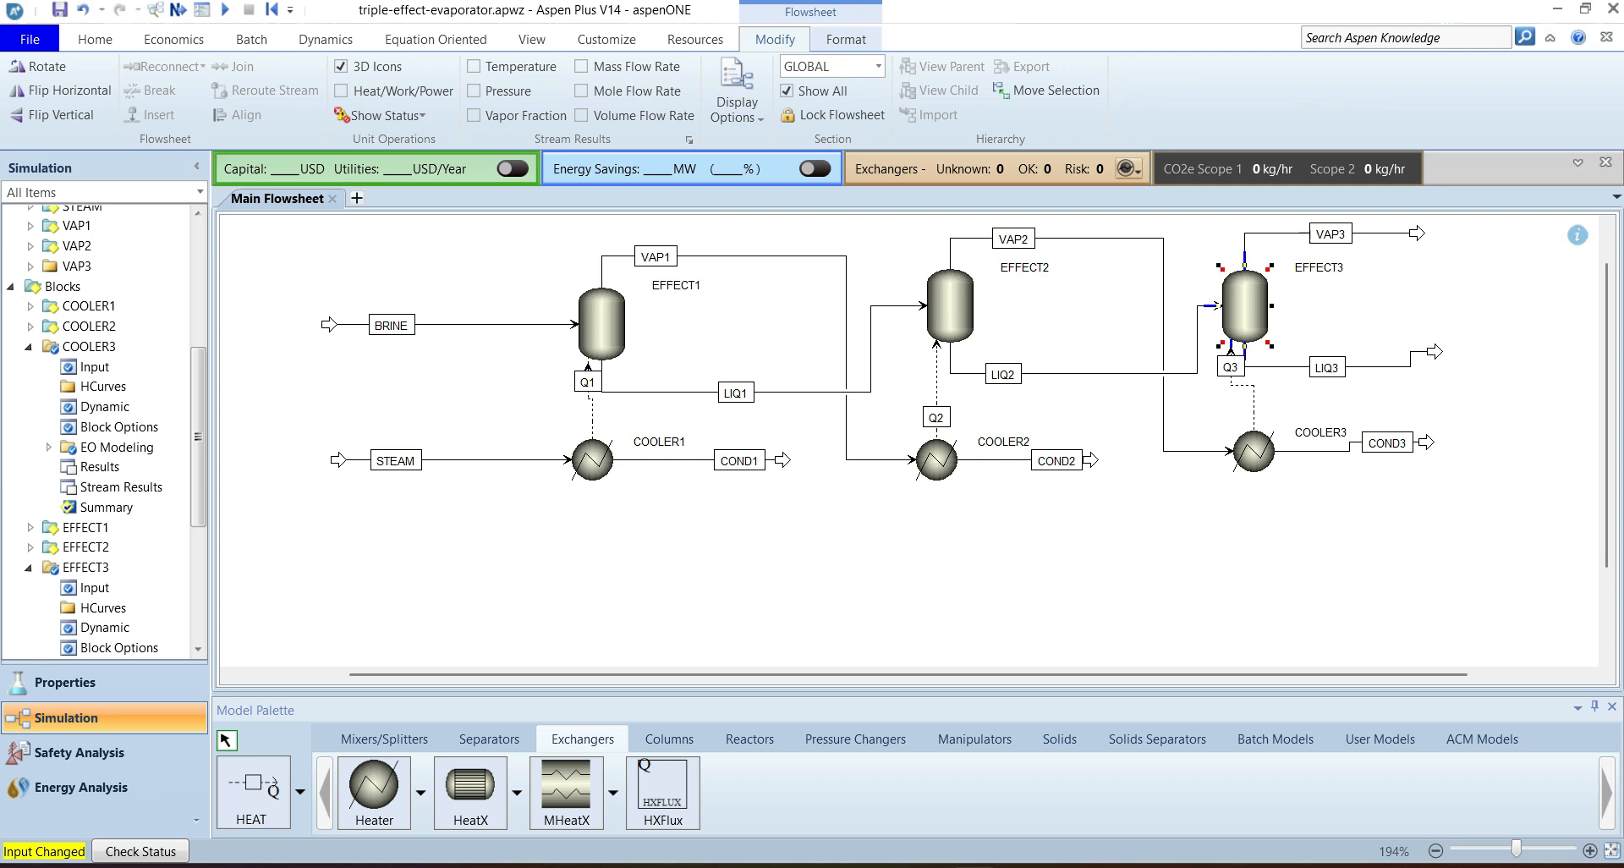
{"action": "key", "text": "F5"}
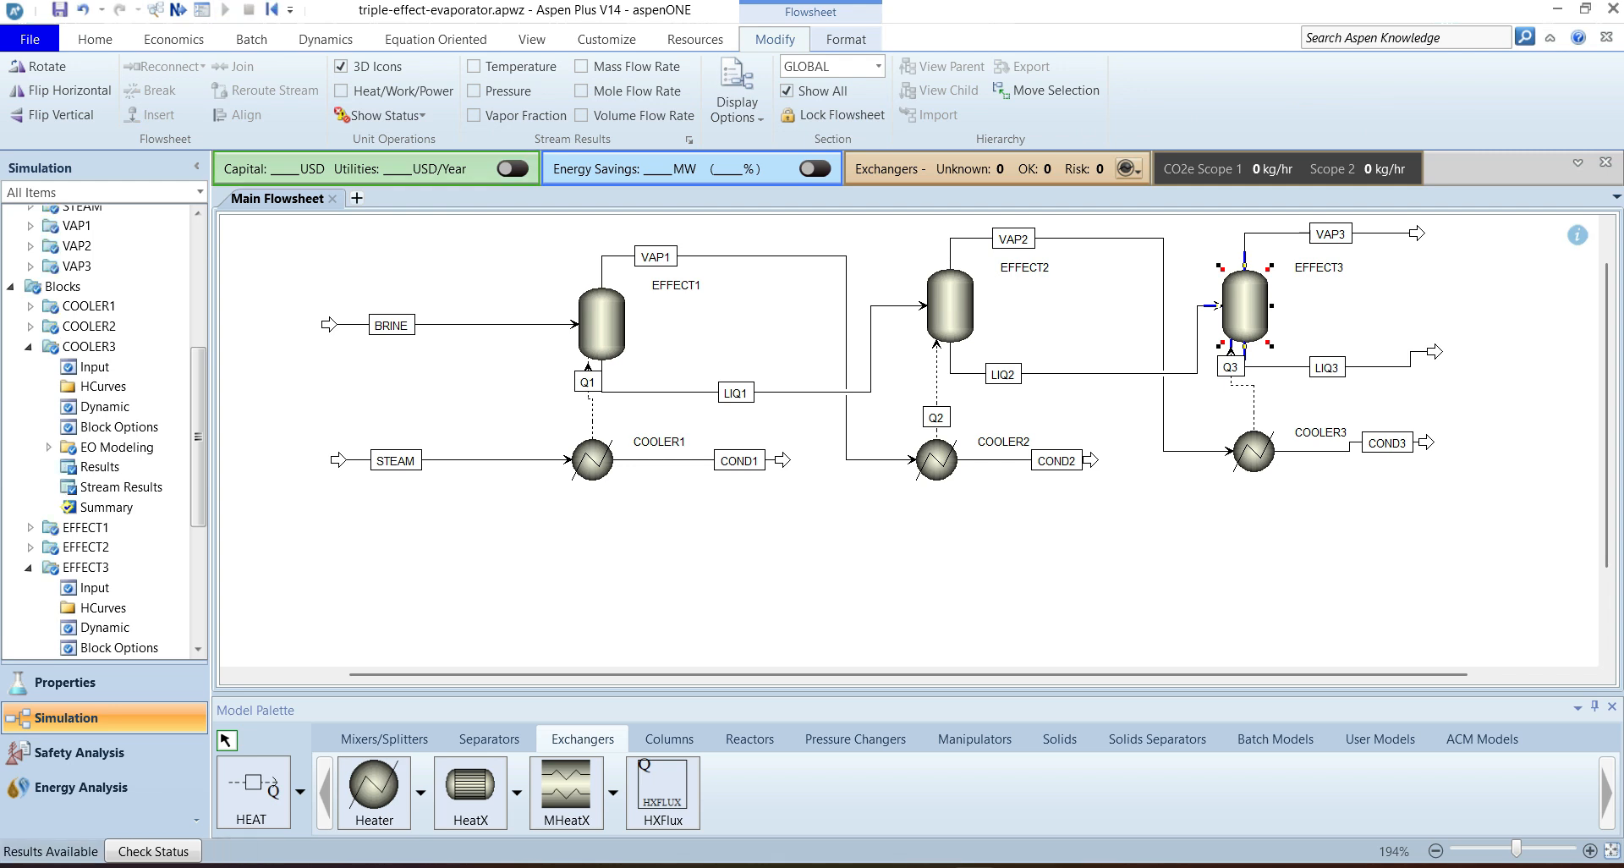
Step: Review EFFECT3's stream results, including the mass flows and the NaCl mass fraction in LIQ3, and return to the flowsheet
{"action": "scroll", "coordinate": [118, 447], "scroll_direction": "down", "scroll_amount": 3}
{"action": "left_click_drag", "start_coordinate": [198, 496], "coordinate": [198, 503]}
{"action": "left_click", "coordinate": [121, 546]}
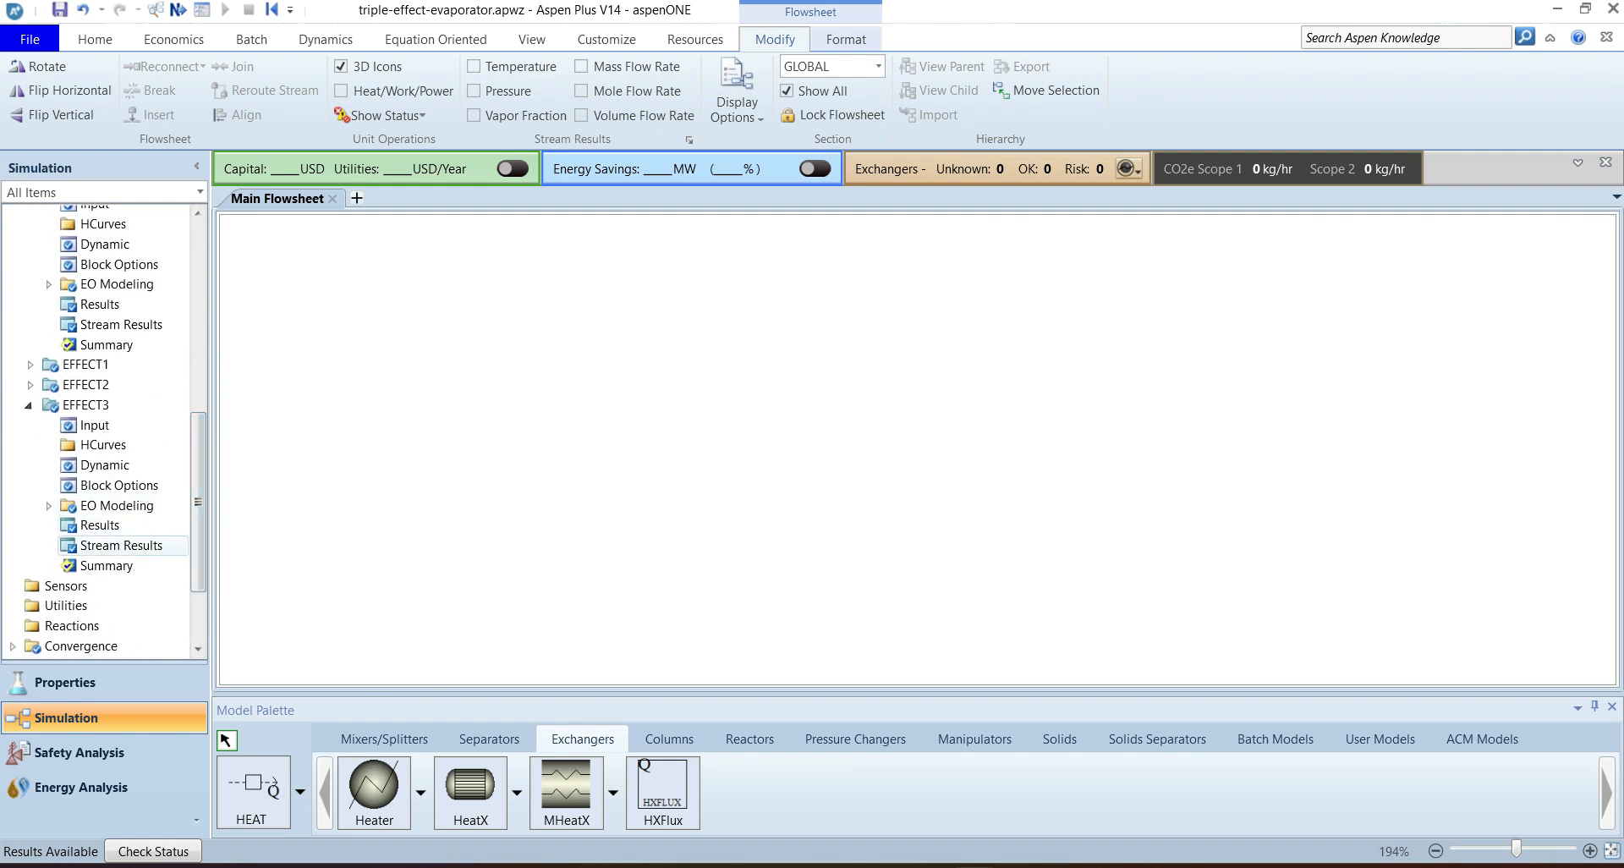
{"action": "scroll", "coordinate": [652, 485], "scroll_direction": "down", "scroll_amount": 6}
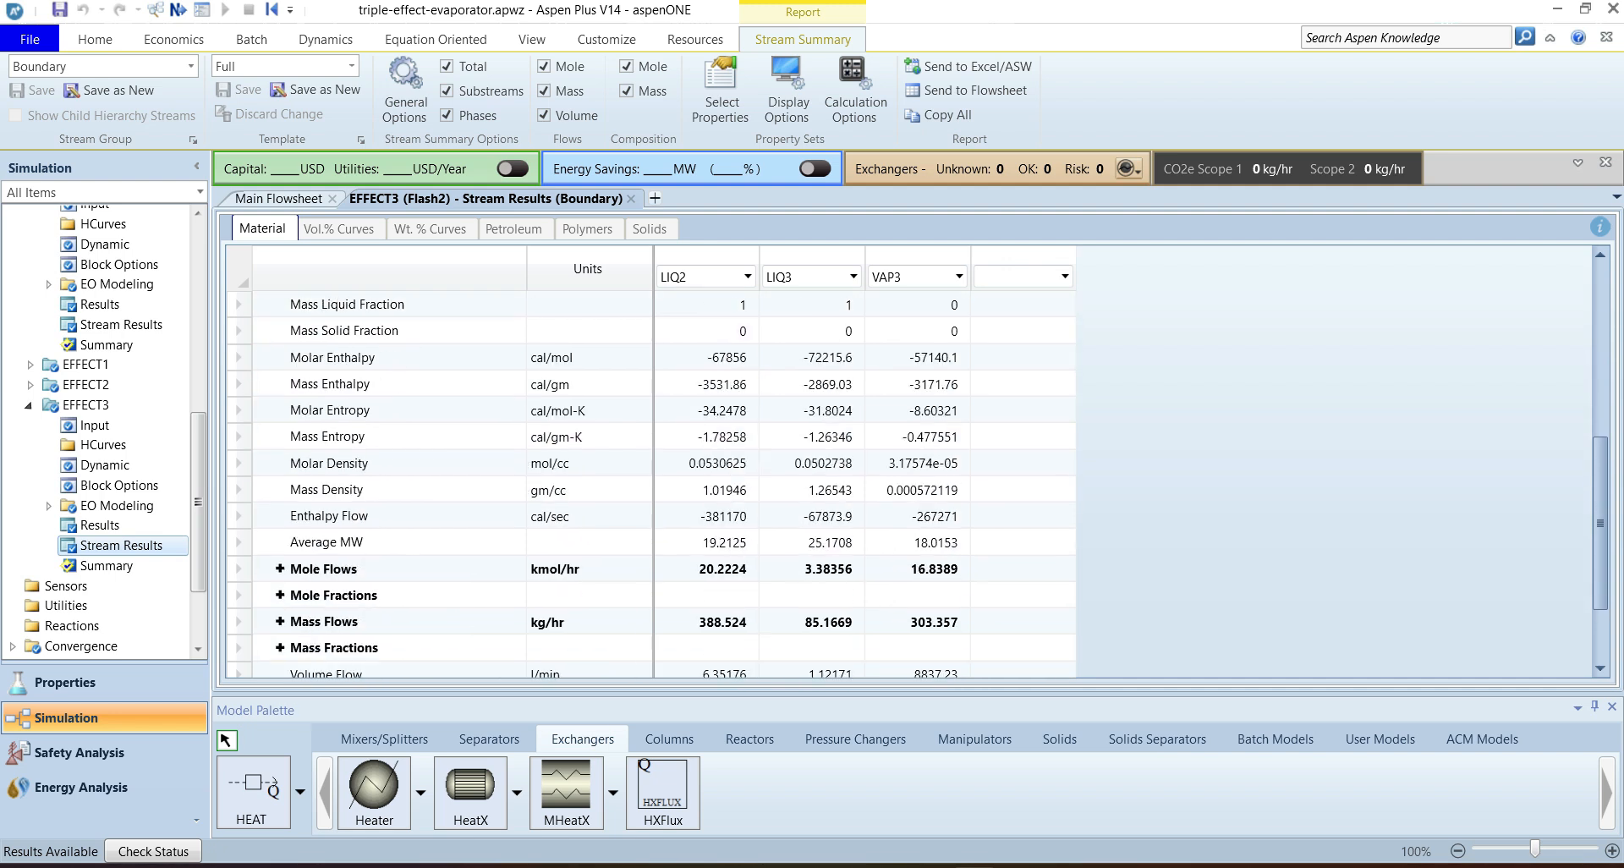
{"action": "left_click", "coordinate": [280, 542]}
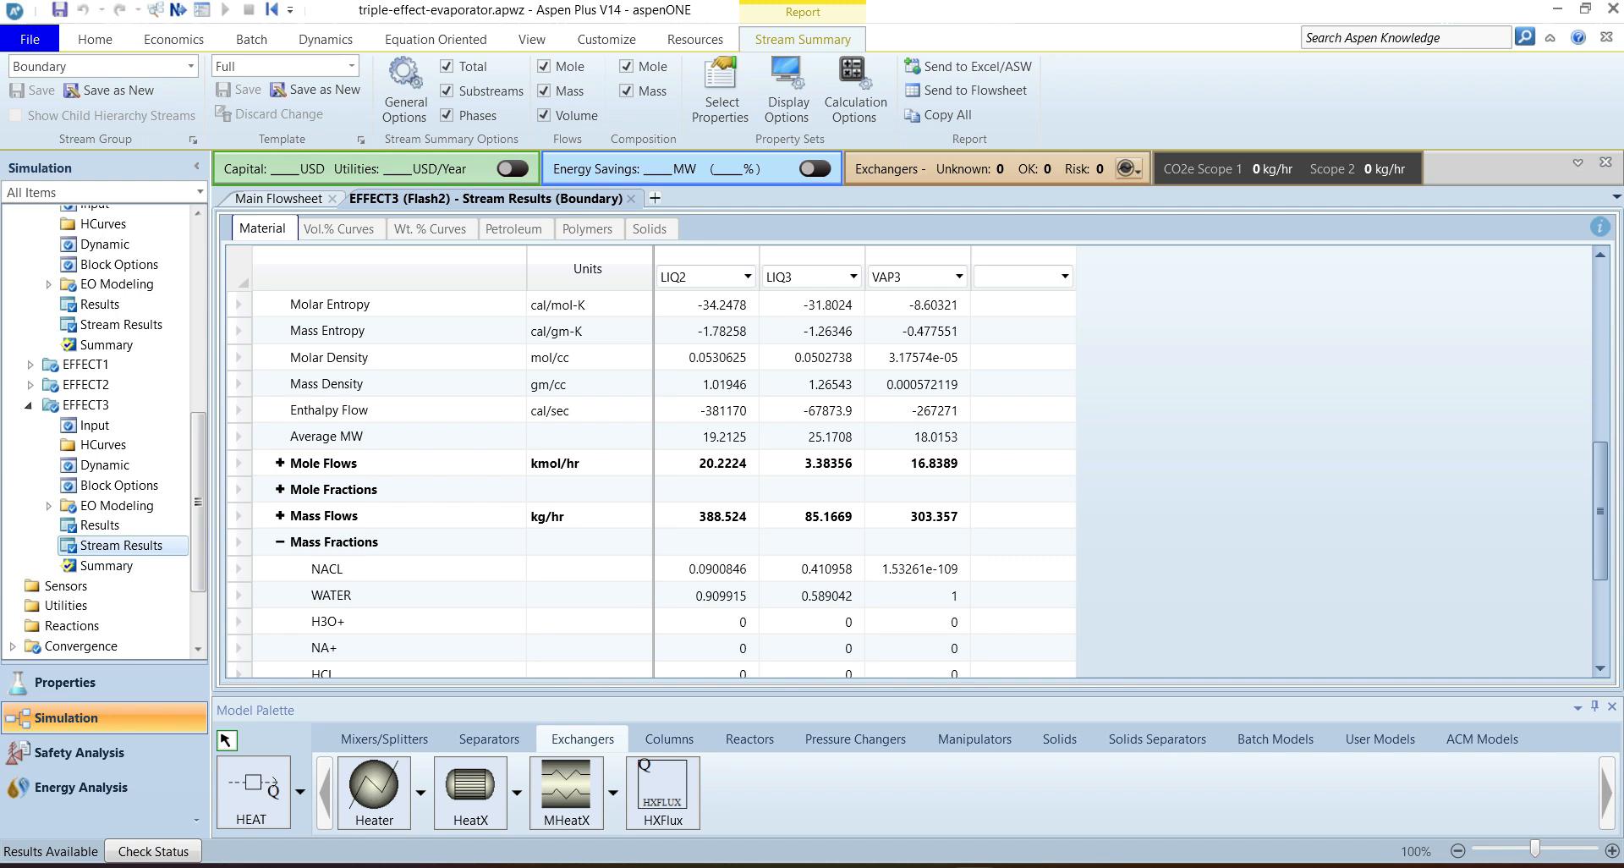
{"action": "left_click", "coordinate": [812, 570]}
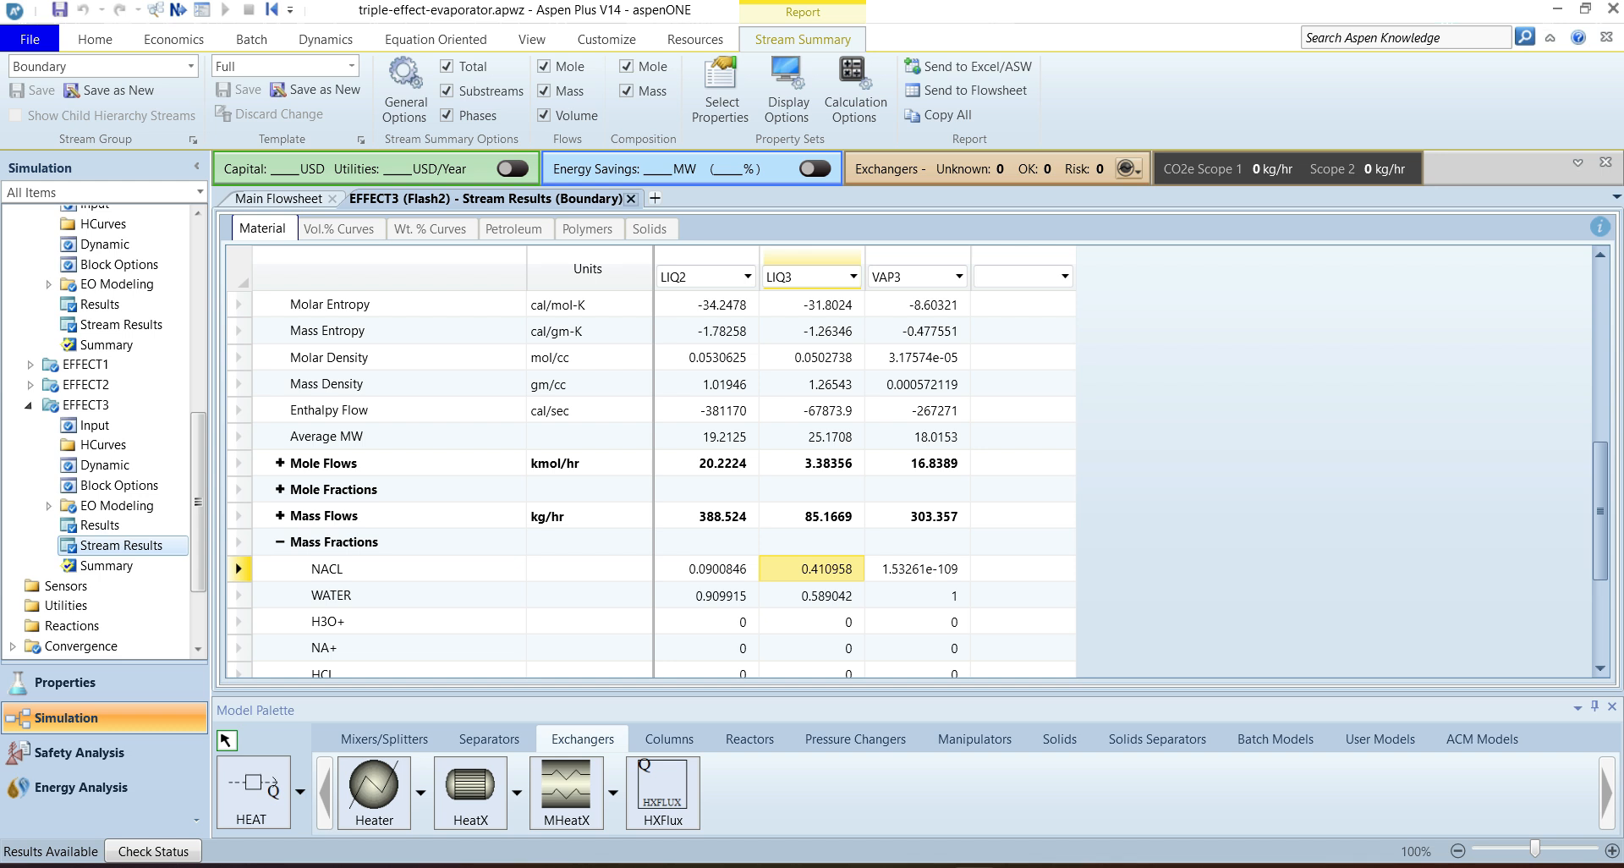
{"action": "left_click", "coordinate": [632, 198]}
Step: Create a new sensitivity analysis with the ID S-1 under the model analysis tools
{"action": "left_click_drag", "start_coordinate": [199, 494], "coordinate": [198, 557]}
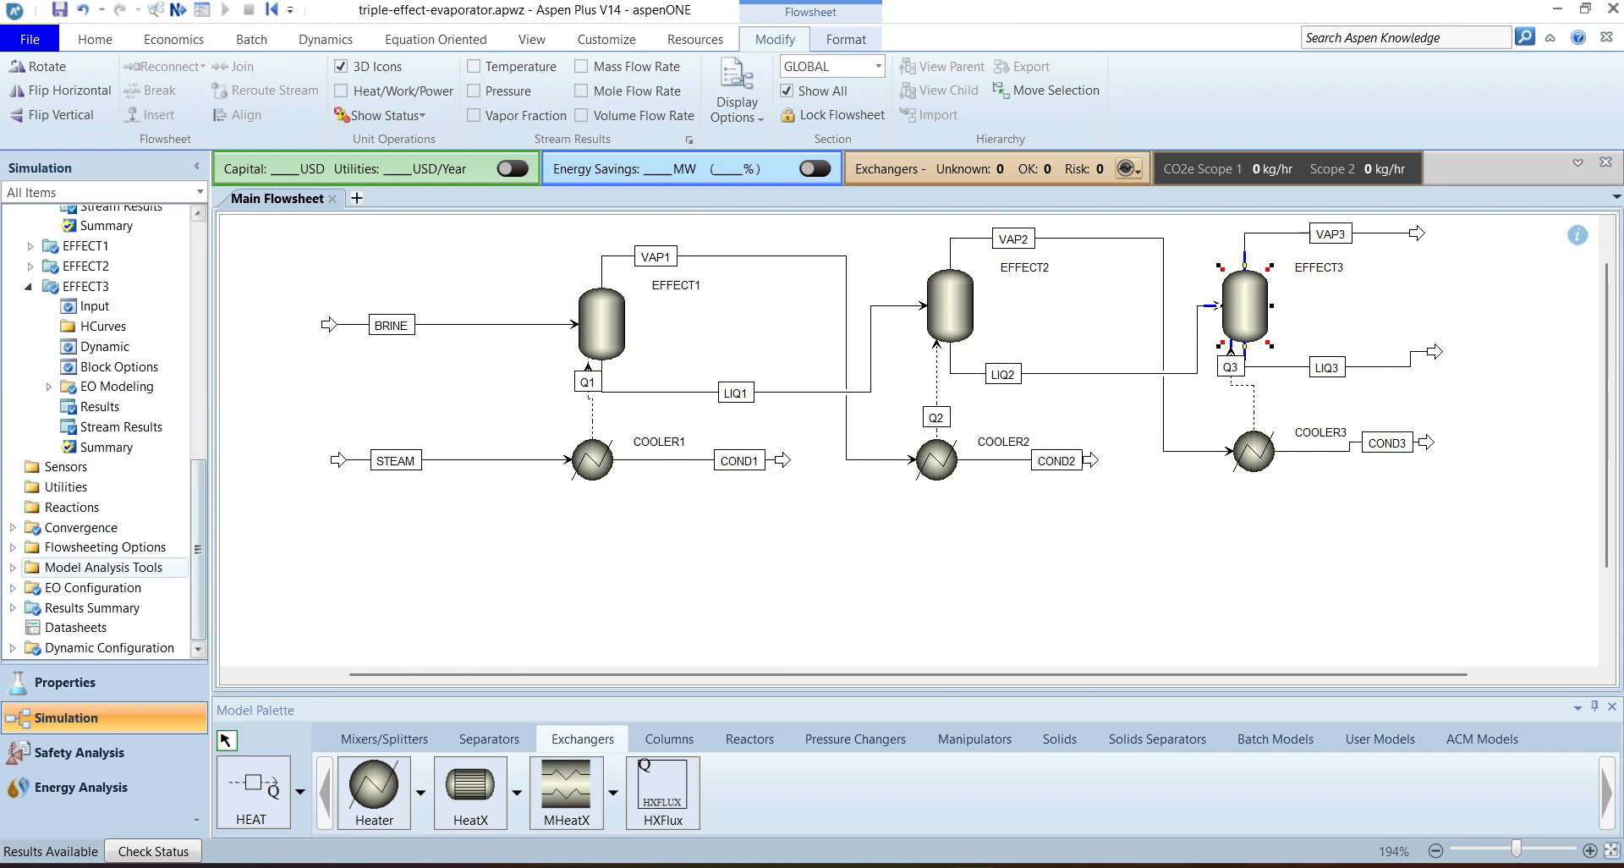
{"action": "left_click", "coordinate": [11, 568]}
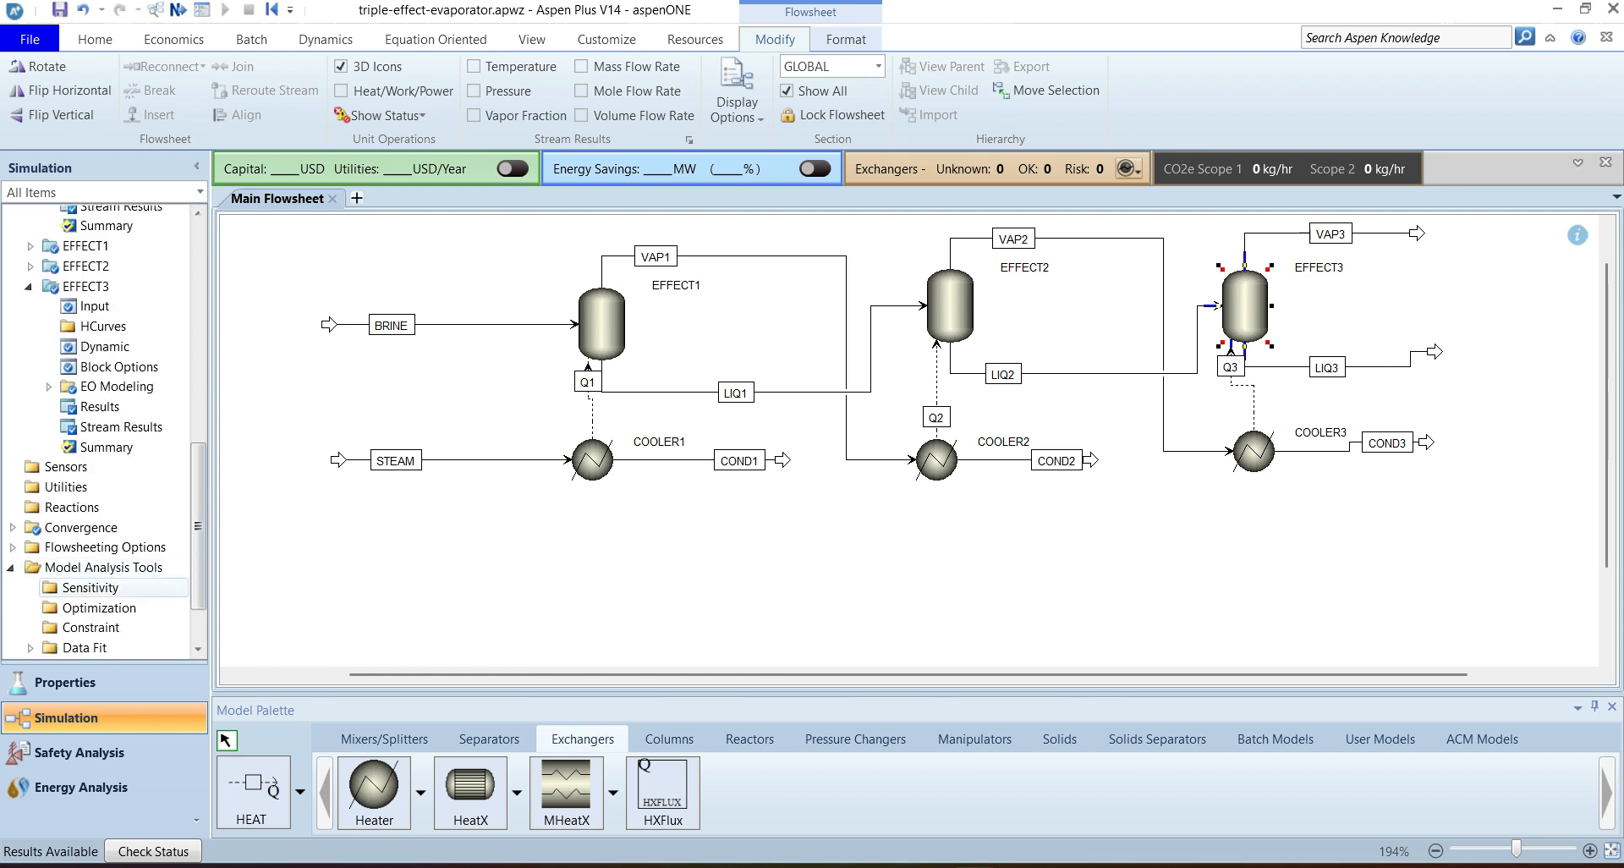
{"action": "left_click", "coordinate": [91, 588]}
{"action": "left_click", "coordinate": [284, 249]}
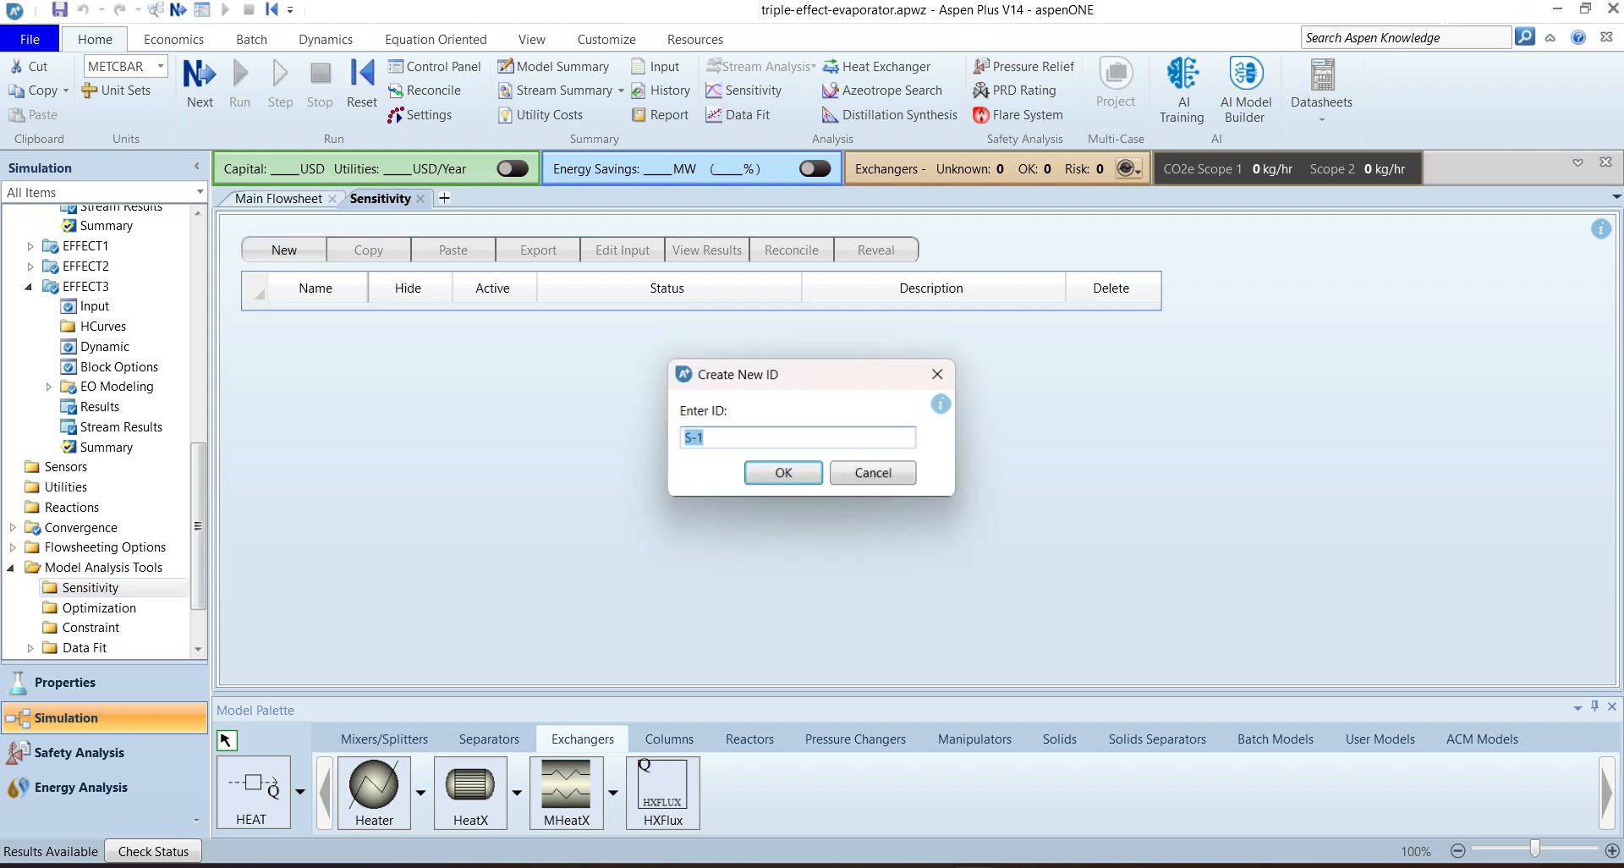
{"action": "key", "text": "Return"}
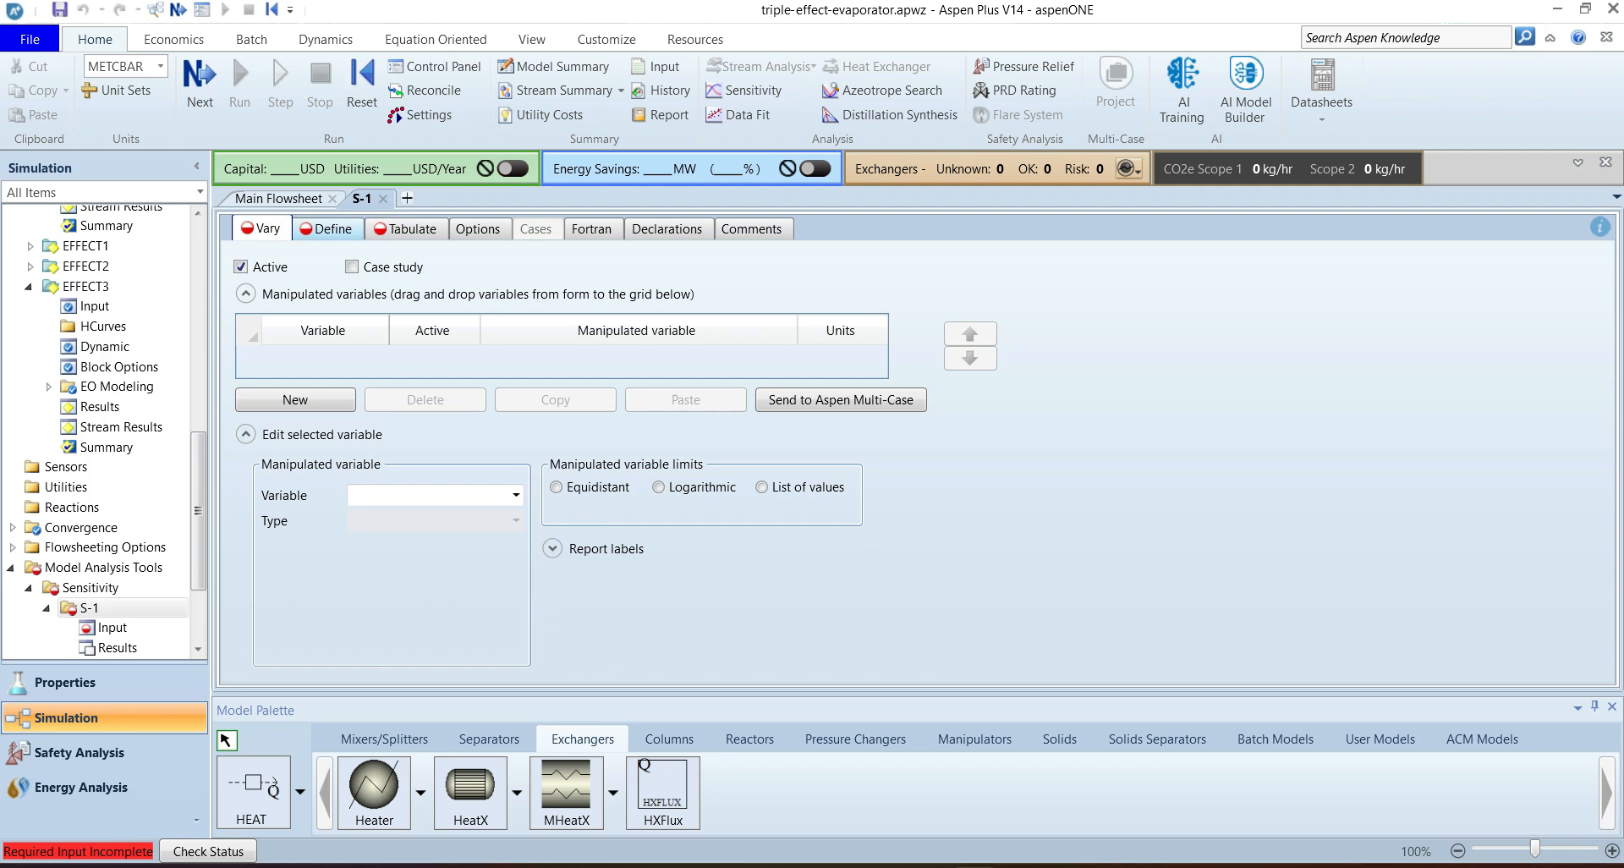
Step: Add a manipulated variable of type Stream-Var to S-1, using MASS-FLOW of the STEAM stream in the MIXED substream
{"action": "left_click", "coordinate": [332, 229]}
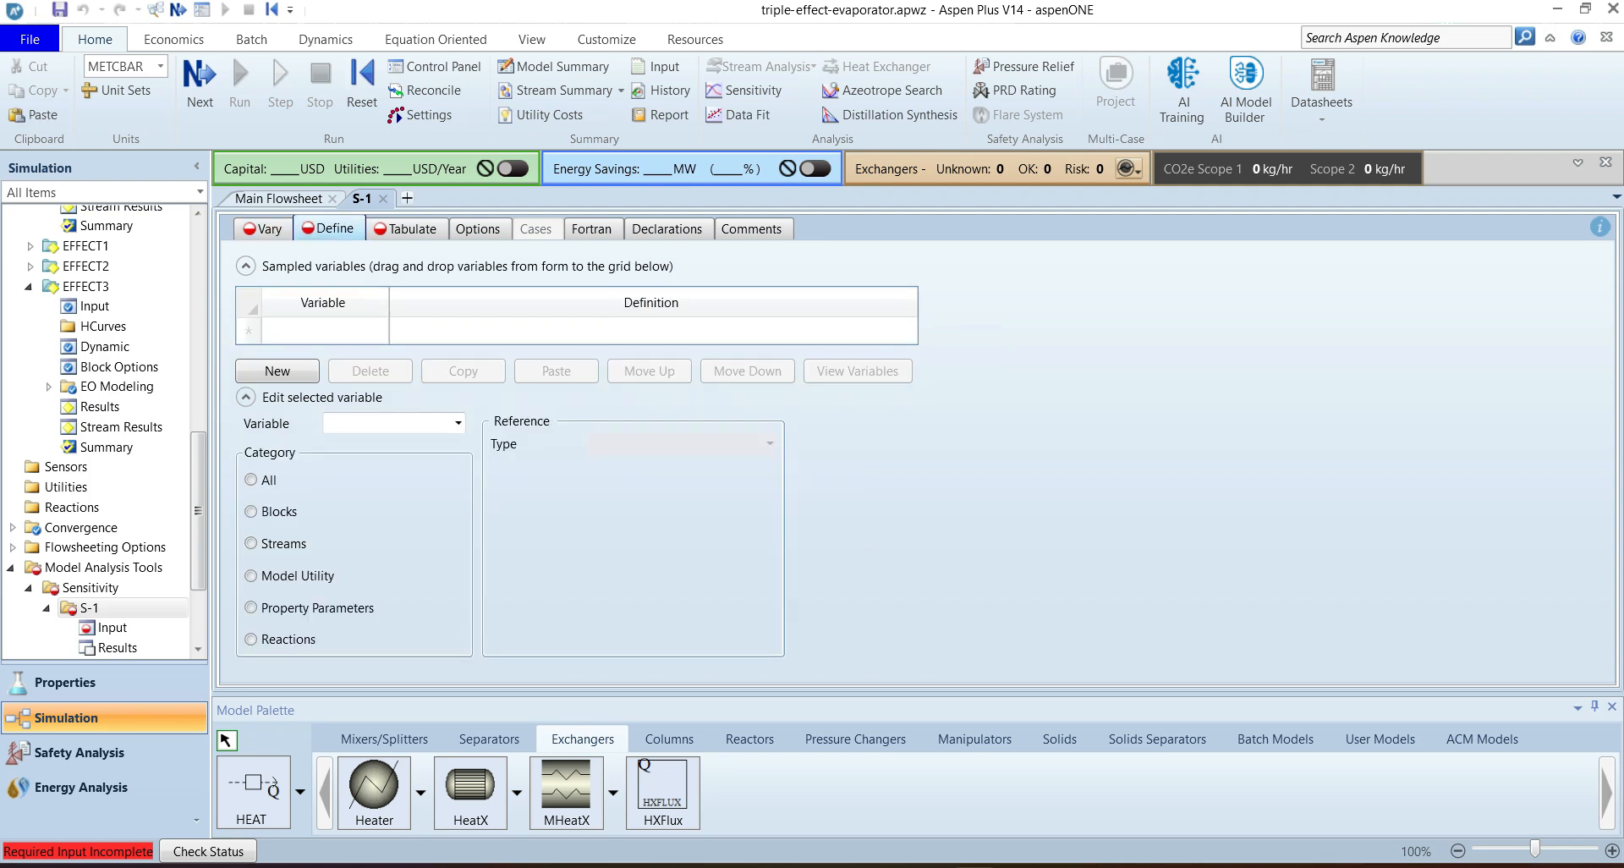
{"action": "left_click", "coordinate": [263, 229]}
{"action": "left_click", "coordinate": [295, 400]}
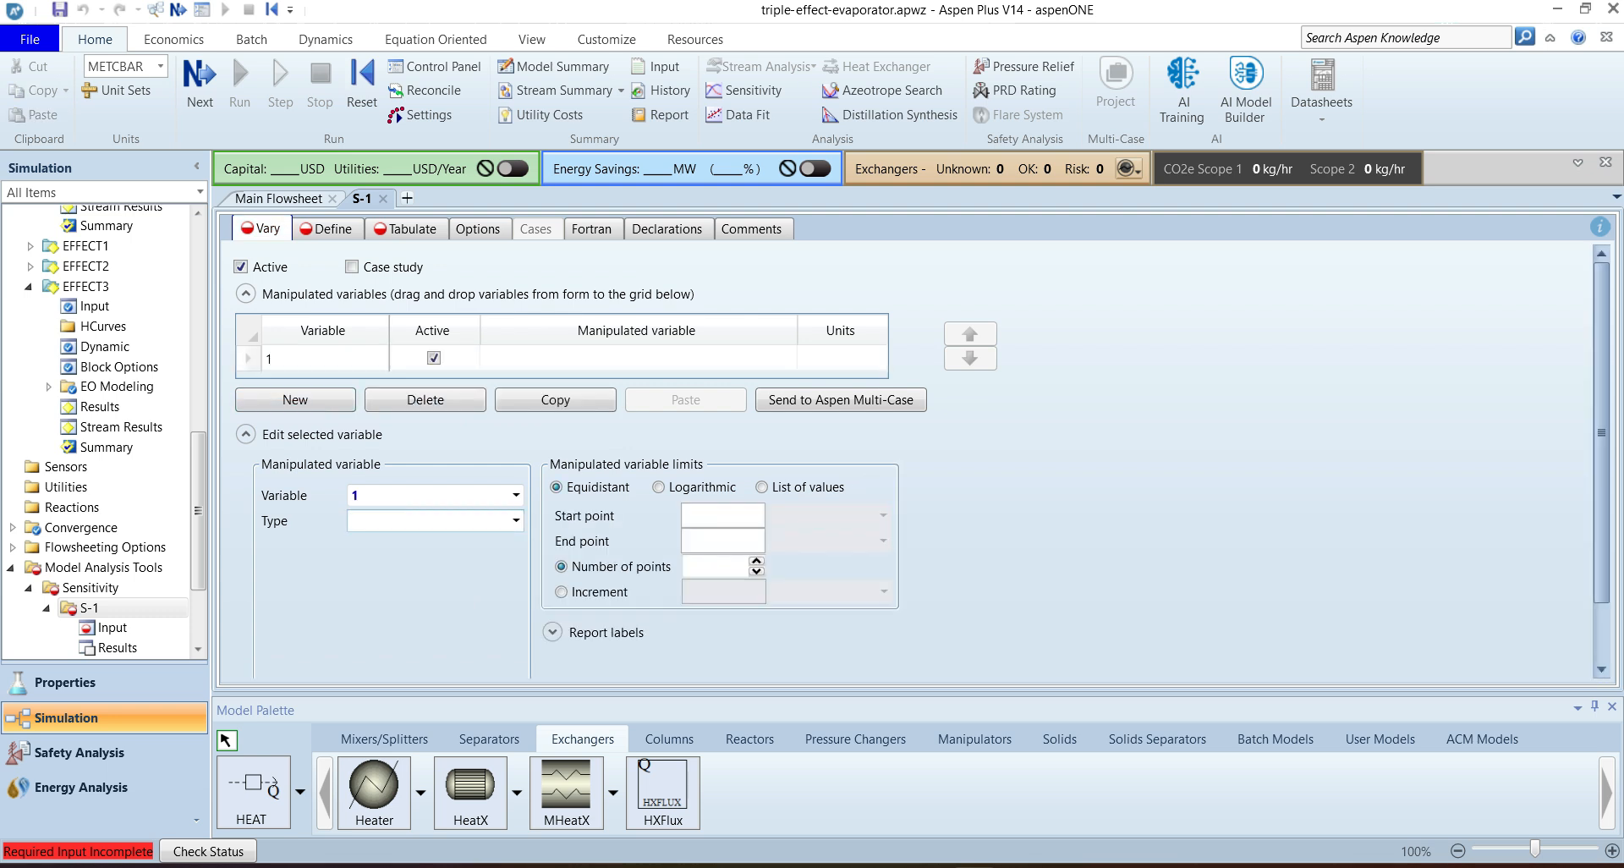
{"action": "left_click", "coordinate": [516, 520]}
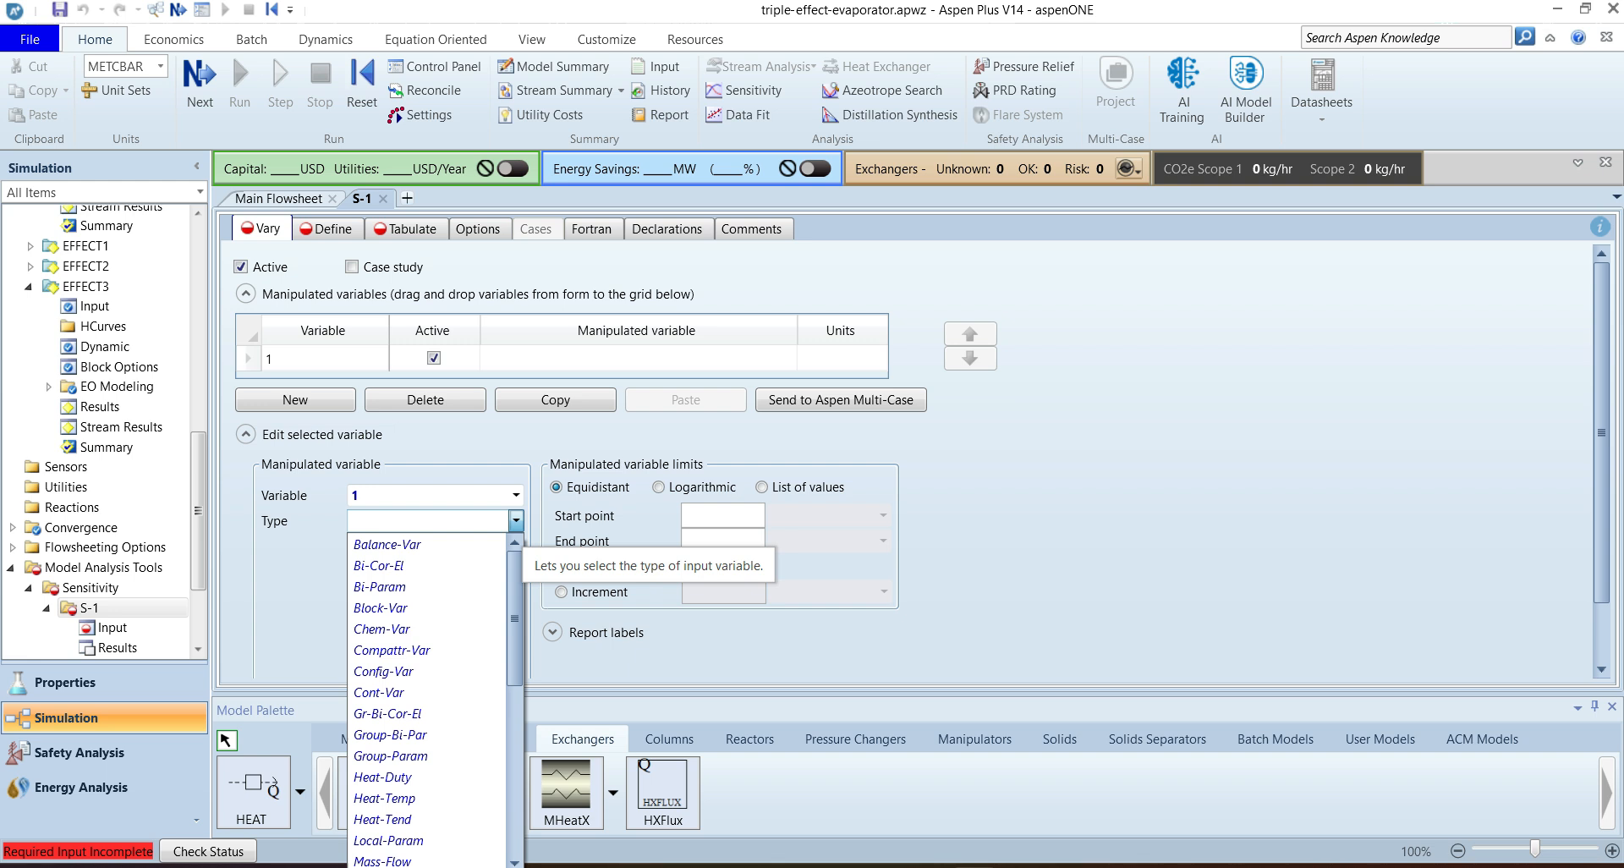
{"action": "scroll", "coordinate": [429, 702], "scroll_direction": "down", "scroll_amount": 3}
{"action": "scroll", "coordinate": [389, 859], "scroll_direction": "down", "scroll_amount": 2}
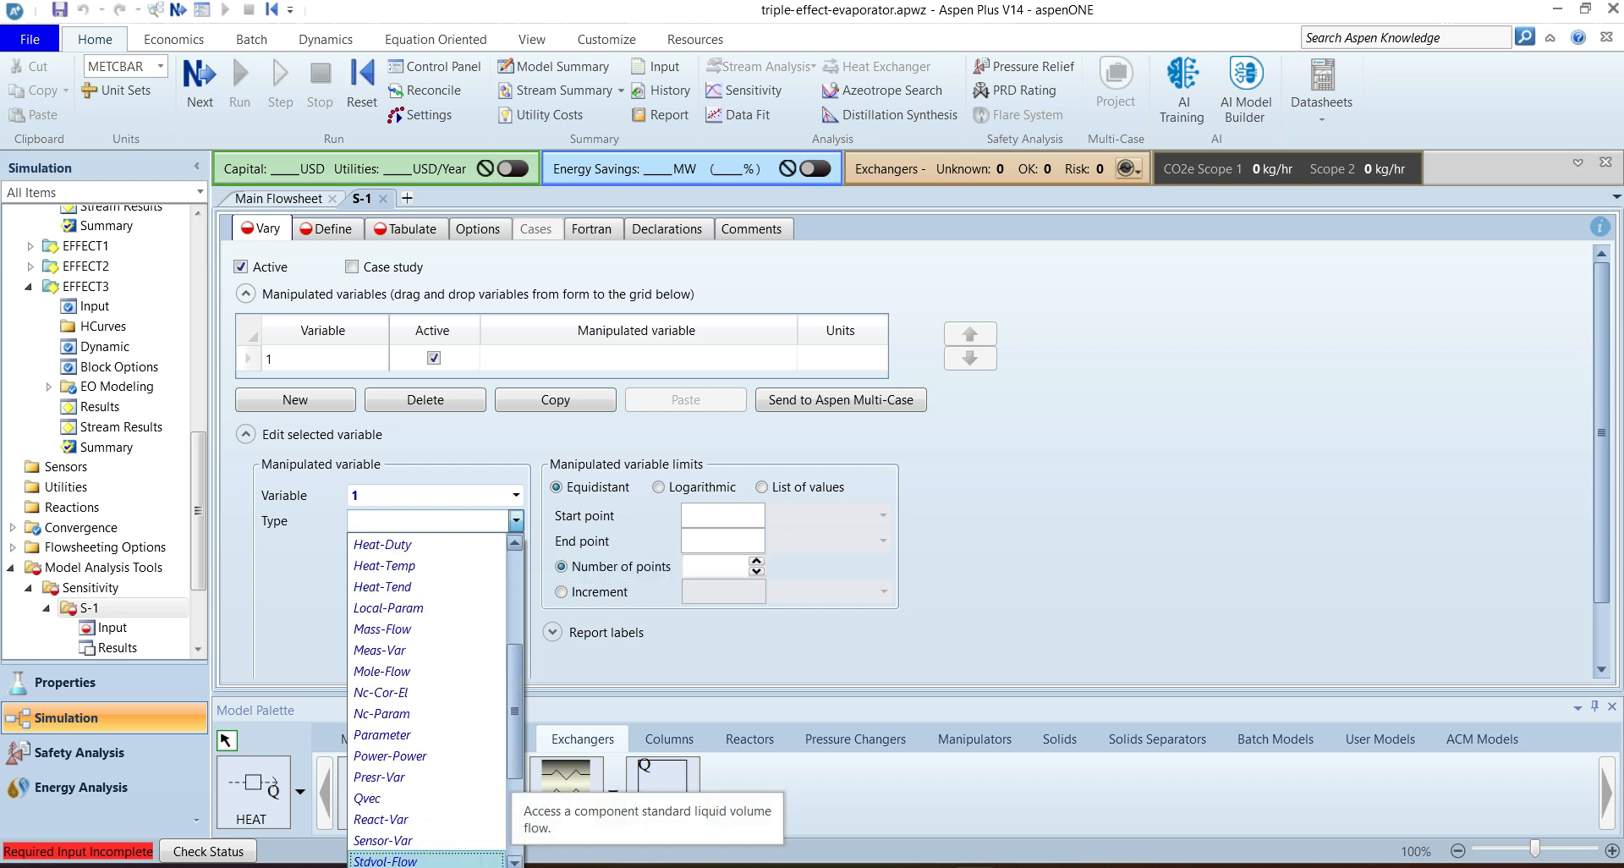
{"action": "scroll", "coordinate": [397, 856], "scroll_direction": "down", "scroll_amount": 1}
{"action": "left_click", "coordinate": [398, 844]}
{"action": "left_click", "coordinate": [516, 546]}
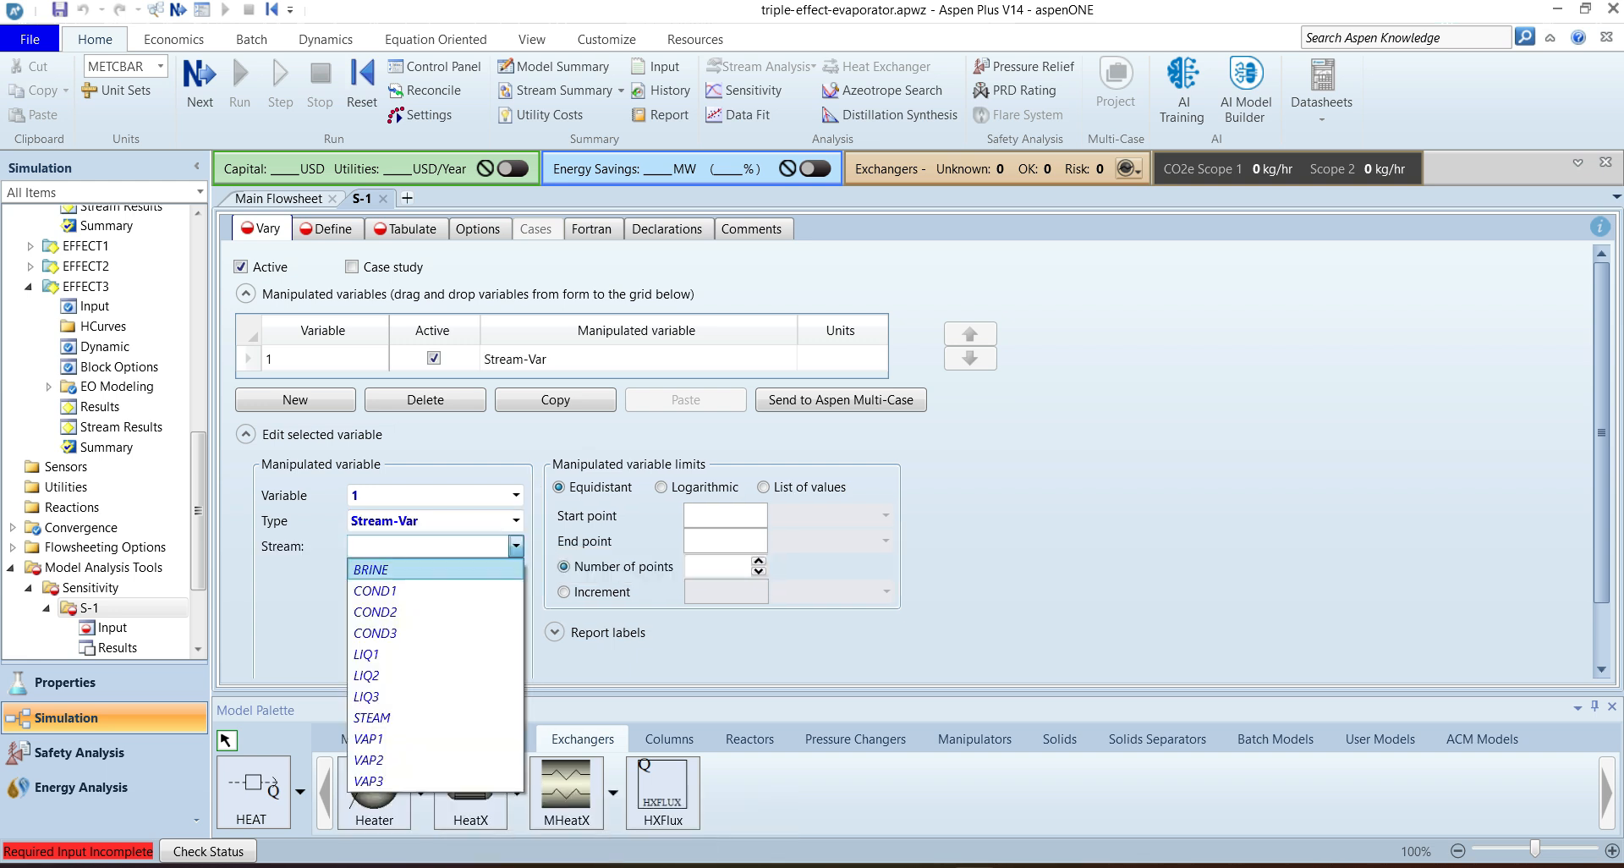
{"action": "left_click", "coordinate": [398, 719]}
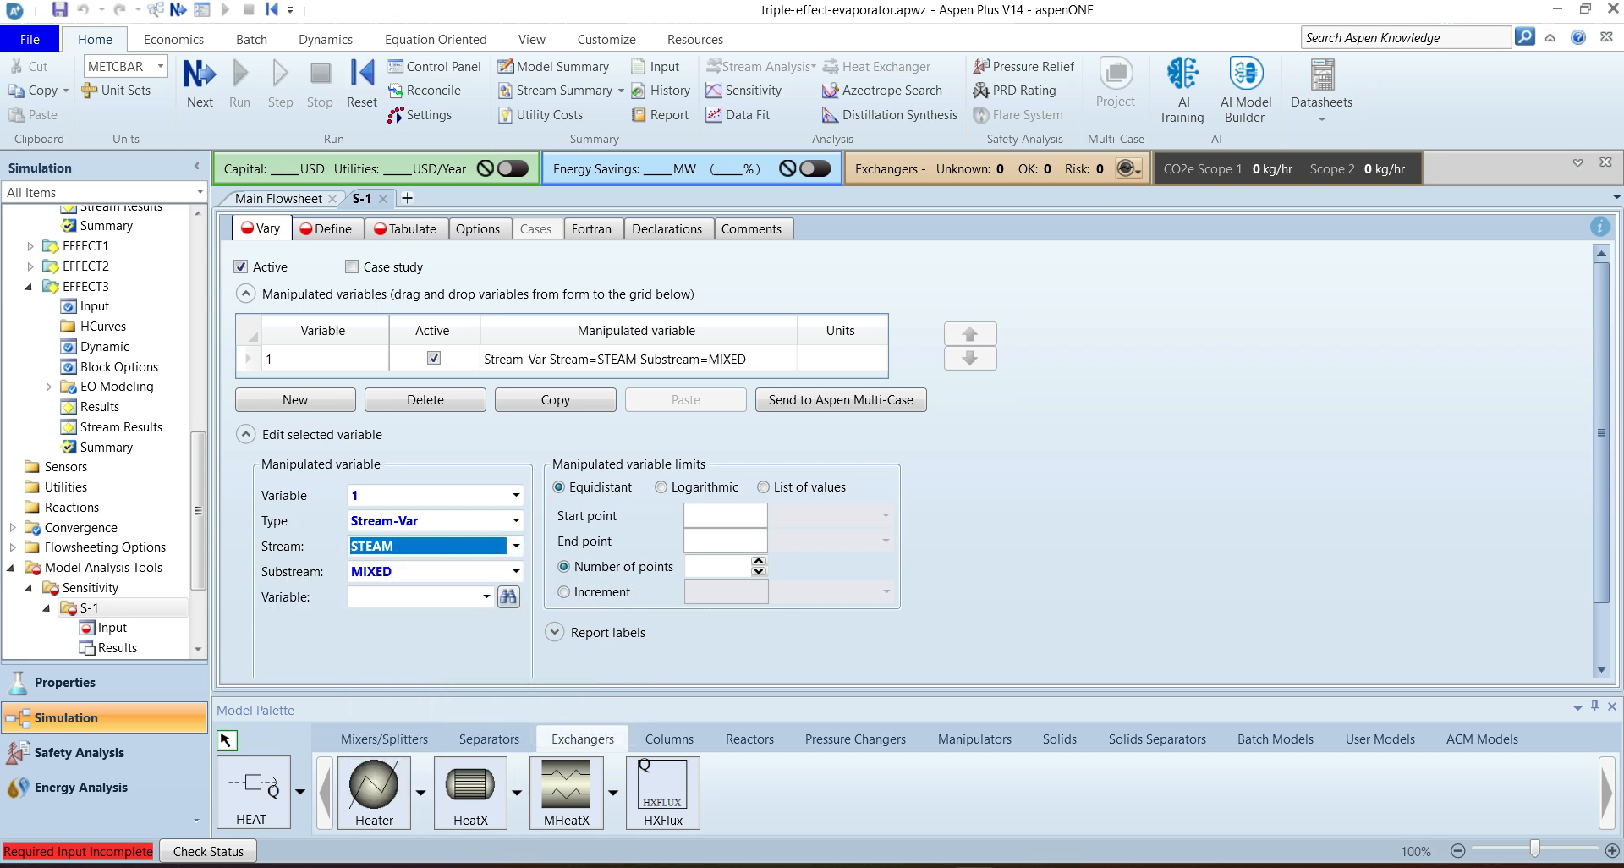
{"action": "left_click", "coordinate": [486, 596]}
{"action": "left_click", "coordinate": [482, 618]}
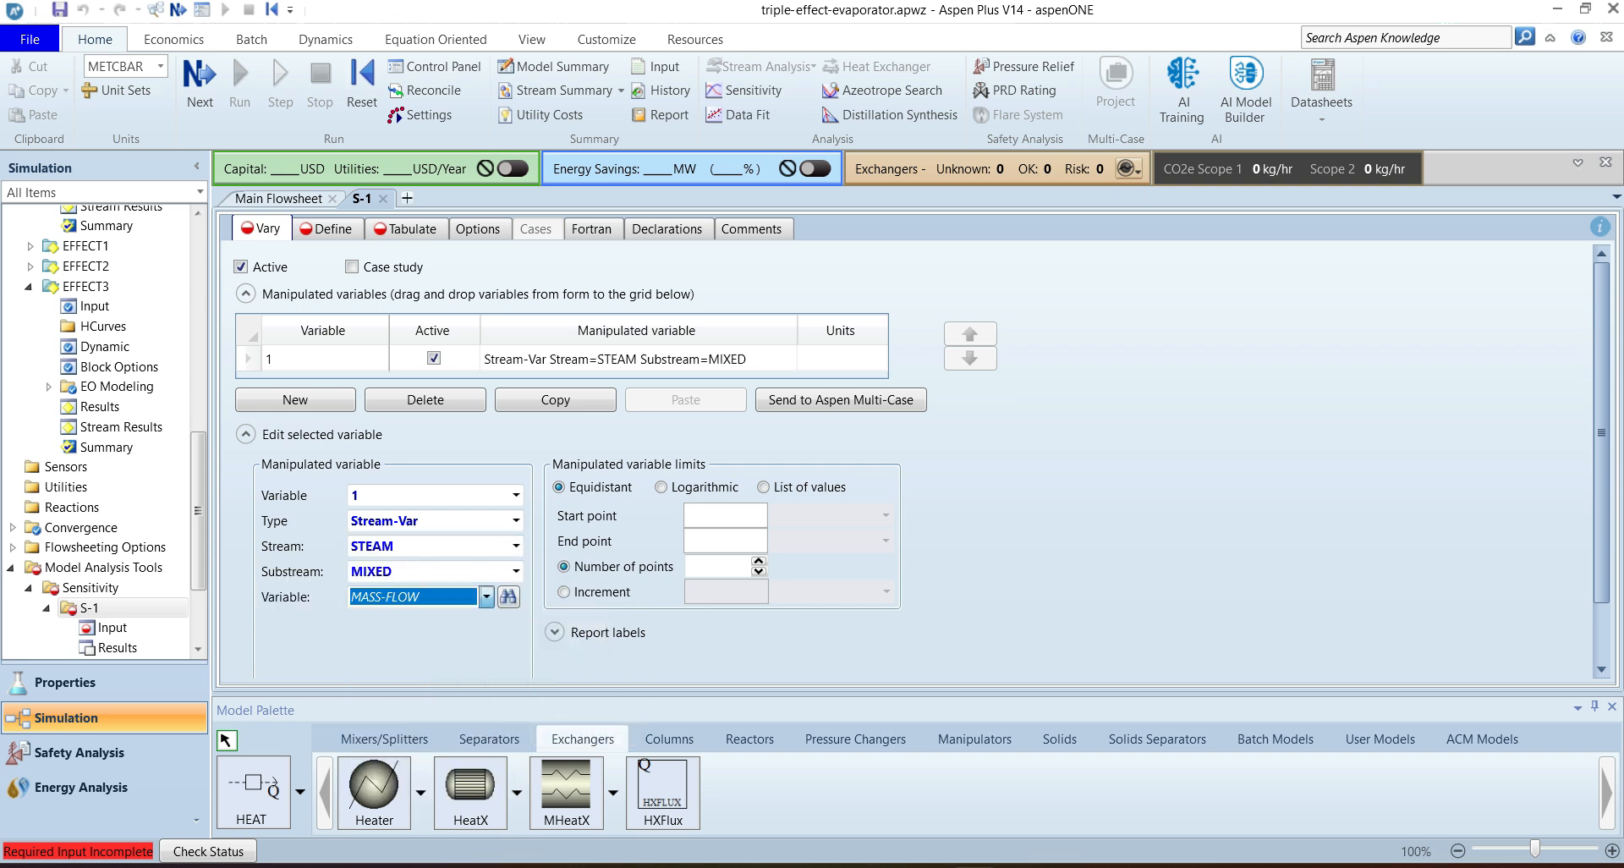
Step: Set the steam mass flow limits to equidistant points from 200 to 500 kg/hr, with 11 points
{"action": "left_click", "coordinate": [763, 515]}
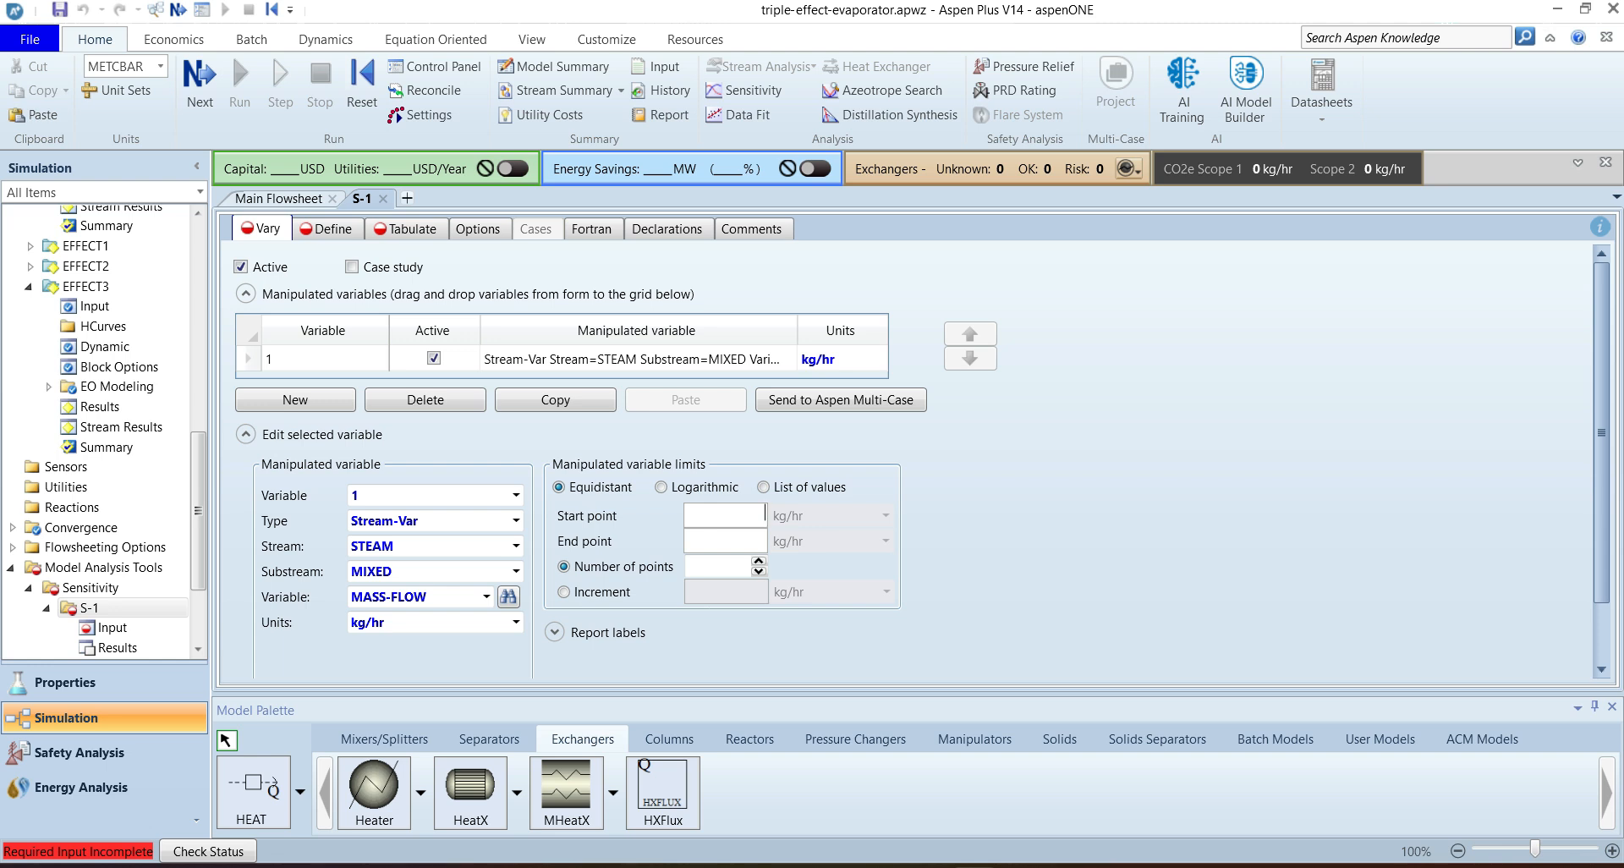
{"action": "type", "text": "200"}
{"action": "key", "text": "ctrl+a"}
{"action": "key", "text": "Tab"}
{"action": "type", "text": "500"}
{"action": "key", "text": "Return"}
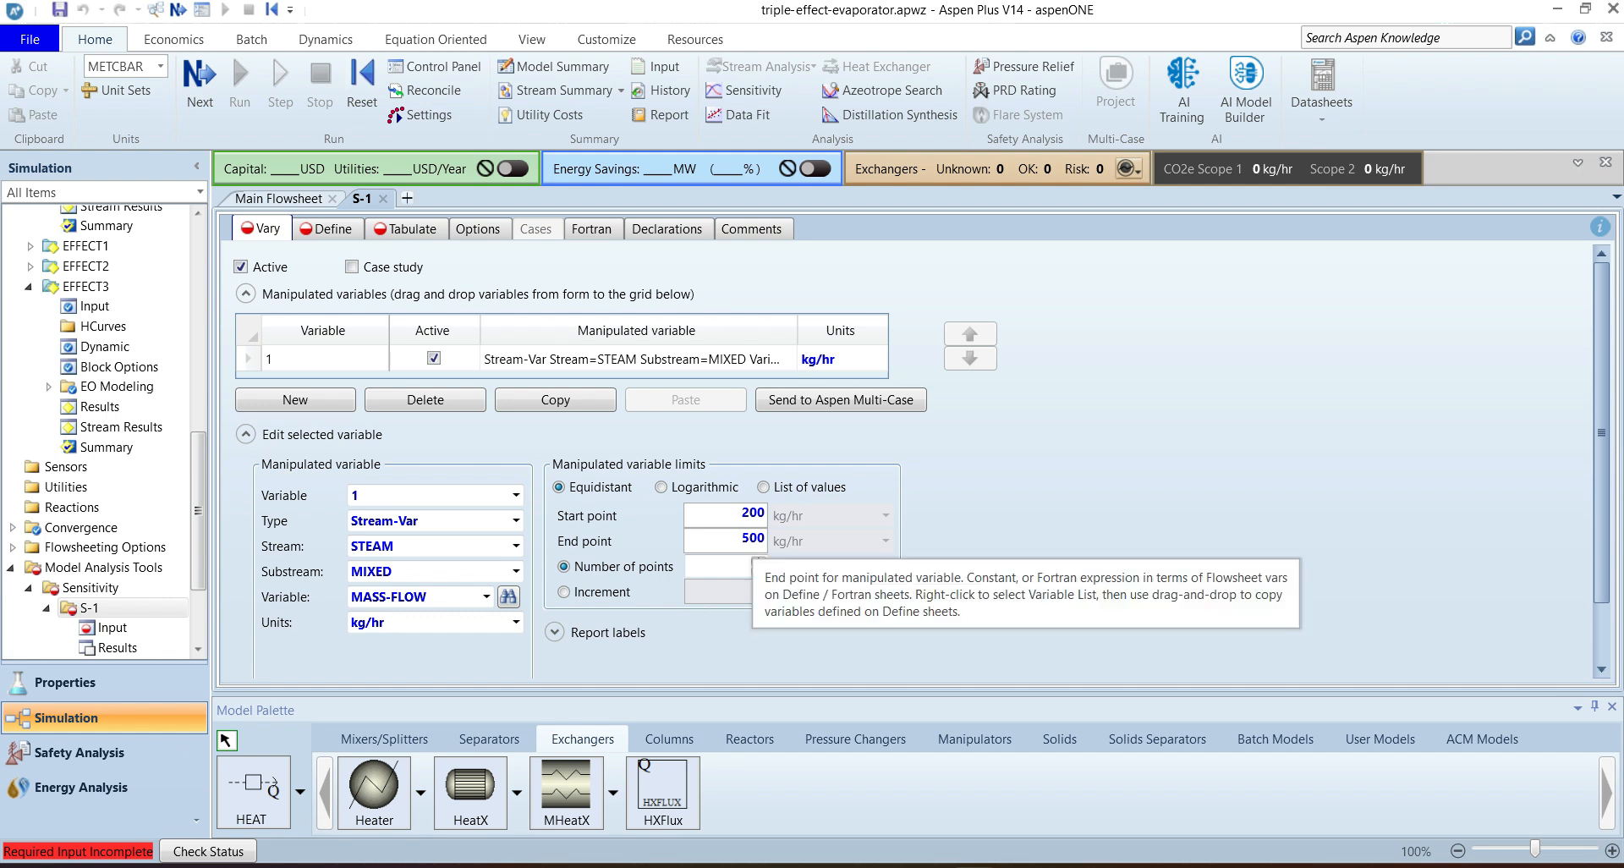
{"action": "left_click", "coordinate": [718, 569]}
{"action": "type", "text": "11"}
{"action": "key", "text": "Return"}
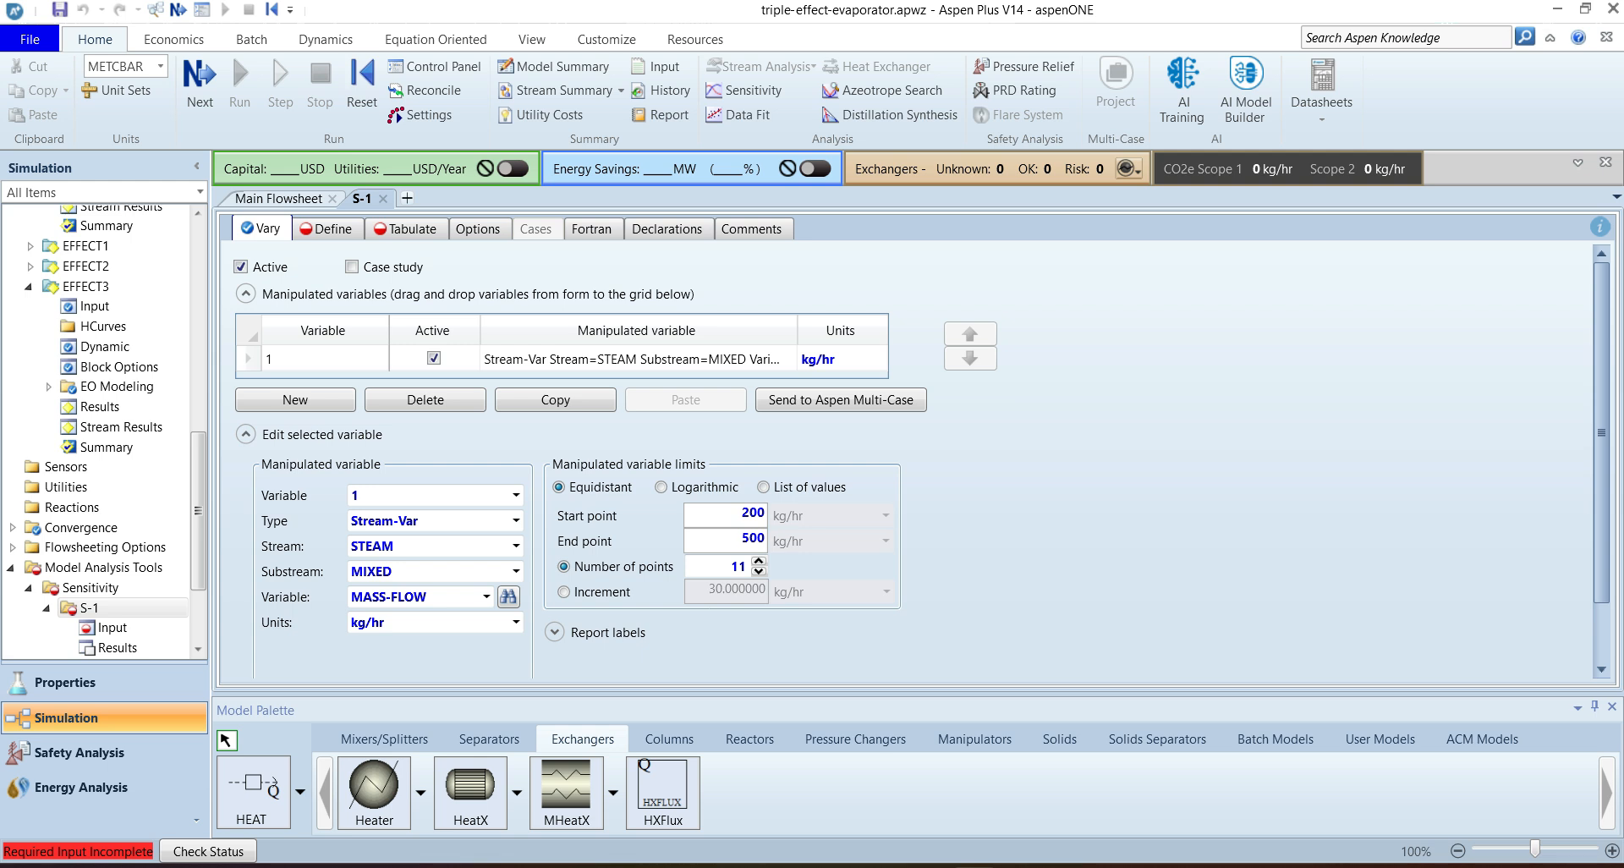
Step: Create a sampled variable named XNACL for the S-1 sensitivity analysis
{"action": "left_click", "coordinate": [329, 228]}
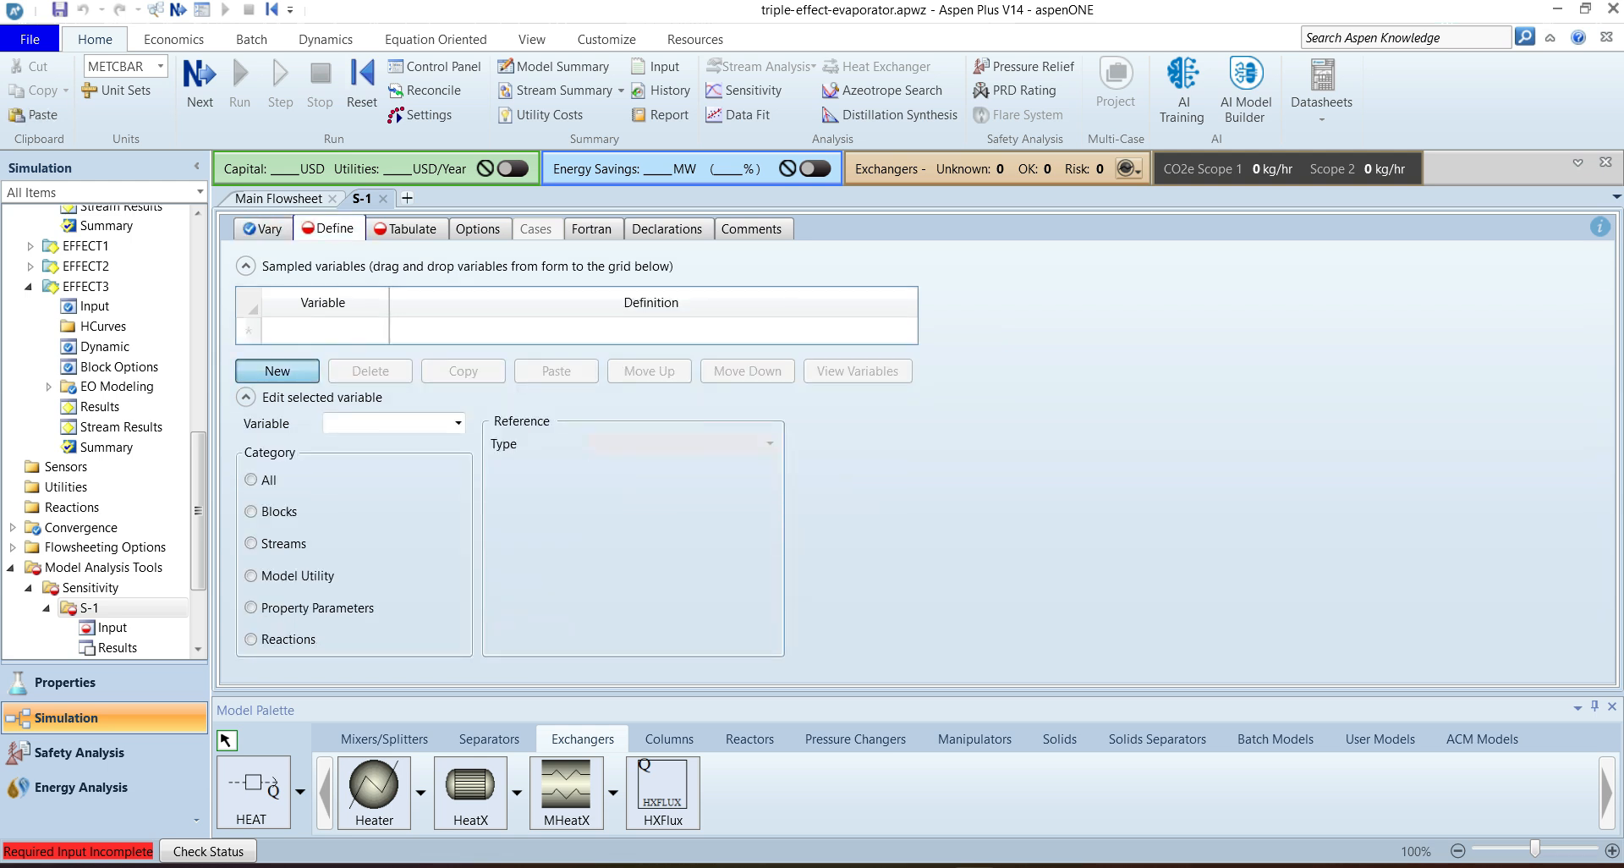
{"action": "left_click", "coordinate": [277, 371]}
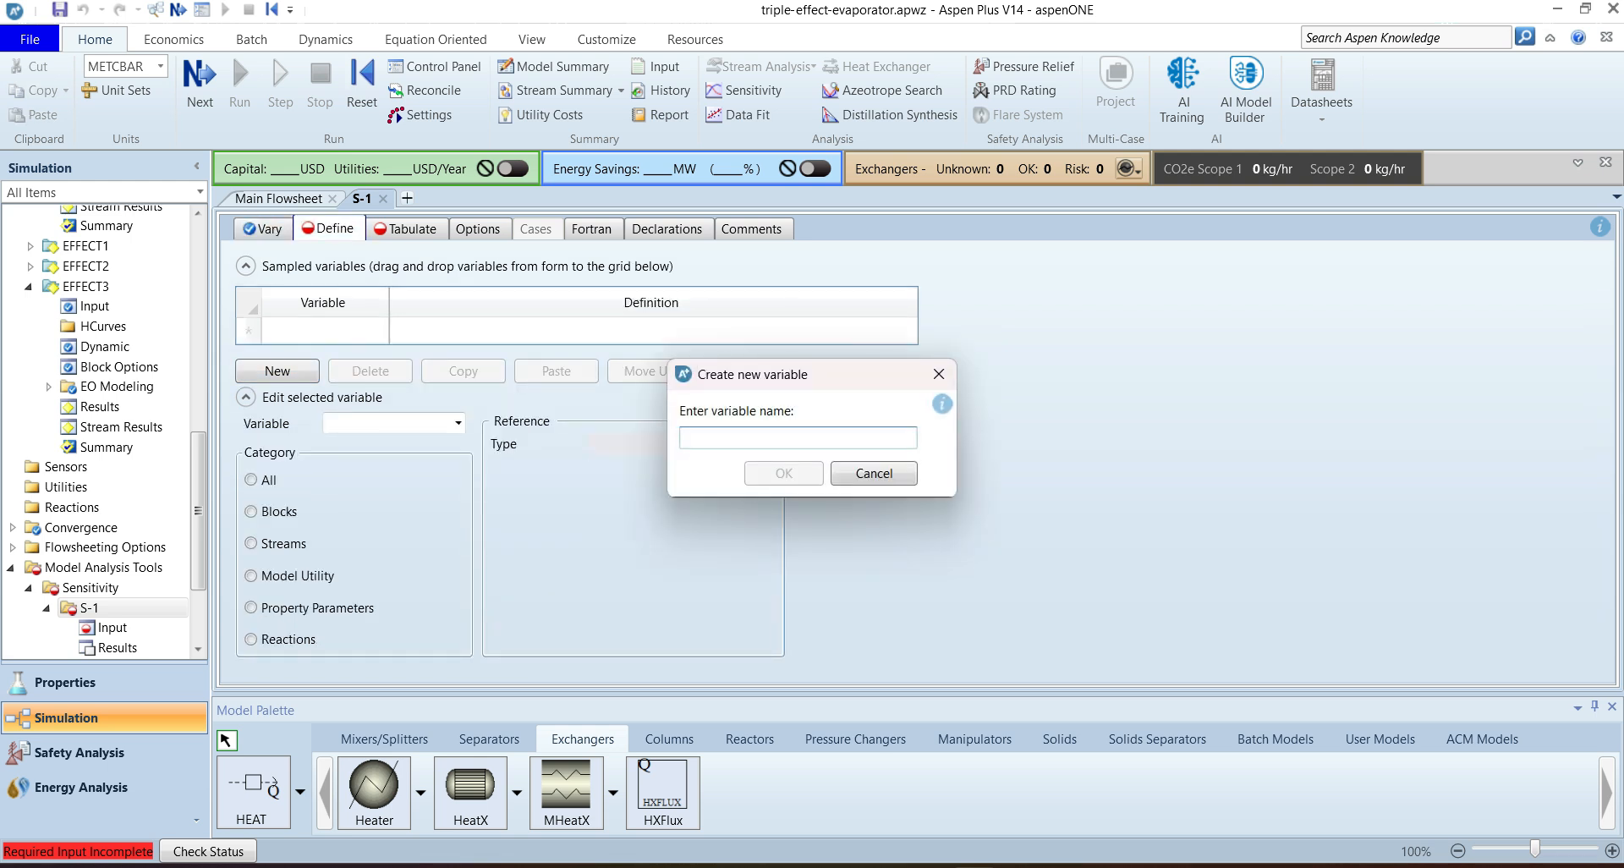
{"action": "type", "text": "XNACL"}
{"action": "key", "text": "Return"}
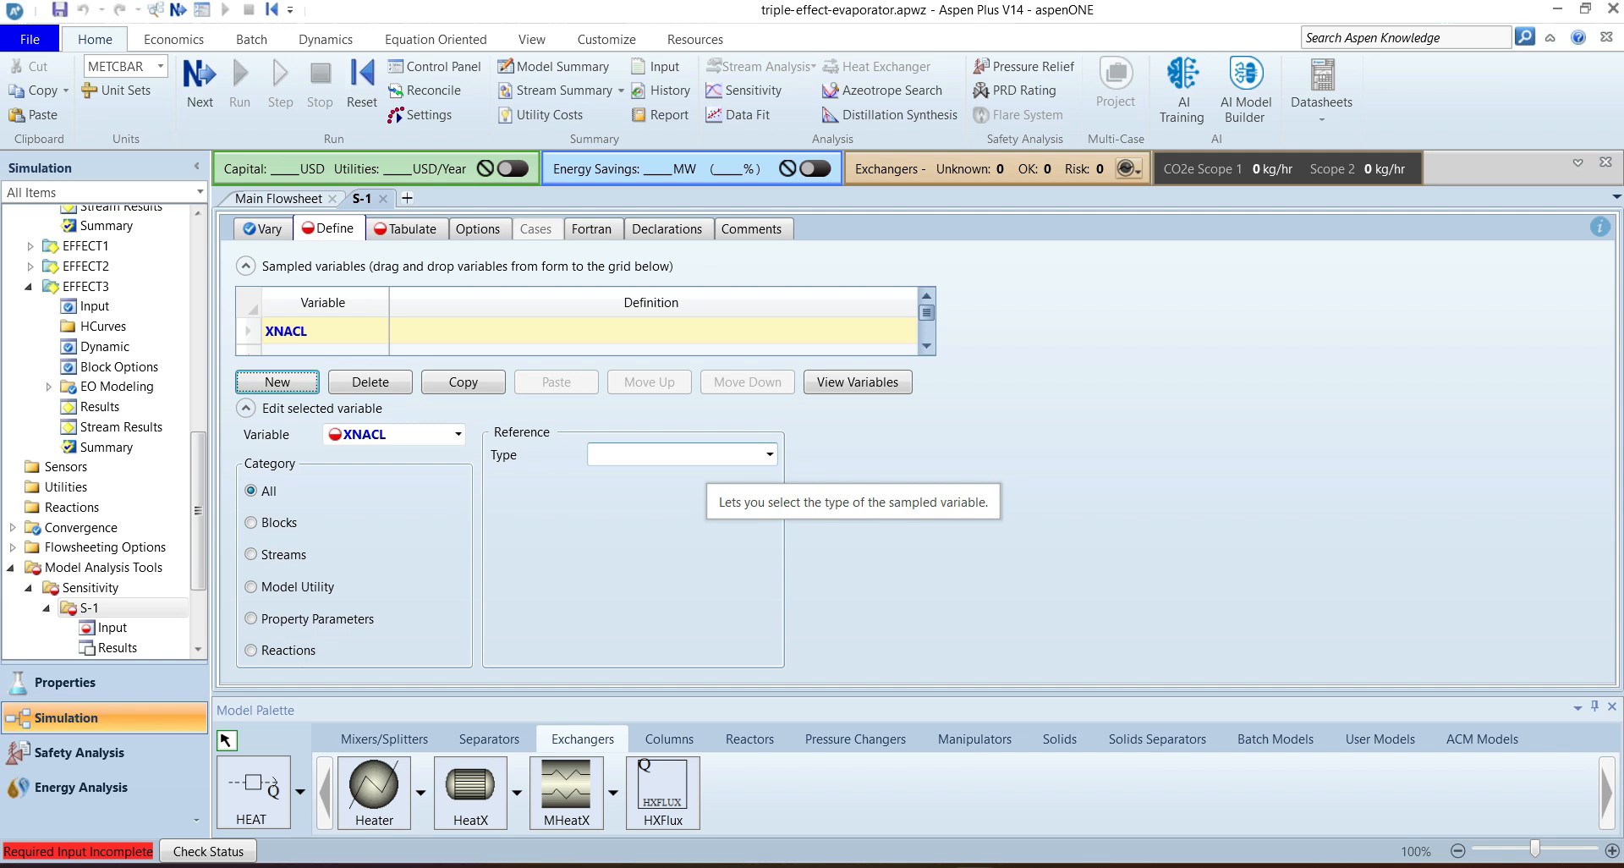
Step: Define XNACL as the Mass-Frac of component NACL in stream LIQ3, substream MIXED
{"action": "left_click", "coordinate": [705, 455]}
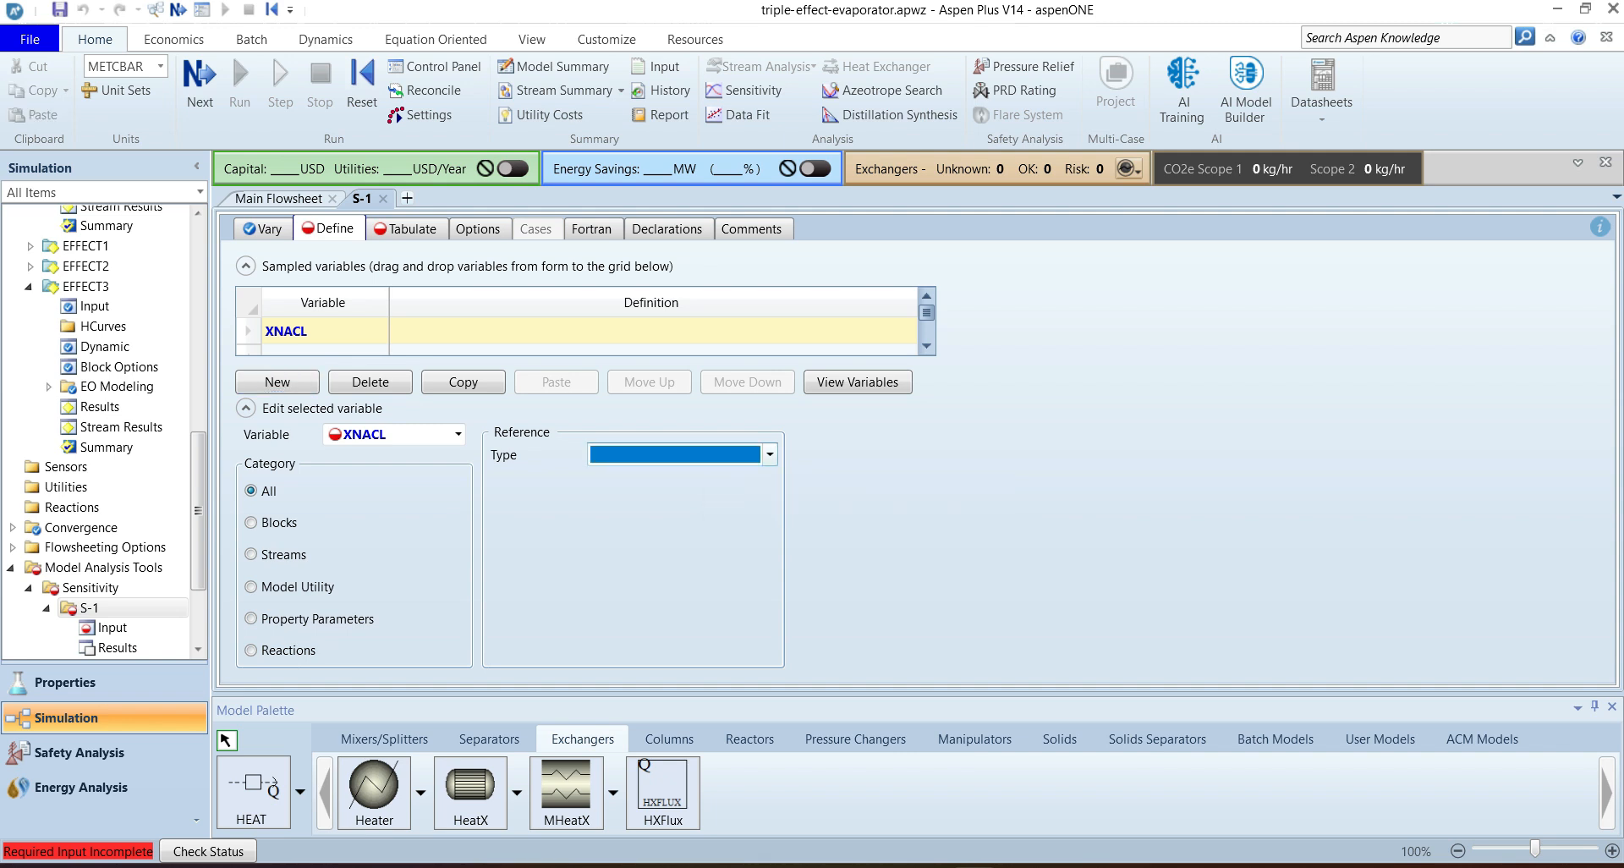
{"action": "left_click", "coordinate": [770, 454]}
{"action": "left_click_drag", "start_coordinate": [768, 535], "coordinate": [769, 606]}
{"action": "left_click", "coordinate": [622, 668]}
{"action": "left_click", "coordinate": [769, 480]}
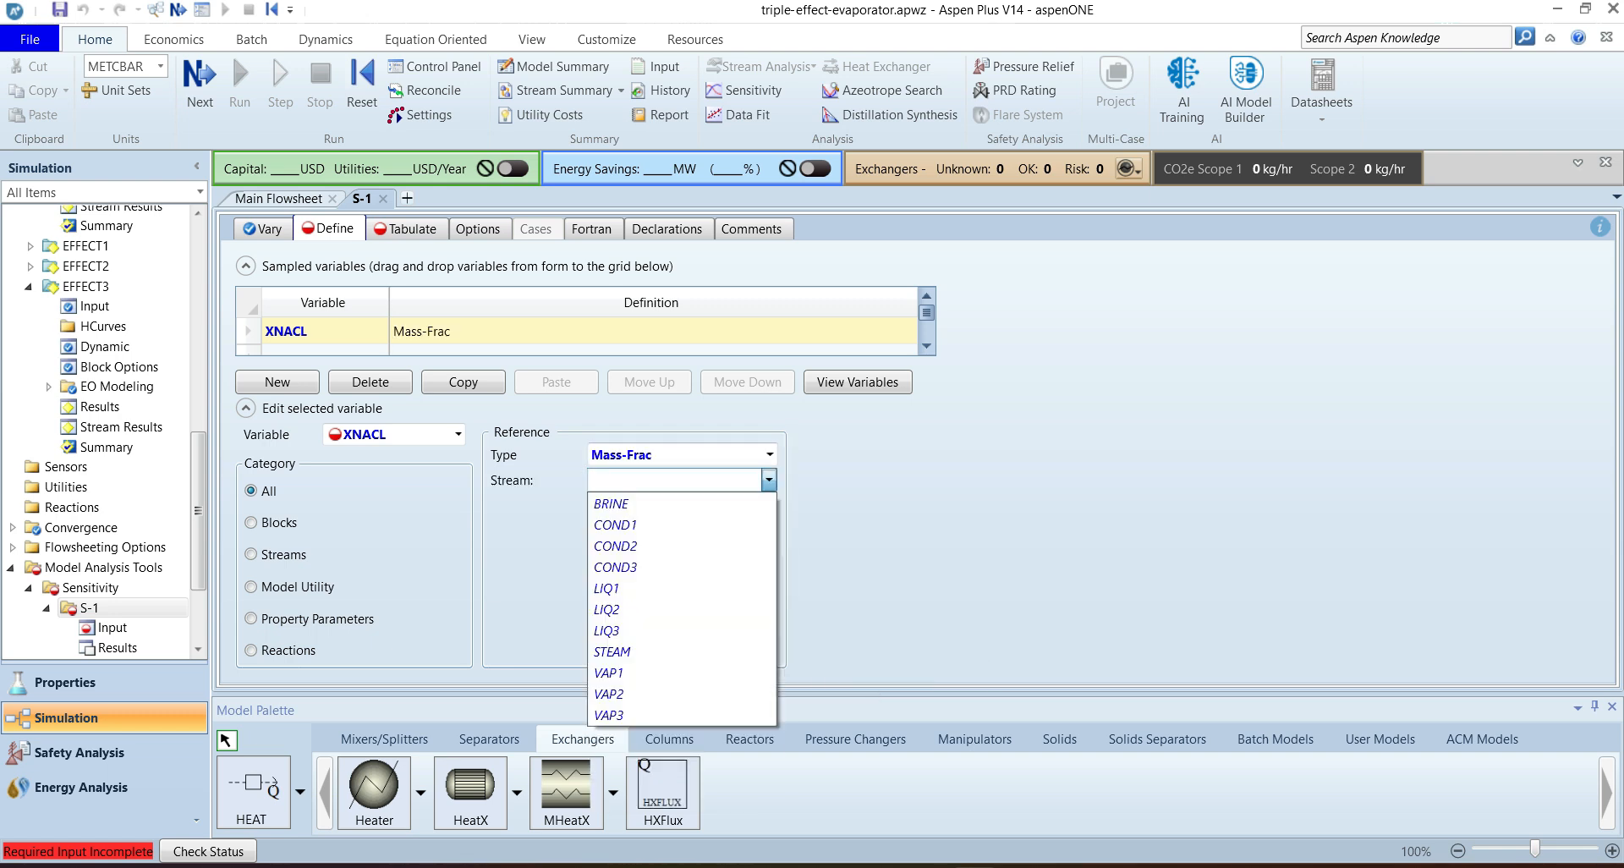
{"action": "left_click", "coordinate": [606, 630]}
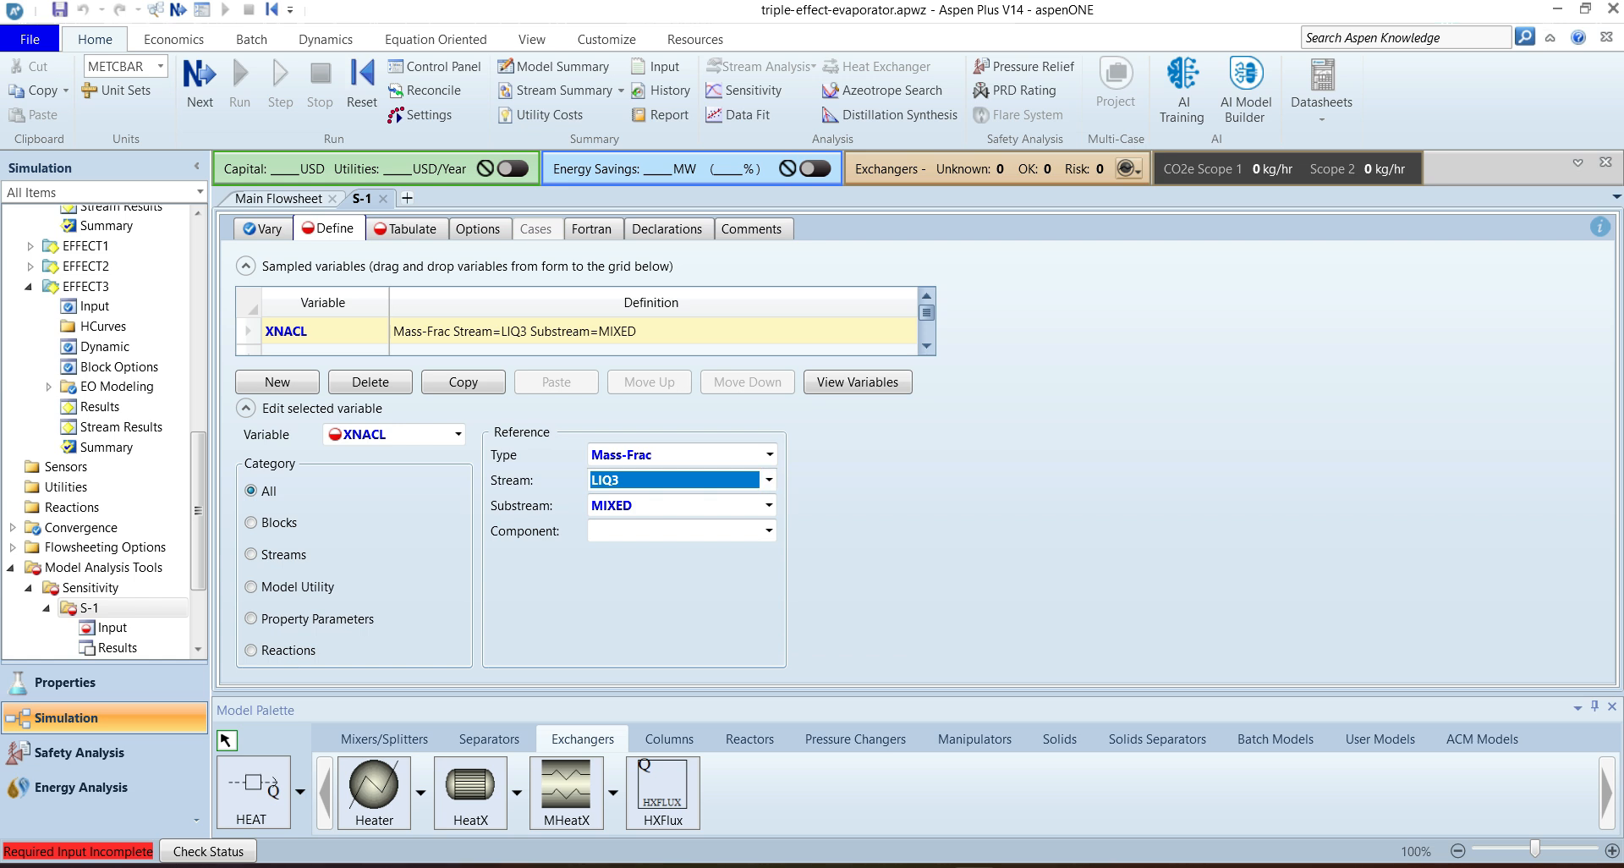
{"action": "left_click", "coordinate": [768, 530]}
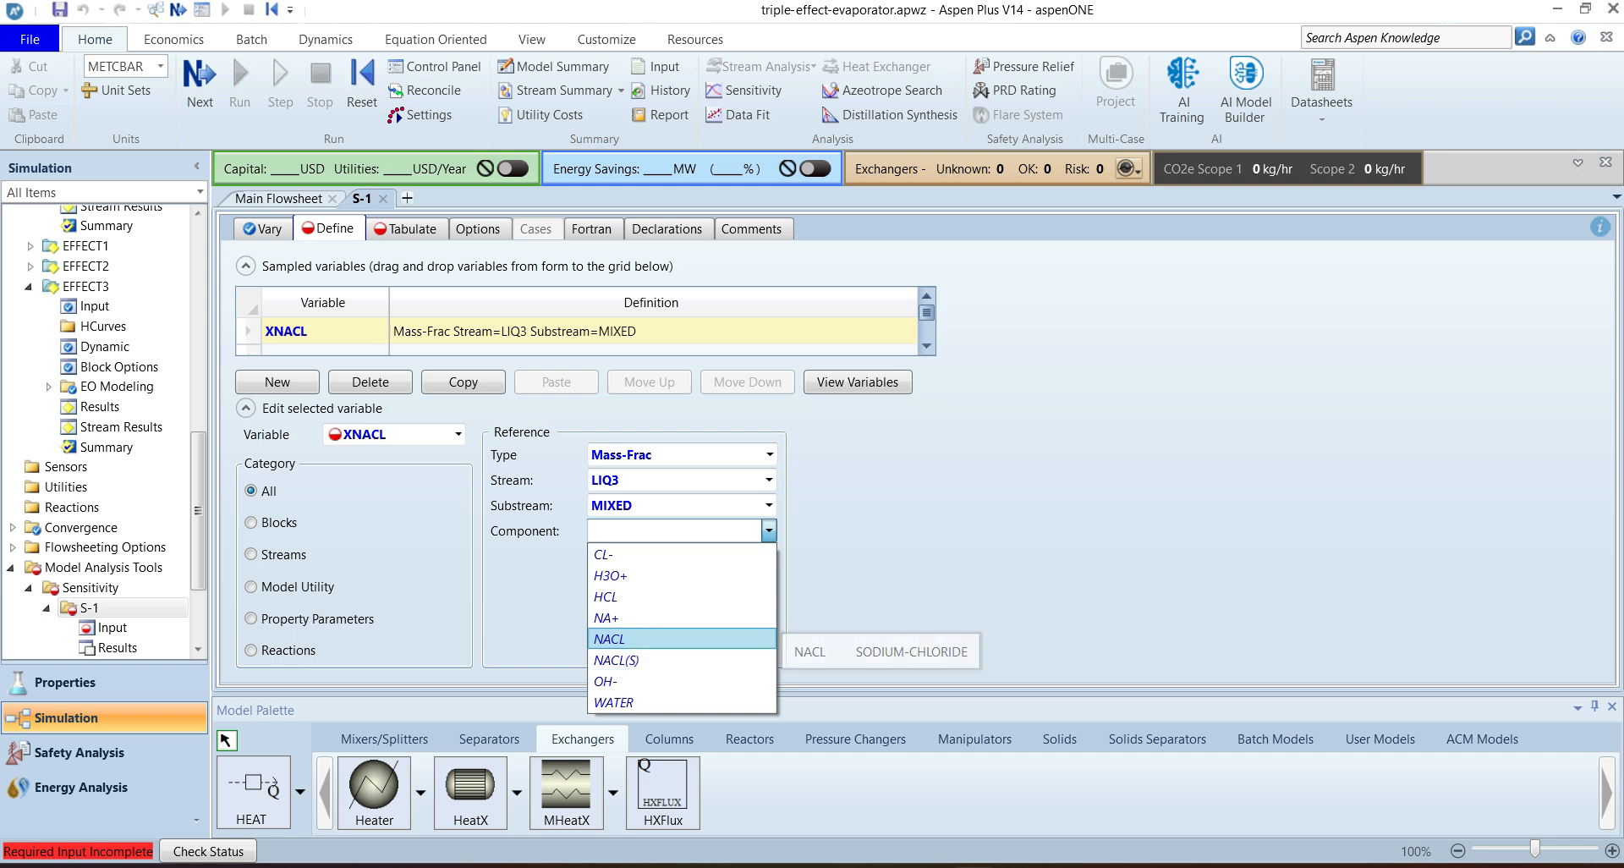
{"action": "left_click", "coordinate": [648, 640]}
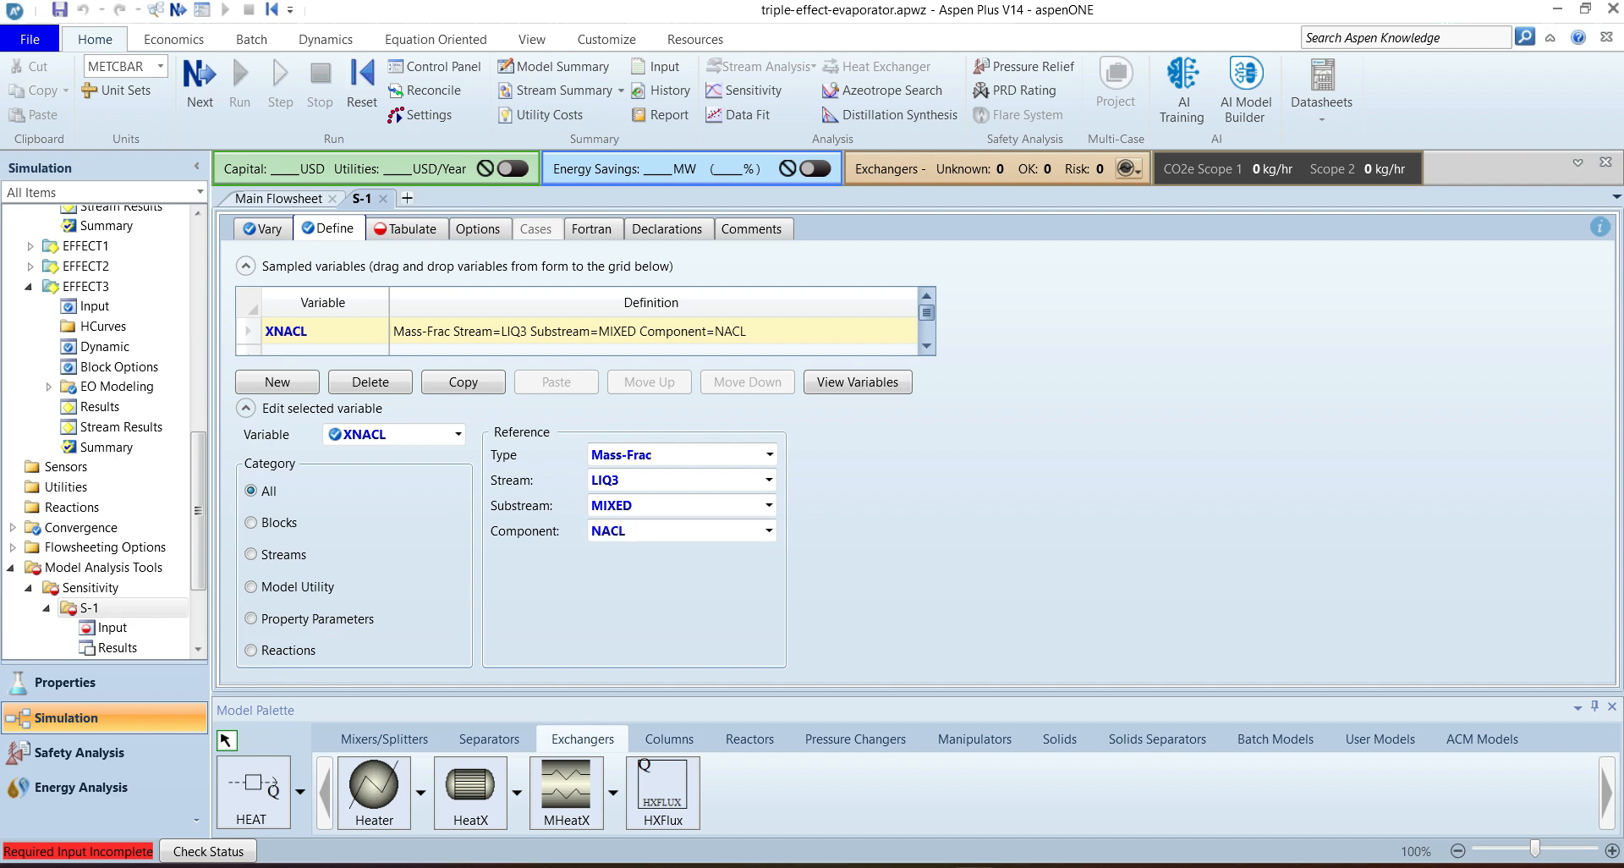
Step: Fill the S-1 tabulation with the defined variable, run the simulation and open the sensitivity results
{"action": "left_click", "coordinate": [408, 230]}
{"action": "left_click", "coordinate": [282, 265]}
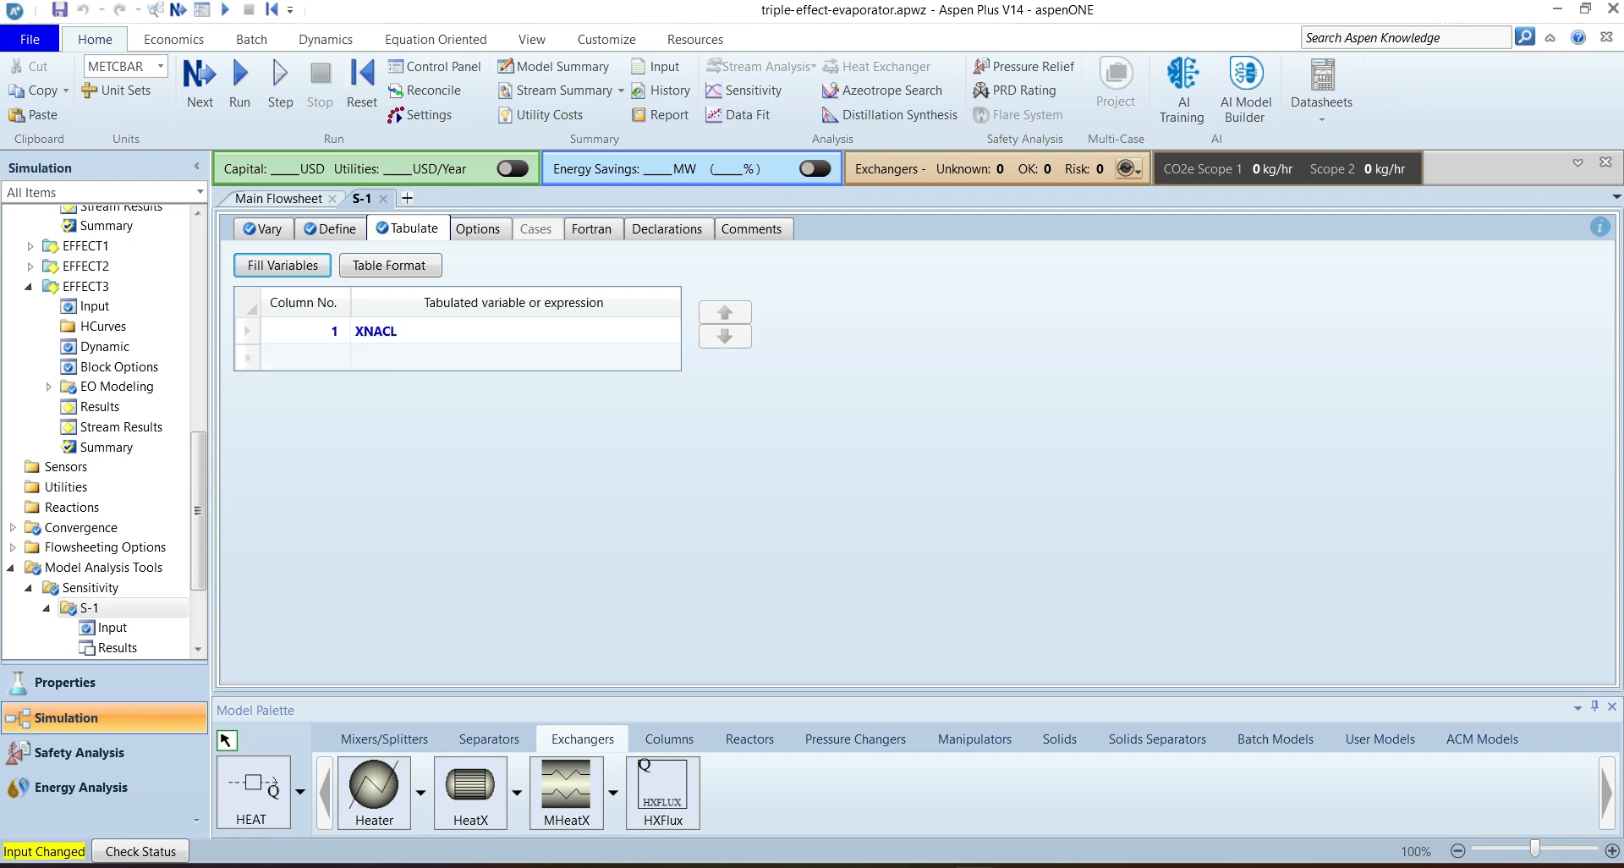
{"action": "key", "text": "F5"}
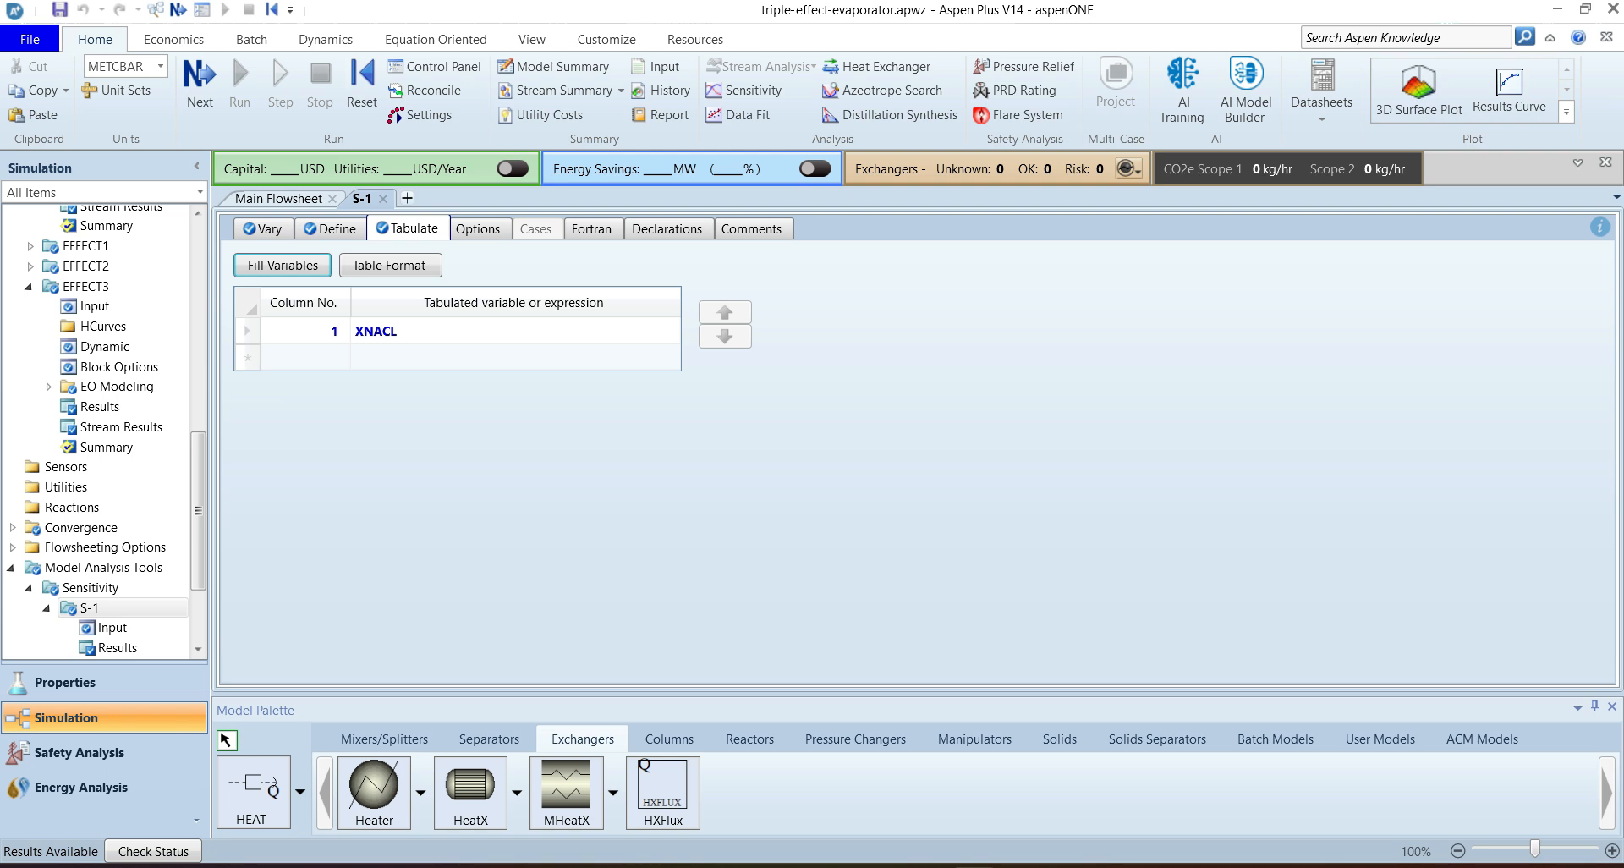
{"action": "left_click_drag", "start_coordinate": [198, 511], "coordinate": [198, 561]}
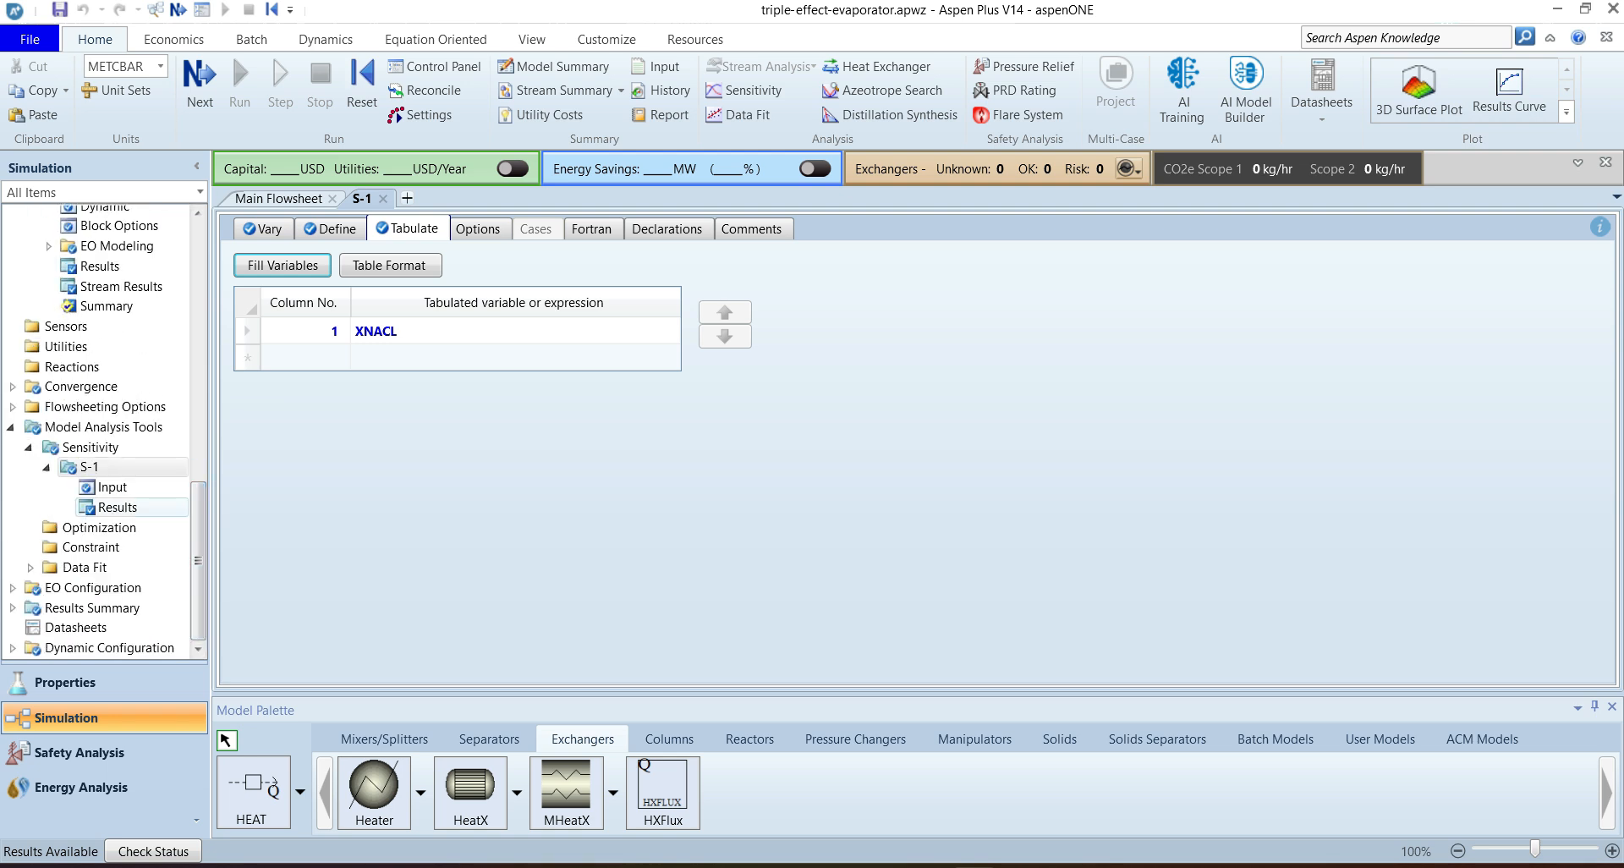
{"action": "left_click", "coordinate": [118, 508]}
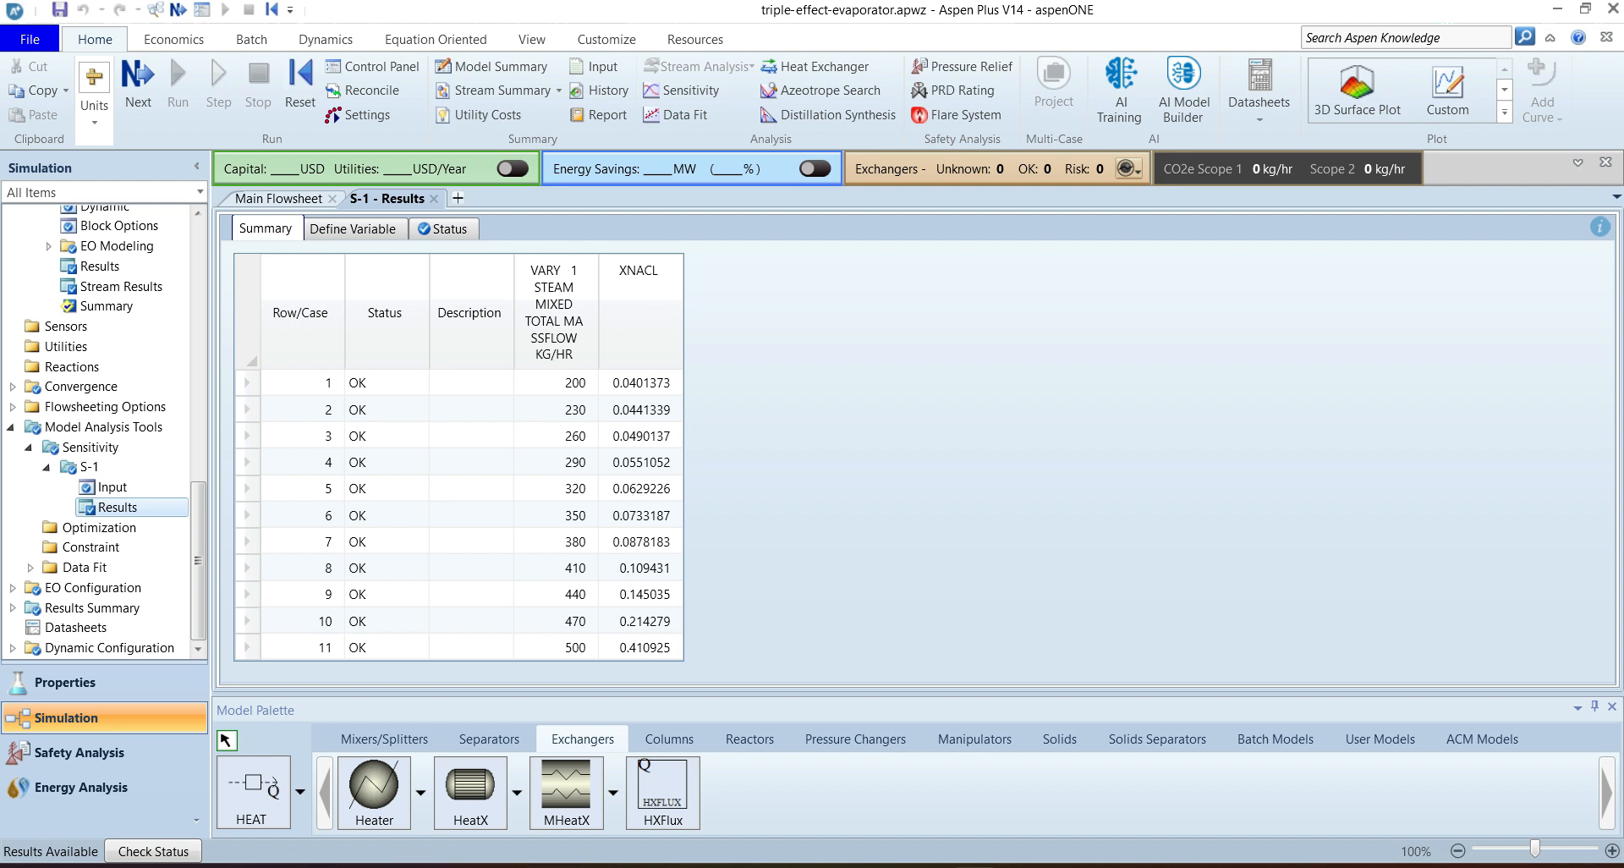
Step: Create a custom plot of the S-1 results with the varied STEAM mass flow as X axis and XNACL as the curve
{"action": "left_click", "coordinate": [1449, 89]}
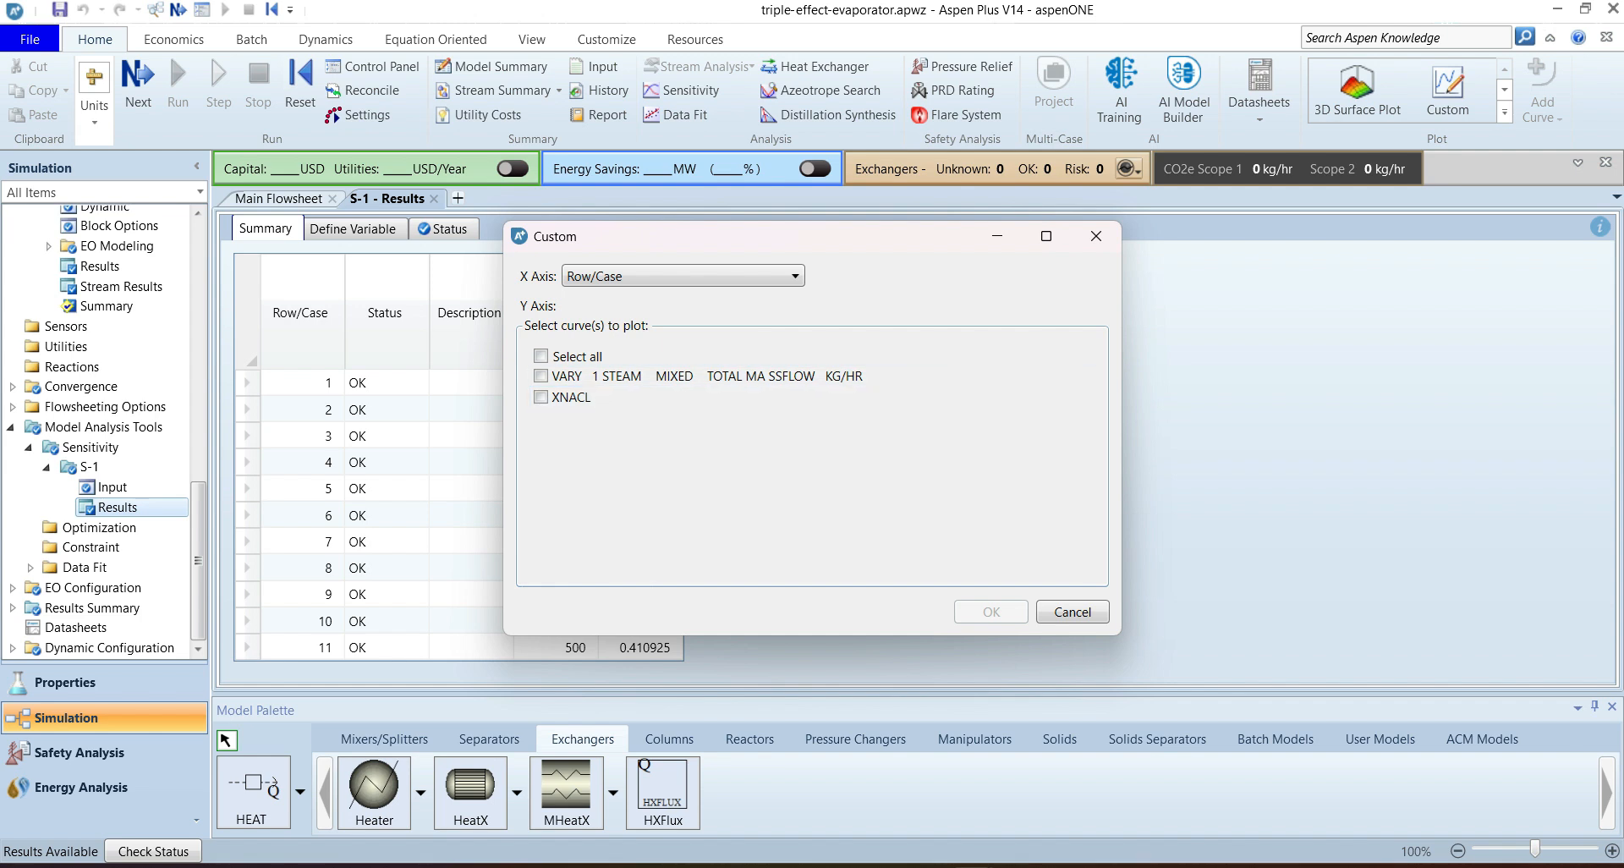
{"action": "left_click", "coordinate": [683, 275]}
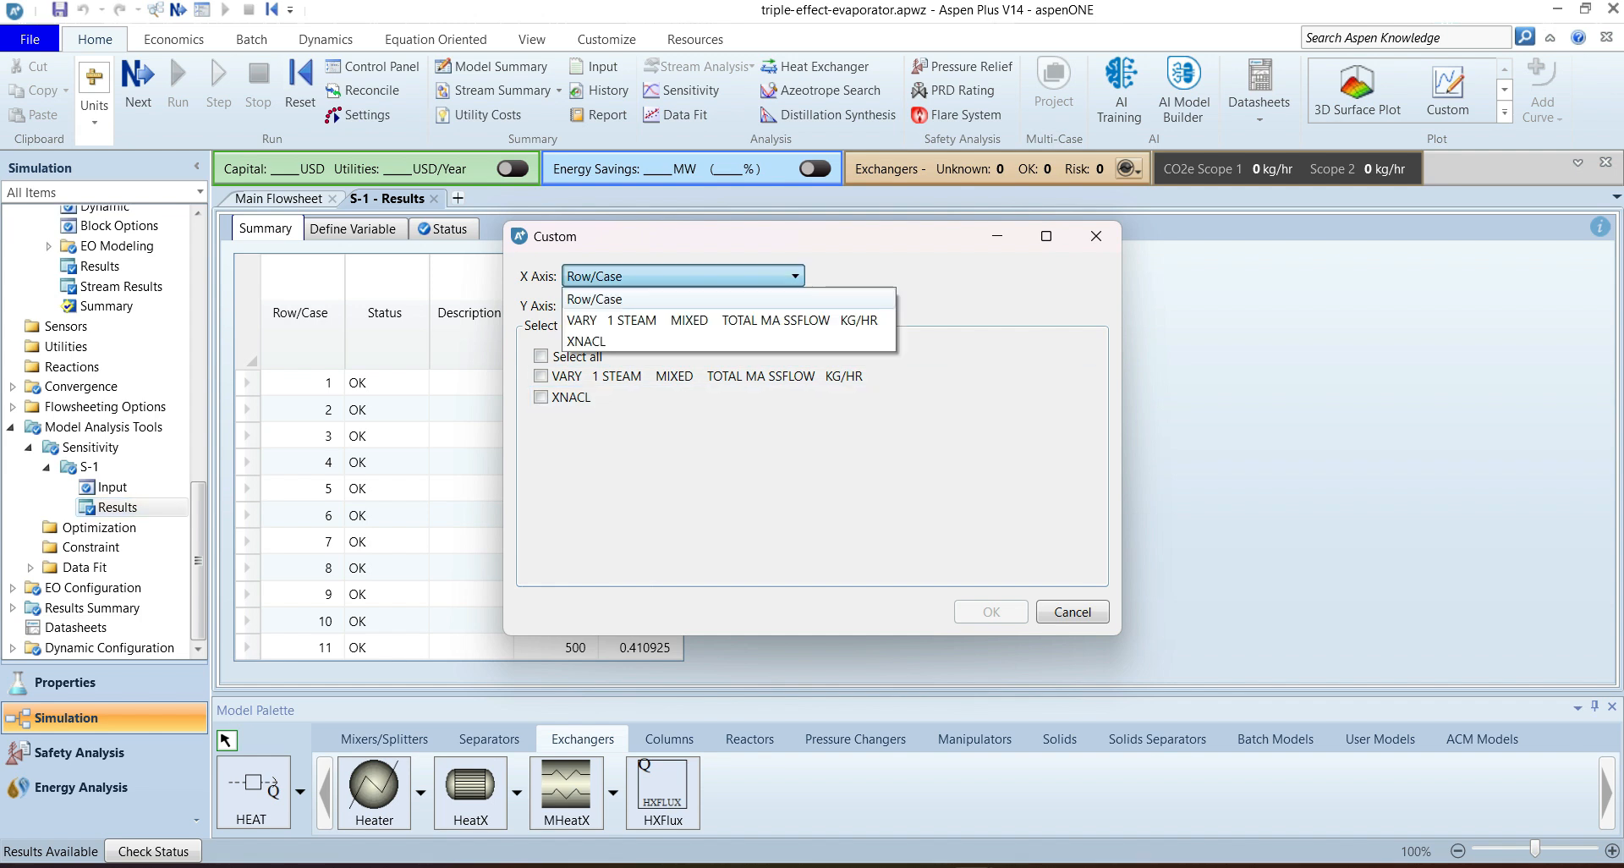
{"action": "left_click", "coordinate": [643, 319]}
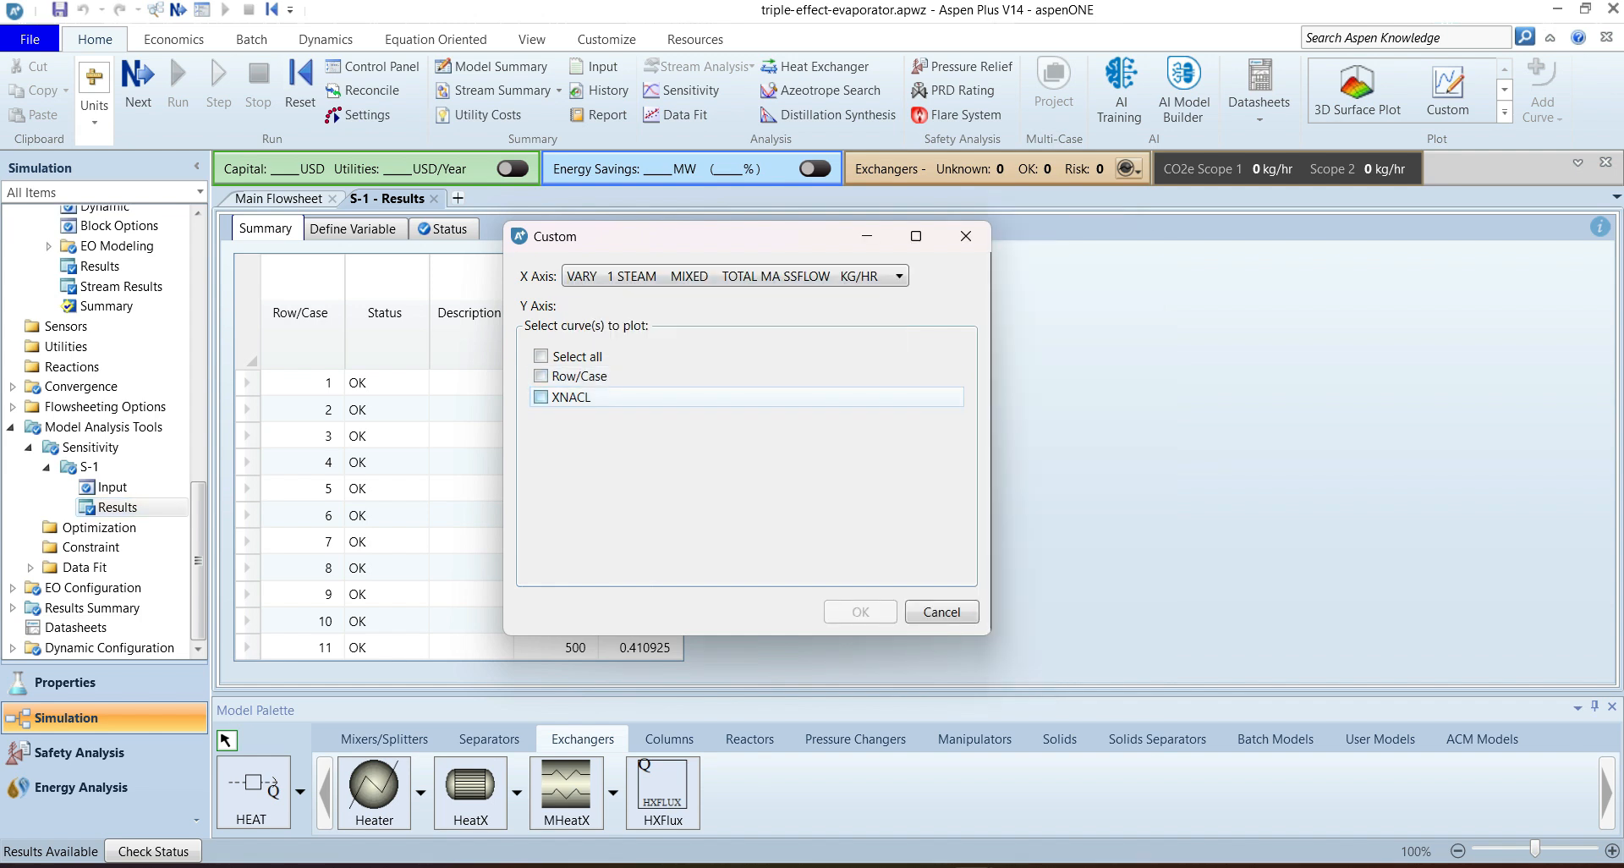
{"action": "left_click", "coordinate": [542, 397]}
{"action": "key", "text": "Return"}
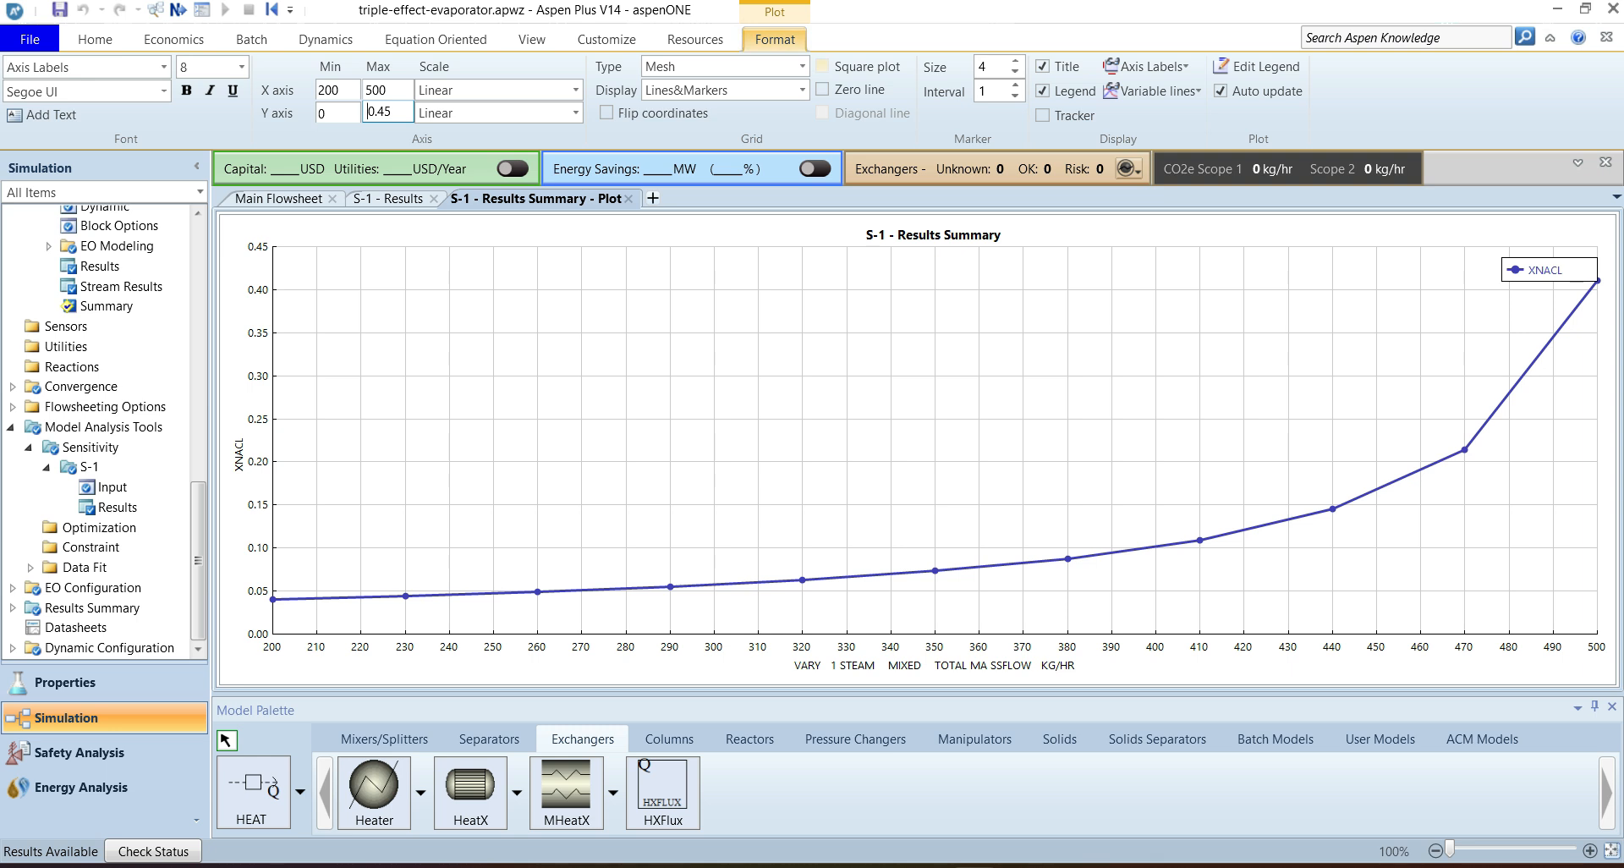
Step: Make the results plot square and show the tracker on its curve
{"action": "left_click", "coordinate": [823, 66]}
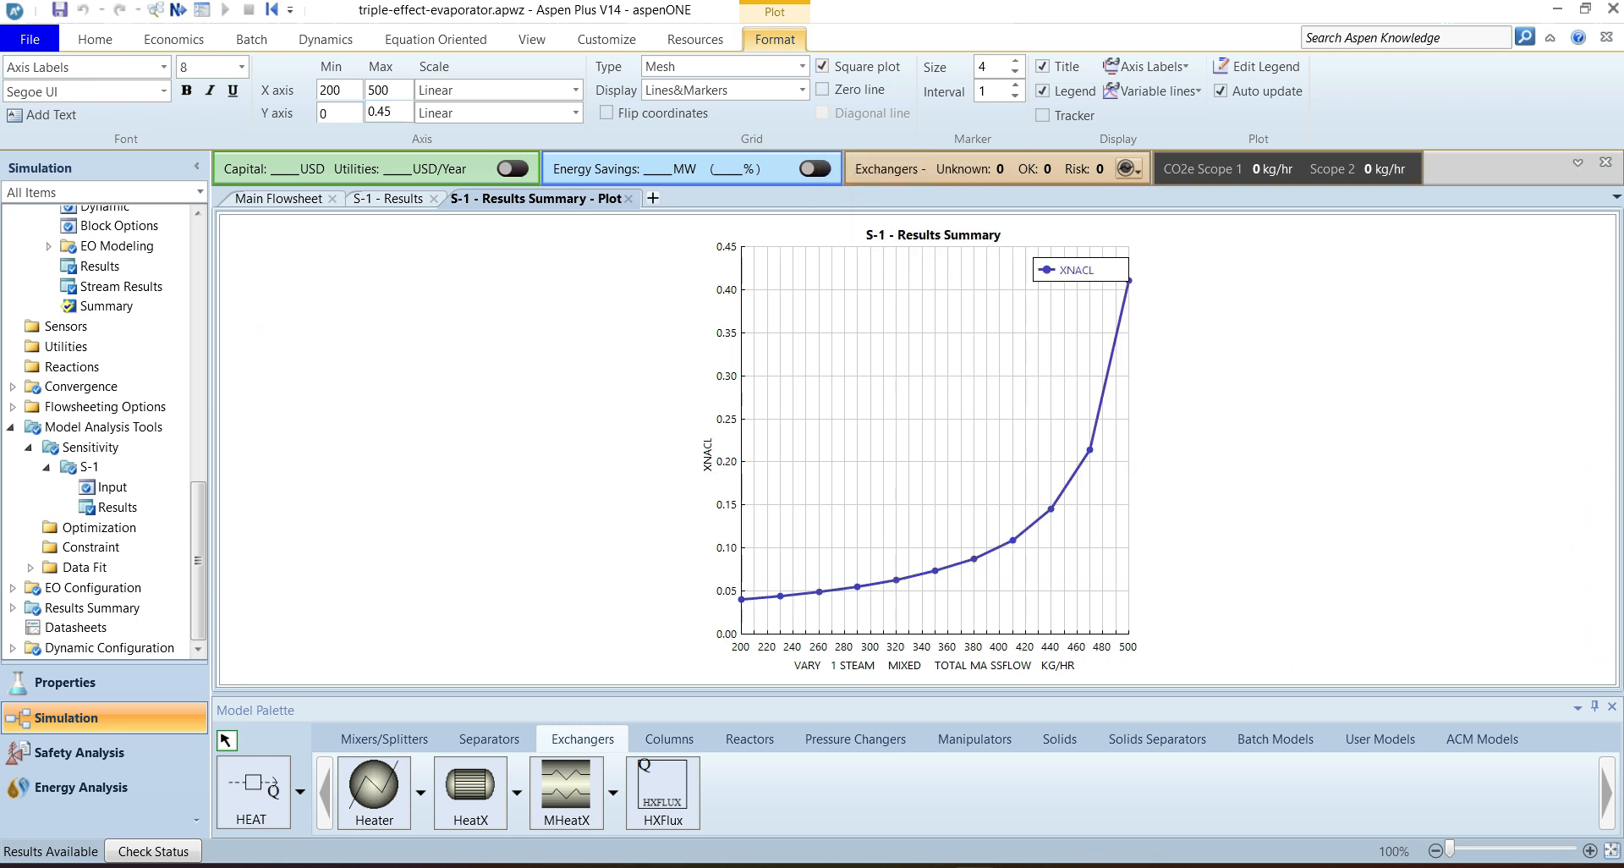
{"action": "right_click", "coordinate": [933, 436]}
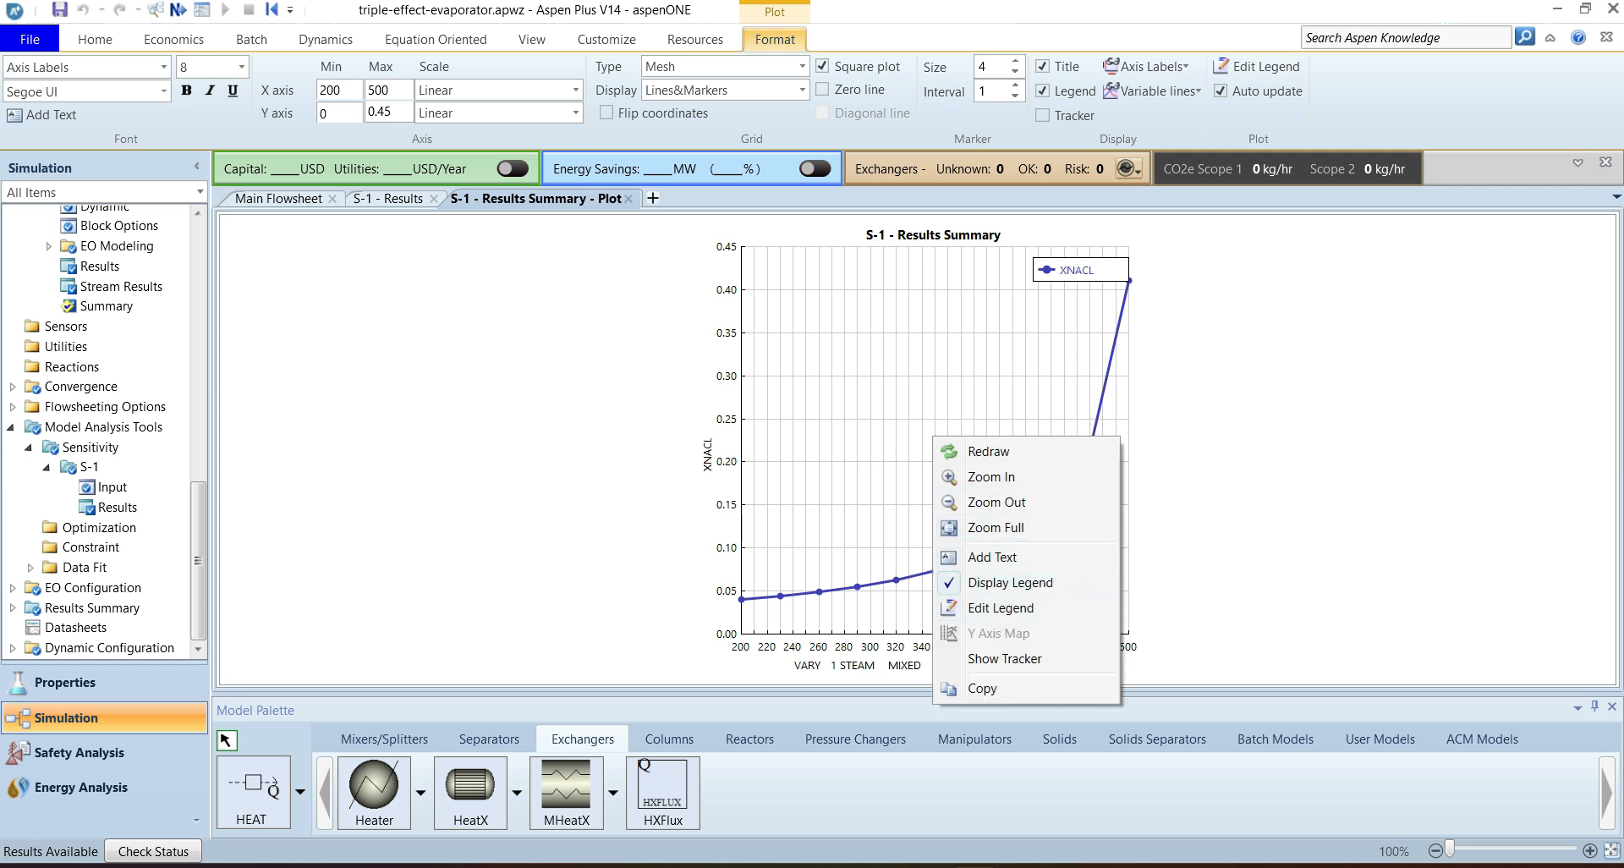
{"action": "left_click", "coordinate": [1002, 658]}
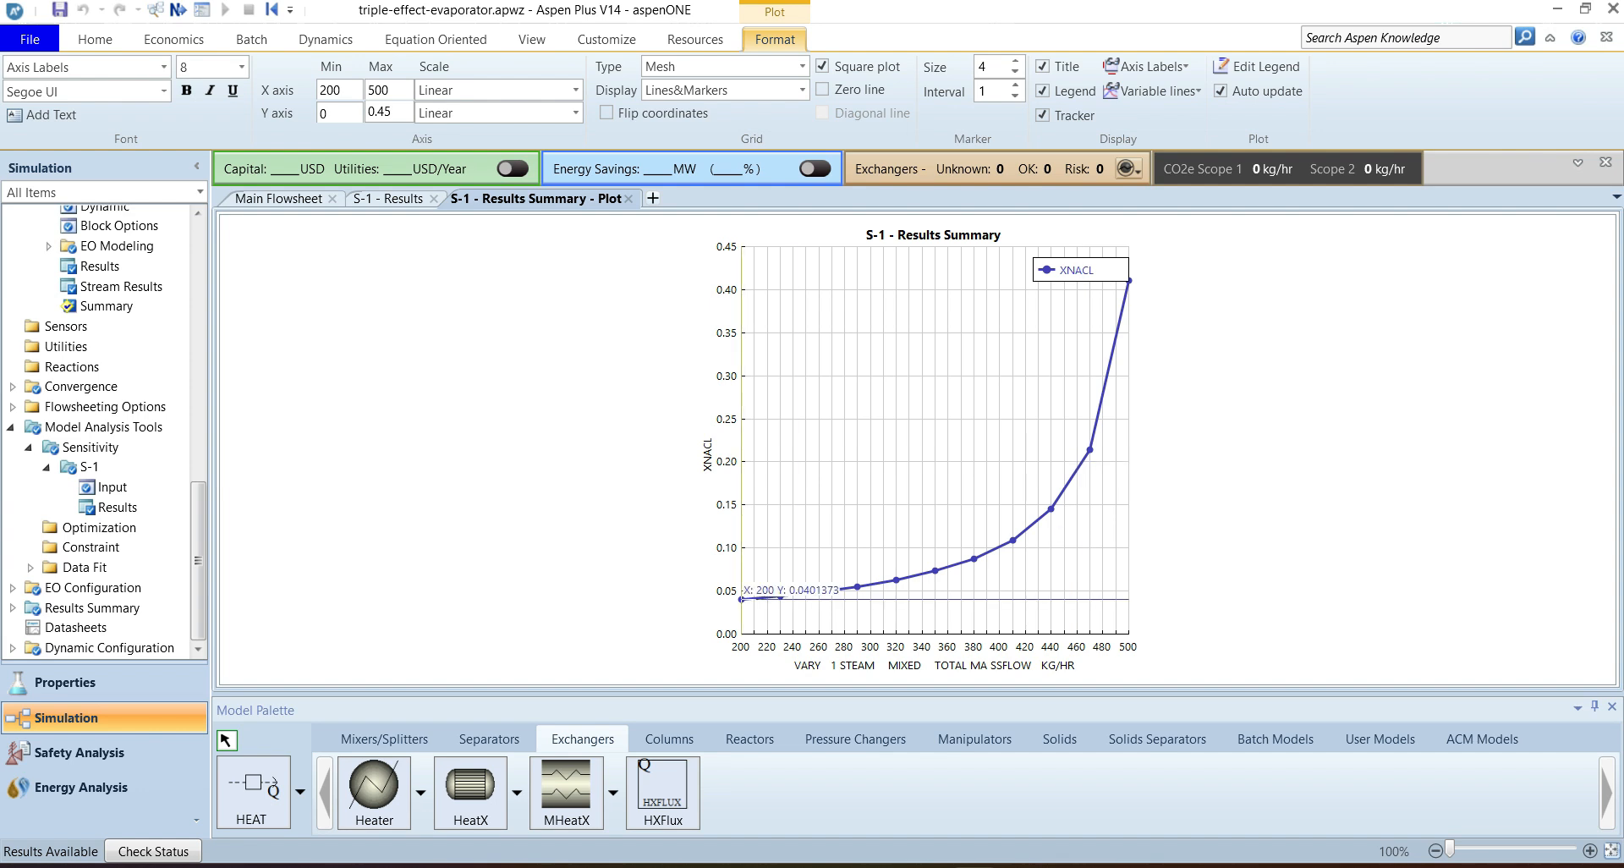
Step: Deactivate the S-1 sensitivity analysis in the model analysis tools list
{"action": "left_click", "coordinate": [103, 426]}
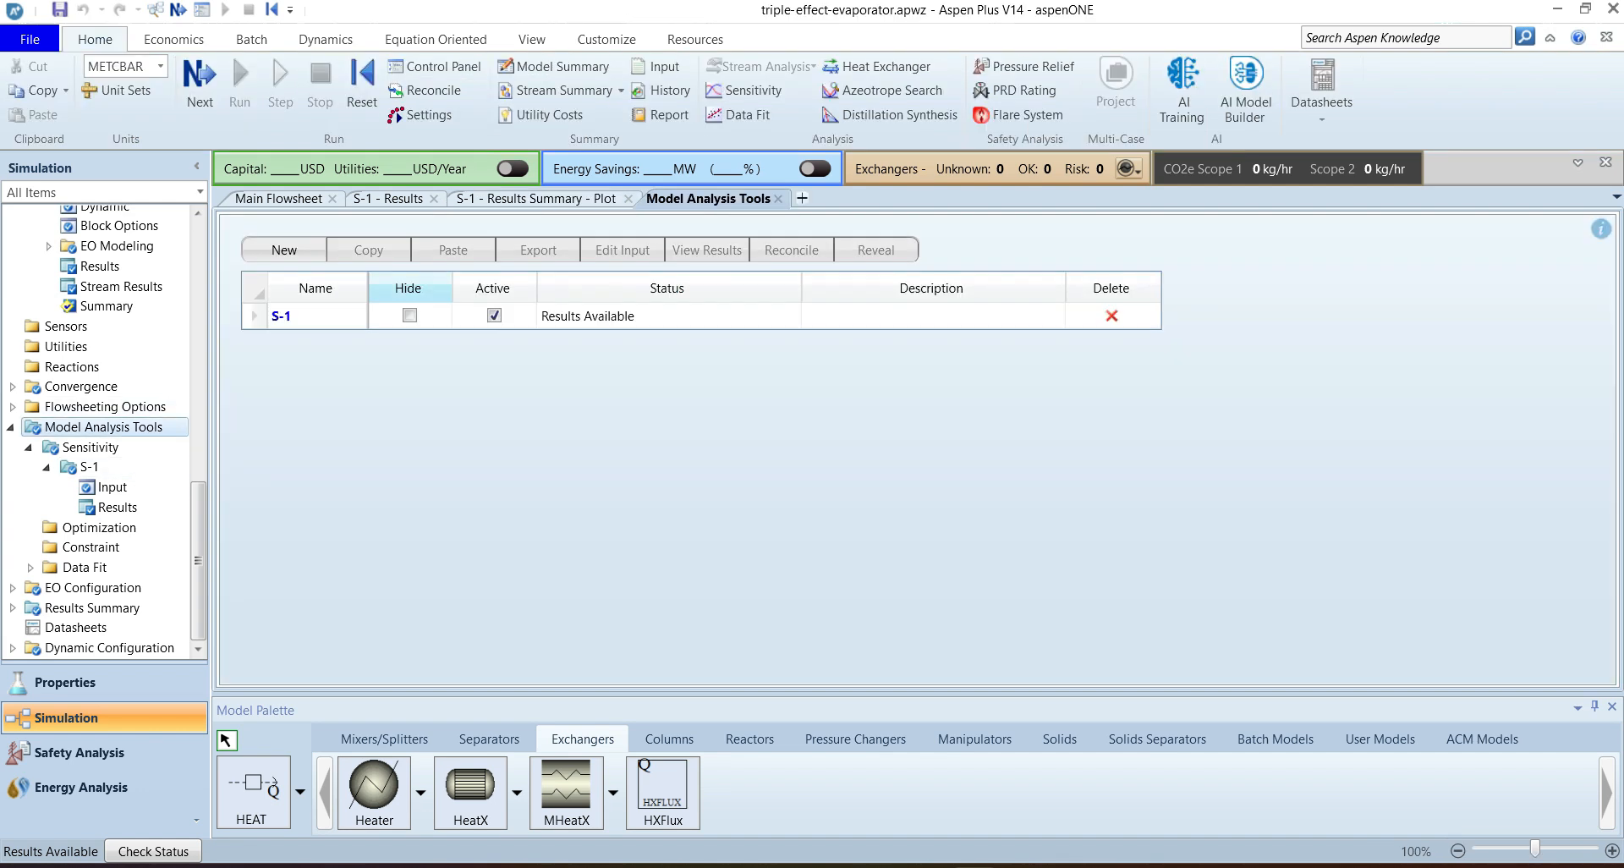
{"action": "left_click", "coordinate": [494, 315]}
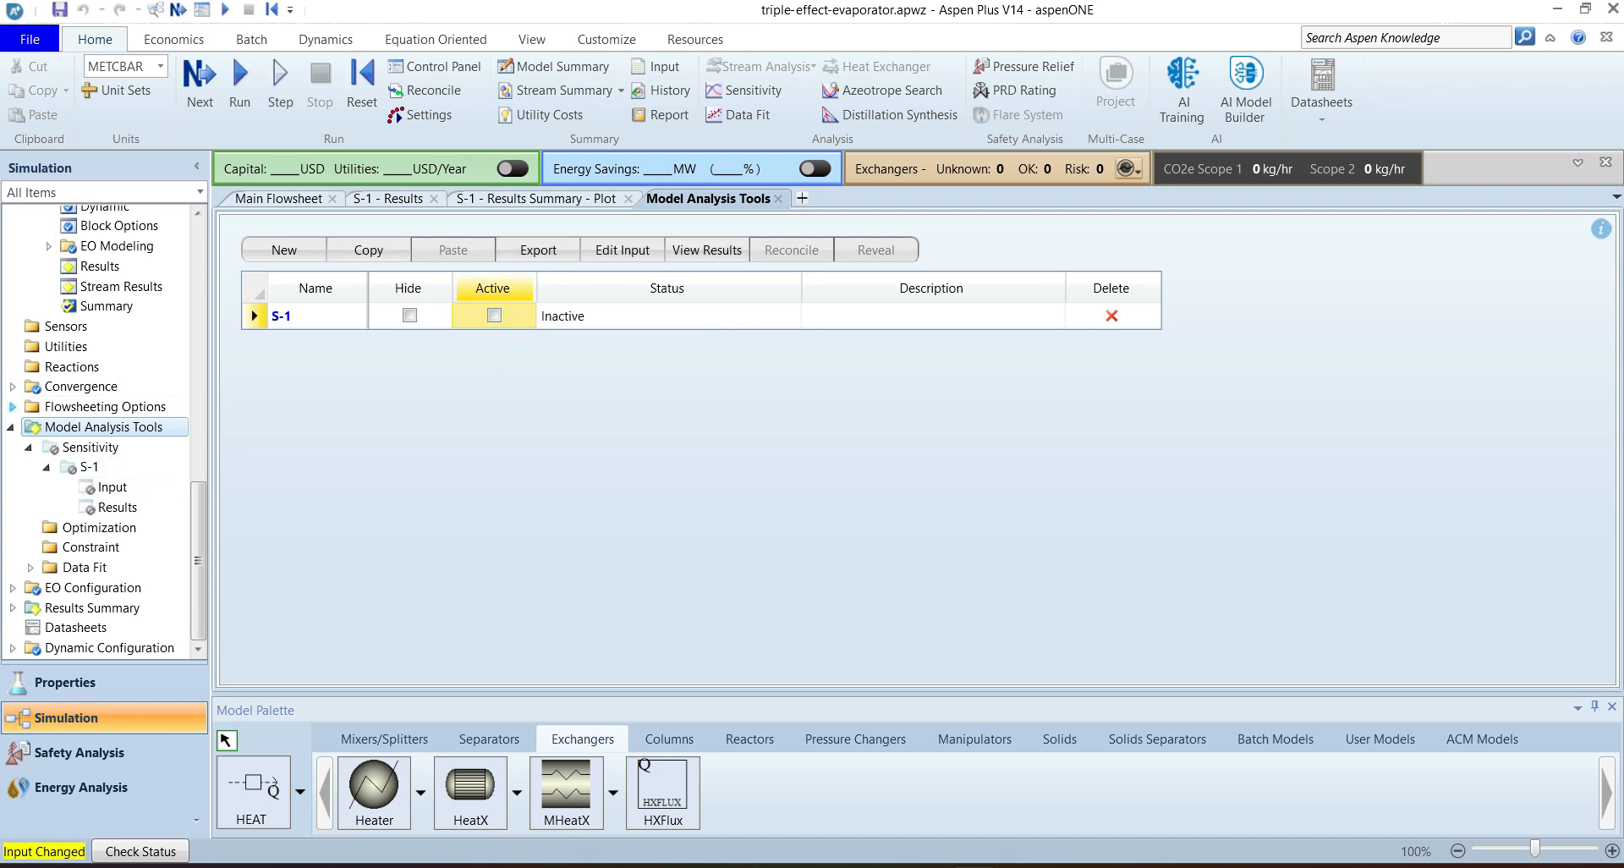
Step: Create a new design spec under the flowsheeting options, accepting the default name
{"action": "left_click", "coordinate": [11, 406]}
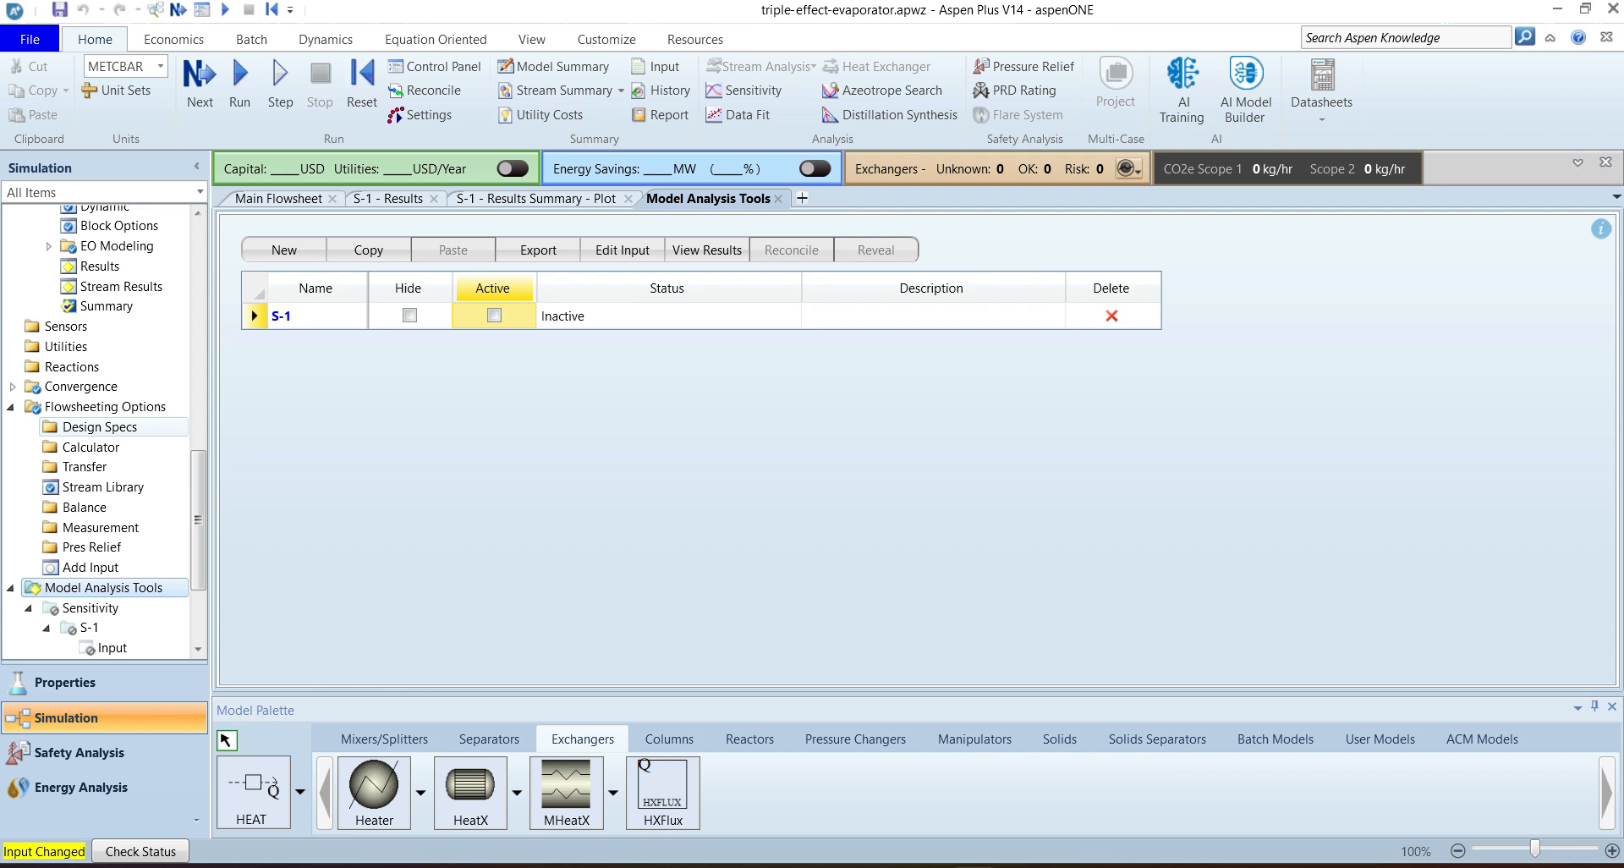
{"action": "left_click", "coordinate": [100, 426]}
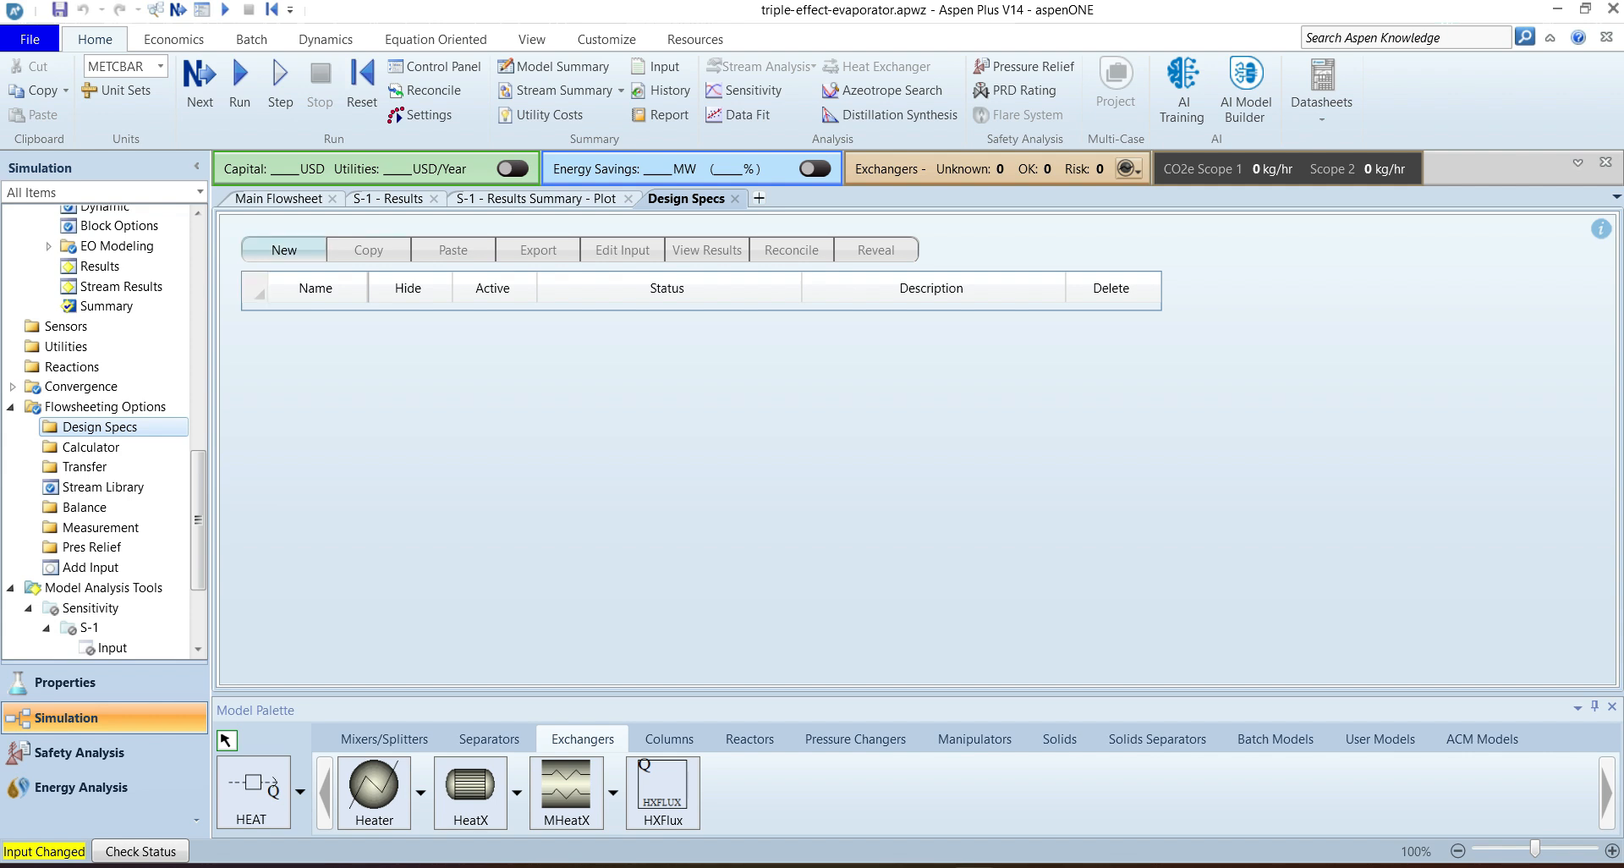
{"action": "left_click", "coordinate": [284, 250]}
{"action": "key", "text": "Return"}
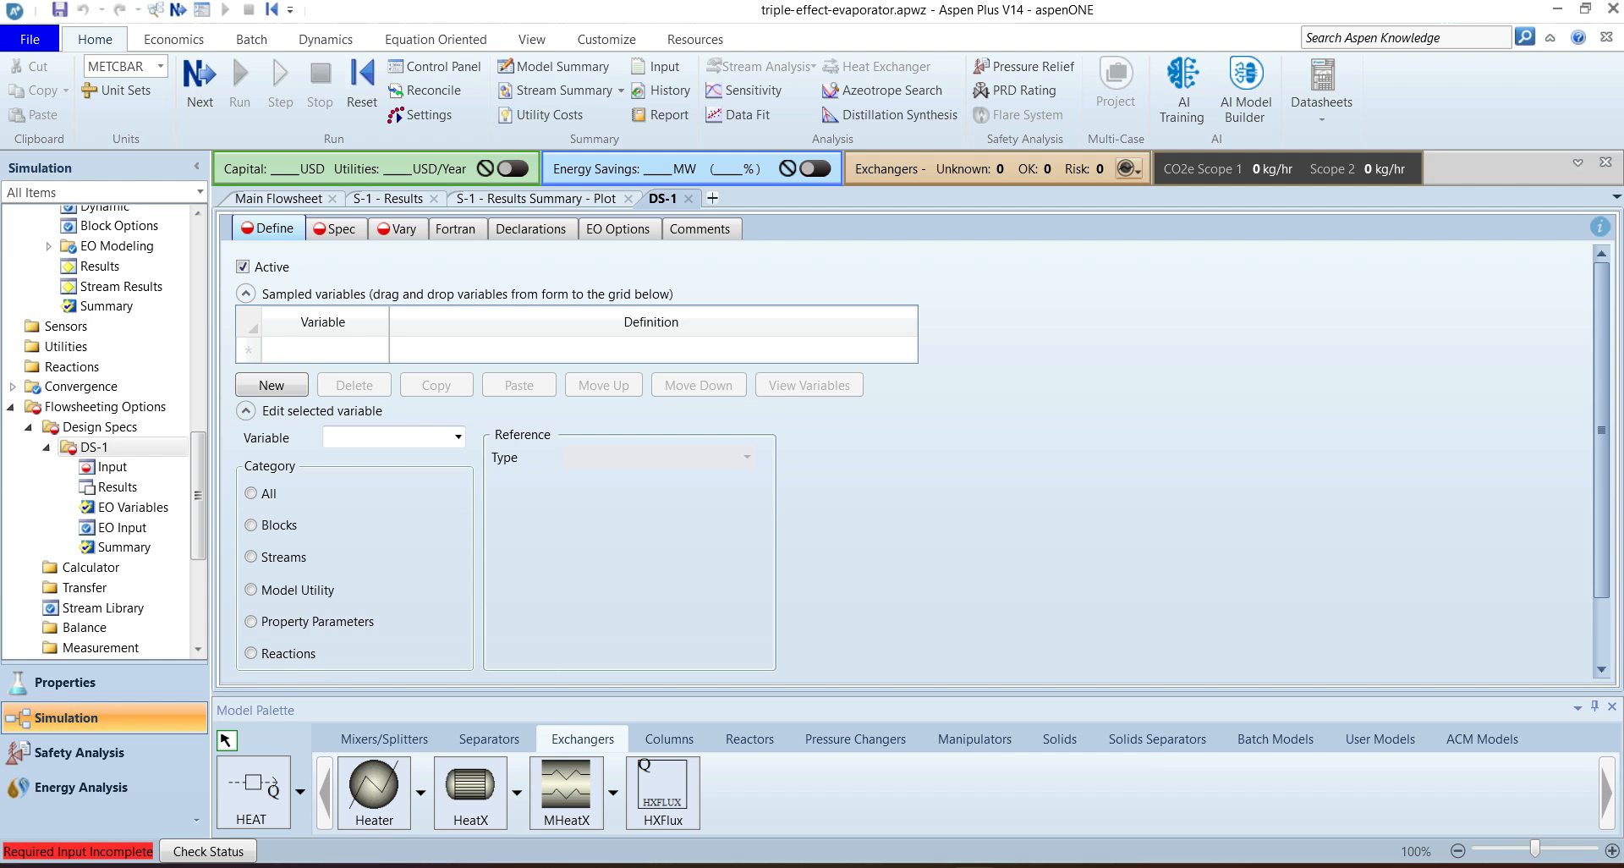
Step: Define the design spec's manipulated variable as Stream-Var MASS-FLOW of the STEAM stream
{"action": "left_click", "coordinate": [337, 230]}
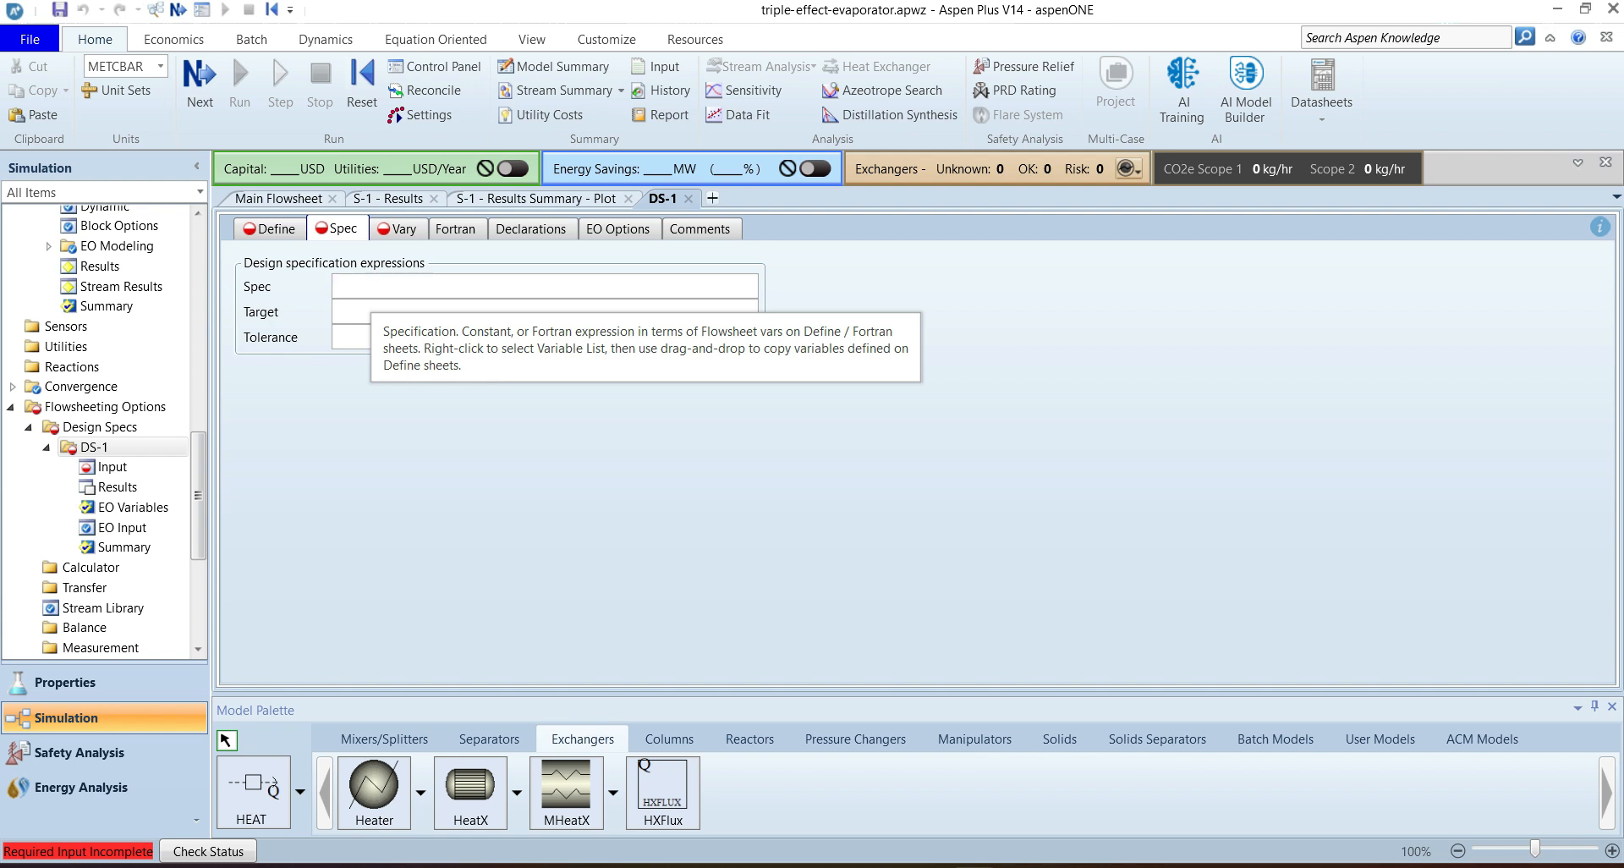
{"action": "left_click", "coordinate": [400, 229]}
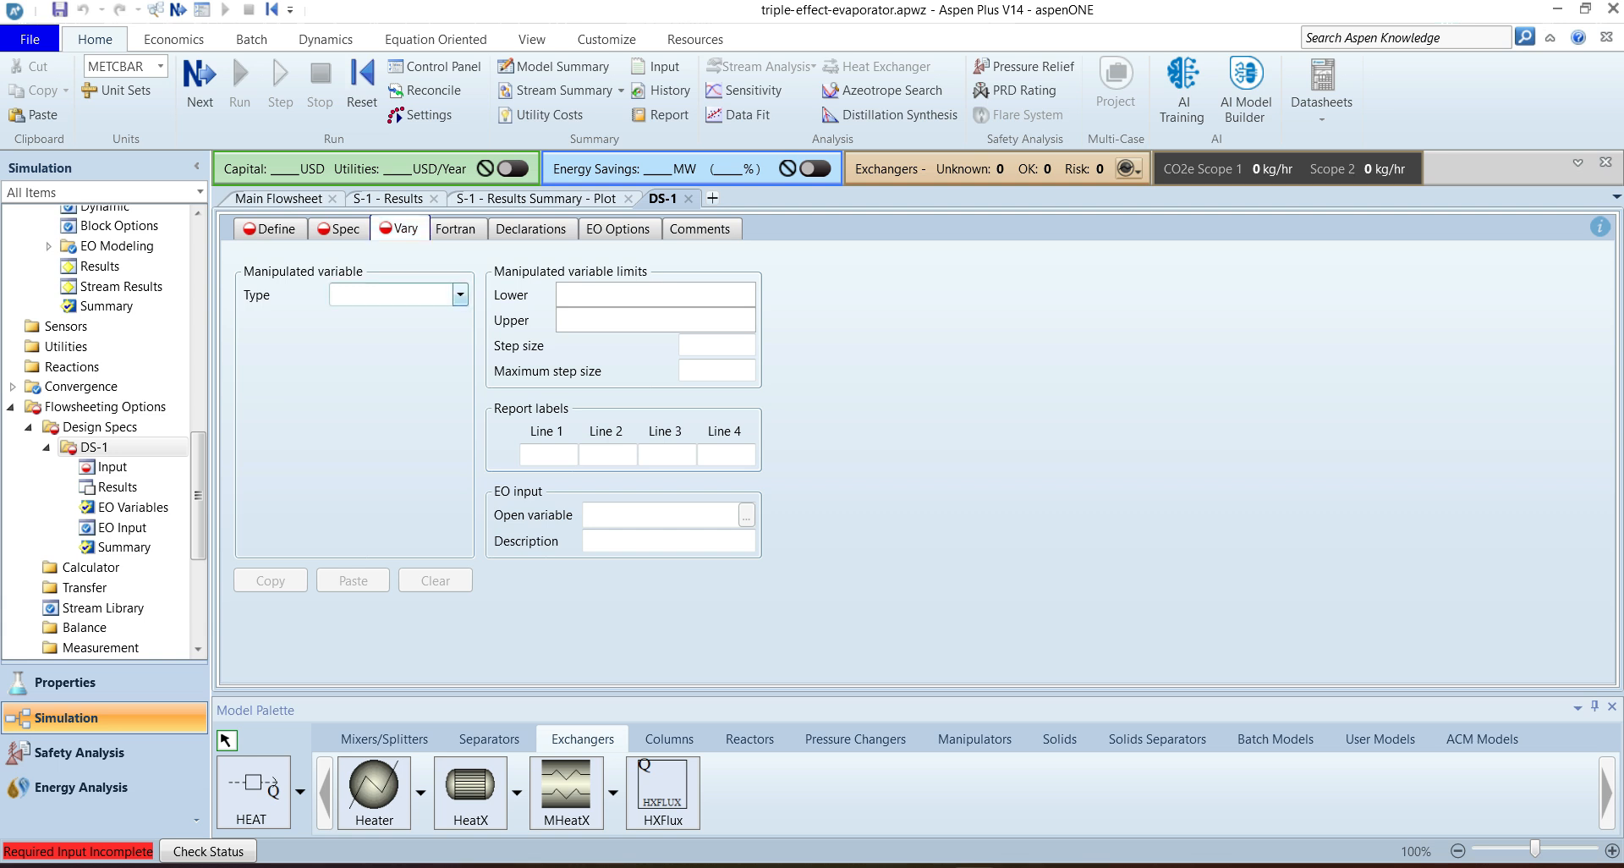
{"action": "left_click", "coordinate": [460, 296]}
{"action": "left_click_drag", "start_coordinate": [461, 346], "coordinate": [460, 535]}
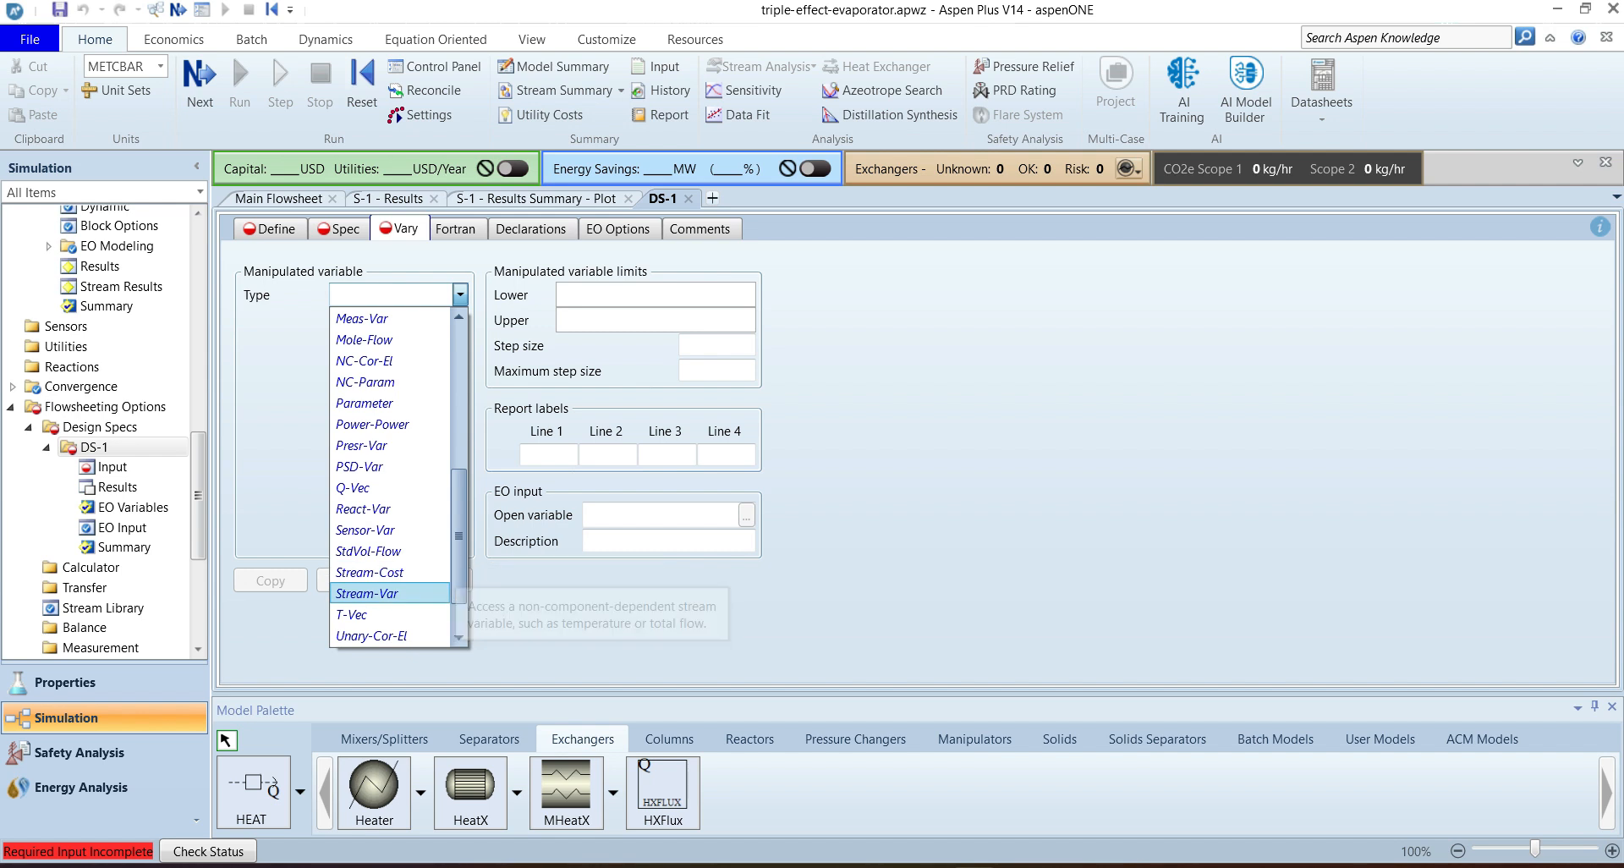
{"action": "left_click", "coordinate": [369, 593]}
{"action": "left_click", "coordinate": [461, 321]}
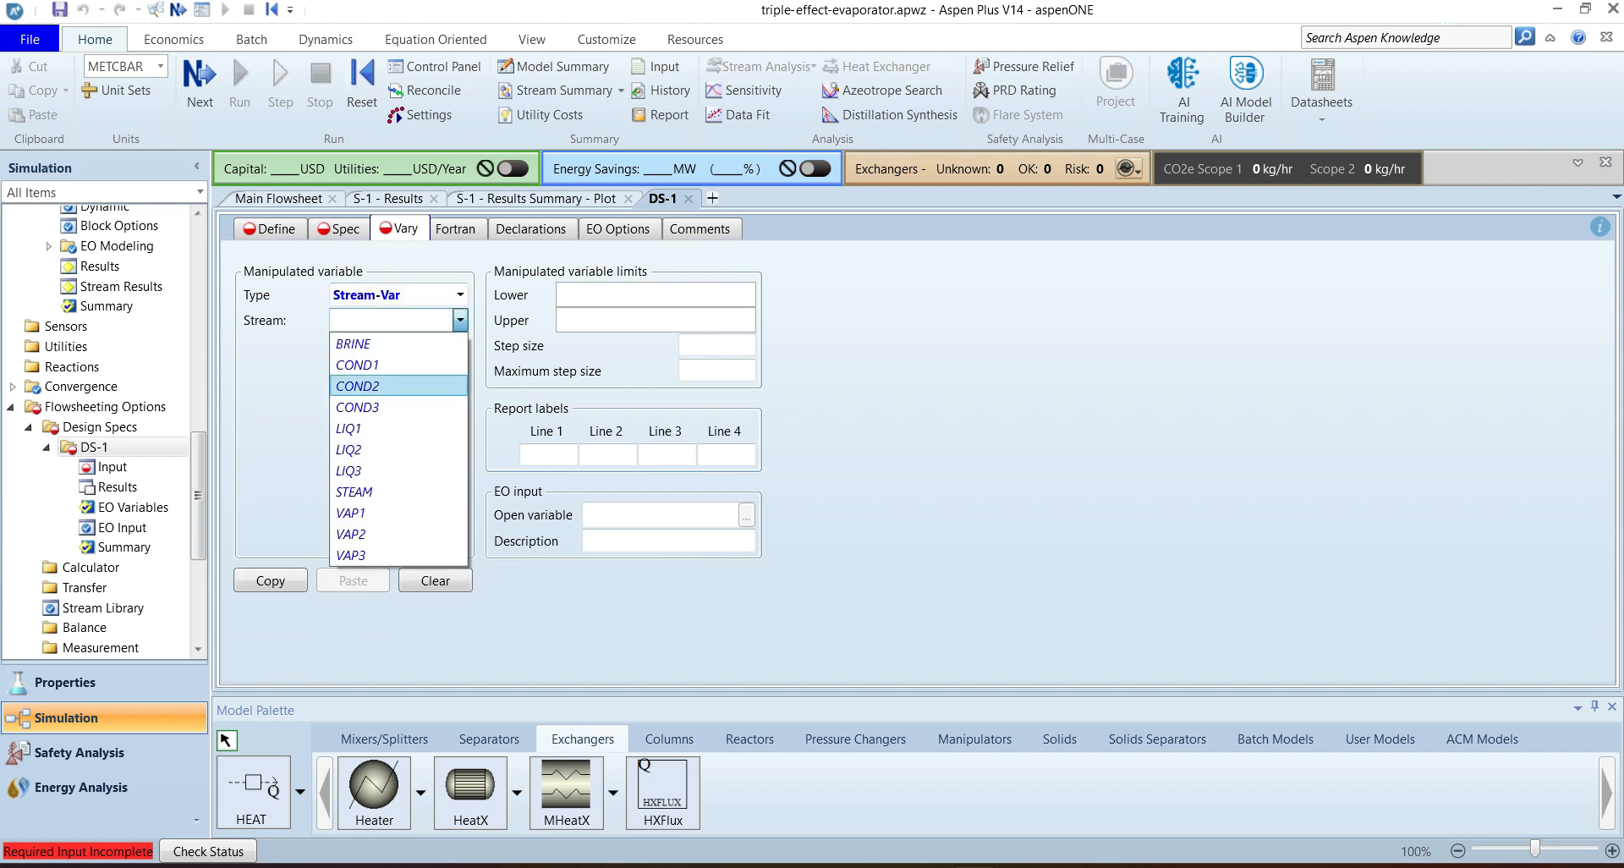
{"action": "left_click", "coordinate": [398, 490]}
{"action": "left_click", "coordinate": [435, 371]}
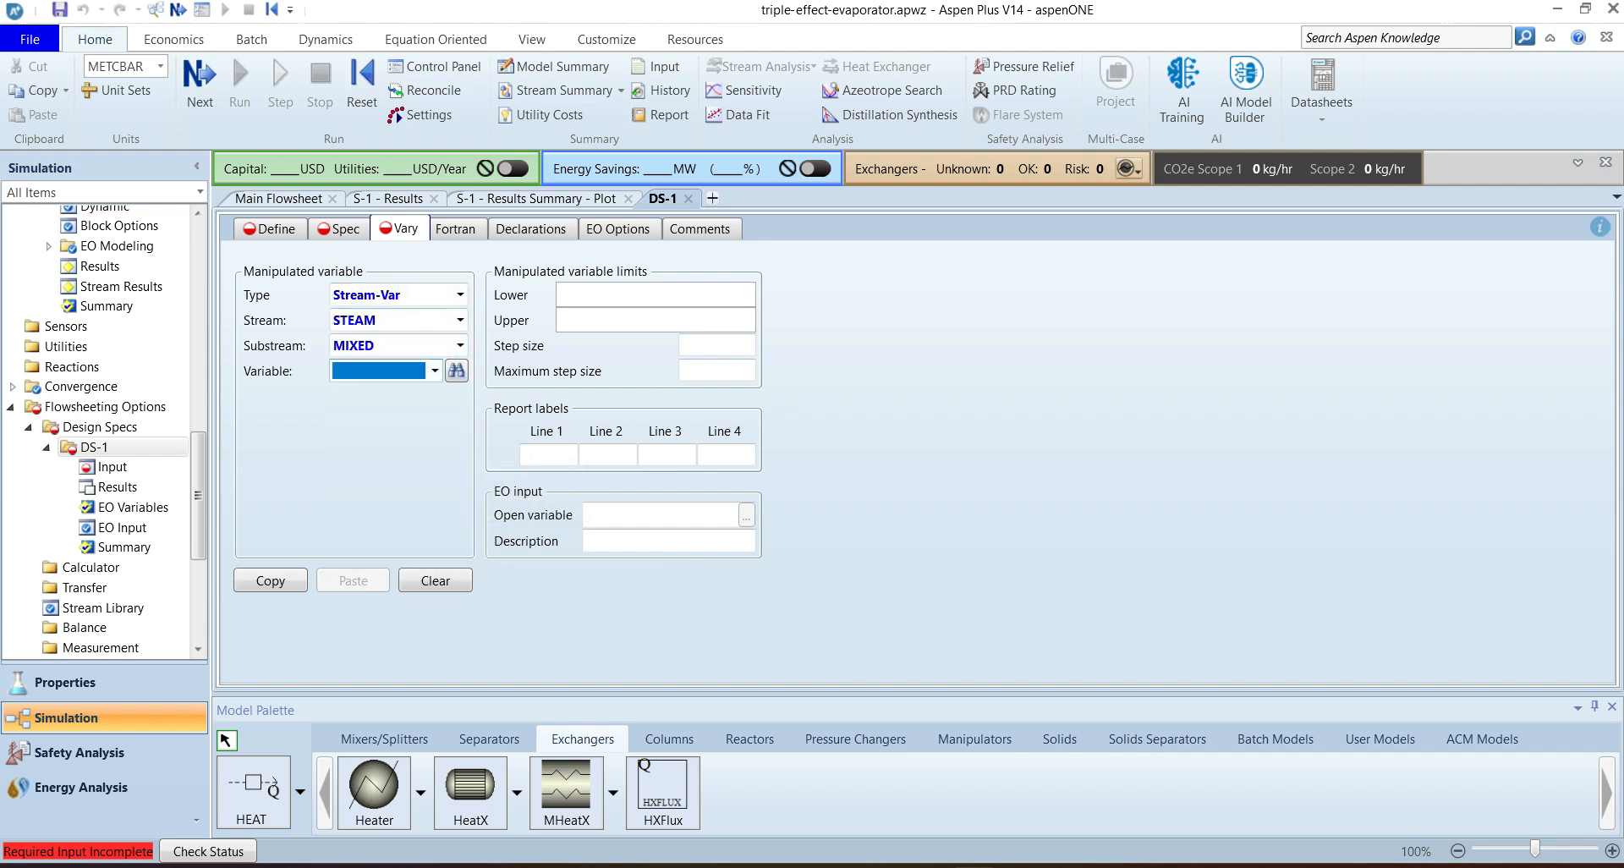
{"action": "left_click", "coordinate": [381, 395]}
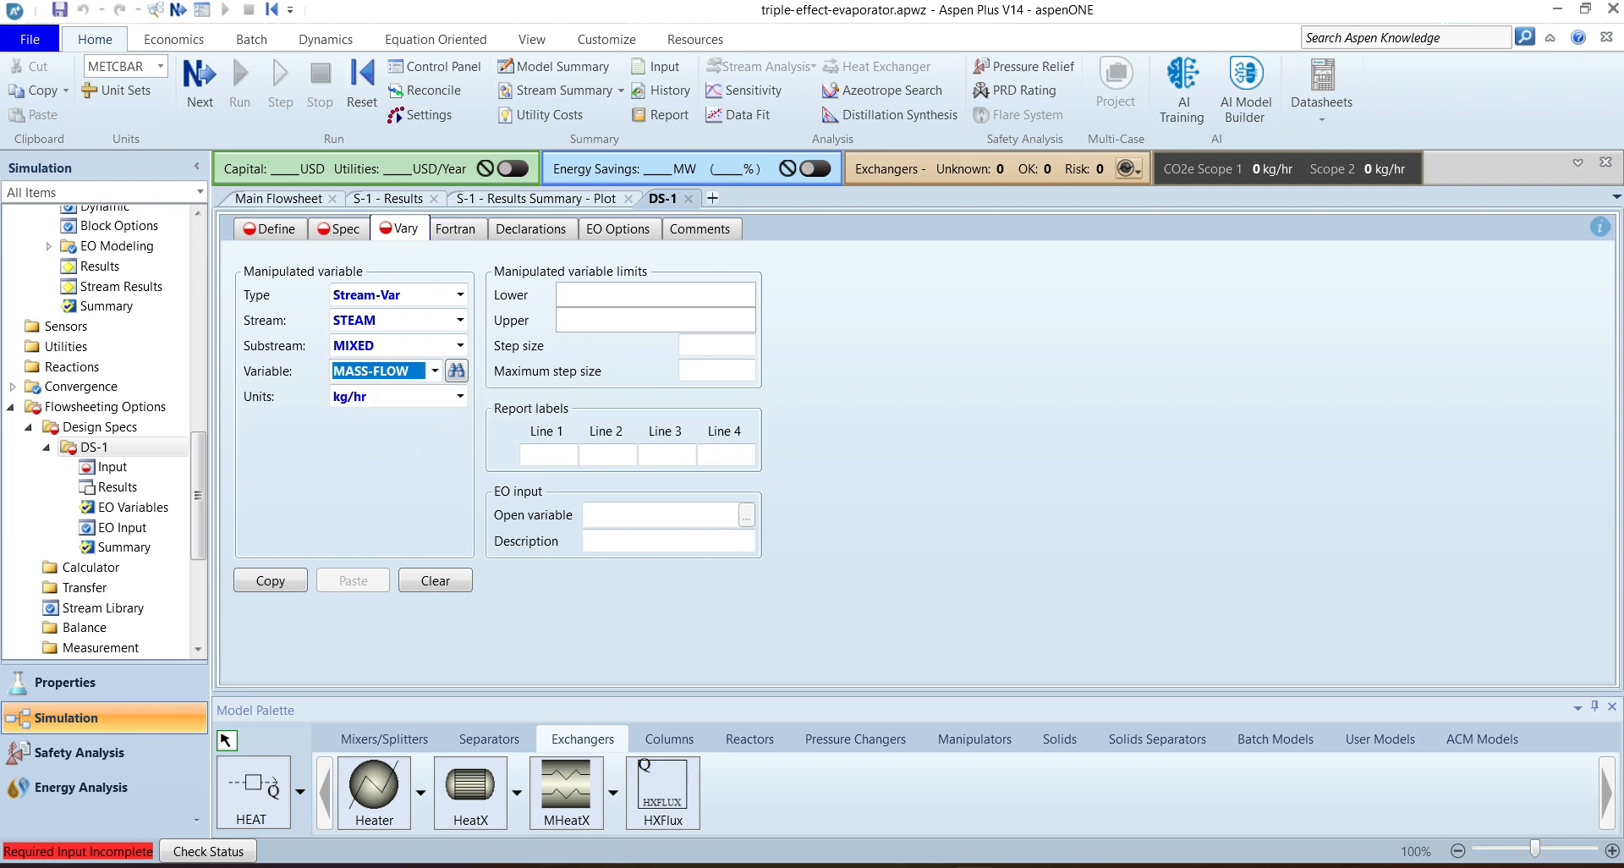
Step: Limit the manipulated STEAM mass flow to a lower bound of 200 and an upper bound of 500 kg/hr
{"action": "left_click", "coordinate": [656, 294]}
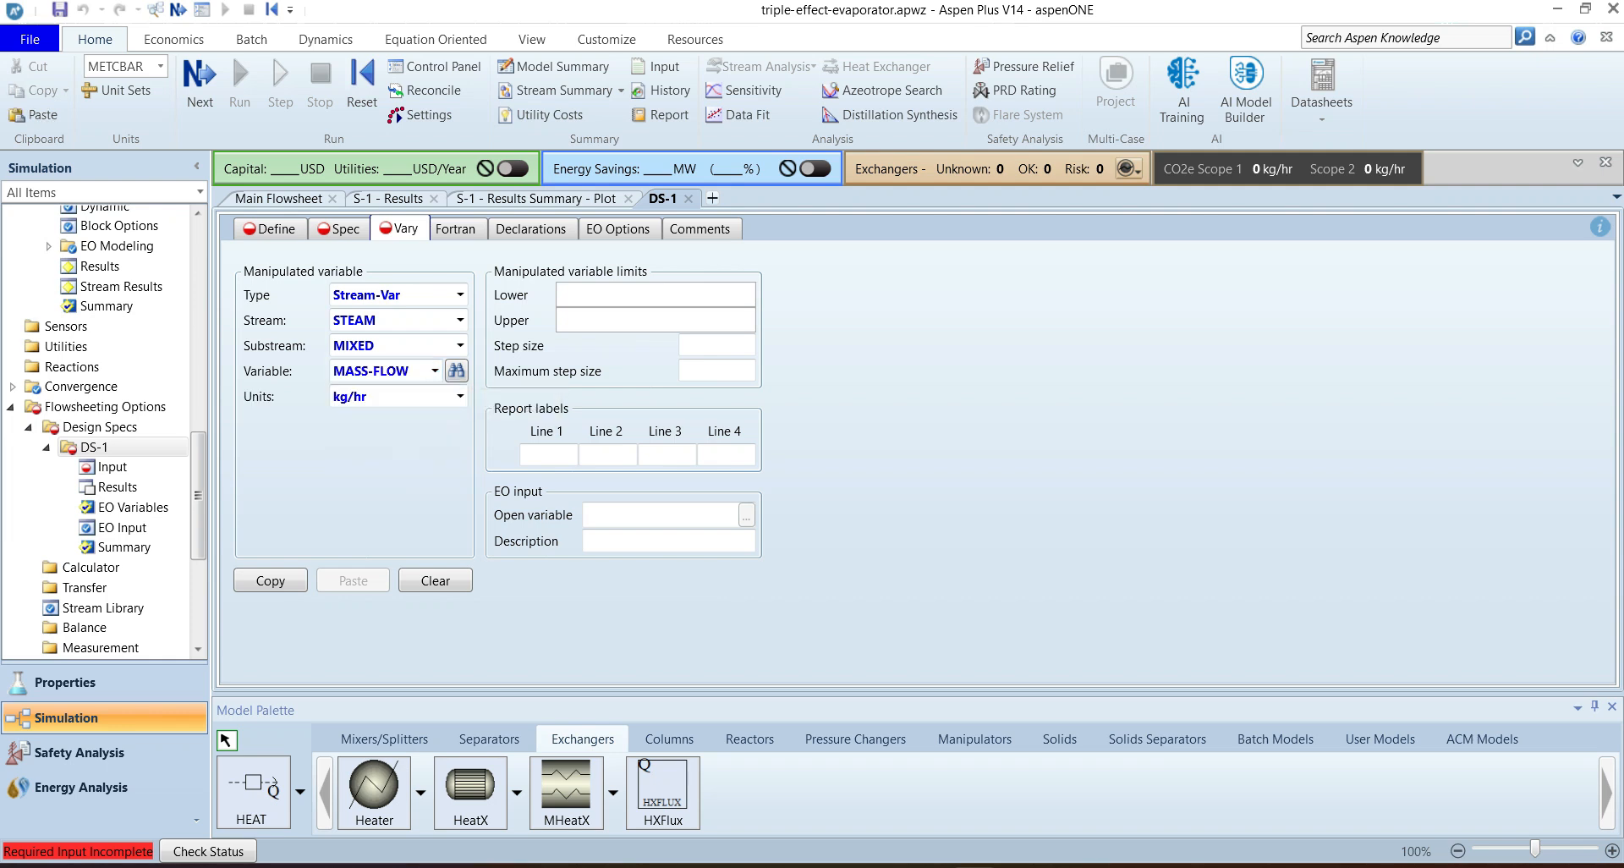
{"action": "type", "text": "200"}
{"action": "left_click", "coordinate": [655, 320]}
{"action": "type", "text": "500"}
{"action": "key", "text": "Return"}
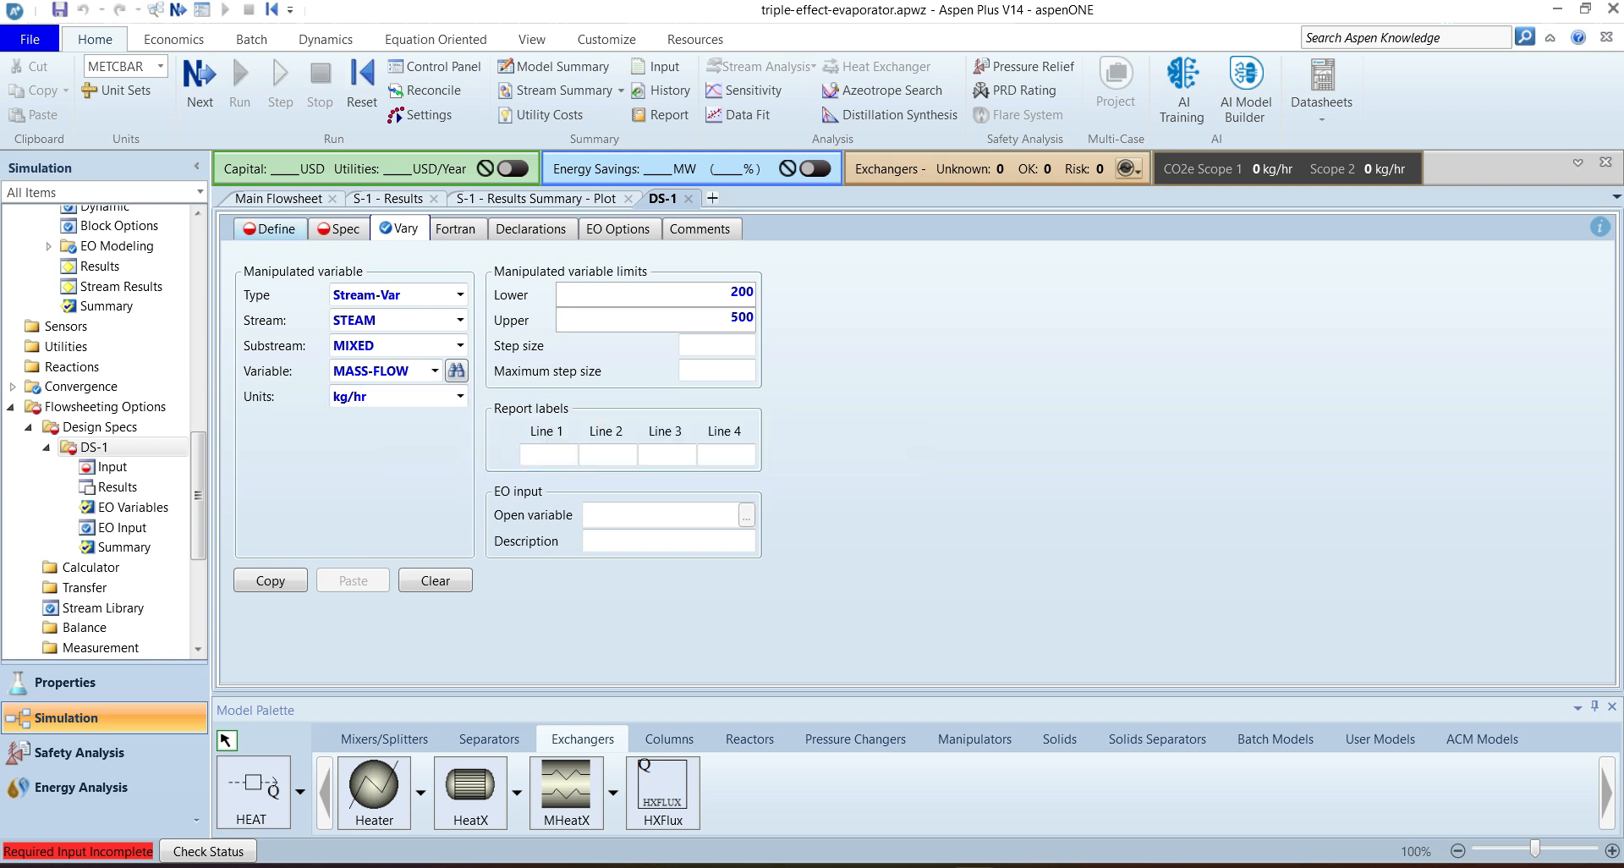
Step: Add the sampled variable XNACL to the design spec, defined as the Mass-Frac of component NACL in stream LIQ3
{"action": "left_click", "coordinate": [270, 229]}
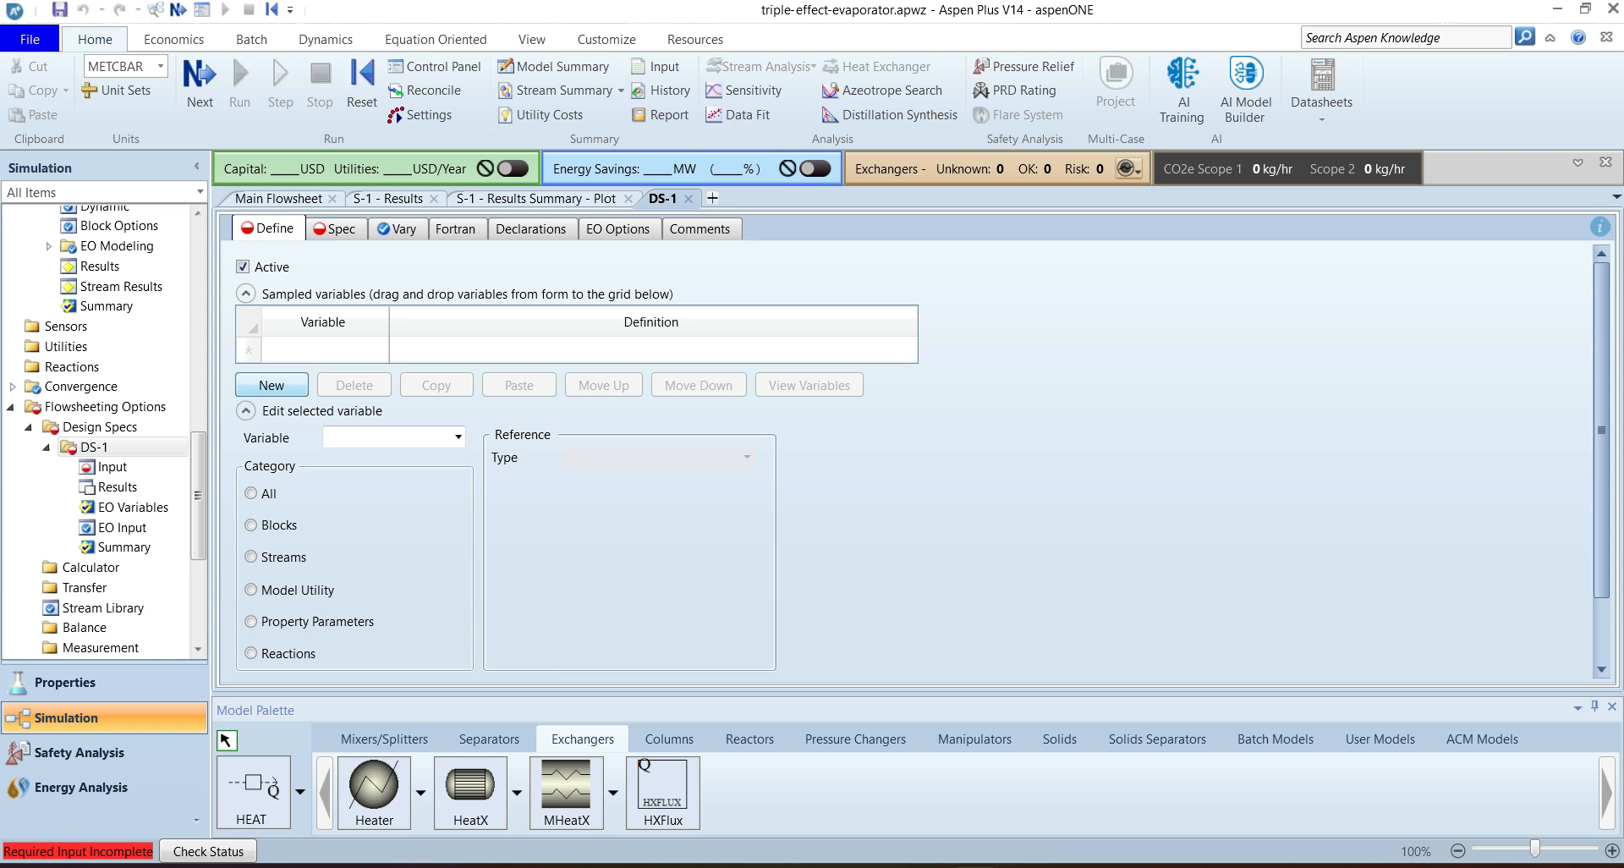
{"action": "left_click", "coordinate": [271, 385]}
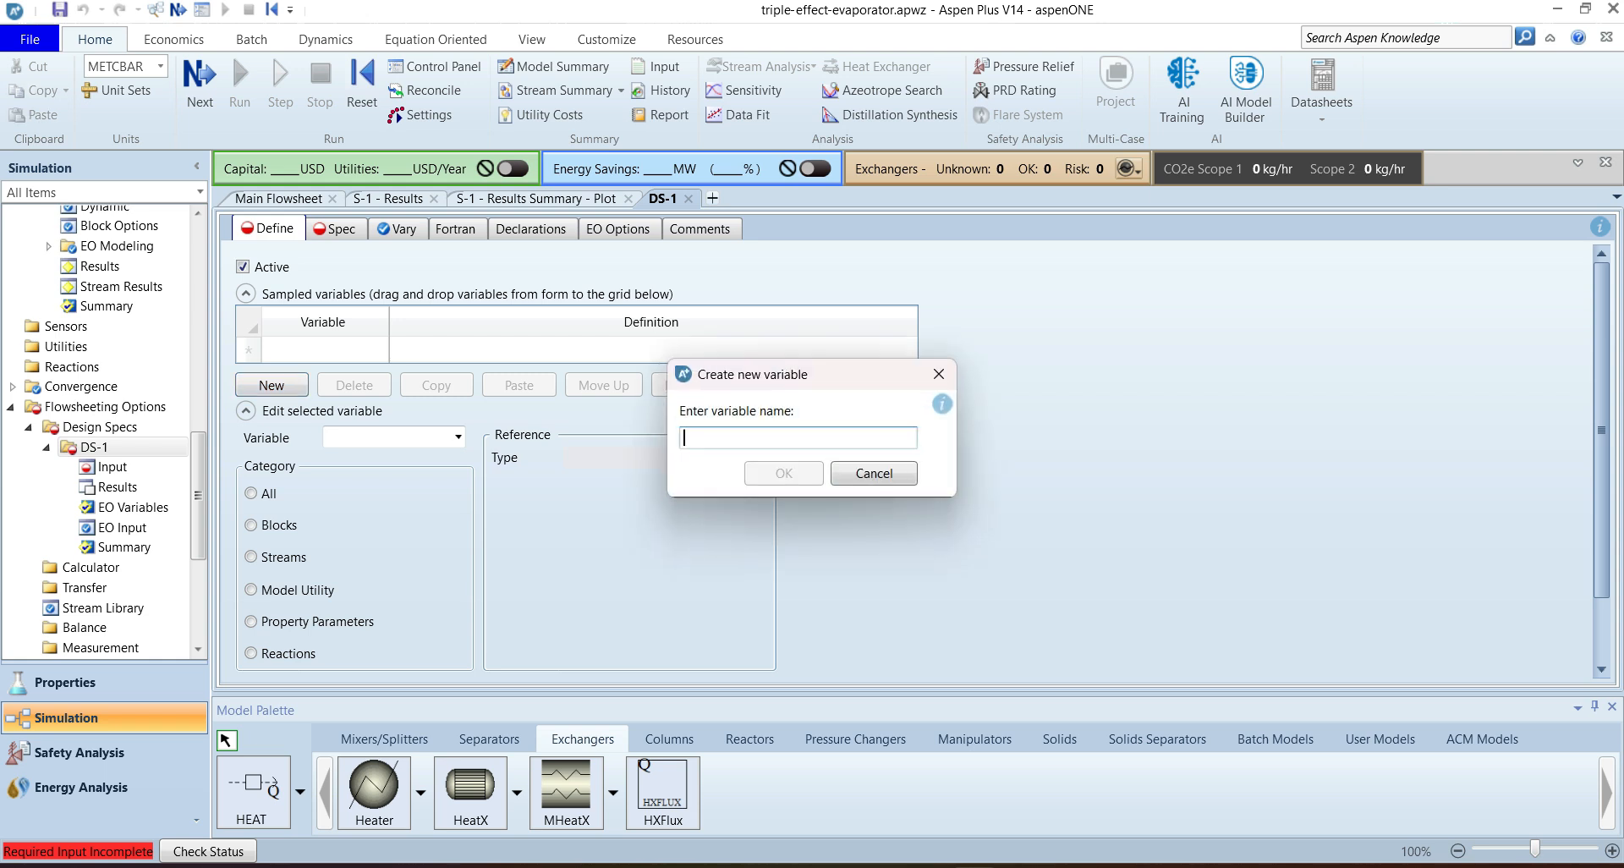
{"action": "type", "text": "XNACL"}
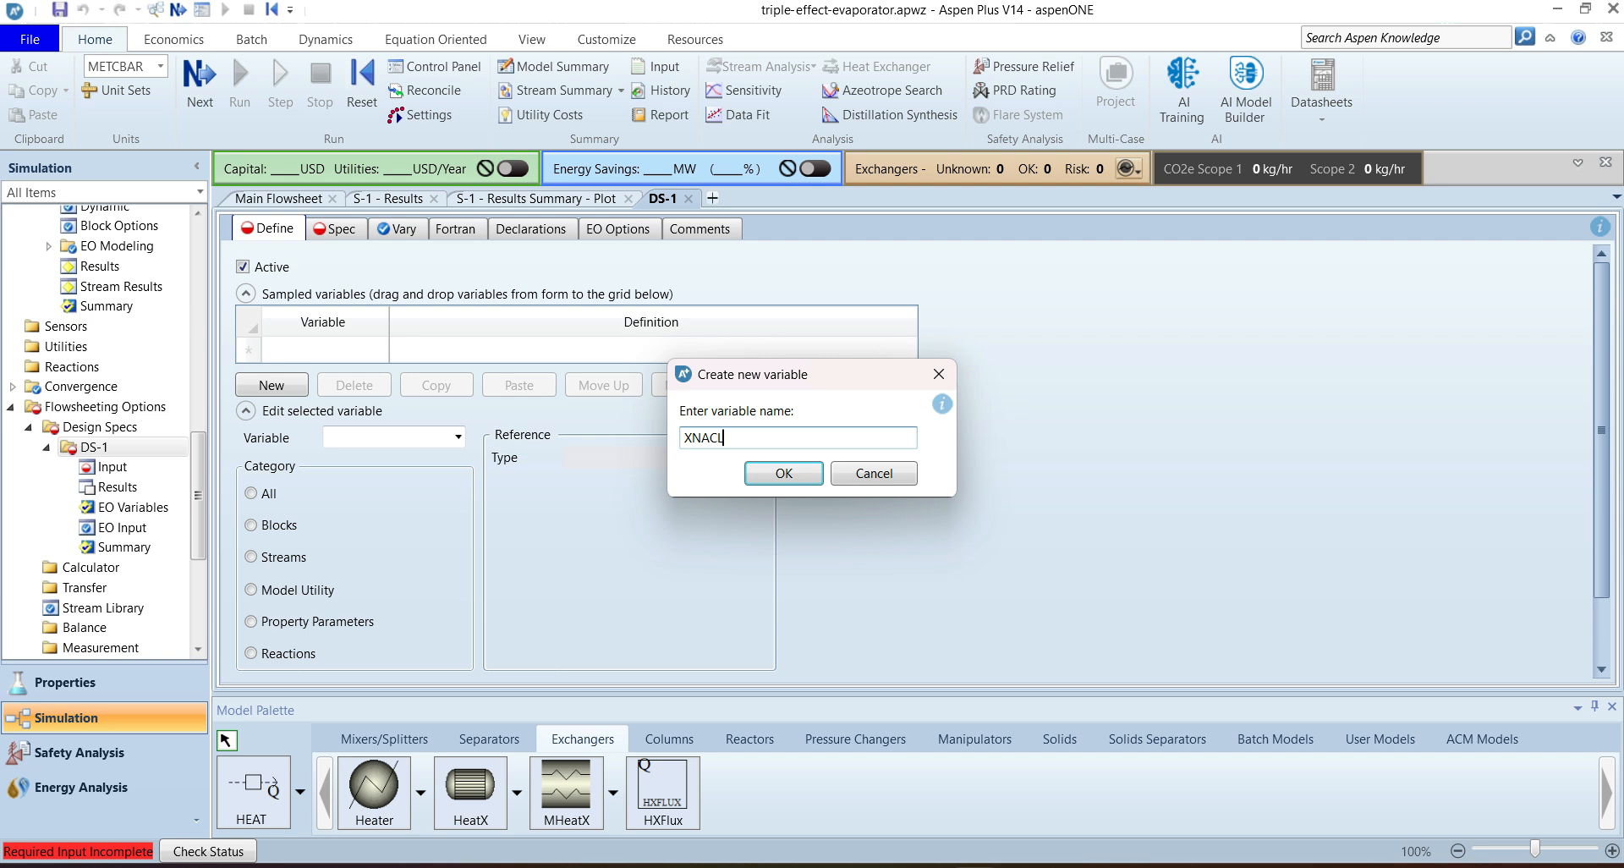
{"action": "key", "text": "Return"}
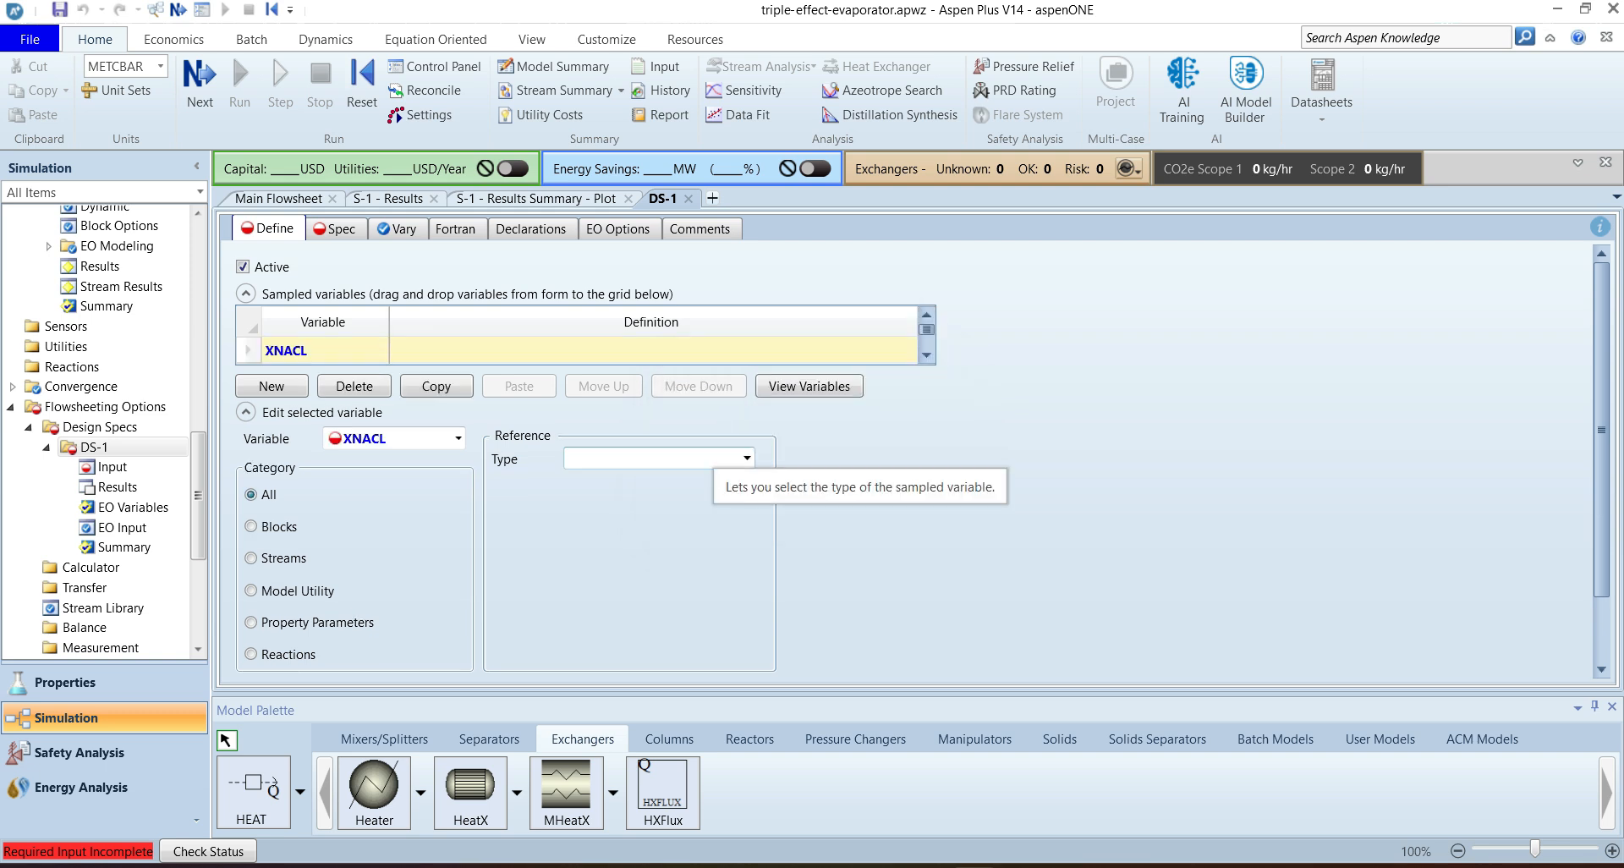
{"action": "left_click", "coordinate": [747, 458]}
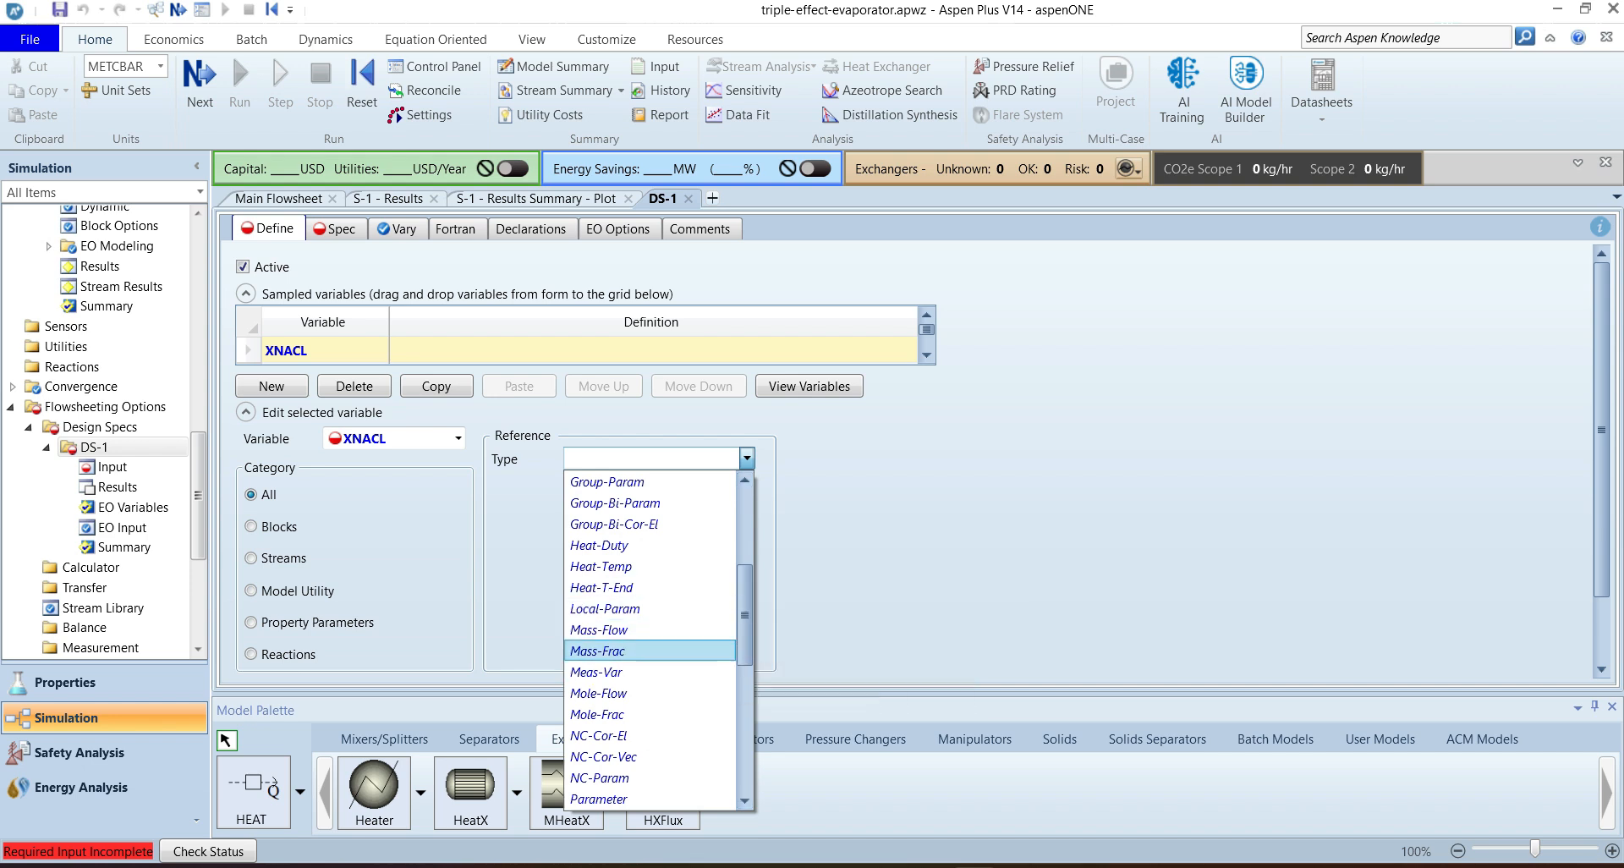
{"action": "left_click", "coordinate": [597, 651]}
{"action": "left_click", "coordinate": [747, 484]}
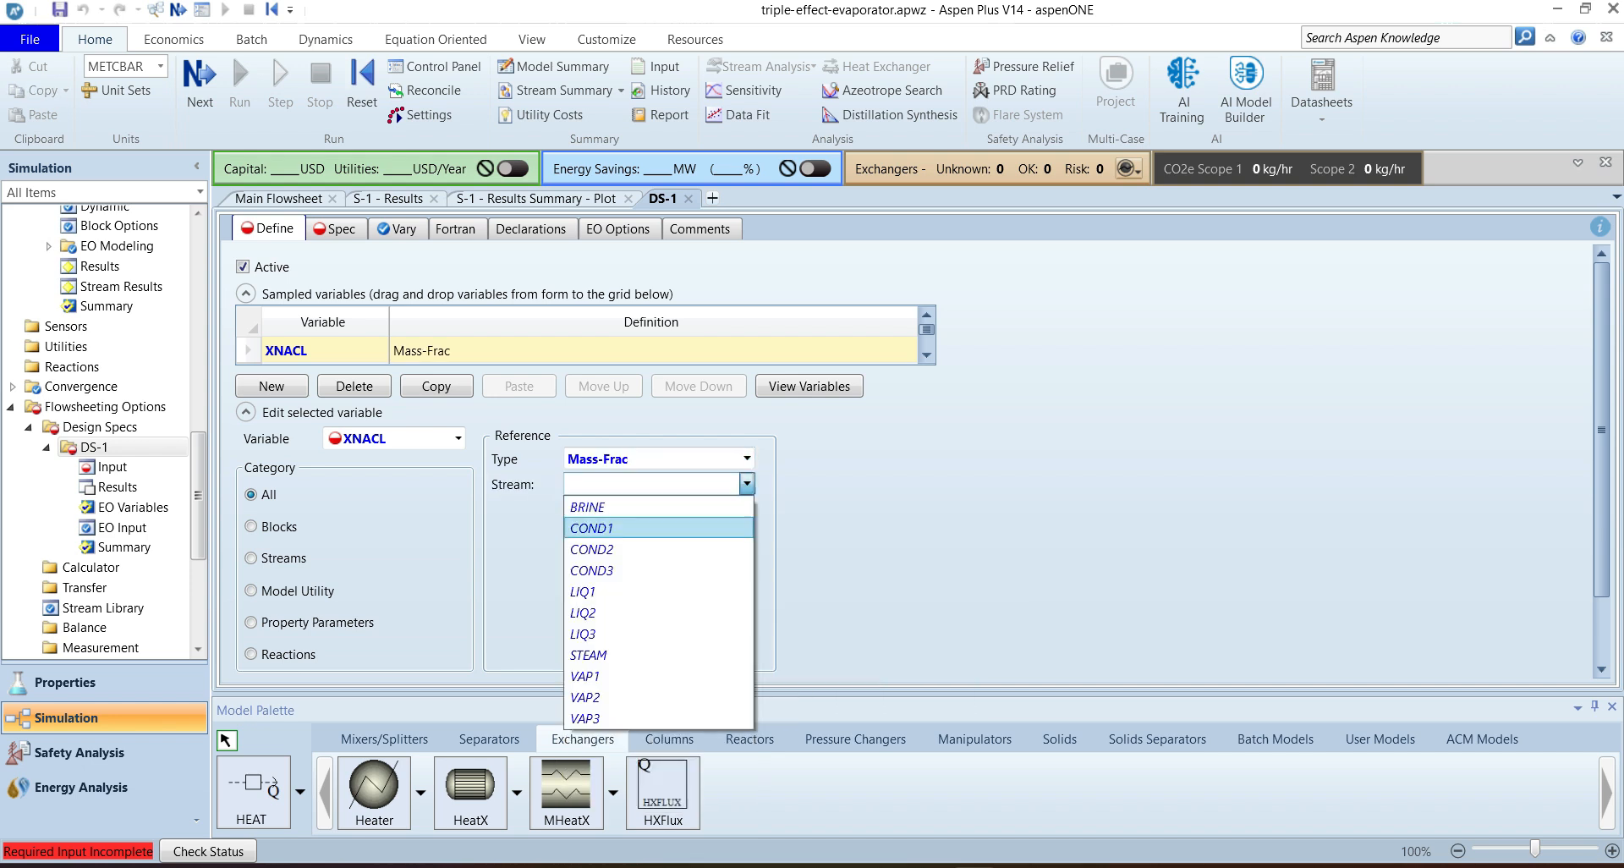
{"action": "left_click", "coordinate": [583, 634]}
{"action": "left_click", "coordinate": [748, 535]}
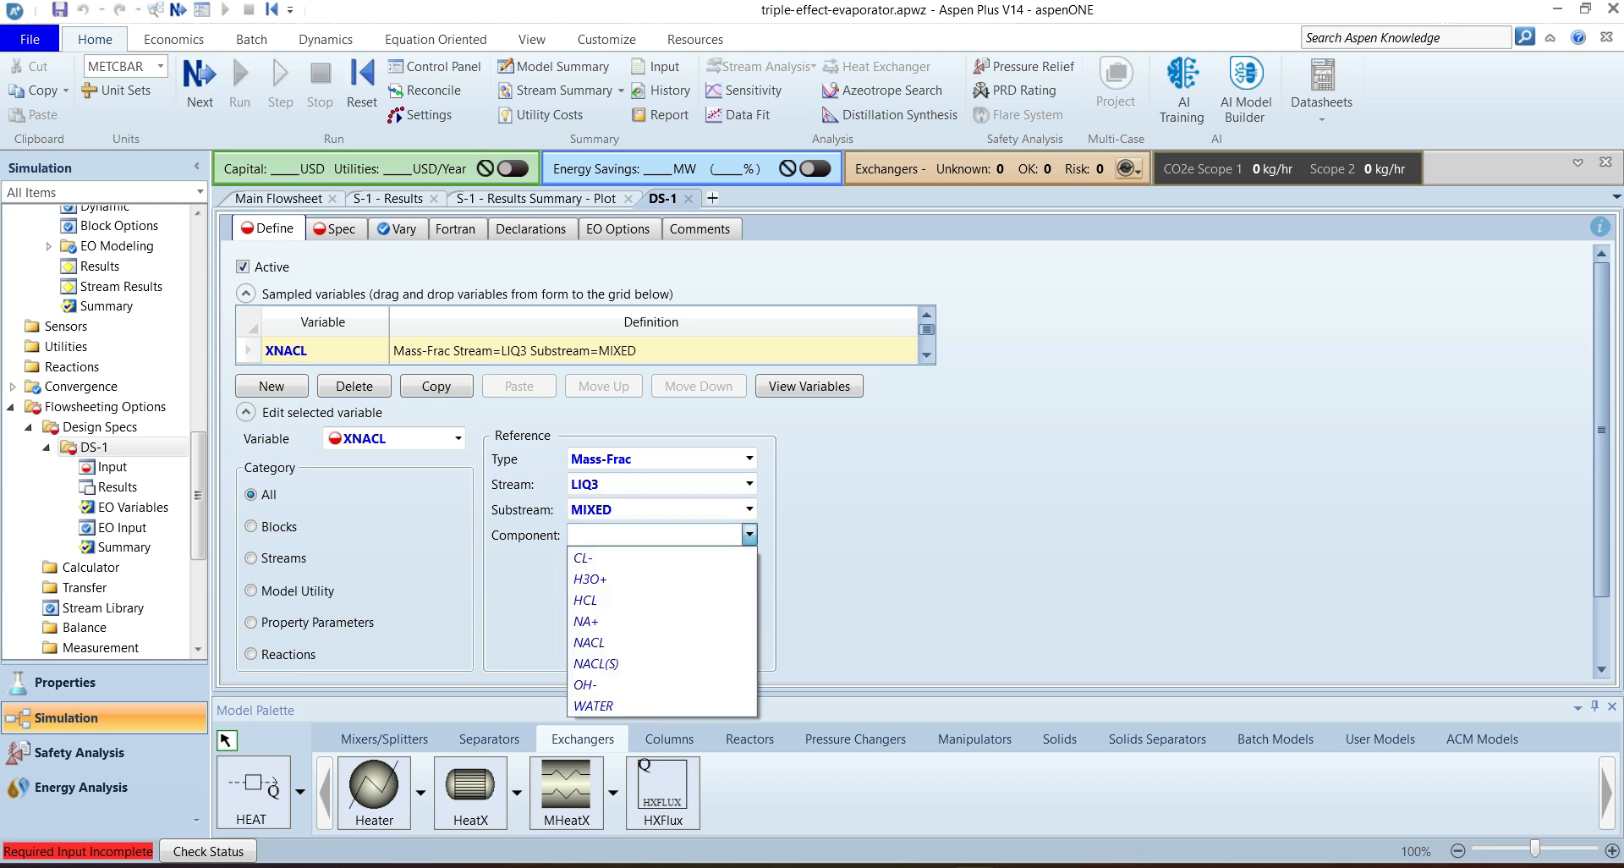
{"action": "left_click", "coordinate": [590, 642]}
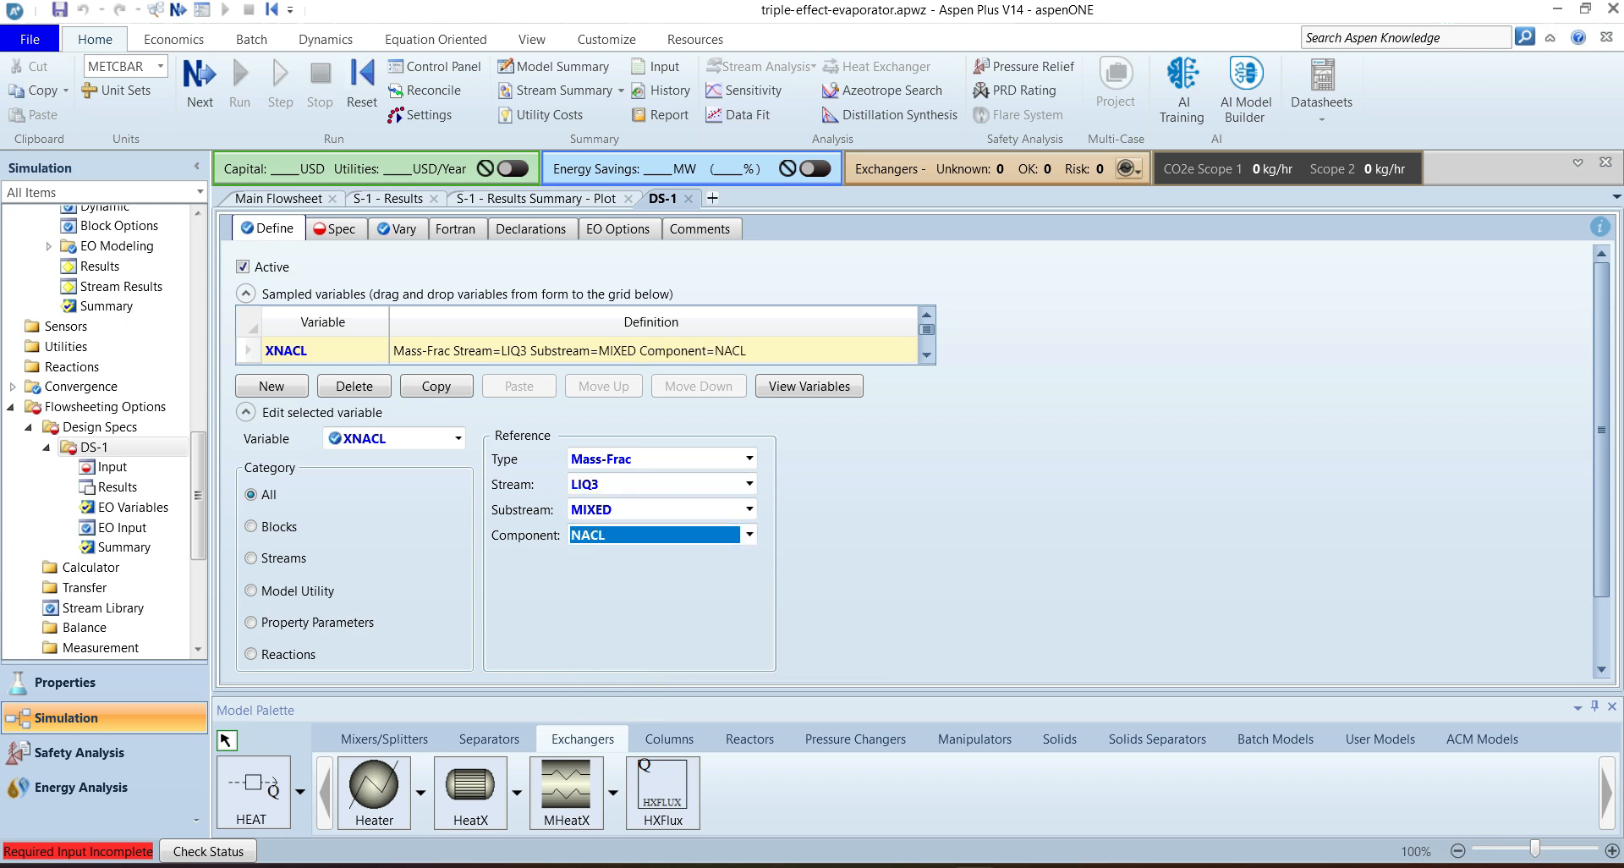
Step: Set the design specification expression to XNACL with target 0.2 and tolerance 0.001
{"action": "left_click", "coordinate": [338, 230]}
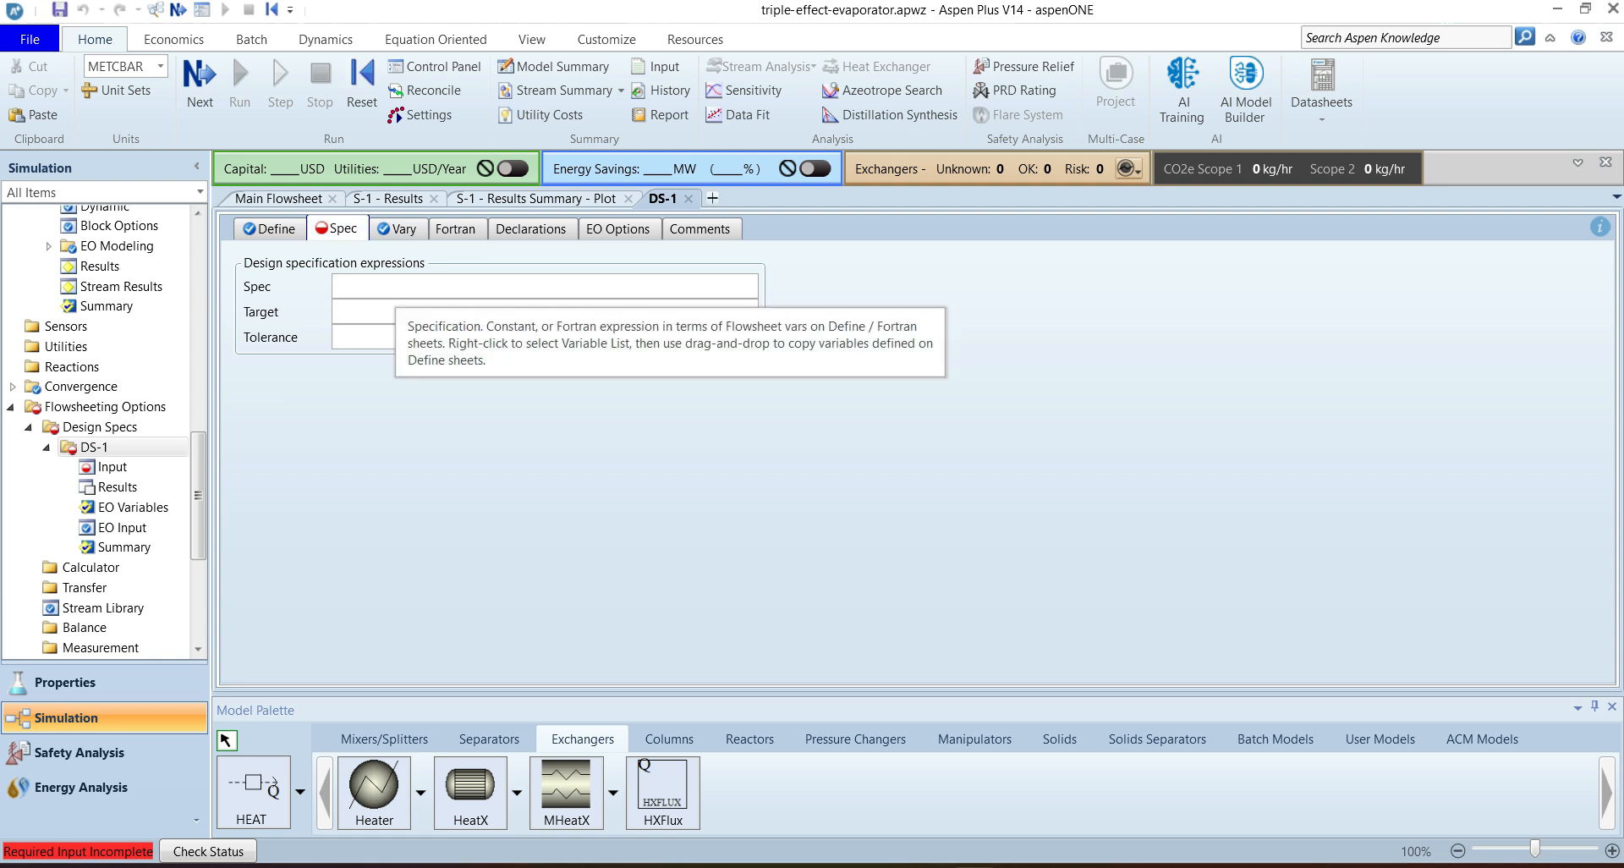
{"action": "type", "text": "XNACL"}
{"action": "key", "text": "Tab"}
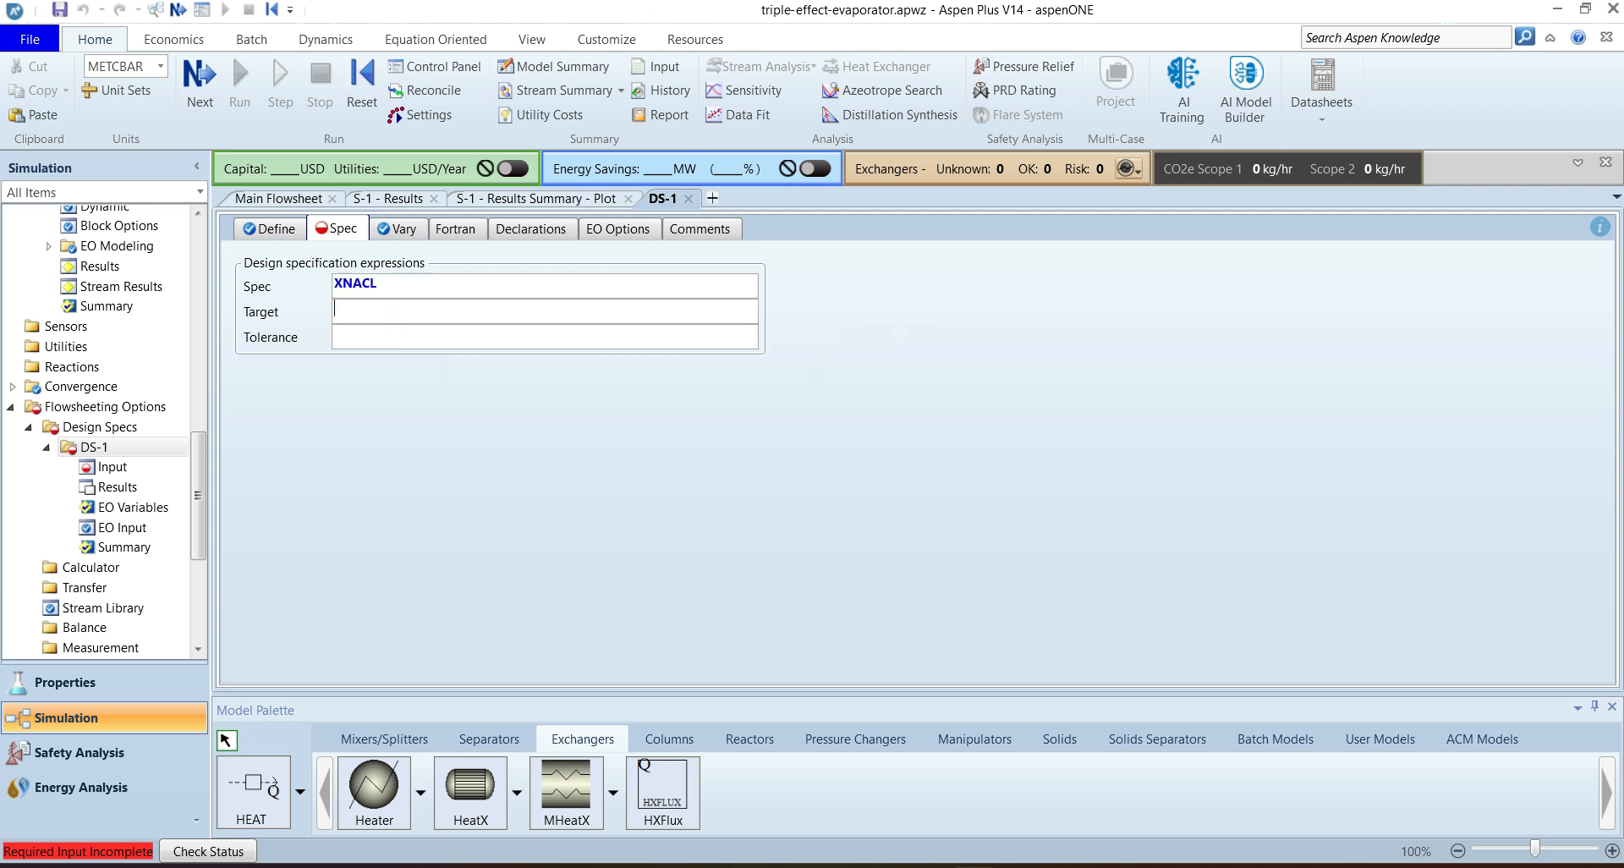
{"action": "type", "text": "0.2"}
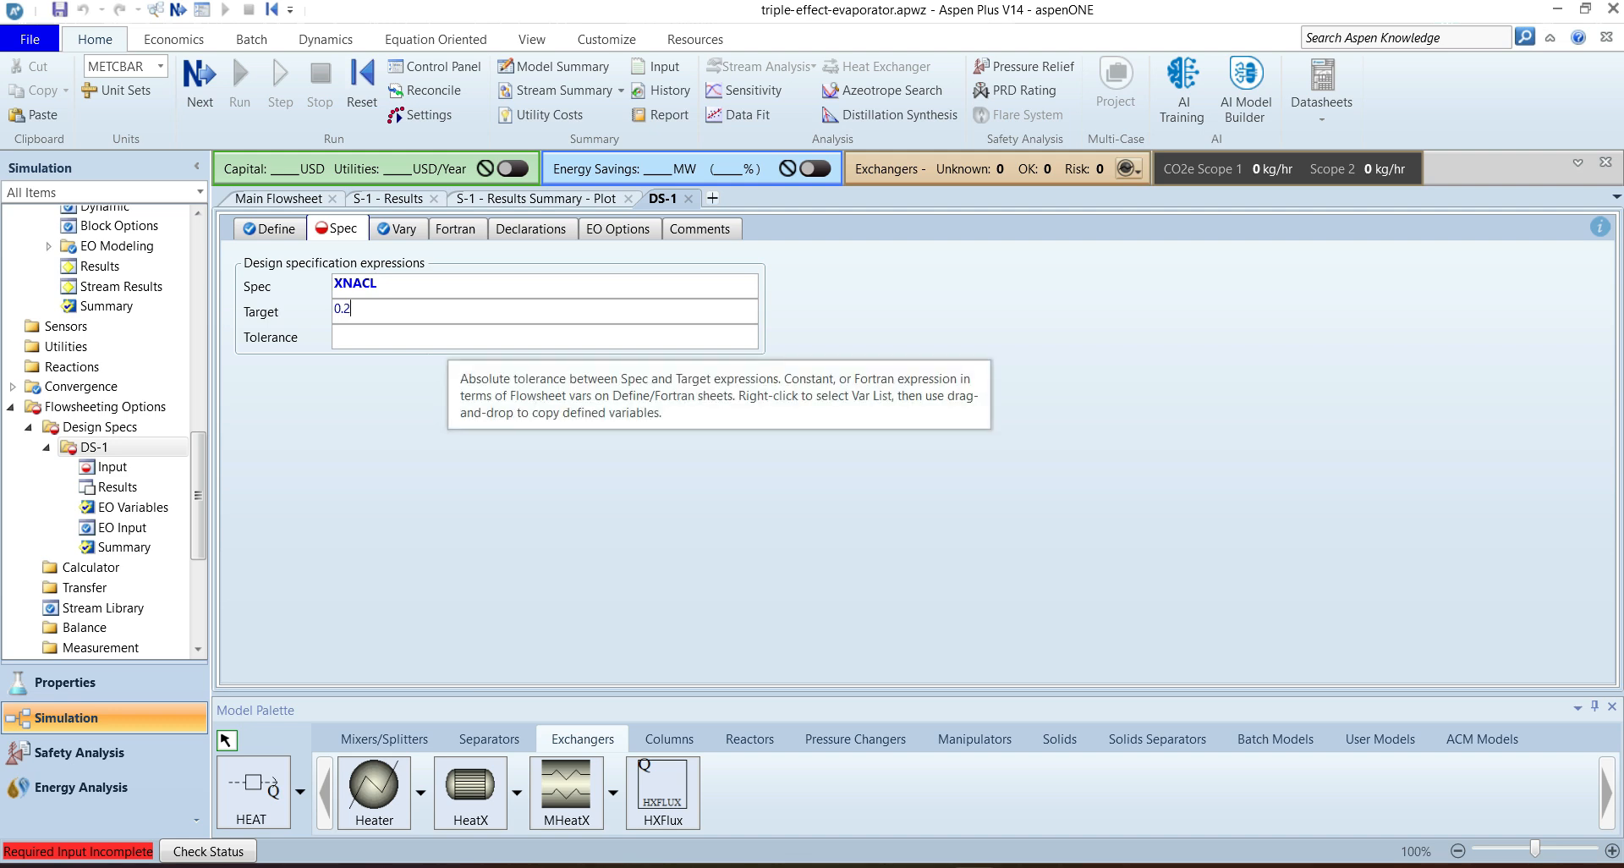
{"action": "key", "text": "Return"}
{"action": "type", "text": "0.001"}
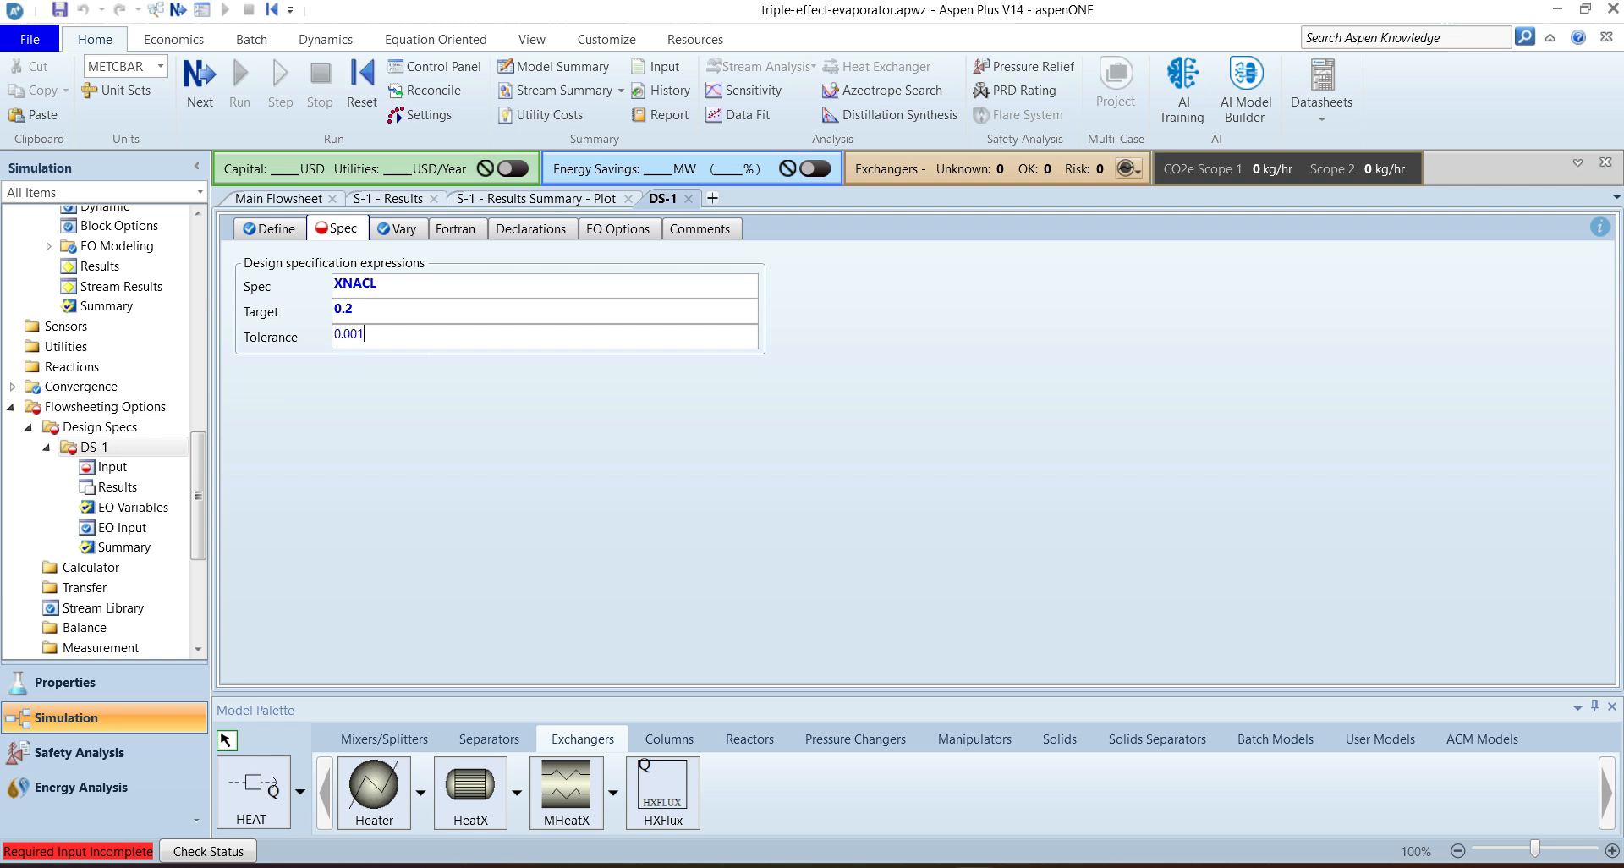
{"action": "key", "text": "Return"}
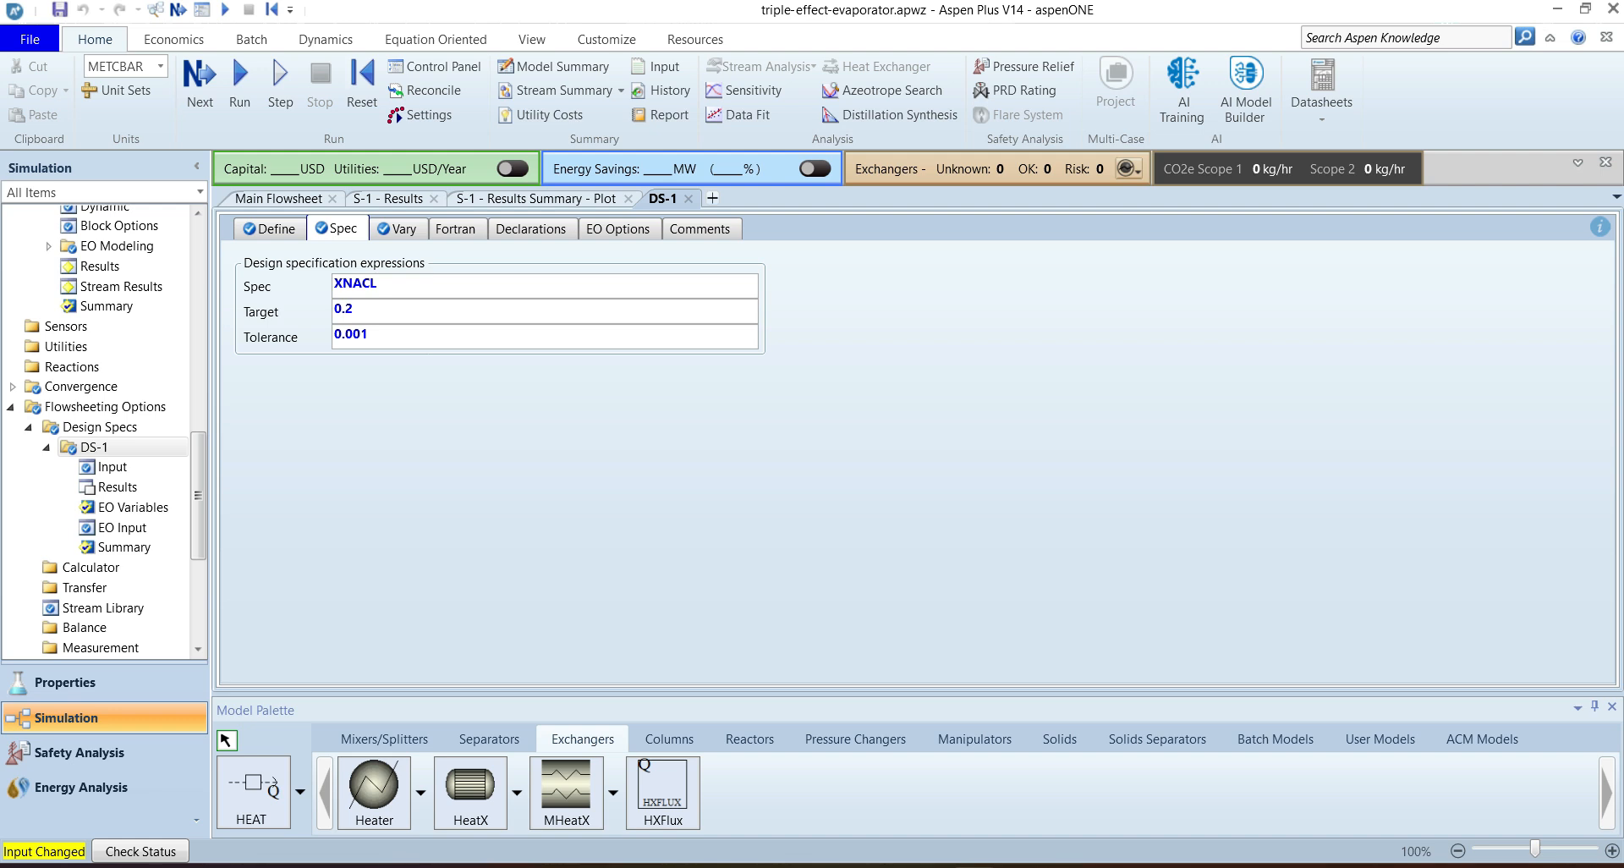
Step: Run the simulation and check the final value of the manipulated variable in the DS-1 results
{"action": "key", "text": "F5"}
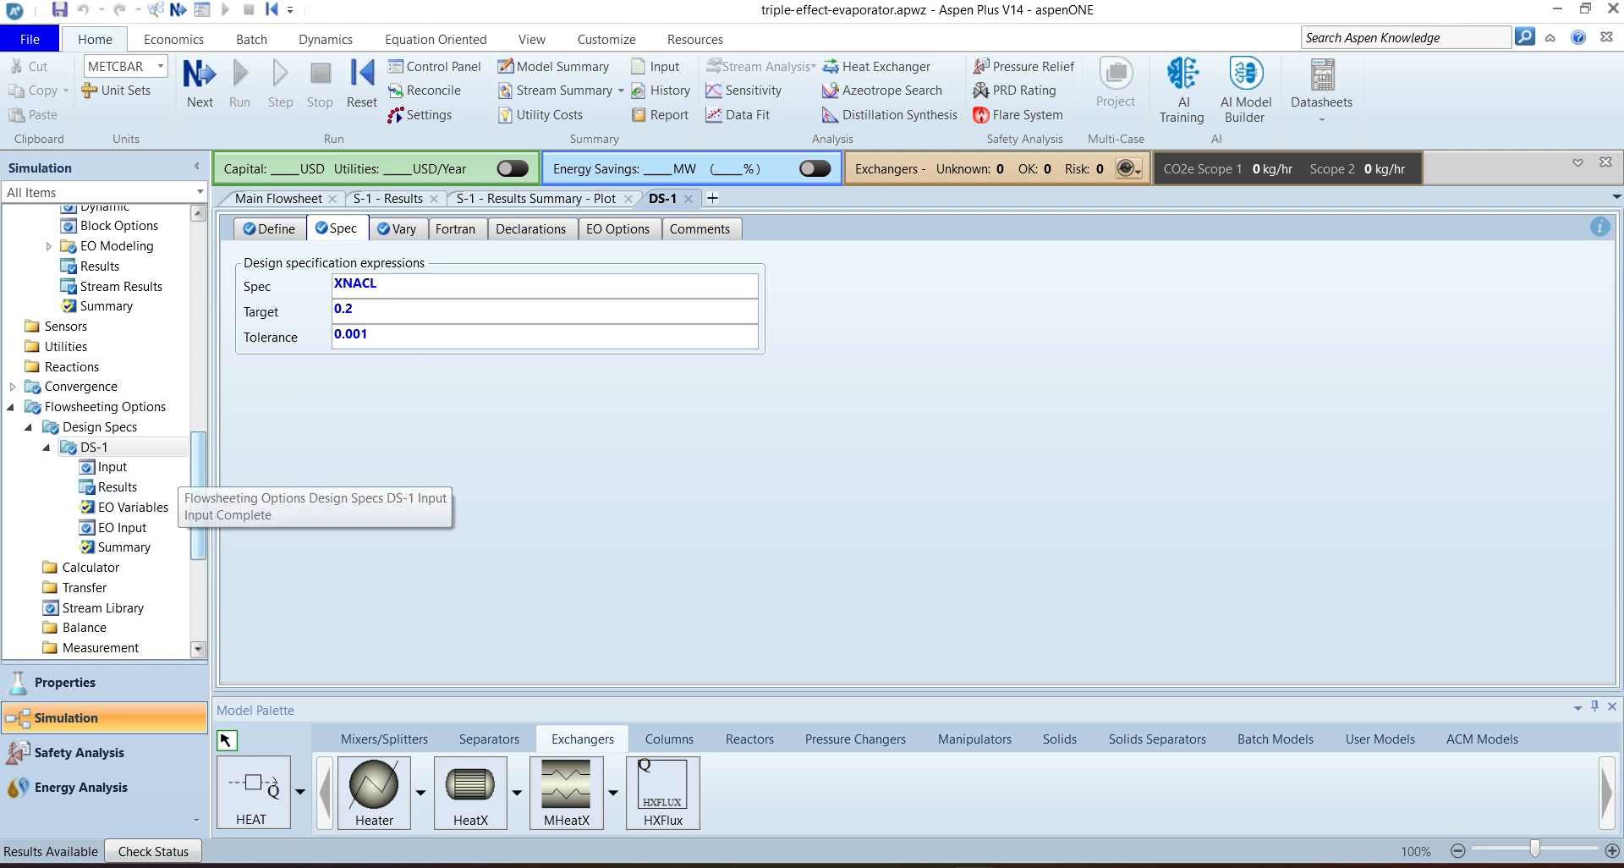
{"action": "scroll", "coordinate": [110, 474], "scroll_direction": "down", "scroll_amount": 3}
{"action": "left_click_drag", "start_coordinate": [198, 542], "coordinate": [199, 546]}
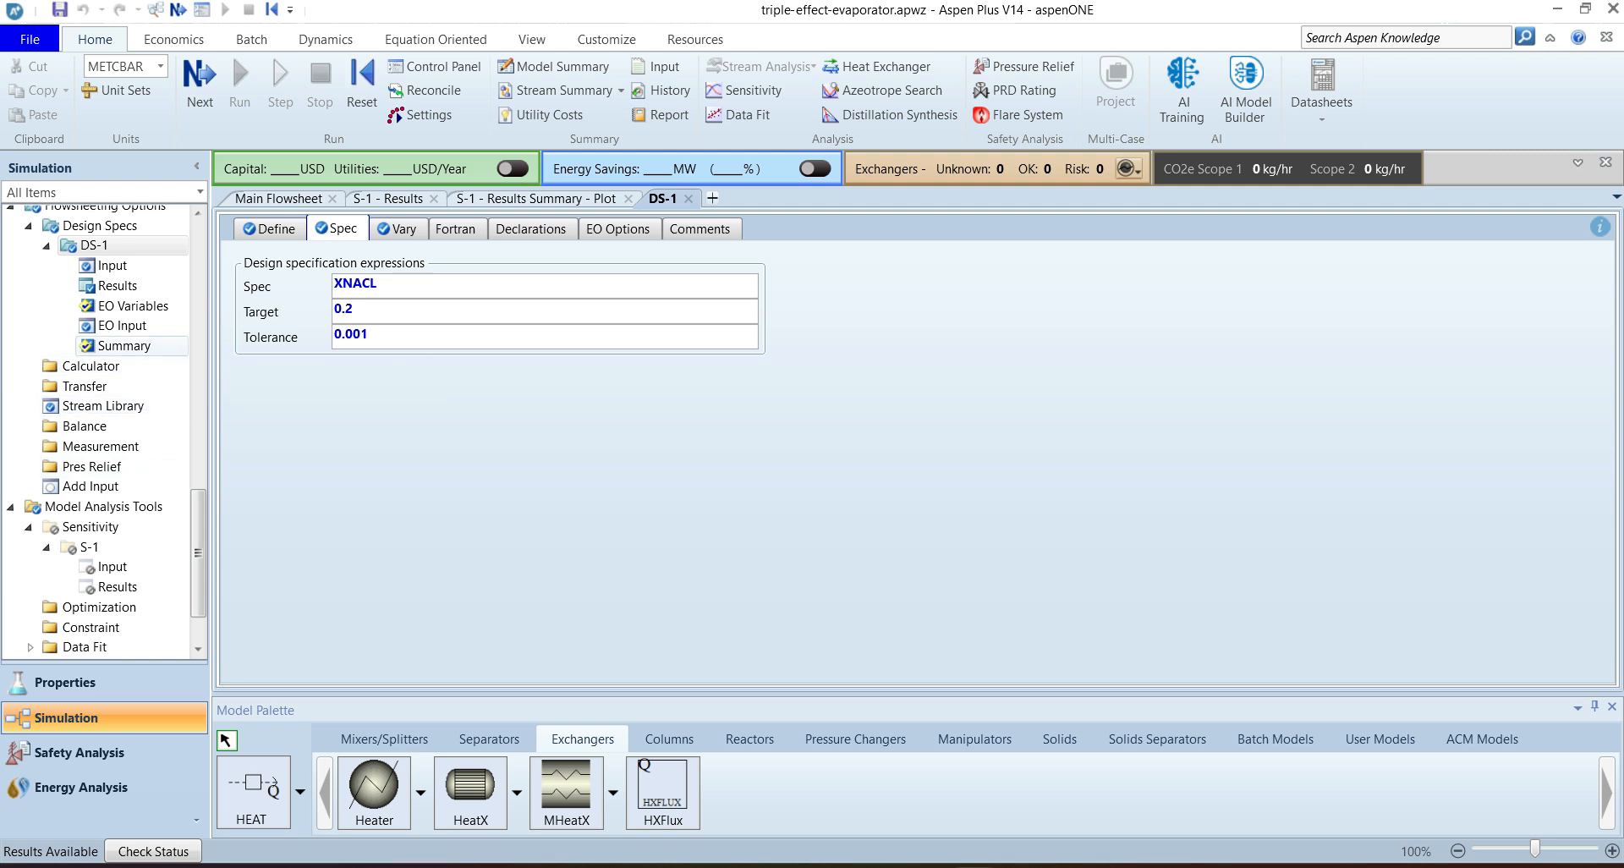
{"action": "left_click", "coordinate": [117, 286]}
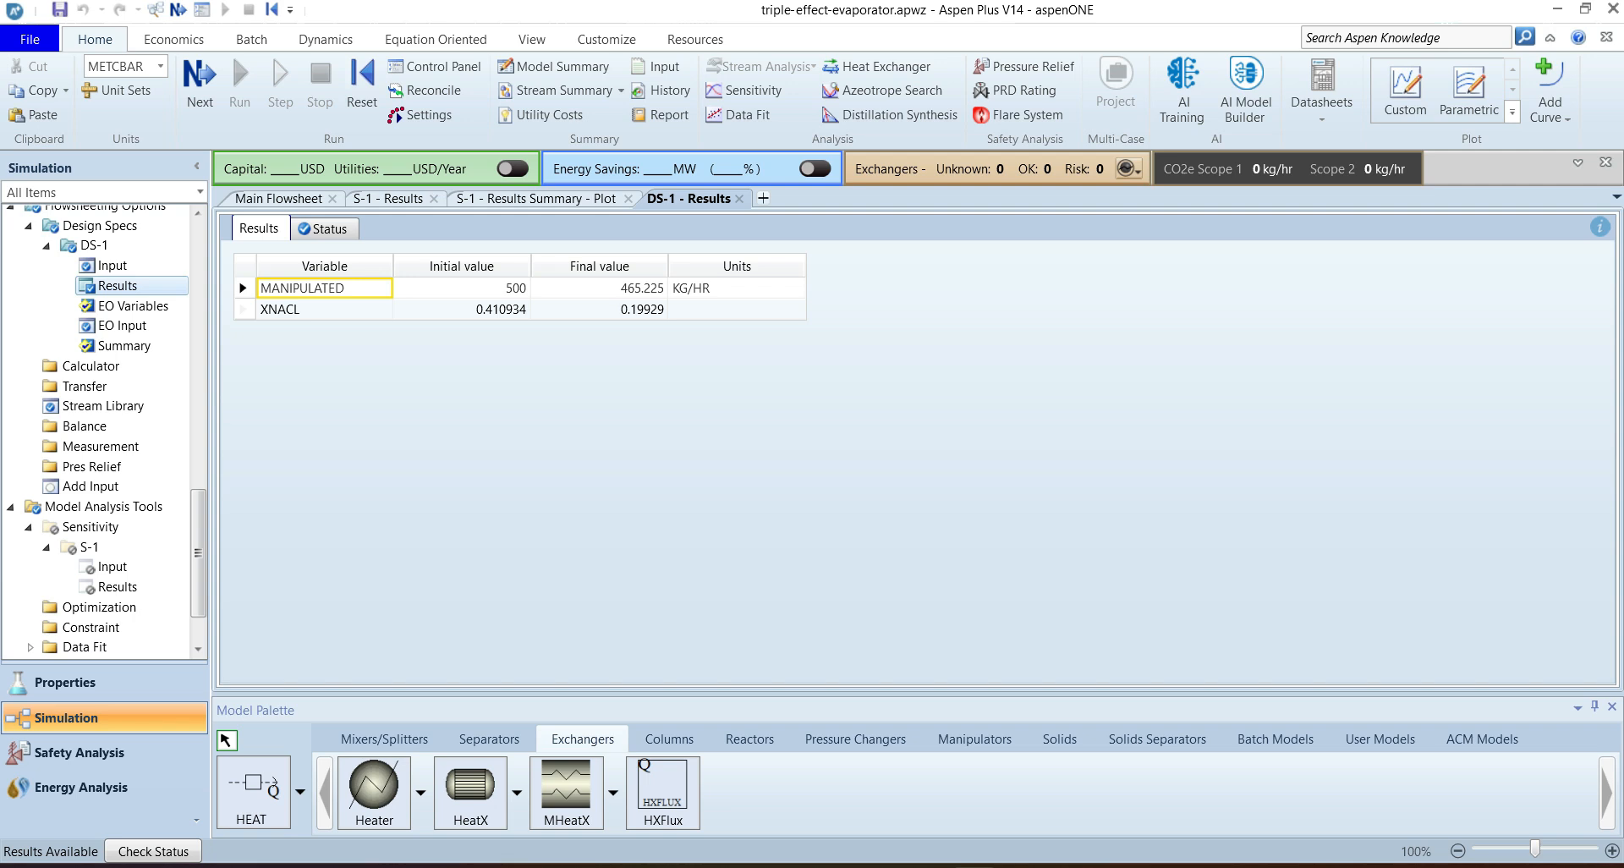
{"action": "left_click", "coordinate": [600, 289]}
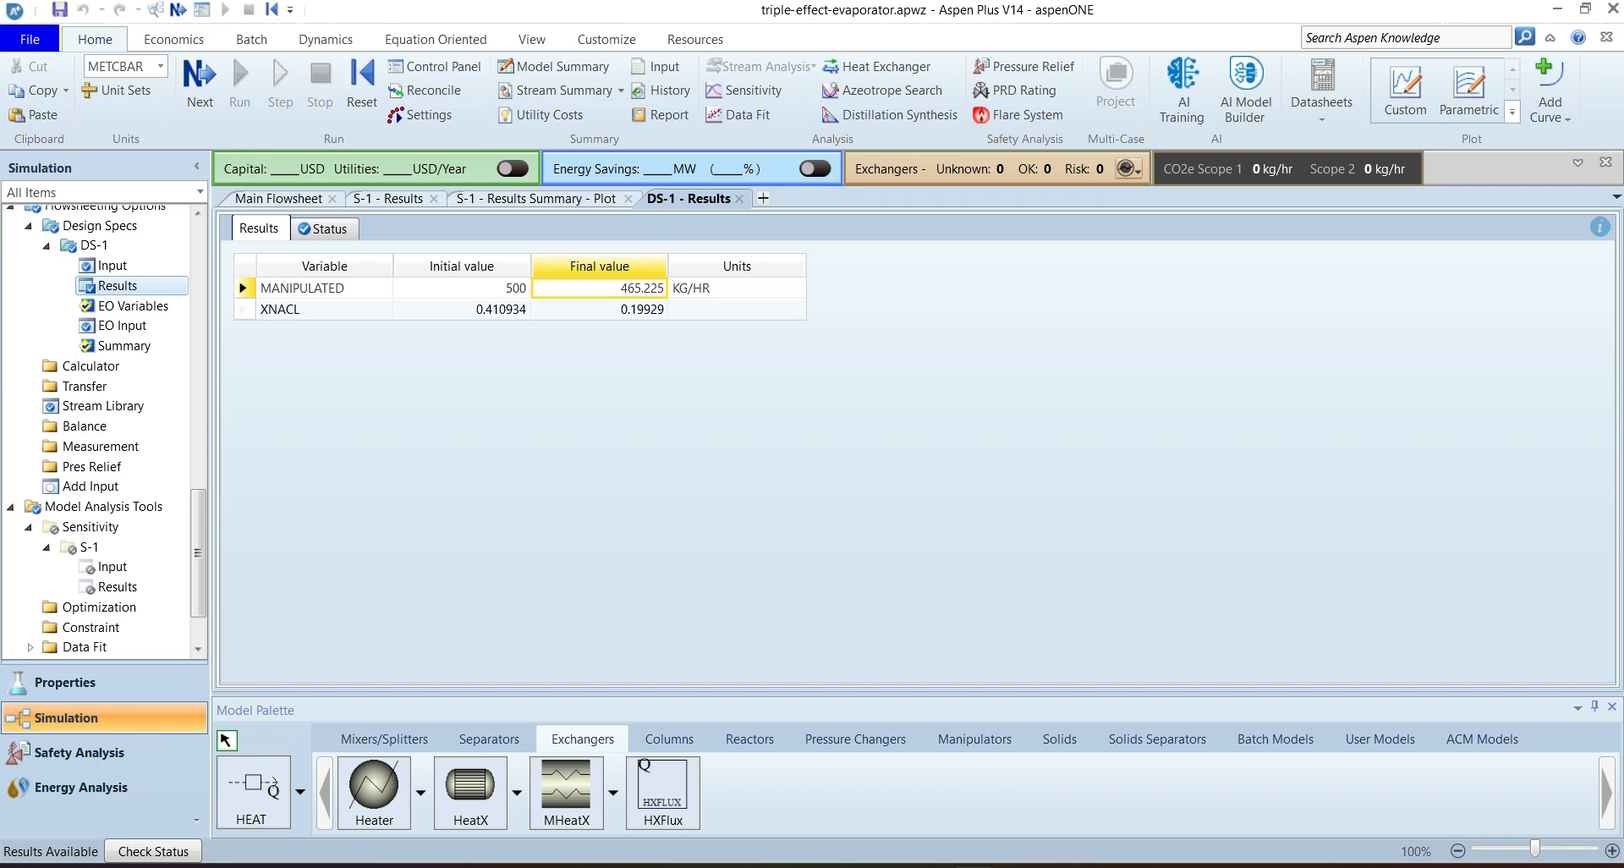
Step: Open the STEAM stream's input from the main flowsheet and reconcile the feed streams with the run results
{"action": "left_click", "coordinate": [277, 197]}
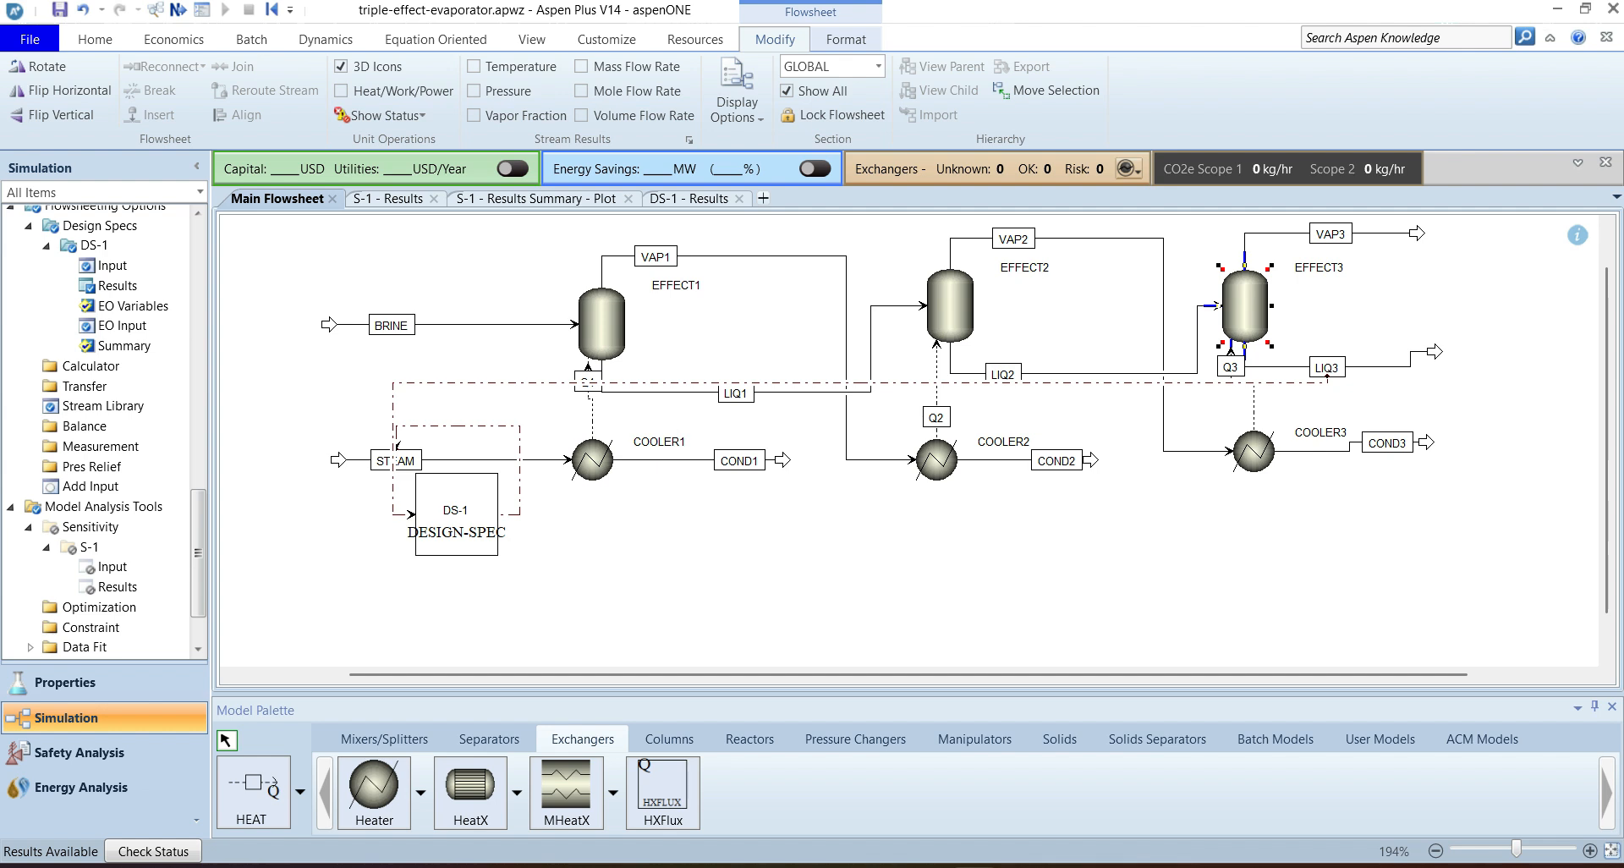
{"action": "double_click", "coordinate": [394, 461]}
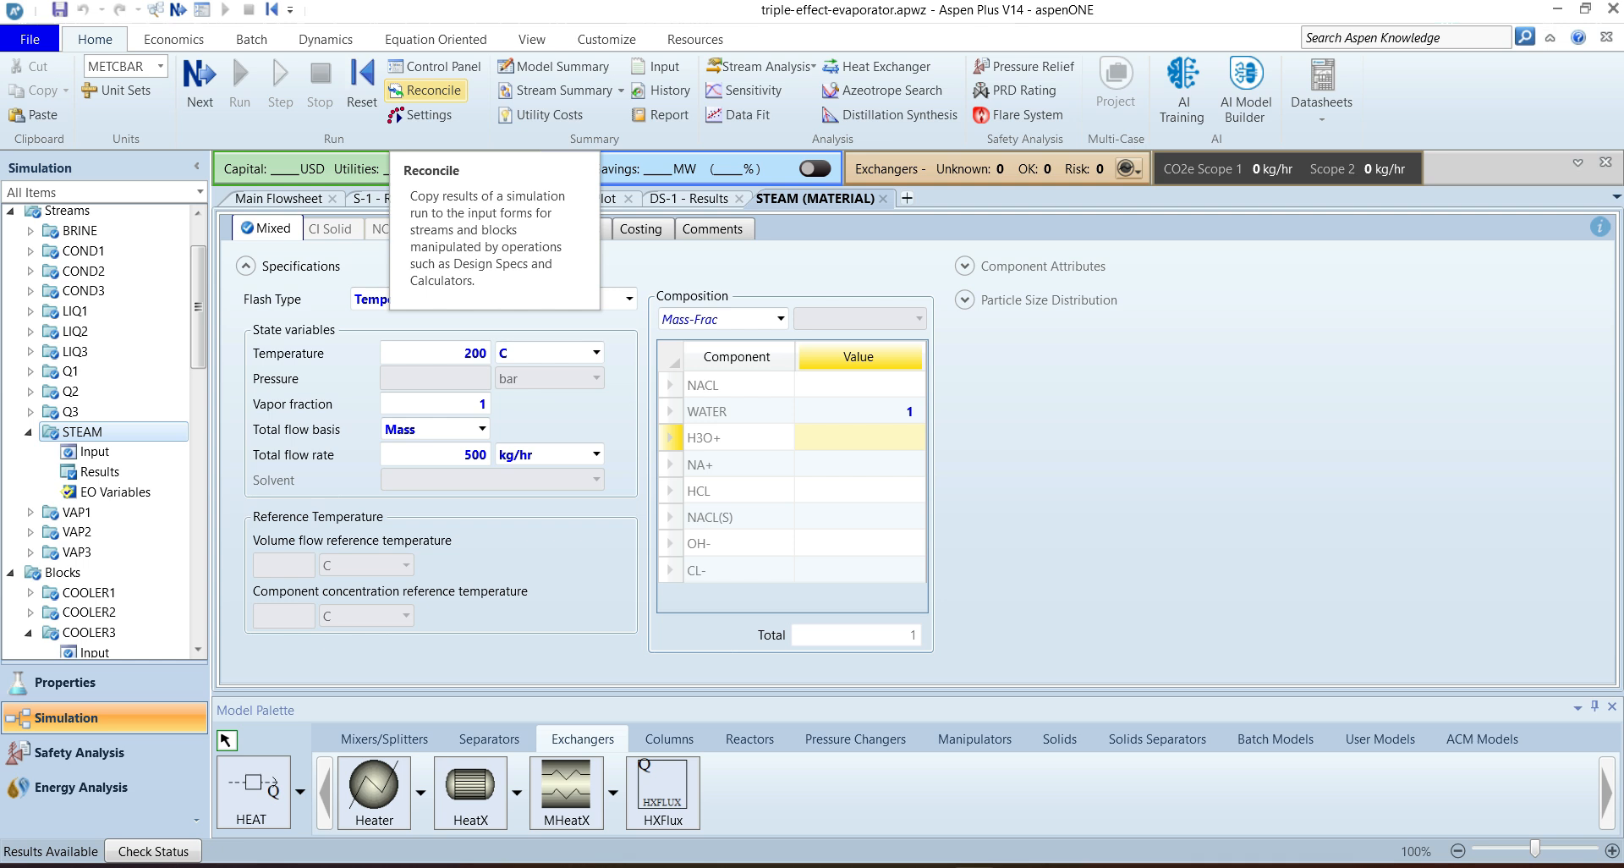
{"action": "left_click", "coordinate": [427, 90]}
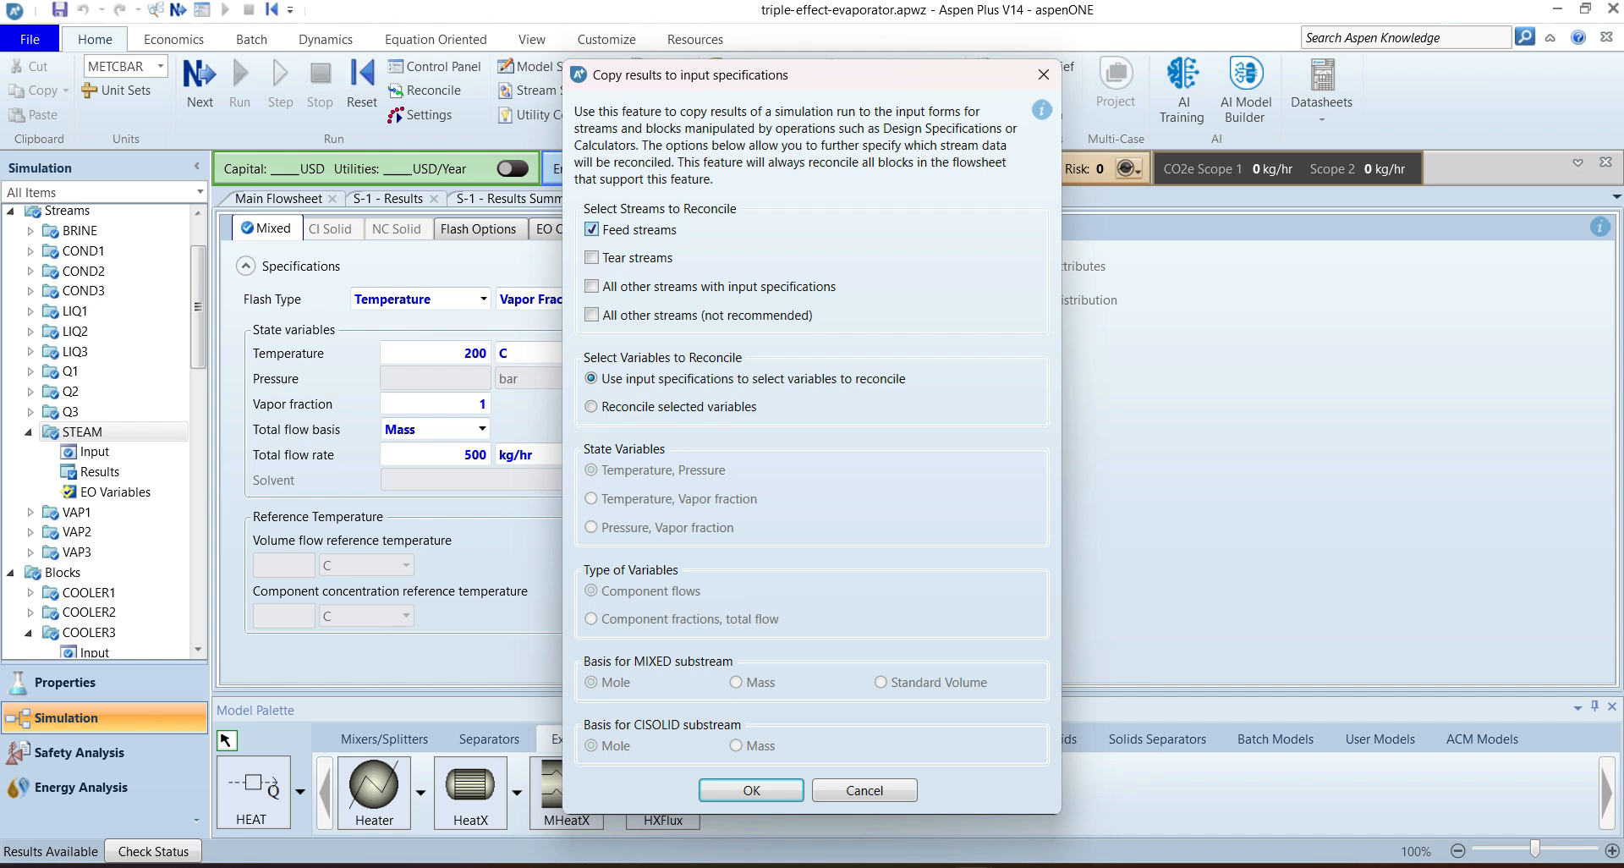
{"action": "key", "text": "Return"}
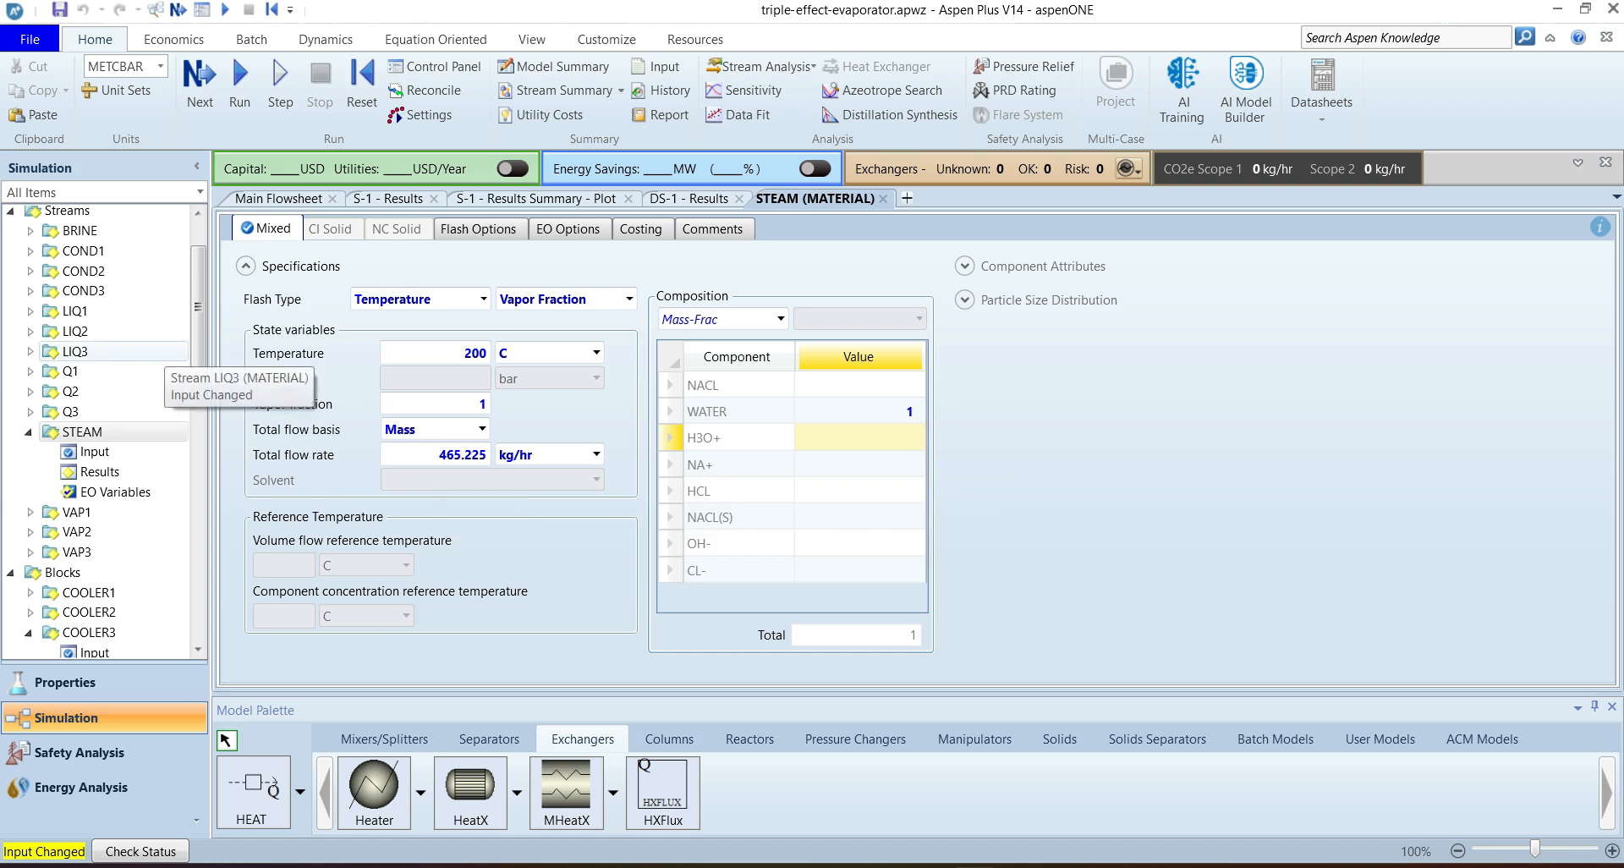
Step: Deactivate the DS-1 design spec in the design specs list
{"action": "scroll", "coordinate": [85, 549], "scroll_direction": "down", "scroll_amount": 9}
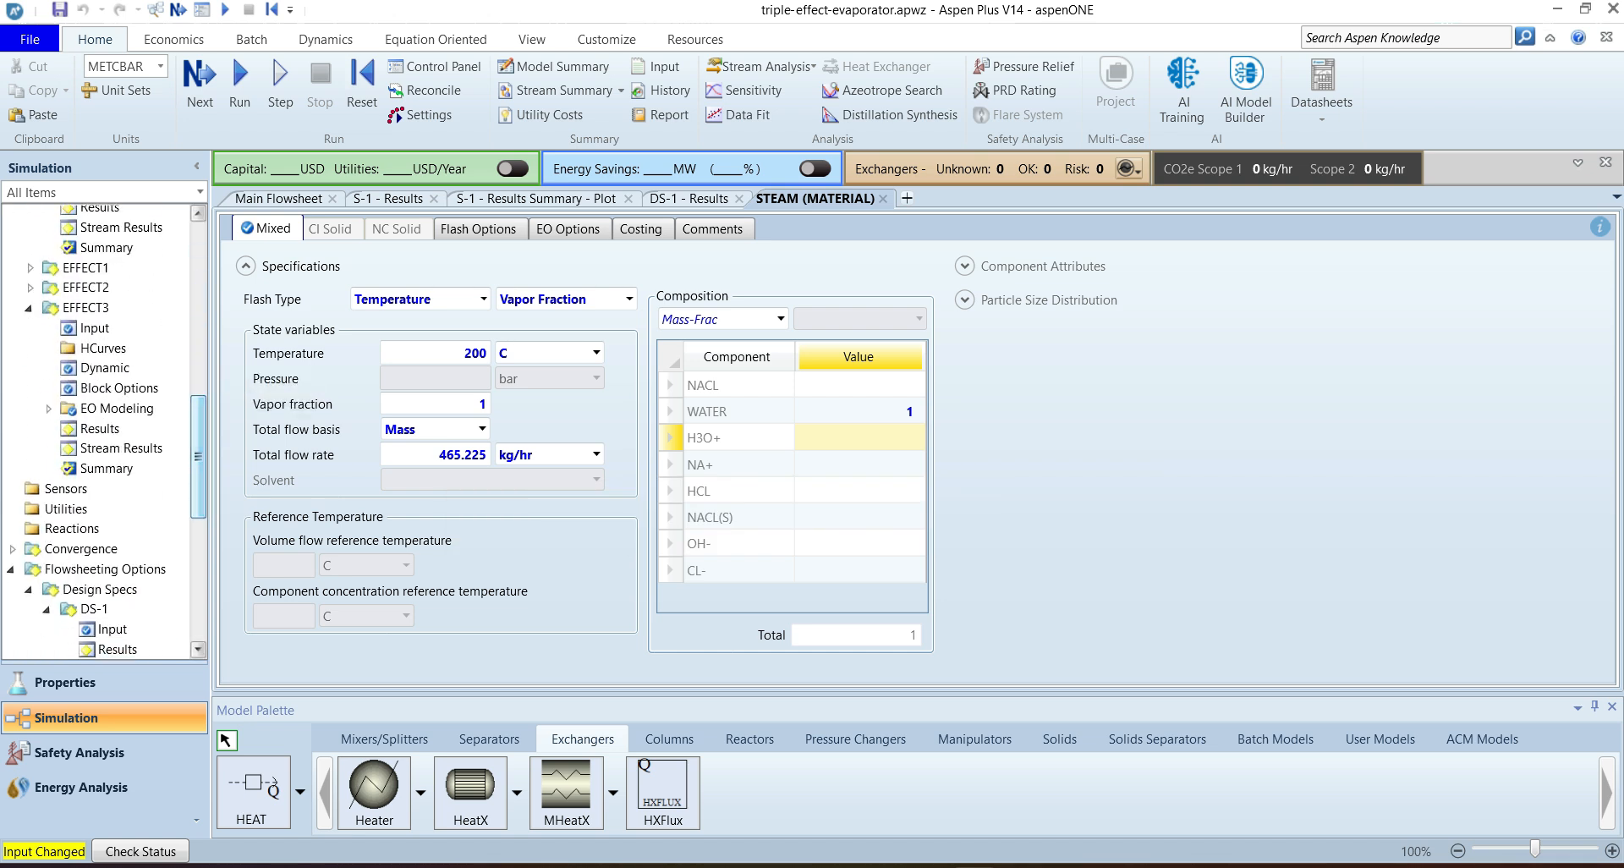
{"action": "left_click", "coordinate": [100, 589]}
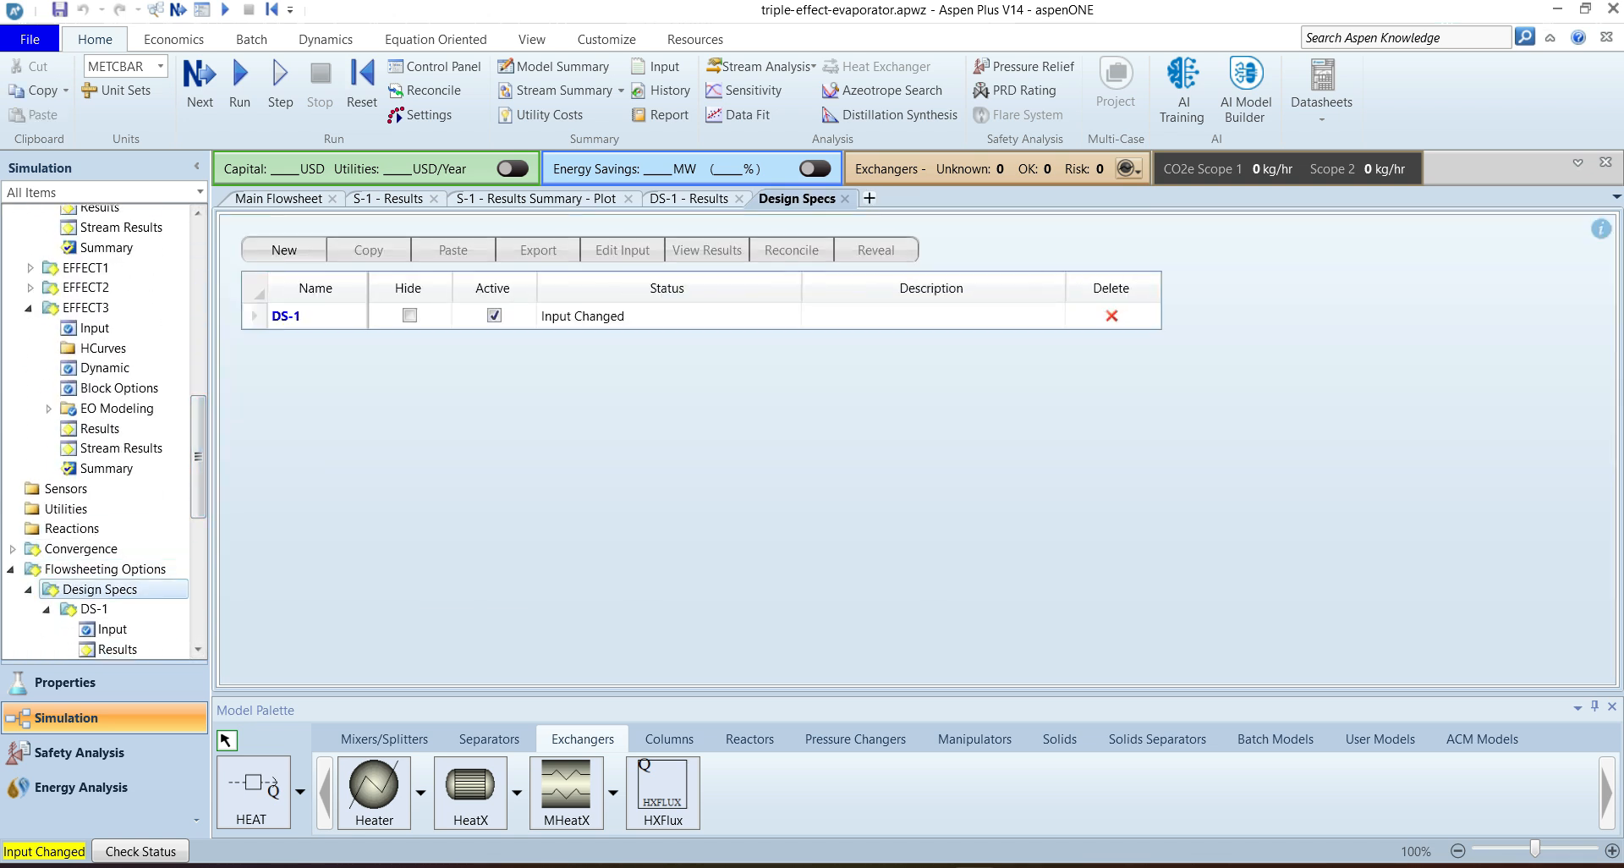
{"action": "left_click", "coordinate": [494, 315]}
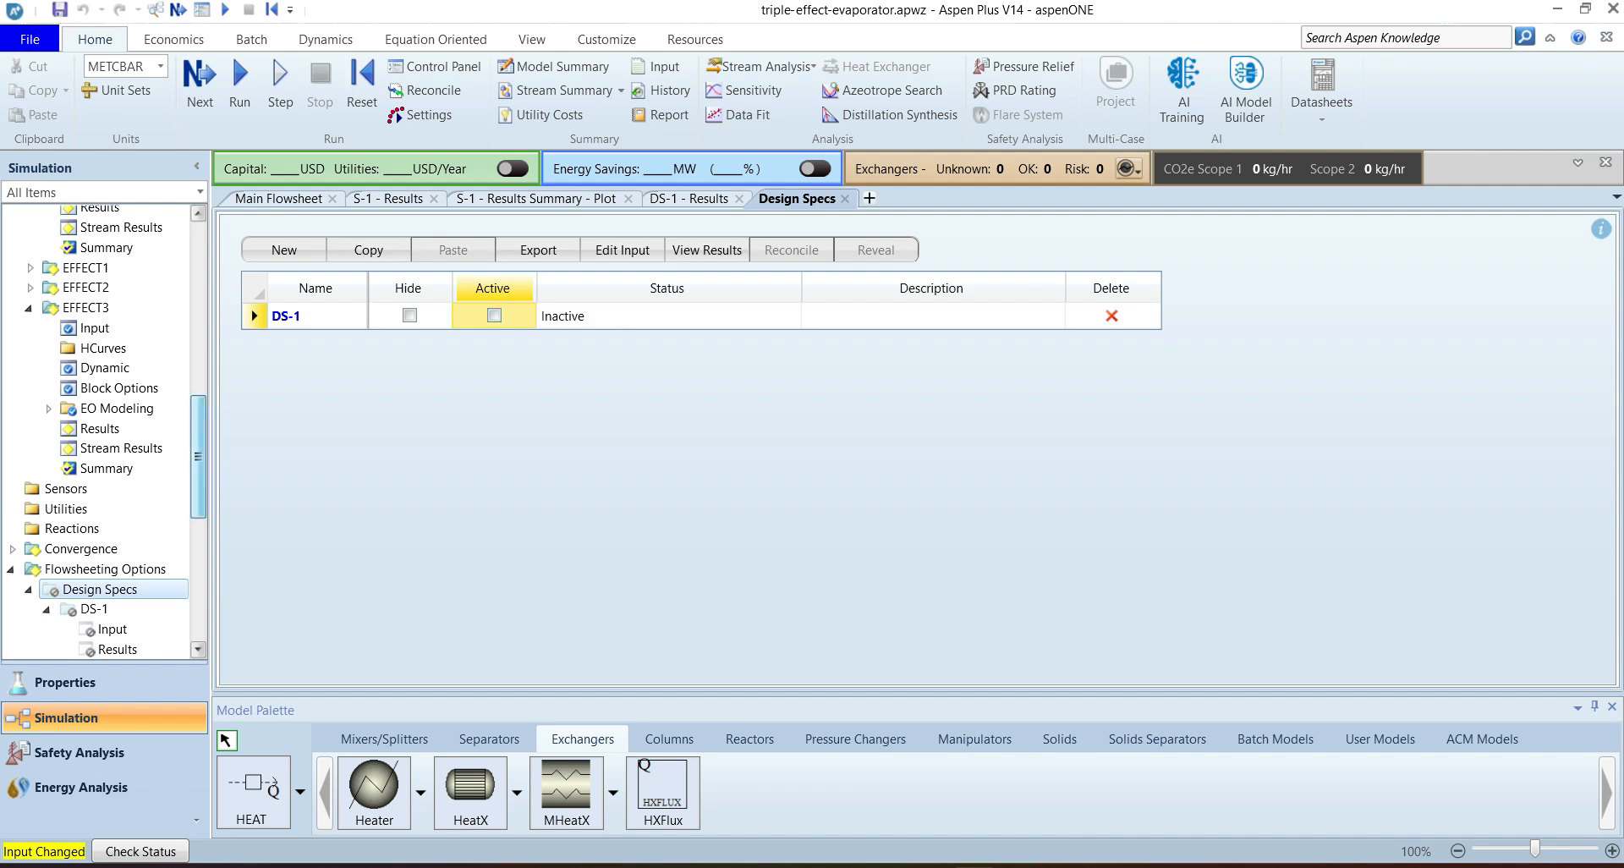
Step: Return to the main flowsheet and rerun the simulation with the design spec inactive
{"action": "left_click_drag", "start_coordinate": [198, 457], "coordinate": [197, 284]}
{"action": "left_click", "coordinate": [279, 198]}
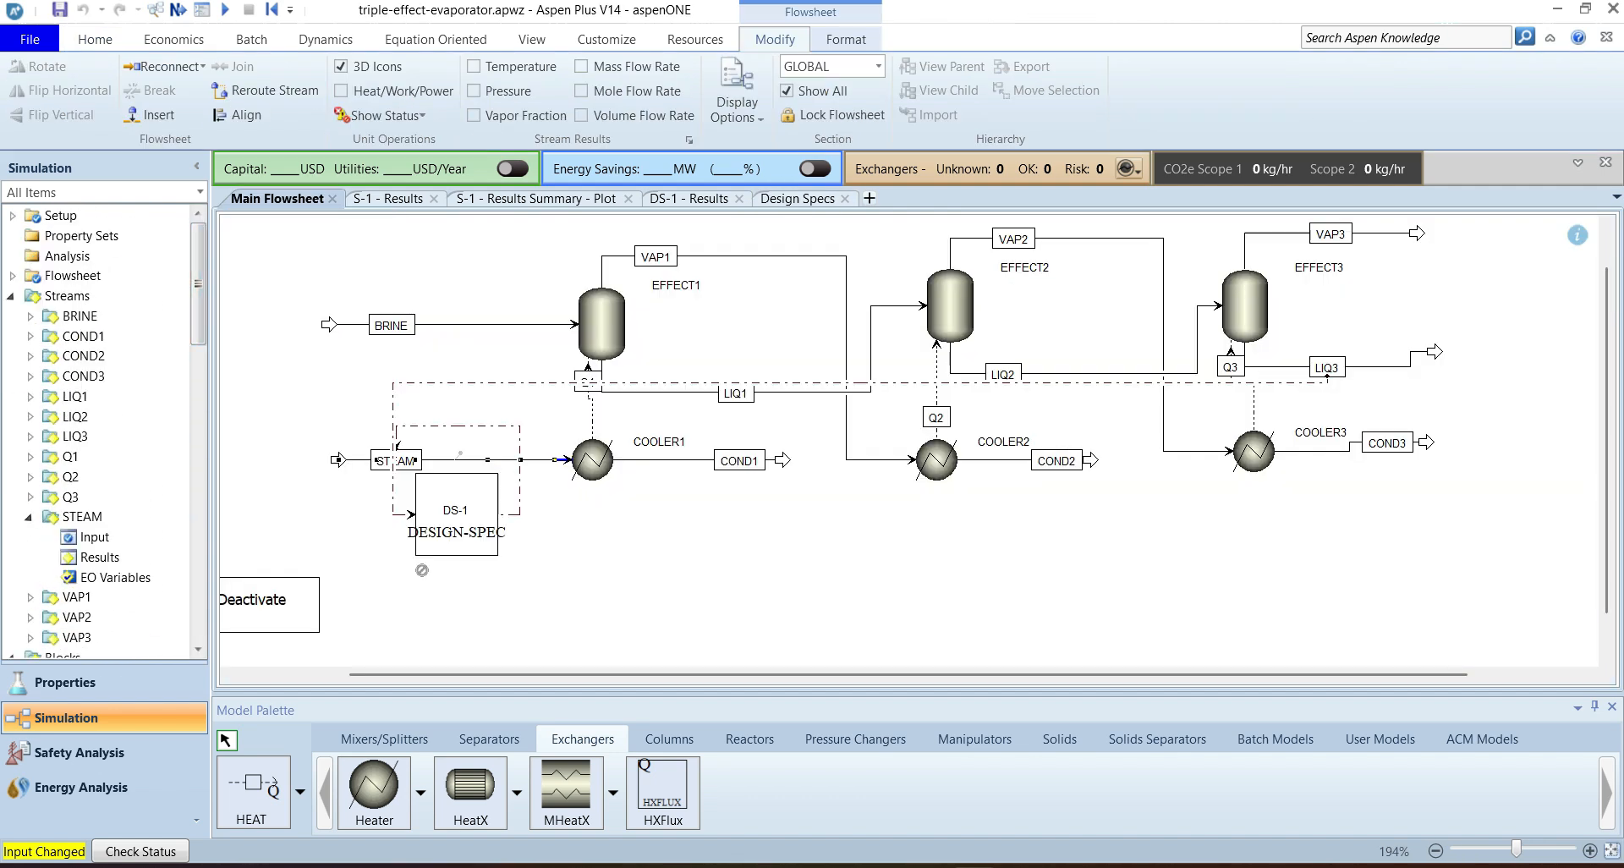
{"action": "key", "text": "F5"}
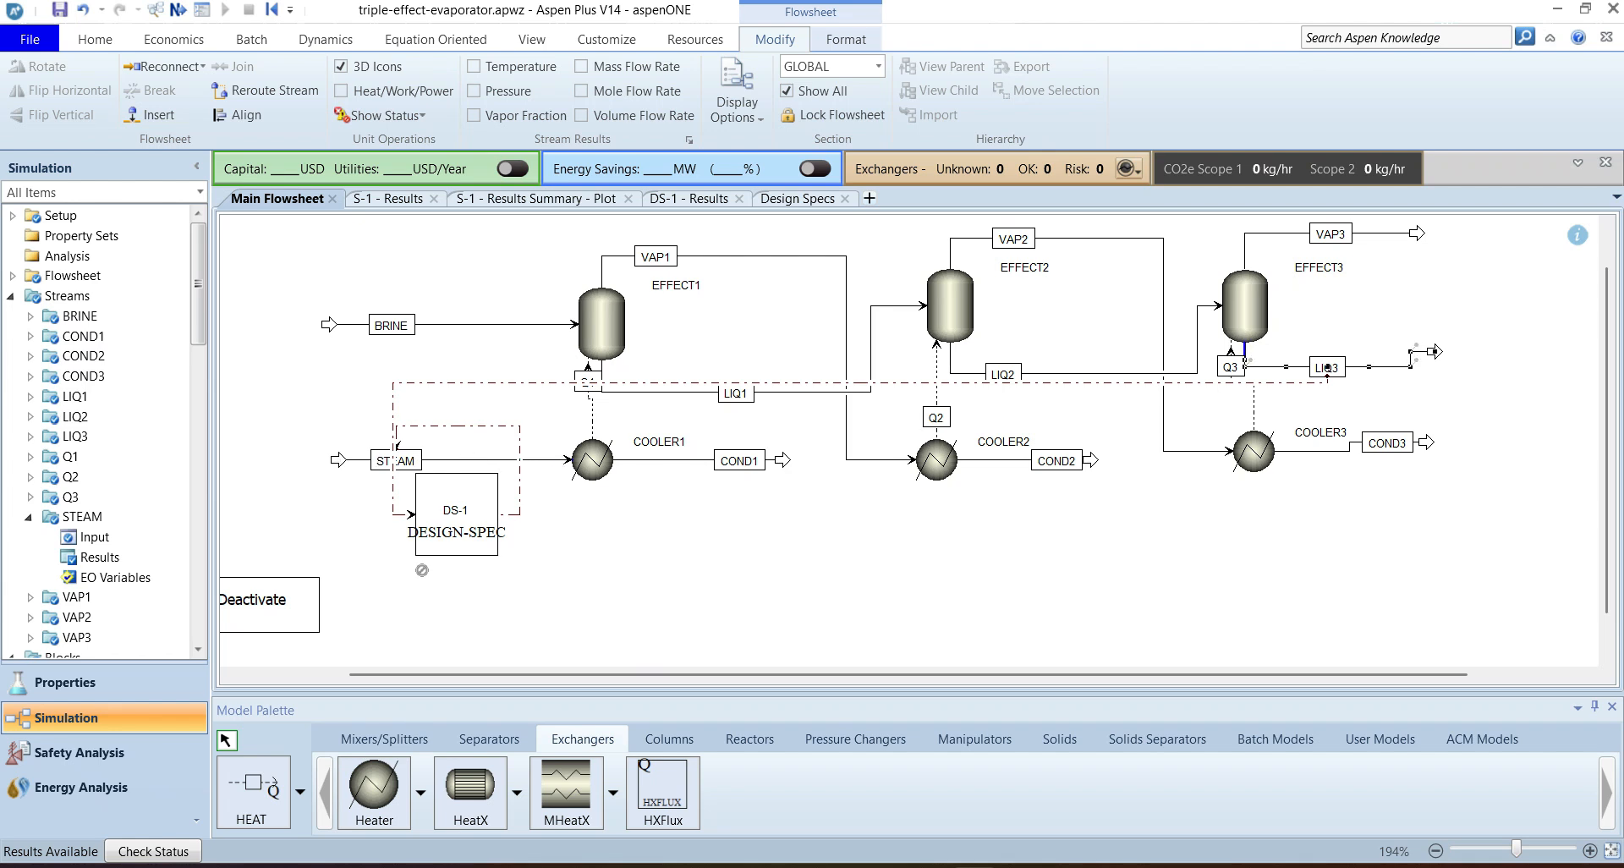
Step: Examine the NACL and WATER mass fractions in the LIQ3 stream results
{"action": "right_click", "coordinate": [1411, 362]}
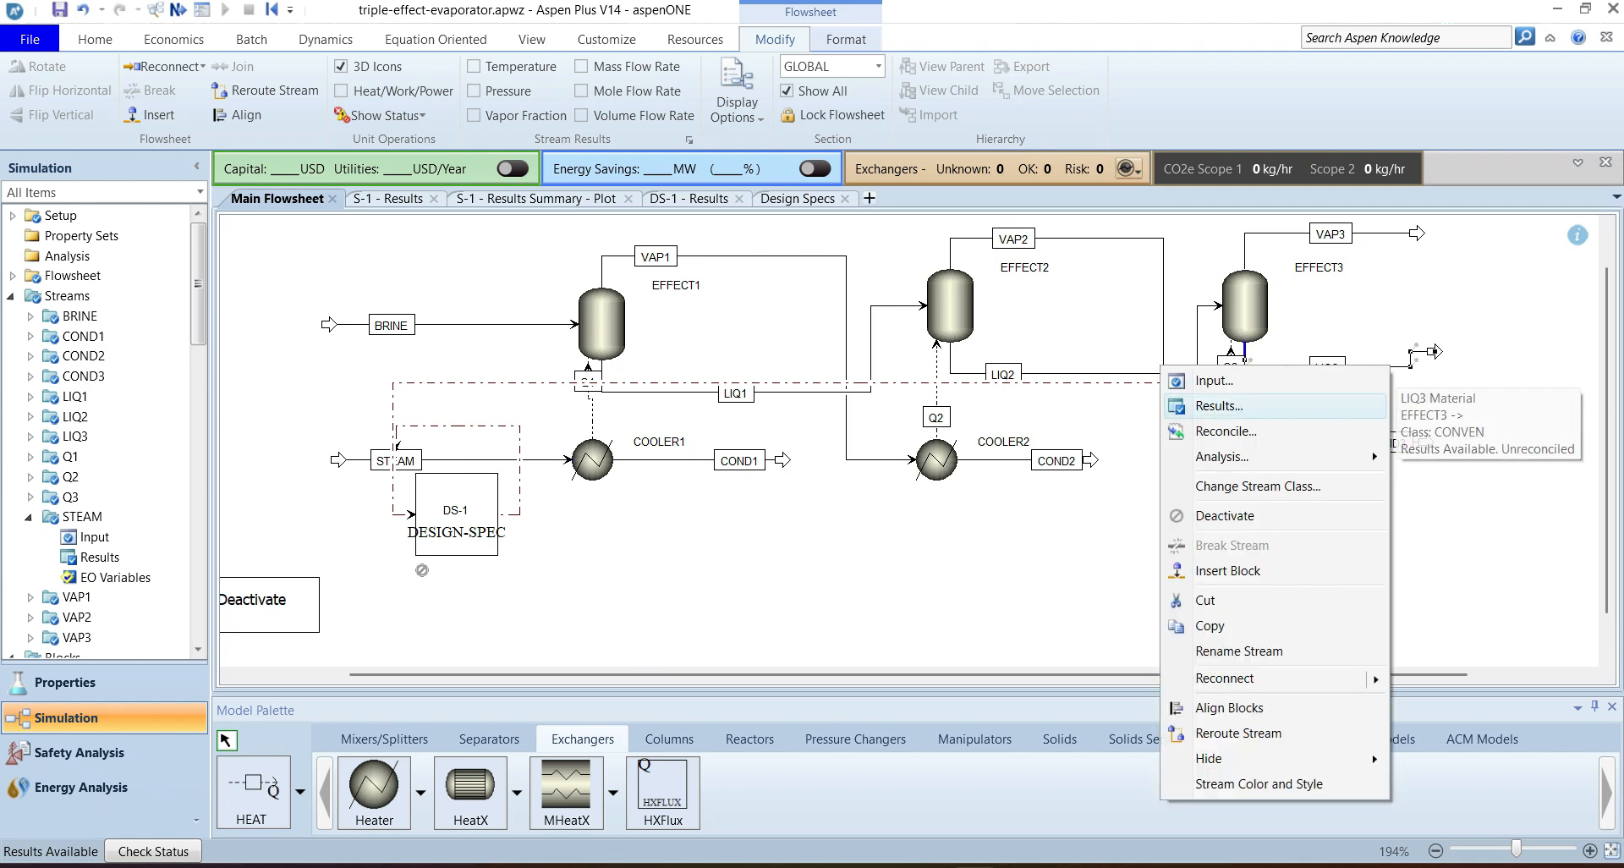
{"action": "left_click", "coordinate": [1269, 406]}
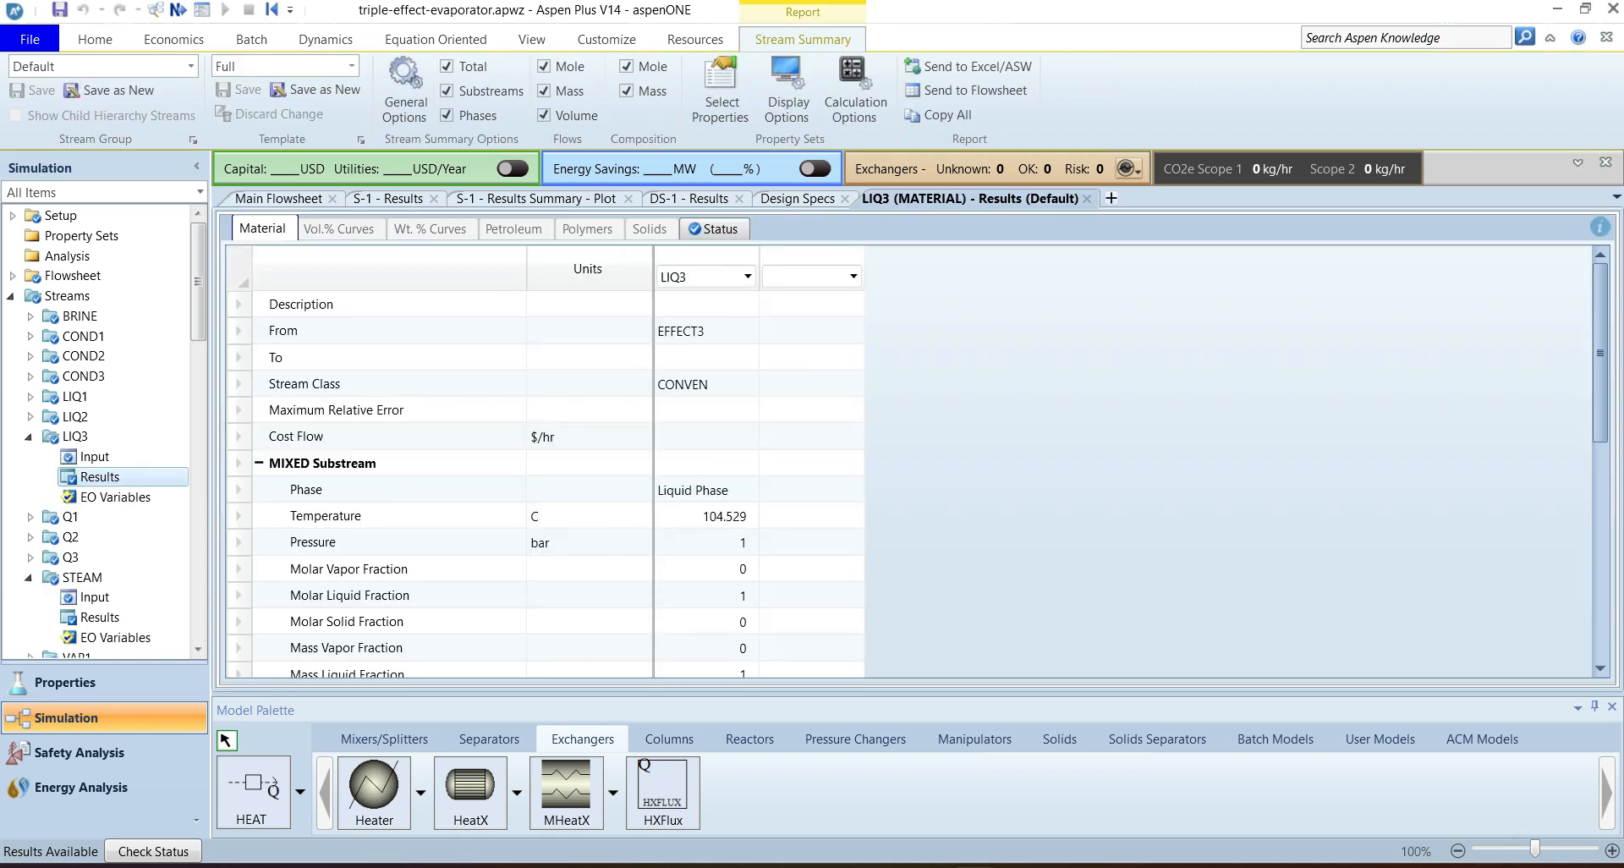
{"action": "scroll", "coordinate": [546, 461], "scroll_direction": "down", "scroll_amount": 6}
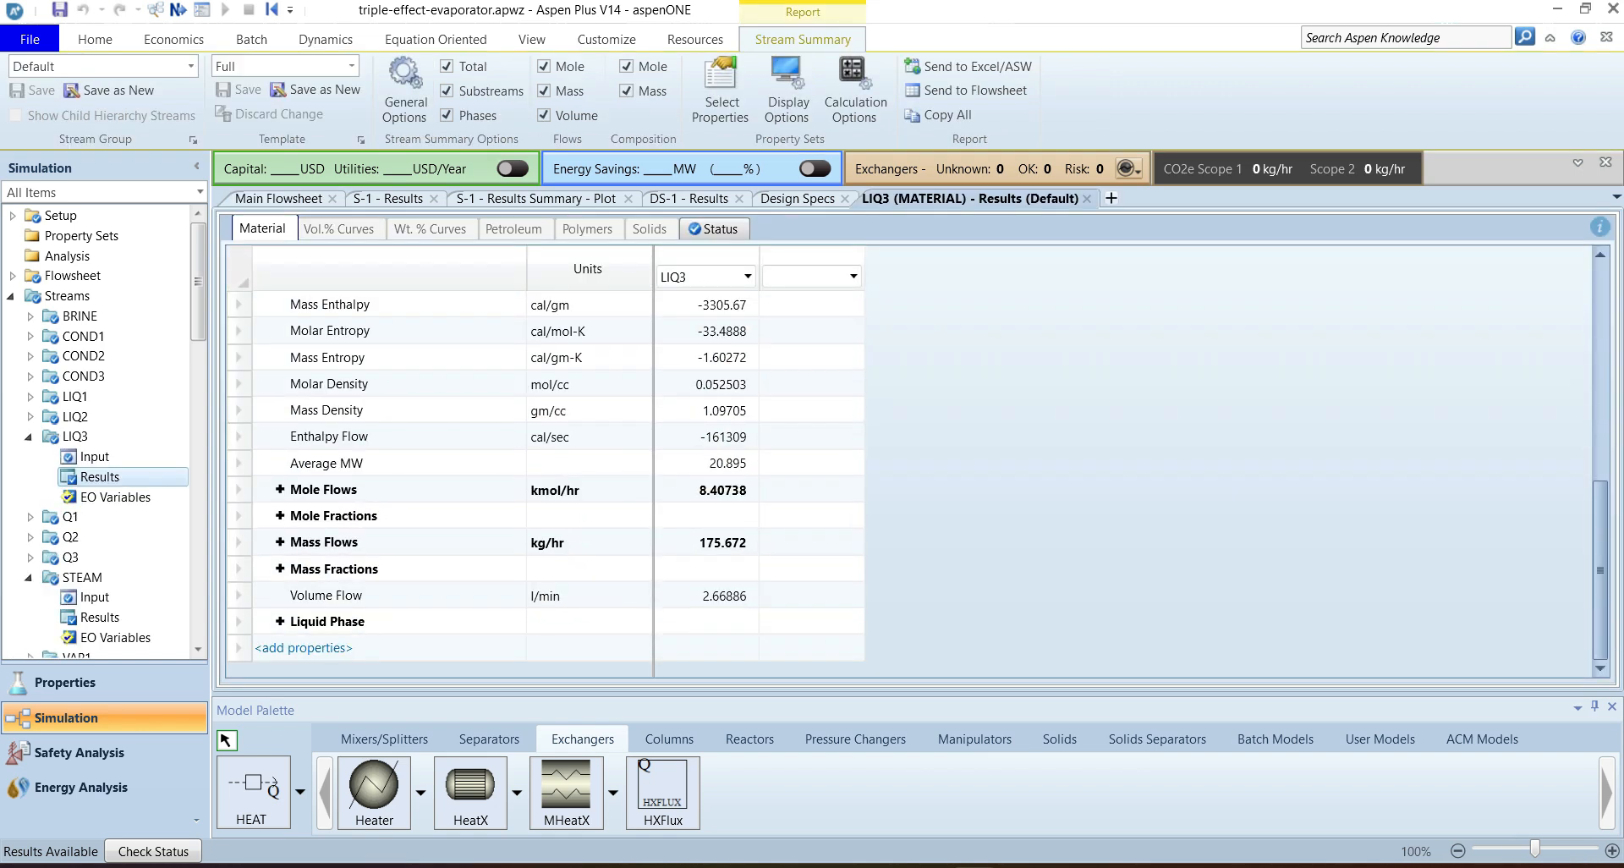
{"action": "left_click", "coordinate": [280, 568]}
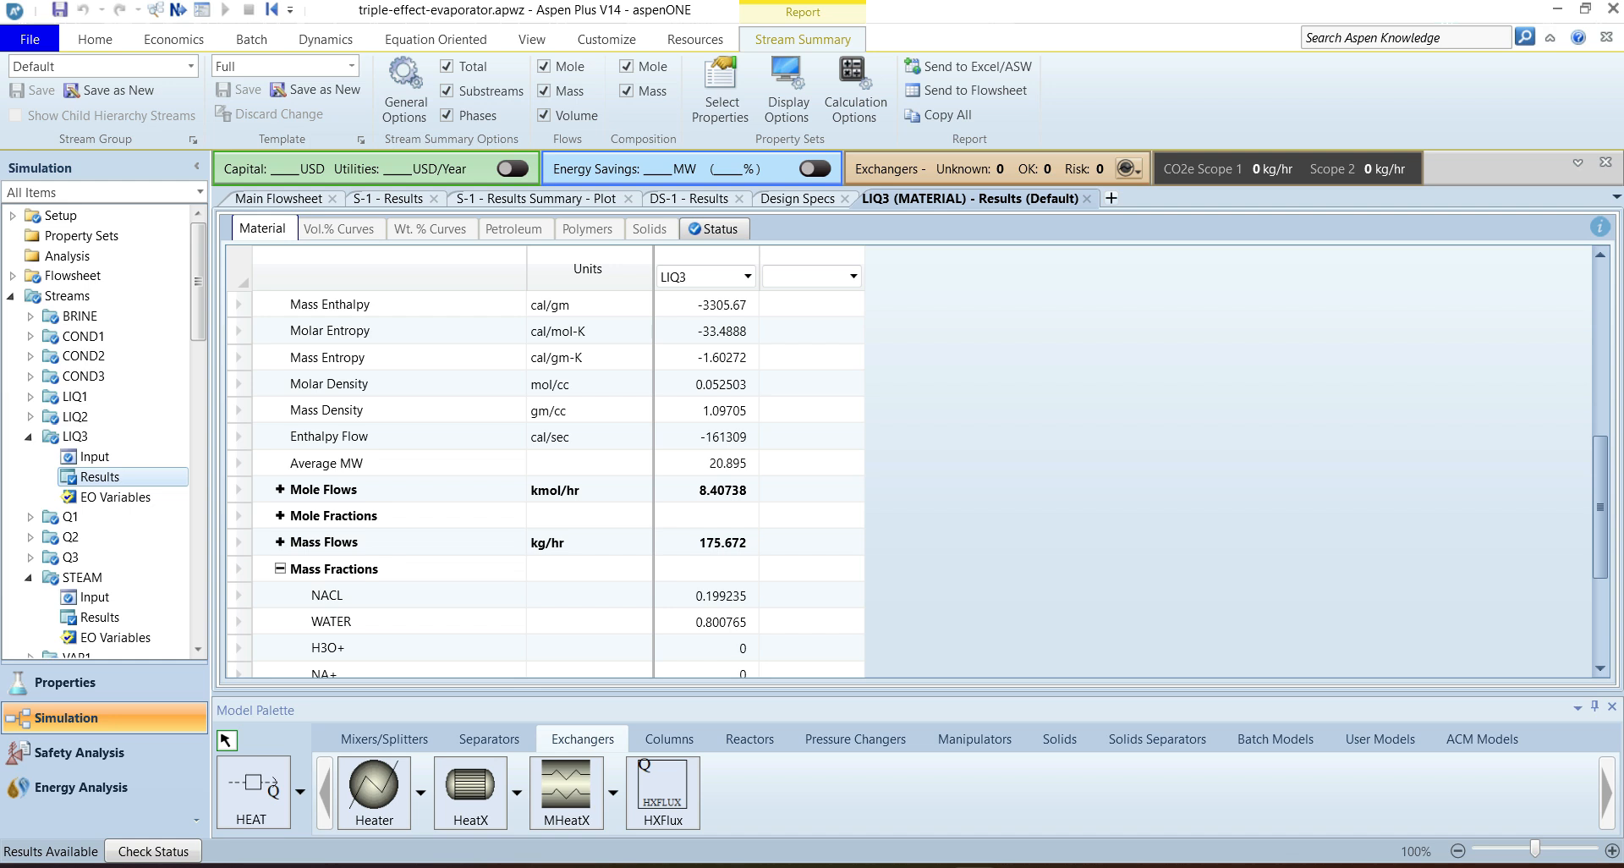
{"action": "left_click", "coordinate": [239, 596]}
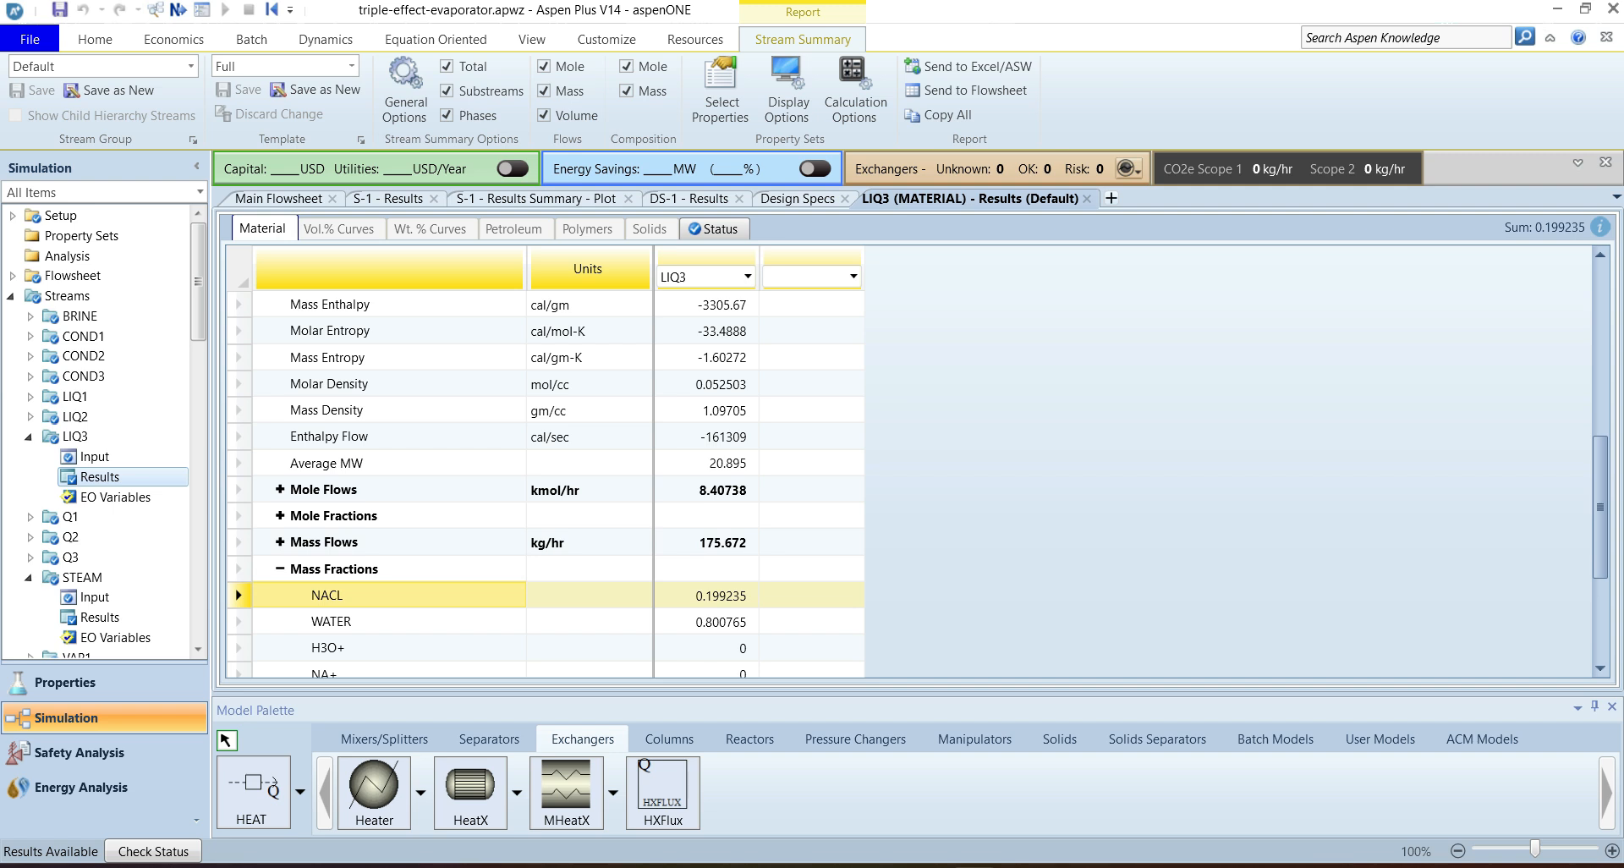
{"action": "left_click", "coordinate": [707, 621]}
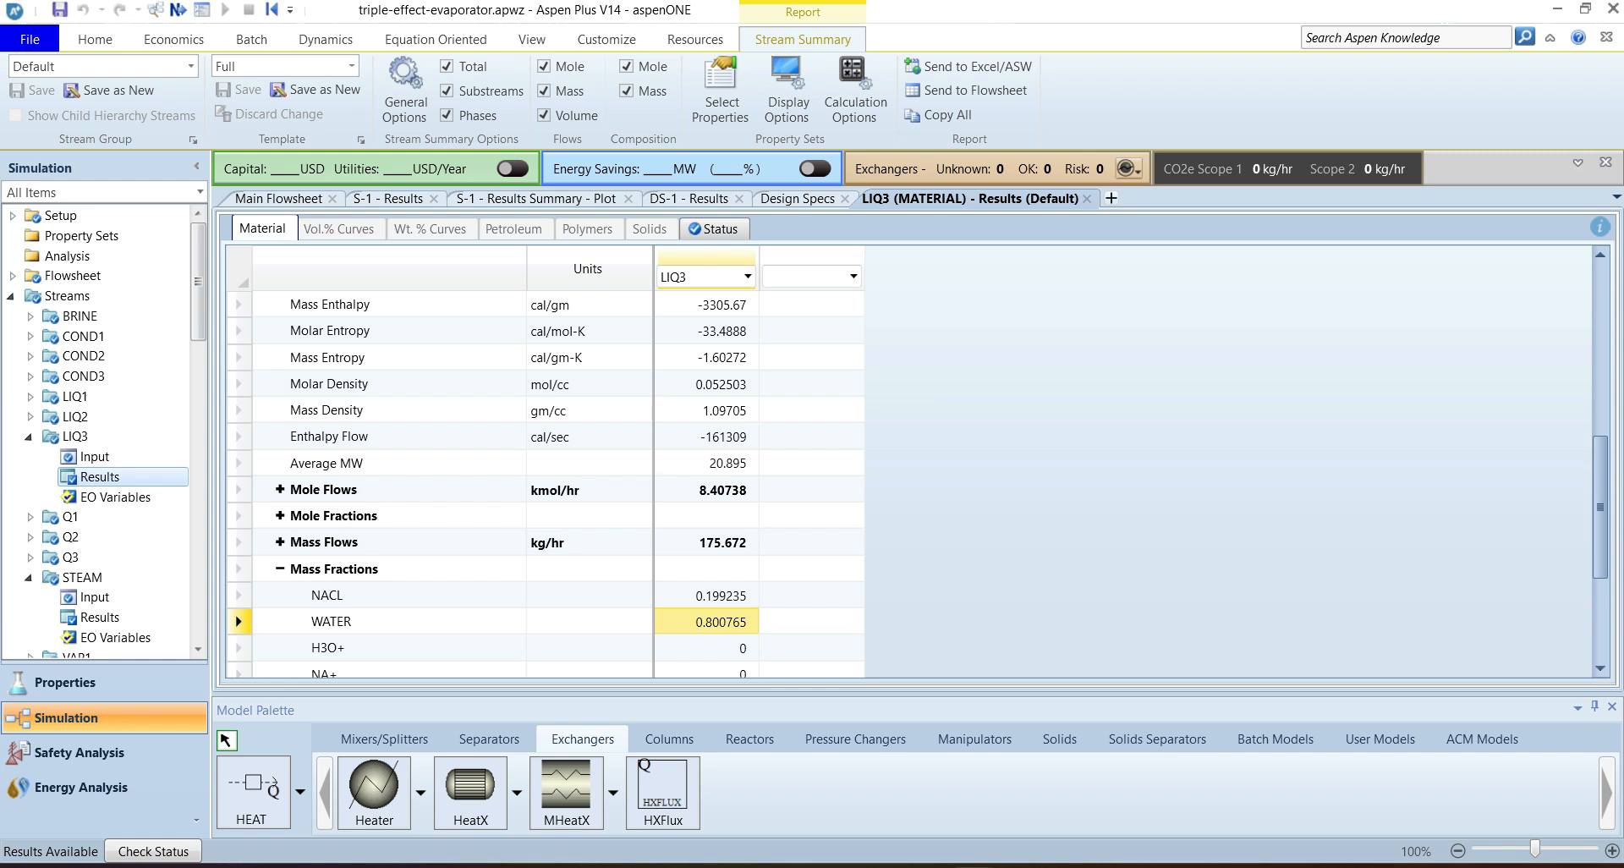
Step: Close the LIQ3 results, Design Specs, DS-1 results and both S-1 results views, keeping only the main flowsheet open
{"action": "left_click", "coordinate": [1087, 198]}
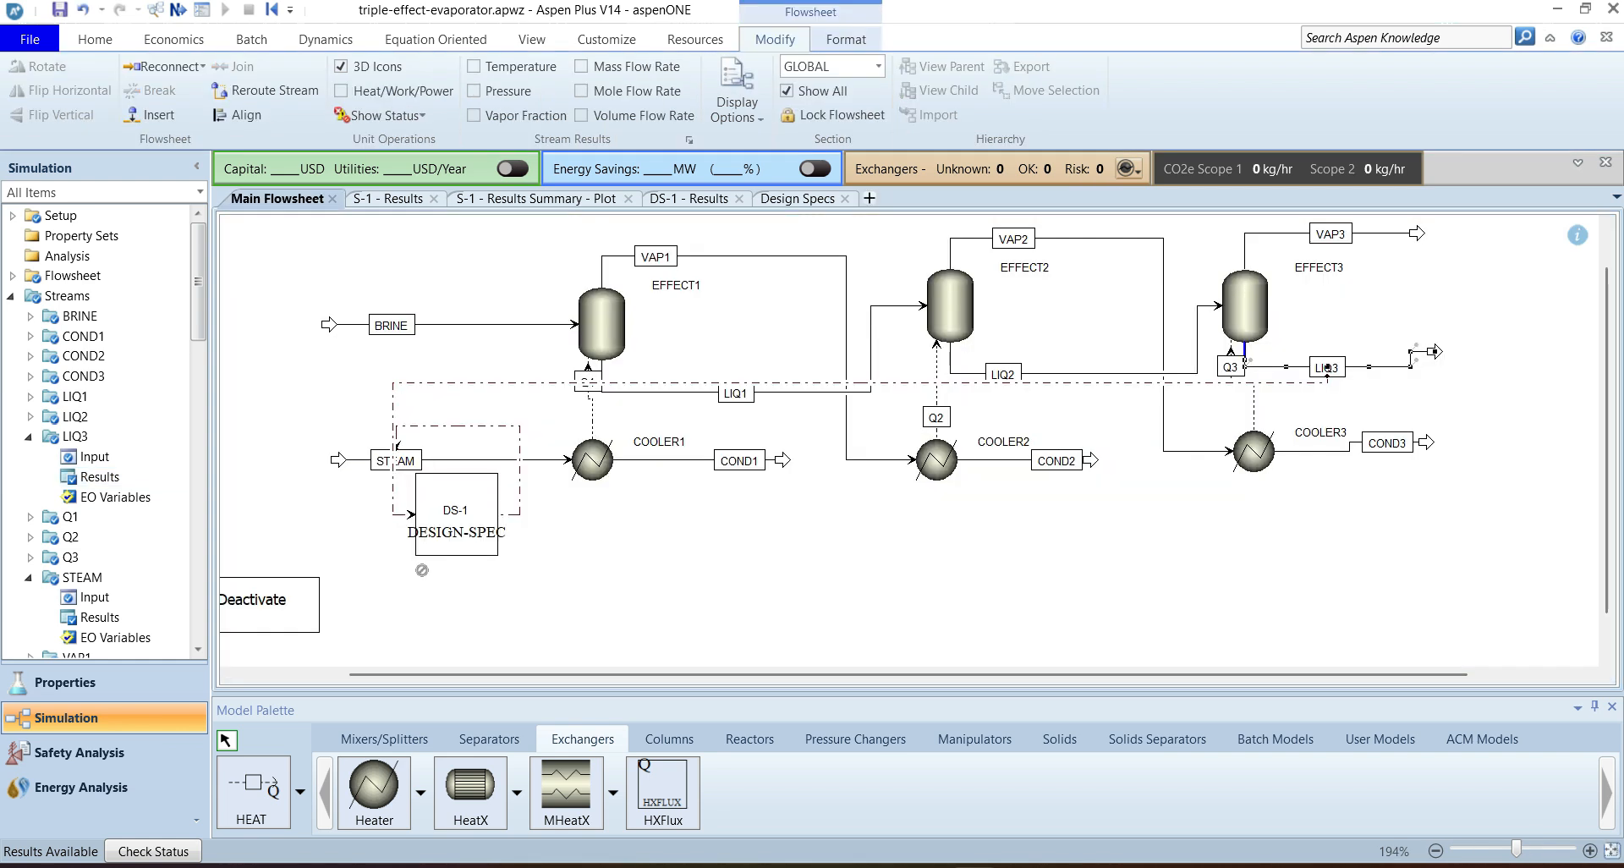
{"action": "left_click", "coordinate": [844, 198]}
{"action": "left_click", "coordinate": [738, 198]}
{"action": "left_click", "coordinate": [628, 198]}
{"action": "left_click", "coordinate": [433, 198]}
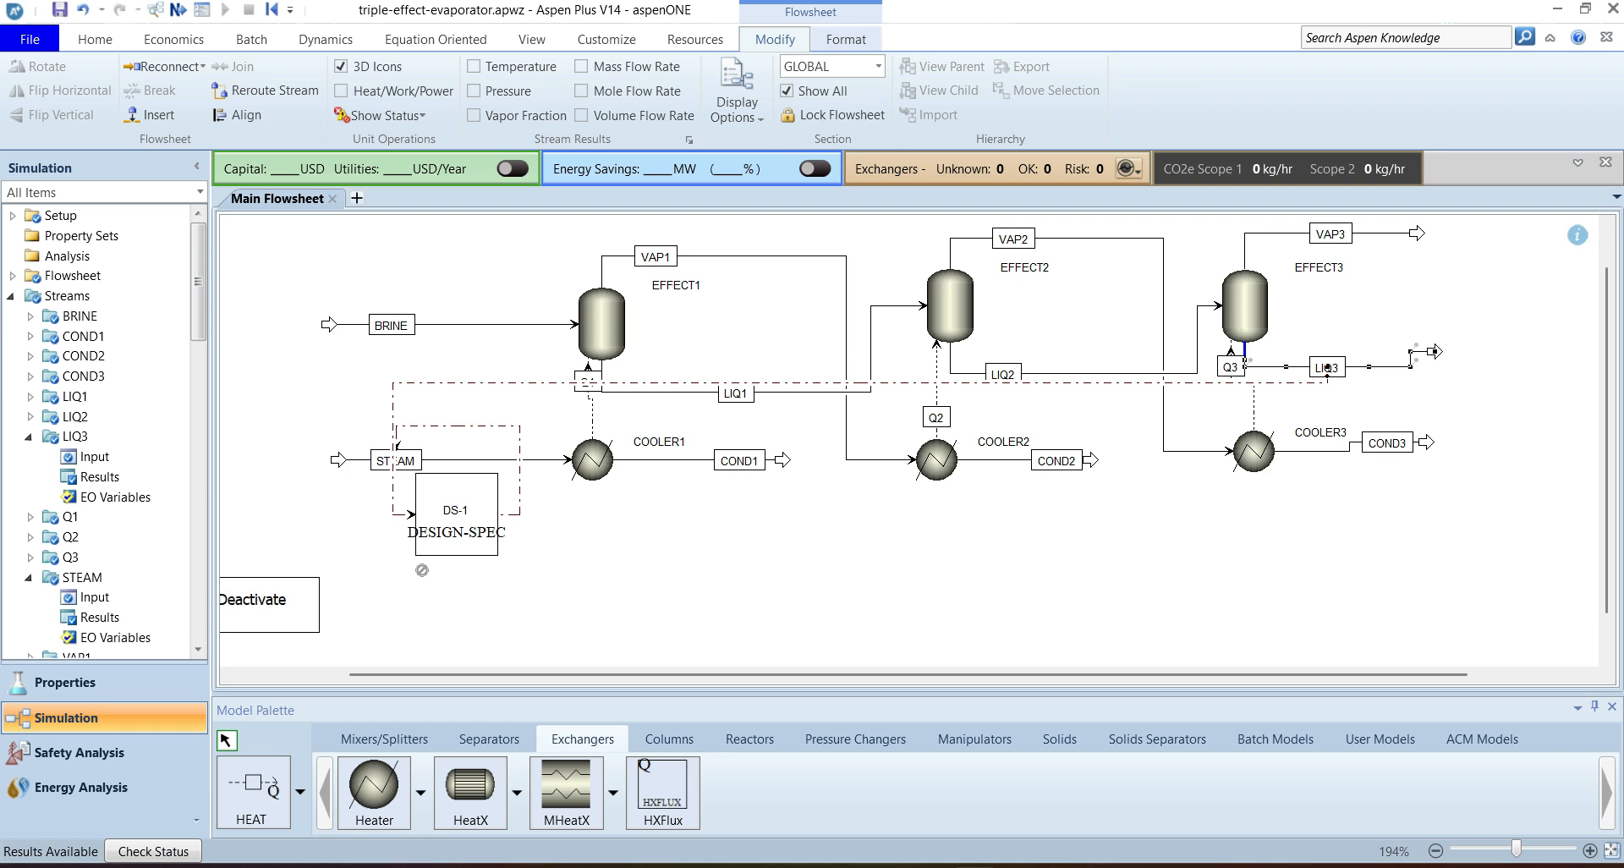
Step: Switch to the Word teaching material and read the three-phase separator problem in section 6.1.2, including its questions
{"action": "key", "text": "alt+Tab"}
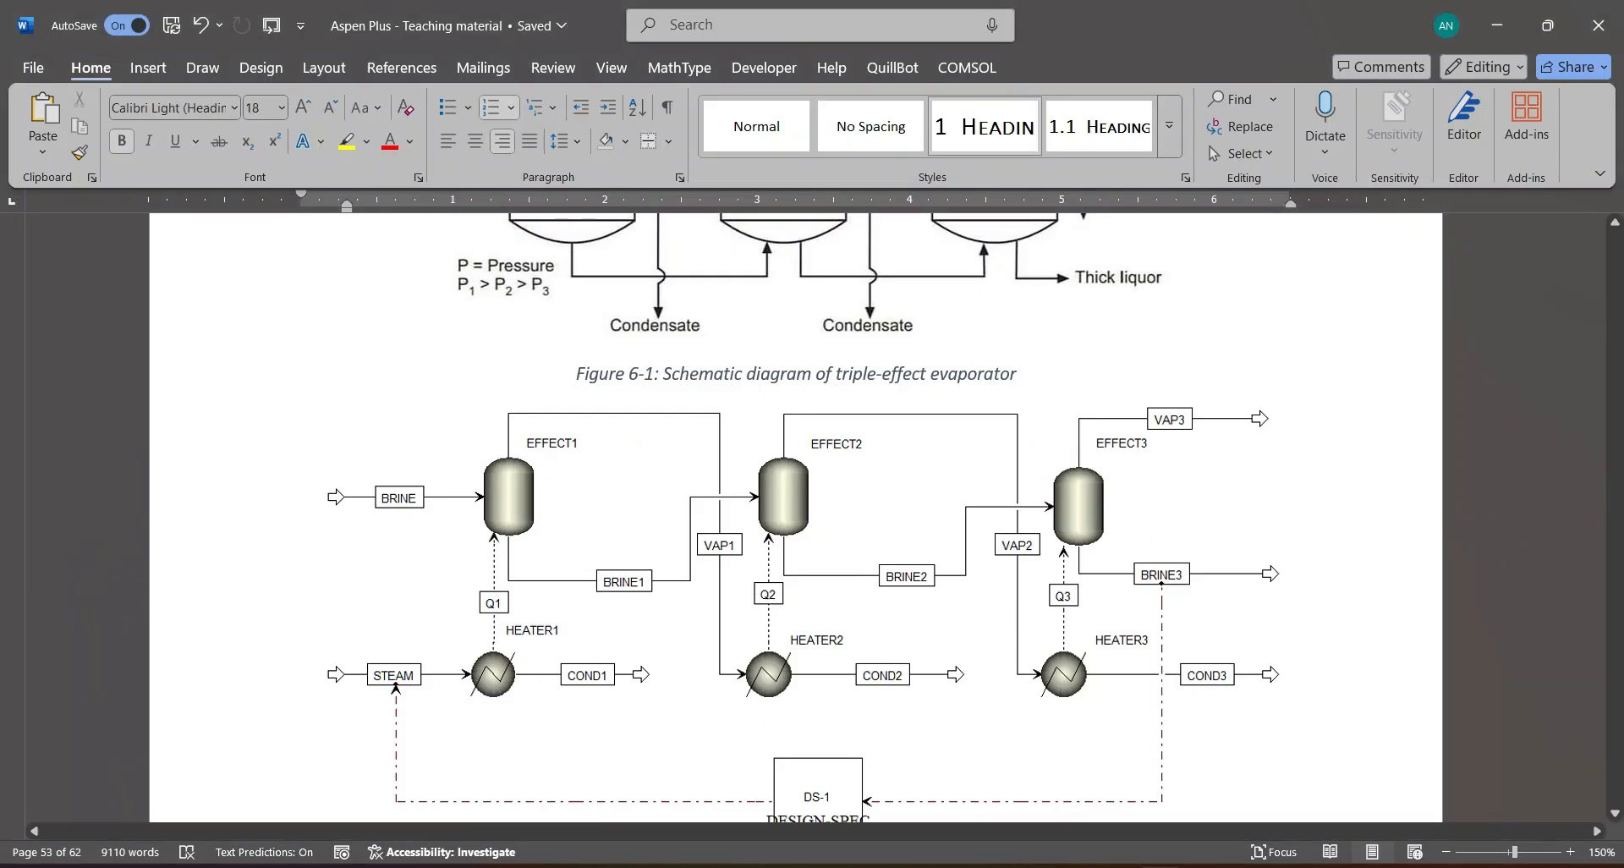
{"action": "scroll", "coordinate": [795, 517], "scroll_direction": "down", "scroll_amount": 7}
{"action": "scroll", "coordinate": [796, 516], "scroll_direction": "down", "scroll_amount": 1}
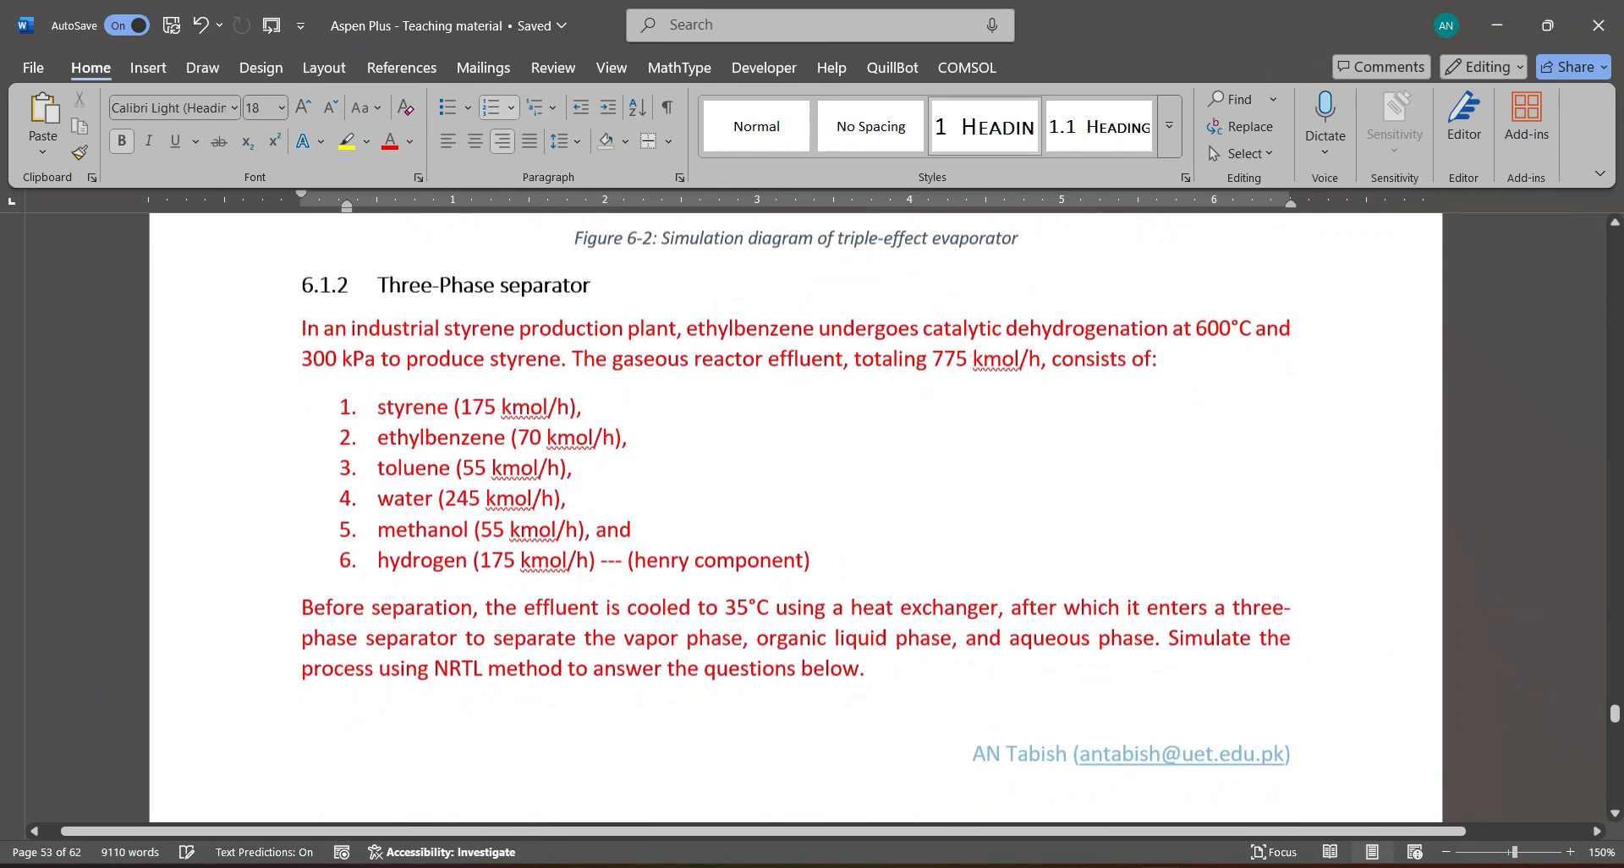
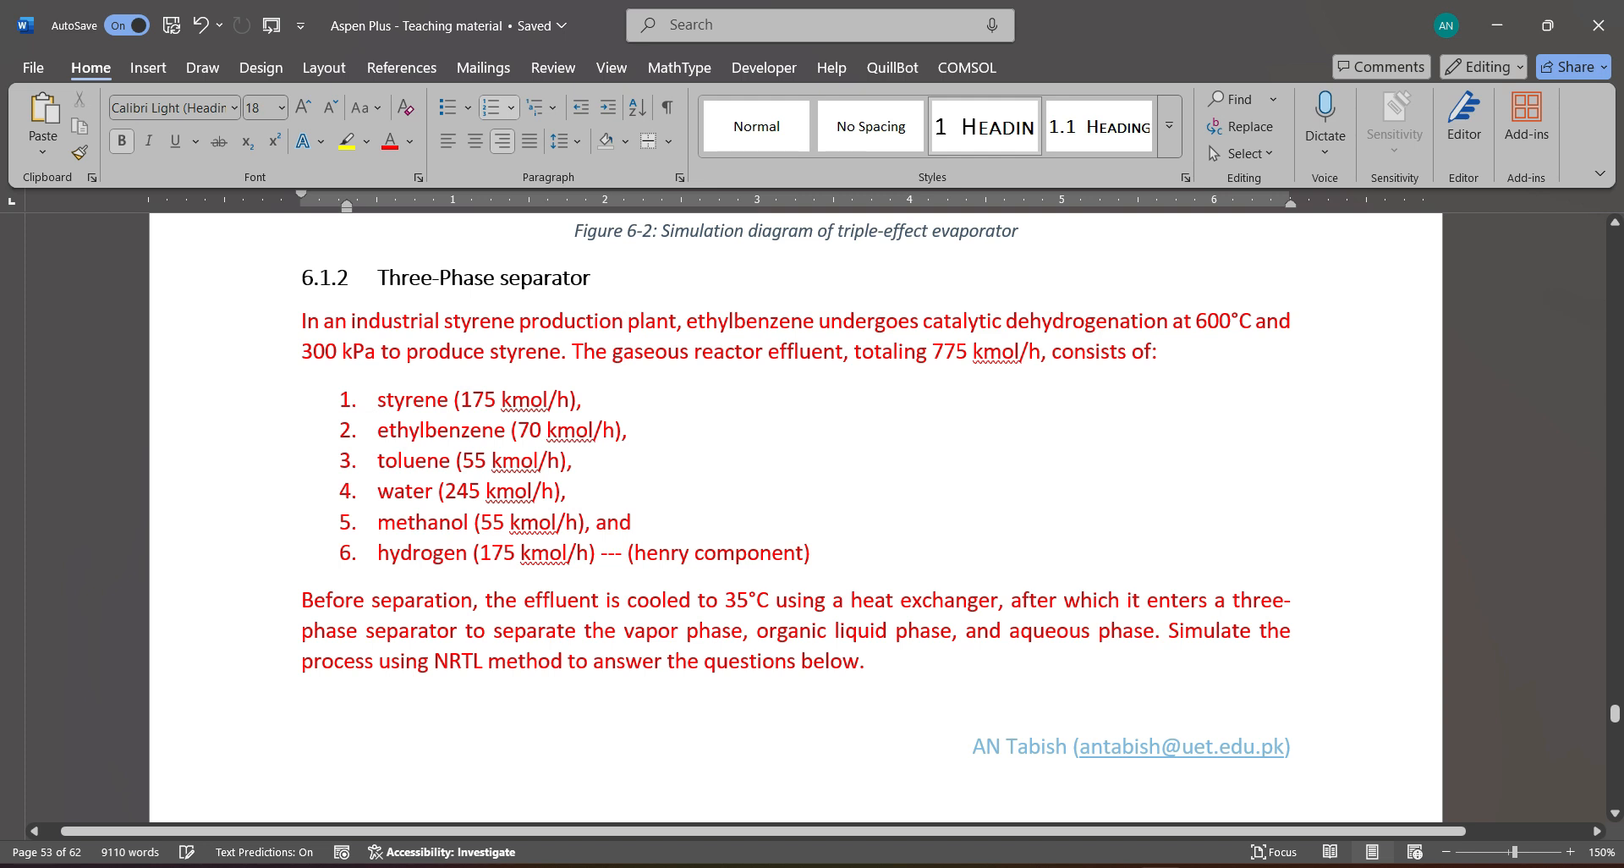
{"action": "scroll", "coordinate": [796, 507], "scroll_direction": "down", "scroll_amount": 4}
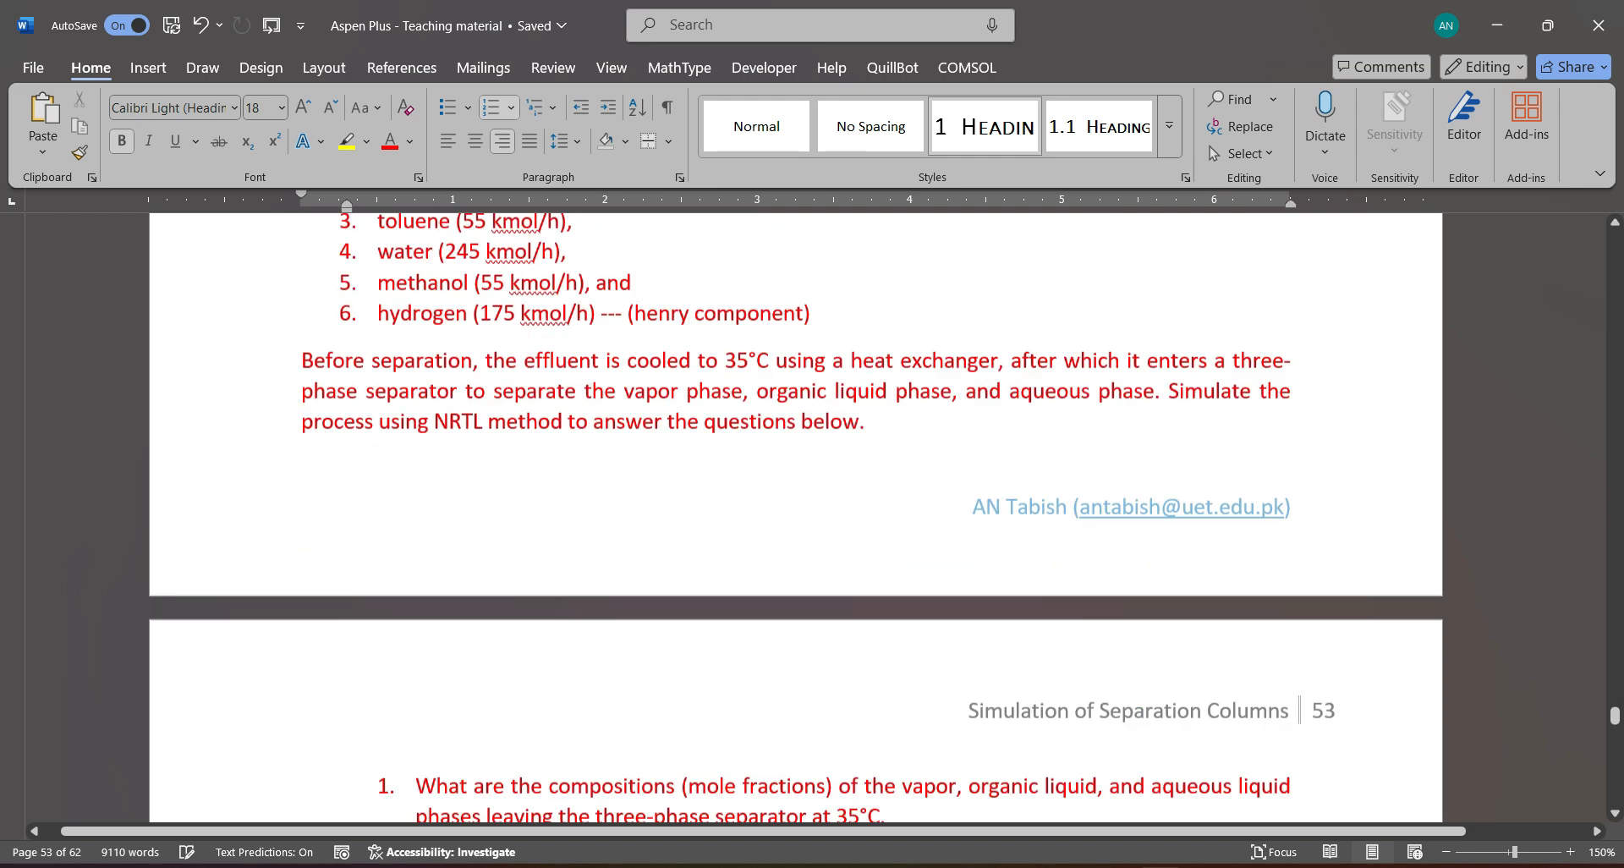
{"action": "scroll", "coordinate": [795, 508], "scroll_direction": "up", "scroll_amount": 1}
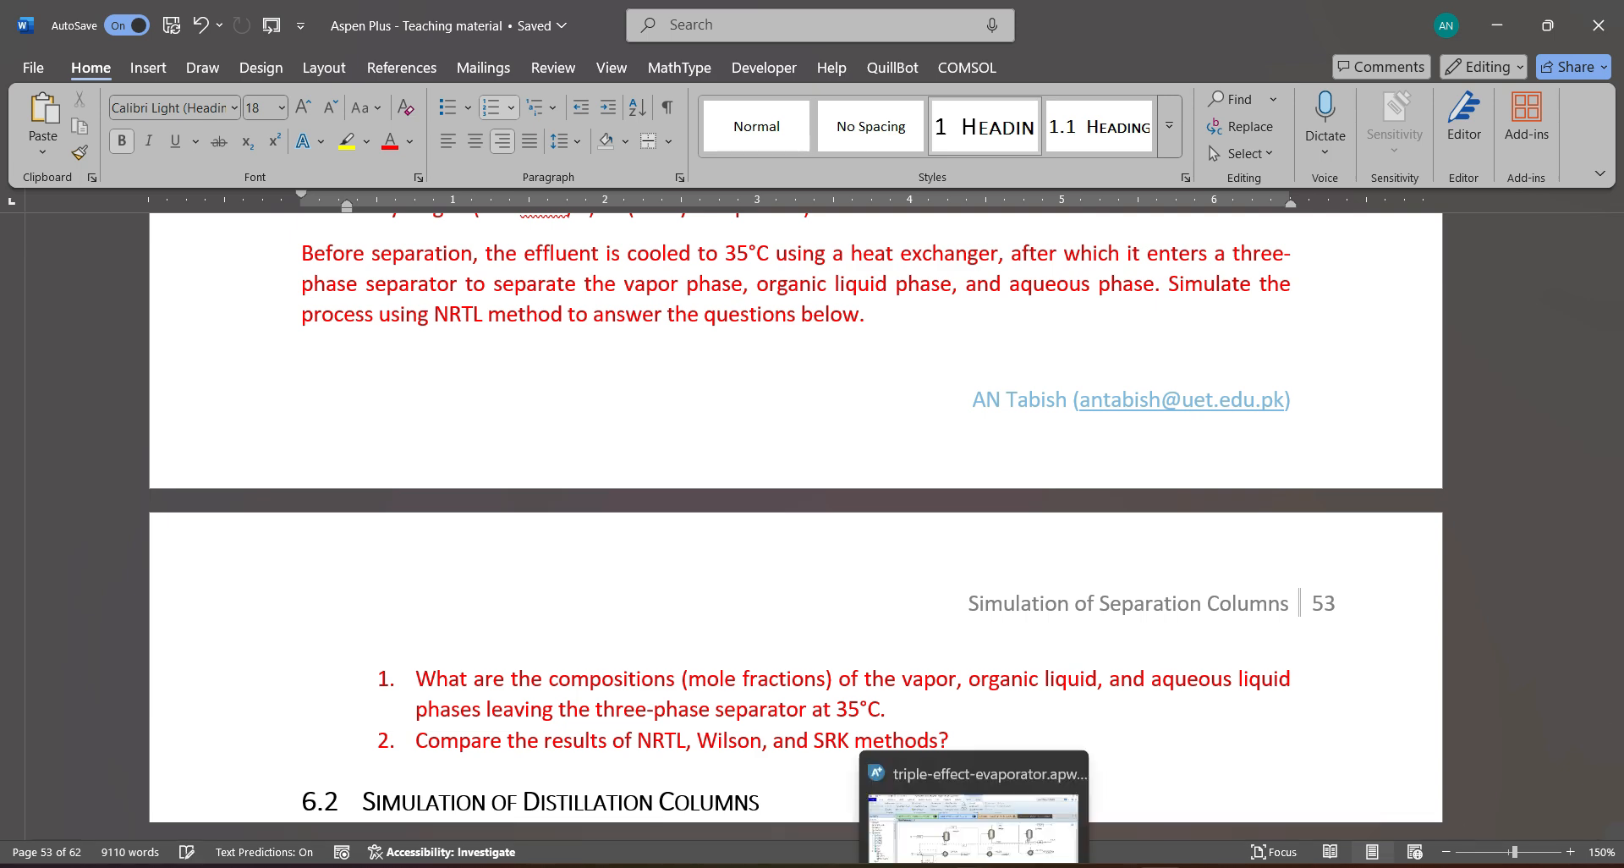
Step: Switch back to Aspen Plus and start a new simulation, closing the current run and saving changes to triple-effect-evaporator.apwz
{"action": "left_click", "coordinate": [973, 866]}
{"action": "left_click", "coordinate": [30, 39]}
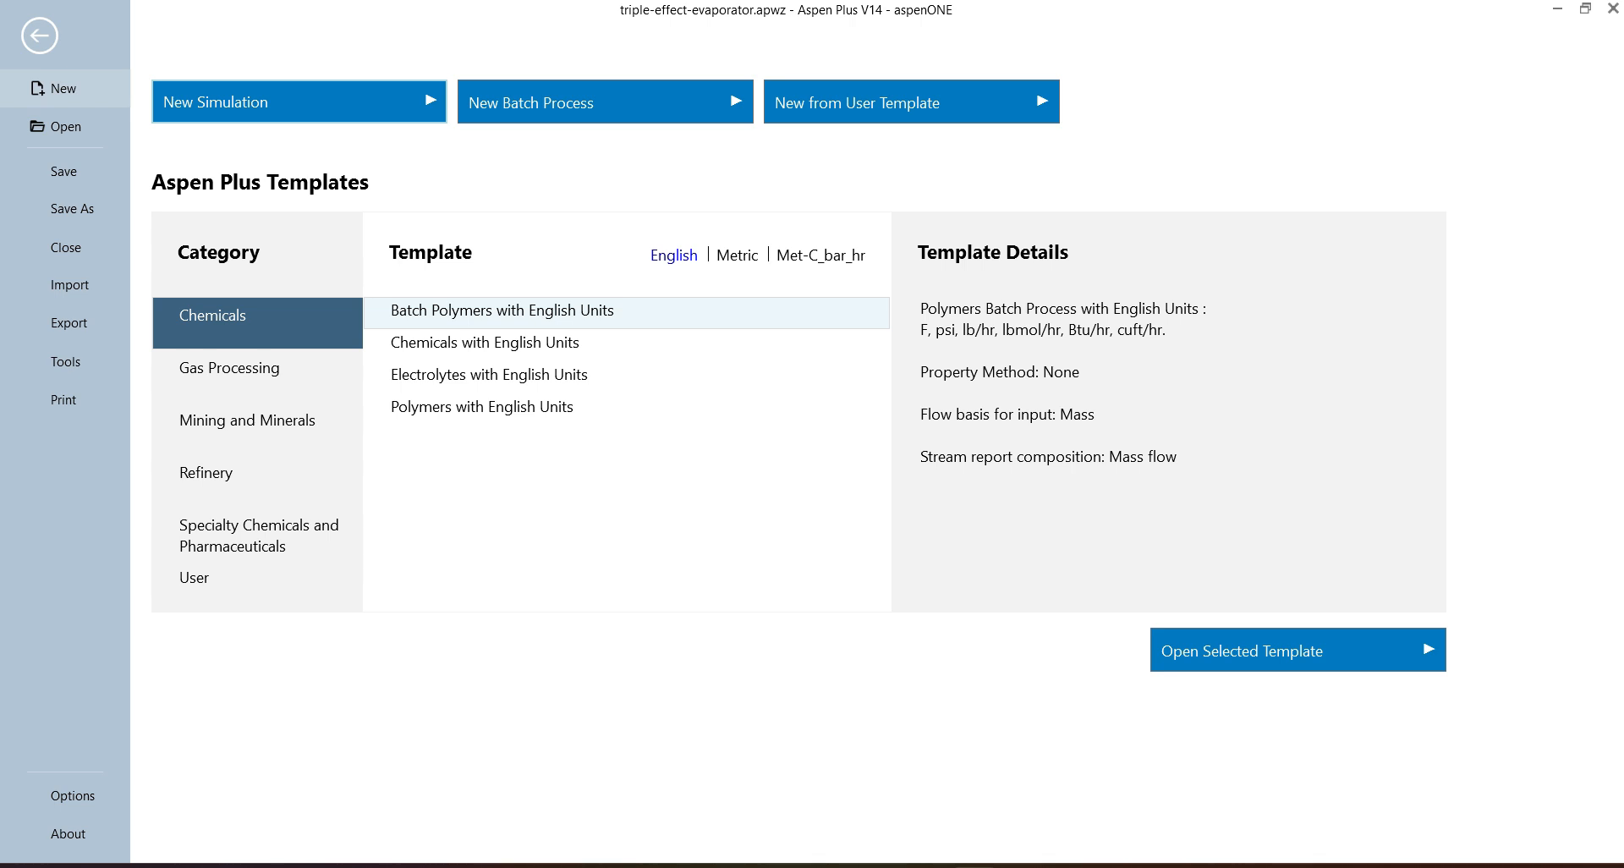
{"action": "left_click", "coordinate": [299, 102]}
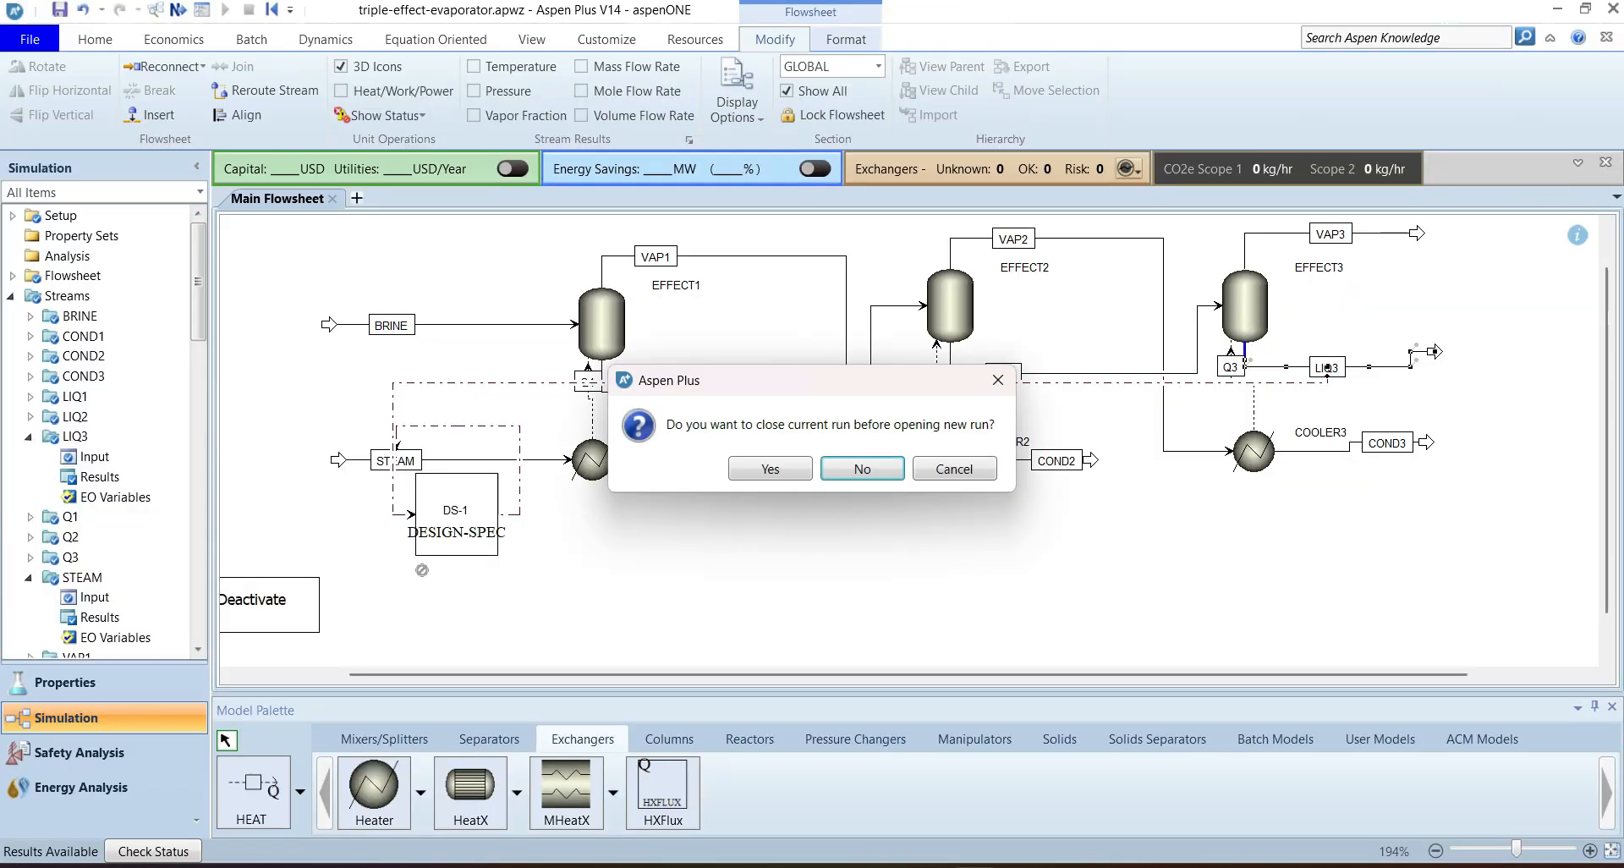
{"action": "left_click", "coordinate": [770, 468]}
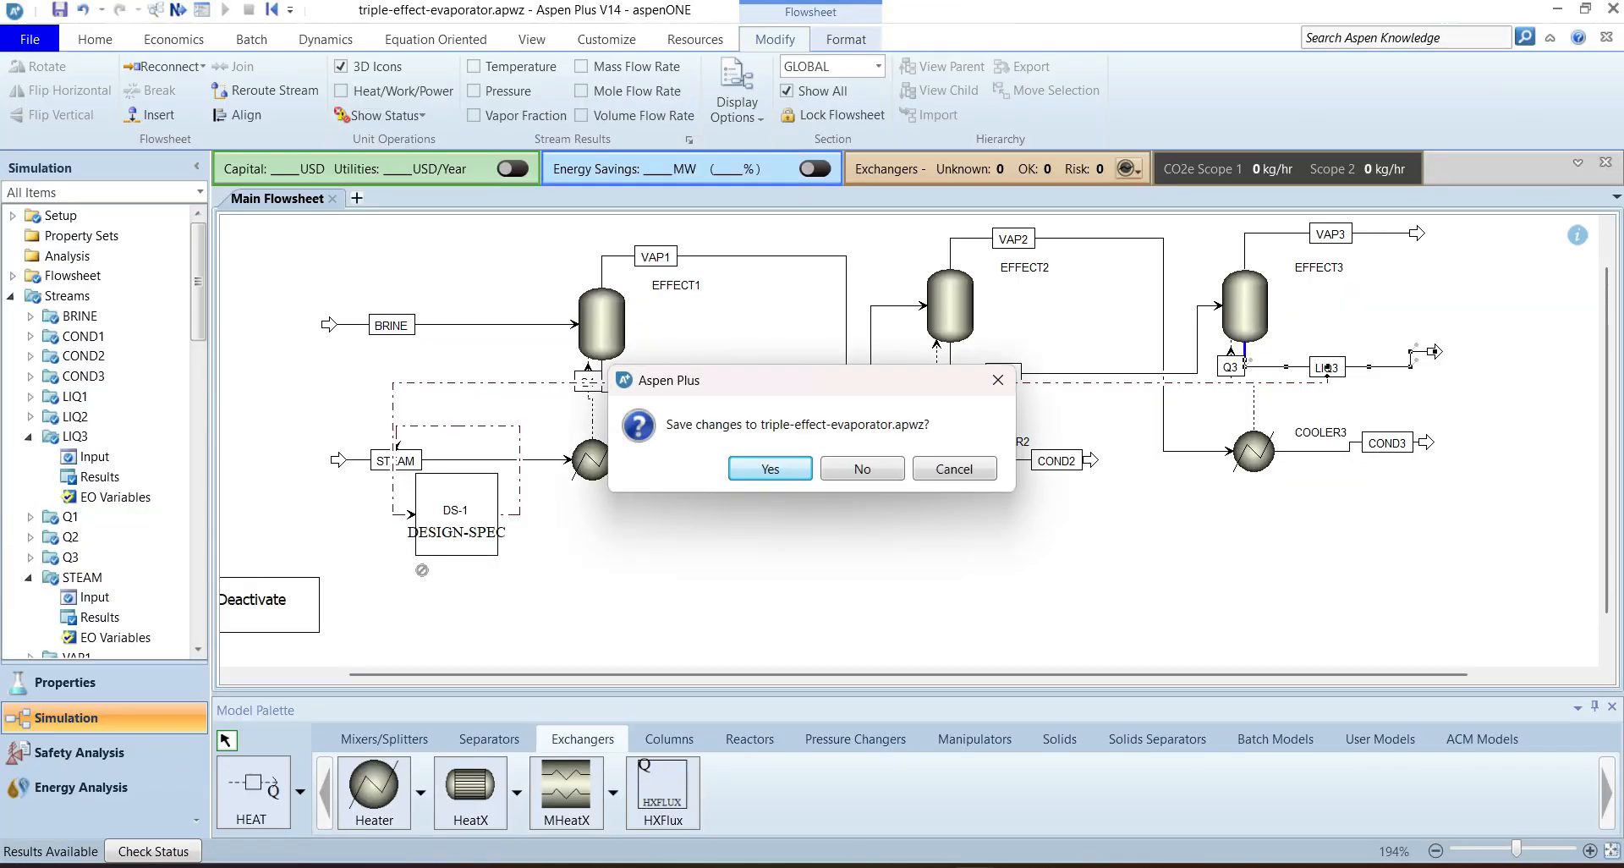
{"action": "left_click", "coordinate": [769, 469]}
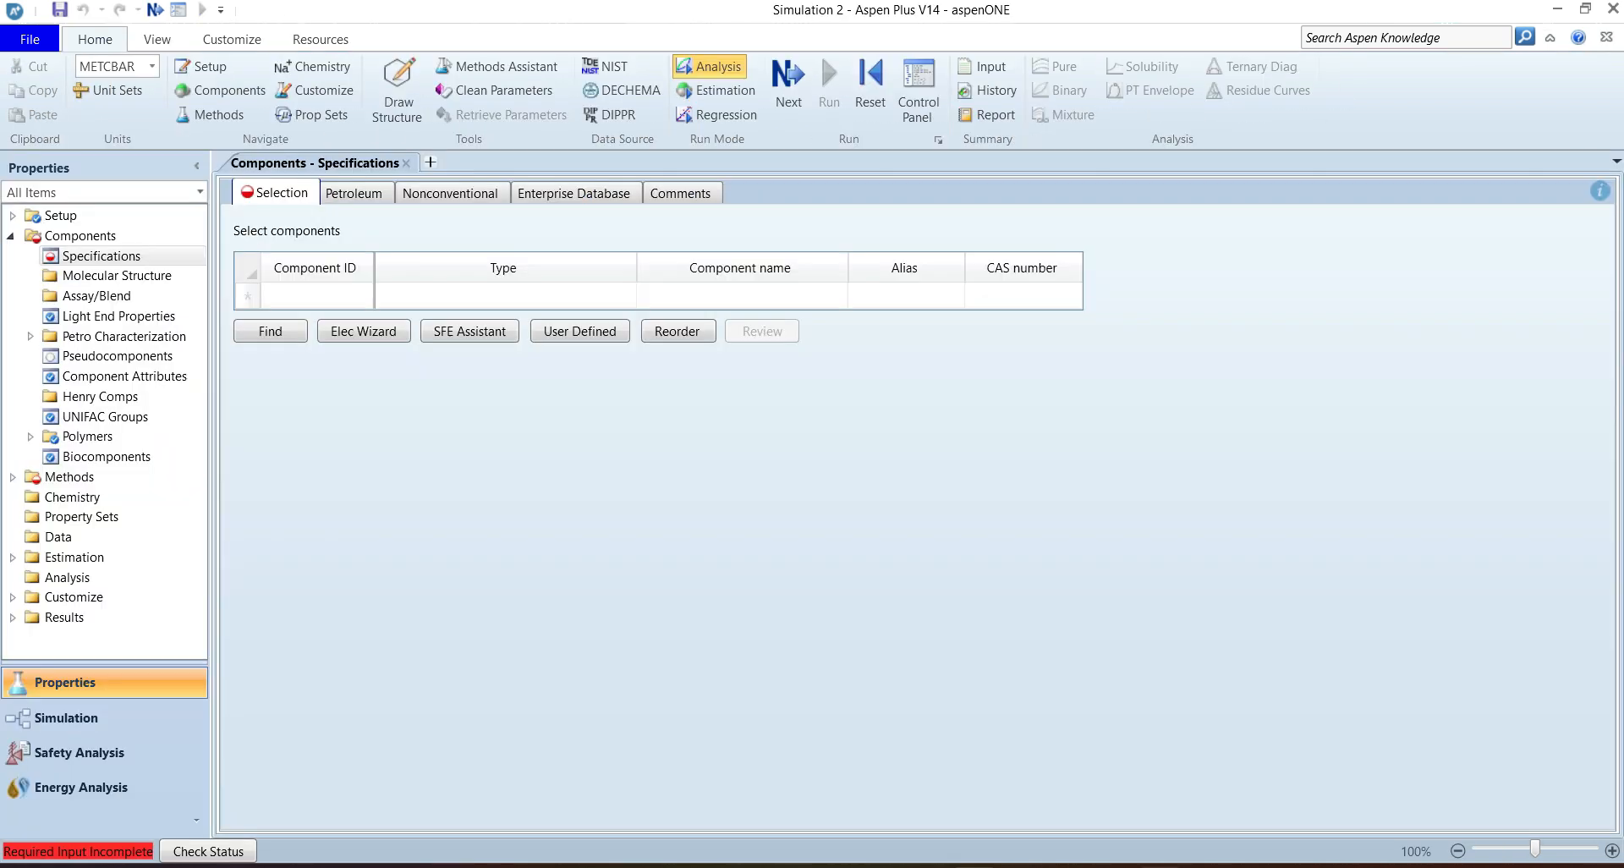
Step: Arrange Word and Aspen Plus side by side, with a narrower Word window showing the three-phase separator's component list
{"action": "left_click", "coordinate": [1558, 9]}
{"action": "mouse_move", "coordinate": [1548, 24]}
{"action": "left_click", "coordinate": [1413, 80]}
{"action": "left_click", "coordinate": [846, 326]}
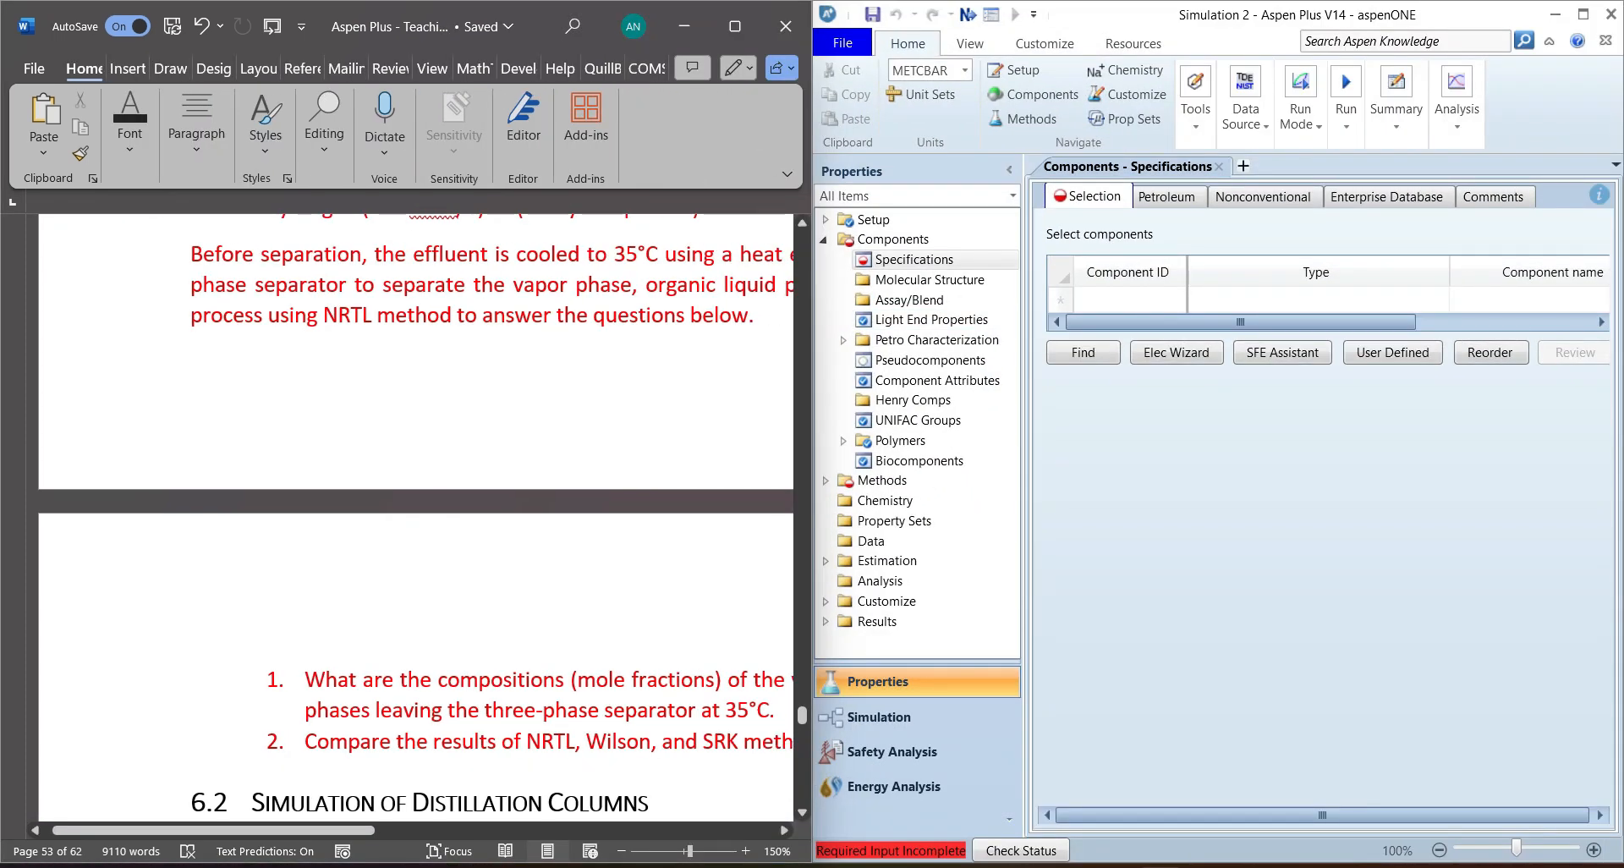
{"action": "left_click_drag", "start_coordinate": [812, 366], "coordinate": [622, 367]}
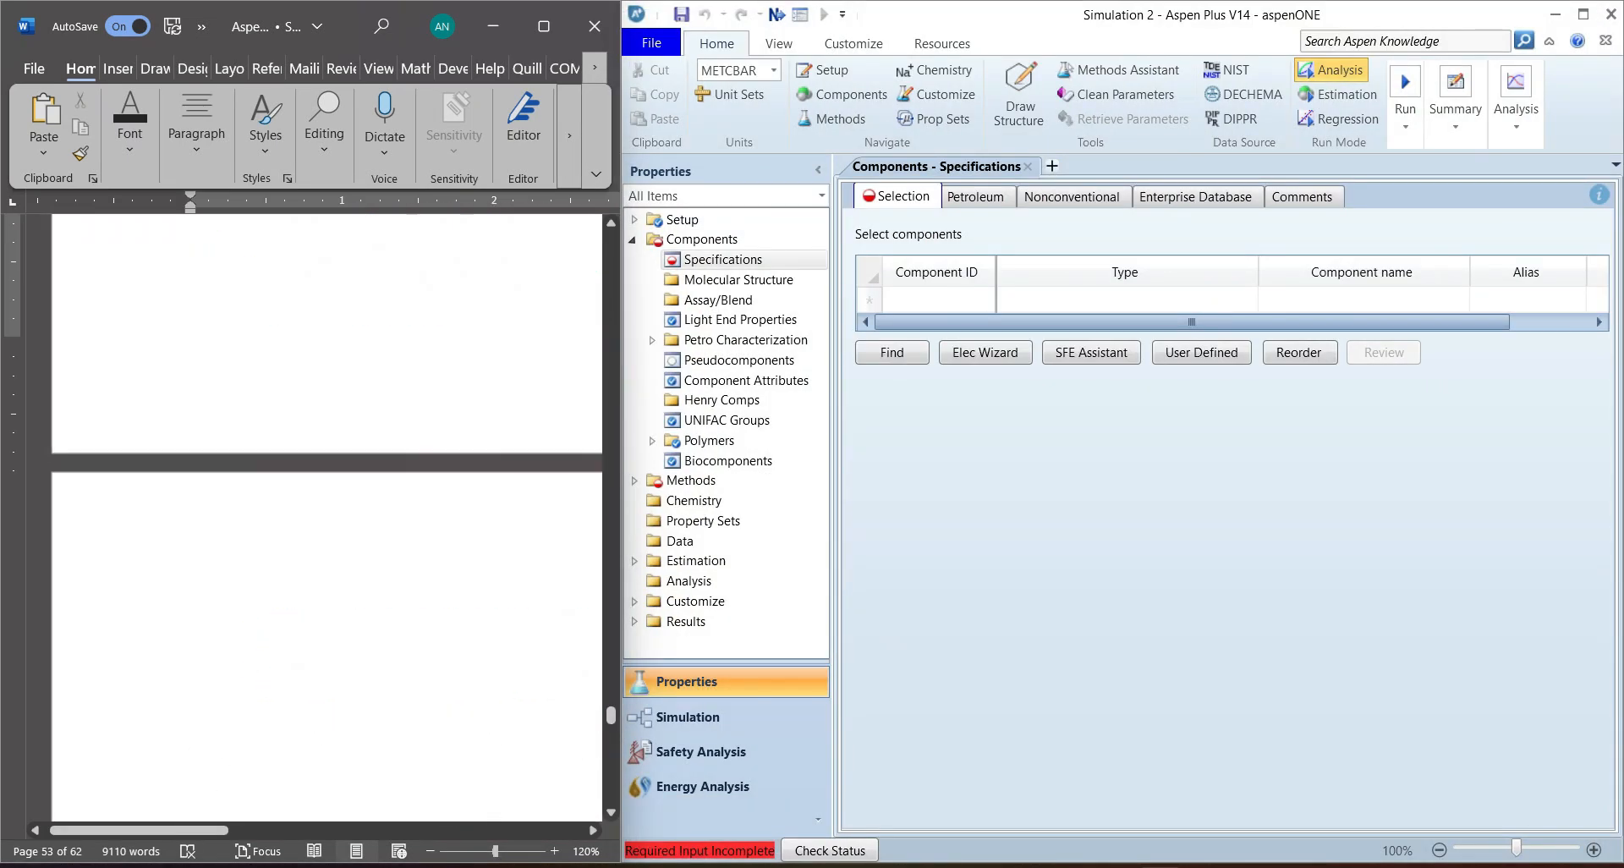
{"action": "scroll", "coordinate": [326, 508], "scroll_direction": "up", "scroll_amount": 4}
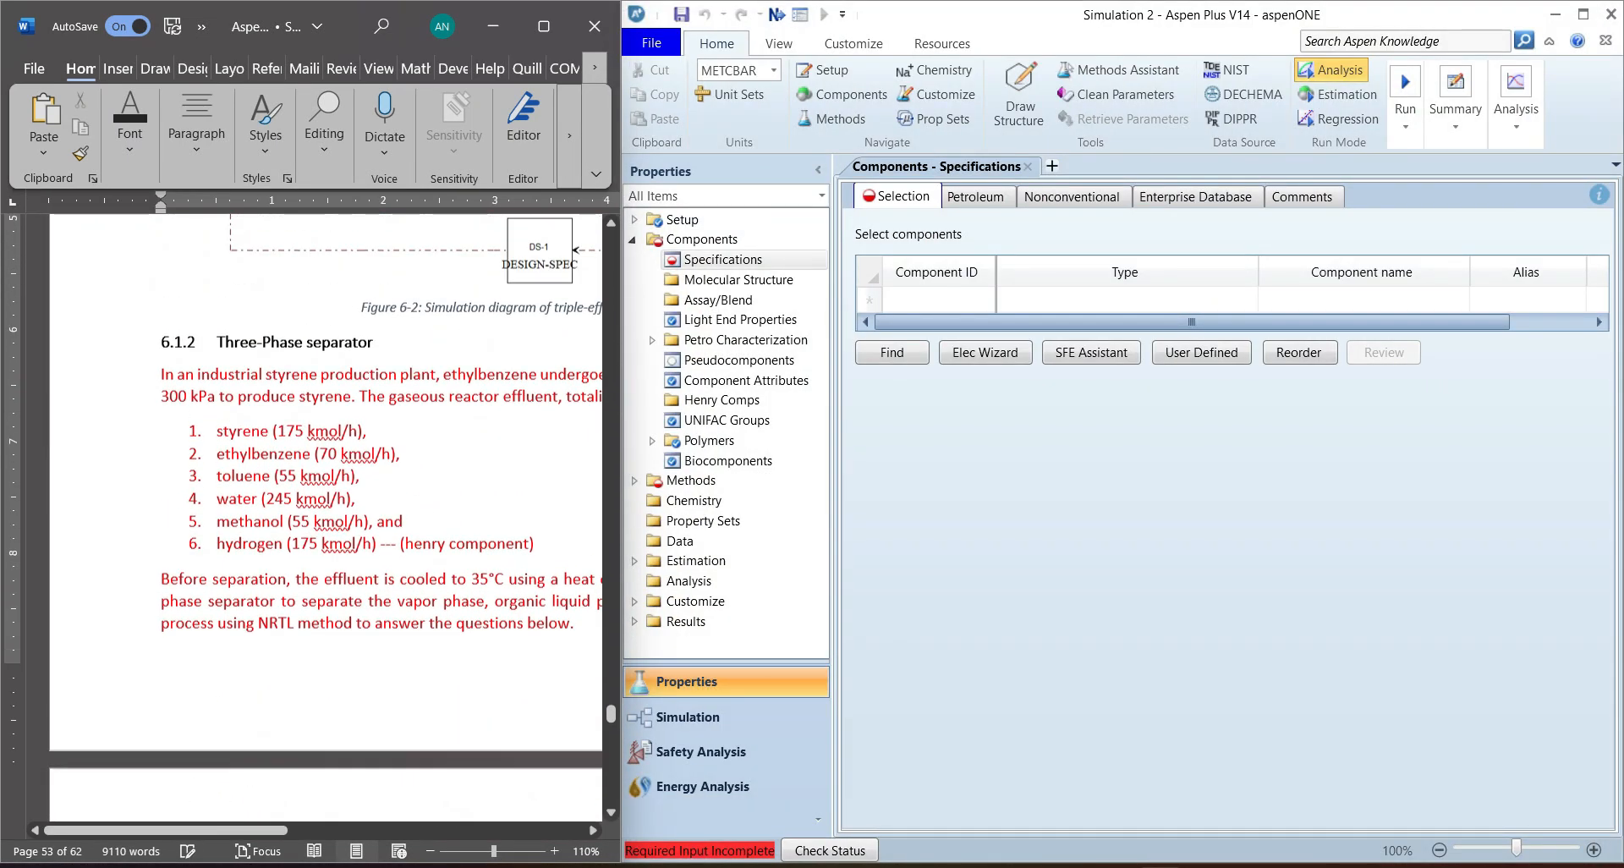
{"action": "scroll", "coordinate": [326, 507], "scroll_direction": "right", "scroll_amount": 1}
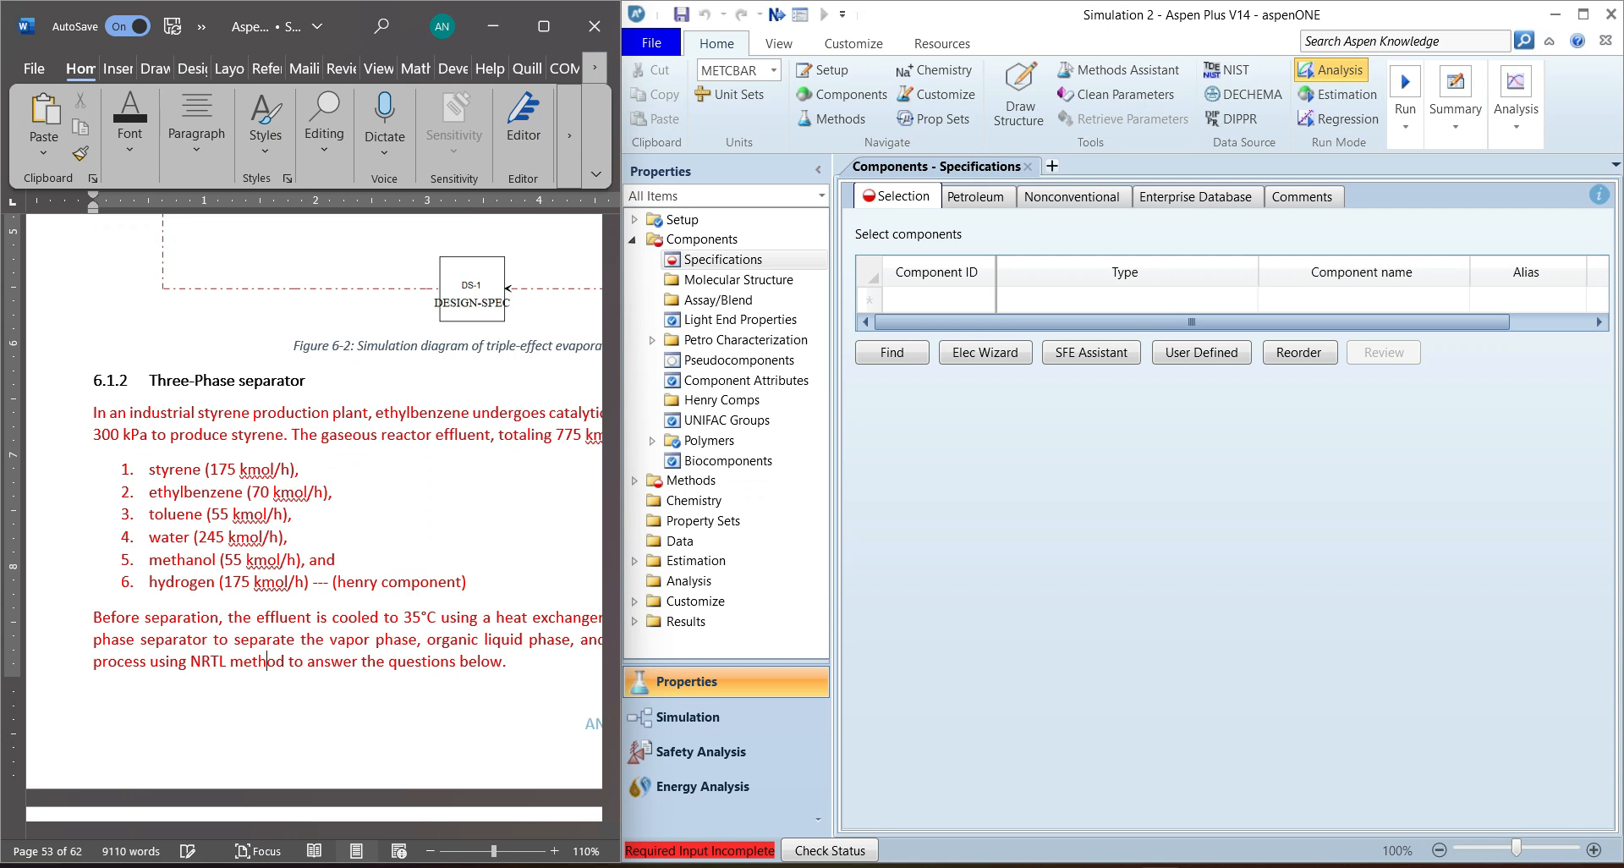
Step: Add STYRENE and ETHYLBENZENE to the component list, giving ethylbenzene the component ID ETH-BENZ
{"action": "left_click", "coordinate": [938, 300]}
{"action": "type", "text": "STYRENE"}
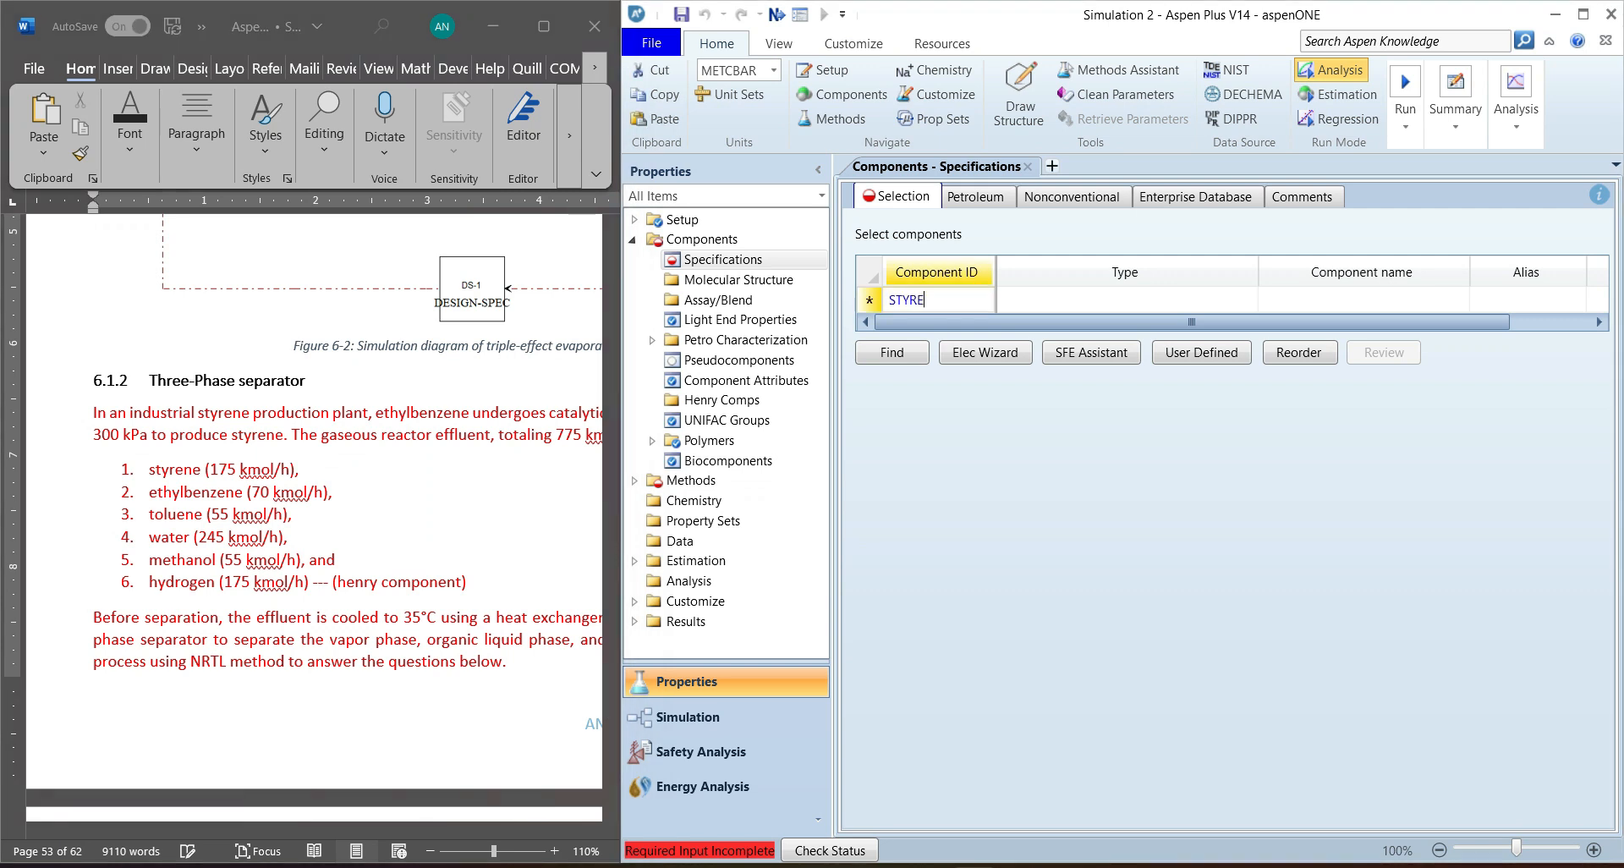
{"action": "key", "text": "Return"}
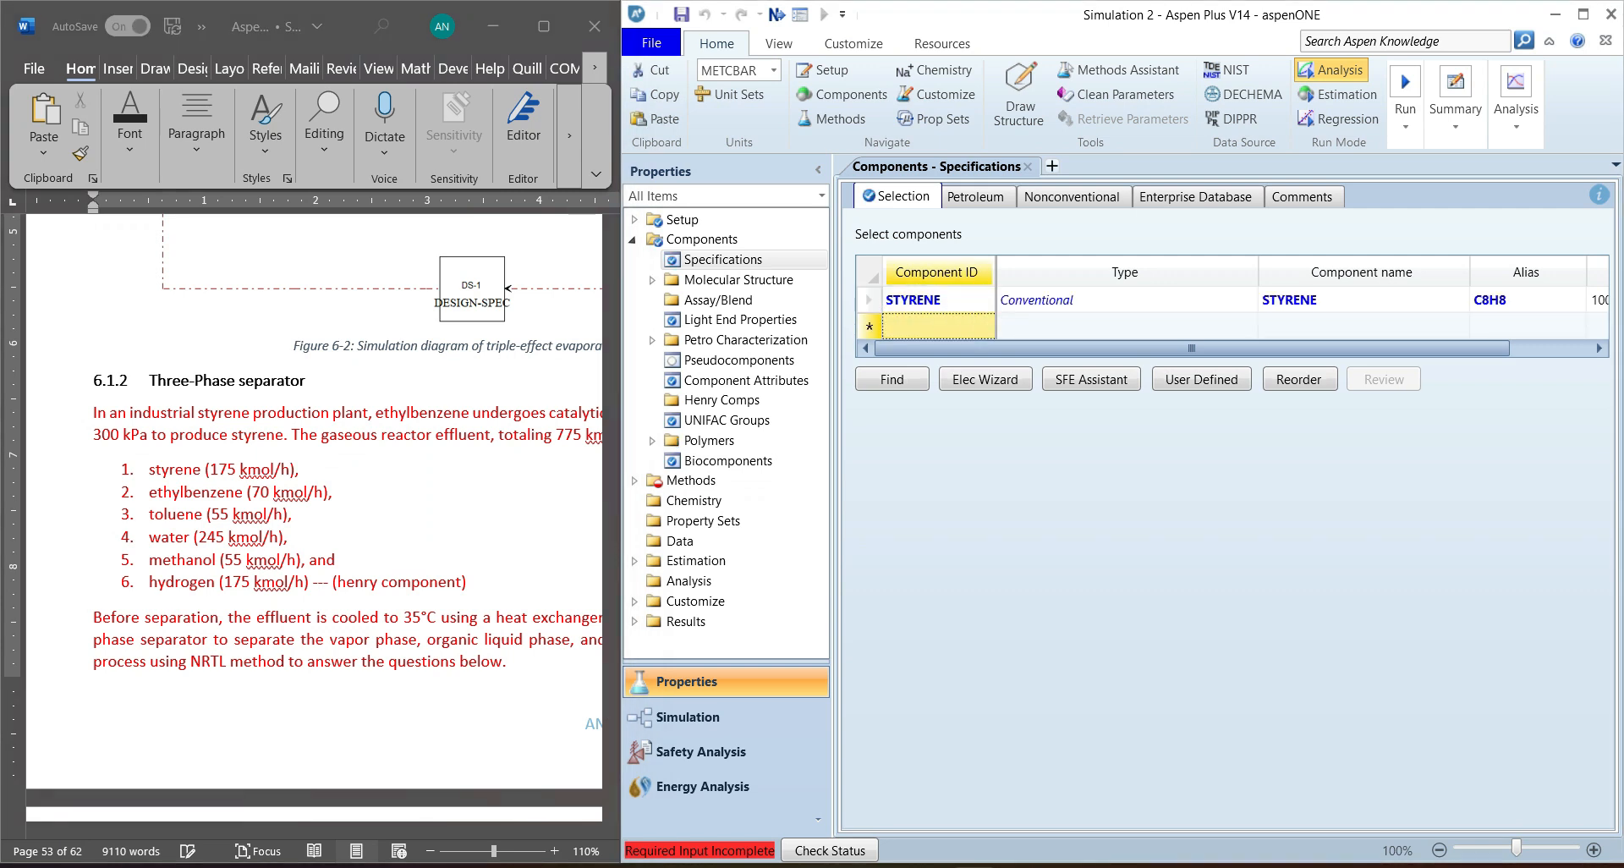
{"action": "left_click", "coordinate": [1364, 326]}
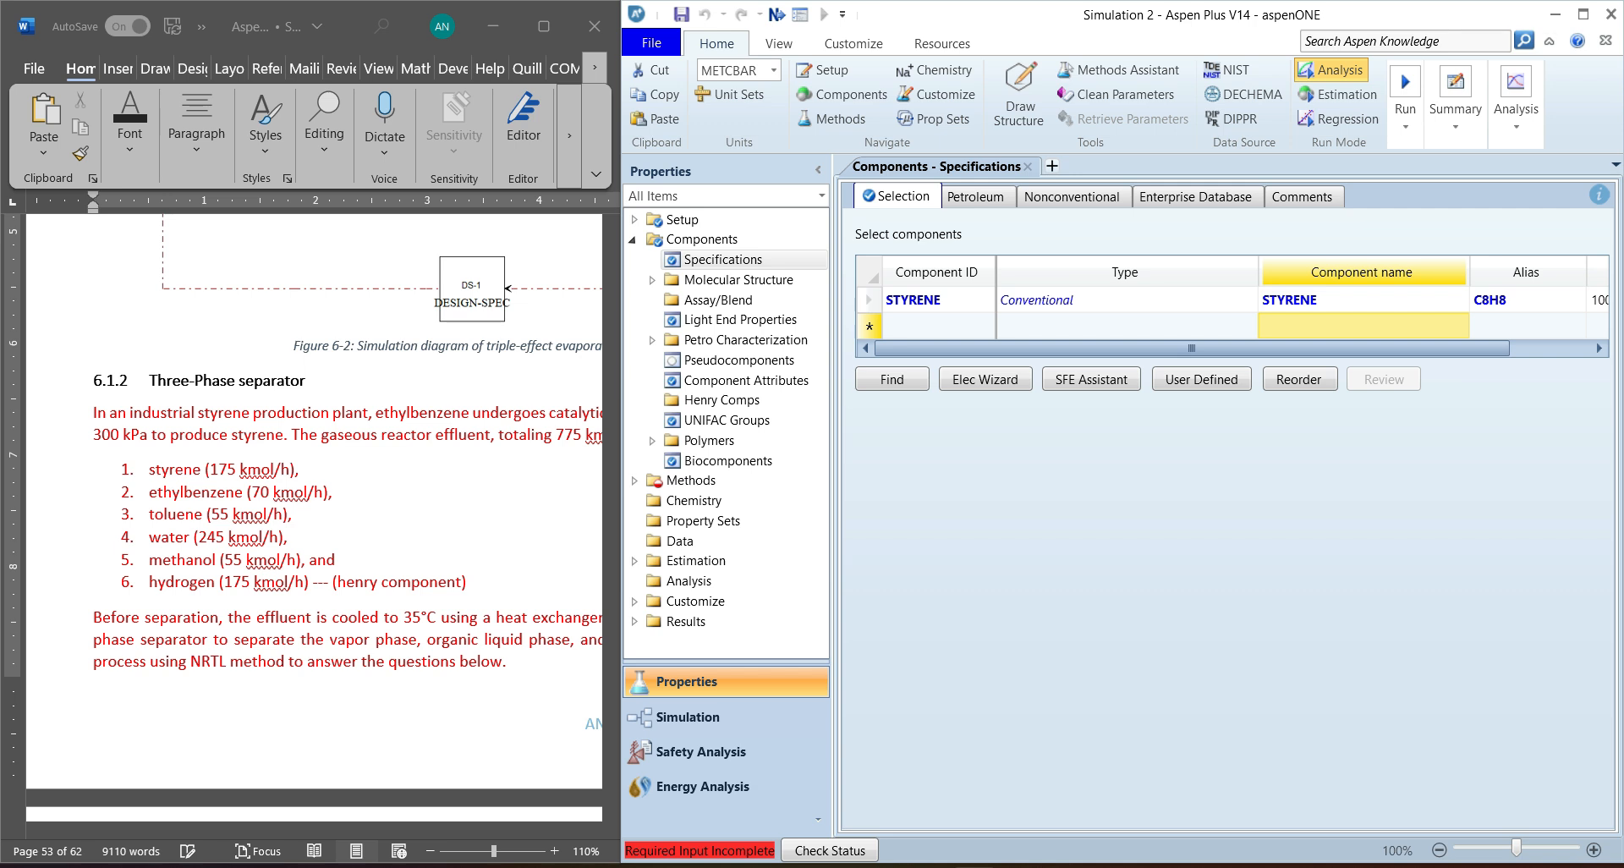
{"action": "type", "text": "ETHY"}
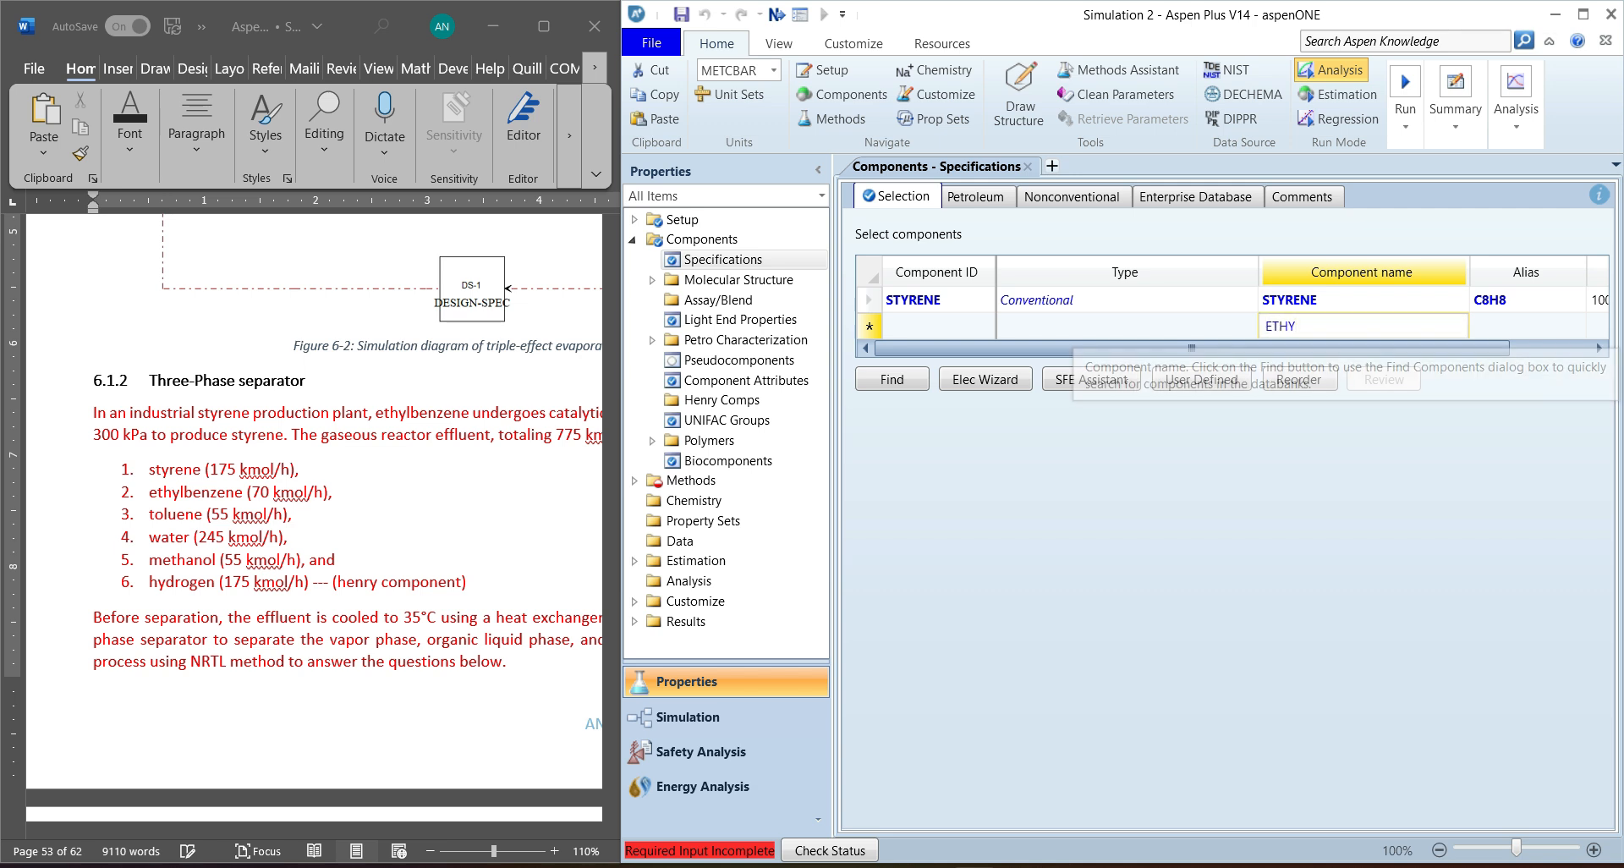
{"action": "type", "text": "LBENZENE"}
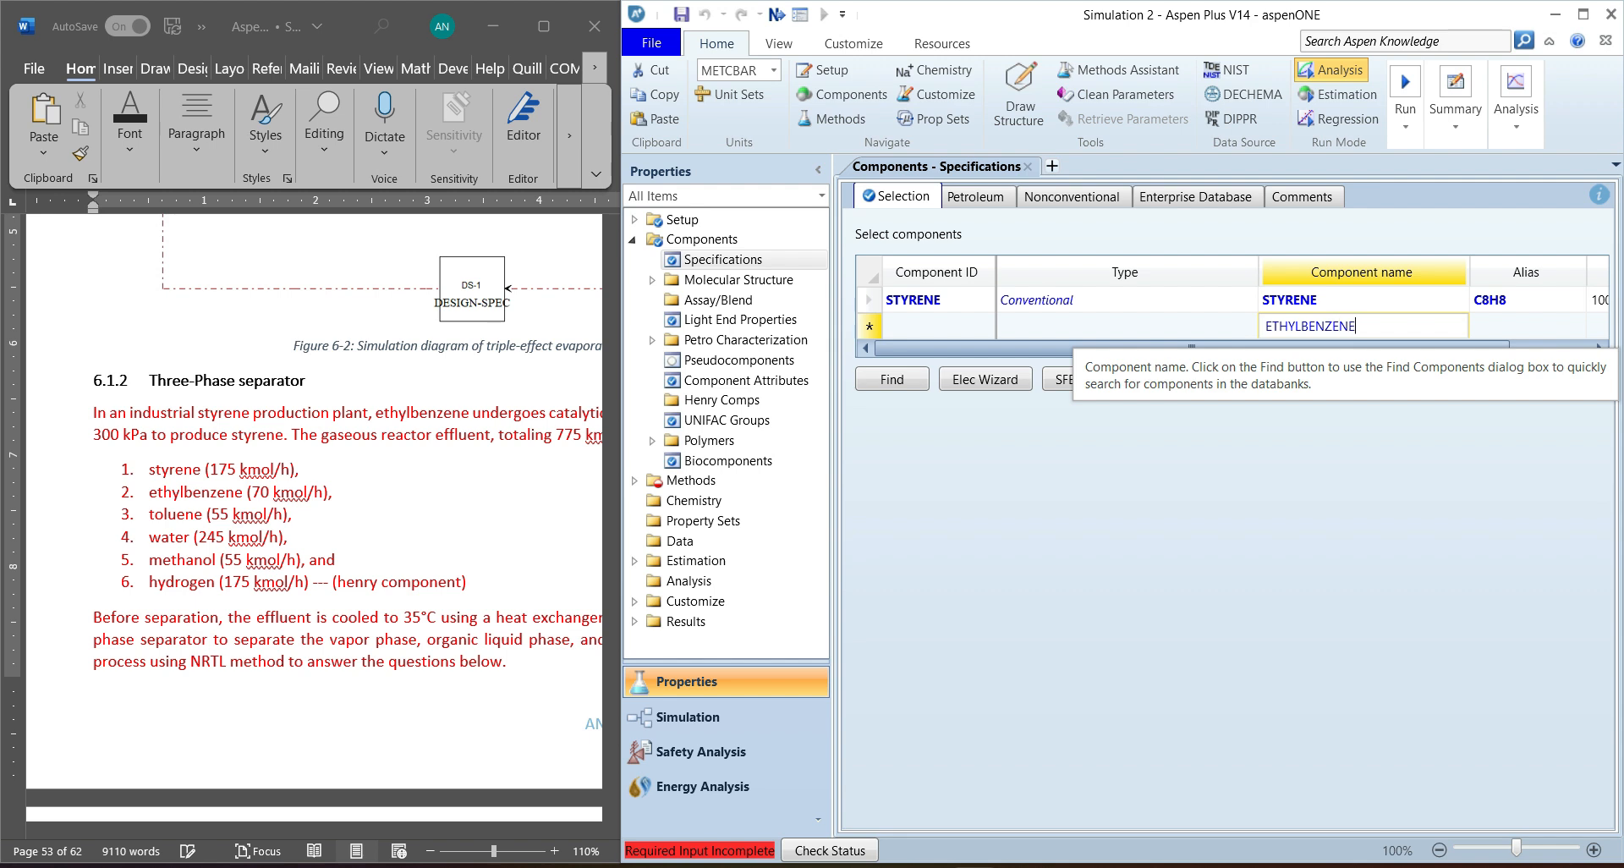
{"action": "key", "text": "Return"}
{"action": "left_click", "coordinate": [939, 327]}
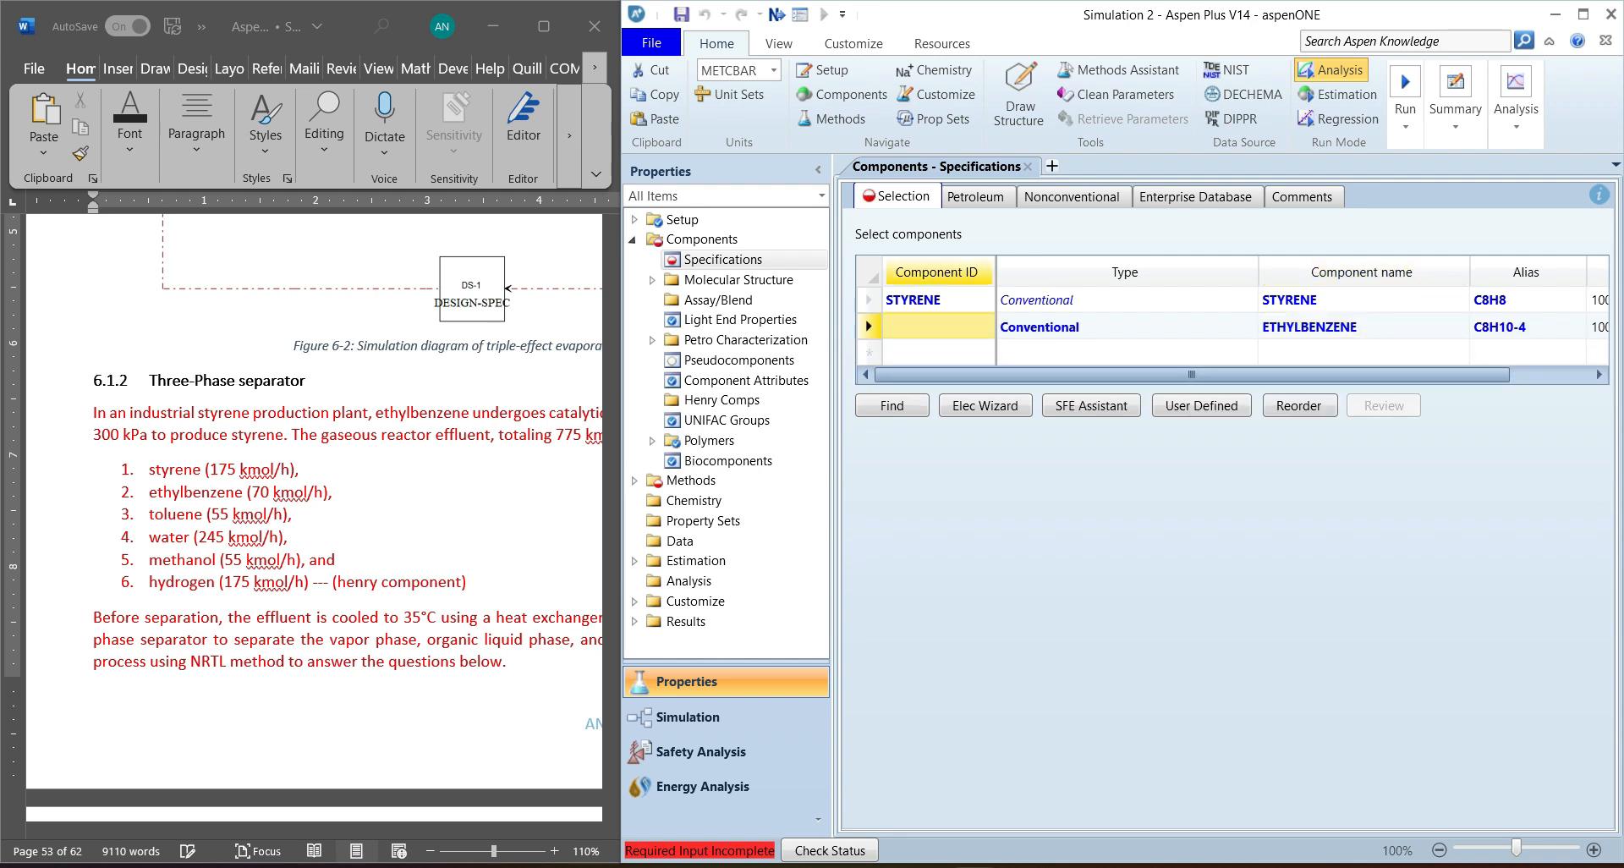
{"action": "type", "text": "ETH-BENZ"}
{"action": "key", "text": "Return"}
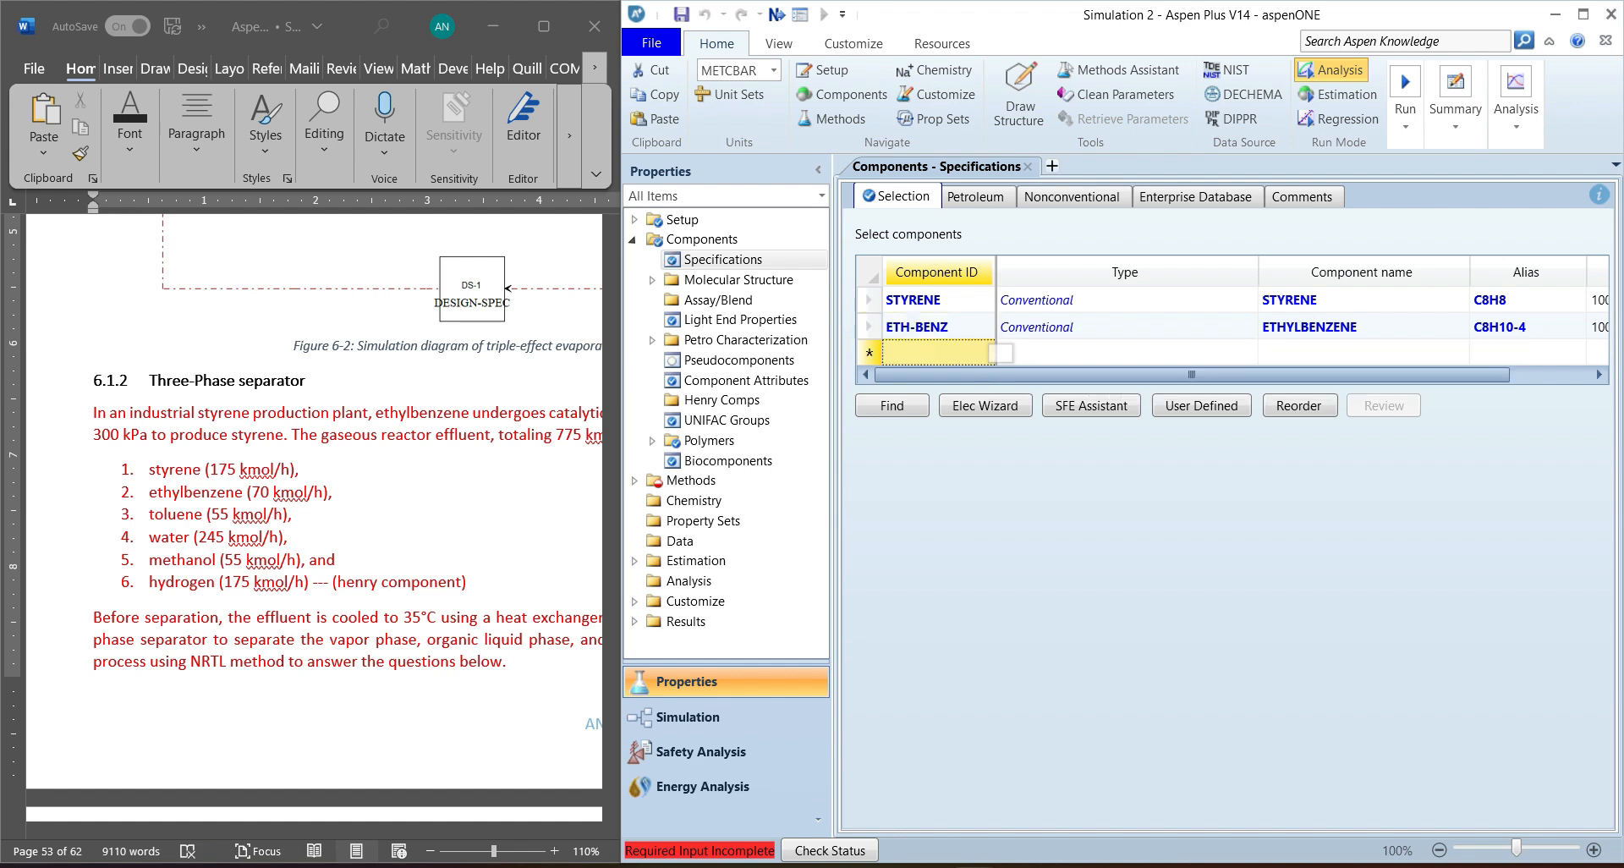
Step: Add TOLUENE, WATER, METHANOL and HYDROGEN to the component list
{"action": "type", "text": "TOLUENE"}
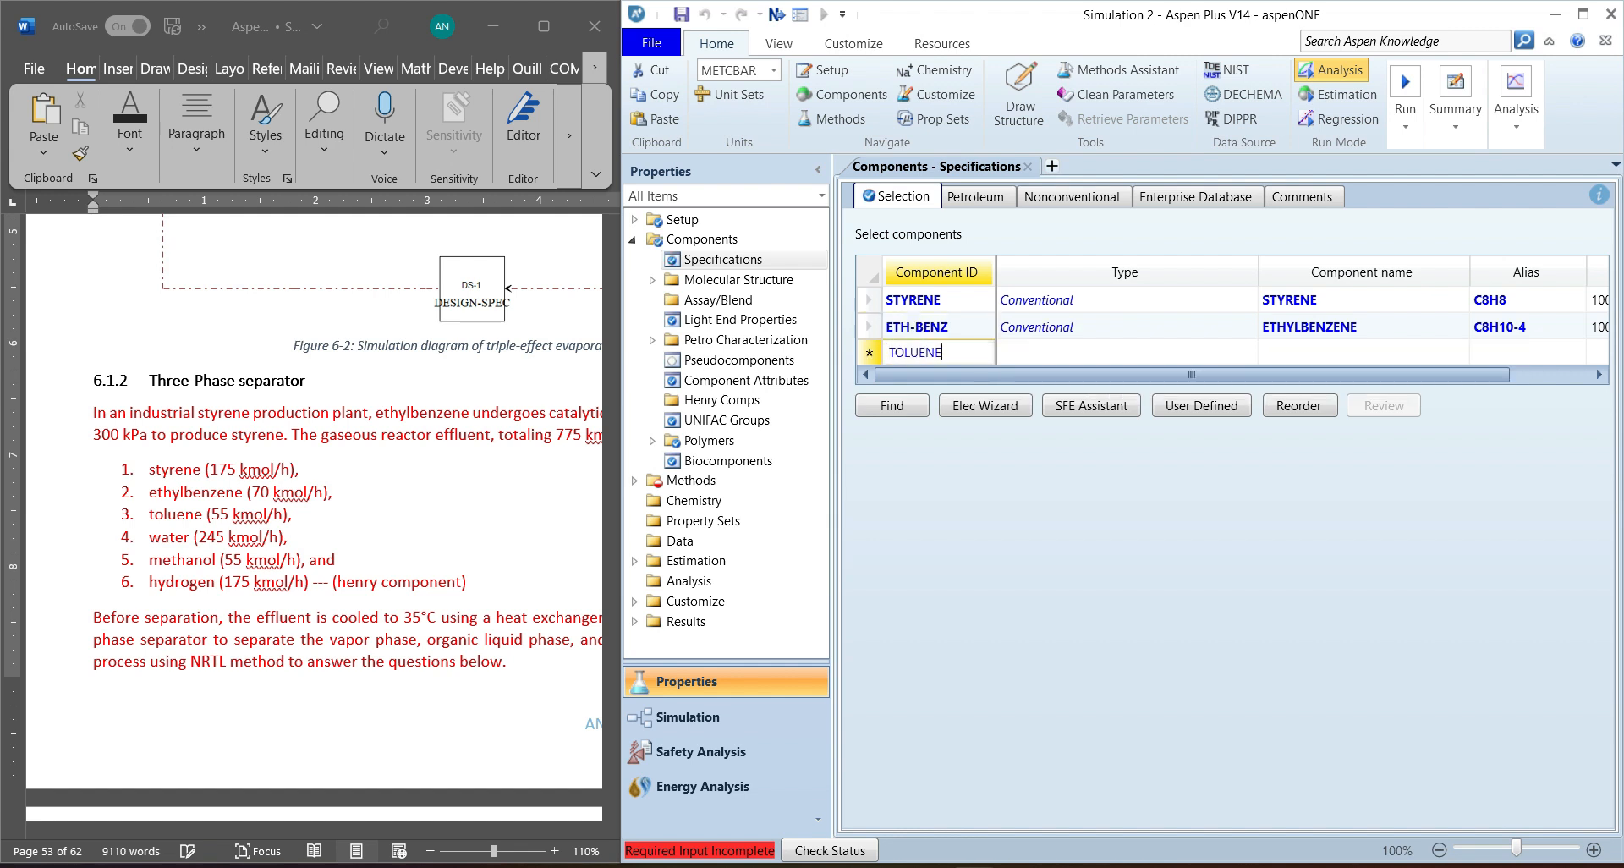
{"action": "key", "text": "Return"}
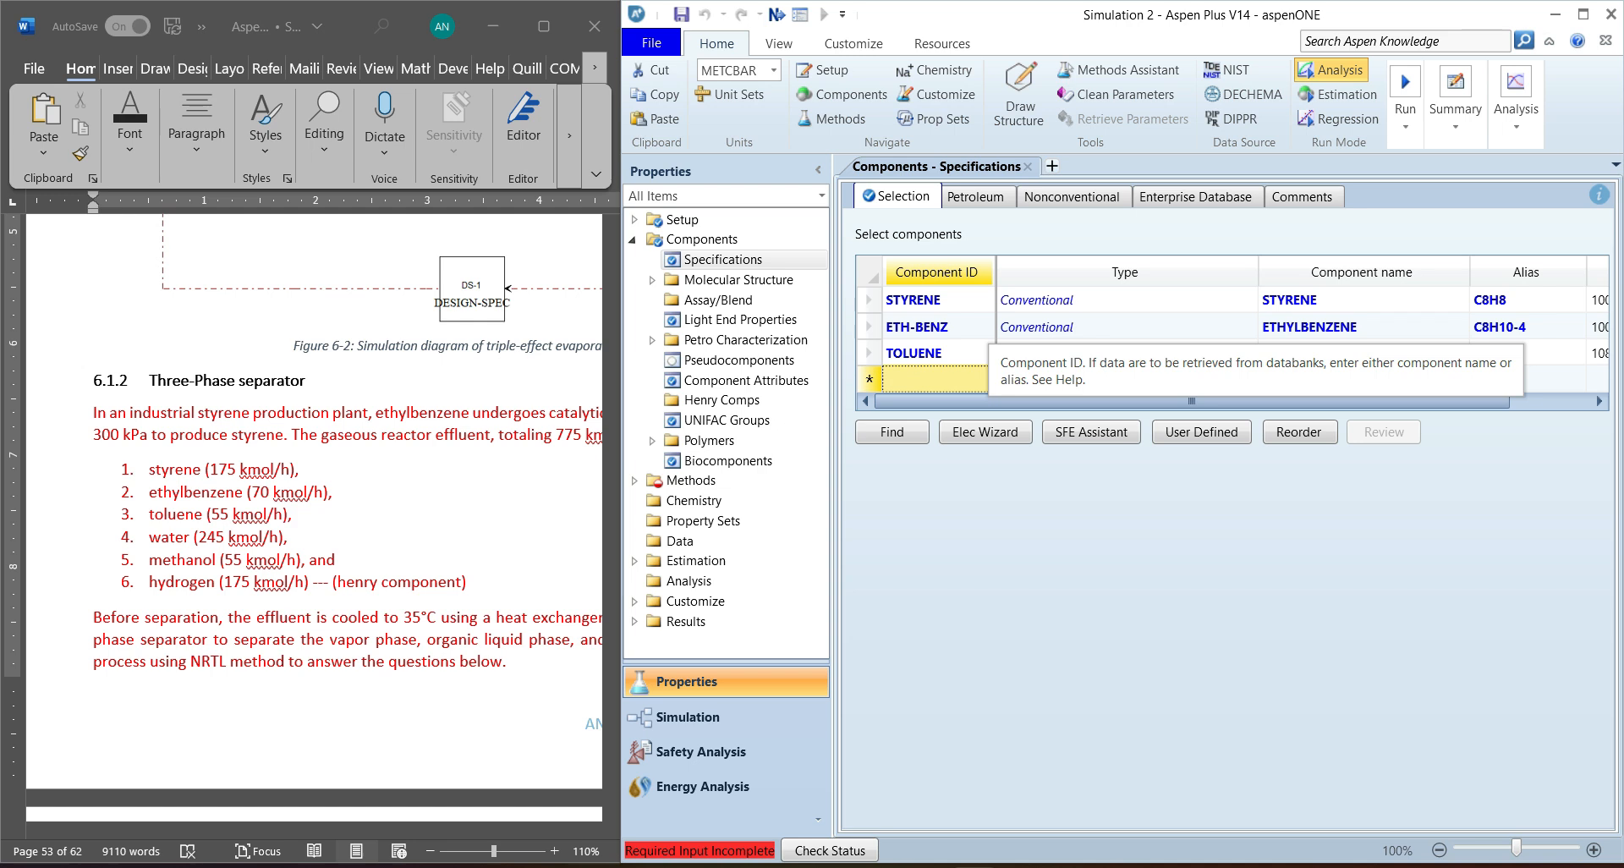
{"action": "type", "text": "WATER"}
{"action": "key", "text": "Return"}
{"action": "type", "text": "METHANOL"}
{"action": "key", "text": "Return"}
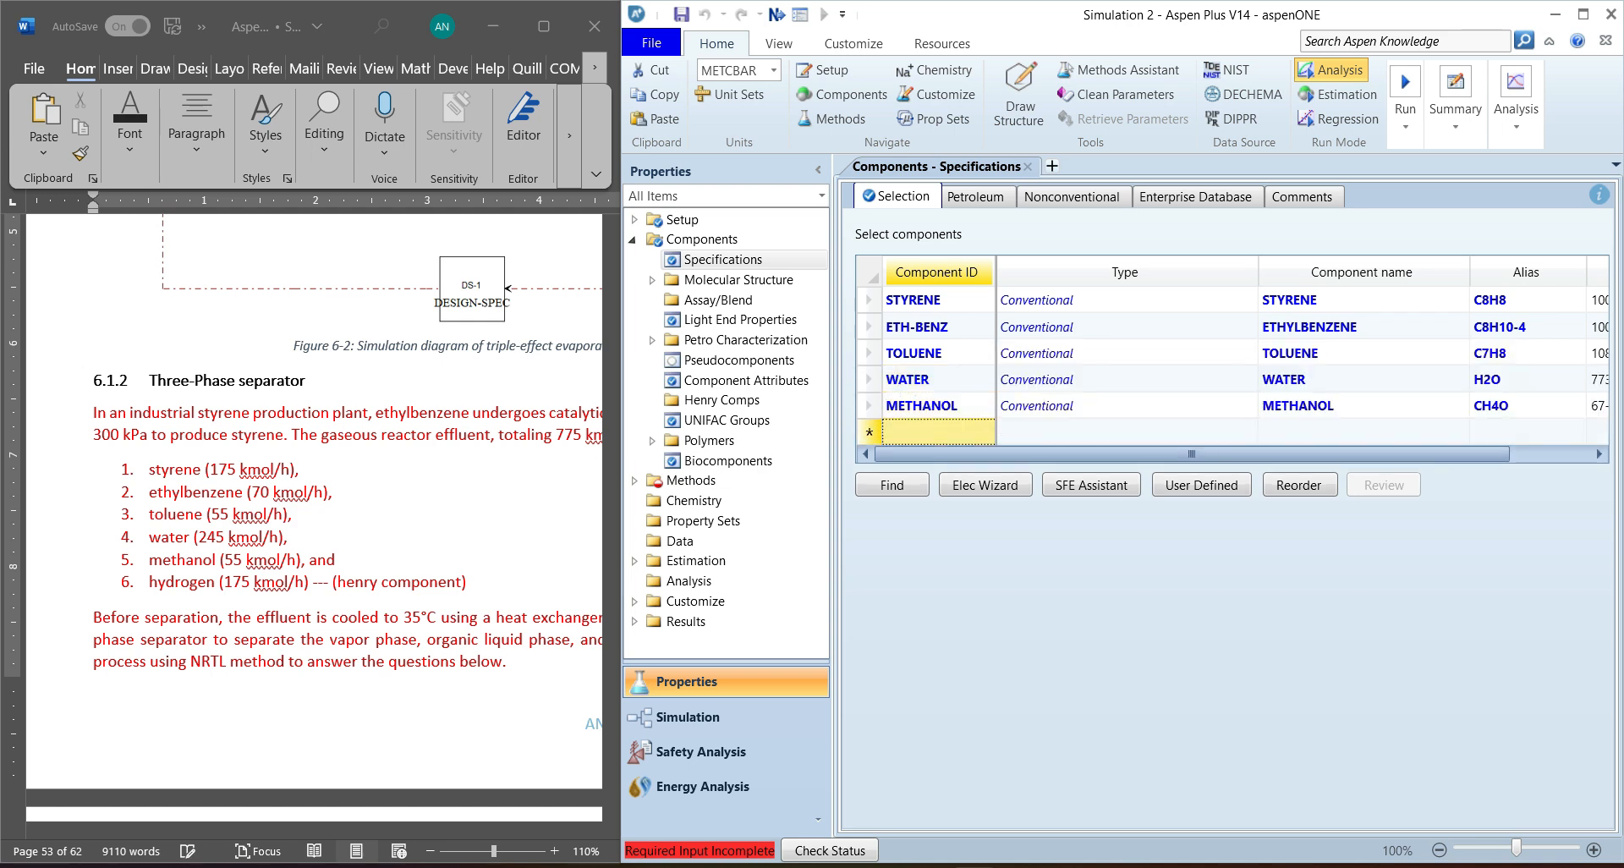
{"action": "type", "text": "HYDROGEN"}
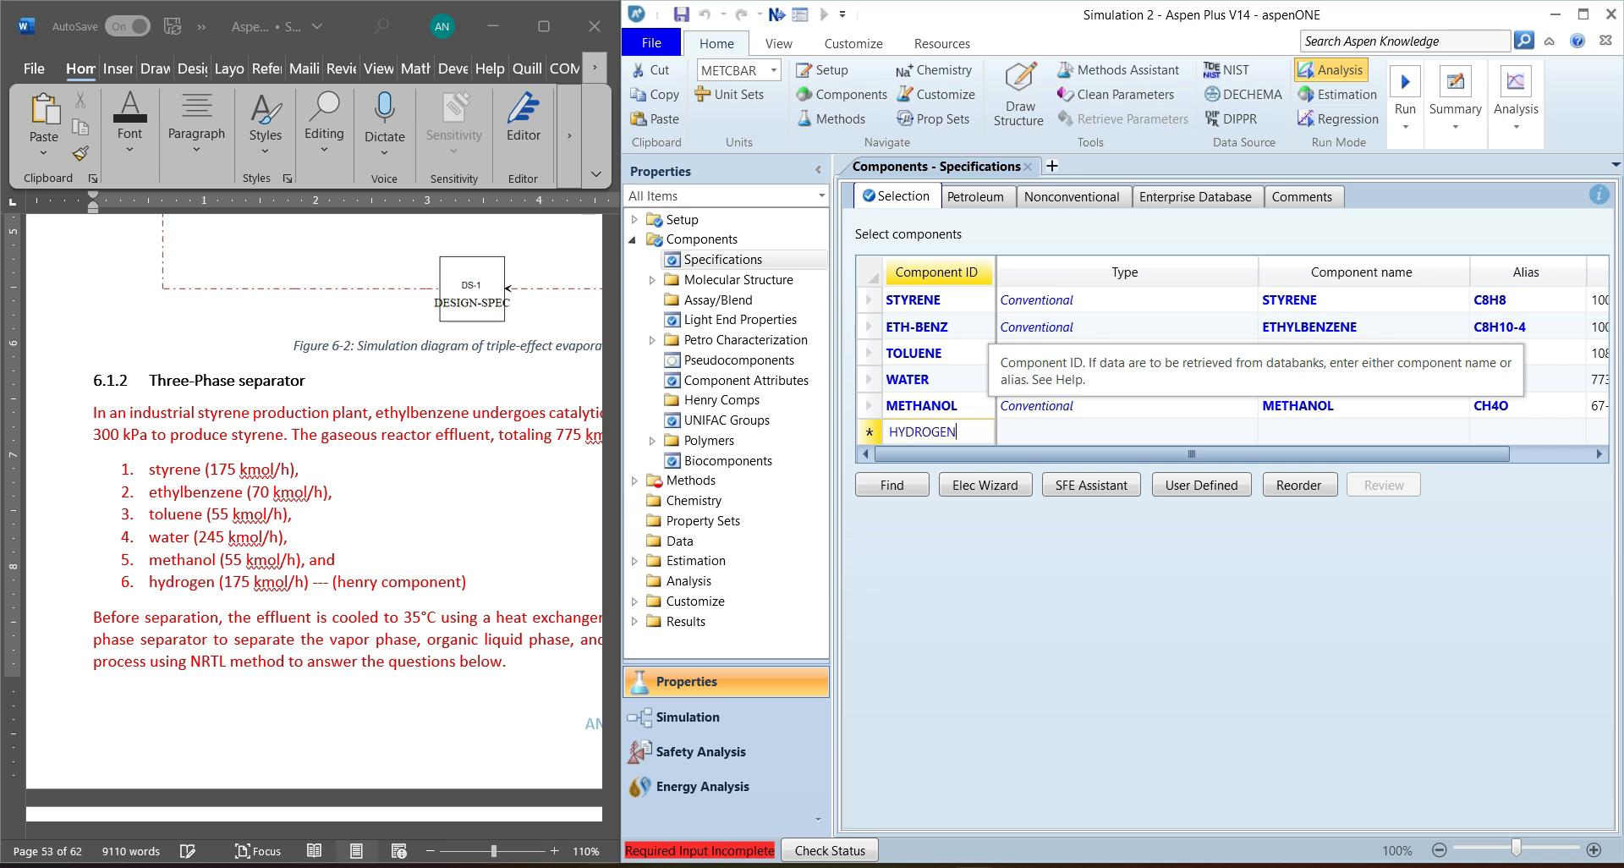
{"action": "key", "text": "Return"}
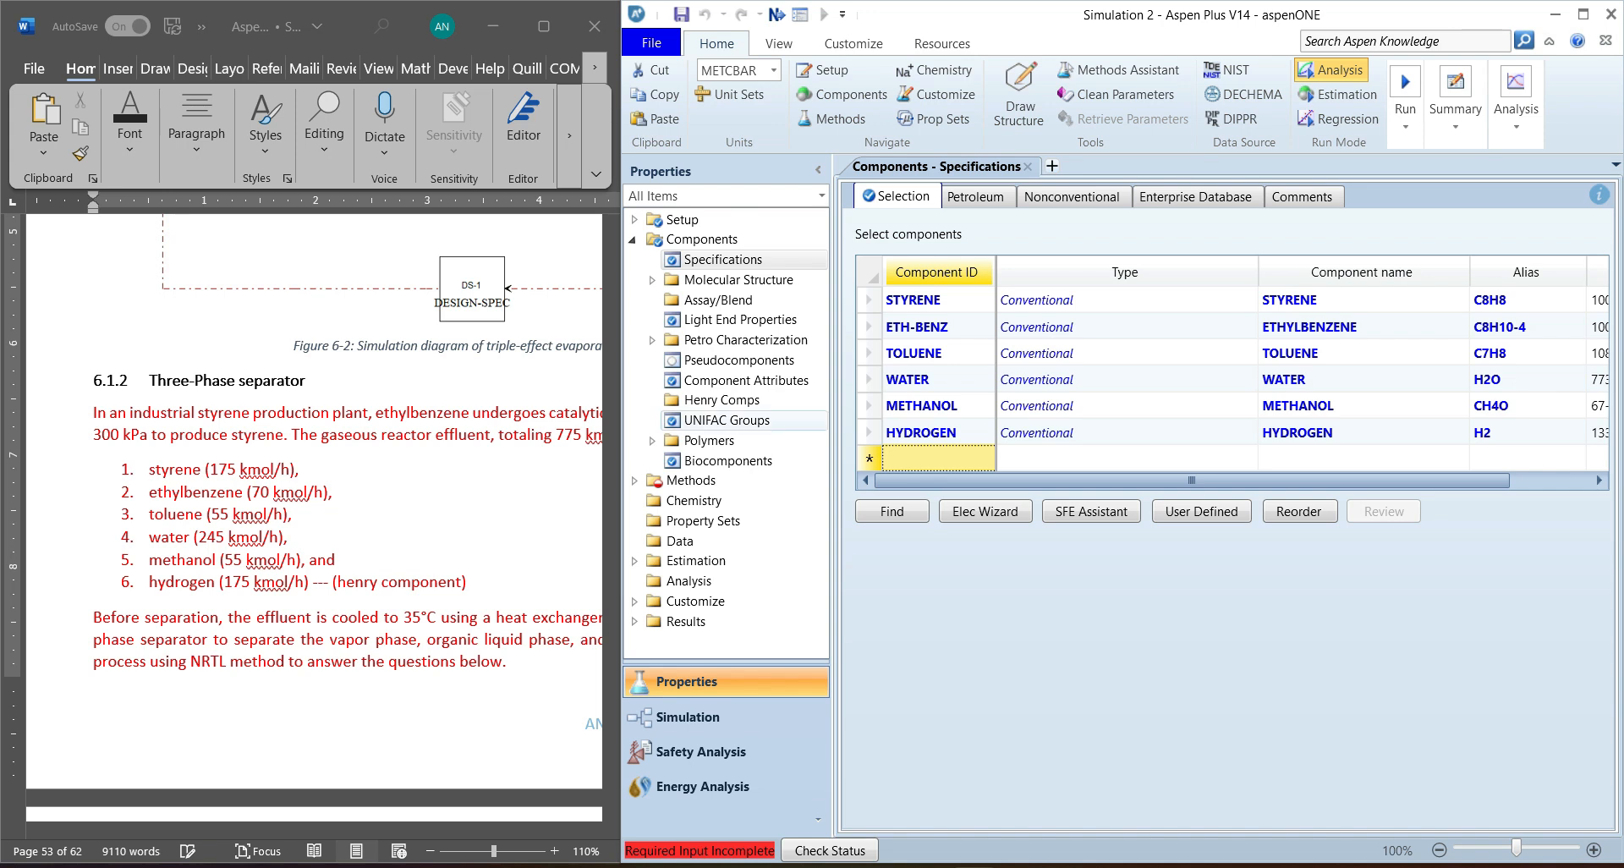
Step: Create a new Henry components set with the default ID
{"action": "left_click", "coordinate": [721, 400]}
{"action": "left_click", "coordinate": [905, 217]}
{"action": "key", "text": "Return"}
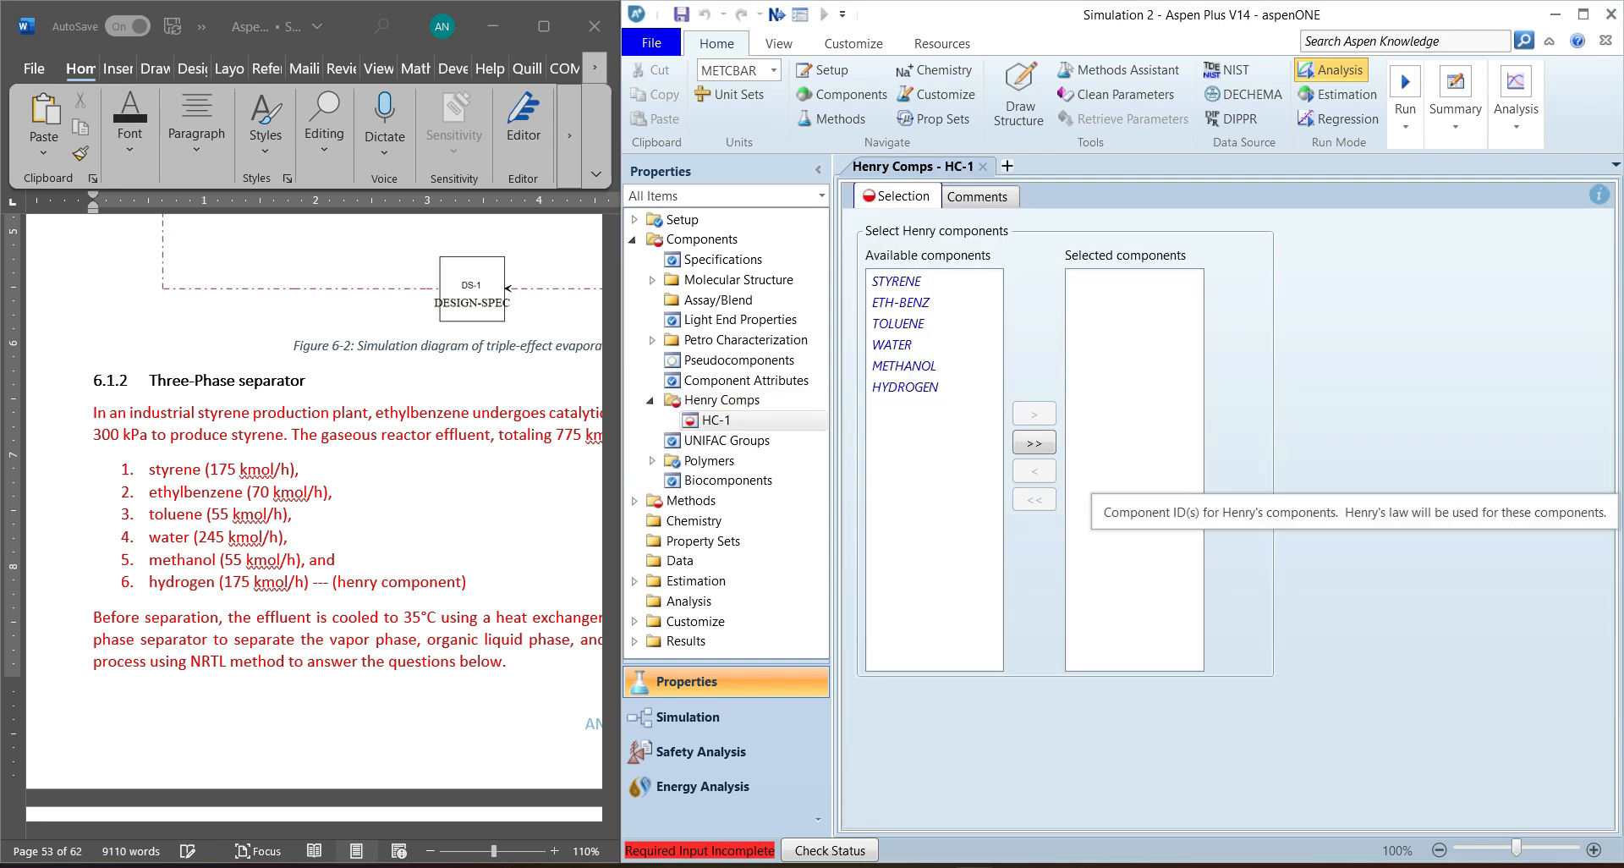
Step: Assign HYDROGEN as the selected Henry component in the HC-1 set
{"action": "left_click", "coordinate": [919, 389]}
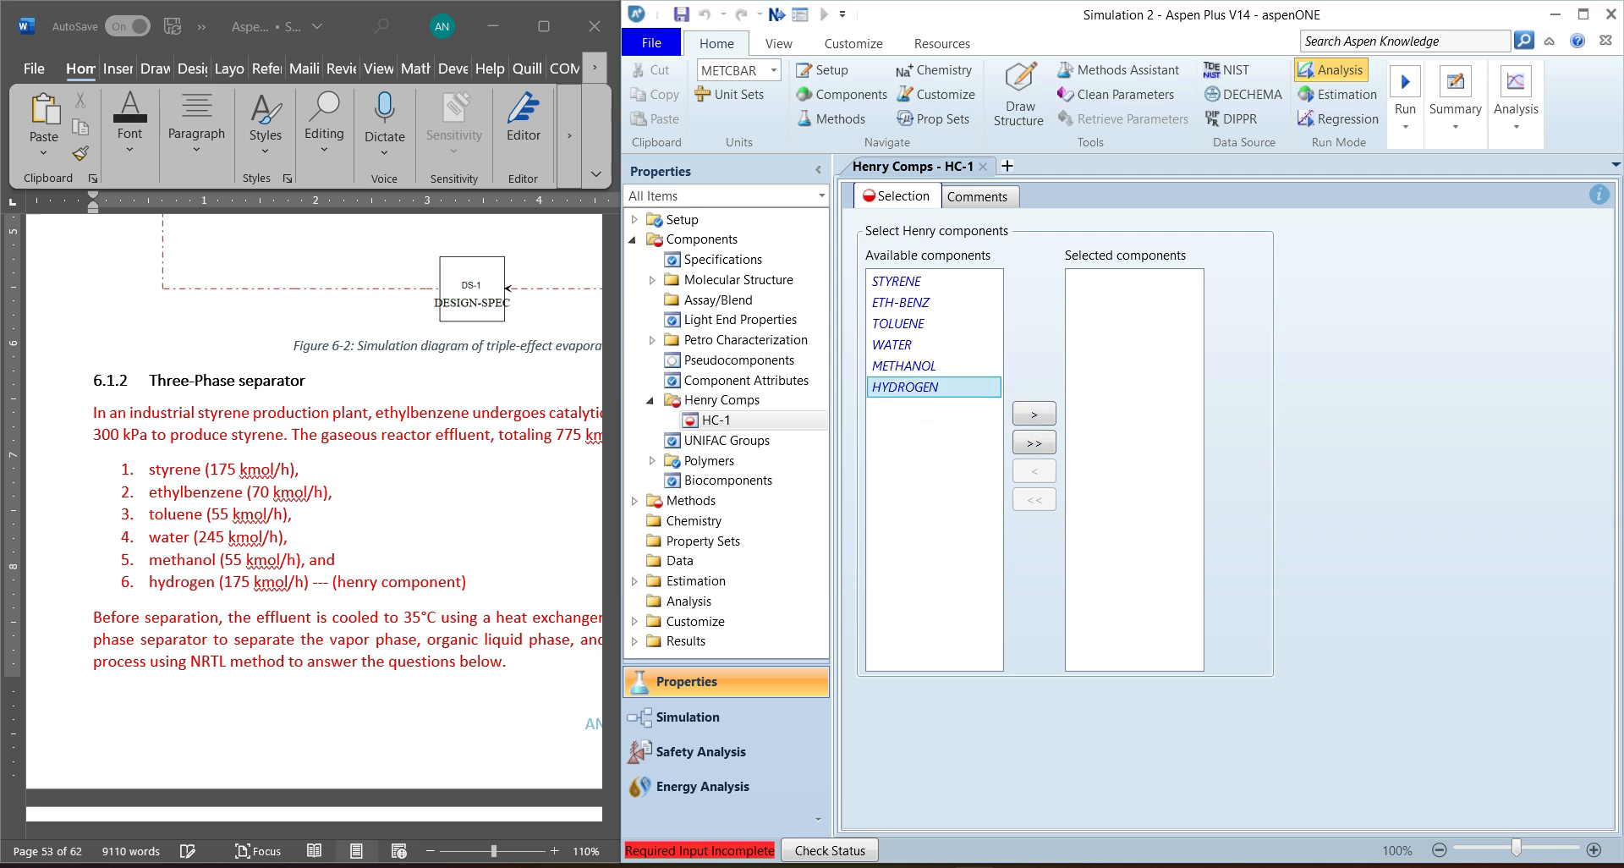
{"action": "left_click", "coordinate": [1033, 413]}
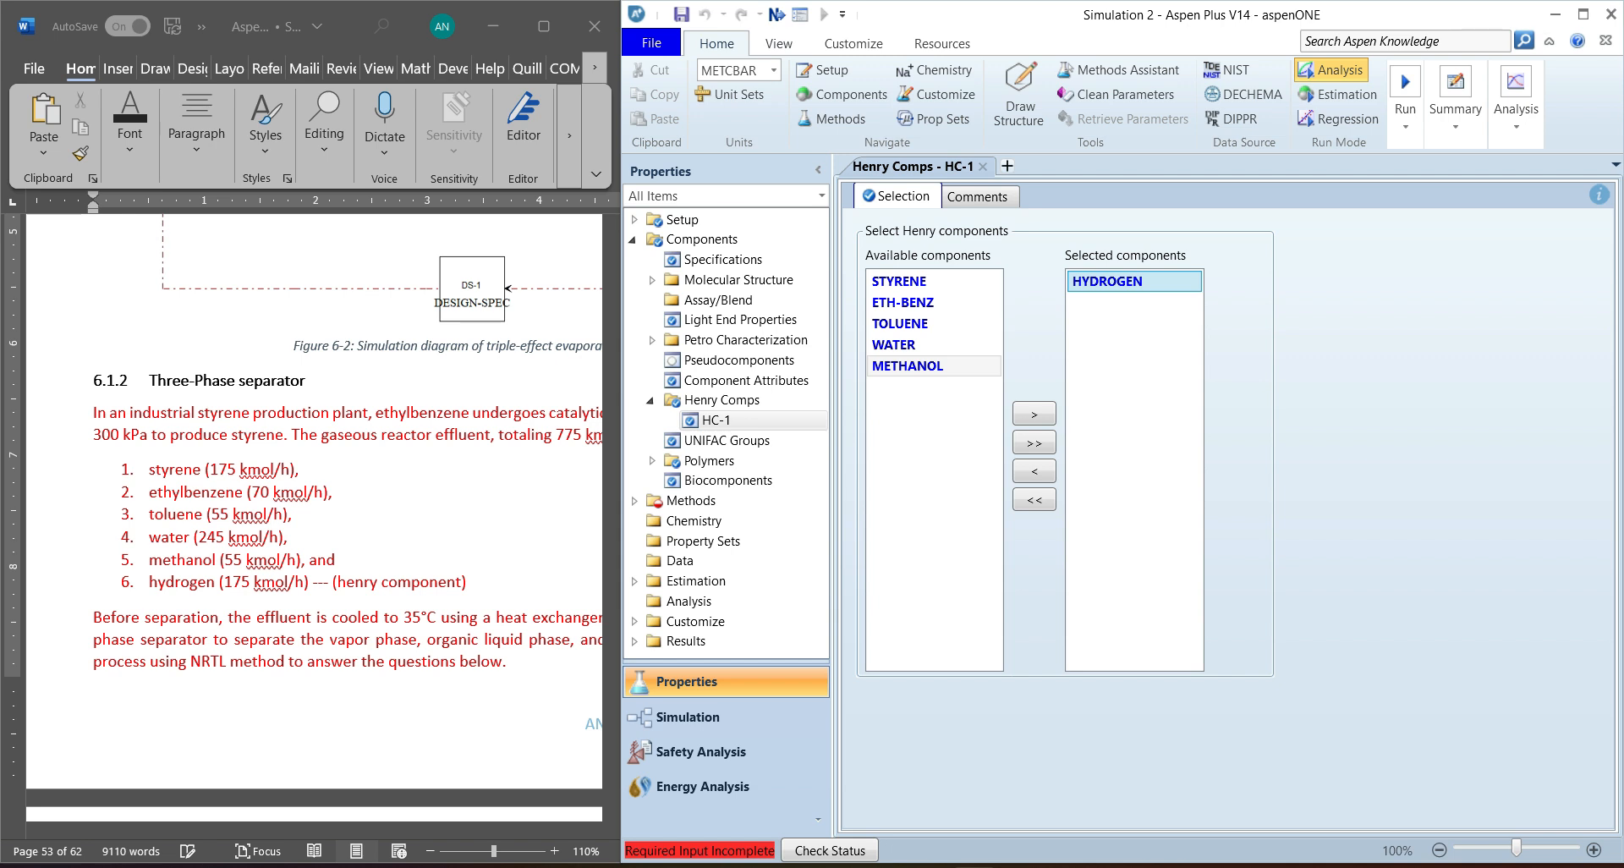
Step: Set the global property method to NRTL in the methods specifications
{"action": "left_click", "coordinate": [777, 15]}
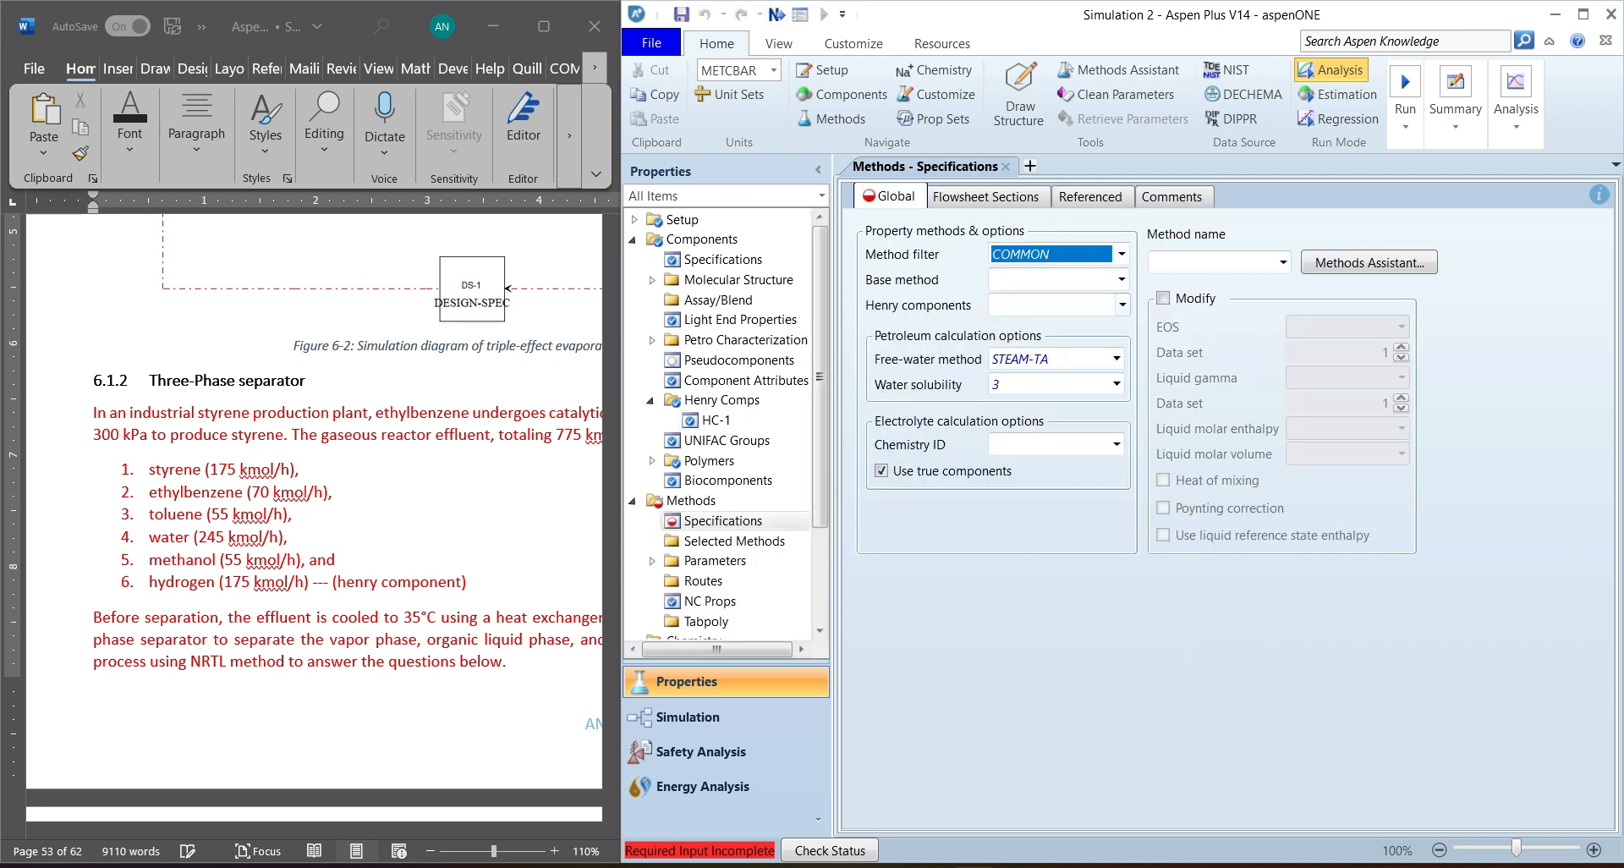
{"action": "type", "text": "NRTL"}
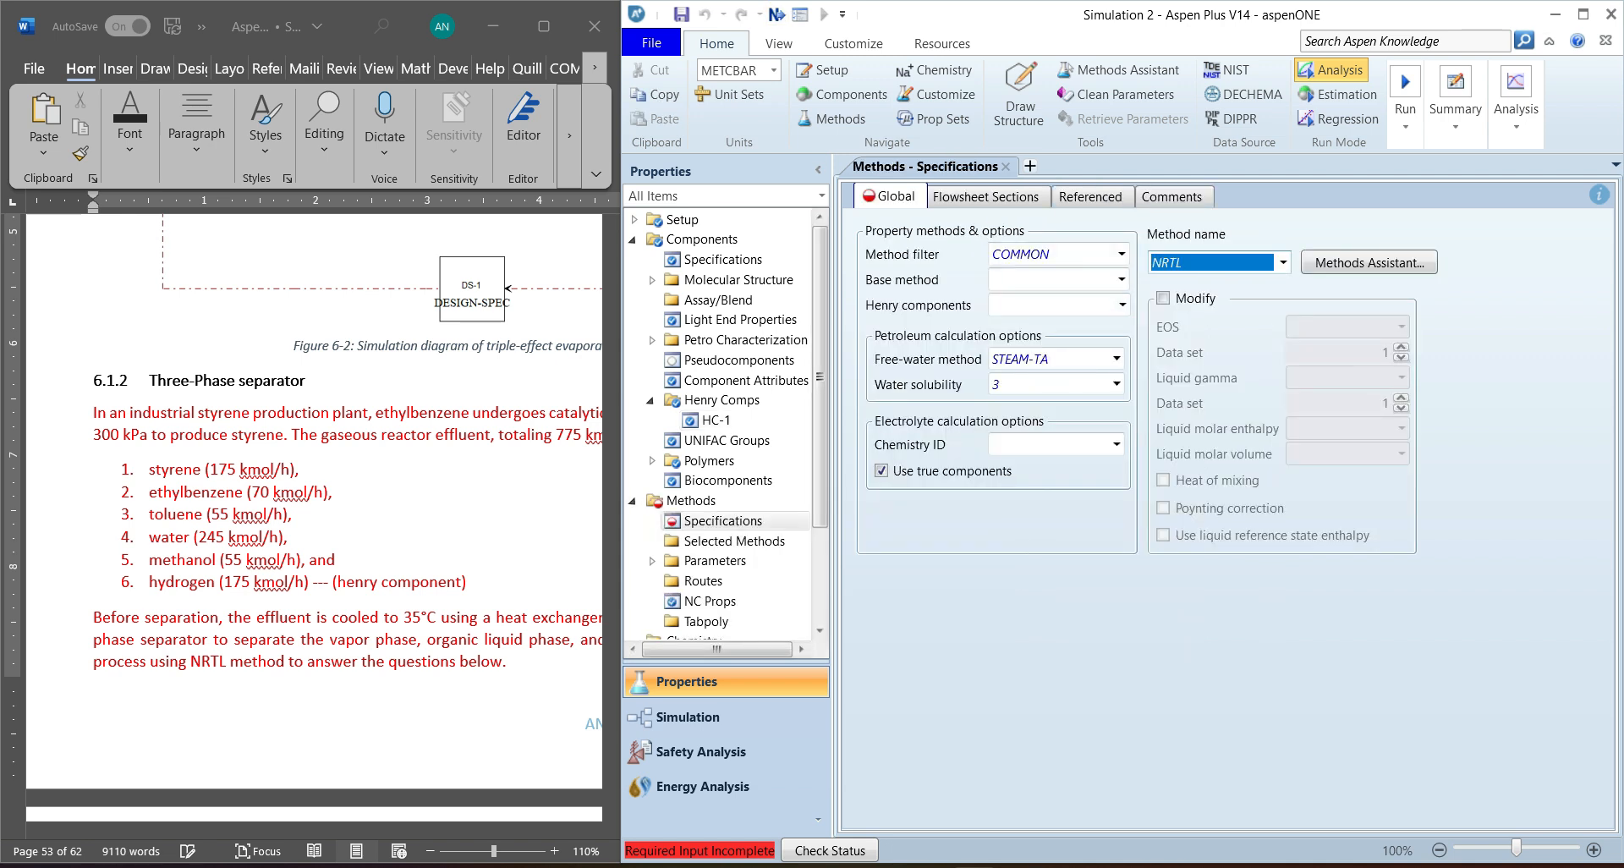
{"action": "key", "text": "Return"}
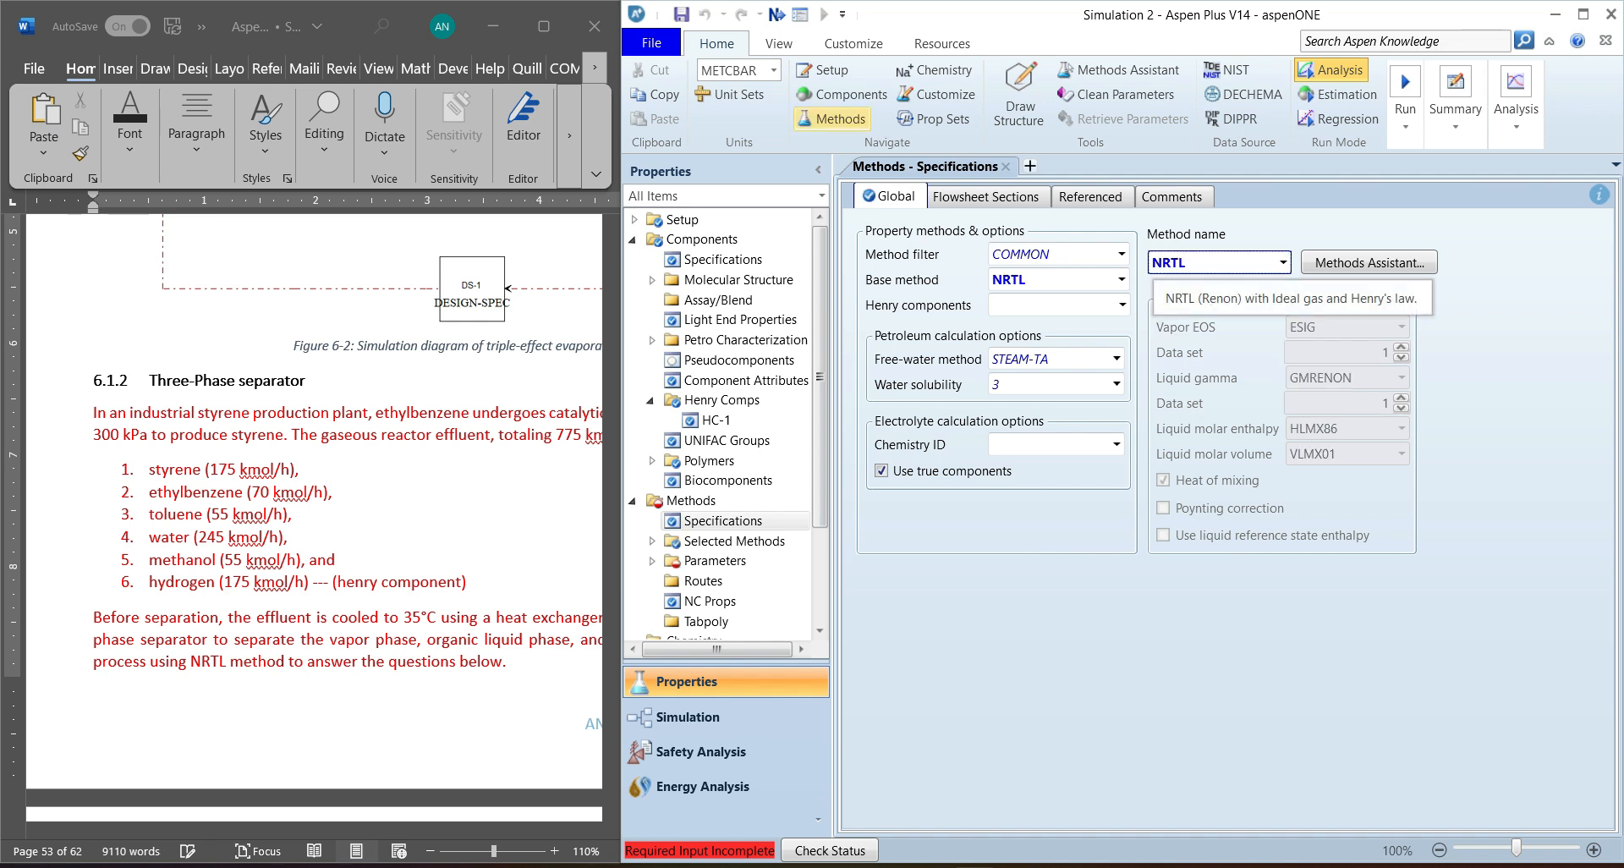
Step: Go through the HENRY-1 and NRTL-1 binary interaction parameters and run the property setup, saving the file as flash3.apwz
{"action": "left_click", "coordinate": [777, 15]}
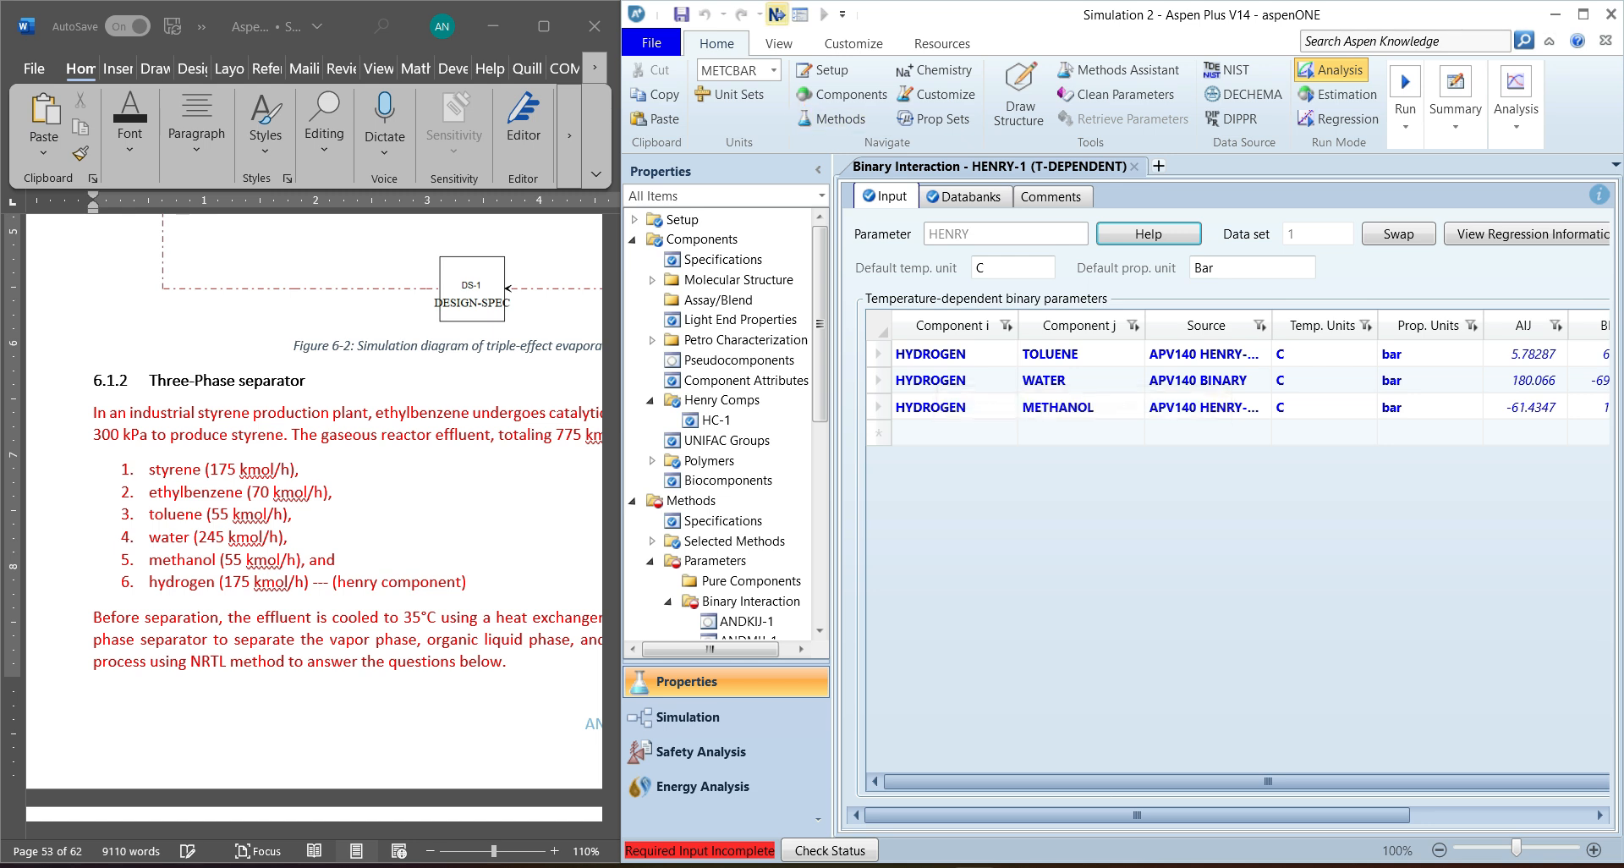
{"action": "left_click", "coordinate": [776, 15]}
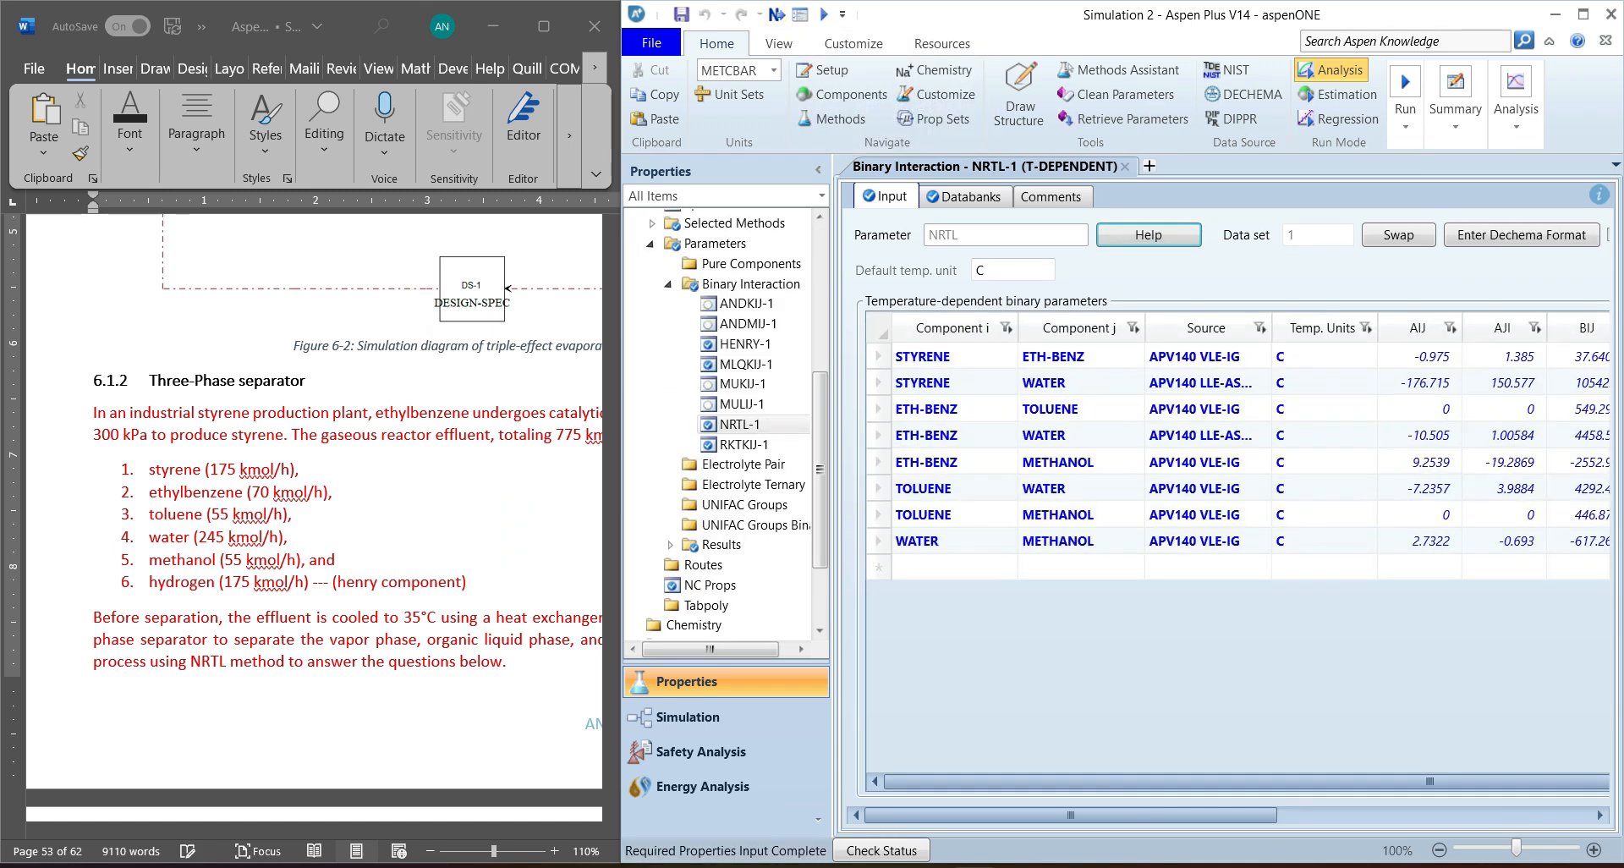
{"action": "left_click", "coordinate": [1100, 782]}
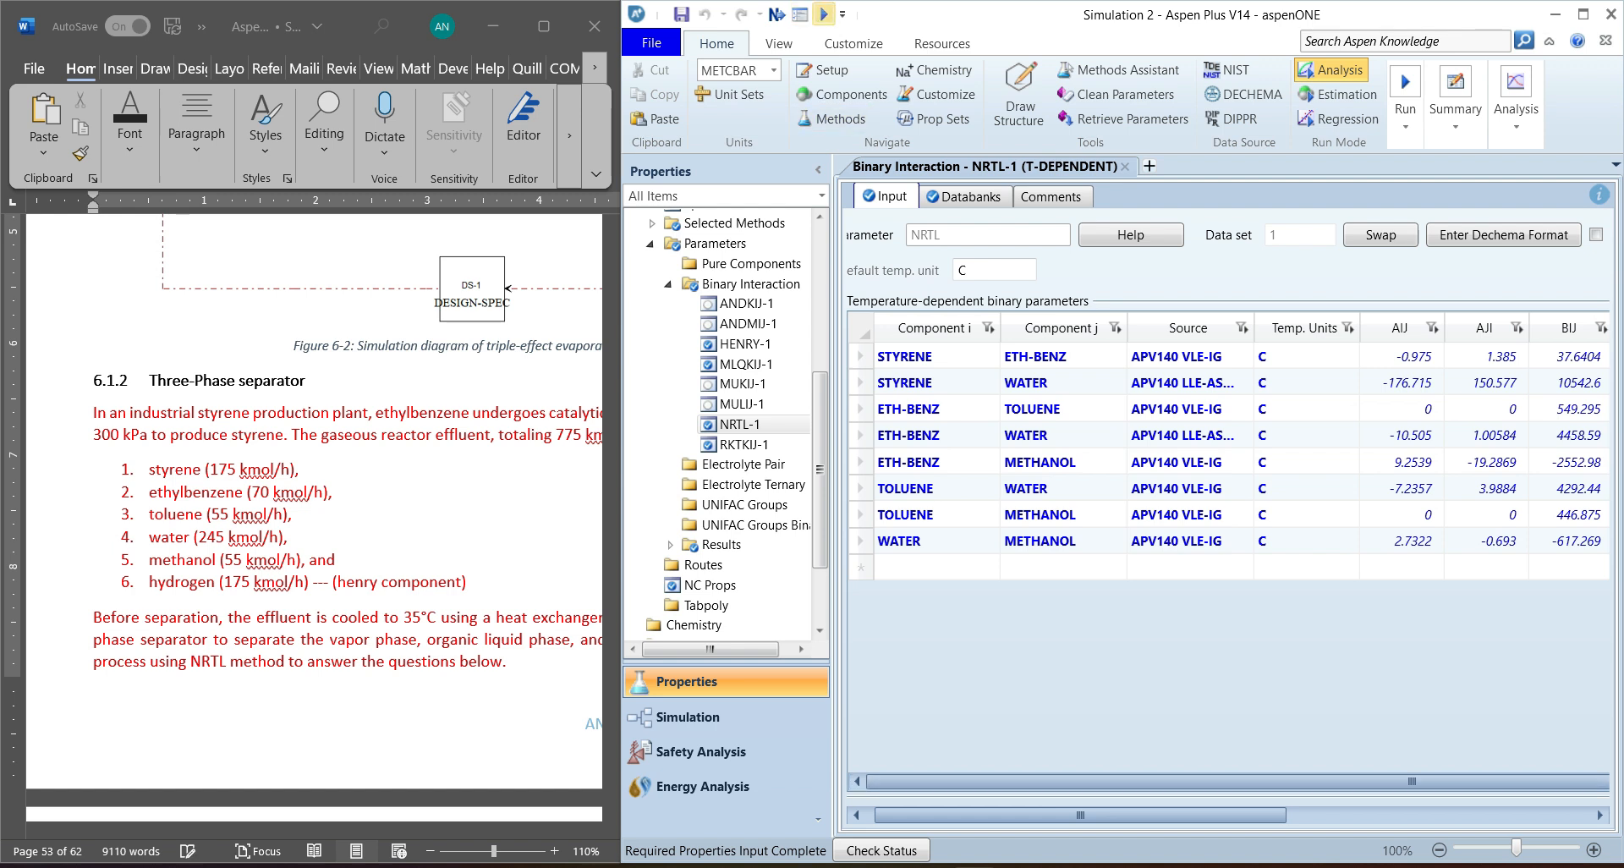
{"action": "left_click", "coordinate": [823, 14]}
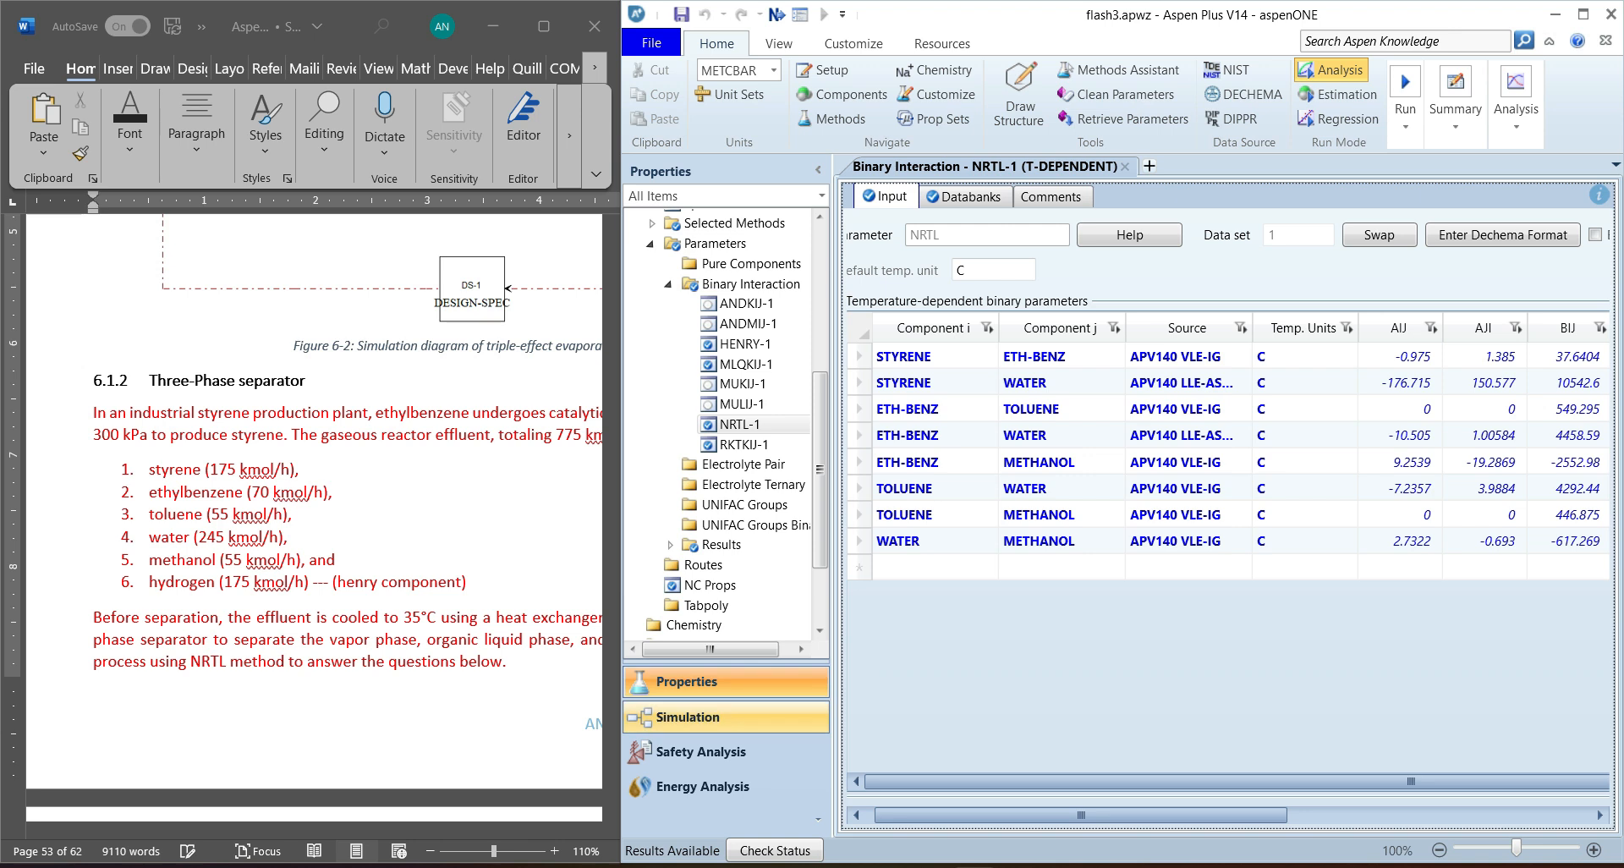
Step: Switch to the simulation environment and place a Flash3 separator named FLASH3 on the main flowsheet
{"action": "left_click", "coordinate": [687, 716]}
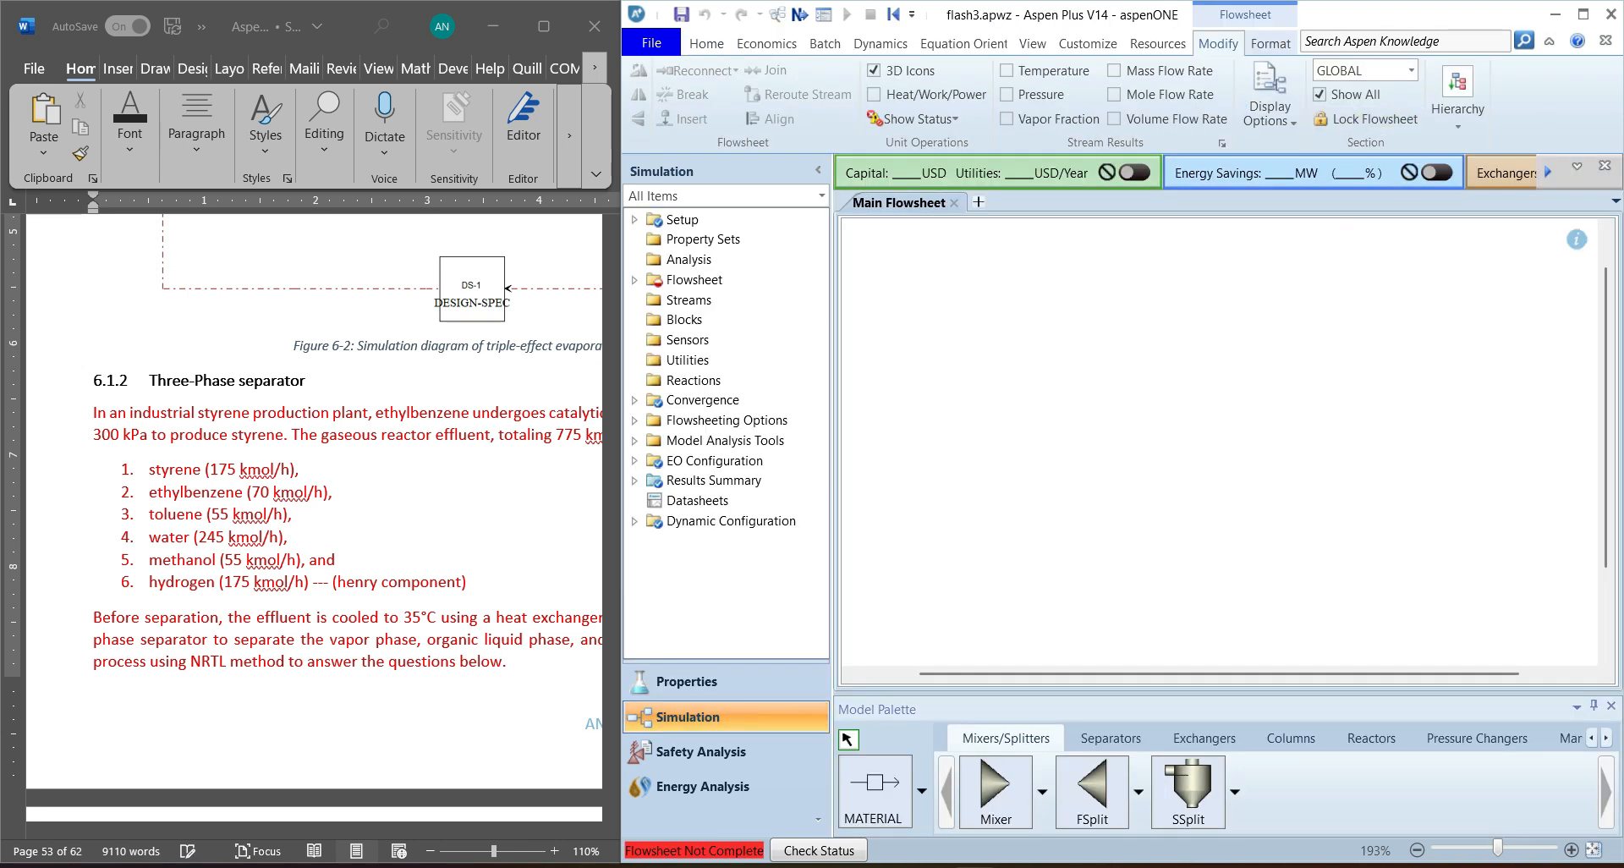
{"action": "left_click", "coordinate": [268, 661]}
{"action": "scroll", "coordinate": [313, 499], "scroll_direction": "right", "scroll_amount": 3}
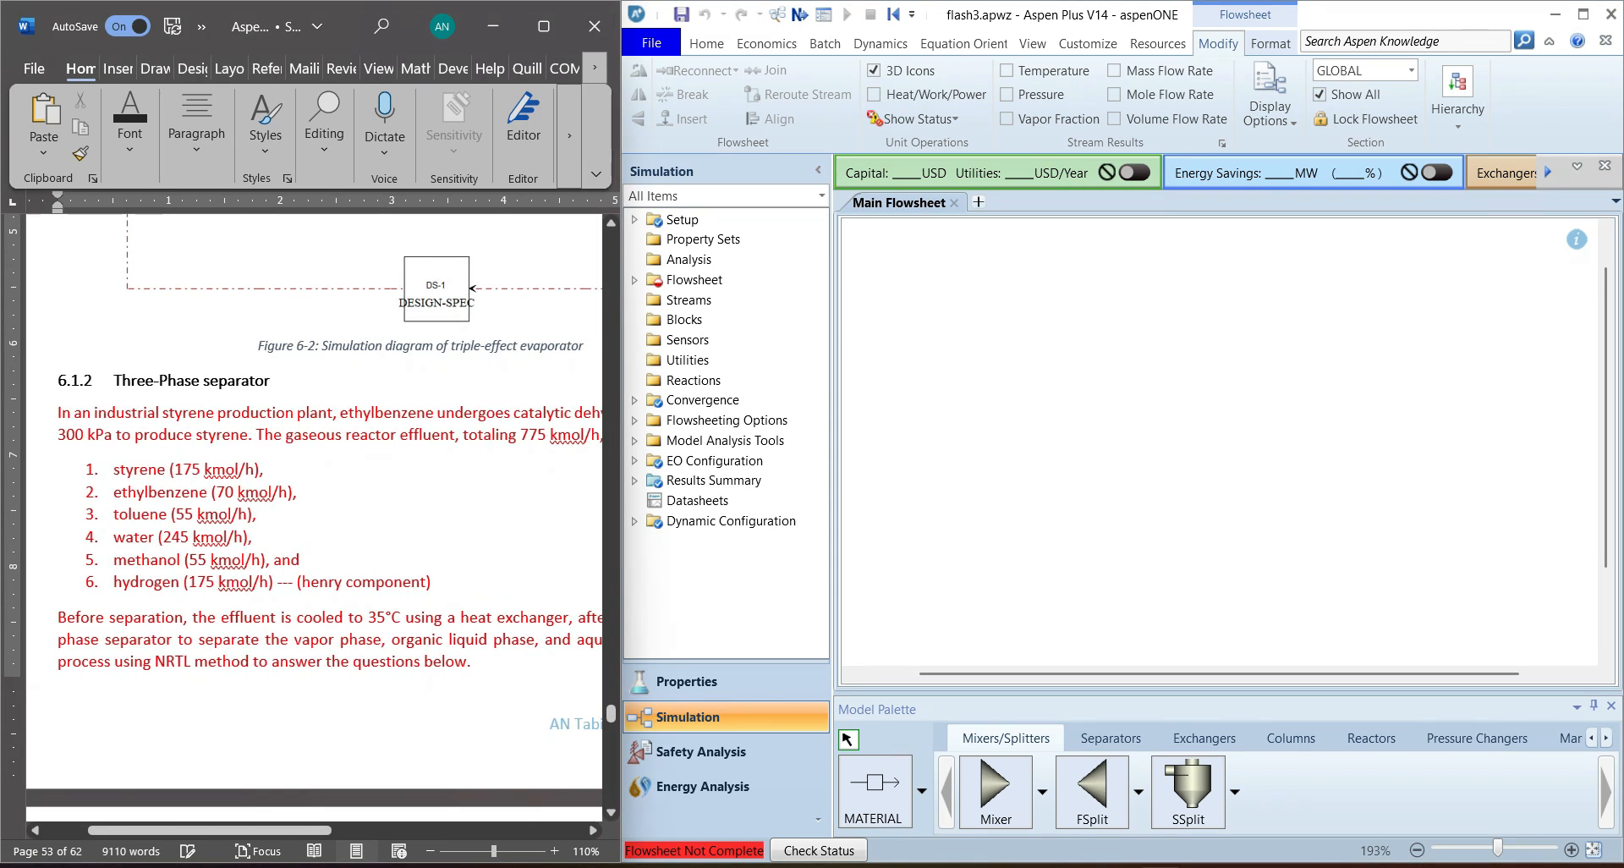
{"action": "left_click", "coordinate": [1111, 738]}
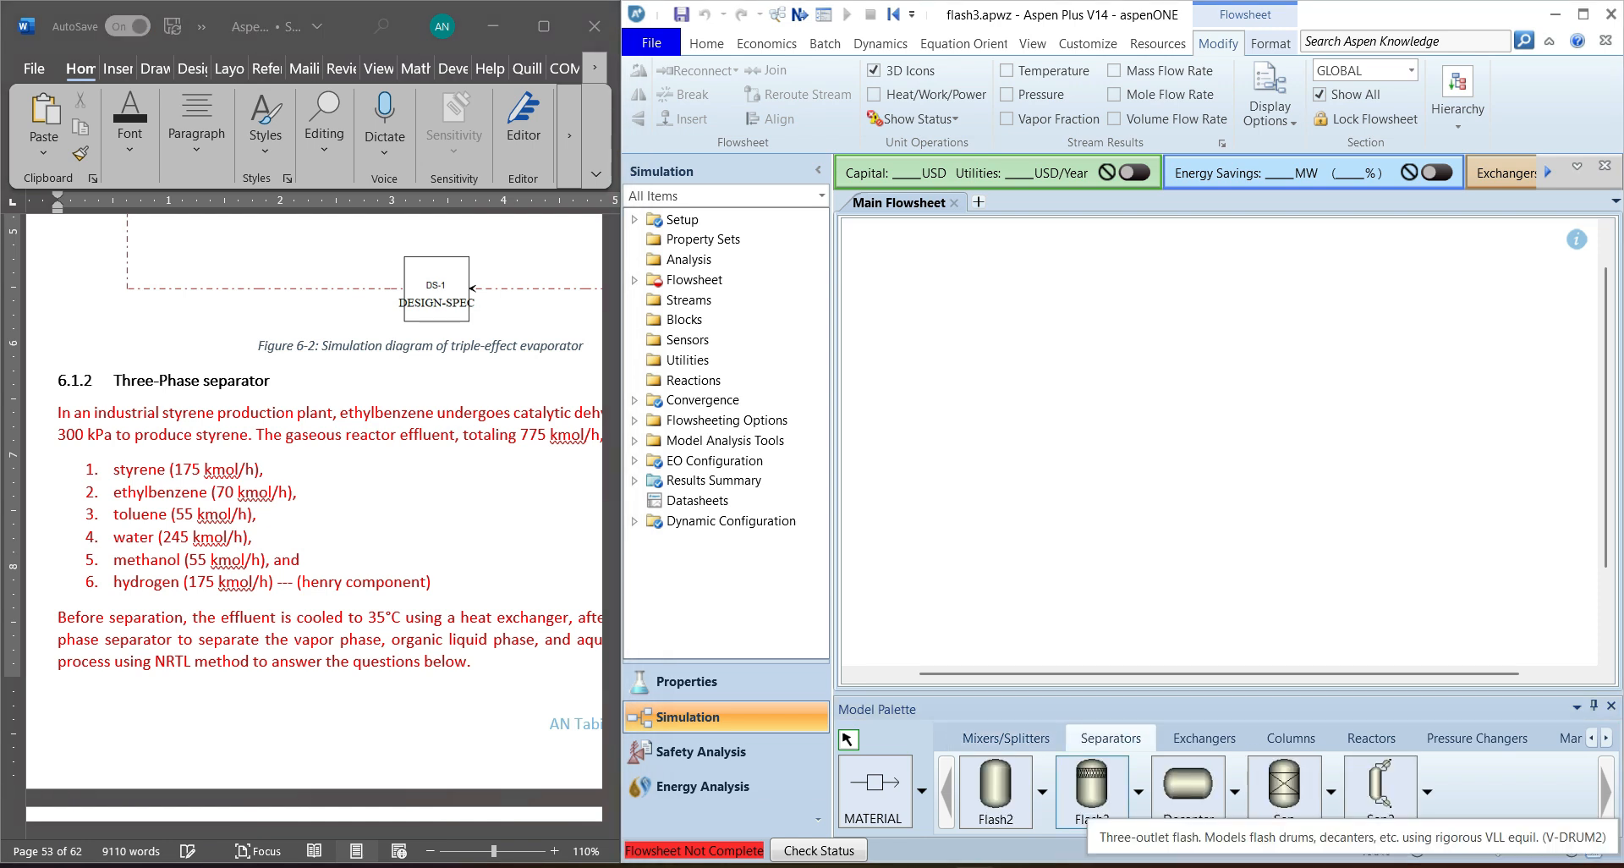
{"action": "left_click", "coordinate": [1092, 785]}
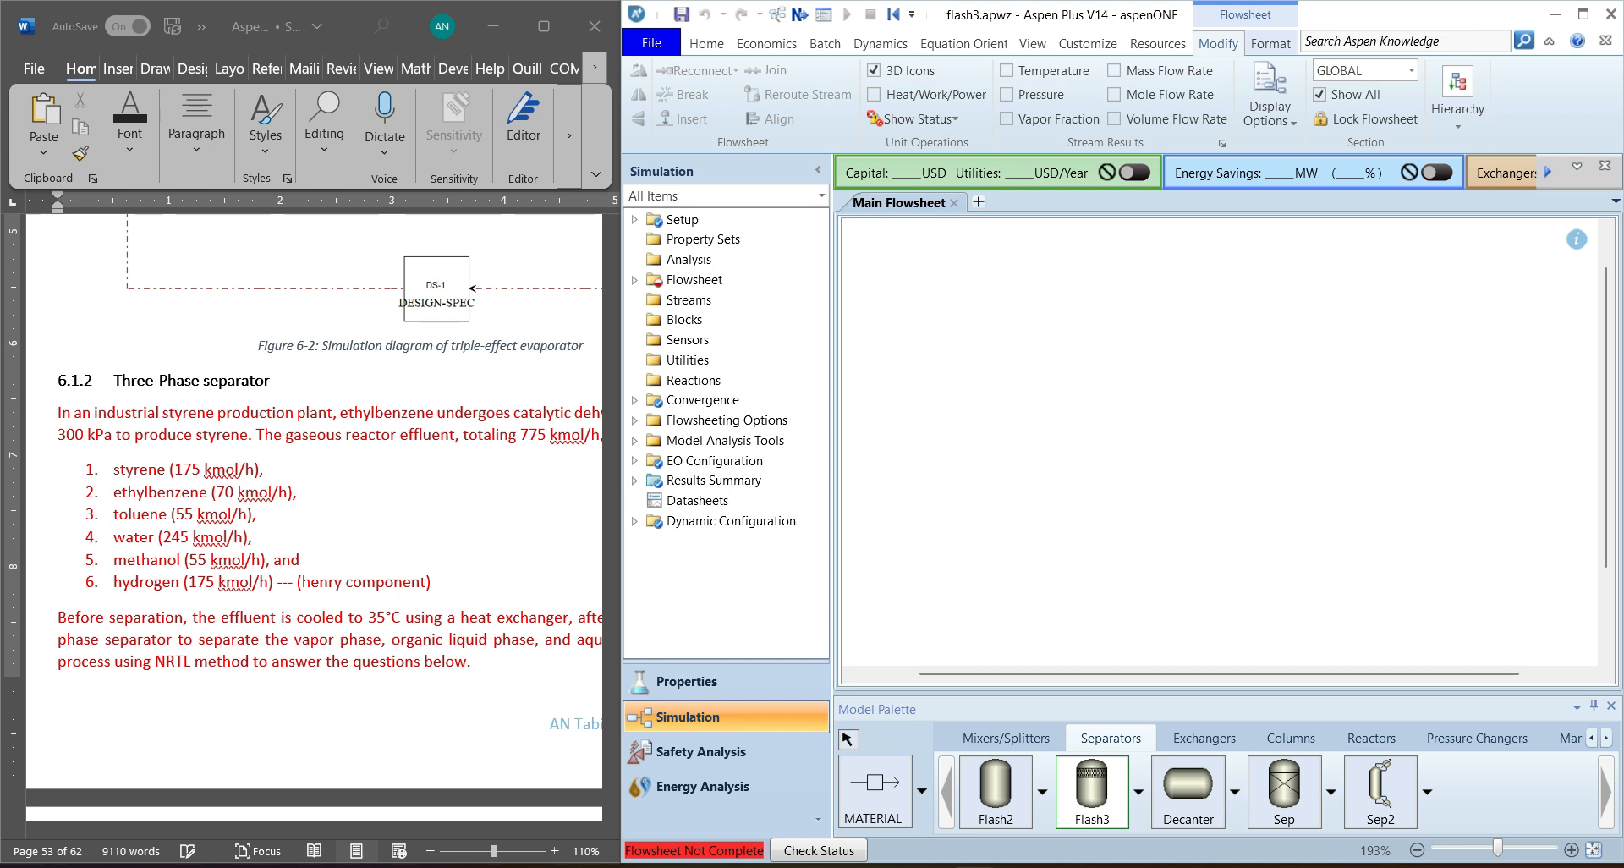
{"action": "left_click", "coordinate": [1201, 440]}
{"action": "type", "text": "FLASH3"}
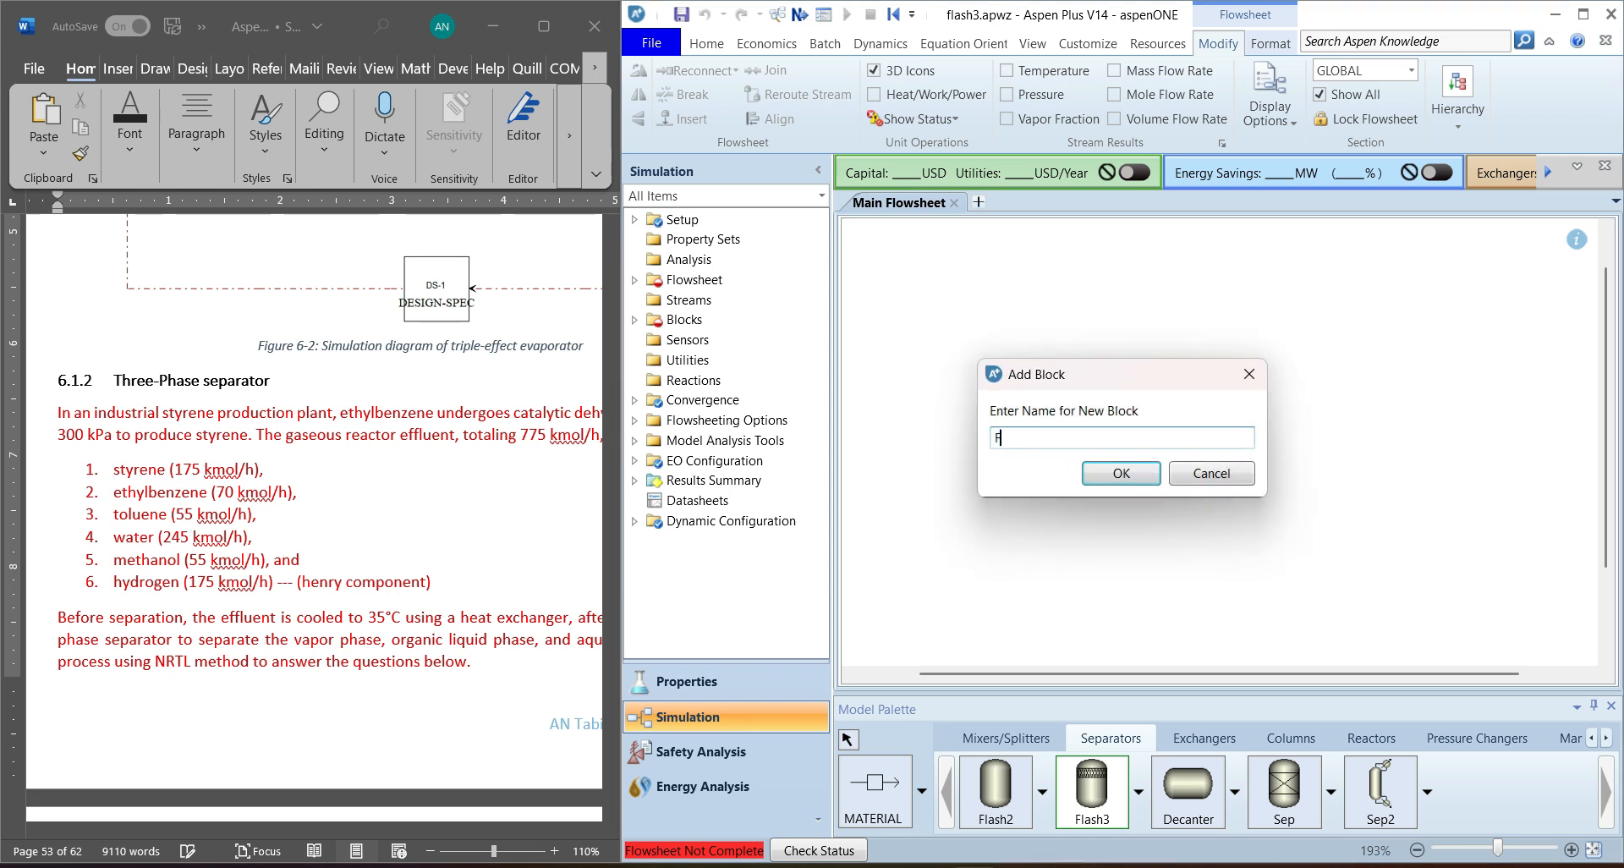
{"action": "key", "text": "Return"}
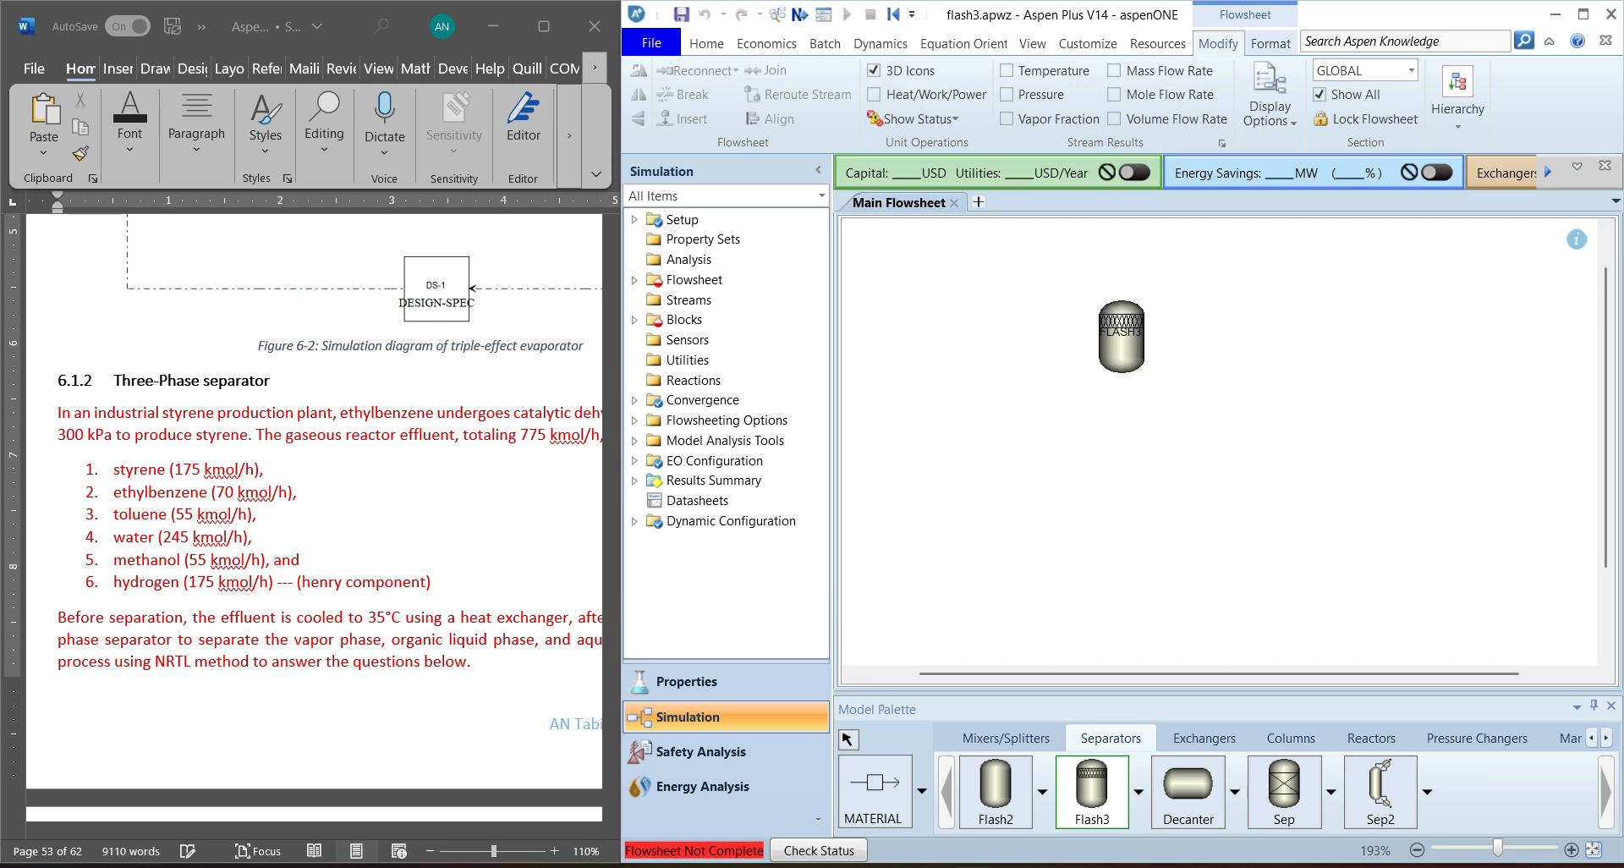
Step: Connect a material stream named FEED to the inlet of the FLASH3 separator
{"action": "left_click", "coordinate": [875, 782]}
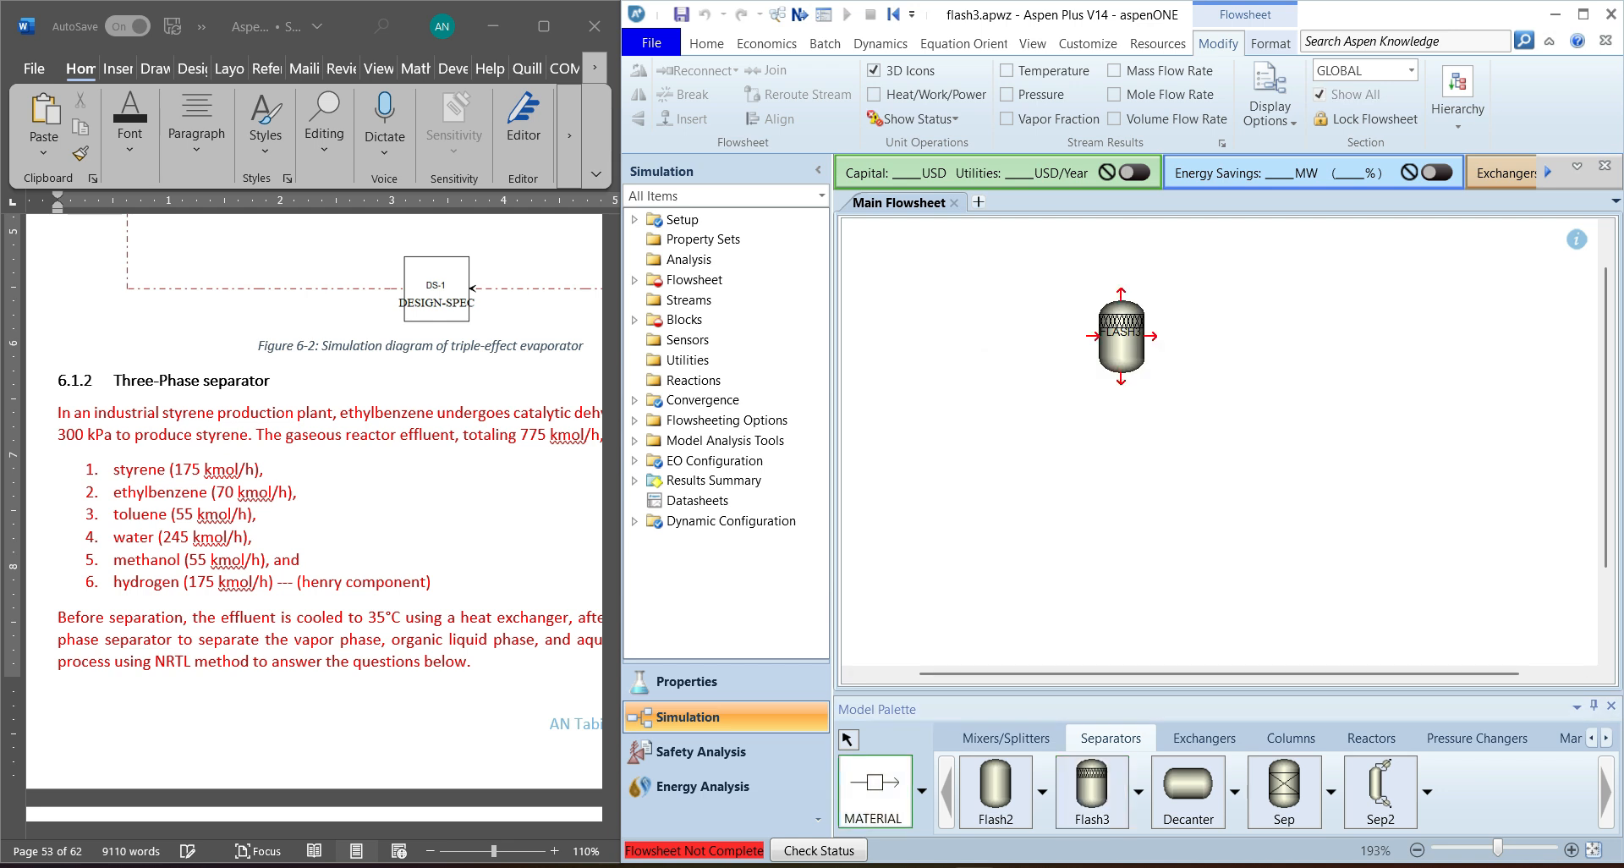
{"action": "left_click", "coordinate": [1089, 336]}
{"action": "left_click", "coordinate": [924, 332]}
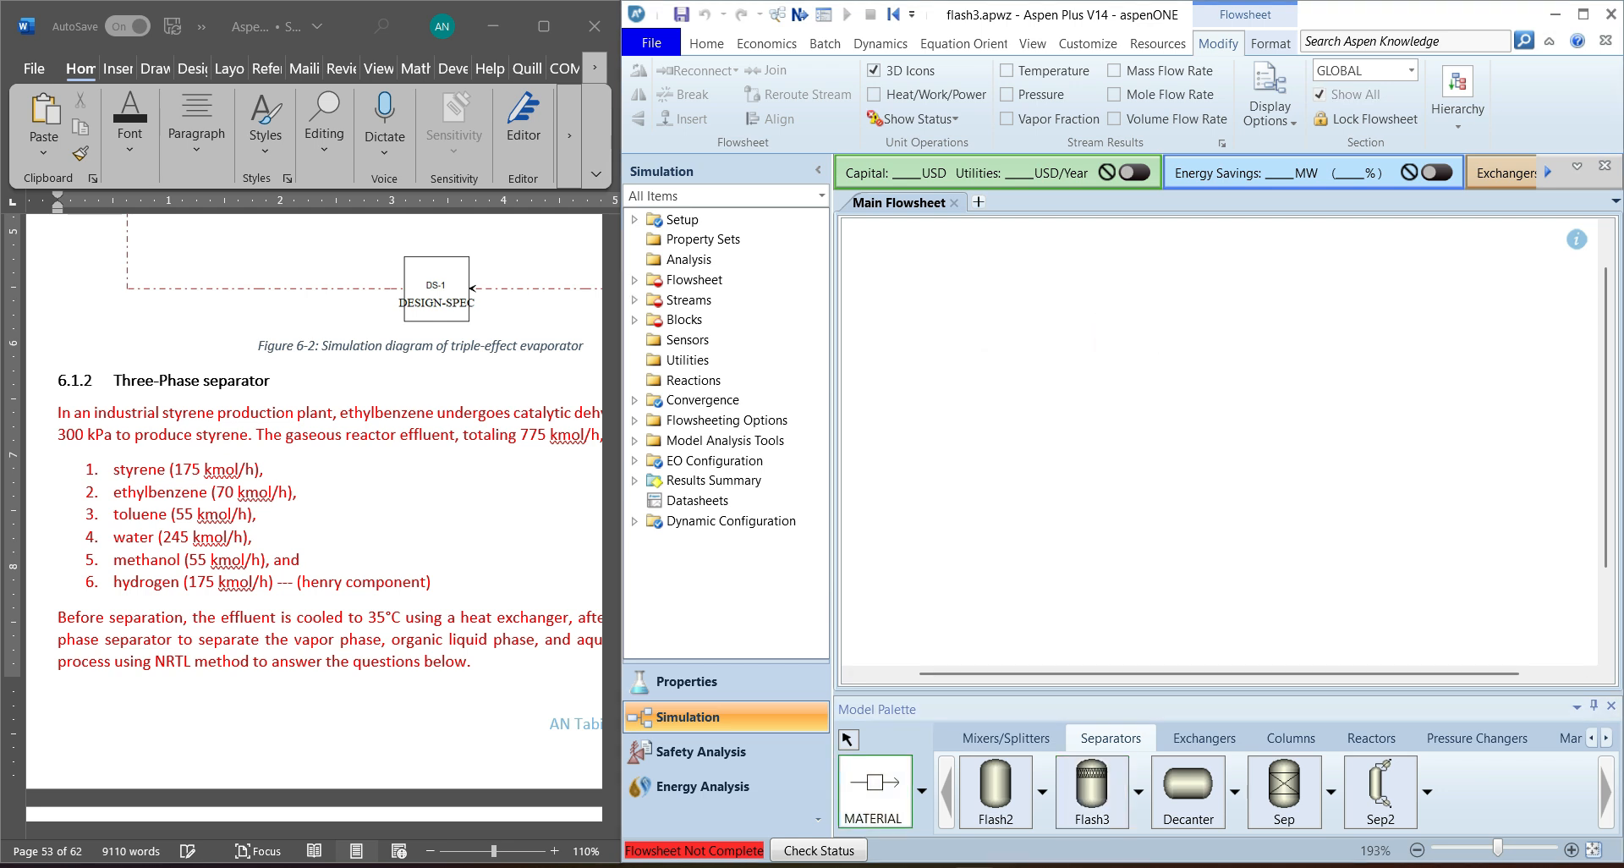
{"action": "type", "text": "FEED"}
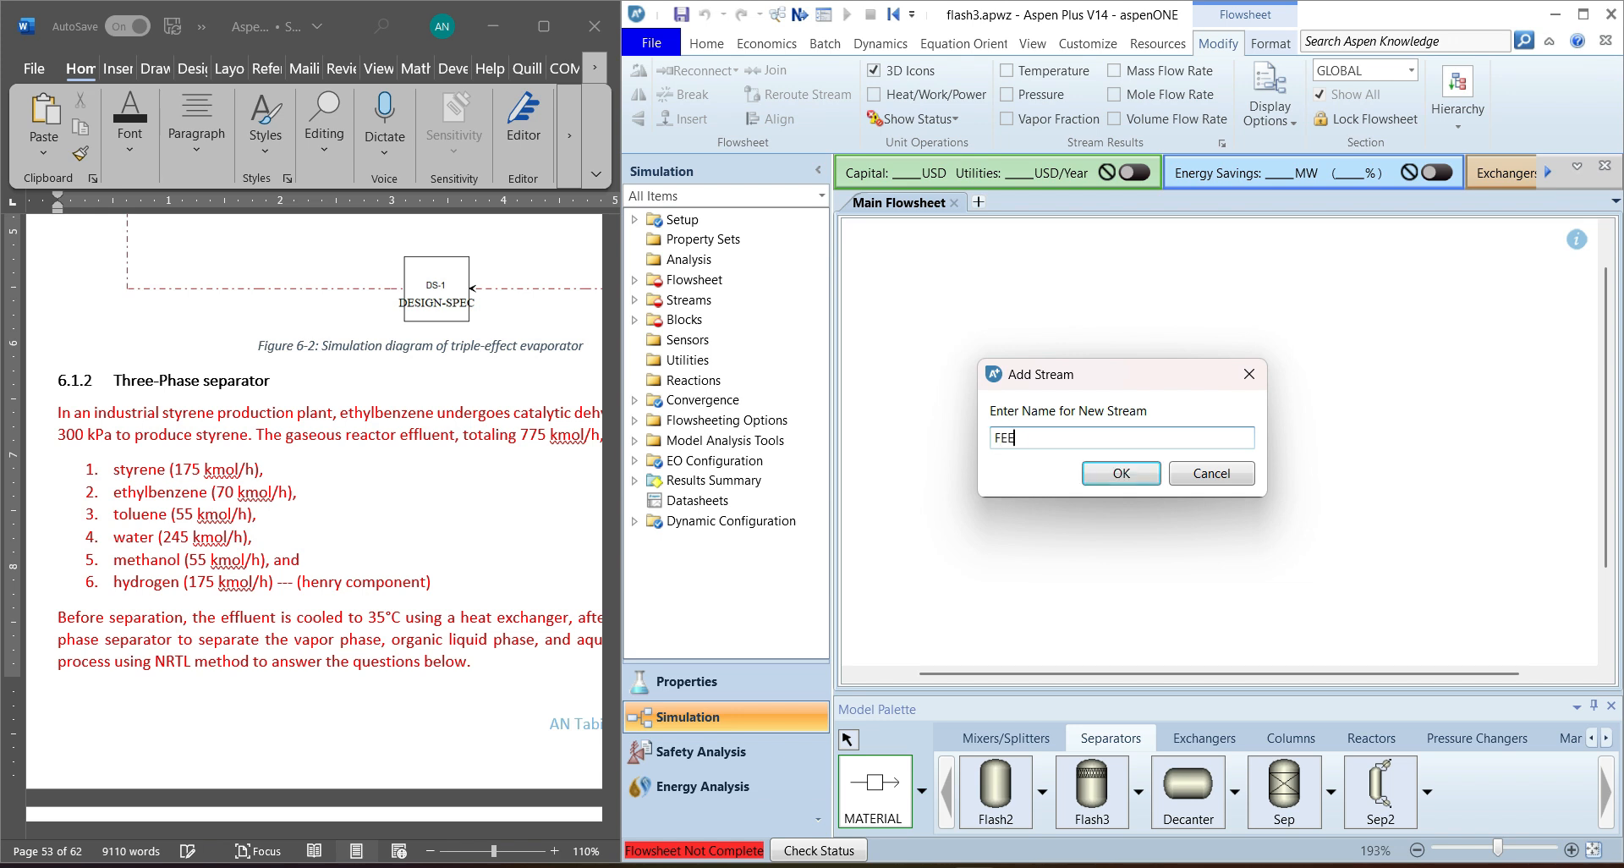
{"action": "key", "text": "Return"}
Step: Add three outlet streams to FLASH3: VAP from the upper outlet, LIQ1 from the side outlet and LIQ2 from the lower outlet
{"action": "left_click", "coordinate": [1121, 292]}
{"action": "left_click", "coordinate": [1201, 254]}
{"action": "type", "text": "VAP"}
{"action": "key", "text": "Return"}
{"action": "left_click", "coordinate": [1156, 336]}
{"action": "left_click", "coordinate": [1273, 336]}
{"action": "type", "text": "LIQ1"}
{"action": "key", "text": "Return"}
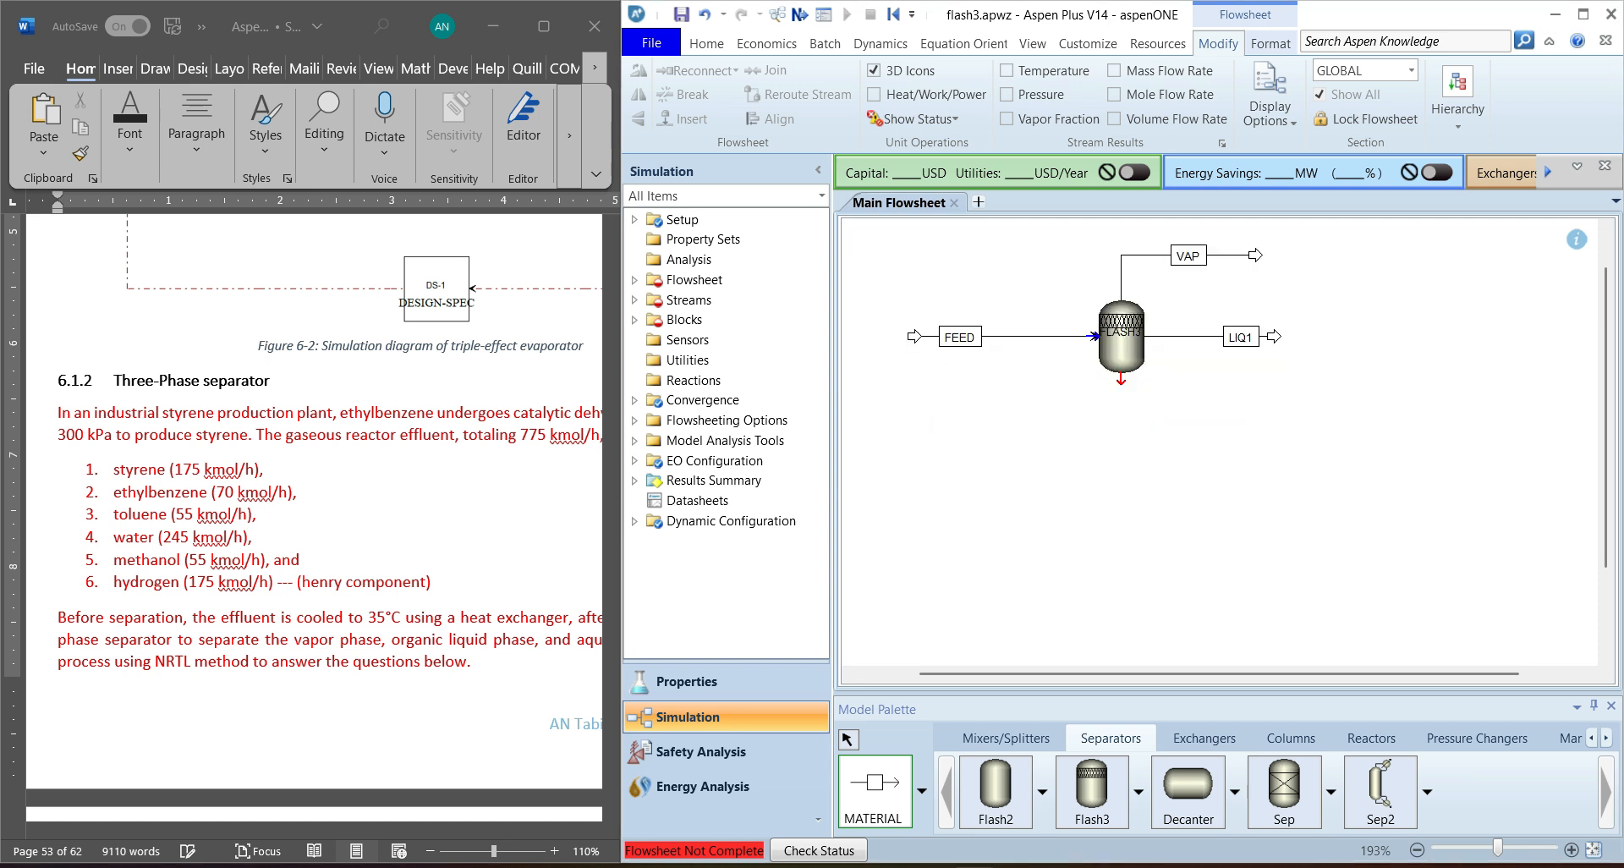
{"action": "left_click", "coordinate": [1121, 379]}
{"action": "left_click", "coordinate": [1284, 417]}
{"action": "type", "text": "LIQ2"}
{"action": "key", "text": "Return"}
Step: Open the FEED stream's input and check the problem statement in Word for the feed conditions and the cooling requirement
{"action": "left_click", "coordinate": [1011, 335]}
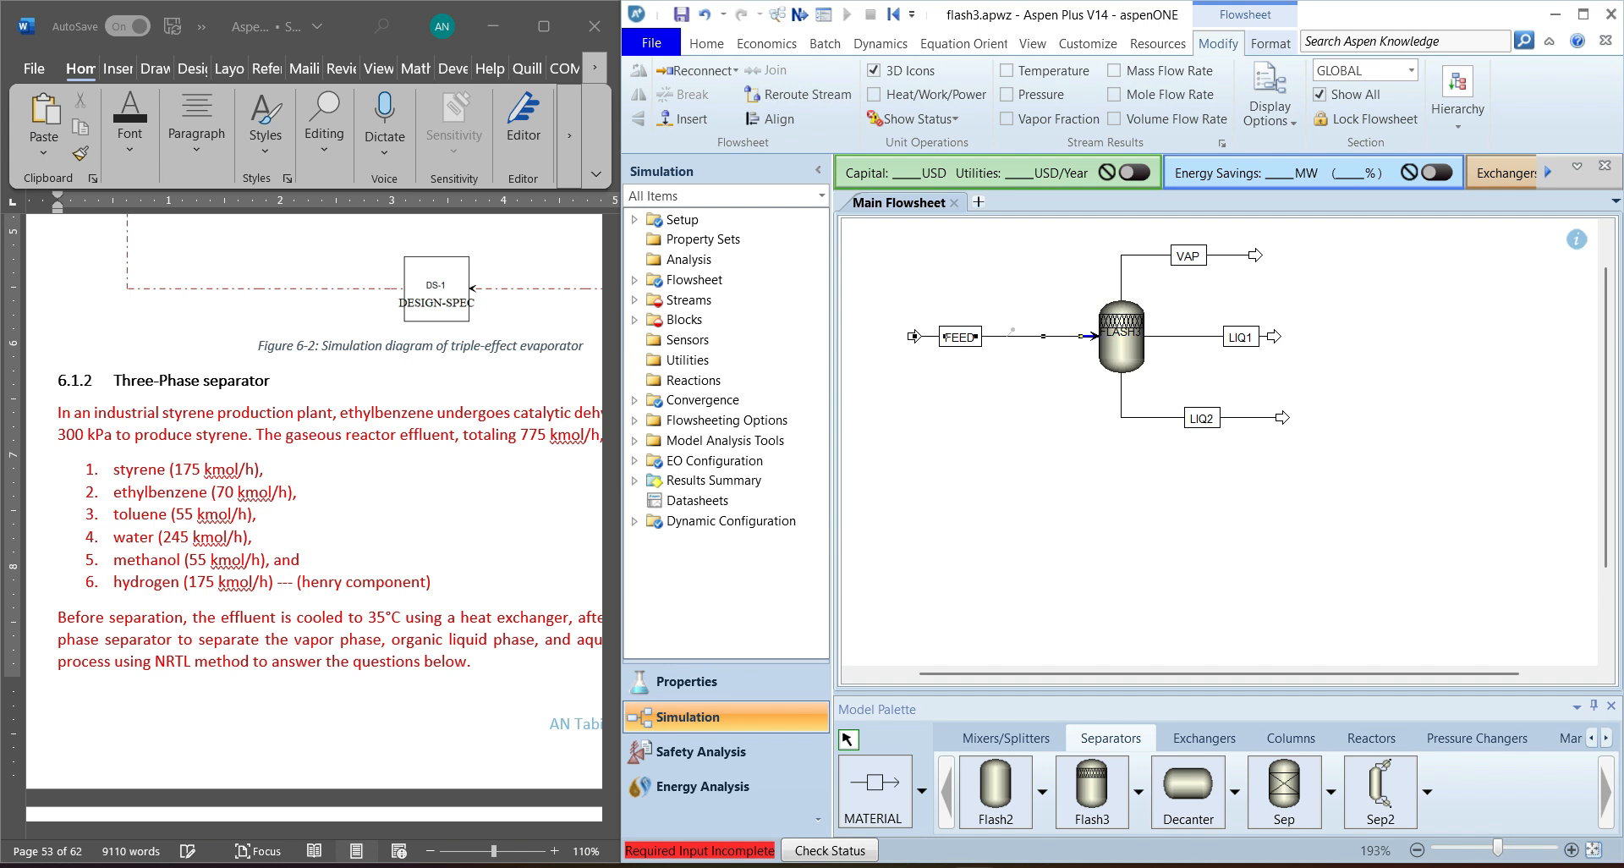
{"action": "double_click", "coordinate": [1011, 331]}
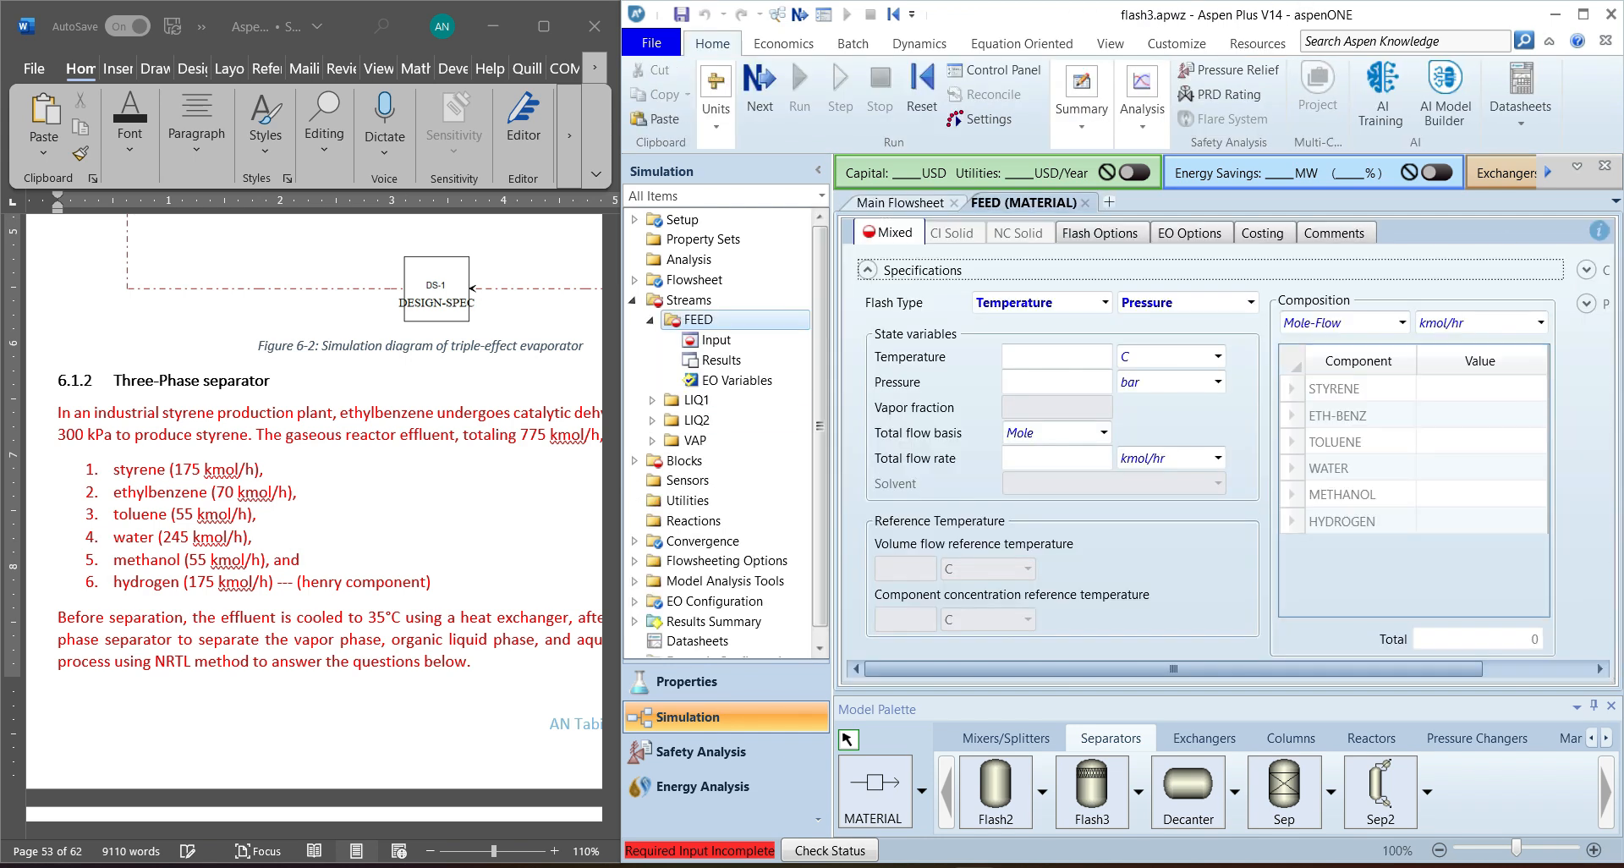
{"action": "left_click", "coordinate": [230, 660]}
{"action": "scroll", "coordinate": [315, 508], "scroll_direction": "right", "scroll_amount": 5}
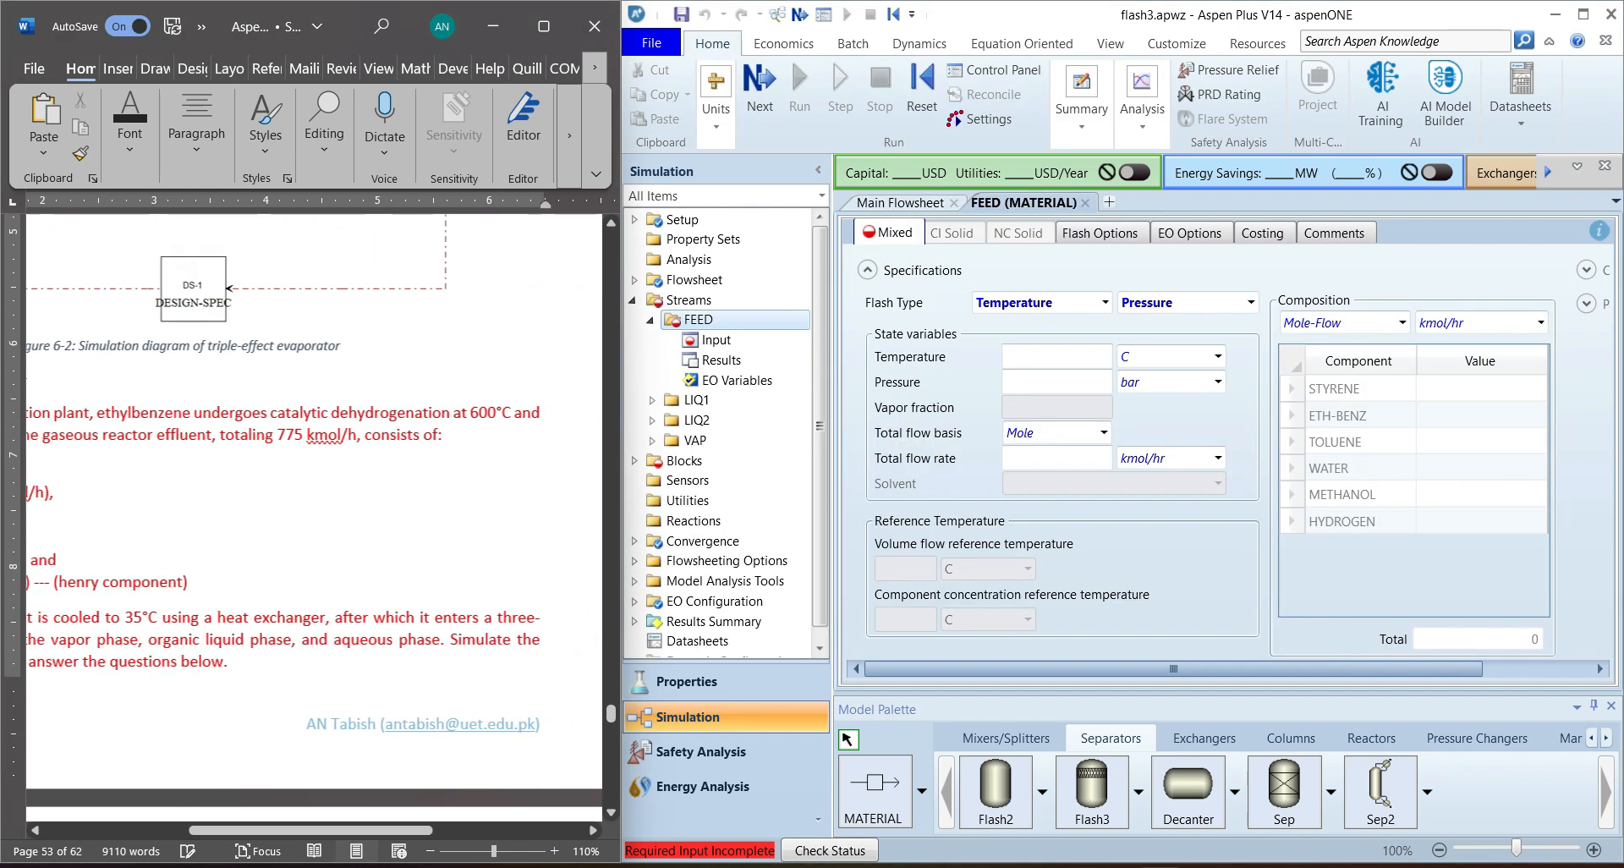
{"action": "scroll", "coordinate": [314, 508], "scroll_direction": "left", "scroll_amount": 6}
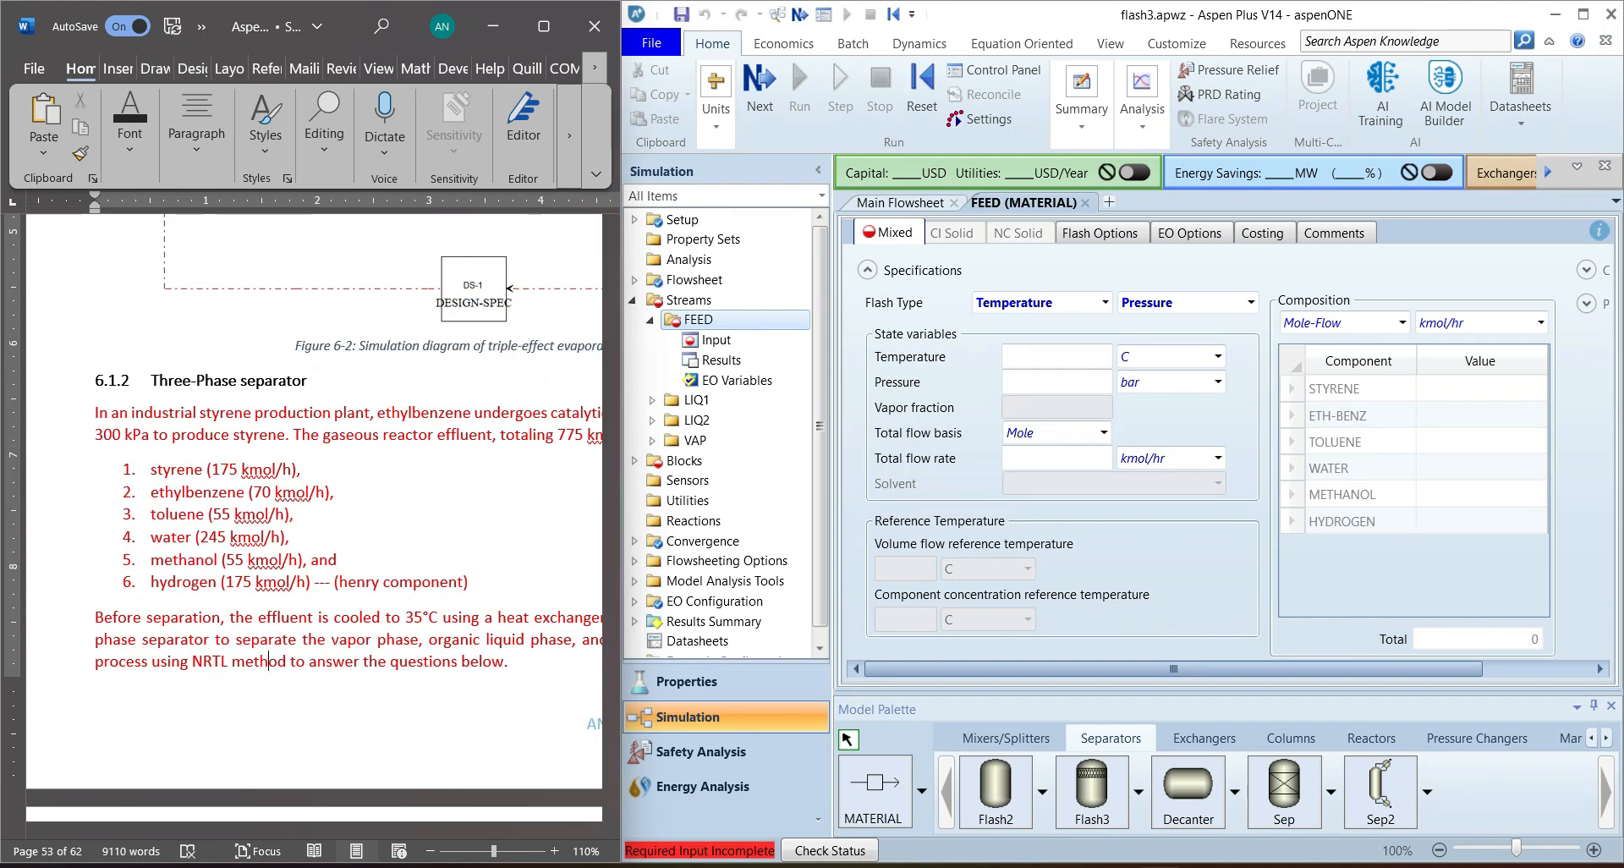
{"action": "scroll", "coordinate": [314, 507], "scroll_direction": "right", "scroll_amount": 3}
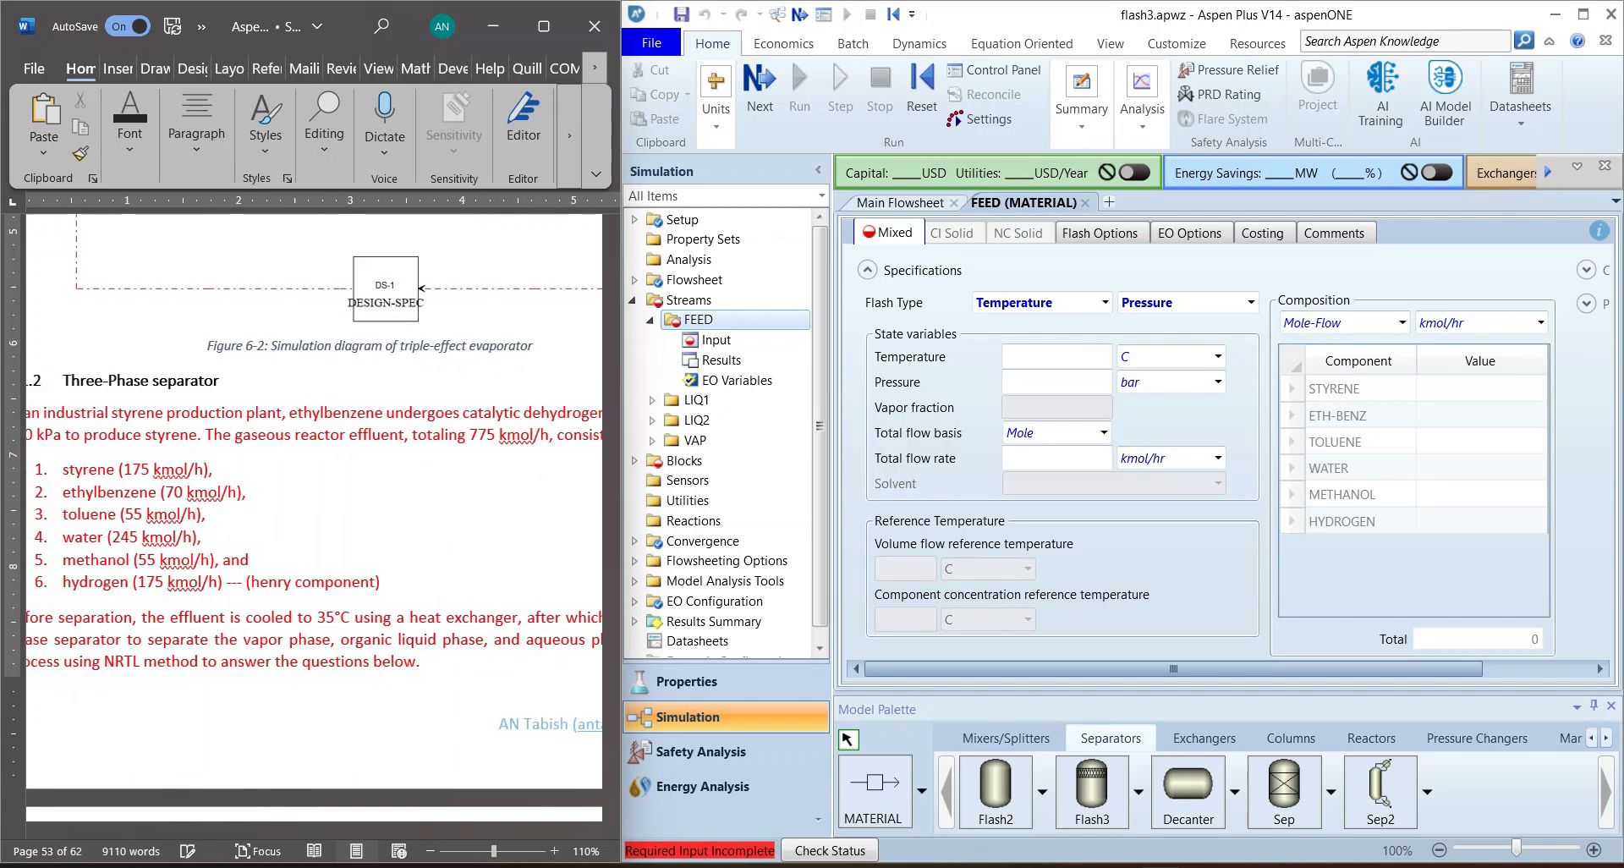
{"action": "scroll", "coordinate": [315, 508], "scroll_direction": "left", "scroll_amount": 1}
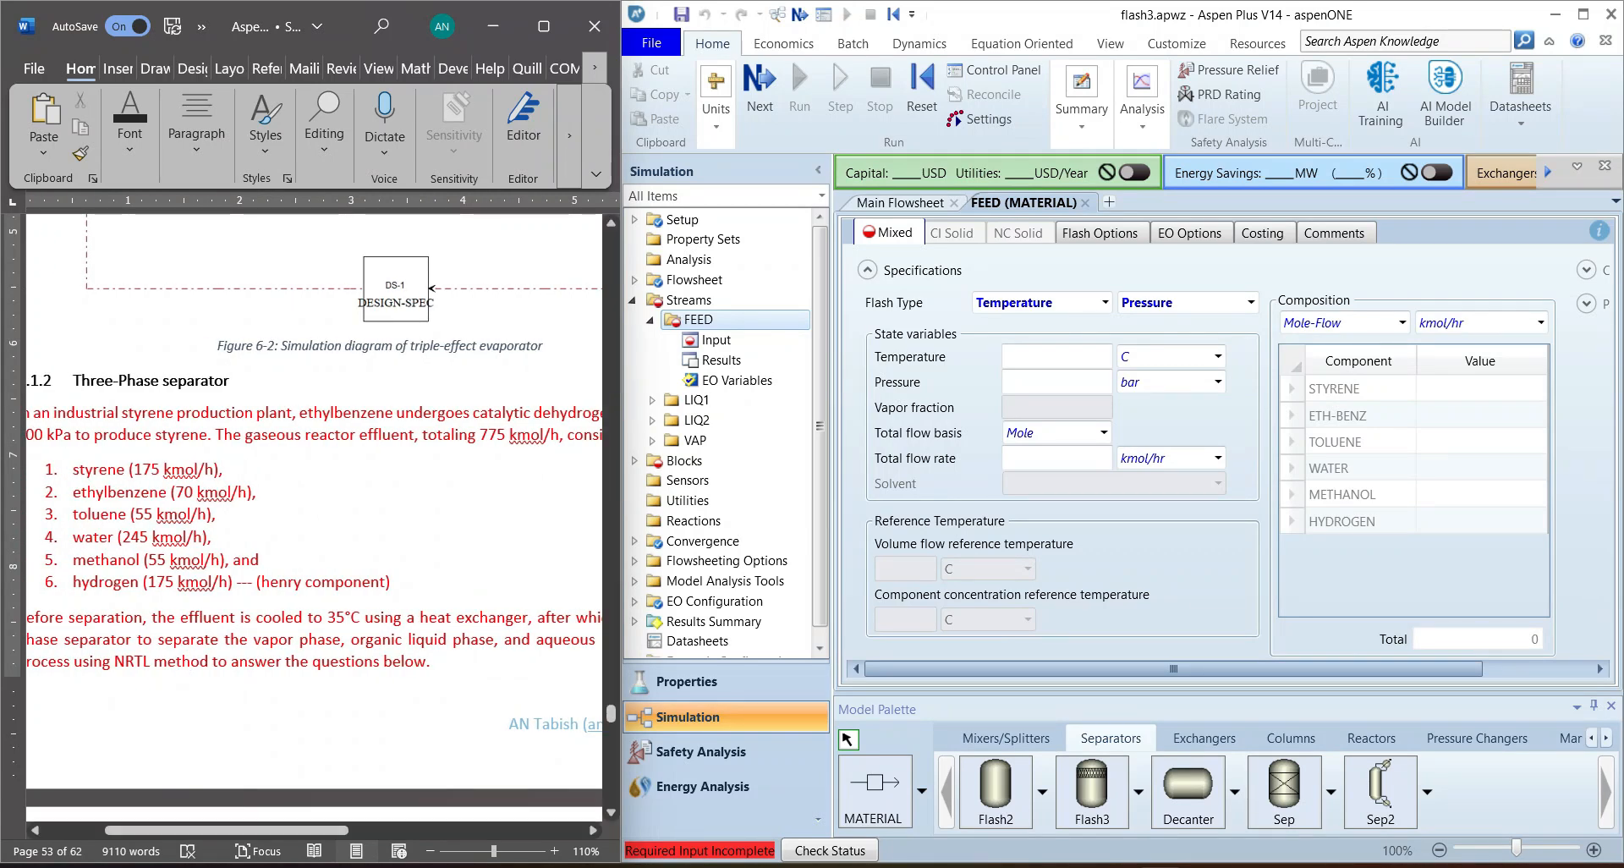
{"action": "scroll", "coordinate": [392, 617], "scroll_direction": "left", "scroll_amount": 2}
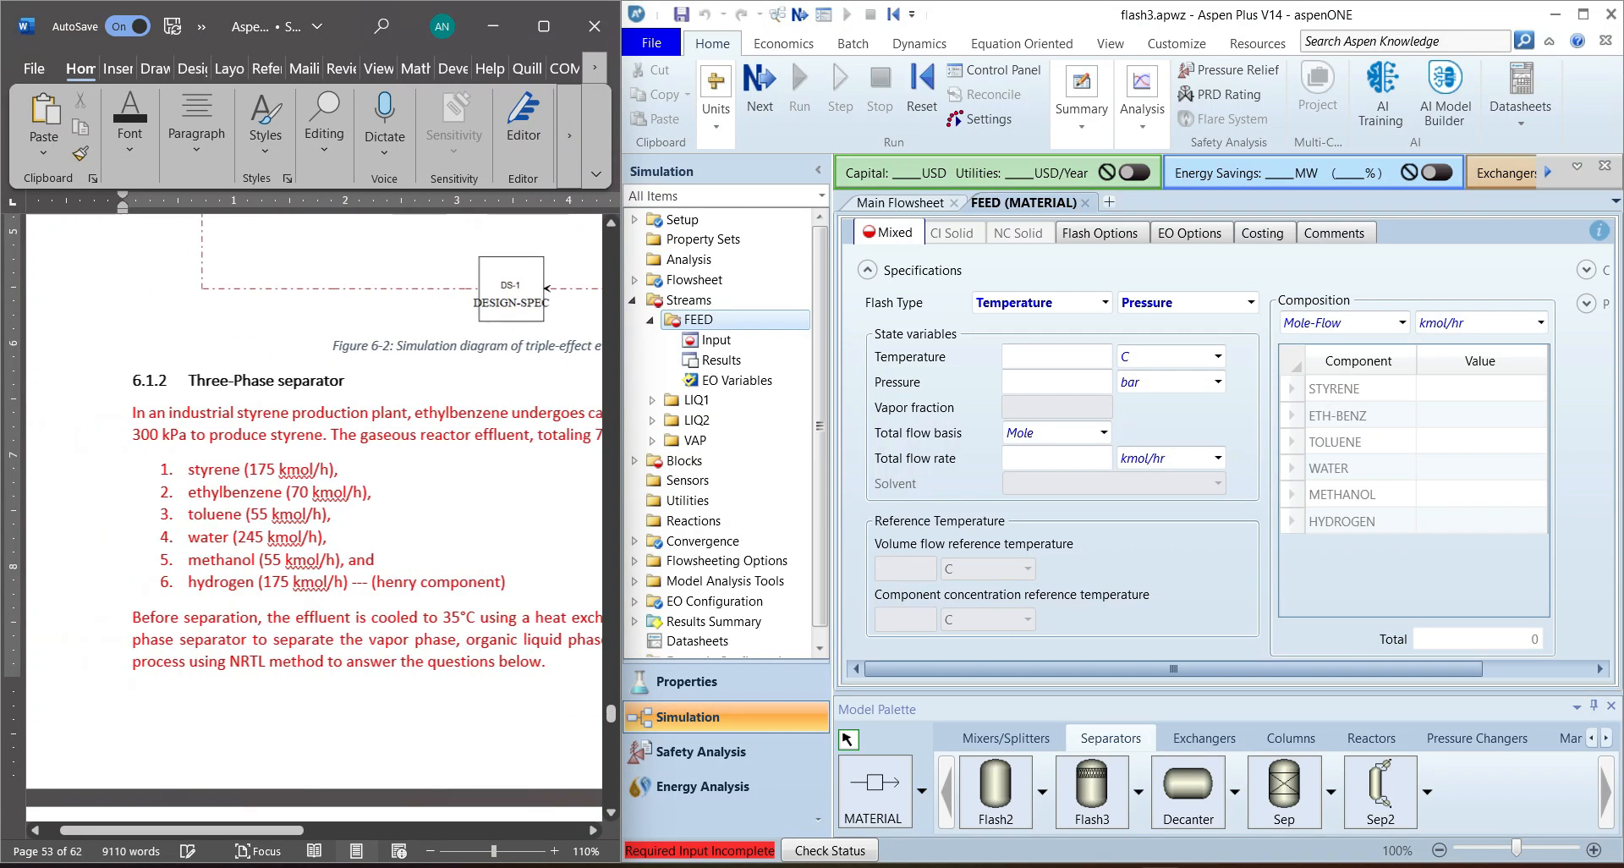
Step: Add a Heater block named COOLER upstream of the separator on the main flowsheet
{"action": "left_click", "coordinate": [899, 202]}
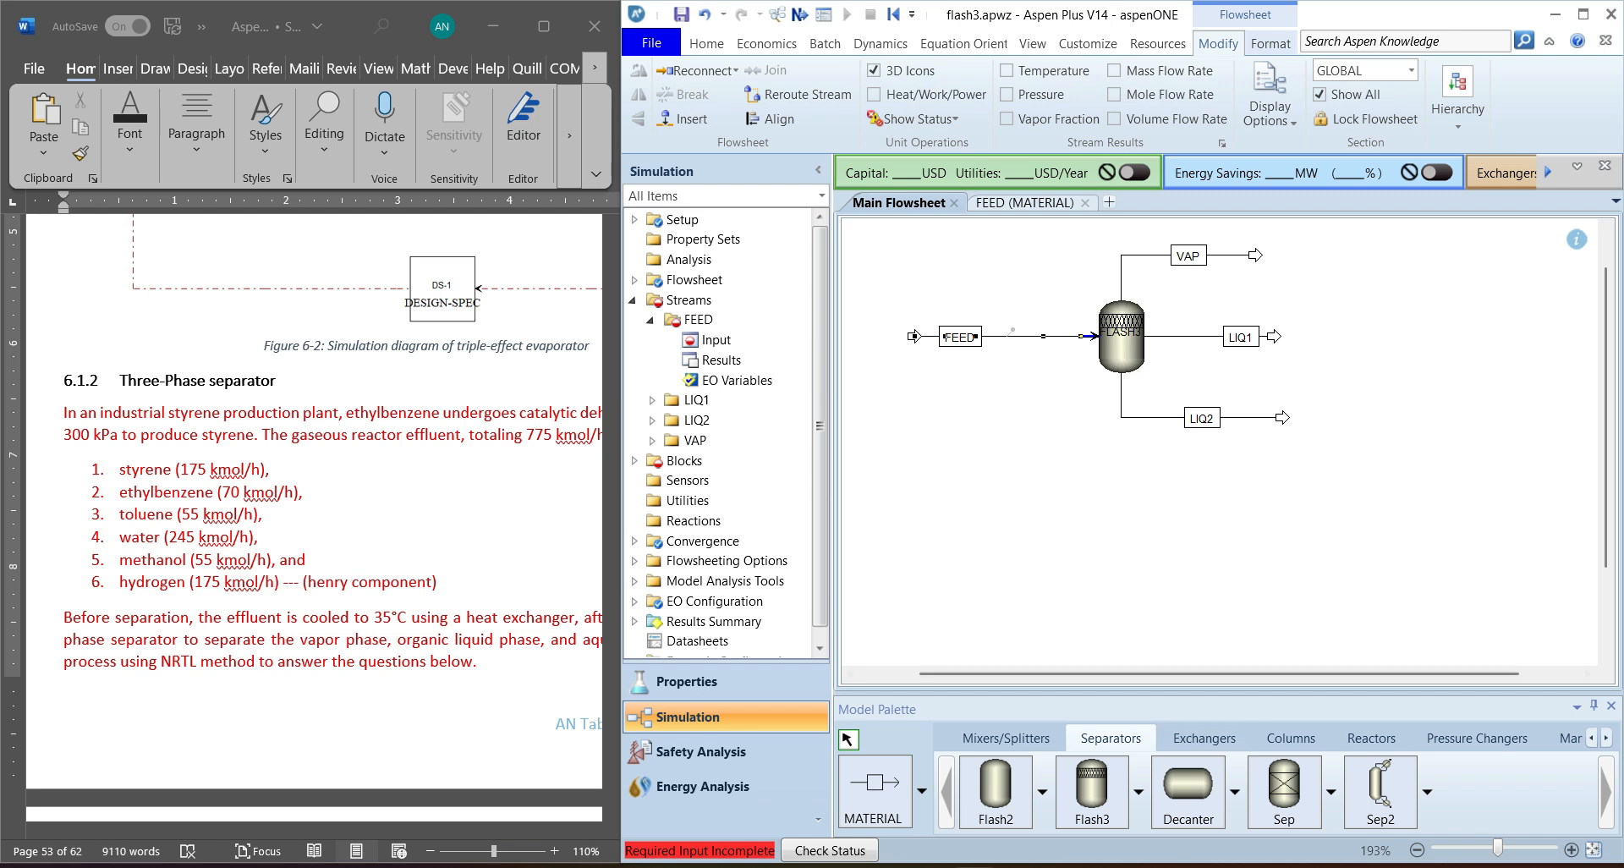
{"action": "left_click", "coordinate": [1205, 738]}
{"action": "left_click", "coordinate": [996, 791]}
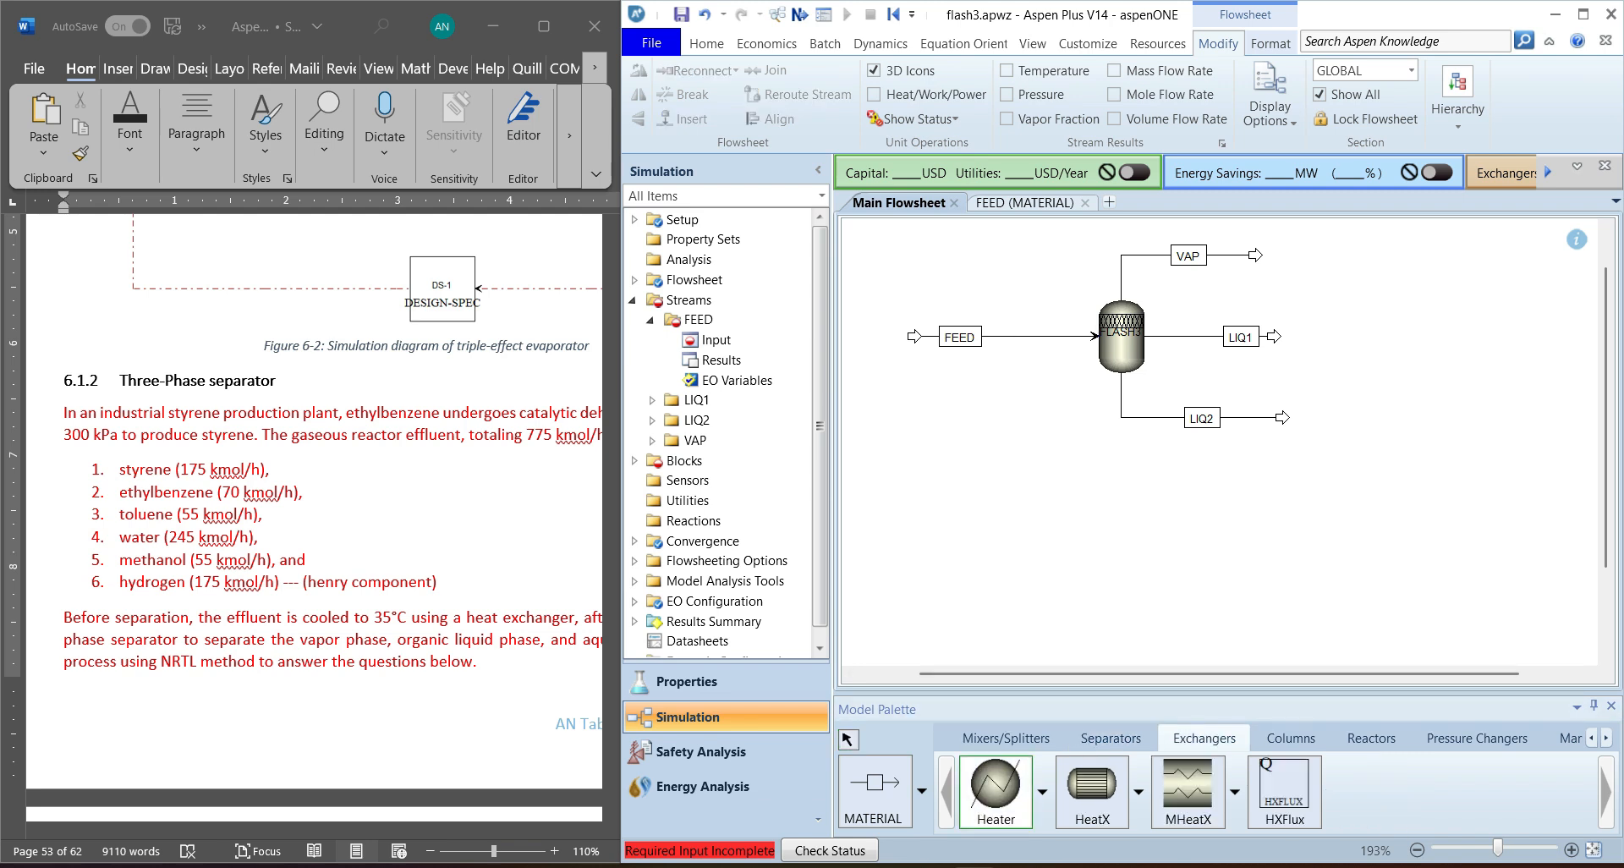
{"action": "left_click", "coordinate": [998, 414]}
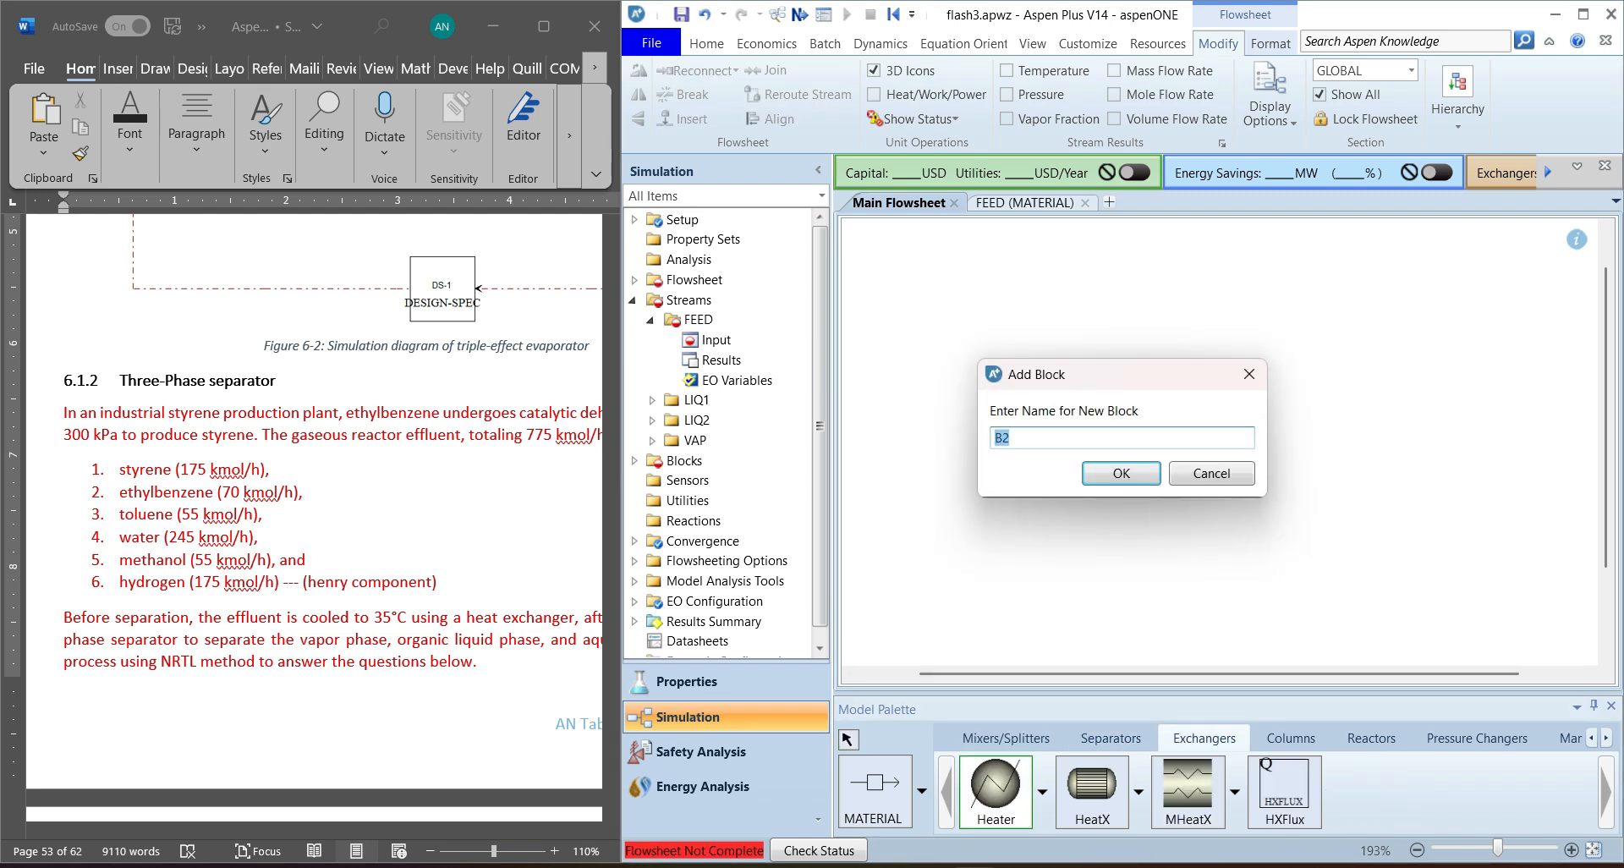
{"action": "type", "text": "COOLER"}
{"action": "key", "text": "Return"}
Step: Reconnect the FEED stream's destination to the COOLER inlet and move the stream's source end clear of the block
{"action": "left_click", "coordinate": [1044, 336]}
{"action": "right_click", "coordinate": [1044, 337]}
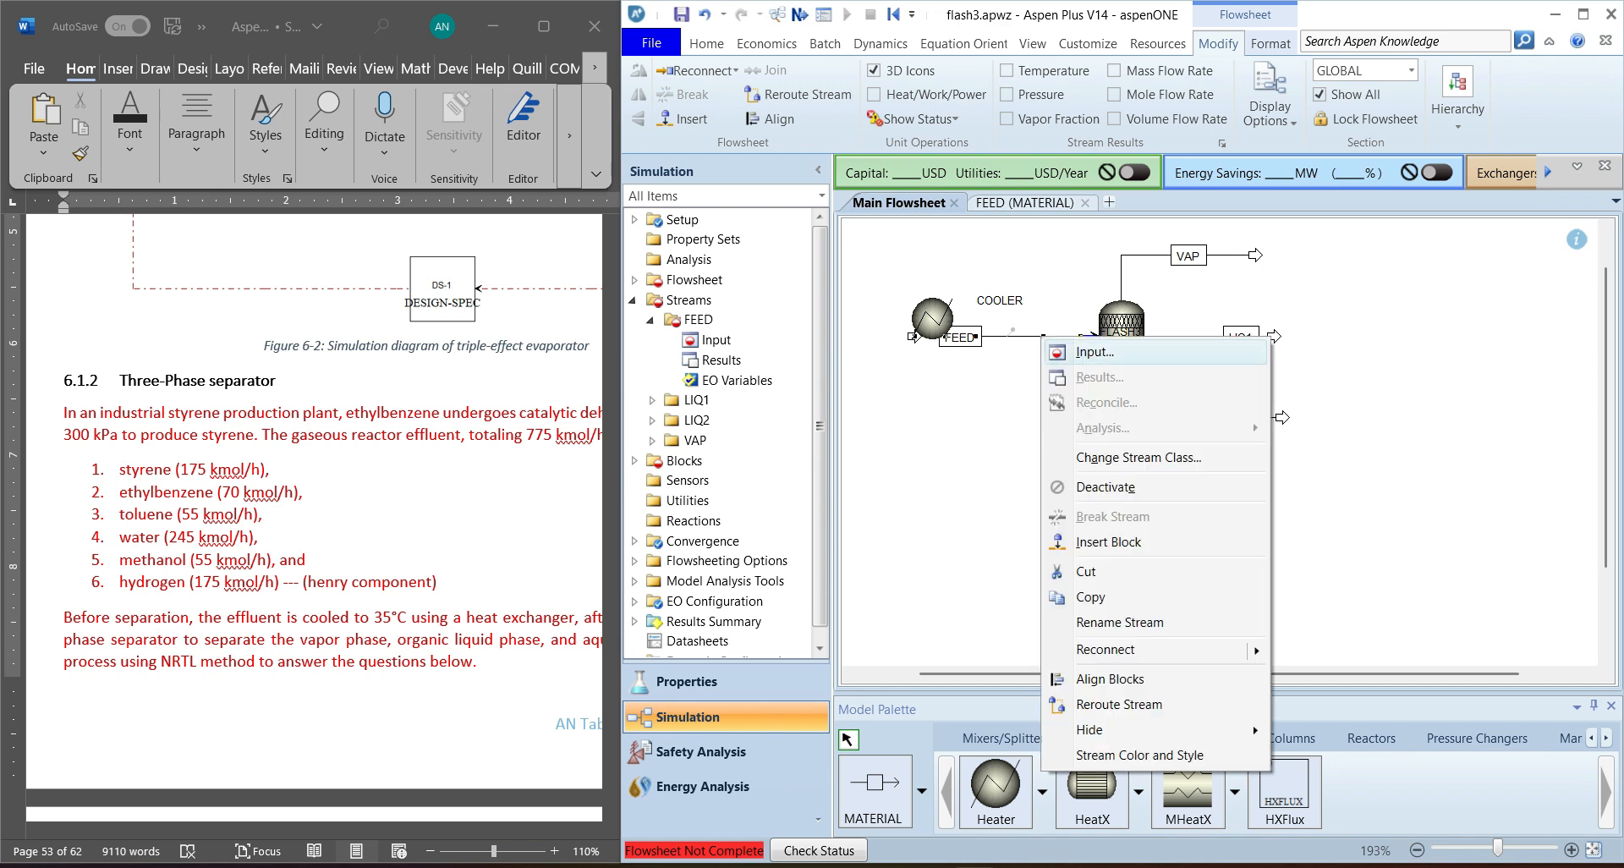
{"action": "mouse_move", "coordinate": [1105, 650]}
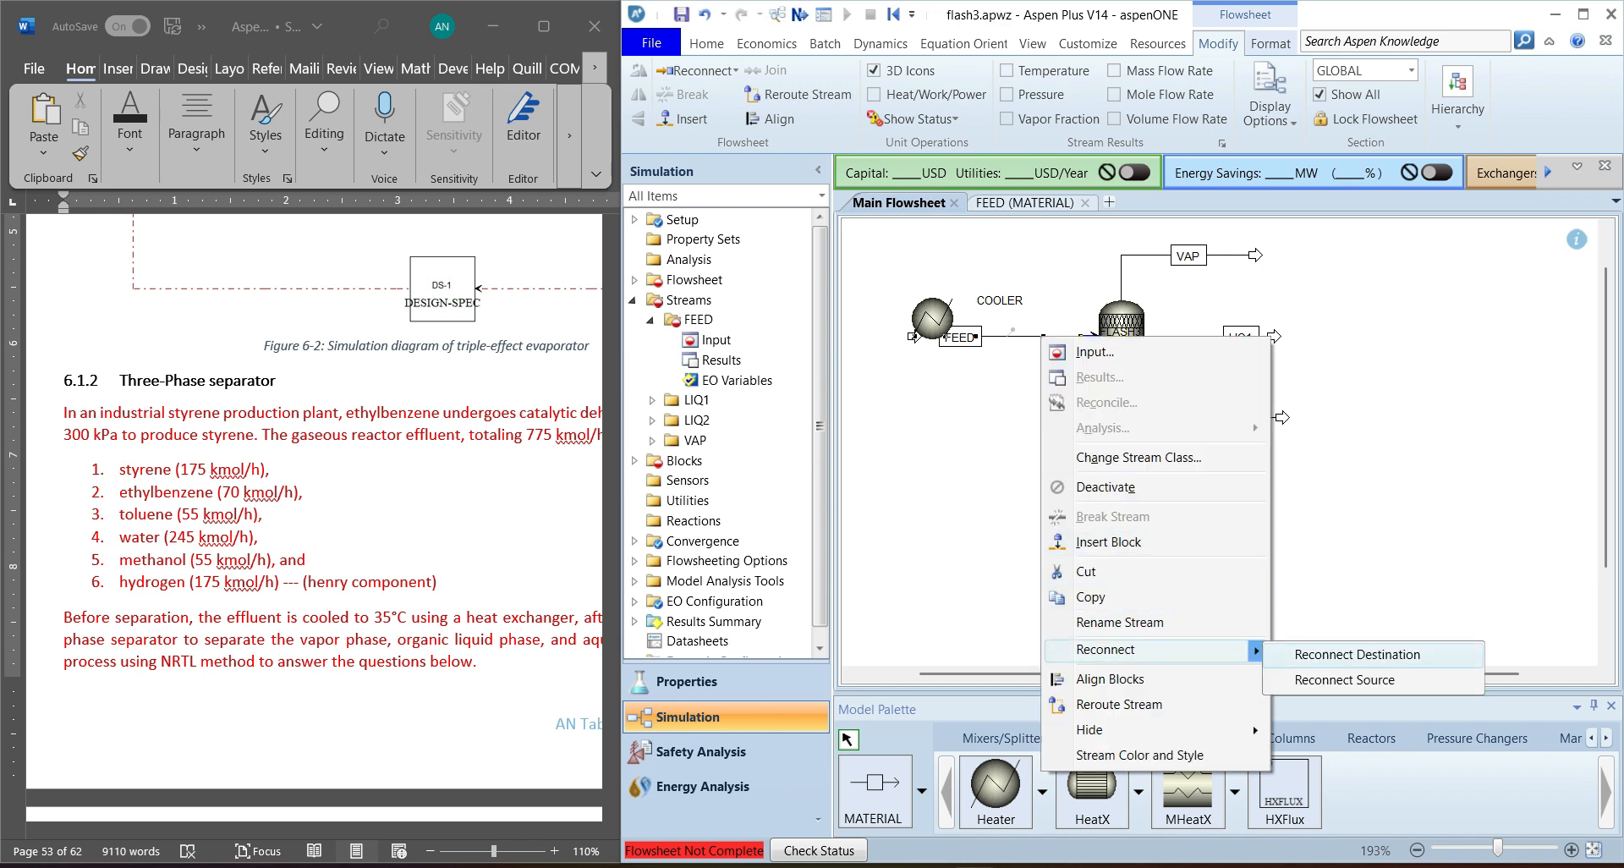
{"action": "left_click", "coordinate": [1357, 654]}
{"action": "left_click", "coordinate": [906, 318]}
{"action": "left_click_drag", "start_coordinate": [914, 337], "coordinate": [852, 326]}
{"action": "left_click", "coordinate": [888, 397]}
Step: Connect the COOLER outlet to the FLASH3 inlet with a material stream named FEED1
{"action": "left_click", "coordinate": [876, 791]}
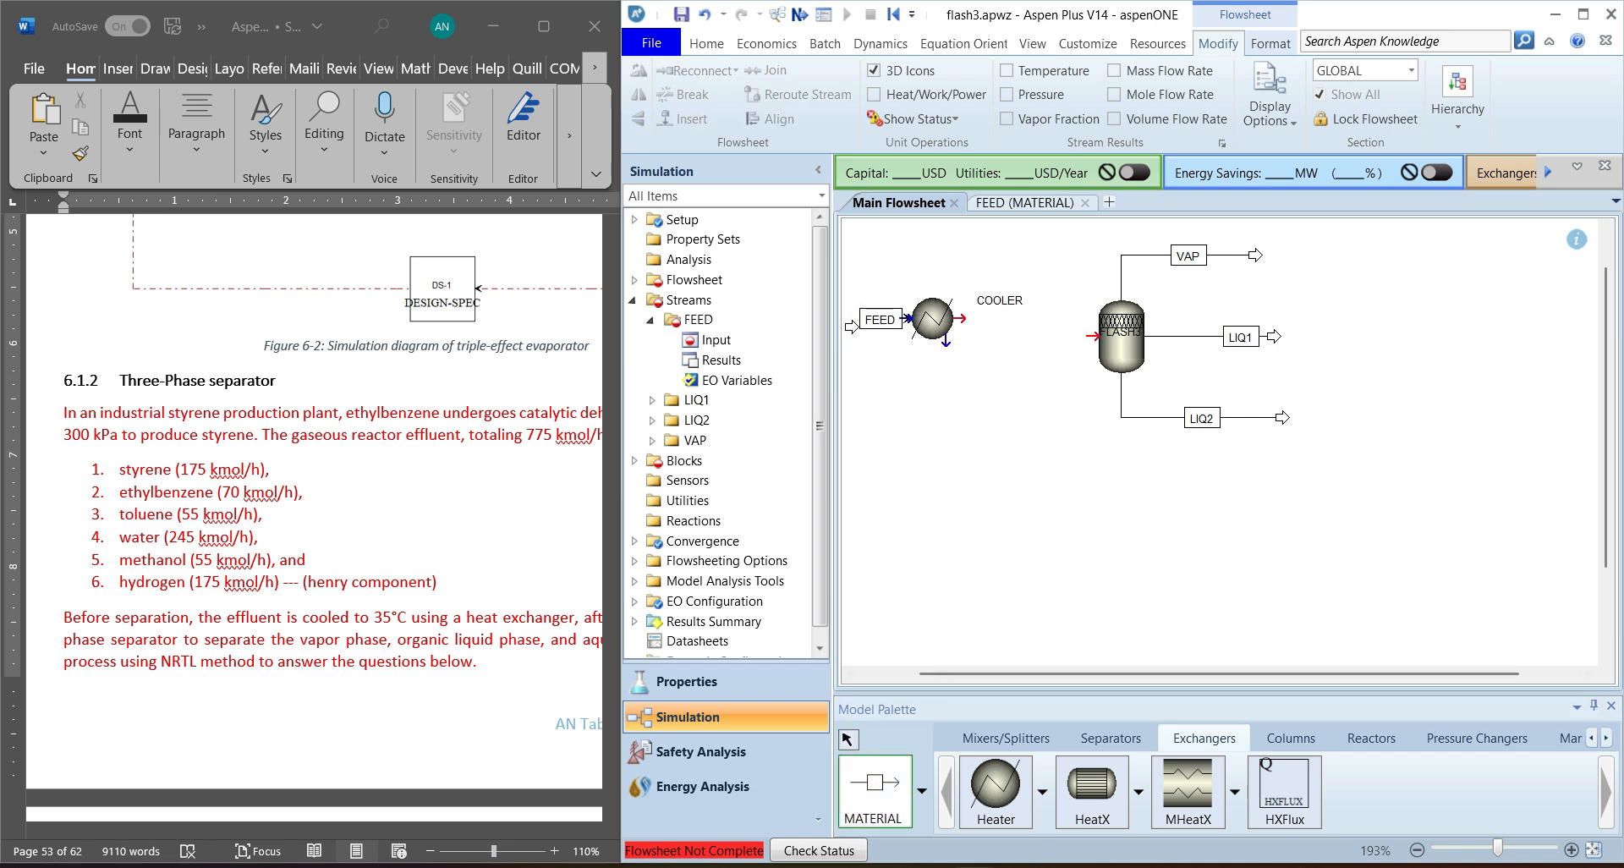
{"action": "left_click", "coordinate": [955, 319]}
{"action": "left_click", "coordinate": [1093, 336]}
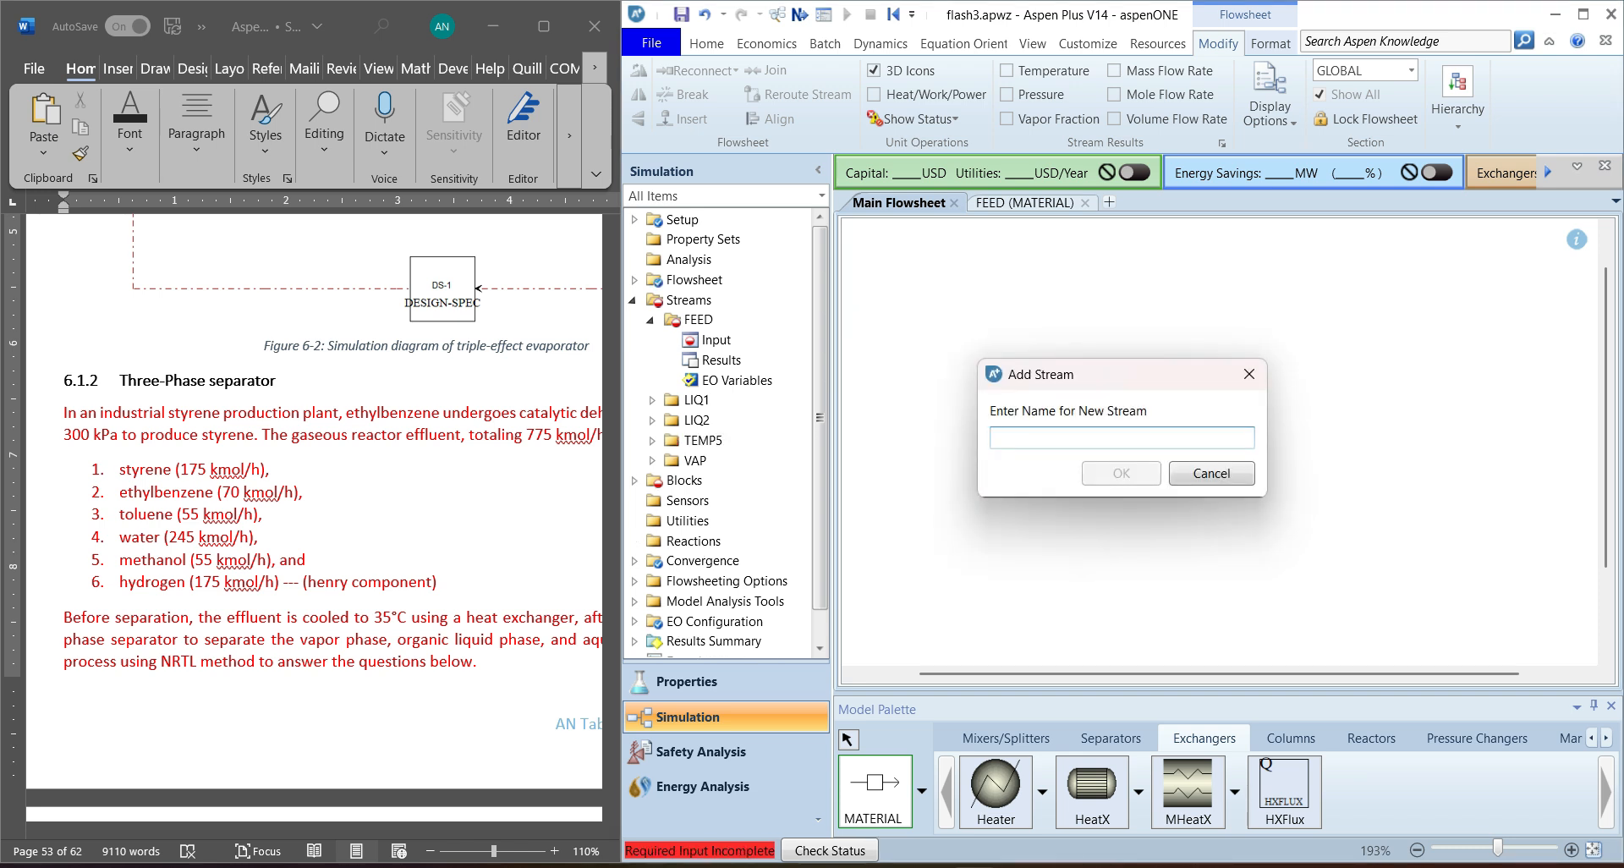
{"action": "type", "text": "FEED"}
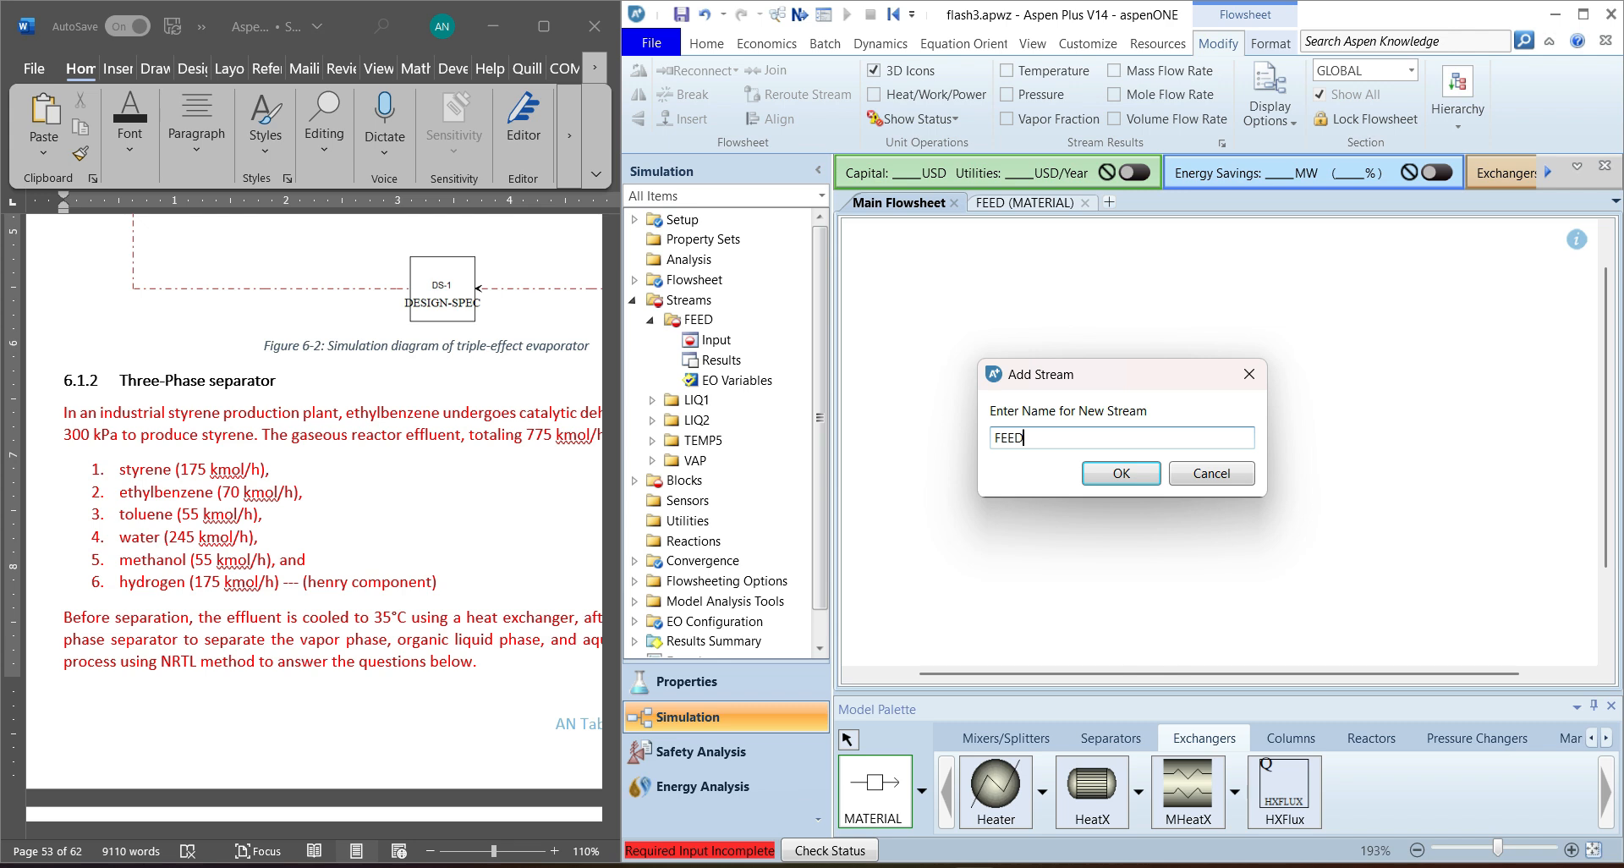
{"action": "type", "text": "1"}
{"action": "key", "text": "Return"}
Step: Align all blocks and streams on the main flowsheet and lengthen the FEED stream ahead of the COOLER block
{"action": "key", "text": "ctrl+a"}
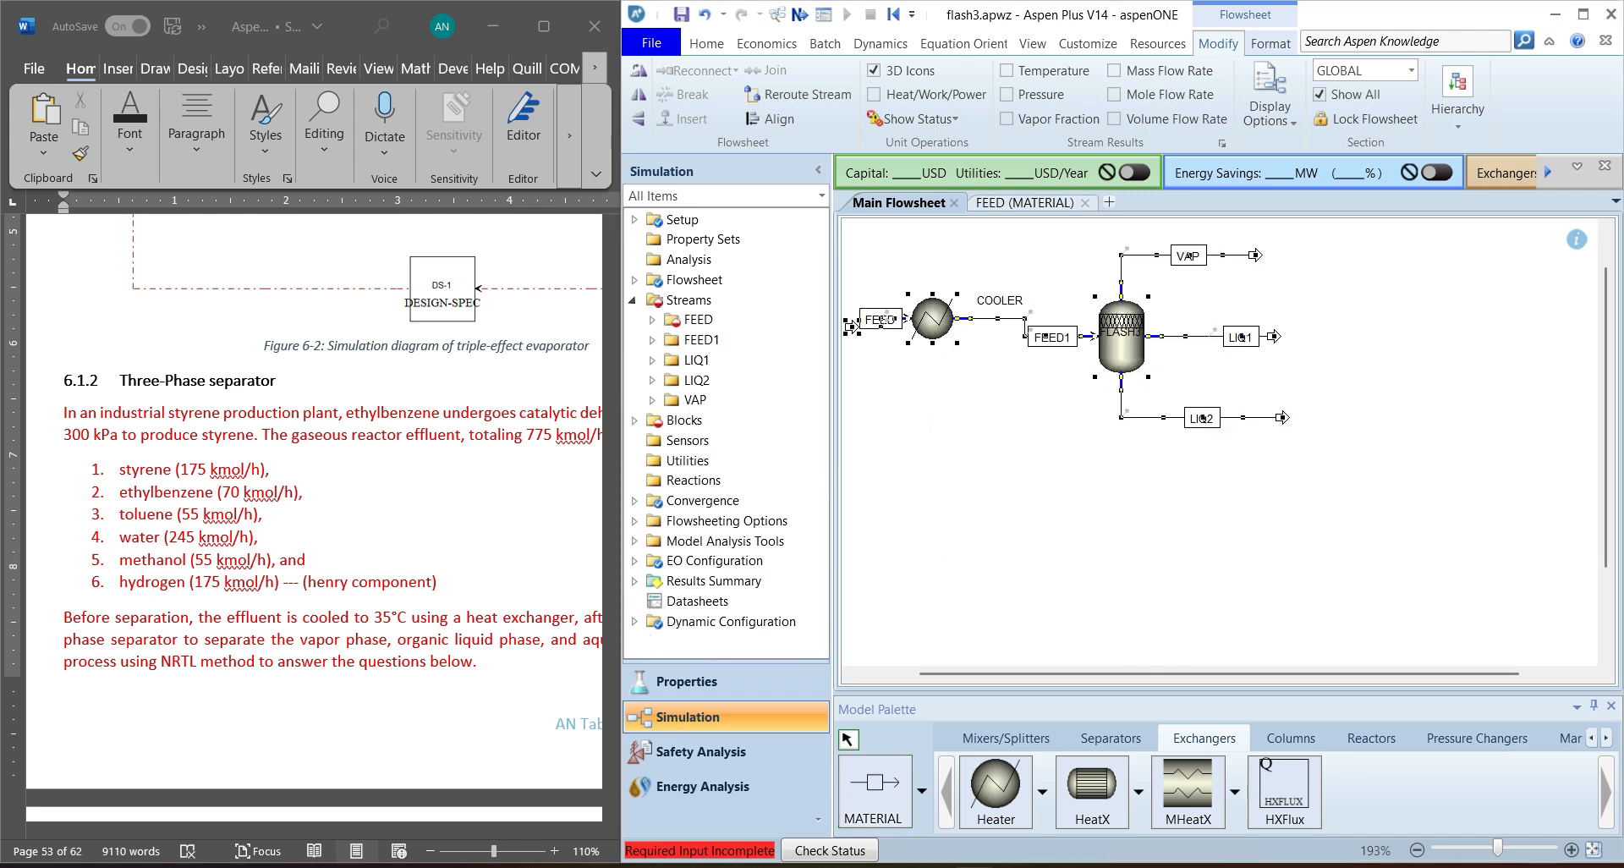
{"action": "key", "text": "ctrl+l"}
{"action": "key", "text": "ctrl+j"}
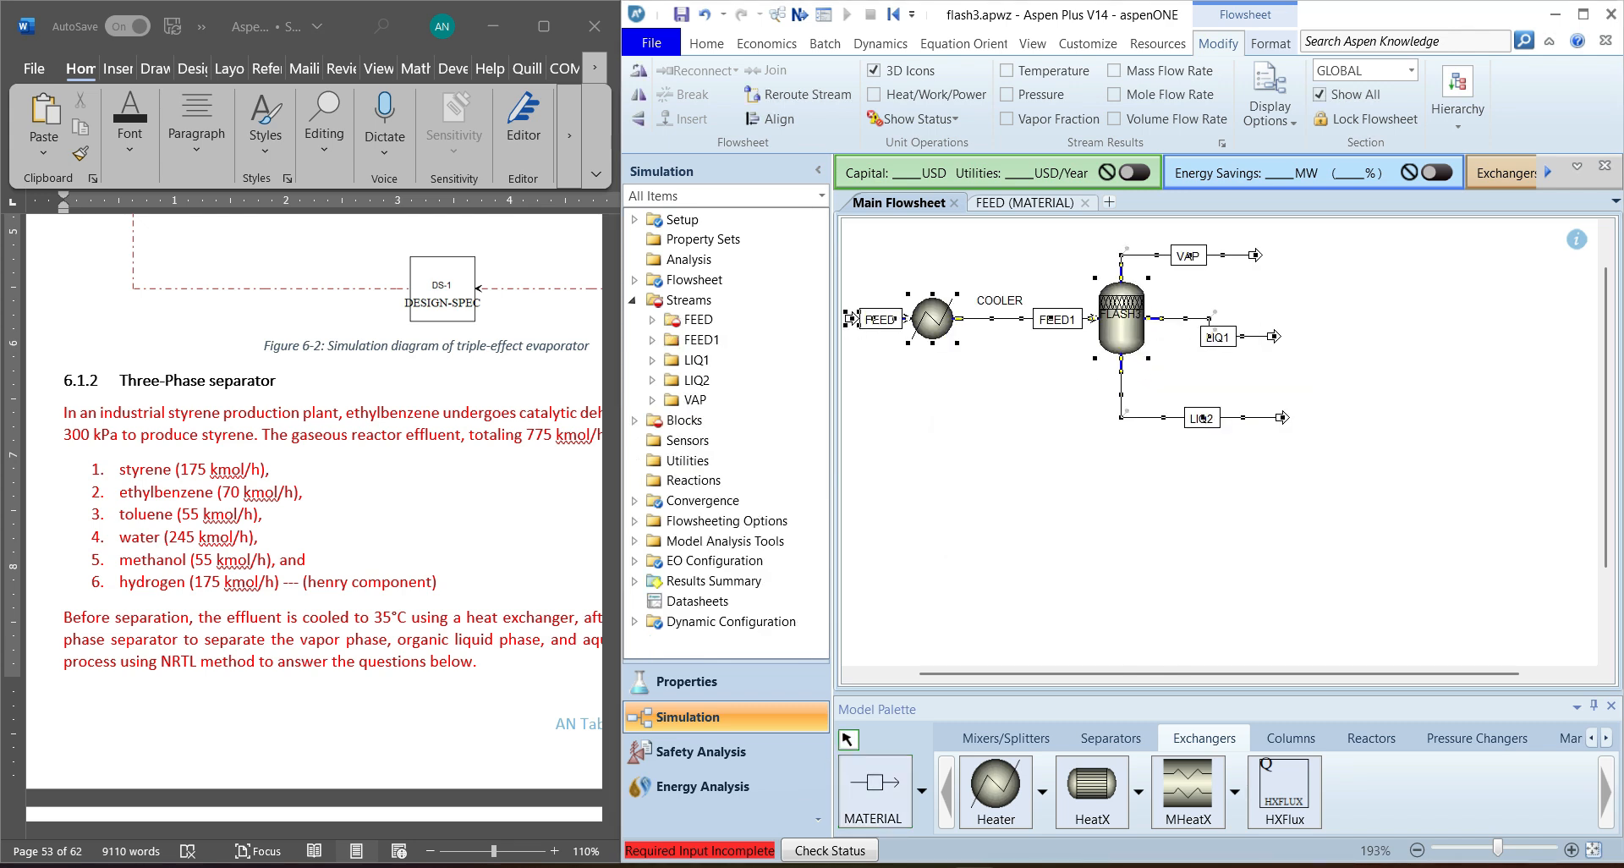
{"action": "key", "text": "ctrl+j"}
{"action": "key", "text": "Escape"}
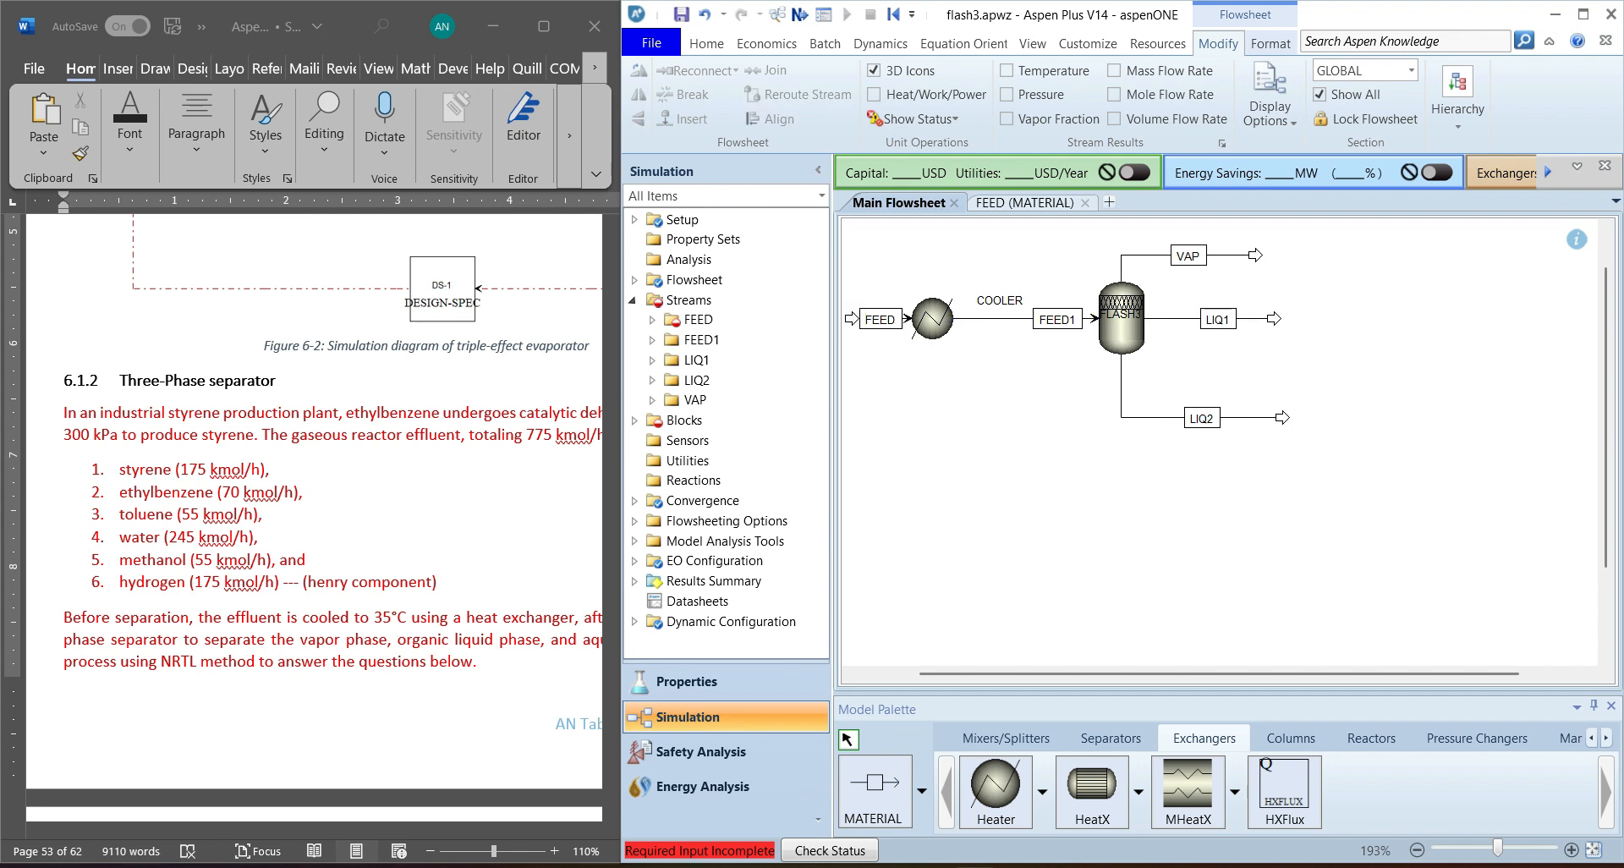
{"action": "left_click_drag", "start_coordinate": [1100, 674], "coordinate": [1039, 675]}
{"action": "left_click", "coordinate": [956, 319]}
{"action": "left_click_drag", "start_coordinate": [929, 319], "coordinate": [854, 319]}
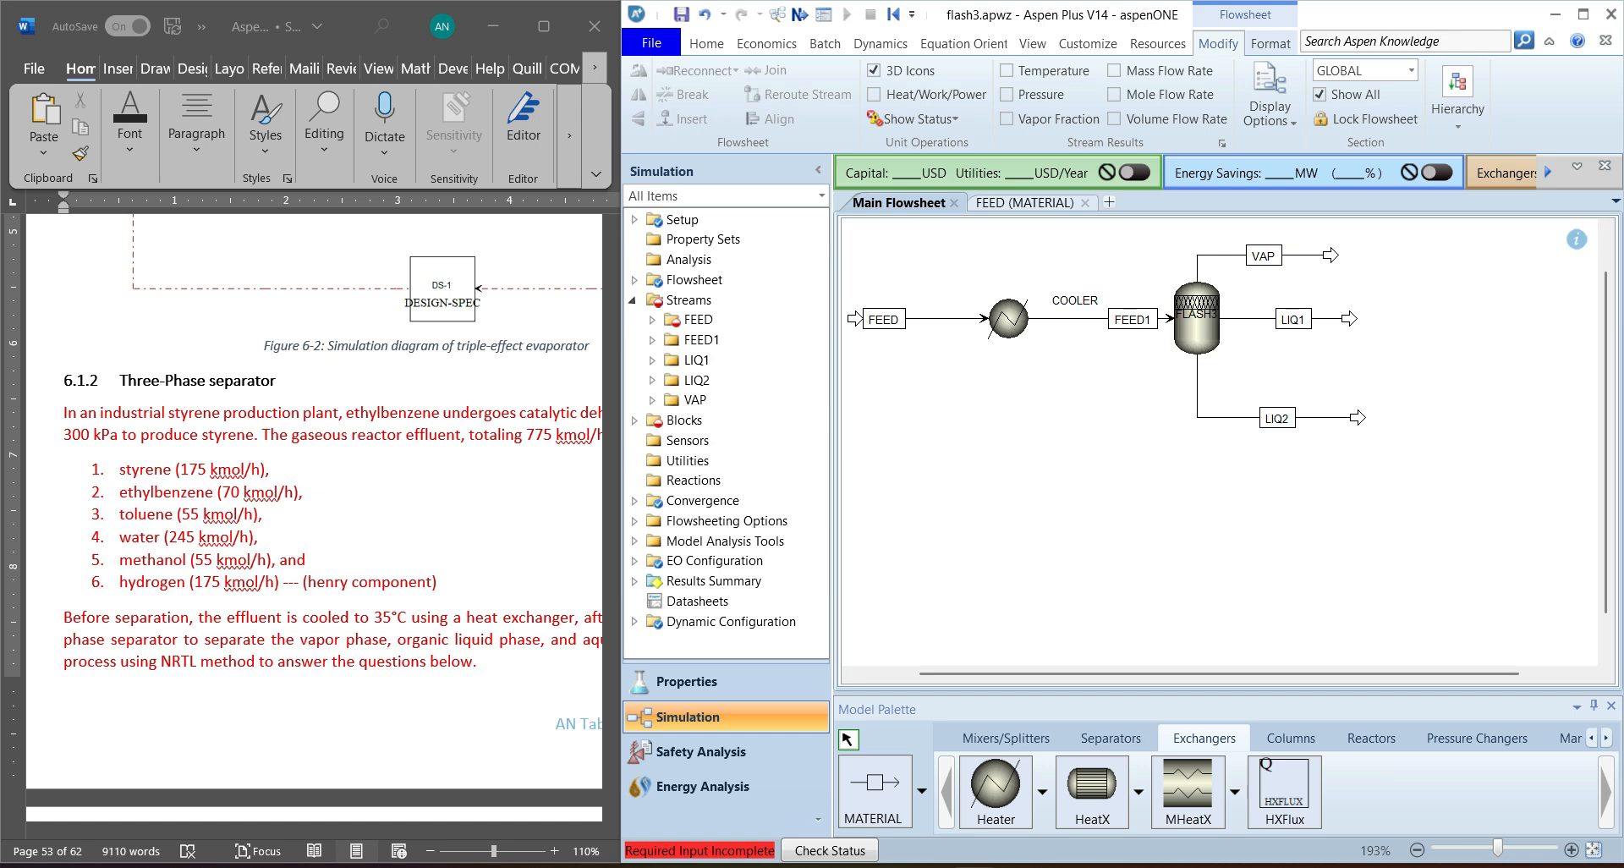
Step: Set the FEED stream's temperature to 600 °C and its pressure to 300 kPa
{"action": "double_click", "coordinate": [854, 319]}
{"action": "type", "text": "600"}
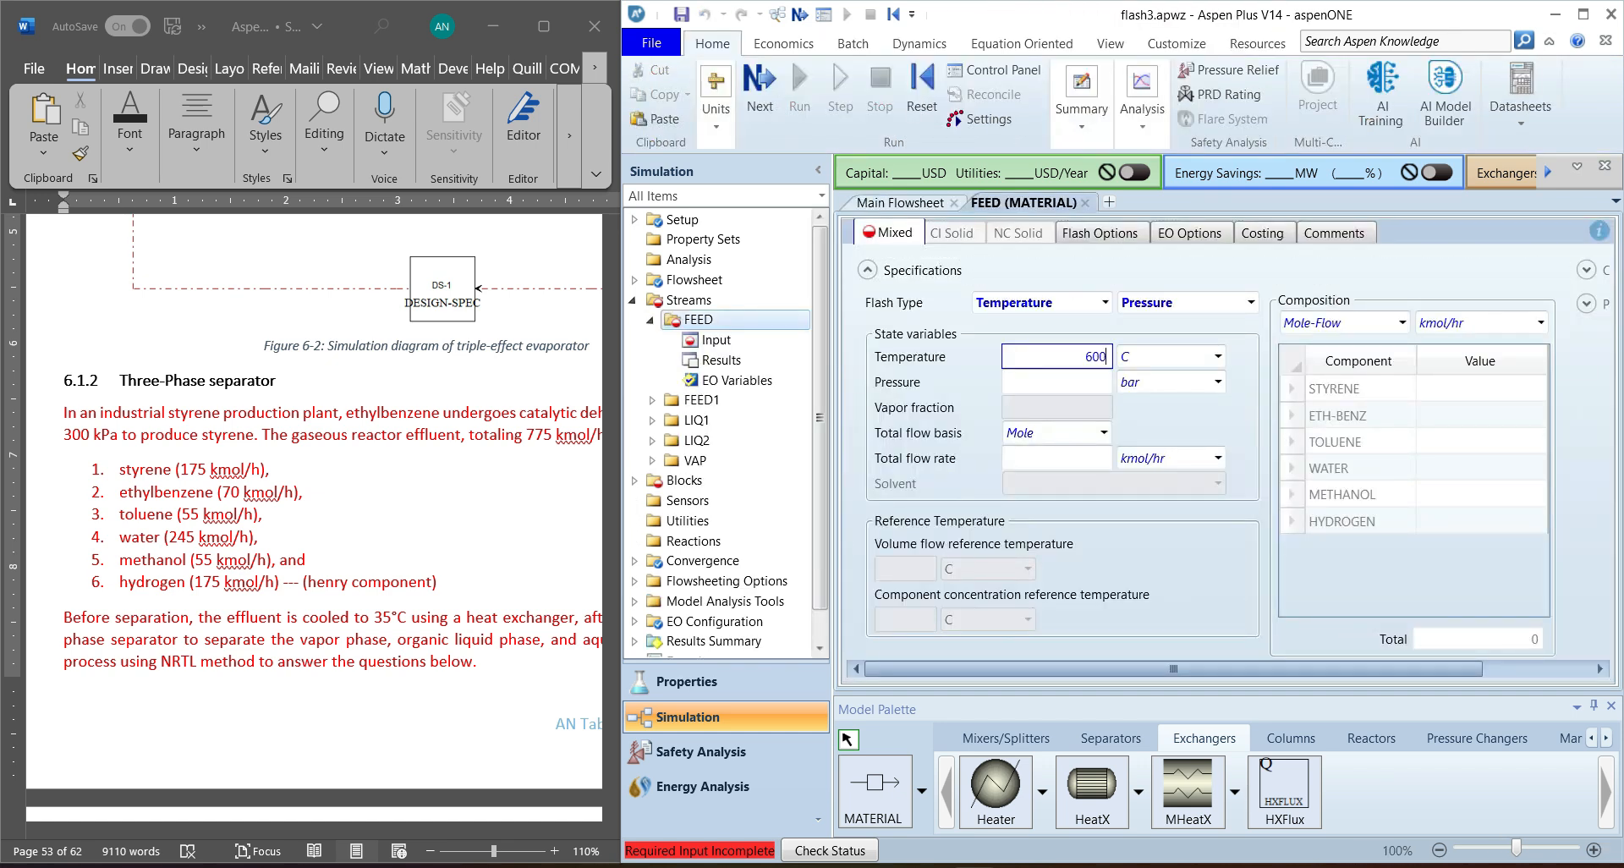
{"action": "key", "text": "Tab"}
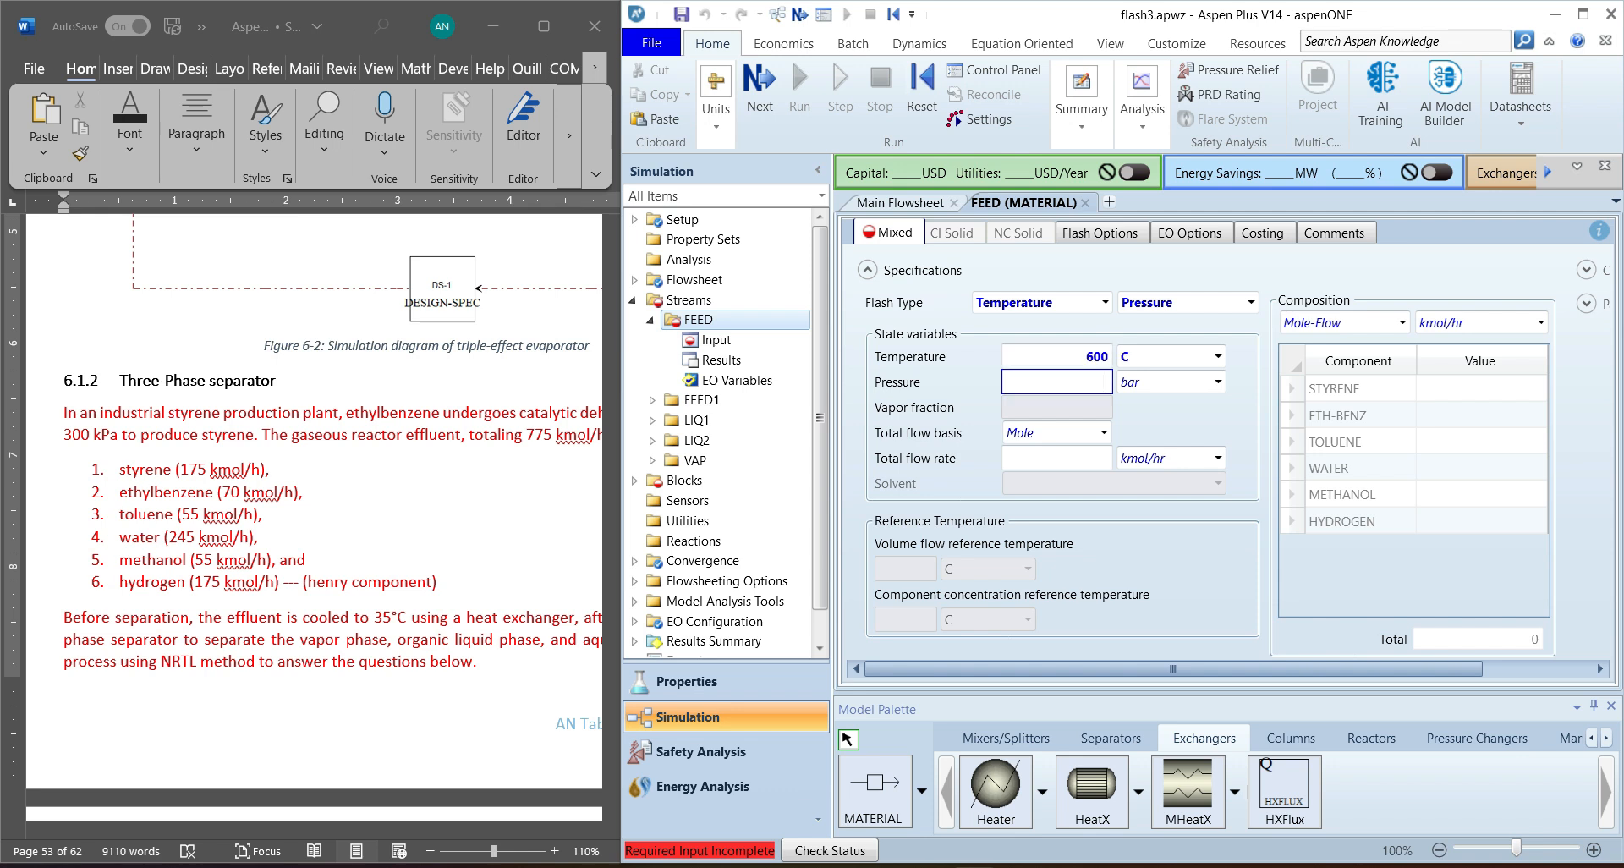
{"action": "type", "text": "300"}
{"action": "key", "text": "Tab"}
{"action": "key", "text": "k"}
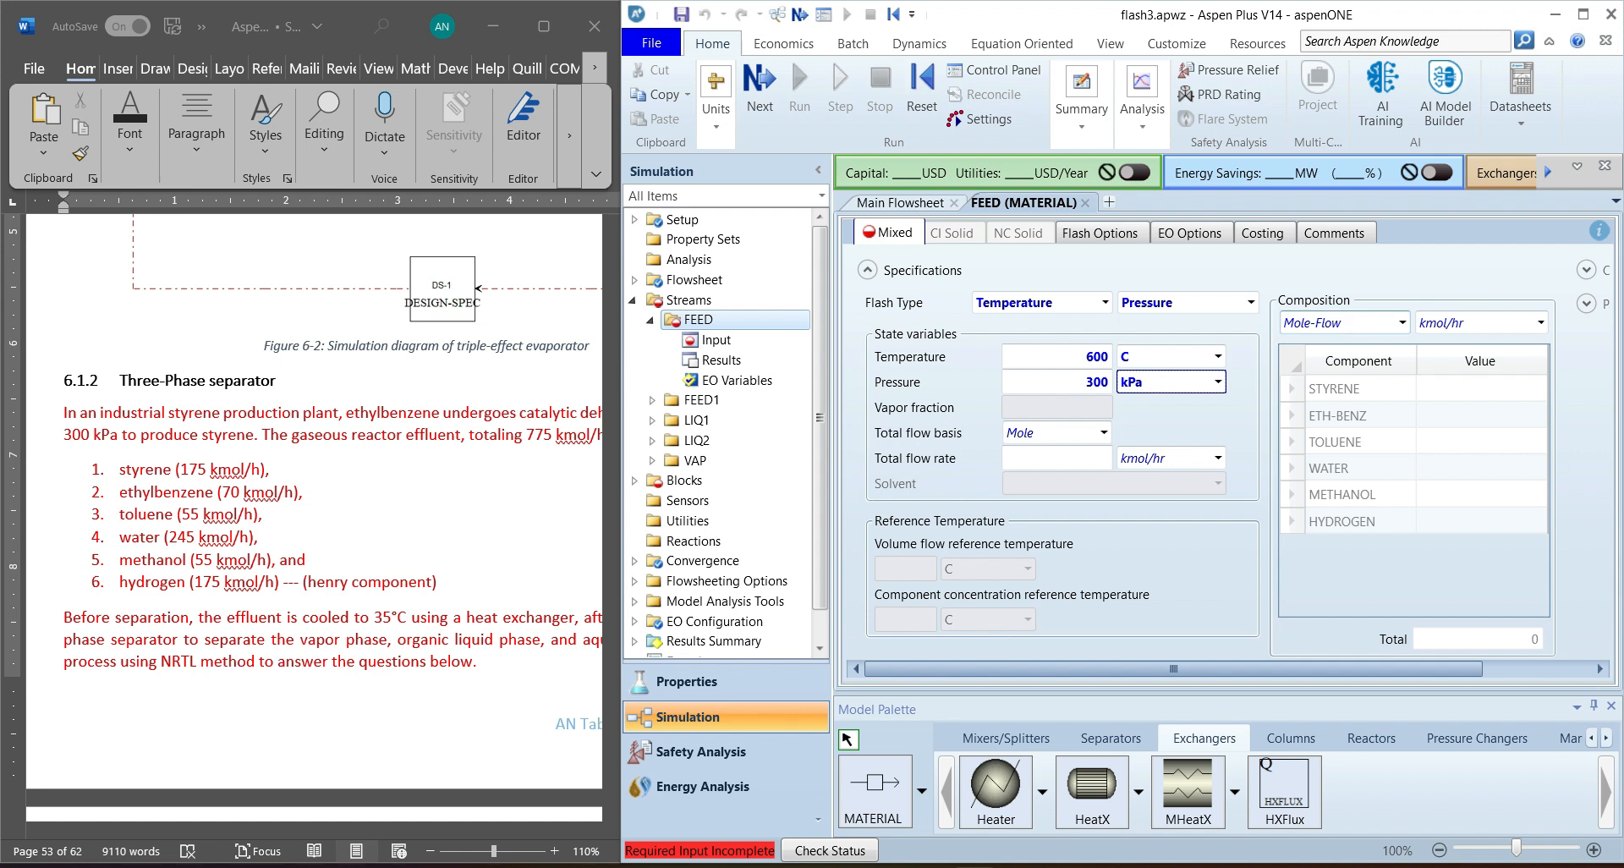
Step: Enter the FEED mole flows in kmol/hr: styrene 175, ethylbenzene 70, toluene 55, water 245, methanol 55 and hydrogen 175
{"action": "left_click", "coordinate": [1482, 389]}
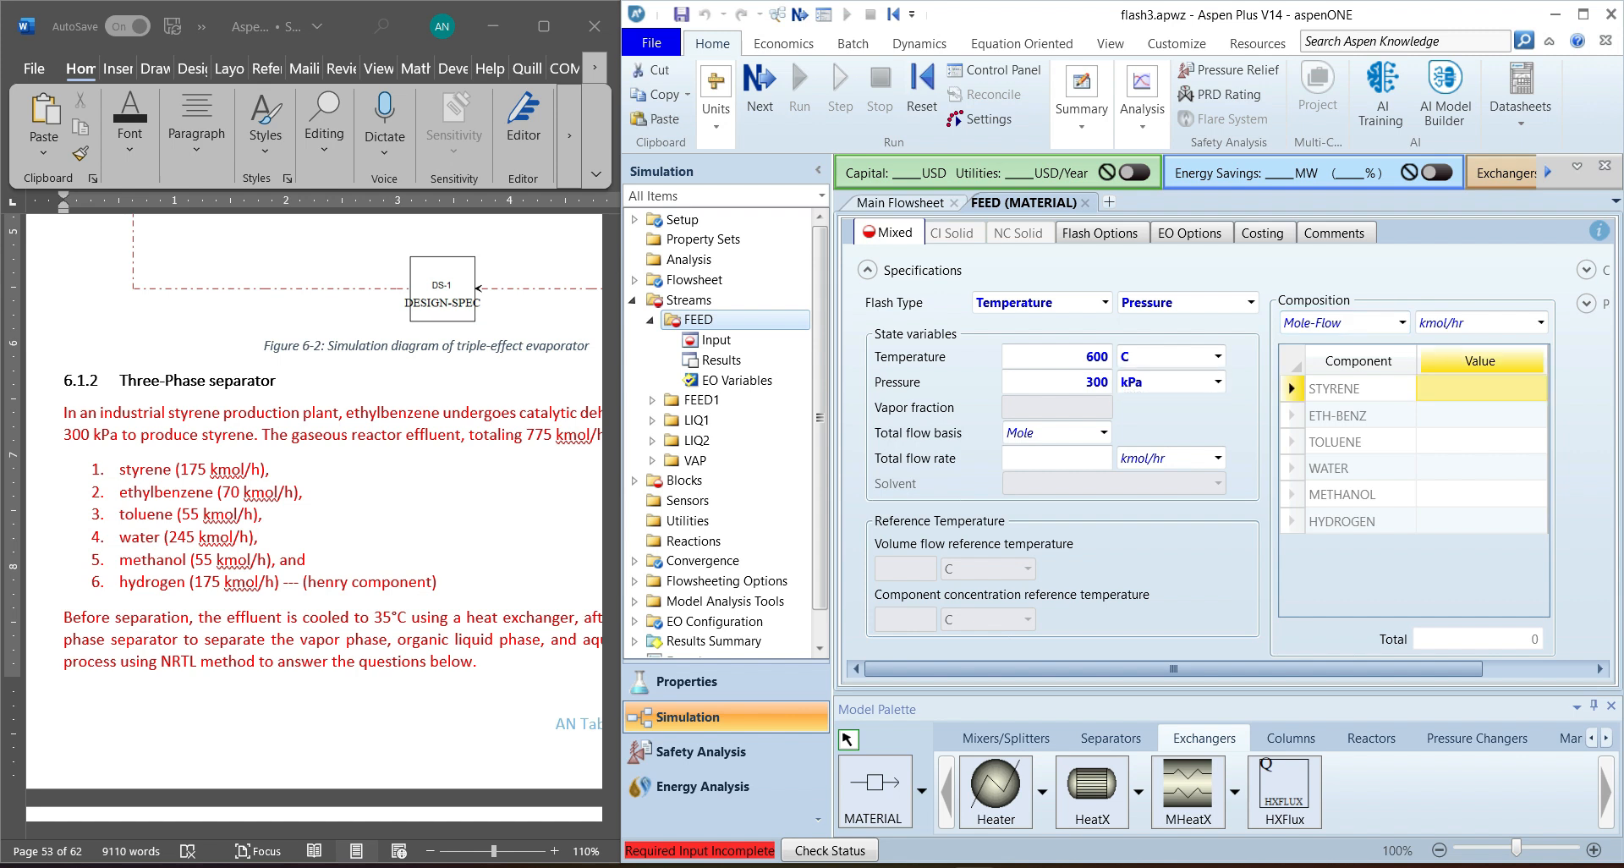
{"action": "left_click", "coordinate": [1482, 389]}
{"action": "type", "text": "175"}
{"action": "key", "text": "Return"}
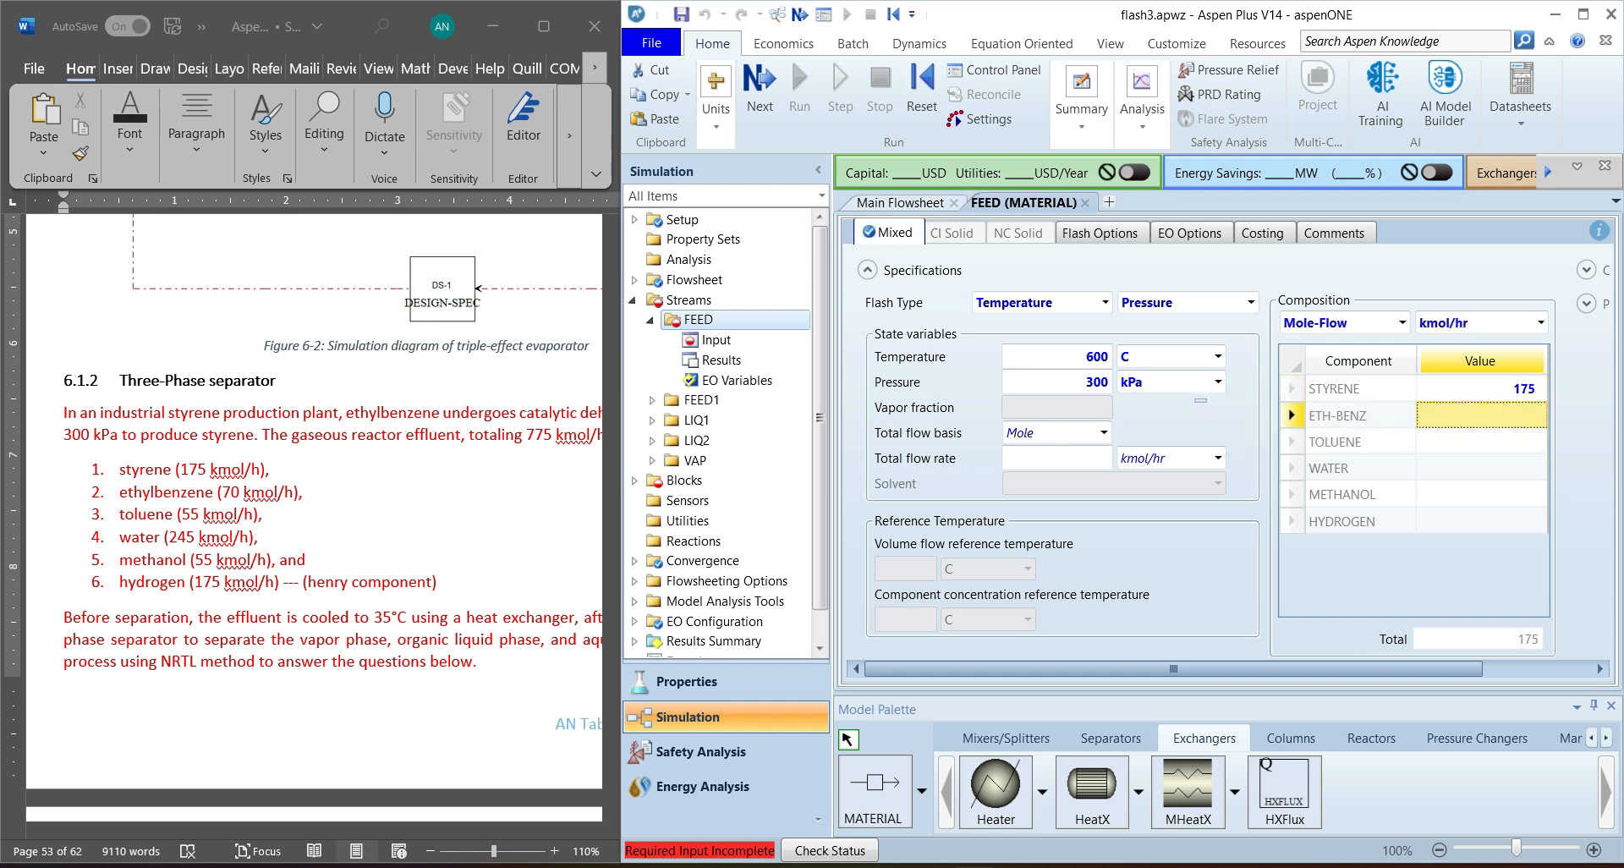
{"action": "type", "text": "70"}
{"action": "key", "text": "Return"}
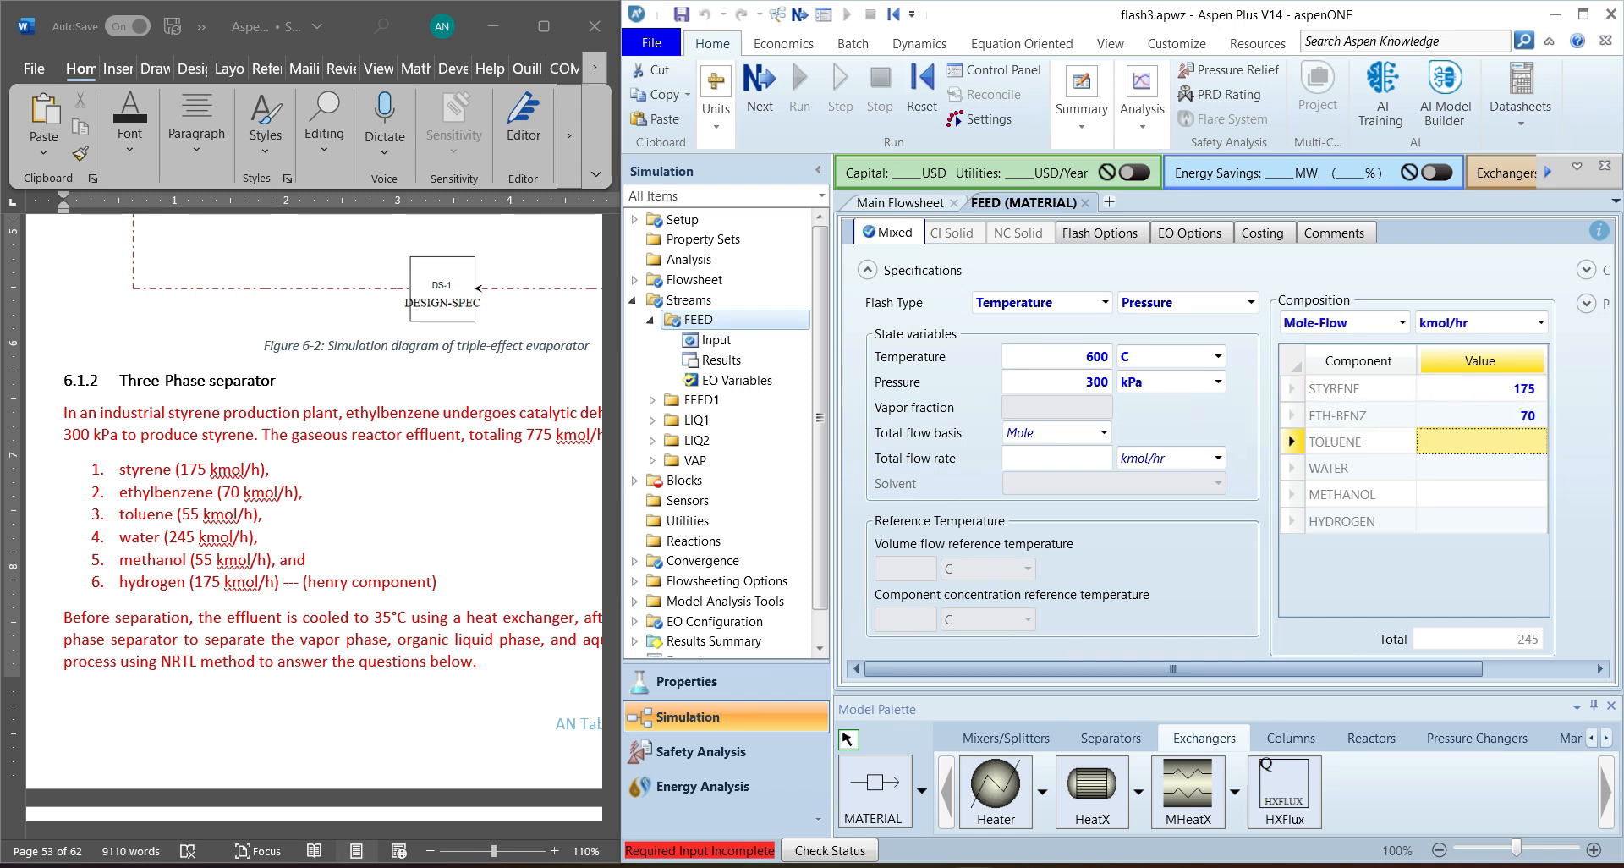
{"action": "type", "text": "55"}
{"action": "key", "text": "Return"}
{"action": "type", "text": "24"}
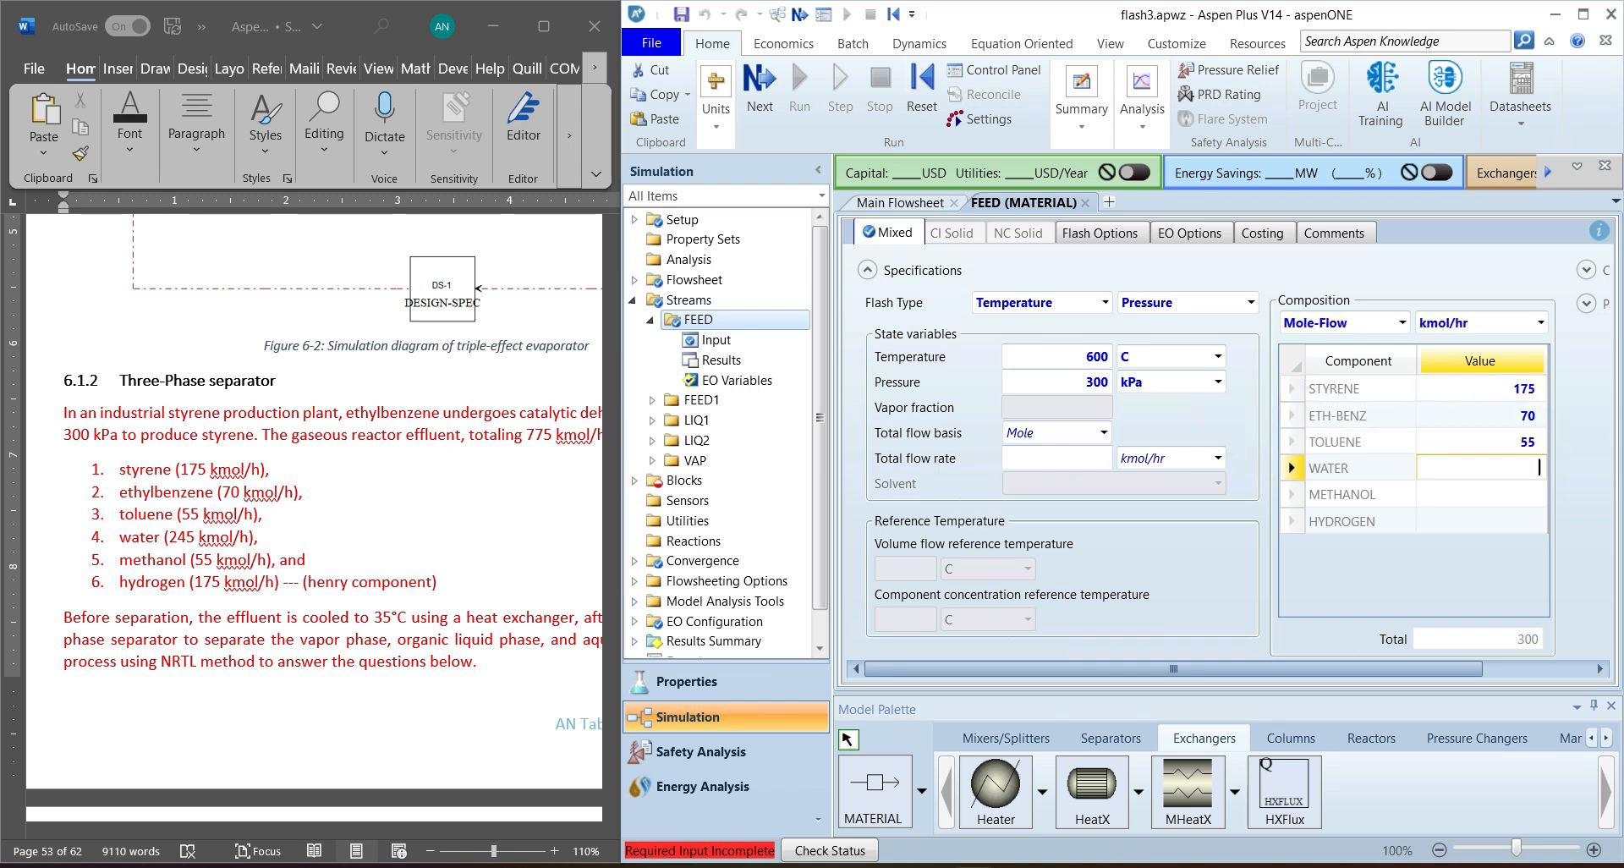
{"action": "type", "text": "5"}
{"action": "key", "text": "Return"}
{"action": "type", "text": "55"}
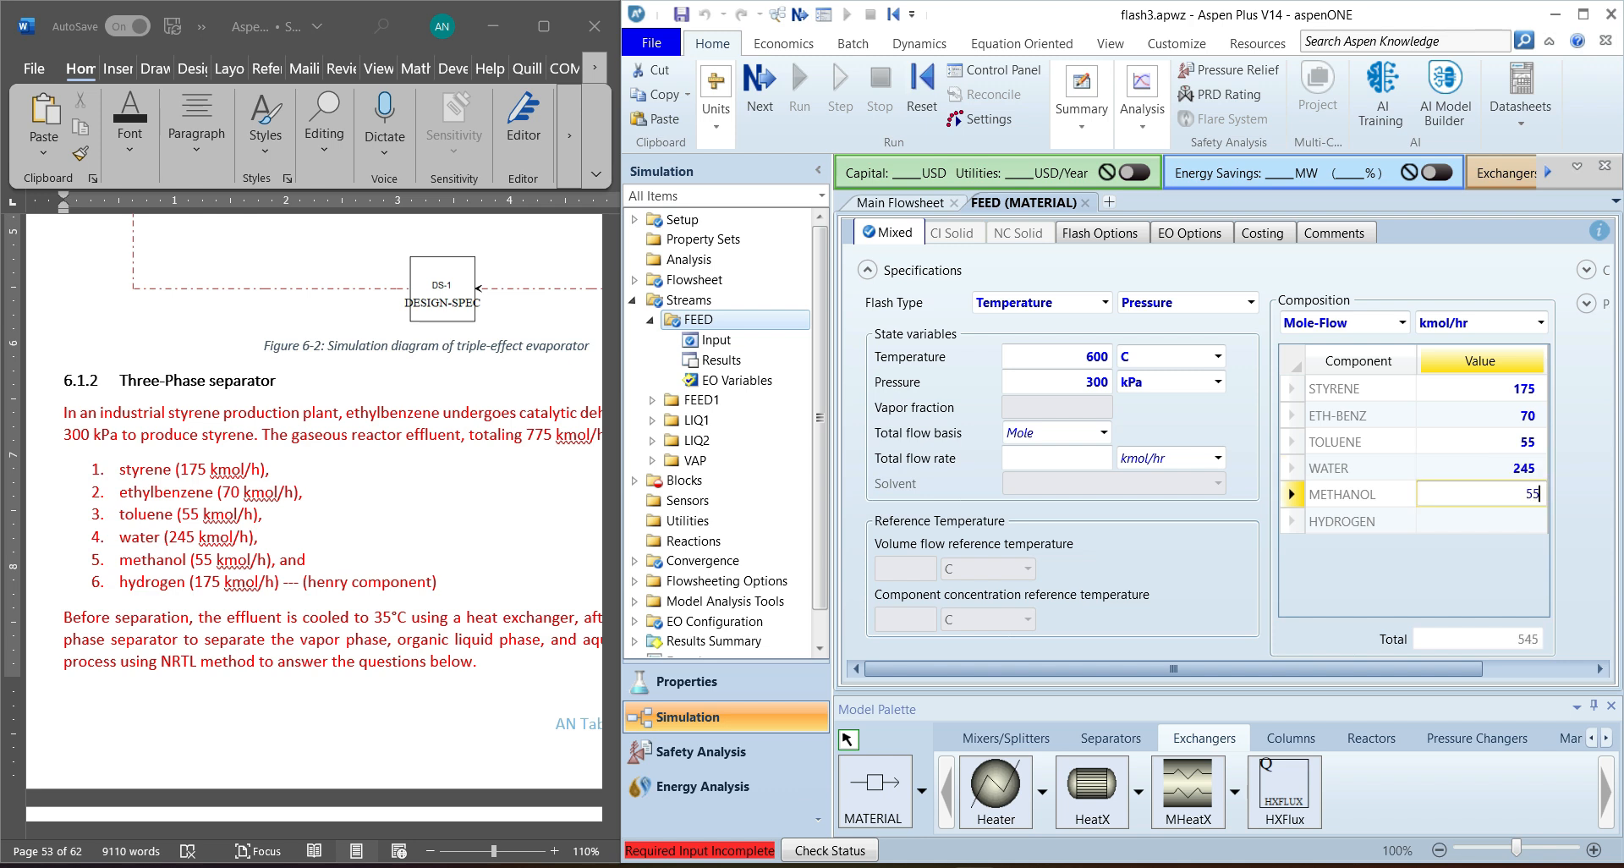
{"action": "key", "text": "Return"}
{"action": "type", "text": "175"}
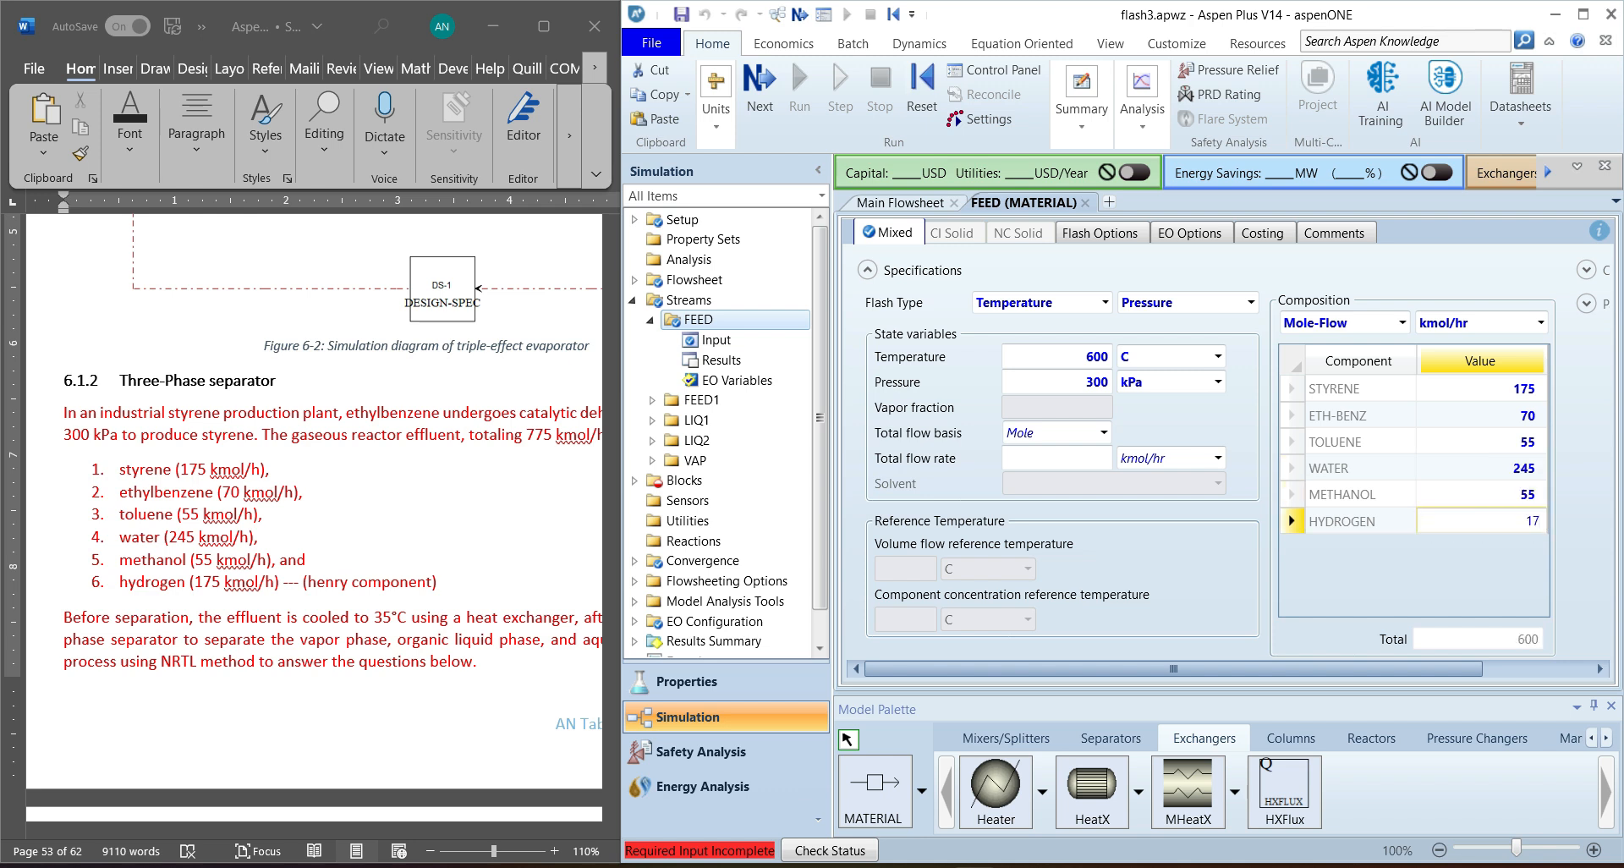
{"action": "key", "text": "Return"}
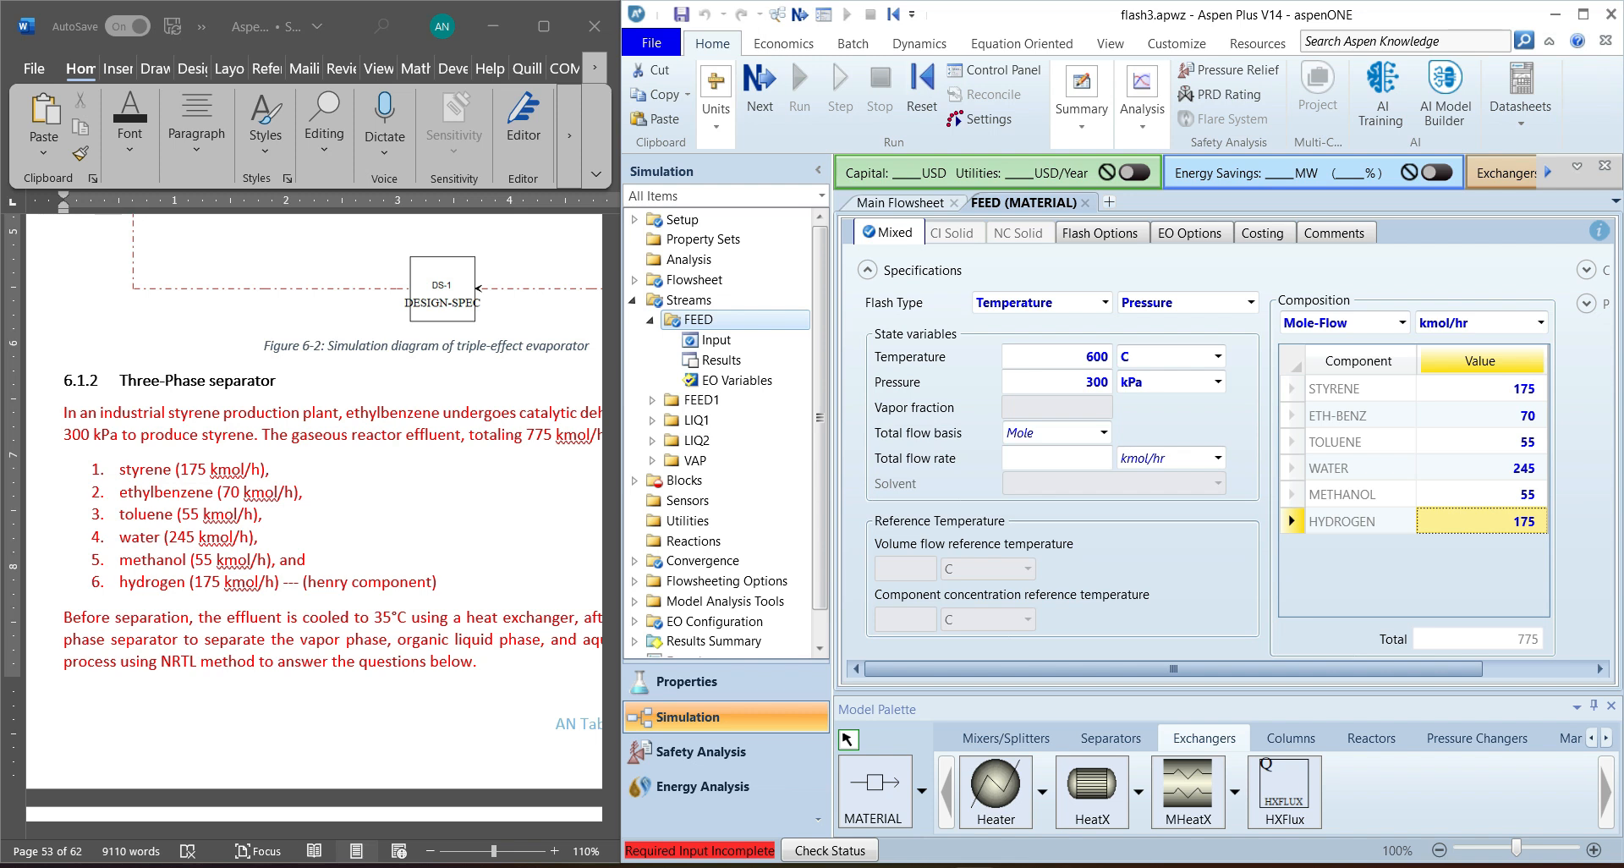
Step: Specify the COOLER block with an outlet temperature of 35 °C and a pressure of 0 bar
{"action": "left_click", "coordinate": [760, 84]}
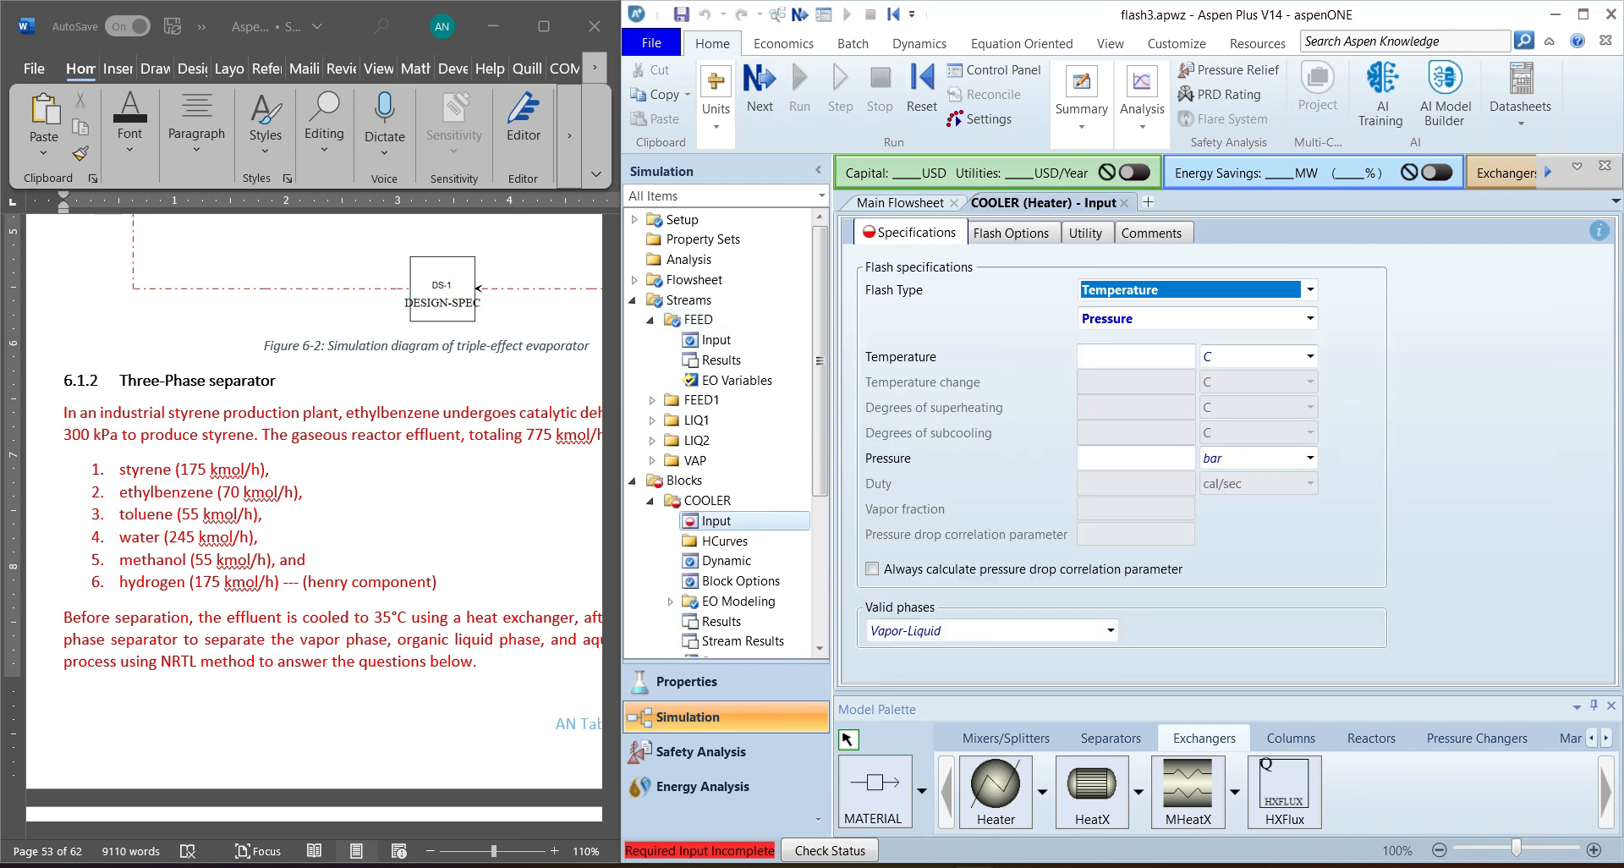
{"action": "left_click", "coordinate": [1136, 458]}
{"action": "type", "text": "0"}
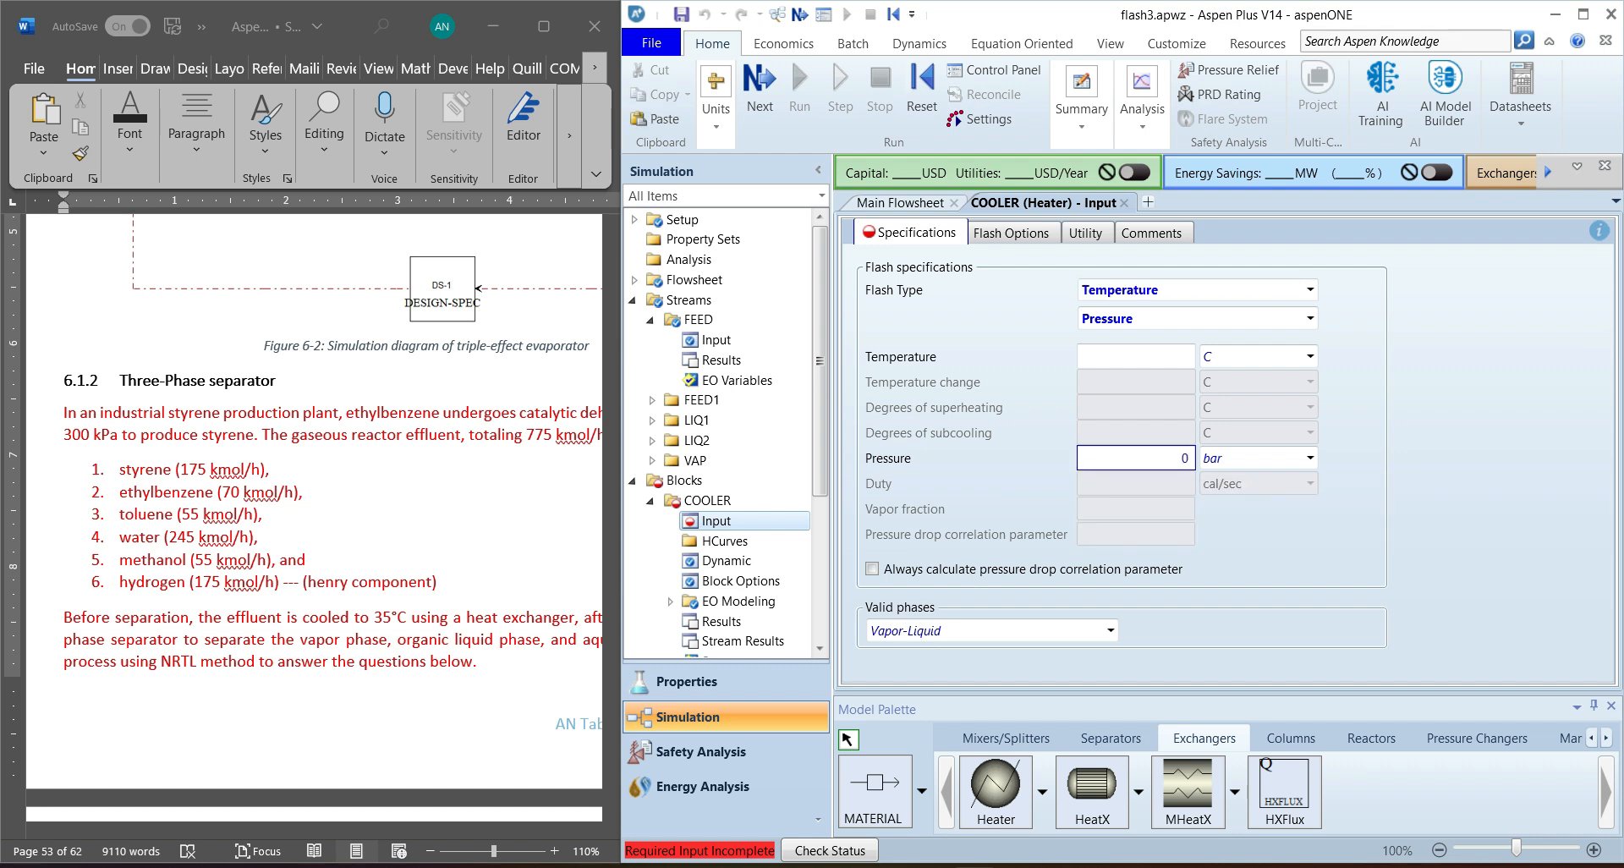
{"action": "left_click", "coordinate": [1180, 356]}
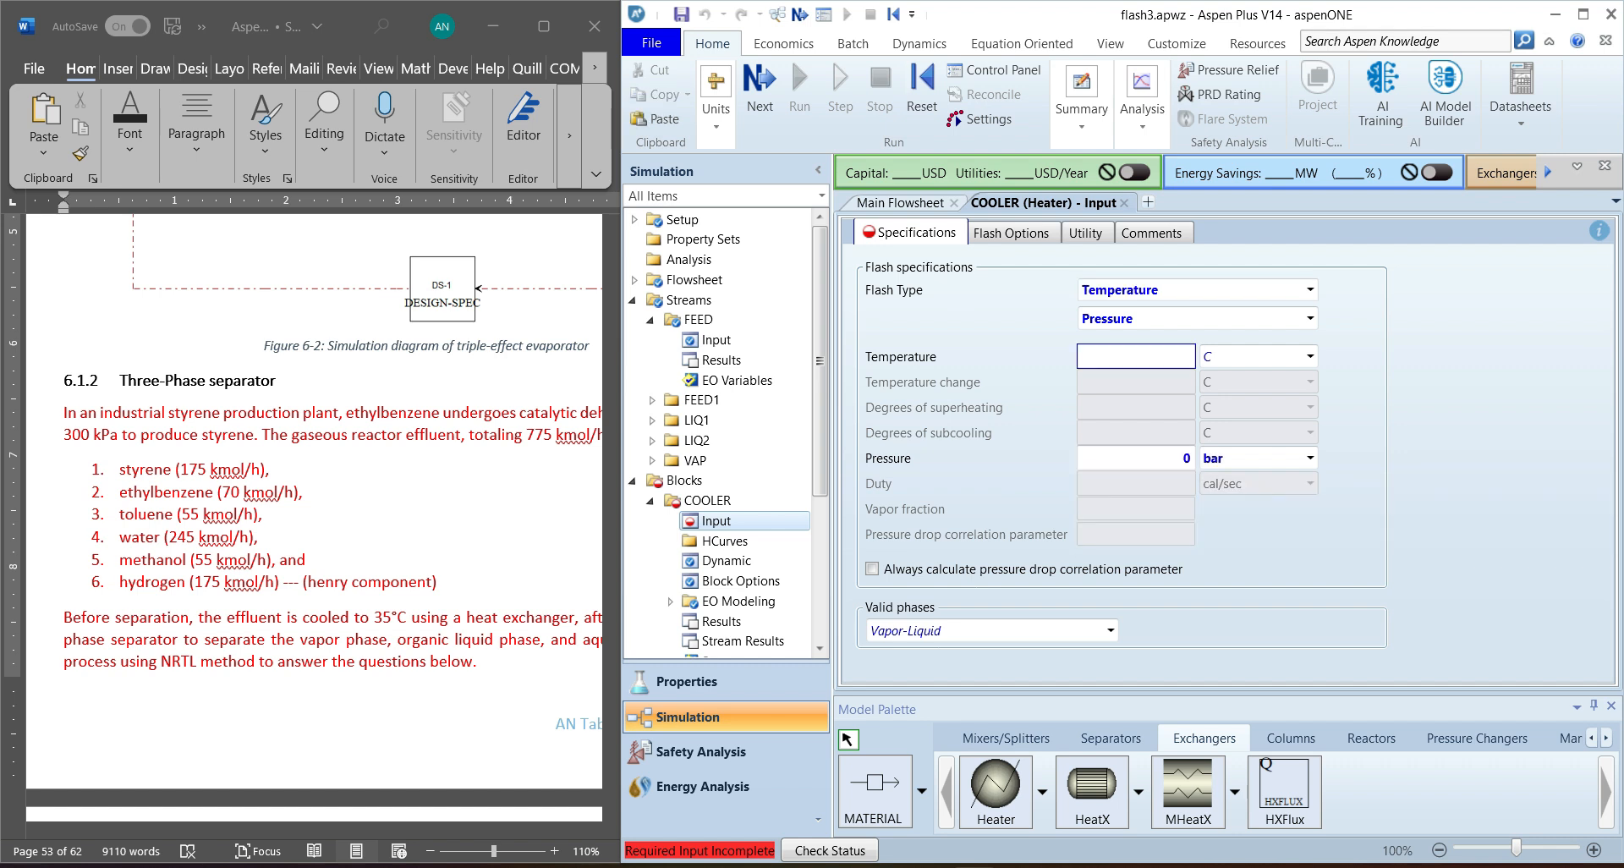
{"action": "type", "text": "35"}
{"action": "key", "text": "Return"}
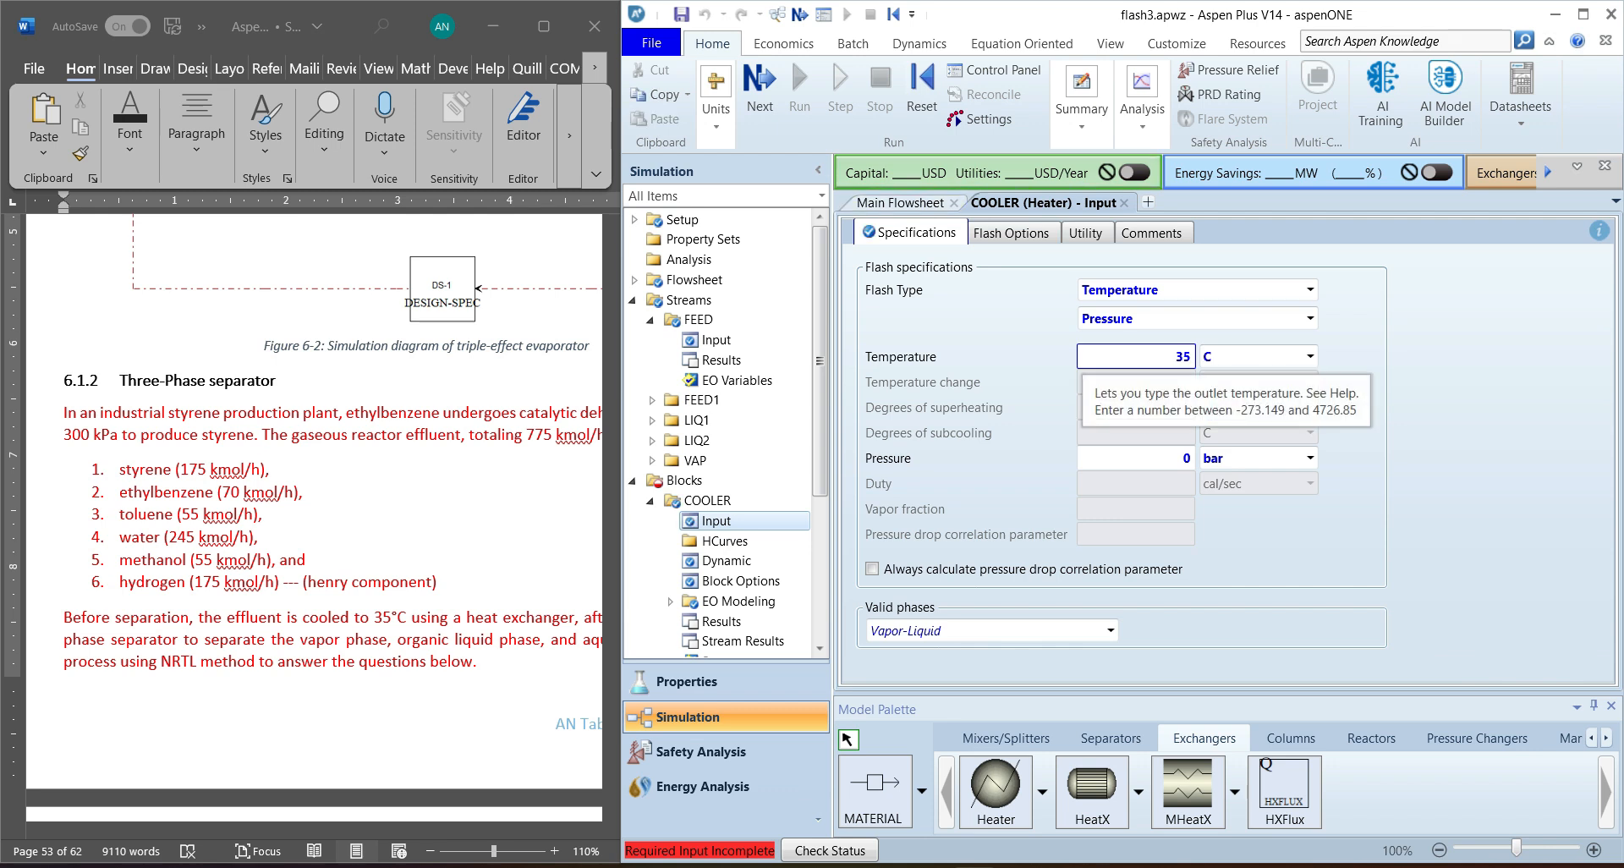
Step: Specify the FLASH3 block by pressure and duty, with 0 bar pressure and 0 cal/sec duty
{"action": "left_click", "coordinate": [760, 84]}
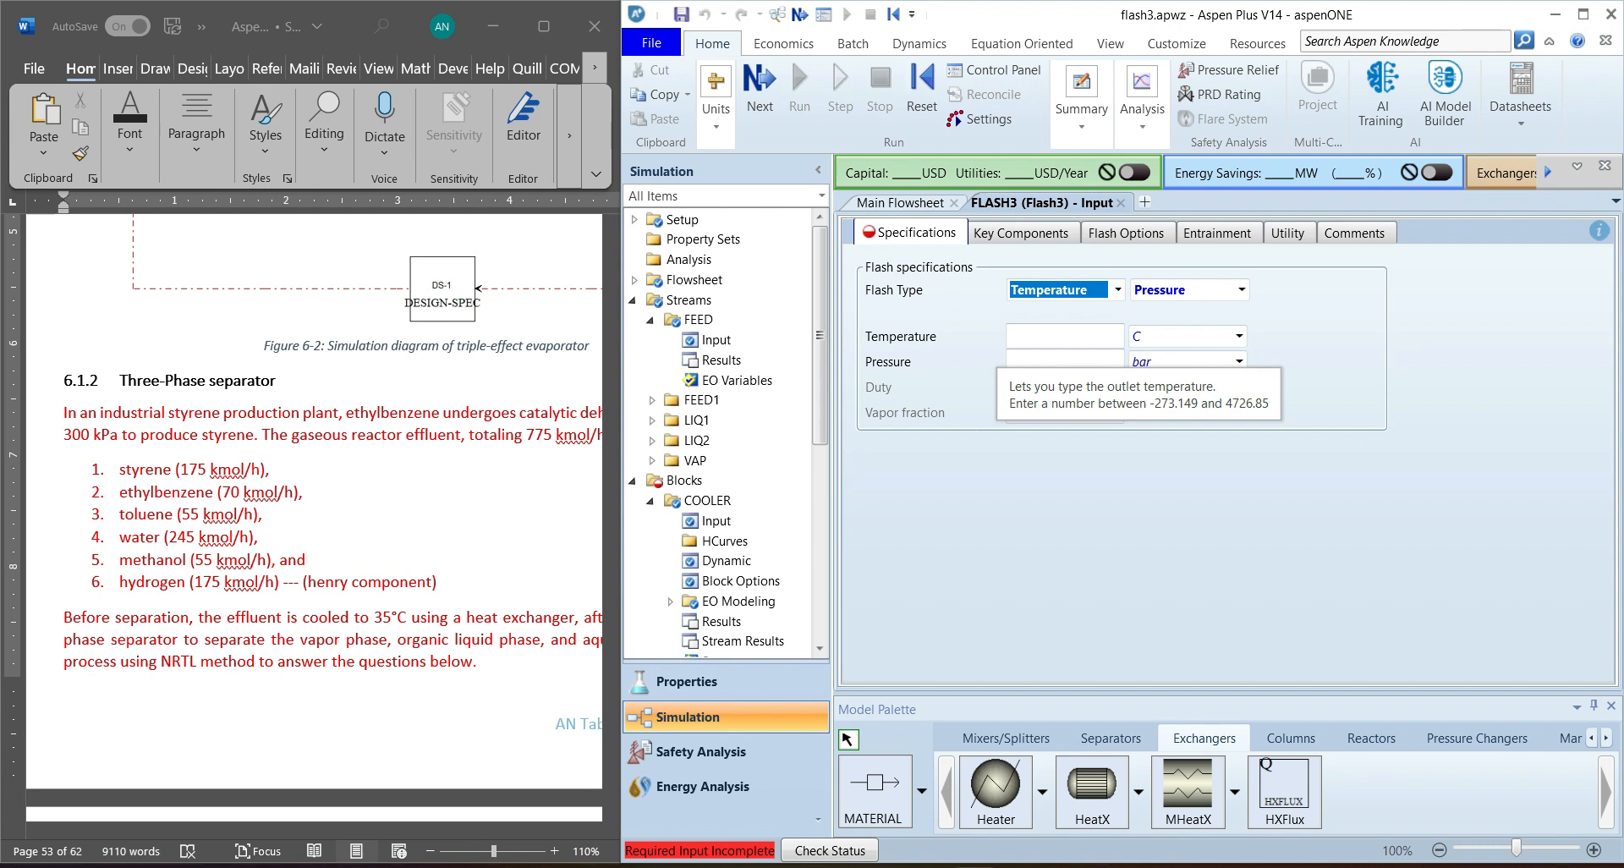
{"action": "left_click", "coordinate": [1065, 362]}
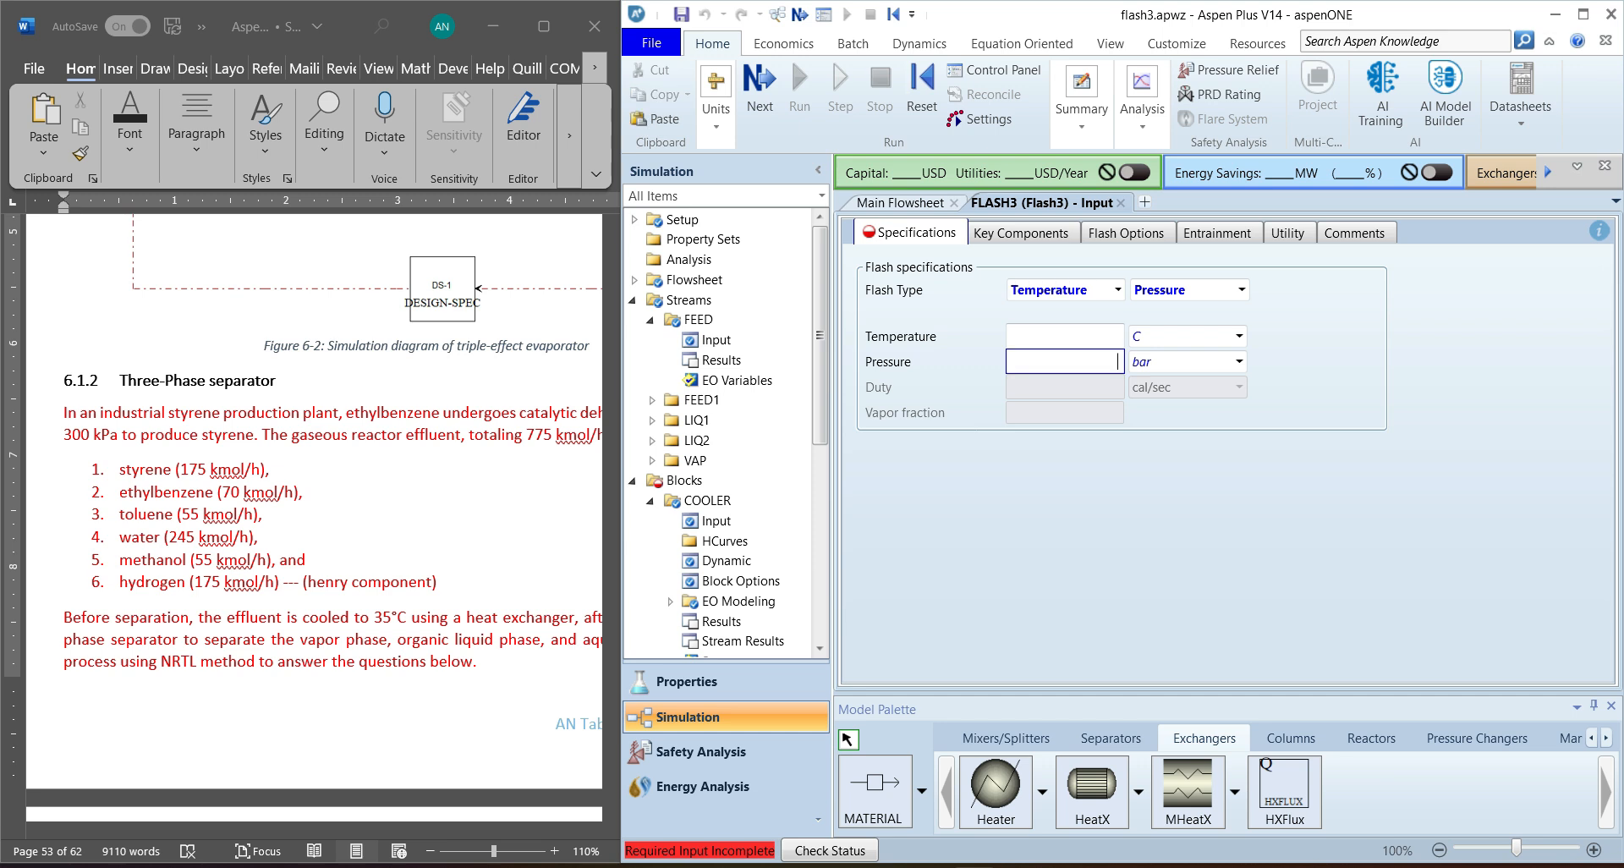
{"action": "type", "text": "0"}
{"action": "key", "text": "Return"}
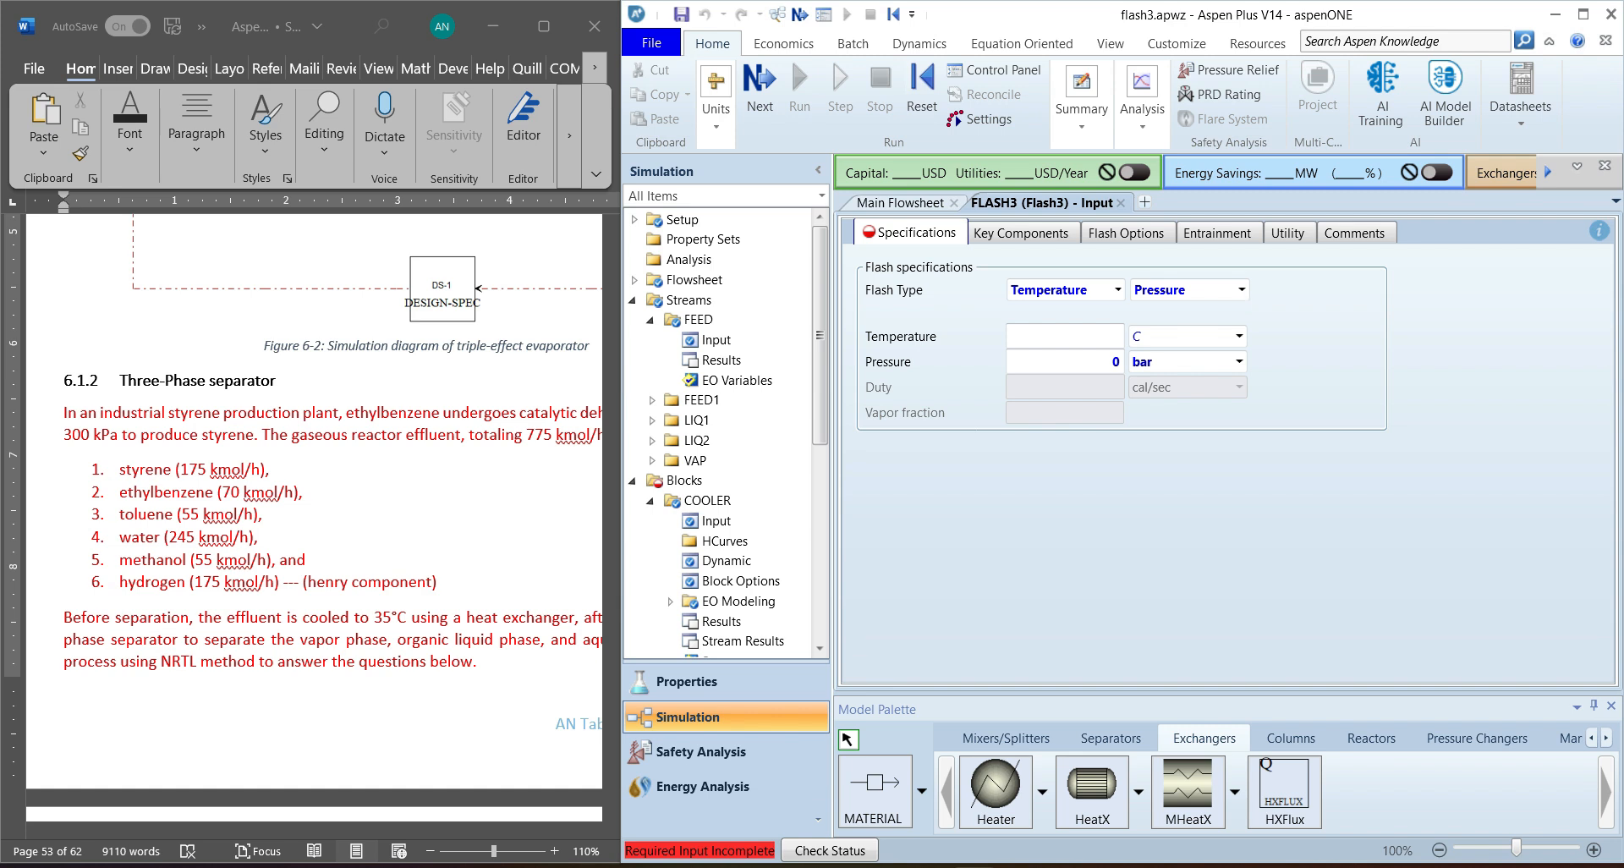
{"action": "left_click", "coordinate": [1117, 290]}
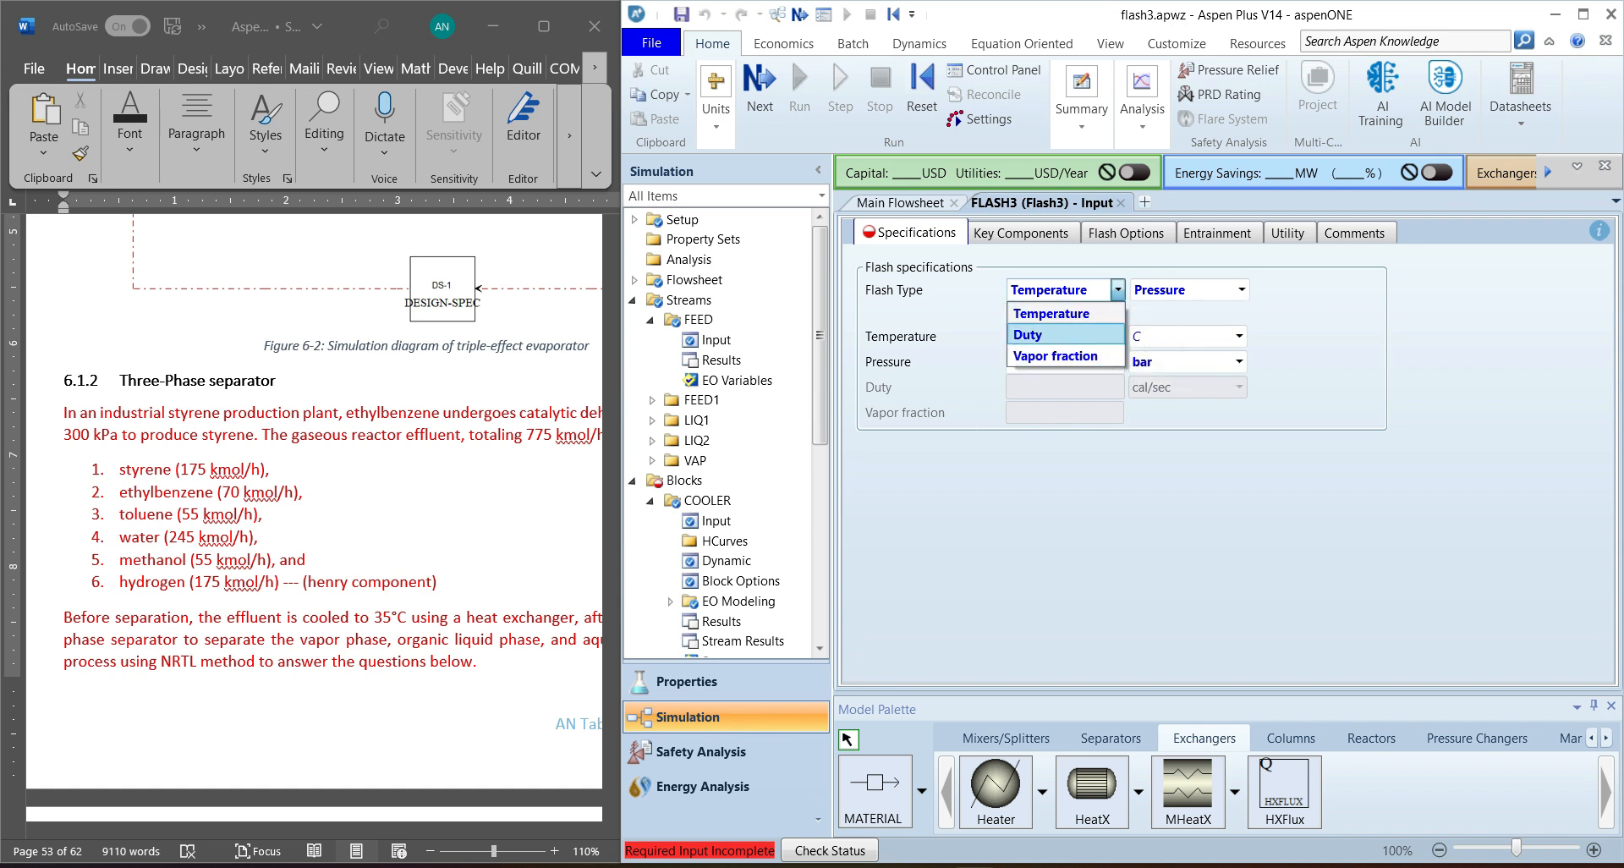
{"action": "left_click", "coordinate": [1091, 335]}
{"action": "left_click", "coordinate": [1064, 388]}
{"action": "type", "text": "0"}
{"action": "key", "text": "Return"}
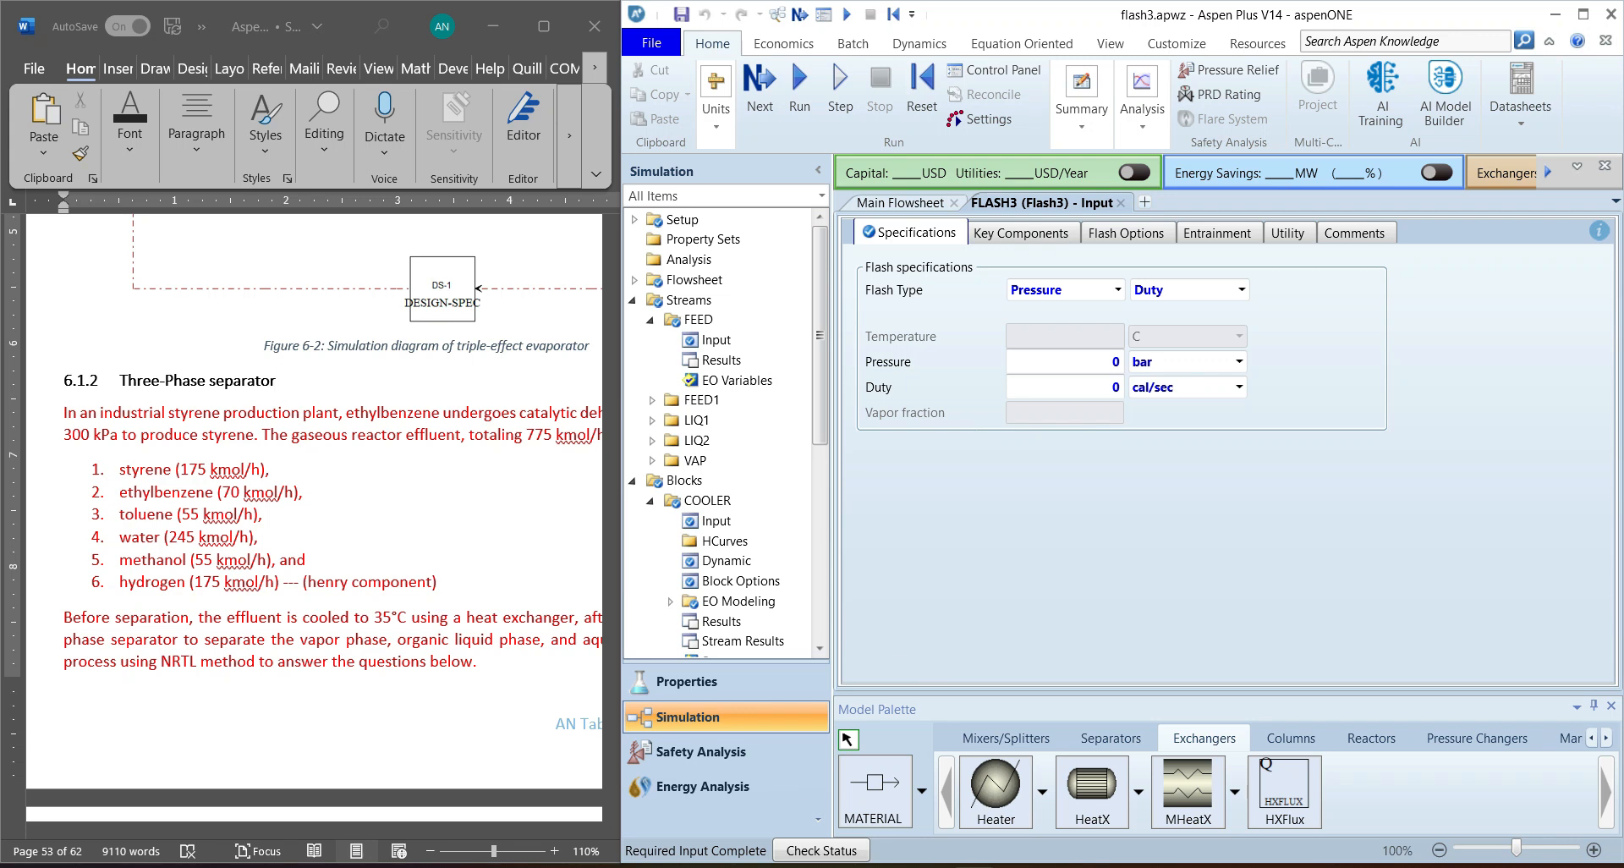
Step: Maximize the simulation window, run the simulation and display the run status results form
{"action": "left_click", "coordinate": [1583, 14]}
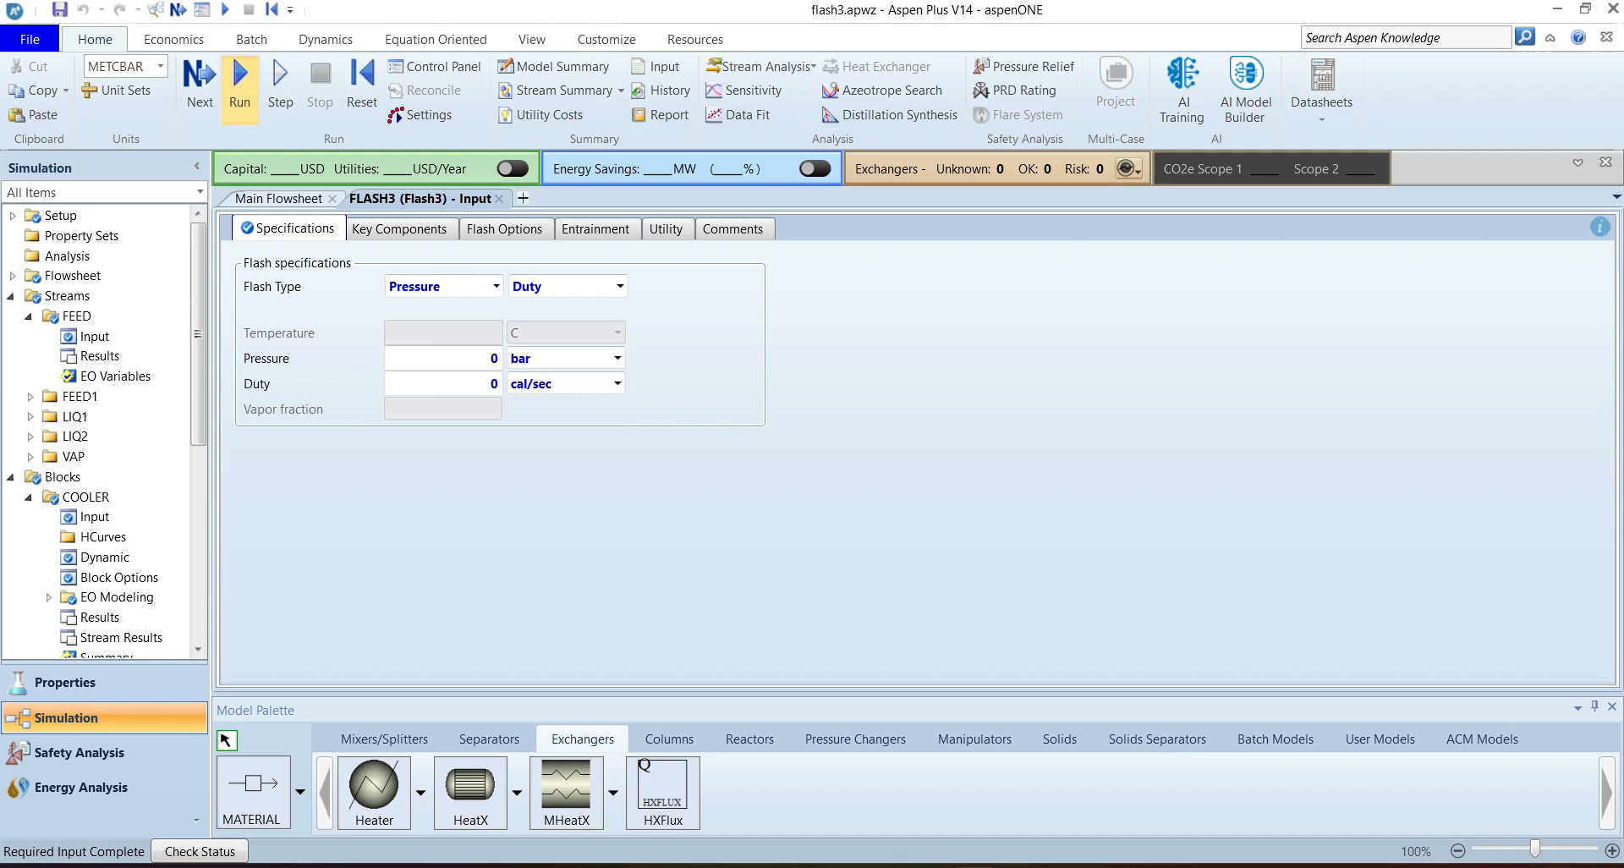
{"action": "left_click", "coordinate": [239, 85]}
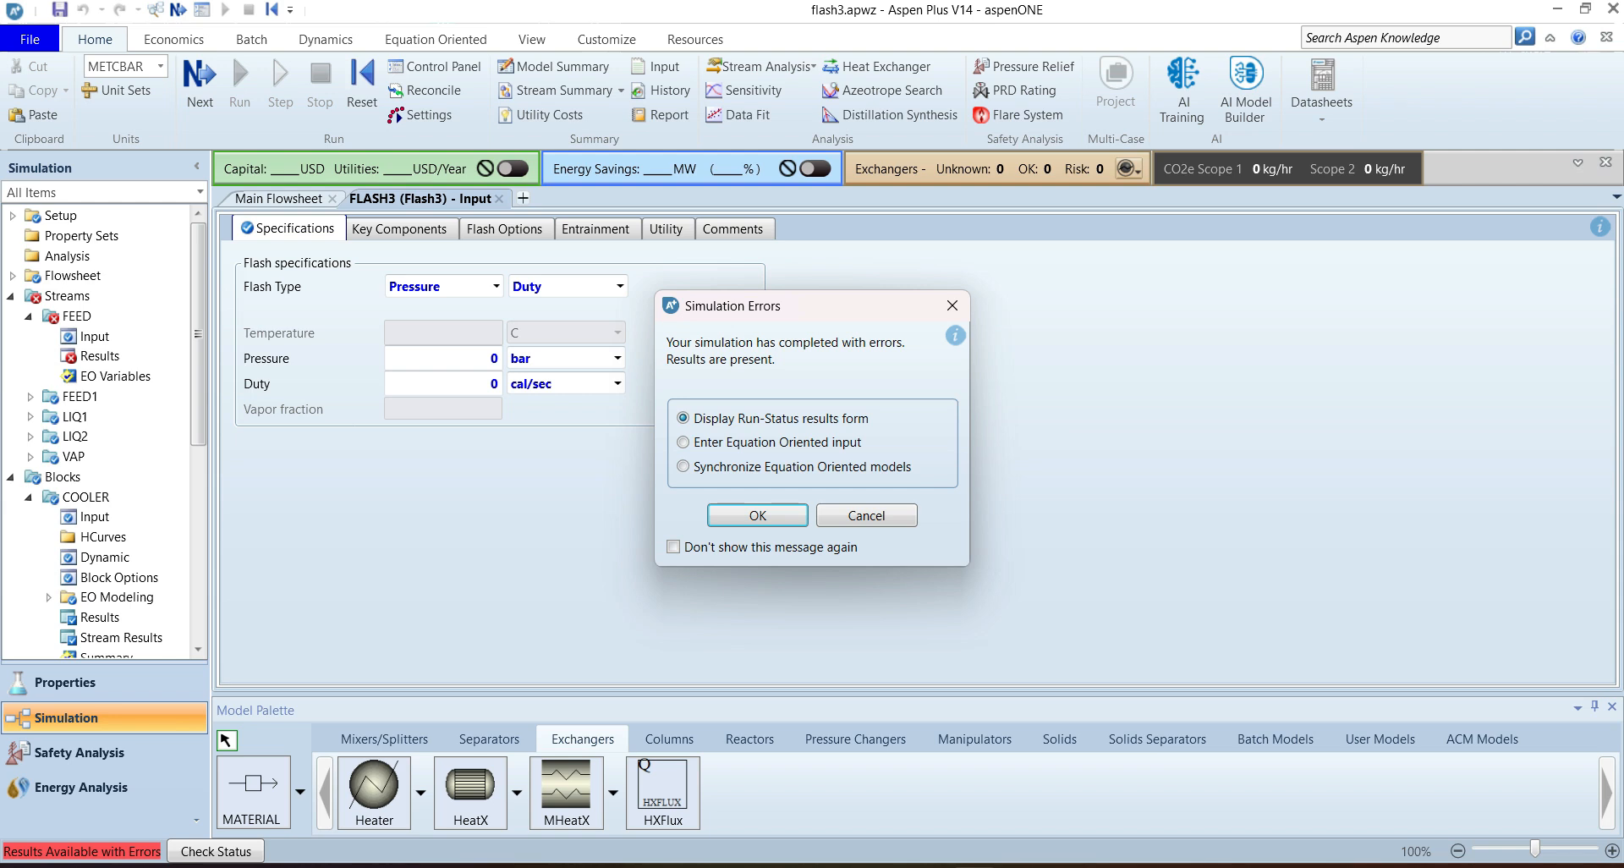
{"action": "key", "text": "Return"}
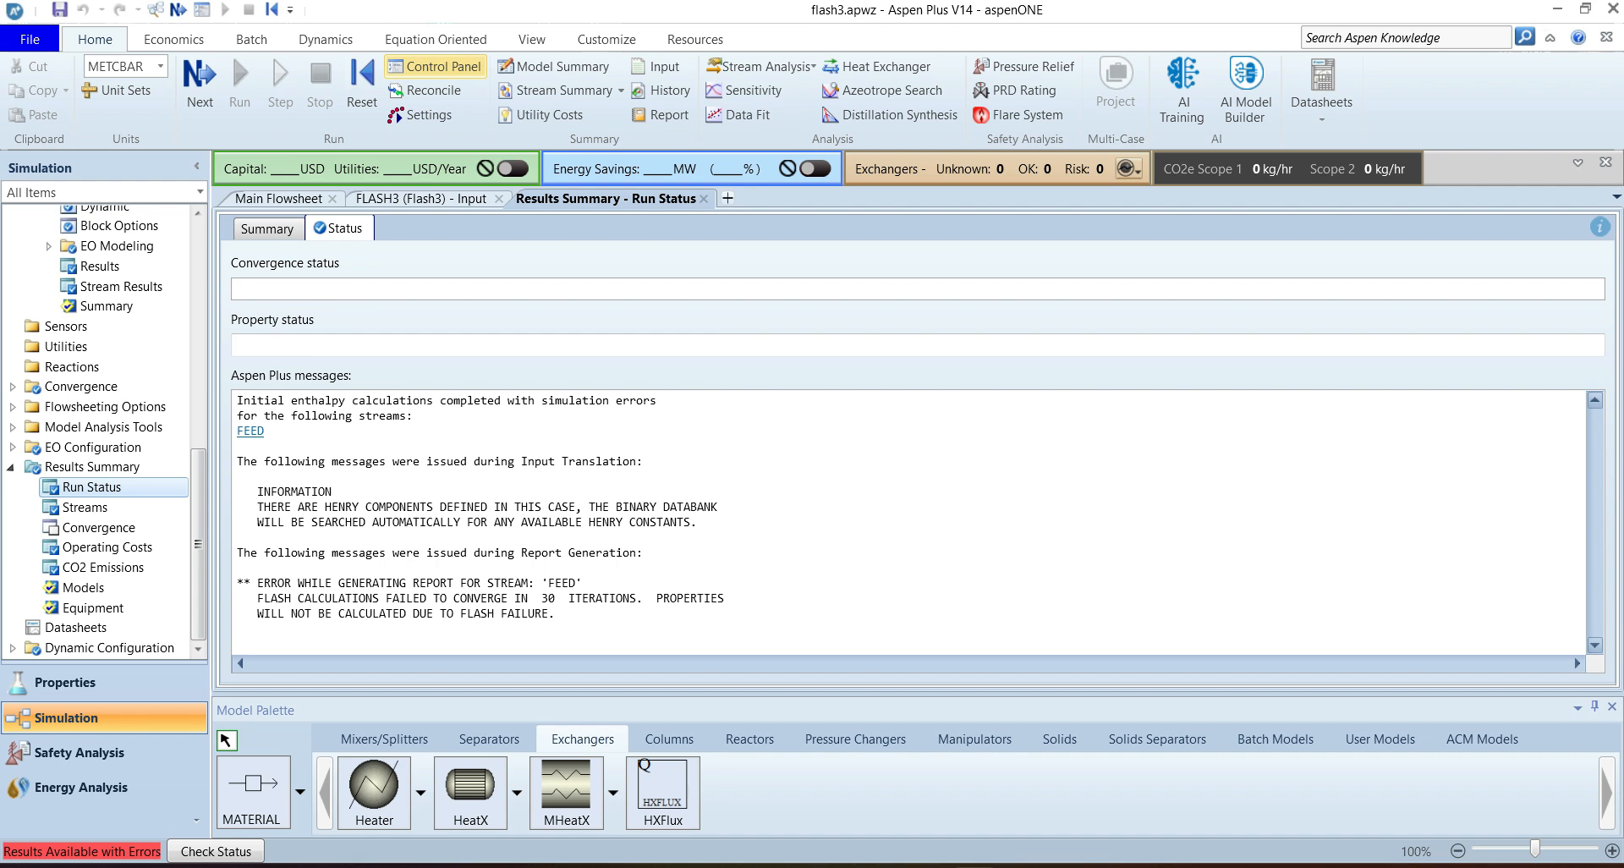
Step: Examine the control panel messages on the FEED stream's flash and enthalpy calculations
{"action": "left_click", "coordinate": [435, 66]}
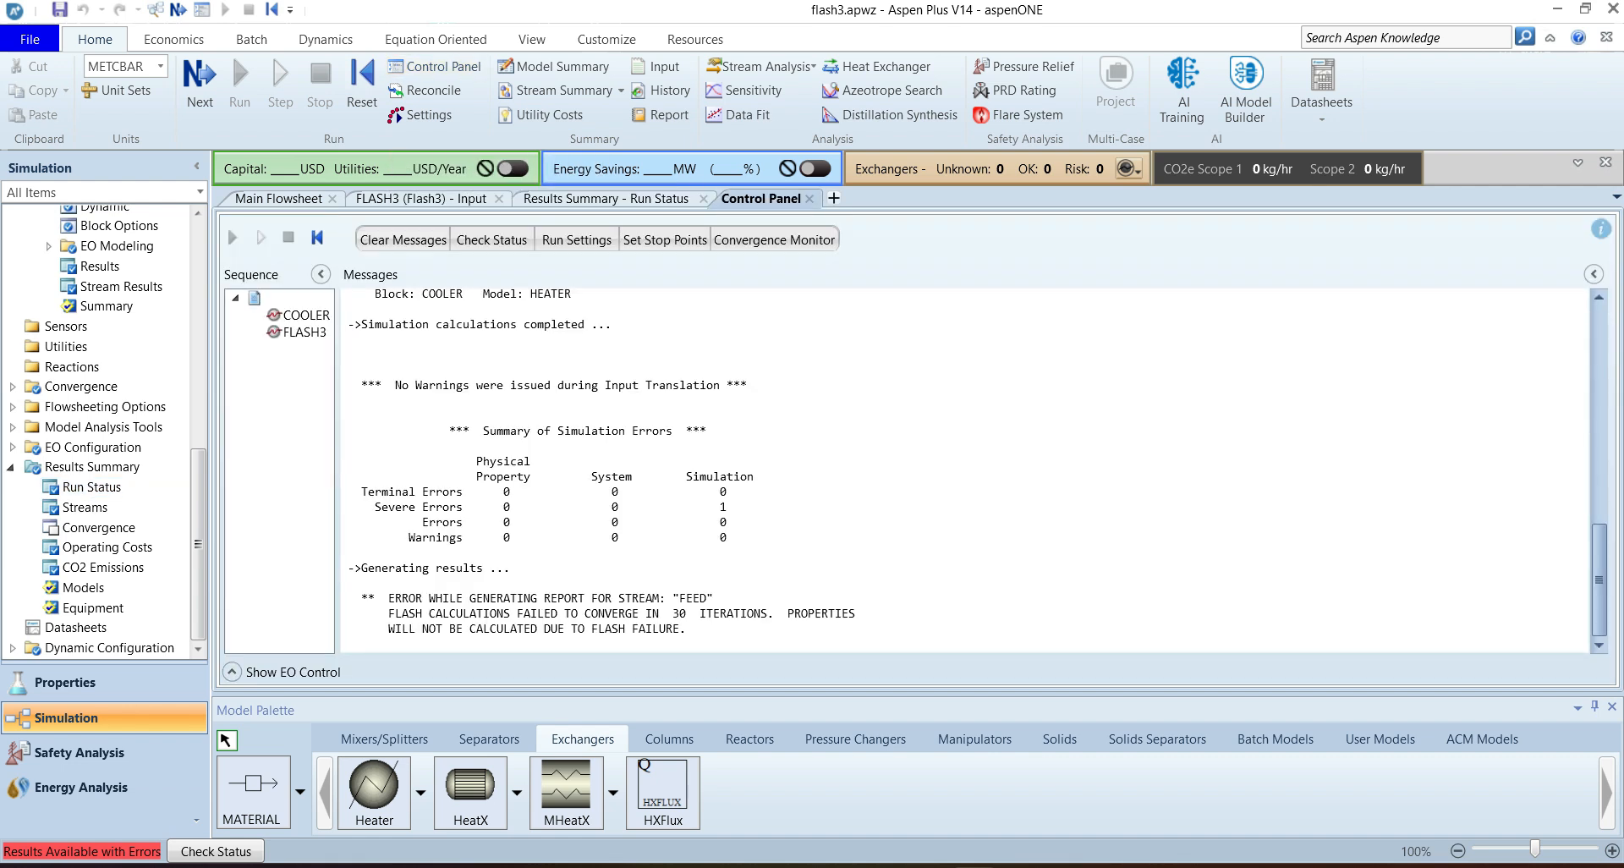
{"action": "left_click_drag", "start_coordinate": [685, 599], "coordinate": [707, 598]}
{"action": "left_click_drag", "start_coordinate": [673, 613], "coordinate": [767, 614]}
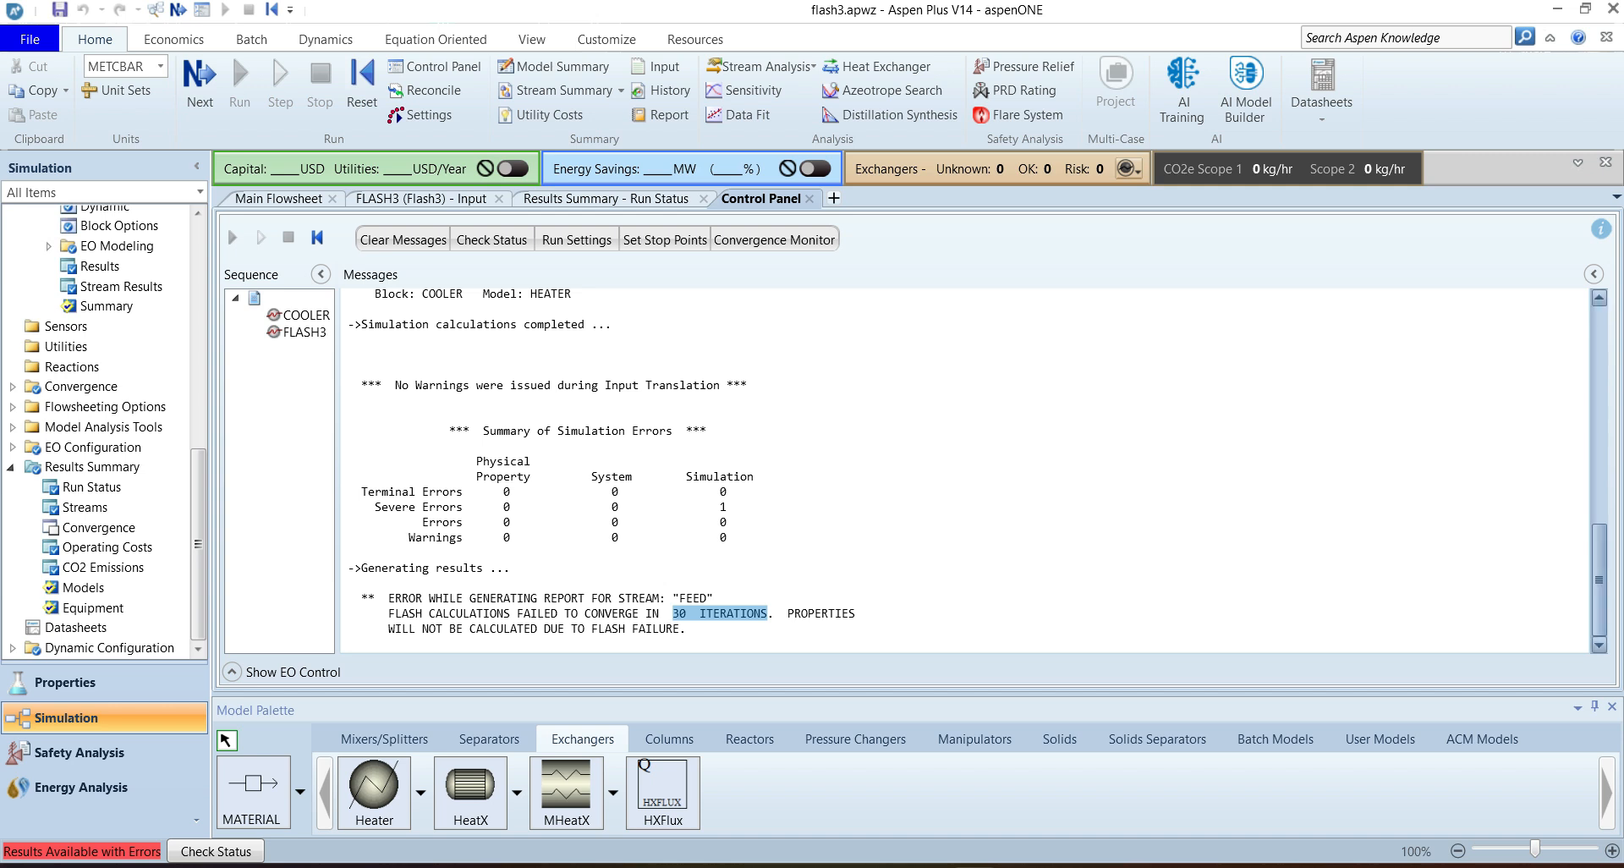
{"action": "scroll", "coordinate": [965, 471], "scroll_direction": "up", "scroll_amount": 8}
{"action": "scroll", "coordinate": [964, 470], "scroll_direction": "up", "scroll_amount": 1}
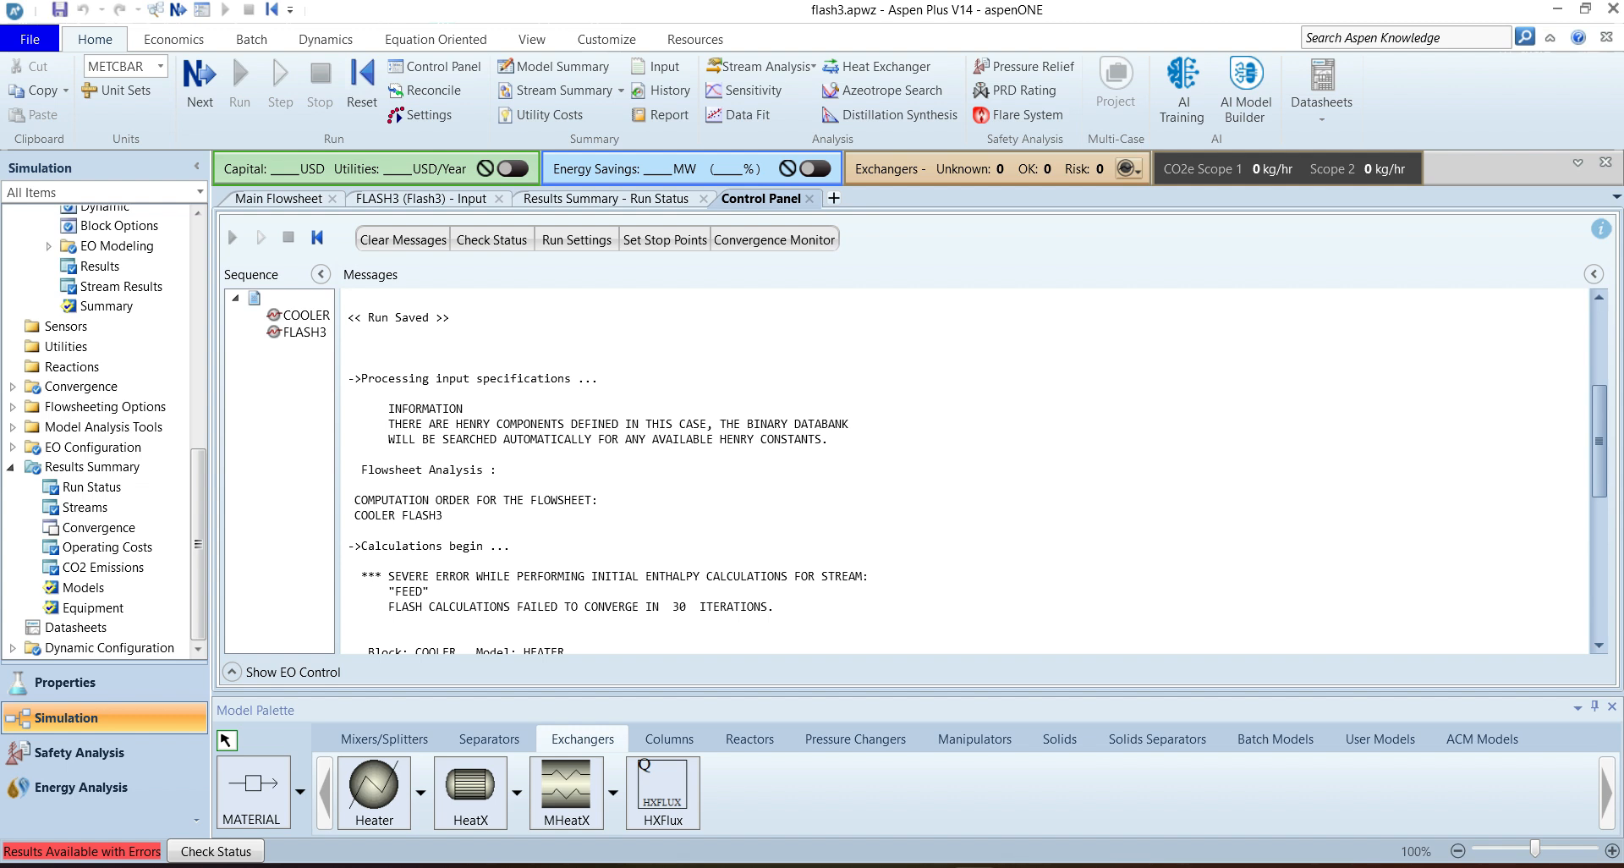
{"action": "left_click_drag", "start_coordinate": [389, 606], "coordinate": [769, 607]}
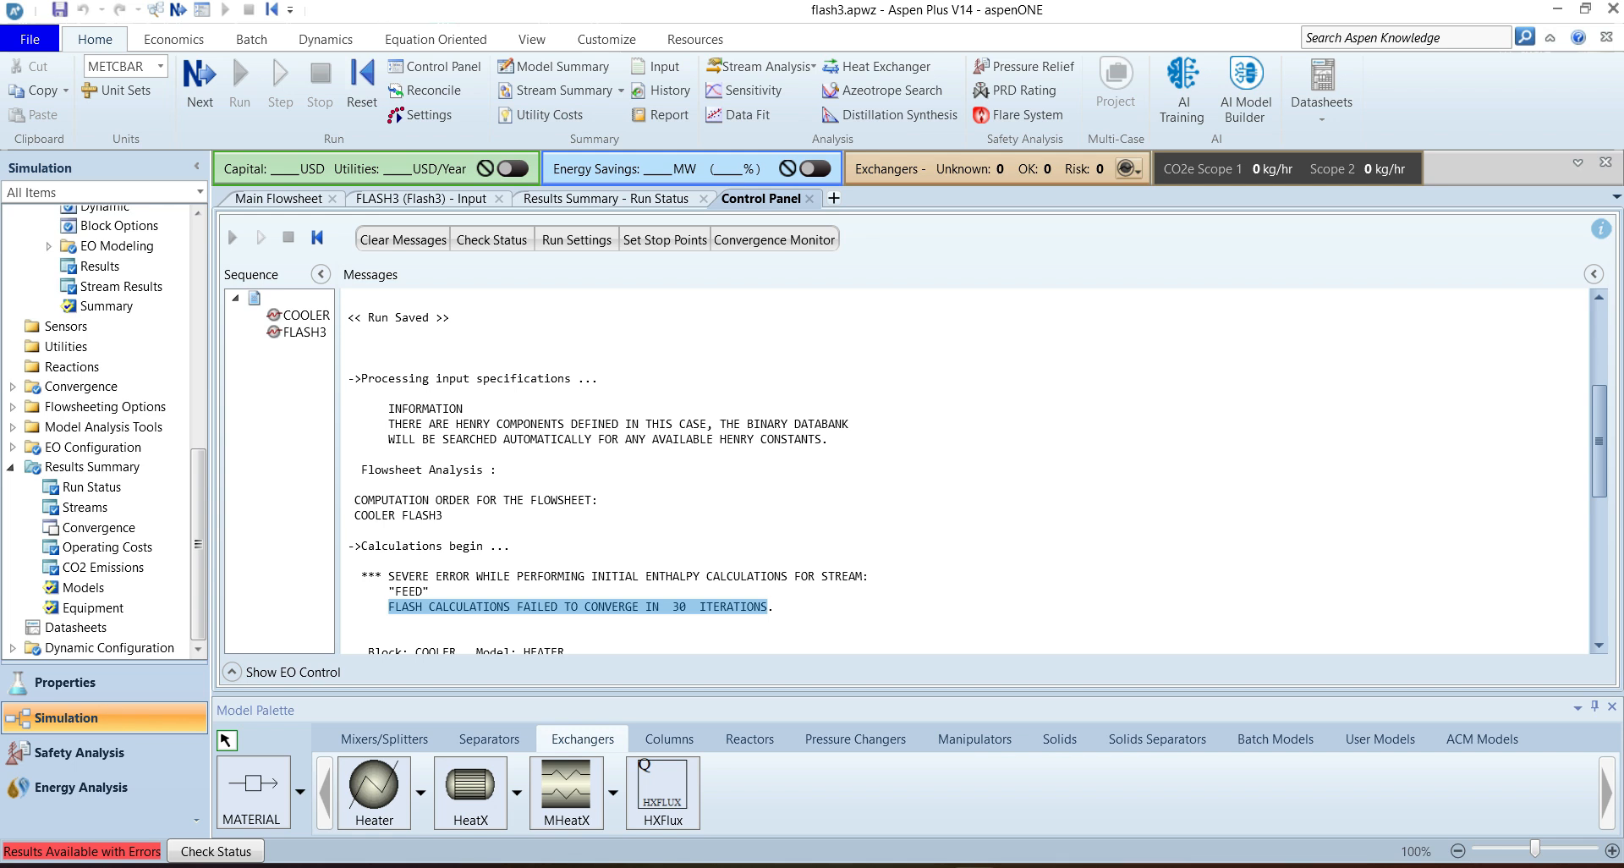
Step: Read the status messages in the FEED stream's results and review the stream's input specifications
{"action": "scroll", "coordinate": [102, 432], "scroll_direction": "up", "scroll_amount": 7}
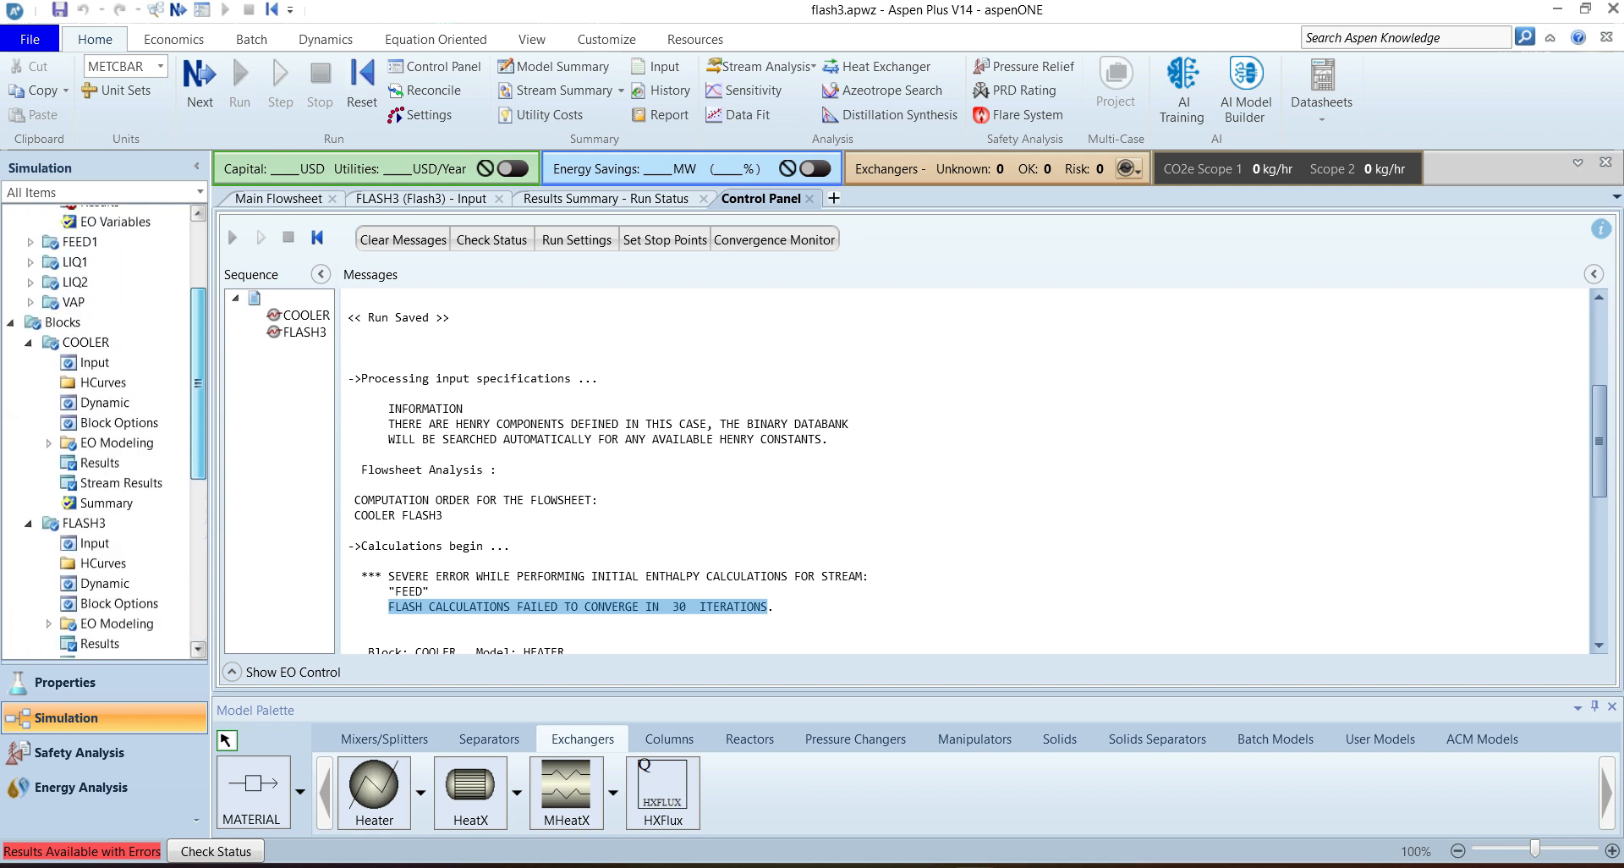
{"action": "scroll", "coordinate": [101, 316], "scroll_direction": "up", "scroll_amount": 1}
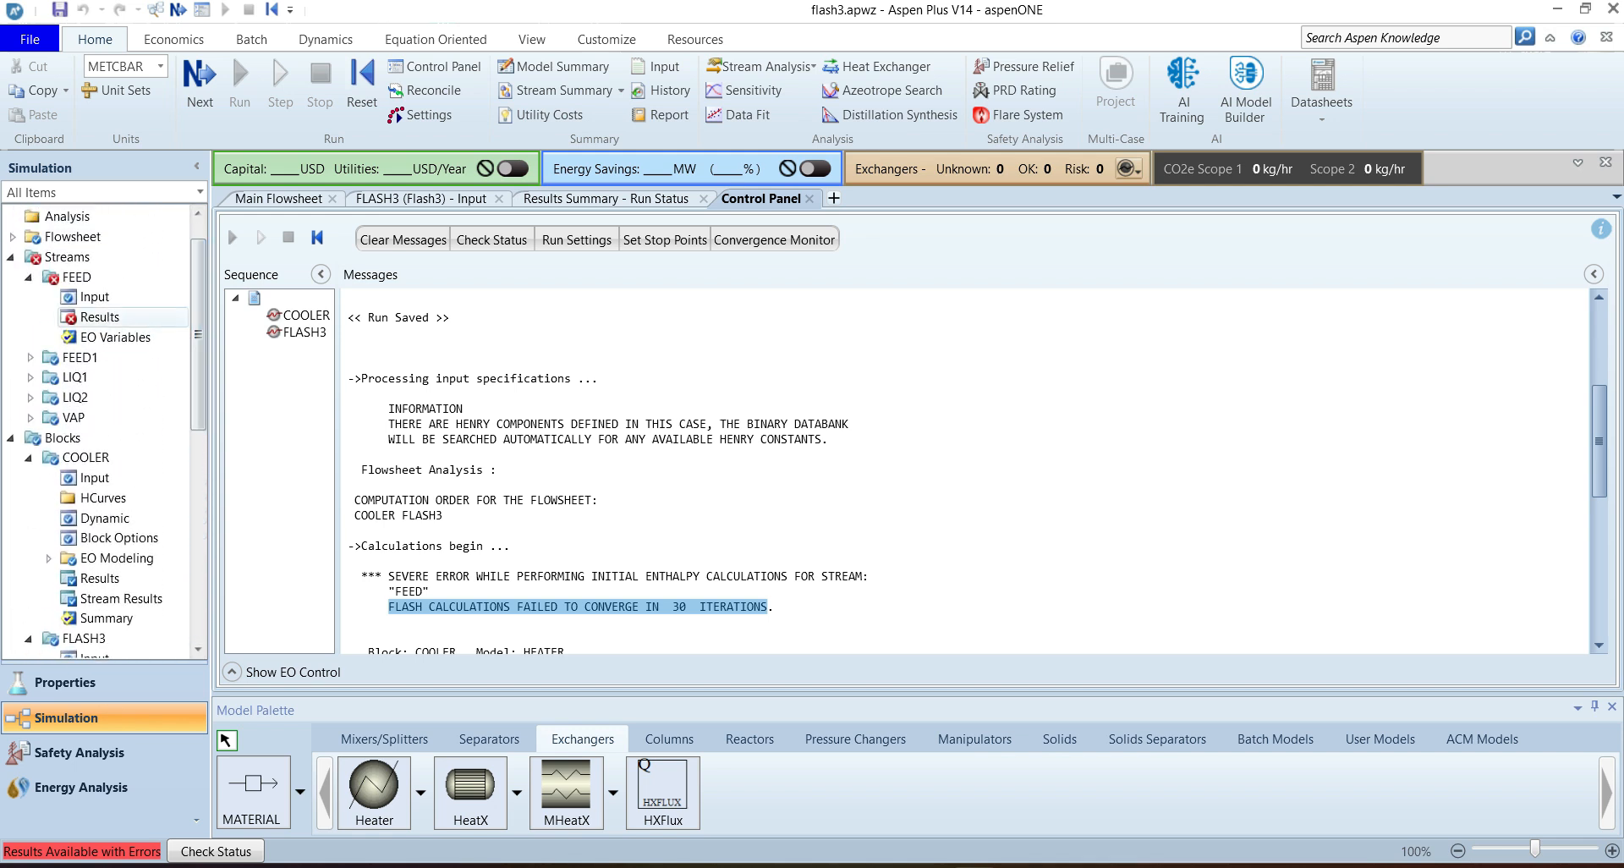
{"action": "left_click", "coordinate": [99, 318]}
{"action": "left_click", "coordinate": [716, 229]}
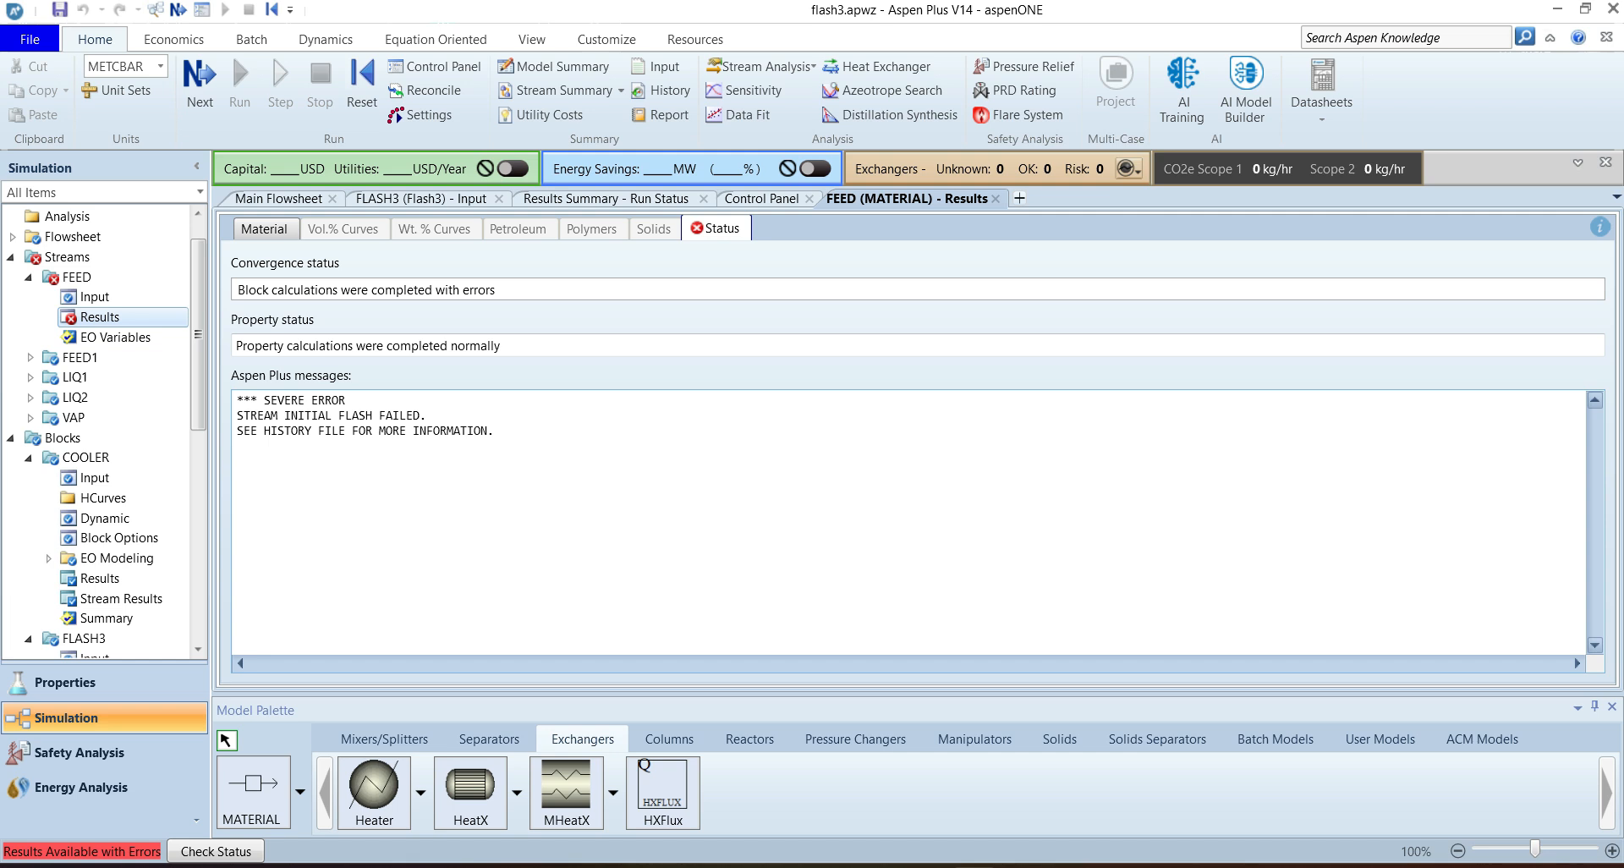
{"action": "left_click", "coordinate": [372, 416]}
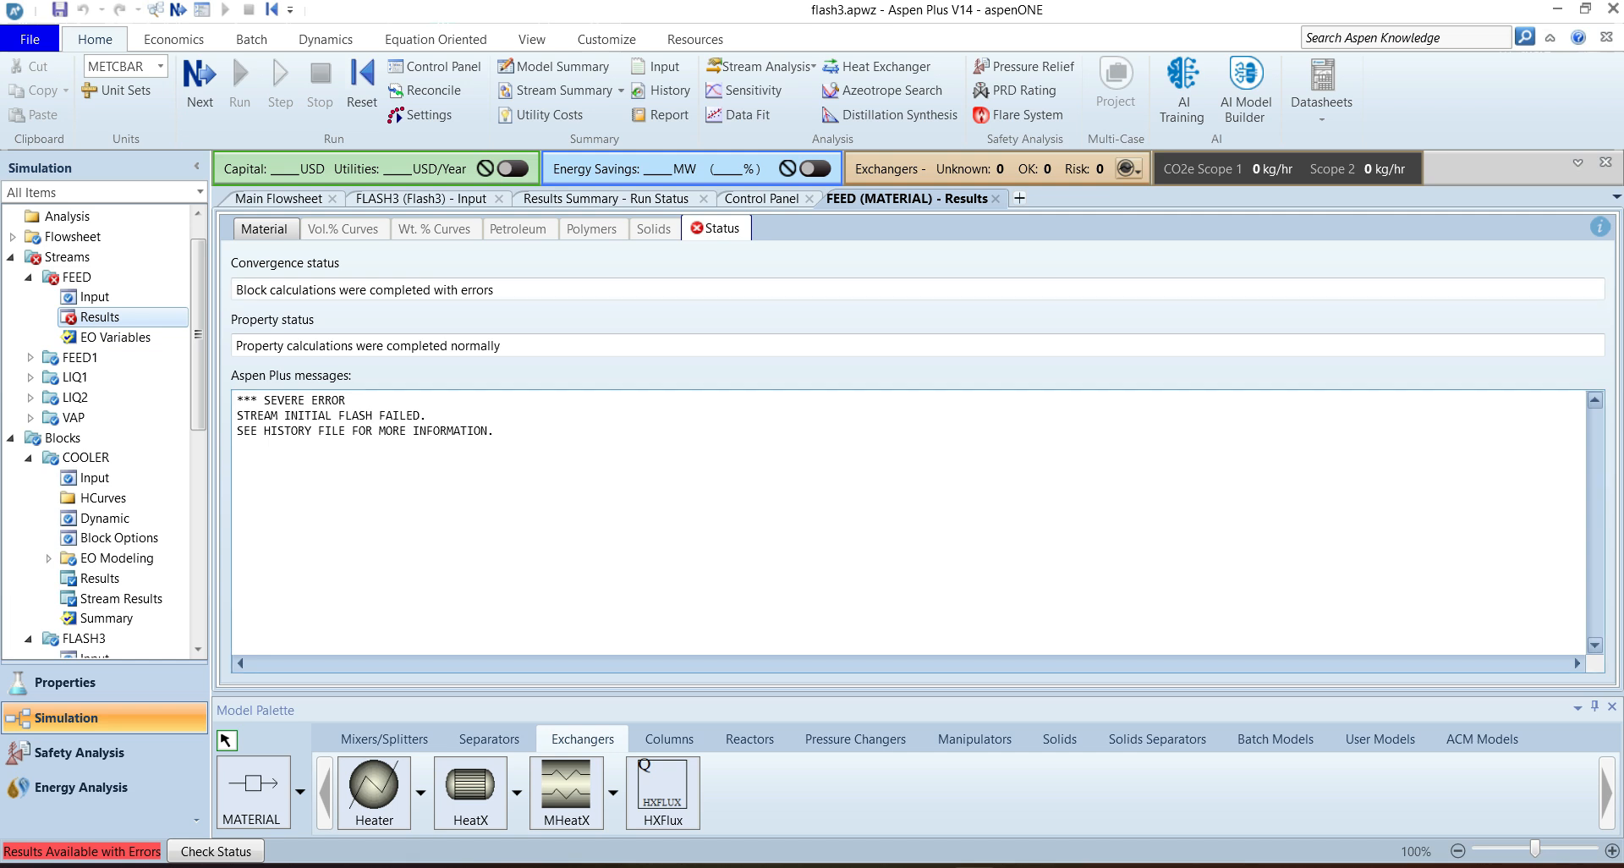
{"action": "left_click", "coordinate": [94, 296]}
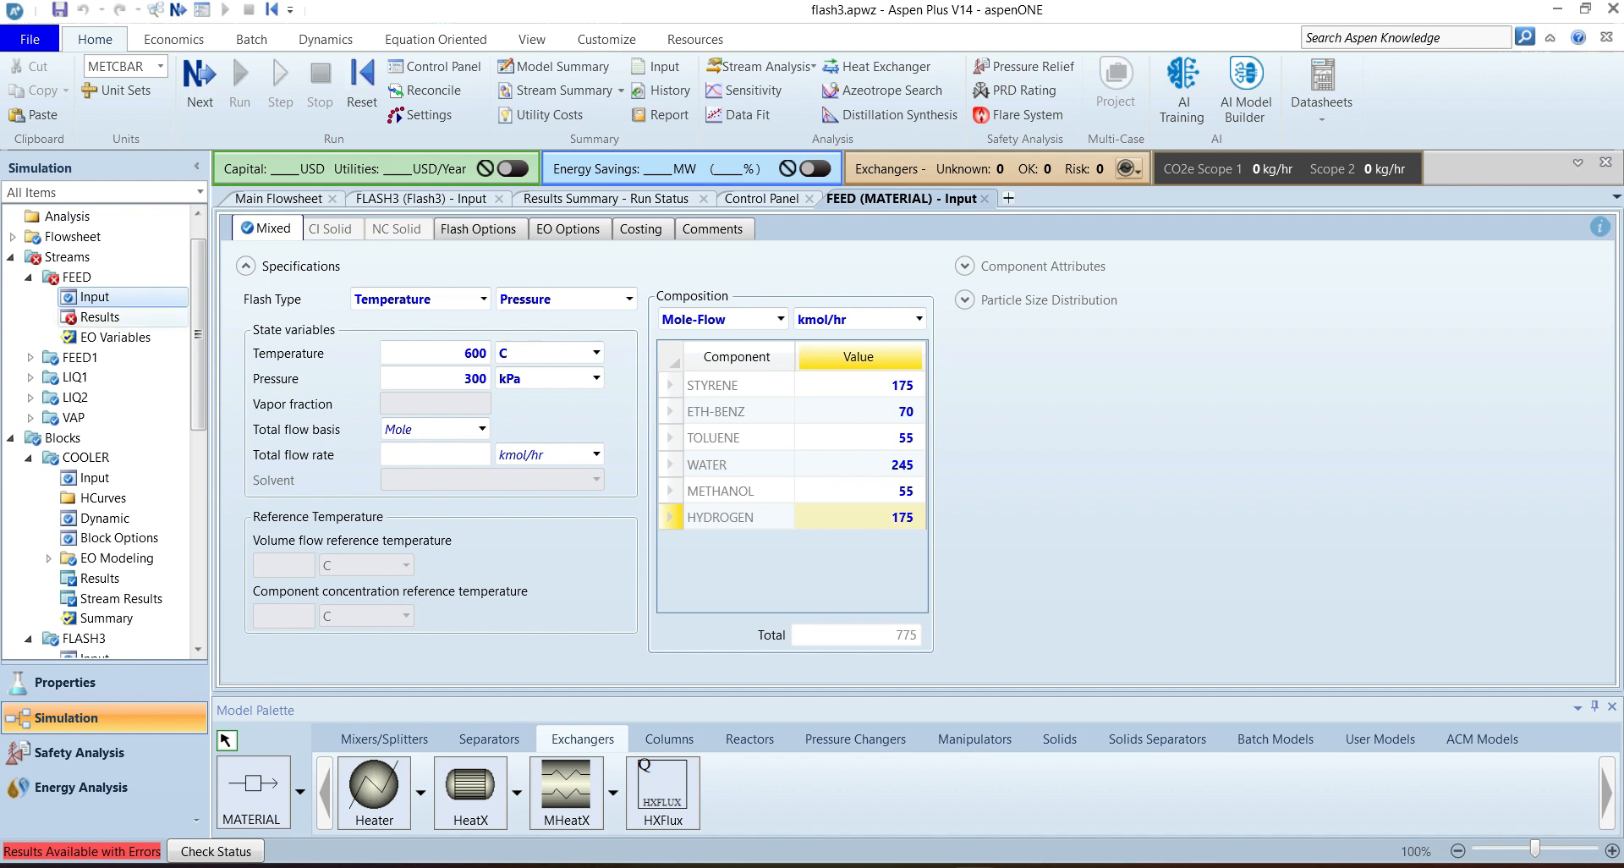
Step: Check the molar vapor fraction in the FEED stream's results and set the stream's valid flash phases to Vapor-Only
{"action": "left_click", "coordinate": [100, 316]}
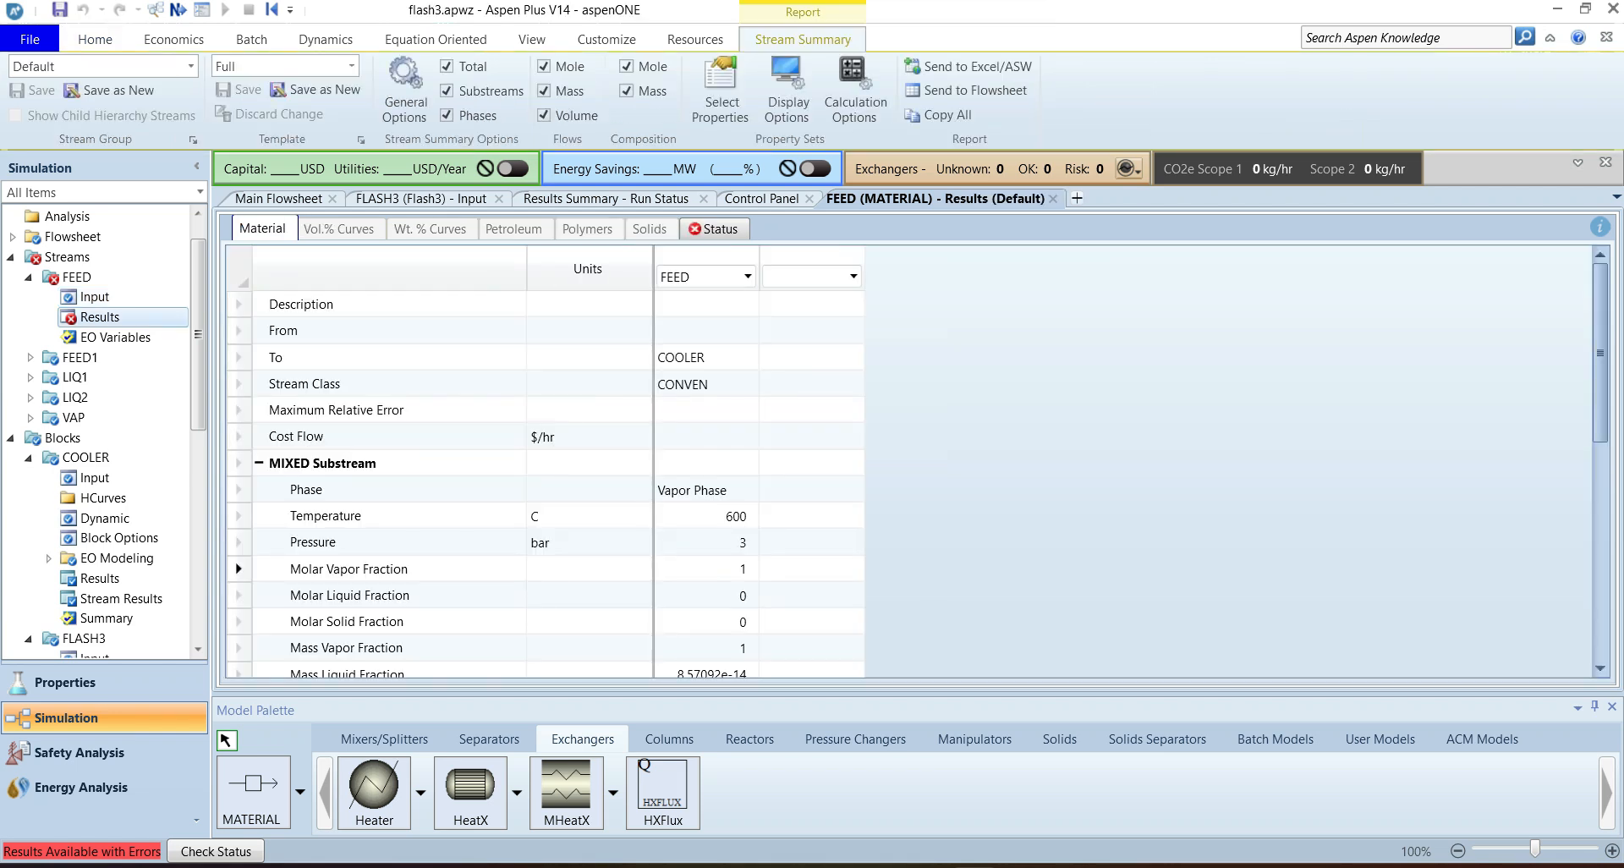
{"action": "left_click", "coordinate": [239, 570]}
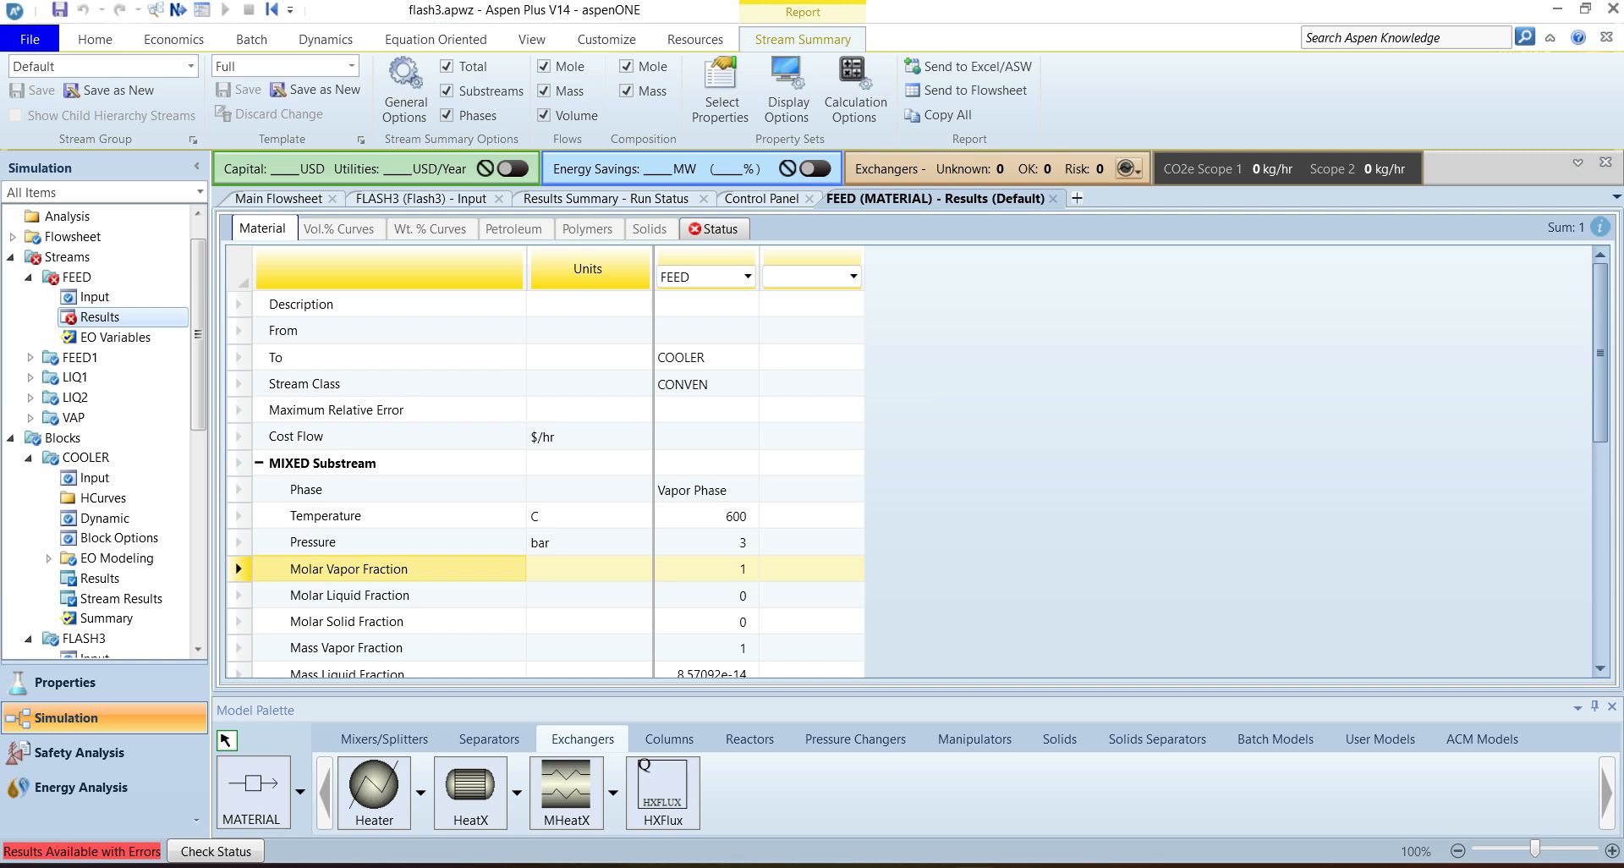
{"action": "left_click", "coordinate": [95, 296]}
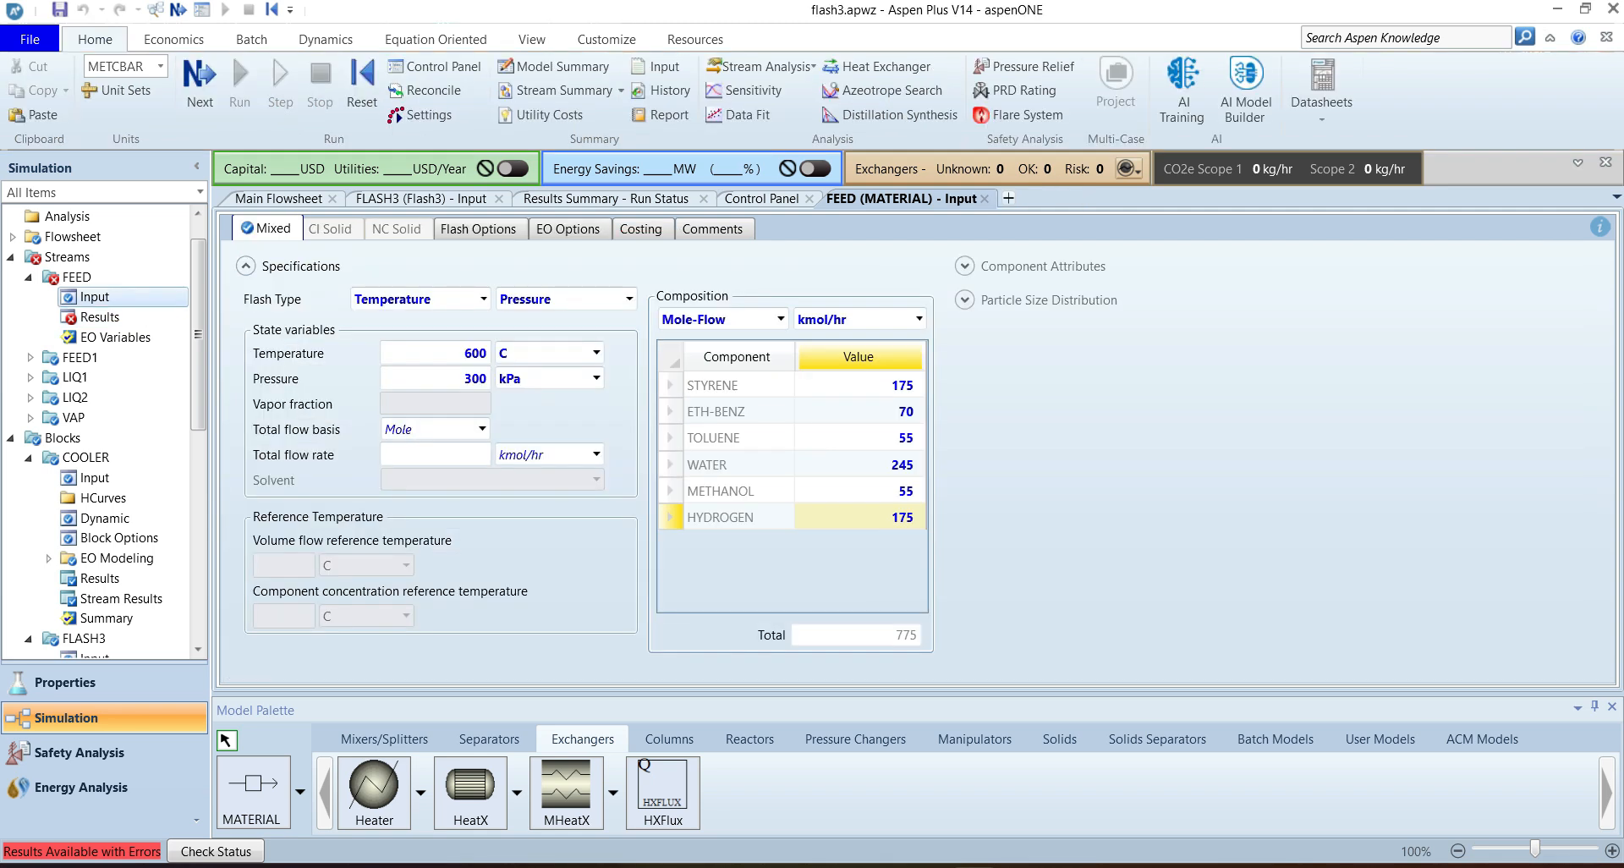
{"action": "left_click", "coordinate": [478, 228]}
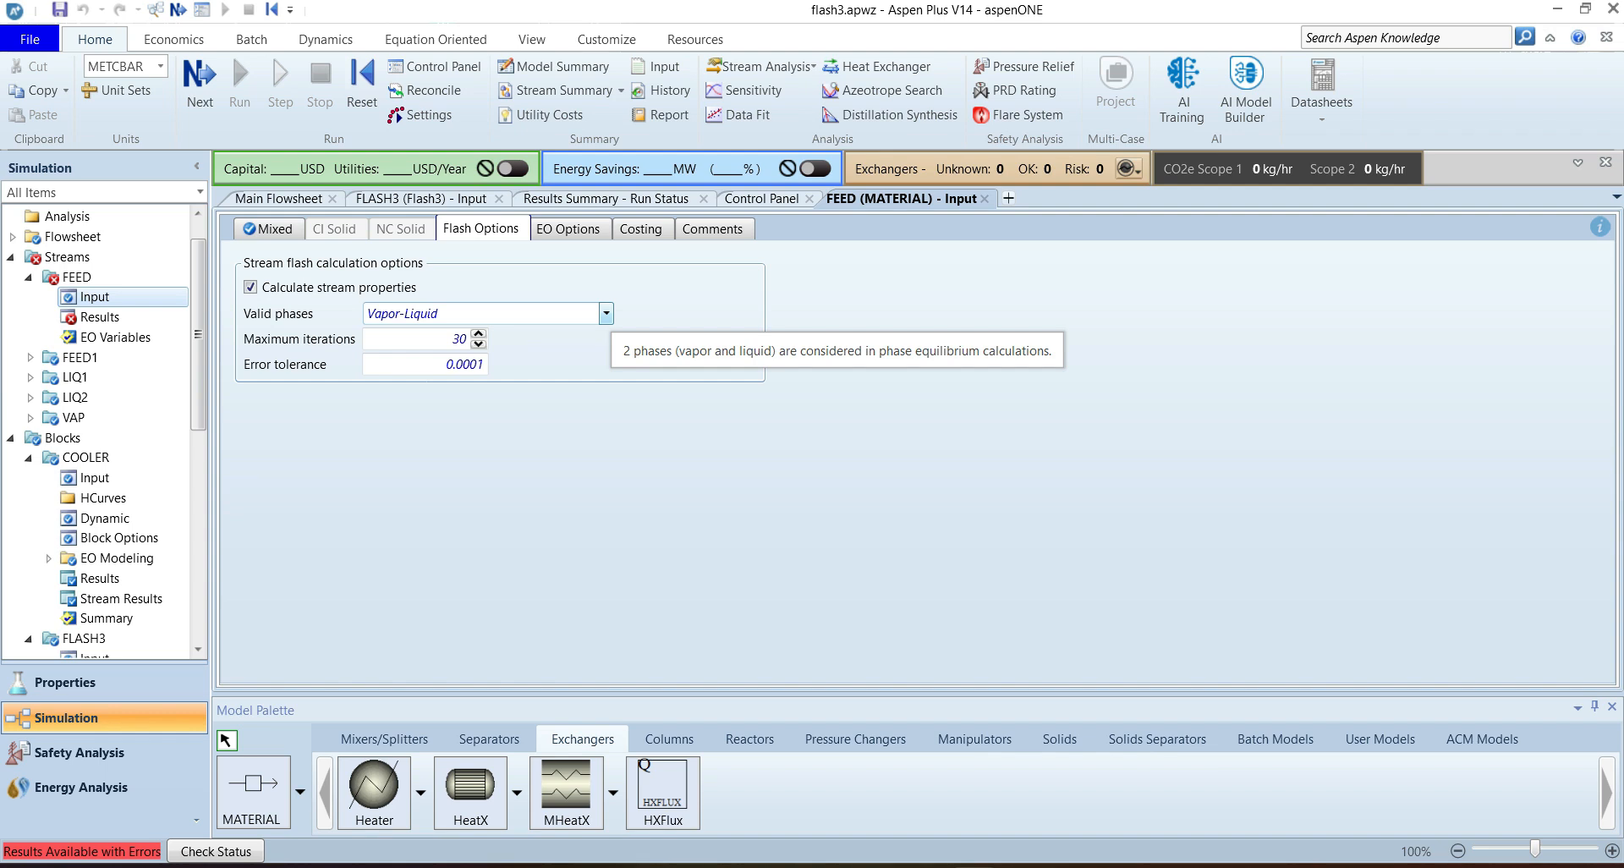
{"action": "left_click", "coordinate": [606, 314]}
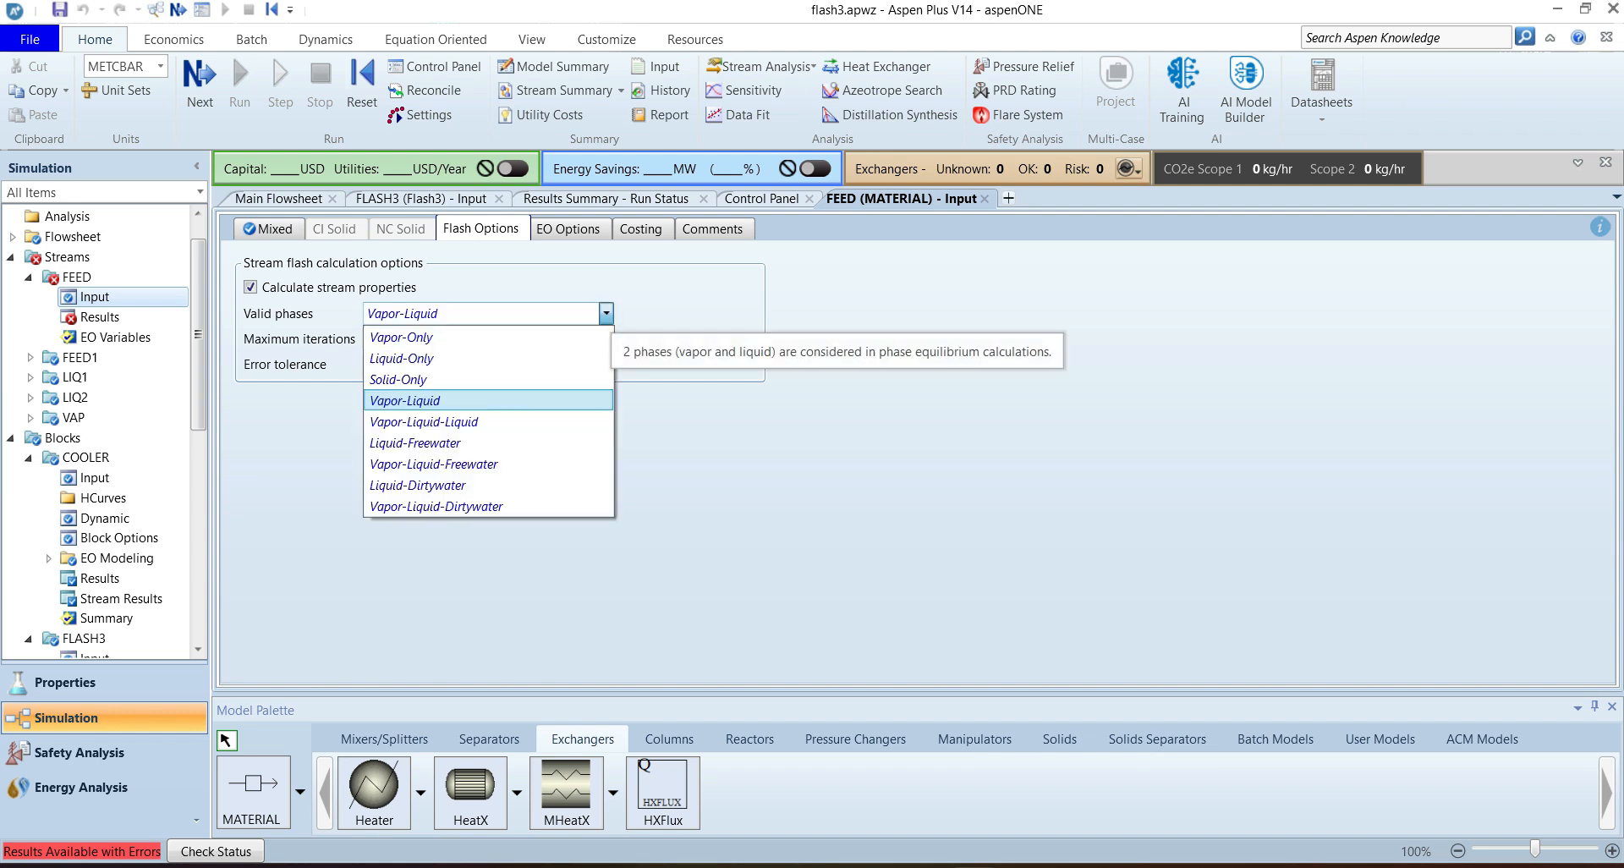
{"action": "left_click", "coordinate": [488, 337]}
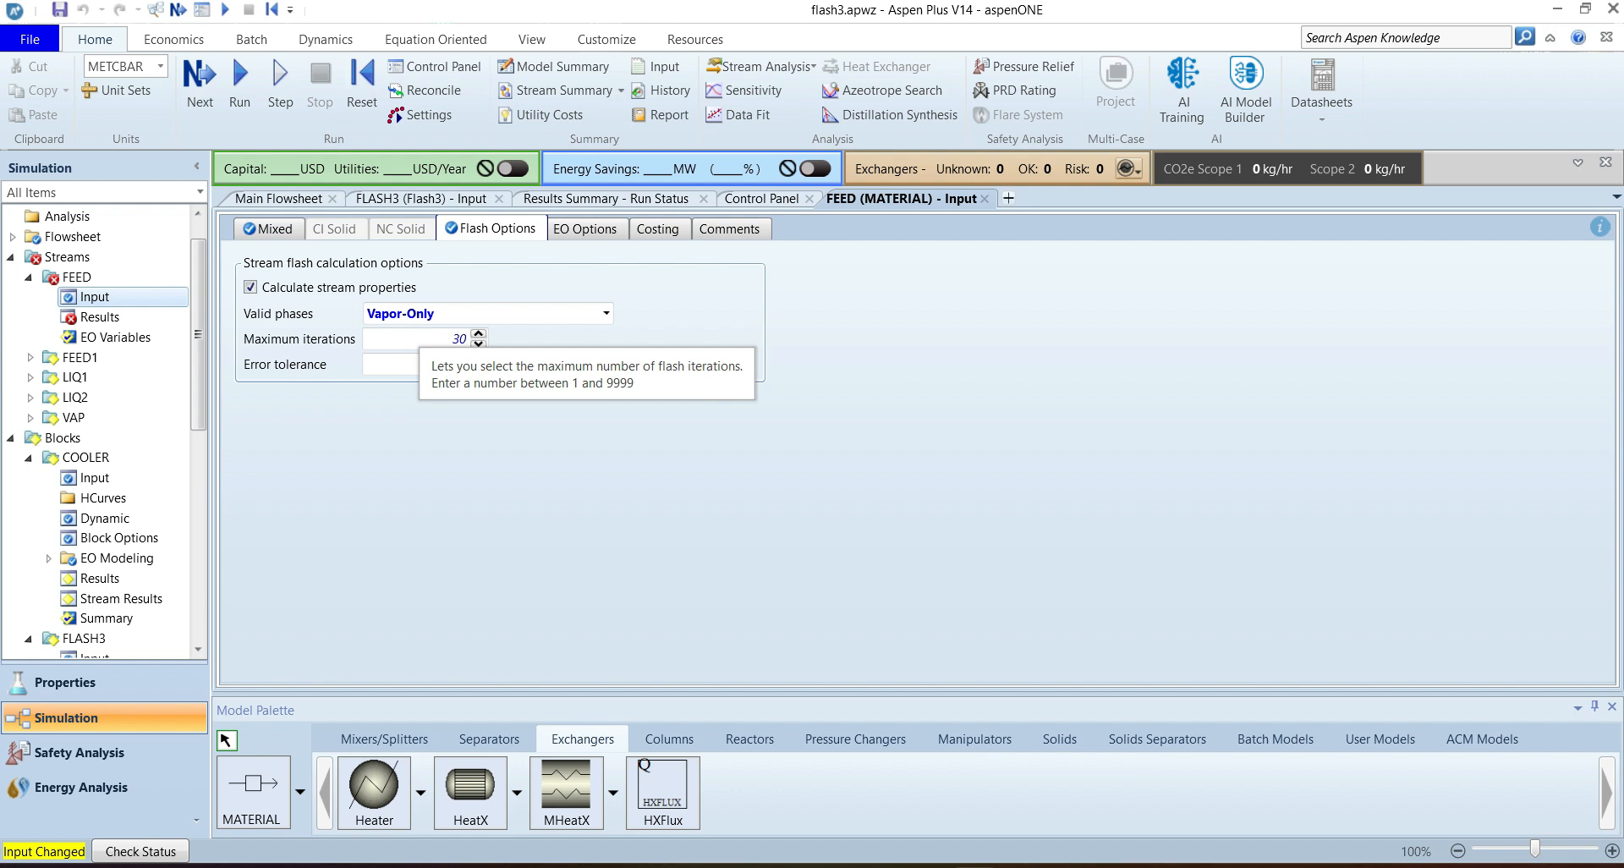
Step: Reinitialize the simulation, purging all results, and run it again
{"action": "left_click", "coordinate": [363, 85]}
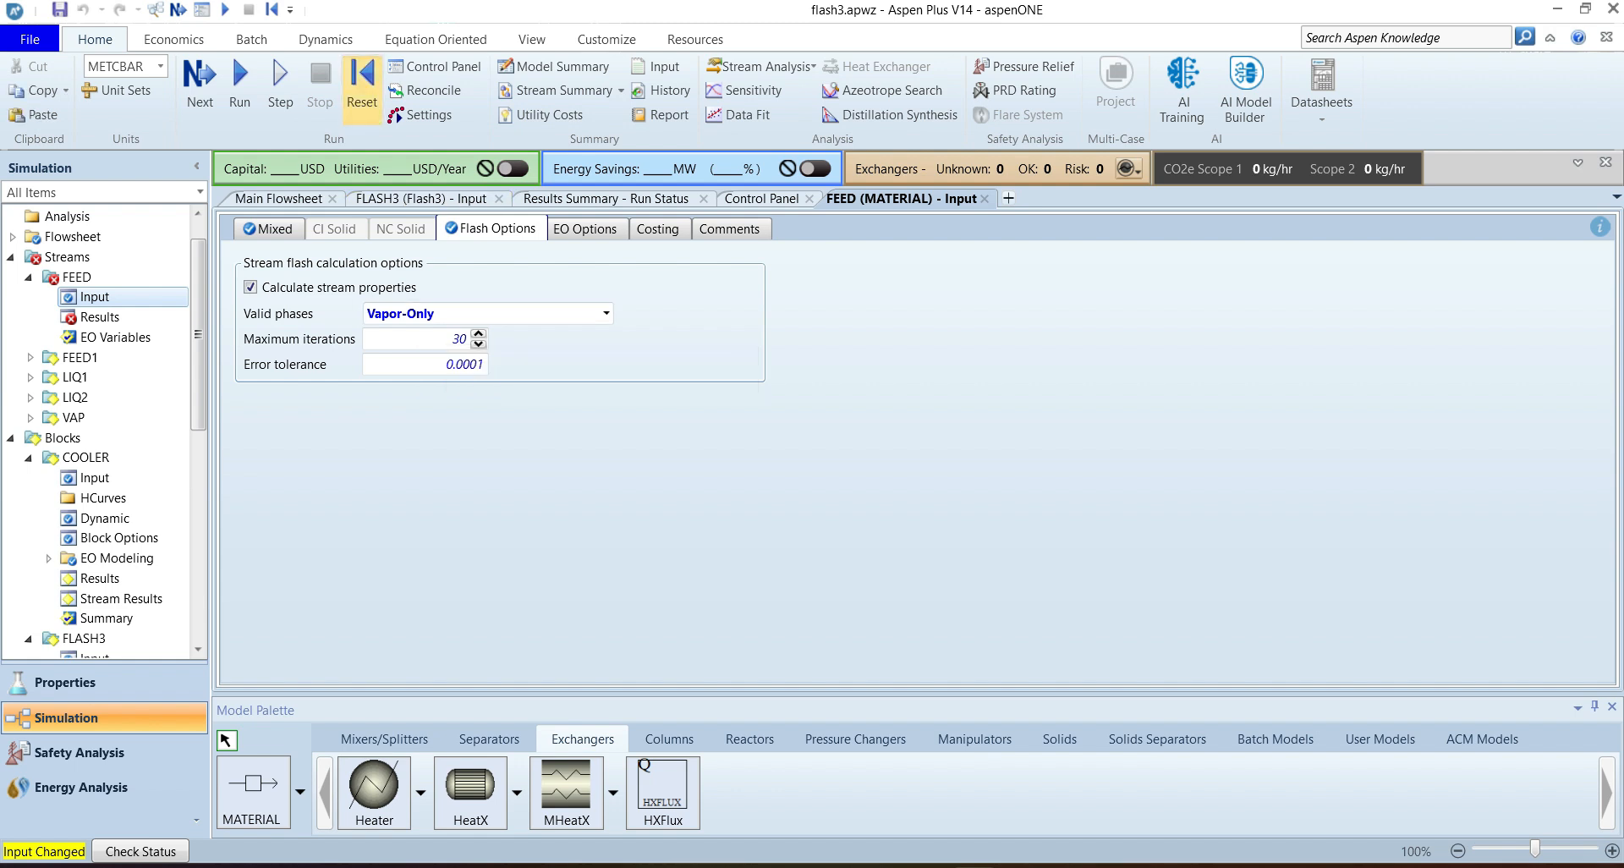
{"action": "key", "text": "Return"}
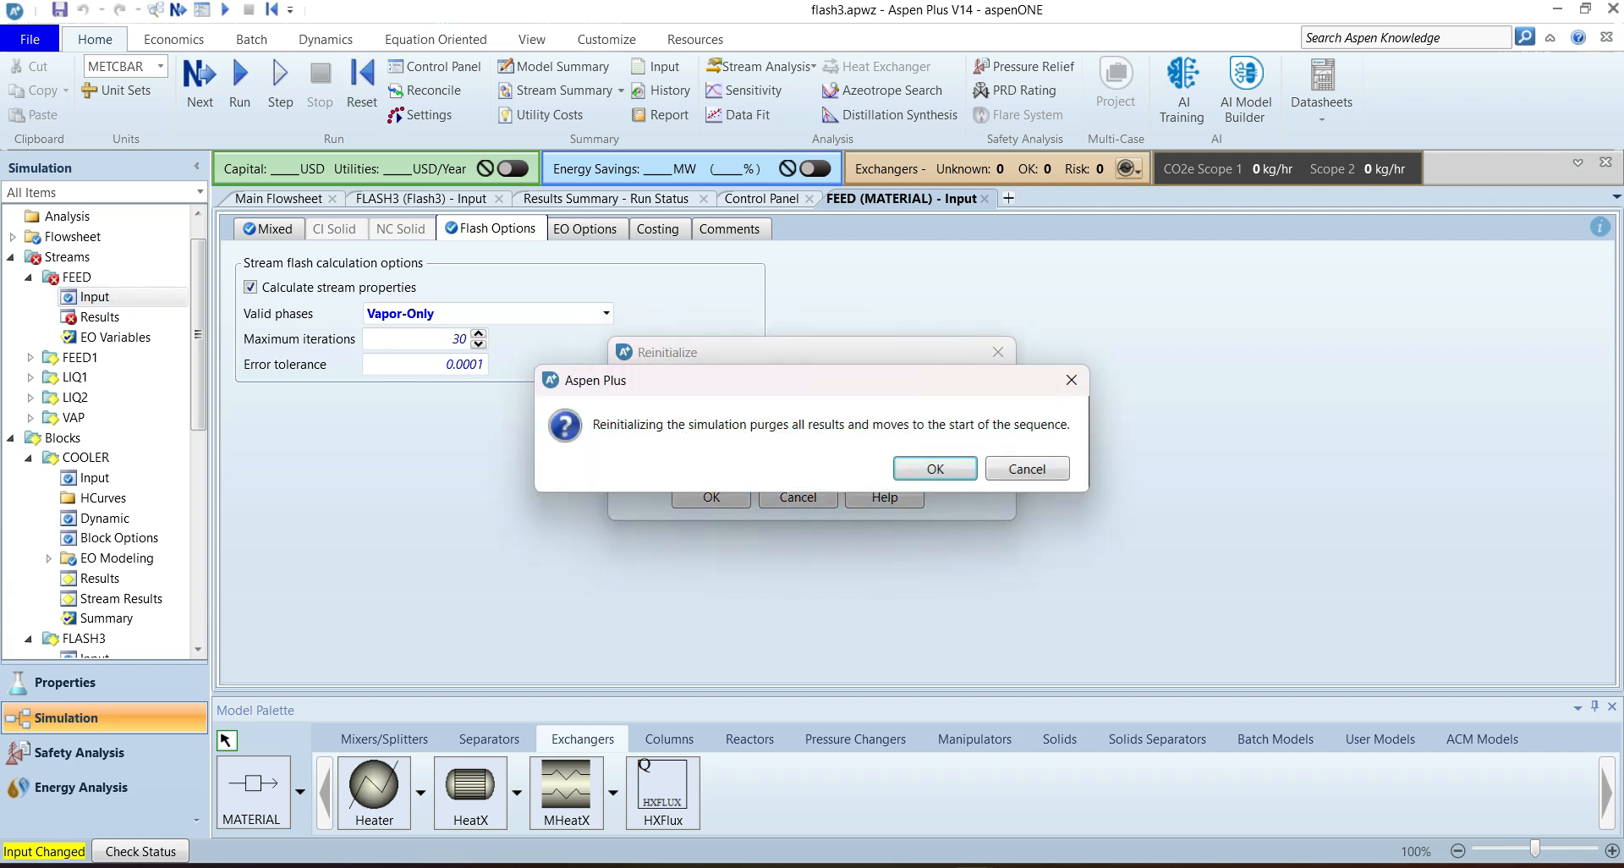
{"action": "key", "text": "Return"}
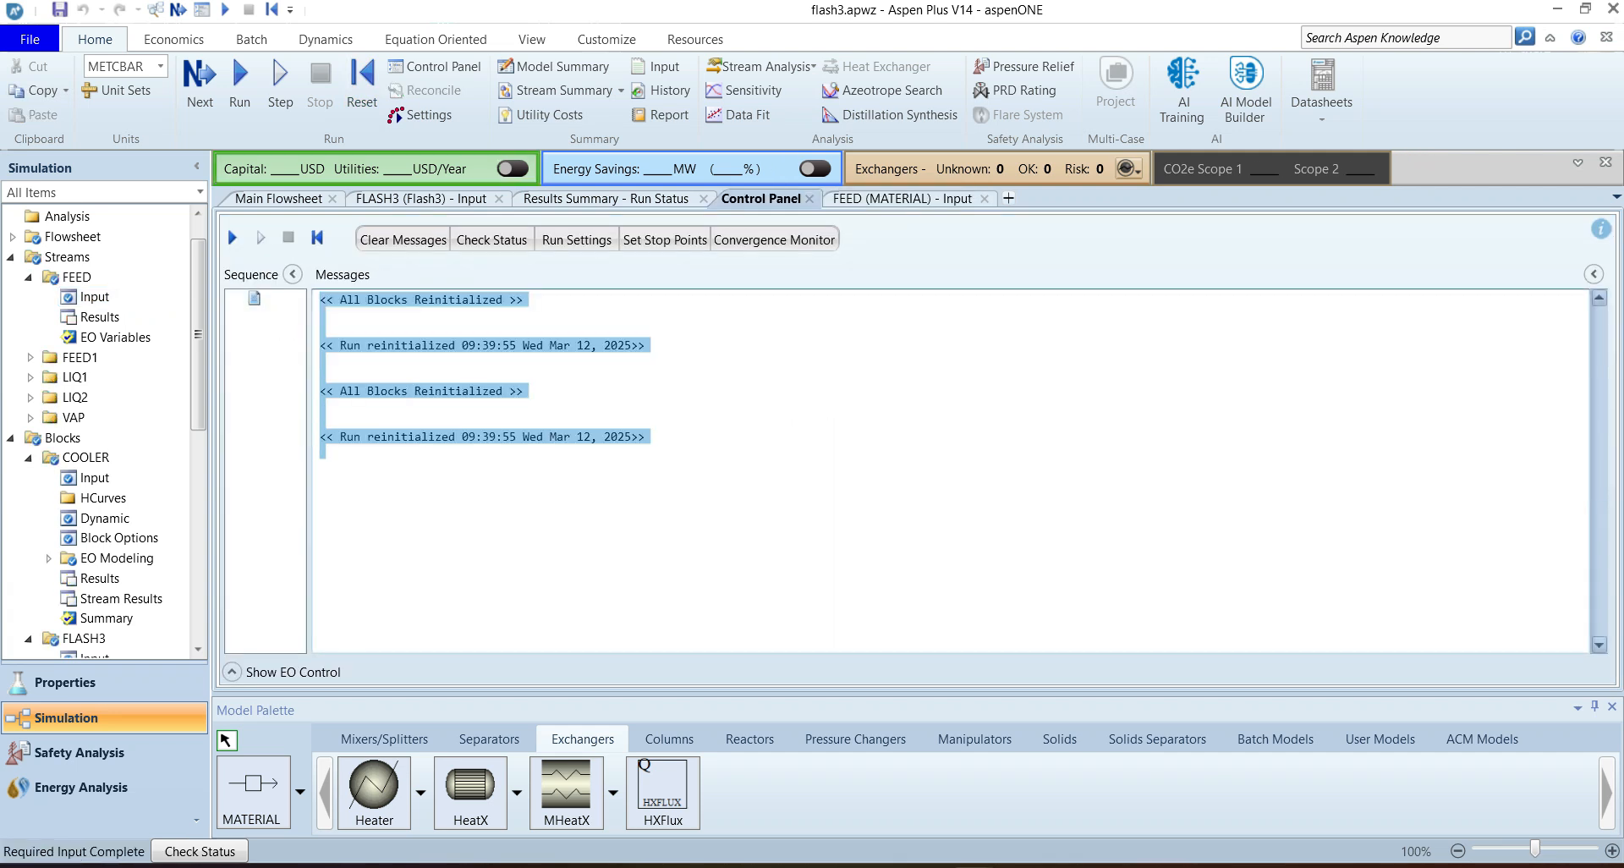
{"action": "key", "text": "F5"}
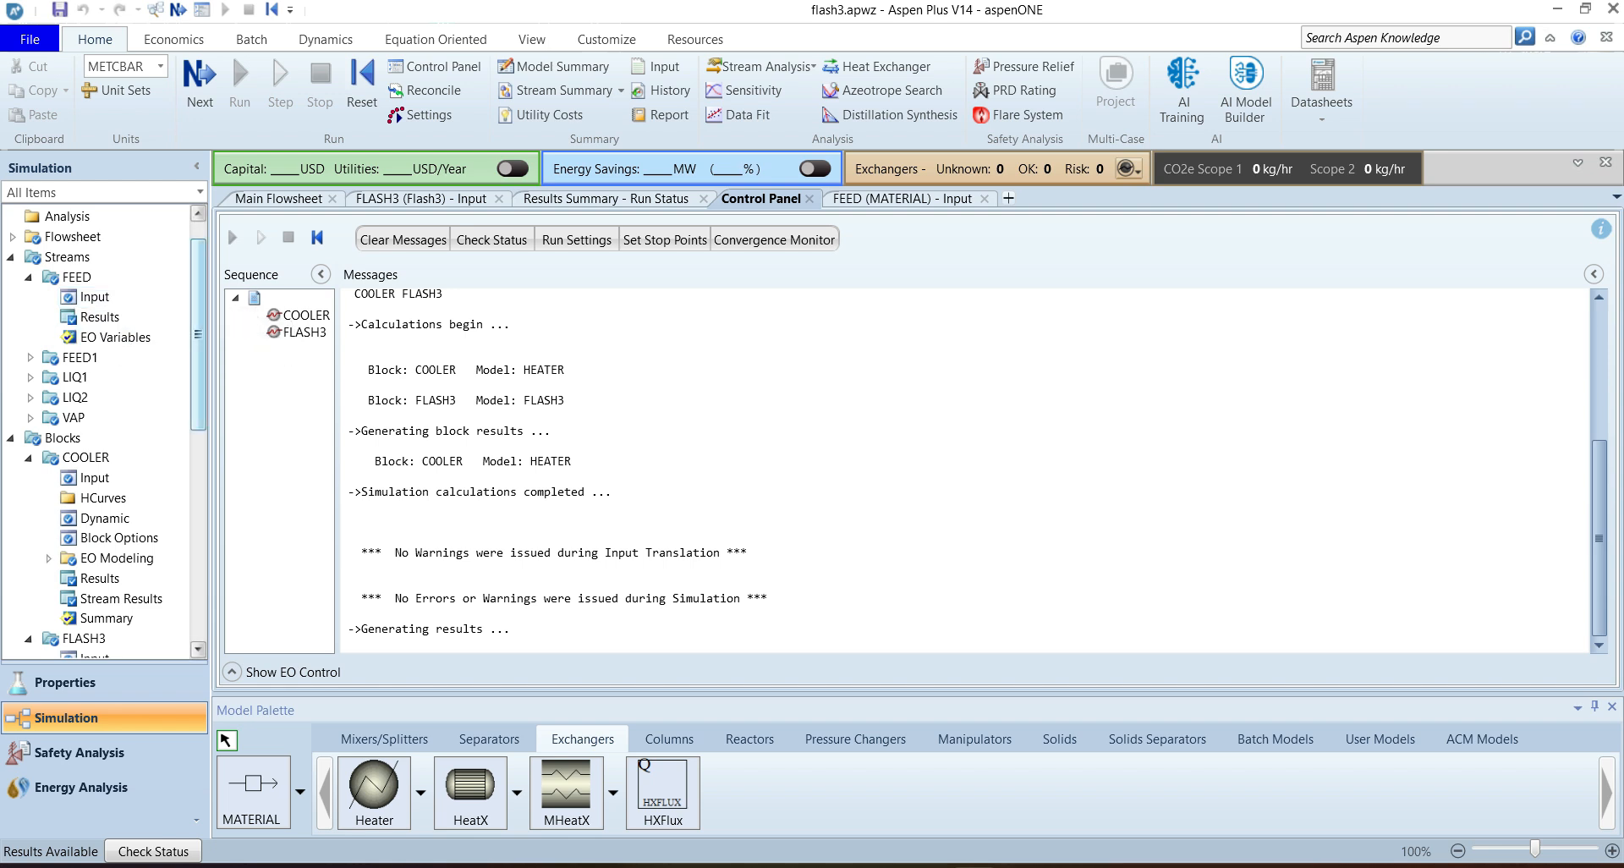
Step: Open the COOLER block's results summary and display the heat duty in kW
{"action": "scroll", "coordinate": [127, 450], "scroll_direction": "down", "scroll_amount": 2}
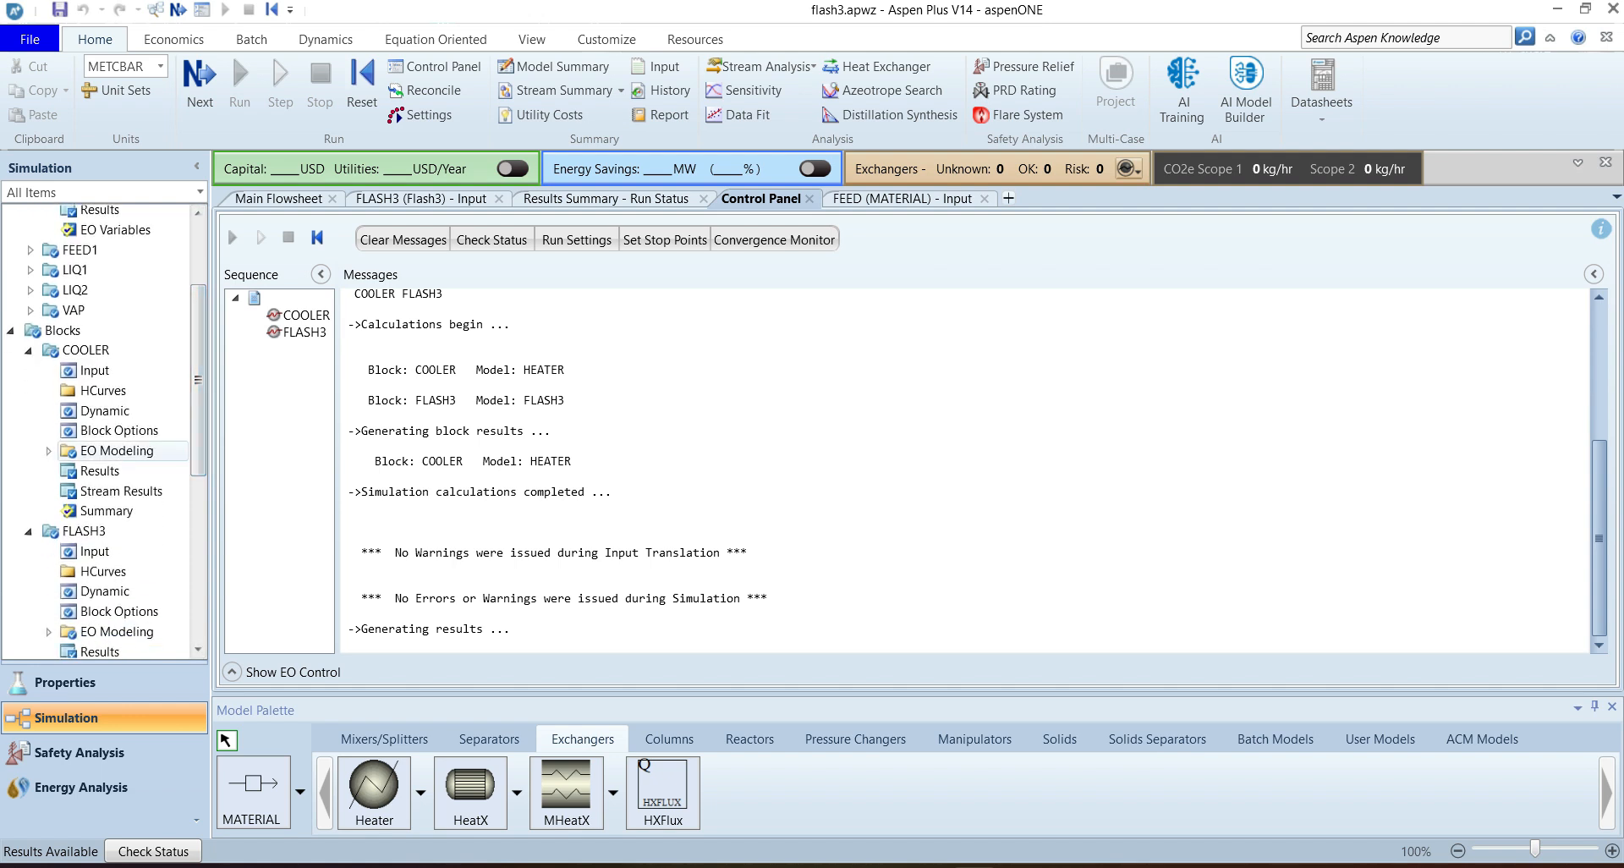
{"action": "double_click", "coordinate": [99, 470]}
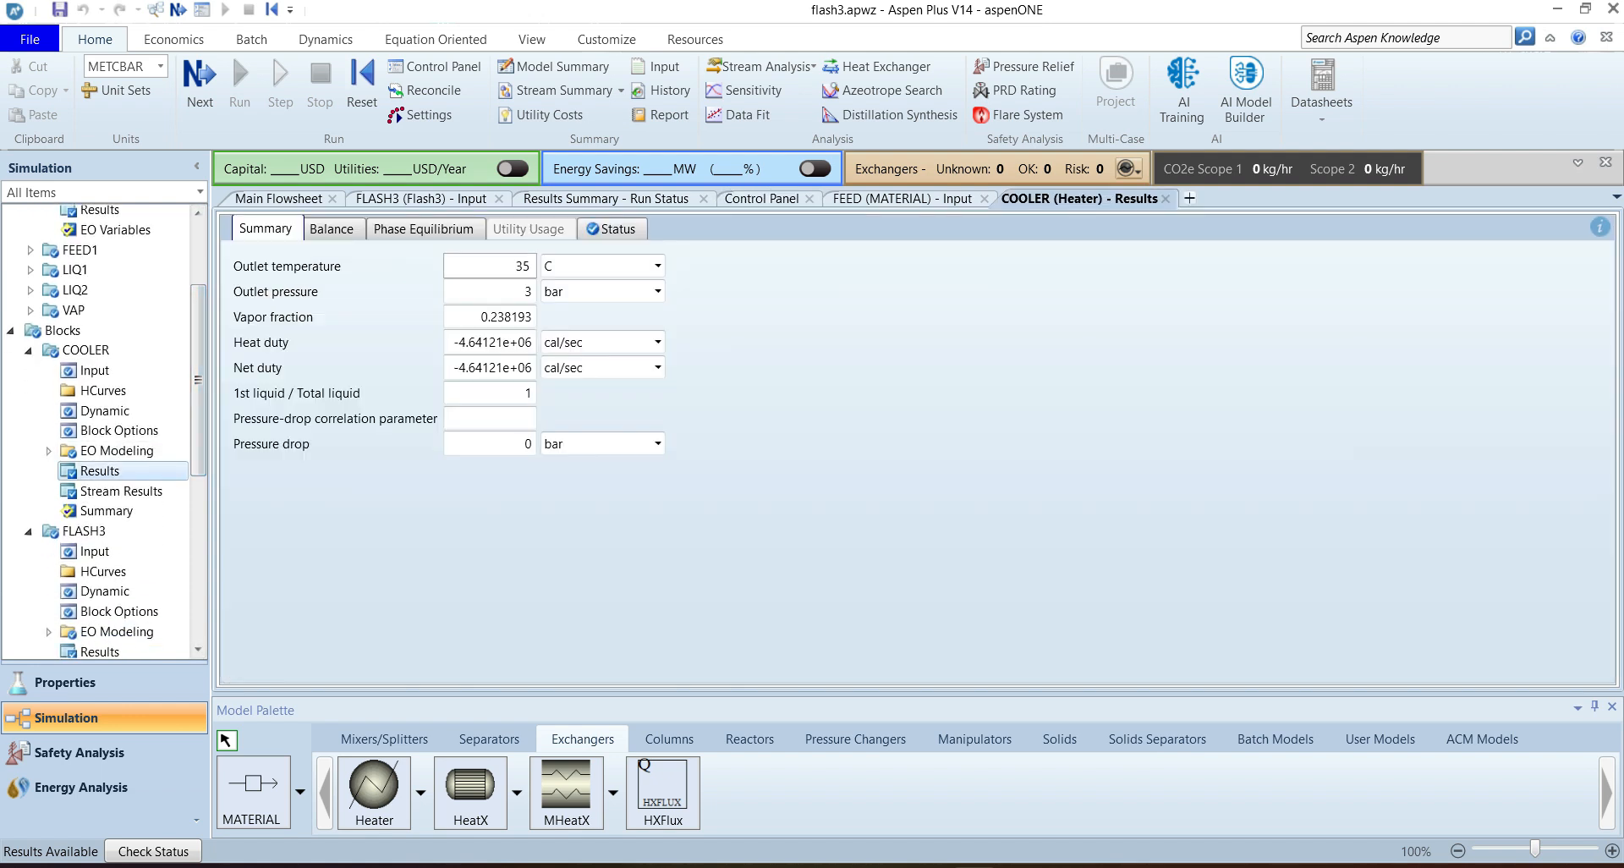
{"action": "left_click", "coordinate": [603, 342]}
{"action": "left_click", "coordinate": [575, 448]}
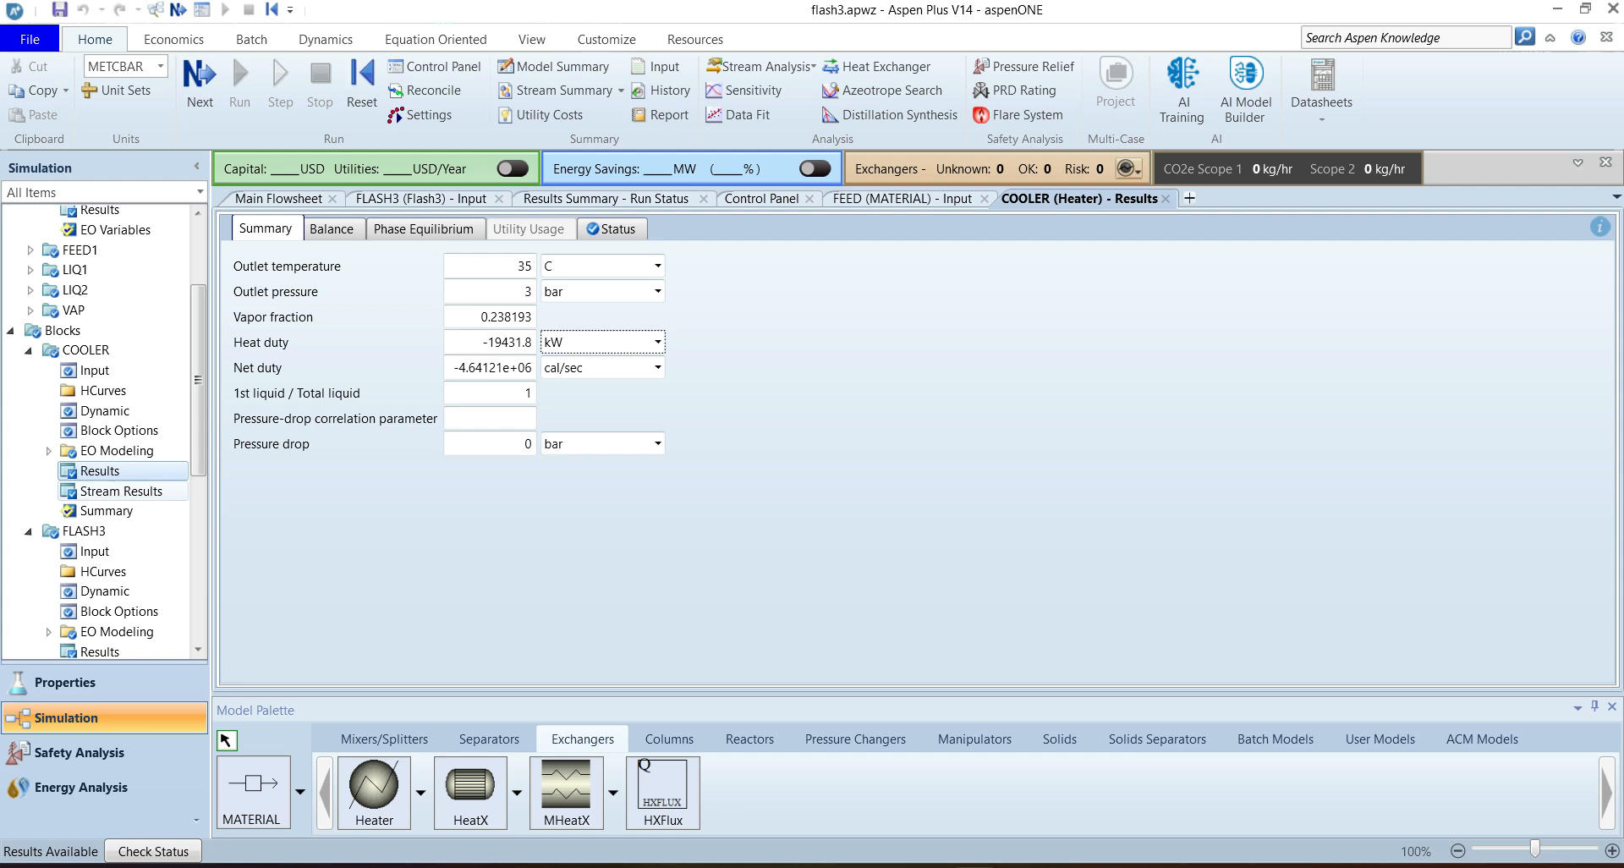
Step: Review the molar vapor and liquid fractions of FEED1 in the COOLER block's stream results
{"action": "left_click", "coordinate": [121, 491]}
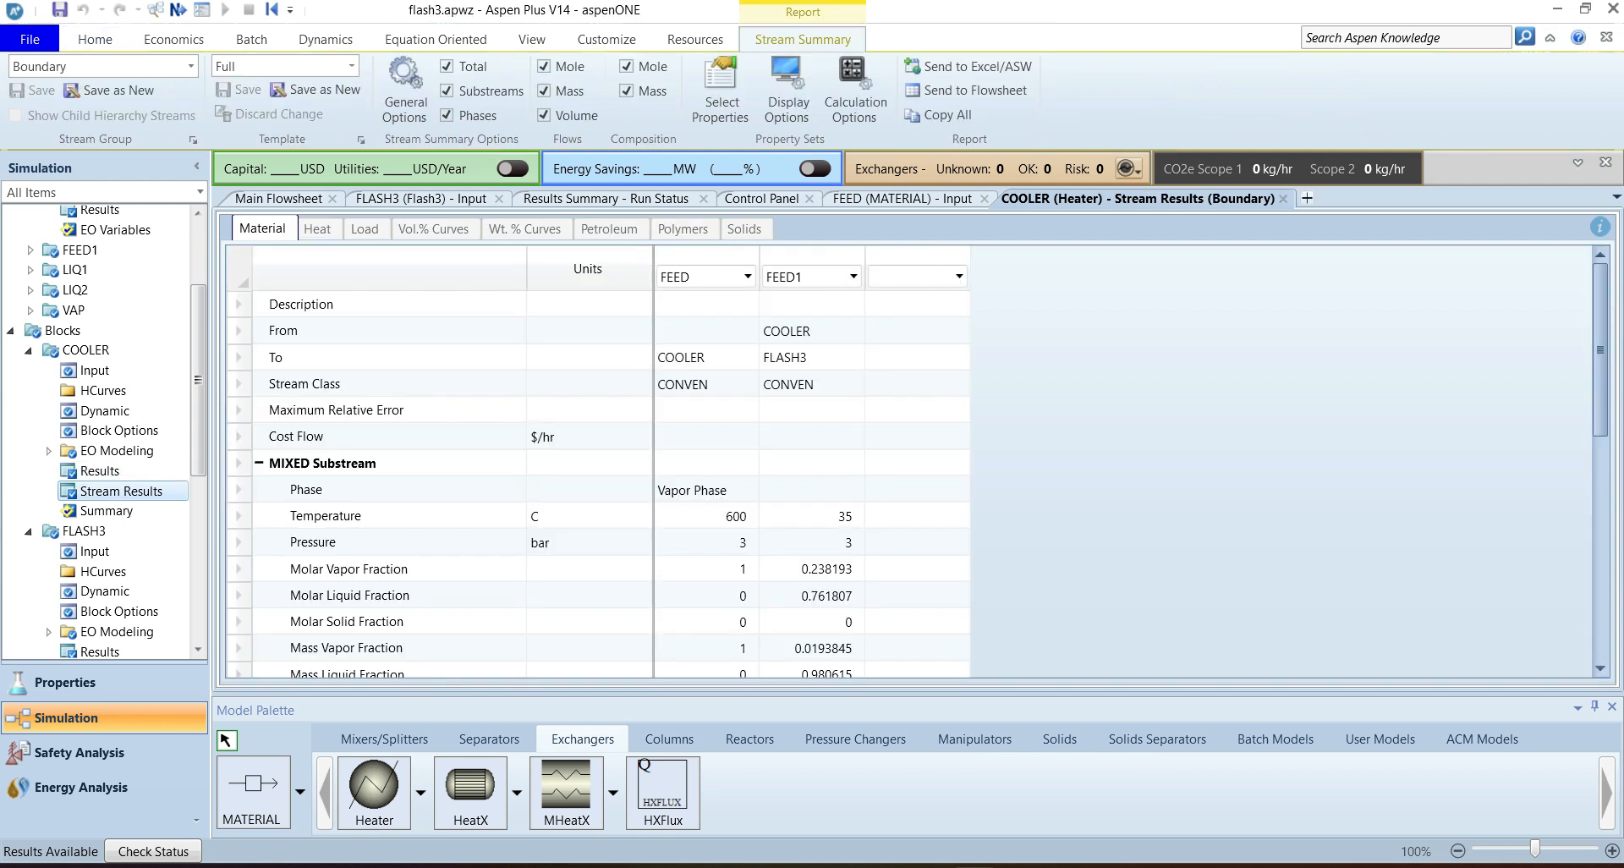
{"action": "left_click", "coordinate": [812, 570]}
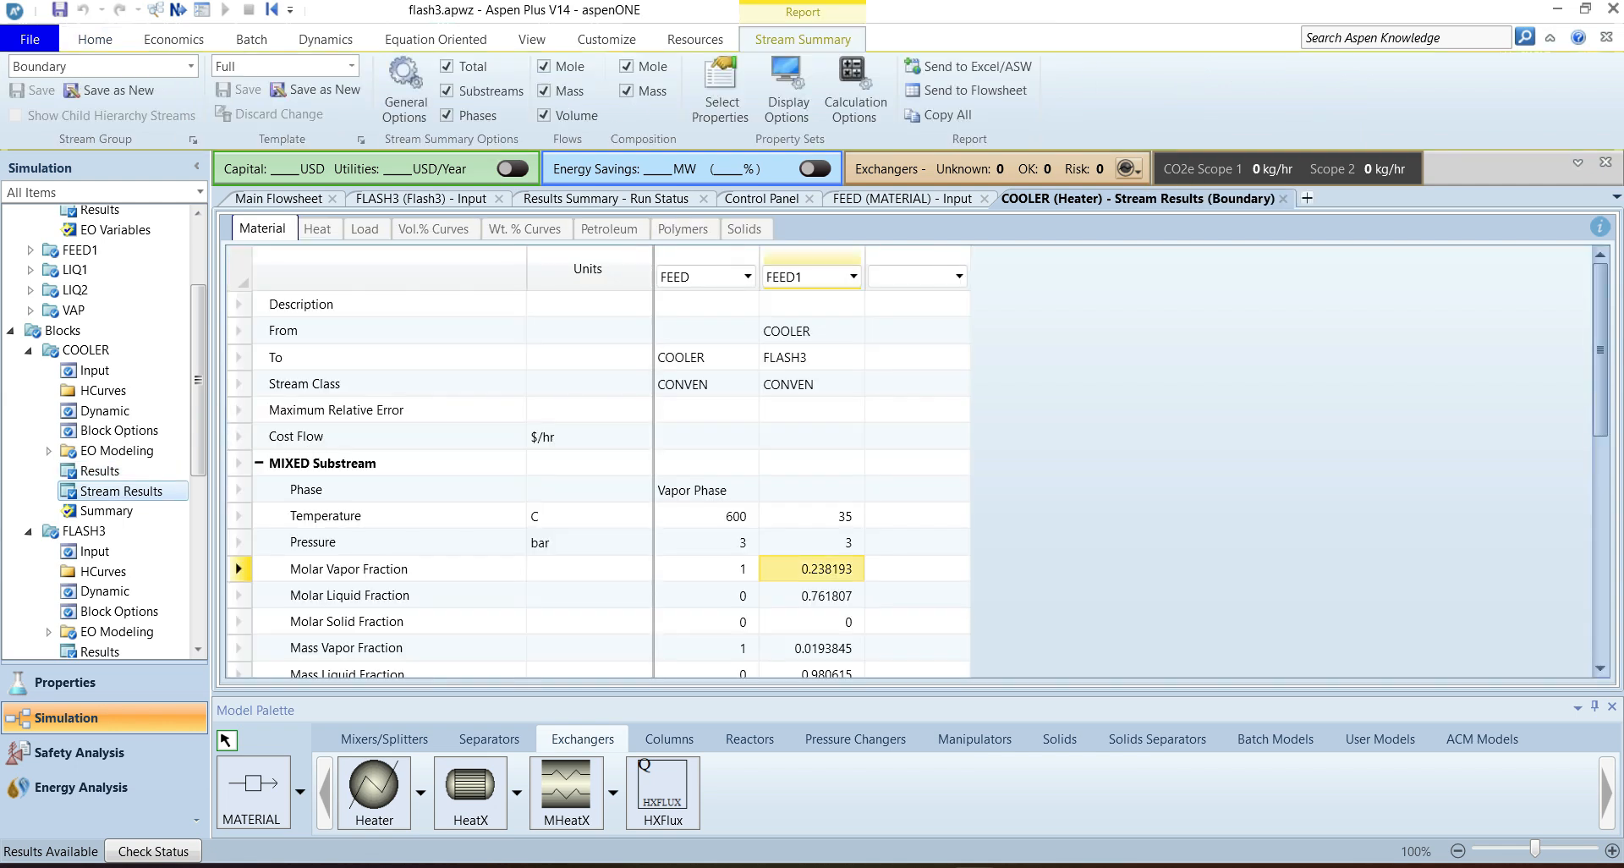
{"action": "left_click", "coordinate": [812, 595]}
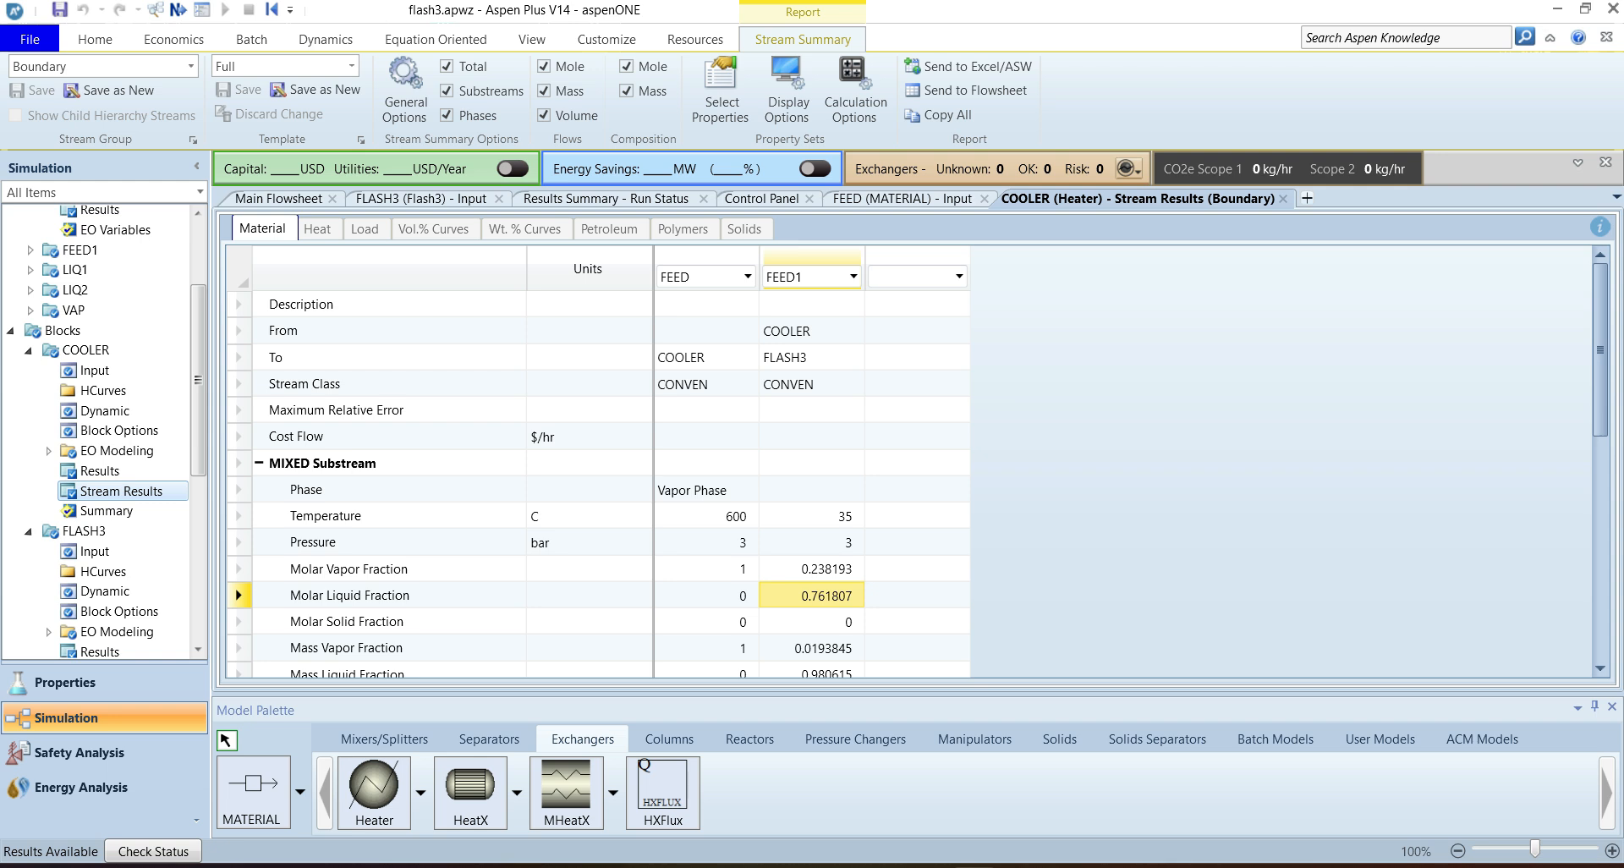
Step: Review the FLASH3 block's results summary and the temperatures of its inlet and outlet streams
{"action": "scroll", "coordinate": [118, 491], "scroll_direction": "down", "scroll_amount": 3}
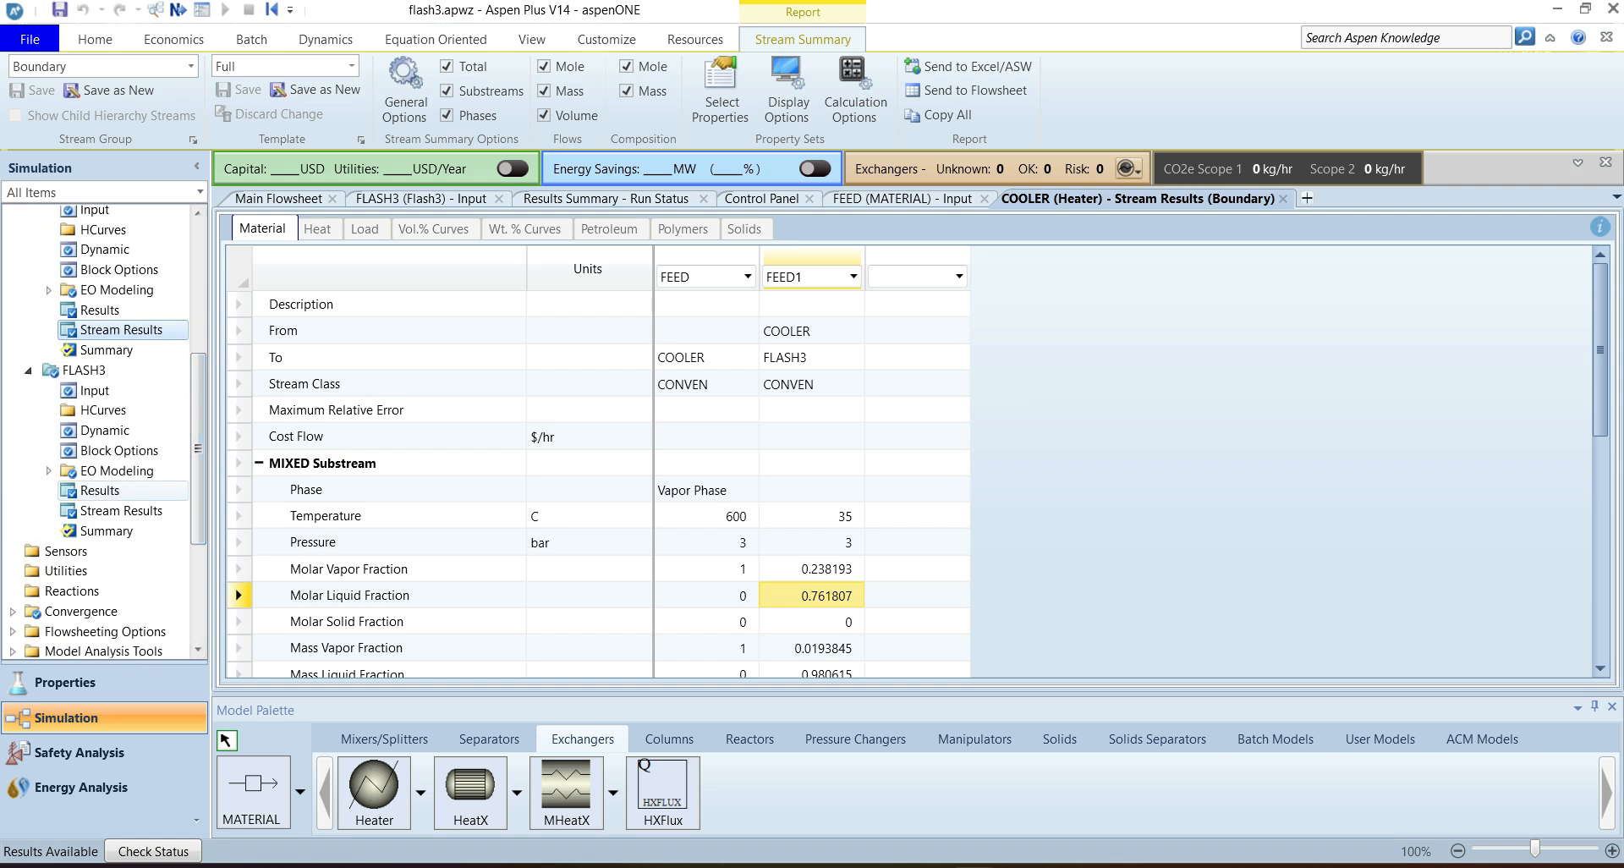
{"action": "left_click", "coordinate": [100, 490]}
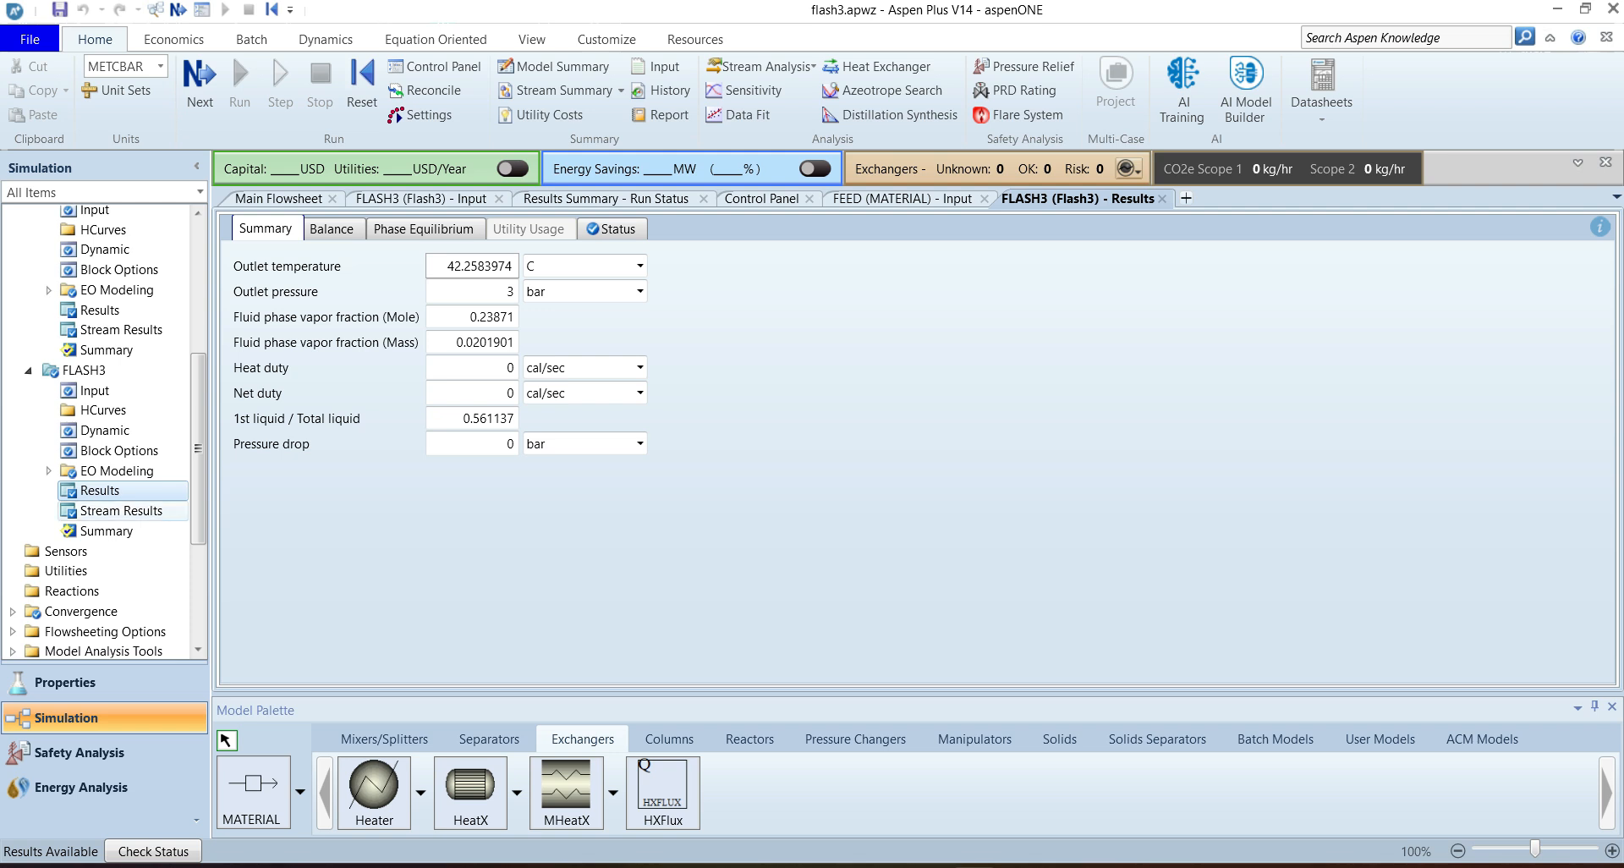
{"action": "left_click", "coordinate": [127, 510]}
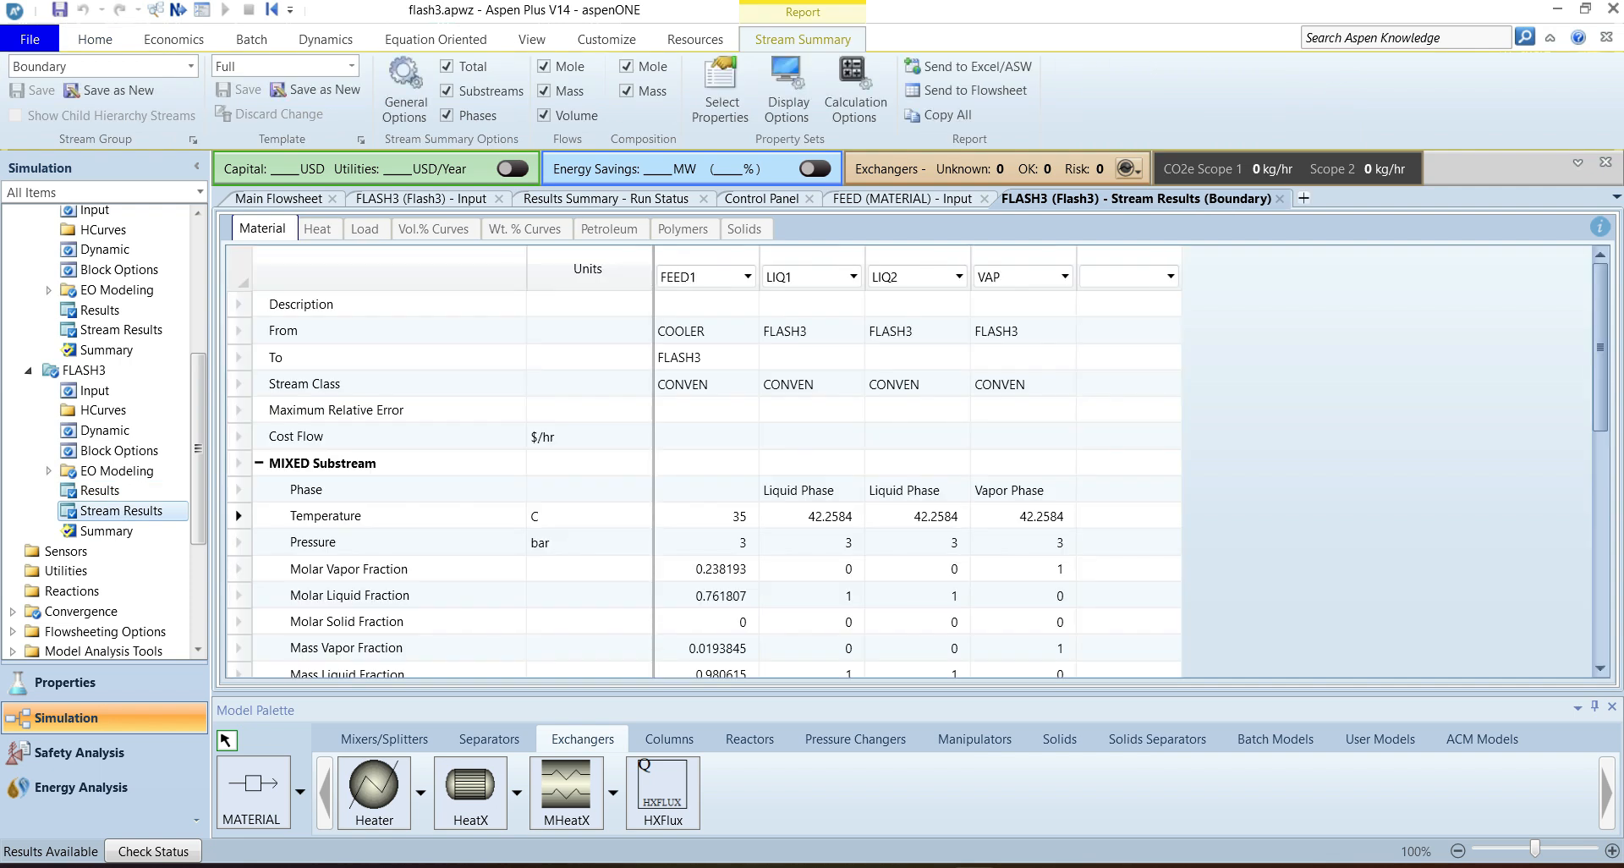
{"action": "left_click", "coordinate": [240, 516]}
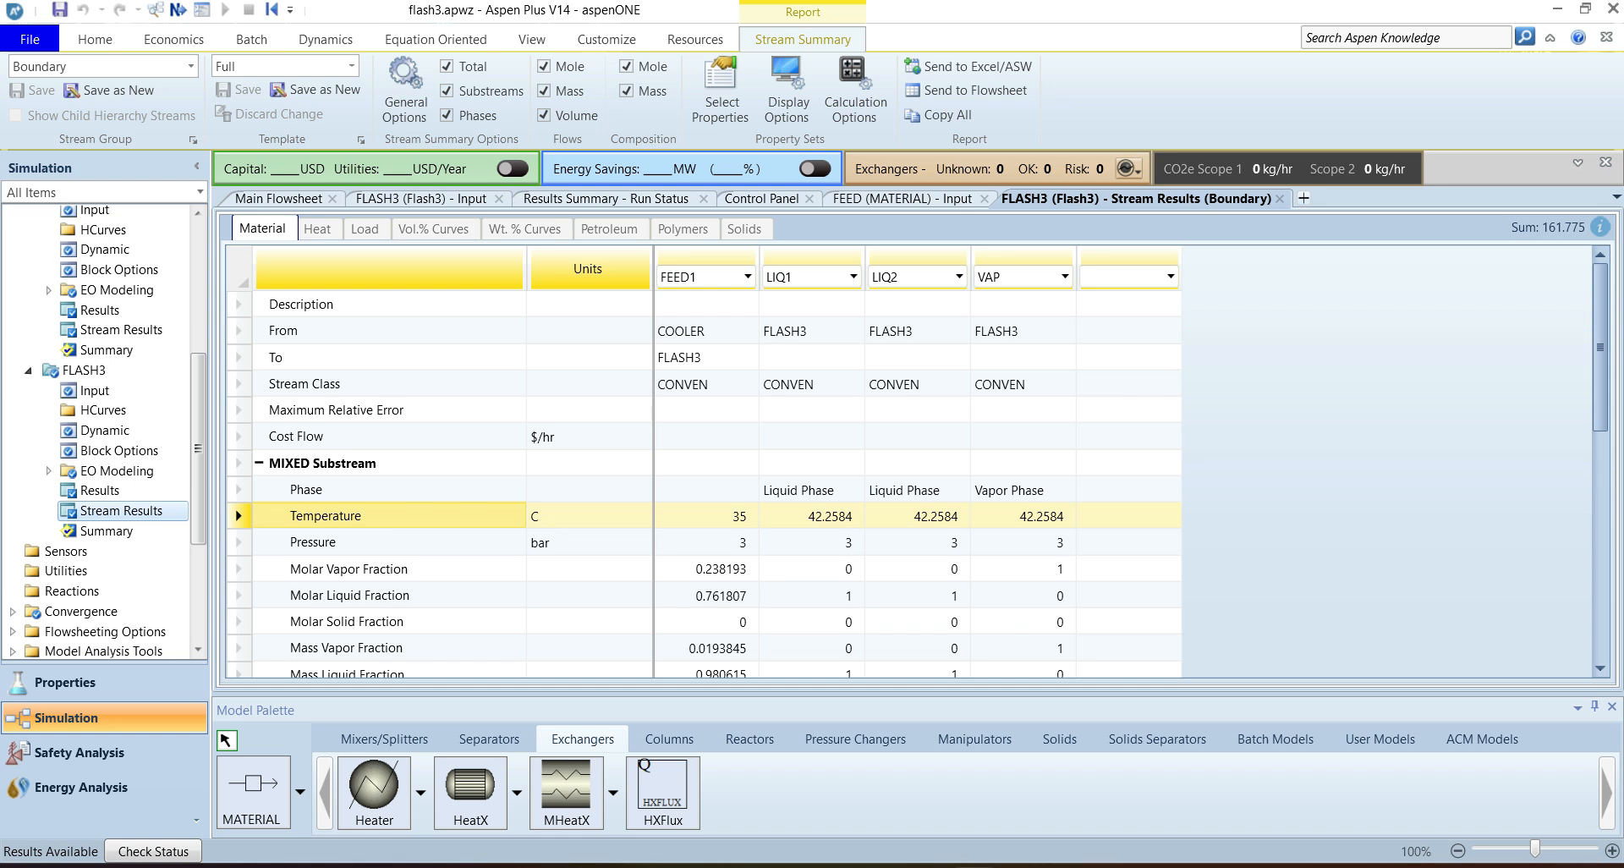
Step: Expand the component mole fractions and mole flows in the FLASH3 block's stream results
{"action": "scroll", "coordinate": [918, 482], "scroll_direction": "down", "scroll_amount": 6}
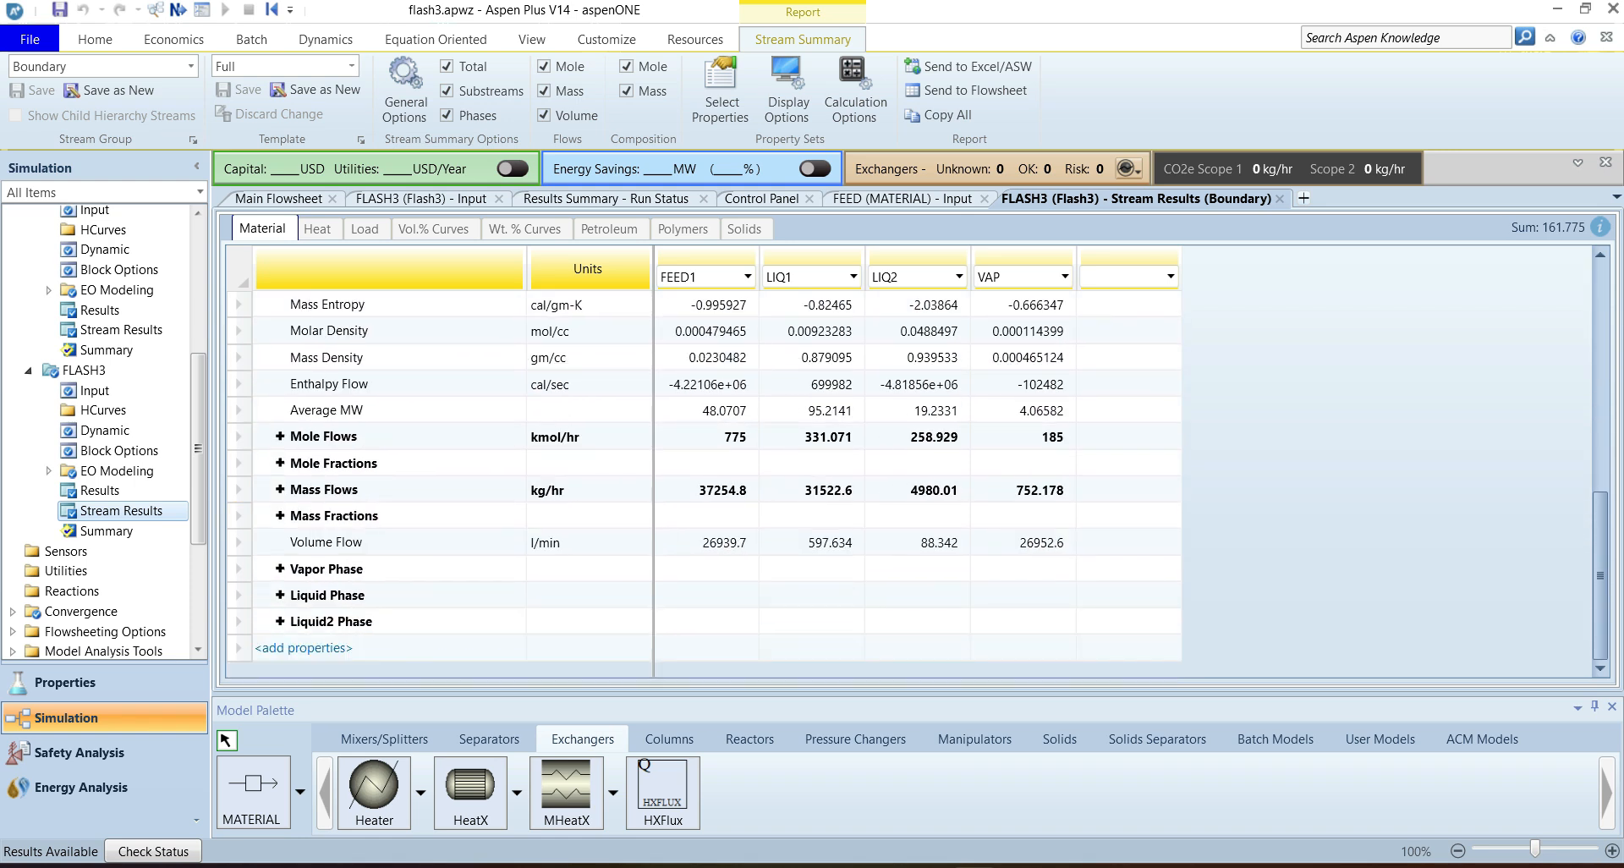
{"action": "left_click", "coordinate": [280, 463]}
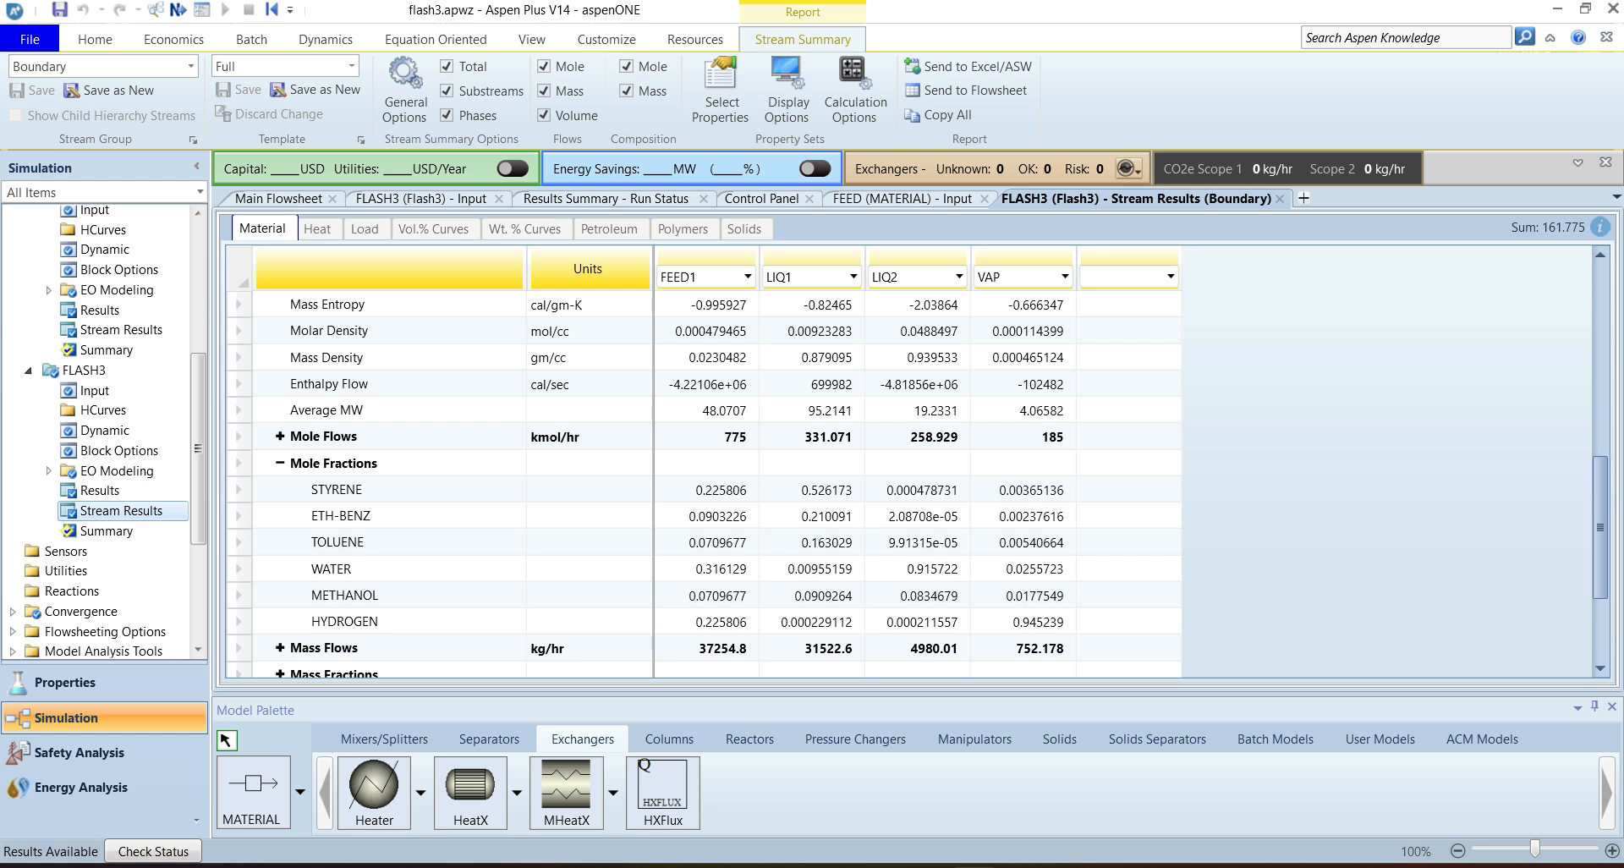
{"action": "left_click", "coordinate": [280, 436]}
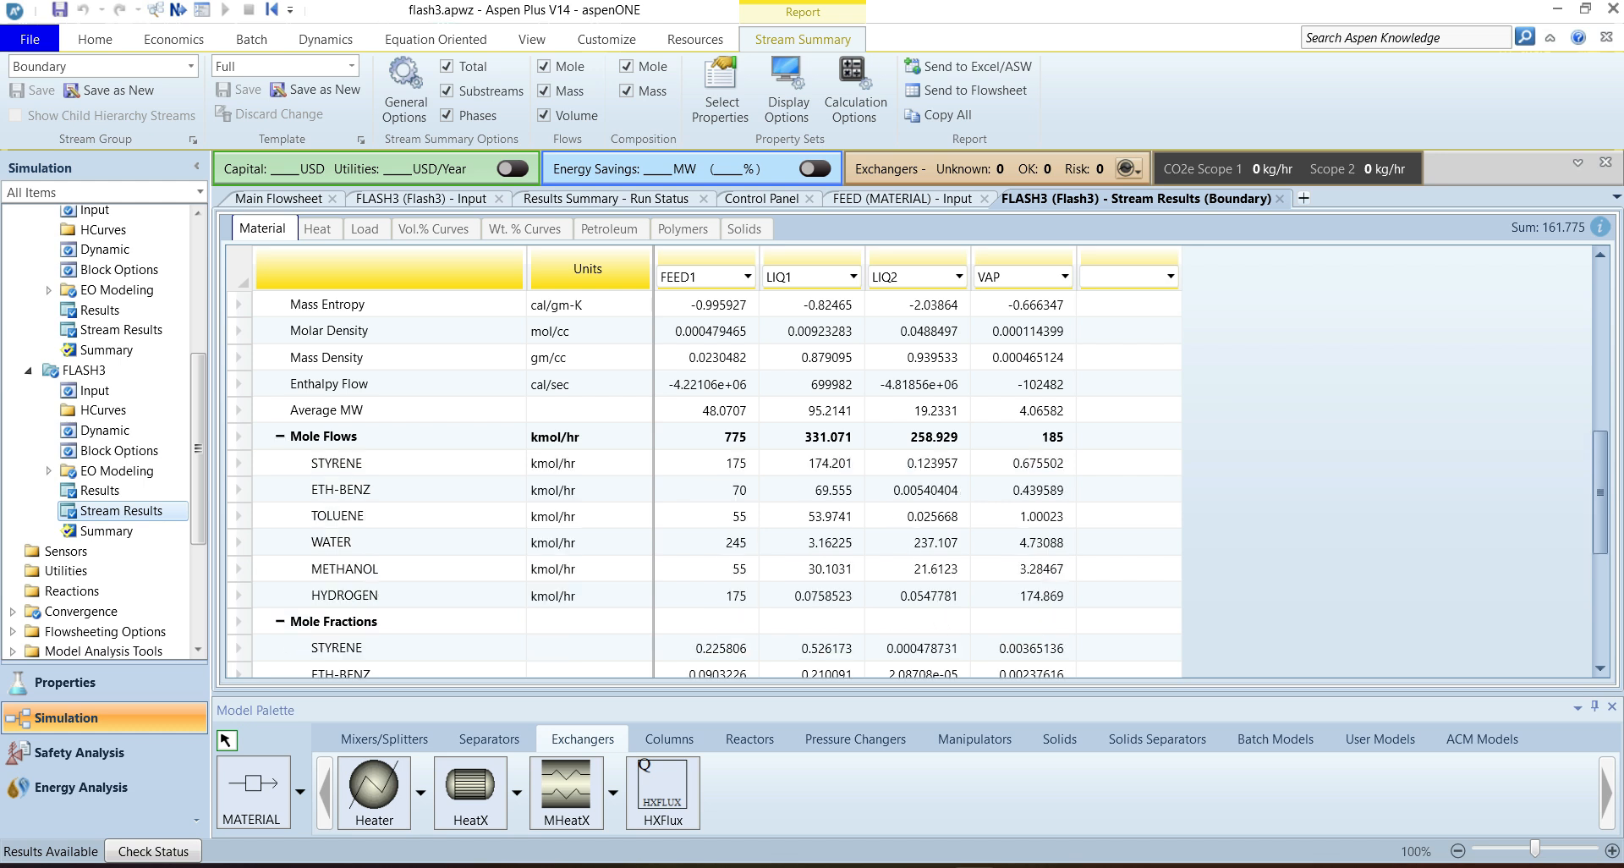
{"action": "scroll", "coordinate": [949, 489], "scroll_direction": "down", "scroll_amount": 2}
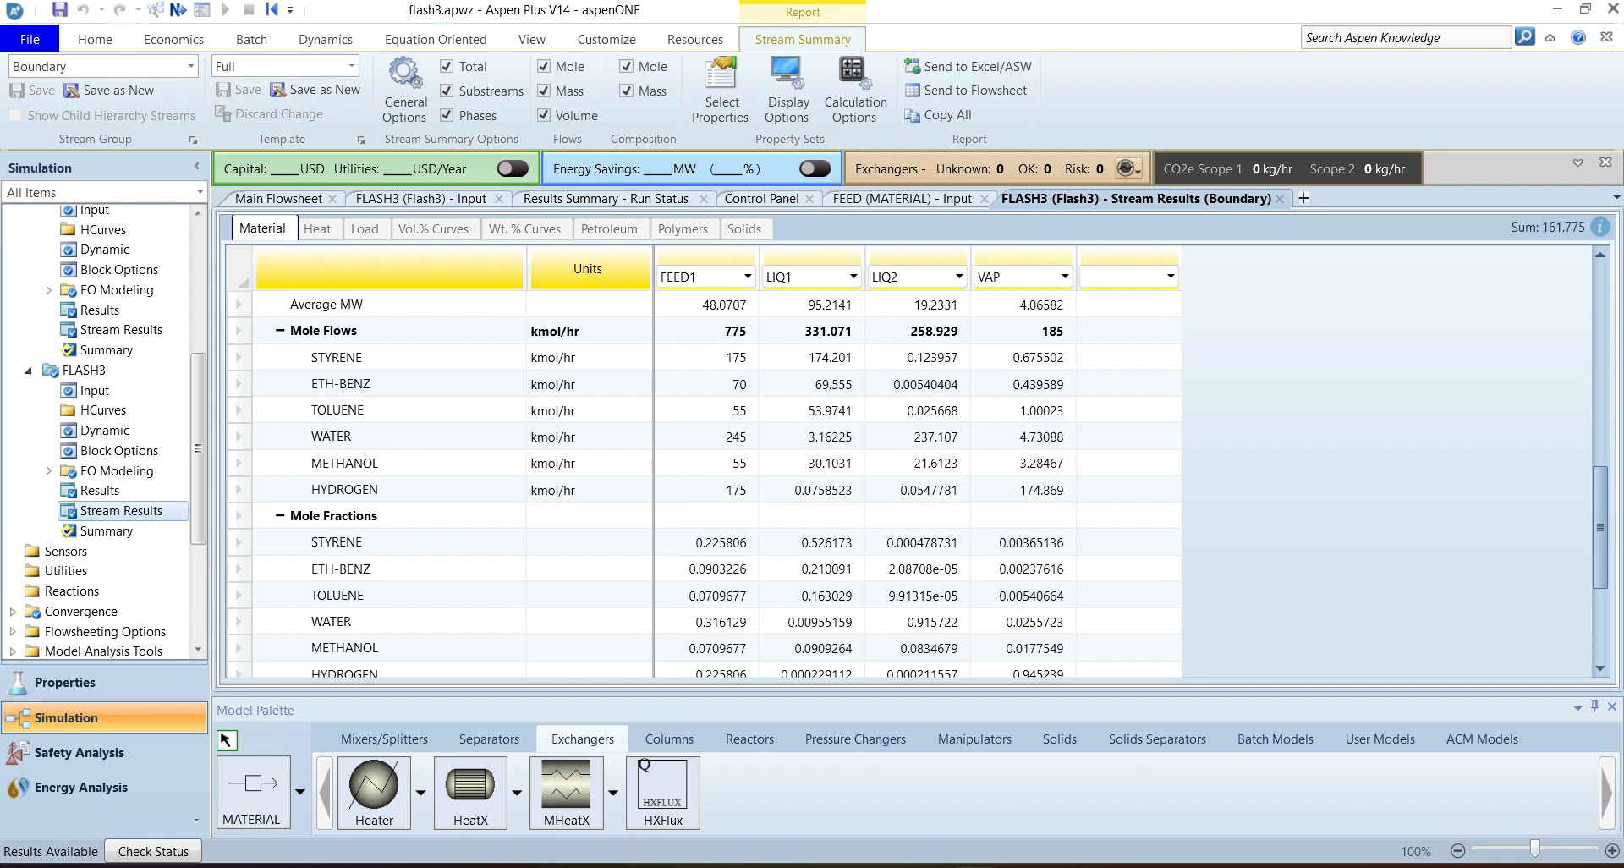
Step: Examine LIQ1's styrene mole flow and its ethylbenzene, toluene, water and methanol mole fractions
{"action": "left_click", "coordinate": [812, 358]}
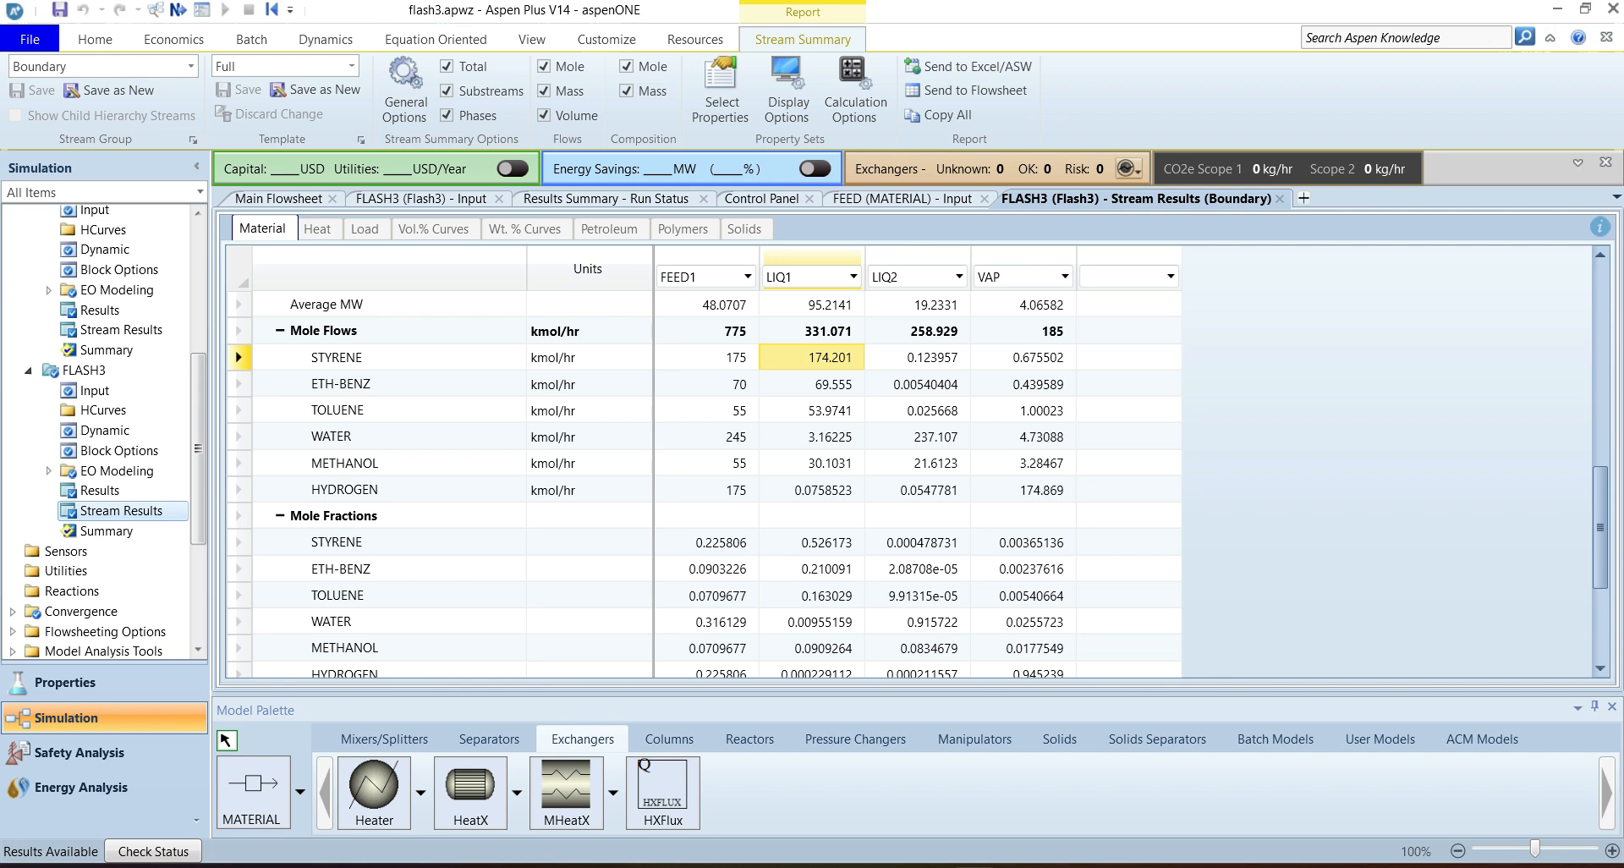
{"action": "left_click", "coordinate": [812, 570]}
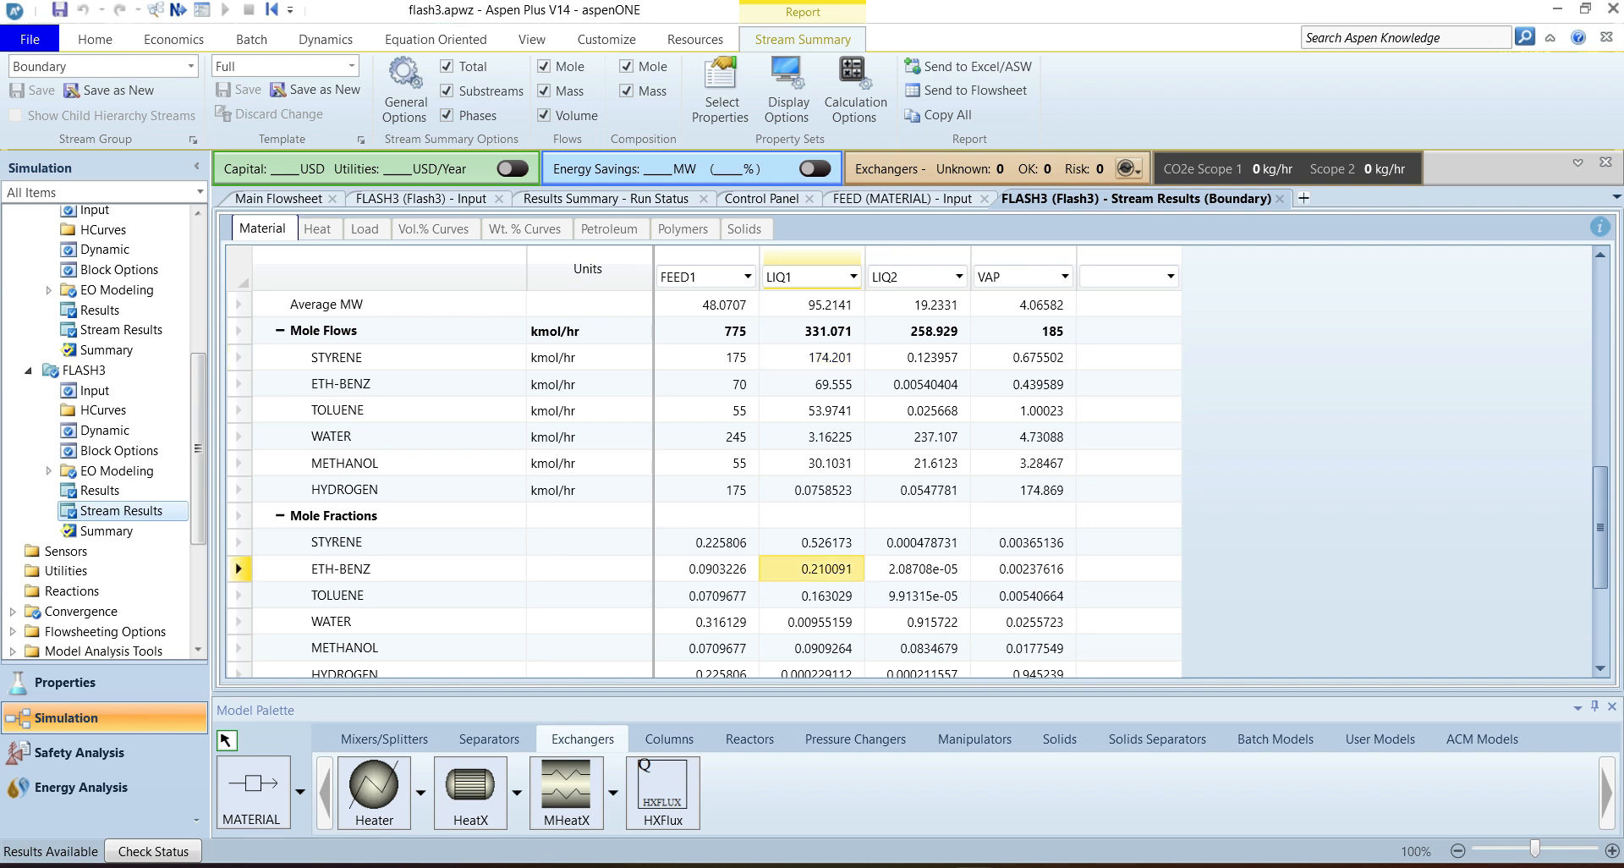
{"action": "left_click", "coordinate": [813, 596]}
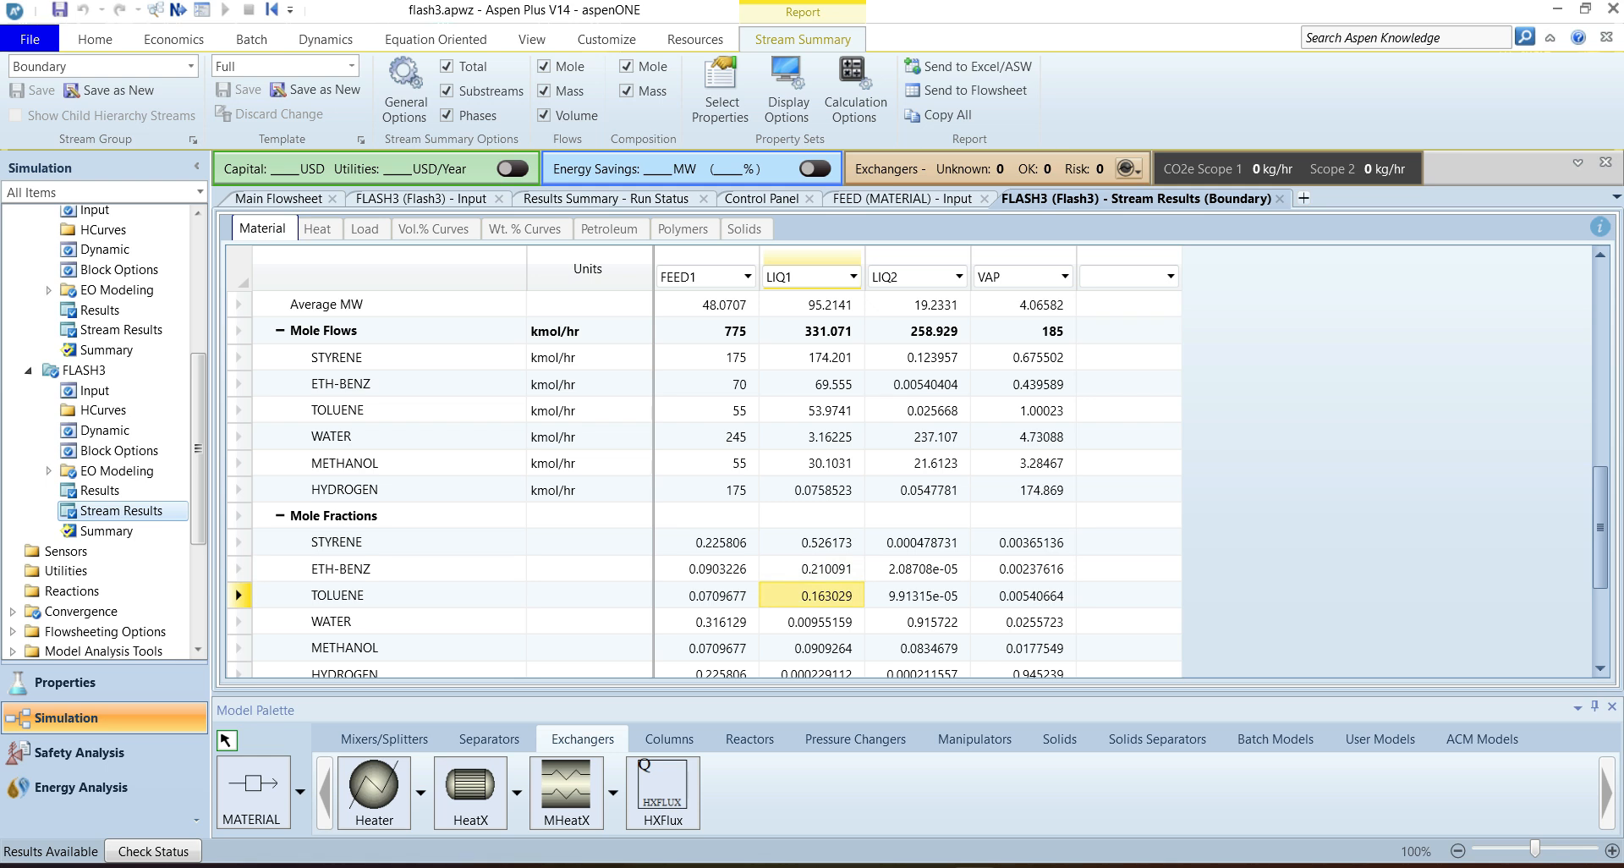
{"action": "left_click", "coordinate": [812, 622]}
{"action": "left_click", "coordinate": [812, 648]}
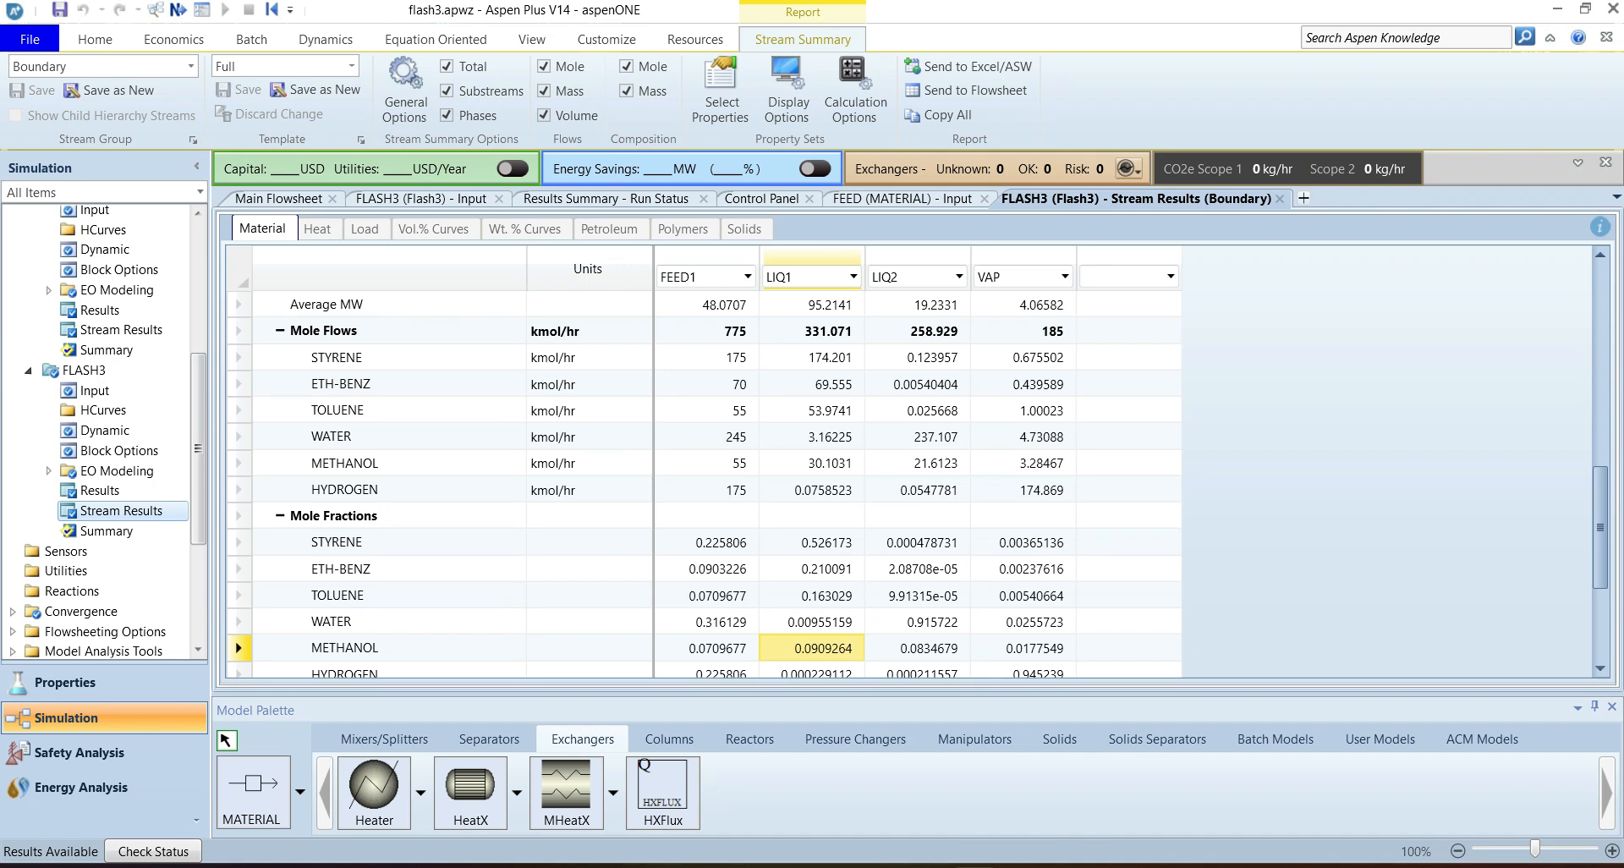
Step: Compare the hydrogen mole flows of FEED1 and VAP, and check the water mole flow in LIQ2
{"action": "left_click", "coordinate": [706, 489]}
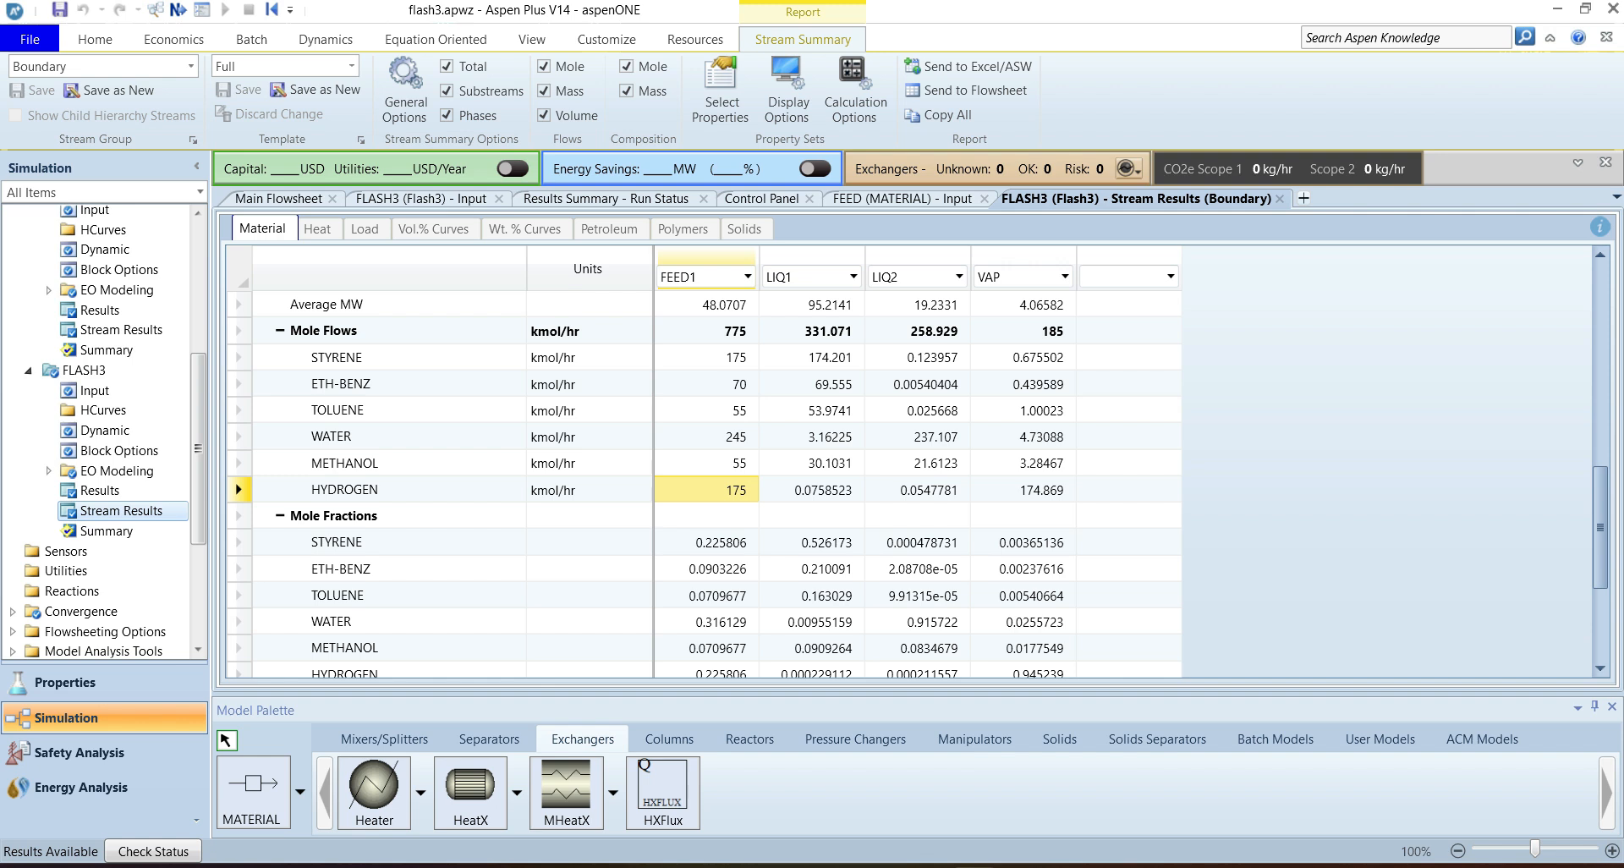
{"action": "left_click", "coordinate": [1024, 490]}
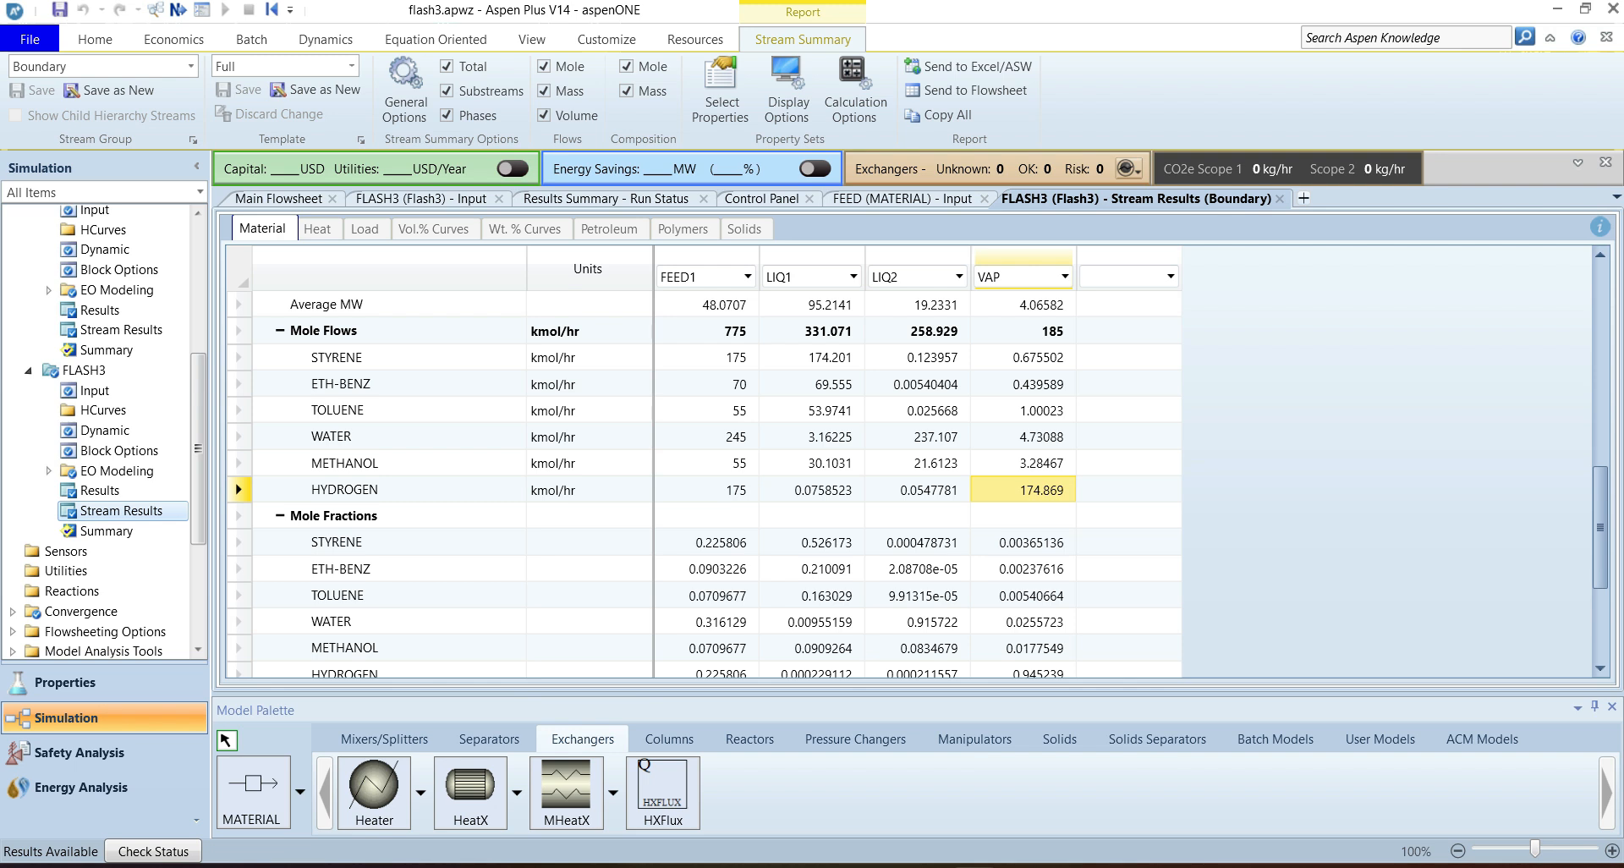
{"action": "left_click", "coordinate": [918, 437]}
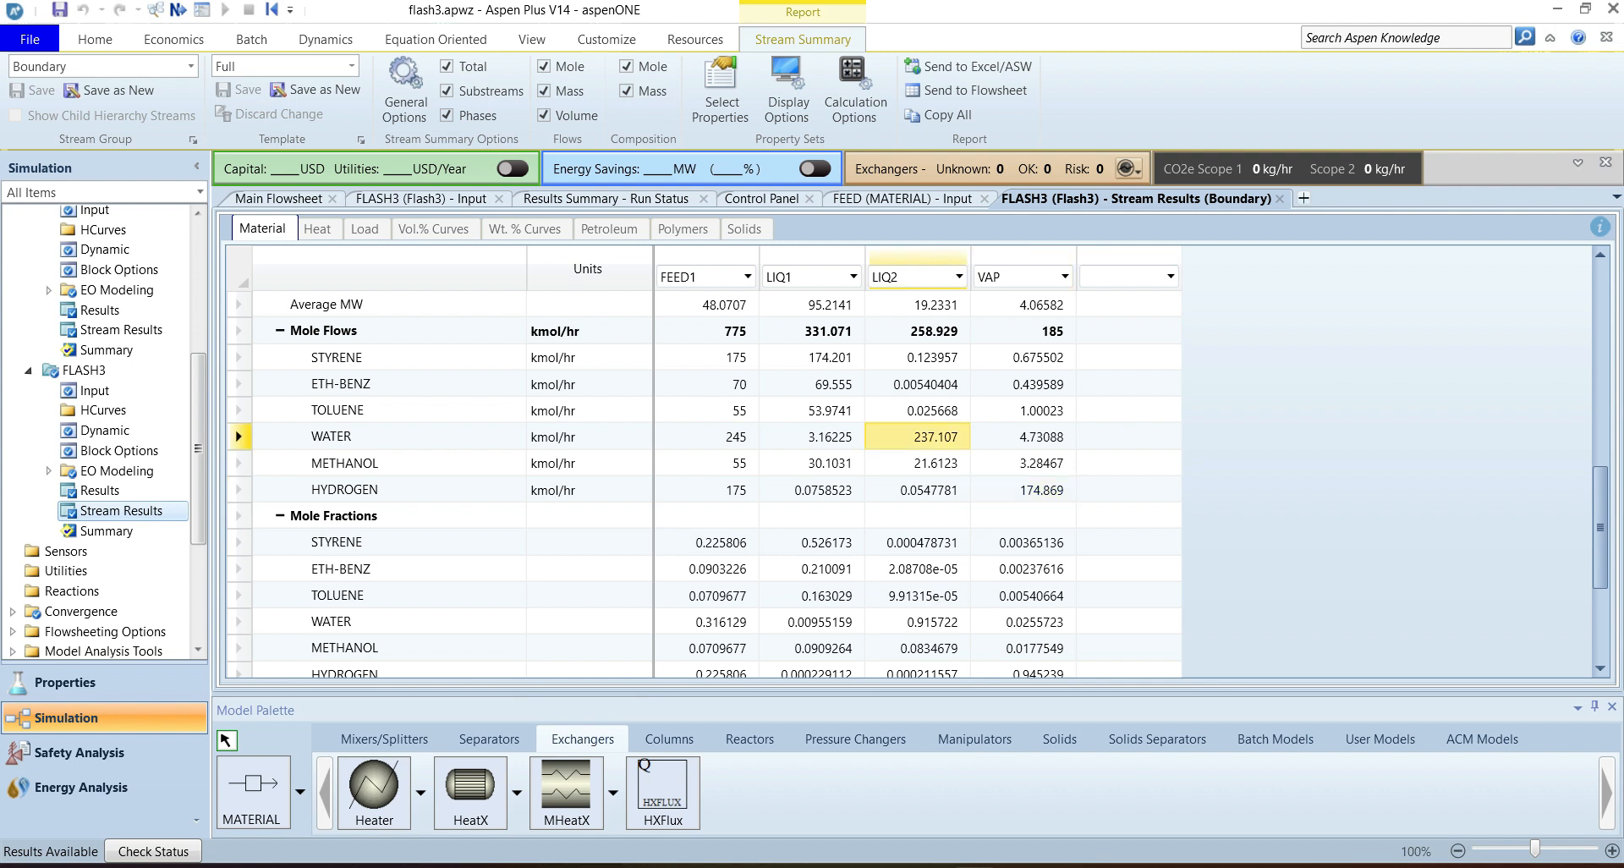
Step: Compare the methanol mole flows in LIQ1, LIQ2 and VAP, and check the methanol mole fraction in LIQ2
{"action": "left_click", "coordinate": [918, 463]}
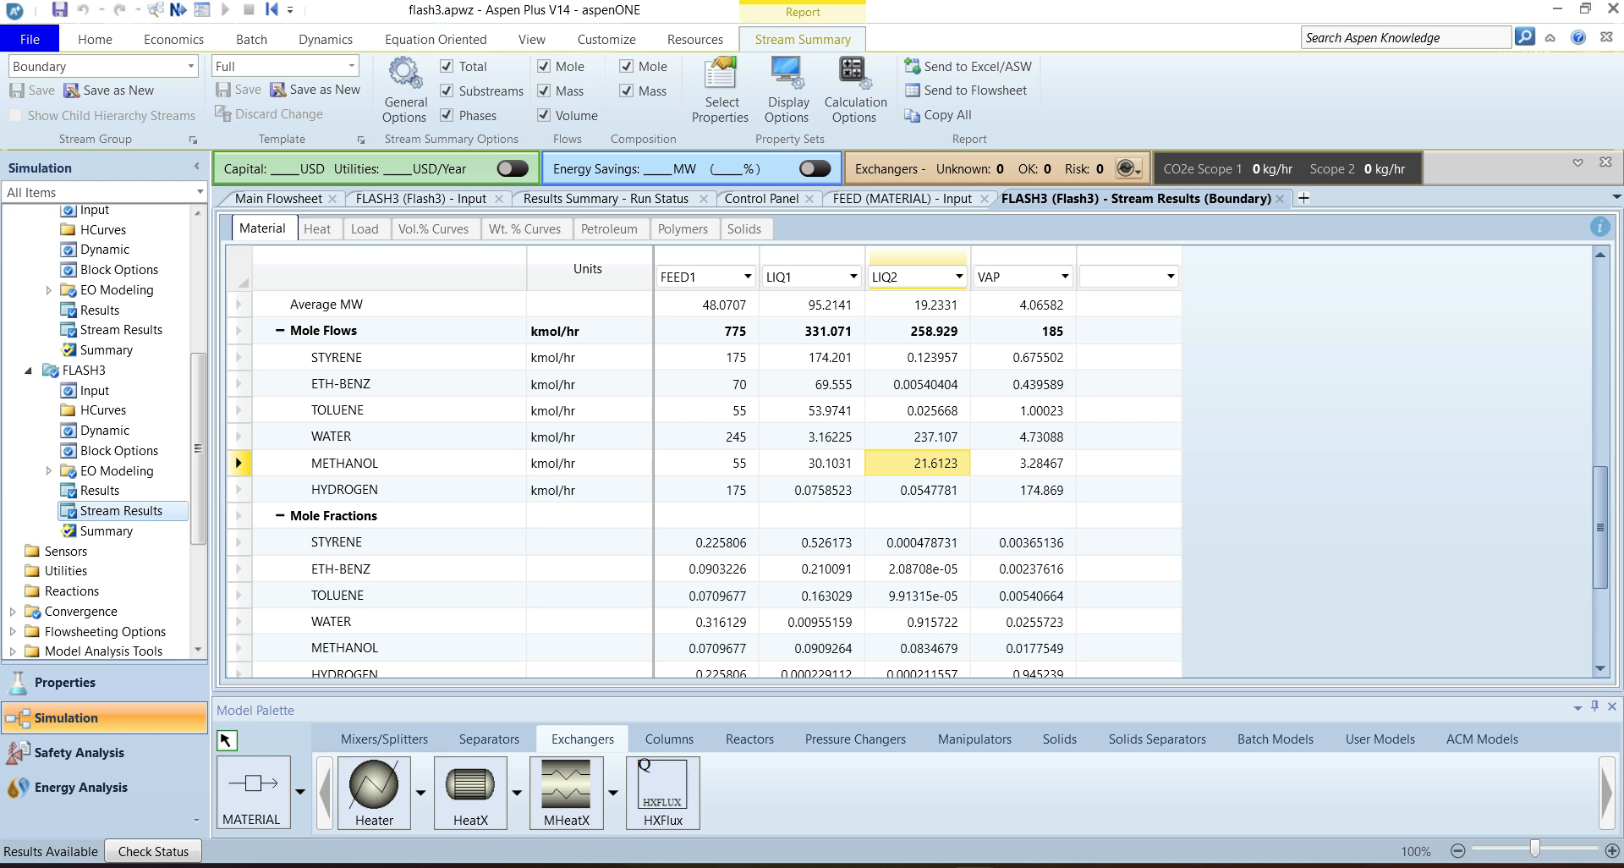
{"action": "left_click", "coordinate": [812, 463]}
{"action": "left_click", "coordinate": [918, 464]}
{"action": "left_click", "coordinate": [1024, 463]}
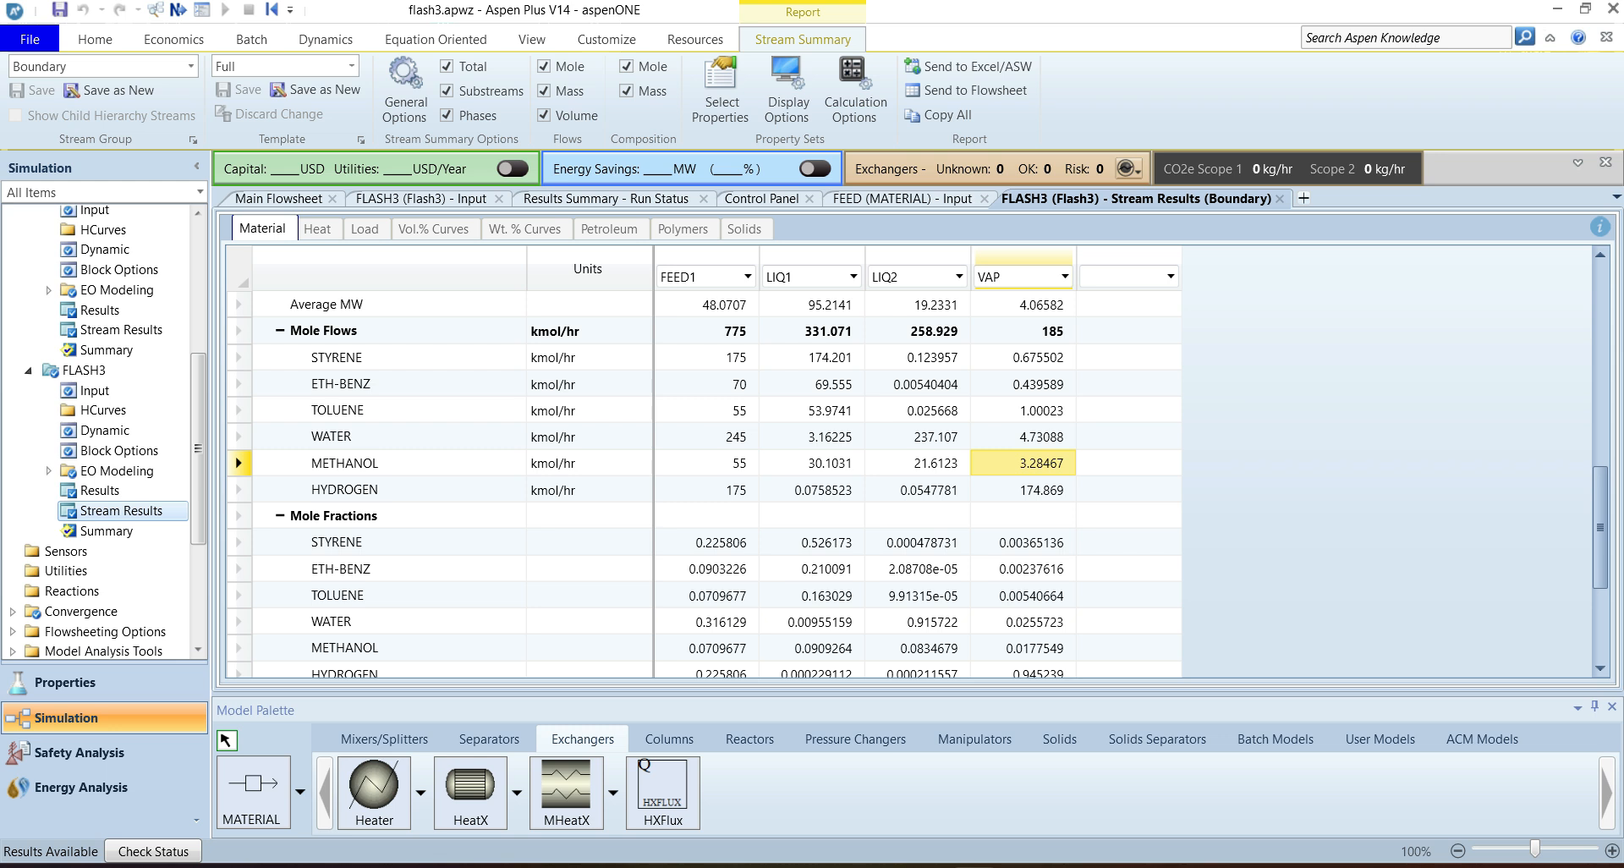
{"action": "left_click", "coordinate": [918, 648]}
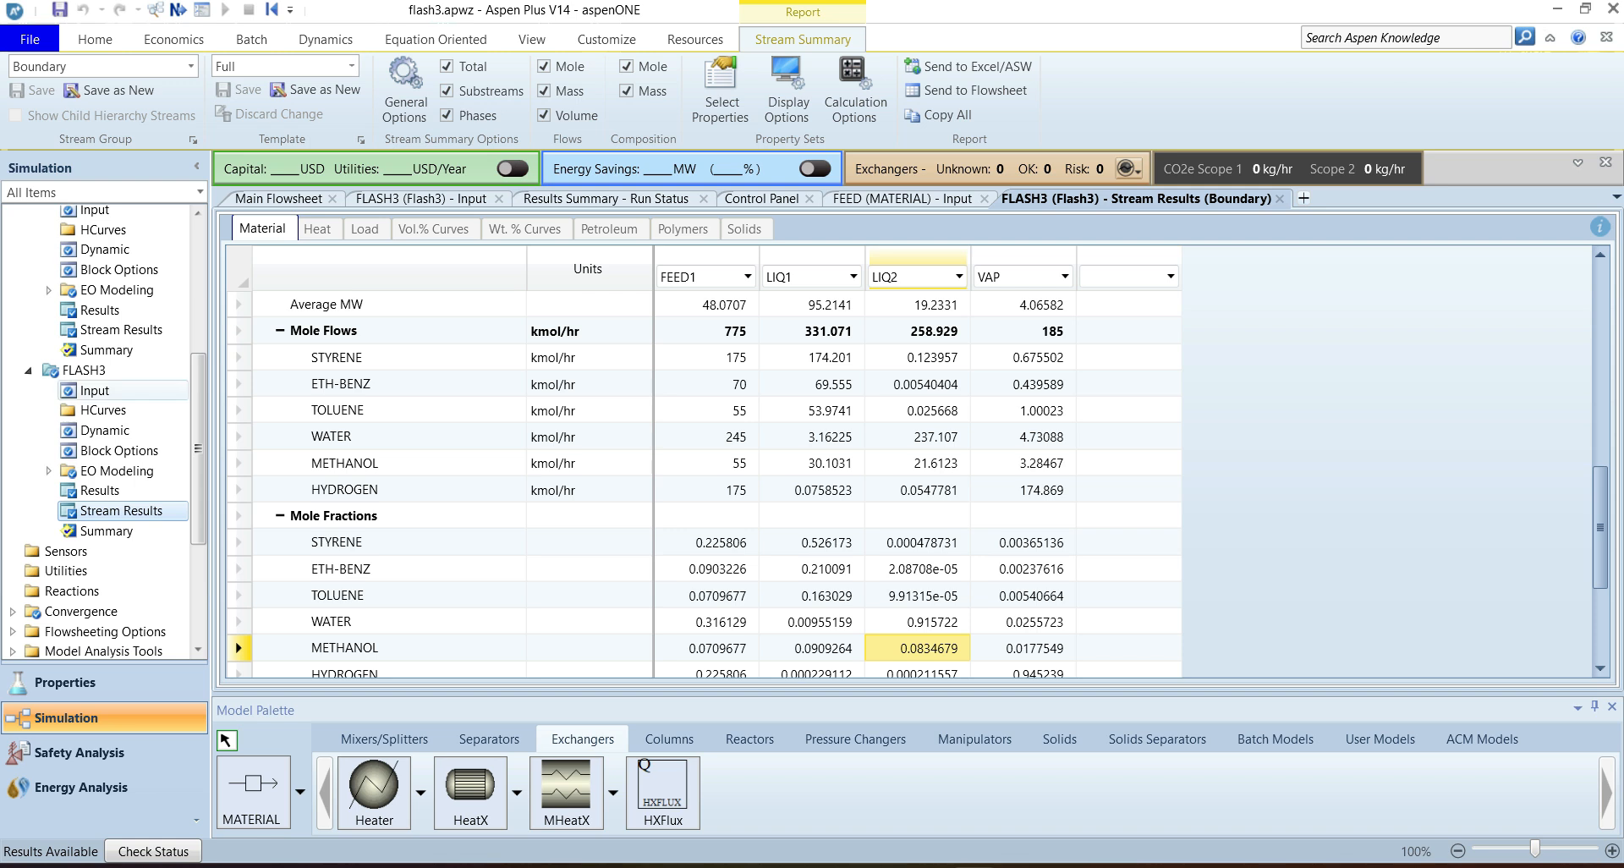
Step: Review the FLASH3 block's key component choices for the second liquid phase, leaving the key component unspecified
{"action": "left_click", "coordinate": [95, 390]}
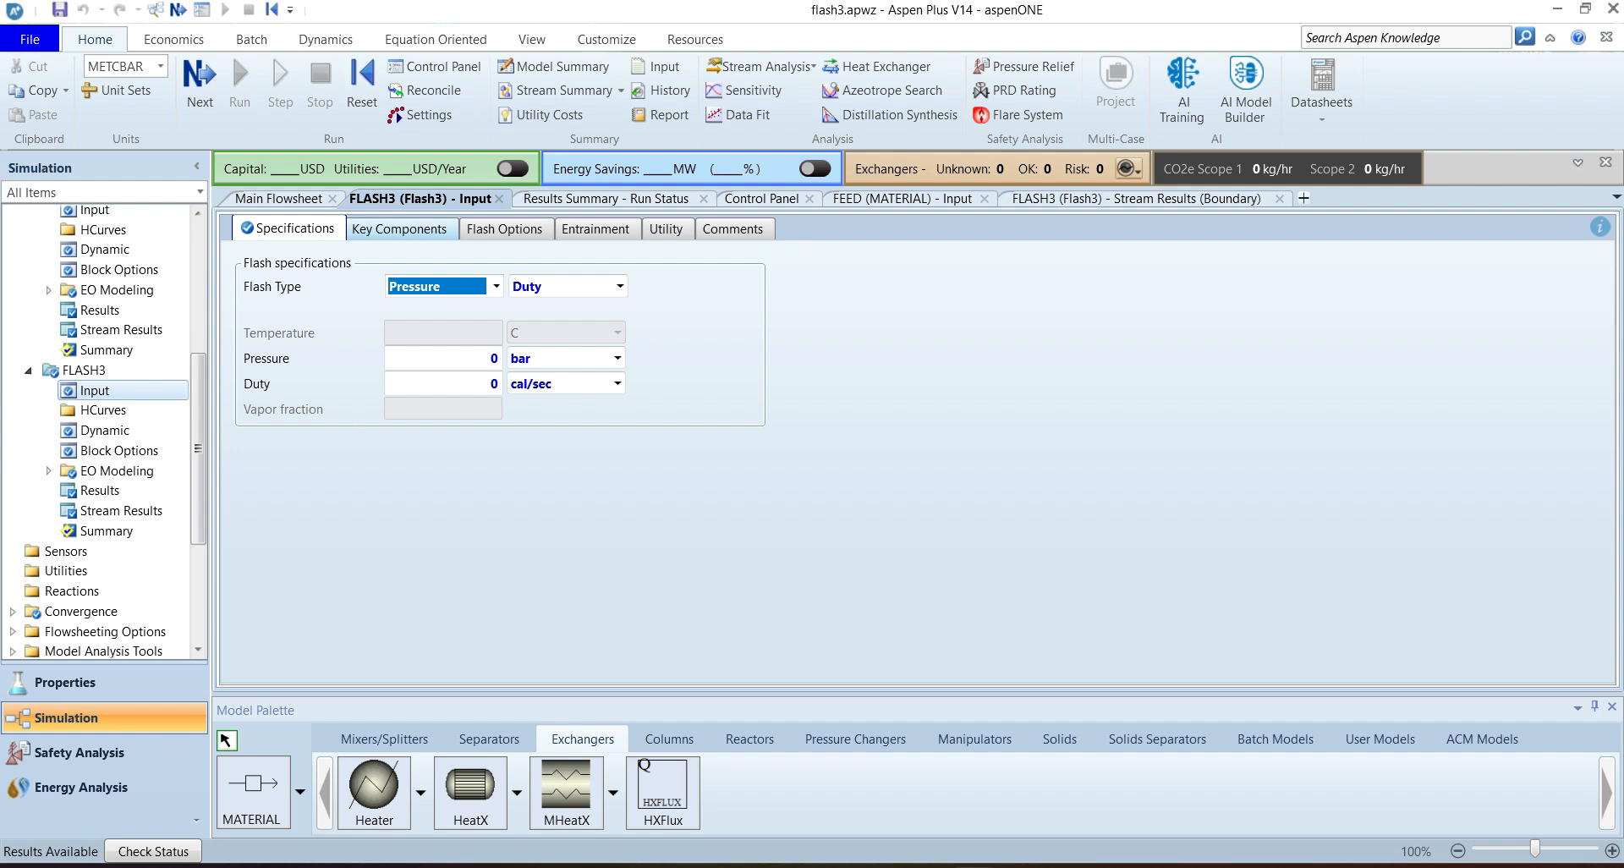
{"action": "left_click", "coordinate": [401, 228]}
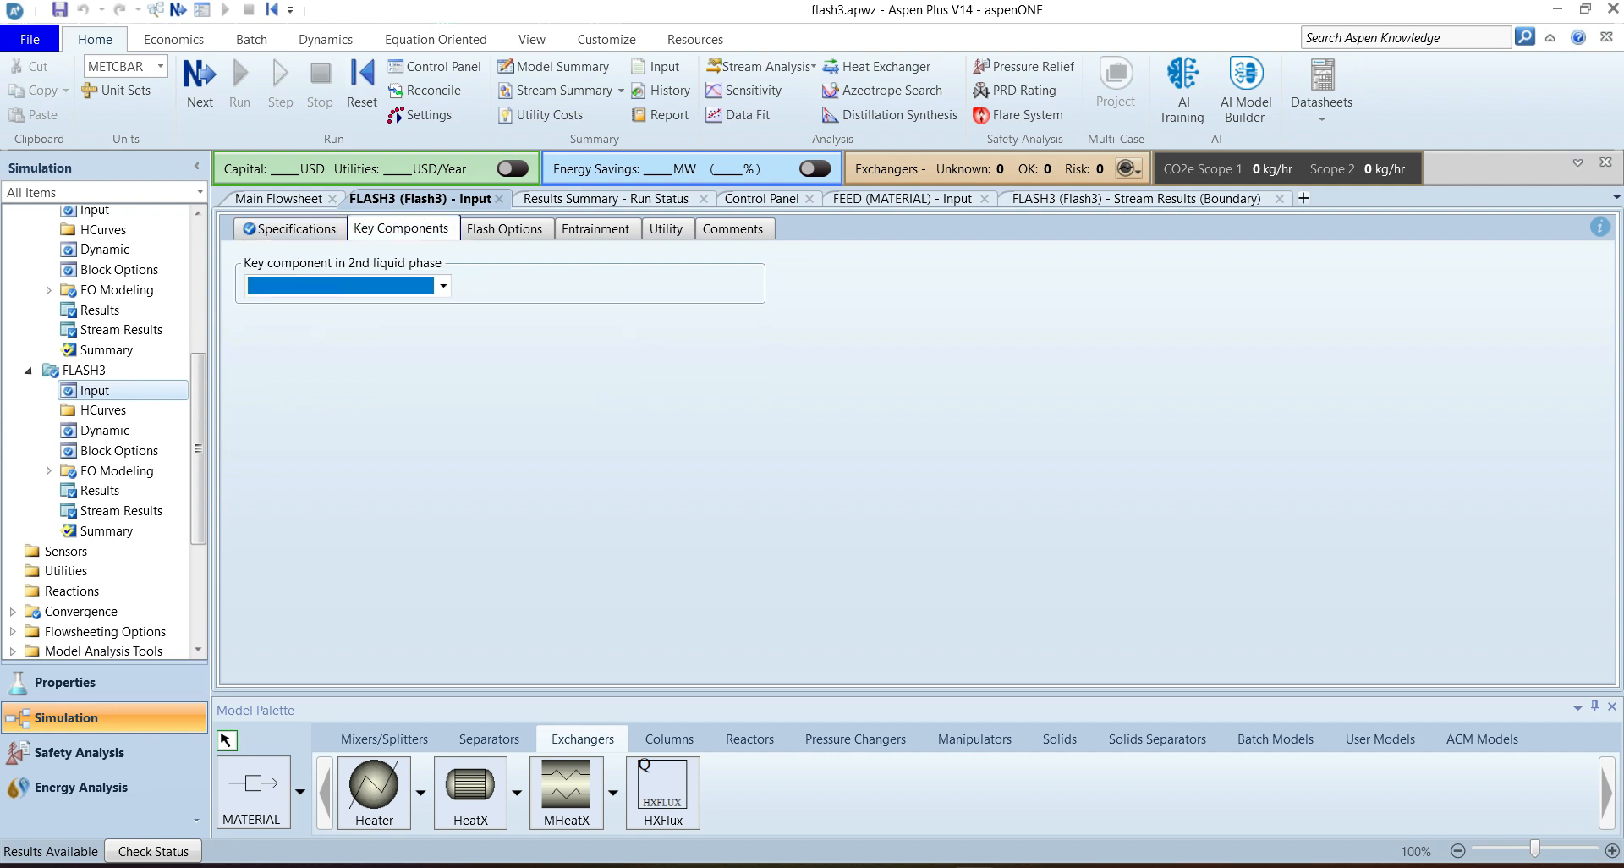
{"action": "left_click", "coordinate": [444, 286]}
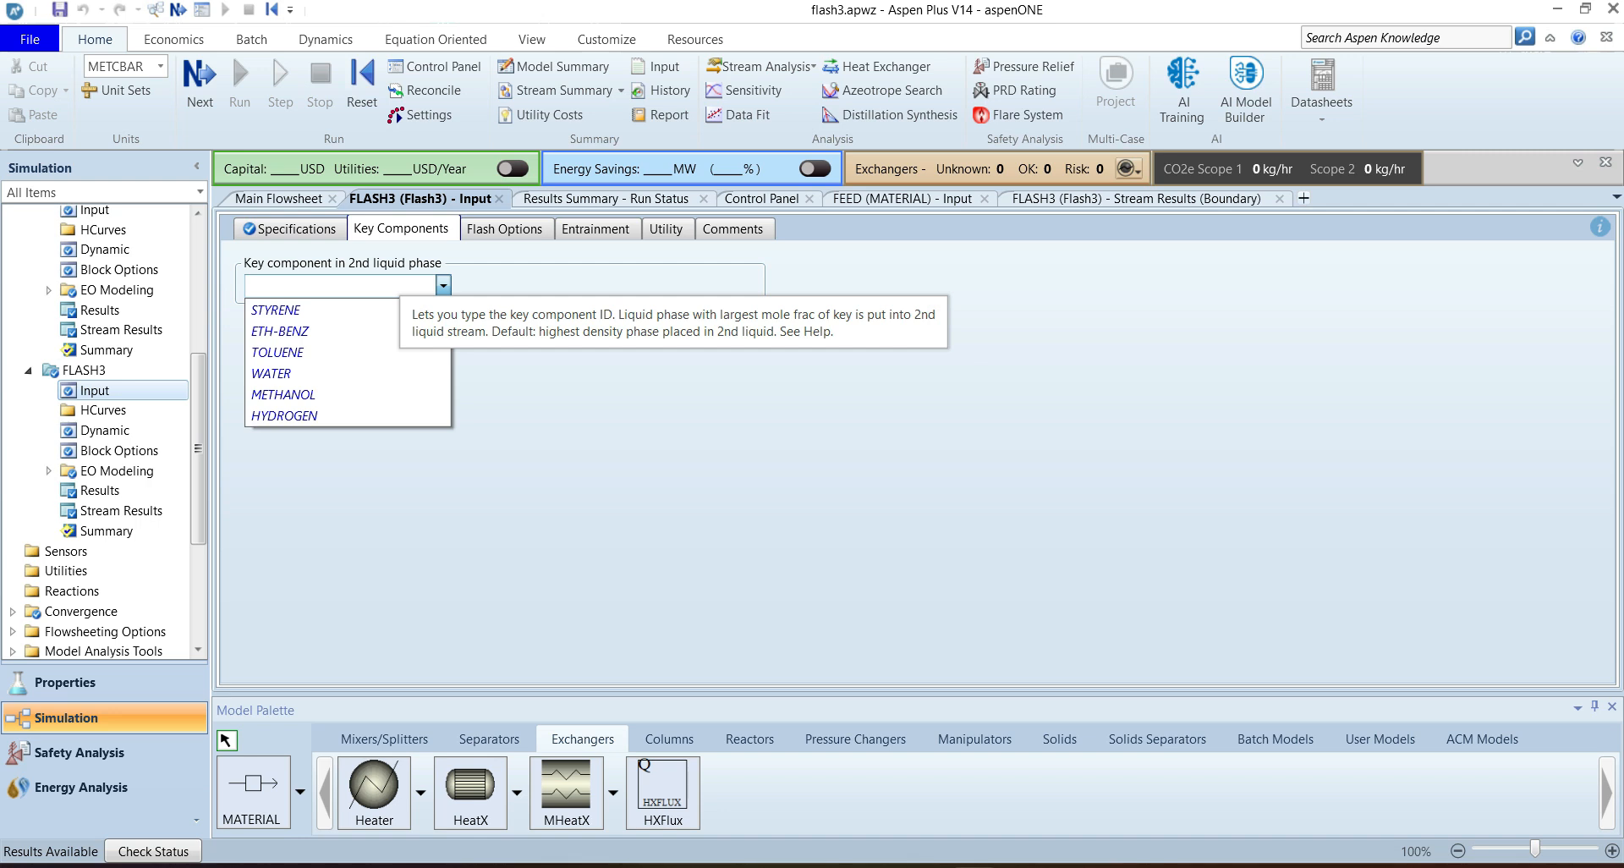
{"action": "left_click", "coordinate": [443, 286]}
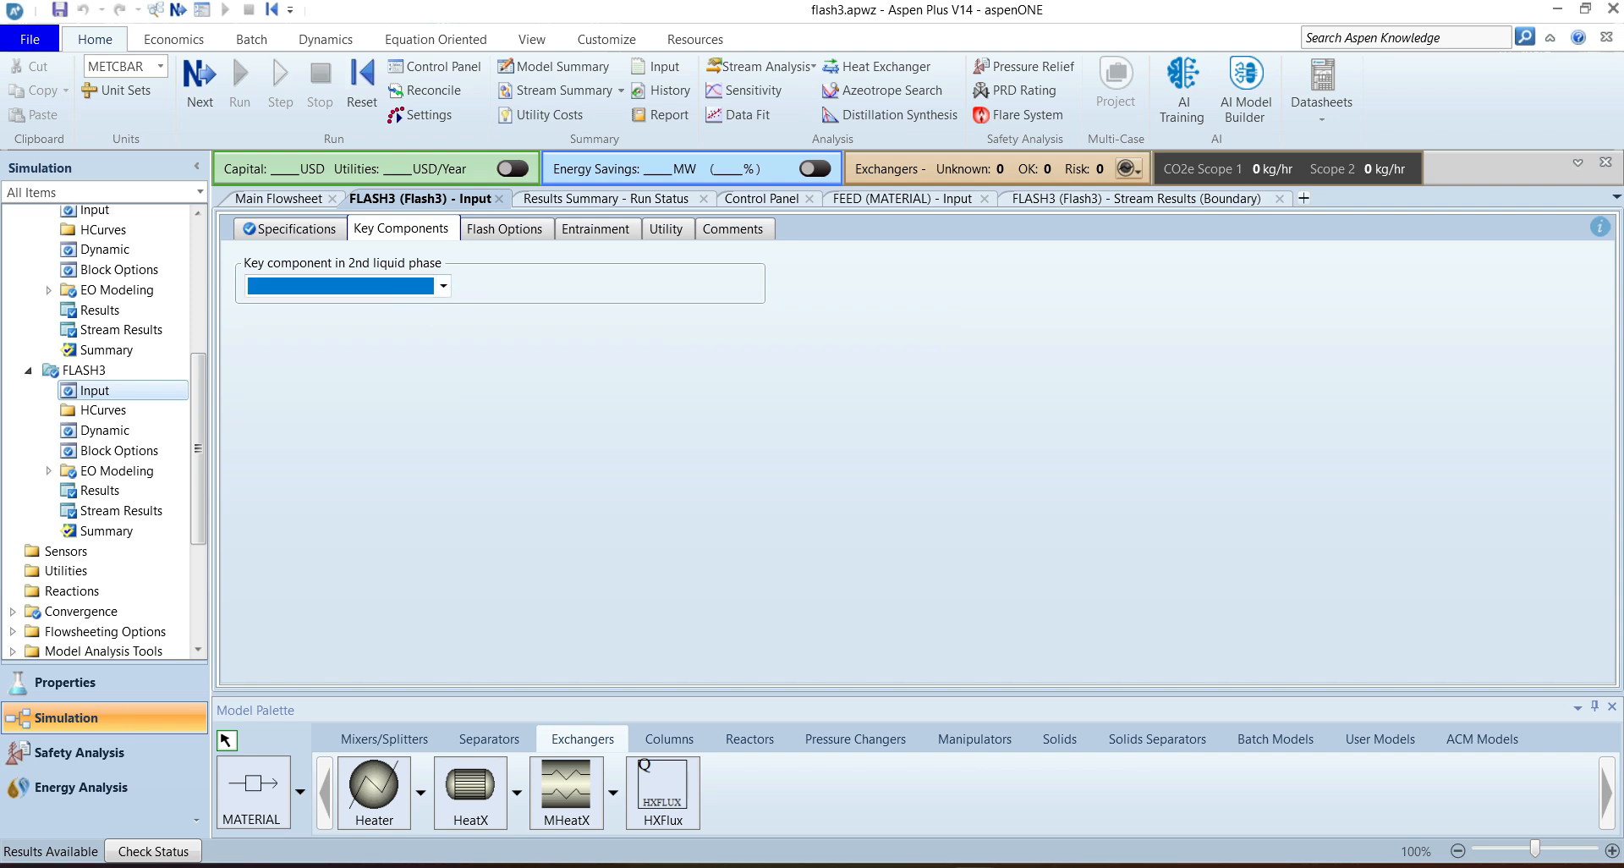
Step: Examine the FLASH3 block's temperature estimate, convergence parameters and utility selection without entering anything
{"action": "left_click", "coordinate": [504, 229]}
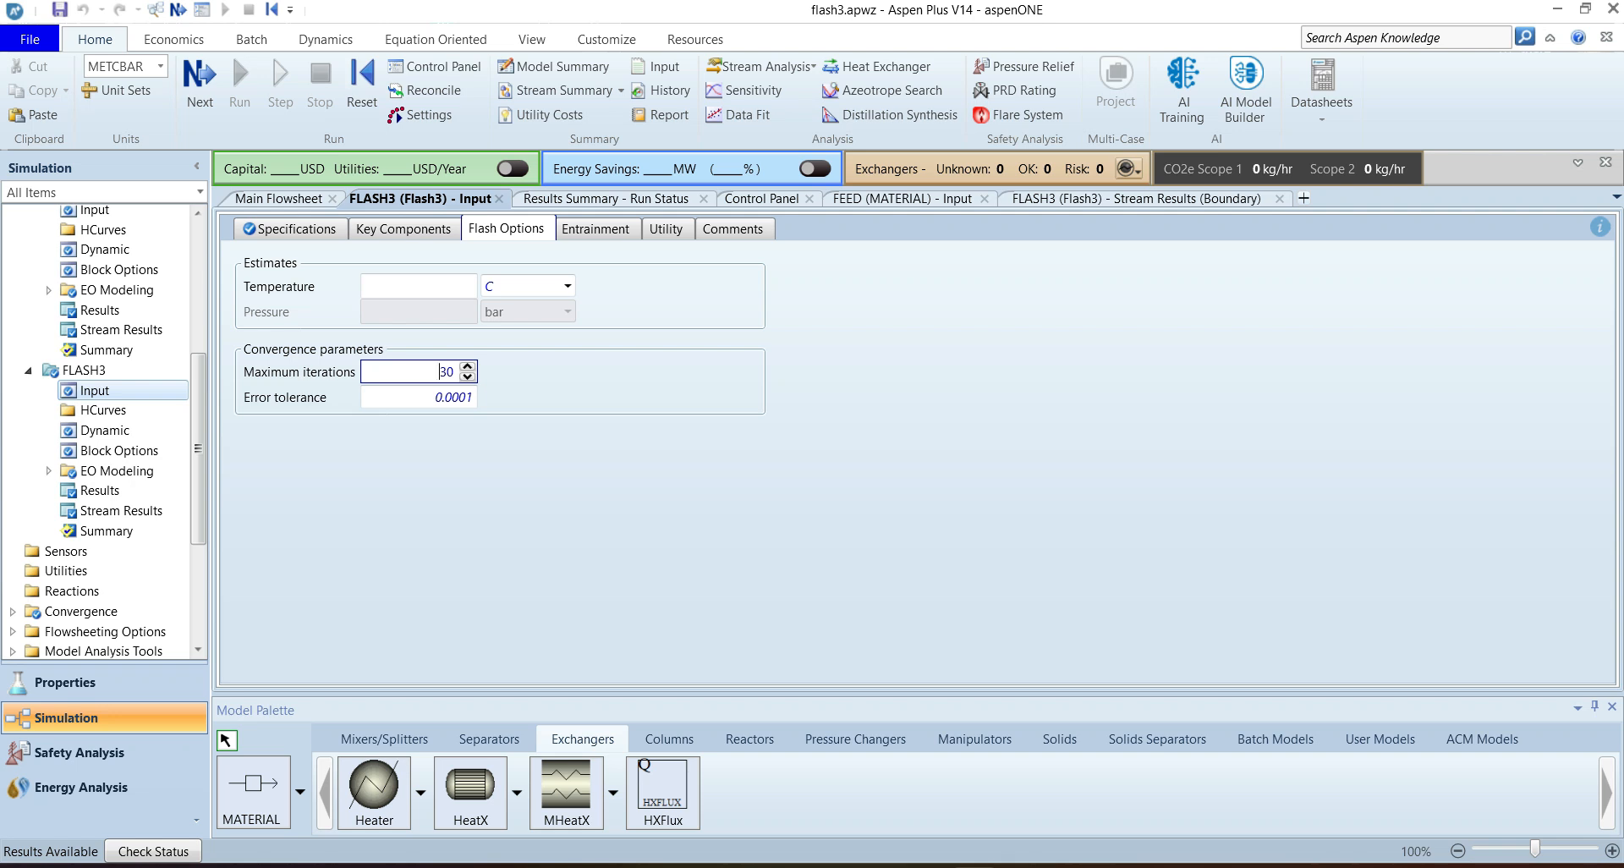
{"action": "left_click", "coordinate": [419, 287]}
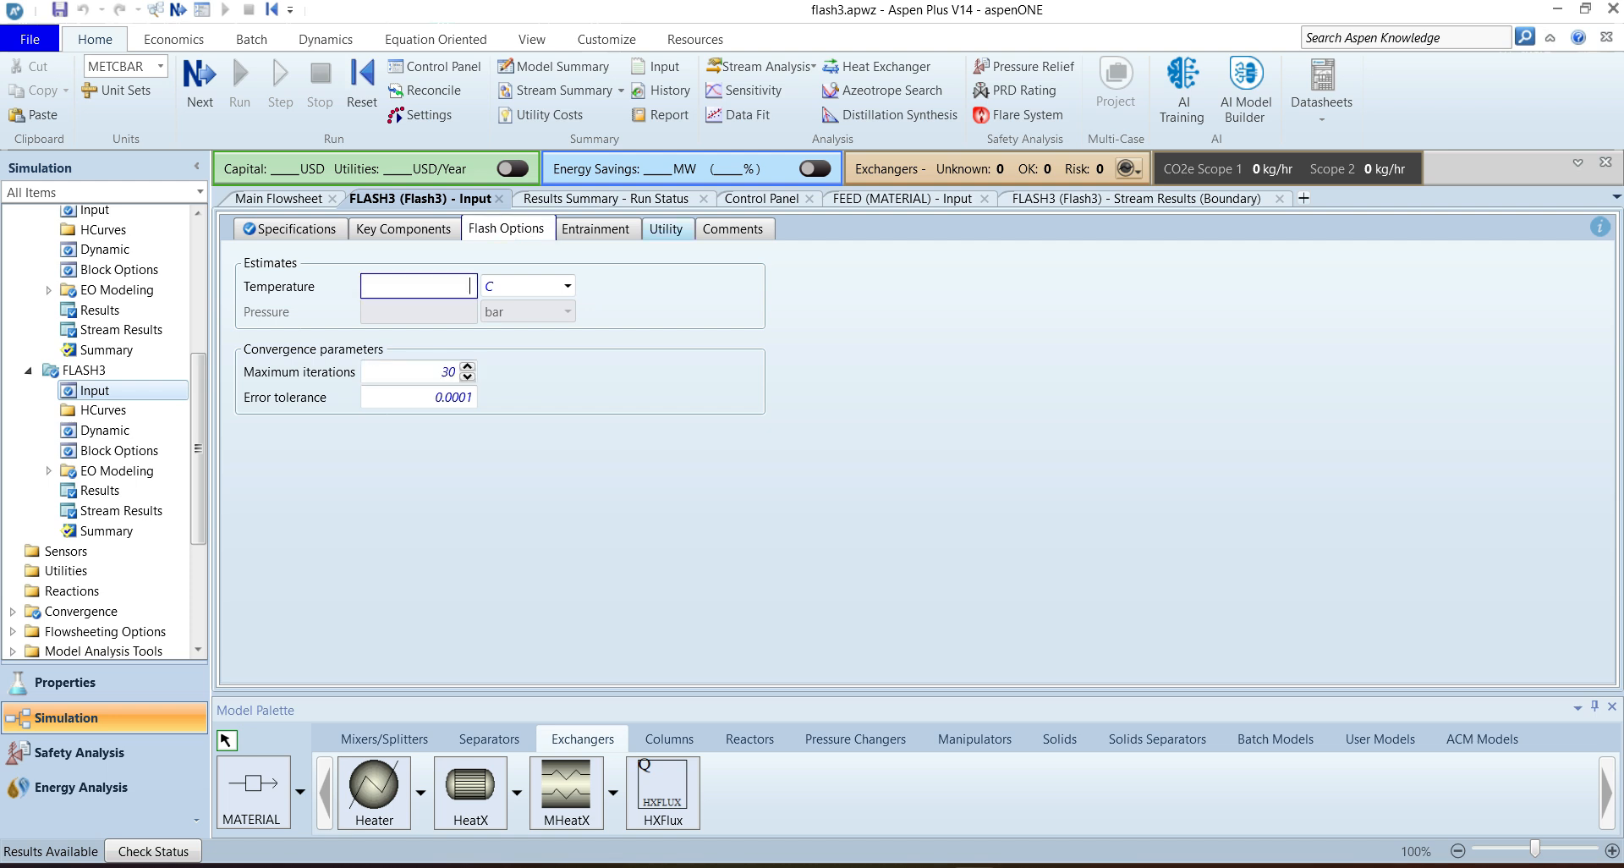
{"action": "left_click", "coordinate": [667, 229]}
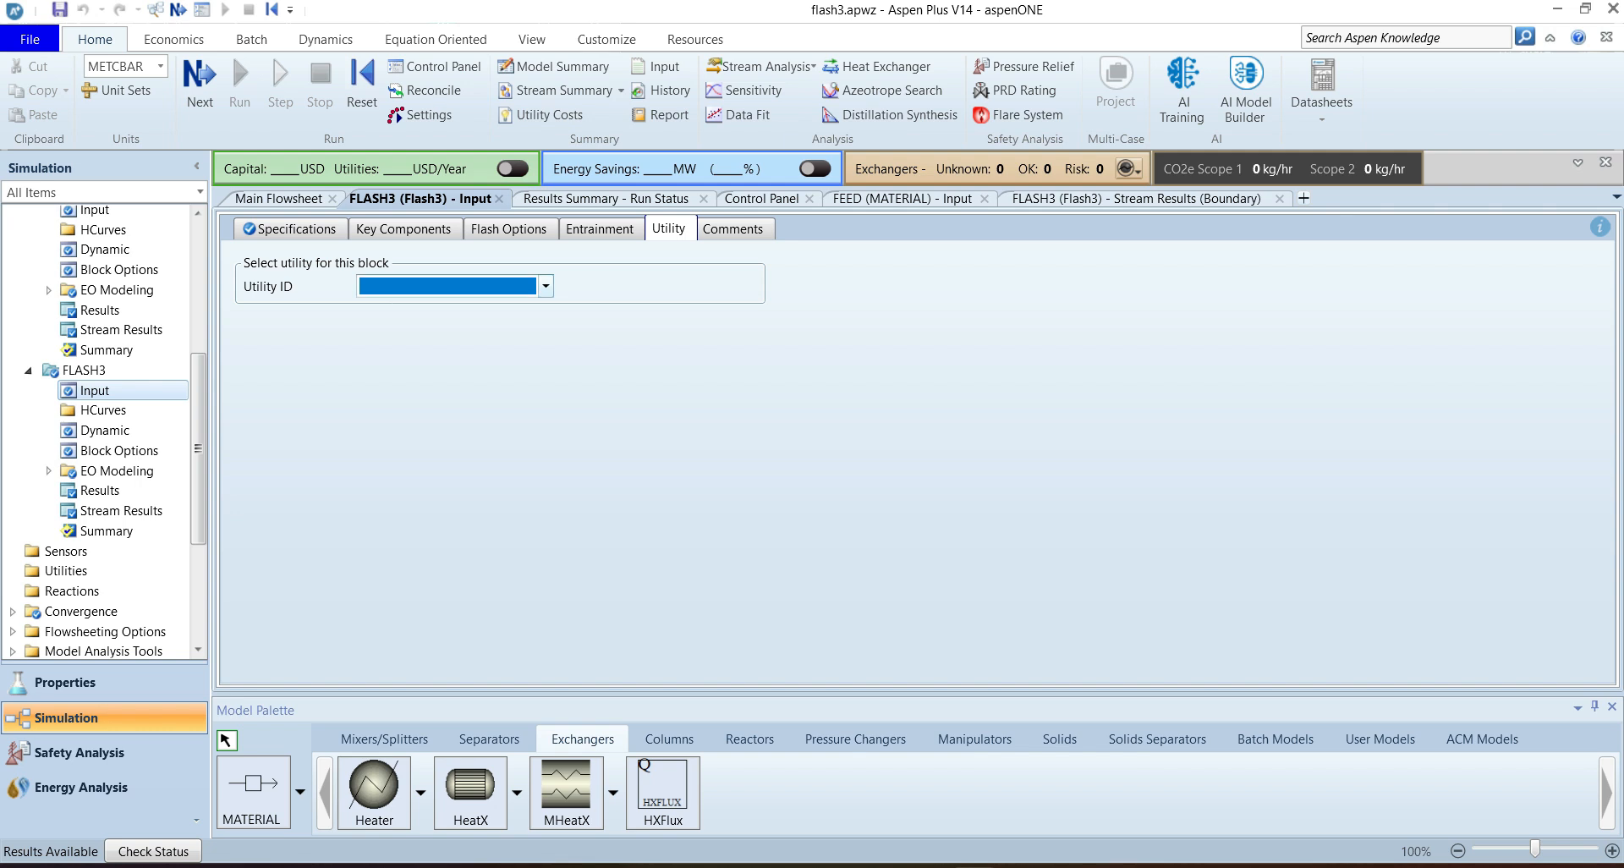
{"action": "left_click", "coordinate": [546, 287]}
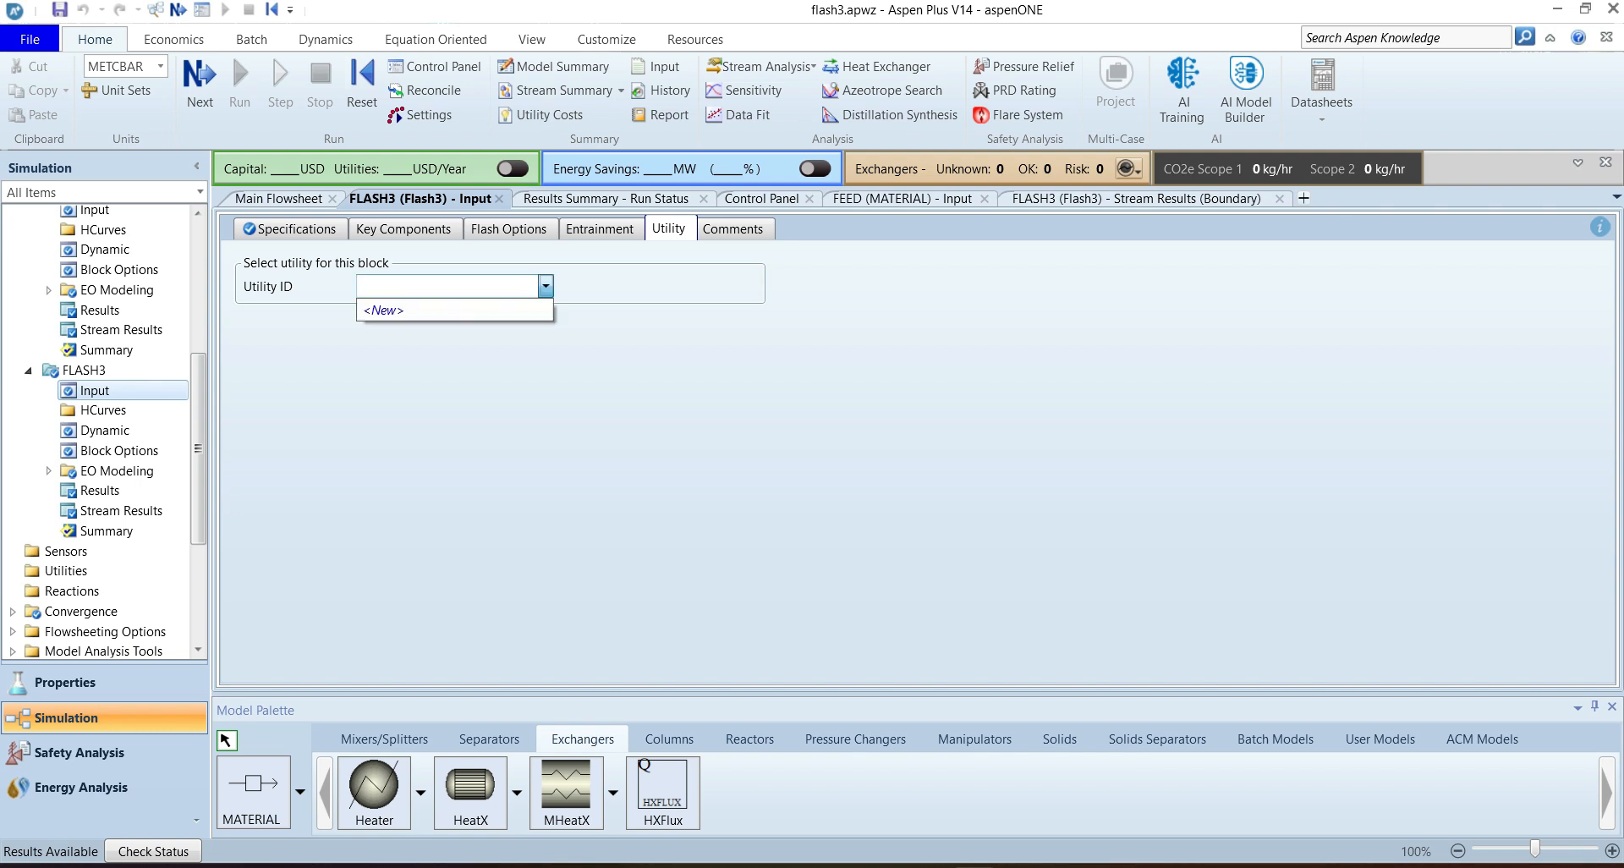
{"action": "left_click", "coordinate": [546, 286]}
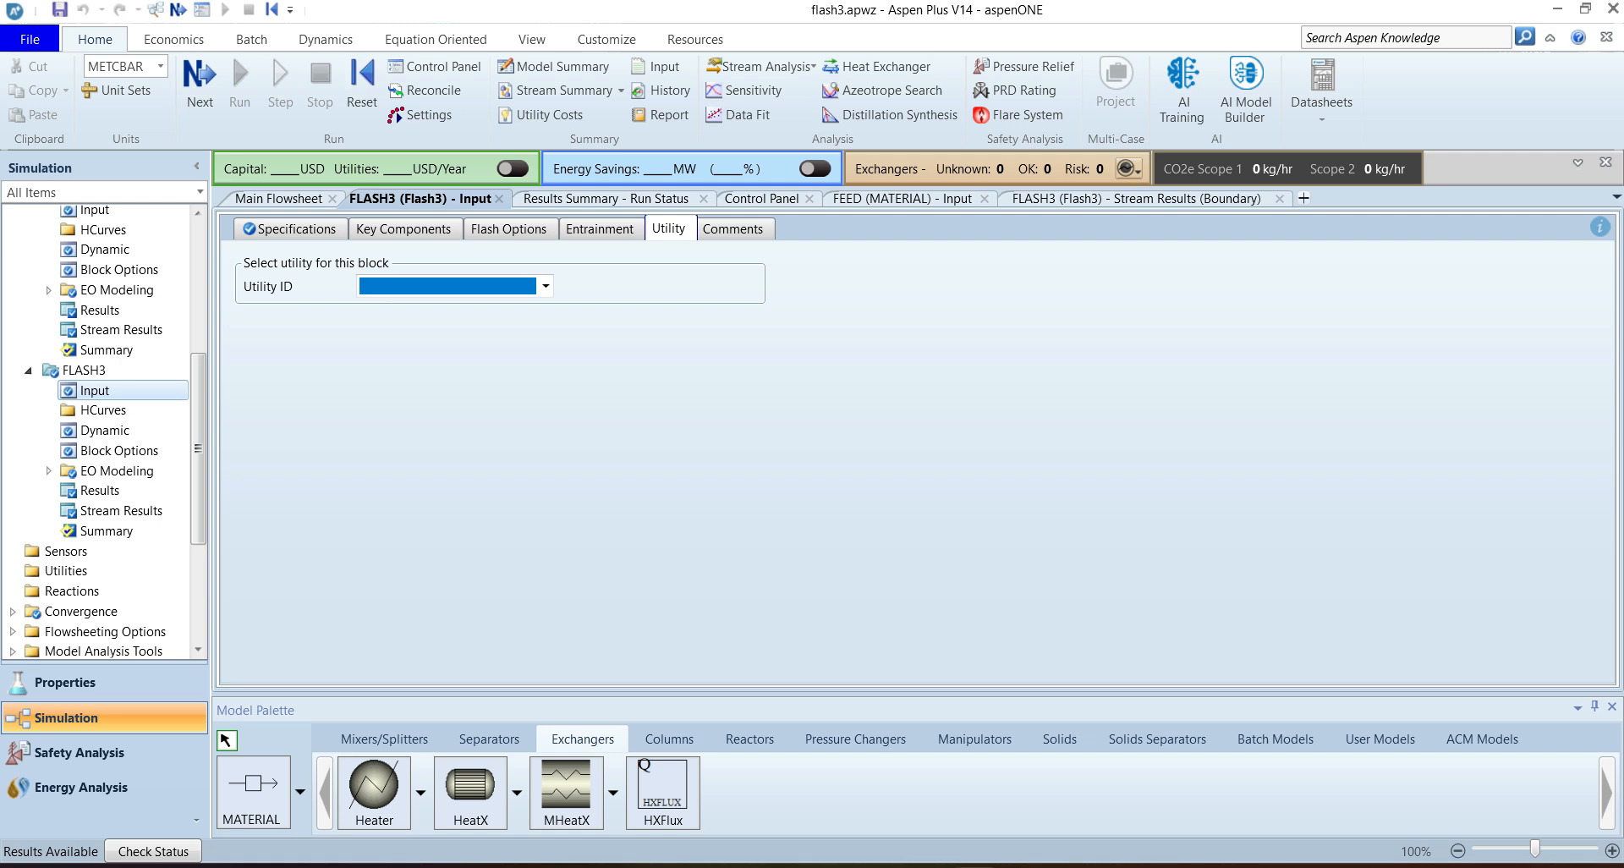
Step: Read the three-phase separator questions in the Word document, and return to the FLASH3 stream results in Aspen Plus
{"action": "key", "text": "alt+Tab"}
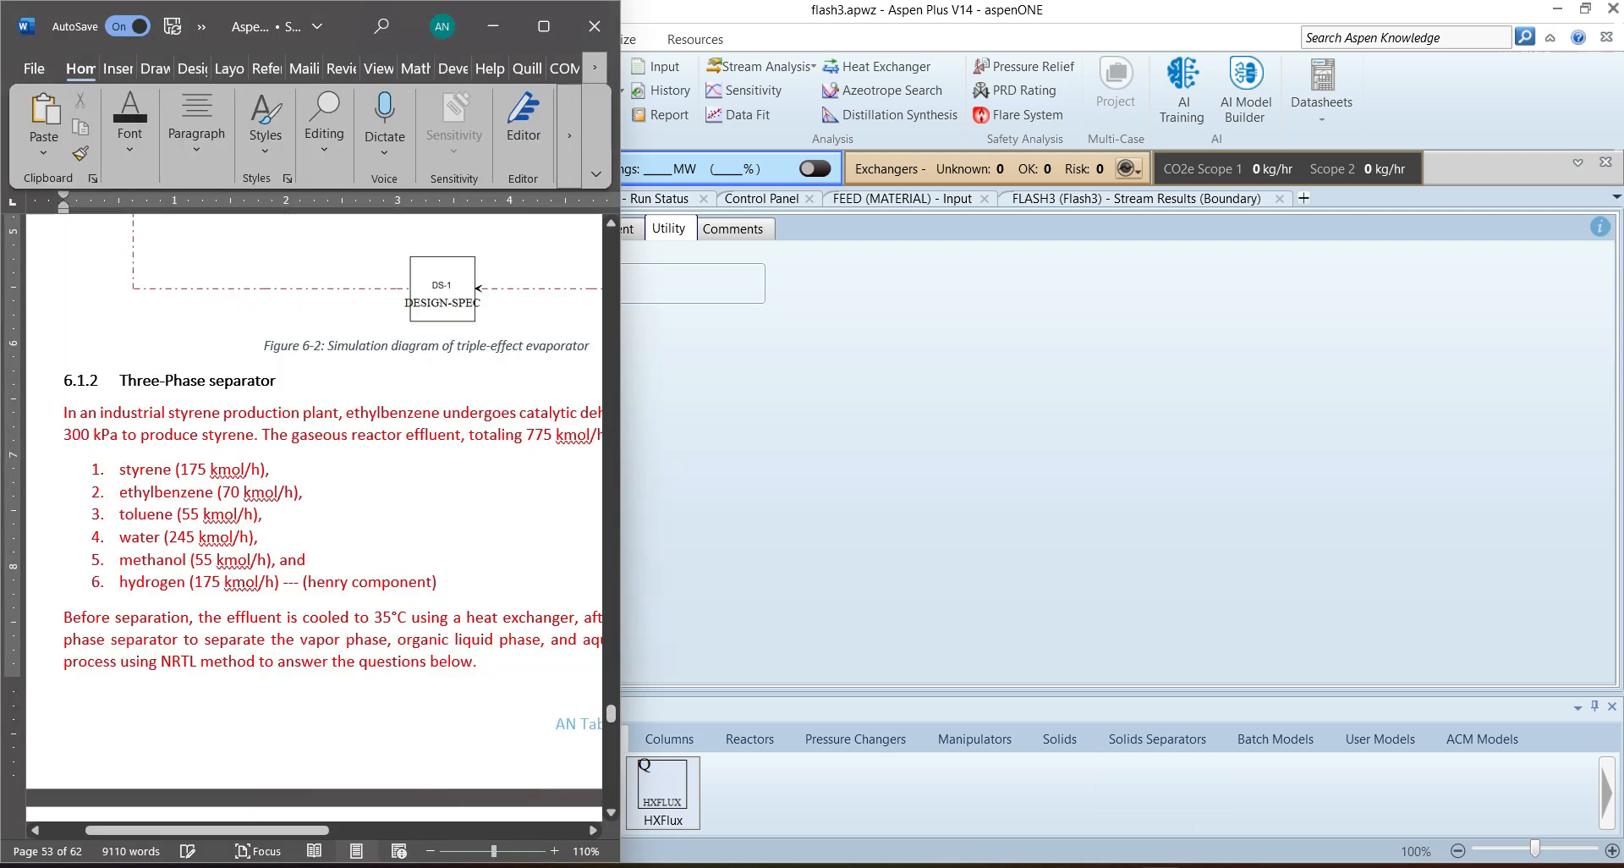
{"action": "scroll", "coordinate": [313, 507], "scroll_direction": "down", "scroll_amount": 5}
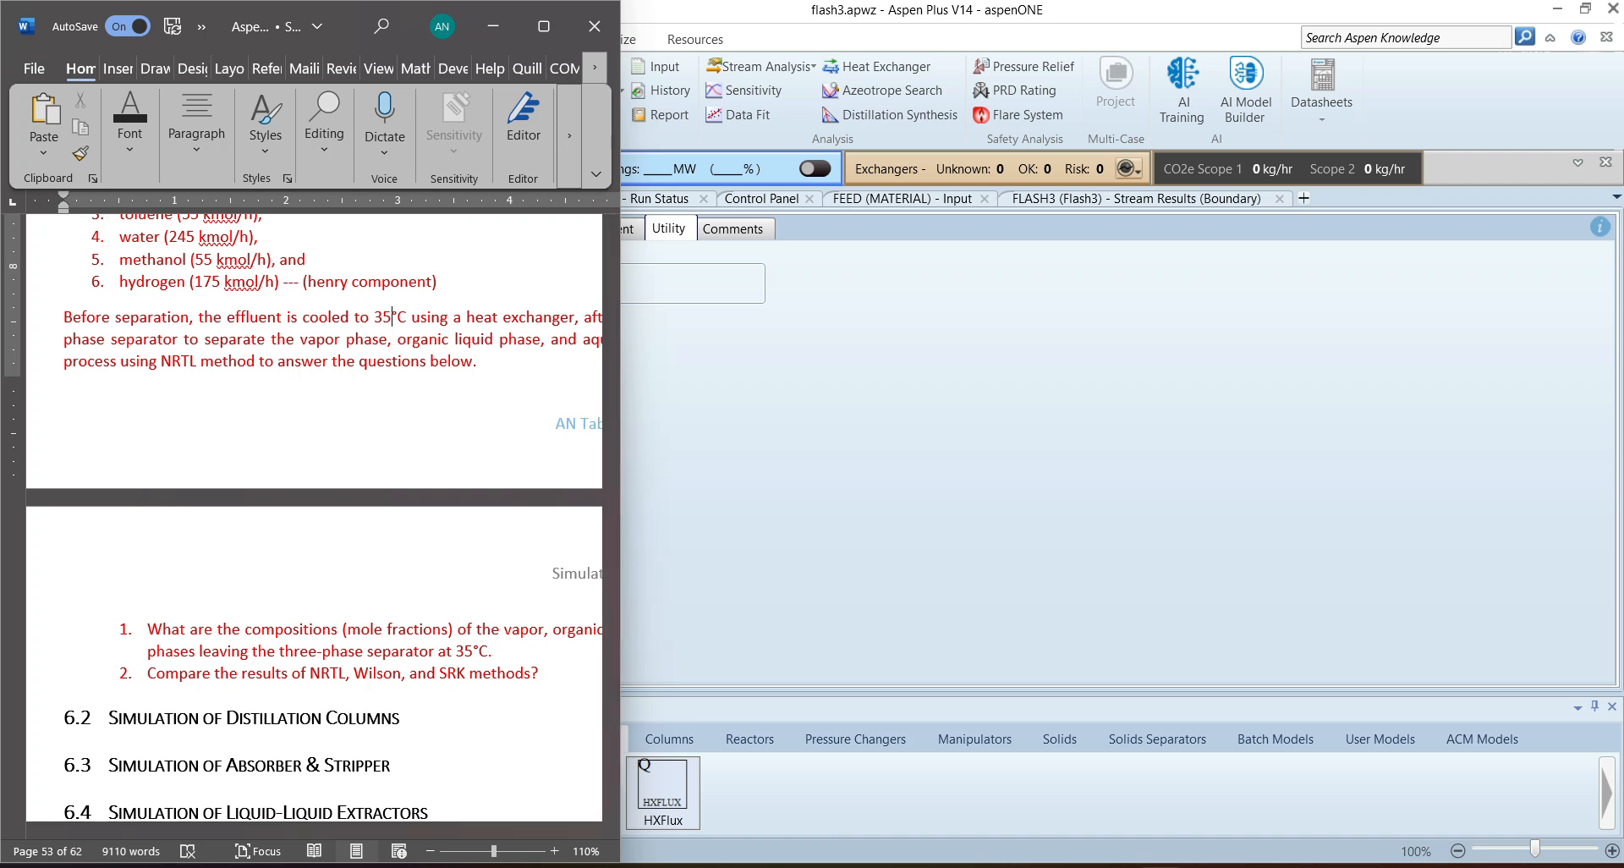
{"action": "key", "text": "alt+Tab"}
{"action": "key", "text": "Down"}
{"action": "key", "text": "Down"}
{"action": "key", "text": "Down"}
{"action": "key", "text": "Down"}
{"action": "key", "text": "Down"}
{"action": "key", "text": "Down"}
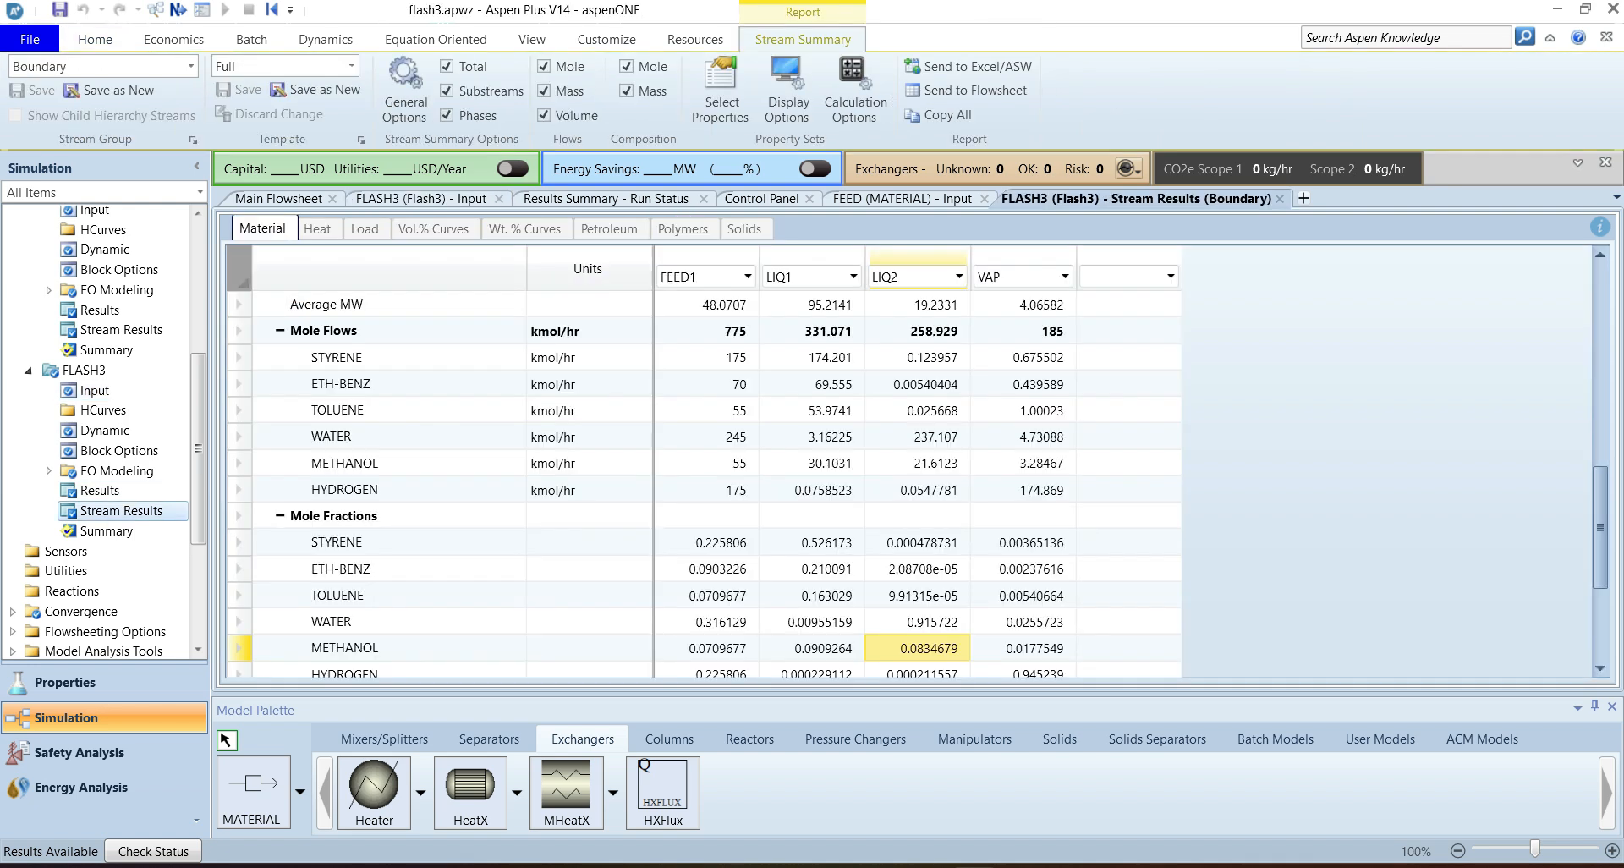
Step: Export the whole Material stream results table, with units and the FEED1, LIQ1, LIQ2 and VAP streams, to Excel
{"action": "left_click", "coordinate": [240, 269]}
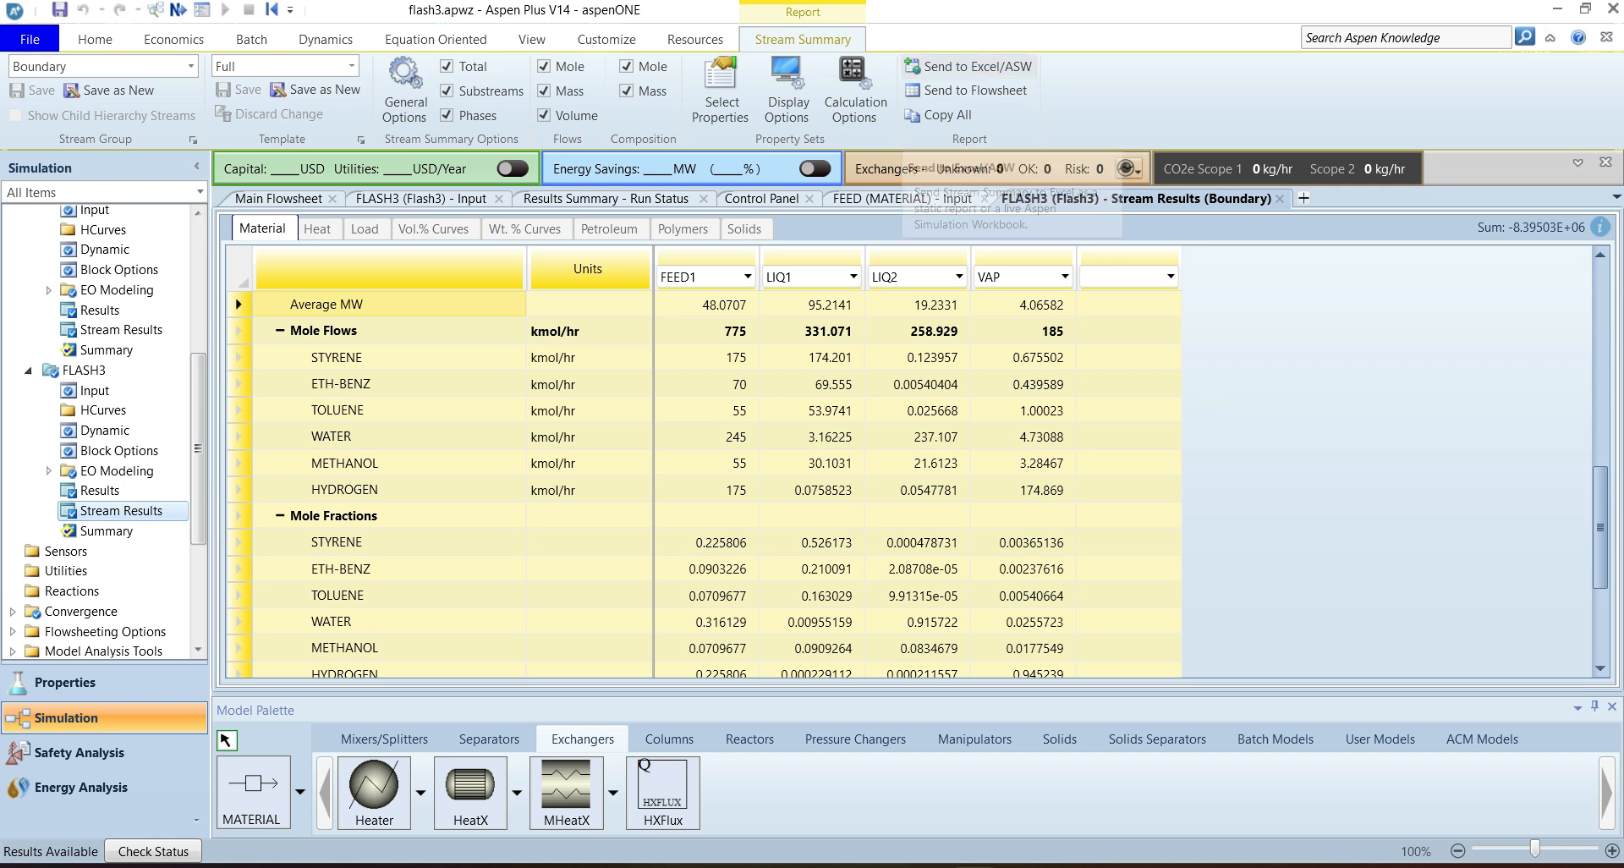
{"action": "left_click", "coordinate": [964, 66]}
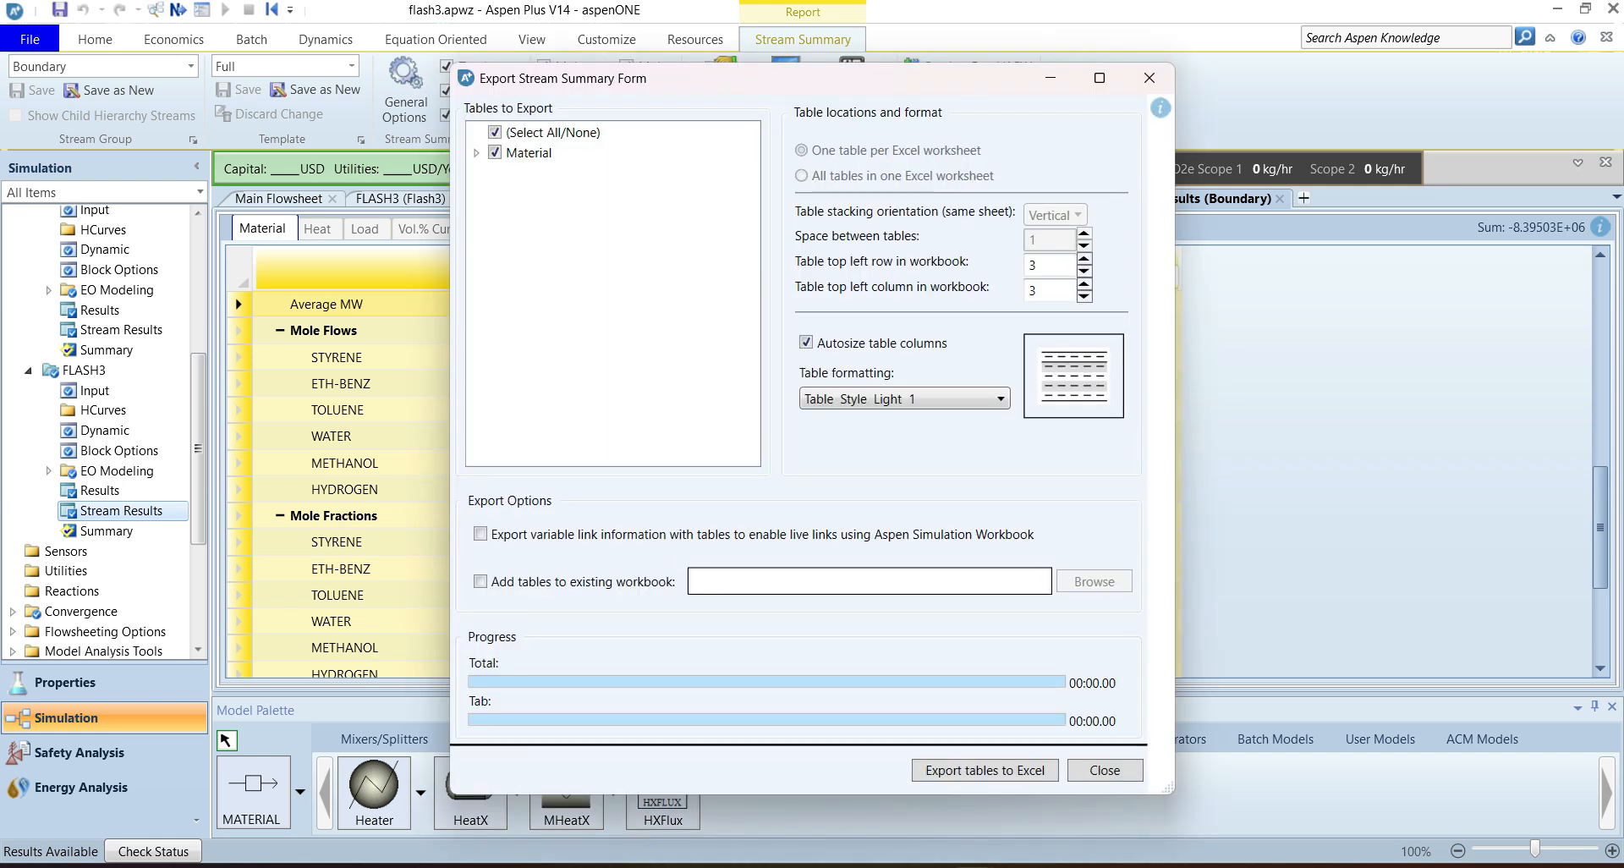
{"action": "left_click", "coordinate": [477, 153]}
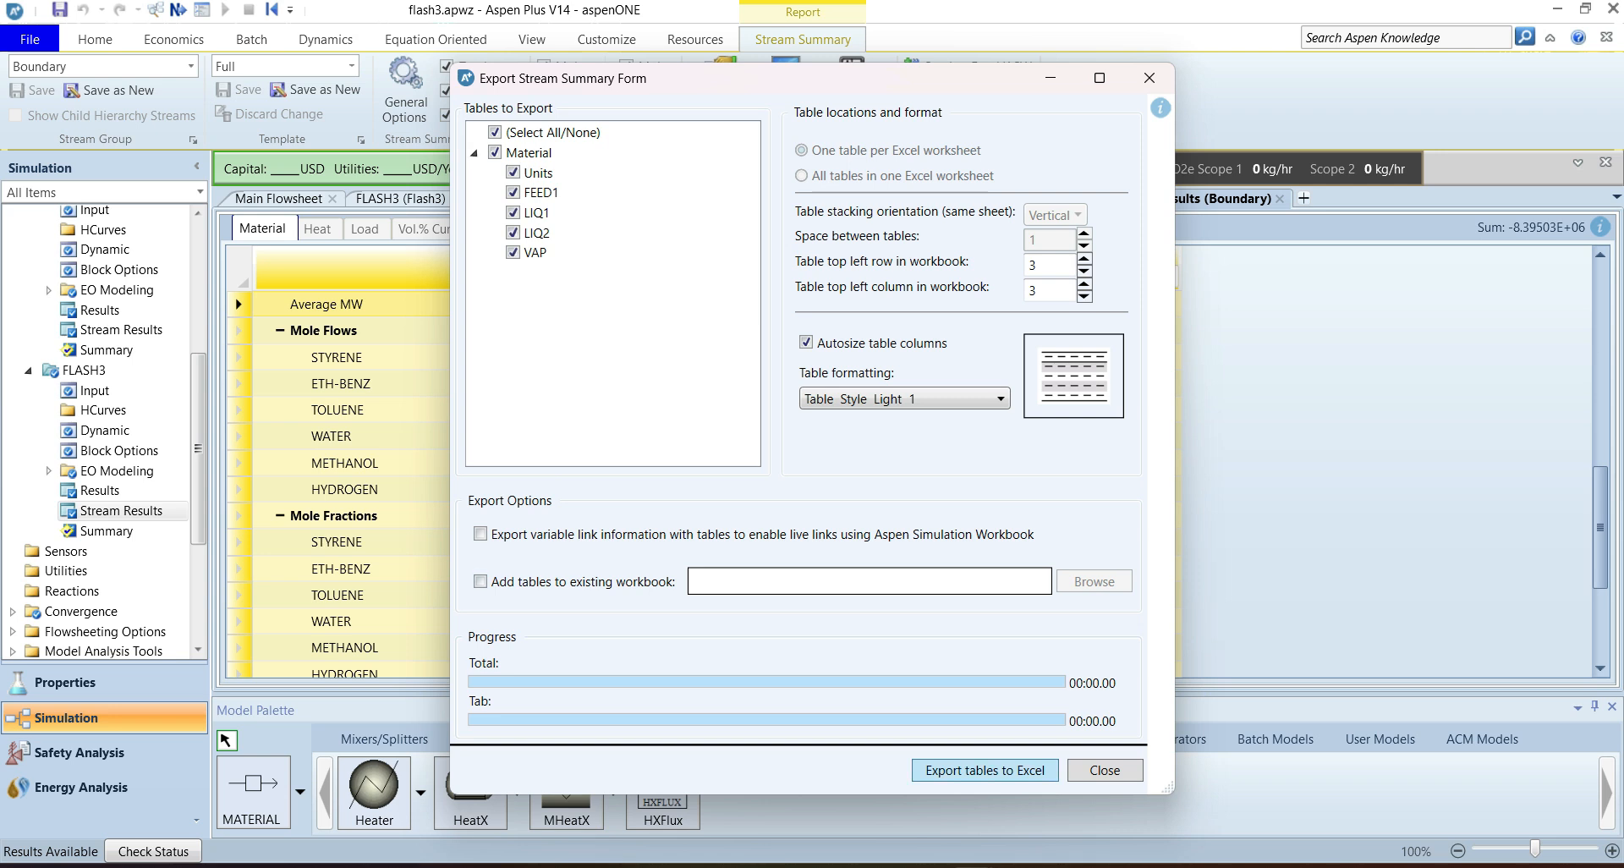
{"action": "left_click", "coordinate": [985, 771]}
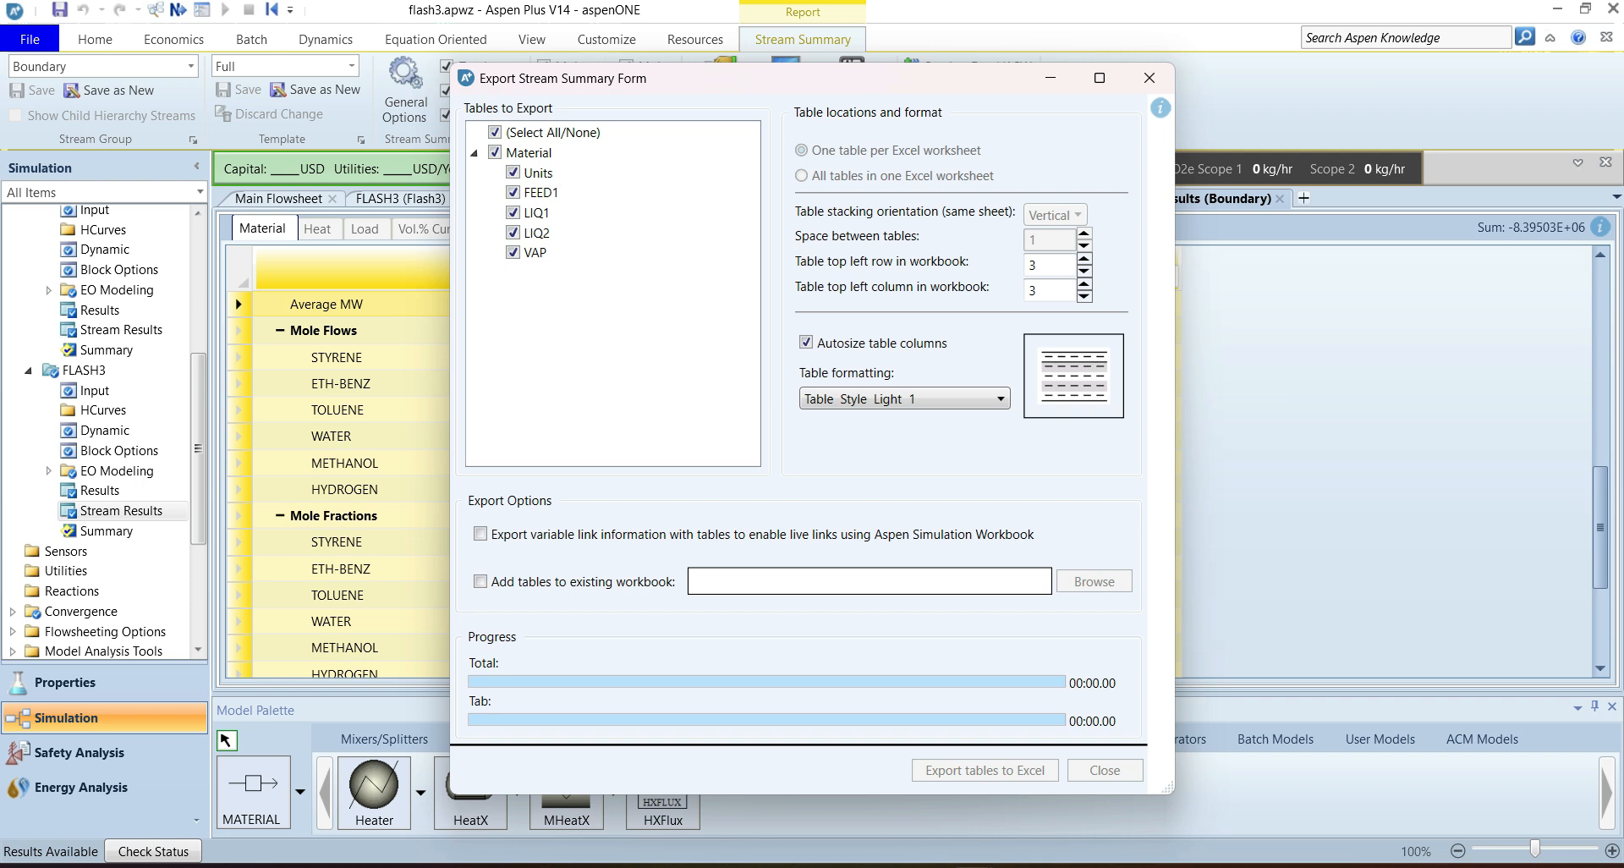
{"action": "key", "text": "Return"}
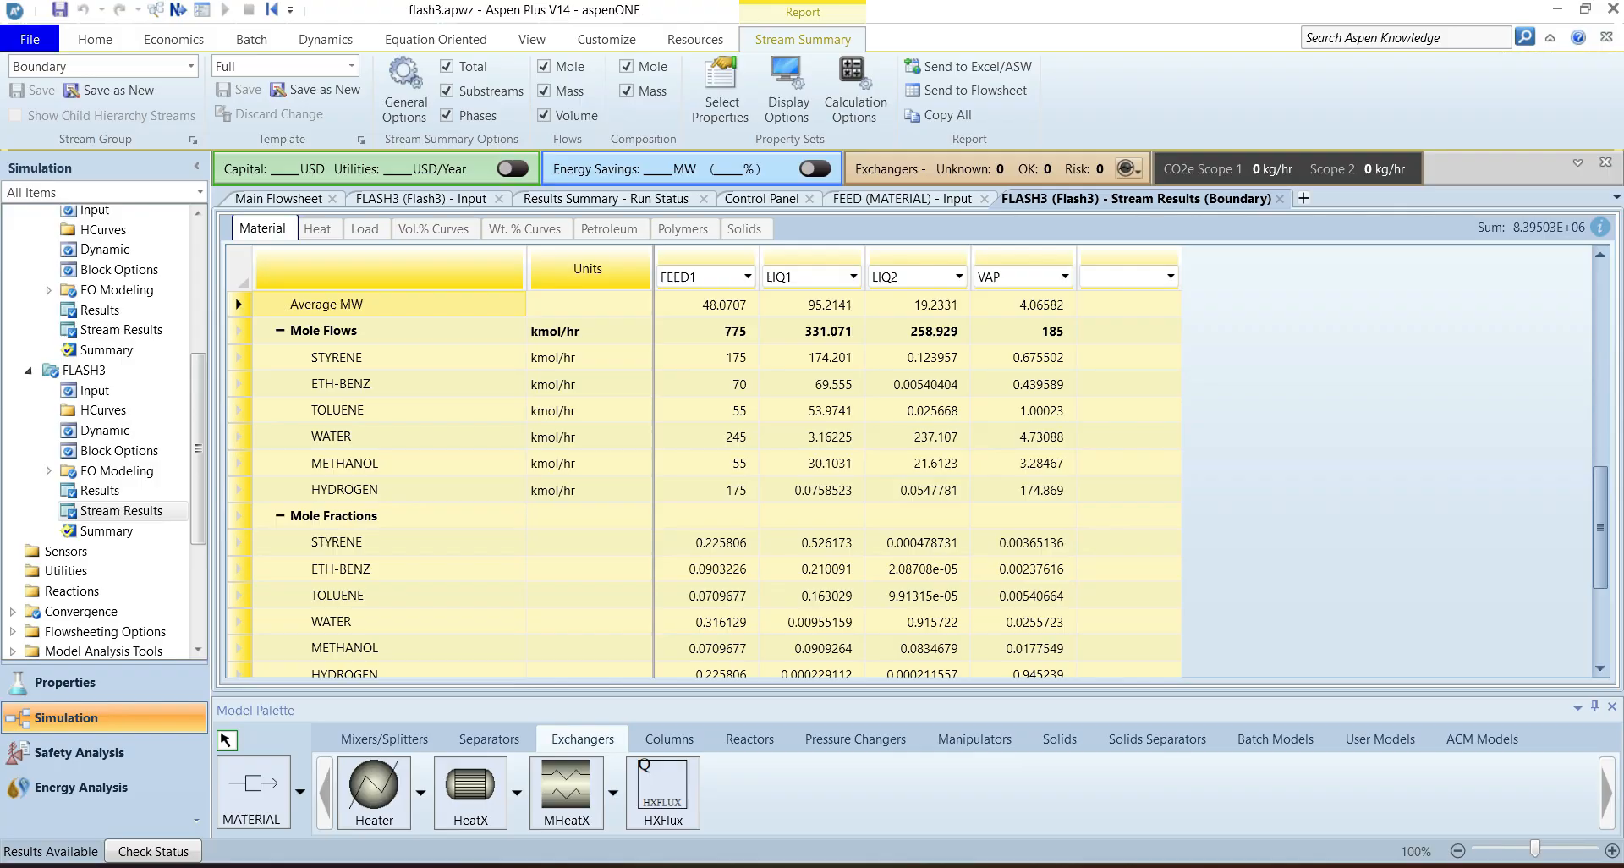
Step: Find the mole fractions section in the exported Excel worksheet and select its rows 36 to 42
{"action": "scroll", "coordinate": [801, 529], "scroll_direction": "down", "scroll_amount": 7}
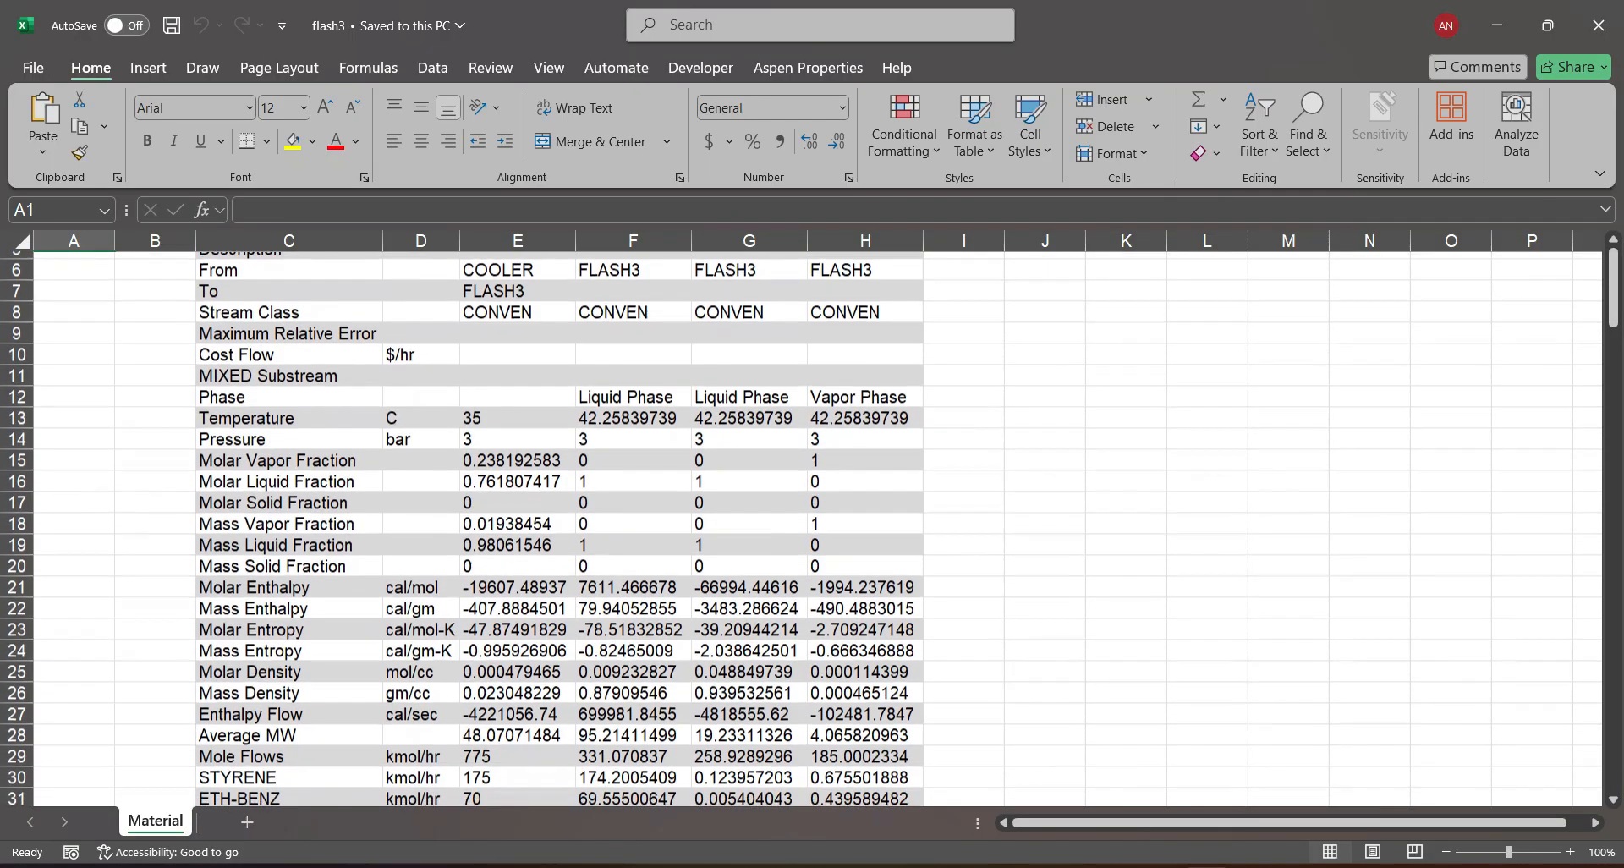
{"action": "scroll", "coordinate": [800, 529], "scroll_direction": "down", "scroll_amount": 2}
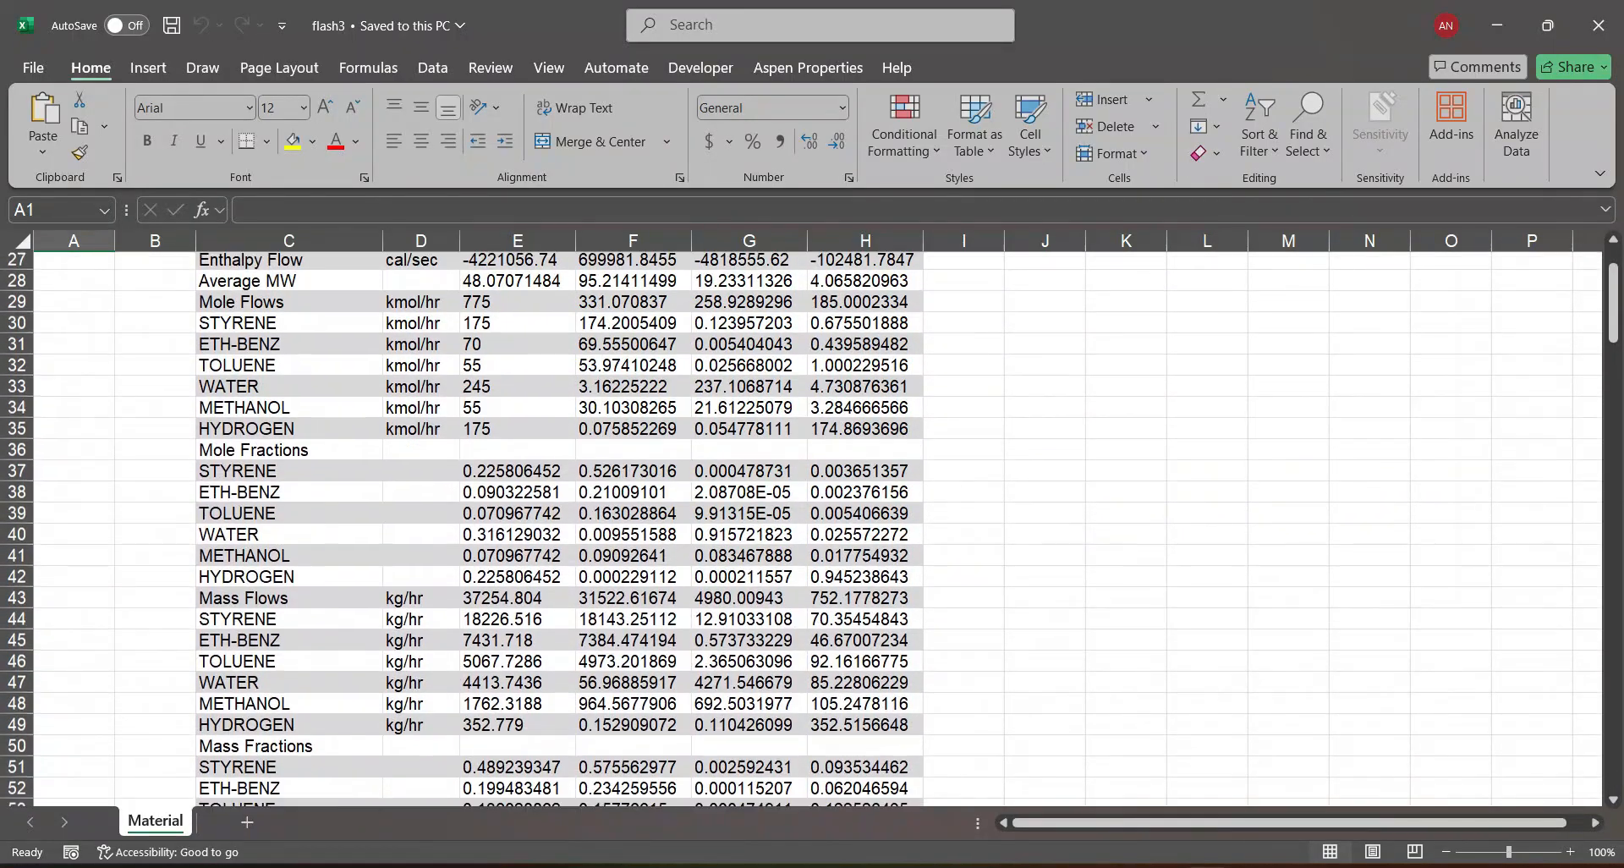
{"action": "scroll", "coordinate": [801, 529], "scroll_direction": "down", "scroll_amount": 1}
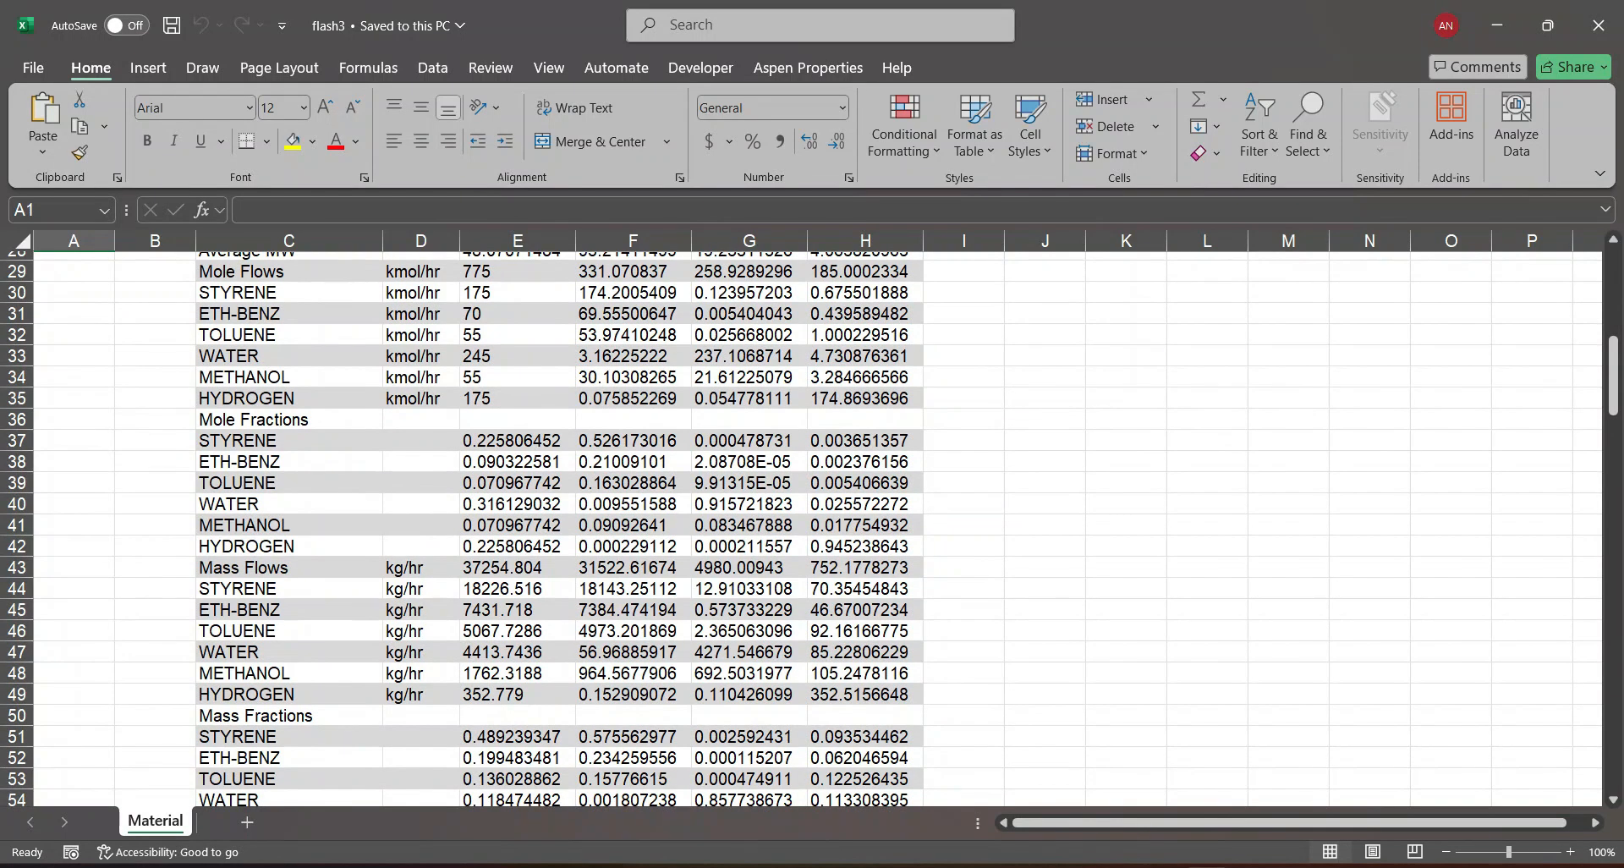
{"action": "left_click_drag", "start_coordinate": [17, 419], "coordinate": [17, 558]}
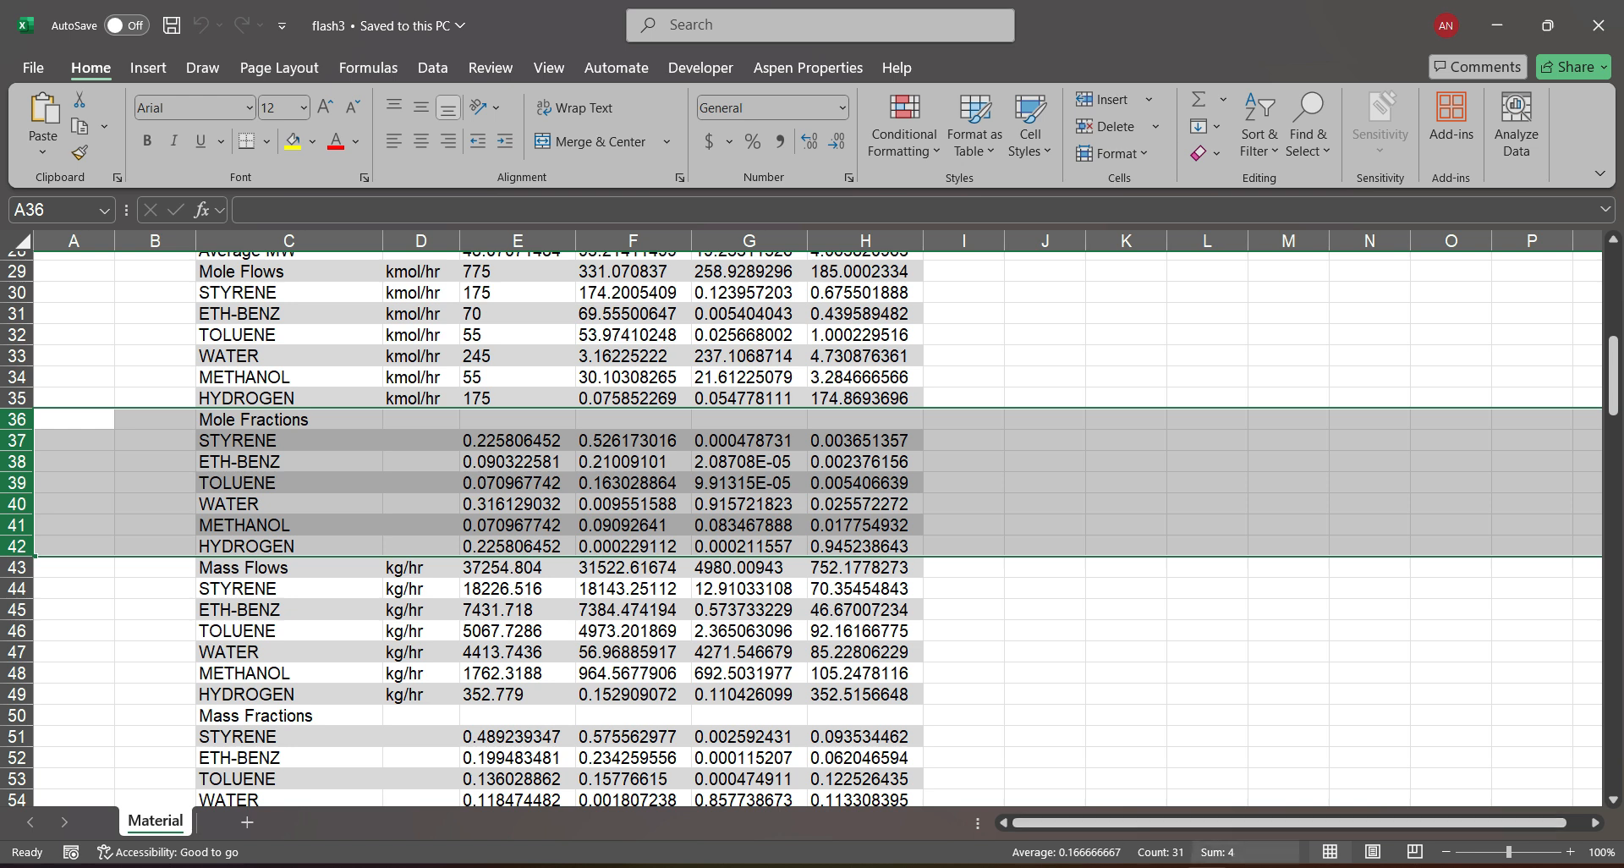
Step: Switch back to Aspen Plus and generate a Block report for FLASH3 only
{"action": "left_click", "coordinate": [1227, 866]}
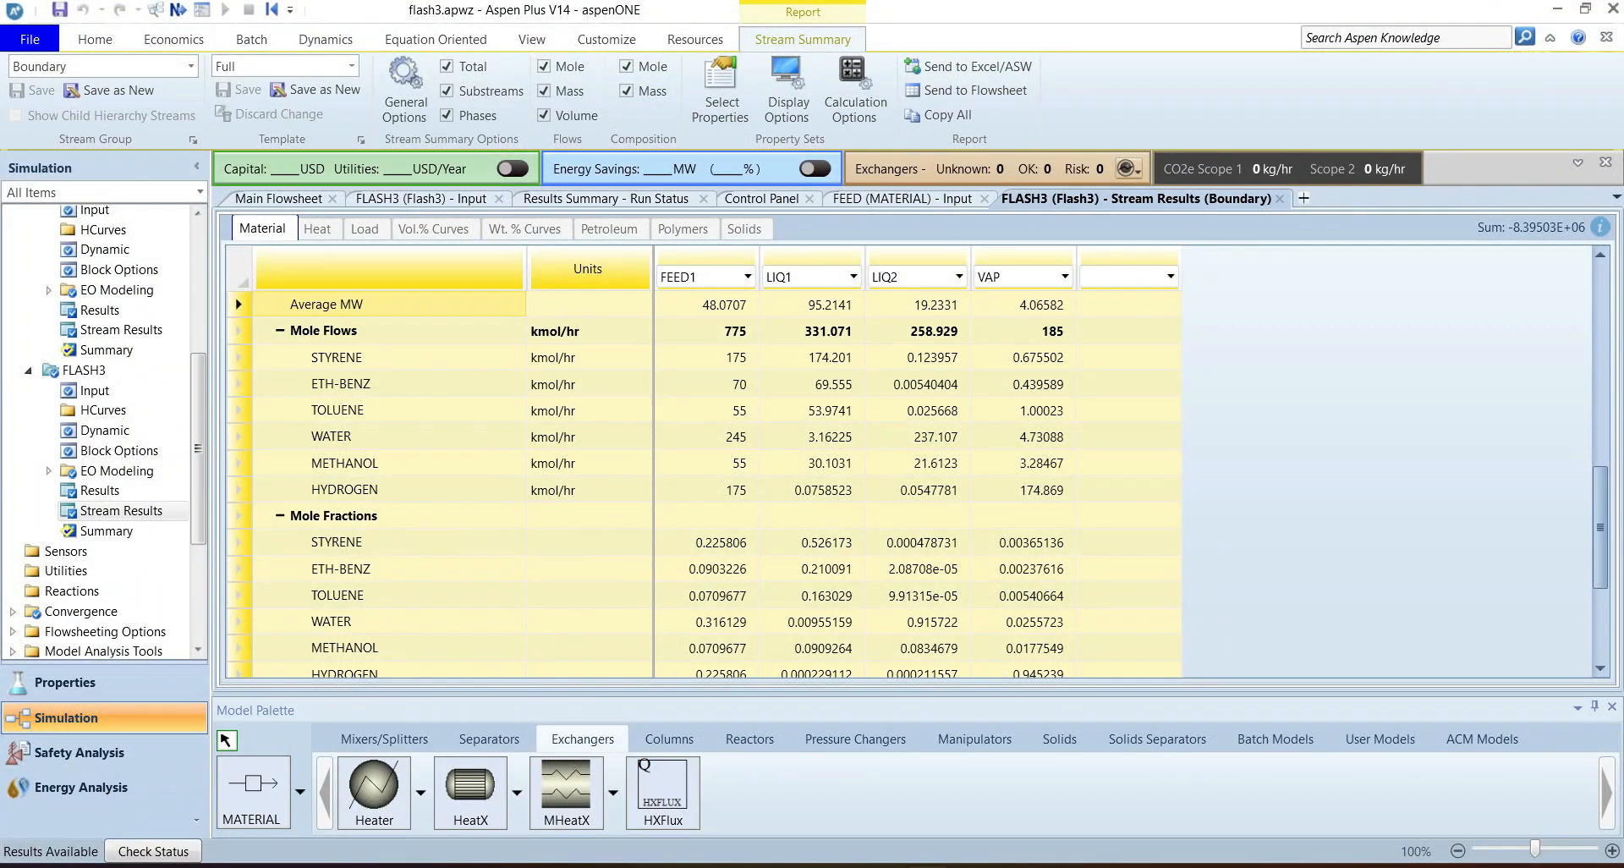
{"action": "left_click", "coordinate": [707, 437]}
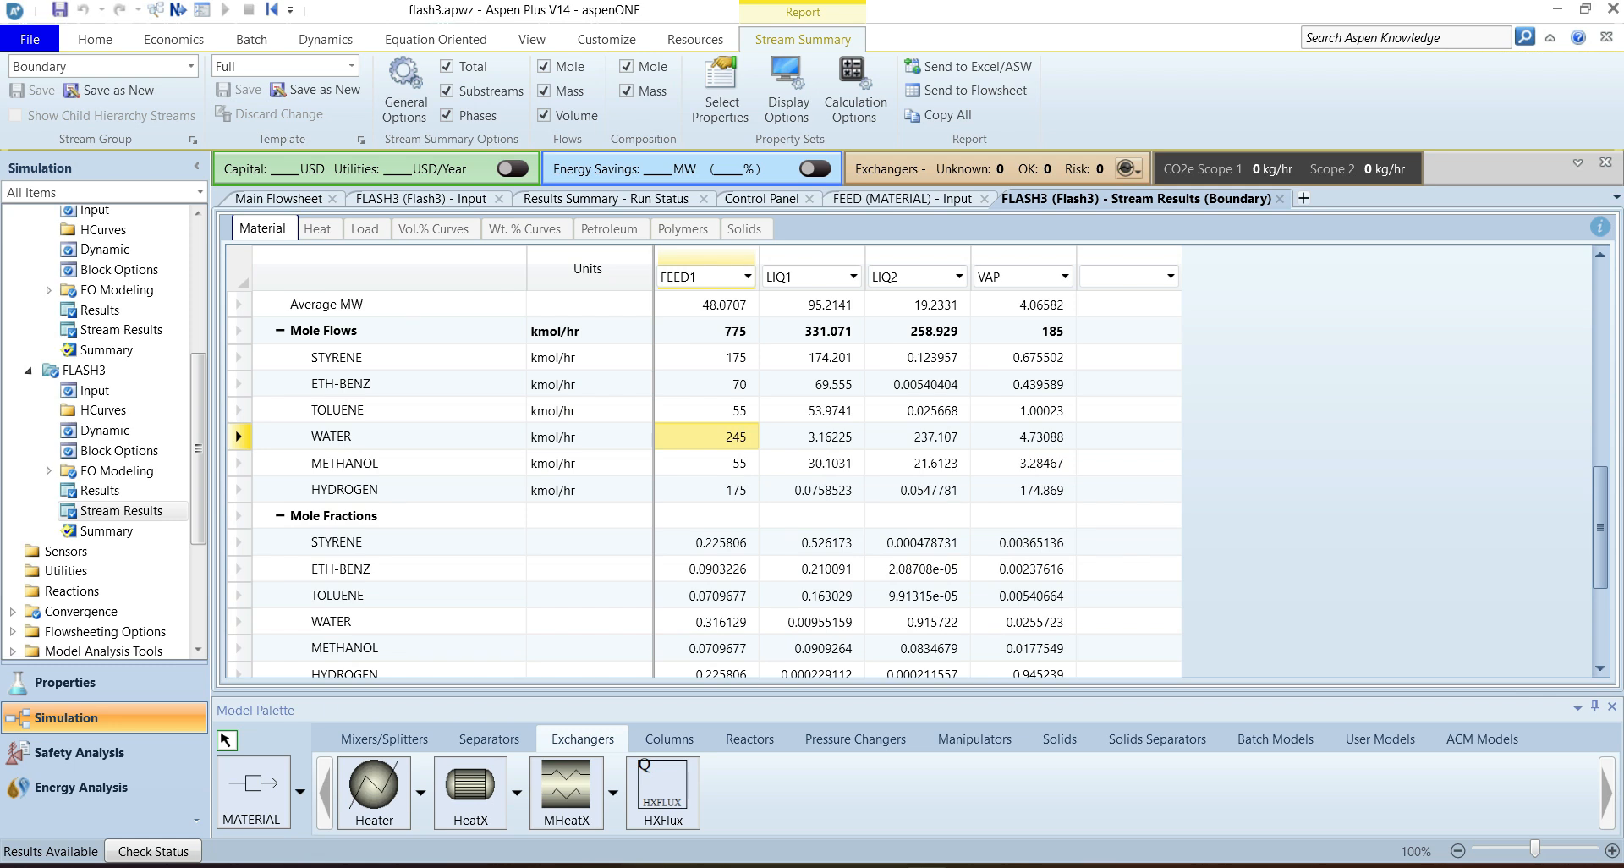
{"action": "left_click", "coordinate": [95, 40]}
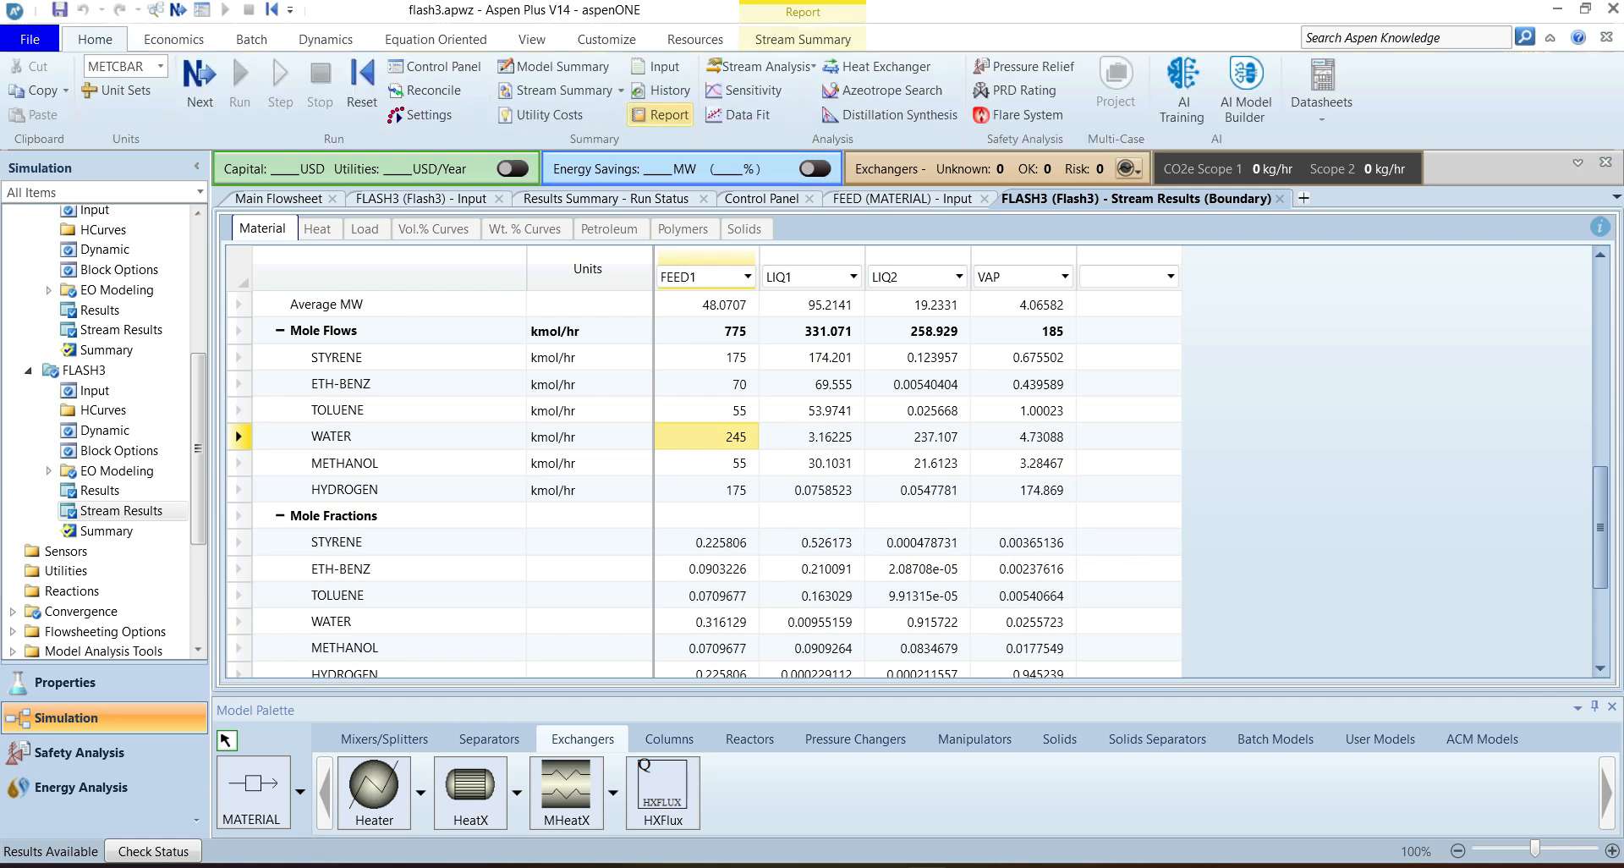
{"action": "left_click", "coordinate": [661, 115]}
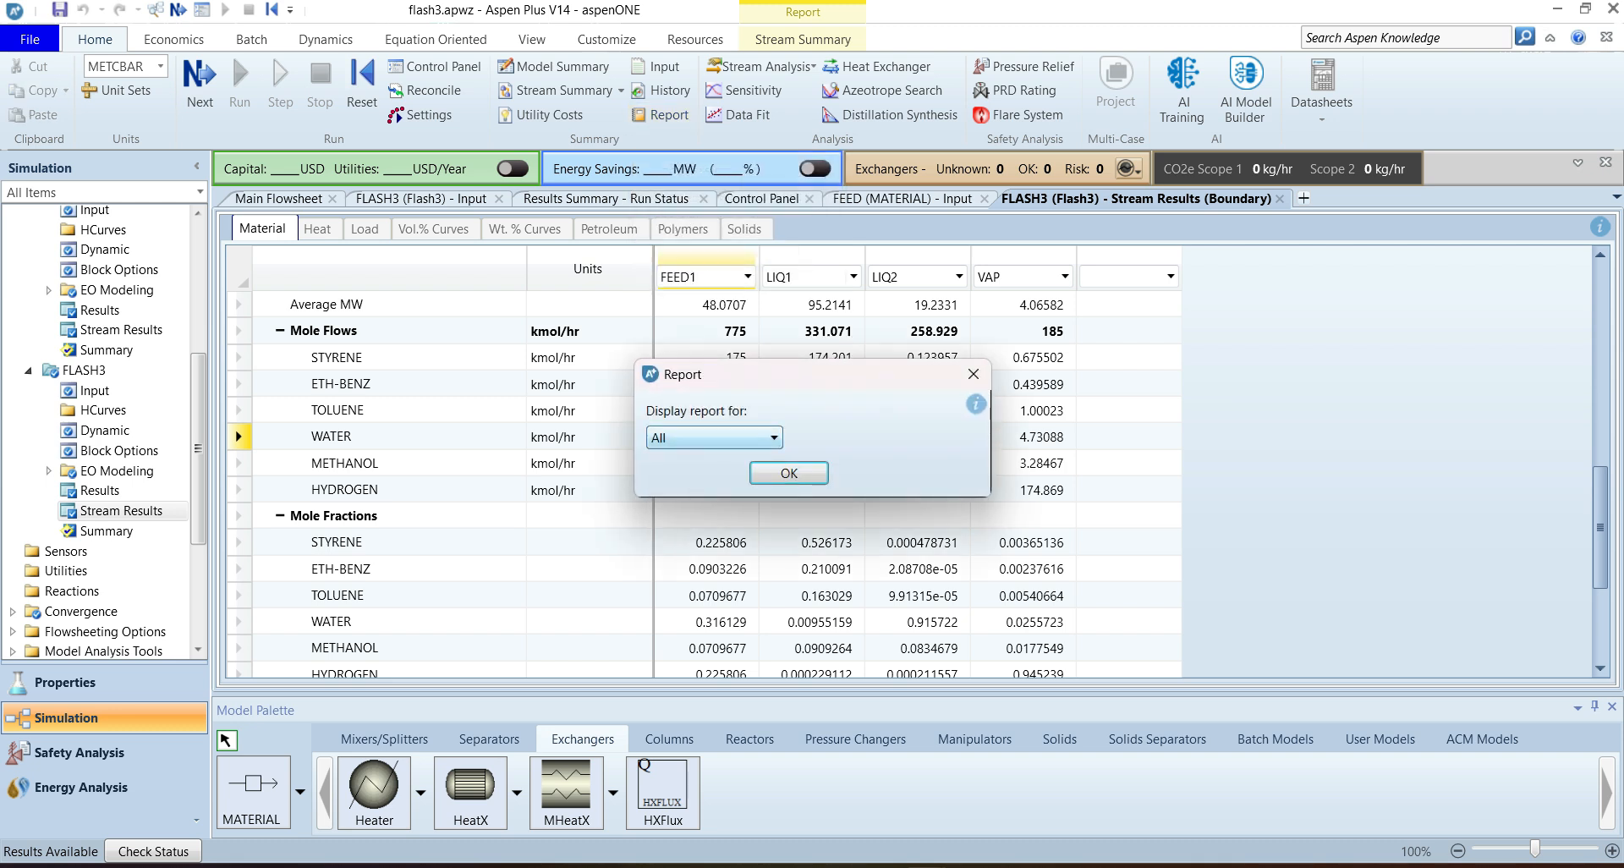
{"action": "left_click", "coordinate": [765, 437]}
{"action": "left_click", "coordinate": [667, 504]}
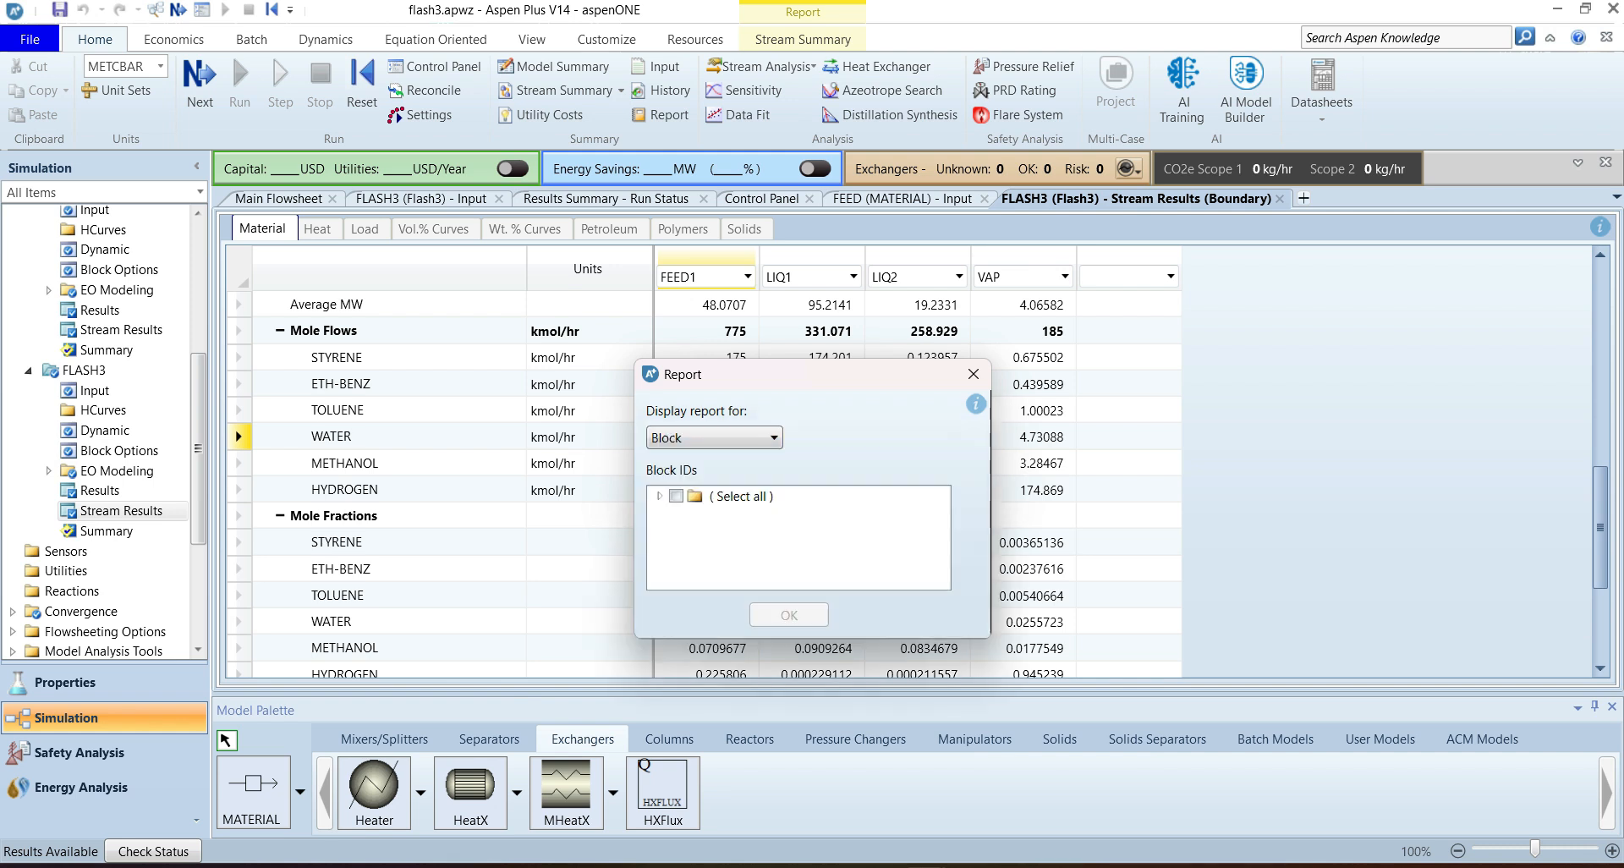
{"action": "left_click", "coordinate": [660, 496]}
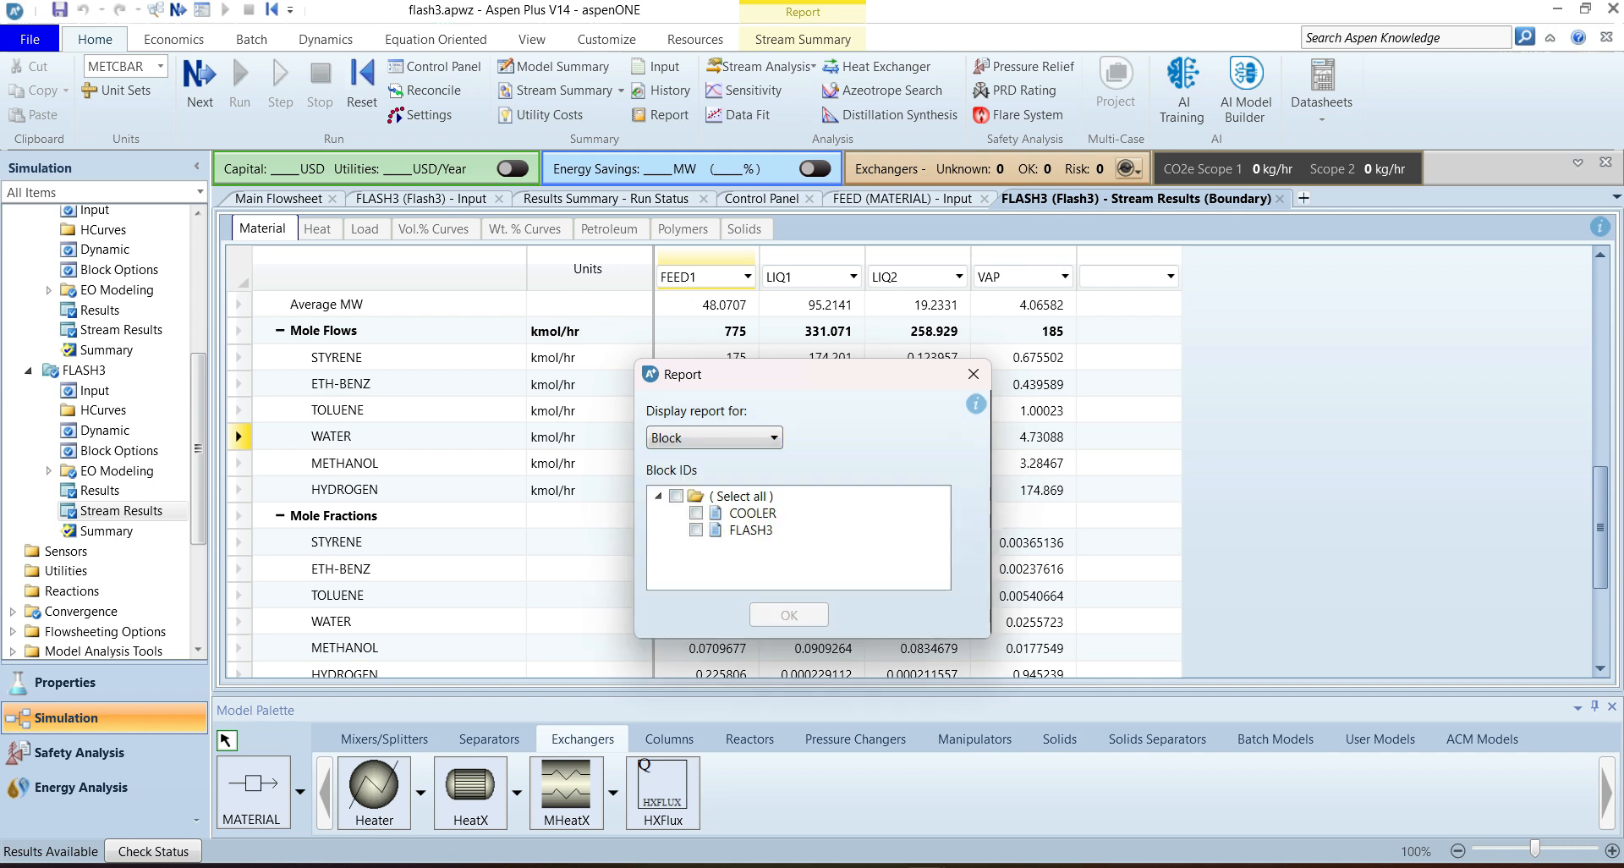
{"action": "left_click", "coordinate": [697, 530]}
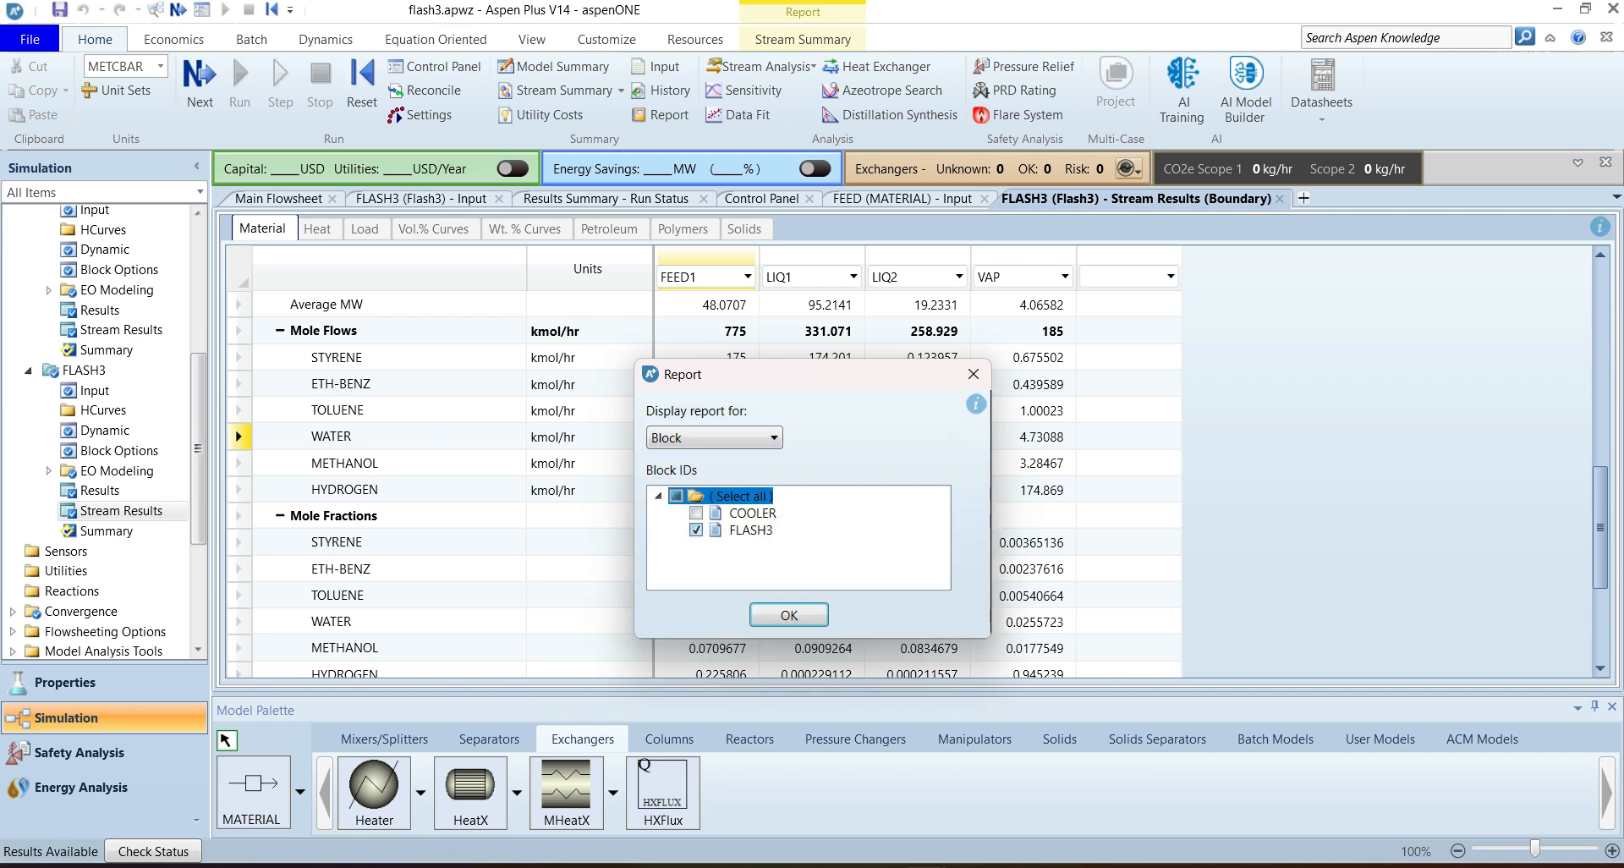
{"action": "left_click", "coordinate": [789, 615]}
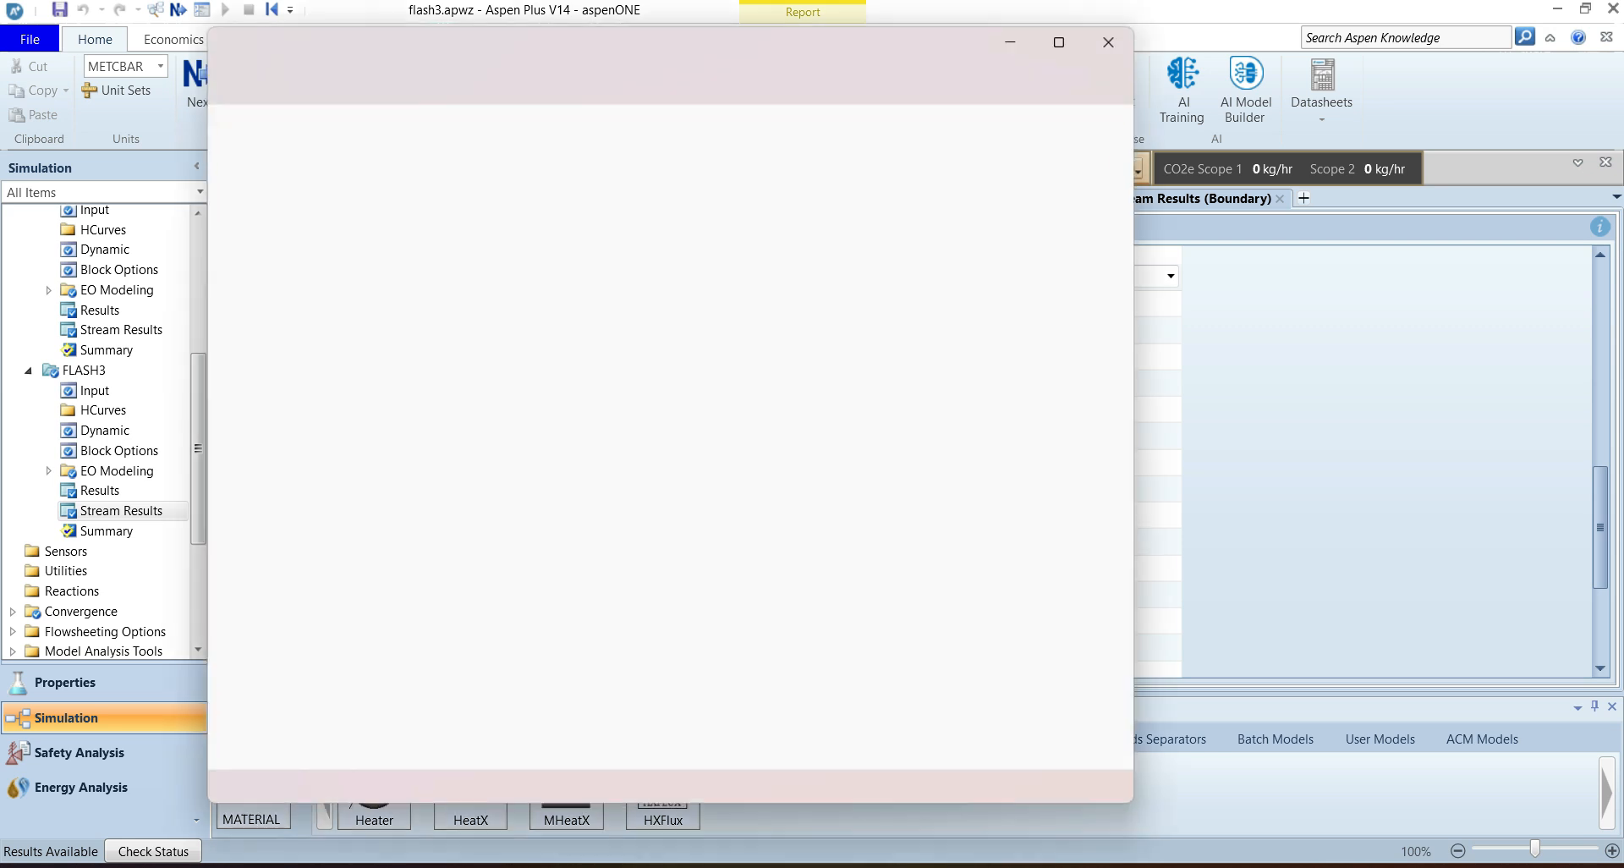
Step: Examine the FLASH3 report's balances, input data, results and V-L1-L2 phase equilibrium table, and minimize the report window
{"action": "left_click", "coordinate": [738, 445]}
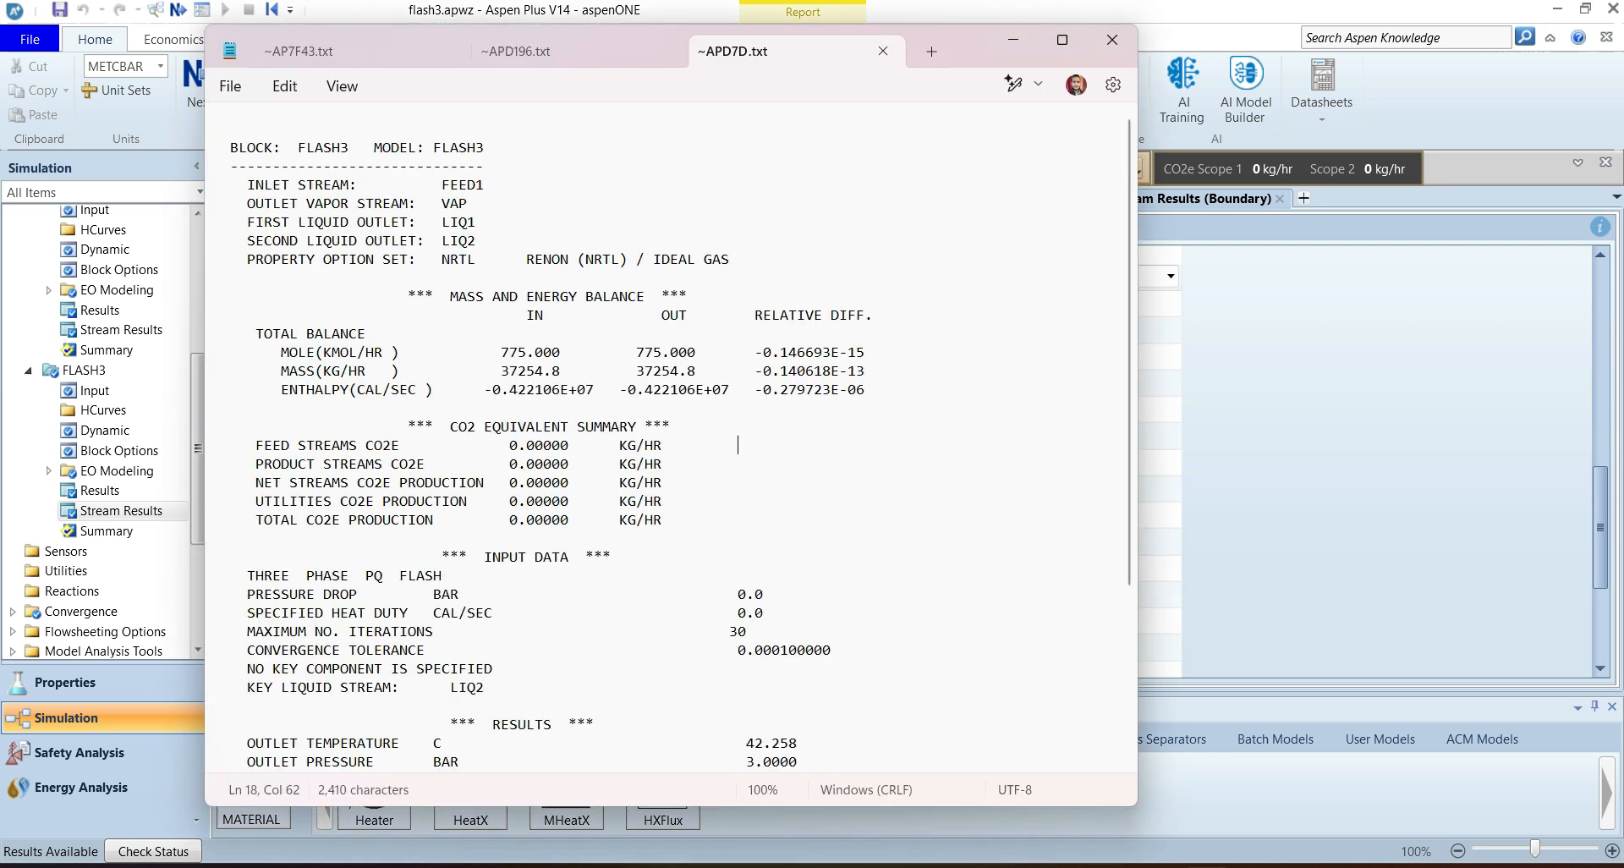
{"action": "scroll", "coordinate": [738, 445], "scroll_direction": "down", "scroll_amount": 5}
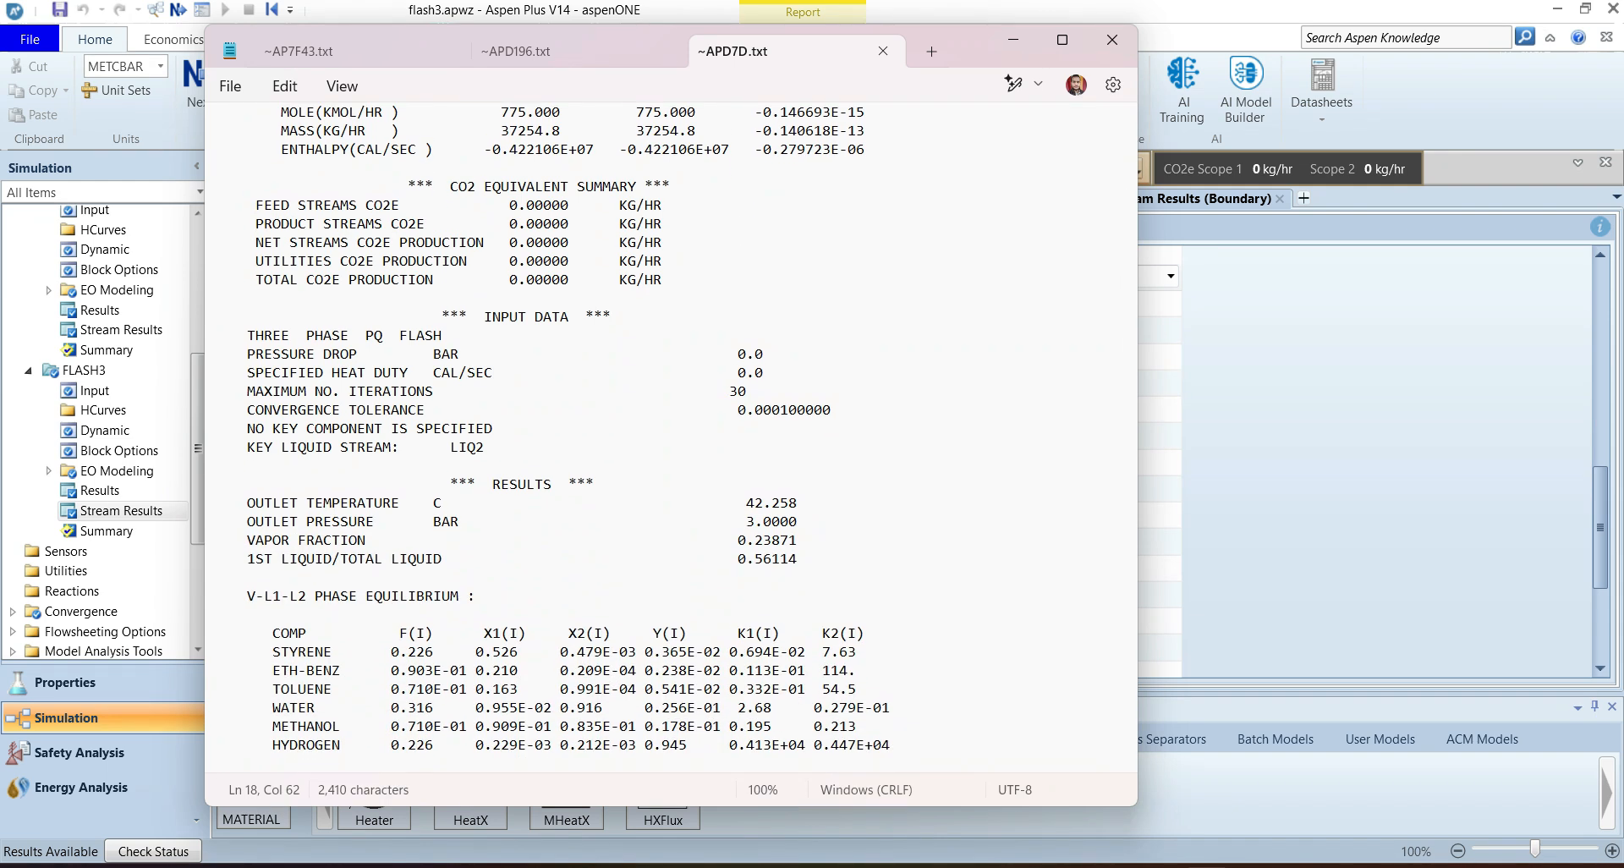
{"action": "left_click", "coordinate": [493, 670]}
{"action": "left_click", "coordinate": [1014, 39]}
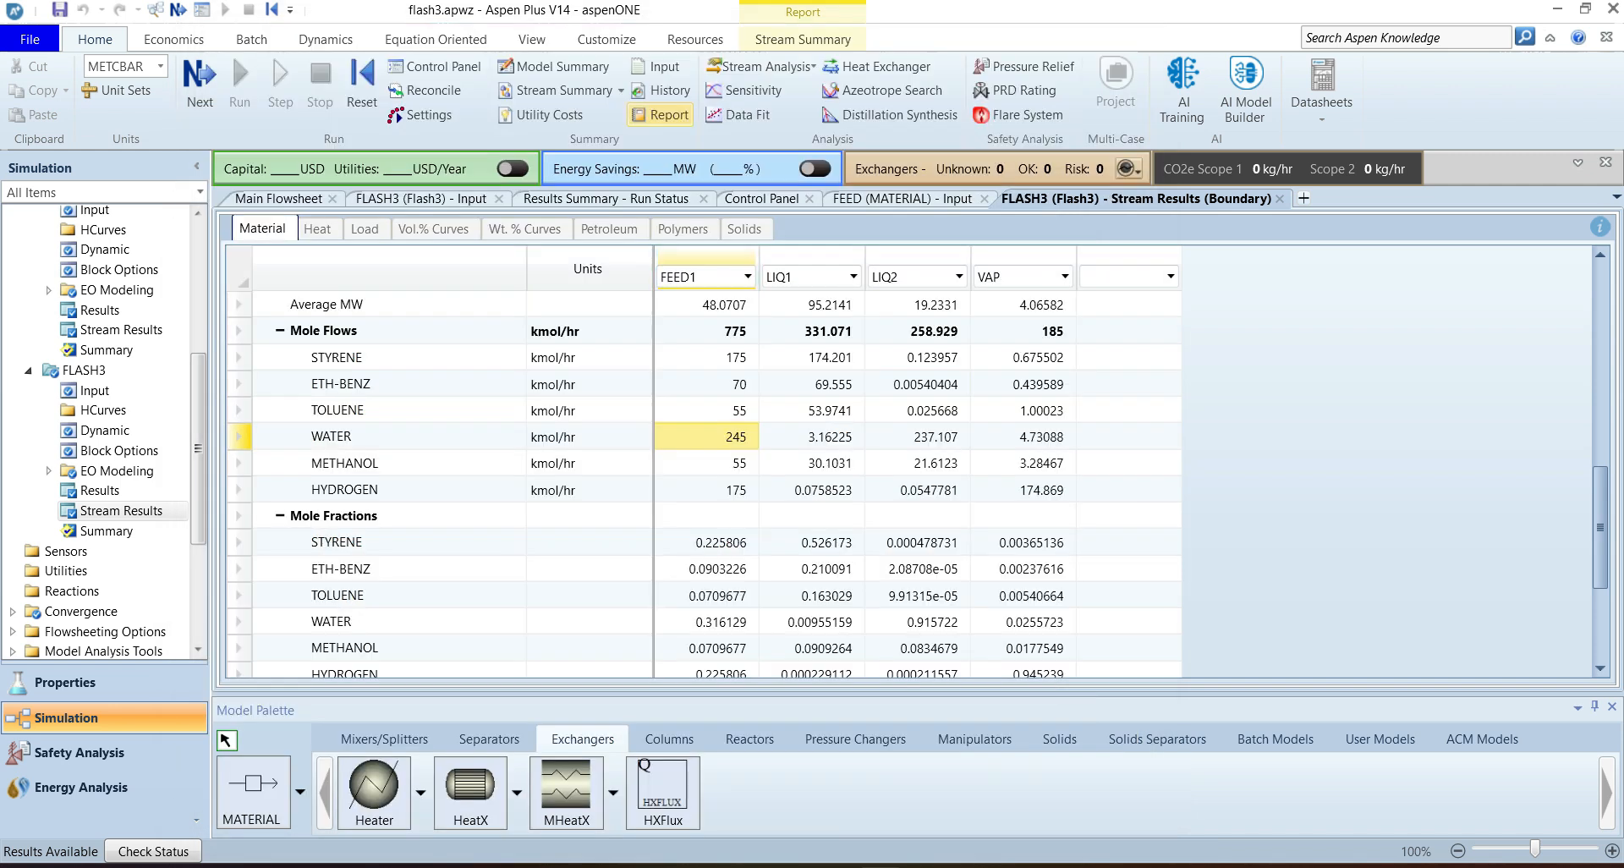
Step: Generate the calculation report for All items and look through it to the flowsheet section
{"action": "left_click", "coordinate": [661, 114]}
{"action": "key", "text": "Return"}
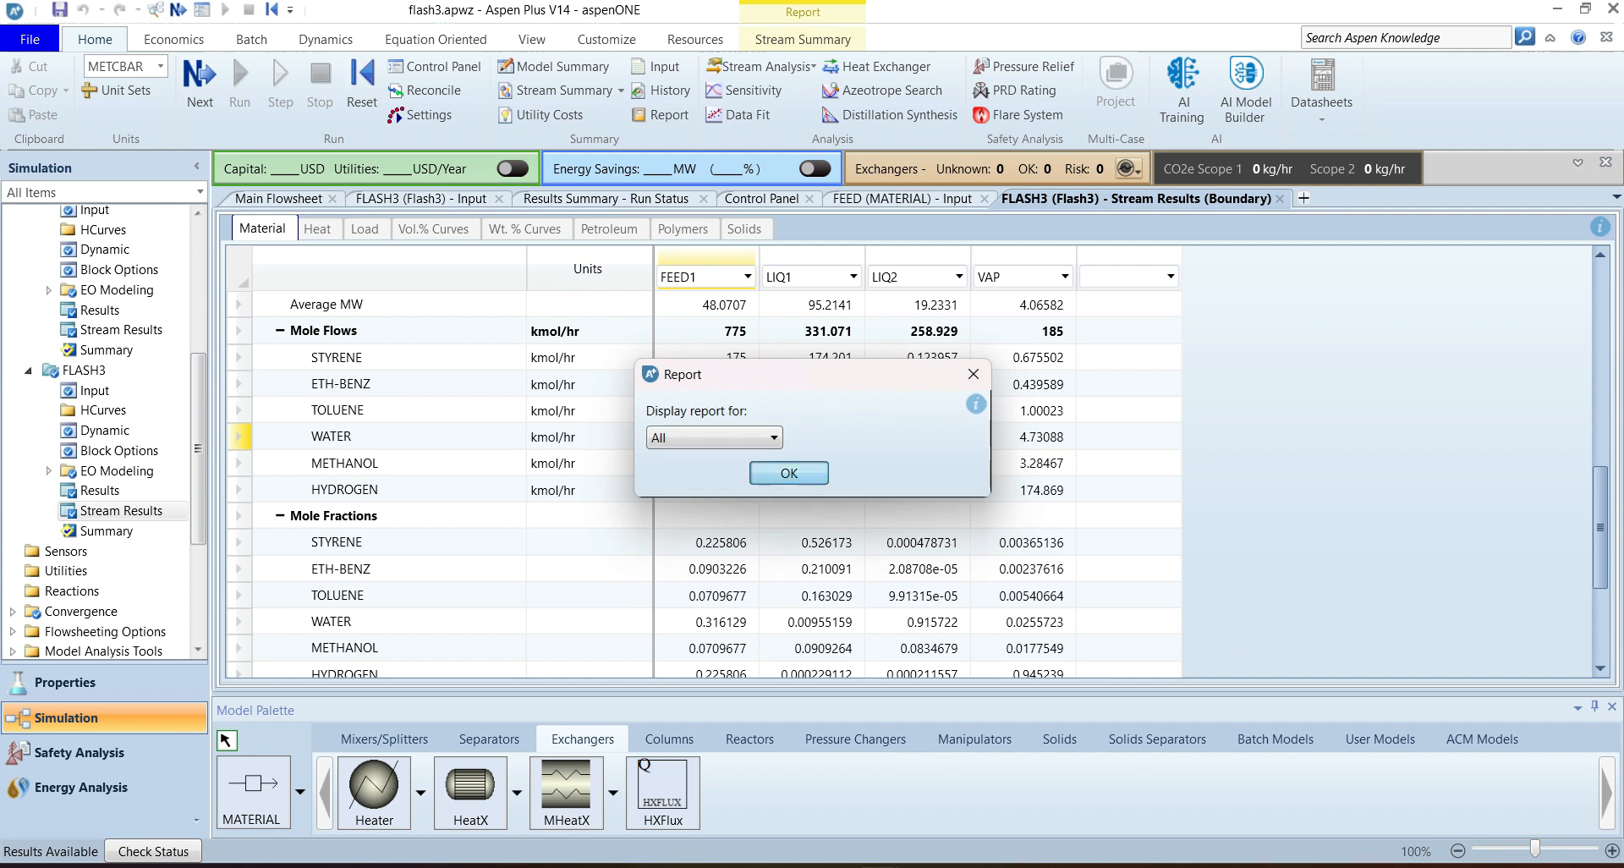
{"action": "left_click", "coordinate": [609, 481]}
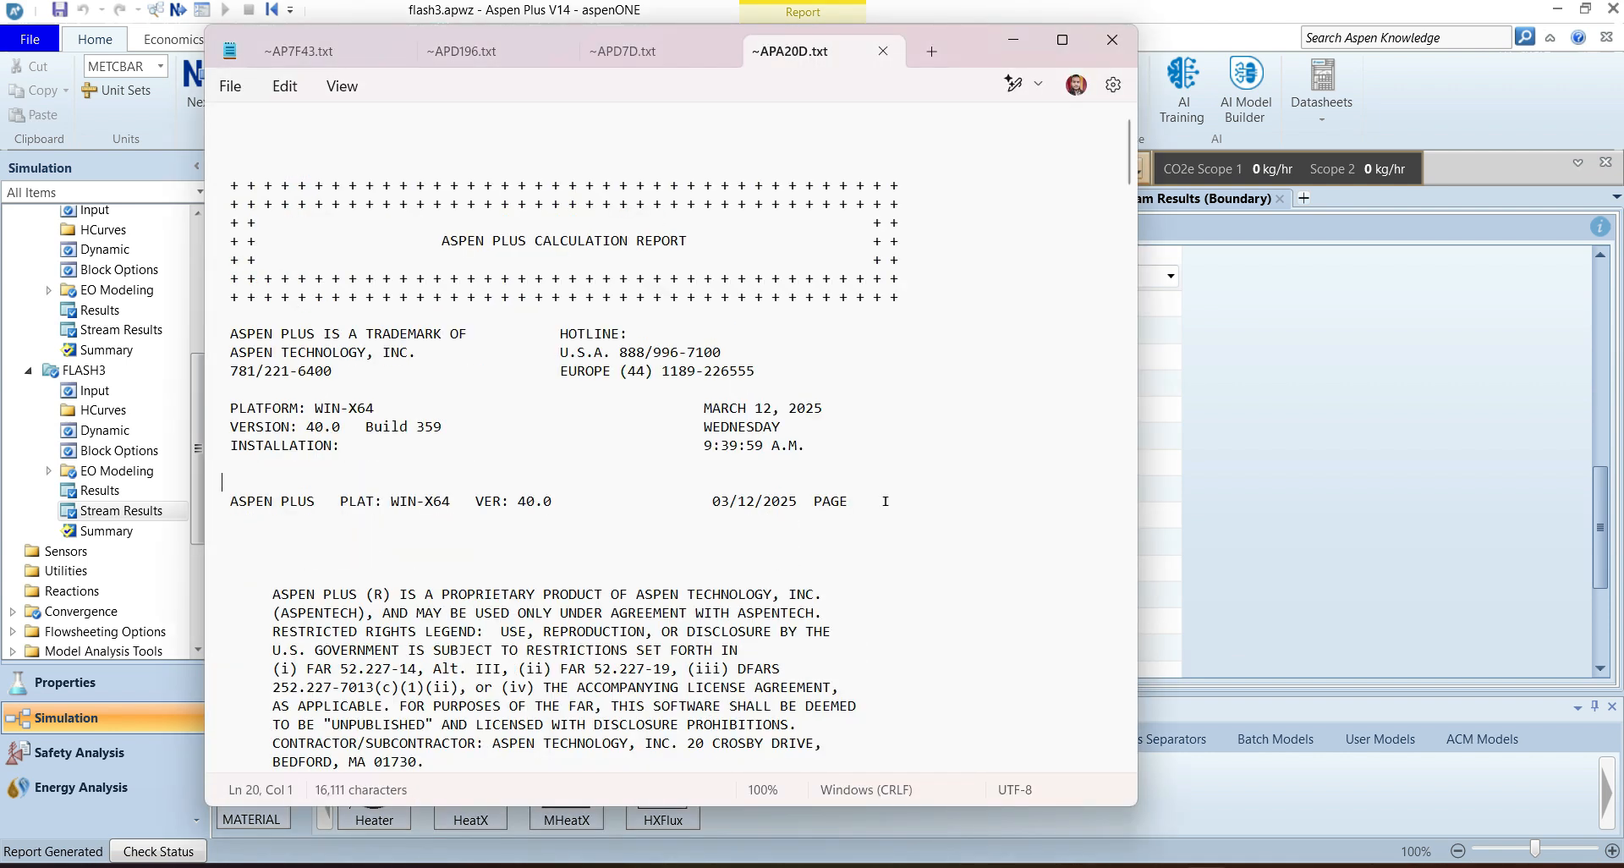
{"action": "scroll", "coordinate": [609, 481], "scroll_direction": "down", "scroll_amount": 14}
{"action": "scroll", "coordinate": [668, 436], "scroll_direction": "down", "scroll_amount": 20}
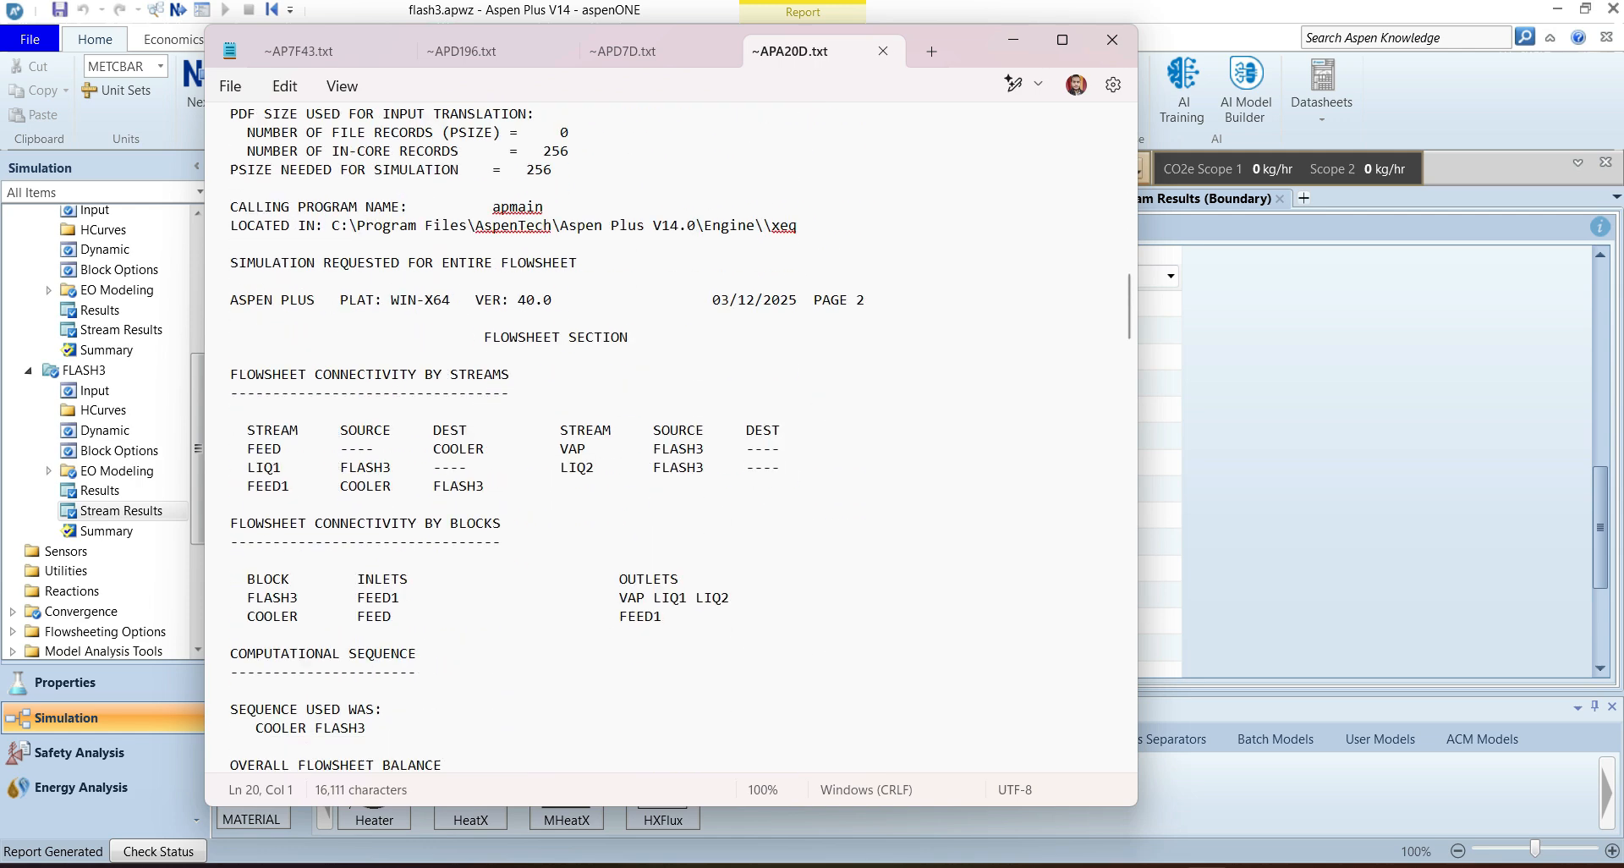
Step: Examine the report's phase equilibrium tables for COOLER and FLASH3, followed by component flows and state variables in the stream section
{"action": "scroll", "coordinate": [668, 436], "scroll_direction": "down", "scroll_amount": 20}
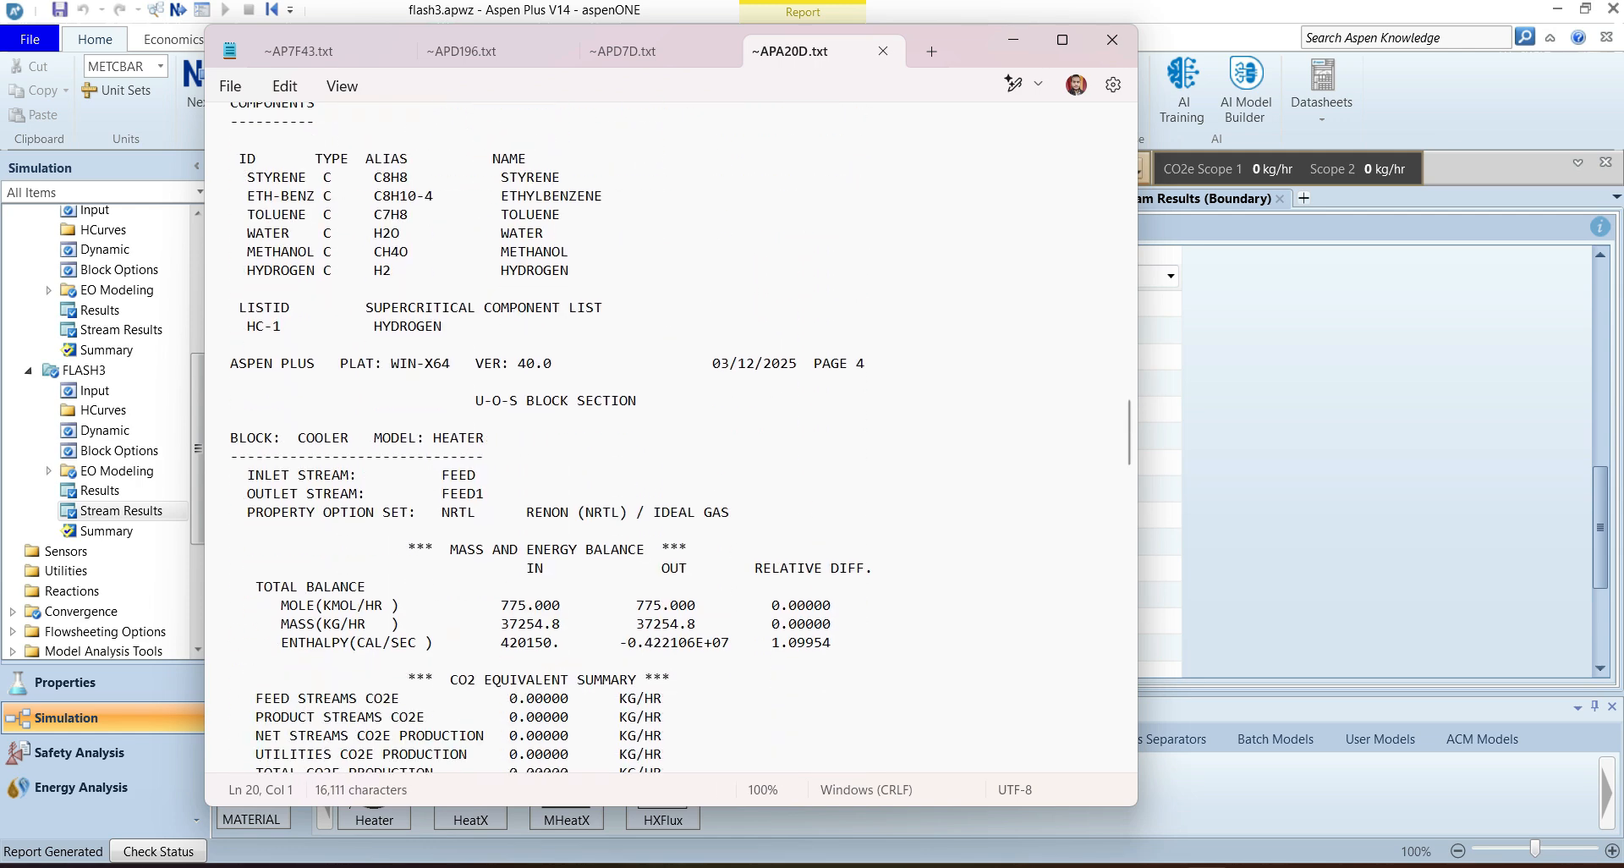
{"action": "scroll", "coordinate": [668, 436], "scroll_direction": "up", "scroll_amount": 6}
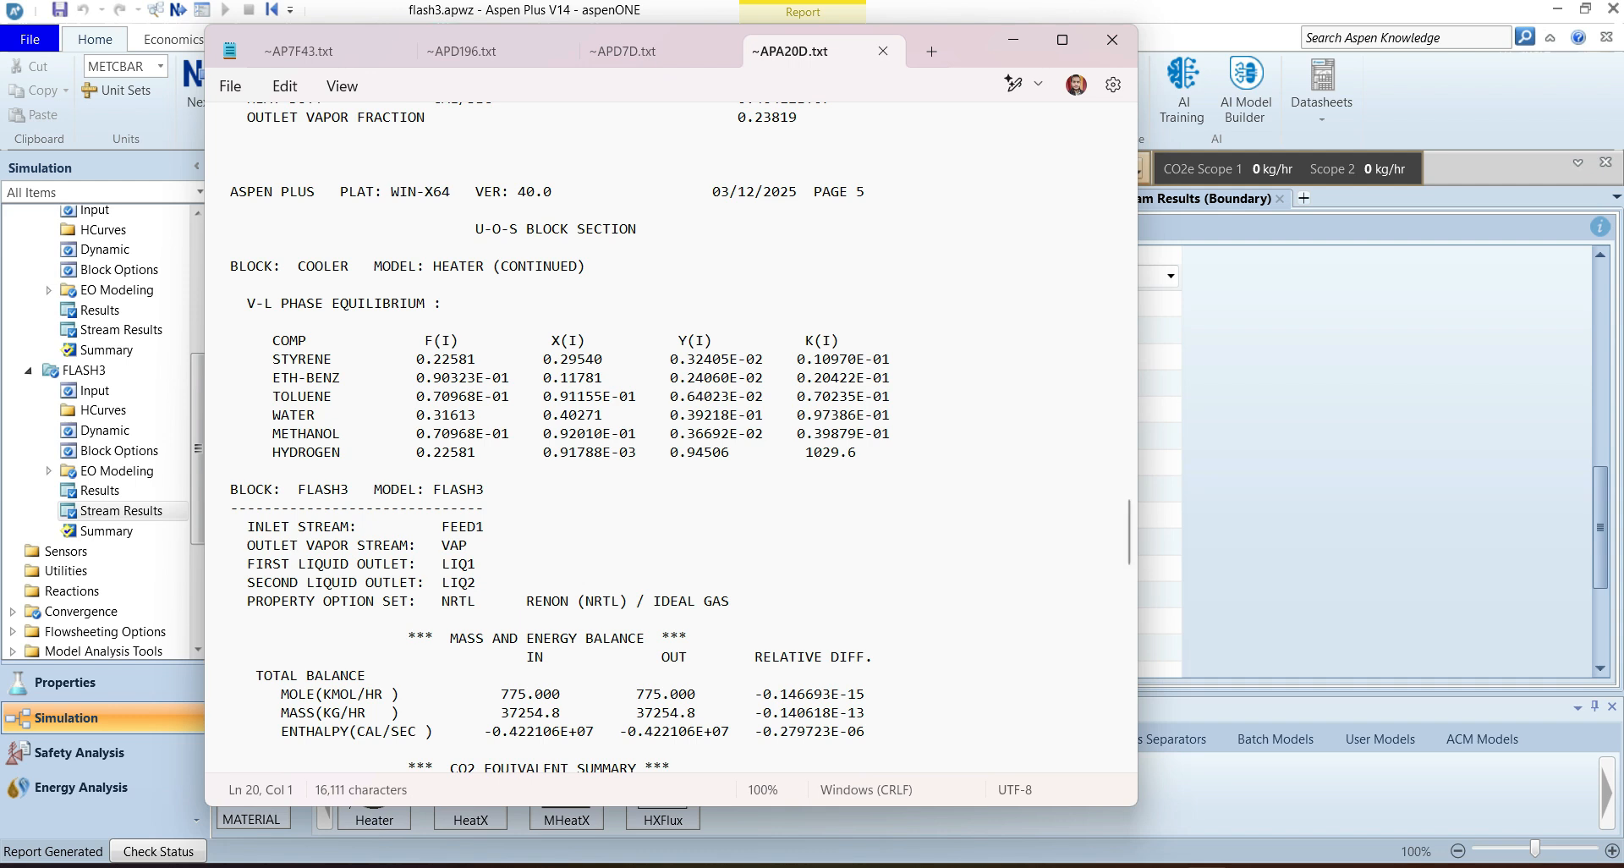
{"action": "left_click_drag", "start_coordinate": [253, 322], "coordinate": [875, 453]}
{"action": "scroll", "coordinate": [875, 453], "scroll_direction": "down", "scroll_amount": 2}
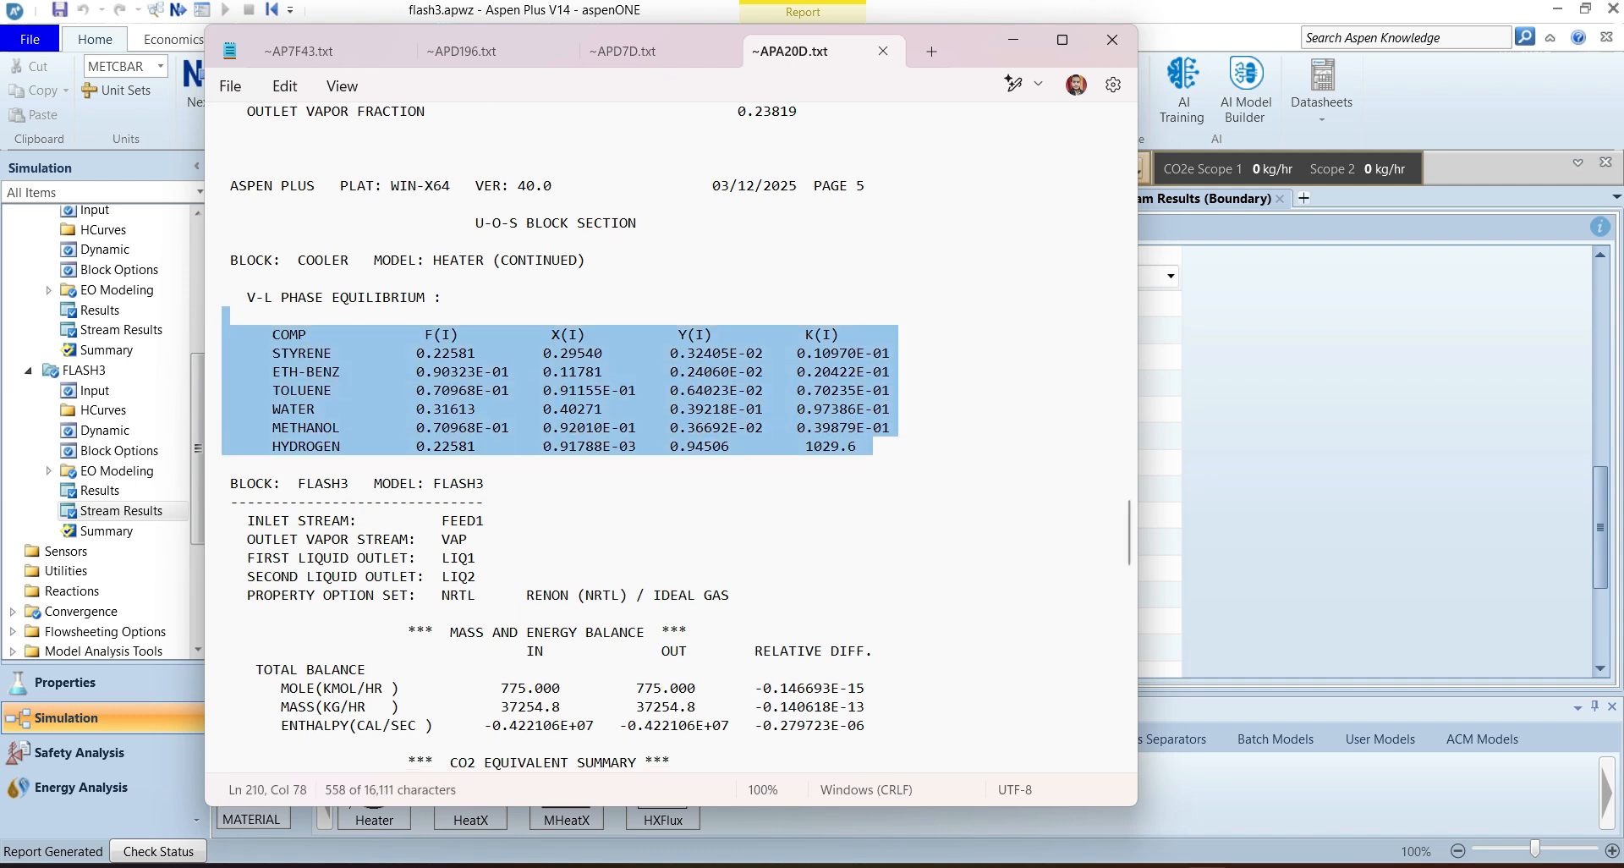
{"action": "scroll", "coordinate": [668, 435], "scroll_direction": "down", "scroll_amount": 3}
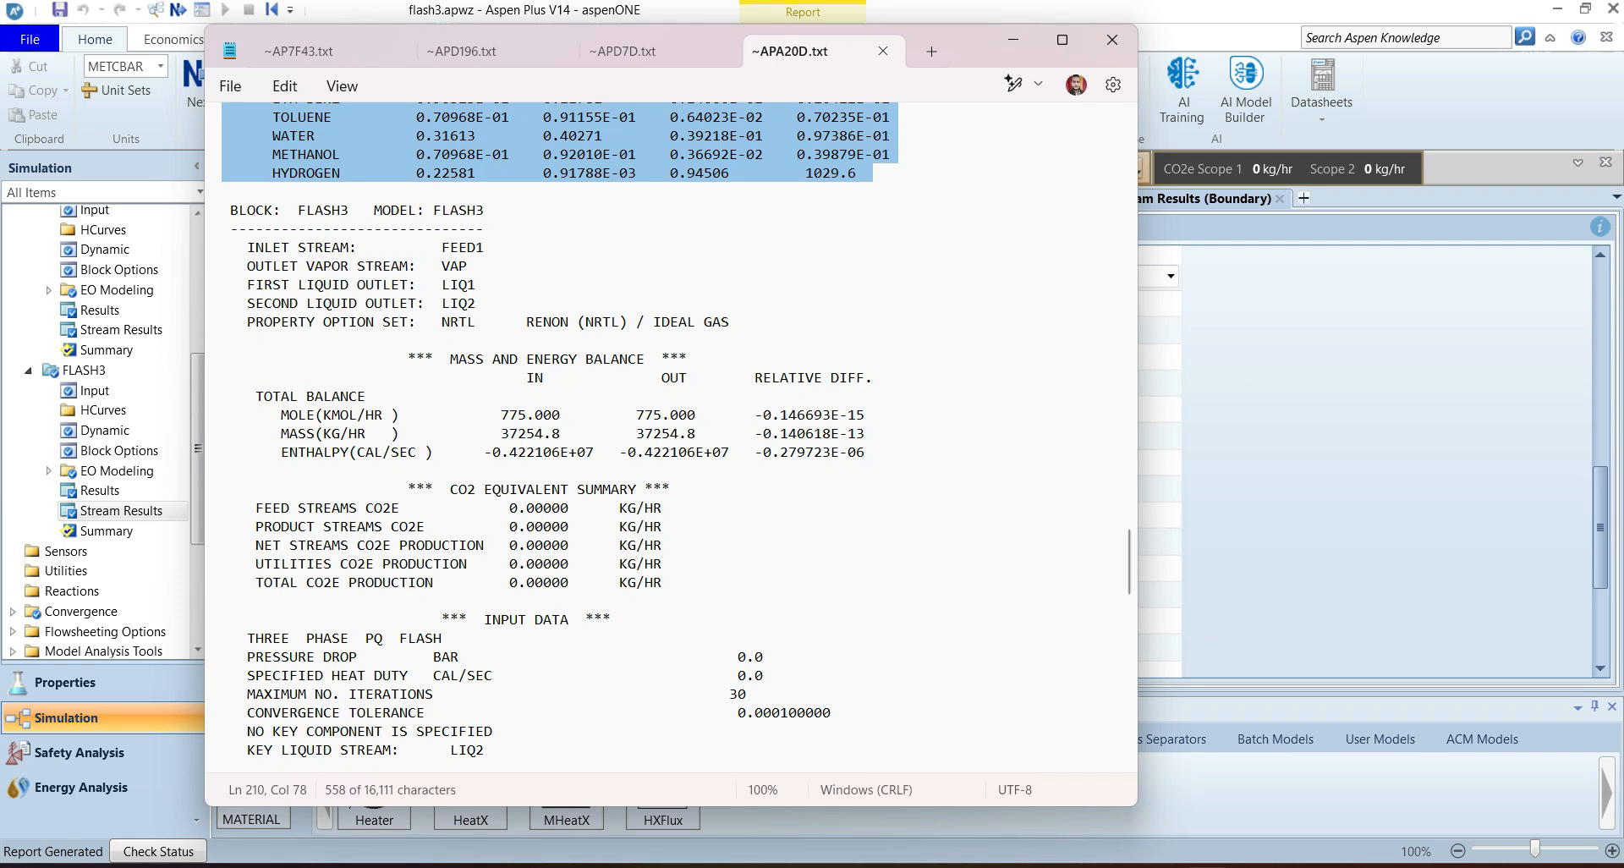
{"action": "scroll", "coordinate": [668, 436], "scroll_direction": "down", "scroll_amount": 17}
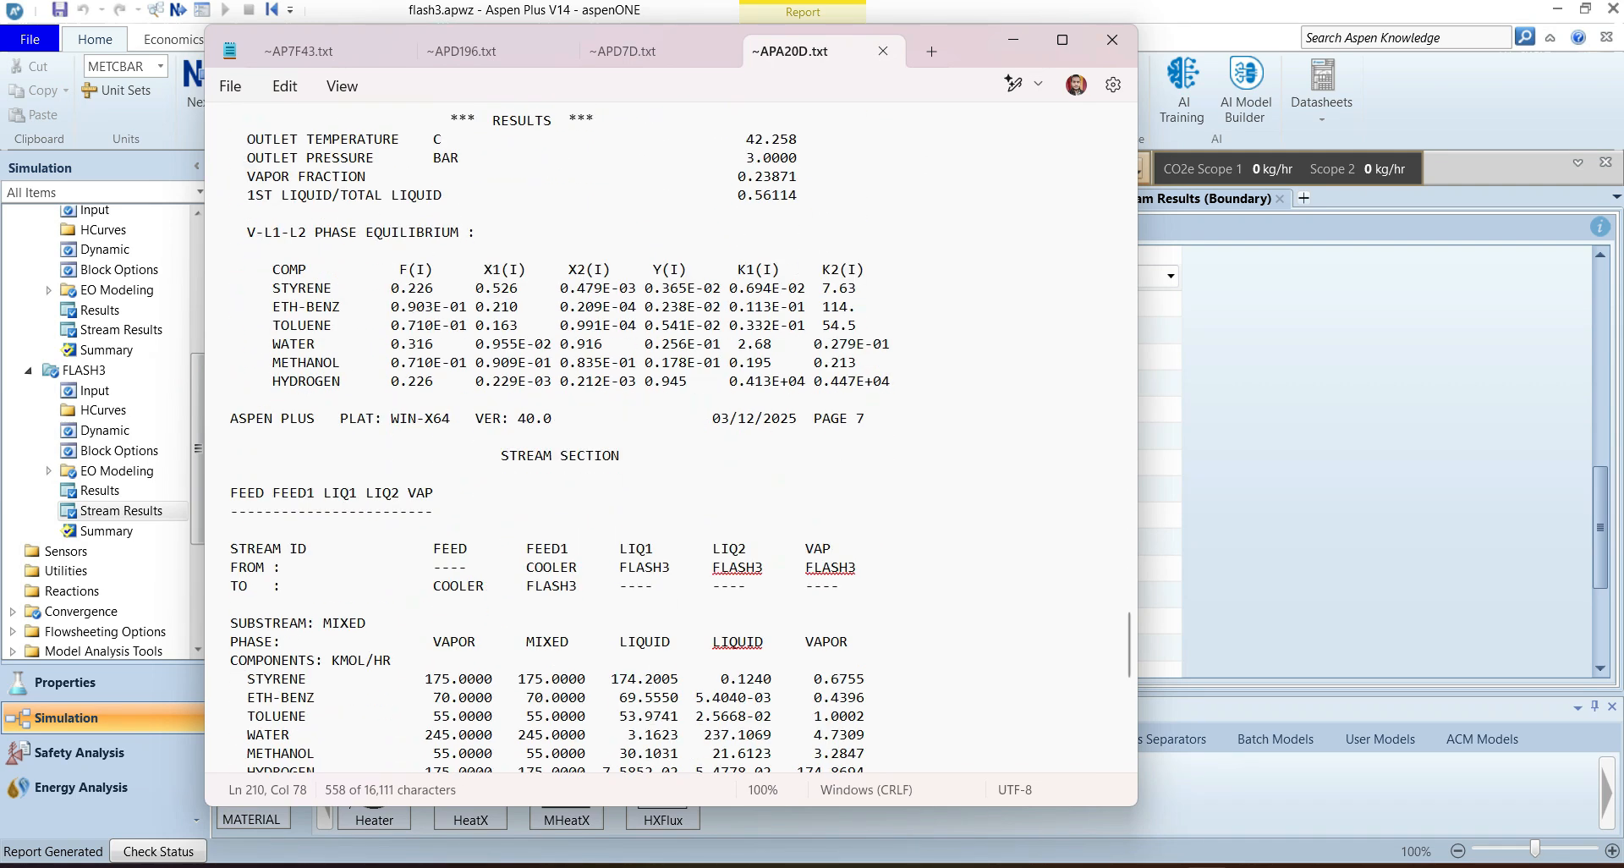
{"action": "scroll", "coordinate": [559, 442], "scroll_direction": "up", "scroll_amount": 2}
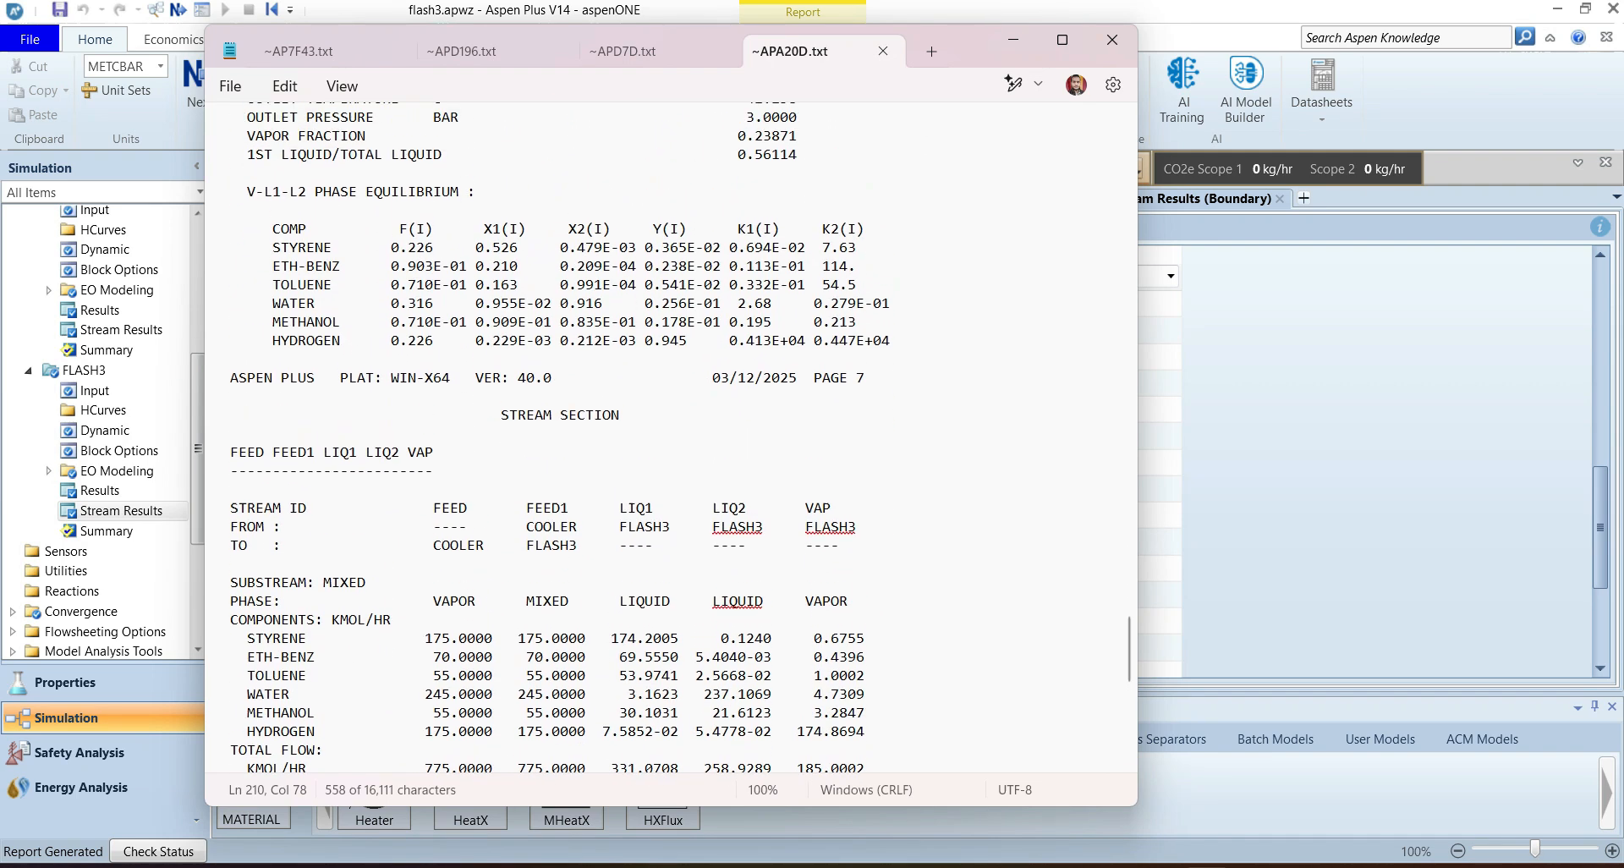
{"action": "left_click_drag", "start_coordinate": [247, 191], "coordinate": [227, 360]}
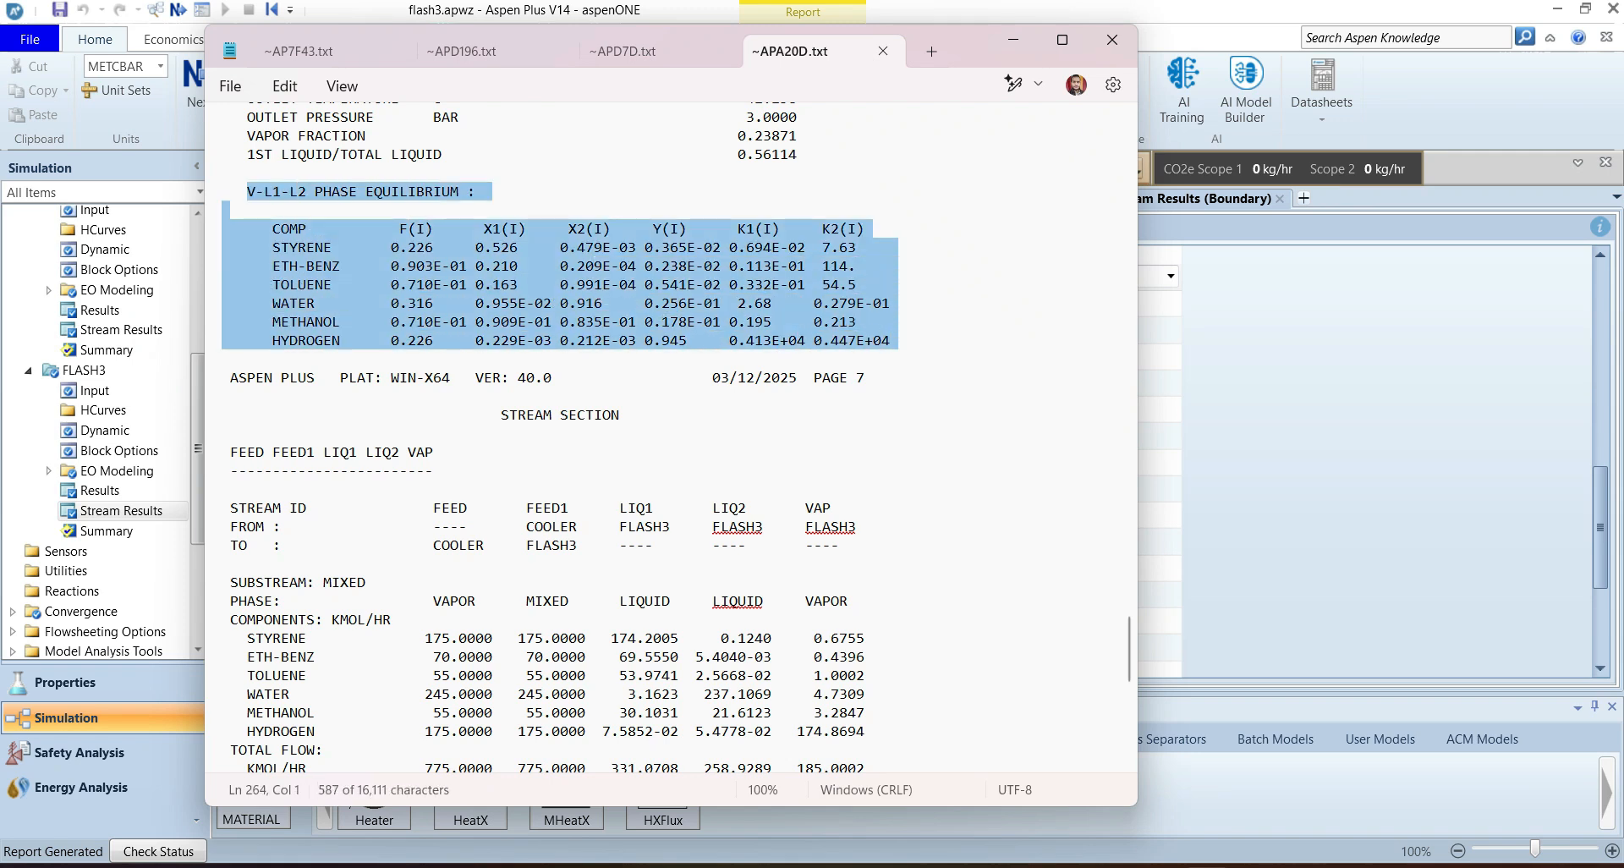
{"action": "scroll", "coordinate": [559, 437], "scroll_direction": "down", "scroll_amount": 5}
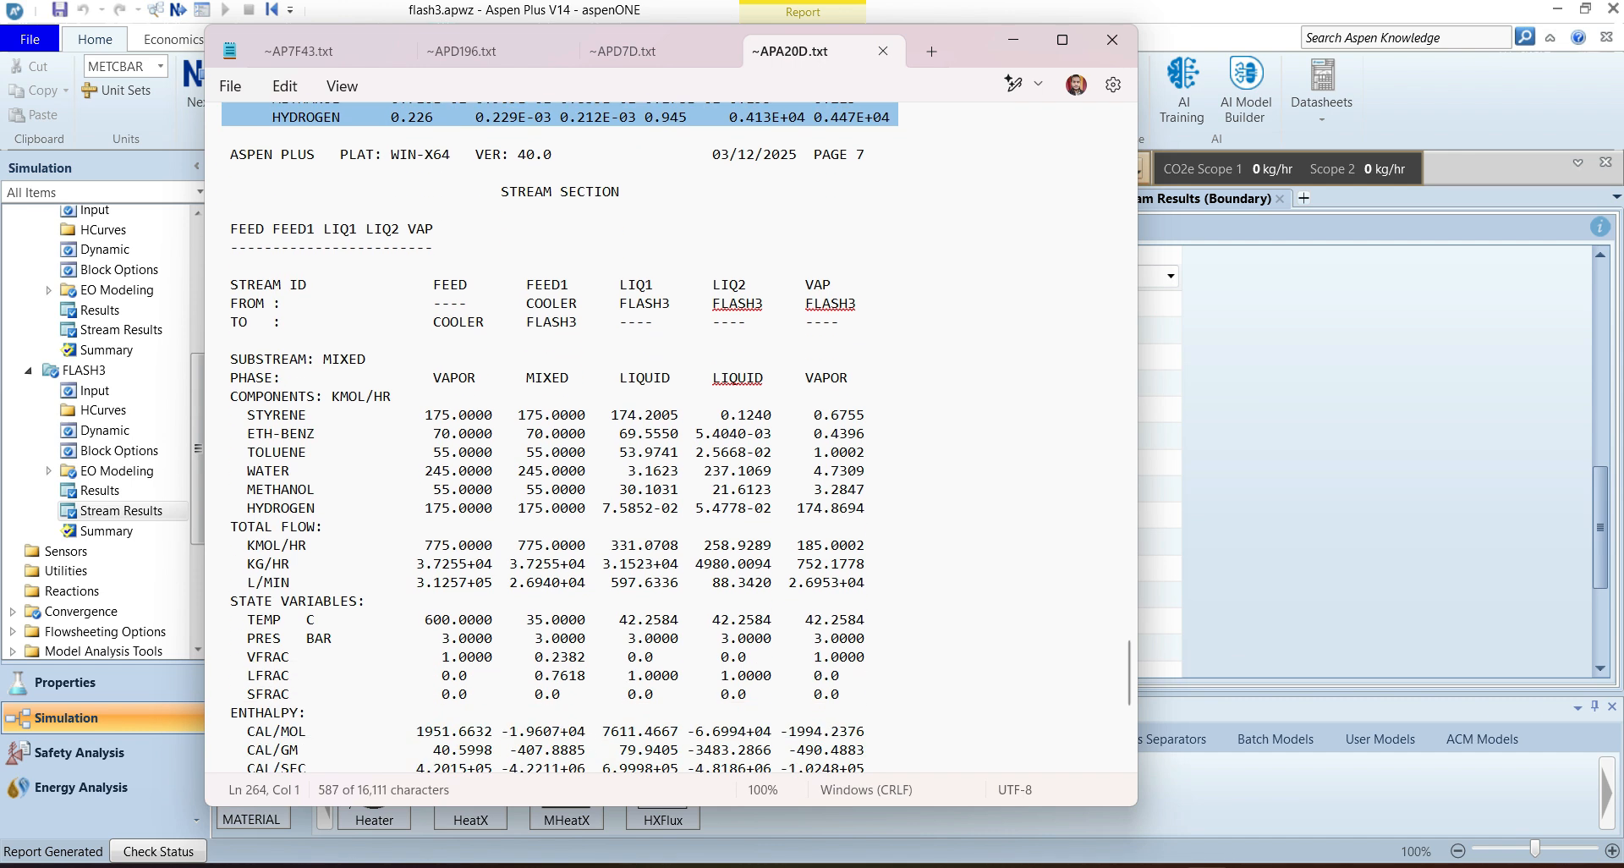
{"action": "scroll", "coordinate": [559, 437], "scroll_direction": "down", "scroll_amount": 1}
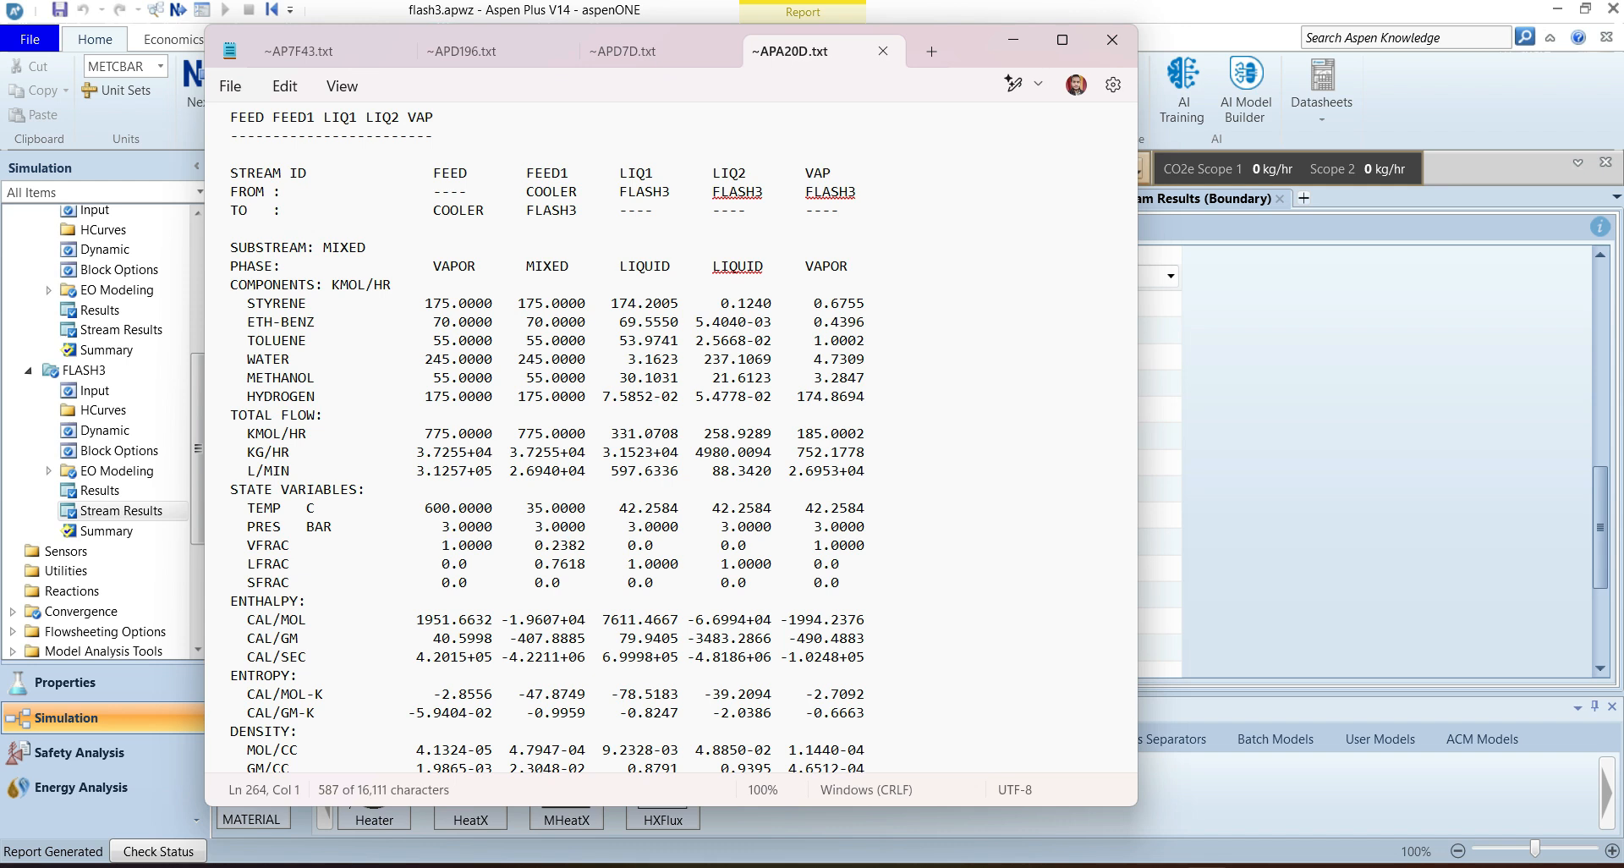
Step: Switch back to Aspen Plus, set the global base property method to WILS-2 and run the properties calculation
{"action": "key", "text": "alt+Tab"}
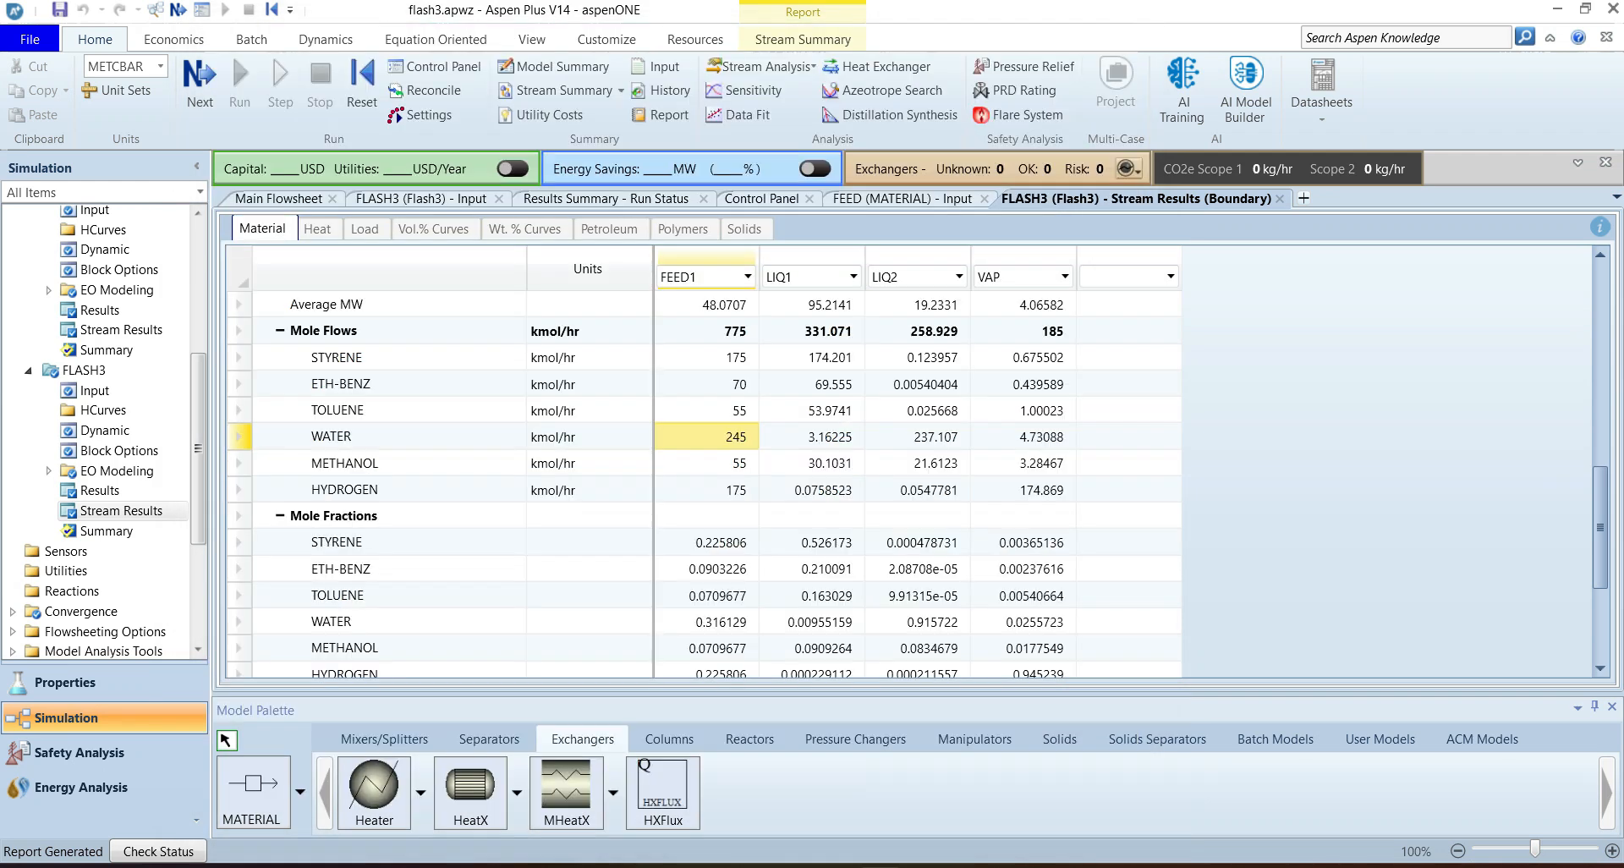
{"action": "left_click", "coordinate": [65, 682]}
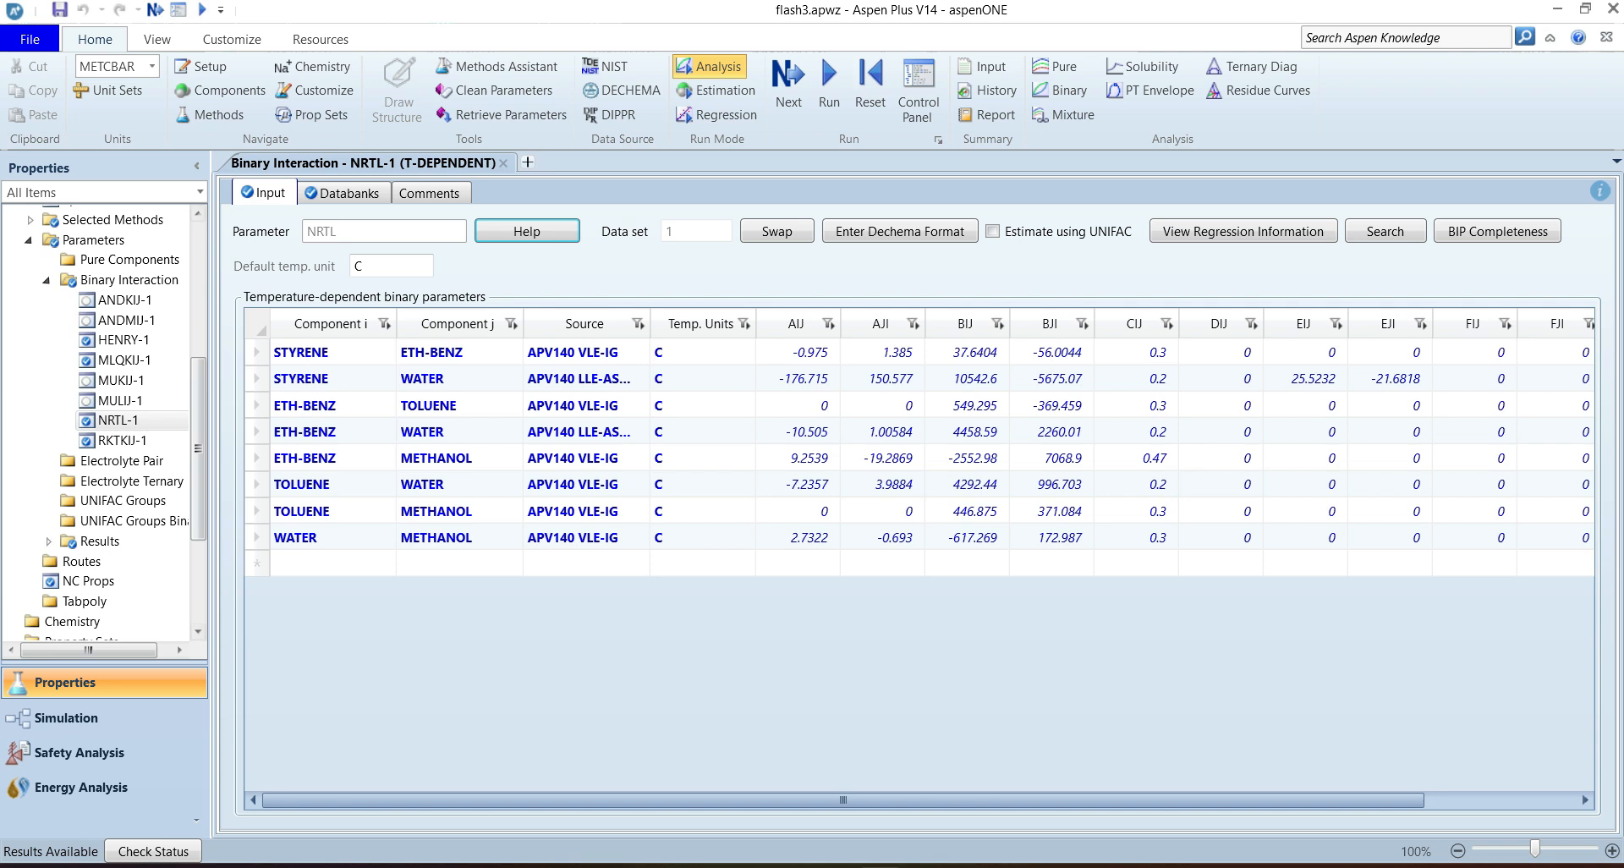
{"action": "scroll", "coordinate": [106, 423], "scroll_direction": "up", "scroll_amount": 5}
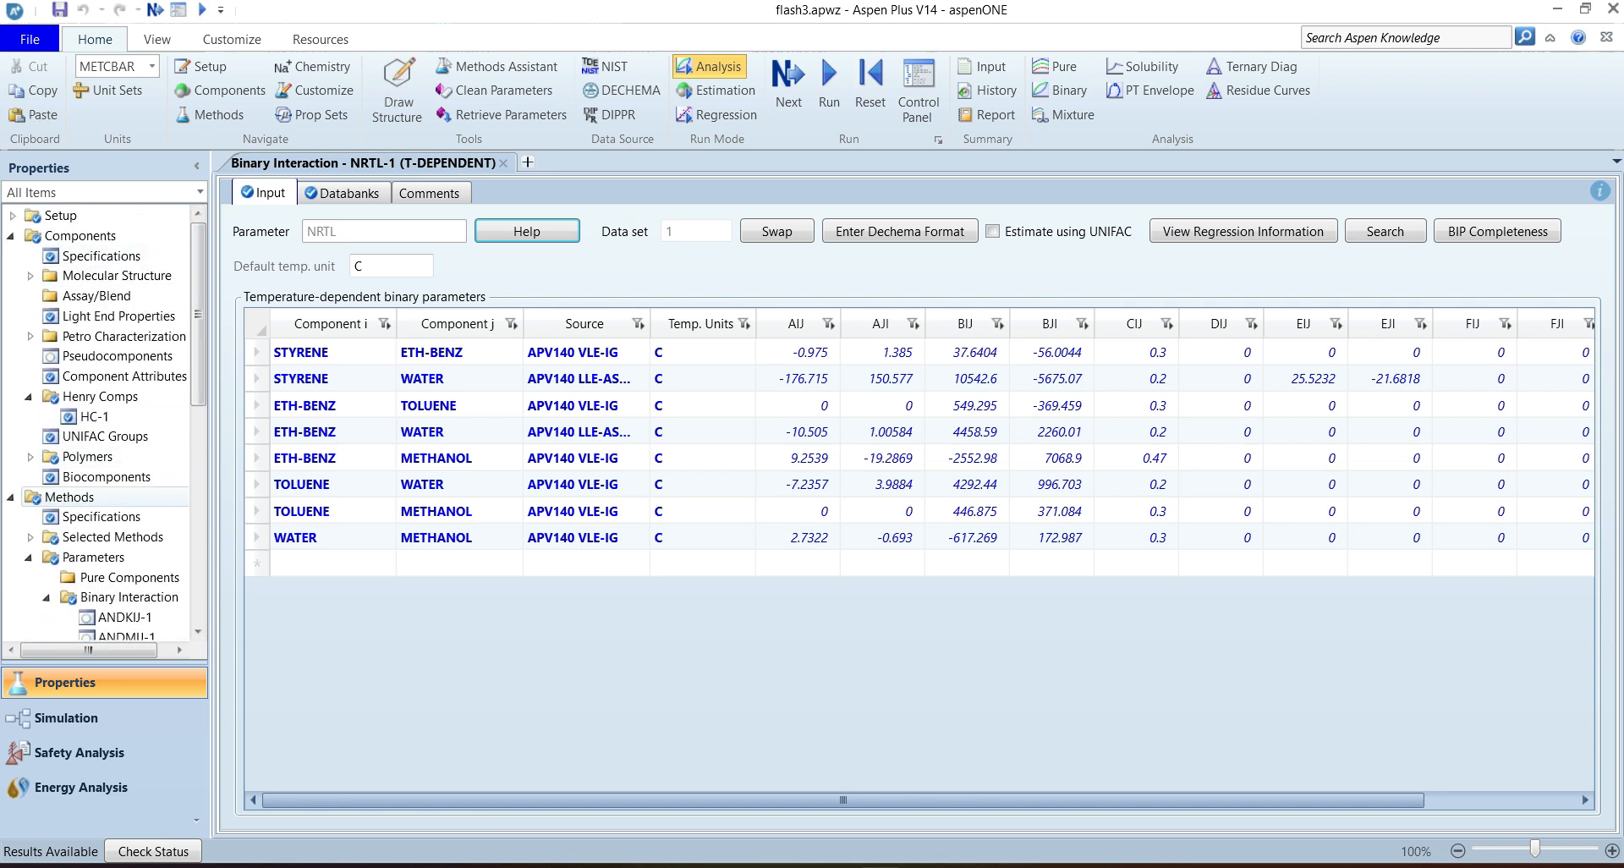
{"action": "left_click", "coordinate": [101, 516]}
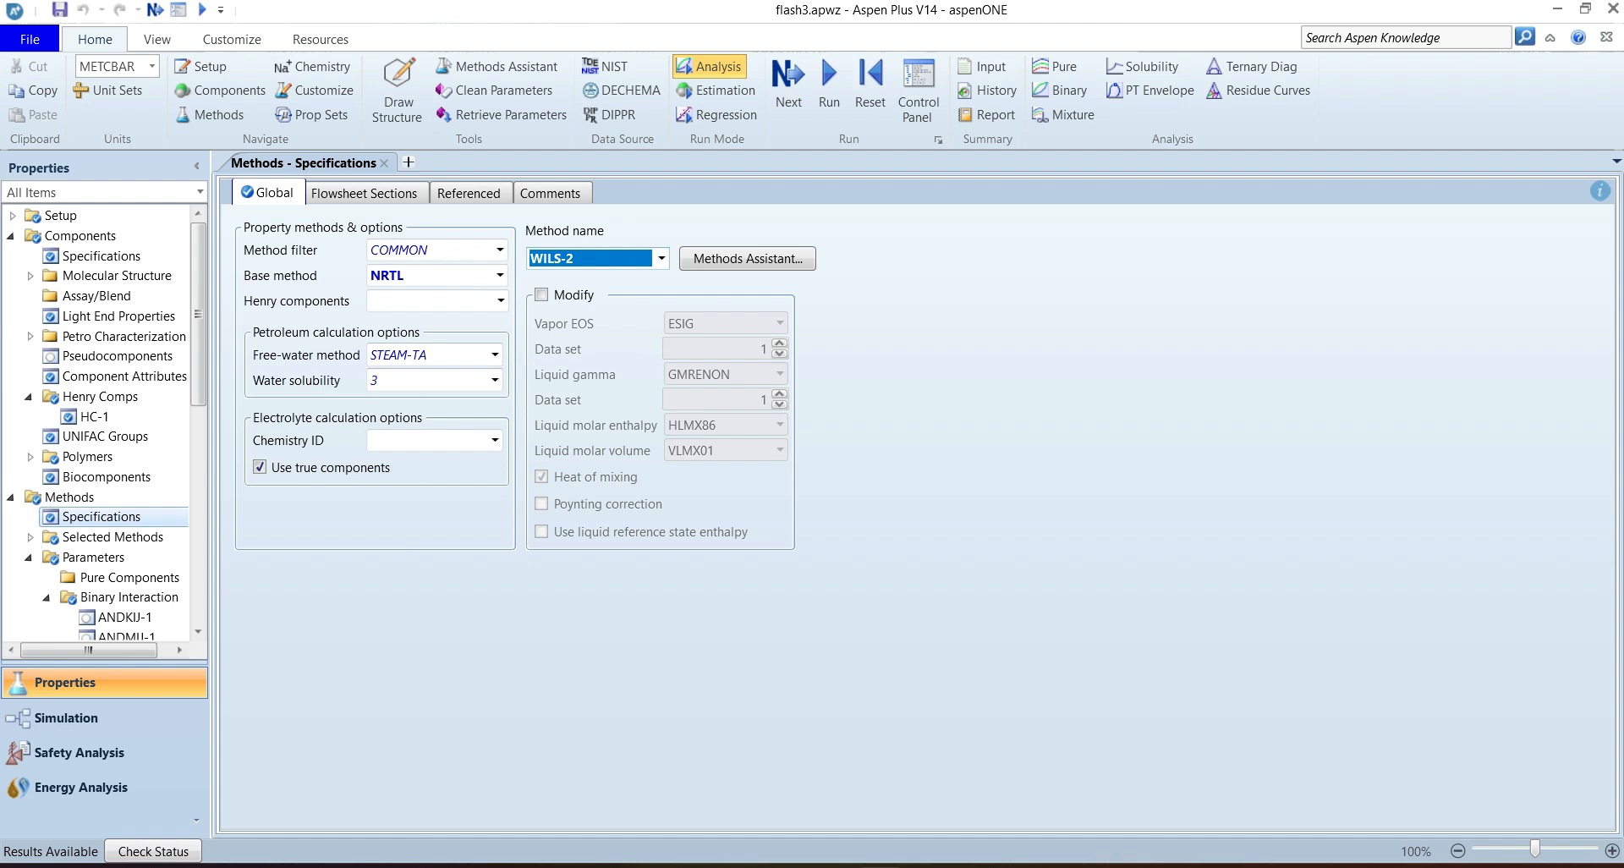
{"action": "key", "text": "Return"}
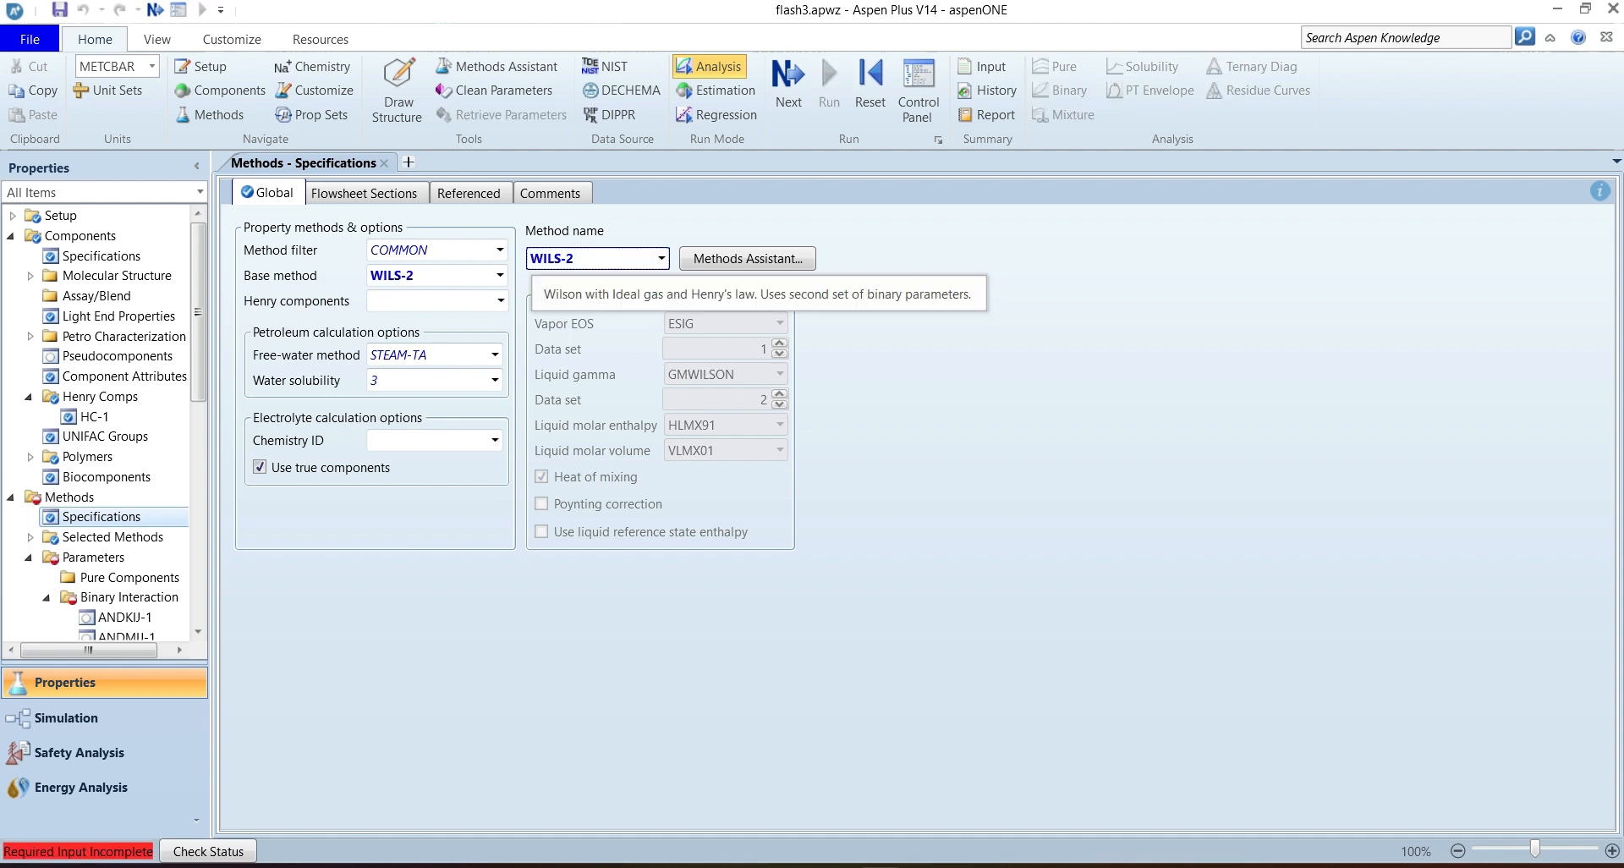
{"action": "left_click", "coordinate": [788, 84]}
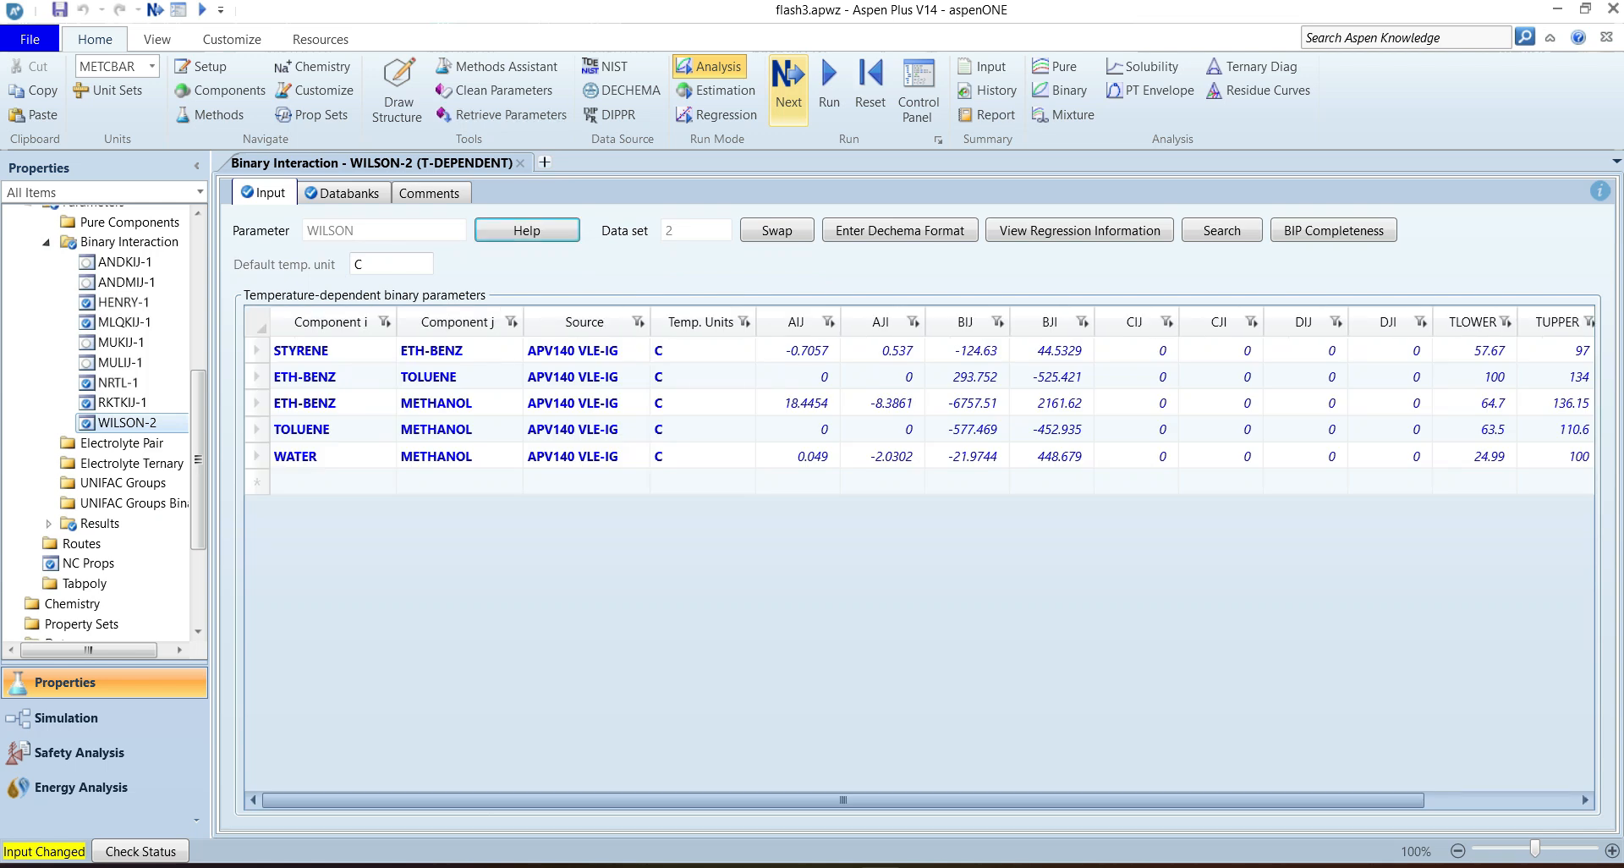
{"action": "left_click", "coordinate": [829, 78]}
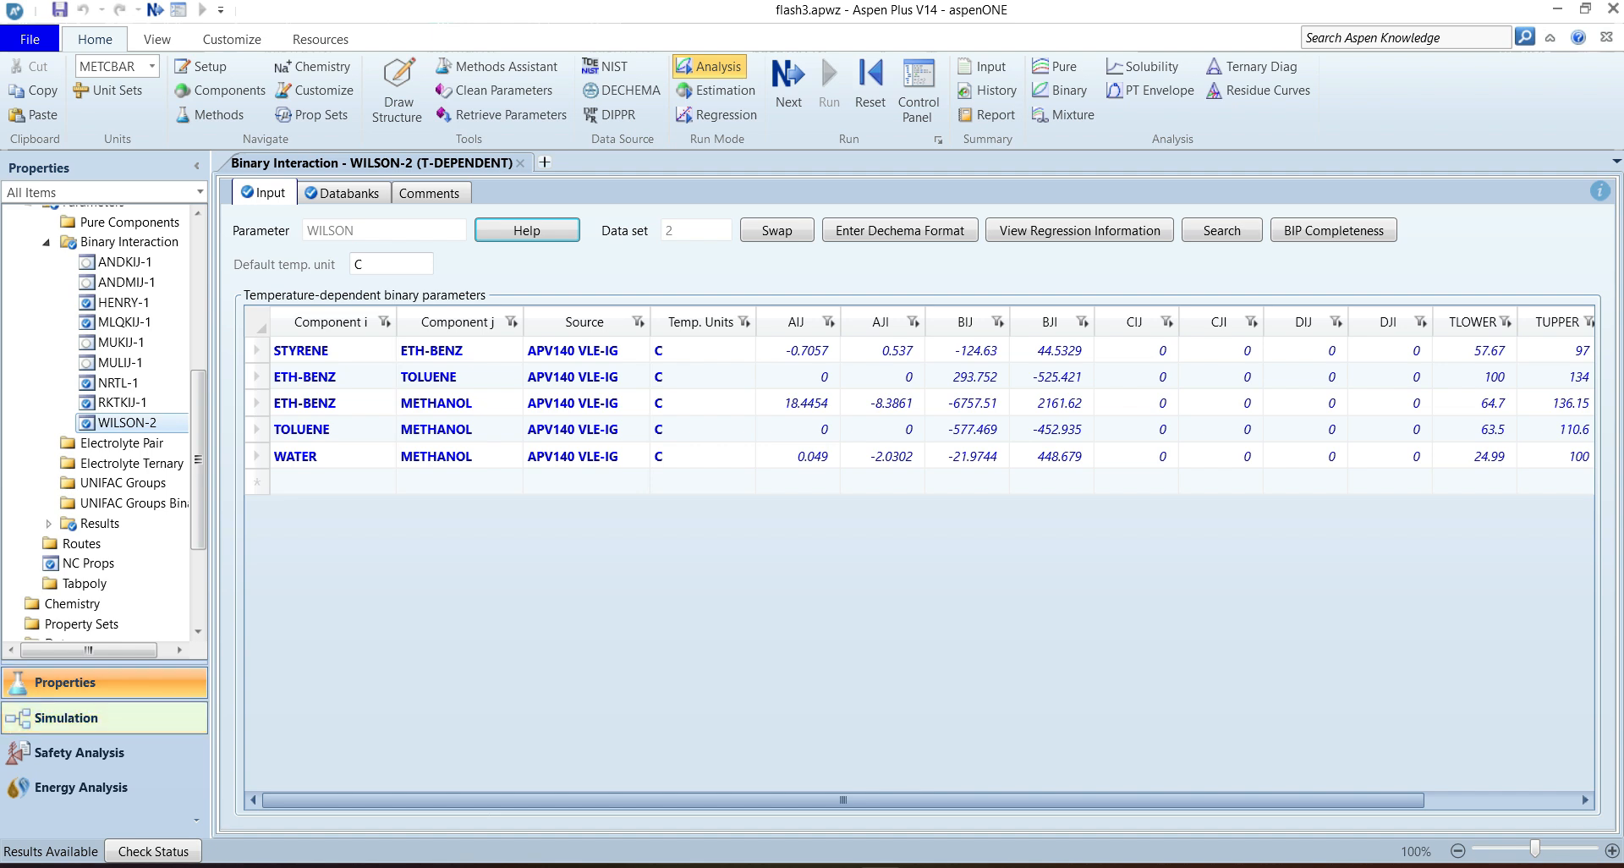
Step: Check the property method in the FLASH3 block options and run the simulation
{"action": "left_click", "coordinate": [66, 718]}
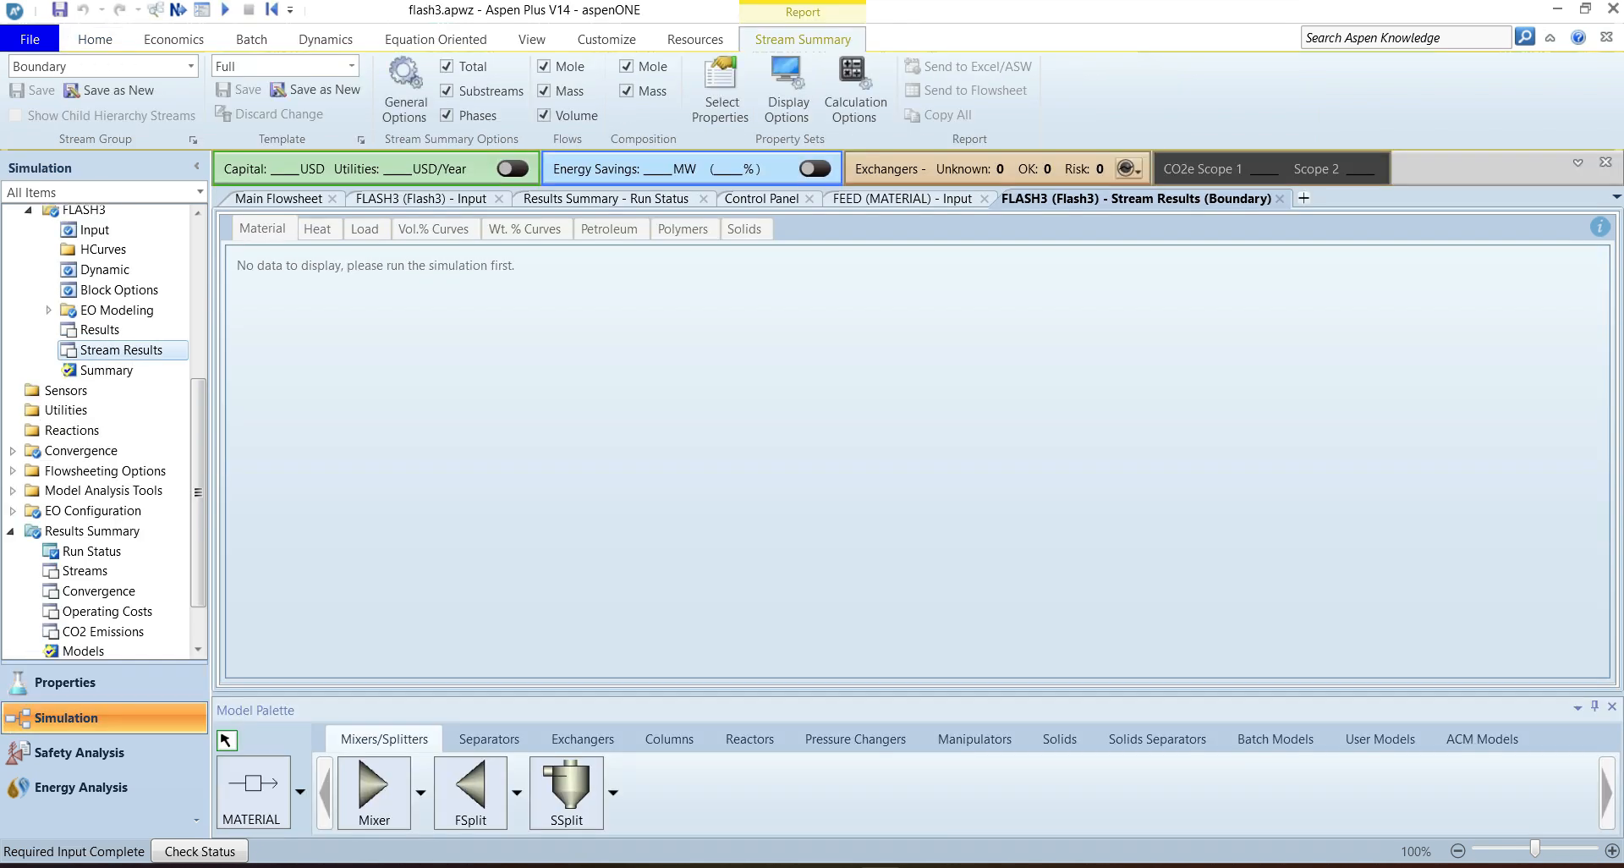
{"action": "scroll", "coordinate": [118, 406], "scroll_direction": "up", "scroll_amount": 2}
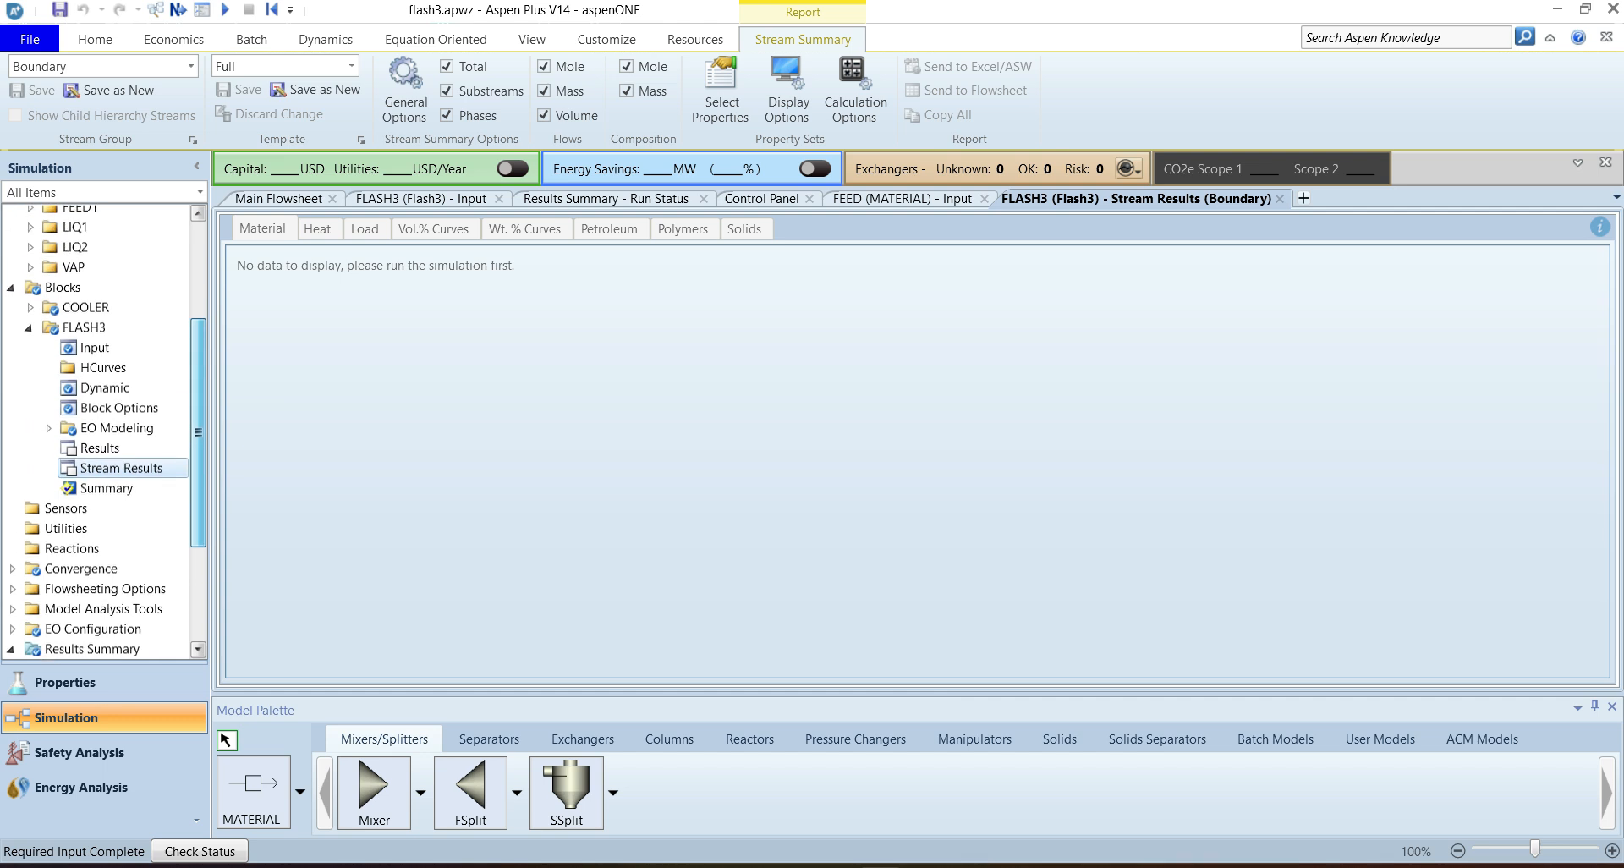
{"action": "left_click", "coordinate": [120, 408]}
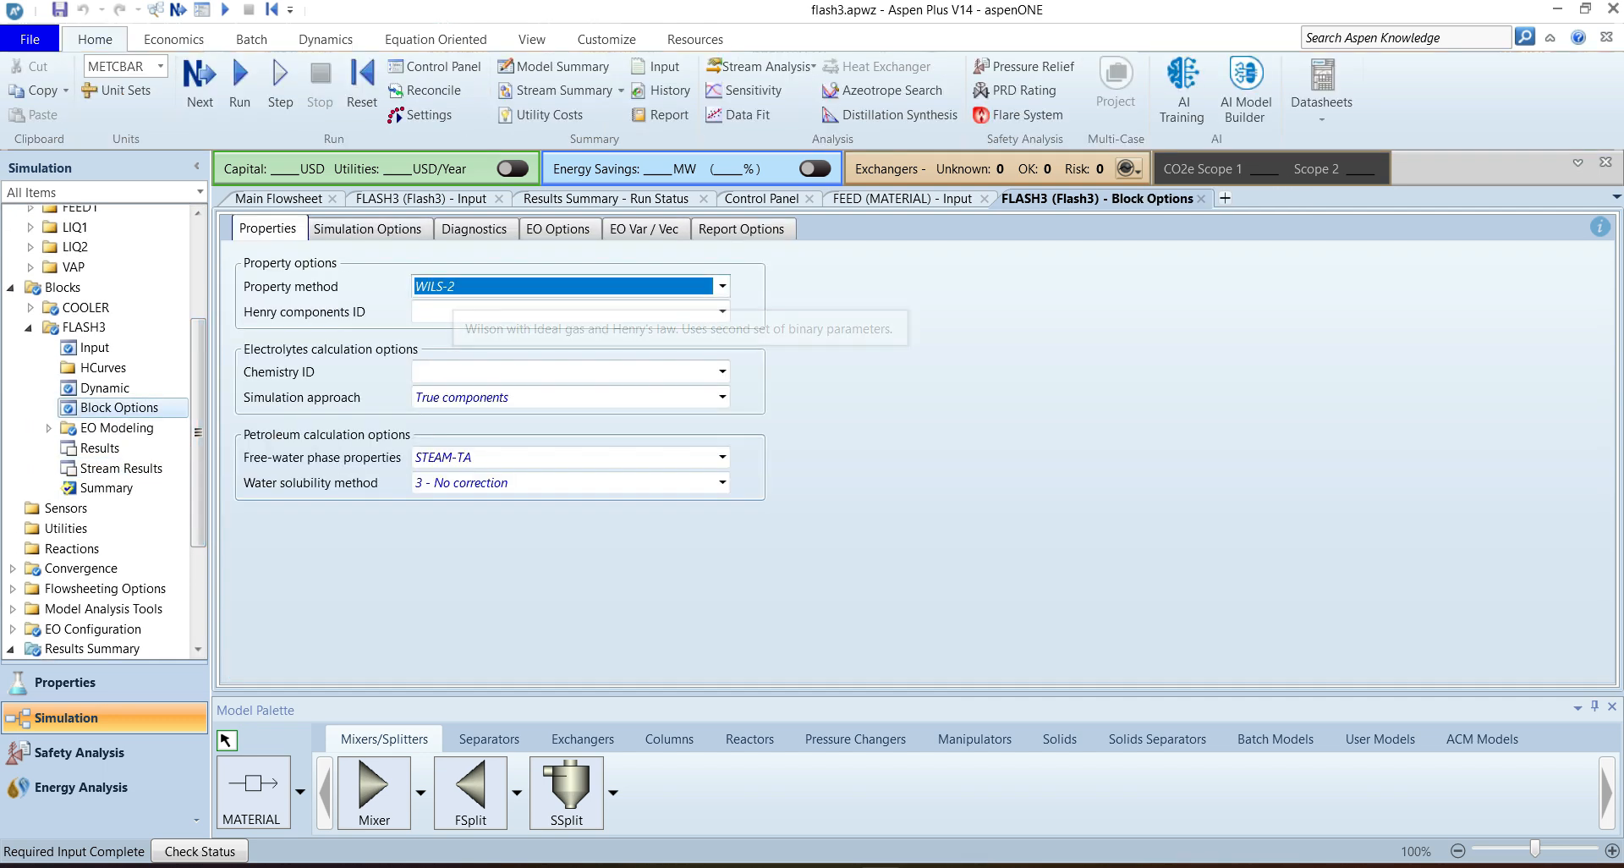
{"action": "left_click", "coordinate": [240, 84]}
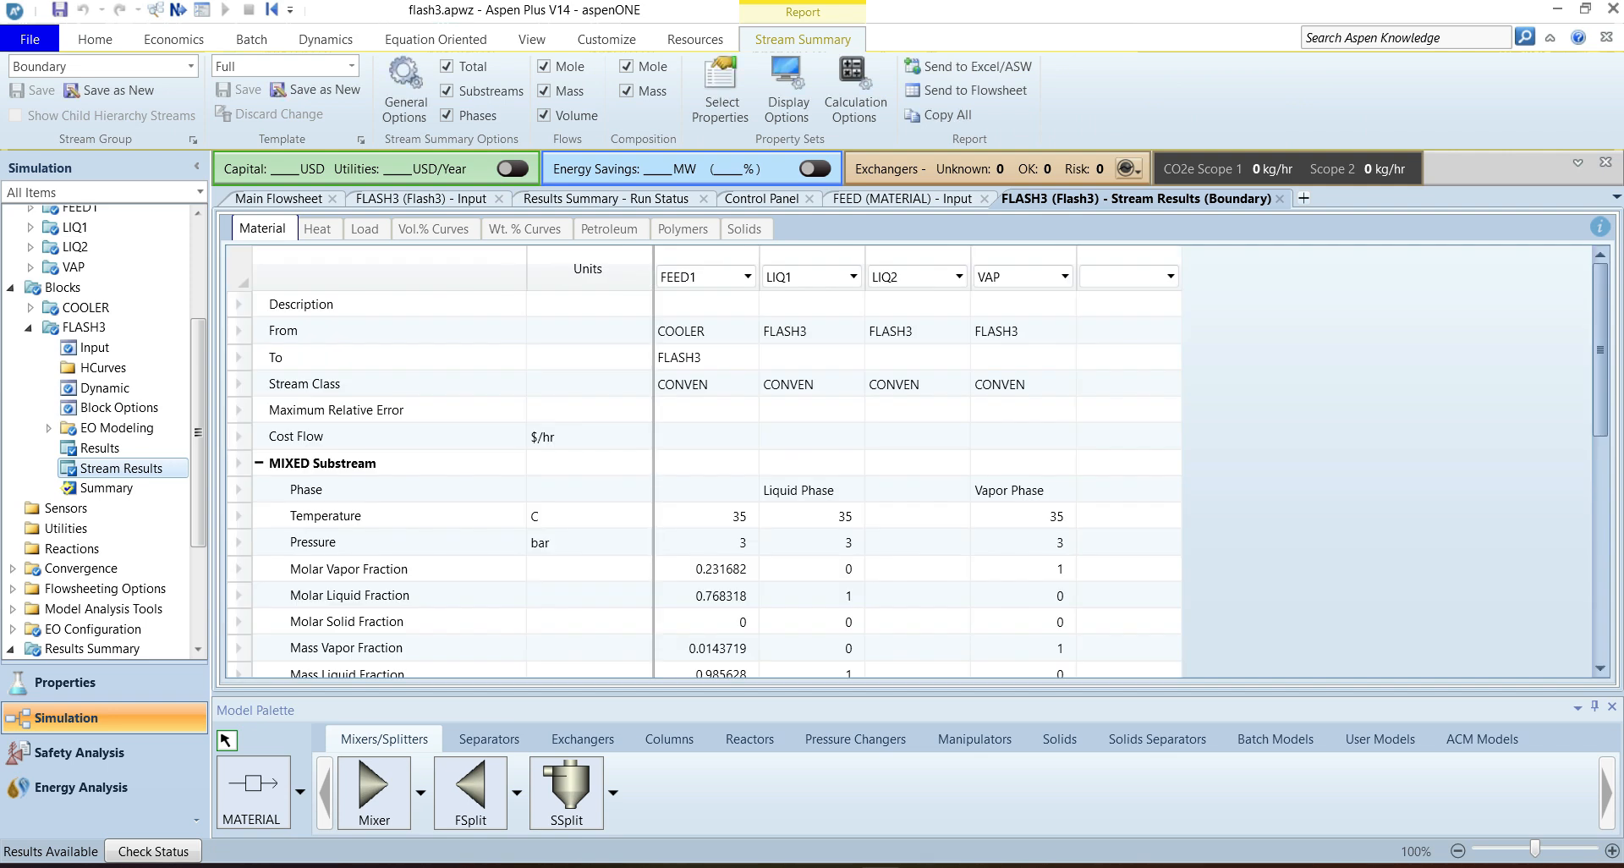
Step: Examine the LIQ2 column and the mole flows of the outlets in the FLASH3 stream results
{"action": "left_click", "coordinate": [918, 258]}
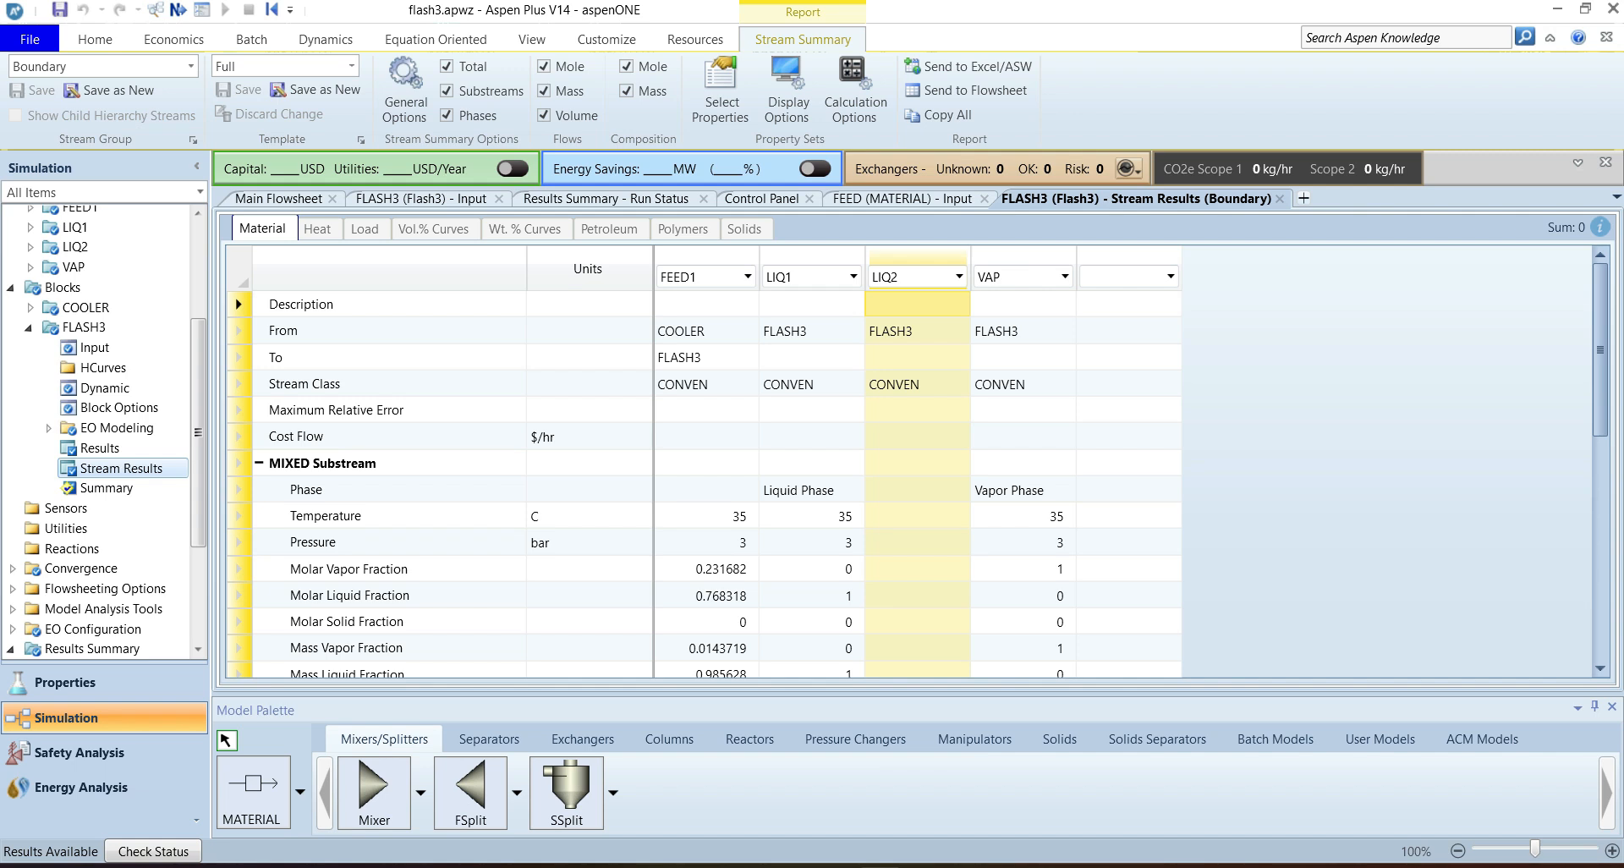
{"action": "scroll", "coordinate": [812, 463], "scroll_direction": "down", "scroll_amount": 6}
{"action": "left_click", "coordinate": [813, 463]}
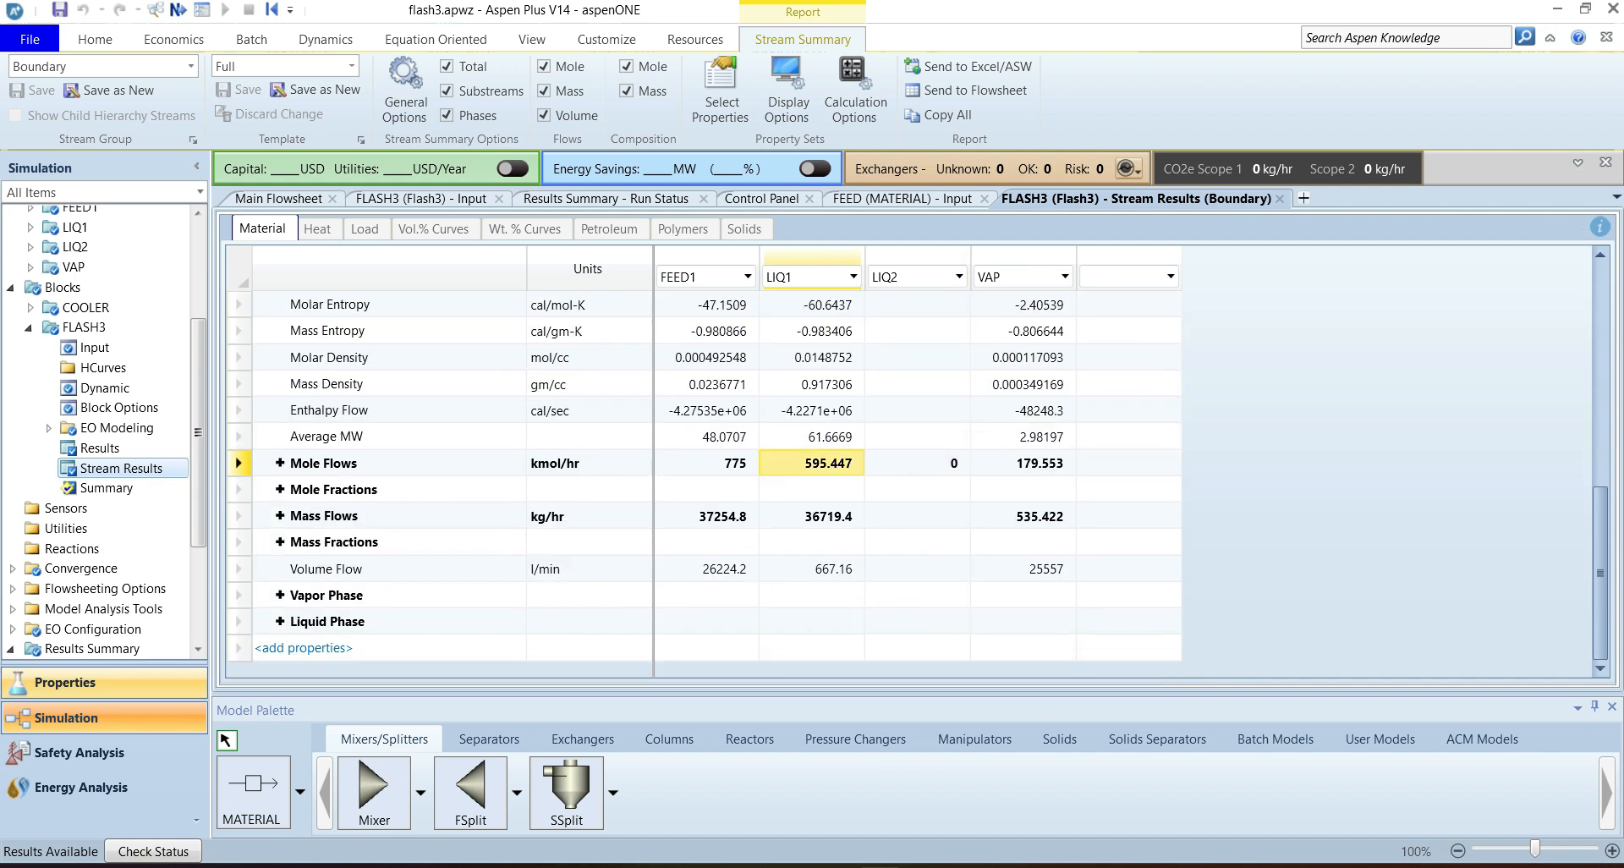
Step: Return to the Properties environment and set the global base property method to SRK
{"action": "left_click", "coordinate": [65, 682]}
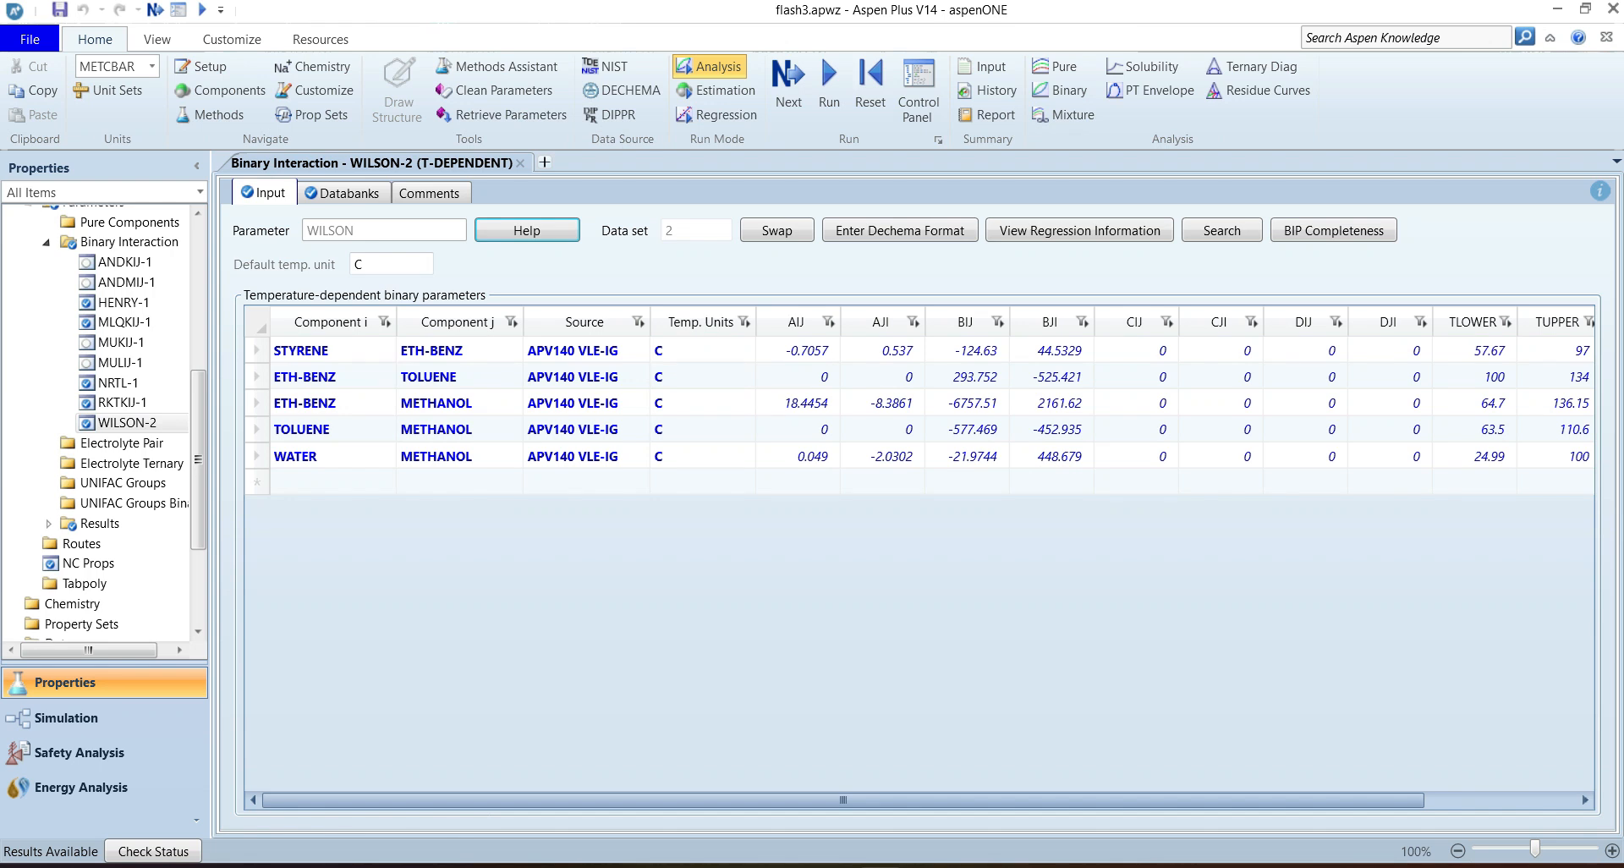
{"action": "scroll", "coordinate": [107, 423], "scroll_direction": "up", "scroll_amount": 6}
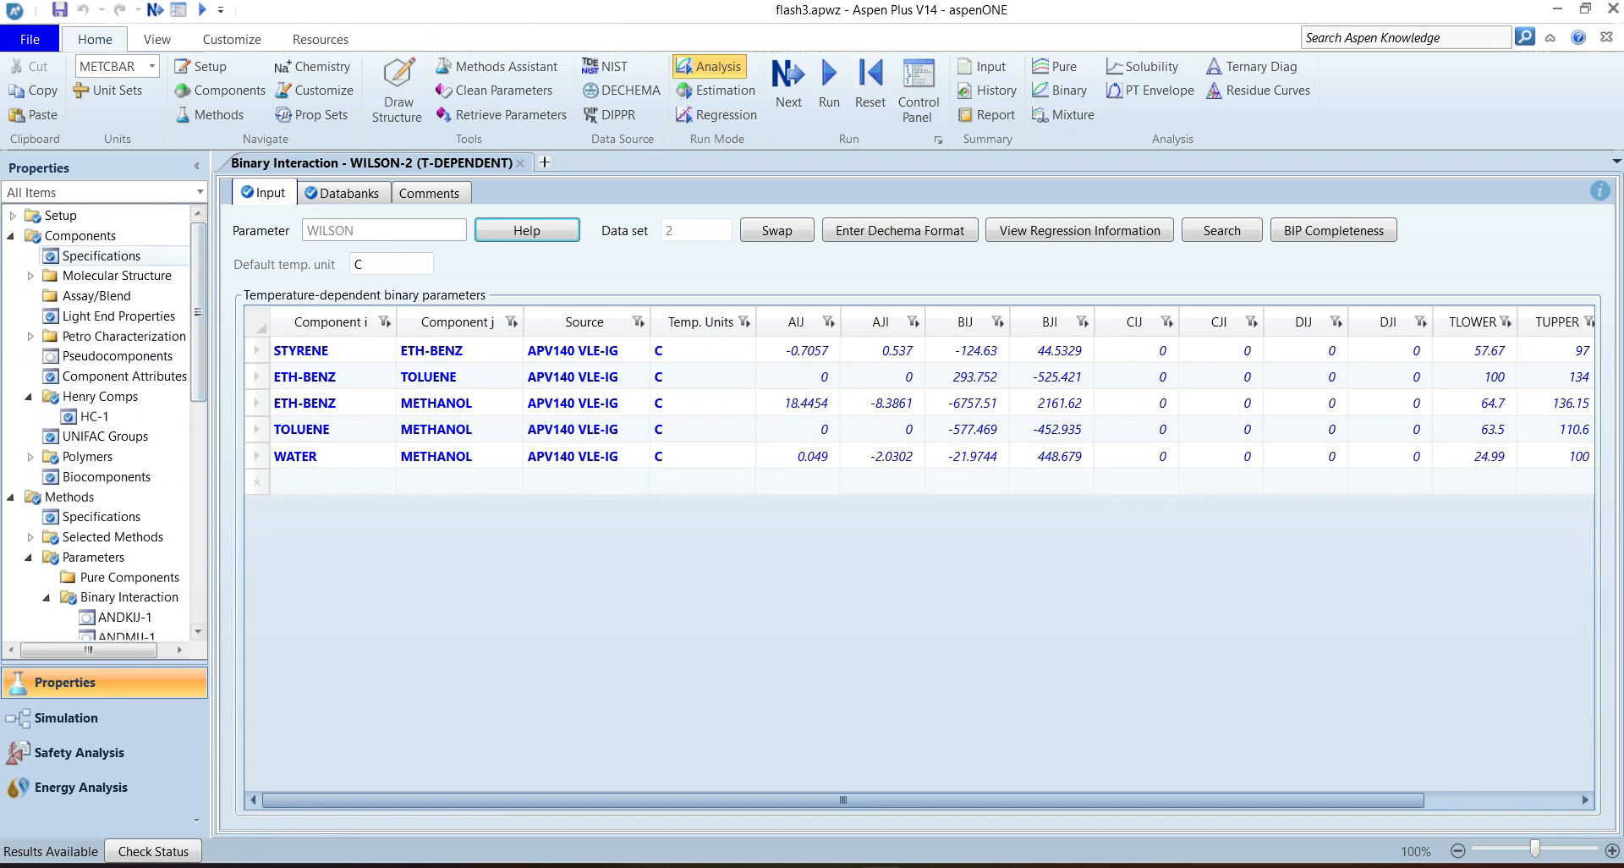
{"action": "left_click", "coordinate": [101, 517]}
{"action": "type", "text": "SRK"}
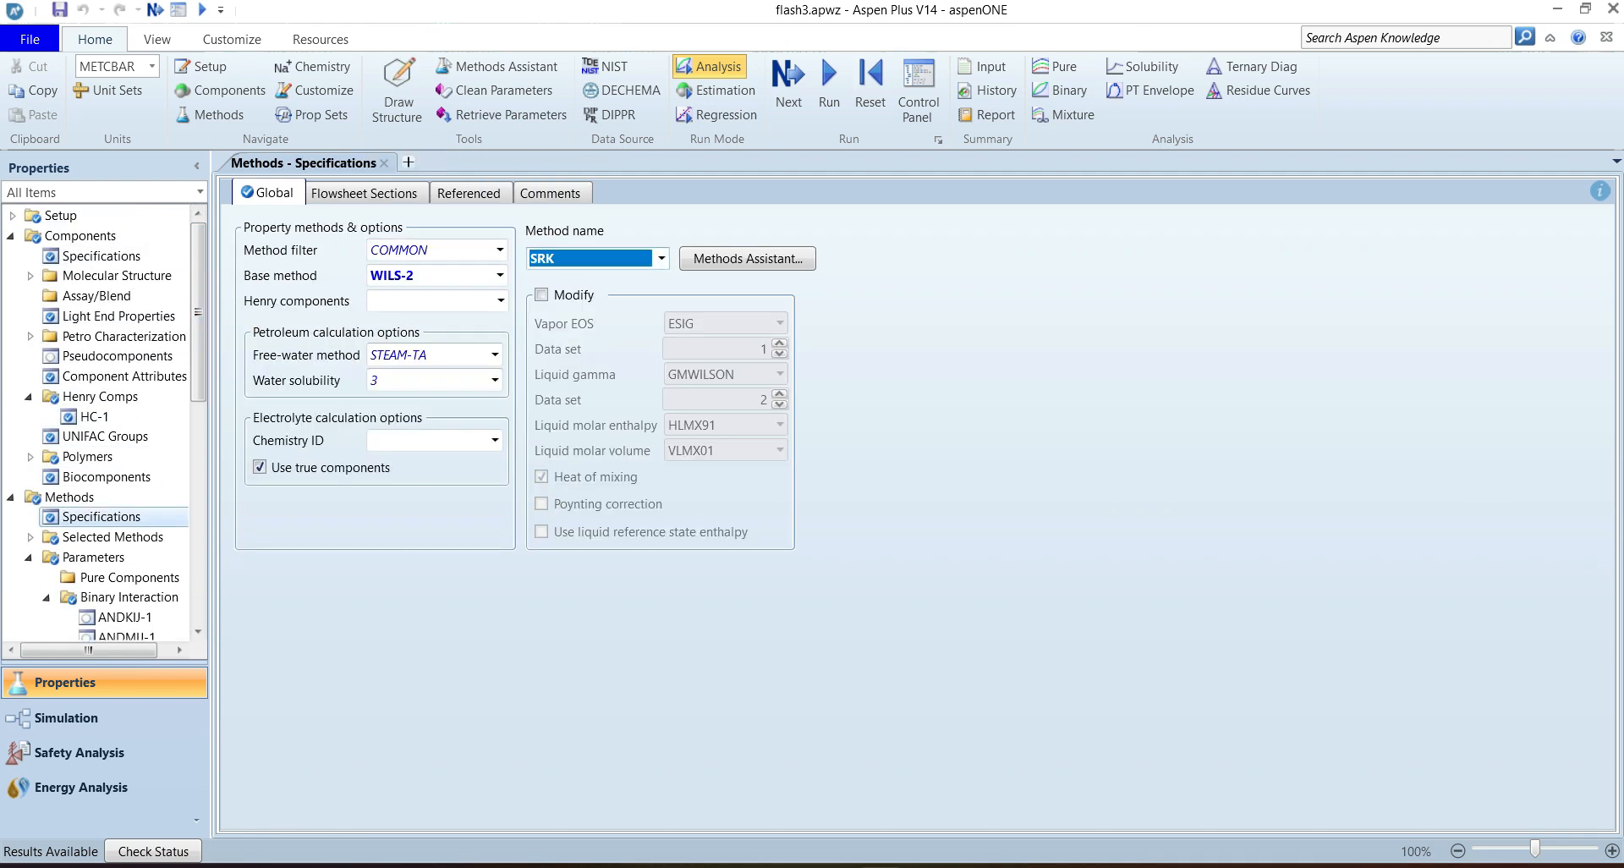
{"action": "key", "text": "Return"}
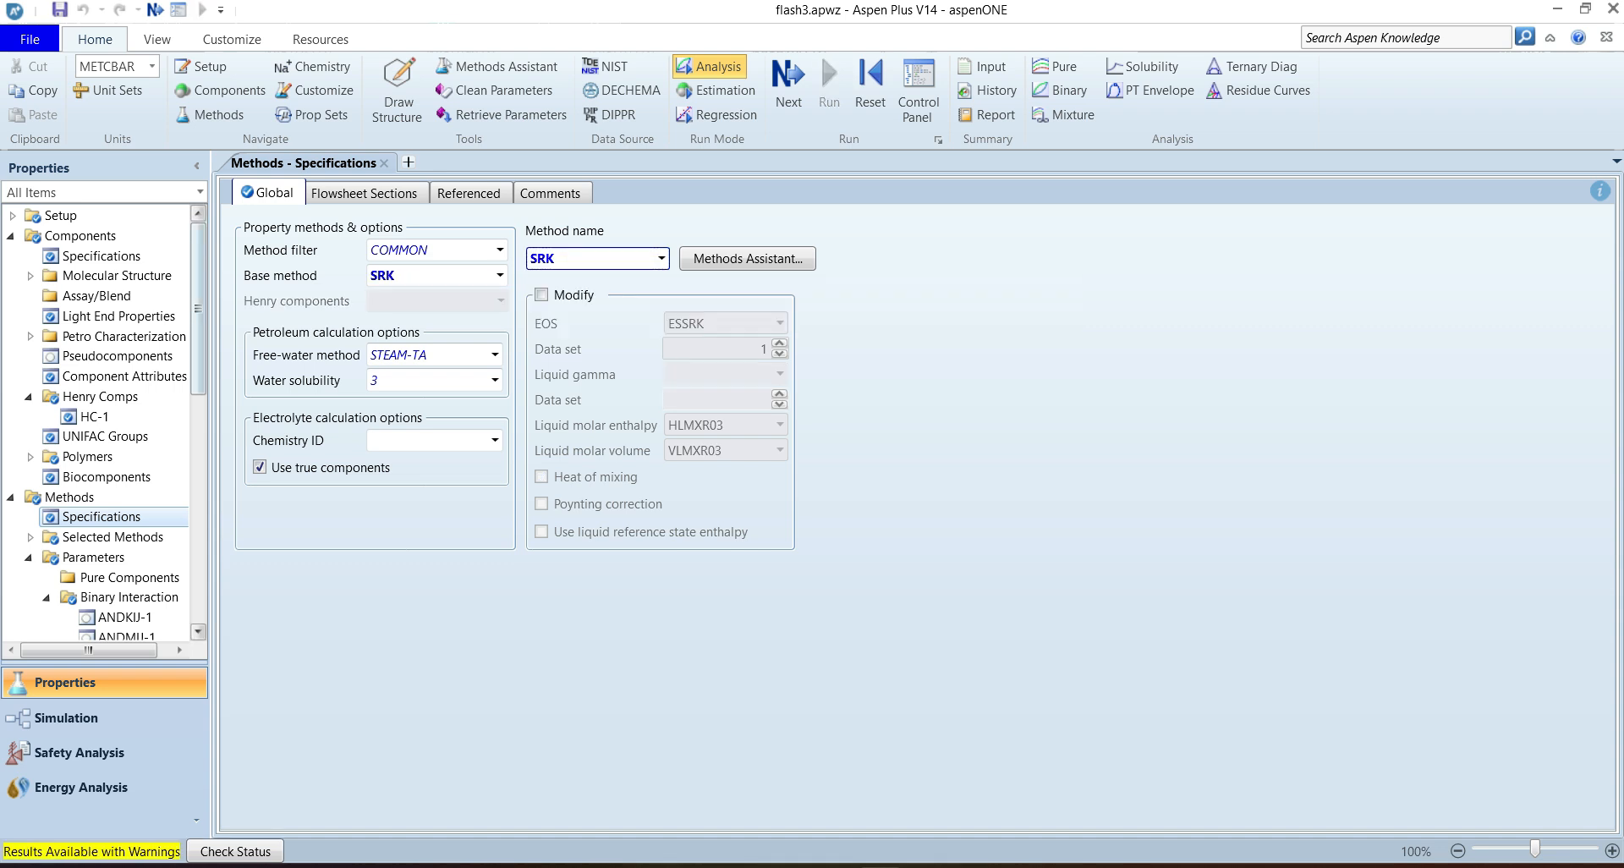
Step: Review the properties run status messages and highlight the line about the free-water method
{"action": "scroll", "coordinate": [97, 419], "scroll_direction": "down", "scroll_amount": 10}
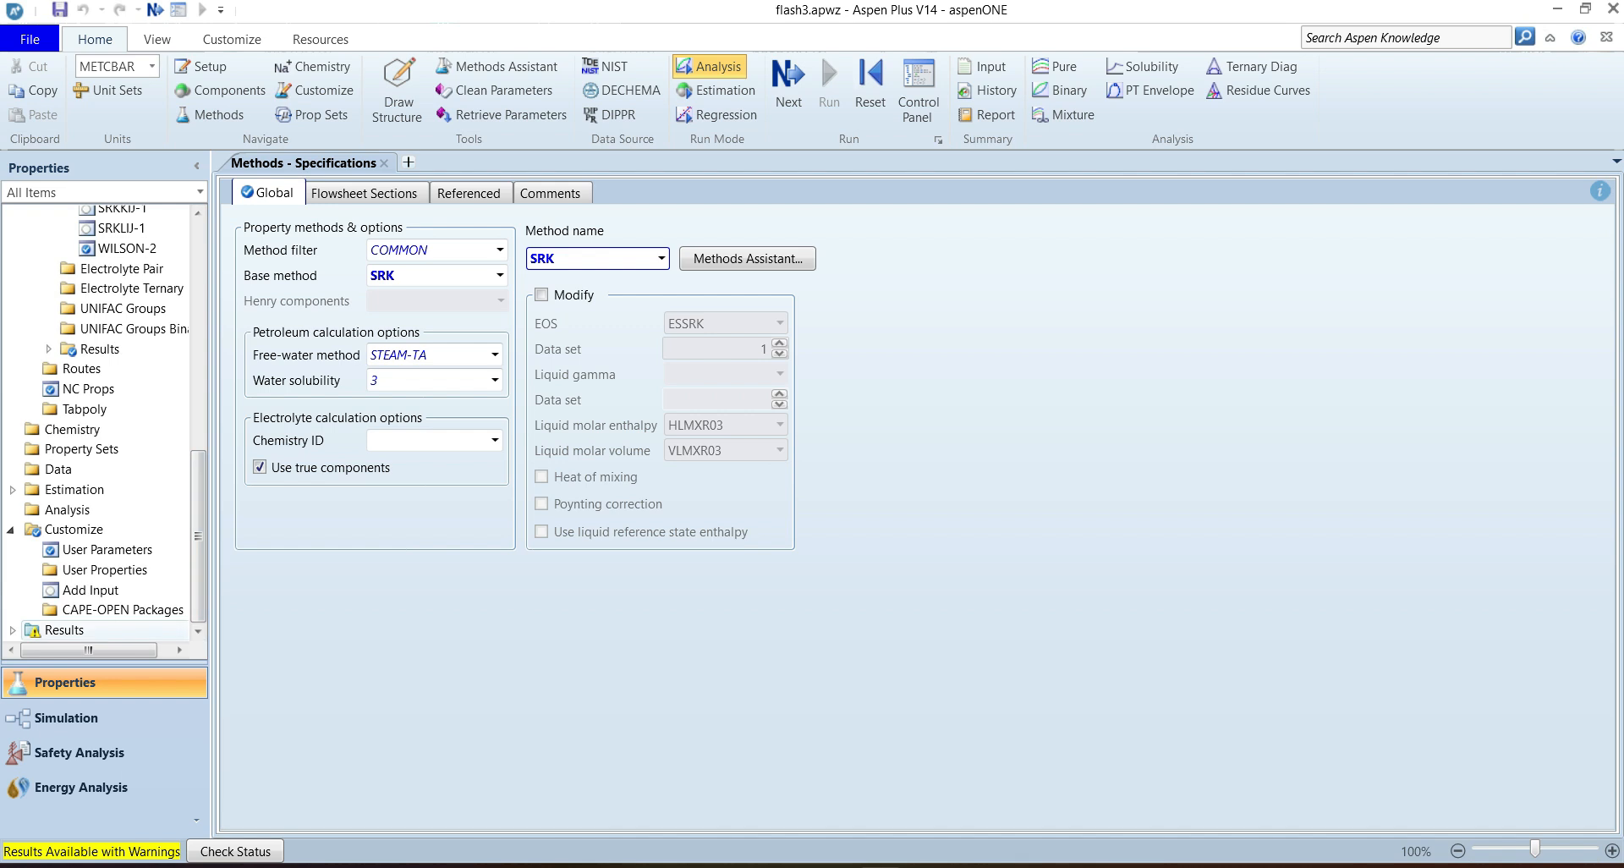
{"action": "left_click", "coordinate": [235, 851]}
{"action": "left_click", "coordinate": [341, 193]}
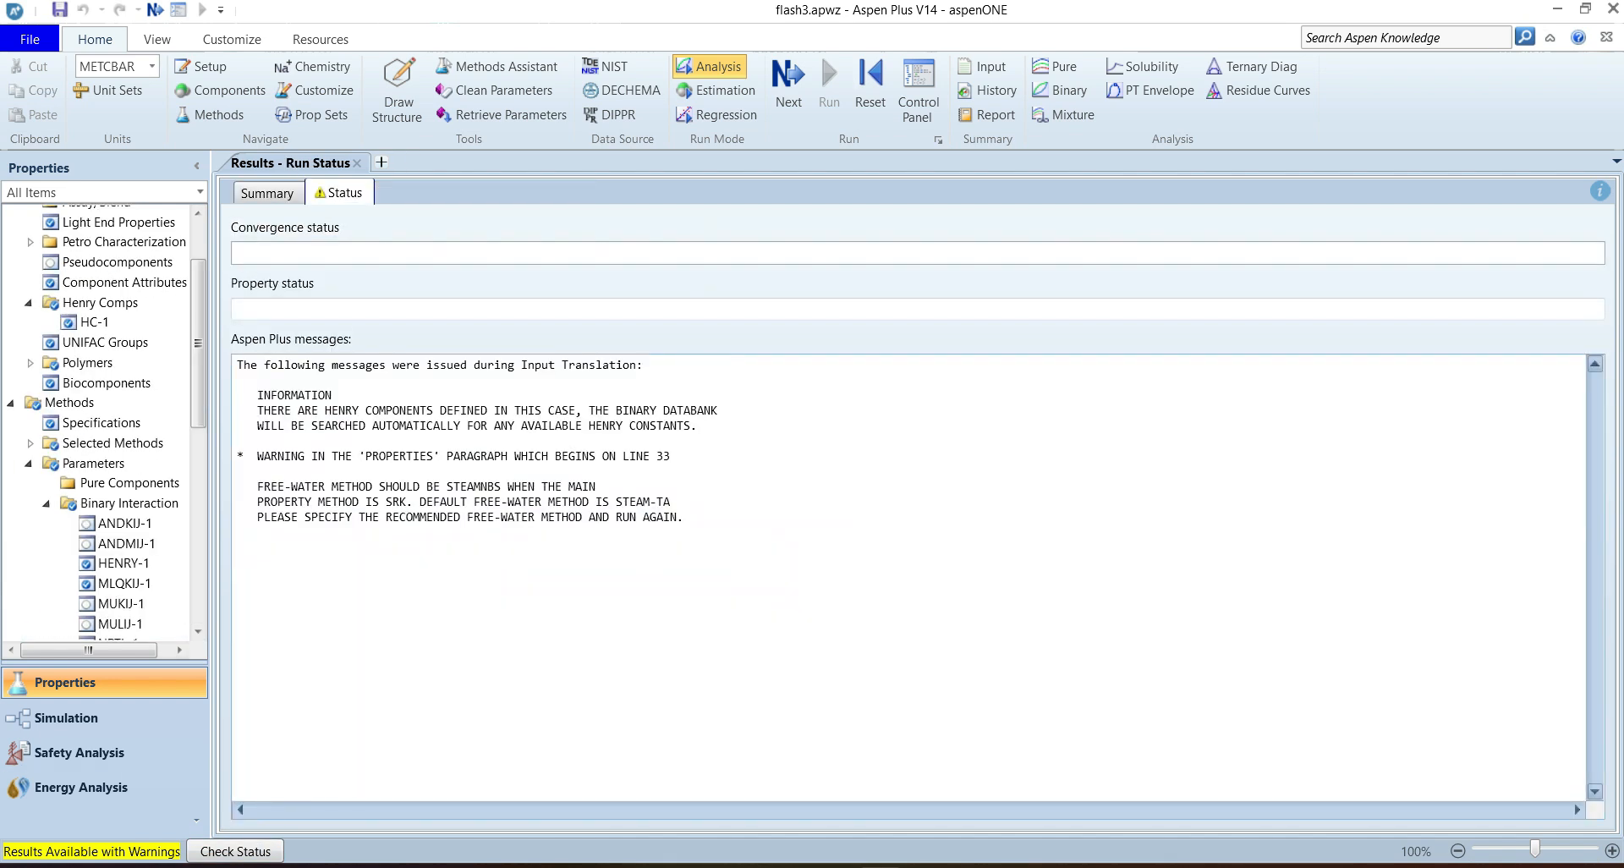
{"action": "left_click_drag", "start_coordinate": [245, 472], "coordinate": [597, 487]}
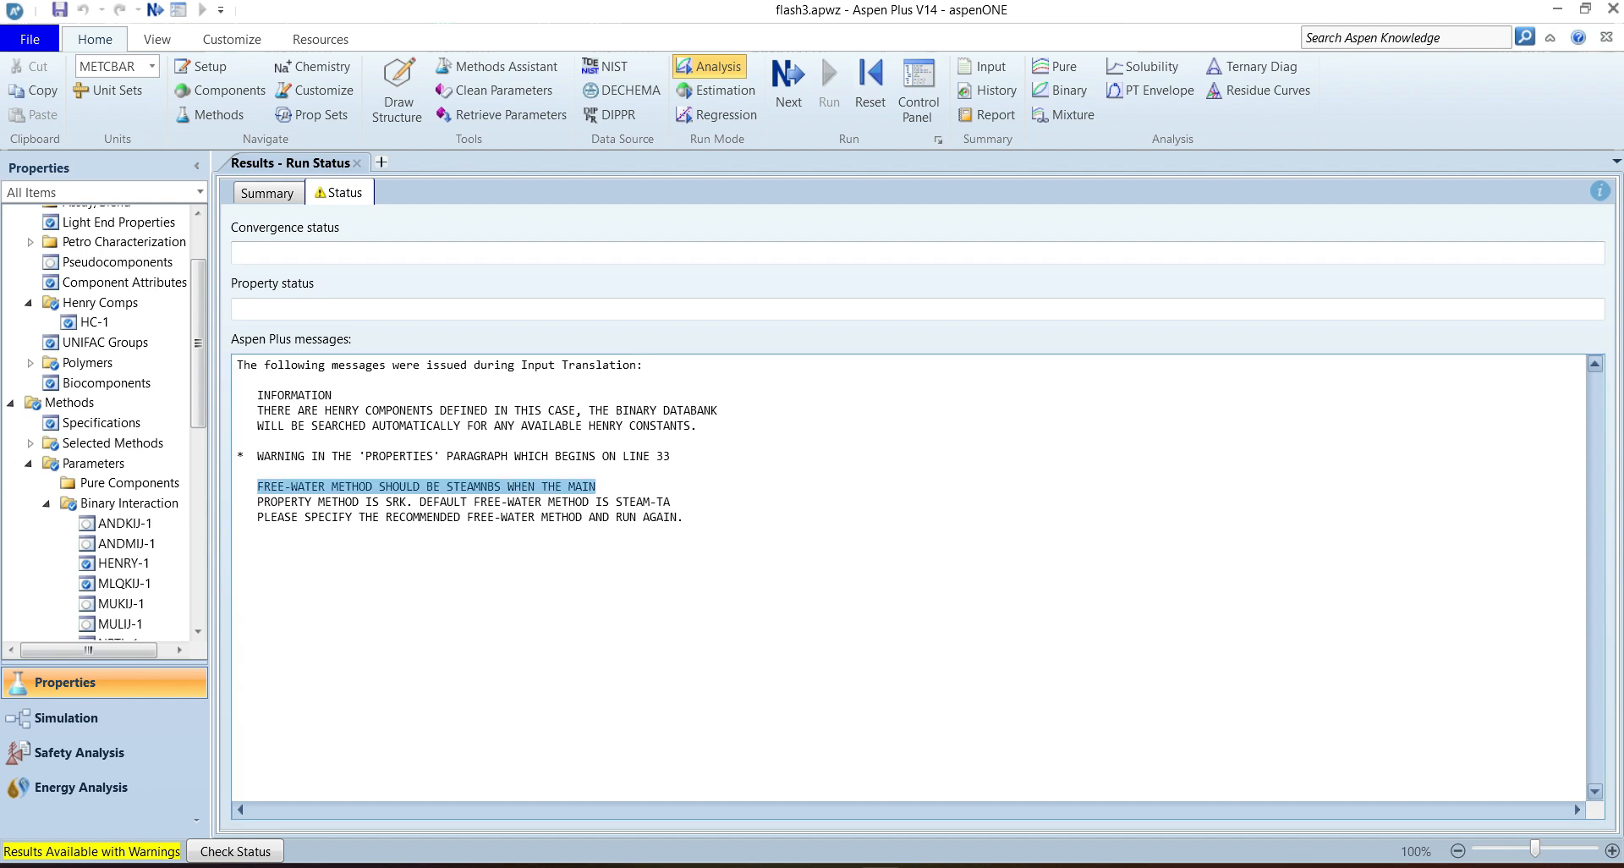
{"action": "scroll", "coordinate": [197, 338], "scroll_direction": "up", "scroll_amount": 2}
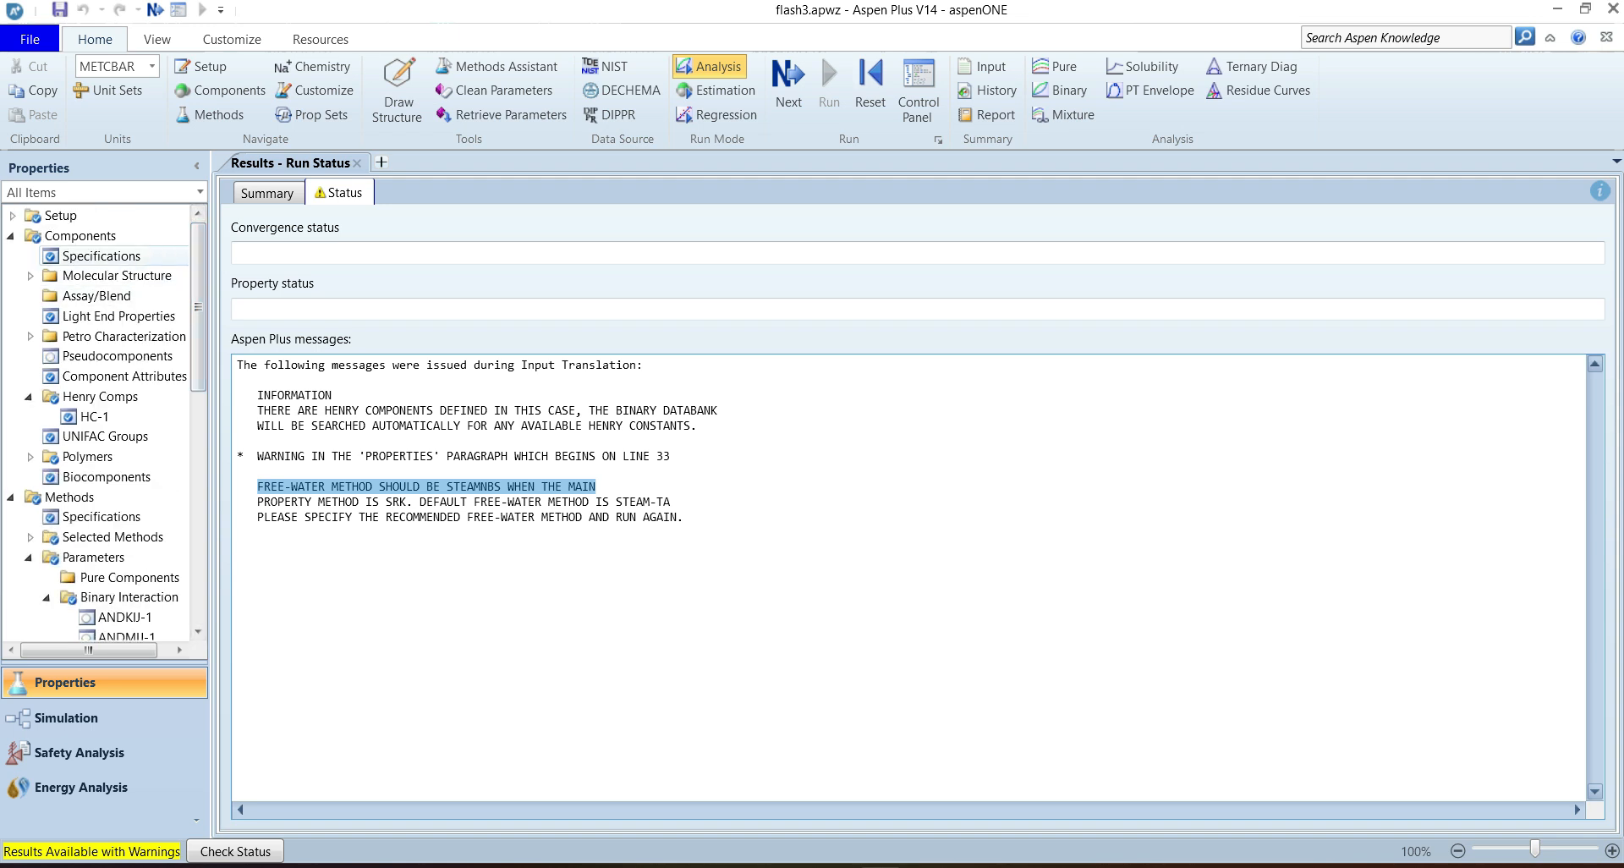
Step: Set the free-water method to STEAMNBS, rerun the properties calculation and return to the Simulation environment
{"action": "left_click", "coordinate": [102, 516]}
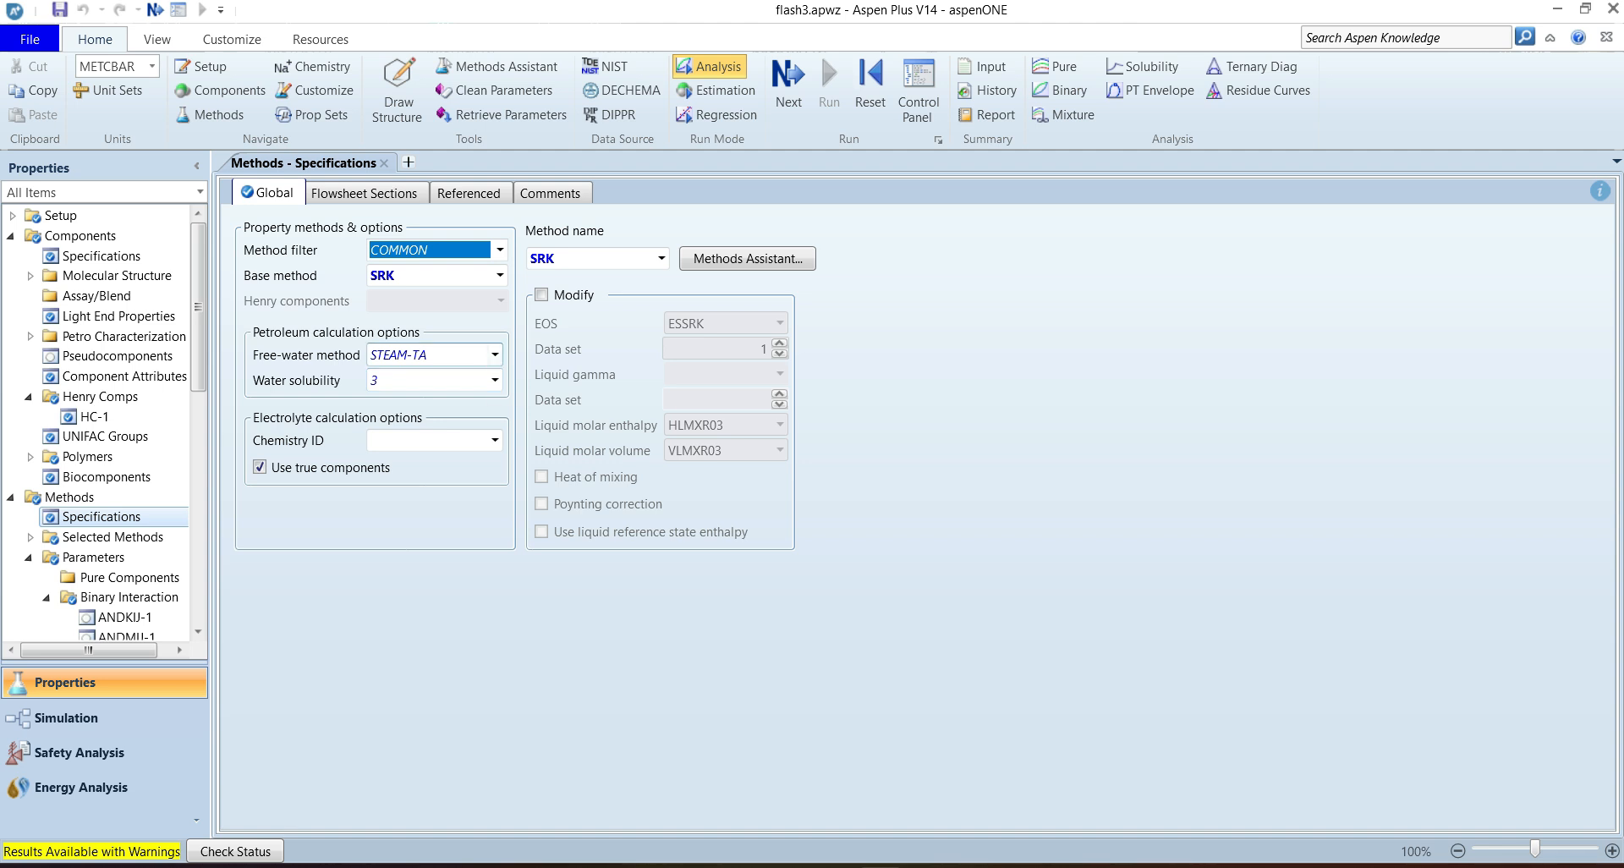
{"action": "left_click", "coordinate": [494, 355]}
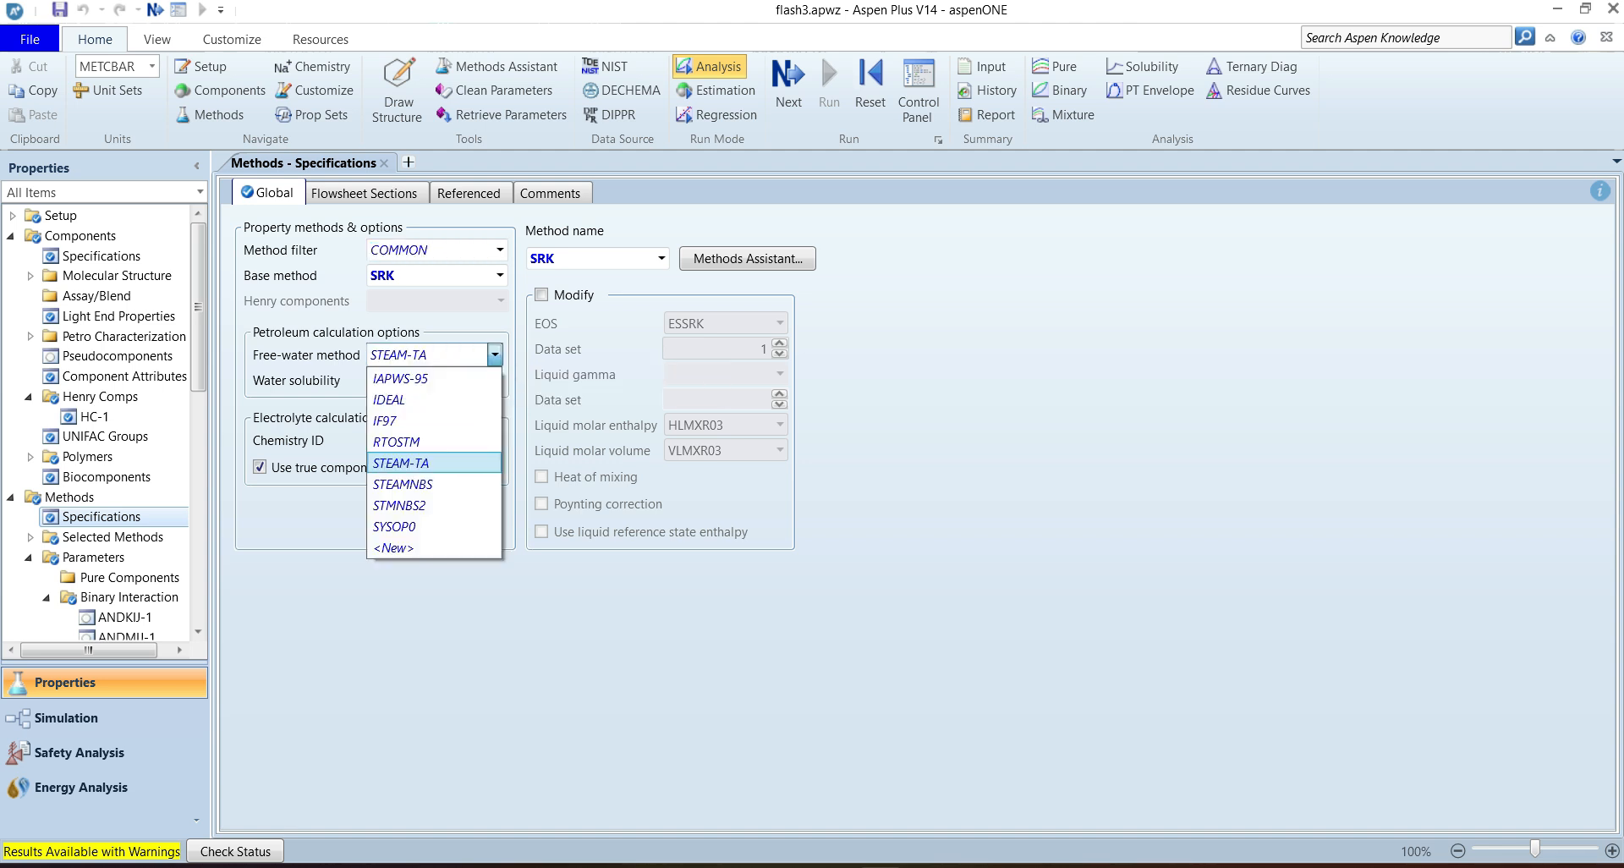
{"action": "left_click", "coordinate": [403, 484]}
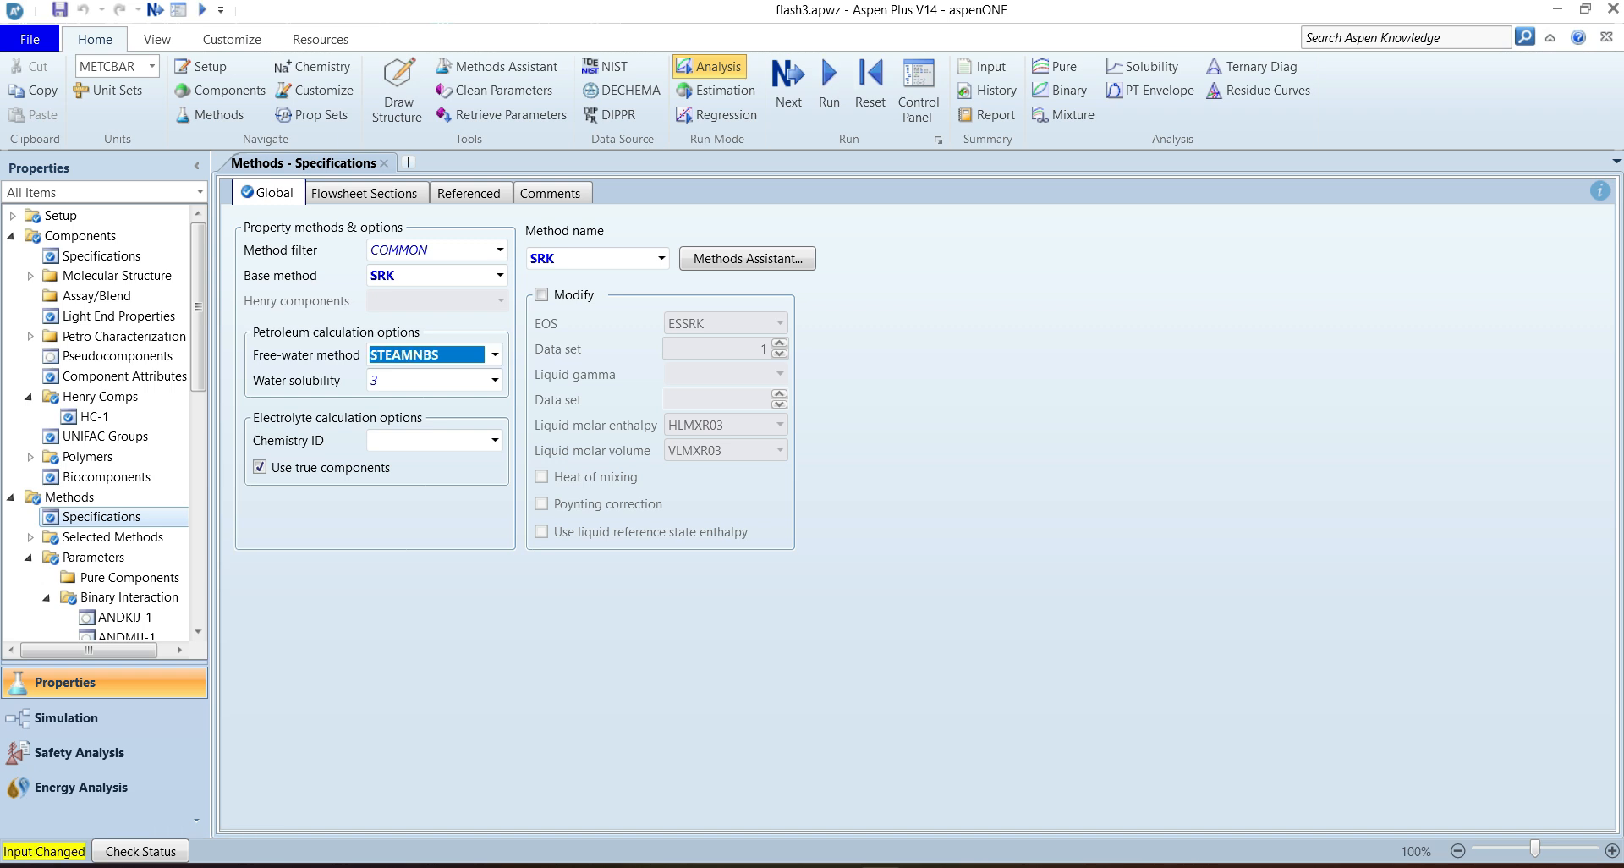
{"action": "left_click", "coordinate": [829, 85]}
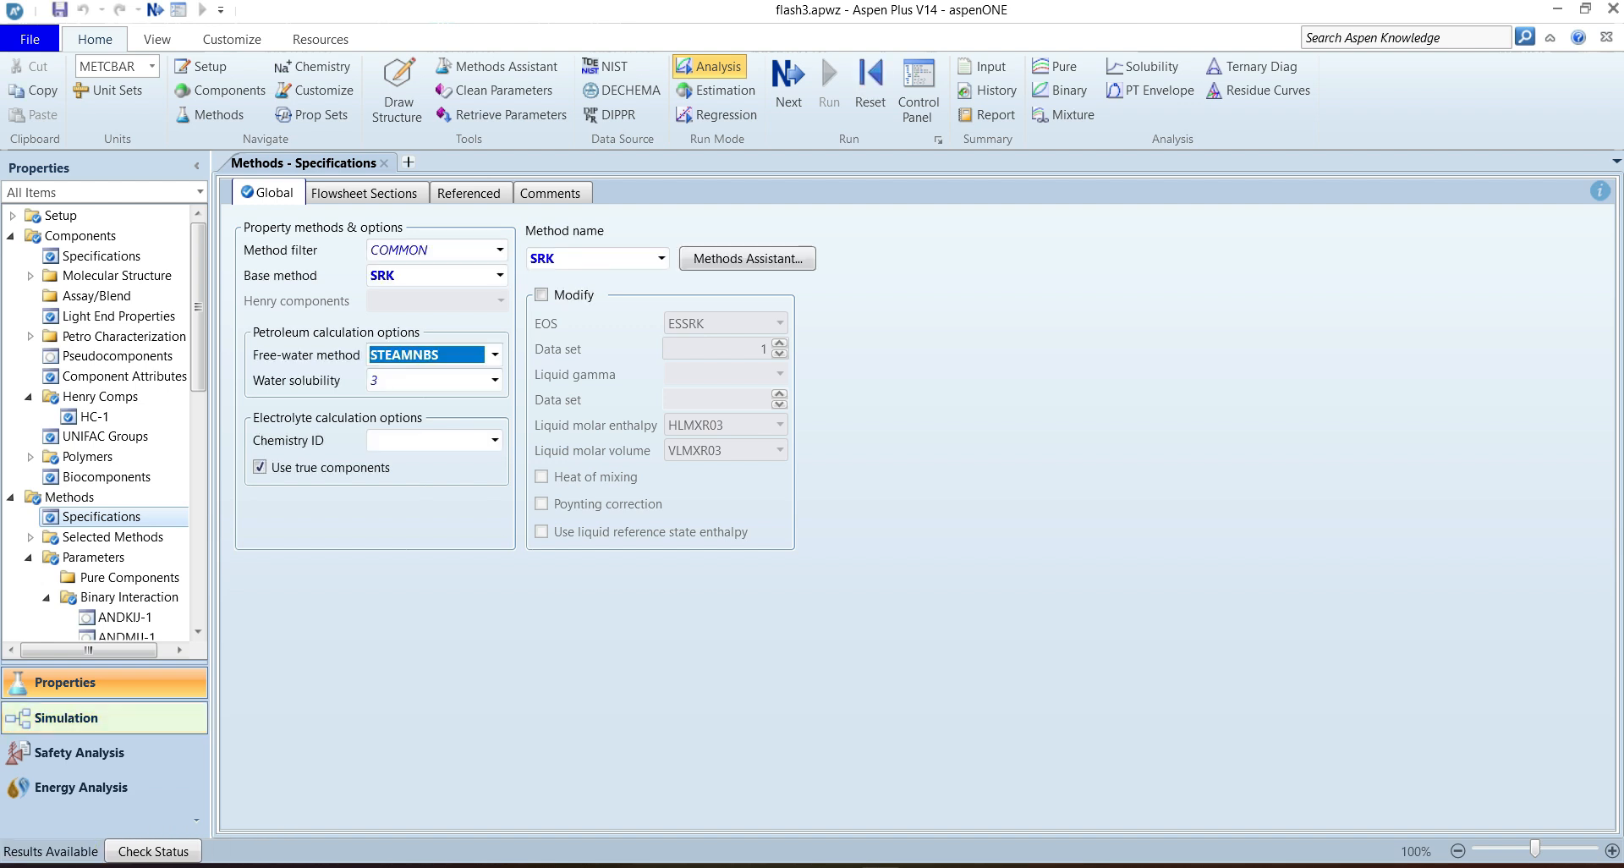
{"action": "left_click", "coordinate": [68, 718]}
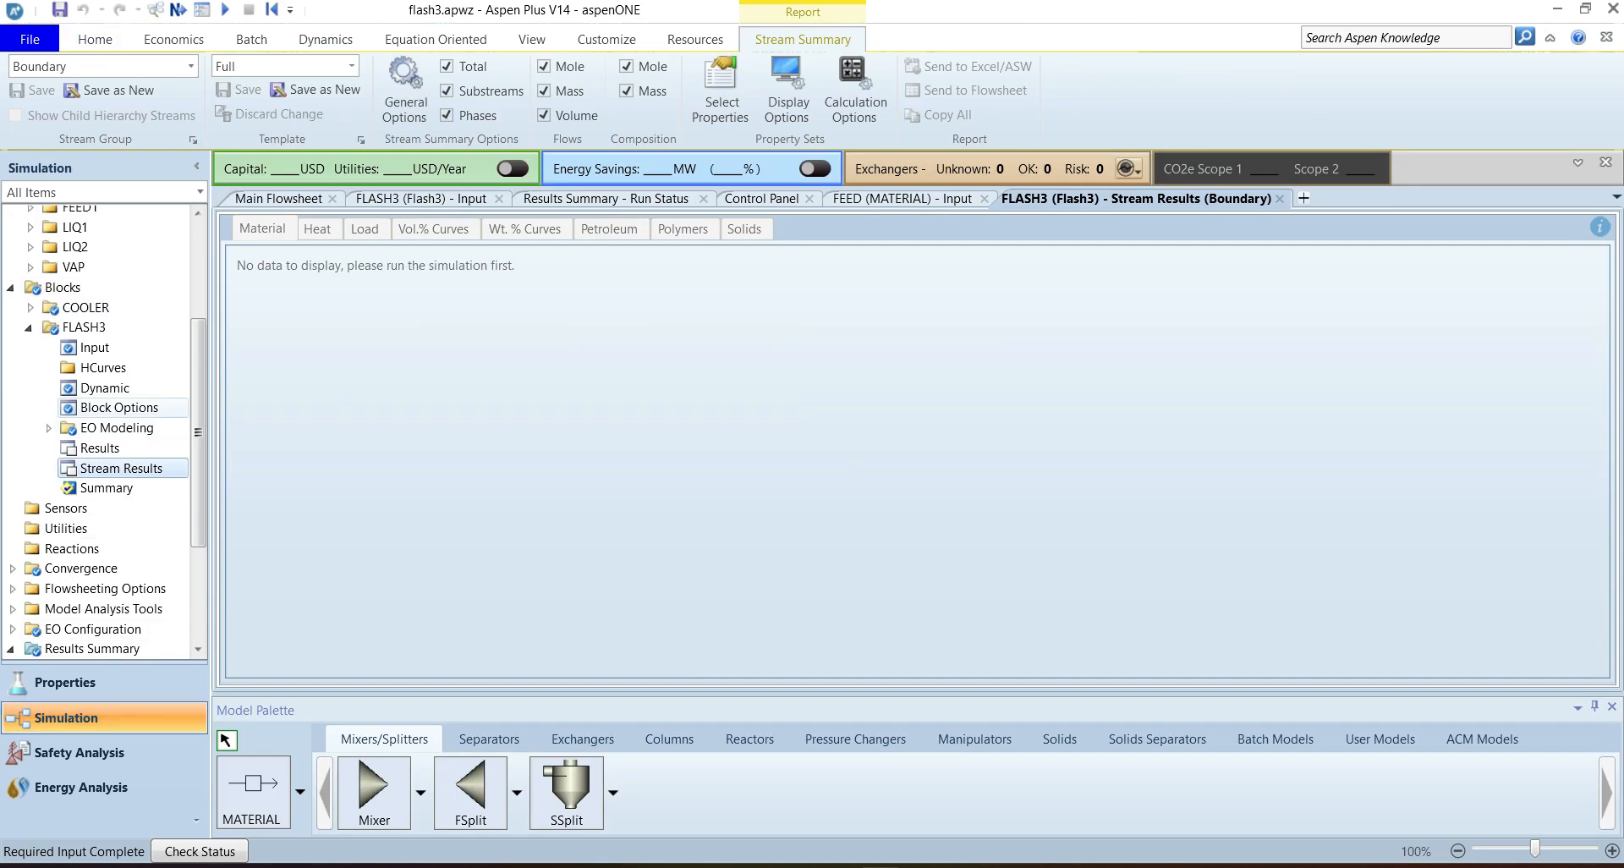
Step: Check the property method in FLASH3's block options, run the simulation and open the FLASH3 stream results
{"action": "left_click", "coordinate": [119, 407]}
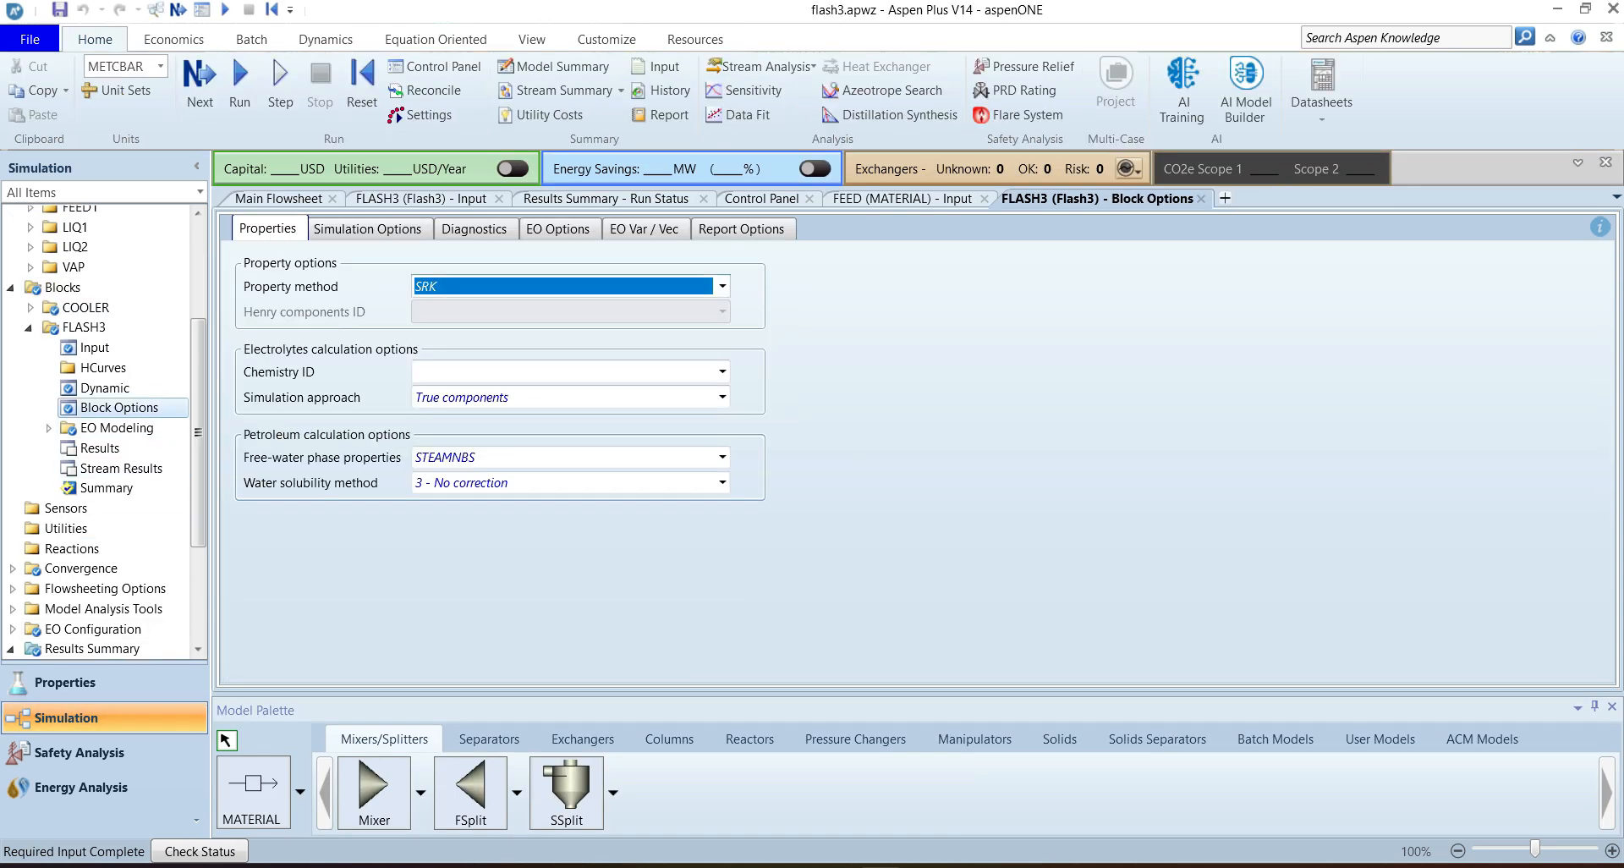
{"action": "left_click", "coordinate": [241, 83]}
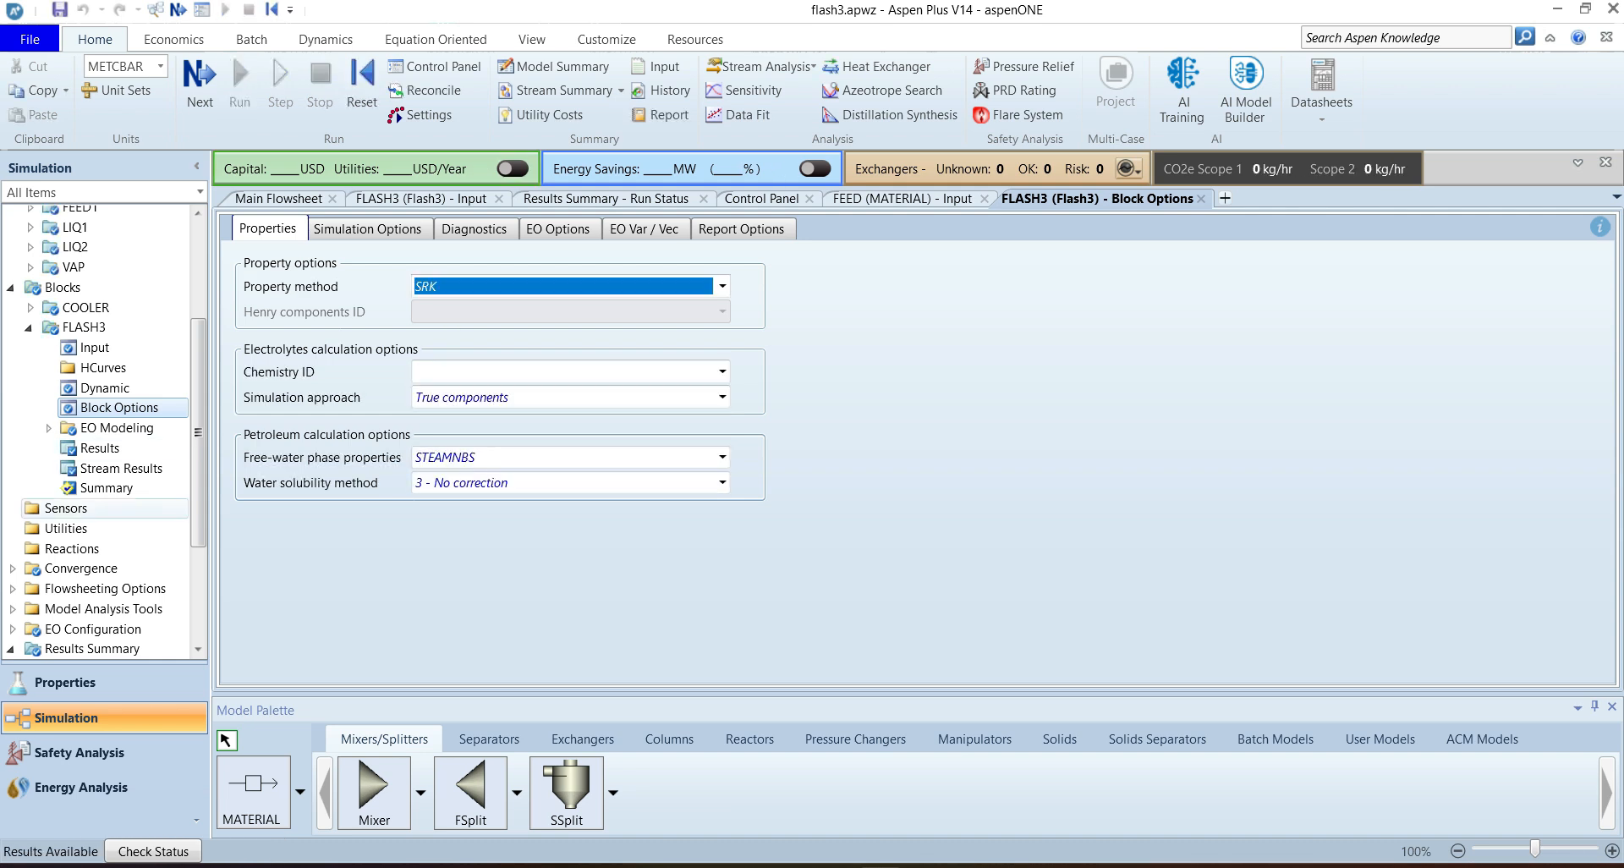
{"action": "left_click", "coordinate": [121, 468]}
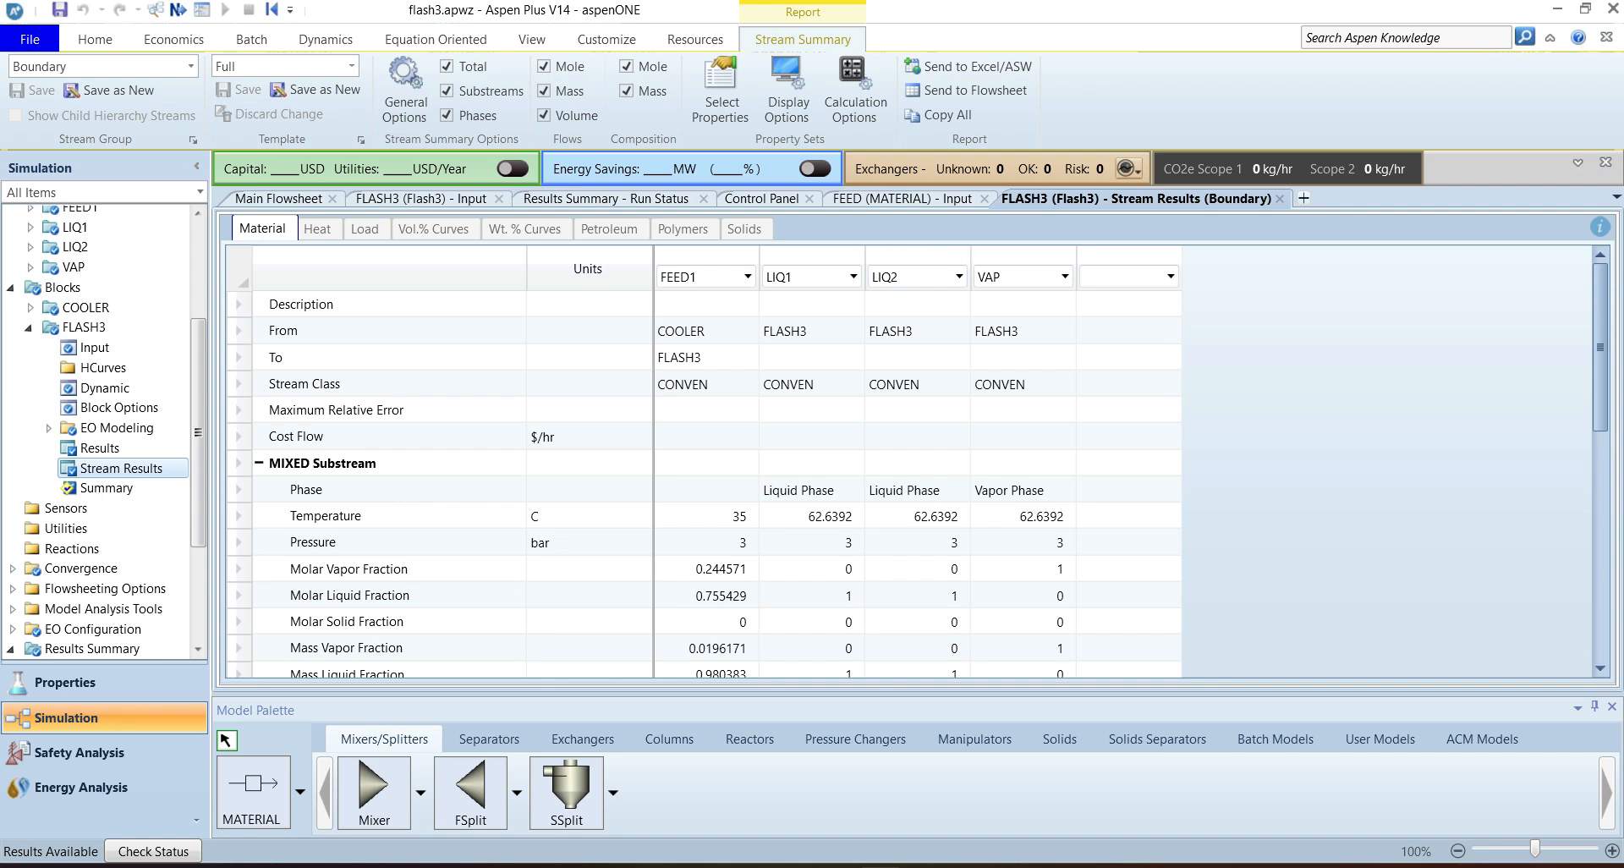
Step: Compare the outlet temperature and vapor fraction in the ~APA20D.txt report with the SRK stream results of FLASH3
{"action": "left_click", "coordinate": [238, 516]}
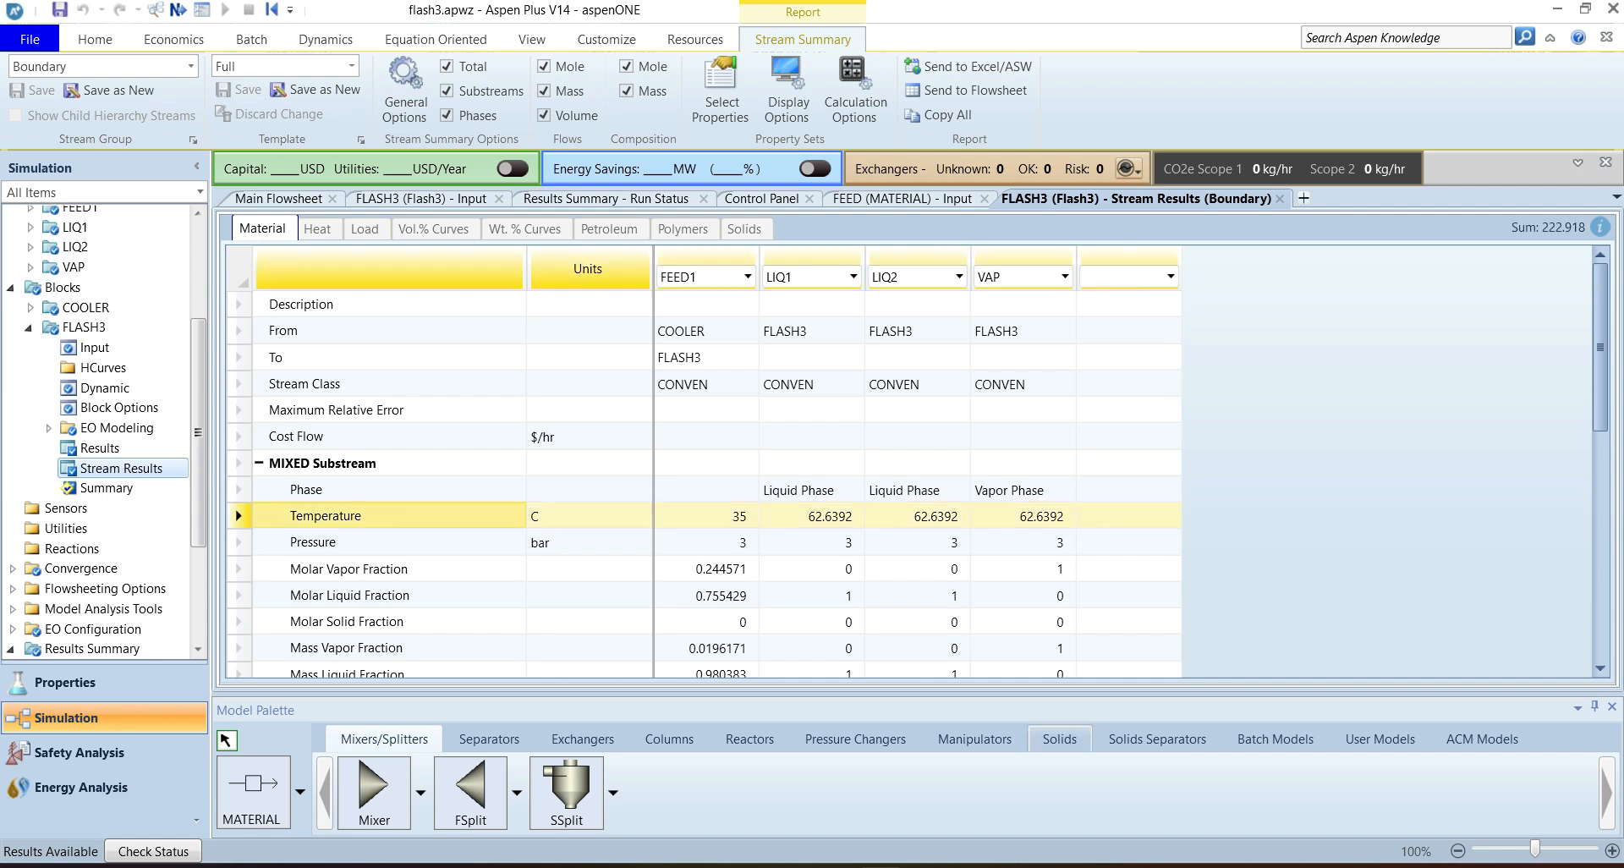
{"action": "key", "text": "alt+Tab"}
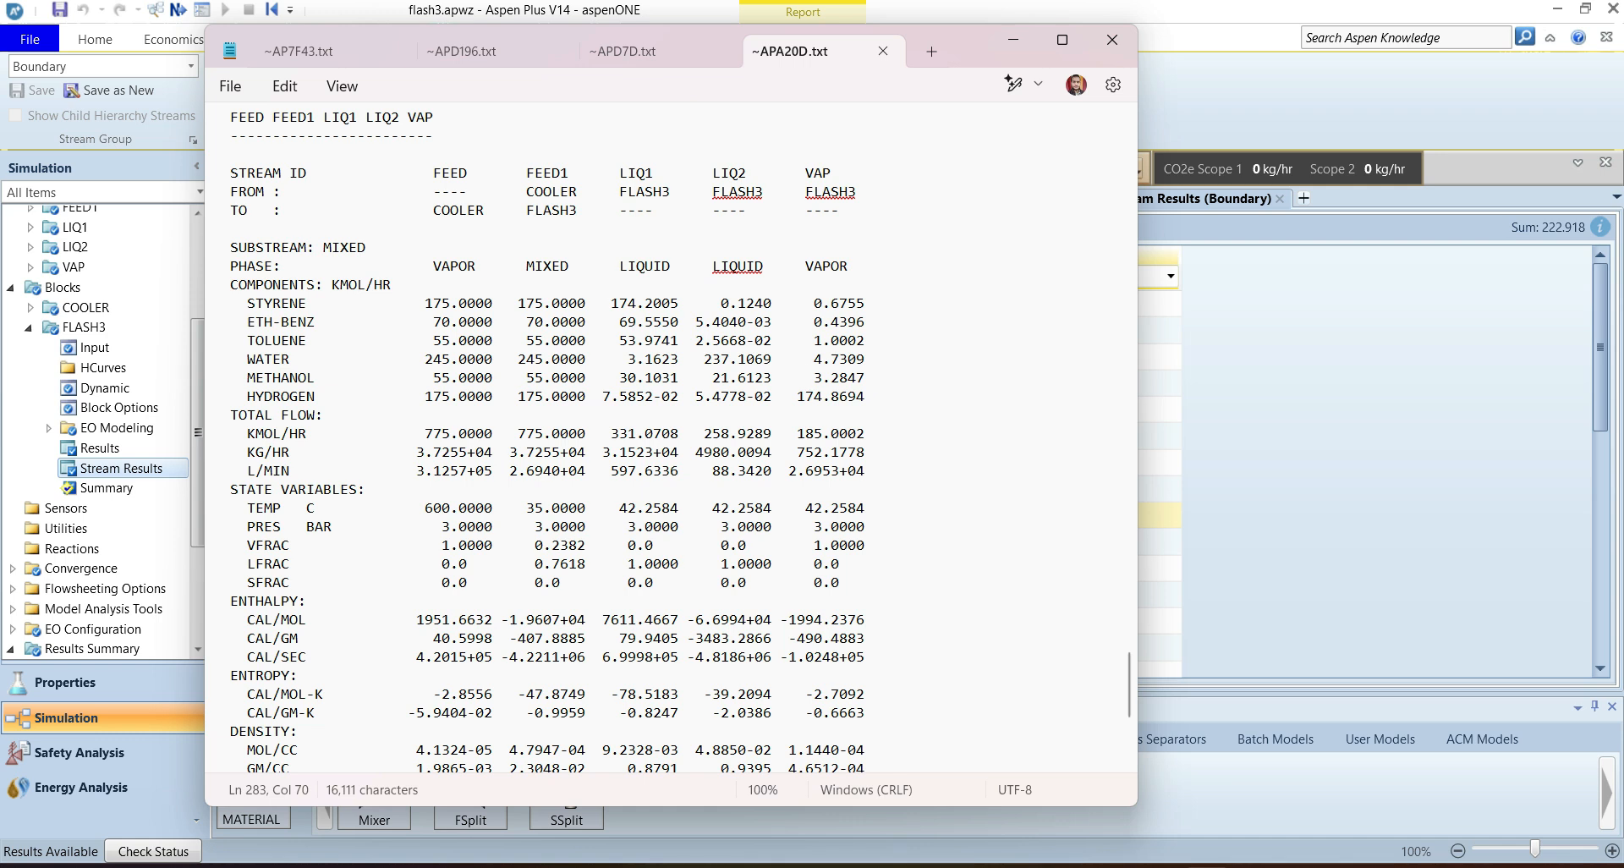
{"action": "scroll", "coordinate": [668, 435], "scroll_direction": "up", "scroll_amount": 15}
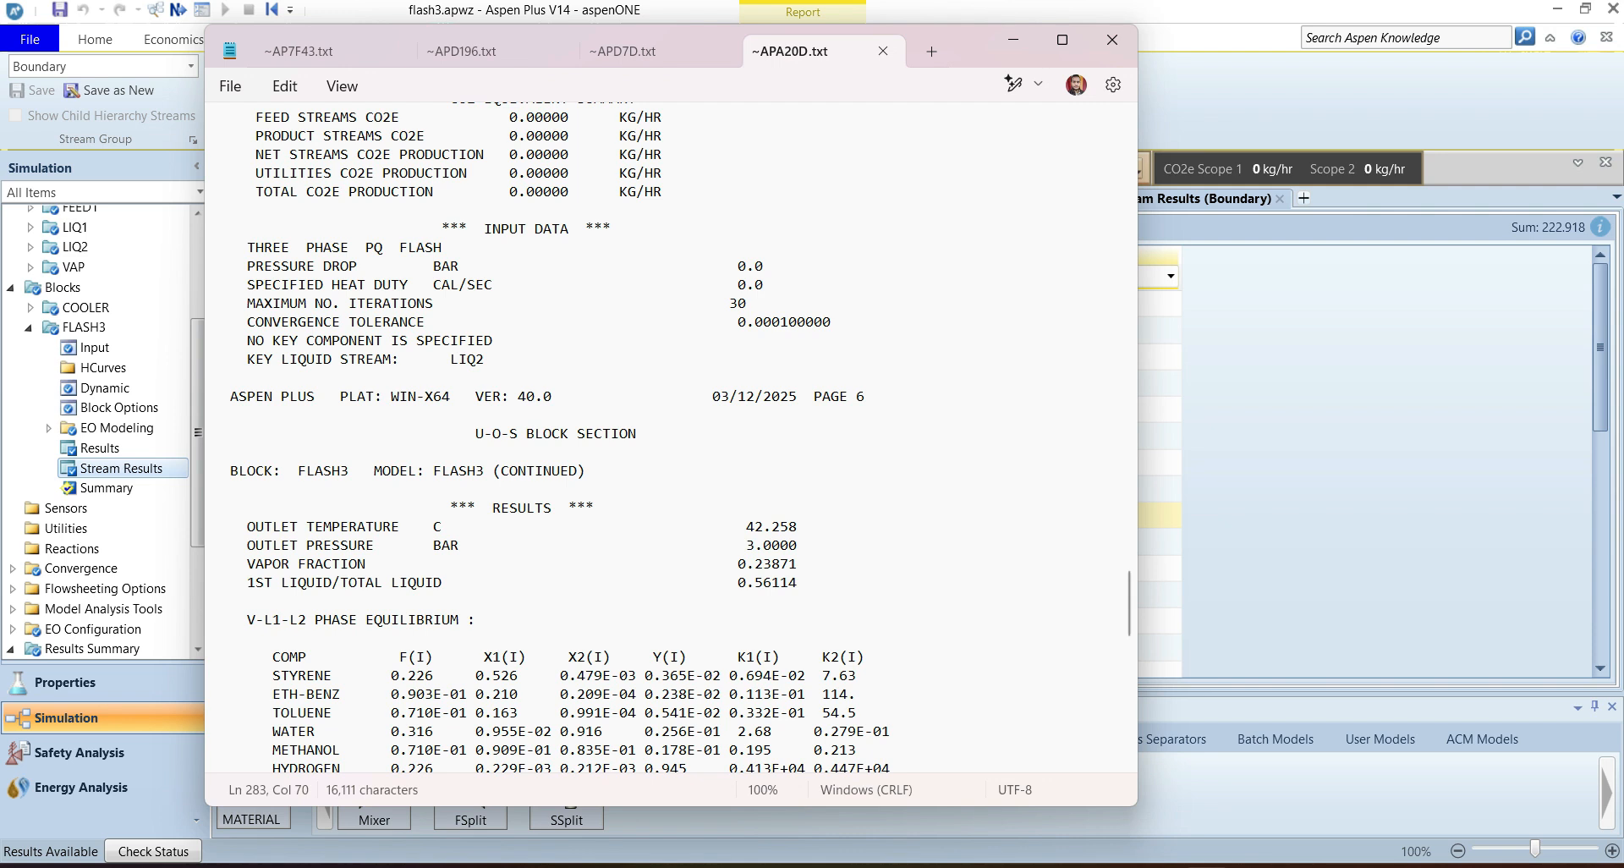
{"action": "left_click_drag", "start_coordinate": [747, 563], "coordinate": [788, 564]}
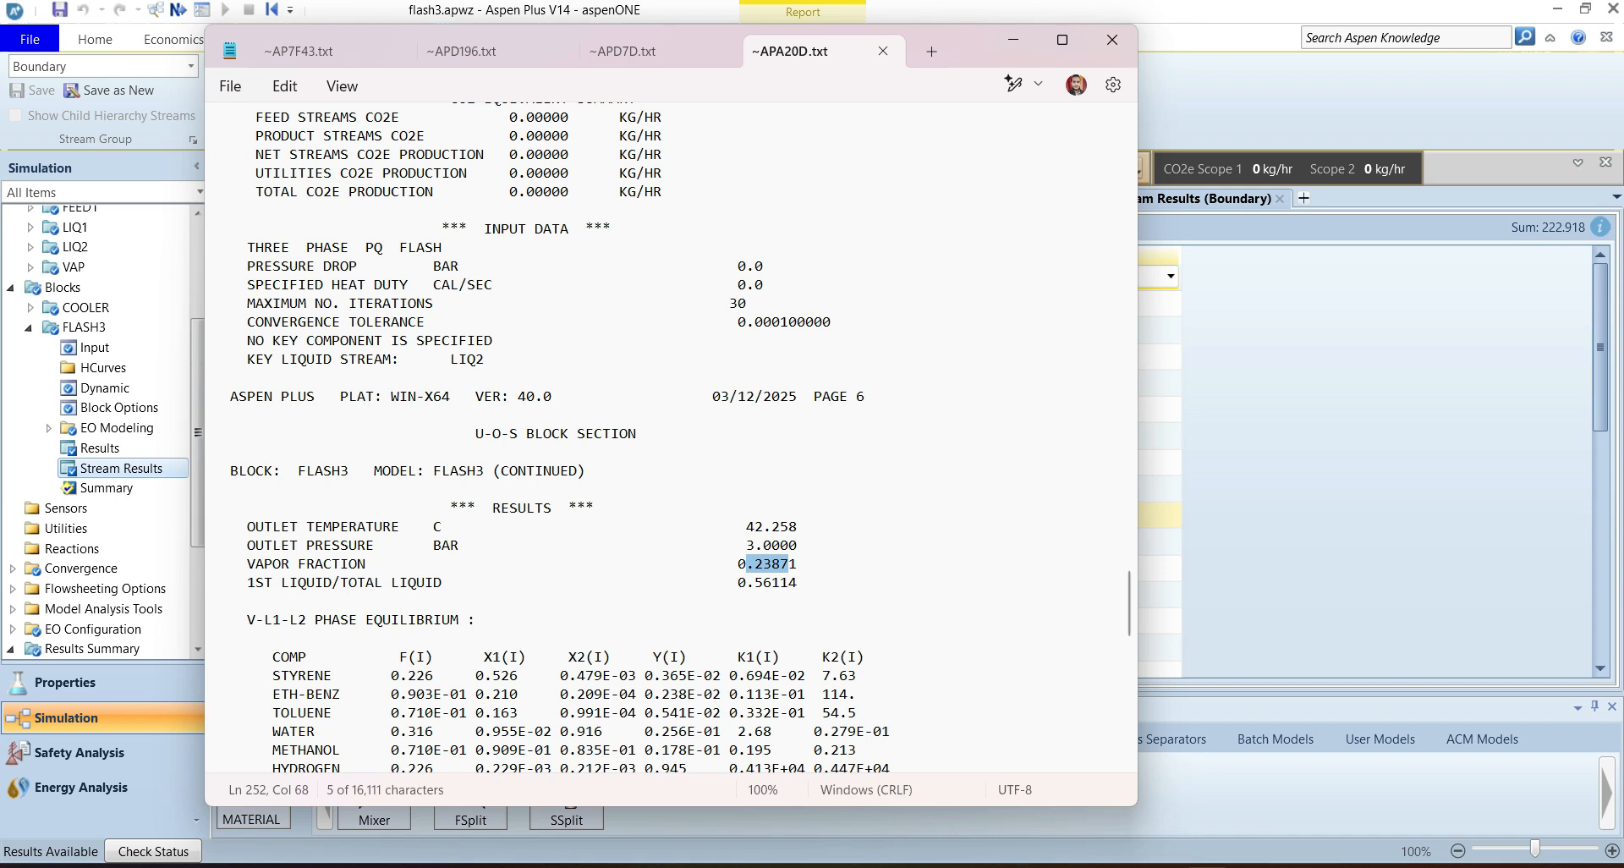
{"action": "key", "text": "alt+Tab"}
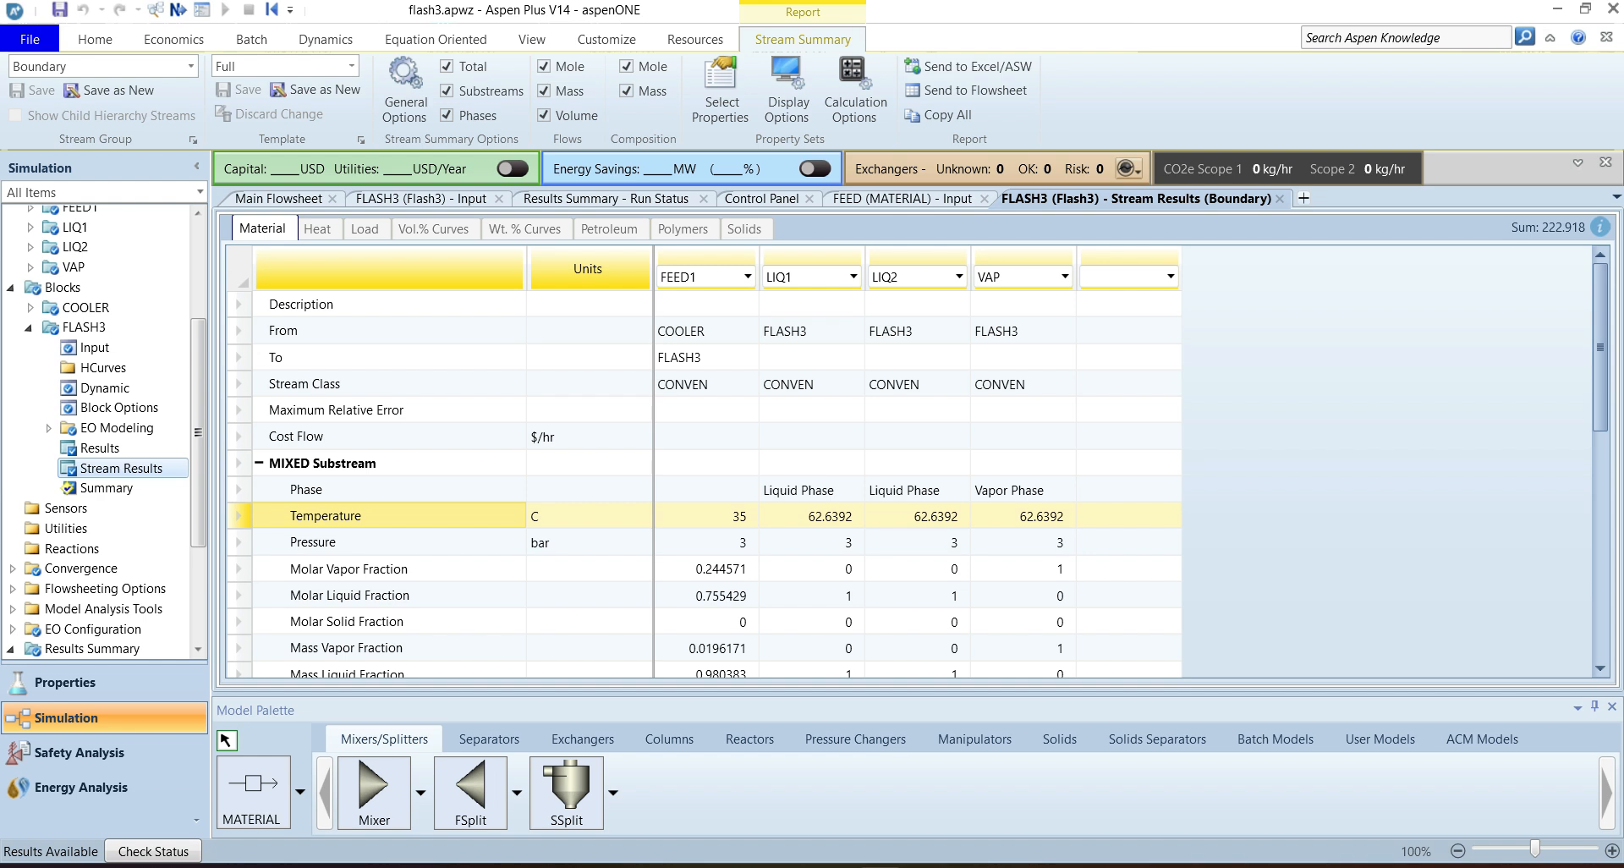
{"action": "left_click", "coordinate": [918, 516]}
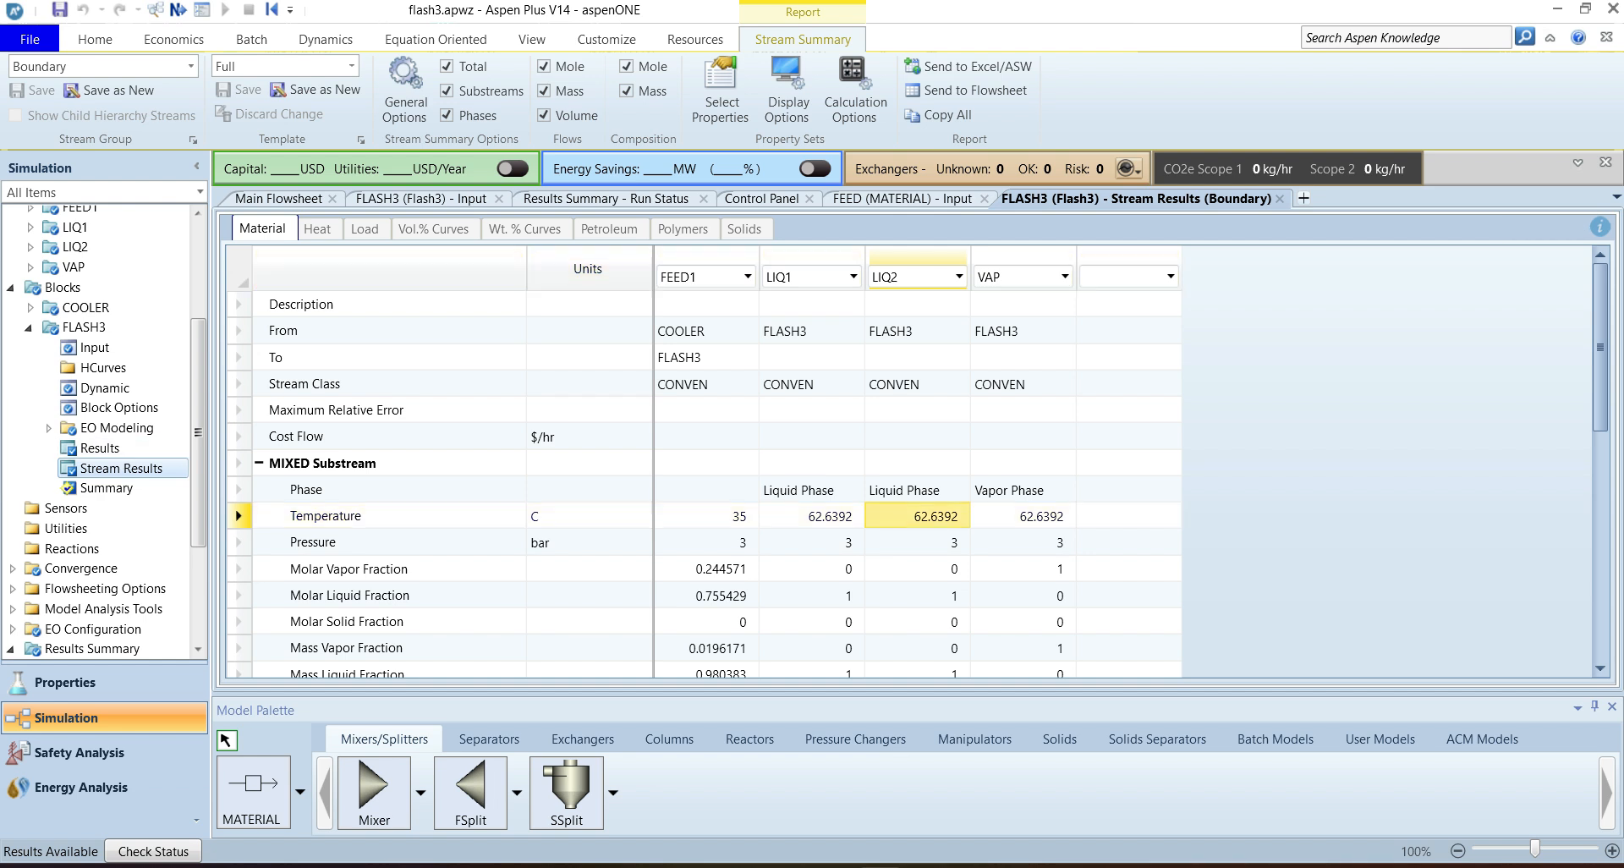
{"action": "scroll", "coordinate": [918, 466], "scroll_direction": "down", "scroll_amount": 6}
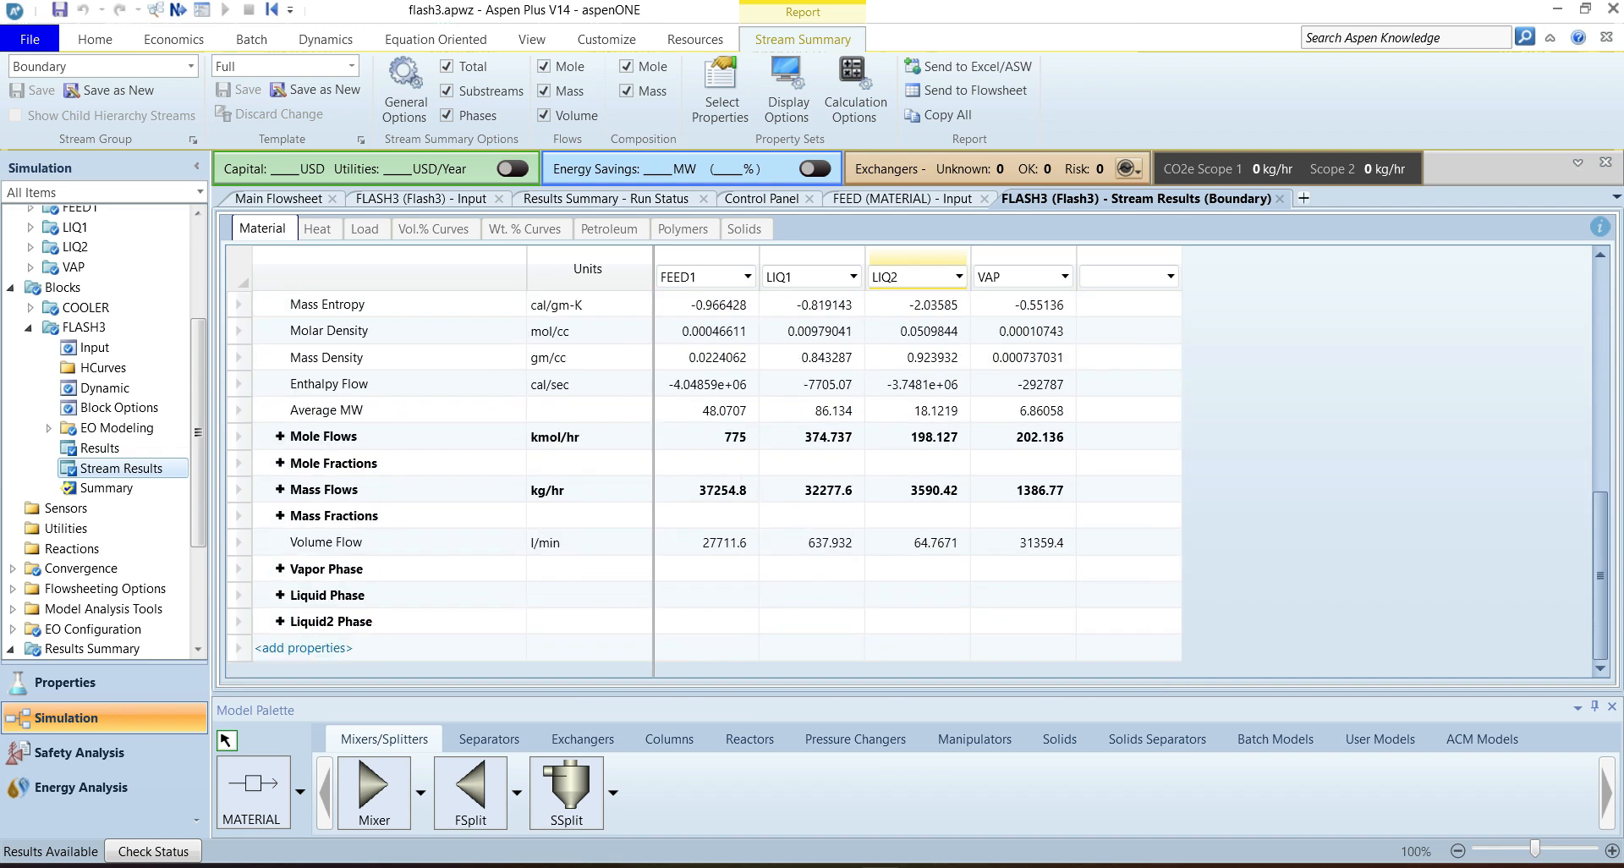
Step: Place the ~APA20D.txt report beside the stream results and highlight the styrene flows of FEED1 and LIQ1
{"action": "key", "text": "alt+Tab"}
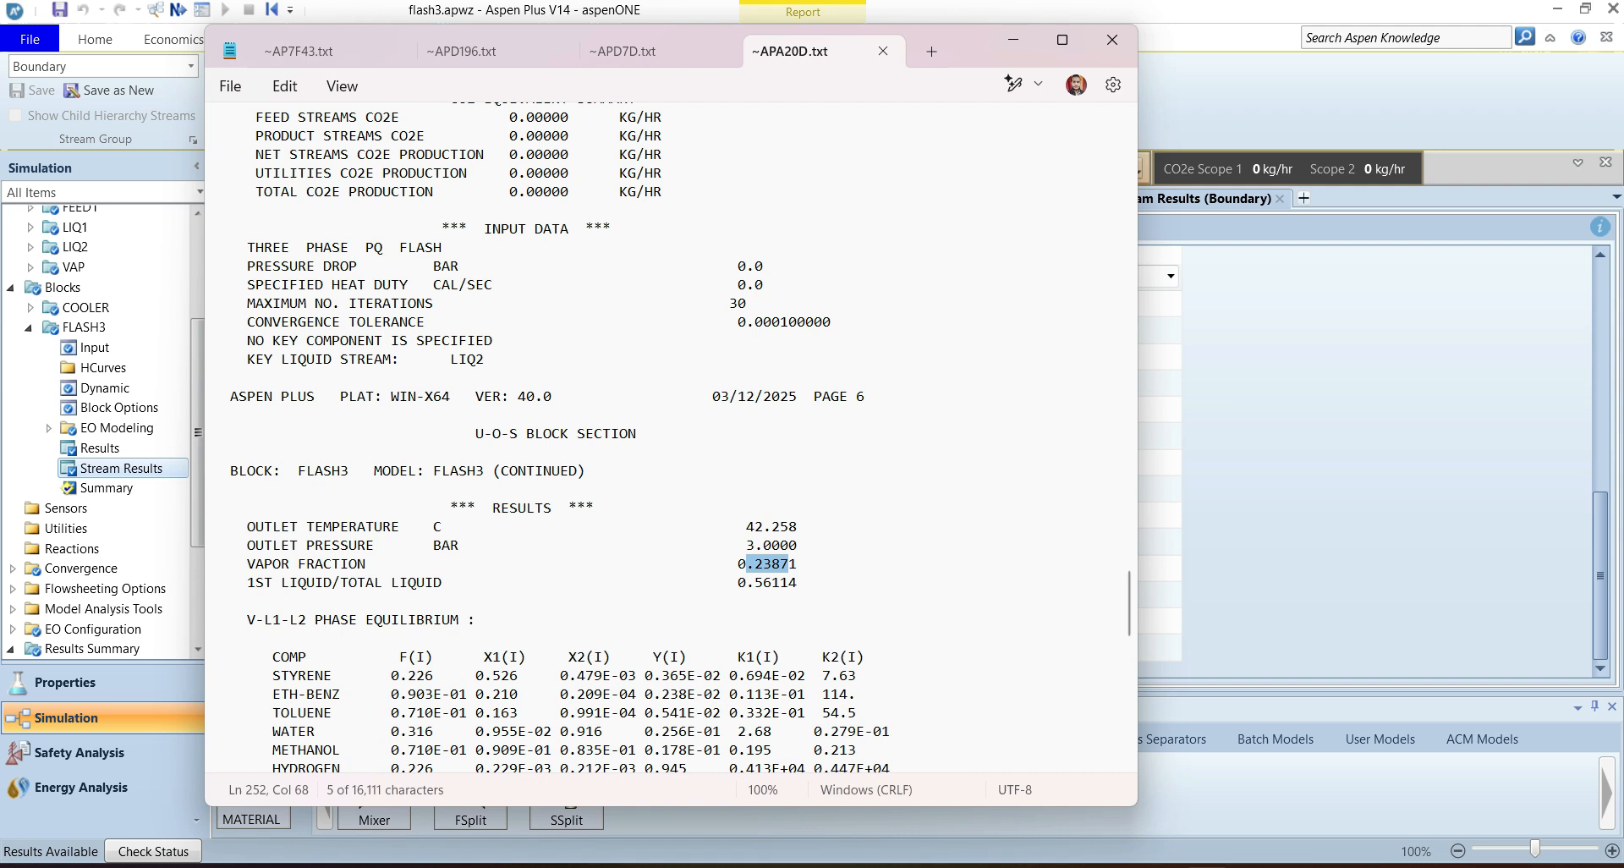
{"action": "mouse_move", "coordinate": [1062, 40]}
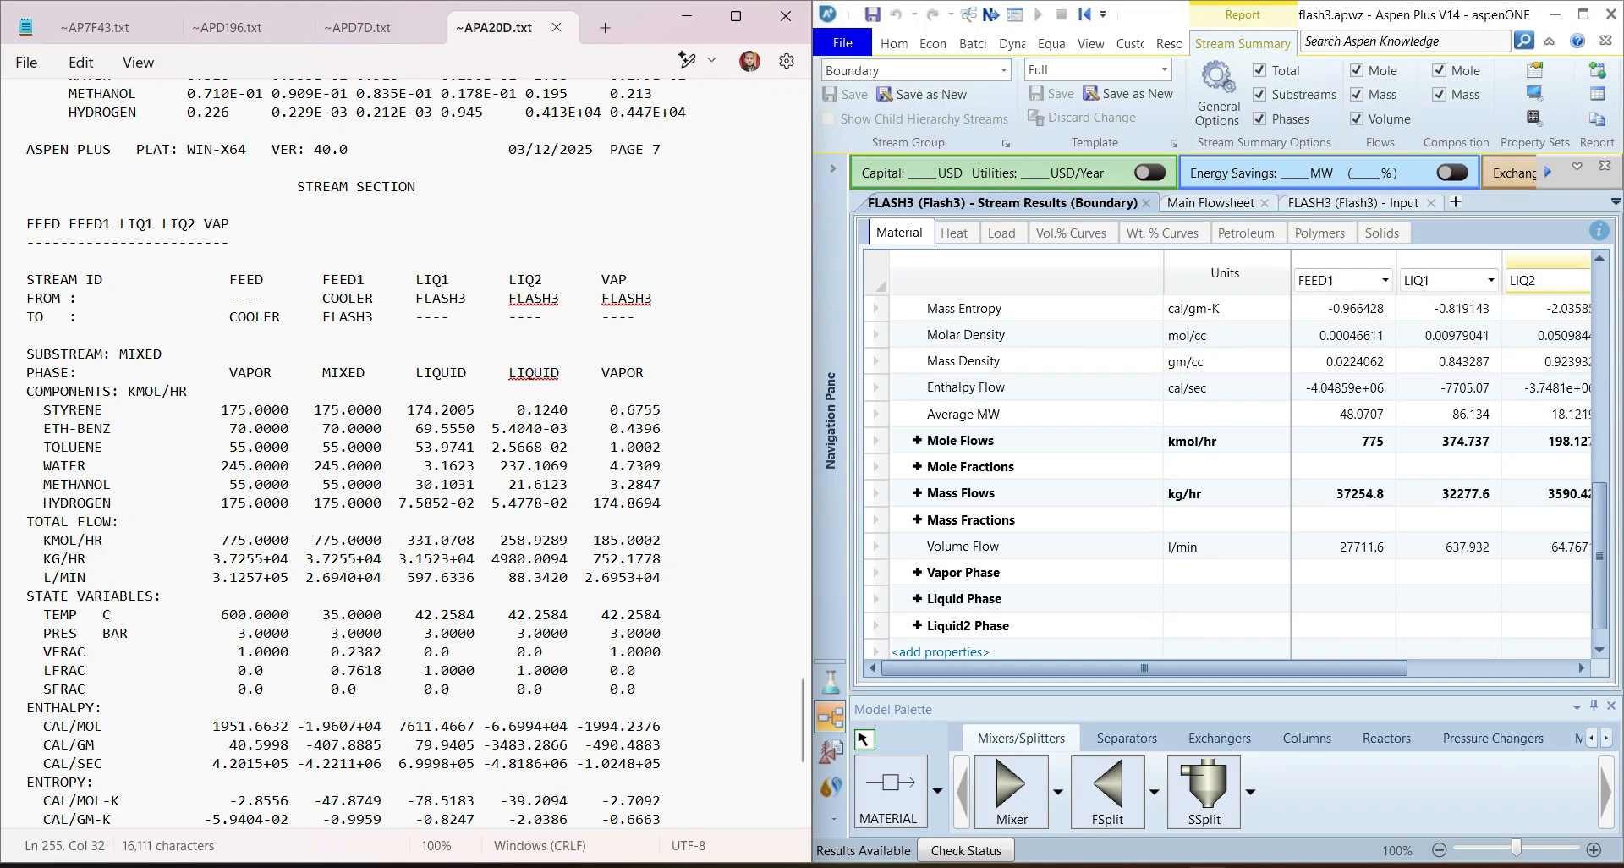
{"action": "scroll", "coordinate": [406, 457], "scroll_direction": "down", "scroll_amount": 7}
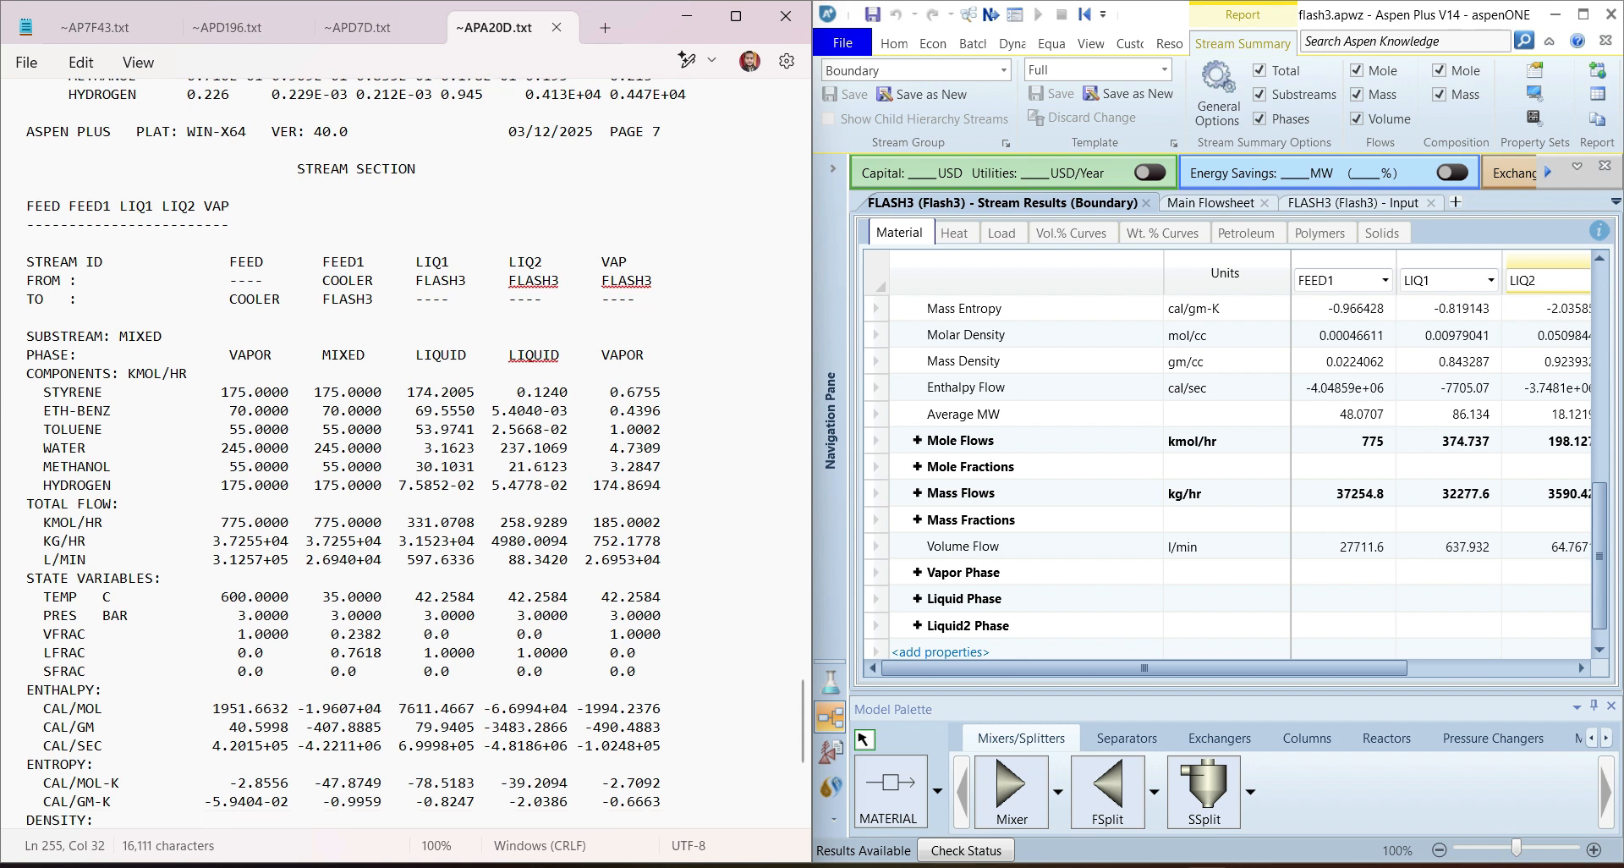
{"action": "scroll", "coordinate": [406, 457], "scroll_direction": "up", "scroll_amount": 7}
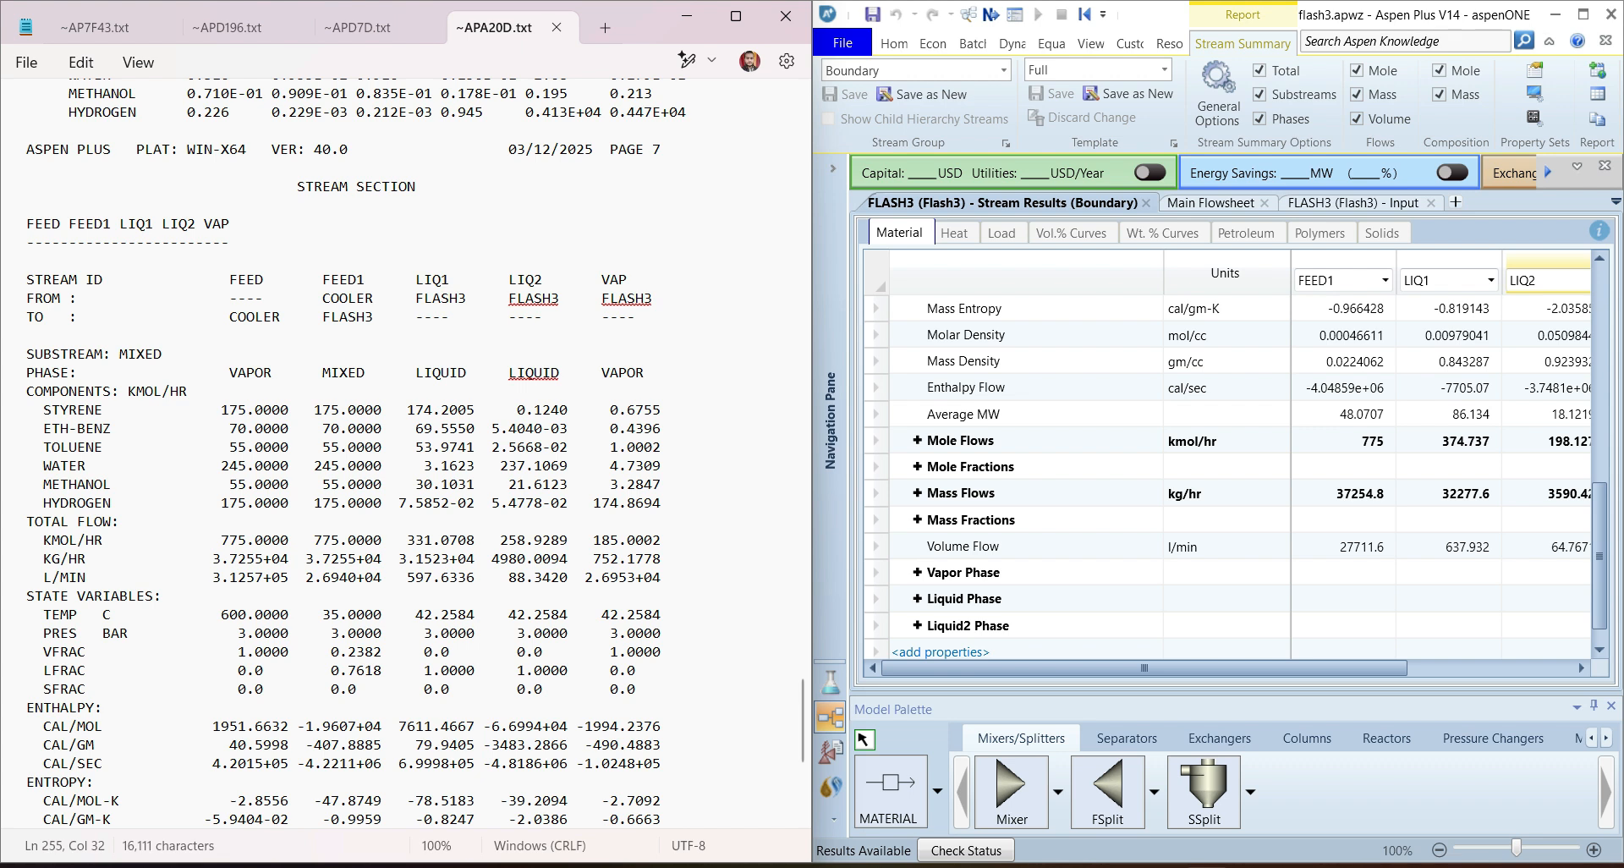
{"action": "left_click_drag", "start_coordinate": [314, 409], "coordinate": [475, 410]}
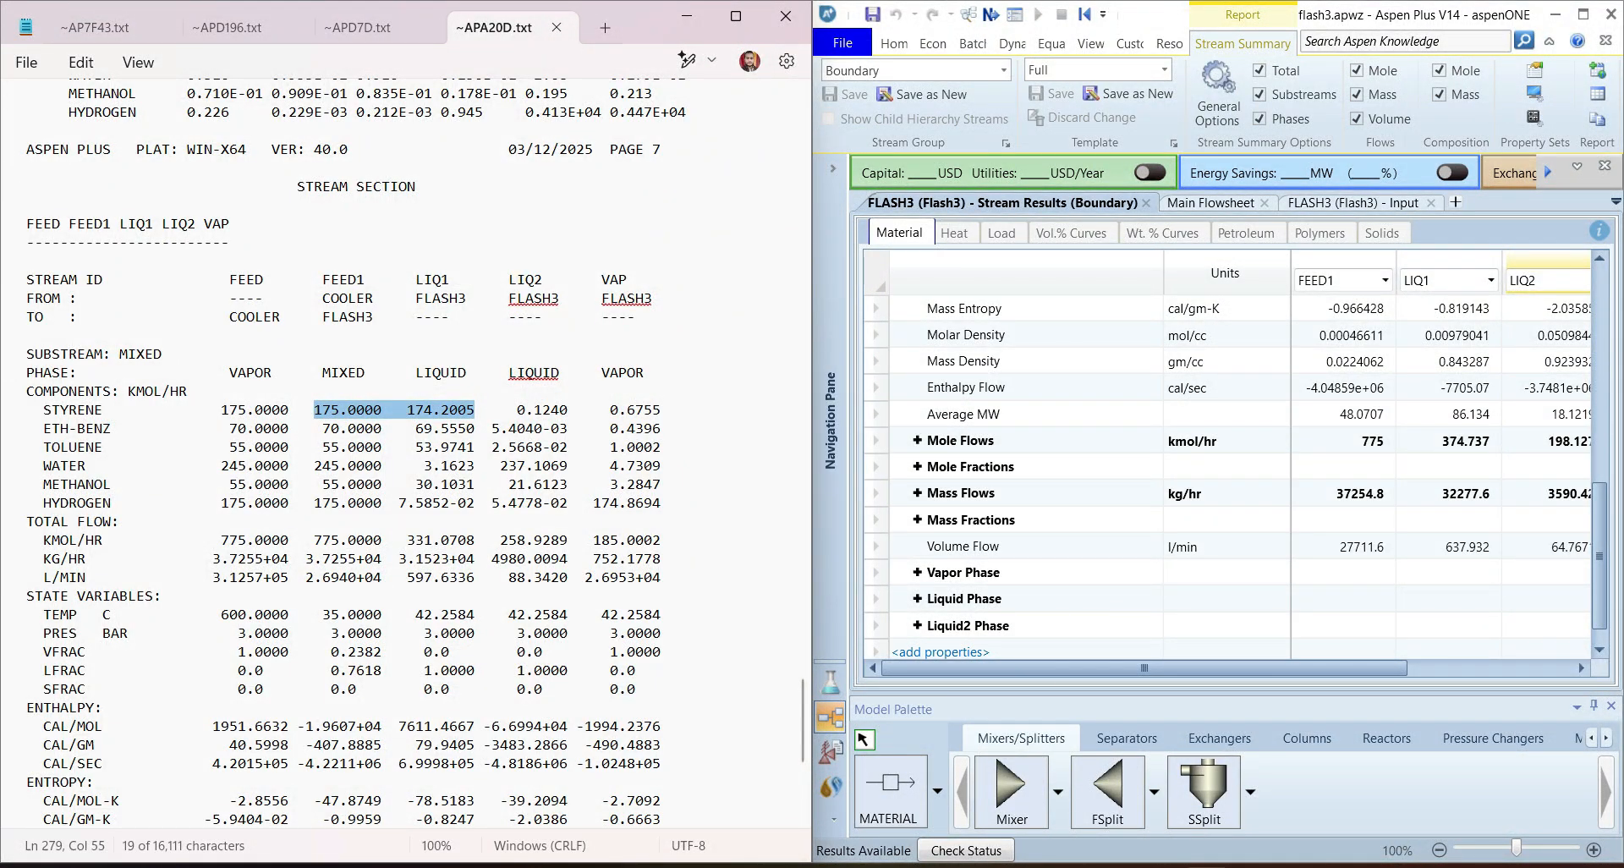
Step: Expand the mole flows and compare LIQ1's styrene, ethylbenzene, water and methanol flows with the text report
{"action": "left_click", "coordinate": [918, 441]}
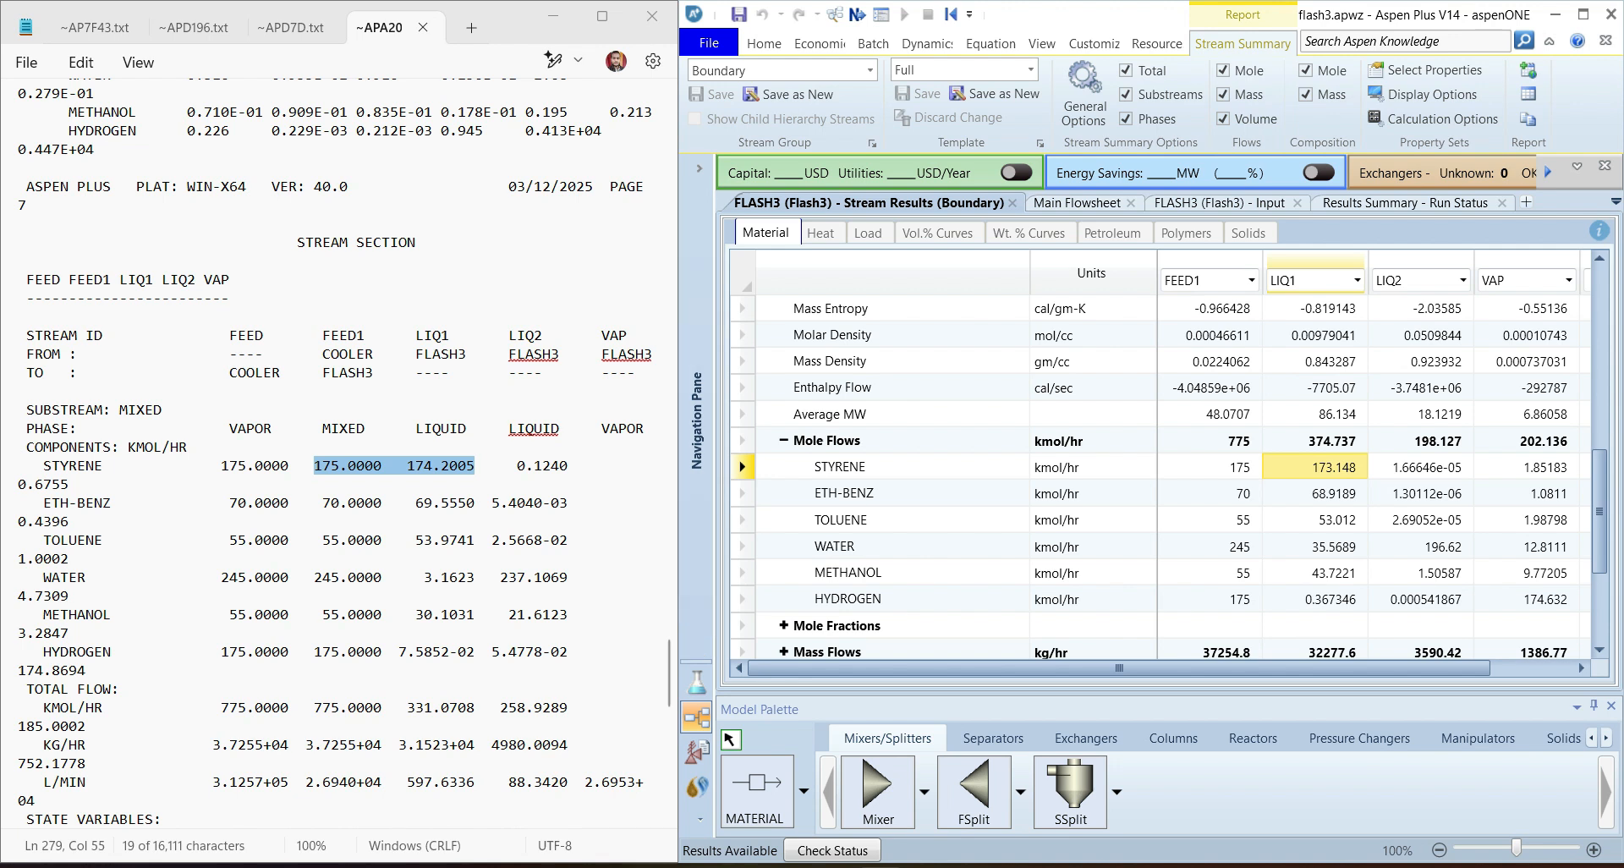
{"action": "left_click_drag", "start_coordinate": [414, 503], "coordinate": [468, 503]}
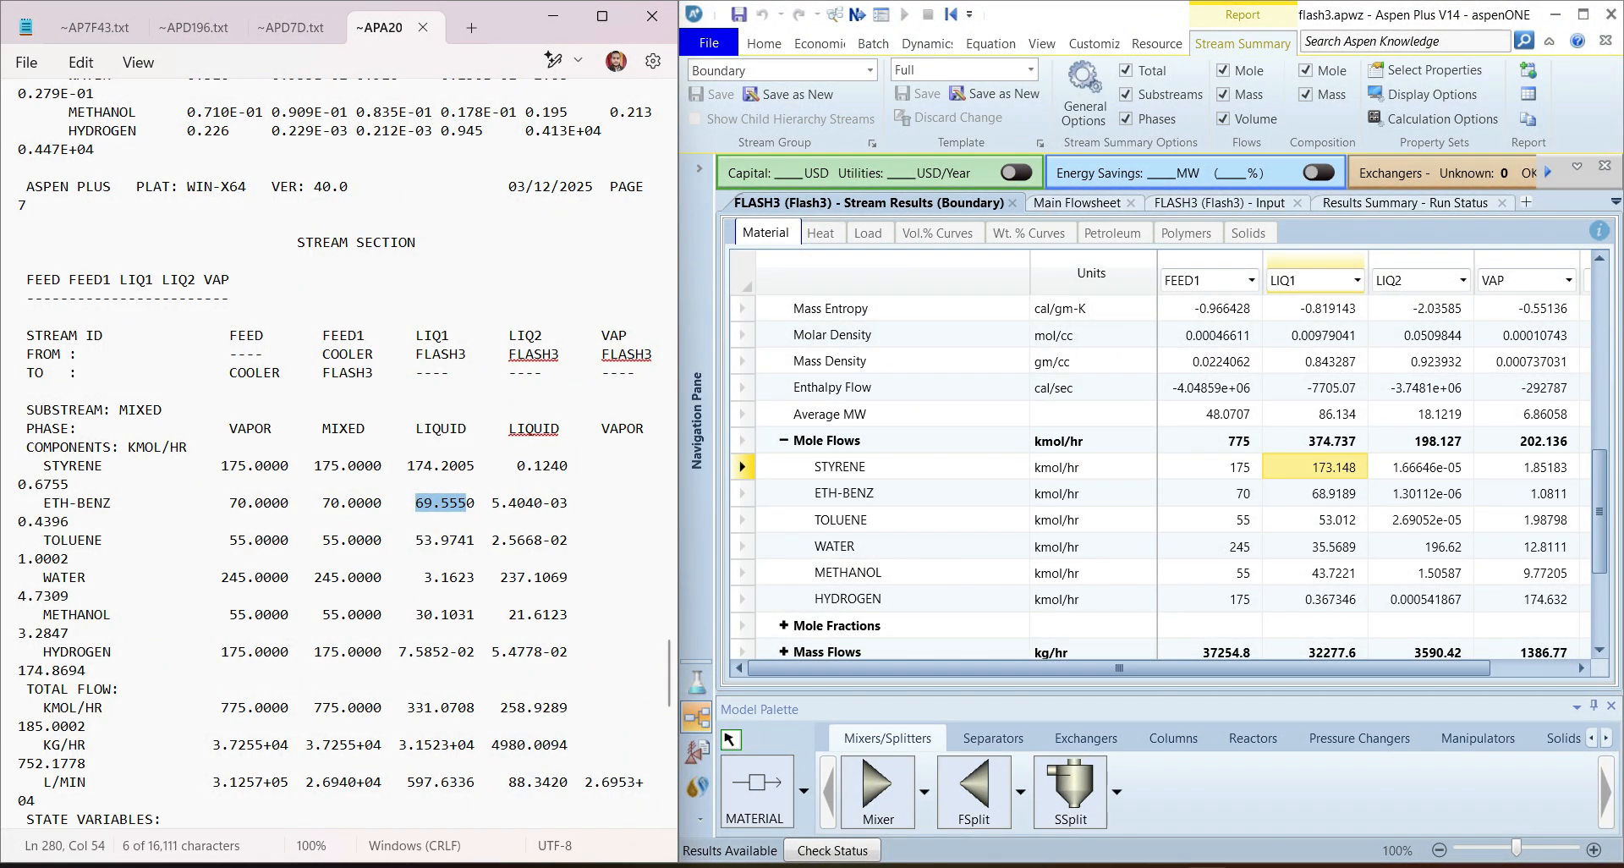
{"action": "left_click", "coordinate": [1322, 494]}
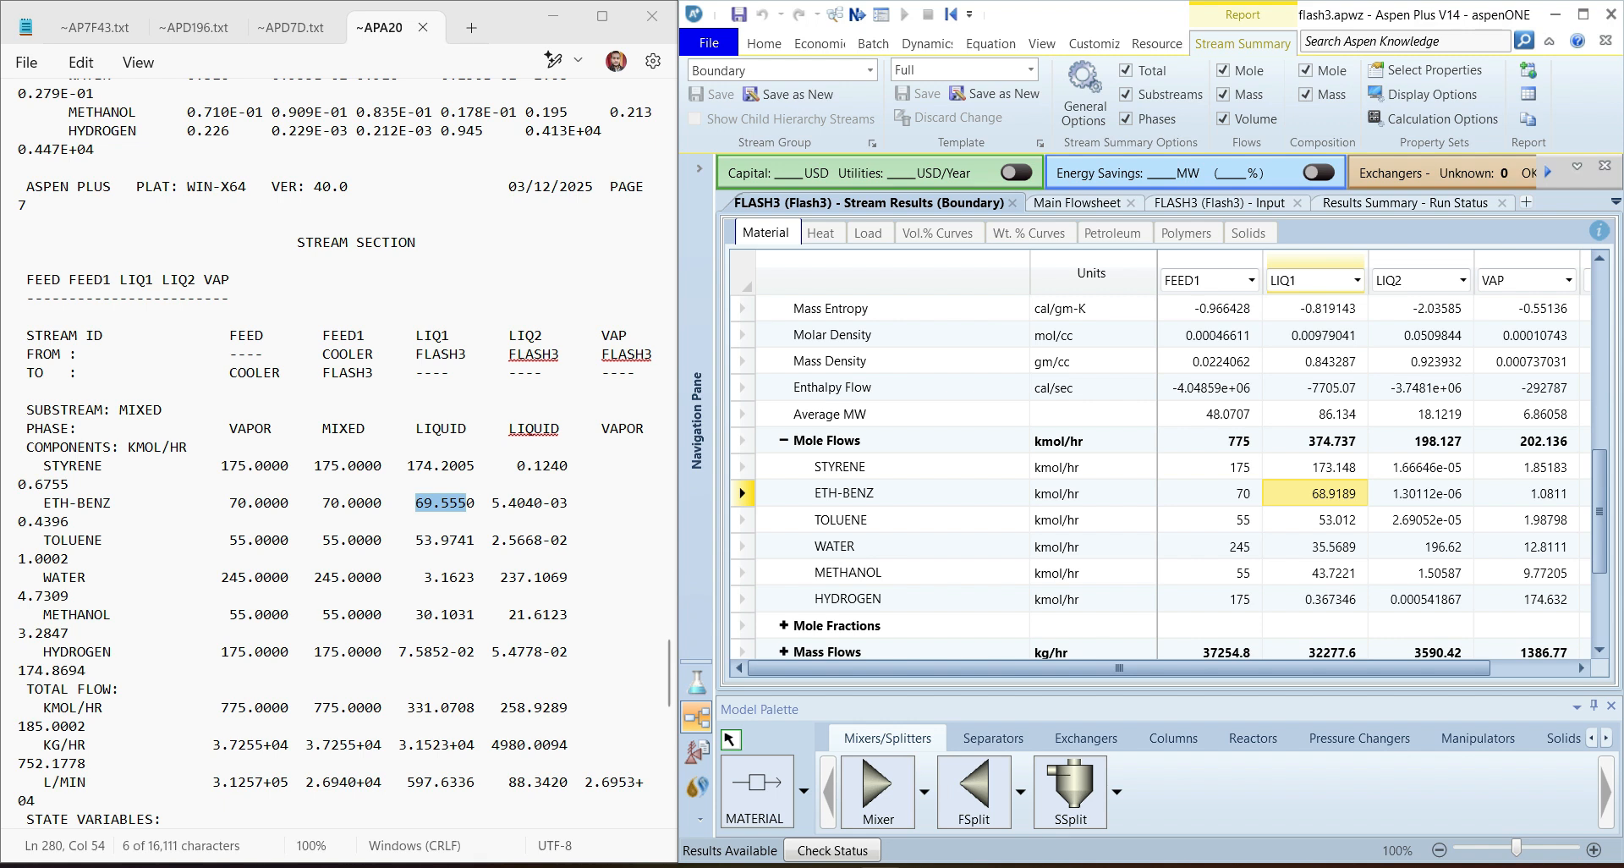
{"action": "left_click_drag", "start_coordinate": [52, 578], "coordinate": [254, 595]}
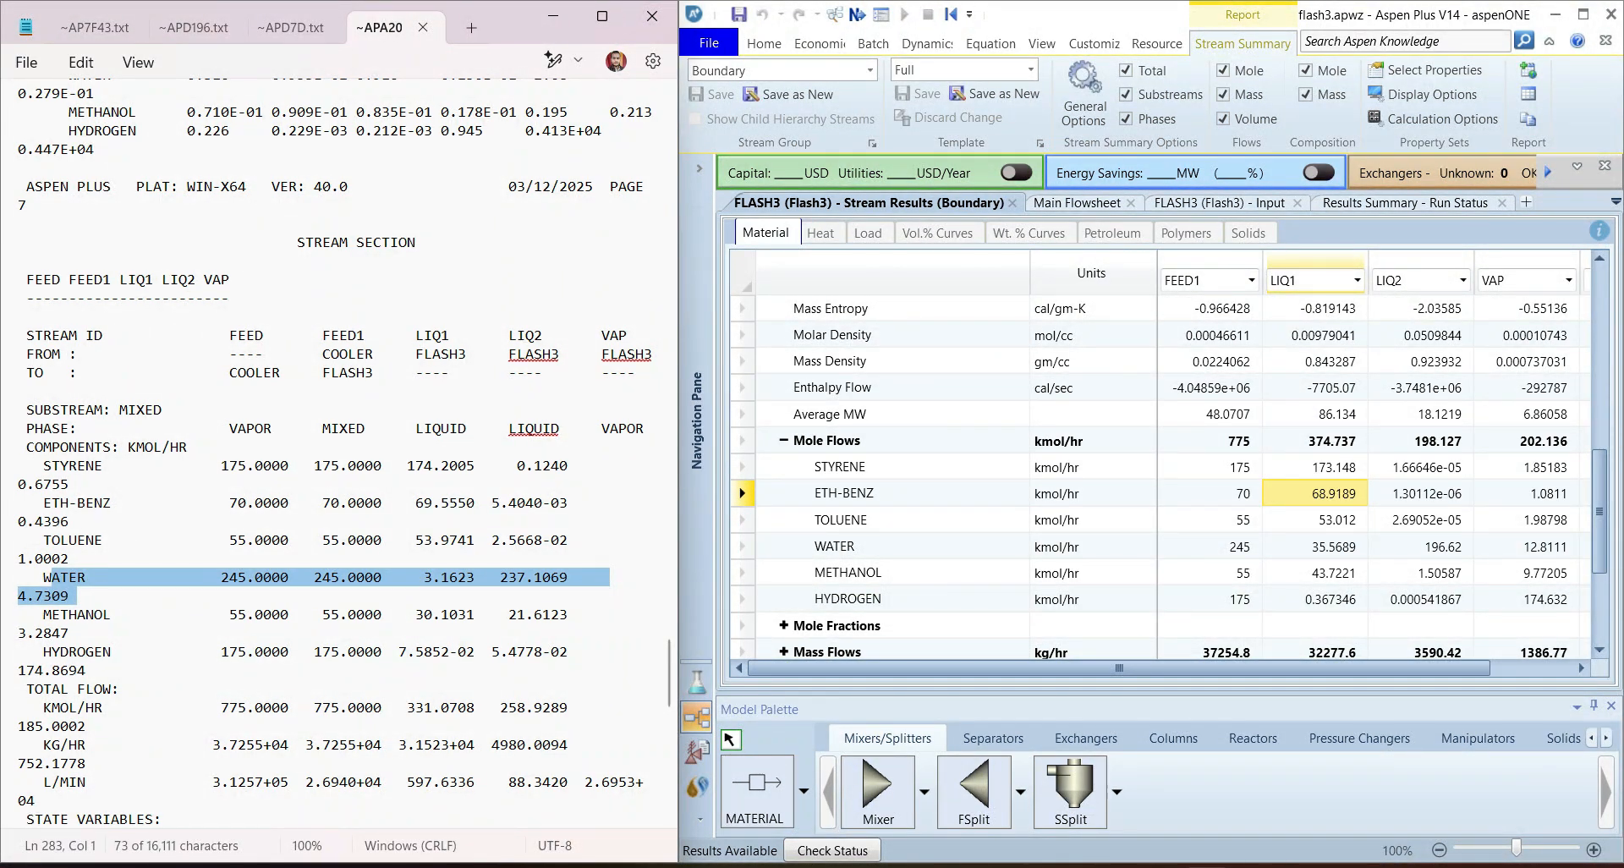
{"action": "left_click", "coordinate": [1316, 547]}
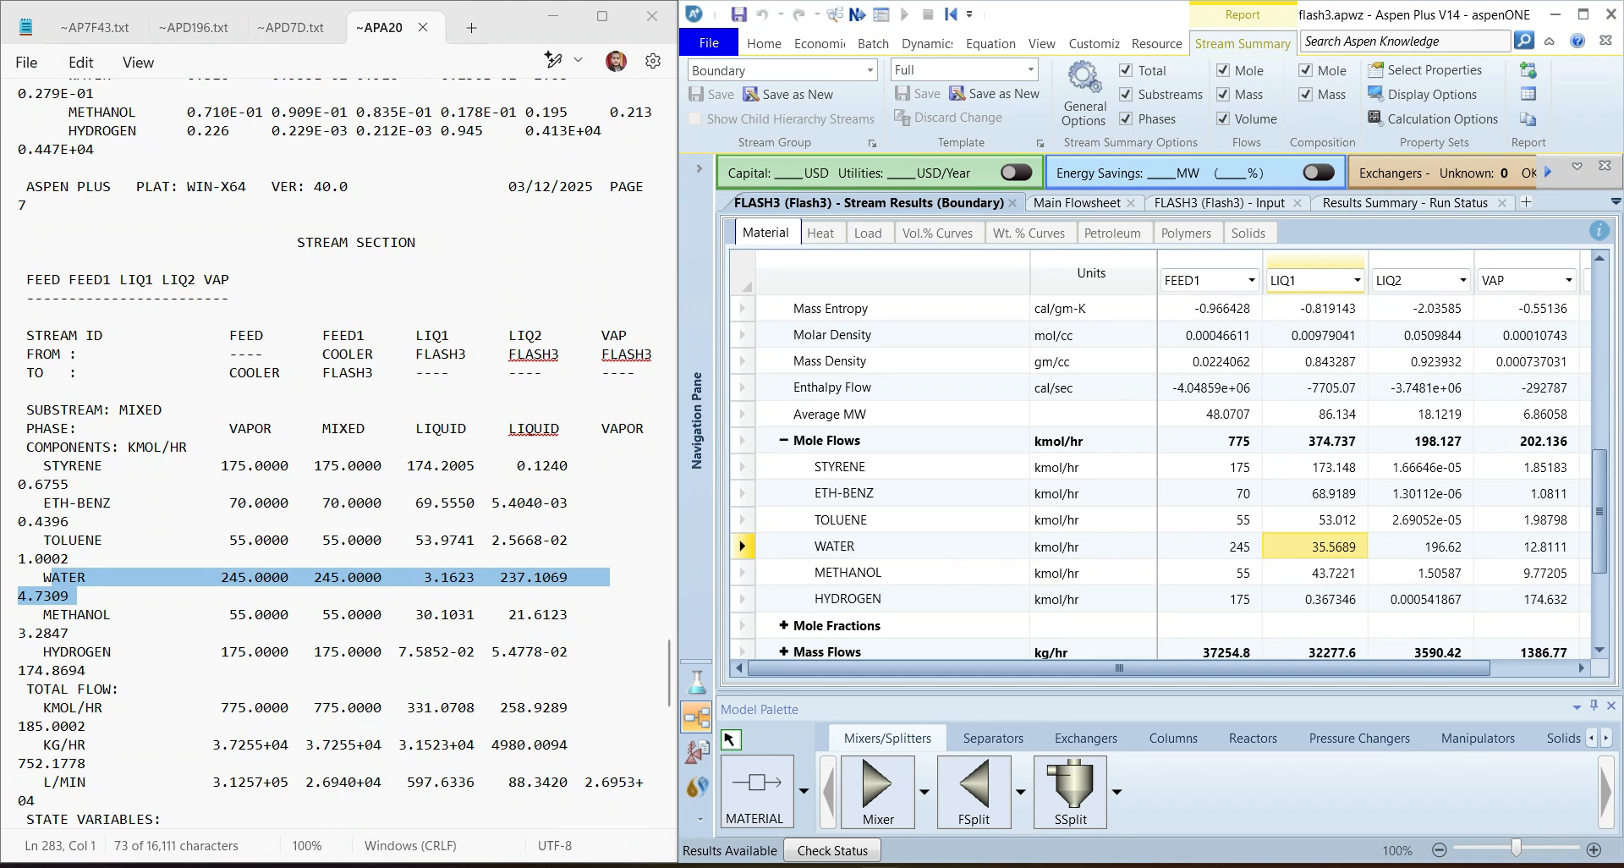
{"action": "left_click_drag", "start_coordinate": [305, 614], "coordinate": [483, 614]}
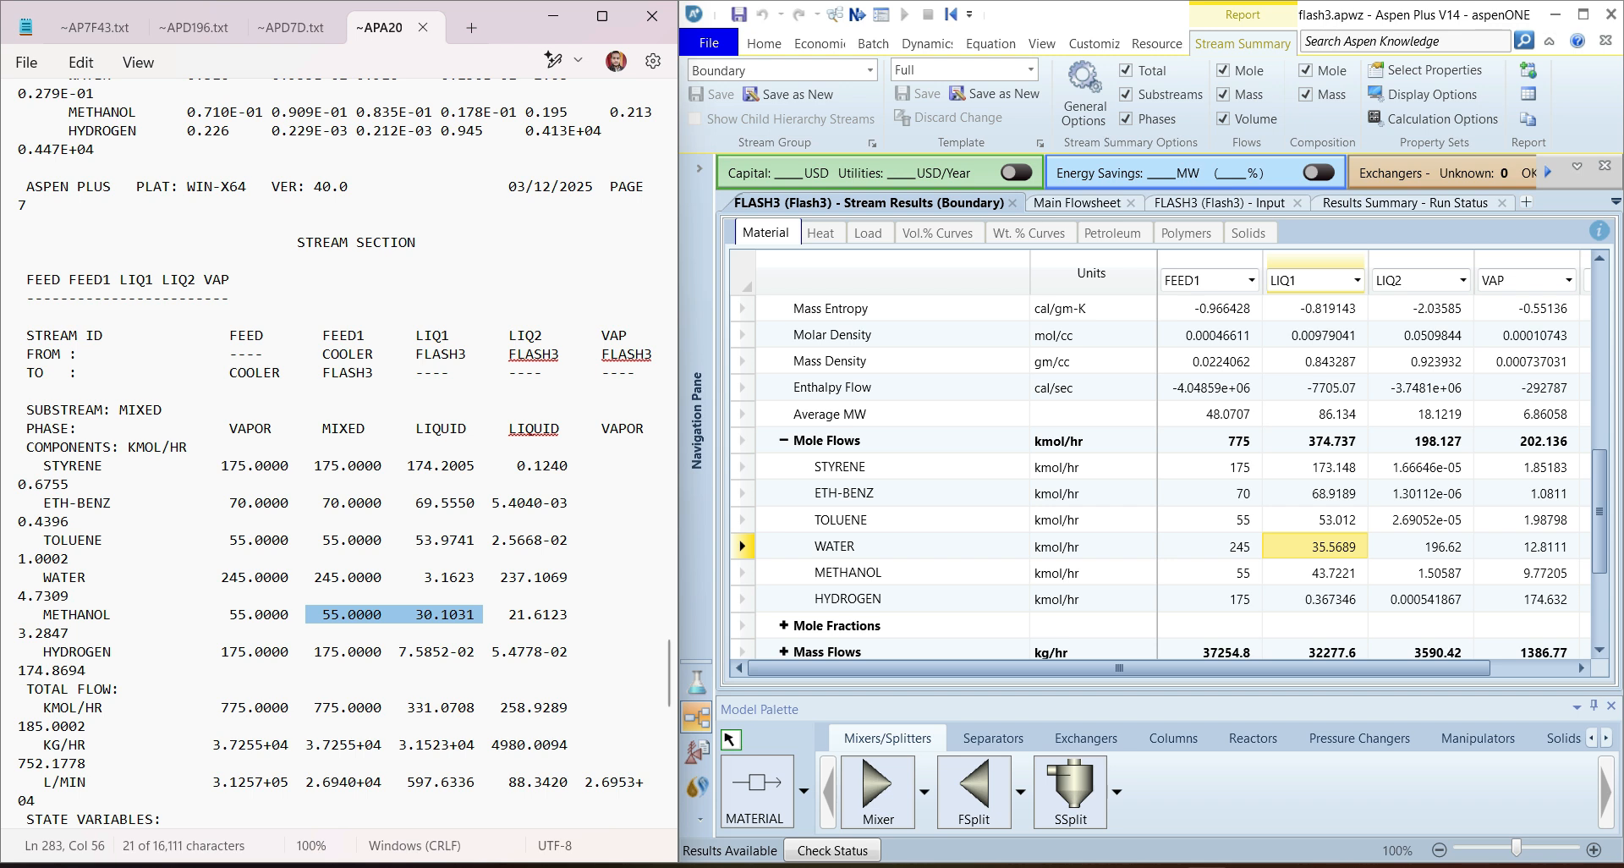
{"action": "left_click", "coordinate": [1315, 573]}
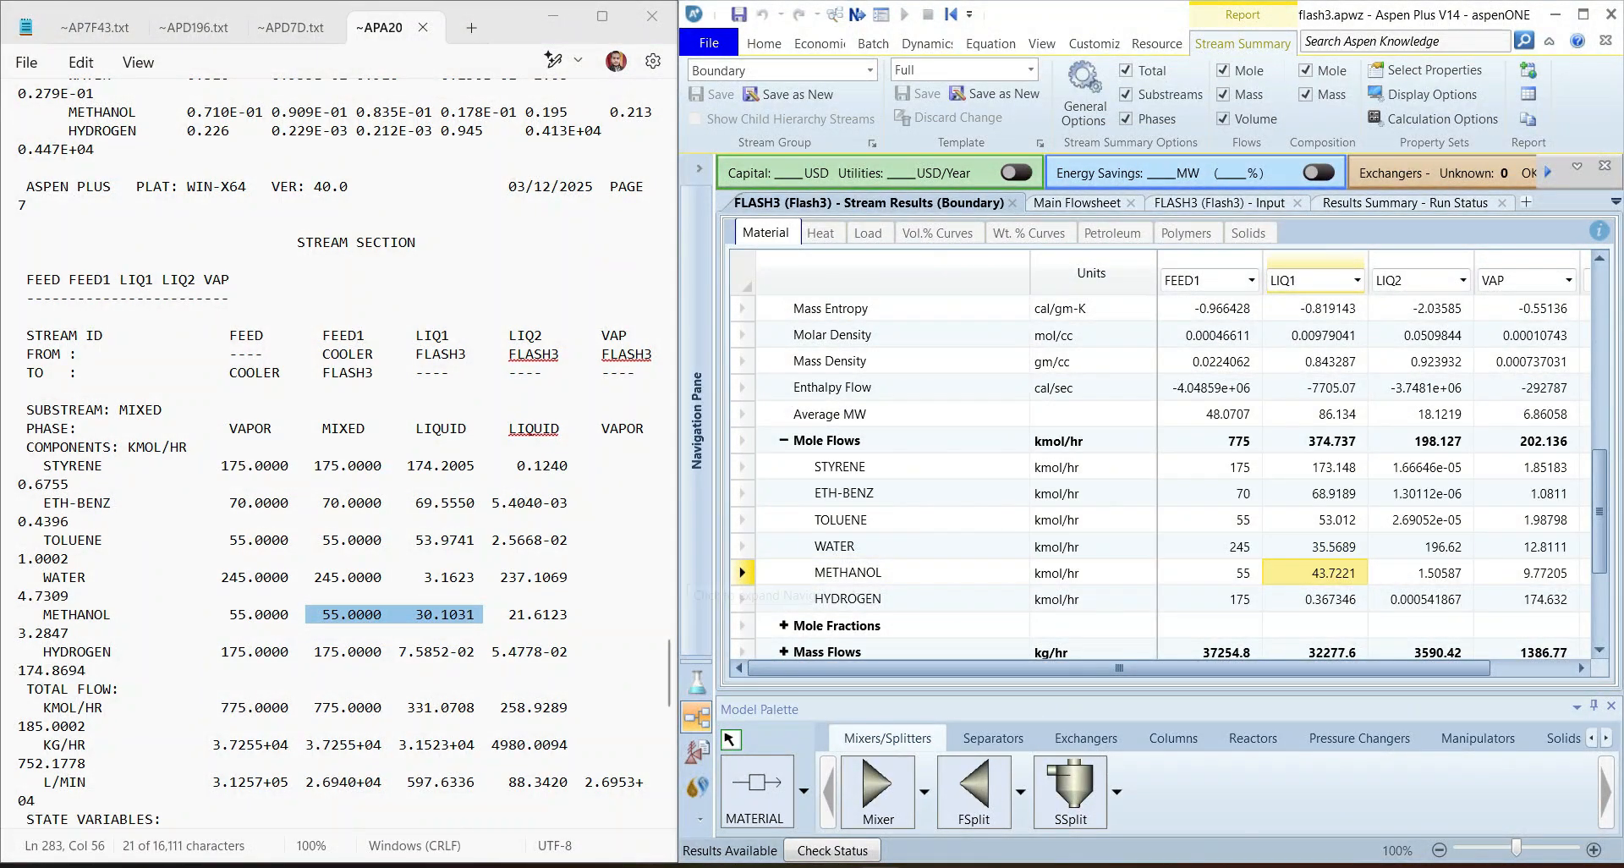
Step: Compare the VAP component mole flows and the total LIQ2 mole flow in the stream results with the text report
{"action": "left_click_drag", "start_coordinate": [678, 547], "coordinate": [781, 550]}
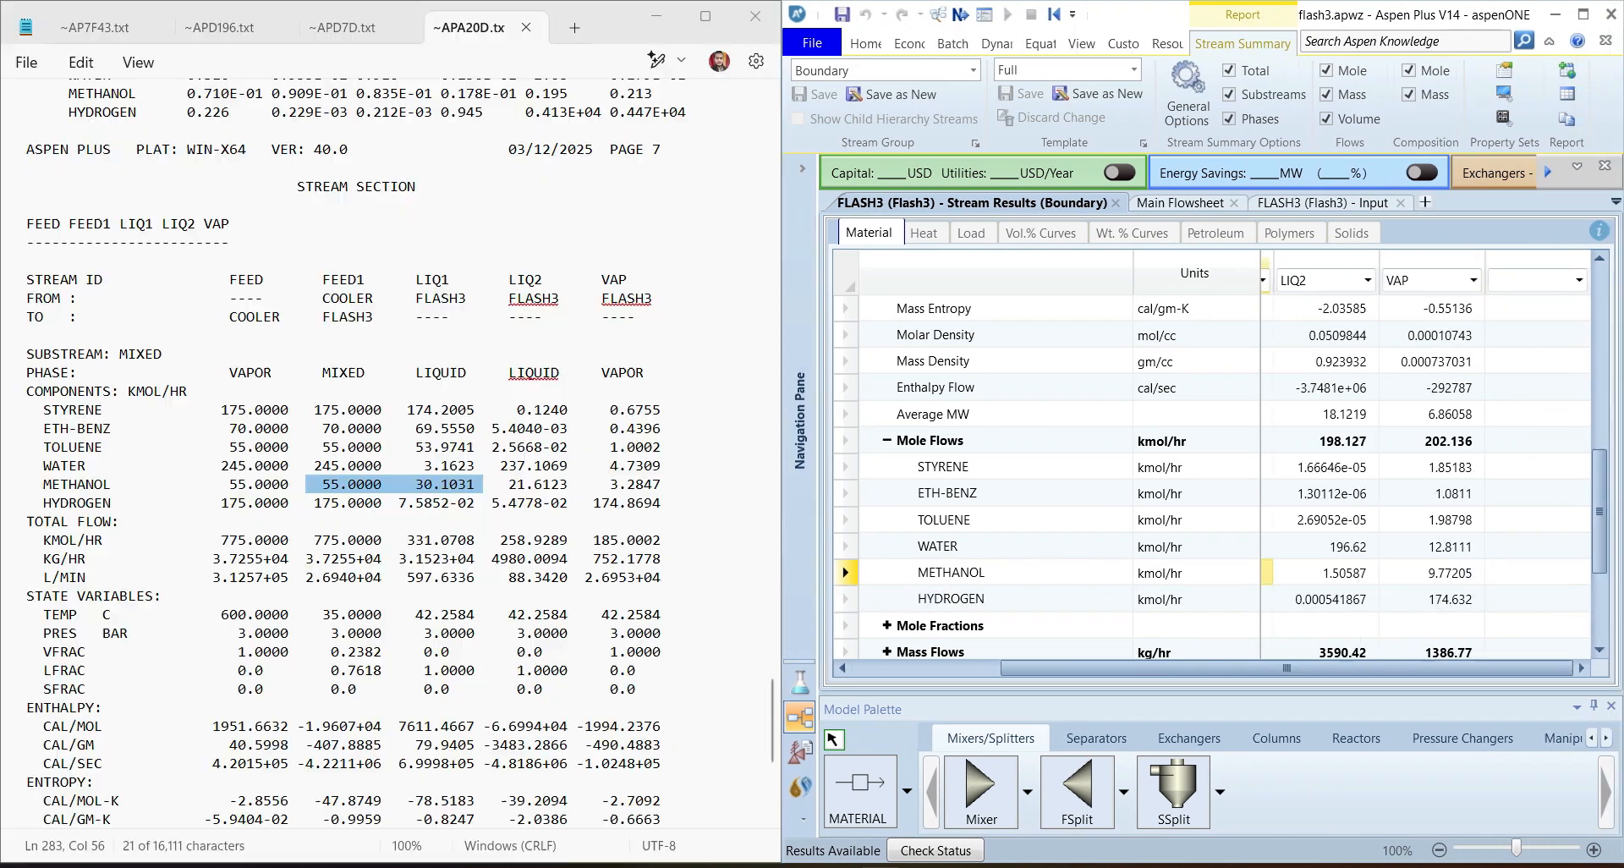
{"action": "left_click", "coordinate": [1431, 467]}
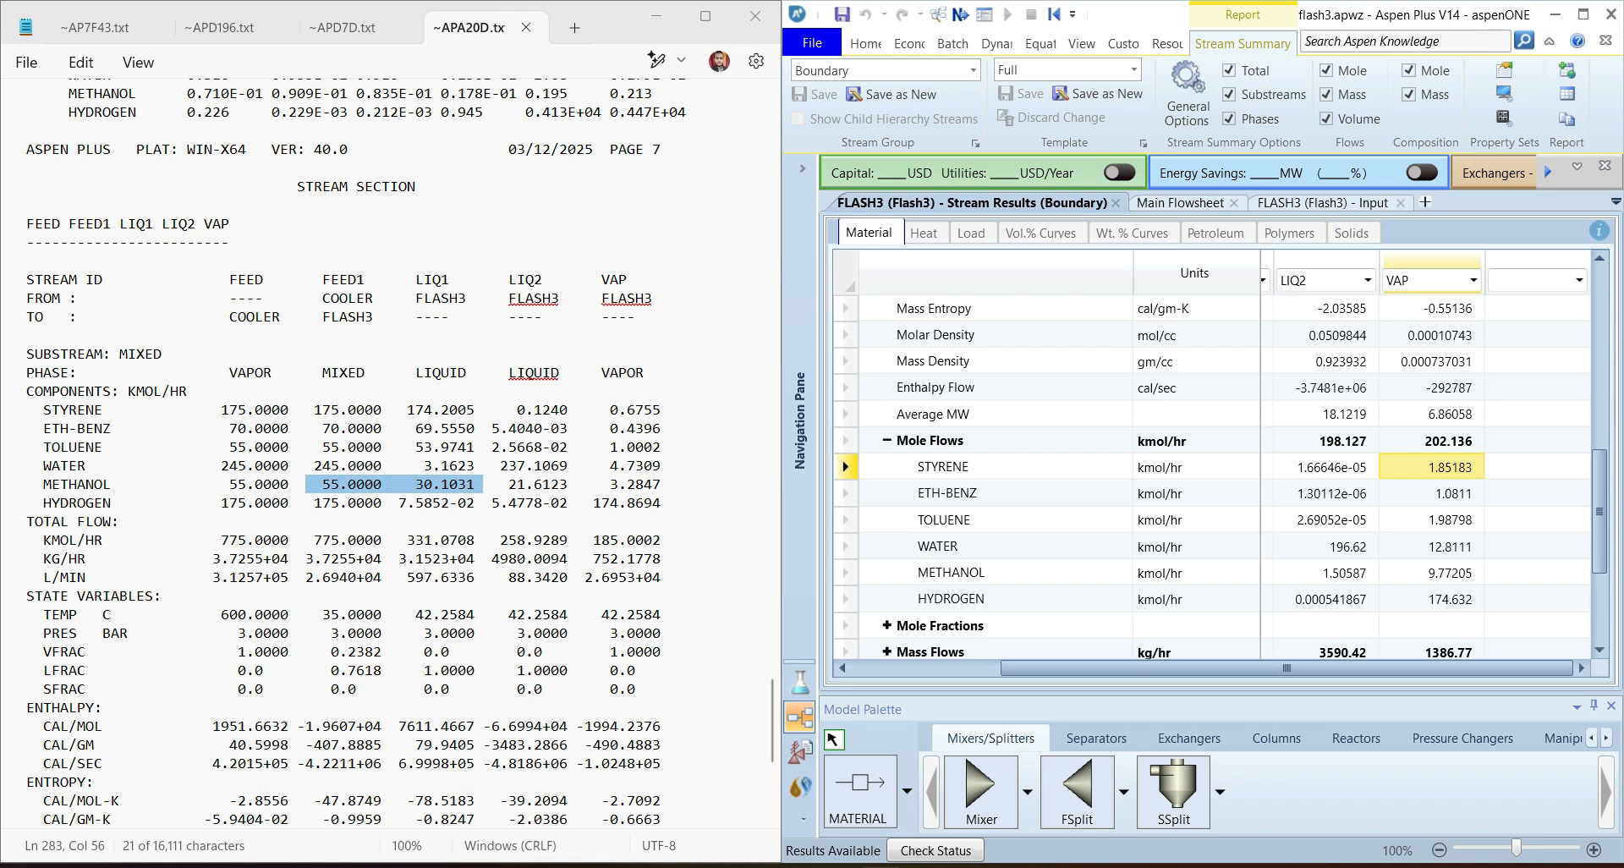
{"action": "left_click", "coordinate": [663, 411]}
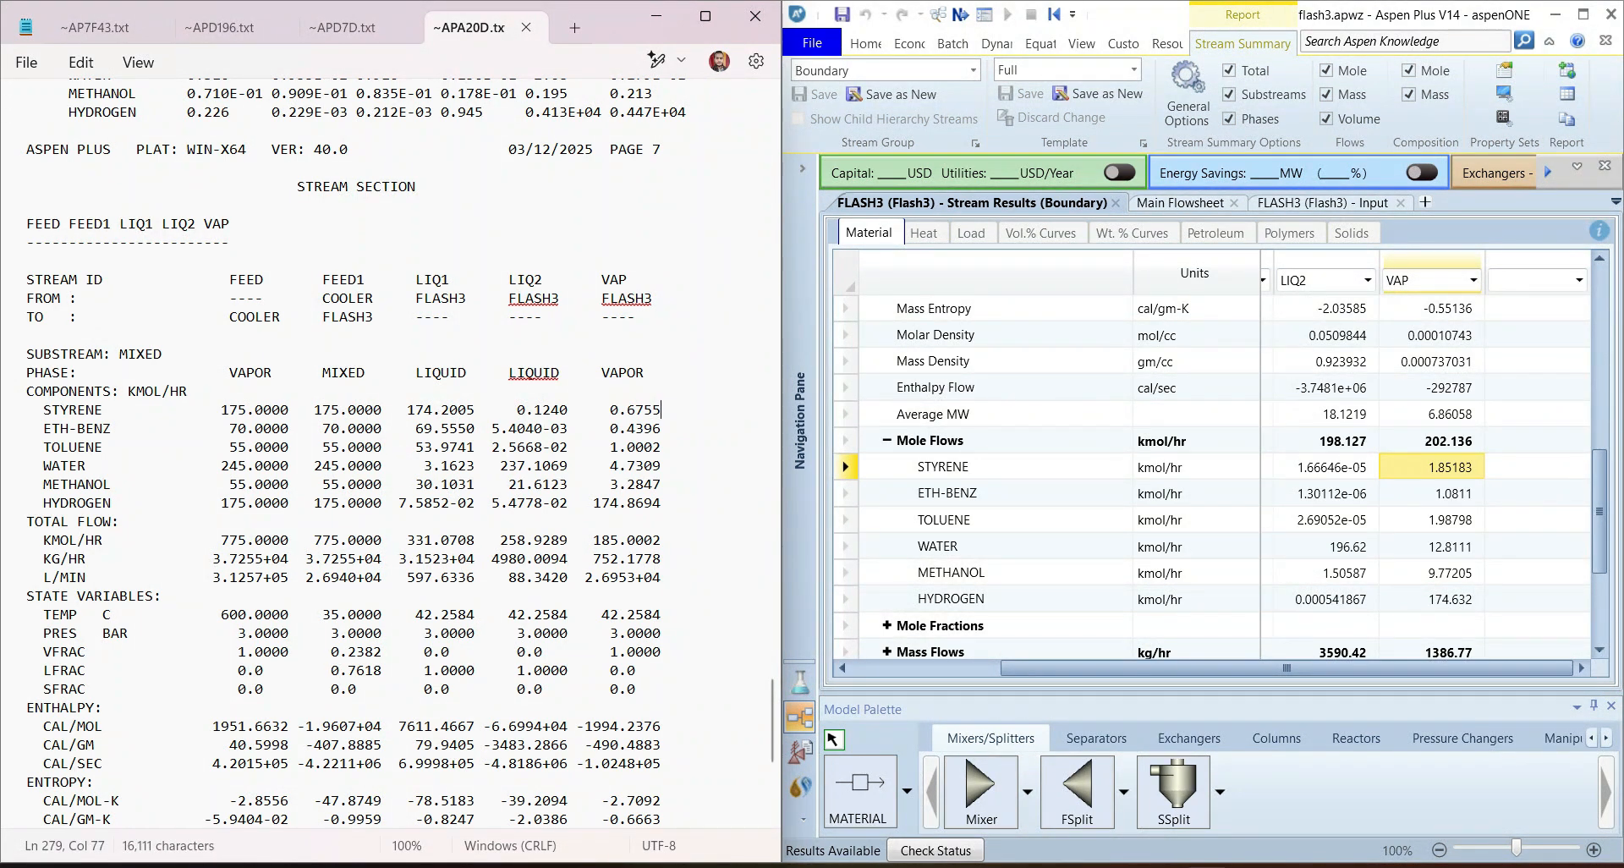
{"action": "left_click", "coordinate": [662, 429]}
{"action": "key", "text": "Down"}
{"action": "key", "text": "Down"}
{"action": "key", "text": "Down"}
{"action": "left_click_drag", "start_coordinate": [500, 540], "coordinate": [561, 540]}
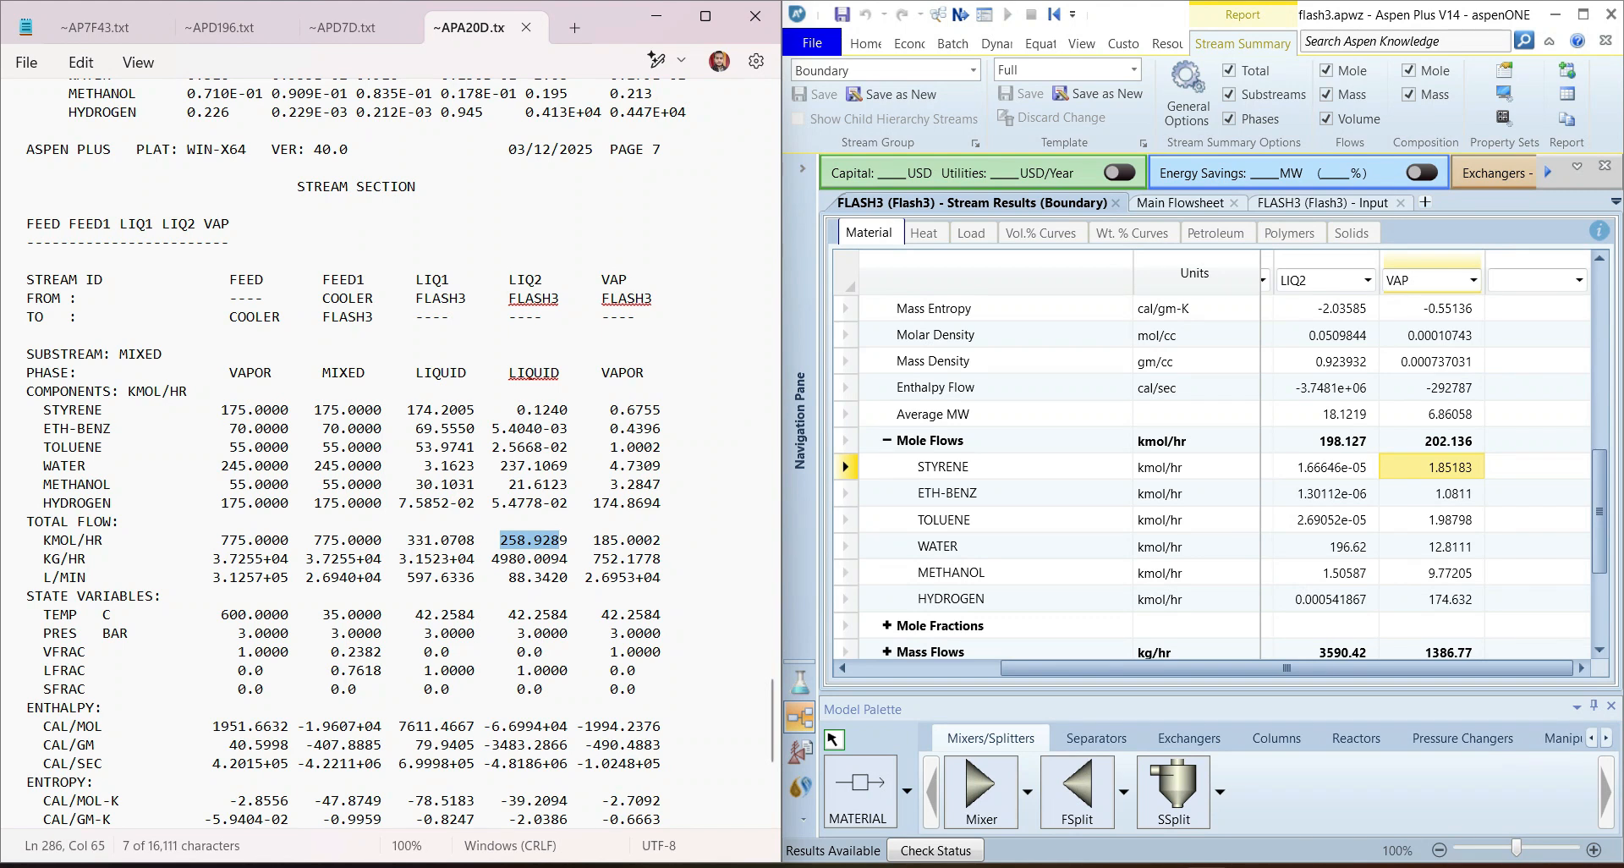
{"action": "left_click", "coordinate": [1326, 441]}
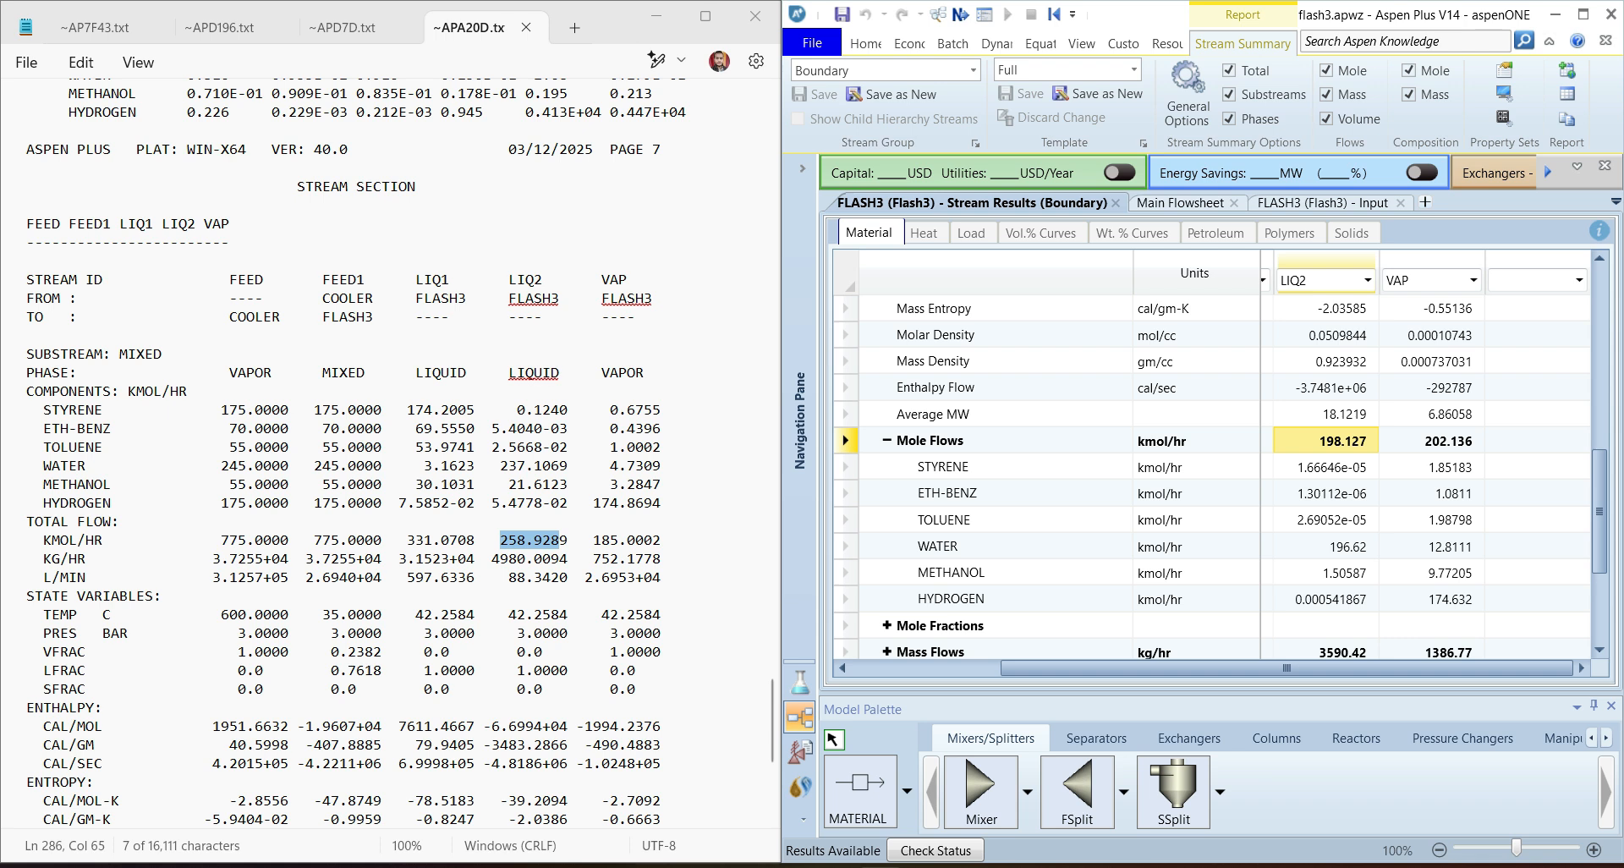
Step: Close the text report and every open simulation form except the main flowsheet
{"action": "left_click", "coordinate": [756, 16]}
{"action": "left_click", "coordinate": [1583, 15]}
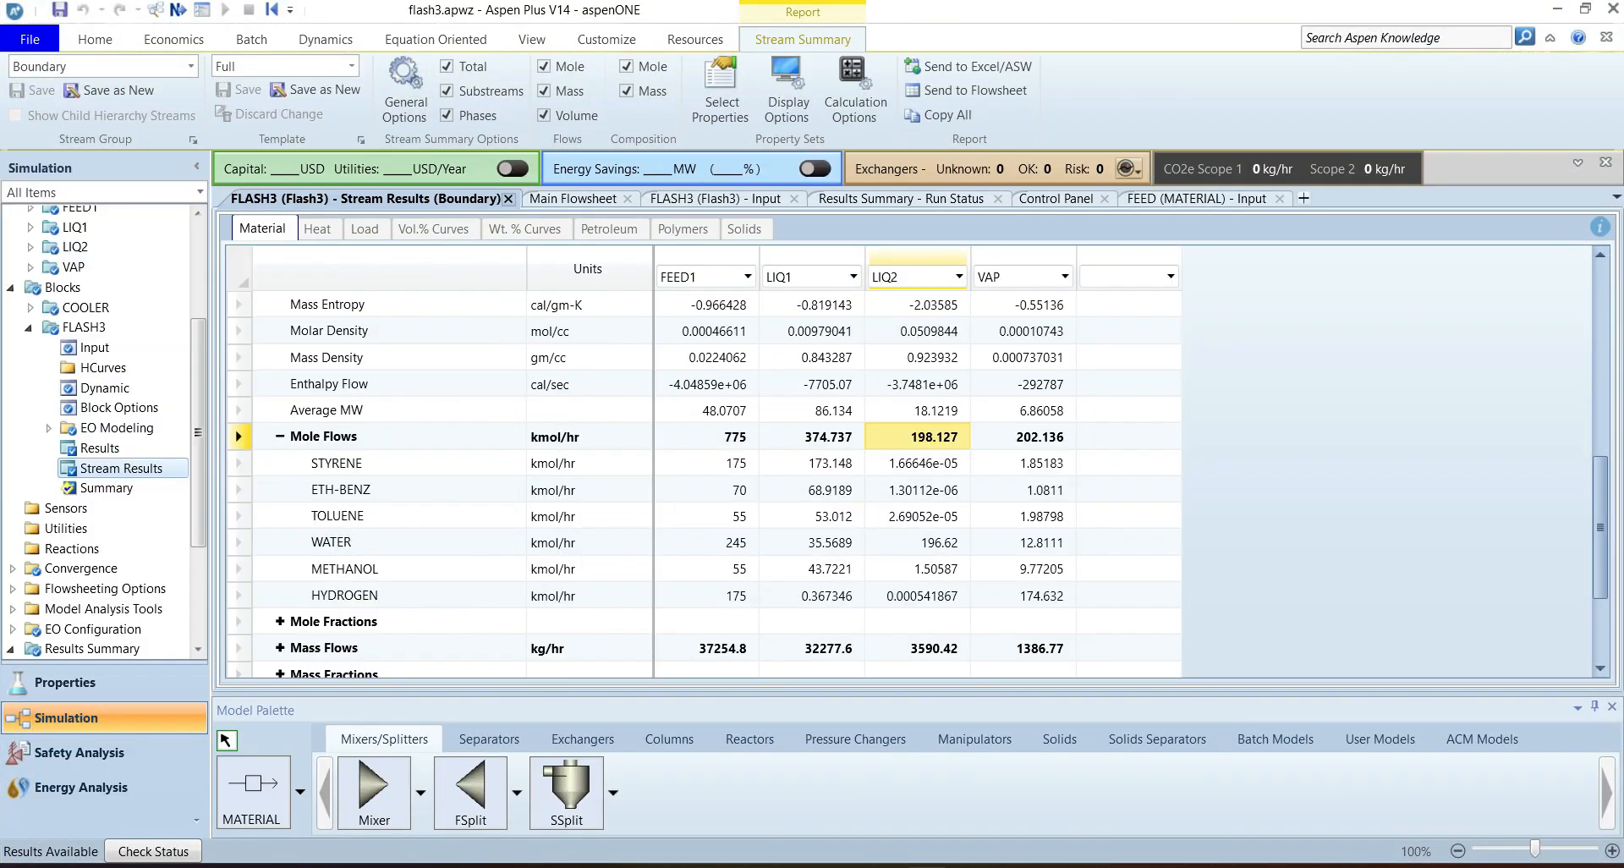
{"action": "left_click", "coordinate": [508, 198]}
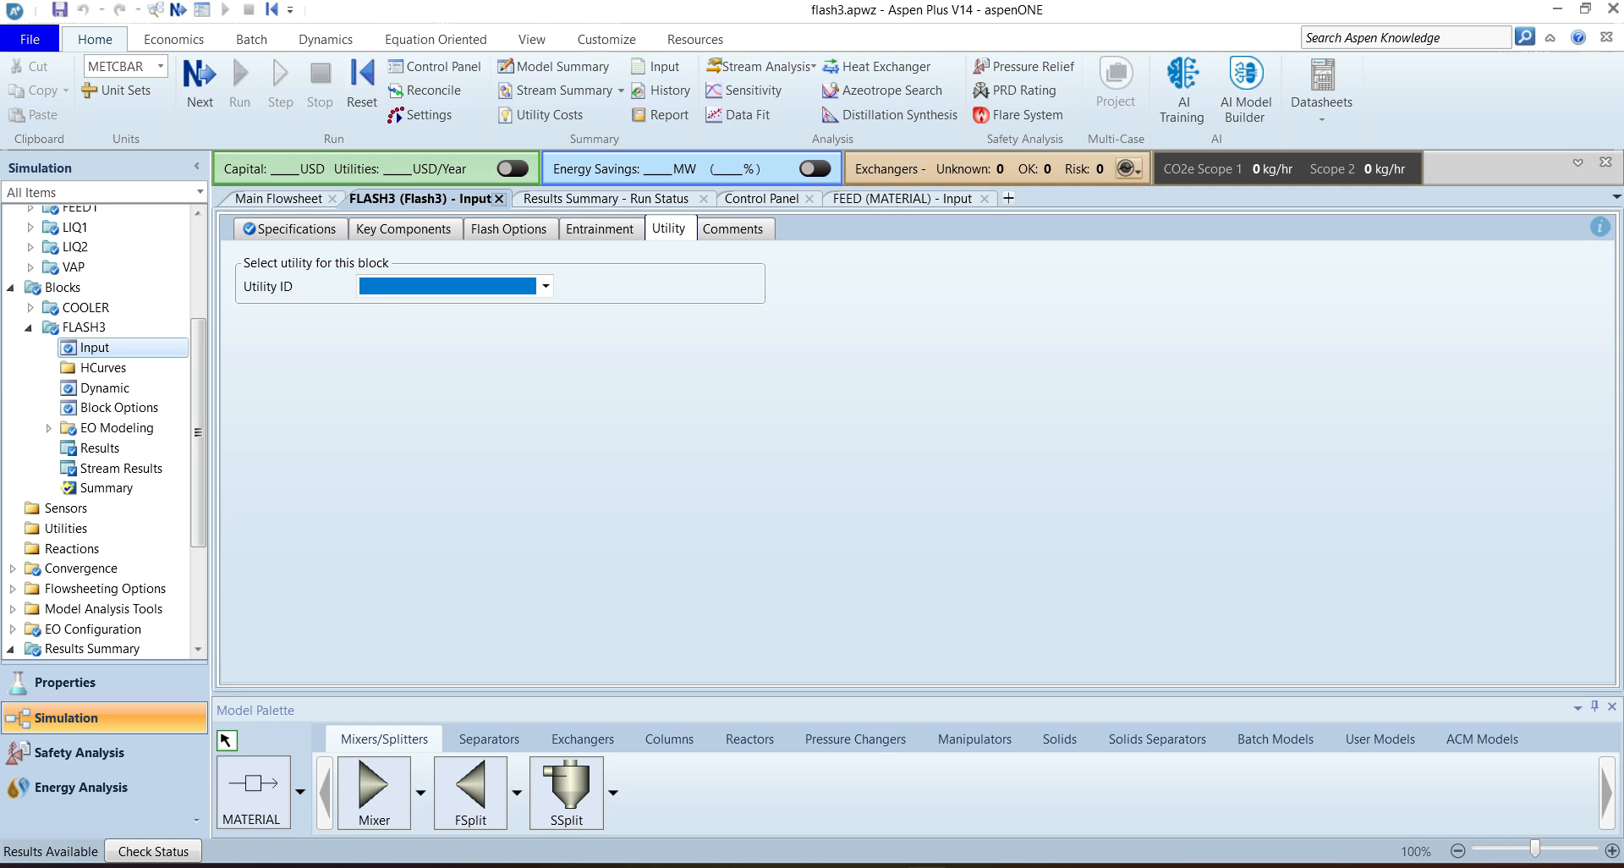
{"action": "left_click", "coordinate": [499, 199]}
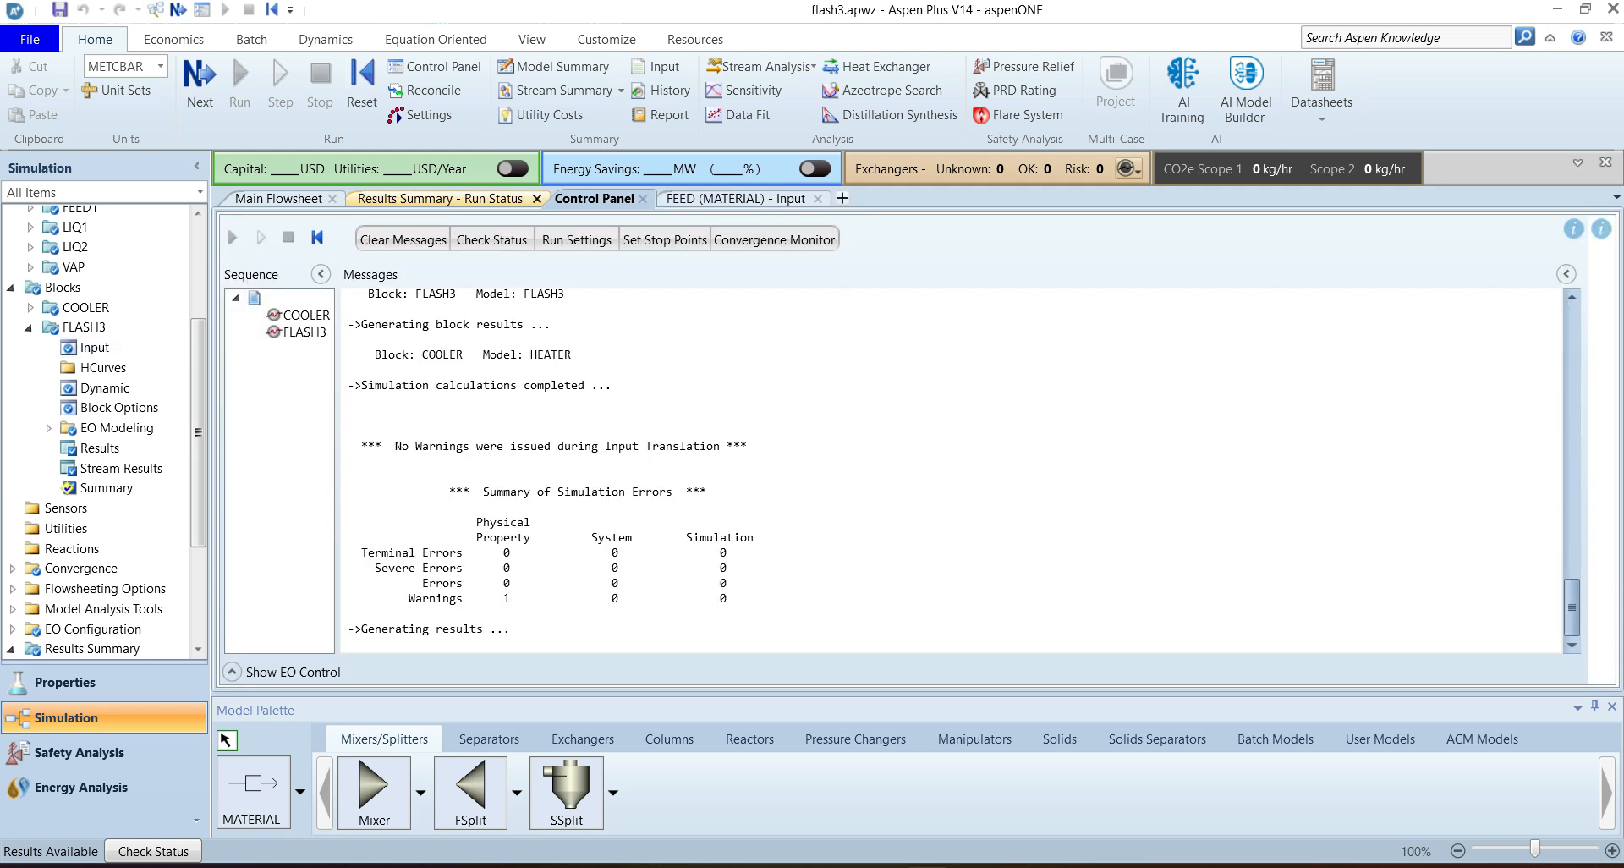
{"action": "left_click", "coordinate": [535, 199]}
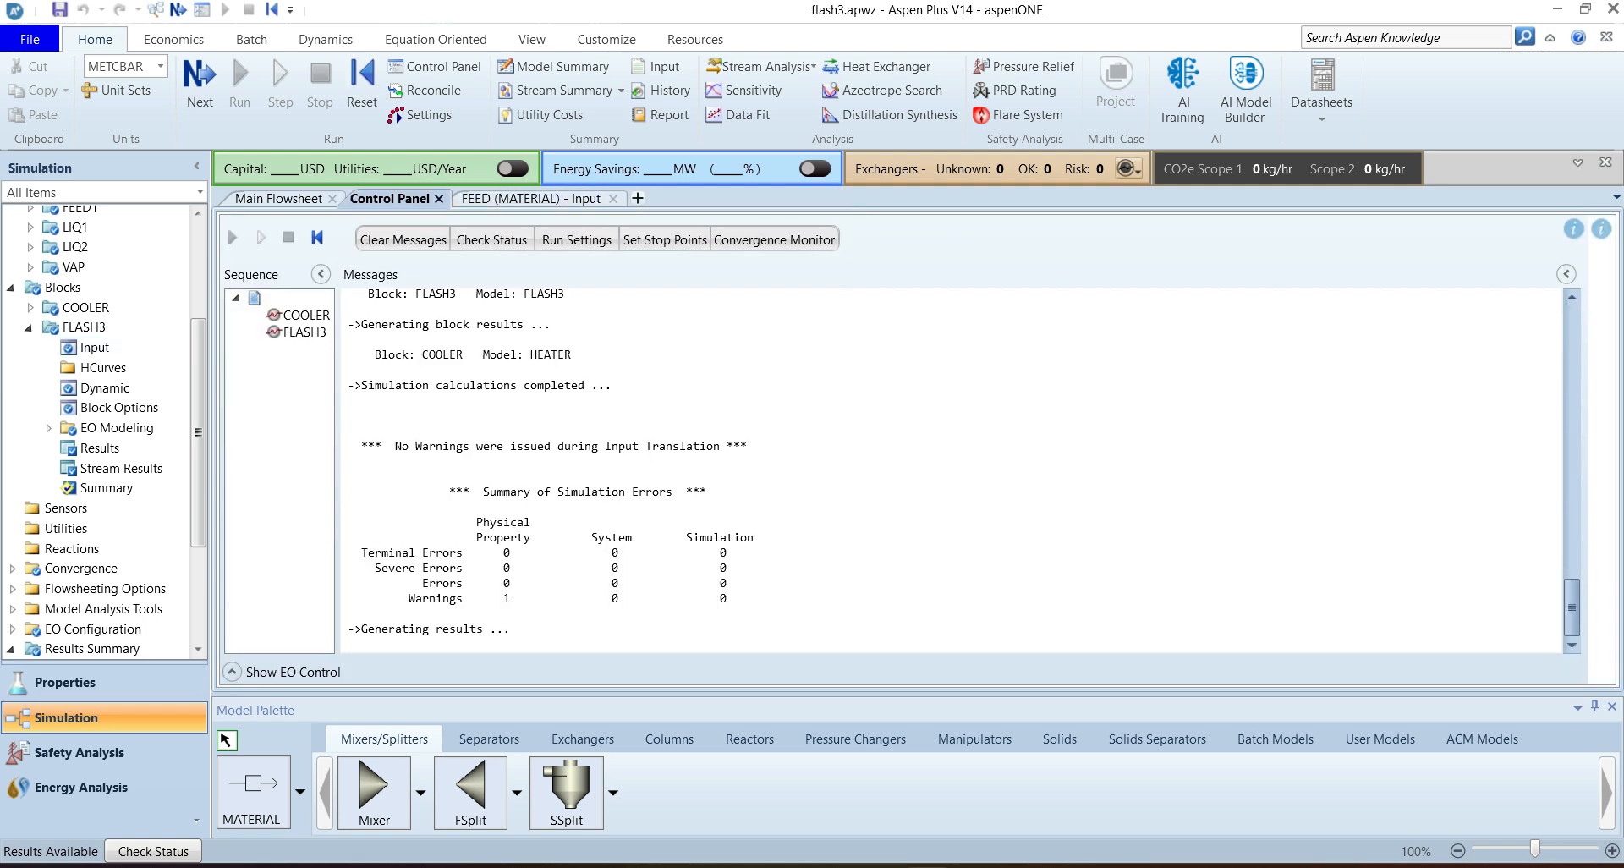
{"action": "left_click", "coordinate": [438, 198]}
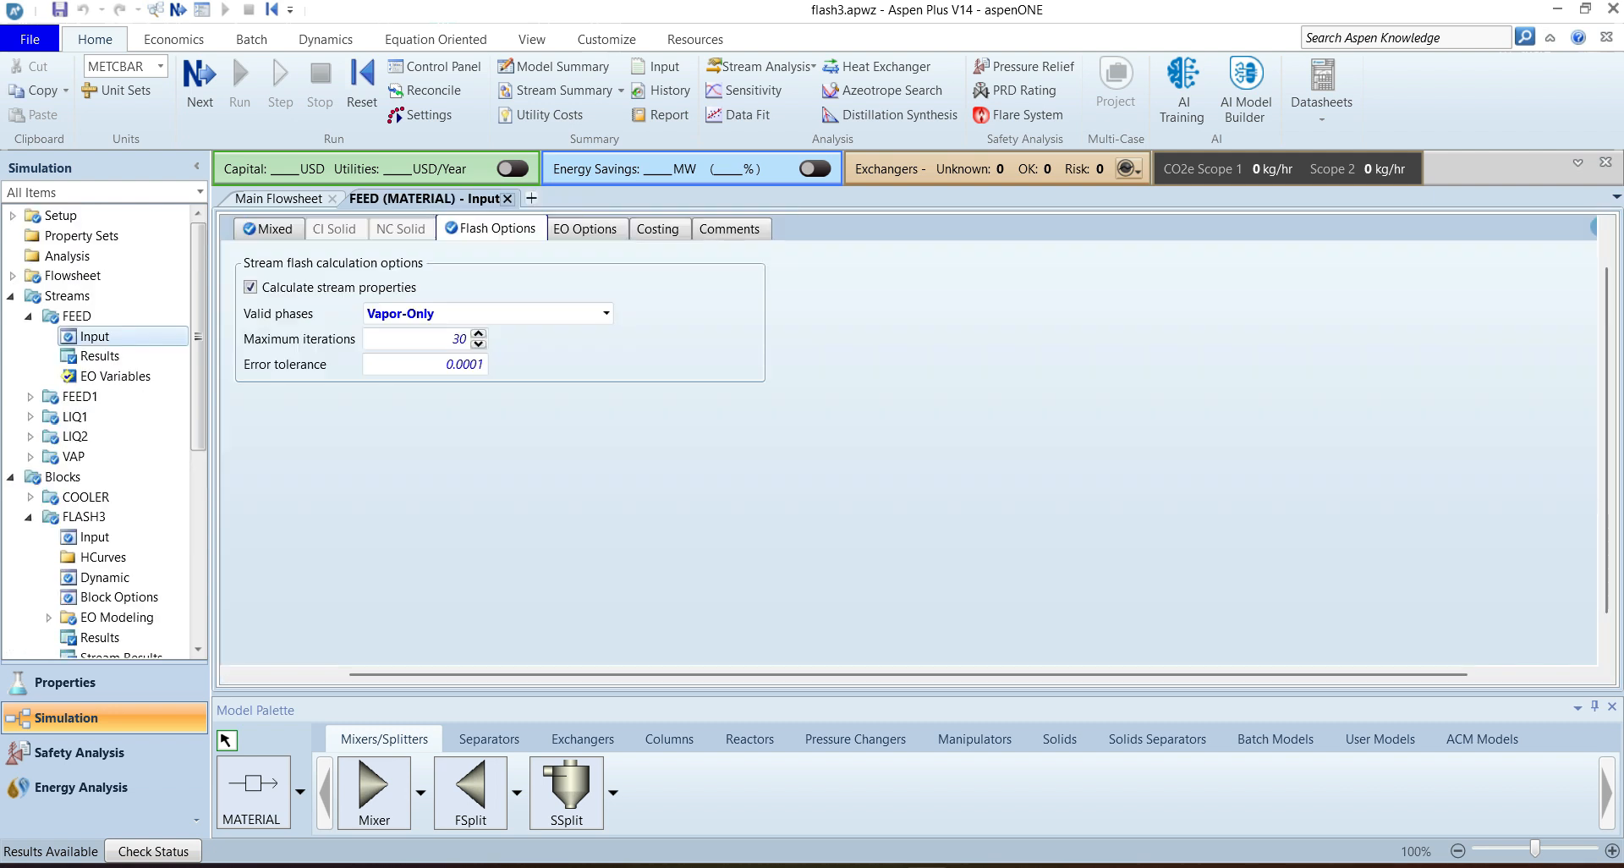
{"action": "left_click", "coordinate": [507, 199]}
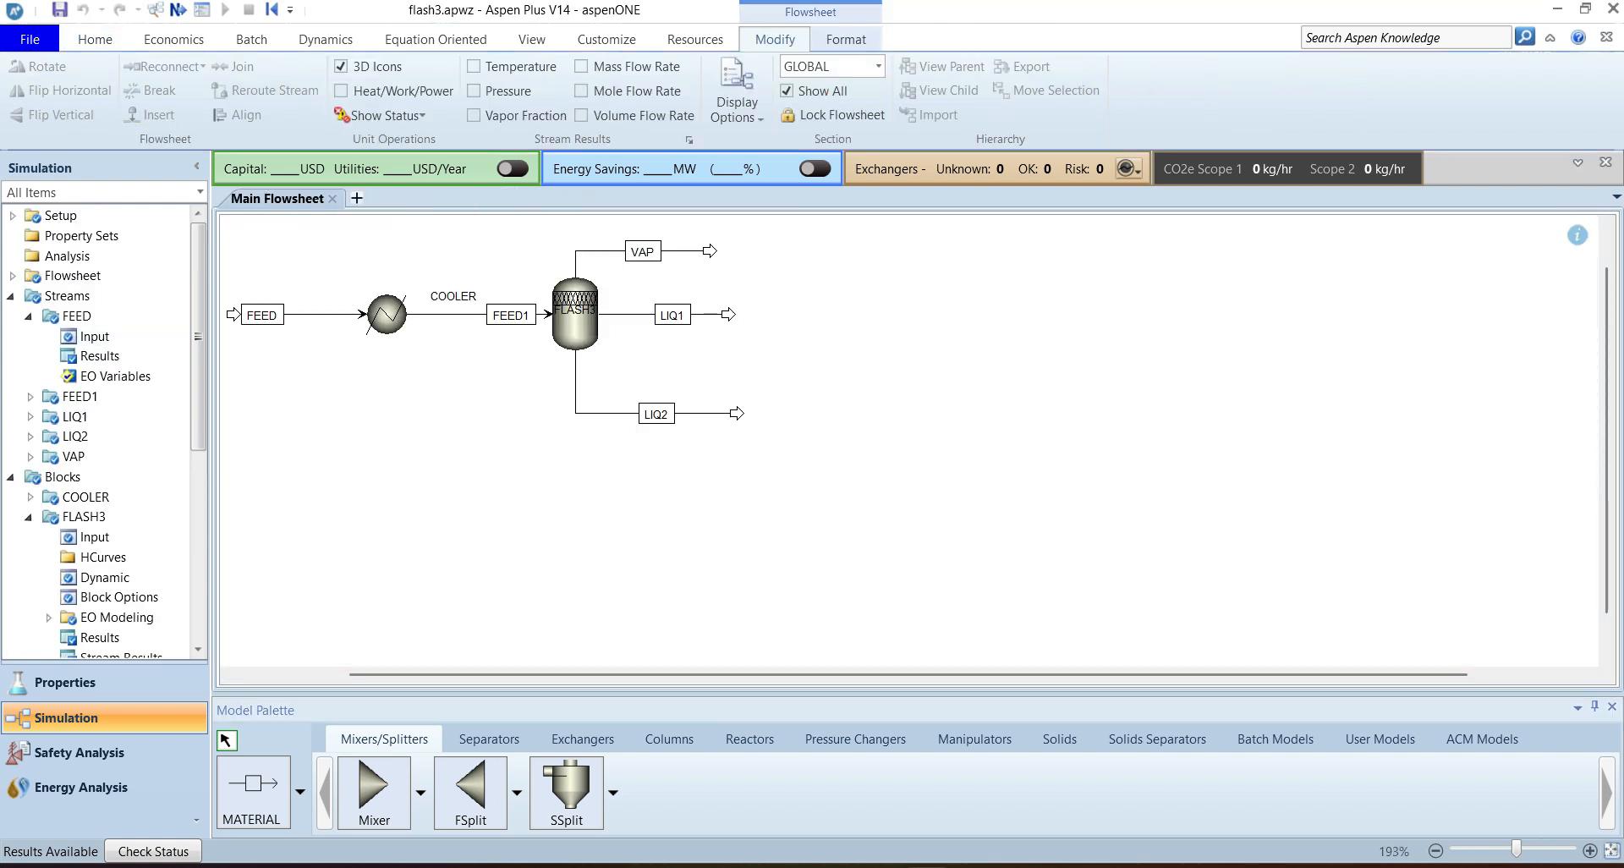
Step: Add a Sep block named COMPSEP to the flowsheet below the FLASH3 separator
{"action": "left_click", "coordinate": [488, 739]}
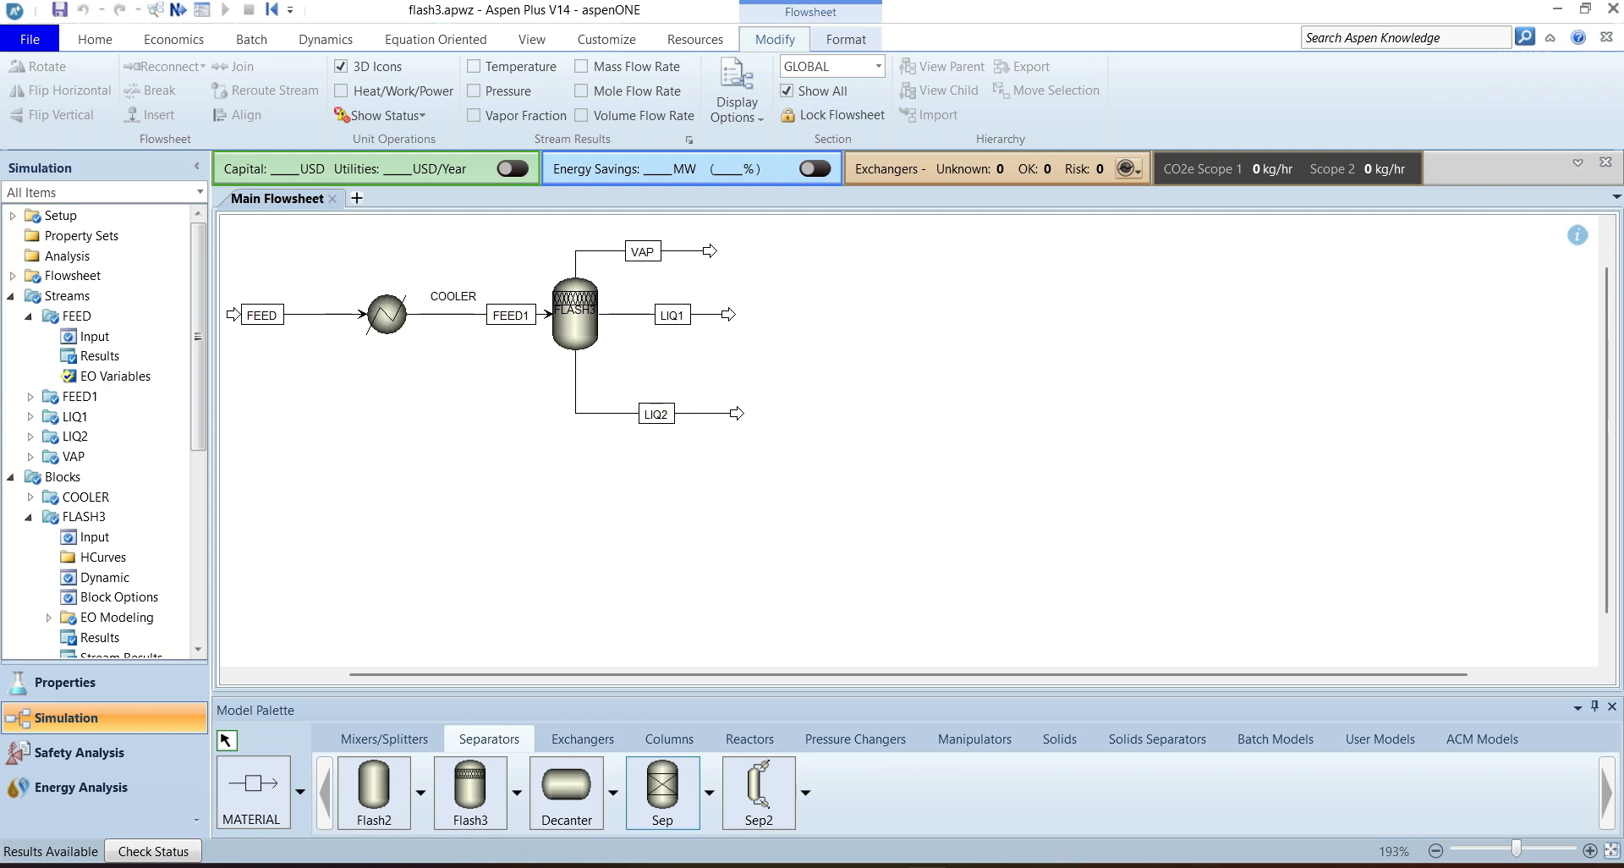
{"action": "left_click", "coordinate": [663, 792]}
{"action": "left_click", "coordinate": [812, 423]}
{"action": "type", "text": "COMPSEP"}
{"action": "key", "text": "Return"}
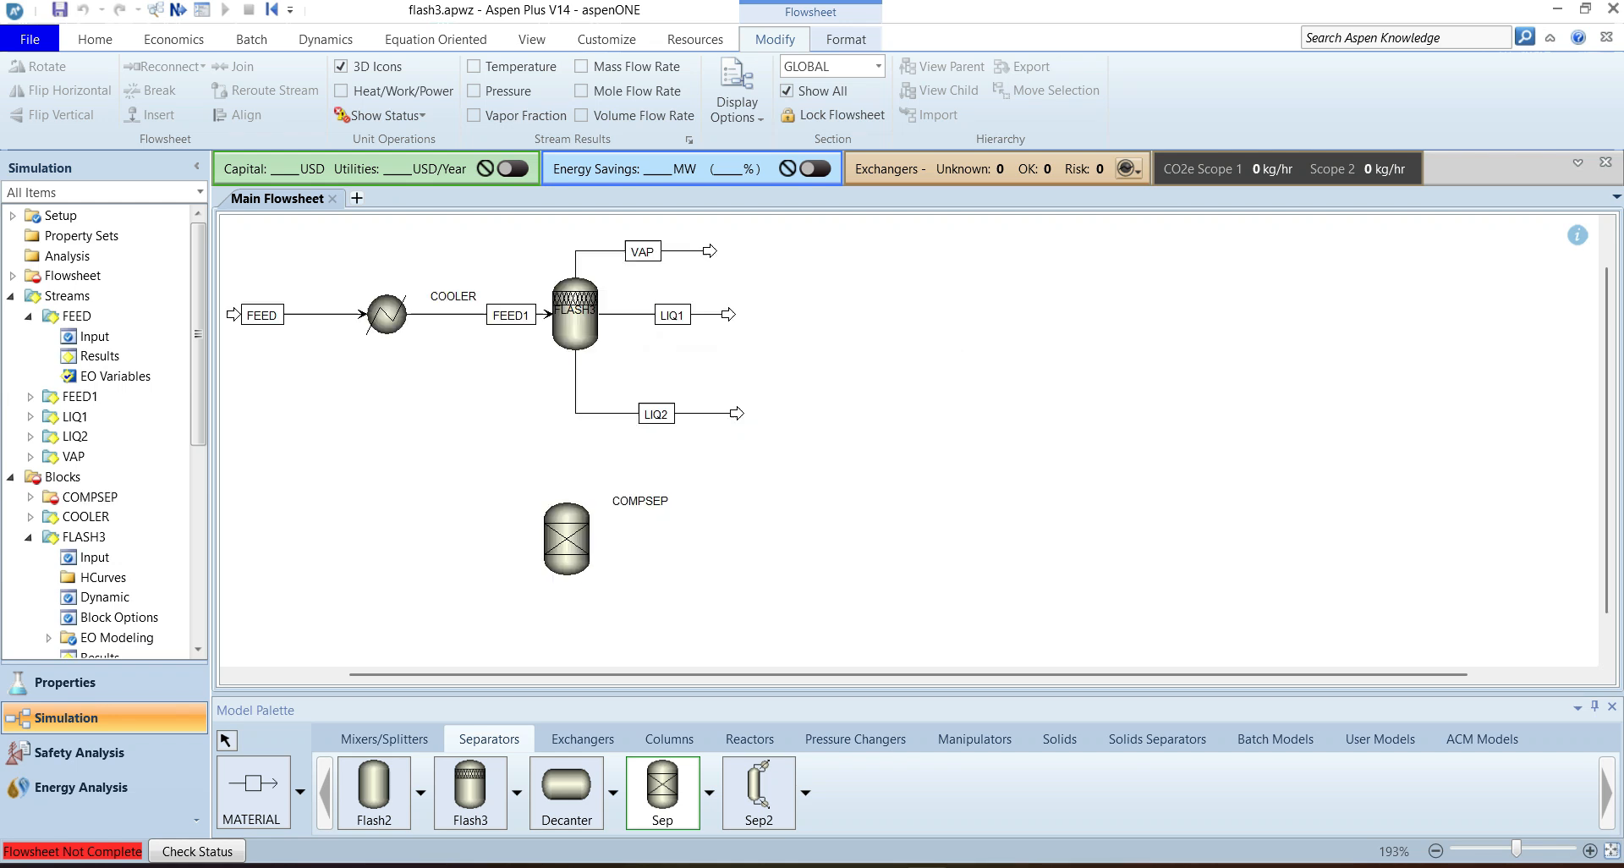
Step: Add a Dupl stream duplicator block named DUPL to the flowsheet between FLASH3 and COMPSEP
{"action": "key", "text": "Escape"}
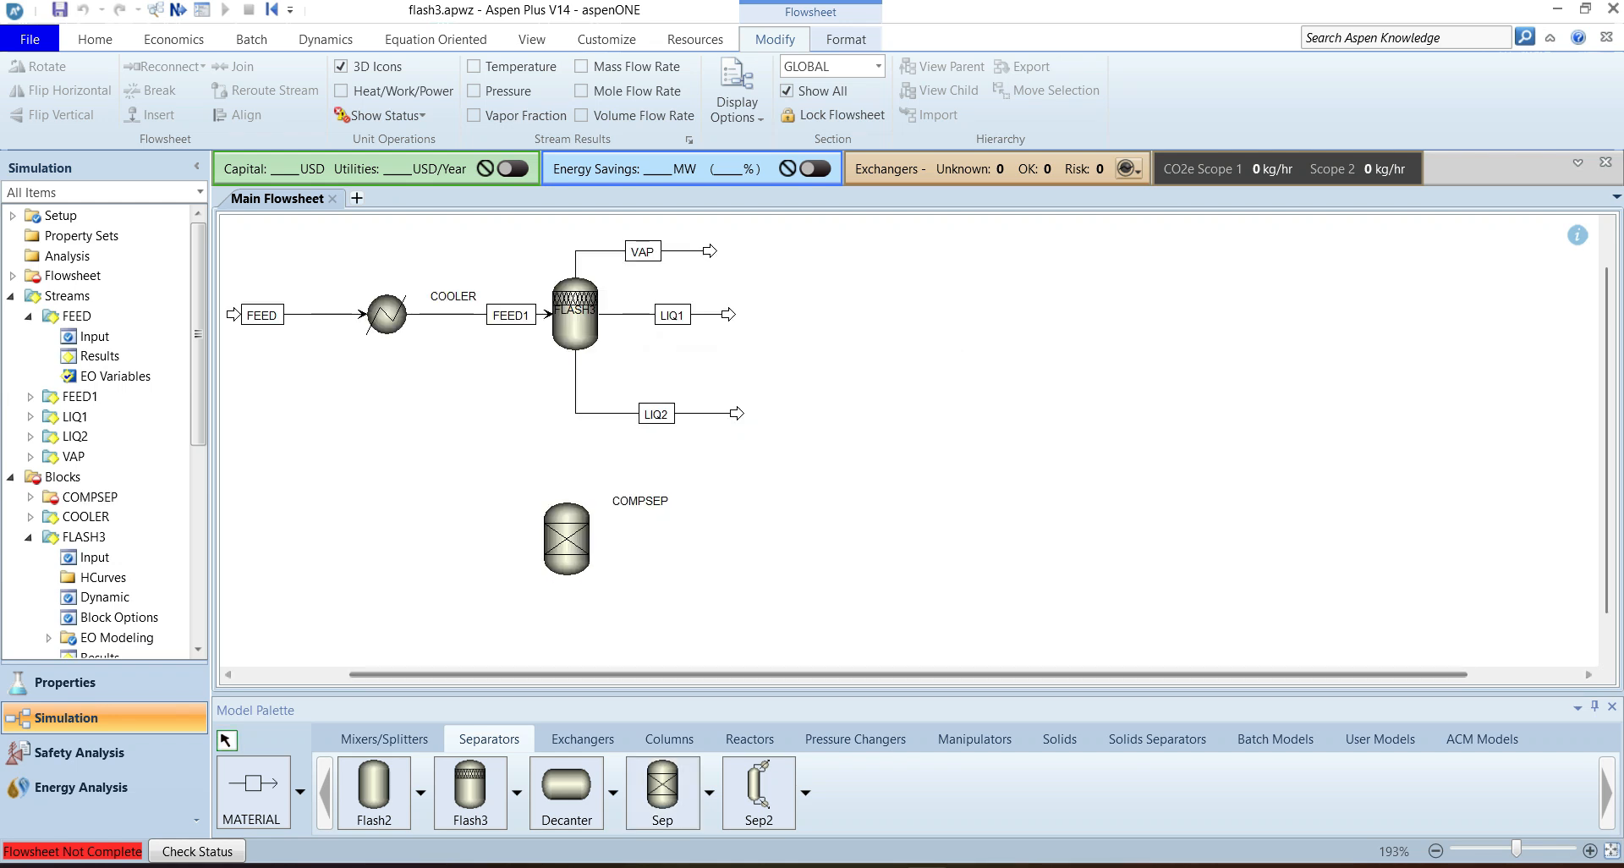
{"action": "left_click_drag", "start_coordinate": [677, 674], "coordinate": [589, 674]}
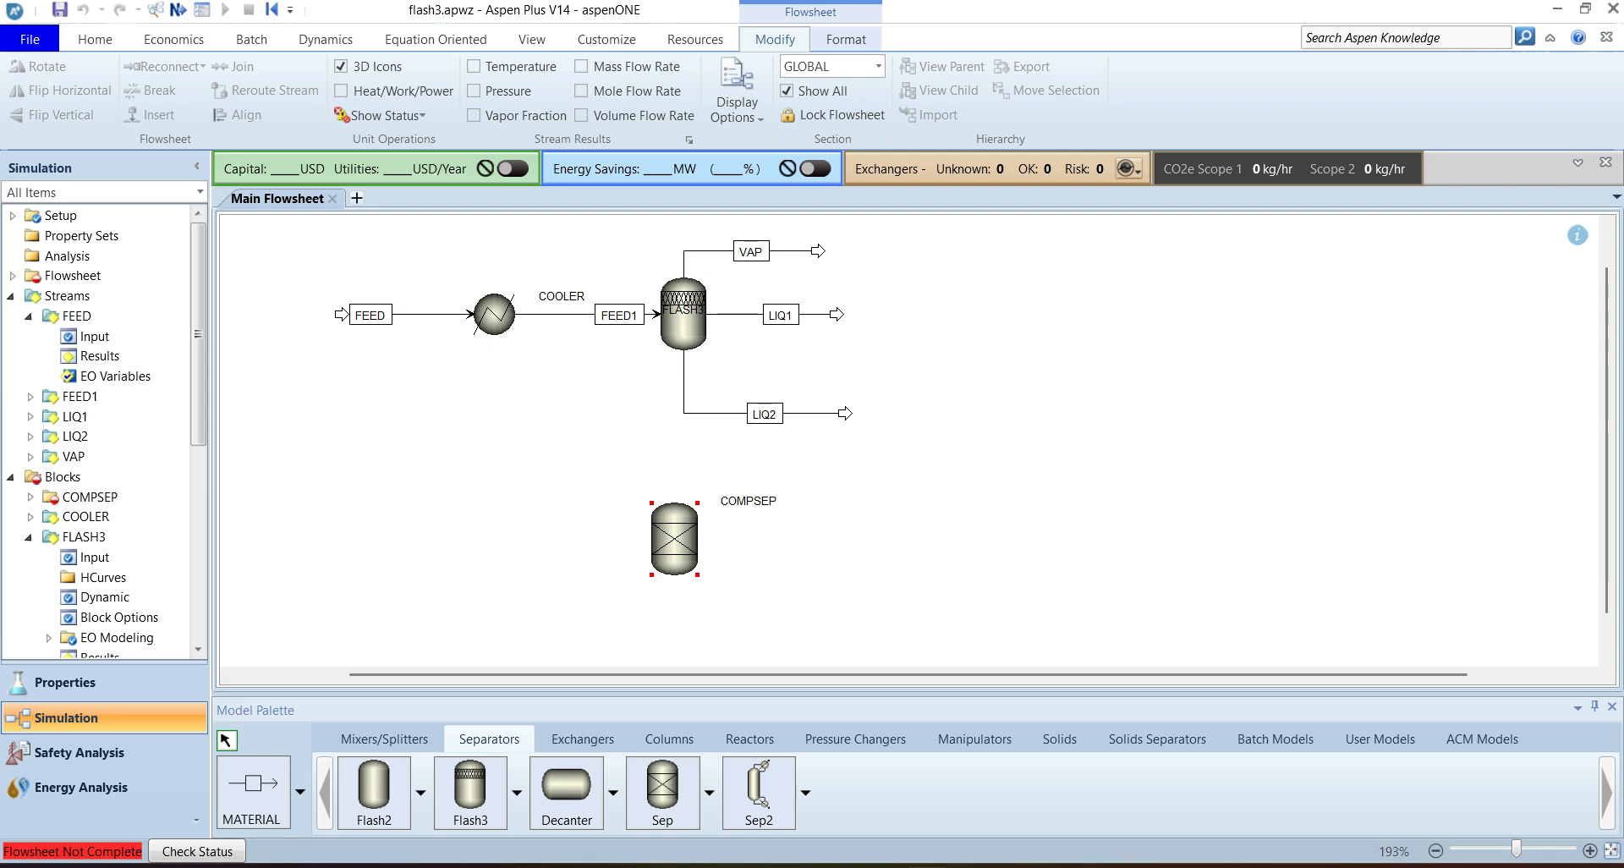
{"action": "left_click", "coordinate": [975, 738]}
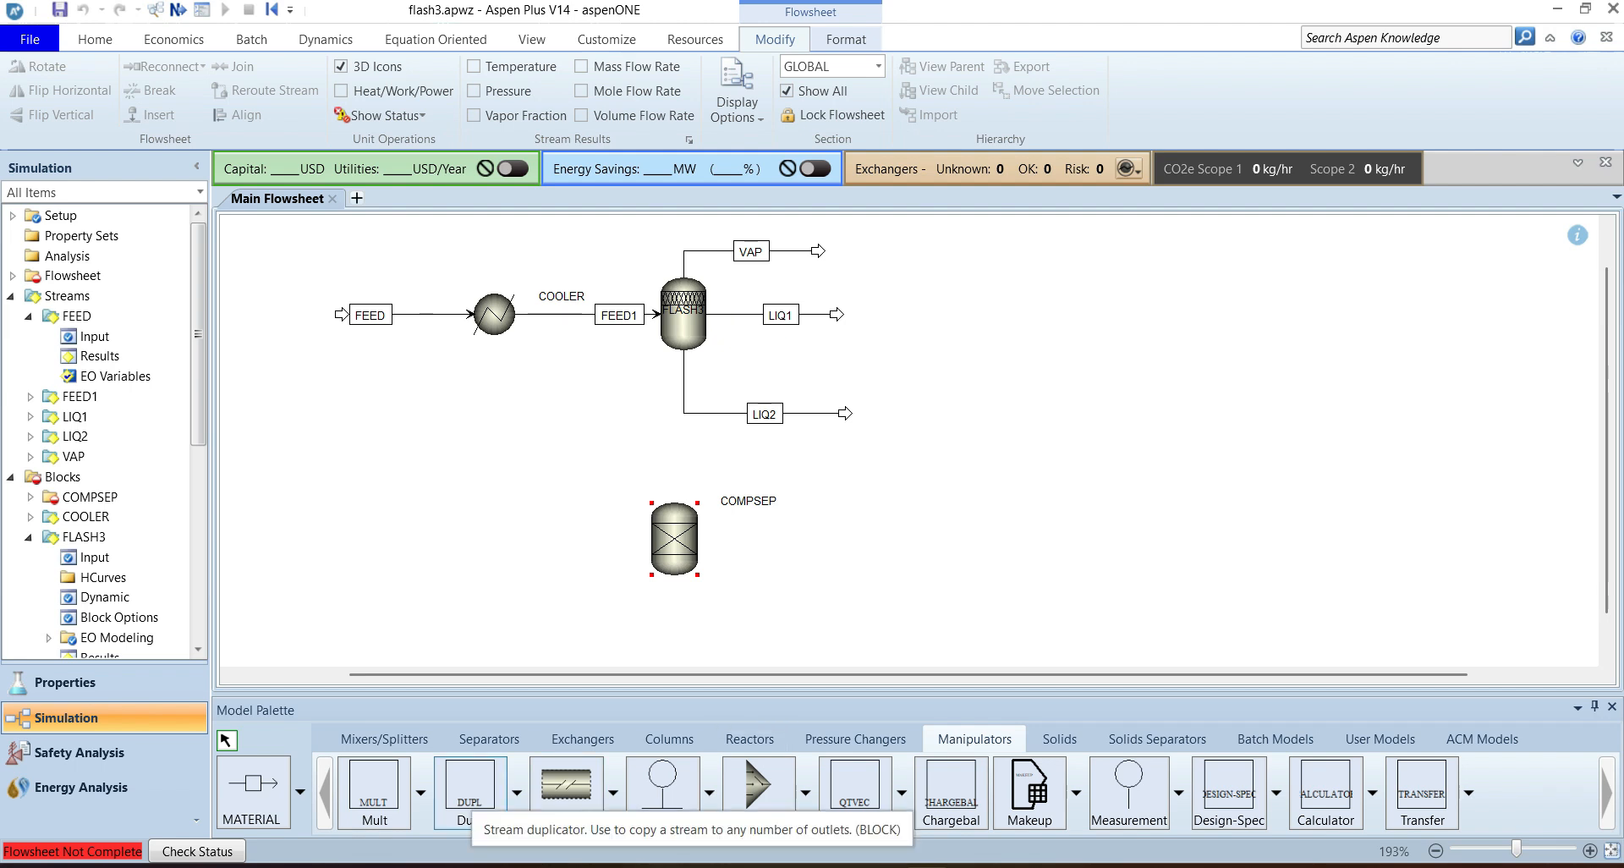
{"action": "left_click", "coordinate": [471, 787]}
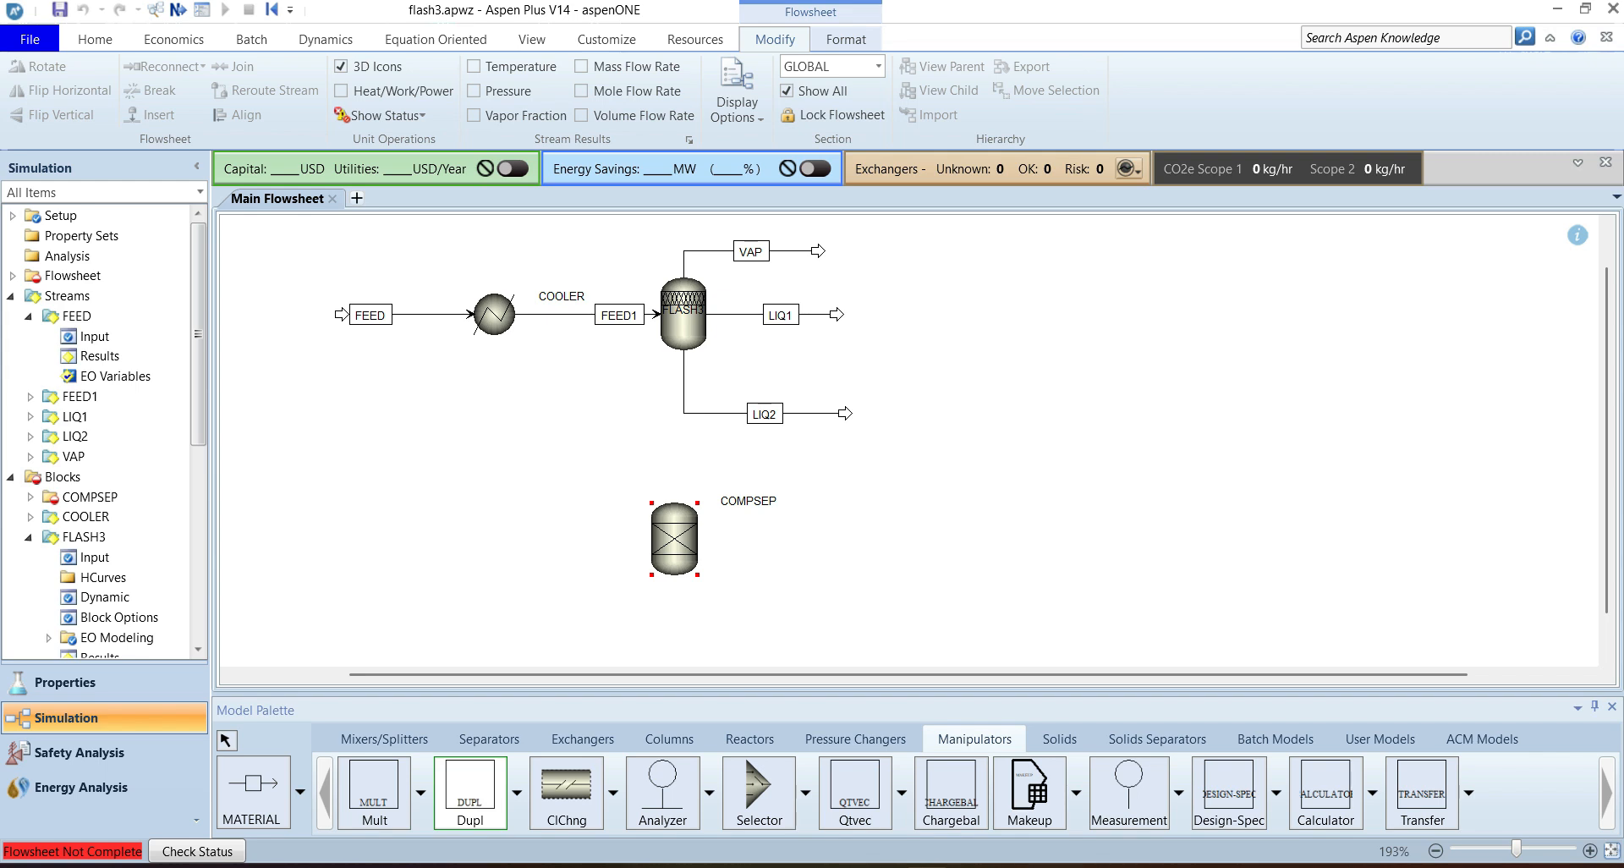
{"action": "type", "text": "DUPL"}
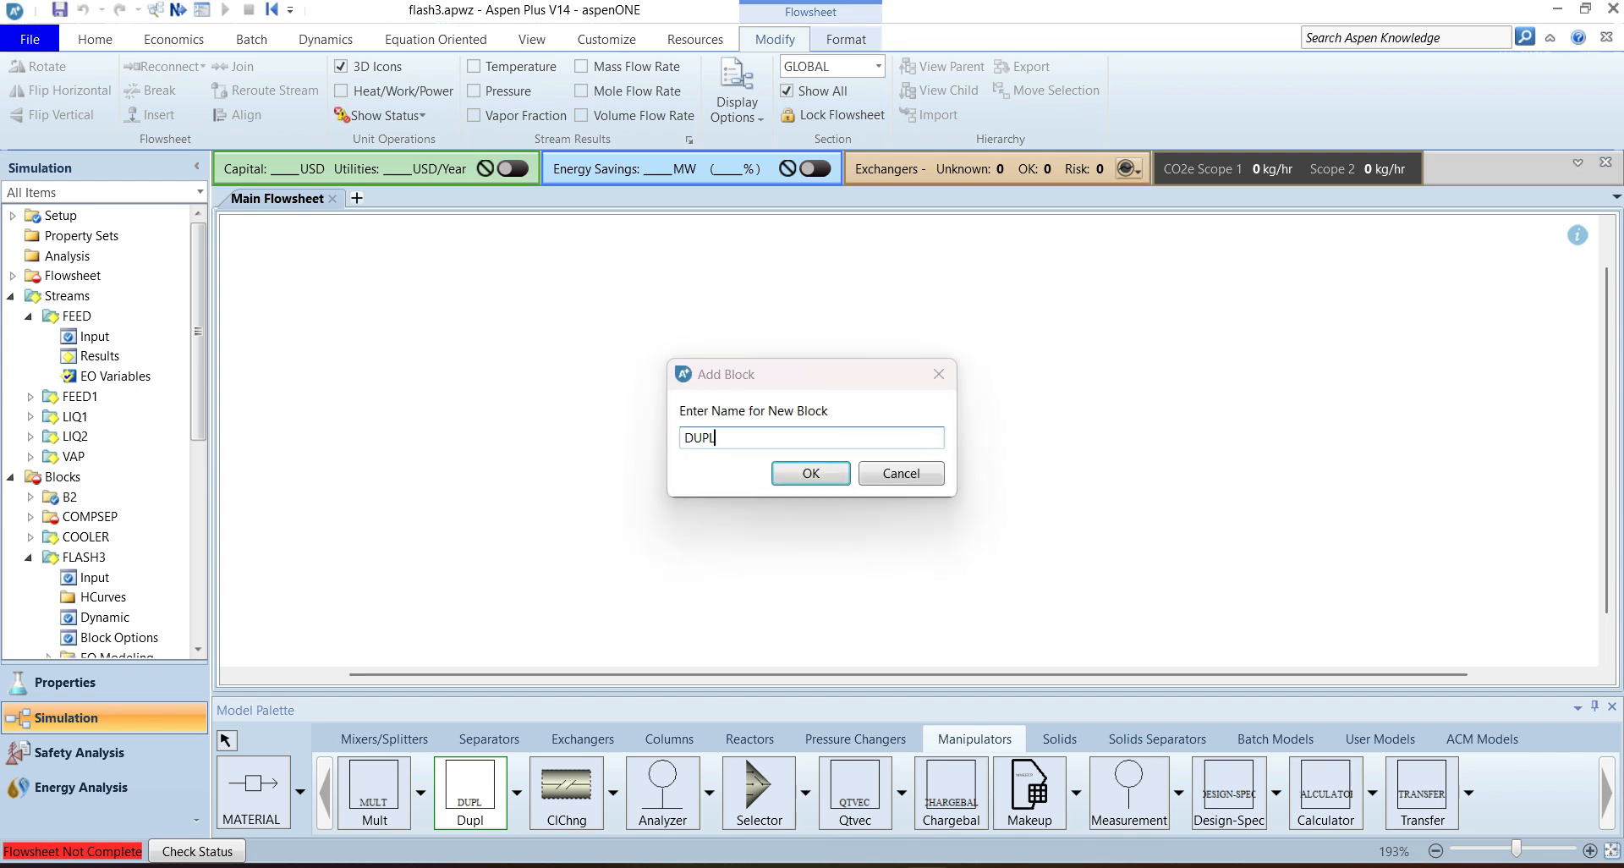
{"action": "key", "text": "Return"}
{"action": "key", "text": "Escape"}
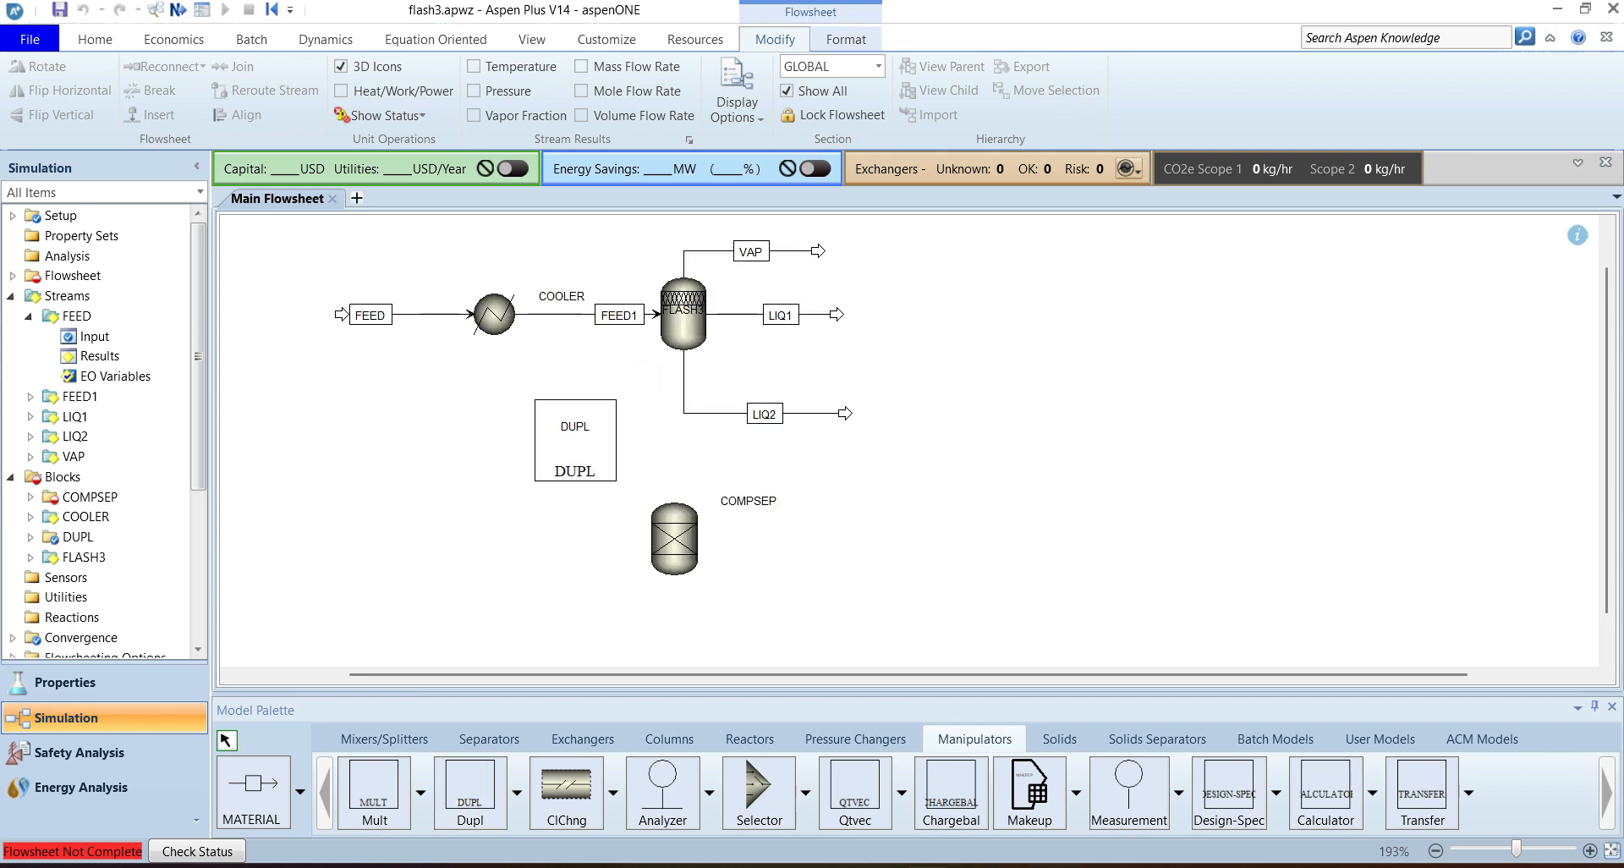
Step: Reconnect the destination of stream FEED1 from FLASH3 to the DUPL block's inlet
{"action": "left_click", "coordinate": [583, 314]}
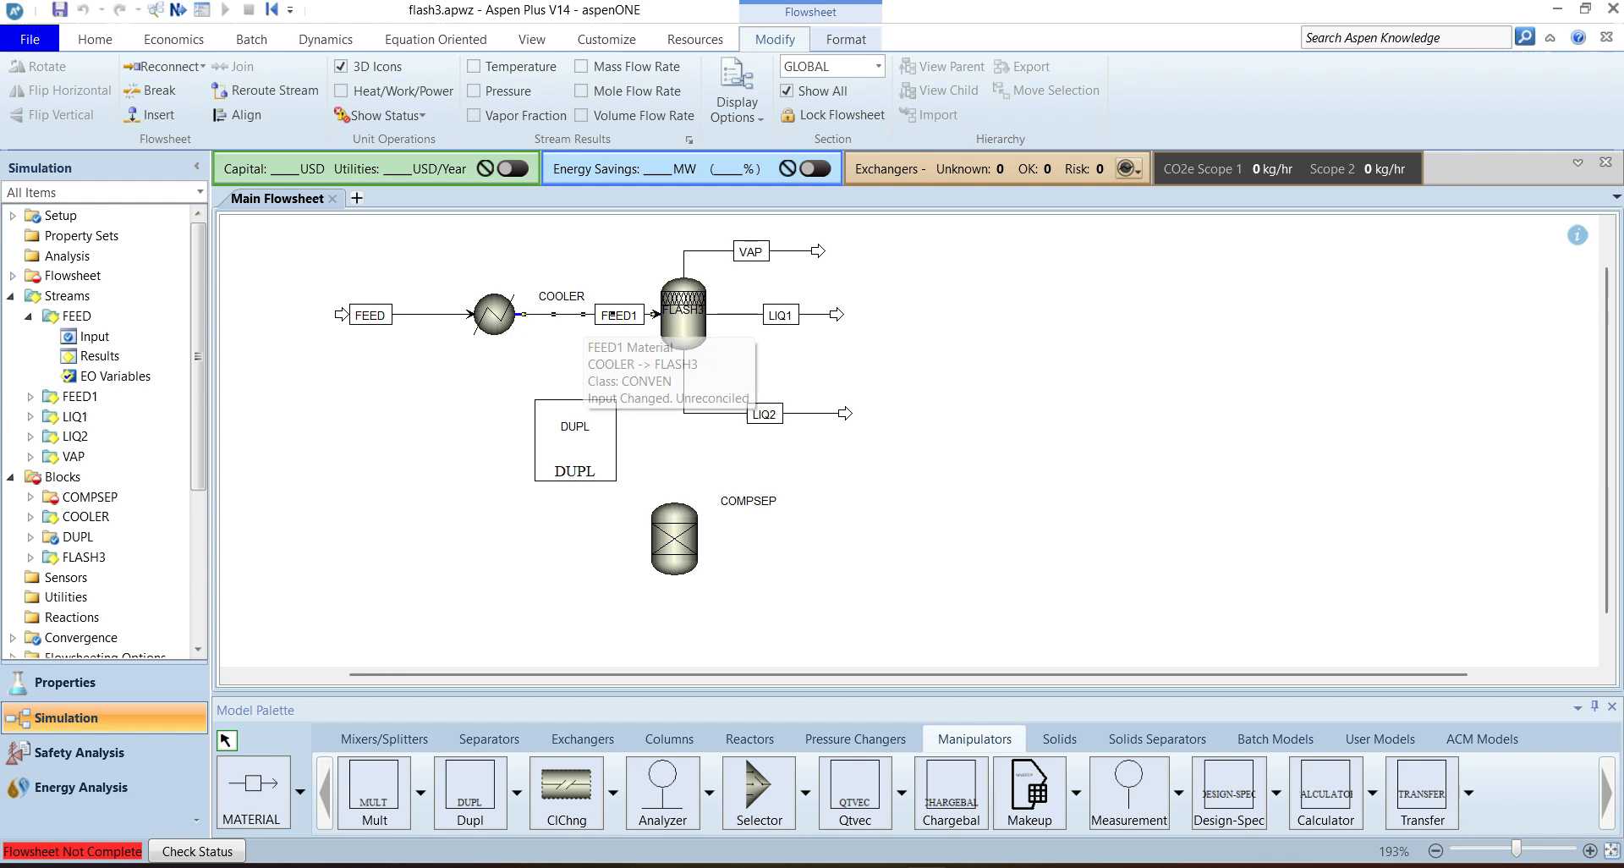
{"action": "right_click", "coordinate": [584, 314]}
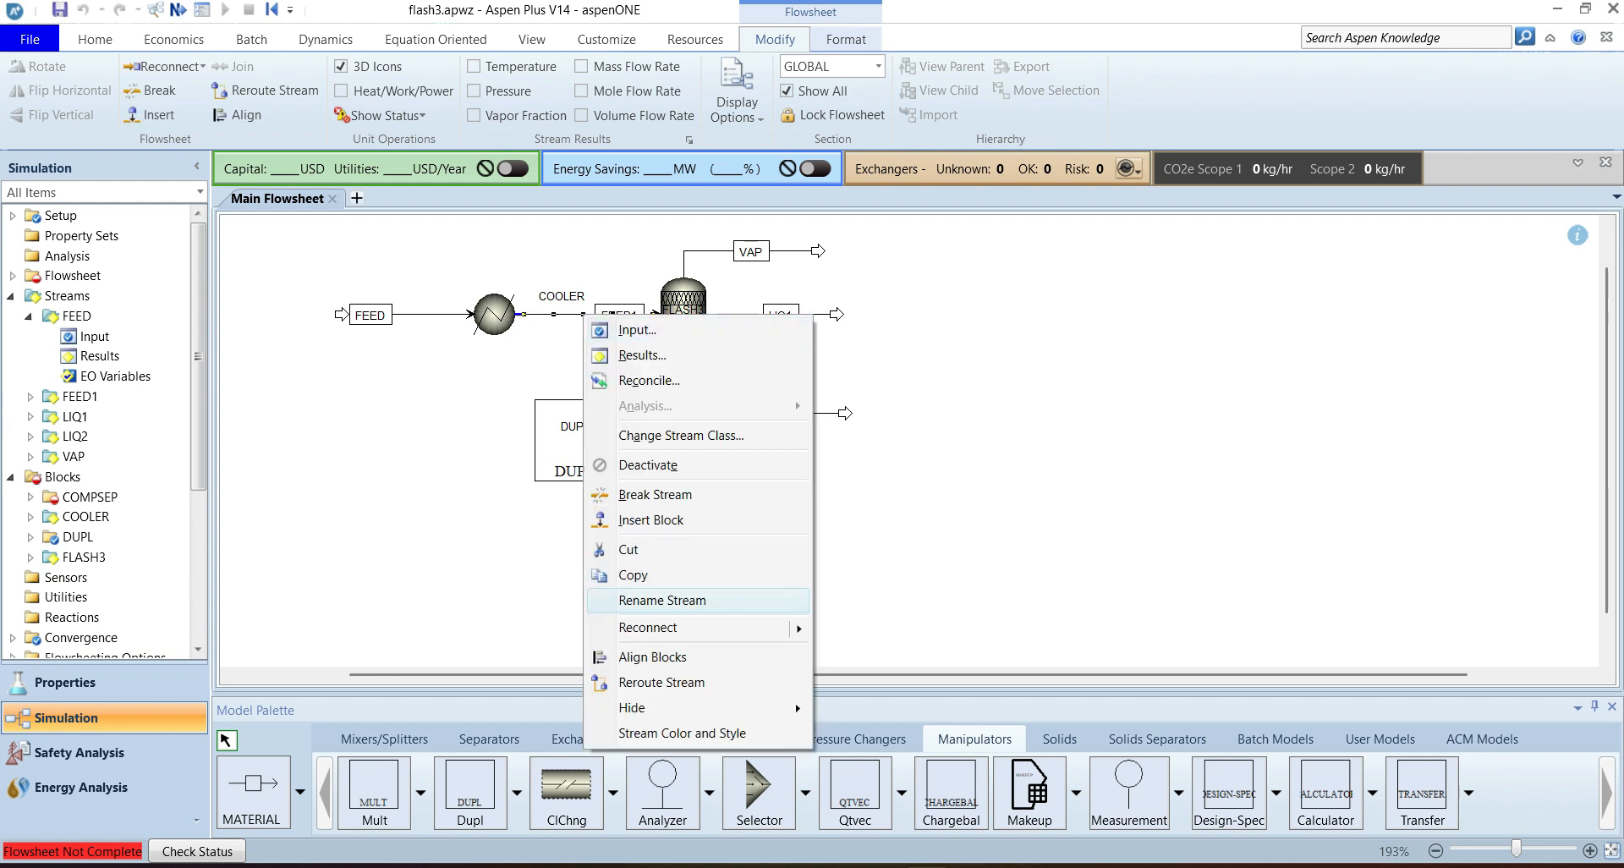
{"action": "mouse_move", "coordinate": [660, 627]}
{"action": "left_click", "coordinate": [899, 632]}
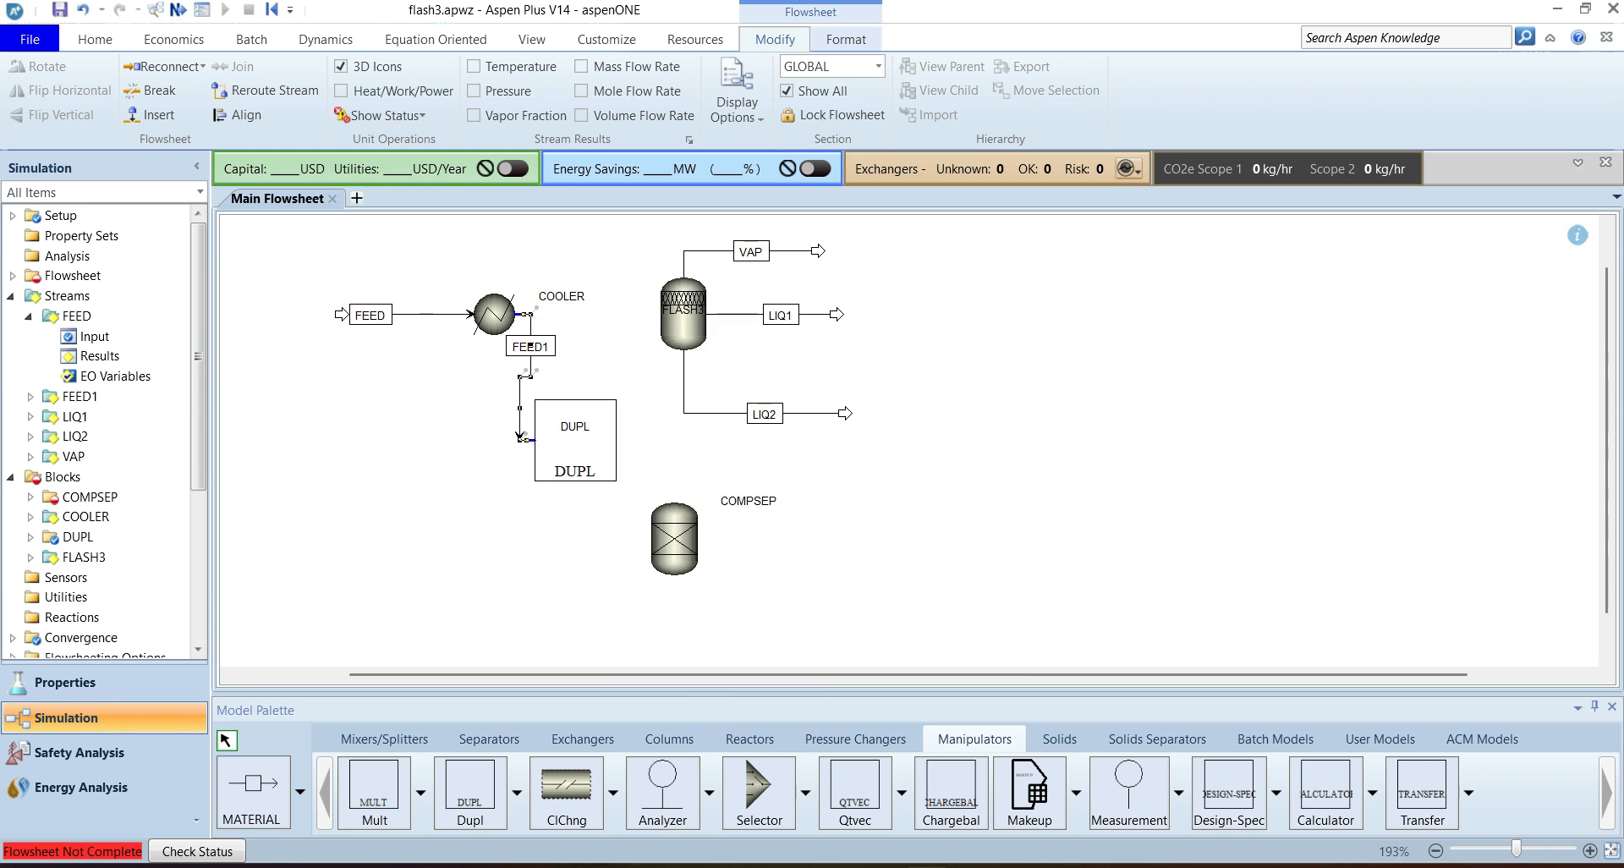
Step: Connect DUPL to FLASH3 with material stream FEED3 and to COMPSEP with material stream FEED2
{"action": "left_click", "coordinate": [251, 786]}
{"action": "left_click_drag", "start_coordinate": [624, 440], "coordinate": [581, 391]}
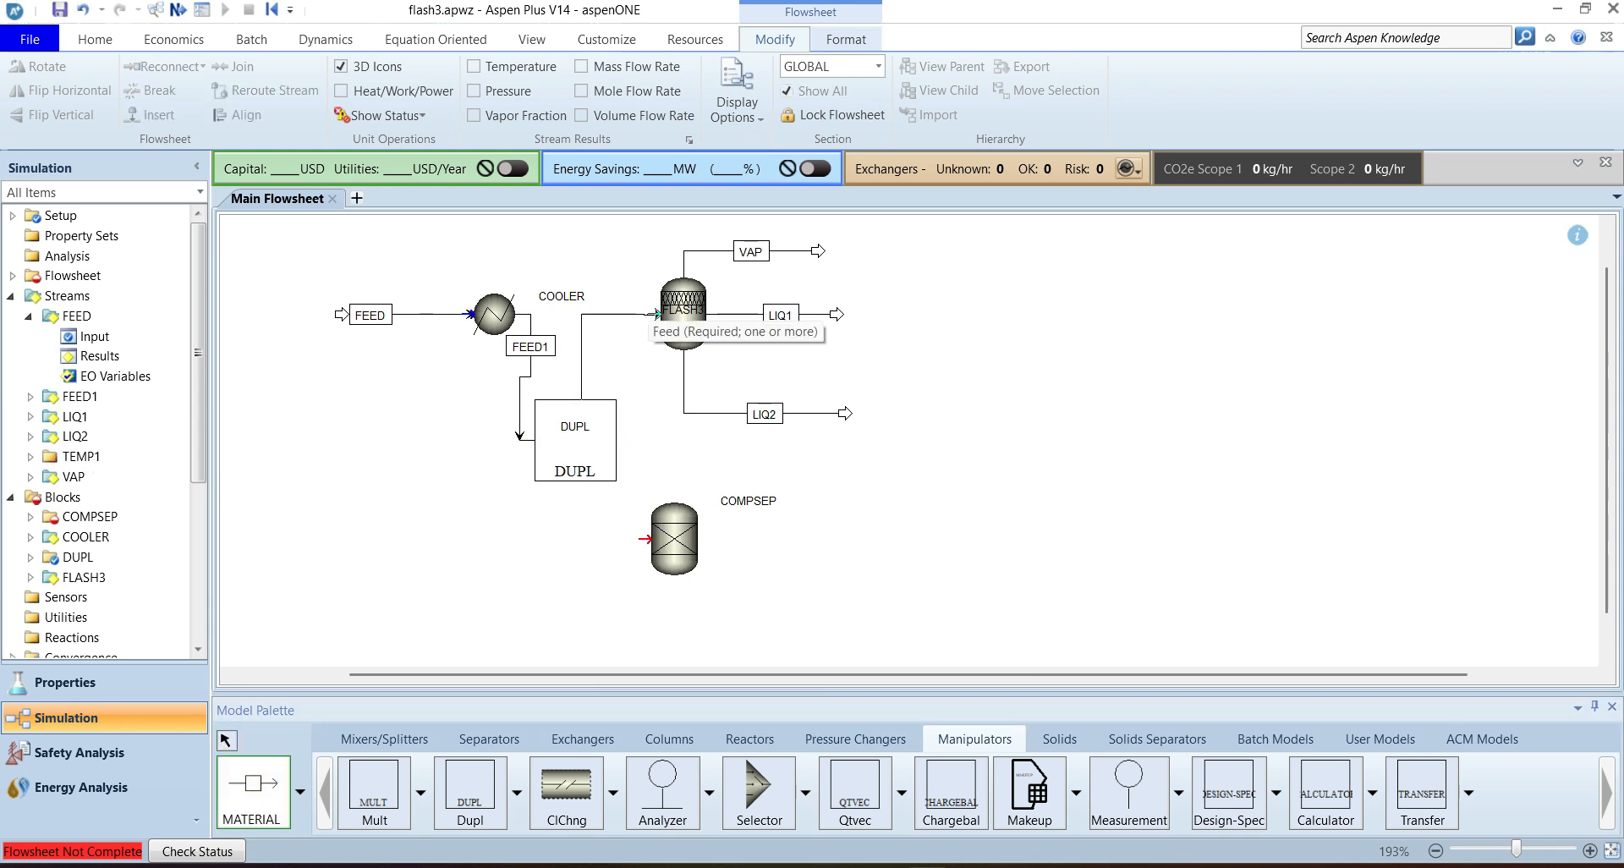
{"action": "left_click", "coordinate": [658, 314]}
{"action": "type", "text": "FEED3"}
{"action": "key", "text": "Return"}
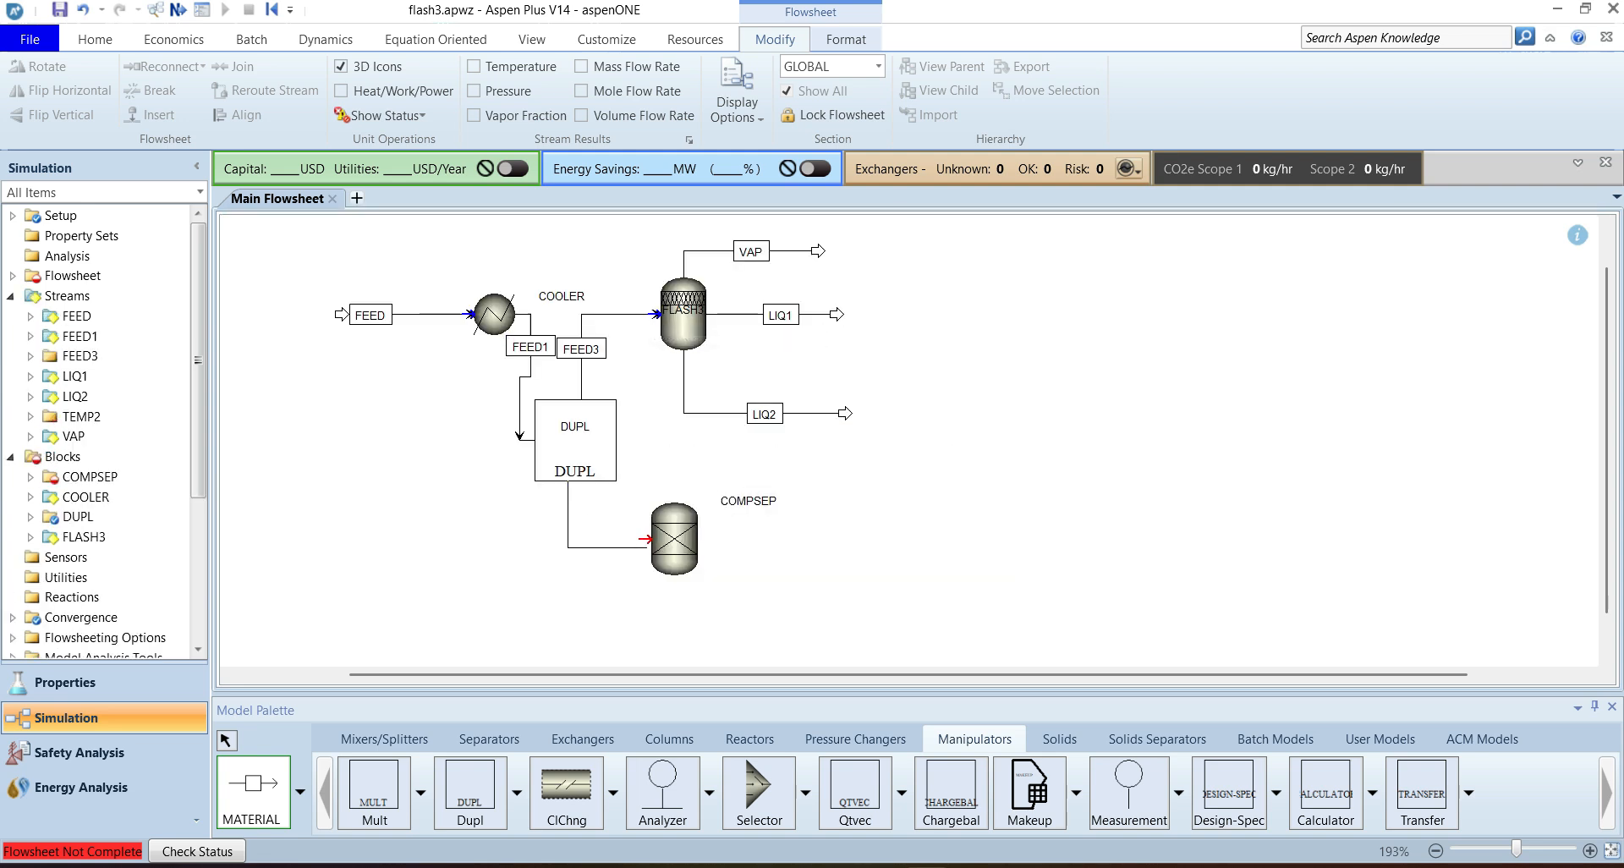
{"action": "left_click", "coordinate": [646, 539]}
{"action": "type", "text": "FEED2"}
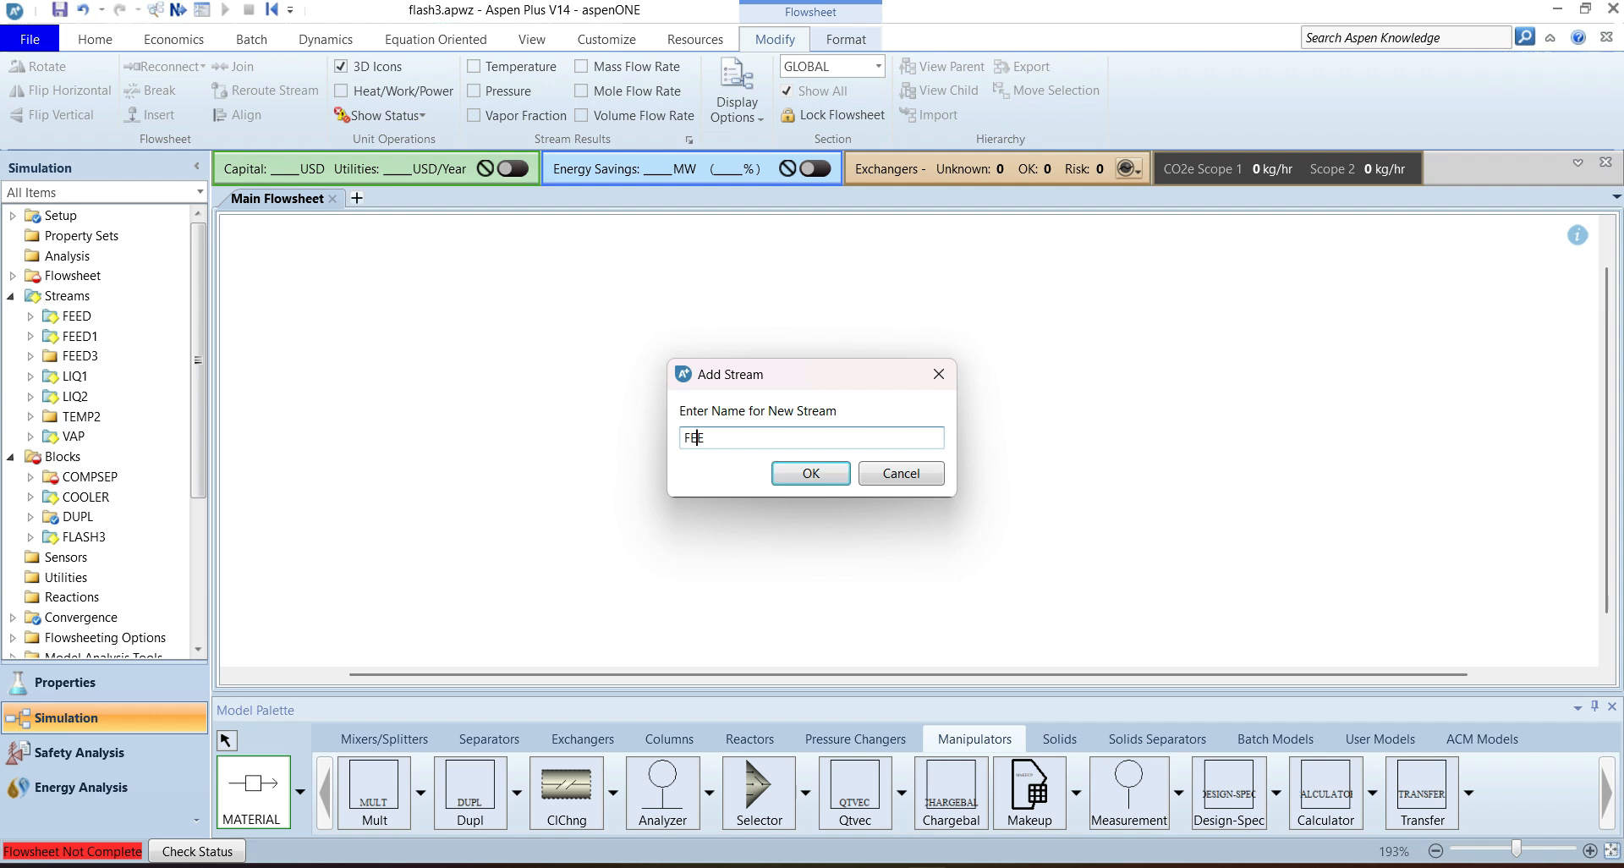
{"action": "key", "text": "Return"}
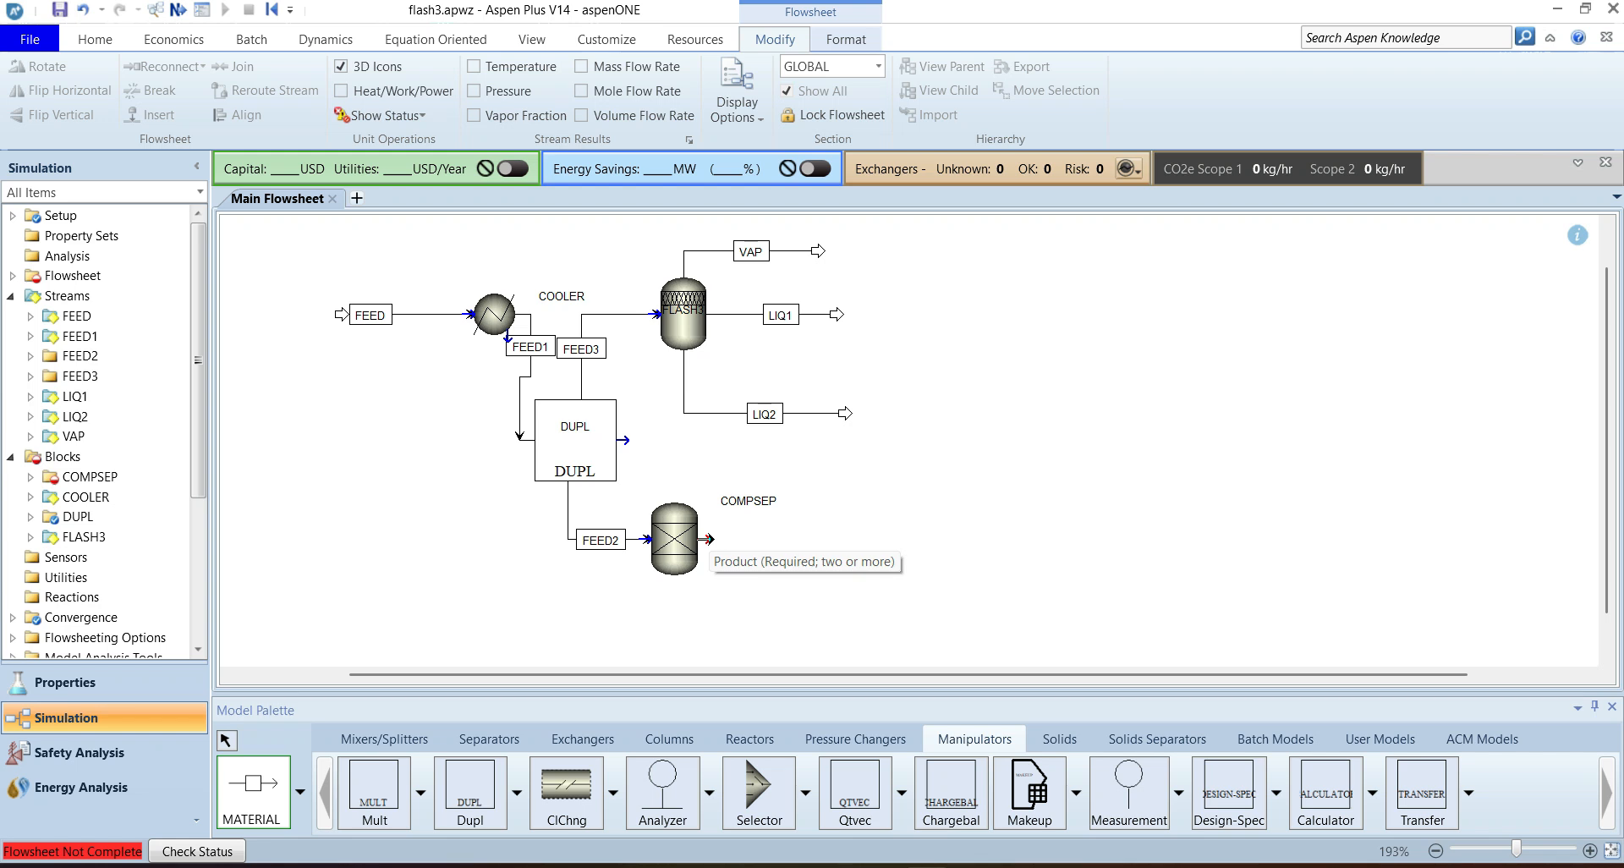
Step: Add a product stream named VAP2 leaving COMPSEP
{"action": "left_click", "coordinate": [708, 539]}
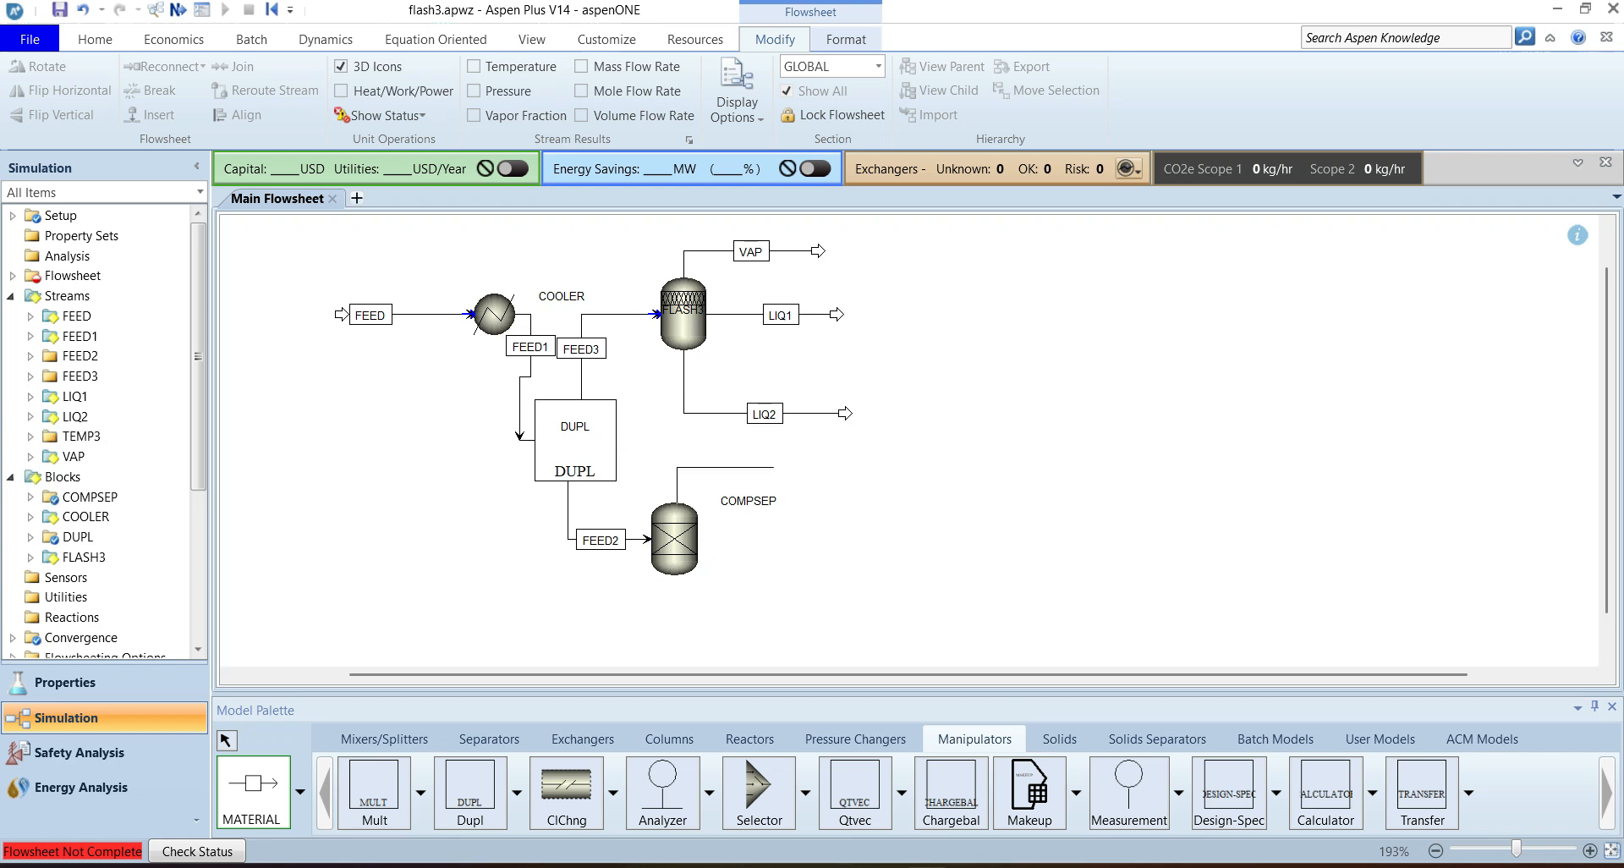
{"action": "left_click", "coordinate": [856, 476]}
{"action": "type", "text": "VAP2"}
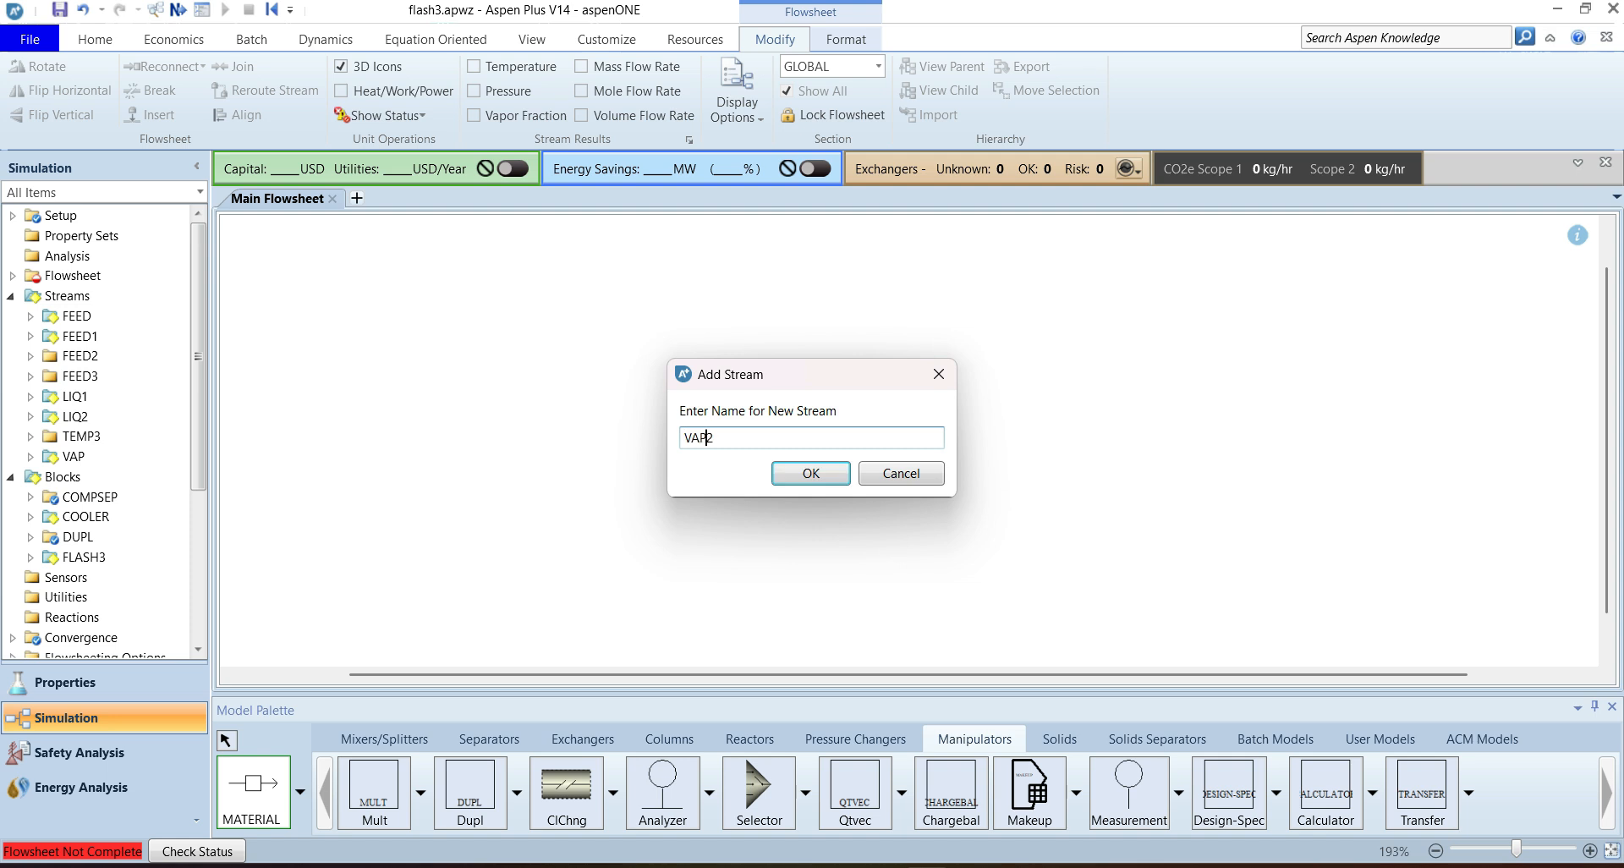
{"action": "key", "text": "Return"}
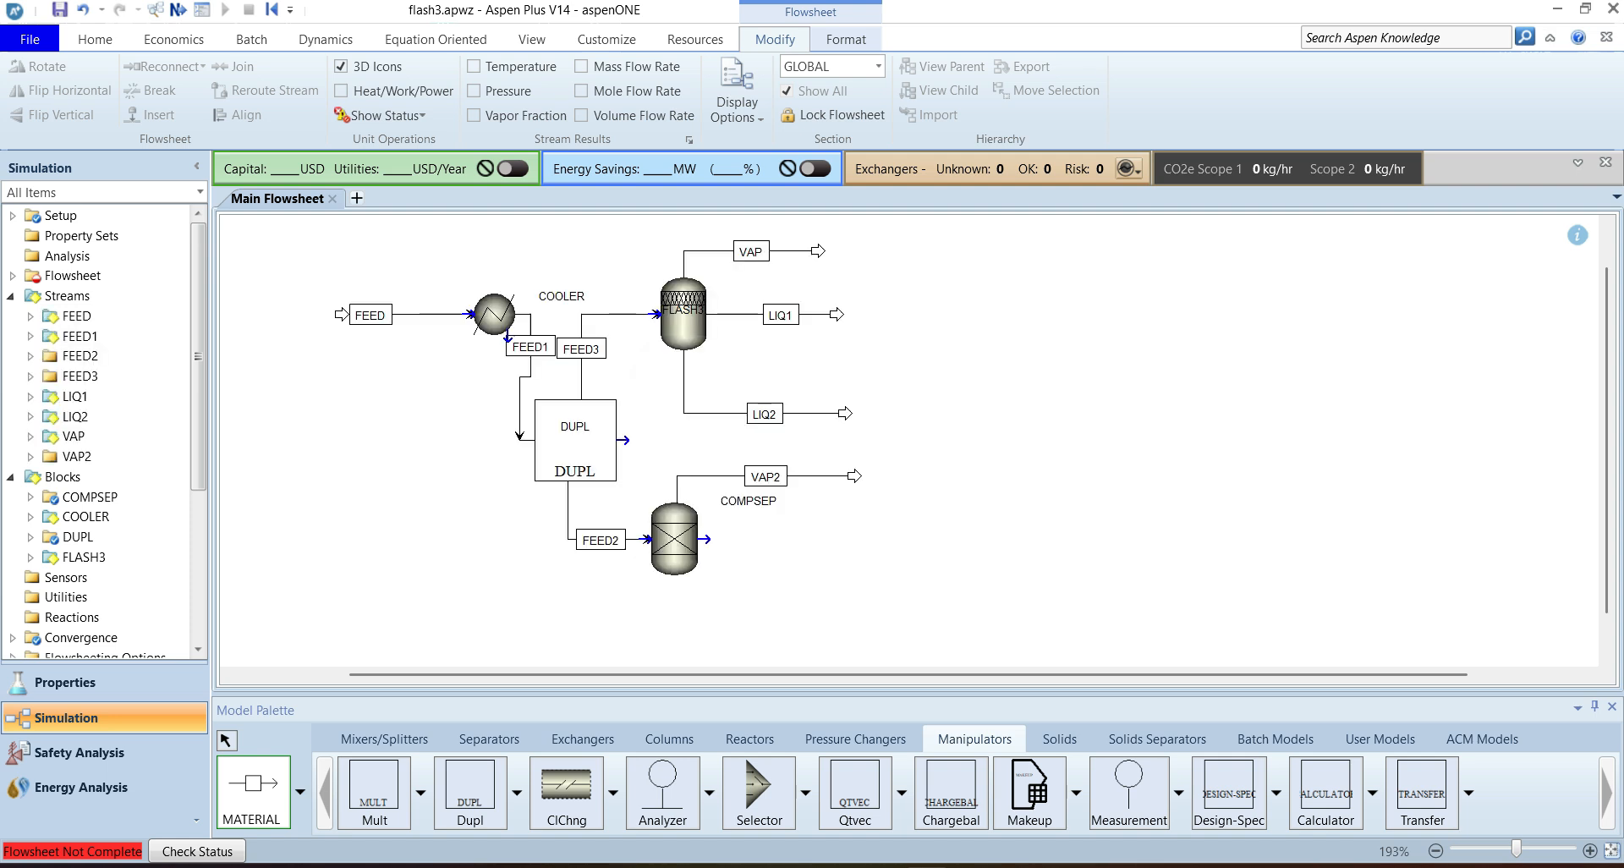
Step: Add two more COMPSEP product streams named LIQ21 and LIQ22 below VAP2
{"action": "left_click", "coordinate": [708, 539]}
{"action": "left_click", "coordinate": [850, 544]}
{"action": "type", "text": "LIQ"}
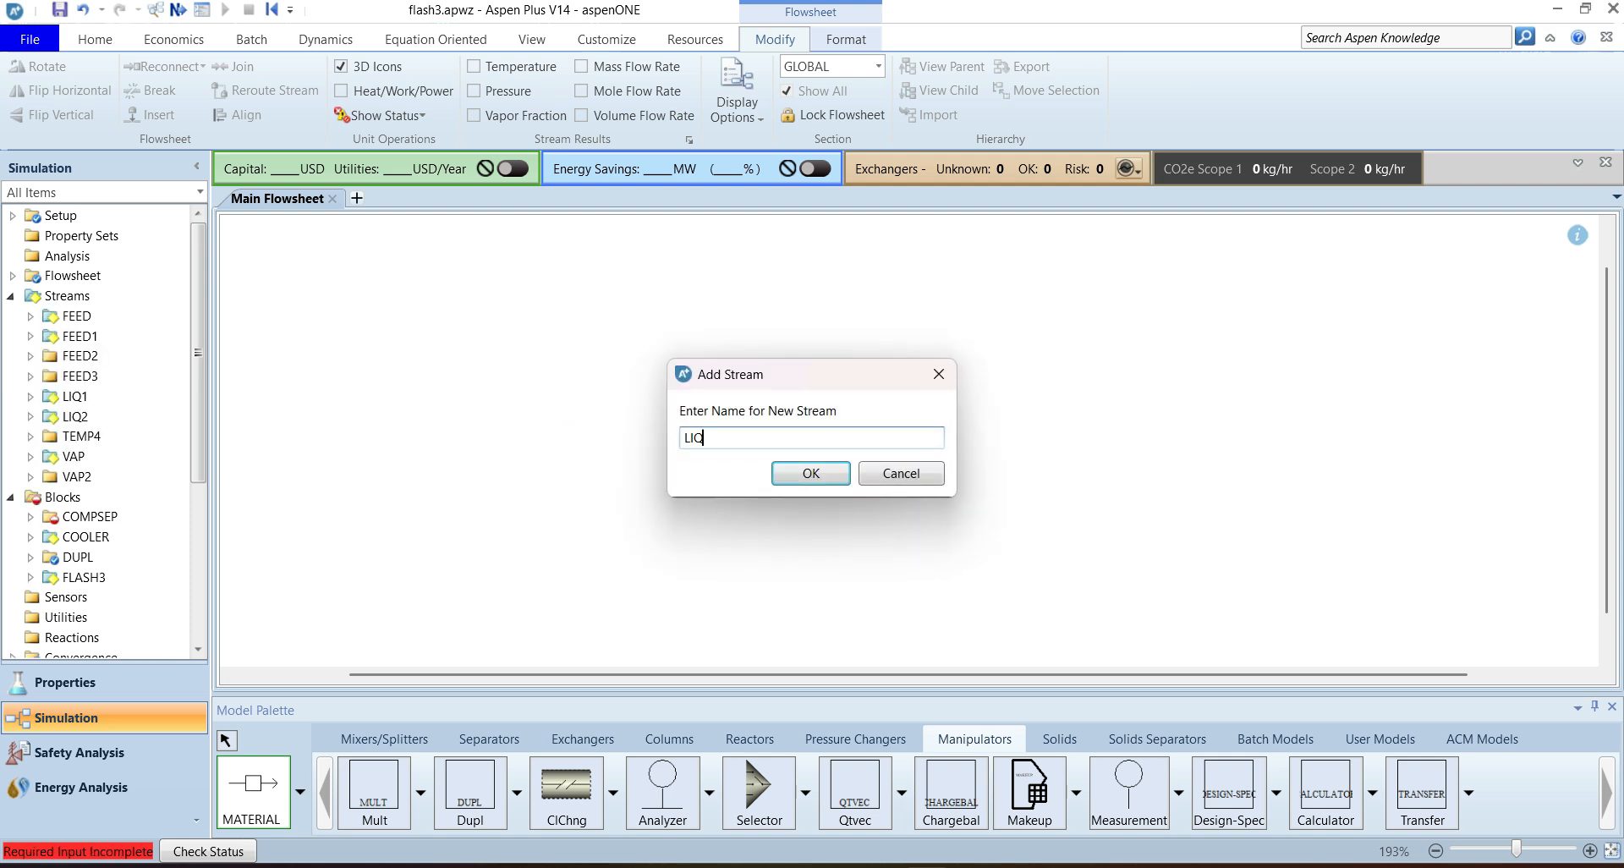
{"action": "type", "text": "21"}
{"action": "key", "text": "Return"}
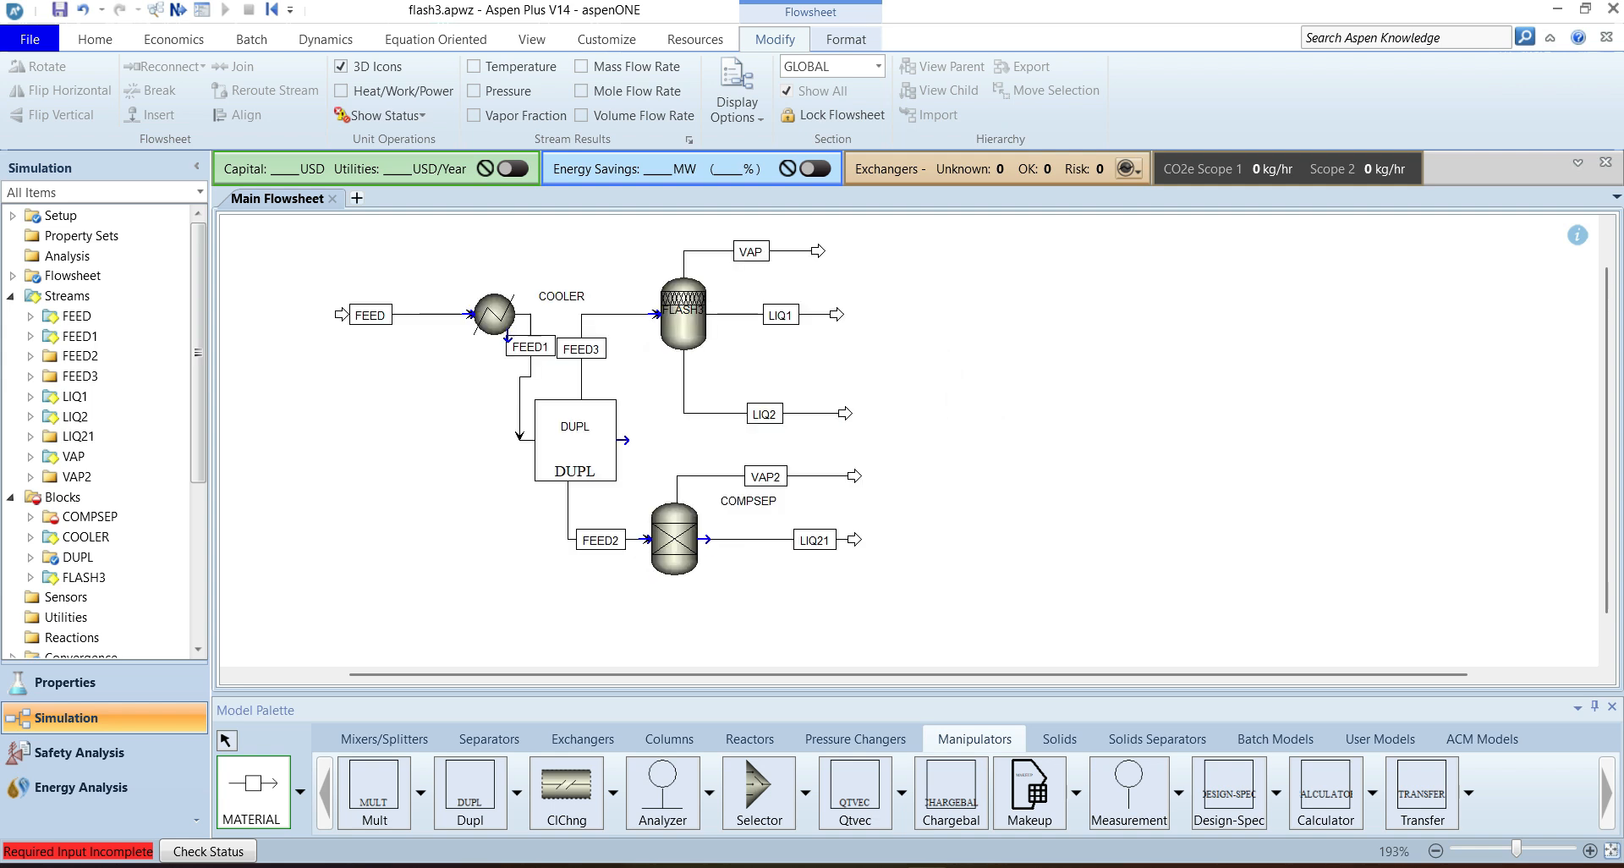
{"action": "left_click", "coordinate": [854, 602]}
{"action": "type", "text": "LIQ22"}
{"action": "key", "text": "Return"}
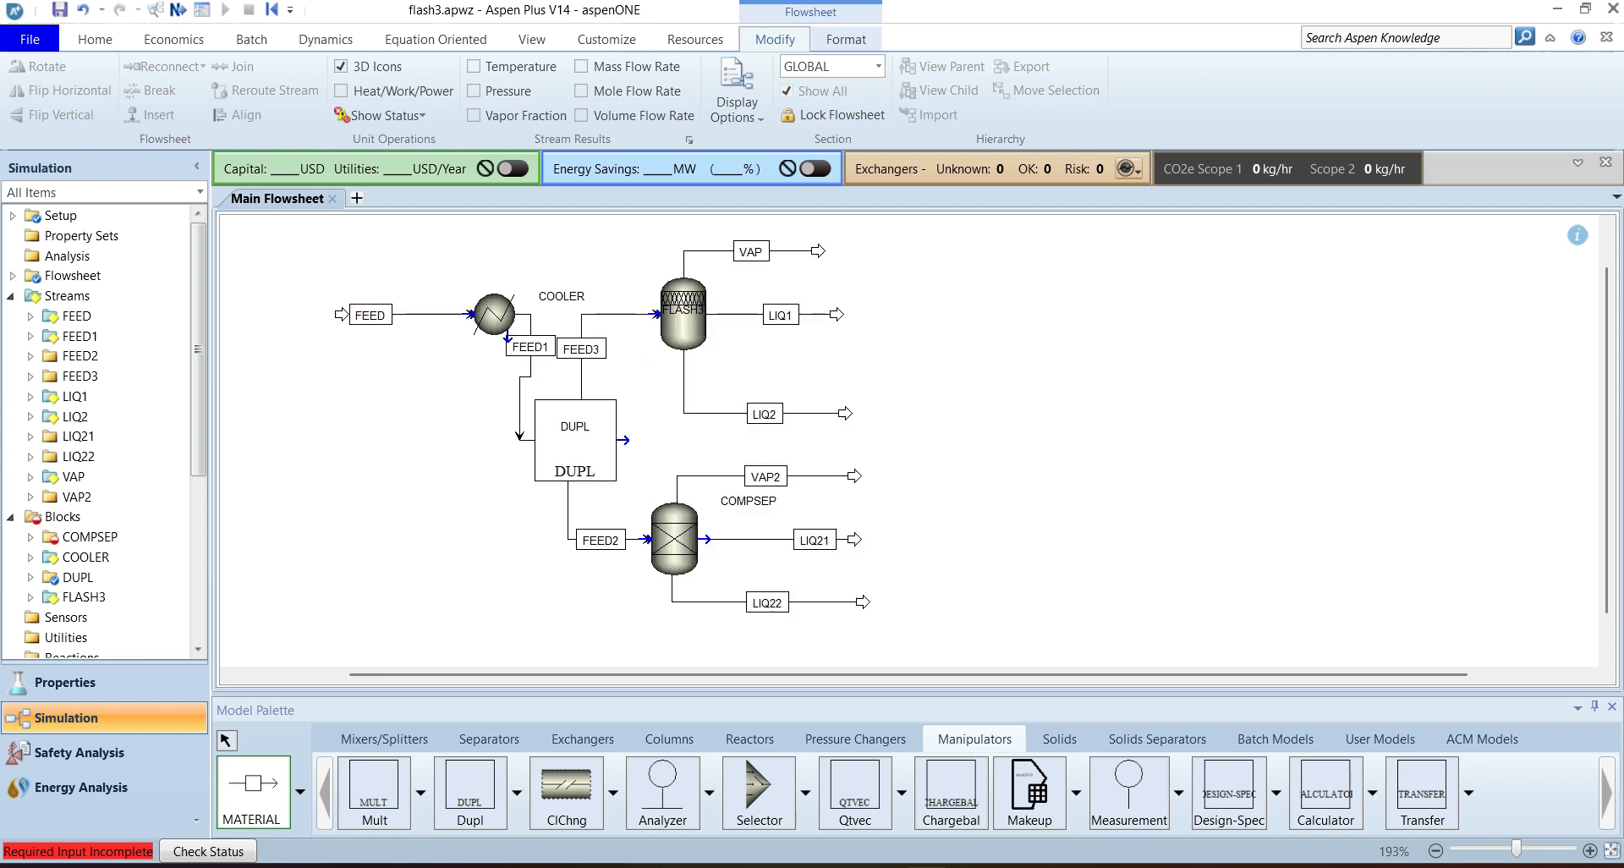
Step: Move the cooler with its feed level with DUPL and align all blocks and streams of the flowsheet
{"action": "left_click_drag", "start_coordinate": [540, 241], "coordinate": [314, 469]}
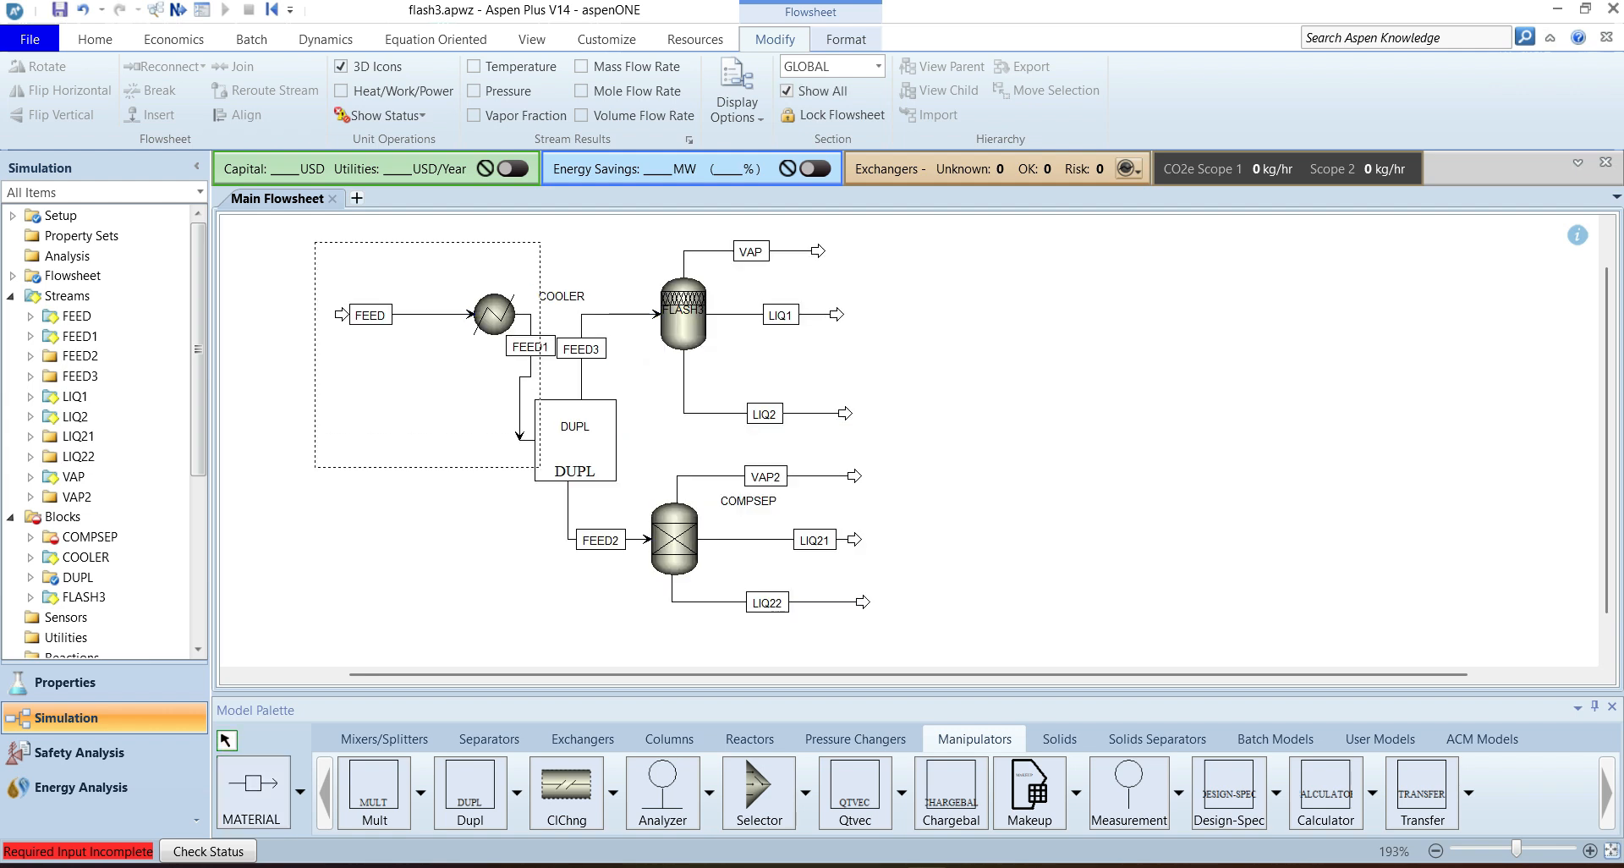
{"action": "left_click_drag", "start_coordinate": [494, 314], "coordinate": [431, 432]}
{"action": "left_click", "coordinate": [397, 525]}
{"action": "key", "text": "ctrl+a"}
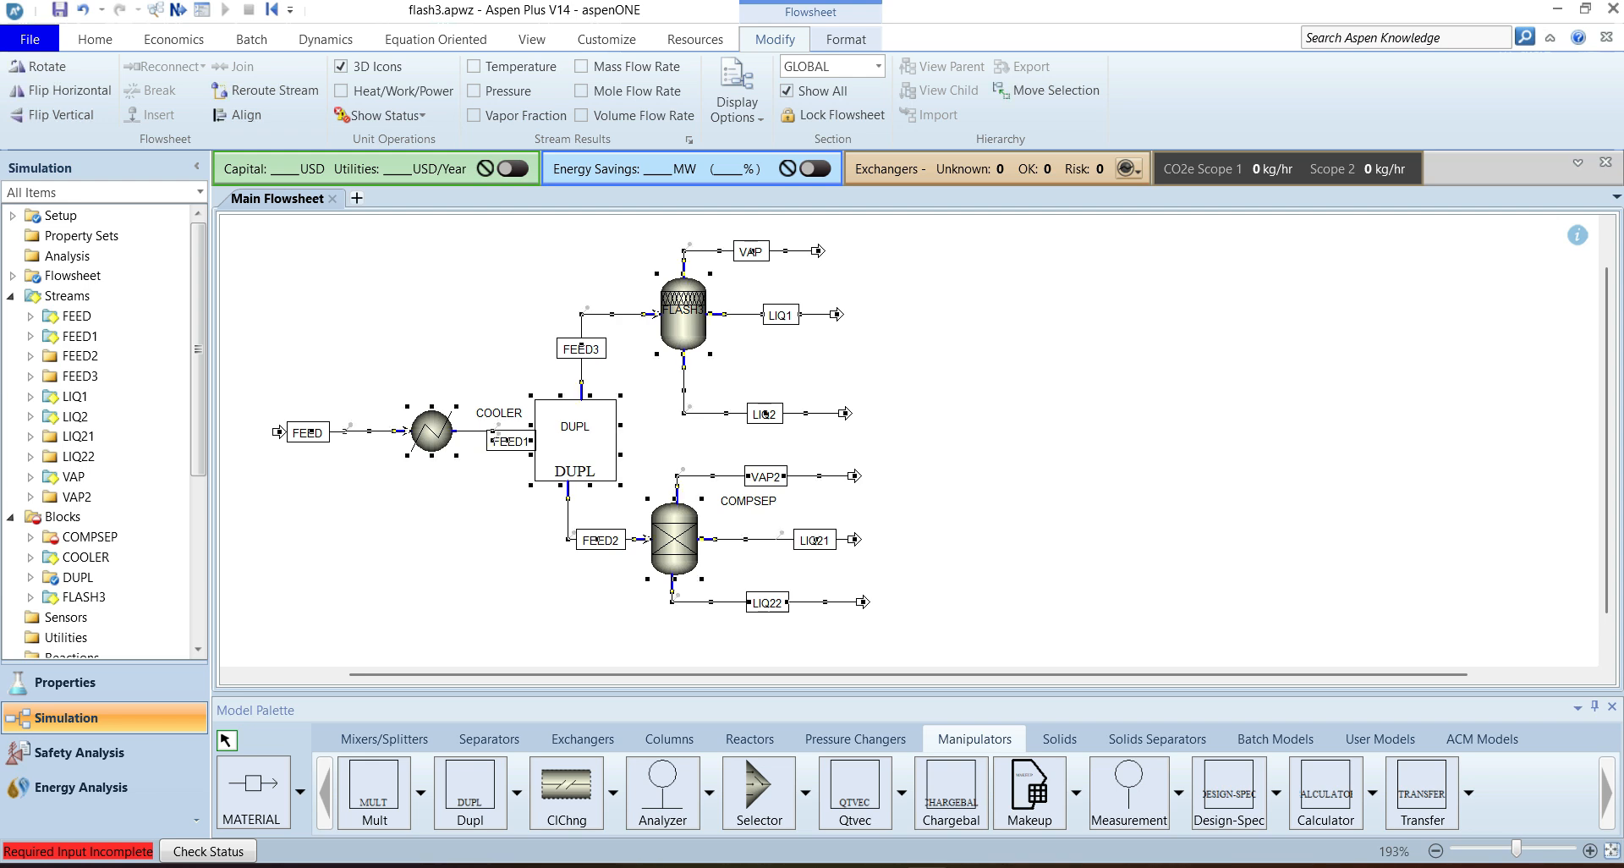
{"action": "key", "text": "ctrl+b"}
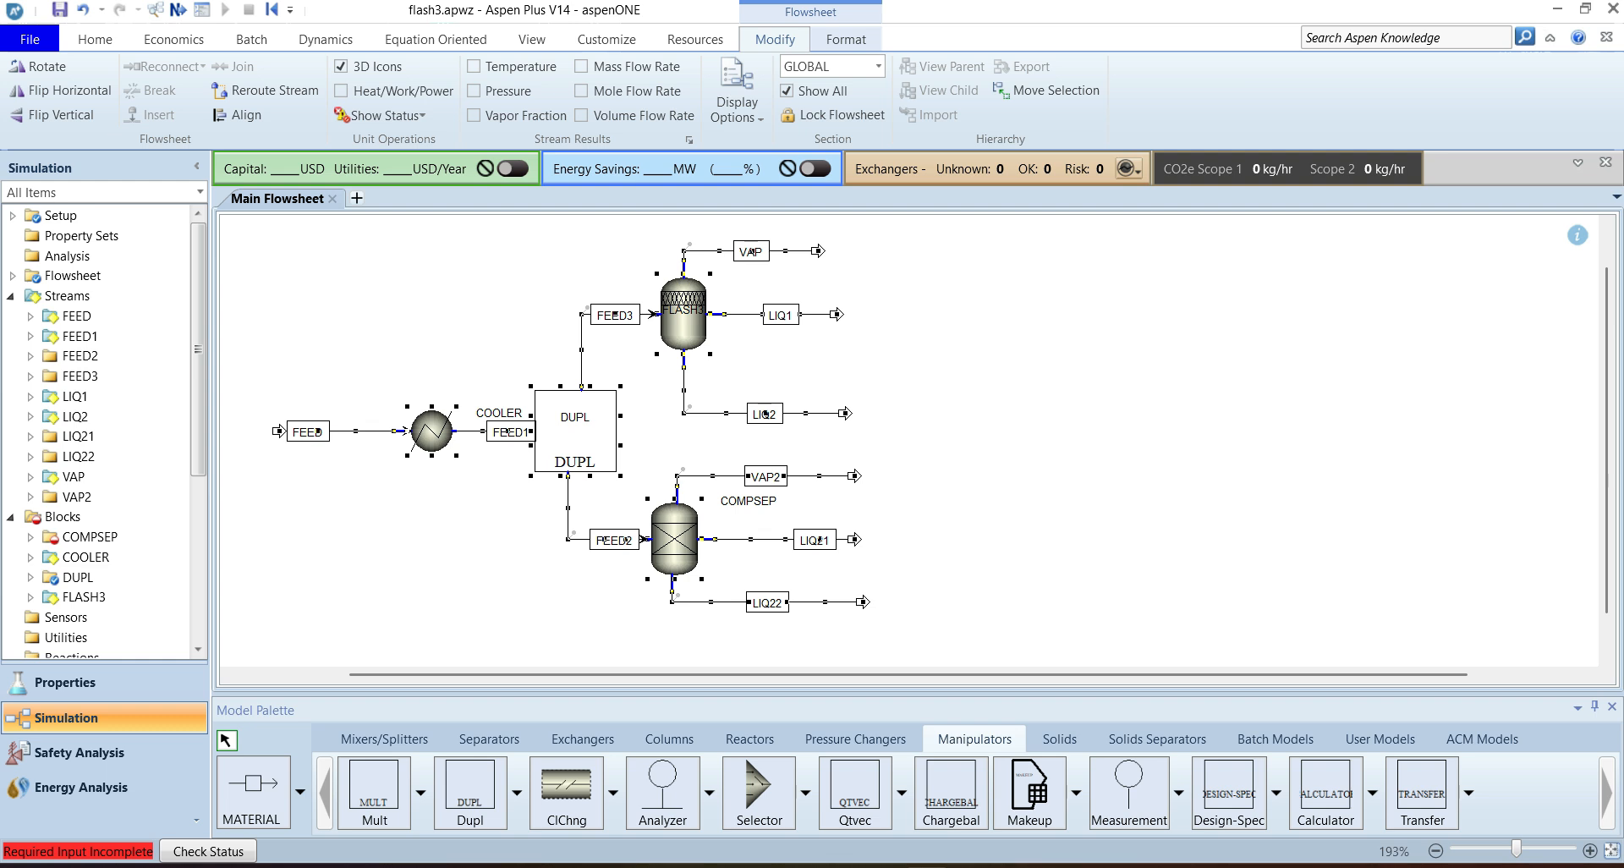
{"action": "key", "text": "Escape"}
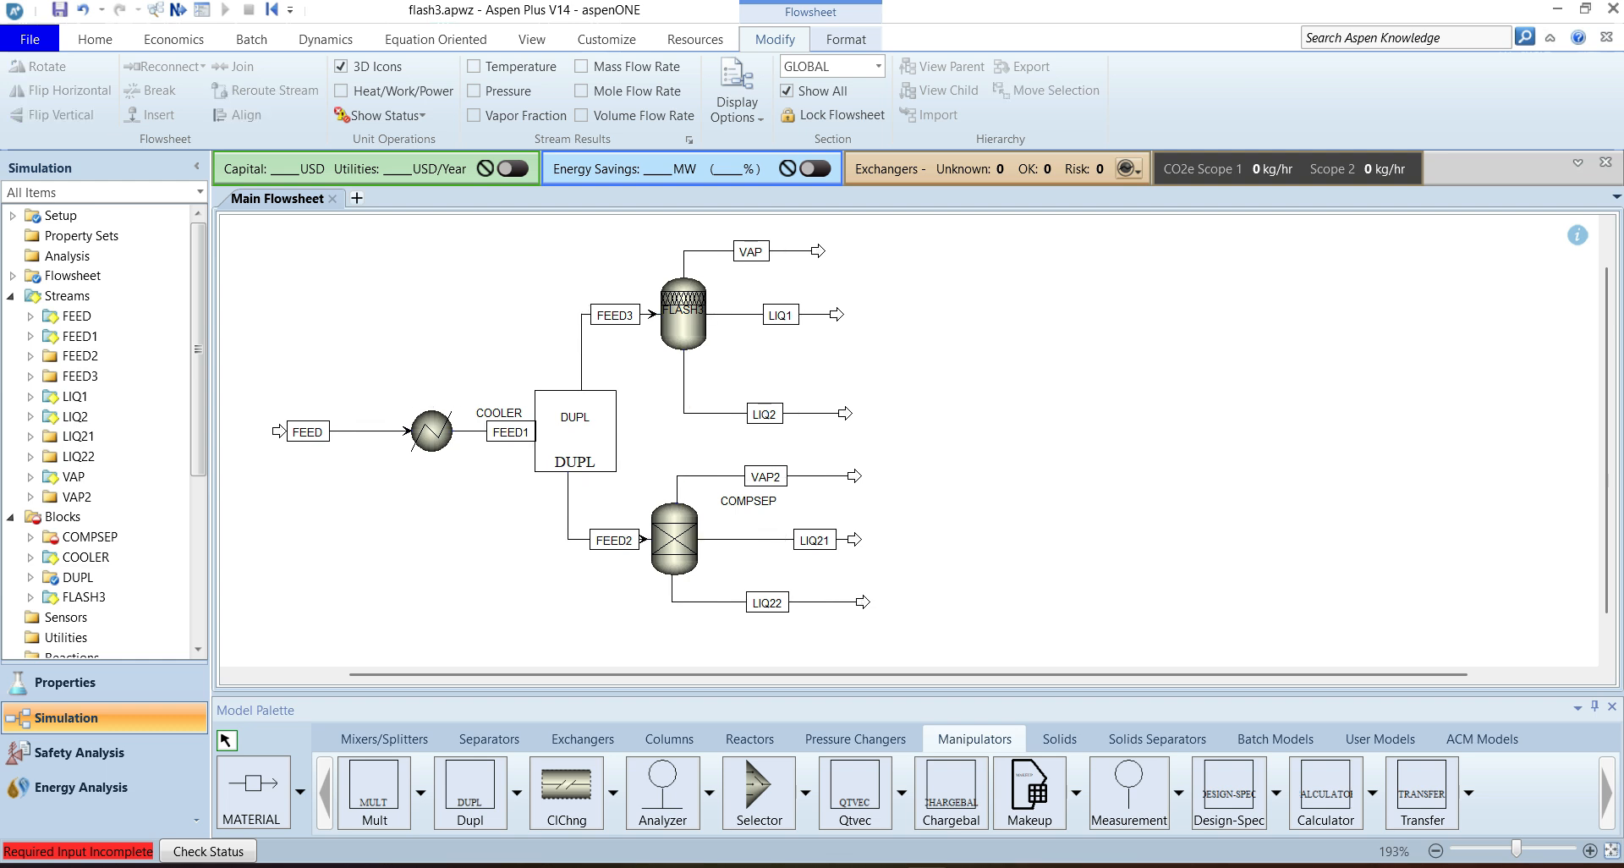
Step: Open the COMPSEP specifications and examine the outlet stream choices and the styrene specification types, keeping VAP2 and Split fraction
{"action": "double_click", "coordinate": [674, 539]}
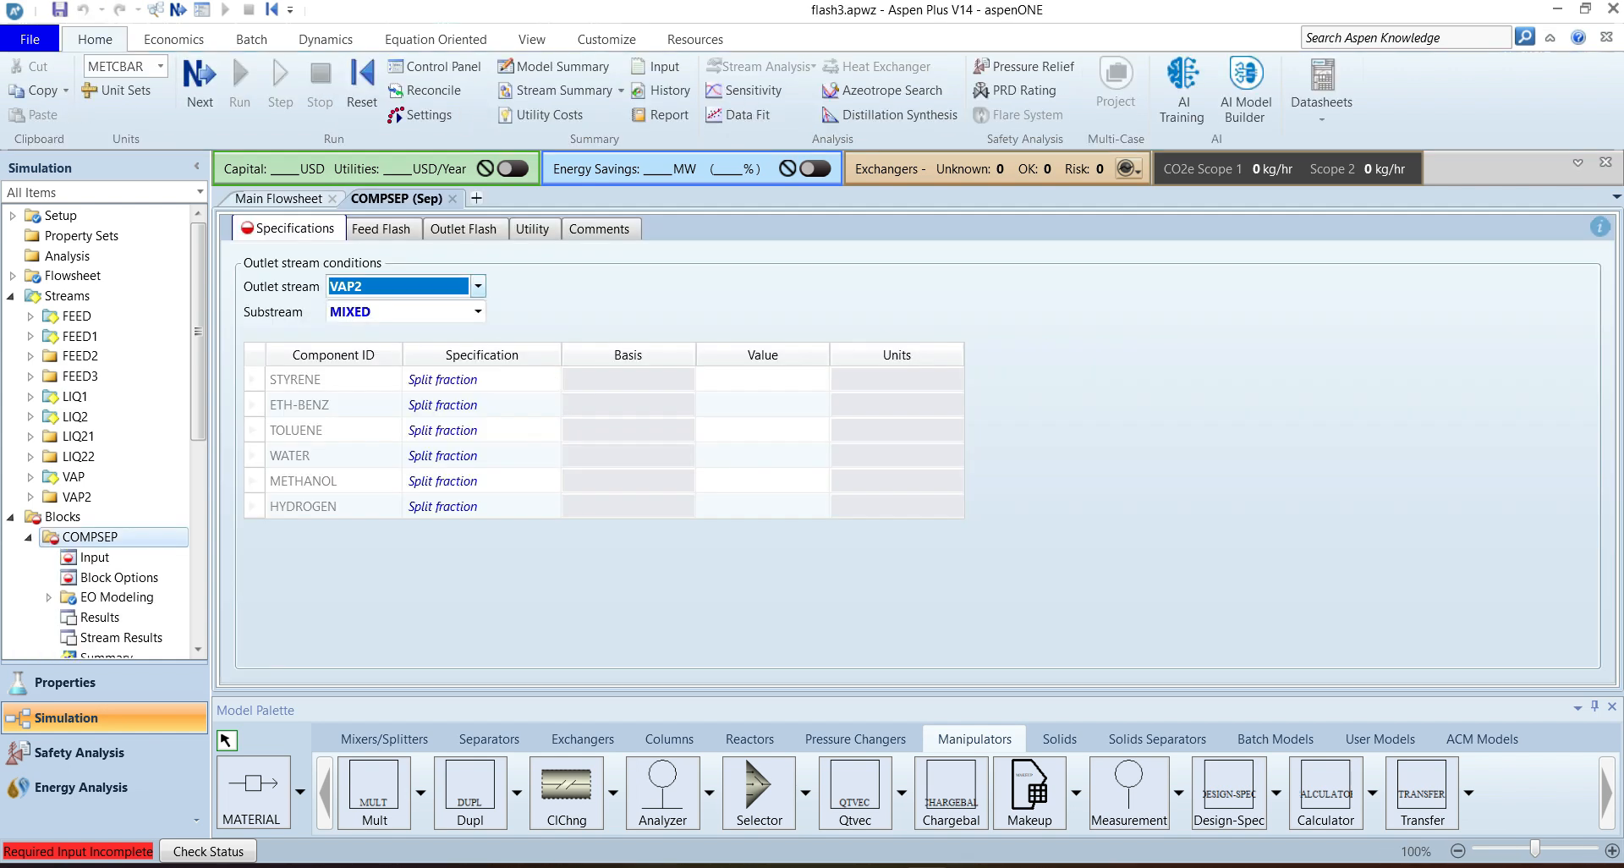
{"action": "left_click", "coordinate": [478, 286]}
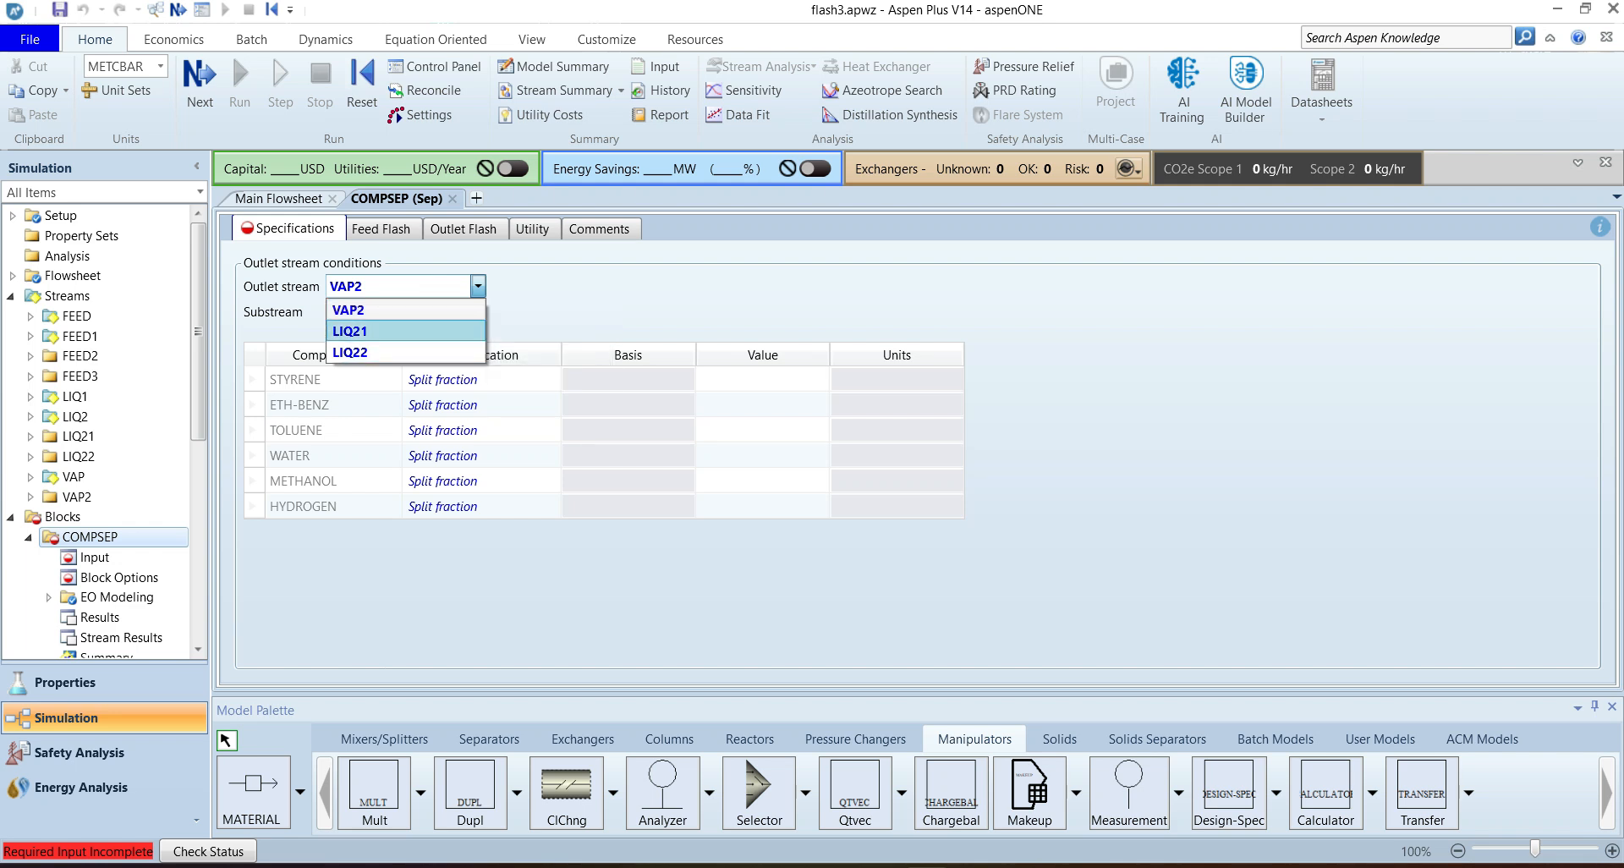
{"action": "left_click", "coordinate": [423, 311]}
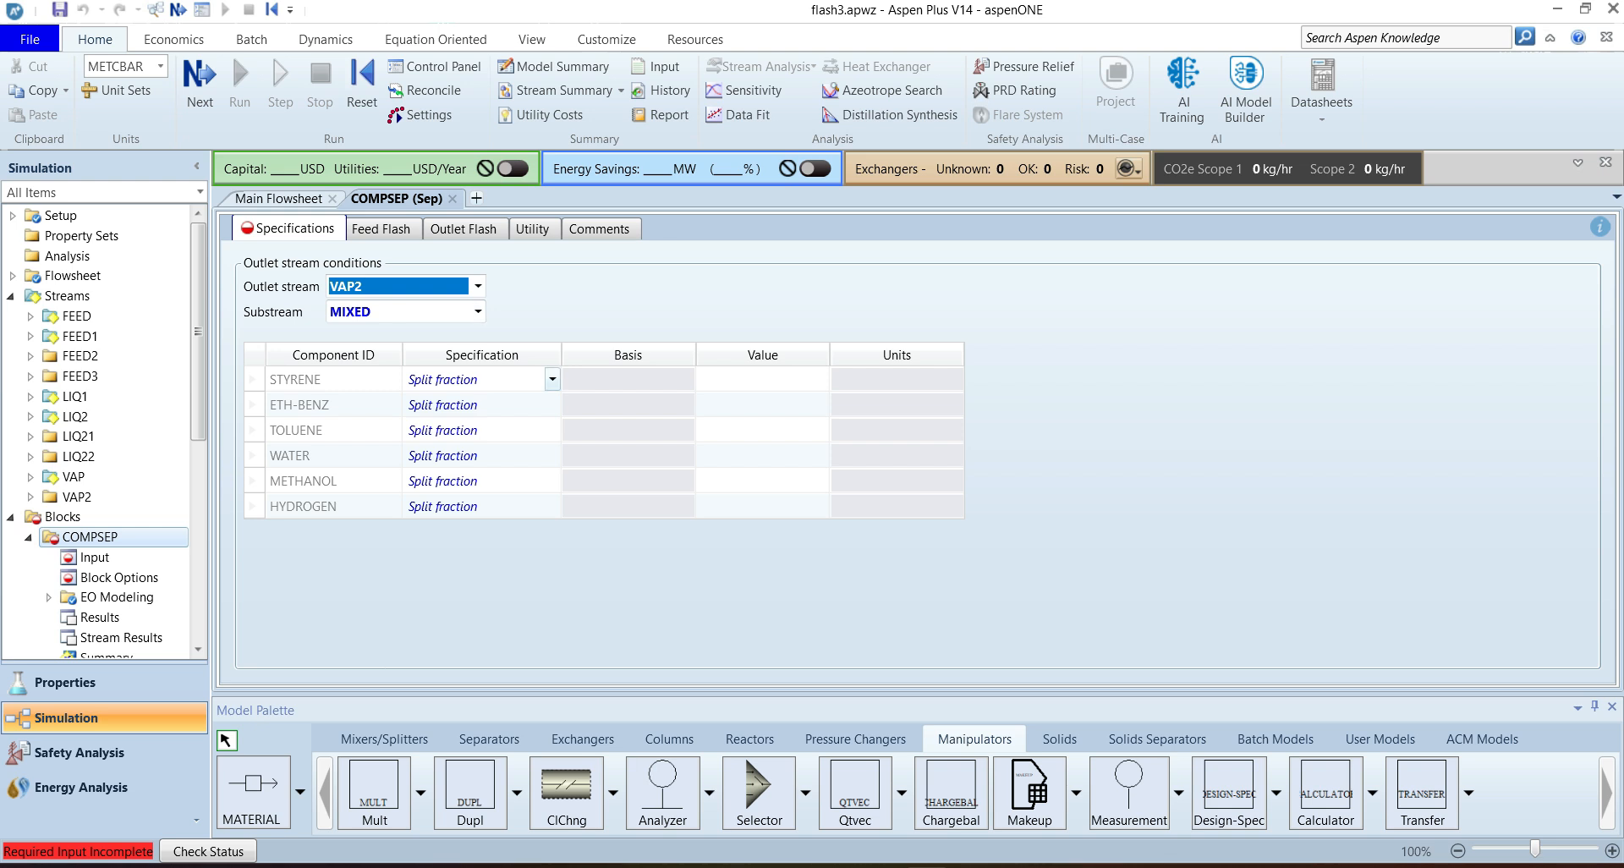
{"action": "left_click", "coordinate": [559, 380]}
{"action": "left_click", "coordinate": [552, 380]}
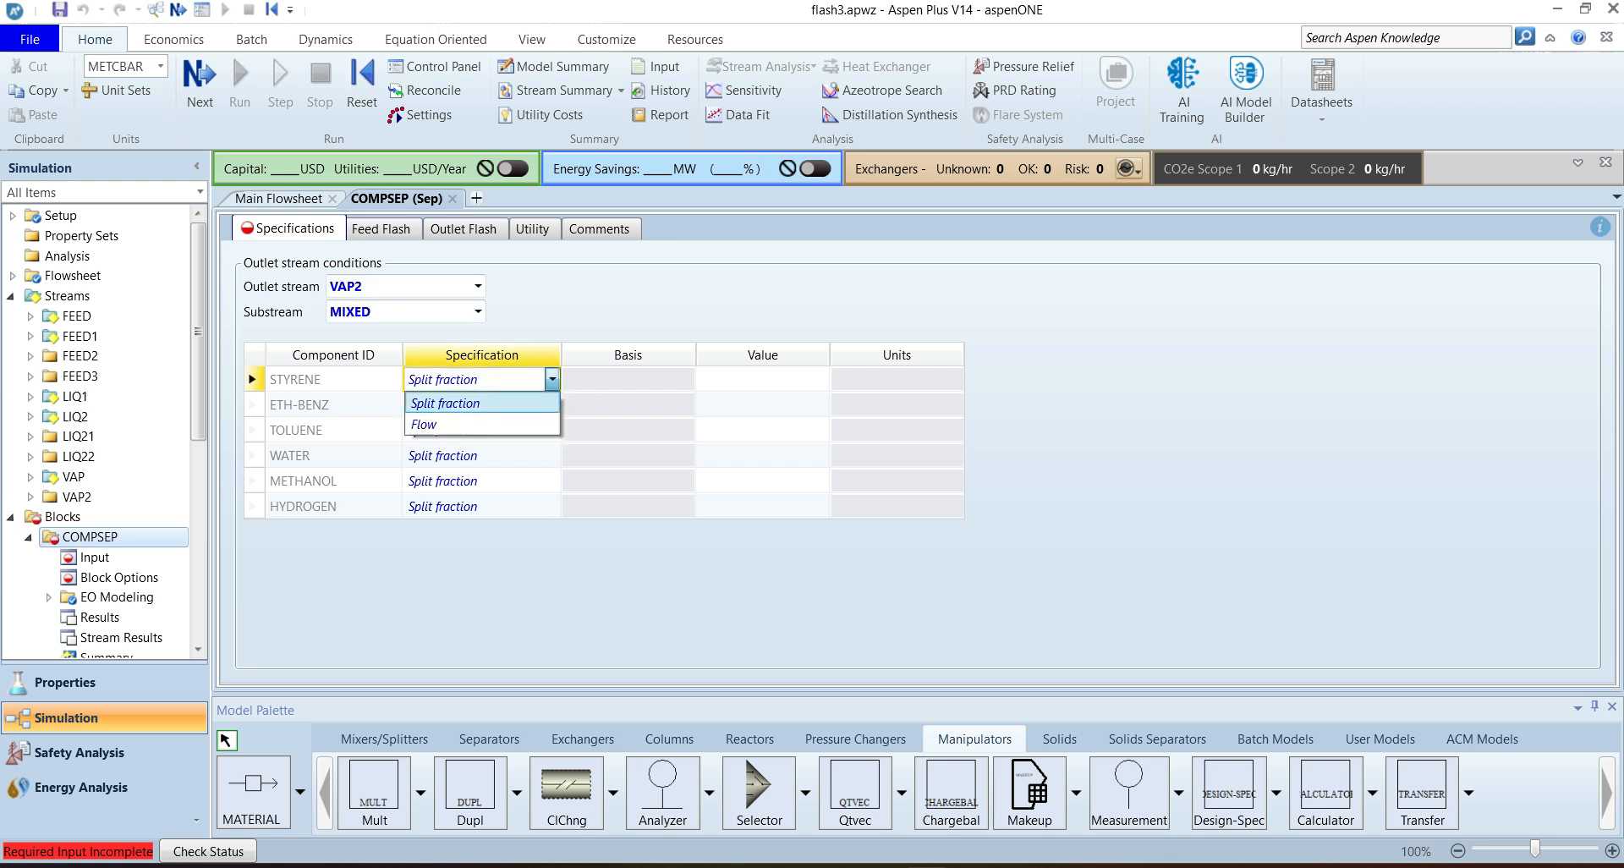
{"action": "left_click", "coordinate": [483, 403]}
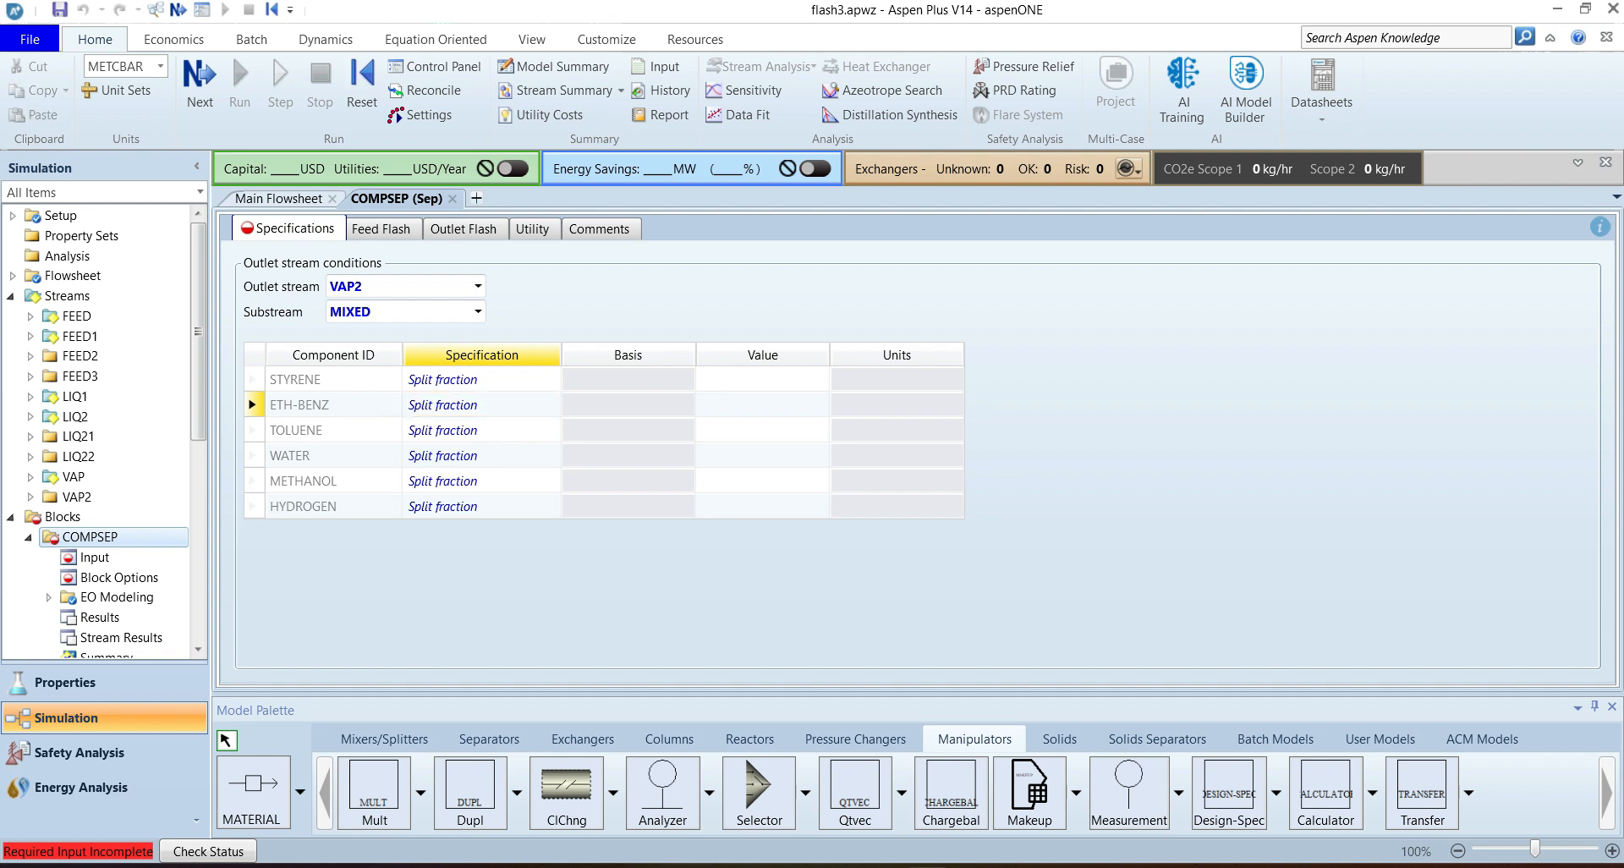
Step: Open the VAP stream results from the main flowsheet and expand its component mole flows
{"action": "left_click", "coordinate": [279, 199]}
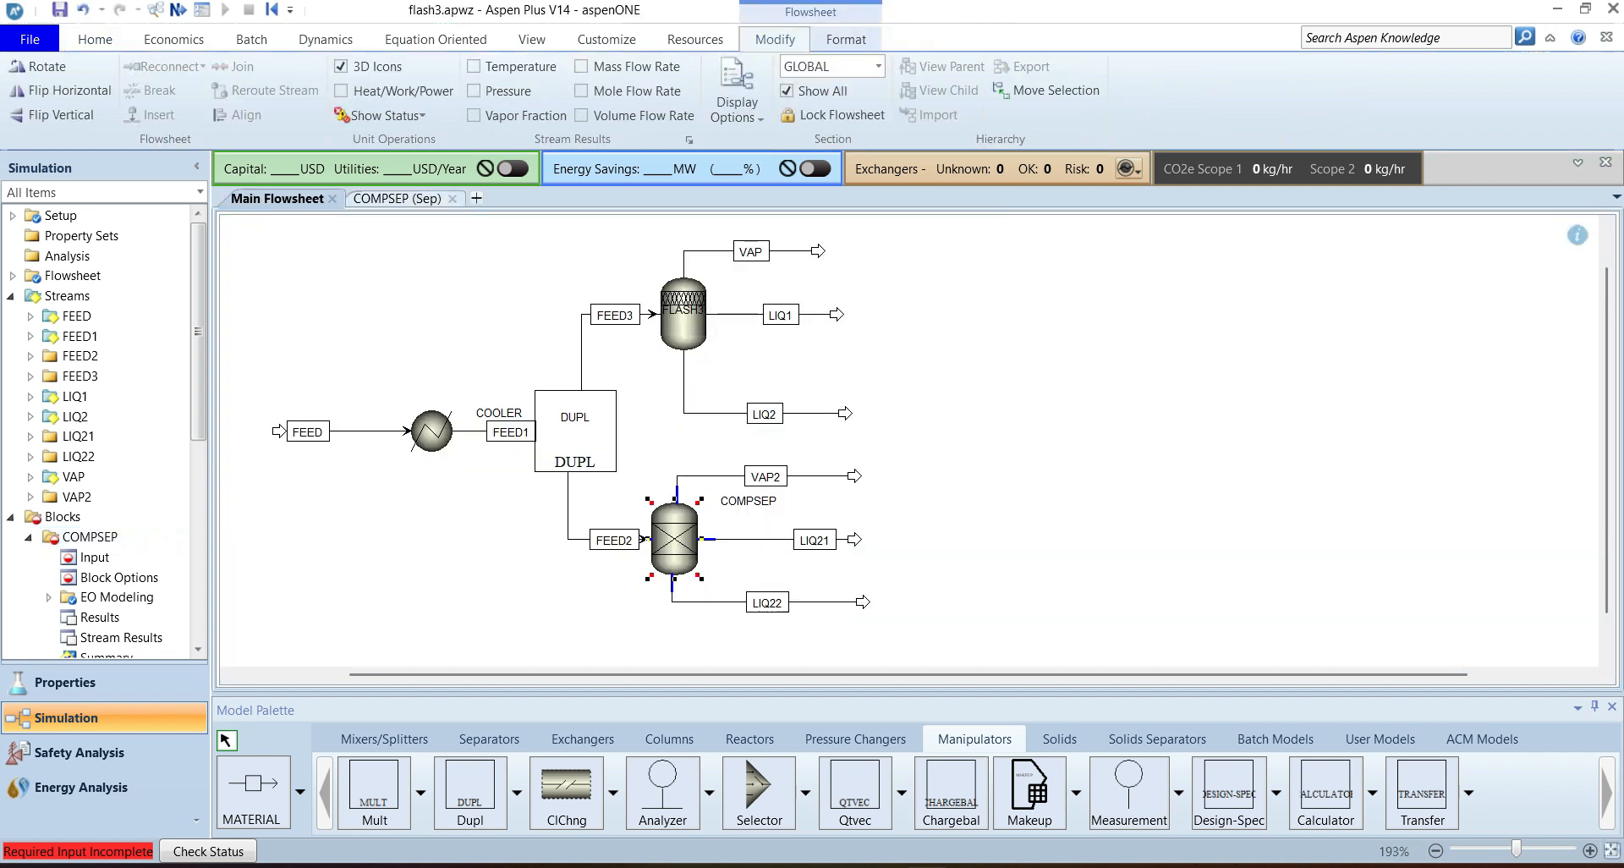
{"action": "double_click", "coordinate": [751, 251]}
{"action": "scroll", "coordinate": [541, 465], "scroll_direction": "down", "scroll_amount": 6}
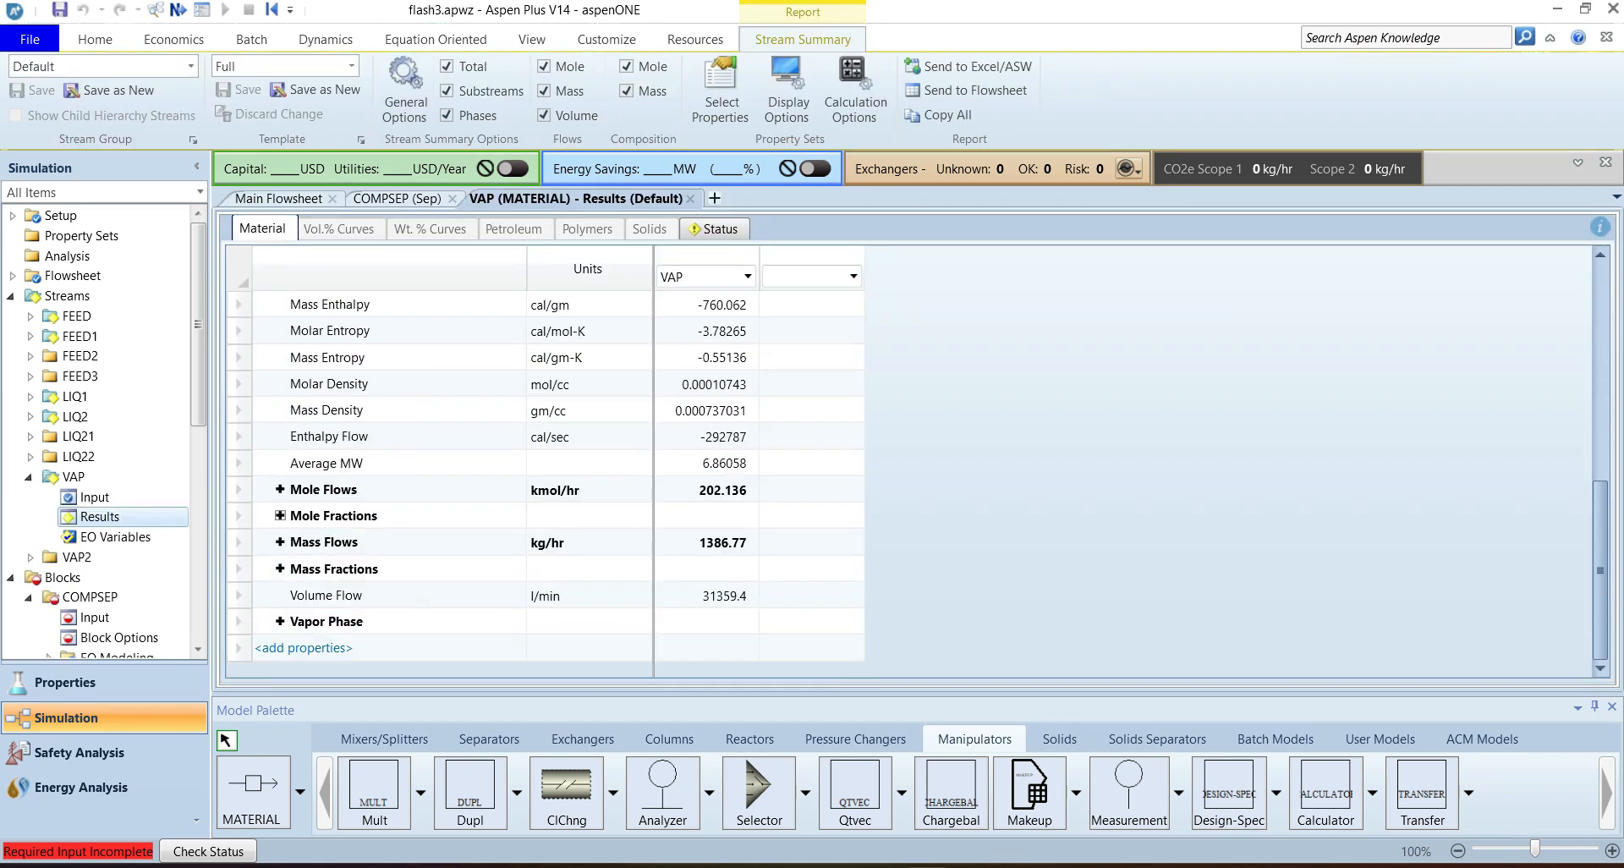
{"action": "left_click", "coordinate": [280, 489]}
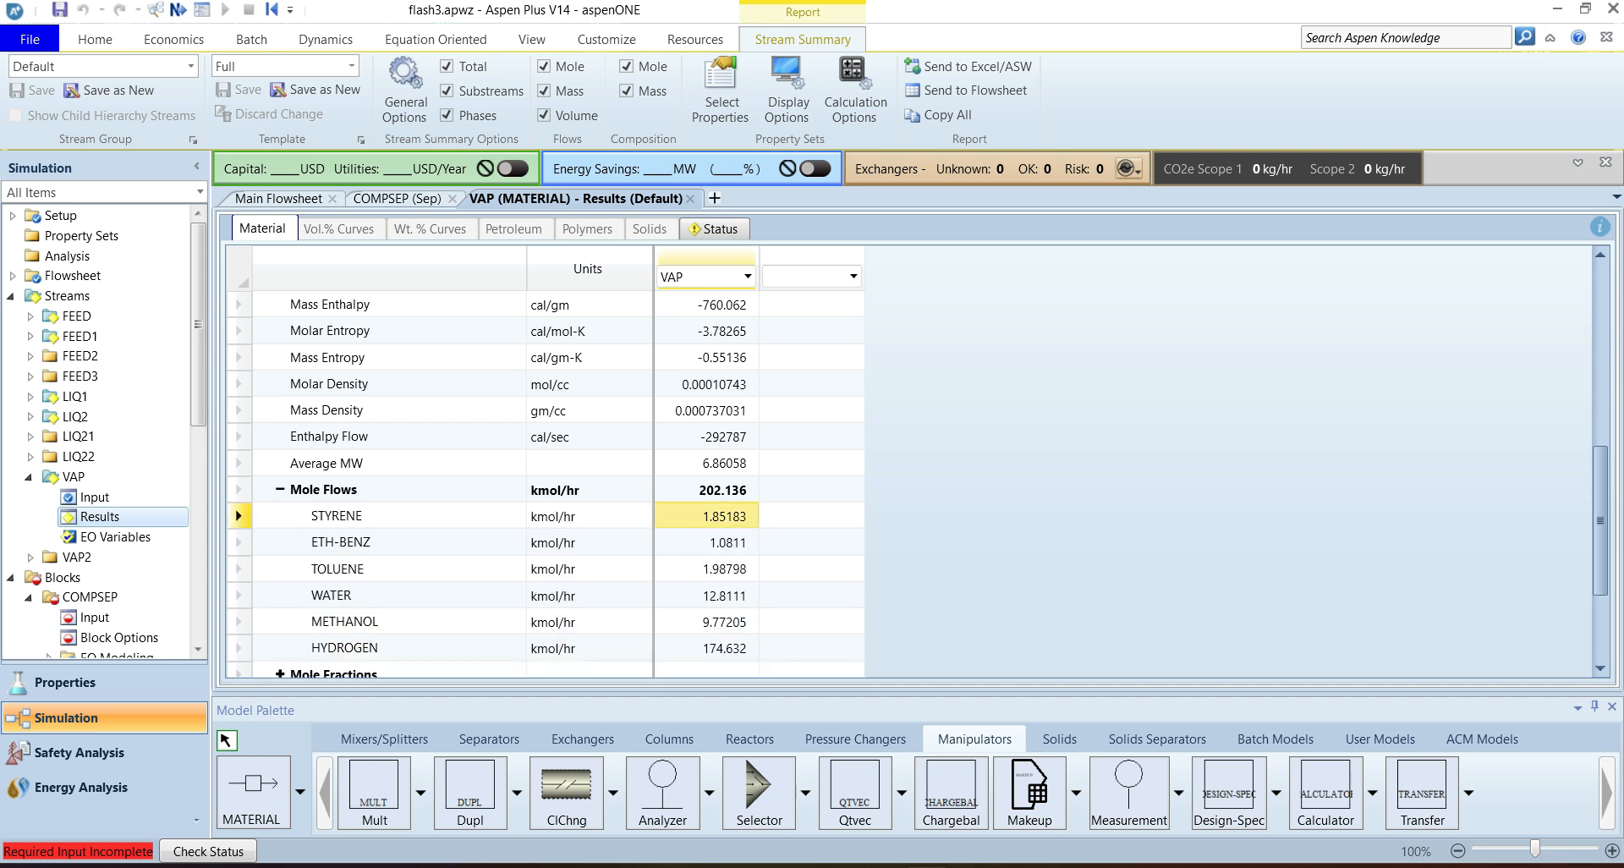
Step: Switch to the flash3 workbook in Excel and examine the component mole flows in the VAP column
{"action": "key", "text": "alt+Tab"}
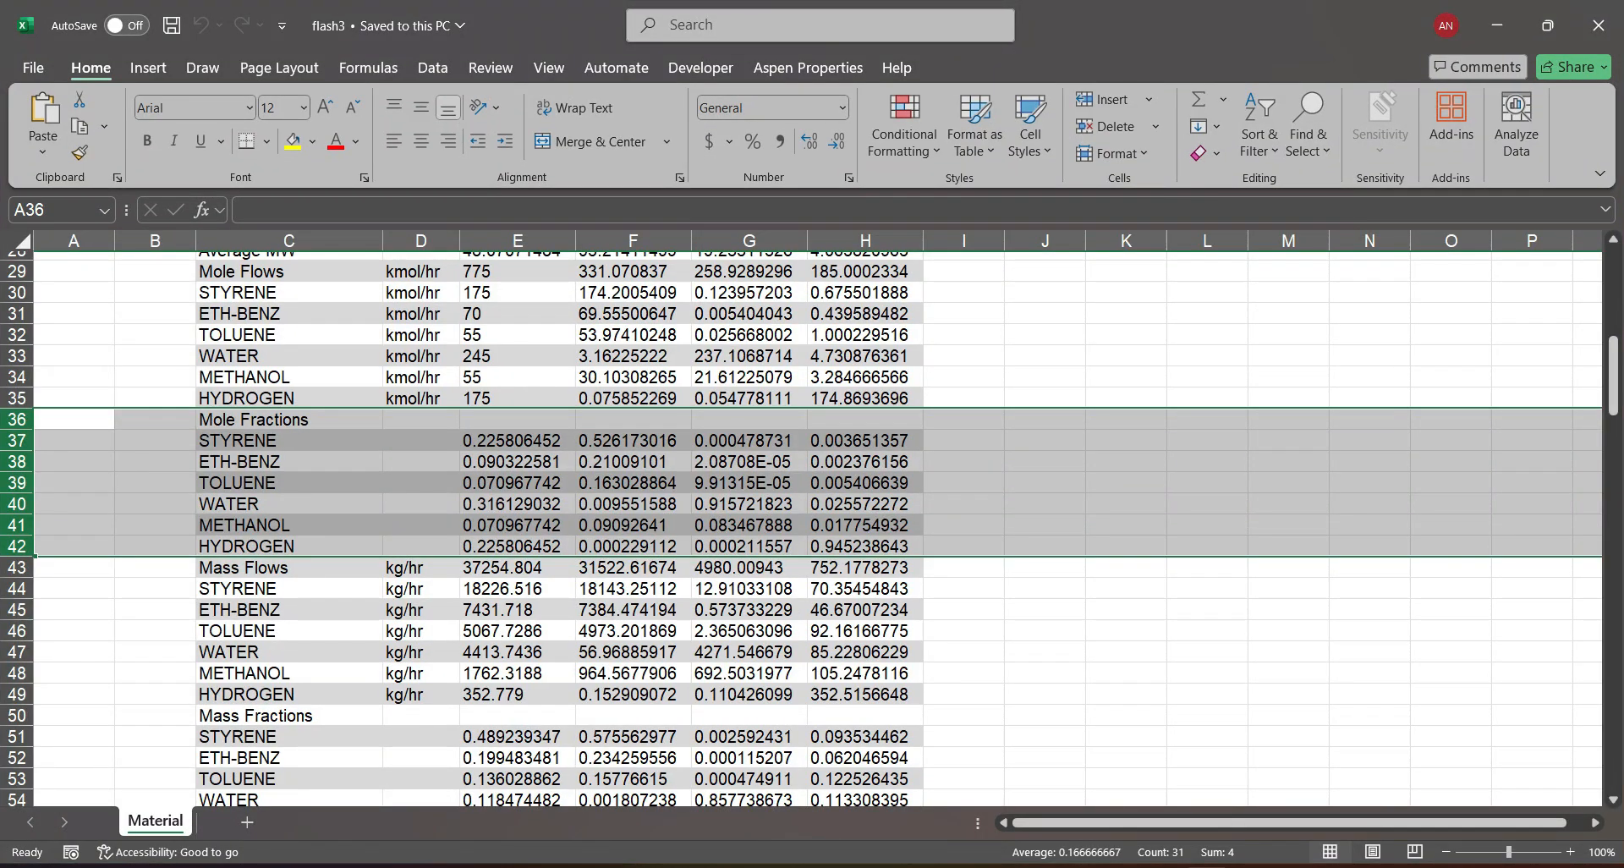
{"action": "scroll", "coordinate": [802, 529], "scroll_direction": "up", "scroll_amount": 7}
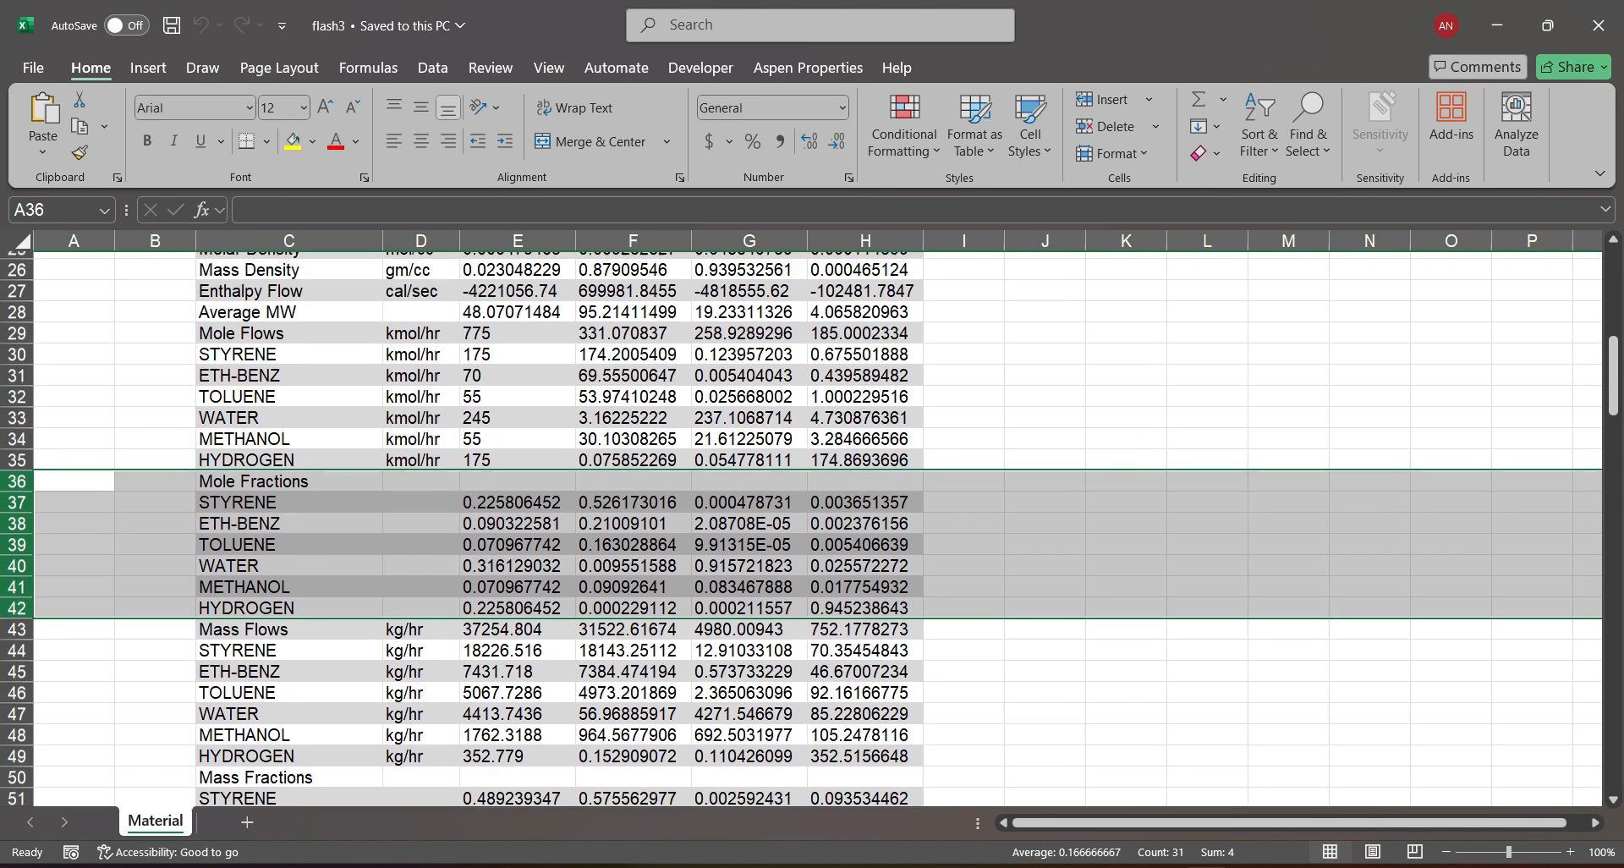
{"action": "scroll", "coordinate": [802, 529], "scroll_direction": "up", "scroll_amount": 1}
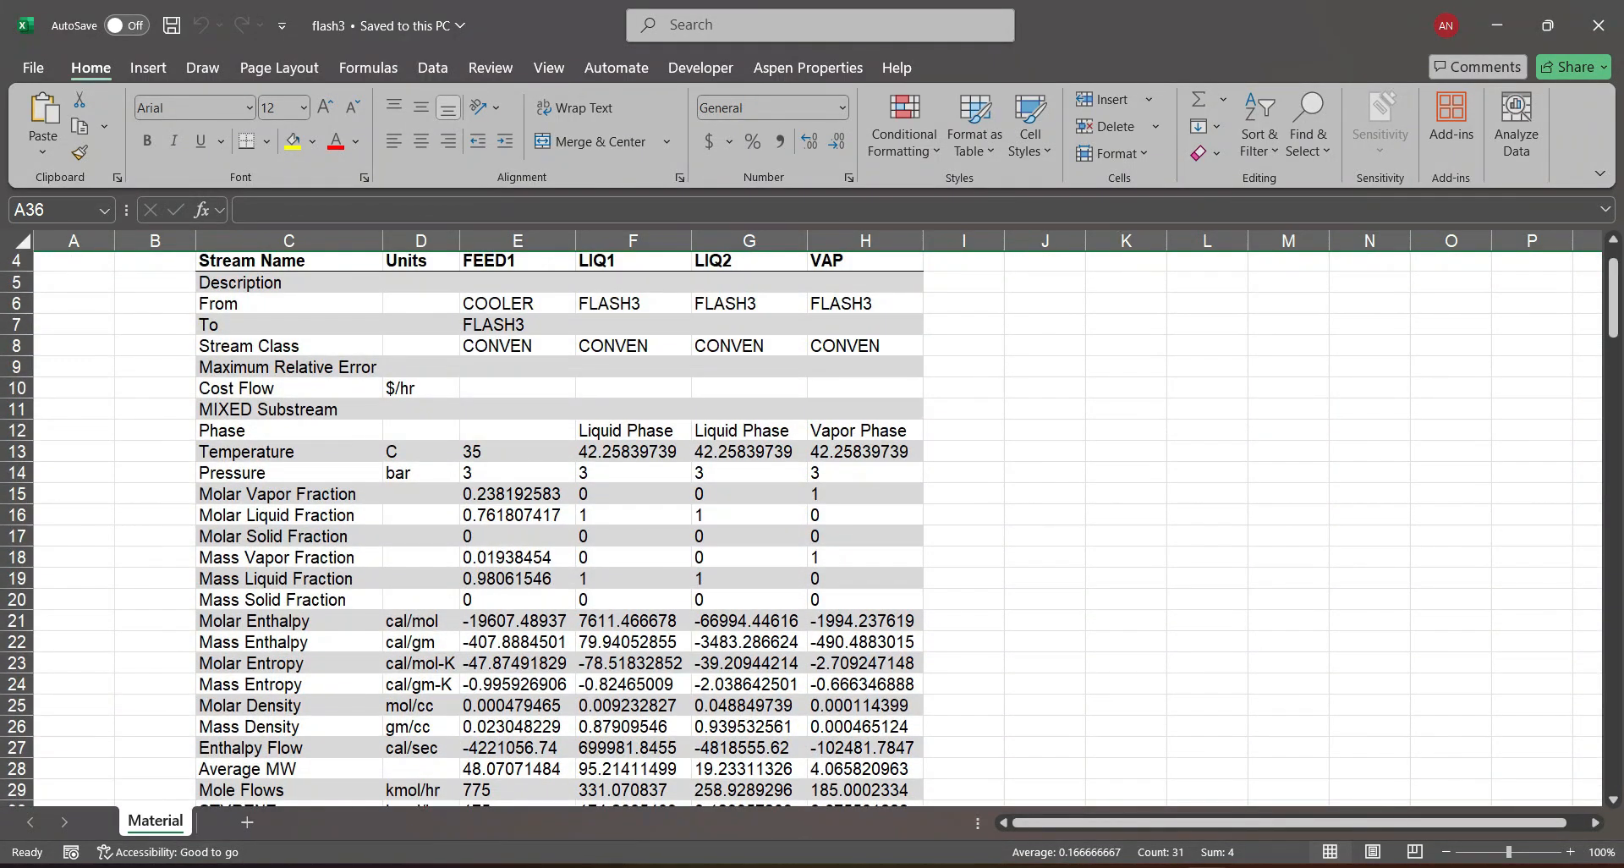
{"action": "left_click", "coordinate": [865, 241]}
{"action": "scroll", "coordinate": [865, 242], "scroll_direction": "down", "scroll_amount": 3}
{"action": "scroll", "coordinate": [802, 528], "scroll_direction": "down", "scroll_amount": 4}
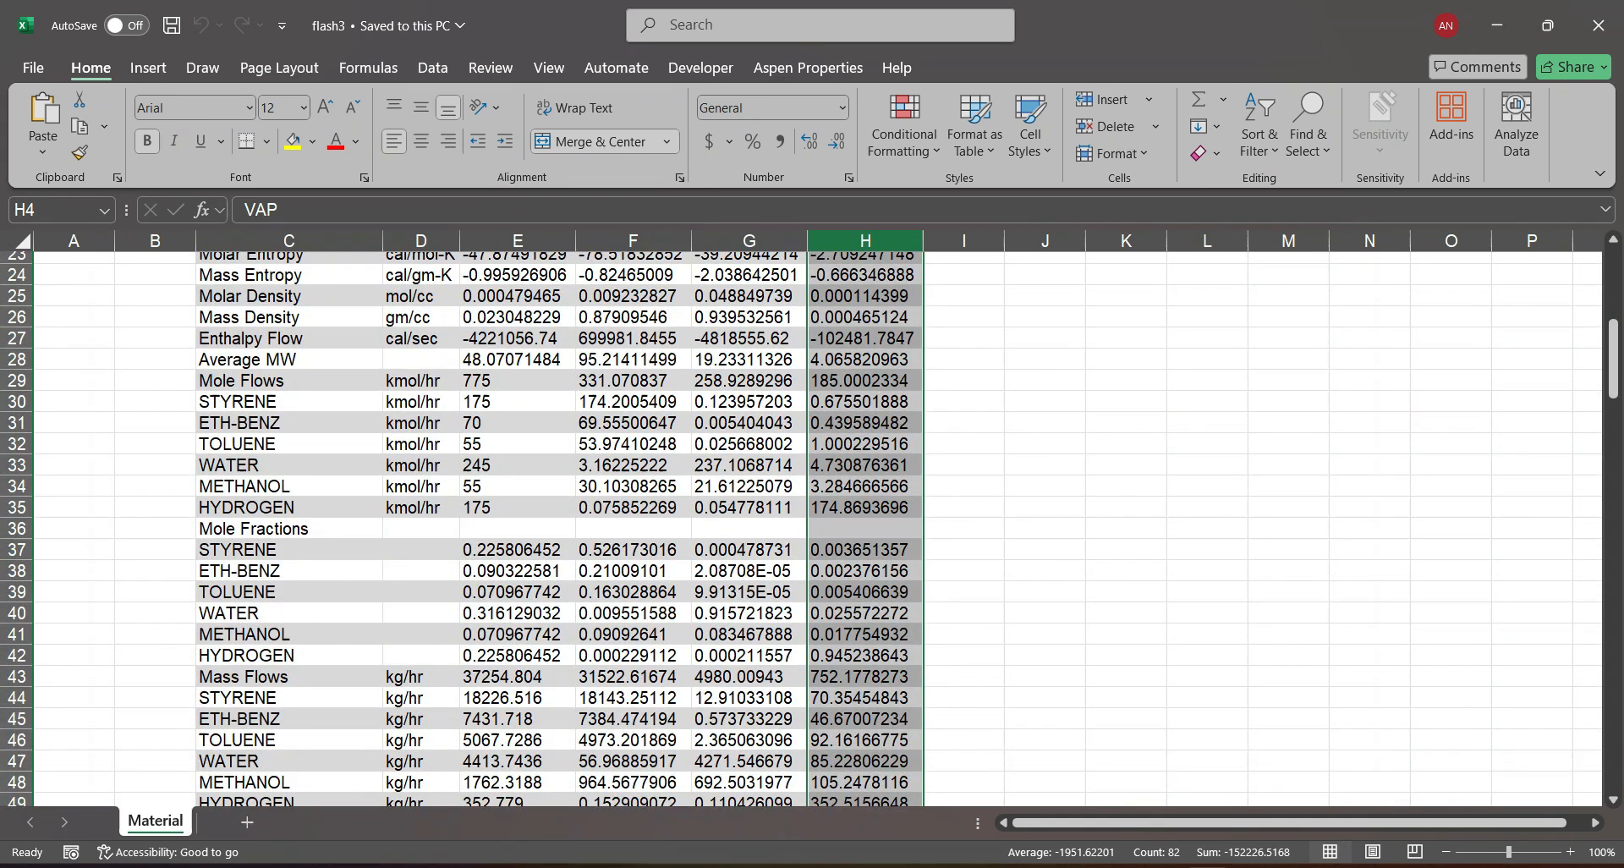
Step: Copy the VAP column's component mole flows from styrene to hydrogen, cells H30 to H35
{"action": "left_click", "coordinate": [866, 402]}
{"action": "left_click_drag", "start_coordinate": [866, 402], "coordinate": [866, 507]}
{"action": "key", "text": "ctrl+c"}
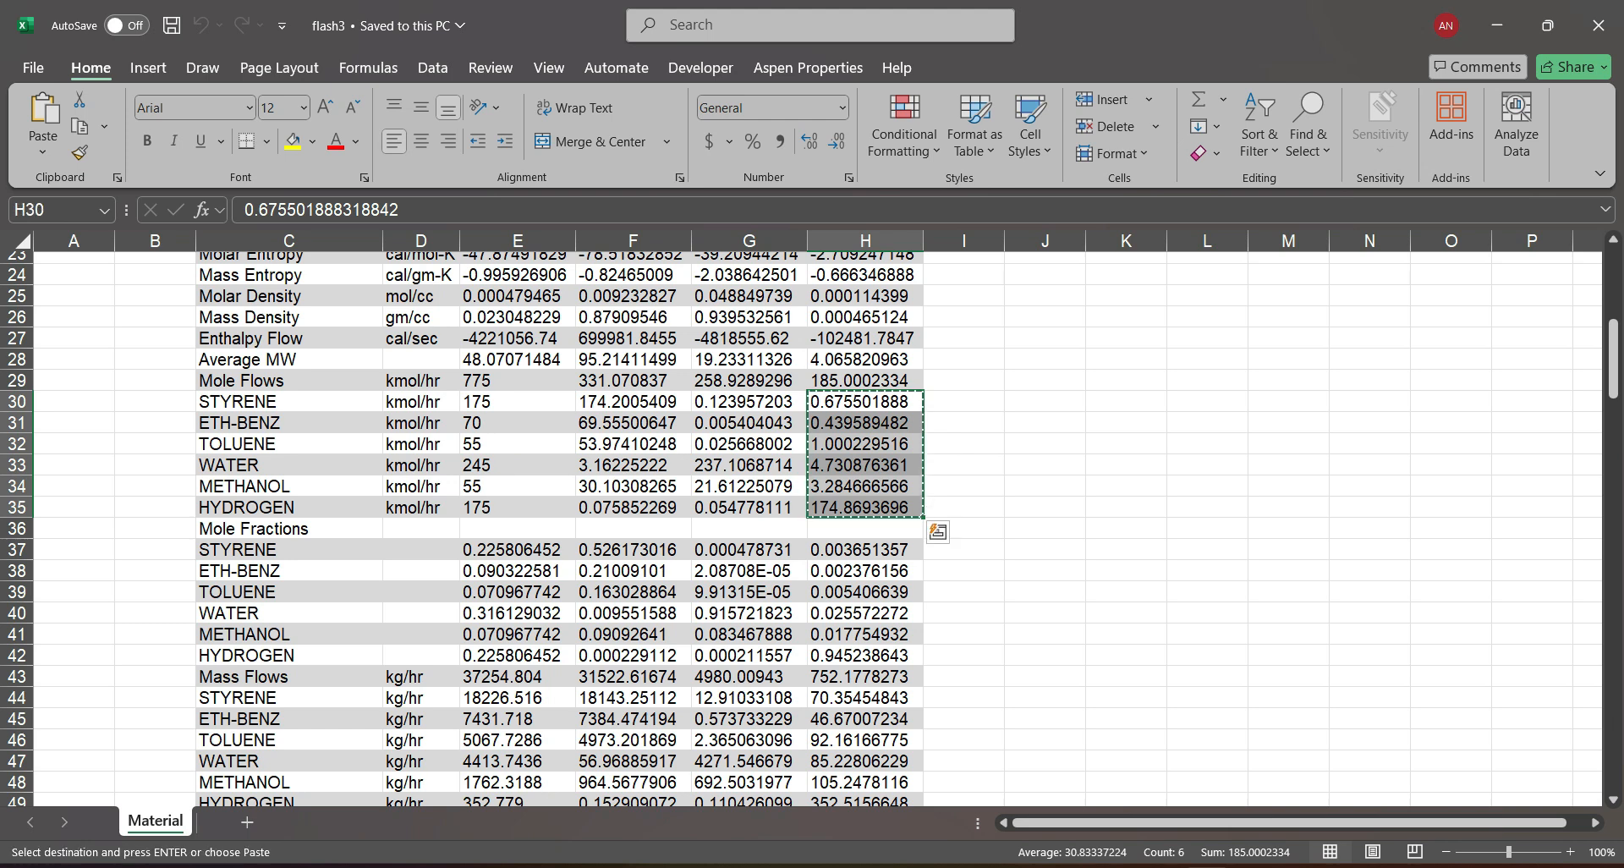
Step: Switch to Aspen Plus and specify all six VAP2 components in COMPSEP as mole Flow: 0.675502, 0.439589, 1.00023, 4.73088, 3.28467 and 174.869 kmol/hr
{"action": "left_click", "coordinate": [1206, 866]}
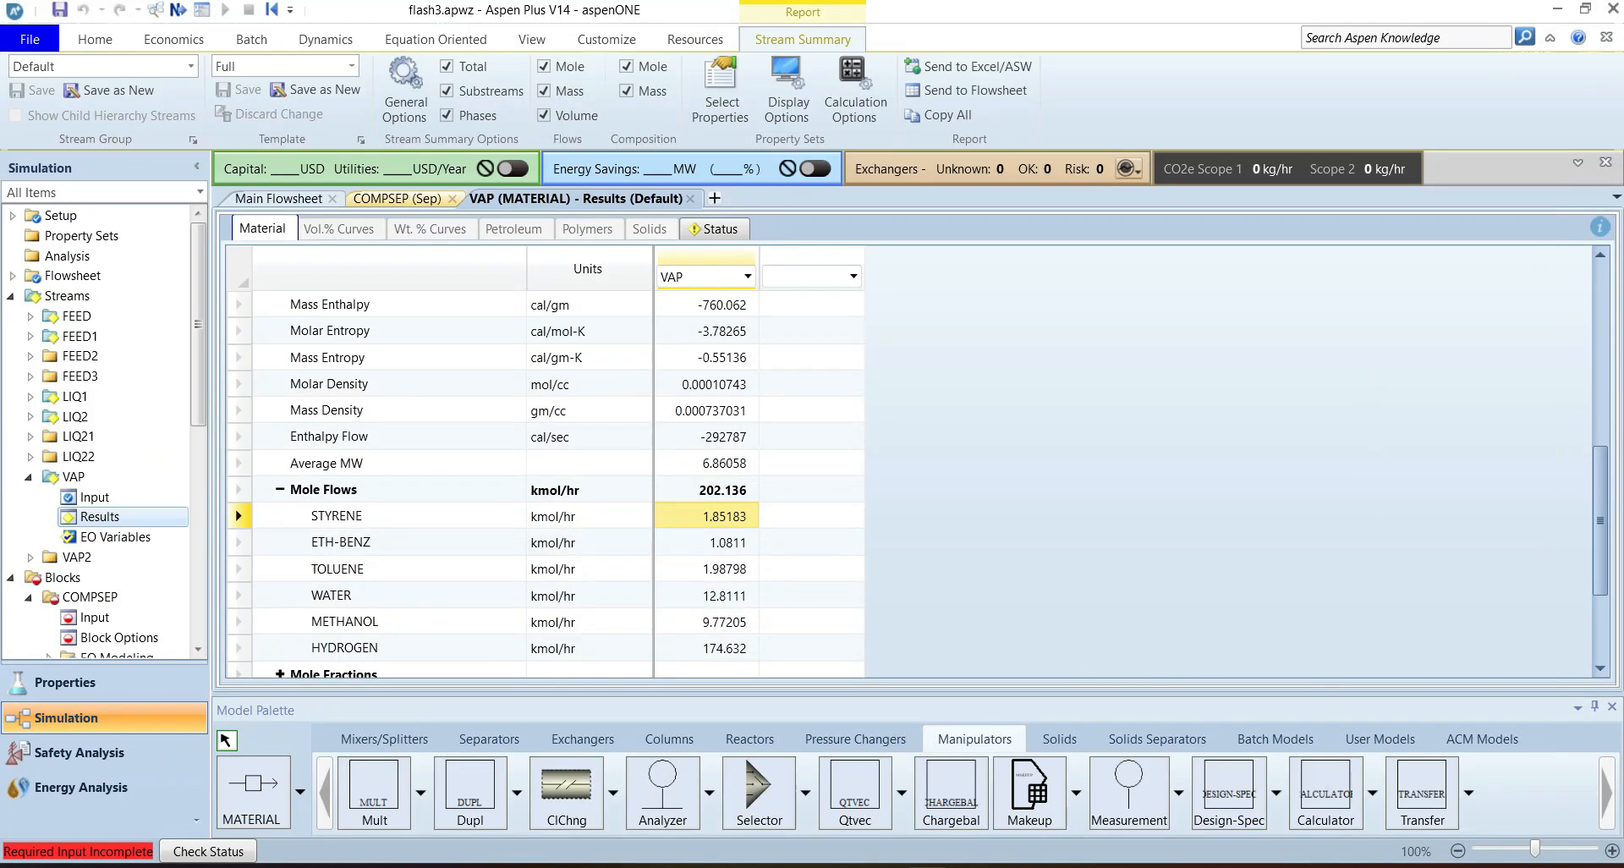
{"action": "left_click", "coordinate": [397, 199]}
{"action": "left_click", "coordinate": [551, 379]}
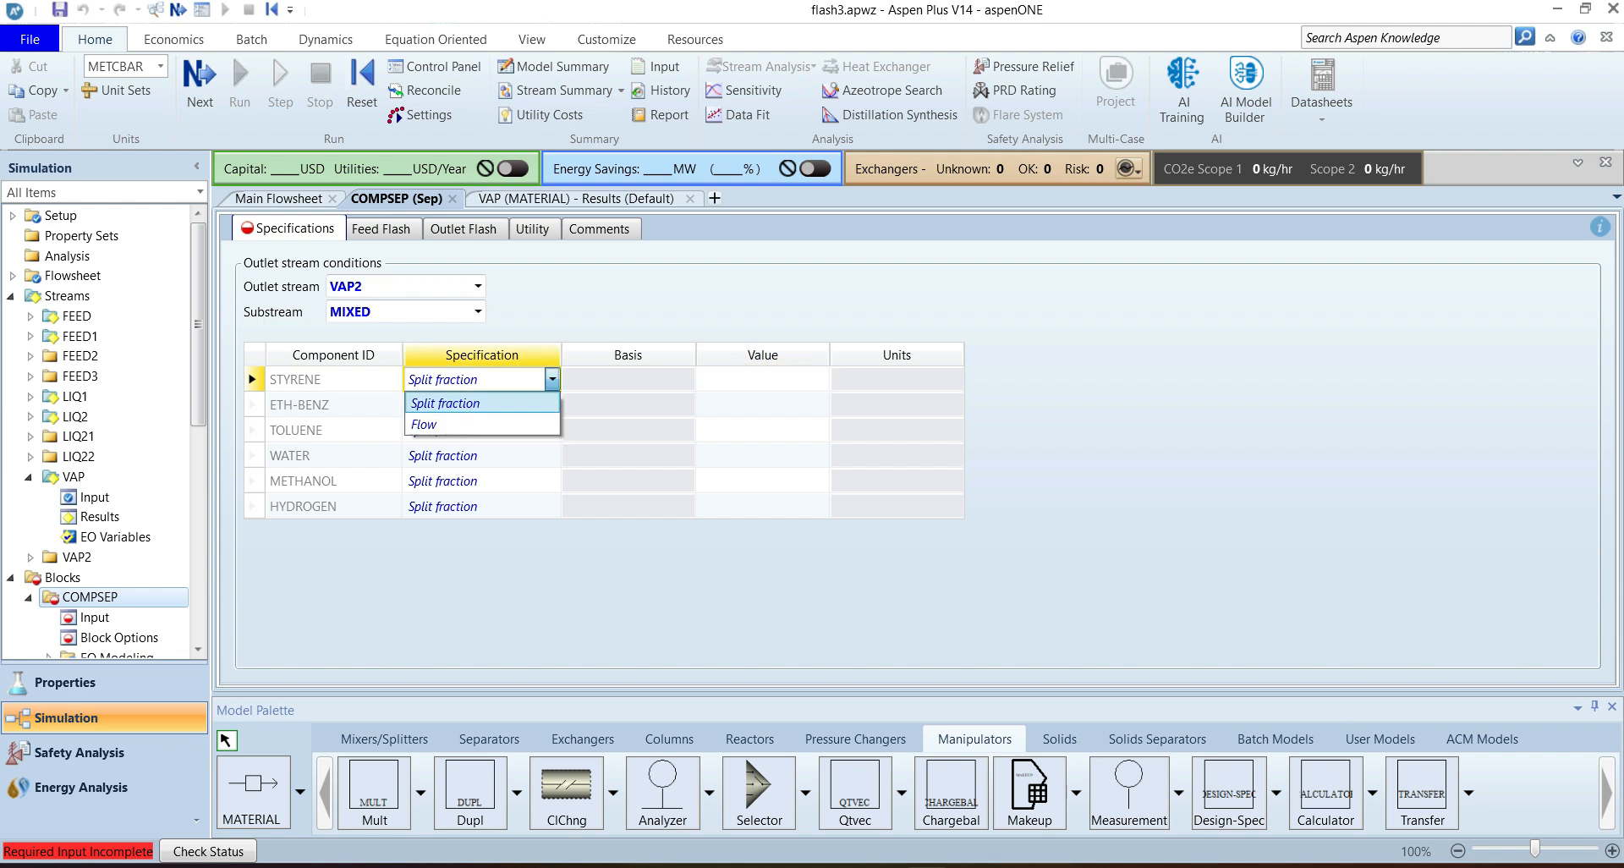
{"action": "left_click", "coordinate": [521, 426]}
{"action": "left_click", "coordinate": [552, 405]}
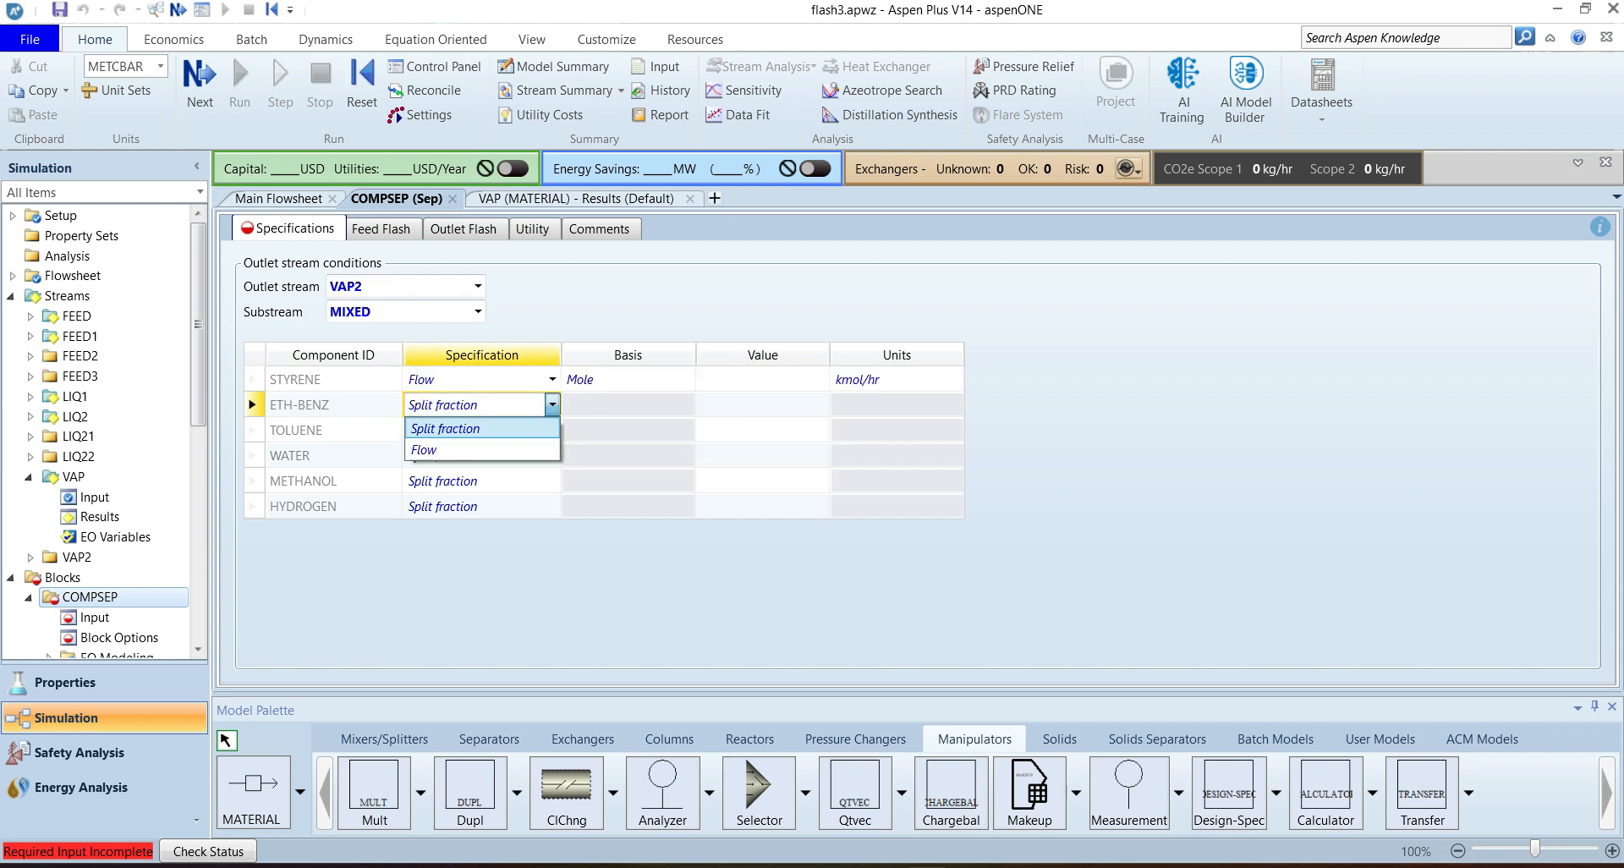
{"action": "left_click", "coordinate": [474, 450]}
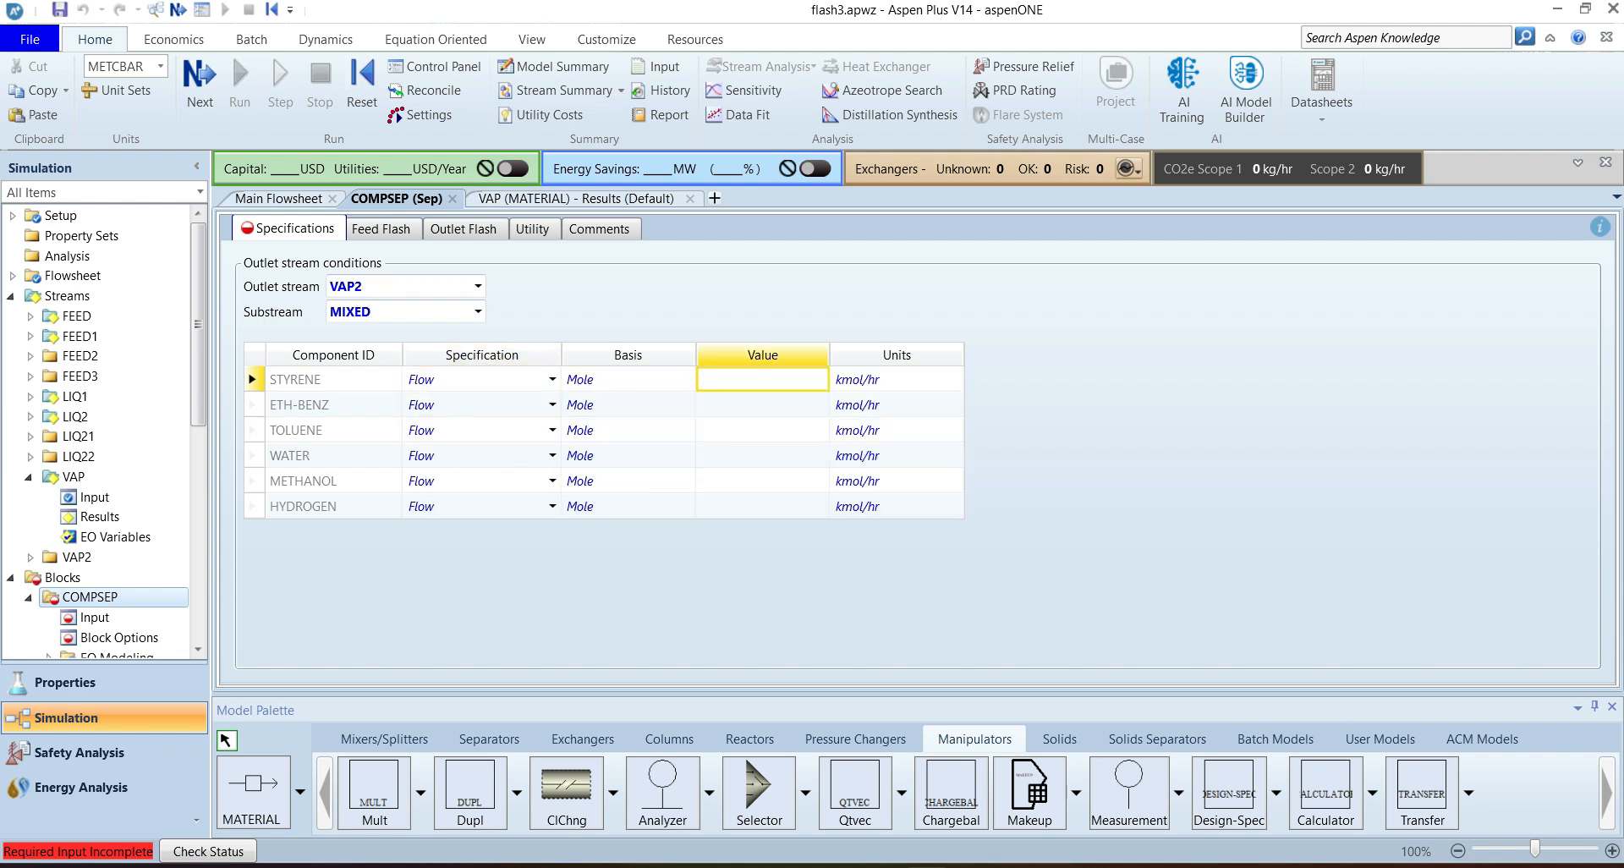
{"action": "key", "text": "ctrl+v"}
{"action": "left_click", "coordinate": [854, 584]}
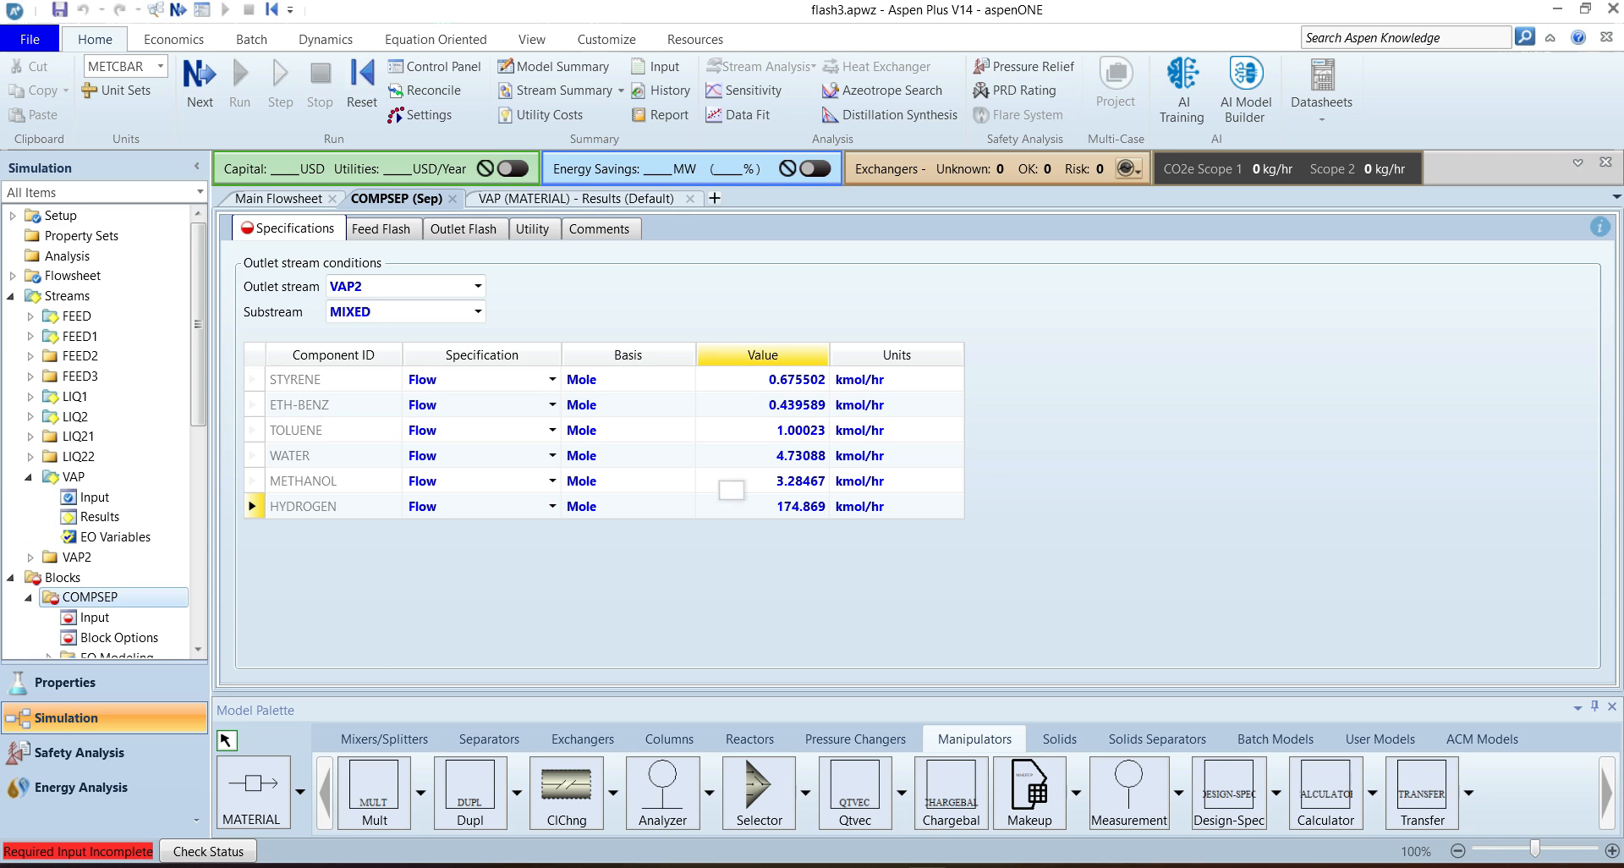
Step: Select LIQ21 as the COMPSEP outlet stream and copy the LIQ1 component mole flows, F30 to F35, from the flash3 workbook in Excel
{"action": "left_click", "coordinate": [478, 286]}
{"action": "left_click", "coordinate": [406, 332]}
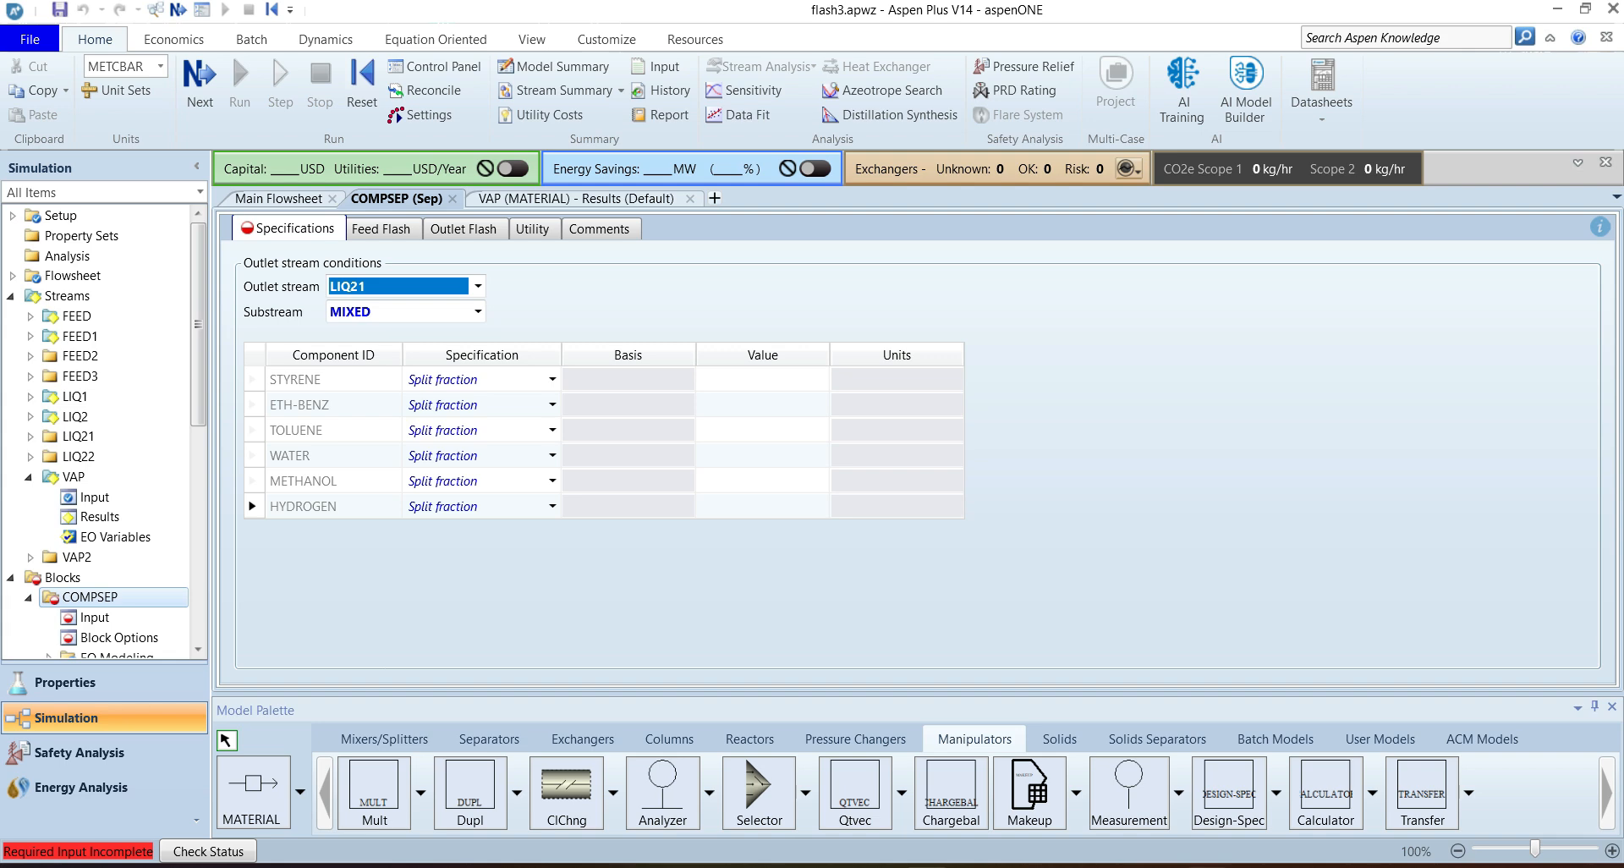
{"action": "left_click", "coordinate": [1206, 866]}
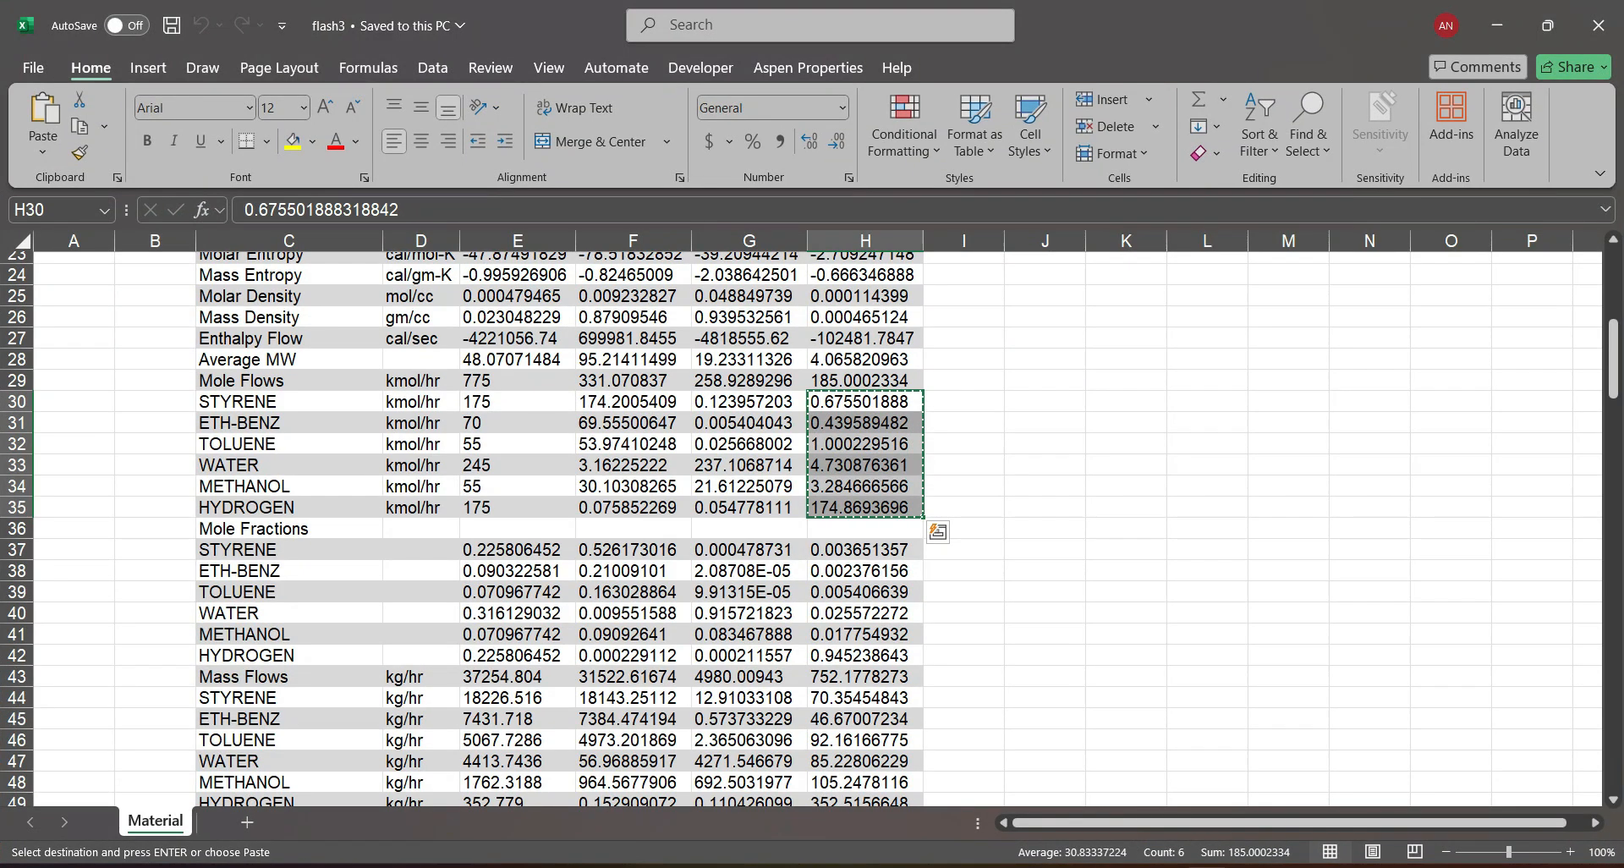
{"action": "scroll", "coordinate": [812, 524], "scroll_direction": "up", "scroll_amount": 8}
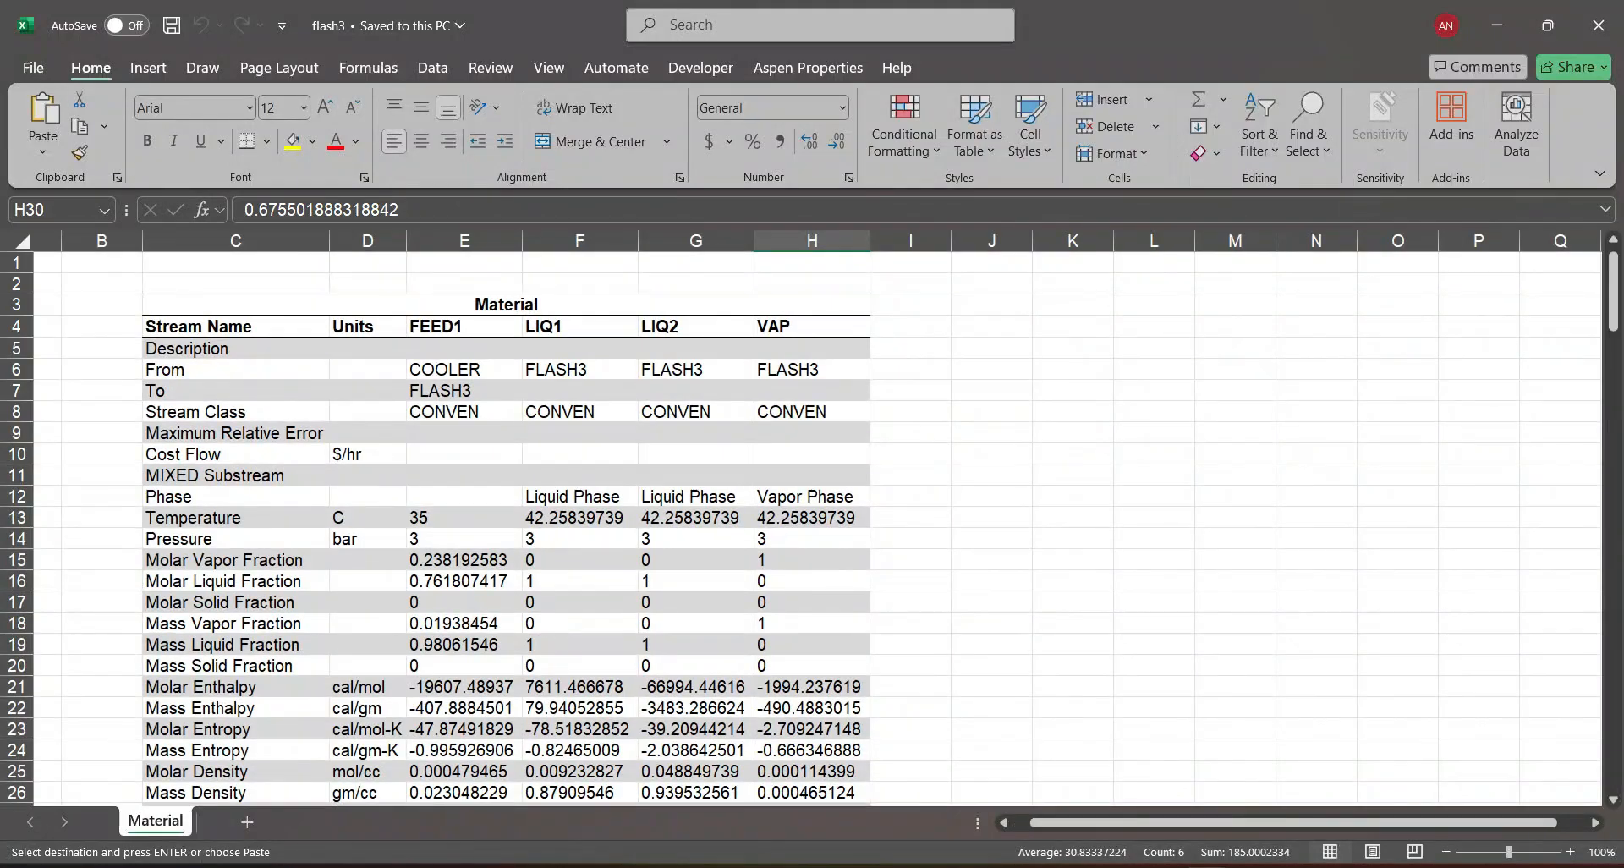
{"action": "scroll", "coordinate": [812, 524], "scroll_direction": "down", "scroll_amount": 5}
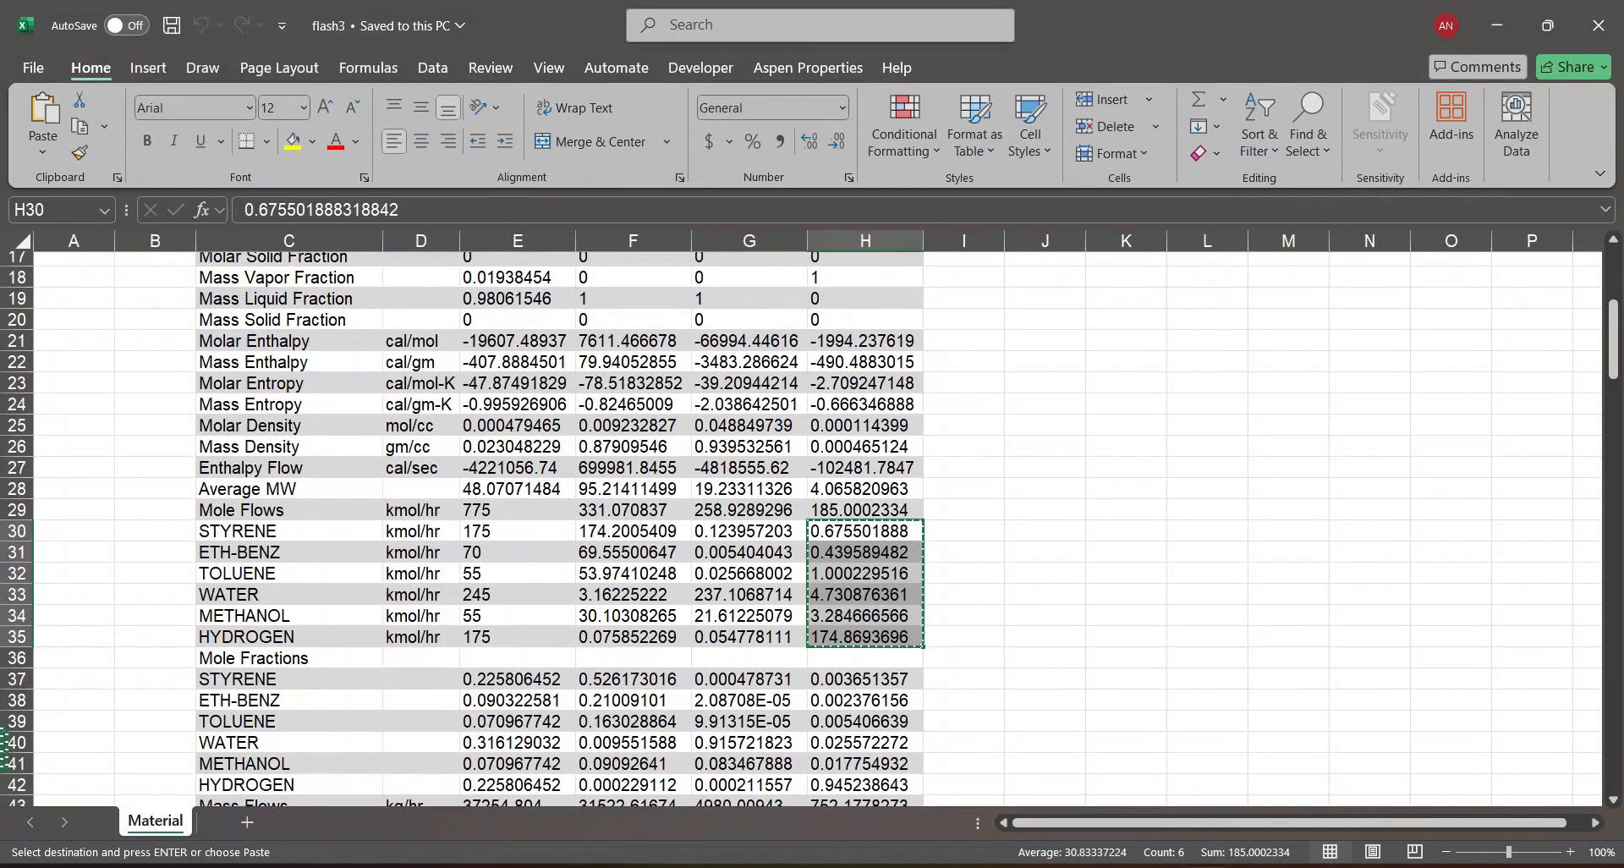
{"action": "left_click_drag", "start_coordinate": [633, 531], "coordinate": [633, 637]}
{"action": "key", "text": "ctrl+c"}
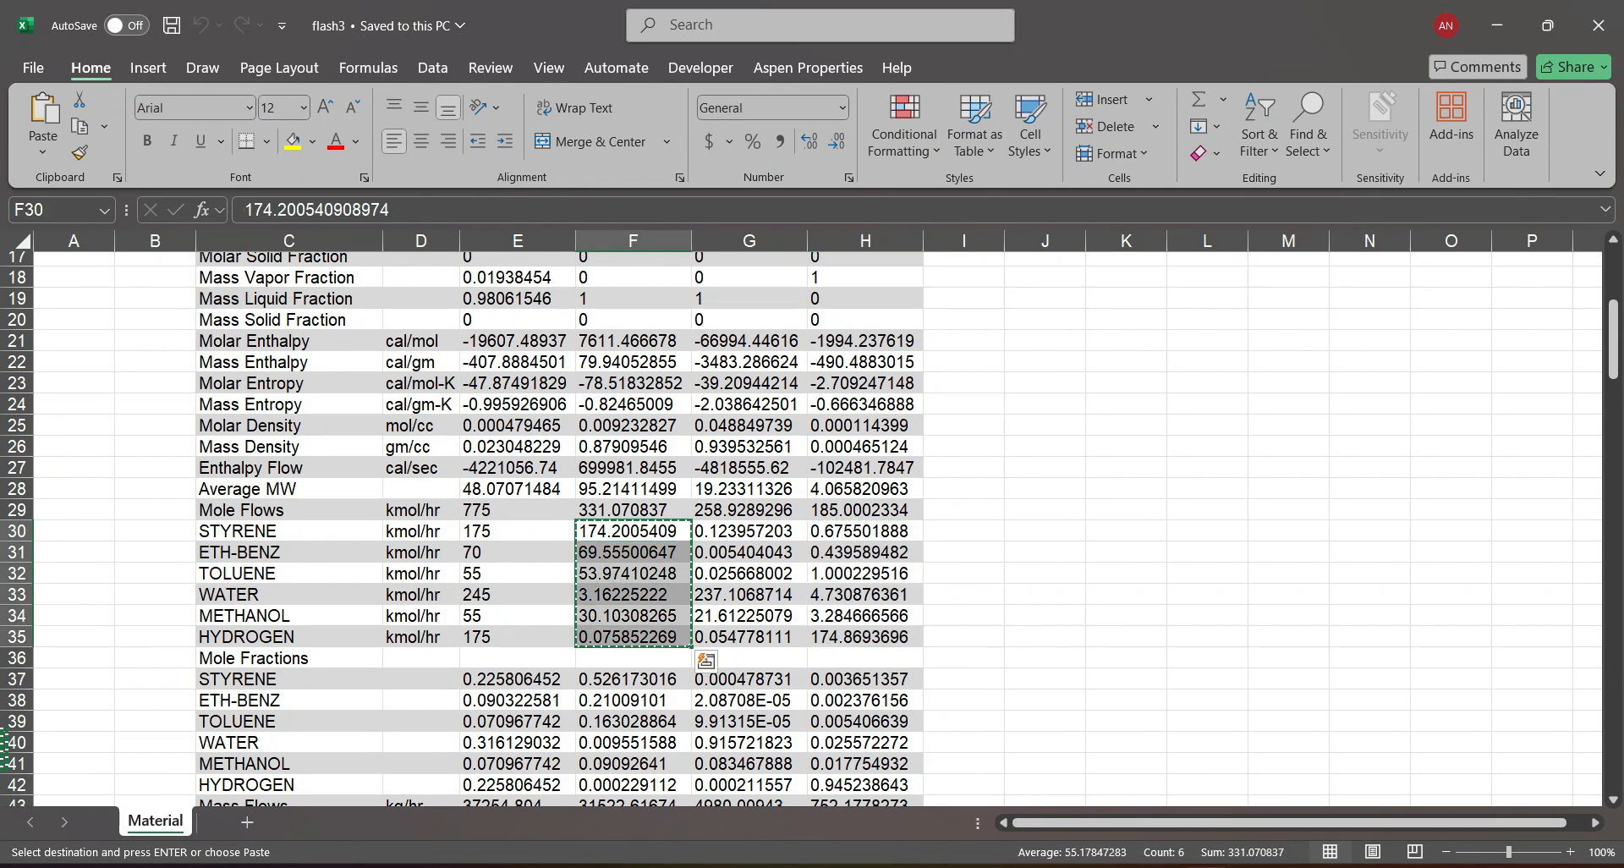
Step: Return to Aspen Plus and set the specification of all six LIQ21 components, styrene through hydrogen, to Flow on a mole basis
{"action": "key", "text": "alt+Tab"}
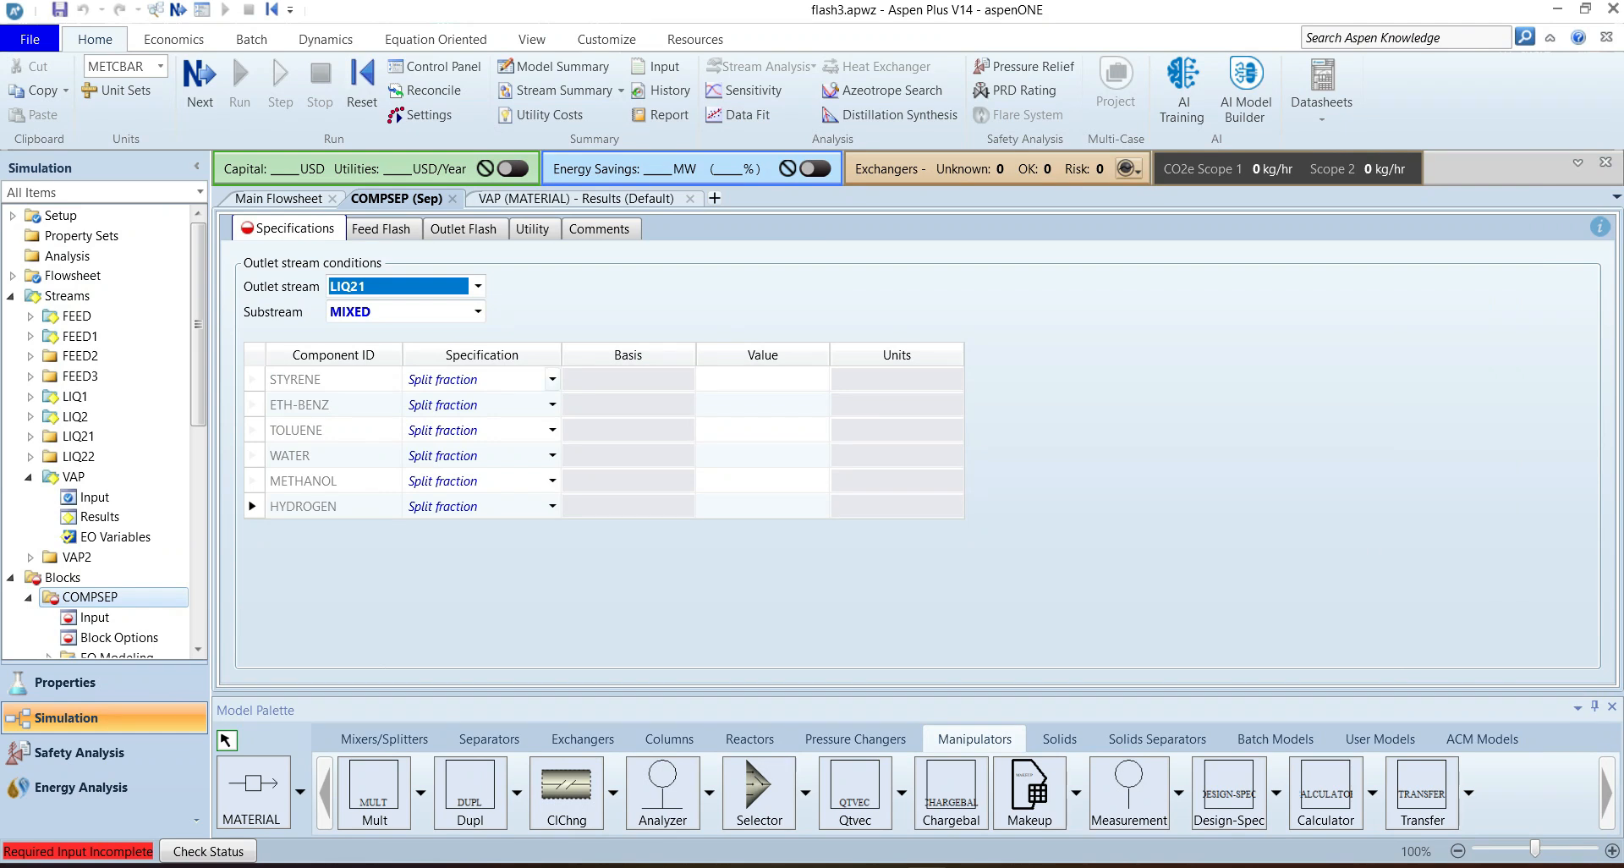
{"action": "left_click", "coordinate": [553, 380]}
{"action": "left_click", "coordinate": [423, 423]}
{"action": "left_click", "coordinate": [552, 405]}
{"action": "left_click", "coordinate": [423, 449]}
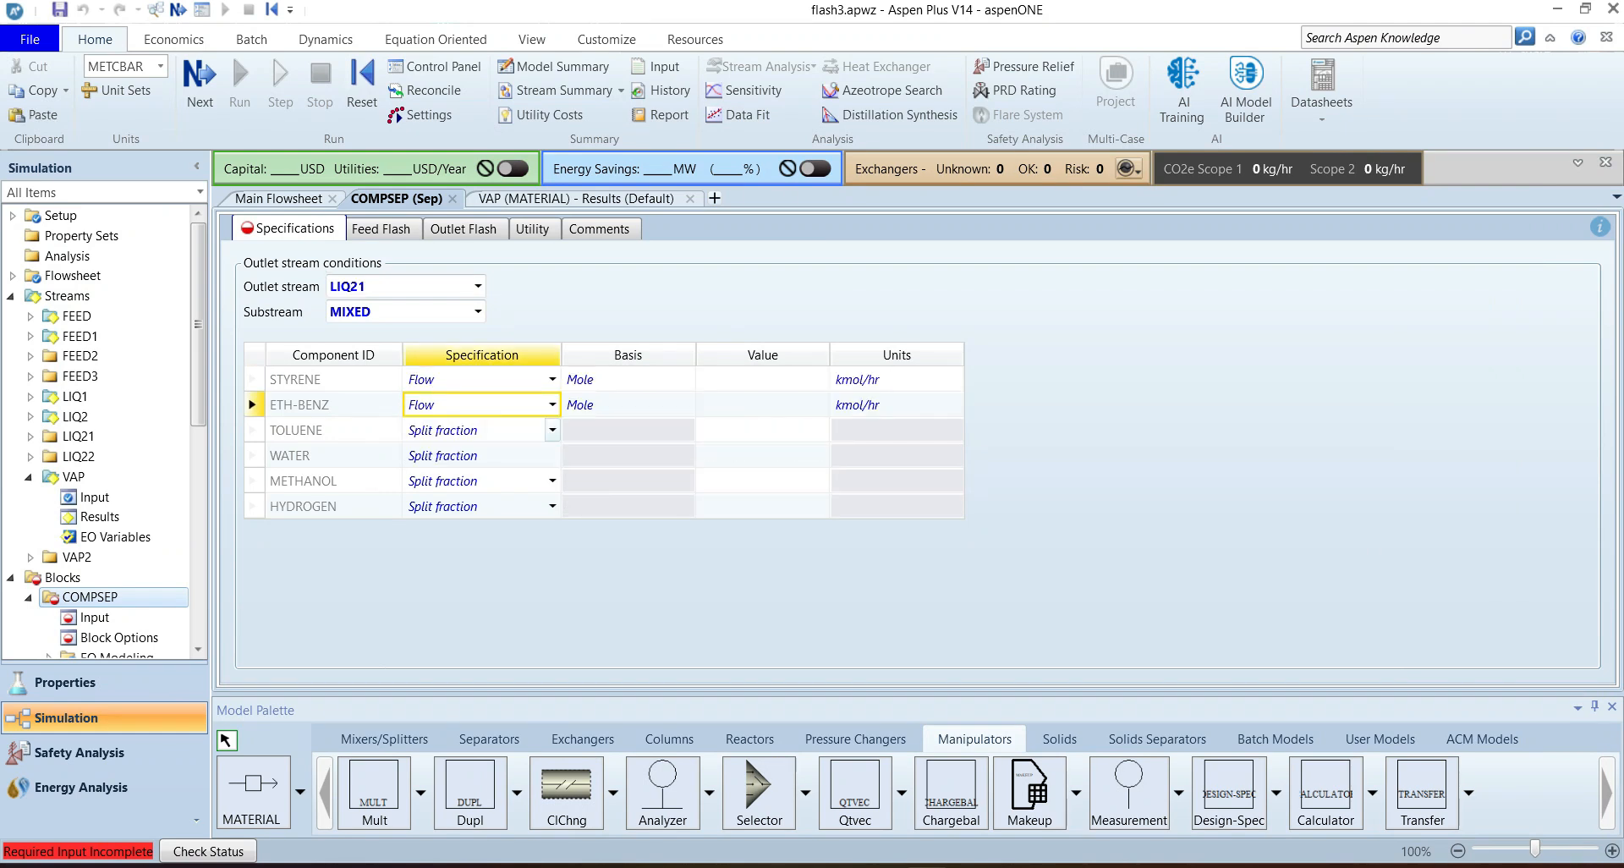
{"action": "left_click", "coordinate": [553, 431]}
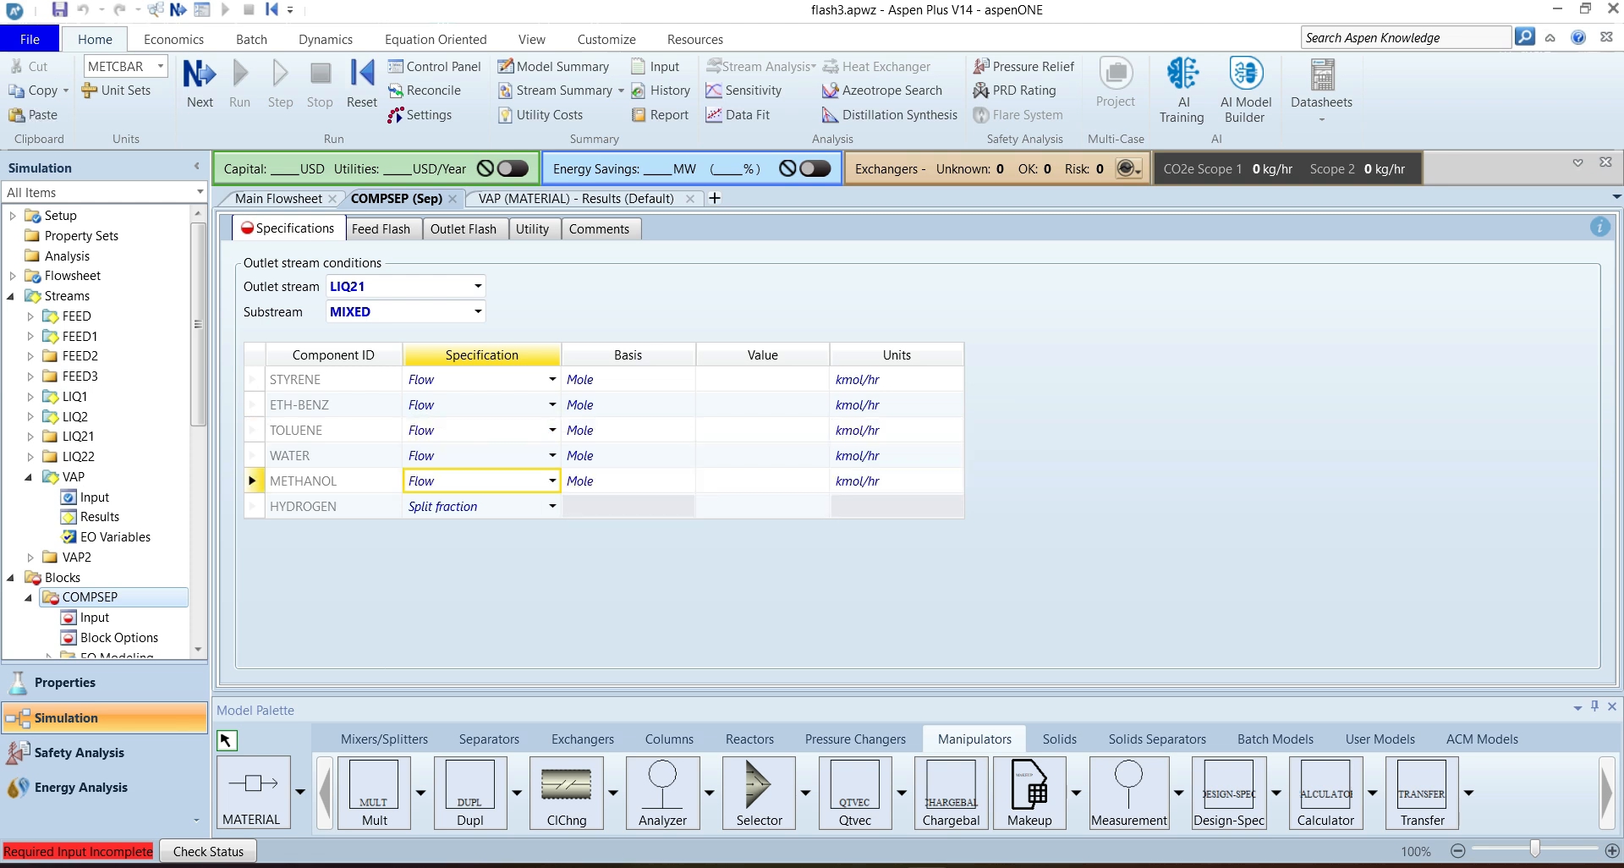
{"action": "left_click", "coordinate": [552, 507]}
{"action": "left_click", "coordinate": [423, 551]}
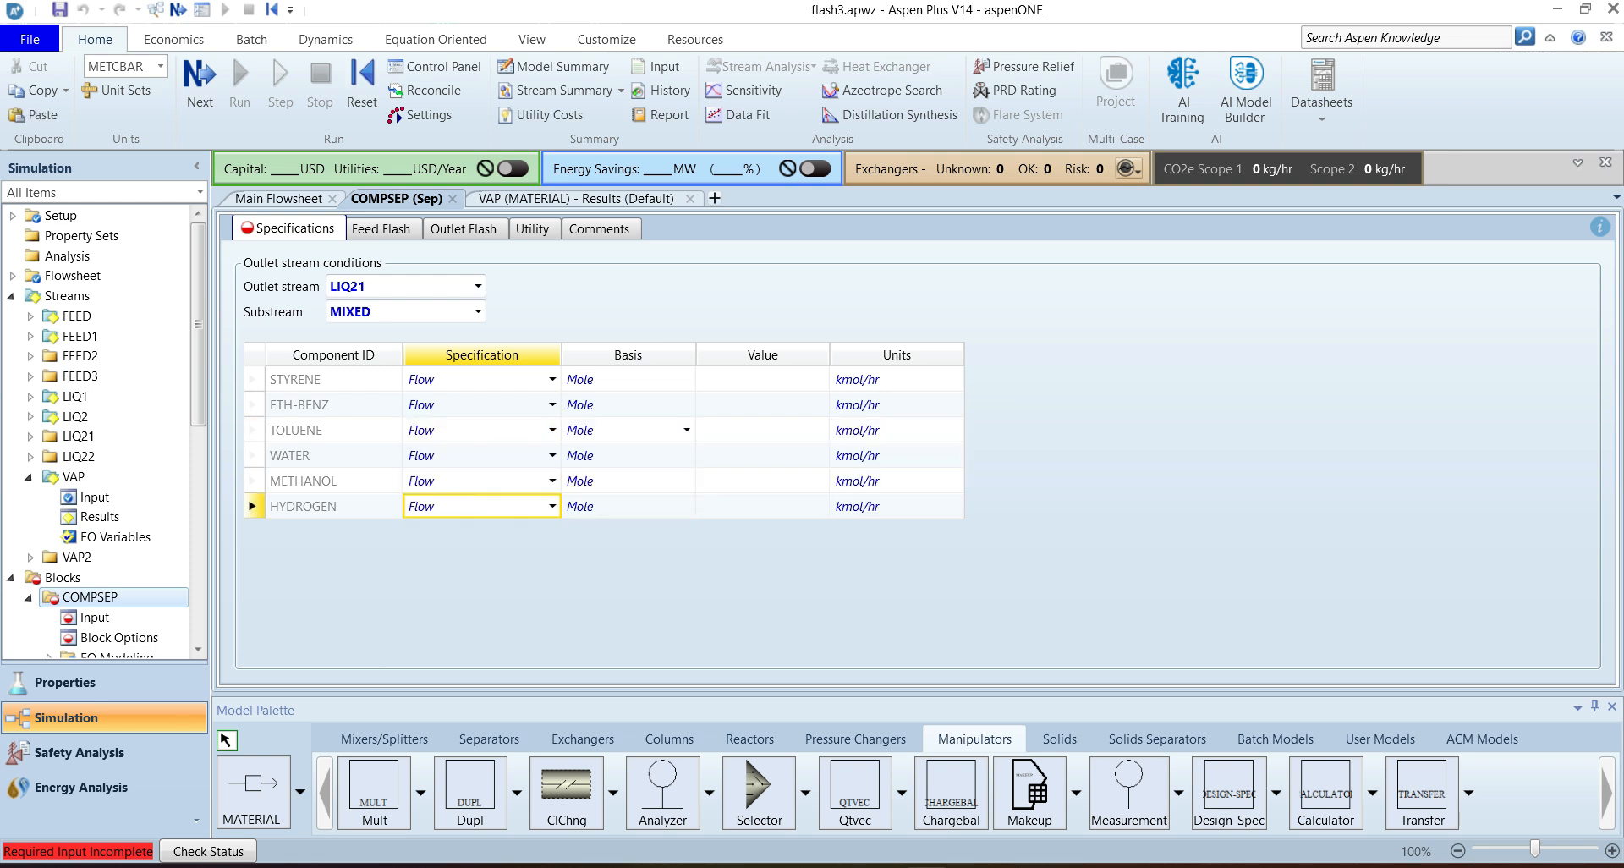
Step: Fill the LIQ21 component flows with the copied values 174.201, 69.555, 53.9741, 3.16225, 30.1031 and 0.0758523 kmol/hr
{"action": "left_click", "coordinate": [763, 380]}
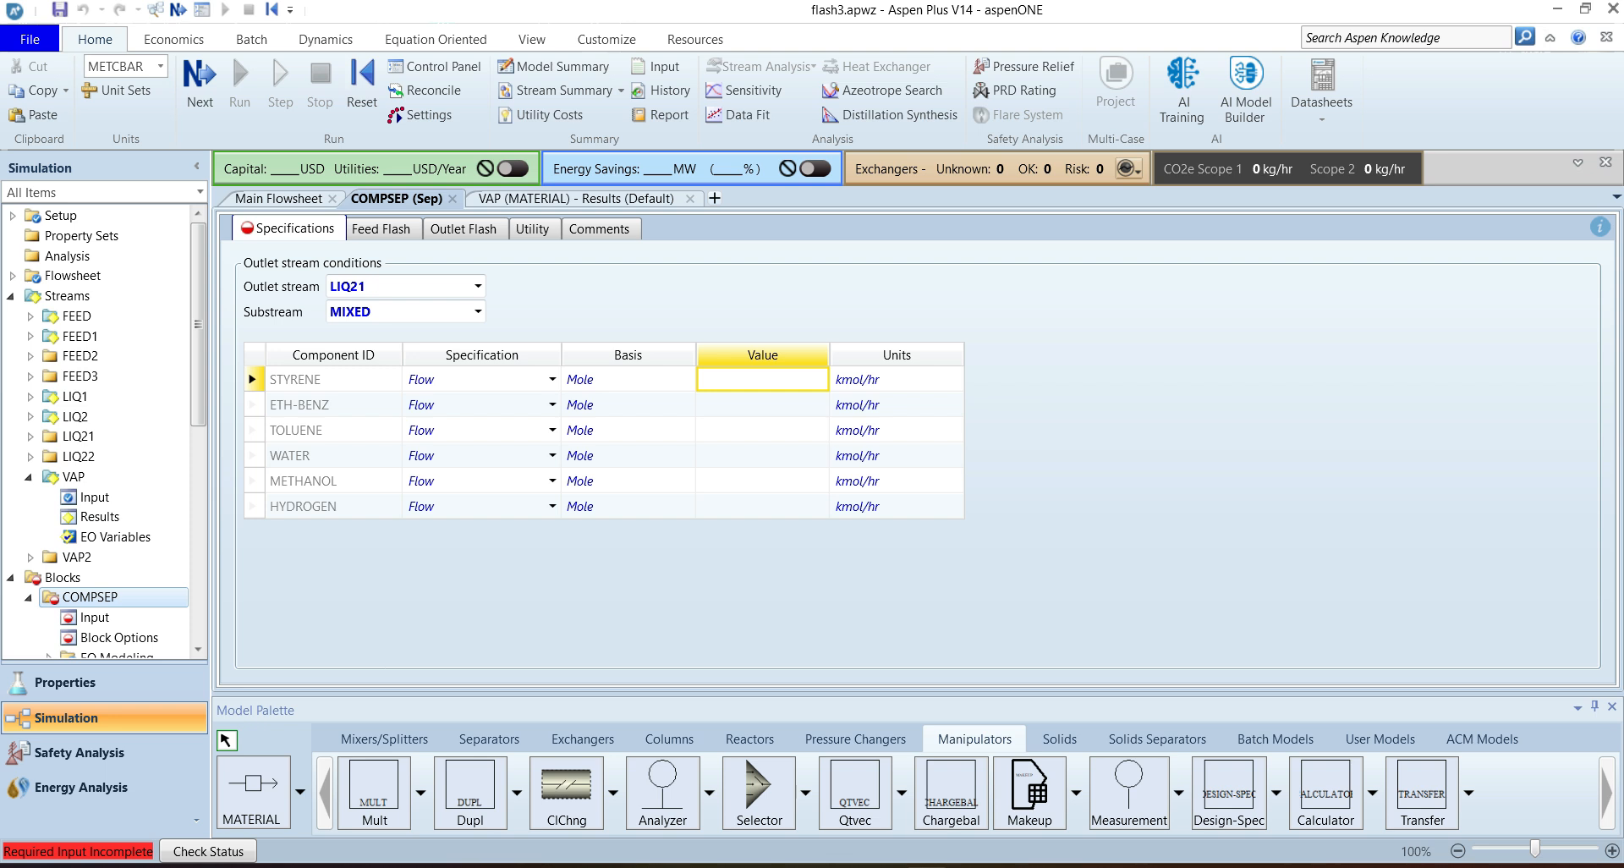
{"action": "key", "text": "ctrl+v"}
{"action": "left_click", "coordinate": [796, 583]}
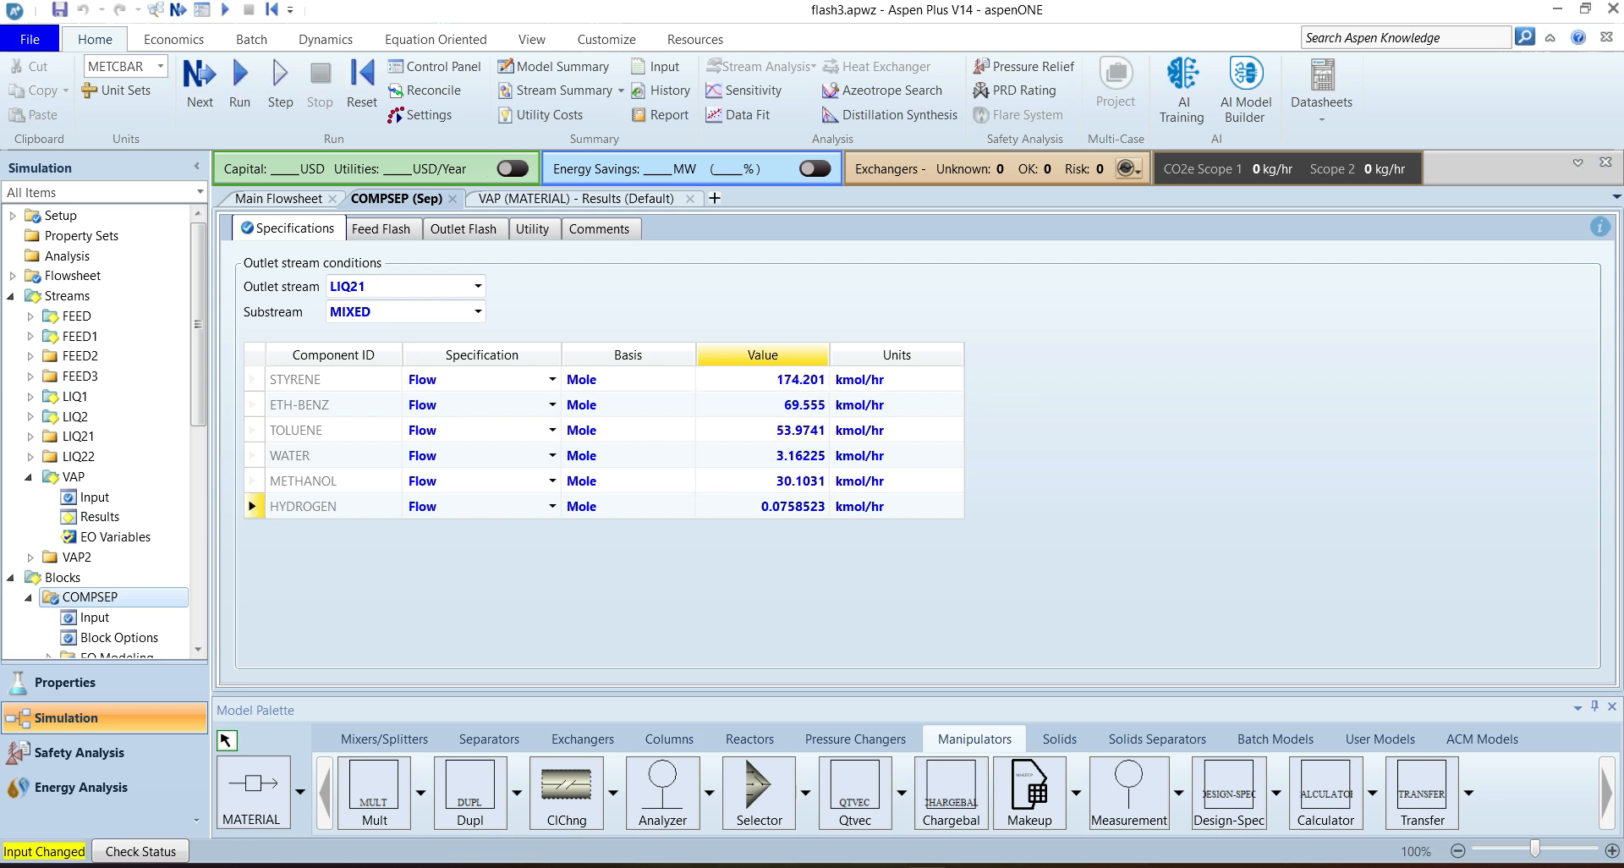
Step: Check the COMPSEP outlet stream choices, keeping LIQ21, and run the simulation
{"action": "left_click", "coordinate": [478, 285]}
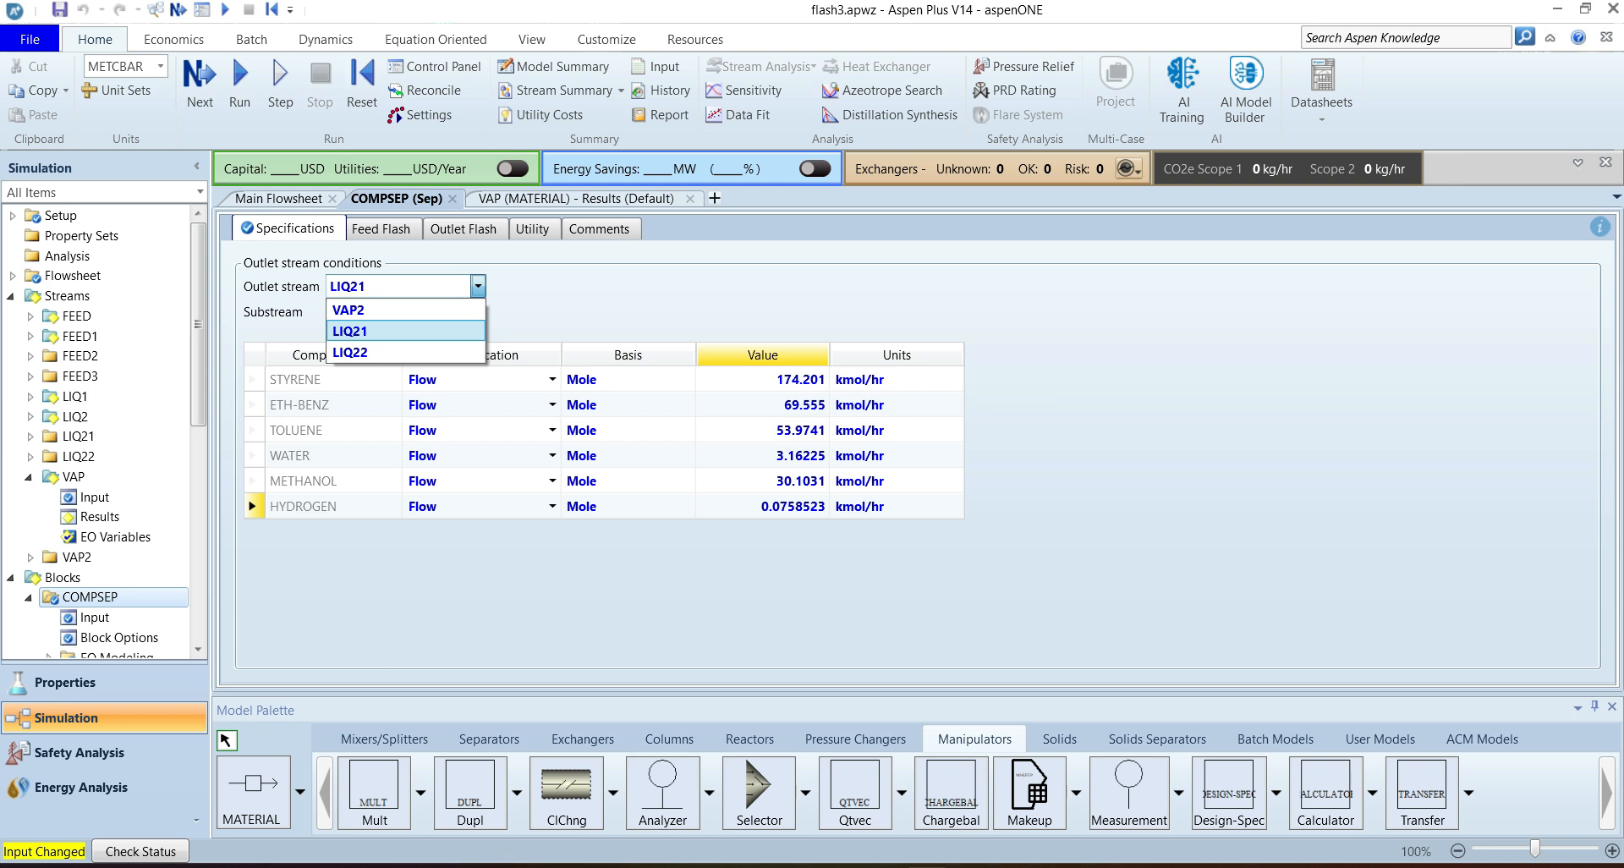
{"action": "left_click", "coordinate": [478, 286]}
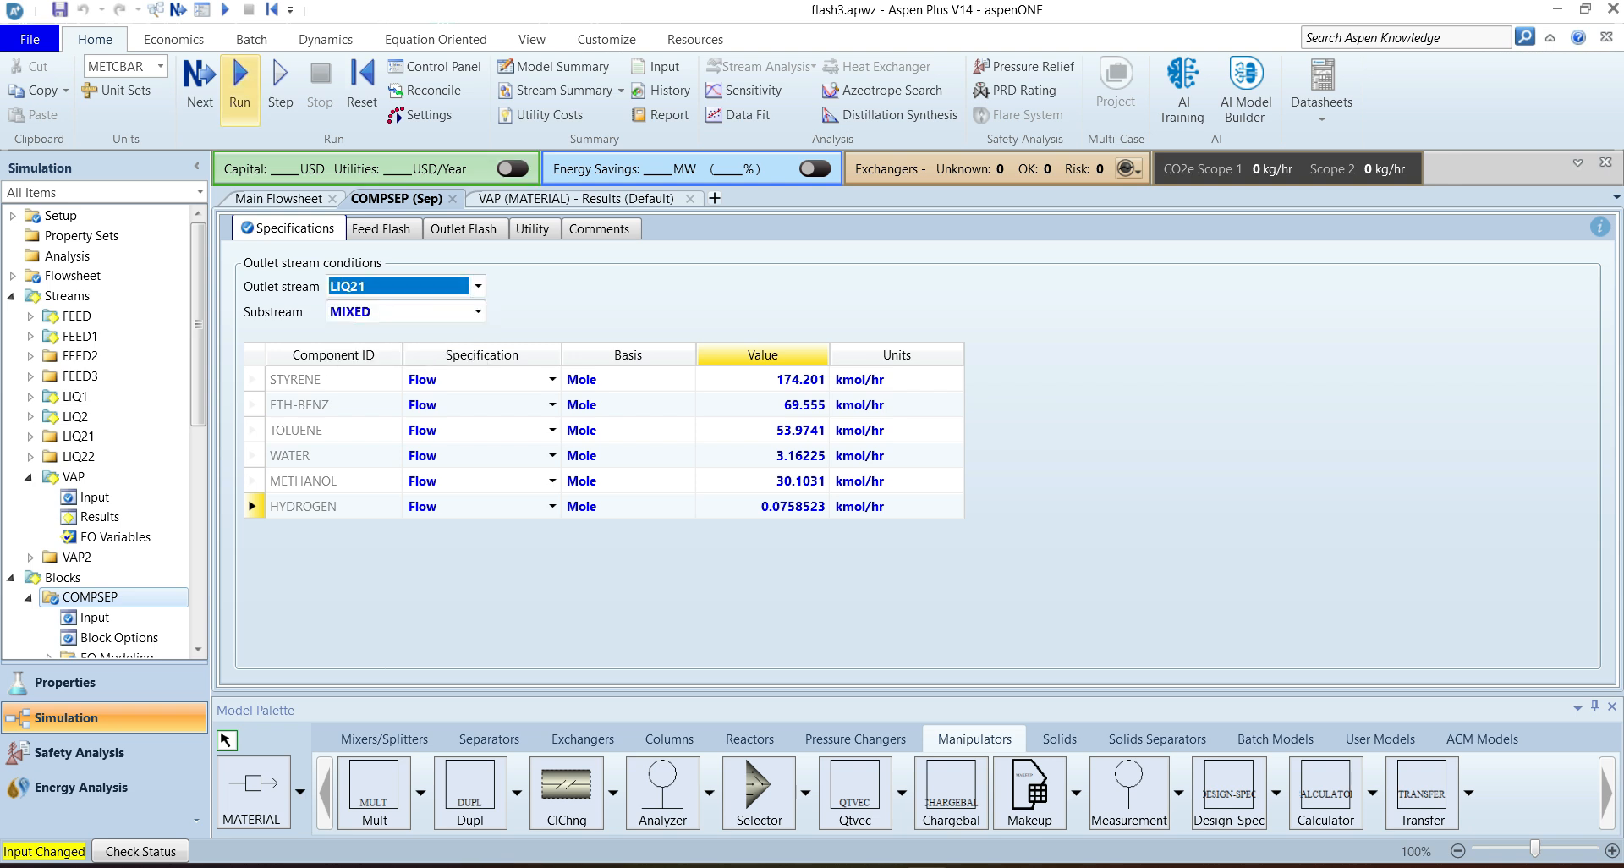
{"action": "left_click", "coordinate": [241, 88]}
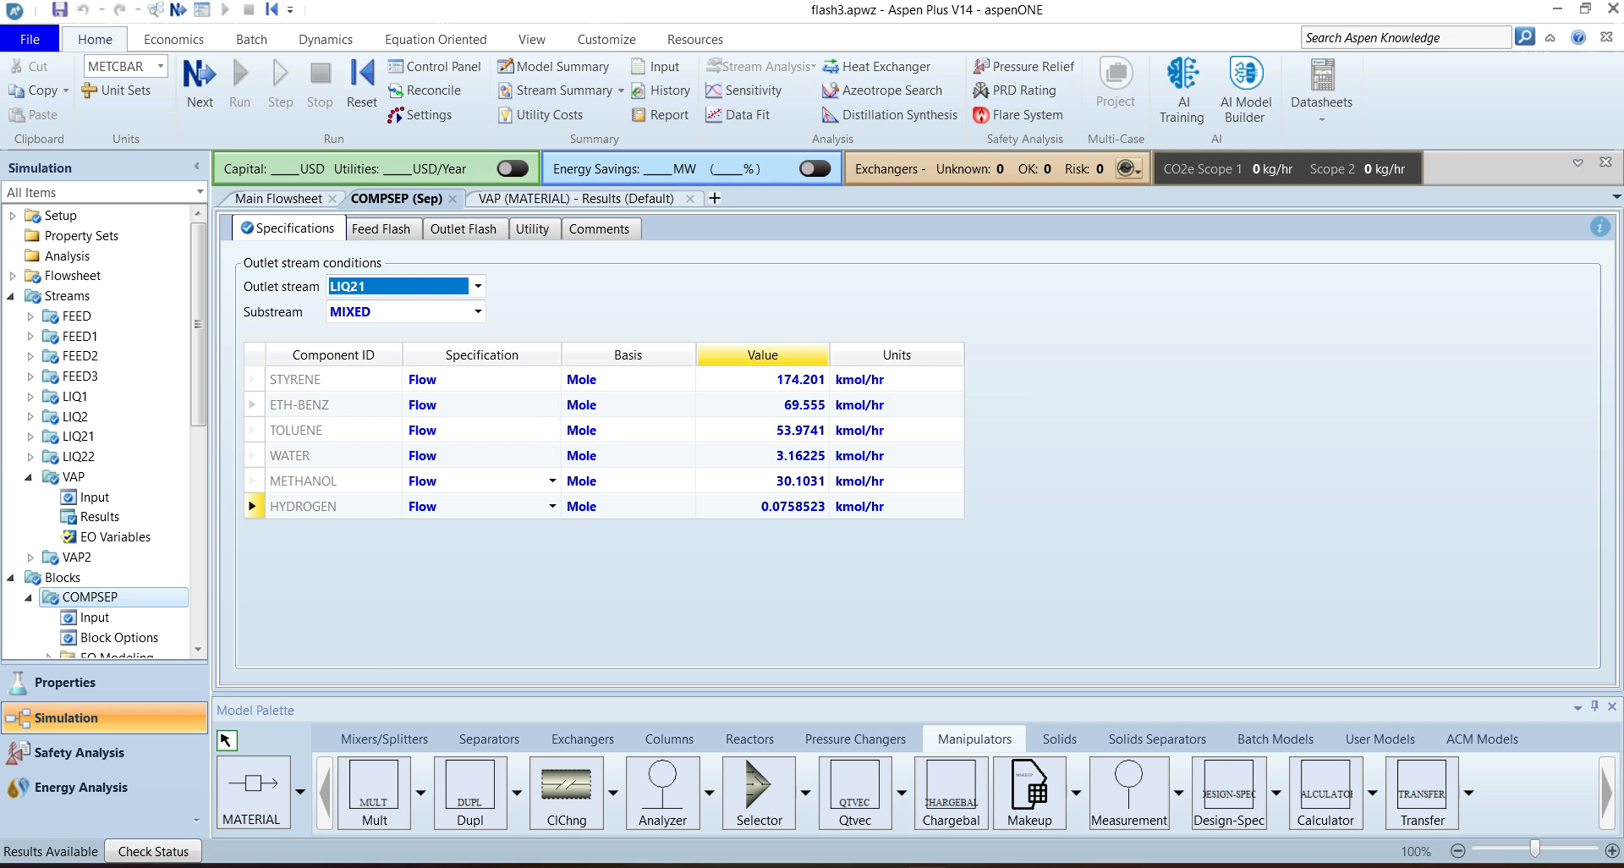
Step: Open the COMPSEP split fraction results and examine the temperatures and molar vapor fractions in its stream results
{"action": "left_click_drag", "start_coordinate": [198, 325], "coordinate": [198, 415]}
{"action": "left_click", "coordinate": [100, 480]}
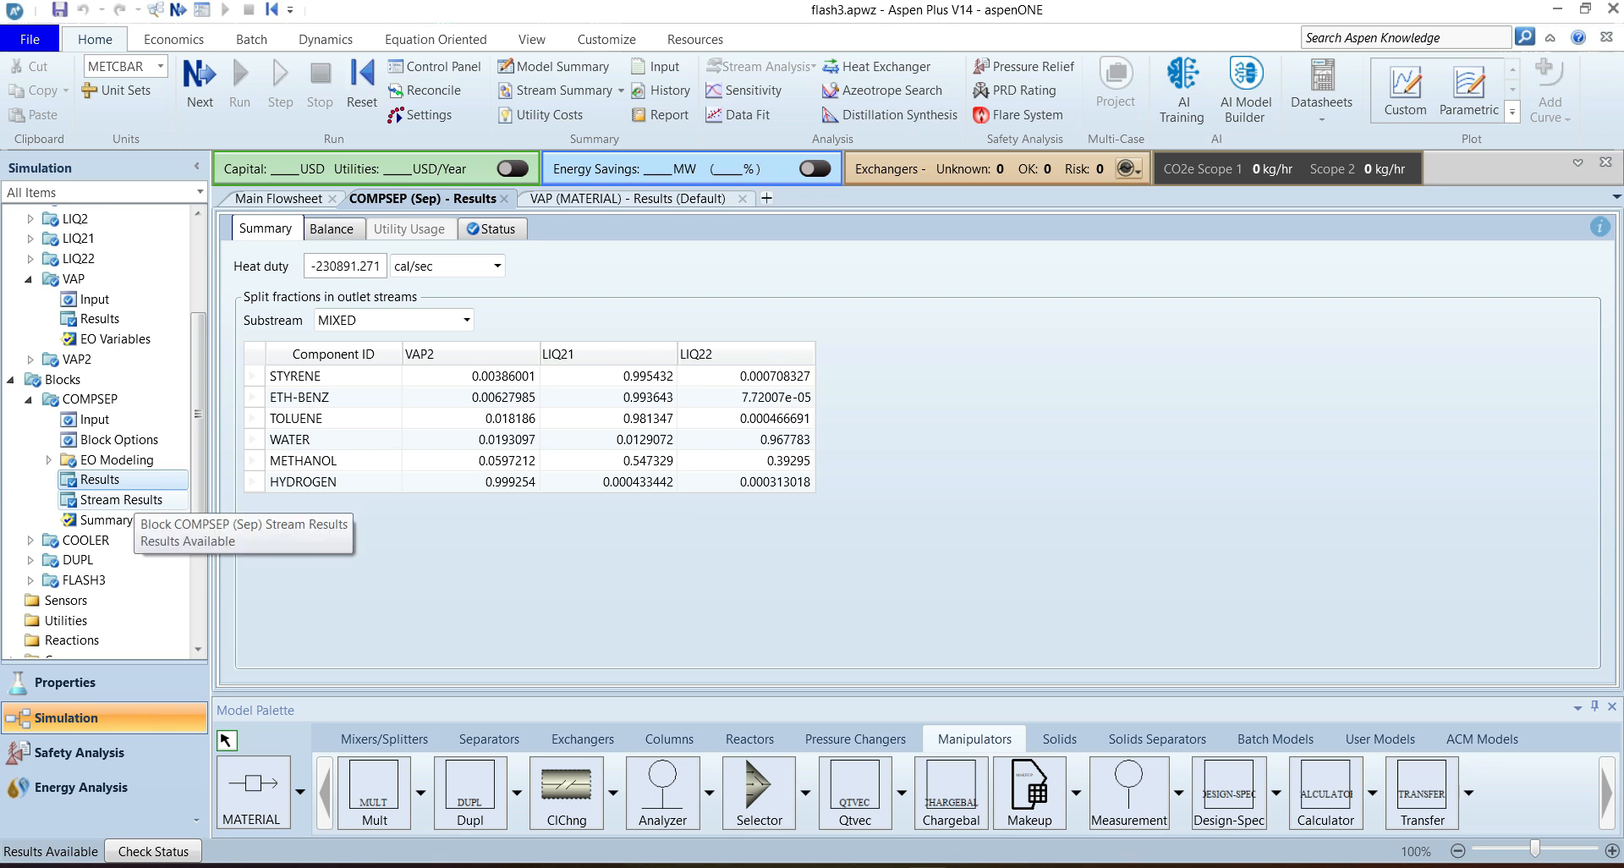
{"action": "left_click", "coordinate": [121, 499]}
{"action": "scroll", "coordinate": [931, 465], "scroll_direction": "down", "scroll_amount": 1}
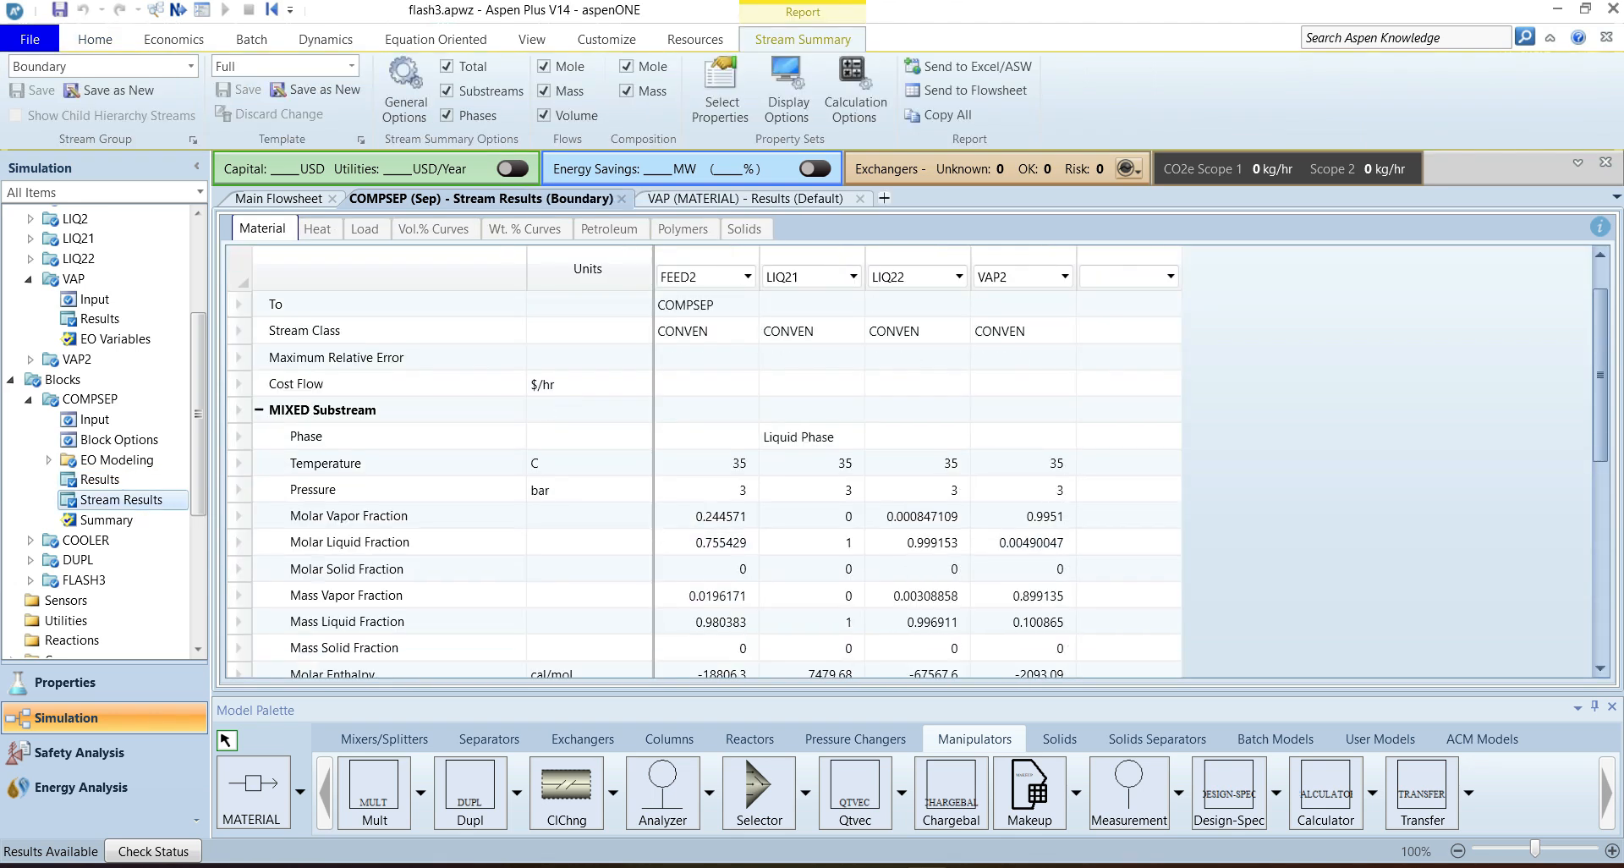
{"action": "left_click", "coordinate": [239, 463]}
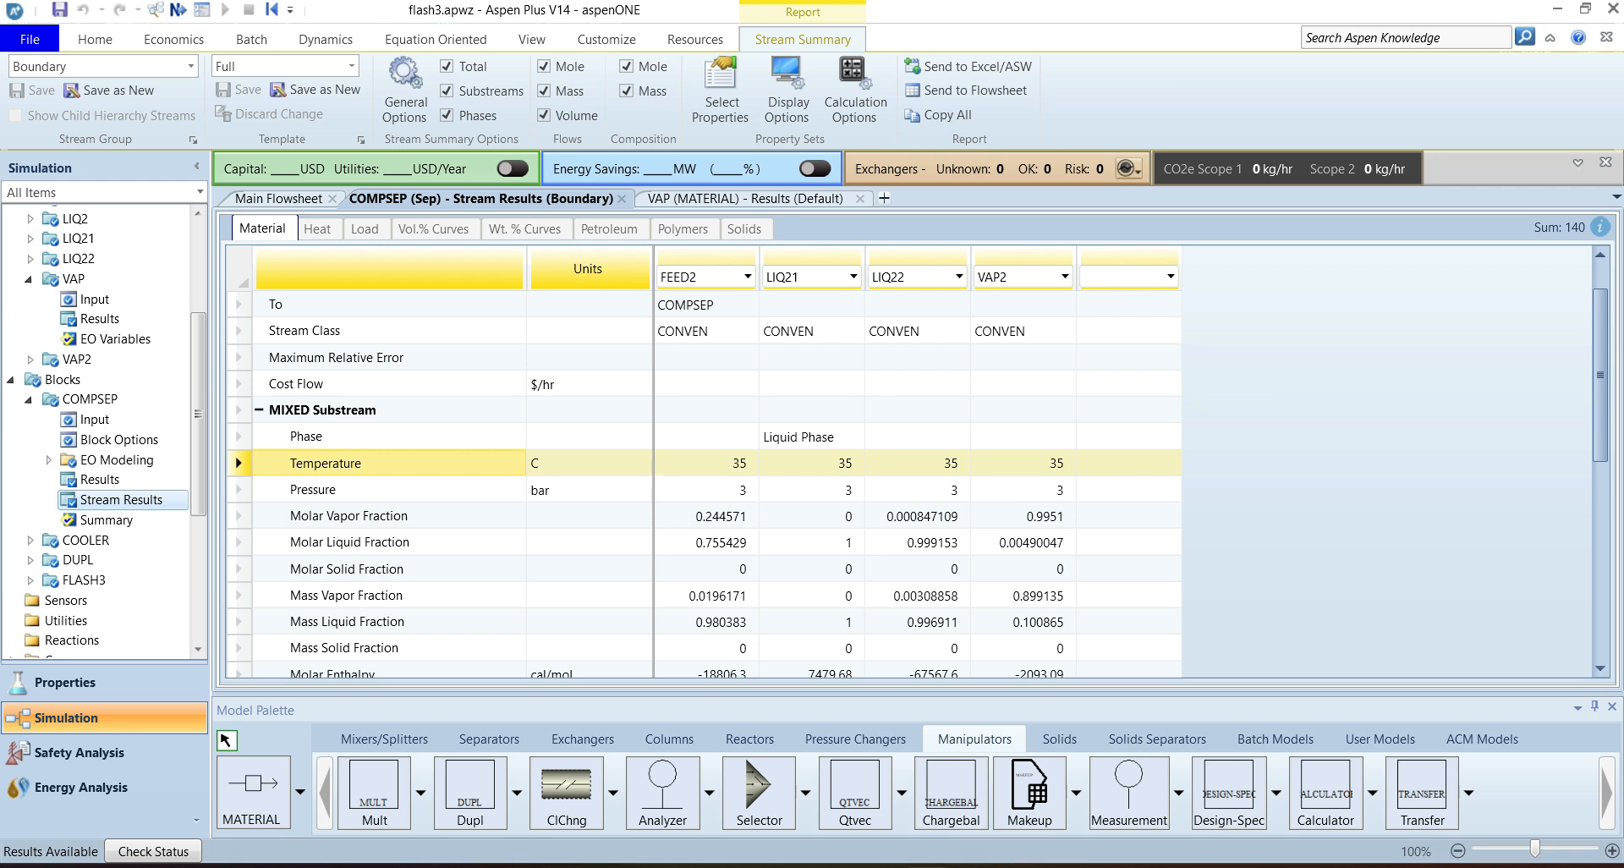
{"action": "left_click", "coordinate": [240, 516]}
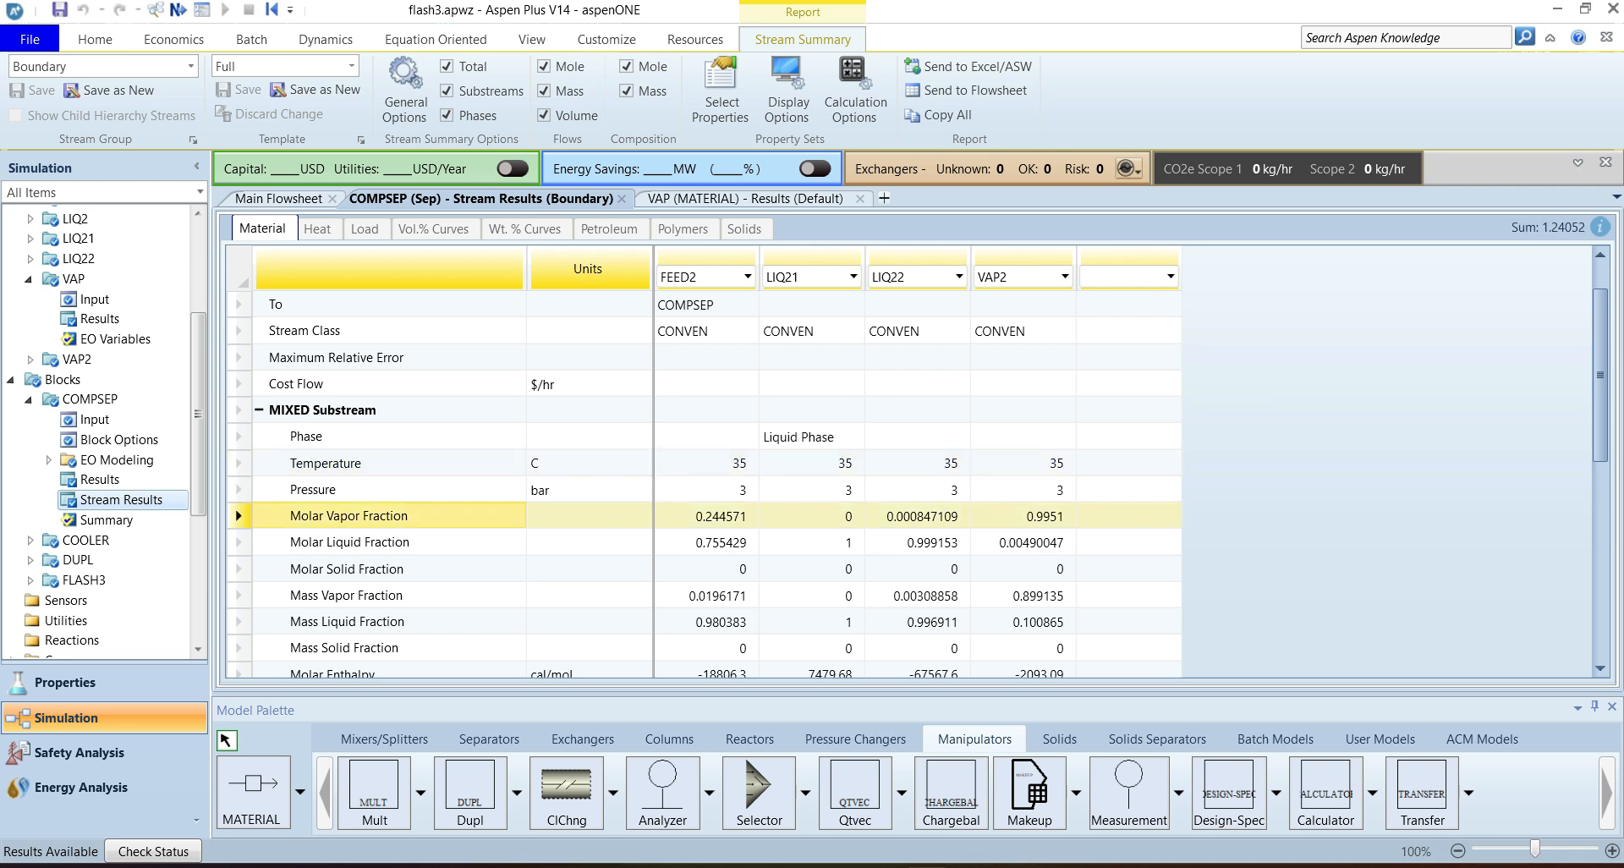
Step: Expand the COMPSEP mole flows, compare the LIQ21, LIQ22 and VAP2 columns, and close the COMPSEP stream results
{"action": "scroll", "coordinate": [919, 482], "scroll_direction": "down", "scroll_amount": 6}
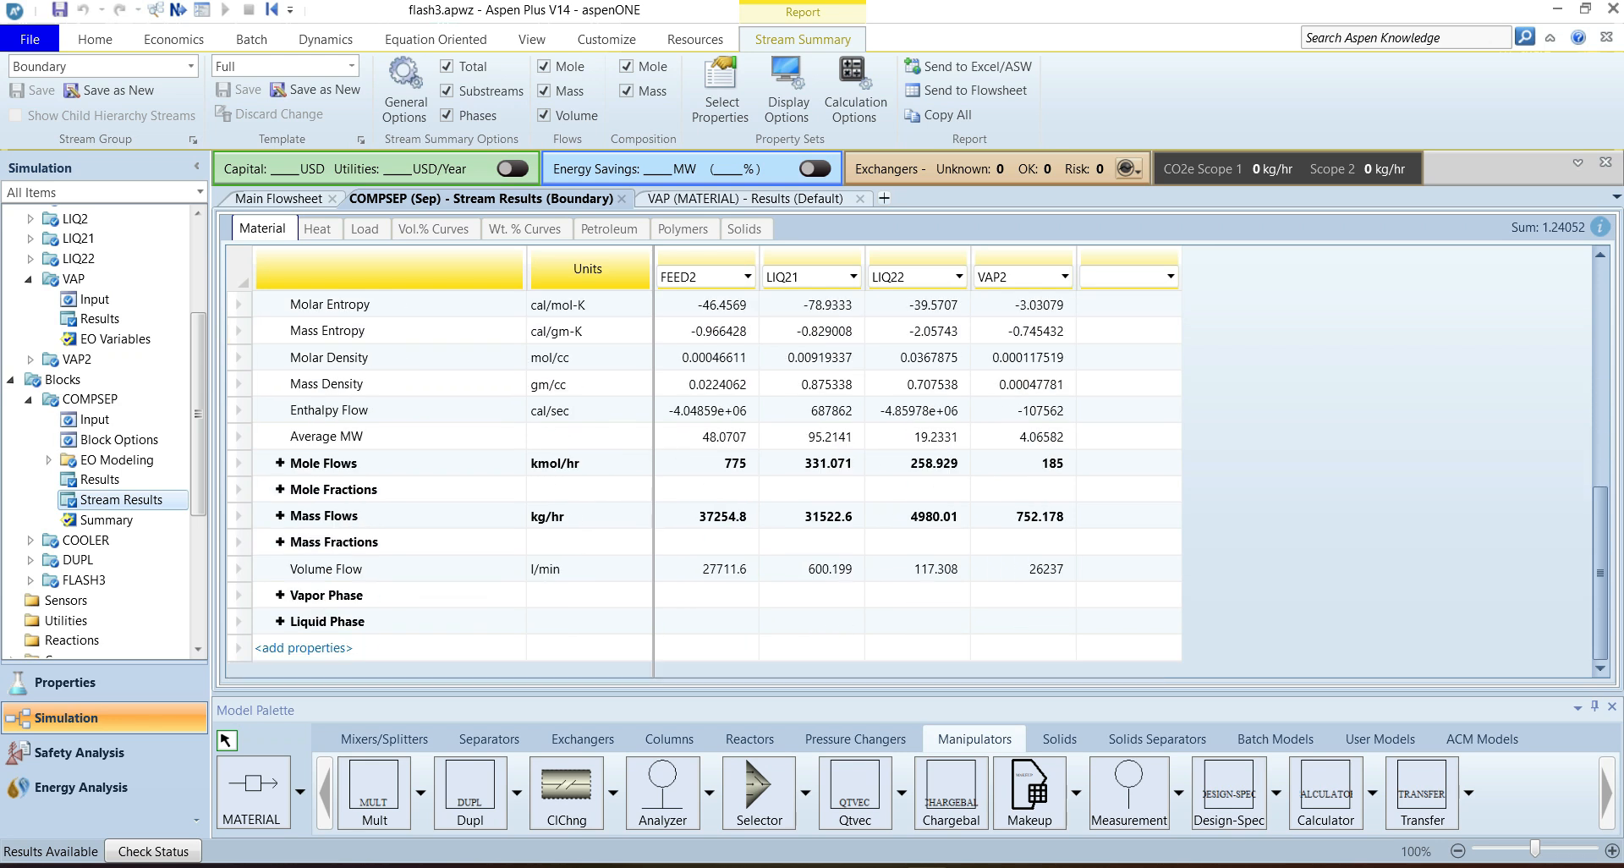
{"action": "left_click", "coordinate": [280, 463]}
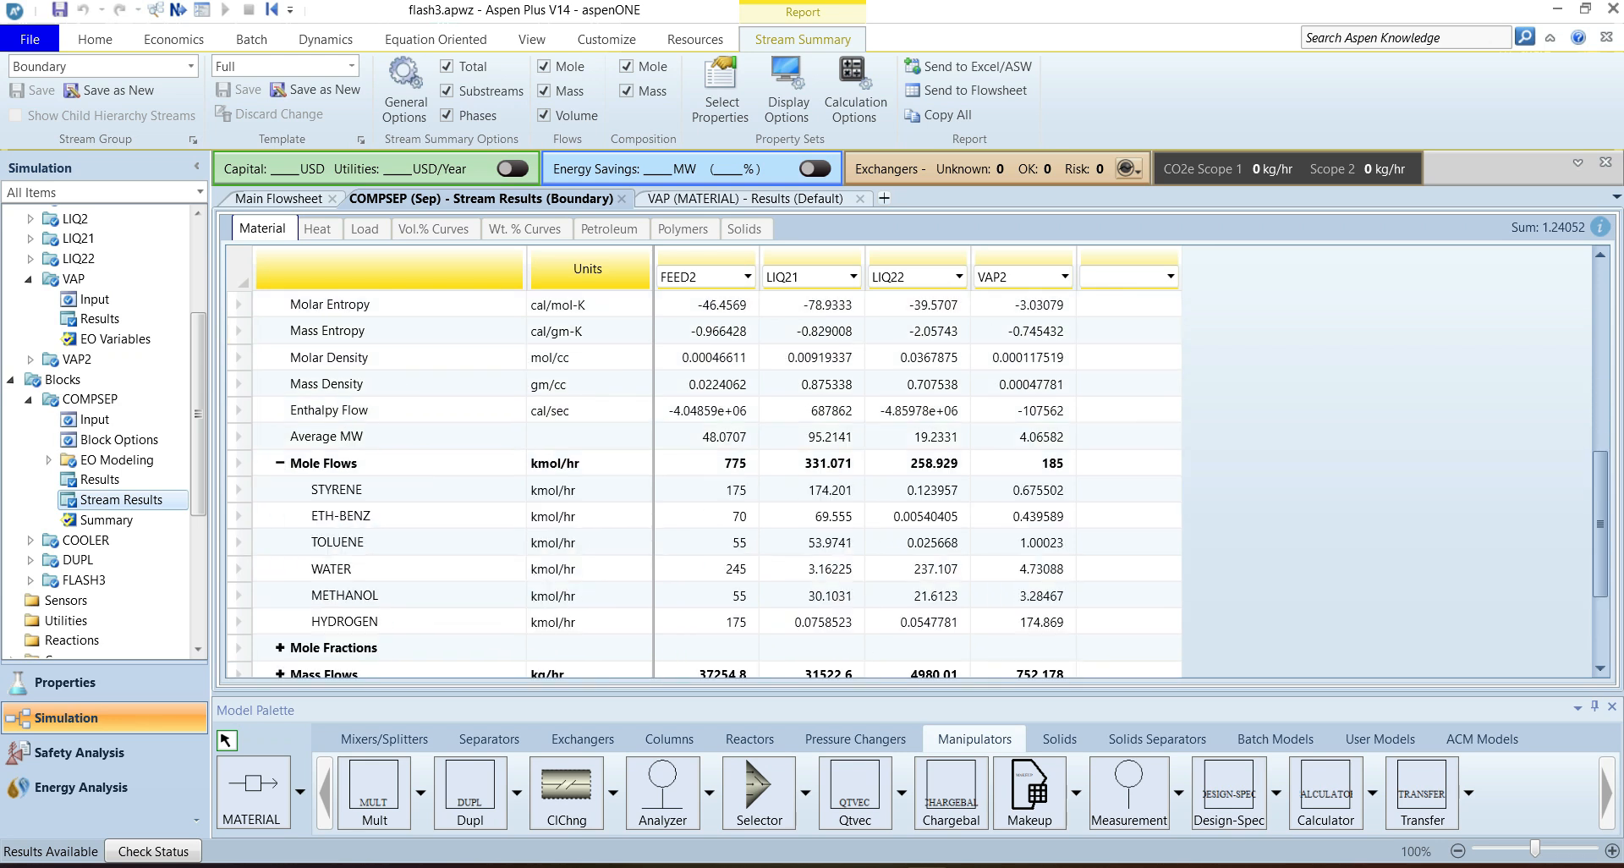
{"action": "left_click", "coordinate": [918, 257]}
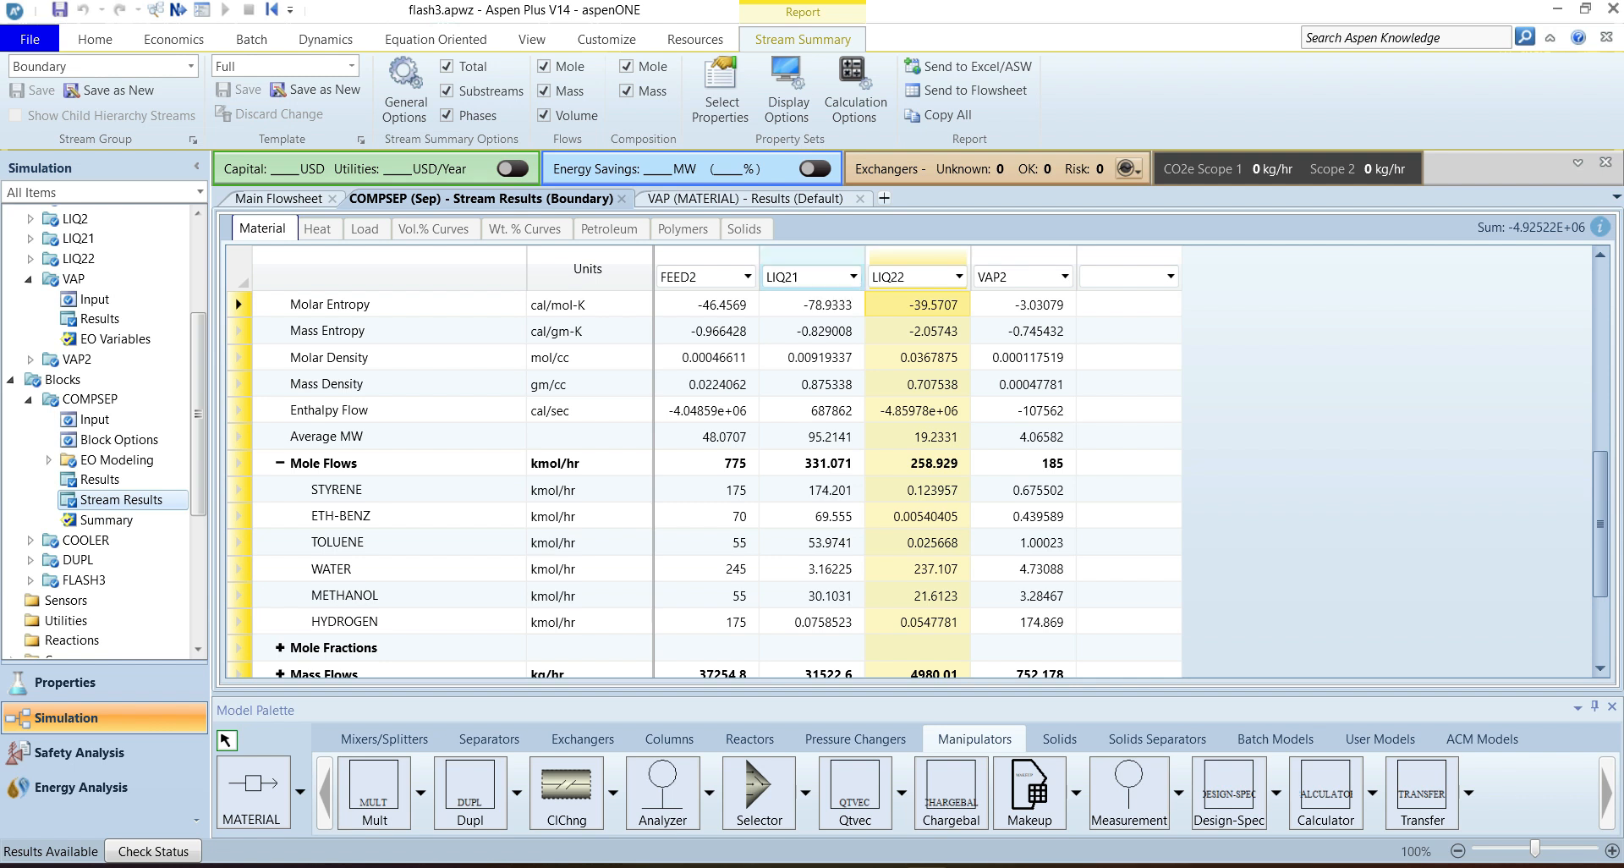
{"action": "left_click", "coordinate": [812, 257]}
{"action": "left_click", "coordinate": [1023, 257], "text": "ctrl"}
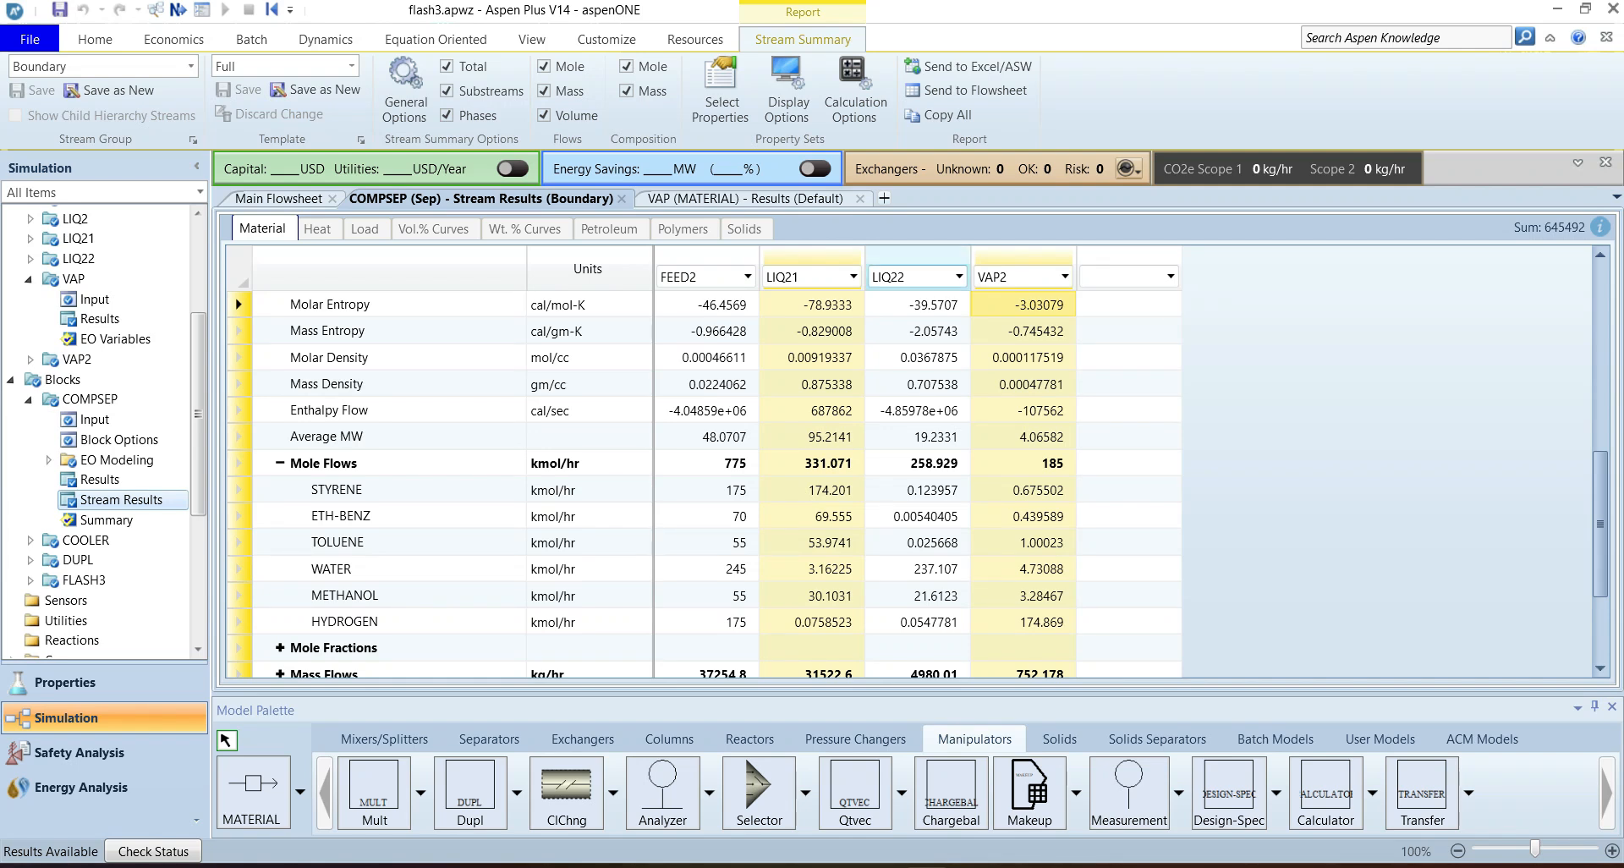
{"action": "left_click", "coordinate": [918, 257]}
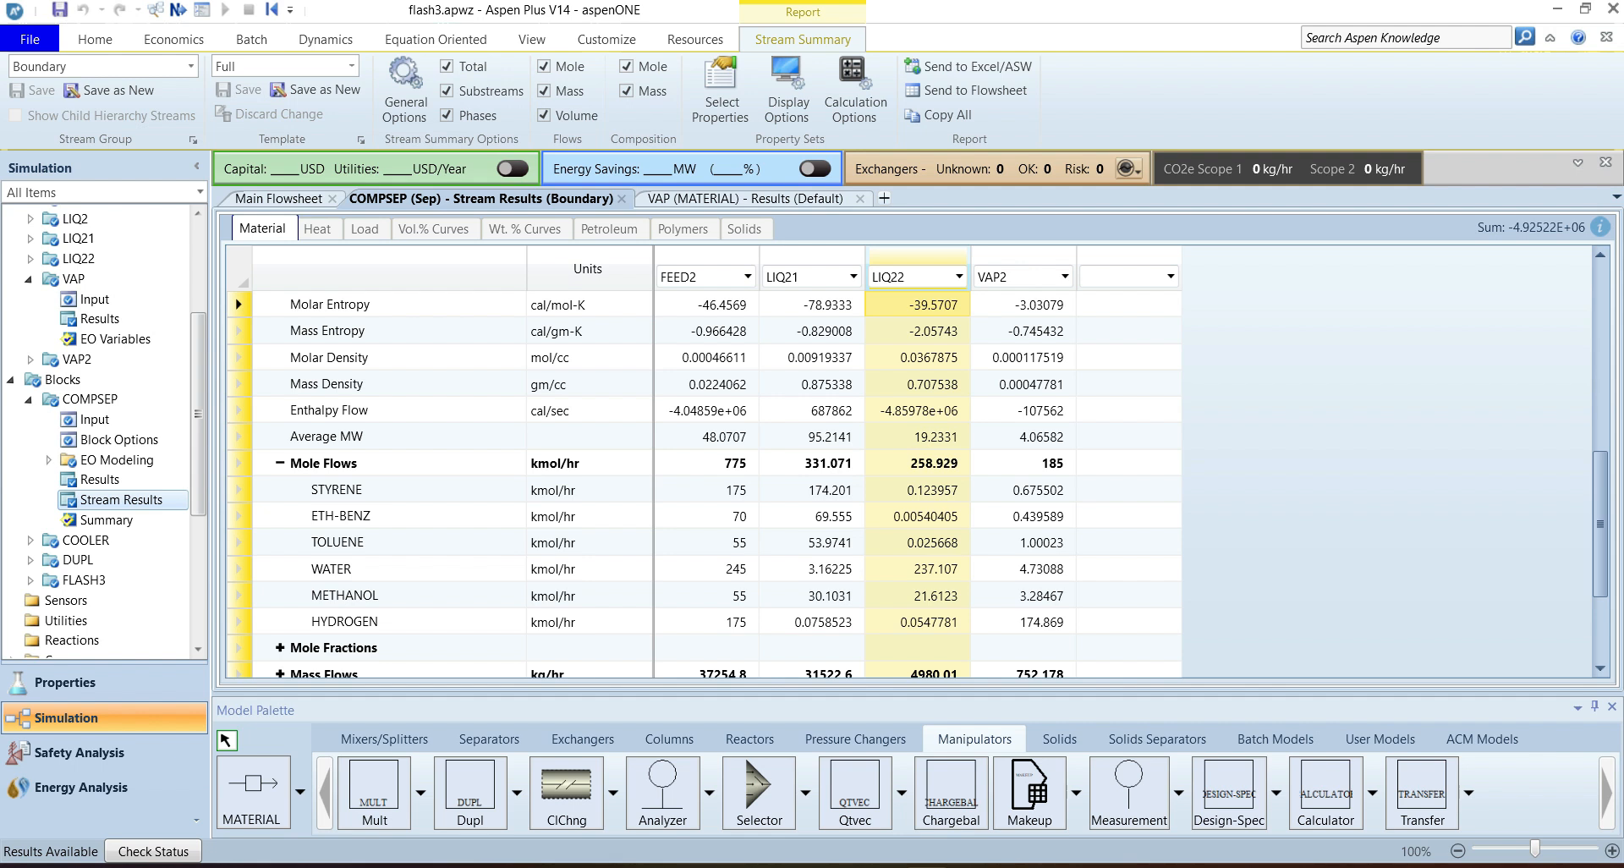
{"action": "left_click", "coordinate": [621, 198]}
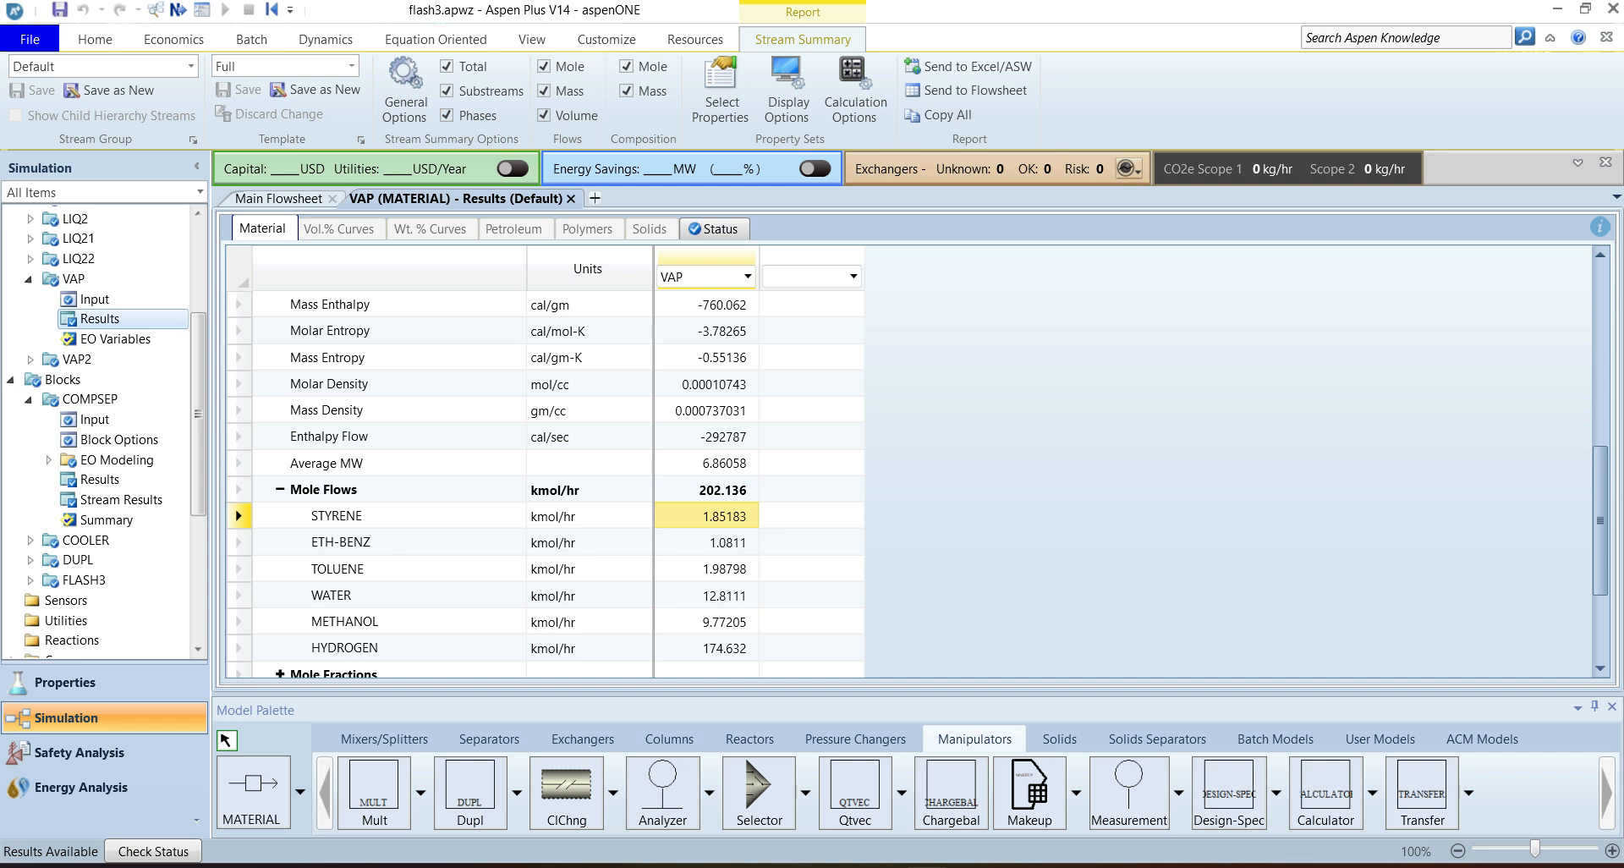